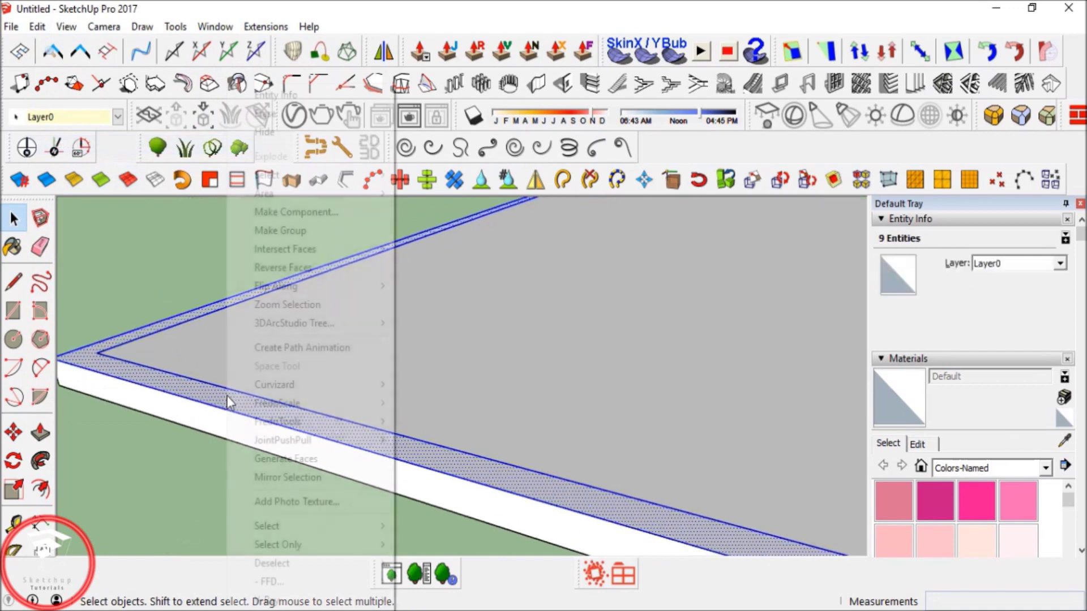
Group the narrow perimeter strip on the slab and extrude it upward to form the walls.
click(281, 231)
scroll(213, 387, down, 2)
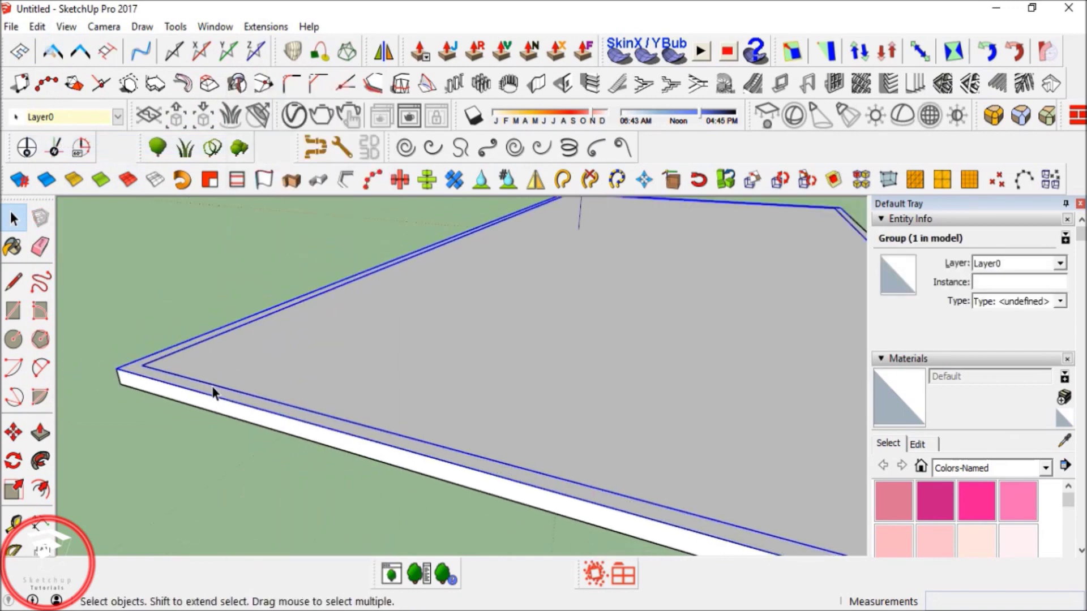
double_click(213, 387)
scroll(213, 387, down, 2)
key(p)
drag(217, 395, 222, 342)
key(space)
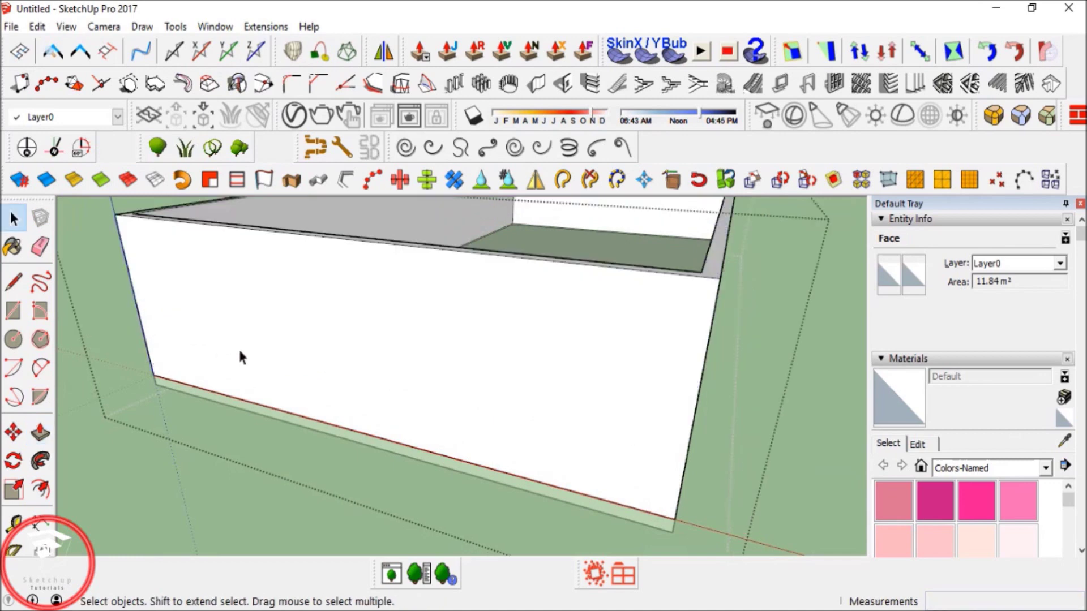
scroll(238, 345, down, 4)
click(430, 314)
Draw a rectangle covering the open top of the walls between opposite inner corners.
scroll(431, 317, down, 2)
mouse_move(433, 328)
middle_down()
mouse_move(468, 395)
mouse_move(501, 403)
mouse_move(444, 312)
mouse_move(455, 361)
mouse_move(445, 339)
middle_up()
scroll(501, 394, up, 3)
scroll(454, 361, down, 1)
key(r)
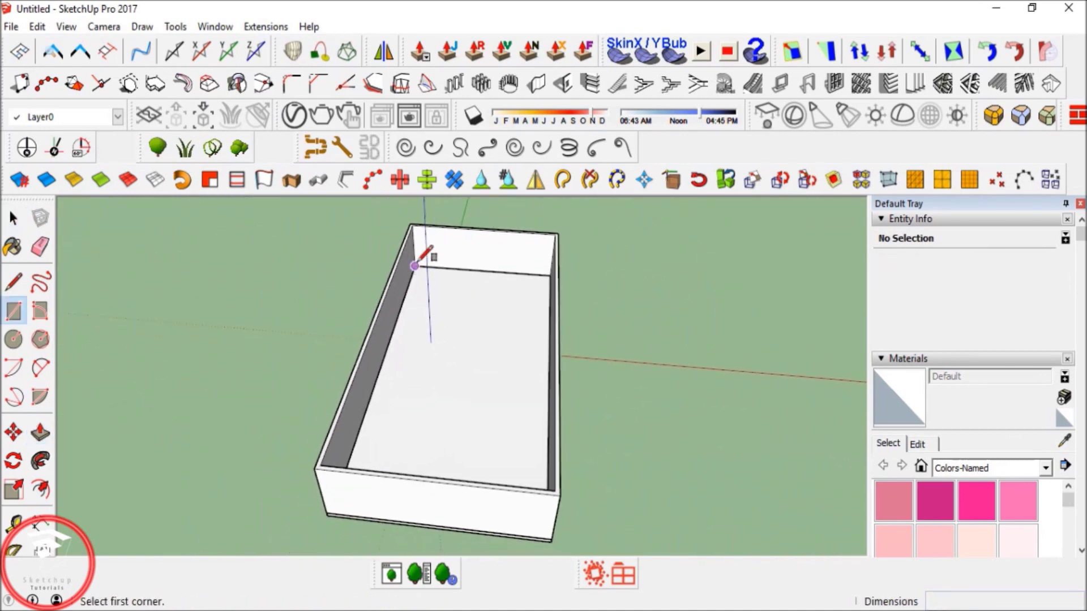
click(411, 225)
click(554, 490)
key(space)
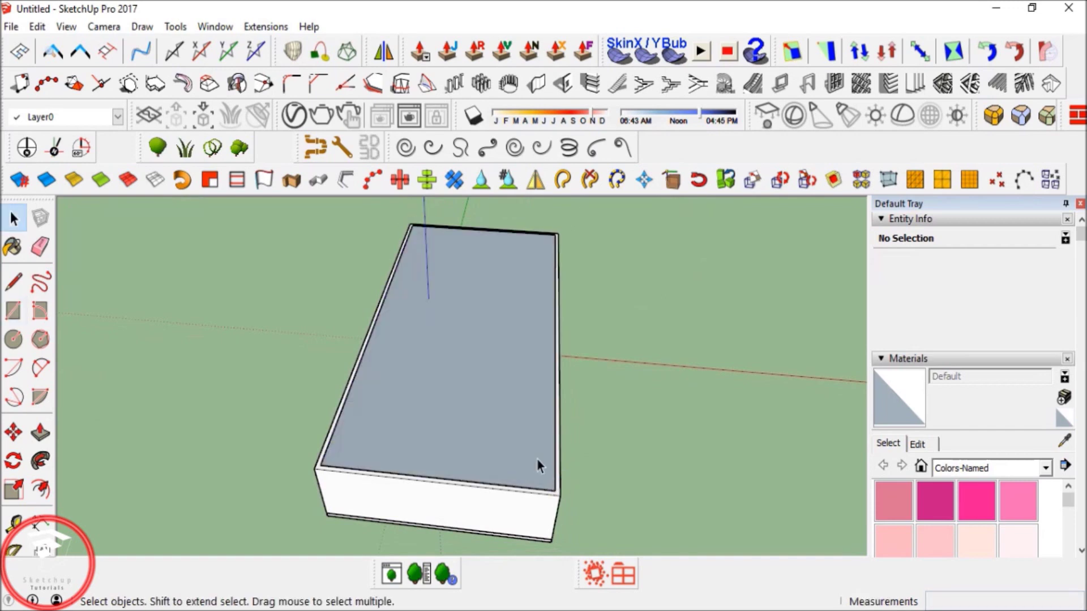
Group the roof rectangle together with its edges.
right_click(514, 438)
click(456, 394)
double_click(456, 394)
right_click(456, 394)
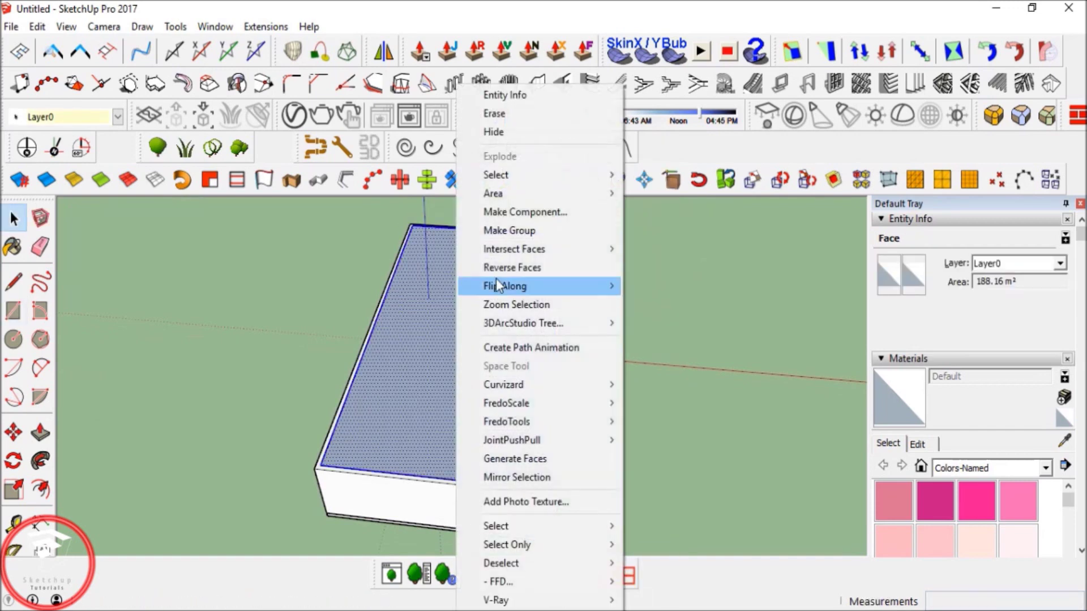
click(514, 235)
Extrude the roof face inside its group by 0.2 m and hide the roof group.
middle_drag(479, 425, 462, 376)
double_click(451, 333)
double_click(450, 335)
scroll(473, 359, up, 3)
key(p)
click(483, 354)
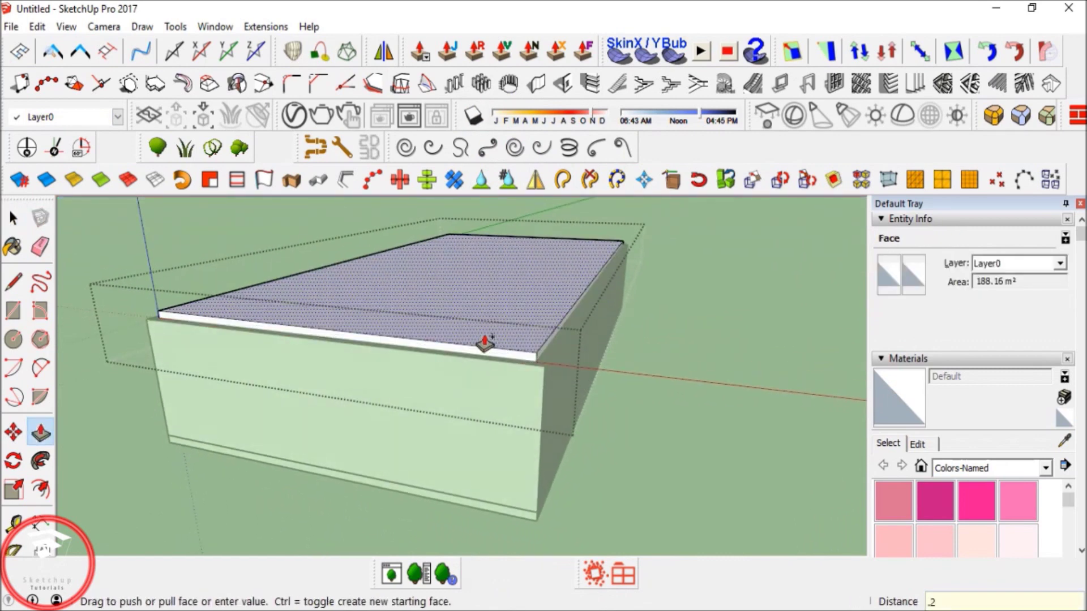
key(Return)
key(space)
right_click(487, 327)
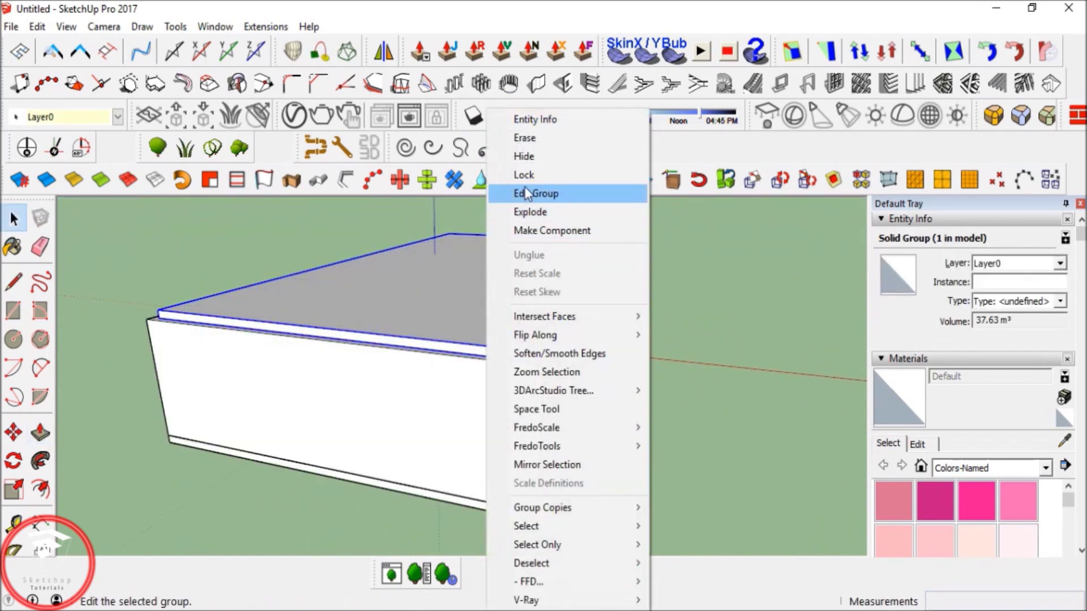
click(524, 158)
Place a guide line on the floor 2.5 m from the base of the short back wall.
middle_drag(440, 295, 488, 426)
shift+middle_drag(488, 425, 446, 381)
shift+middle_drag(434, 281, 419, 313)
scroll(442, 337, up, 3)
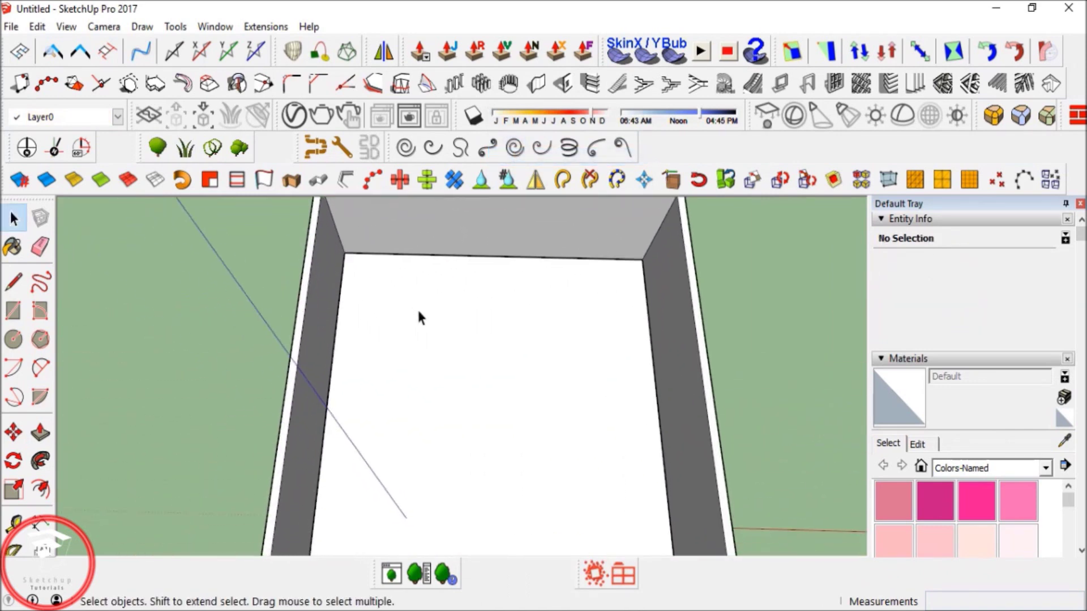
key(l)
scroll(396, 321, up, 3)
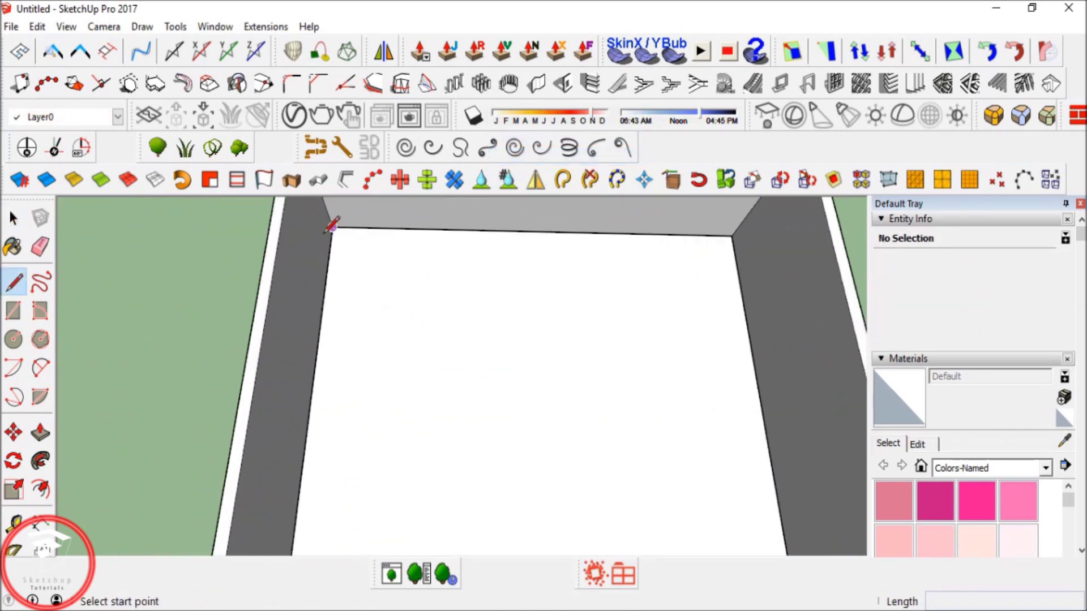
click(14, 524)
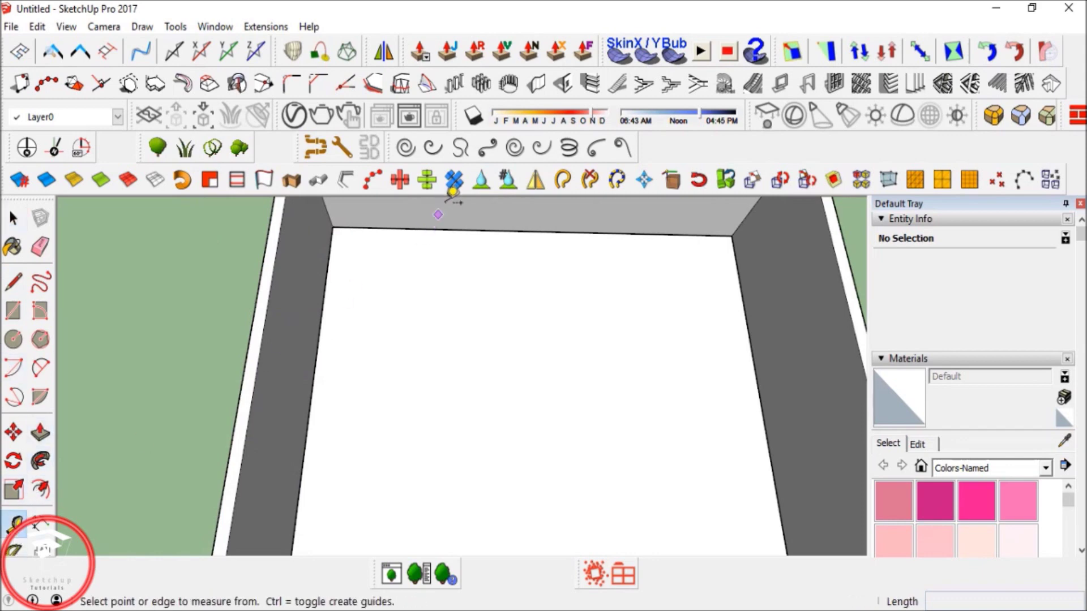
click(446, 229)
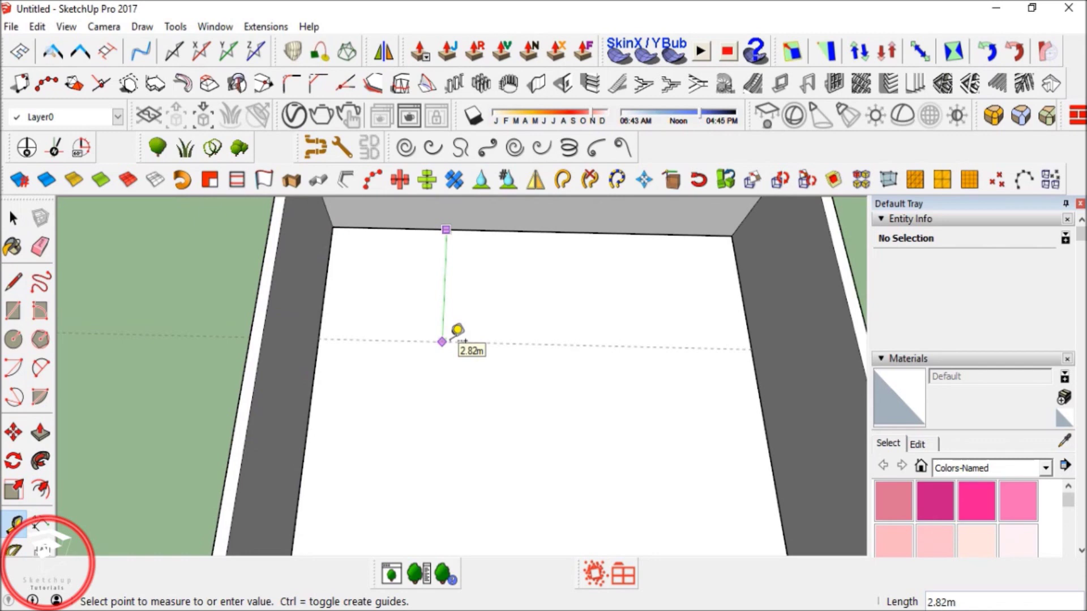
text(2.5)
key(Return)
key(space)
Place guide lines on the floor 0.7 m from the left wall and 0.7 m from the back wall.
middle_drag(437, 317, 408, 369)
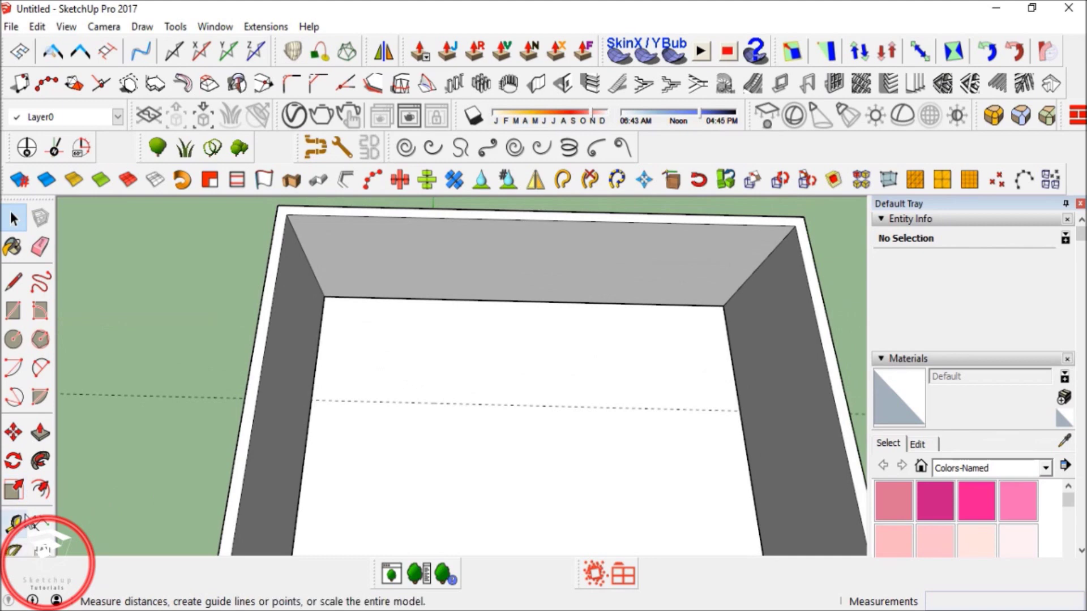
click(14, 524)
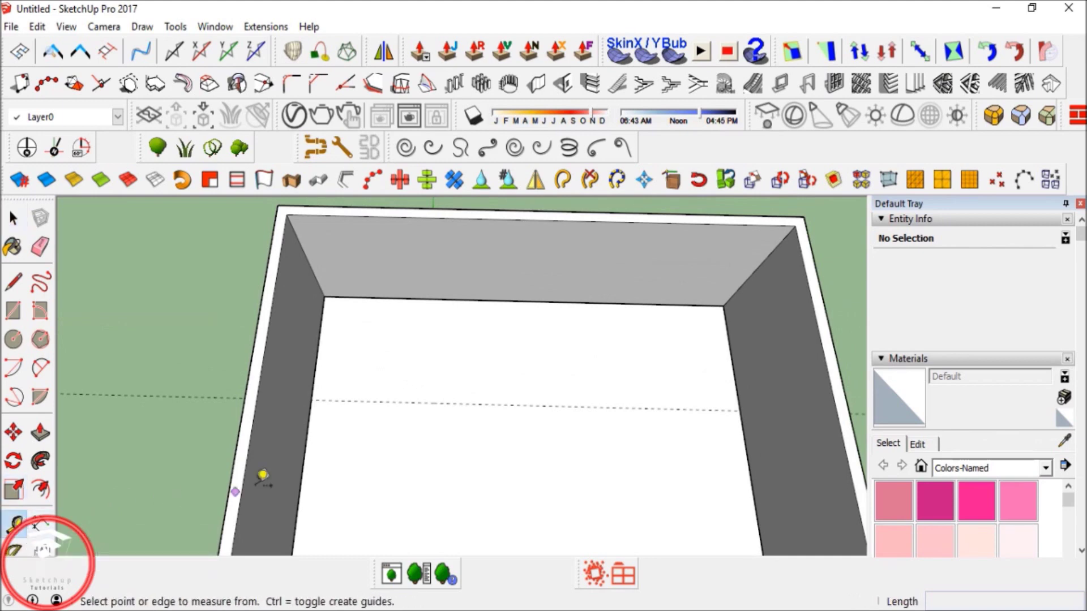
click(323, 447)
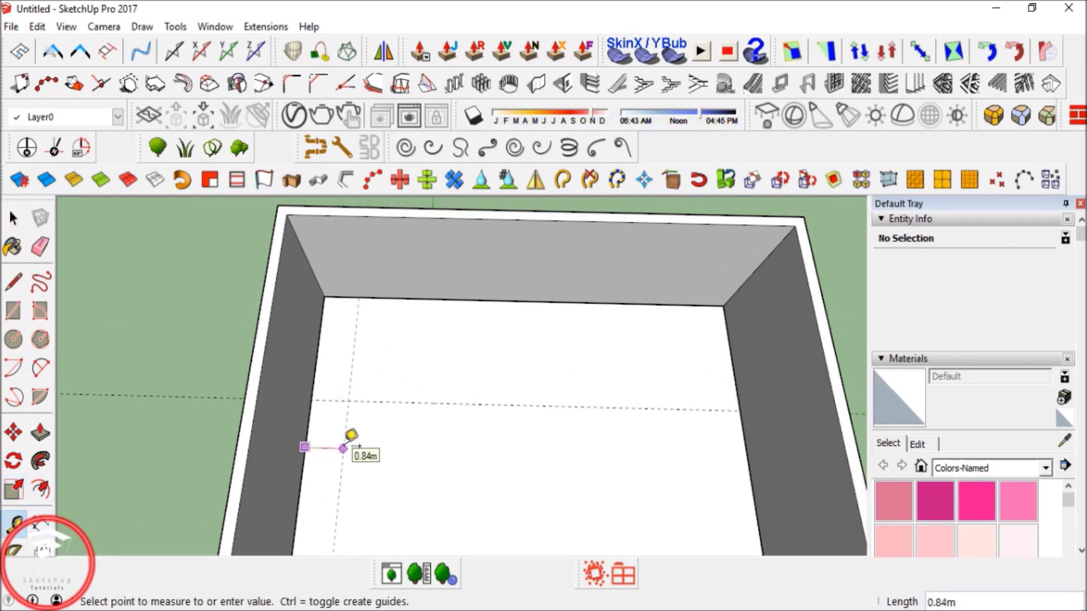
text(.7)
key(Return)
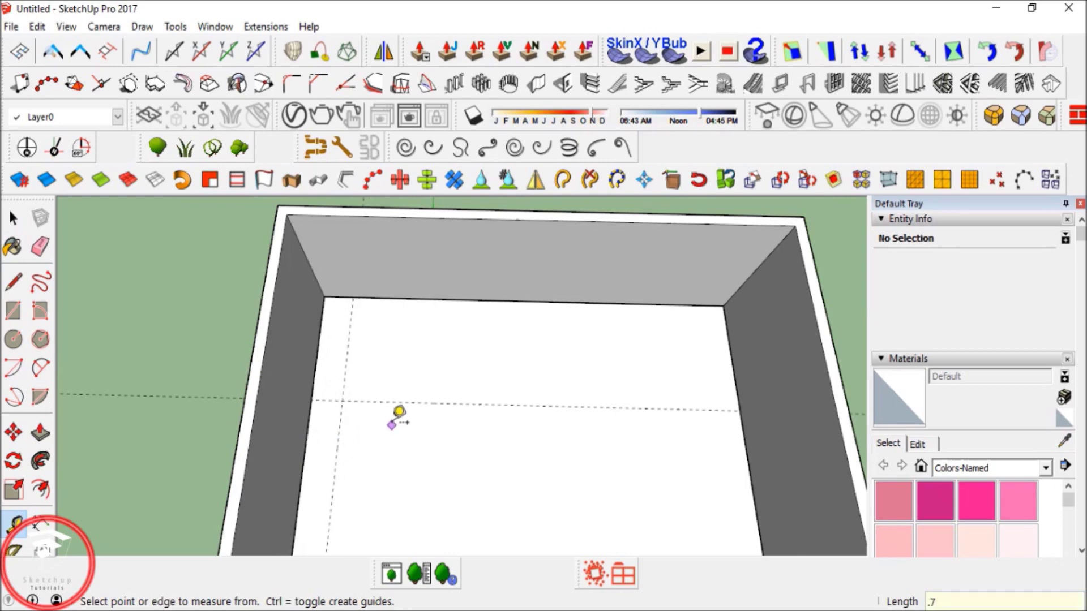
click(595, 303)
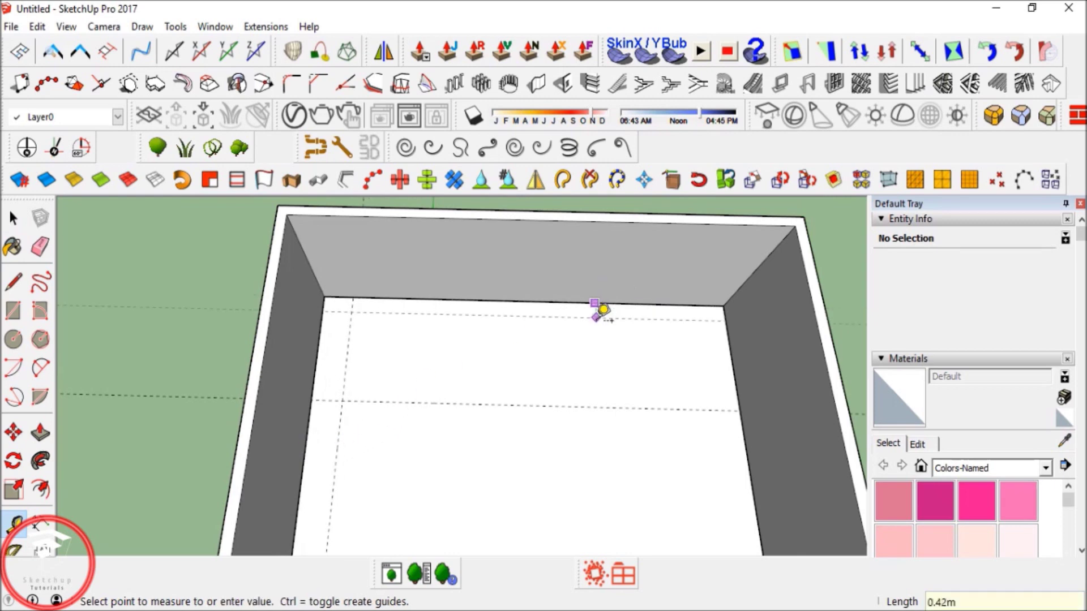
text(.7)
key(Return)
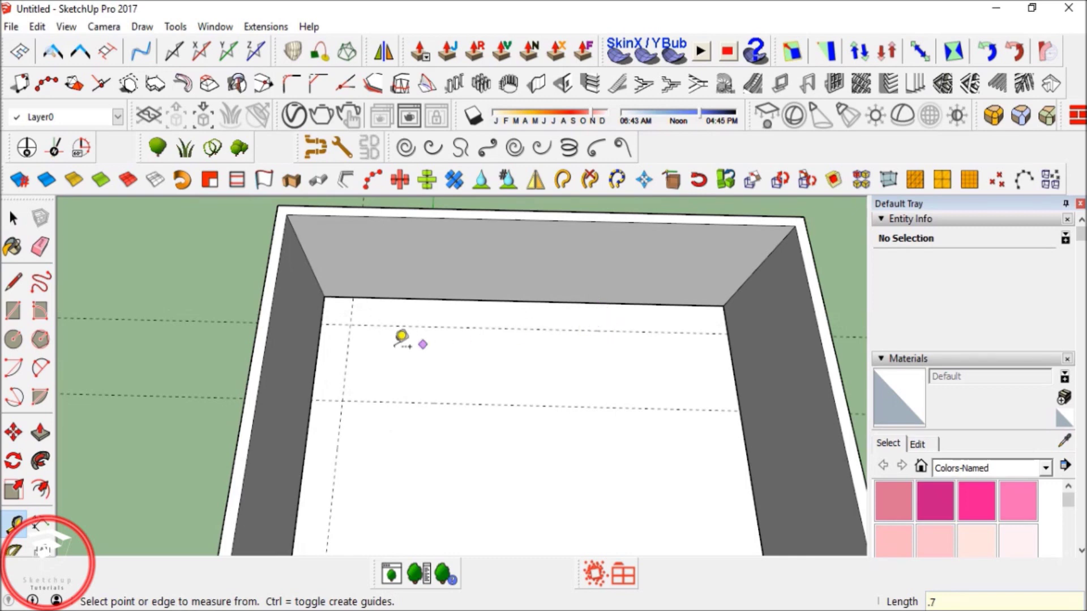
Place another parallel guide about 3 m from the guide beside the left wall.
click(351, 346)
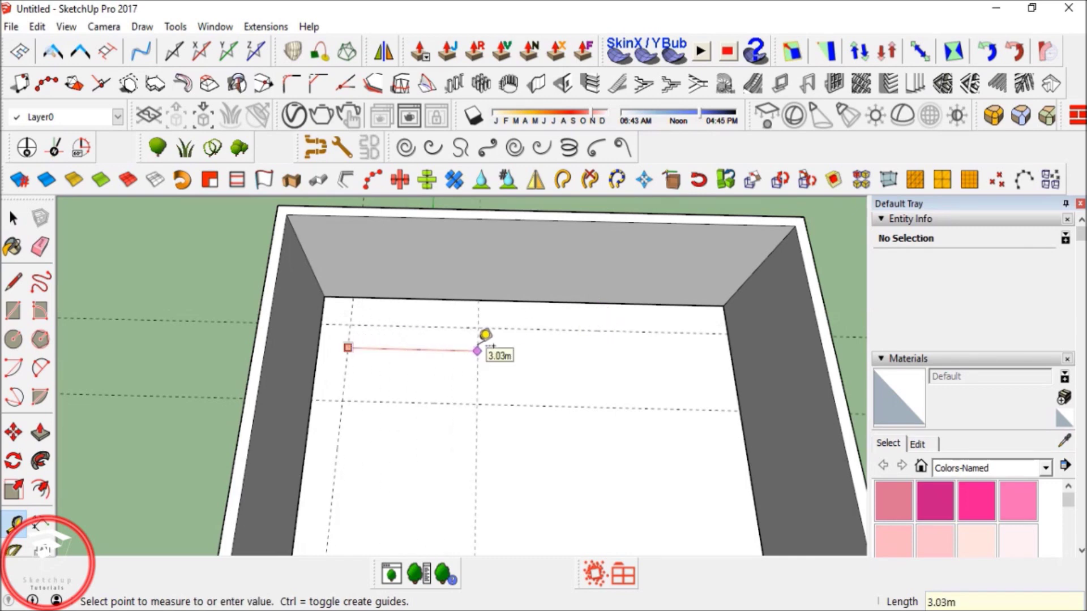
key(Return)
key(space)
Draw a U-shaped outline with 0.7 m wide arms along the guides in the back left floor corner.
shift+middle_drag(429, 371, 467, 365)
scroll(467, 365, up, 2)
key(l)
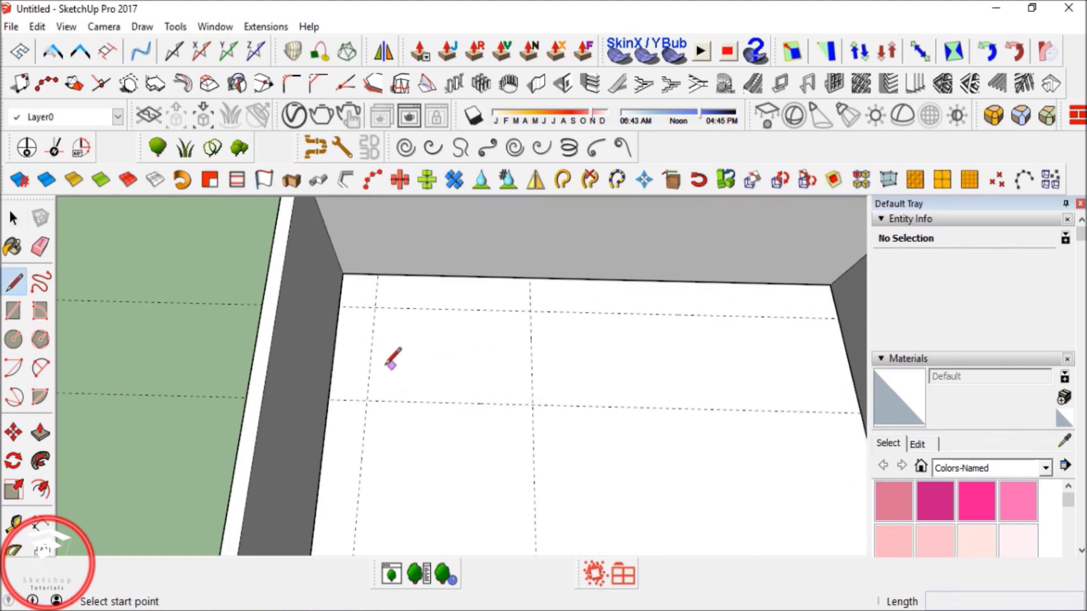
click(371, 351)
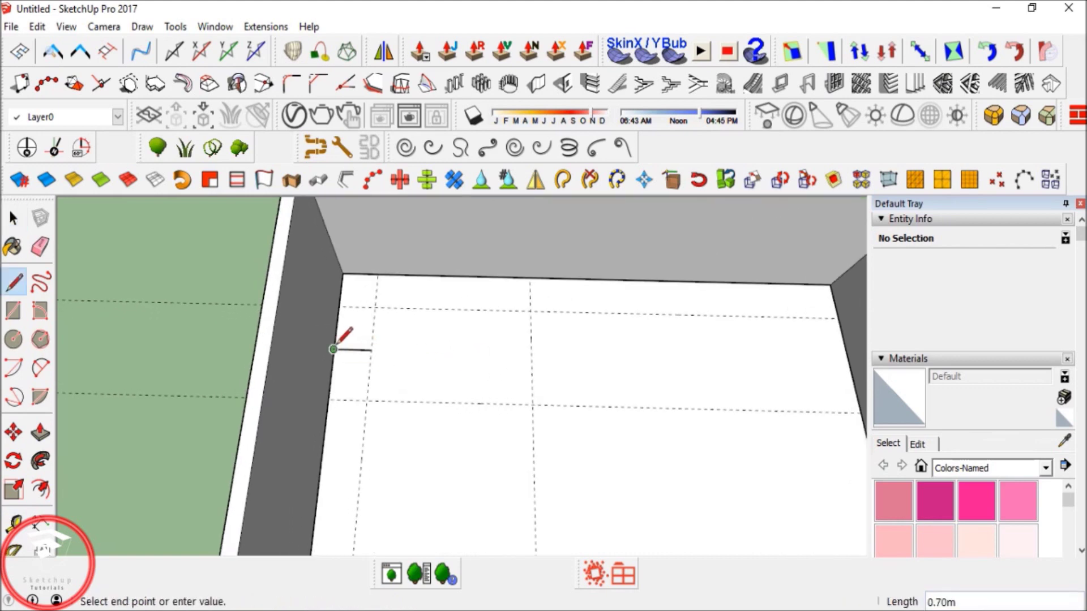
click(529, 277)
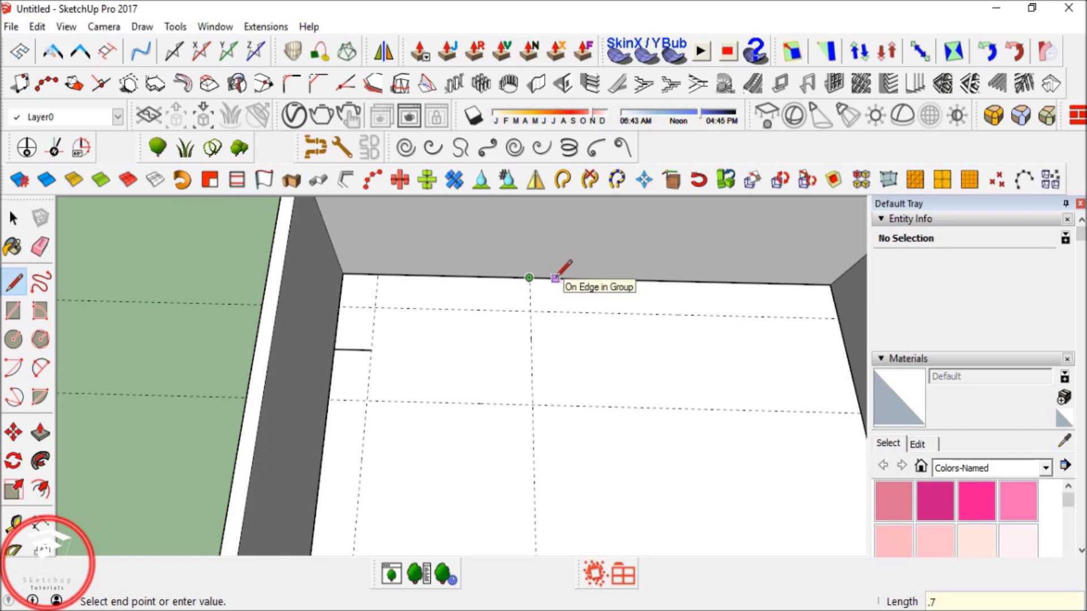
key(Return)
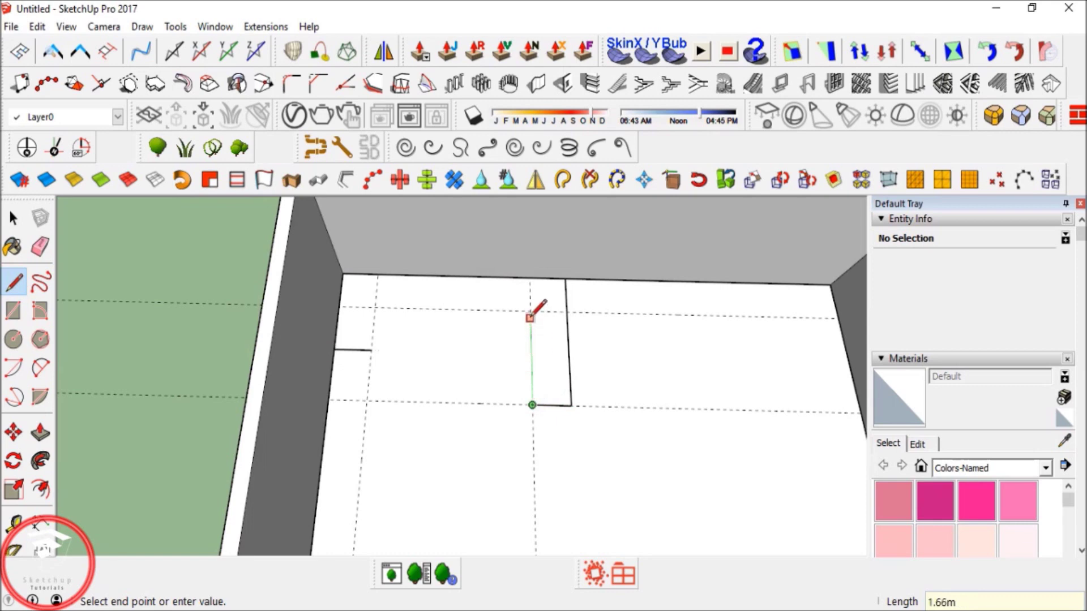
click(371, 349)
Erase the guide lines around the U-shaped outline.
key(space)
key(e)
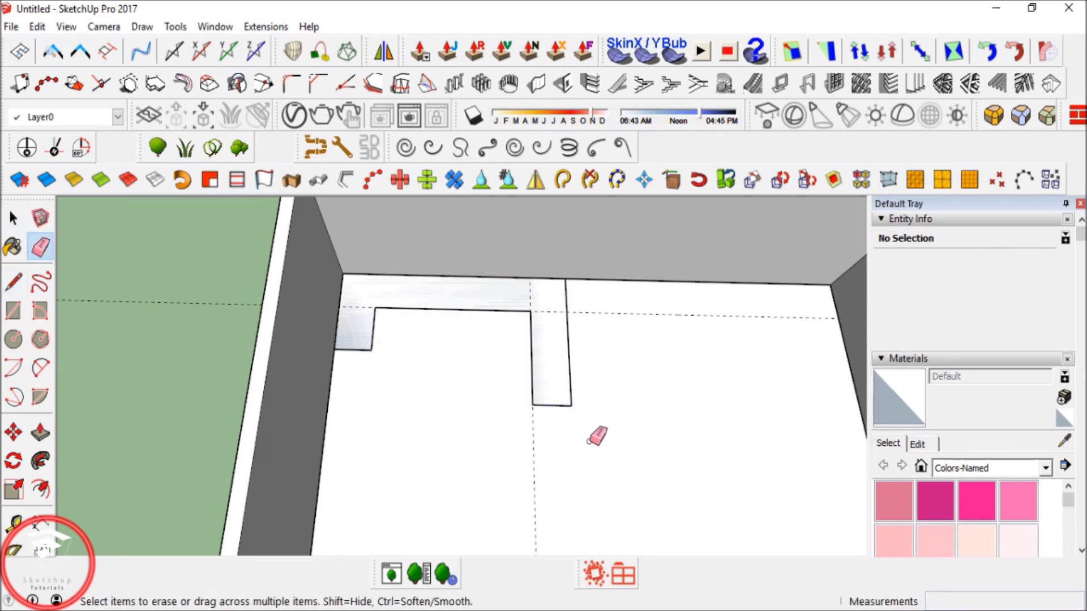
key(space)
Group the U-shaped face and its edges.
middle_drag(425, 346, 491, 305)
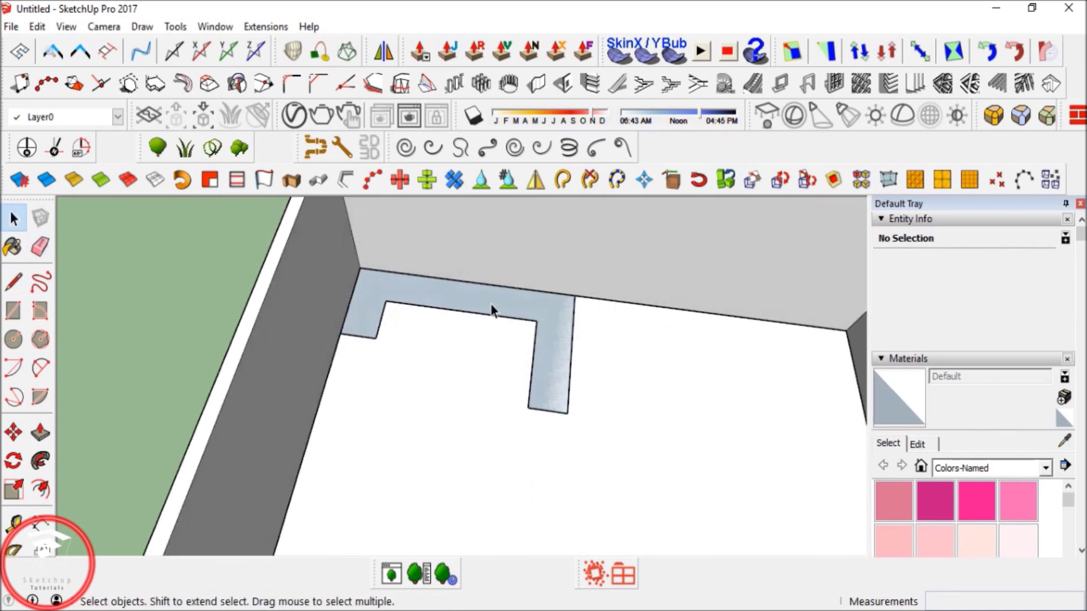
right_click(491, 304)
click(544, 231)
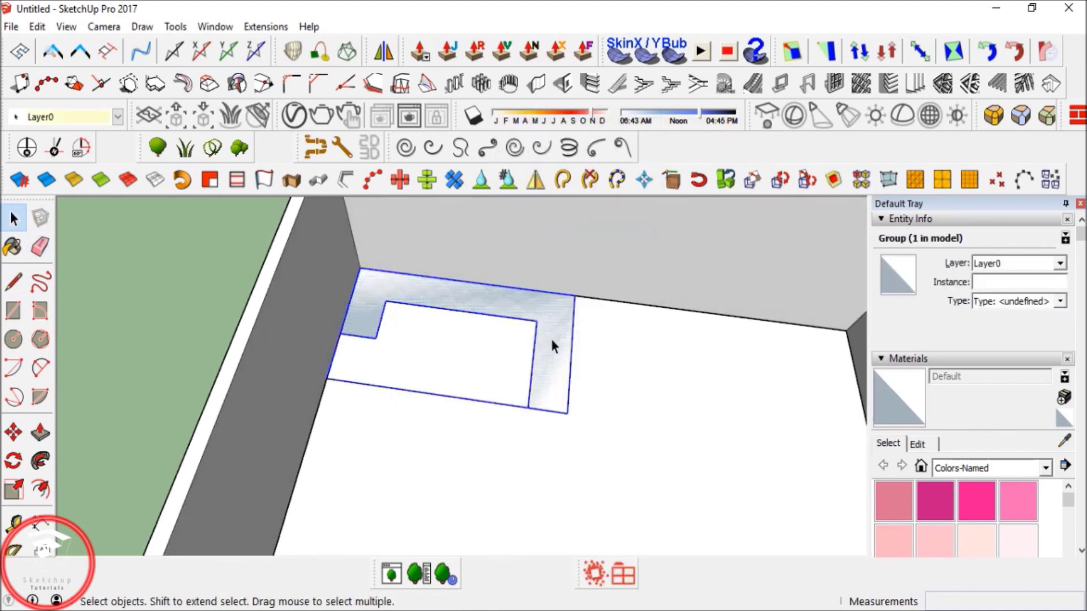
Extrude the U-shaped face upward inside its group into a solid block and close the group.
double_click(548, 334)
middle_drag(548, 336, 502, 383)
key(p)
drag(502, 383, 504, 374)
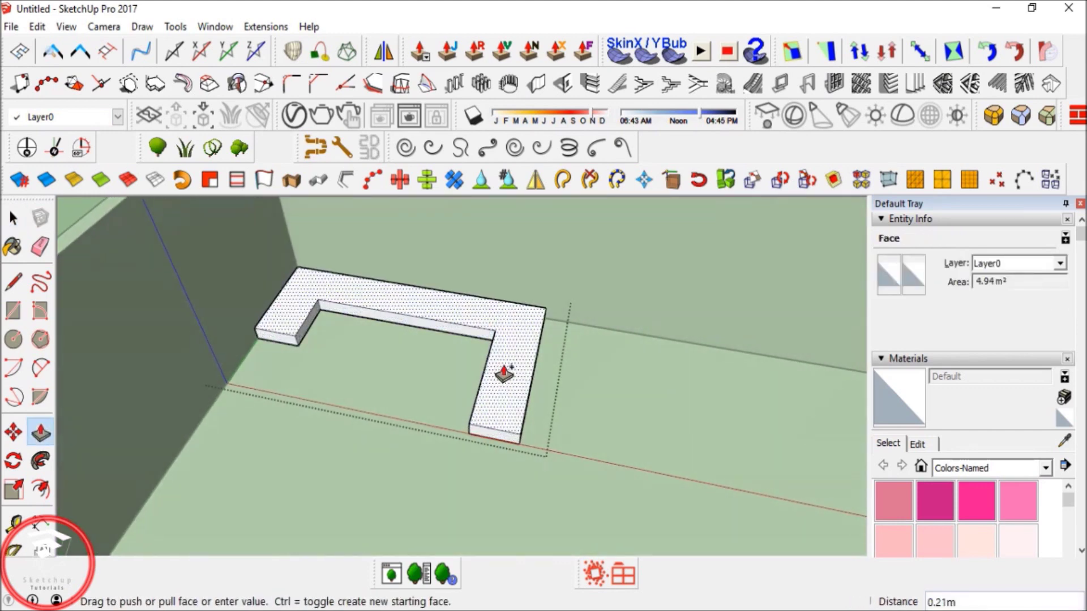
key(Return)
key(space)
scroll(370, 288, down, 2)
middle_drag(370, 287, 250, 363)
scroll(486, 378, down, 3)
key(Escape)
Draw a 0.25 m wide rectangular strip on the floor along the wall, starting at the U-shaped block's base corner.
shift+middle_drag(249, 362, 361, 385)
scroll(590, 359, up, 4)
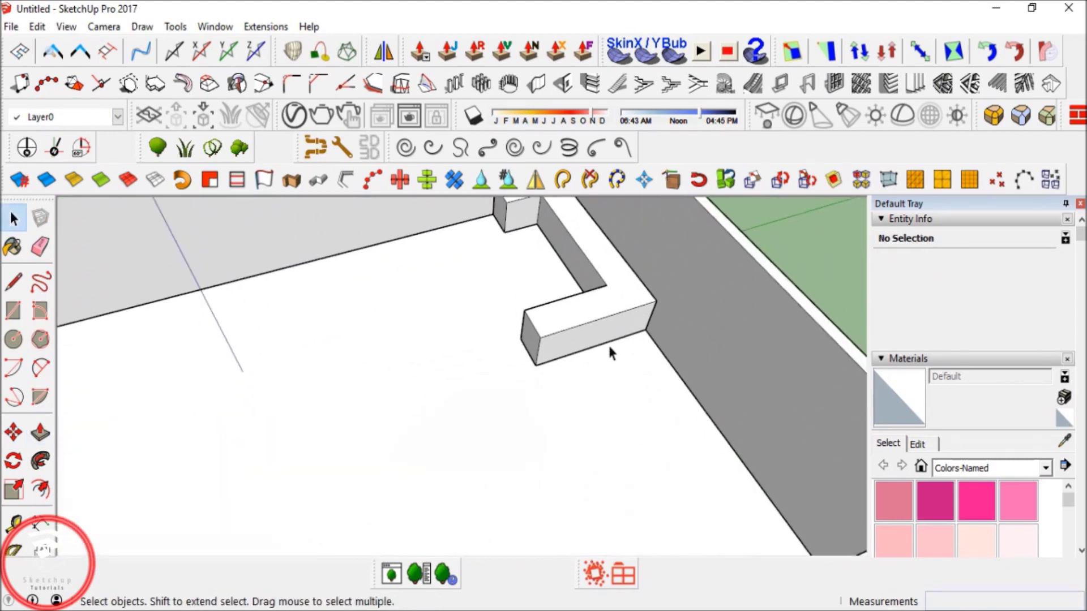
key(r)
click(645, 329)
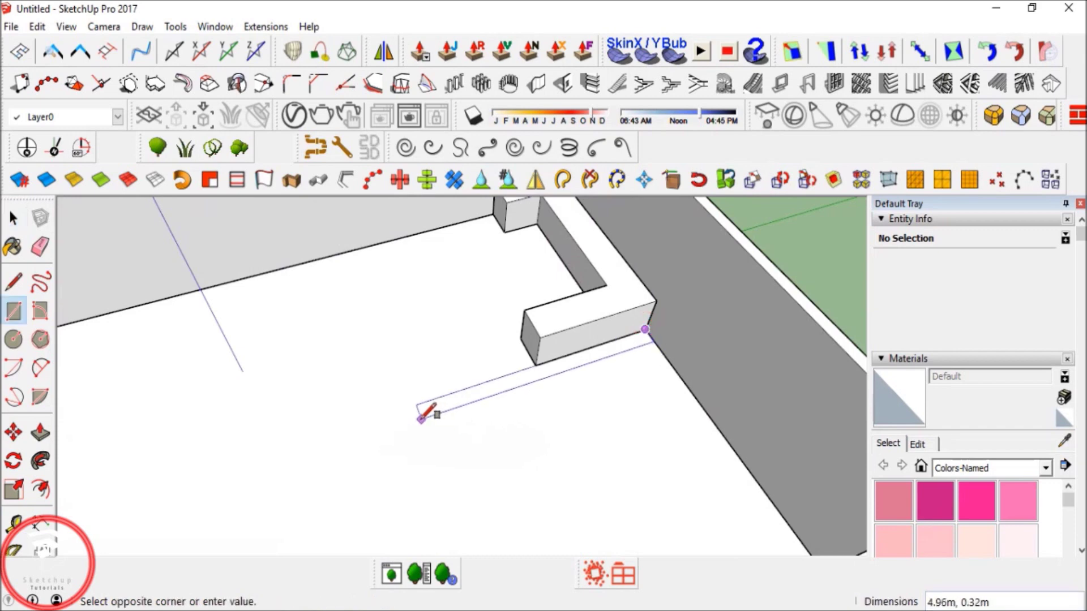
scroll(434, 406, up, 1)
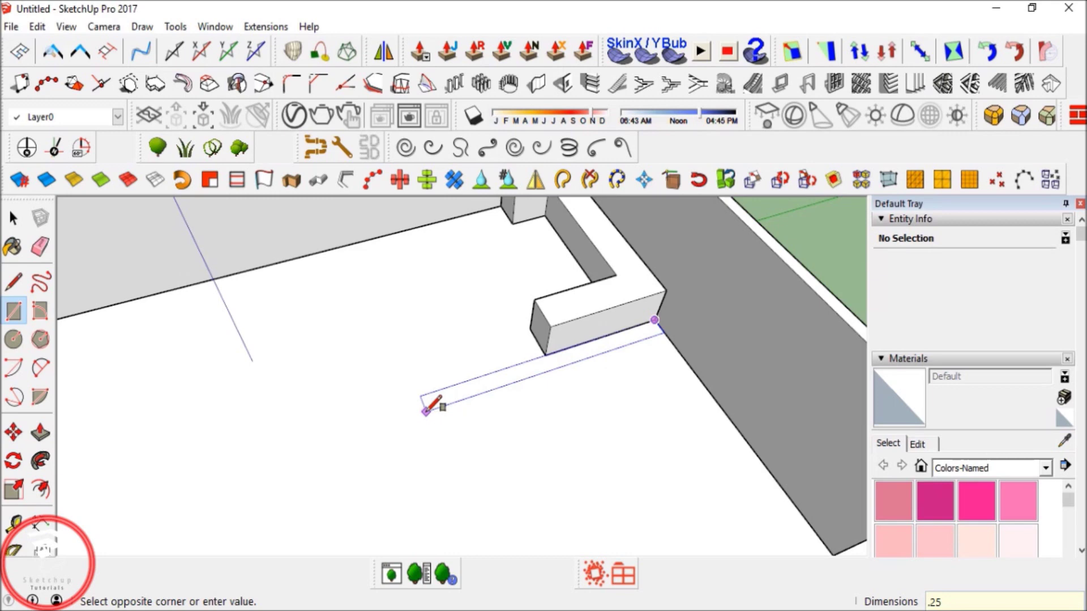
key(Return)
key(space)
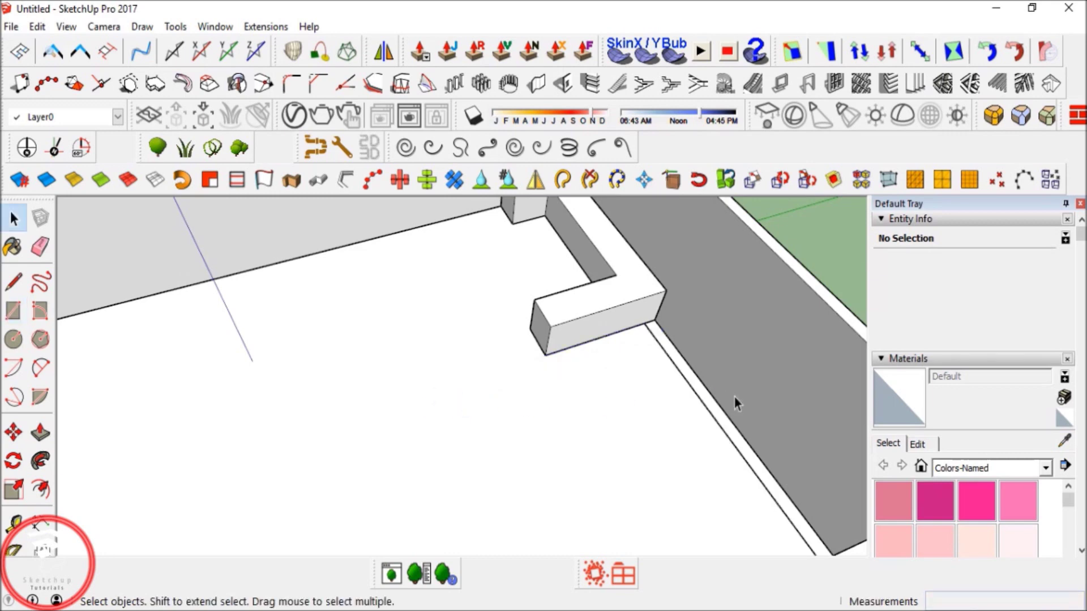
Rotate the narrow floor strip with its edges by 90 degrees on the floor plane.
double_click(709, 408)
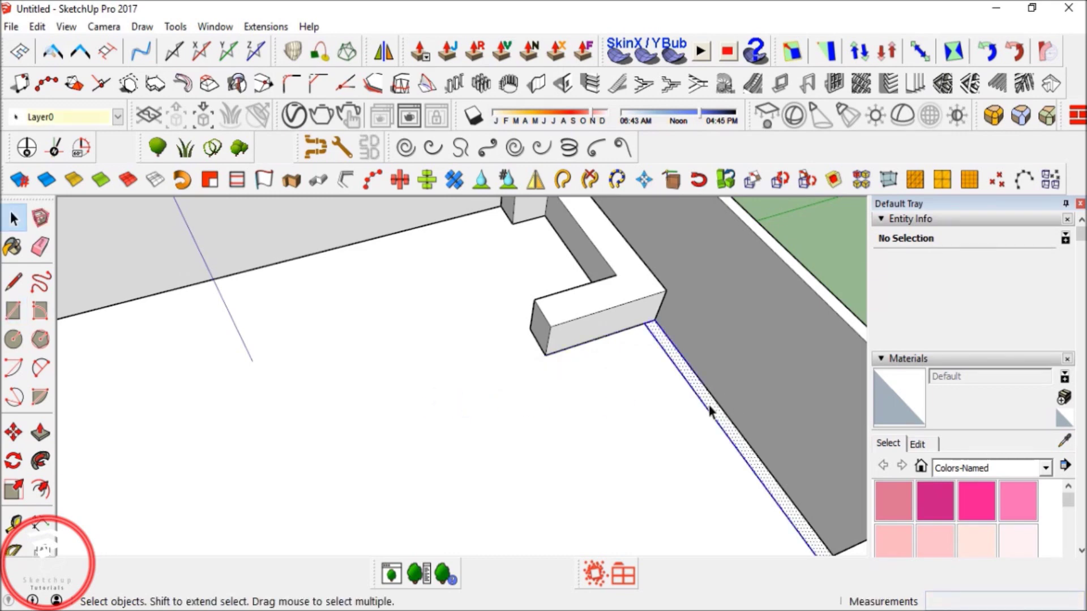
click(39, 490)
click(13, 462)
key(space)
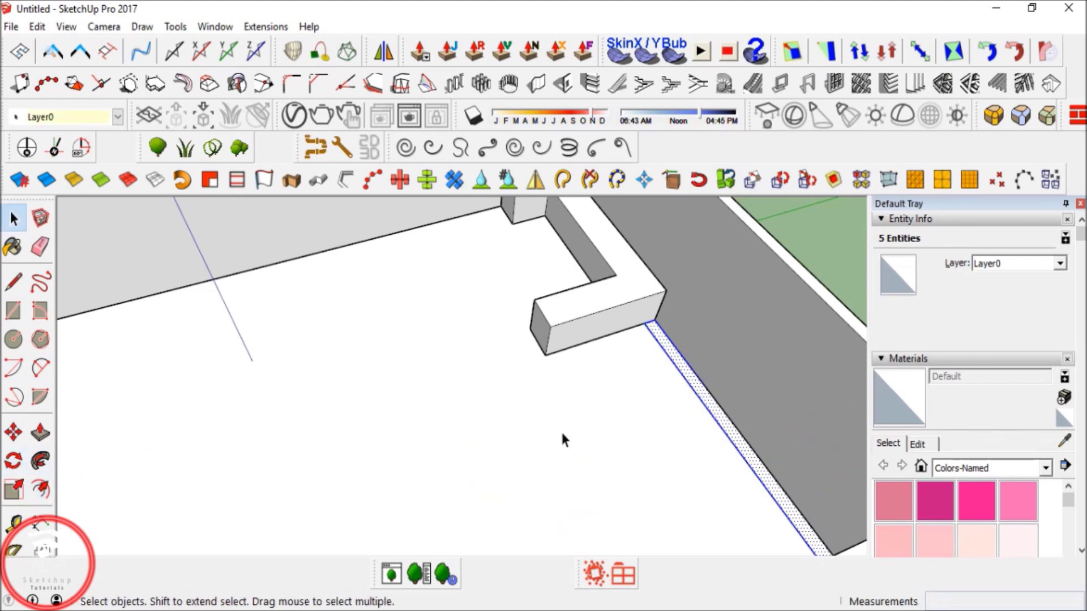
click(13, 461)
click(410, 463)
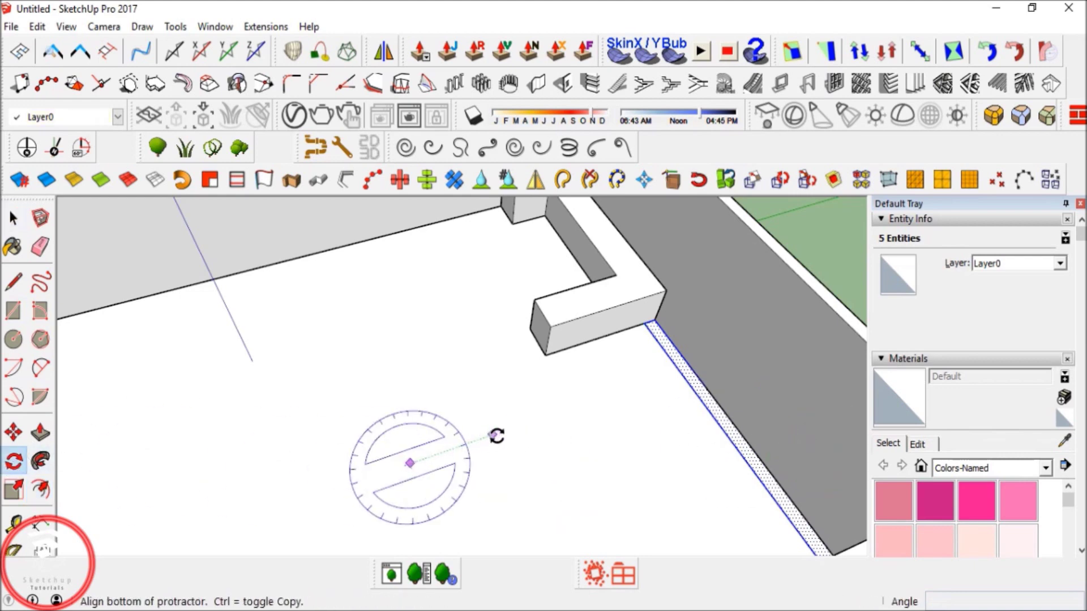
click(493, 436)
click(498, 436)
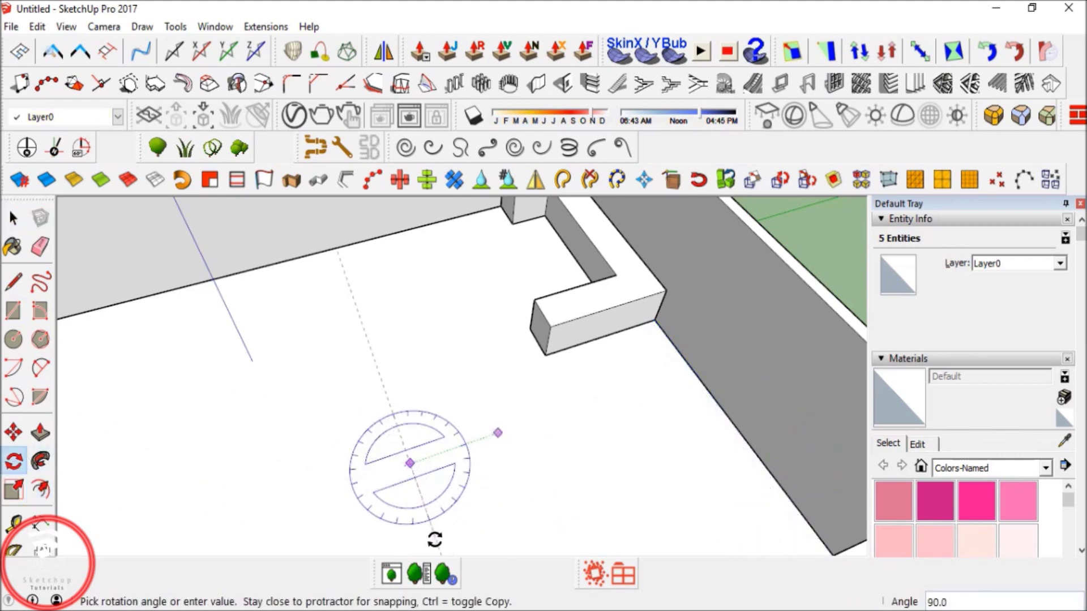
click(435, 539)
Move the floor strip against the wall at the U-shaped block's base corner and make it a group.
key(m)
click(539, 489)
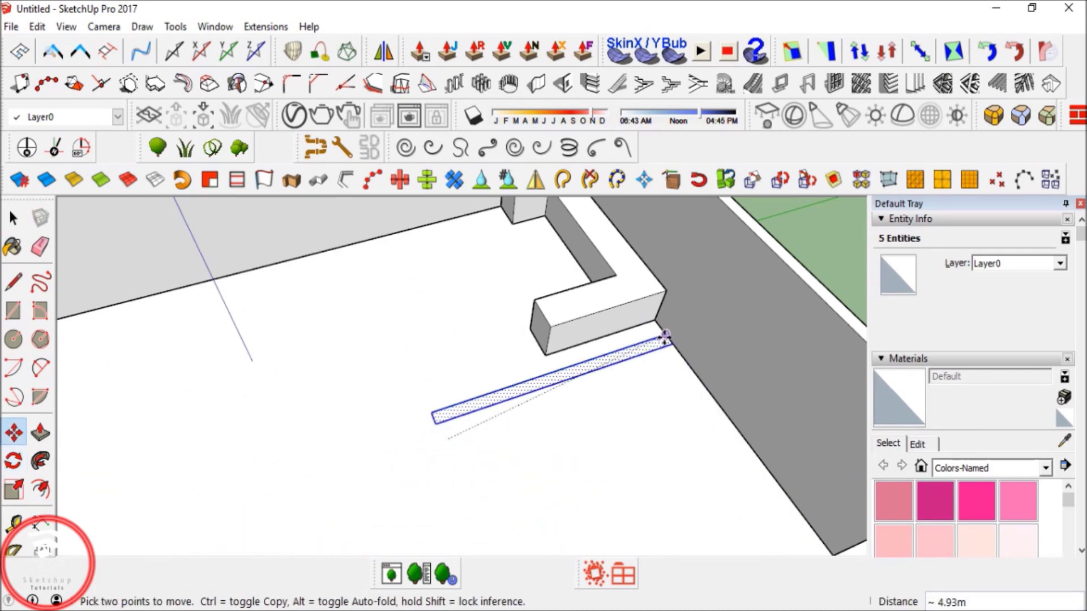
click(655, 316)
key(space)
right_click(491, 387)
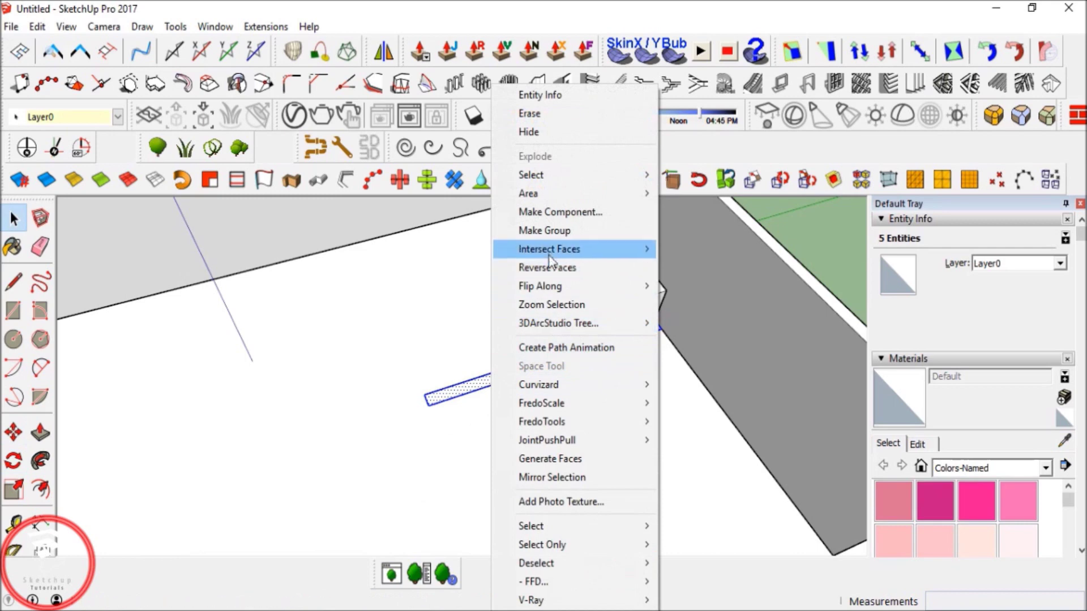
click(549, 231)
Extrude the strip inside its group up to the room walls' height to form a partition wall.
double_click(468, 391)
key(p)
click(485, 392)
click(793, 279)
middle_drag(566, 377, 707, 391)
key(space)
Adjust the partition wall's length with Push/Pull on its free end face and close the group.
shift+middle_drag(554, 313, 518, 359)
scroll(535, 413, up, 3)
scroll(546, 390, down, 3)
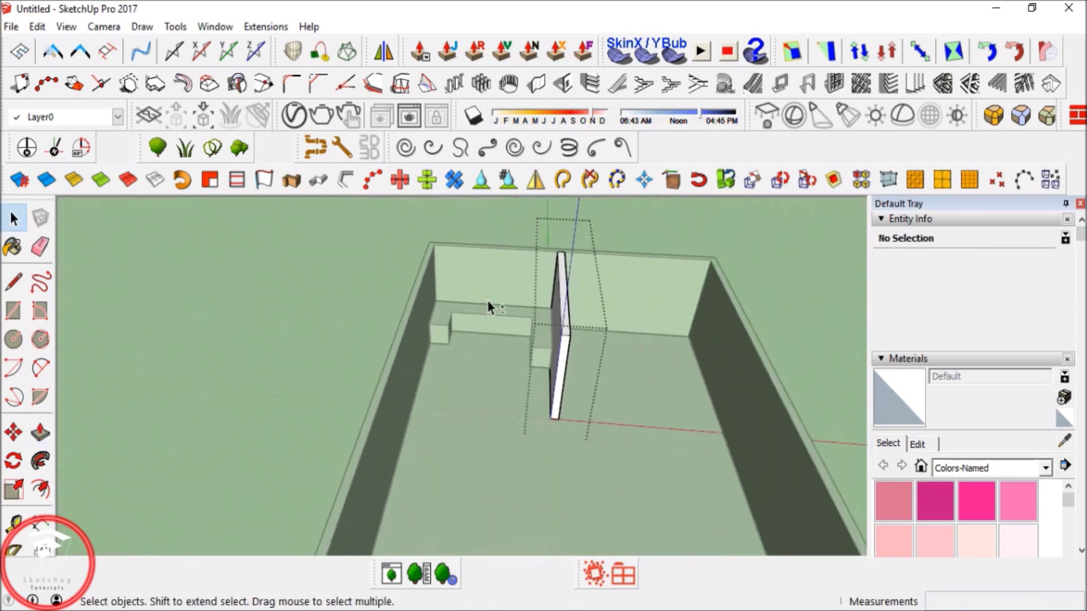
middle_drag(488, 300, 556, 327)
key(p)
click(597, 375)
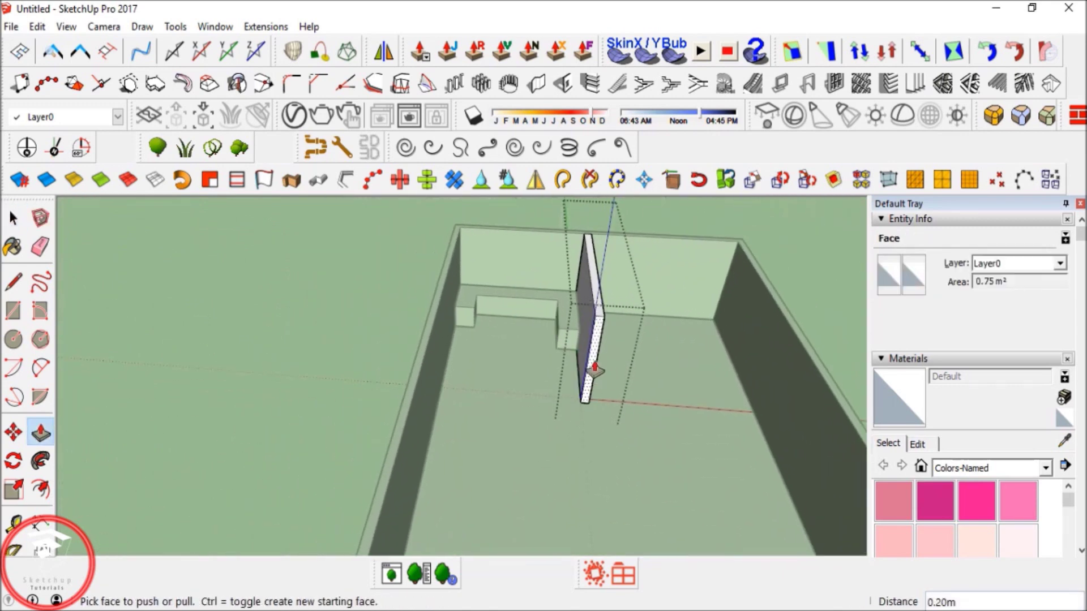
click(595, 372)
click(595, 385)
key(space)
Open the U-shaped block's group and draw two lines across the top of its middle section to split off a rectangular face.
scroll(524, 300, up, 4)
middle_drag(524, 300, 504, 328)
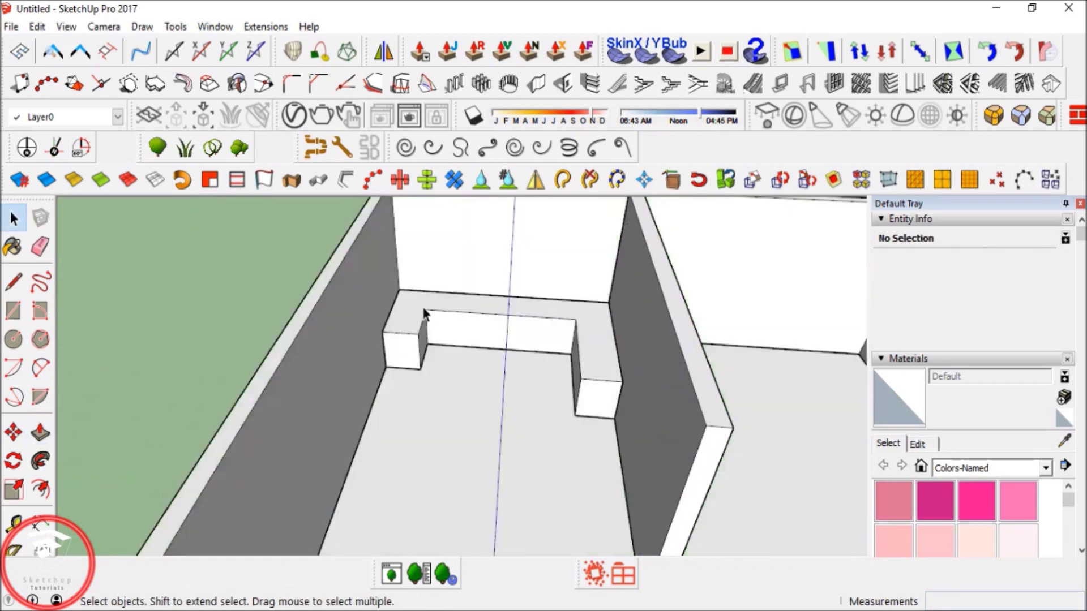
middle_drag(424, 308, 497, 423)
scroll(444, 369, up, 4)
double_click(490, 370)
mouse_move(484, 351)
shift+middle_down()
mouse_move(445, 329)
mouse_move(439, 358)
shift+middle_up()
scroll(437, 349, up, 2)
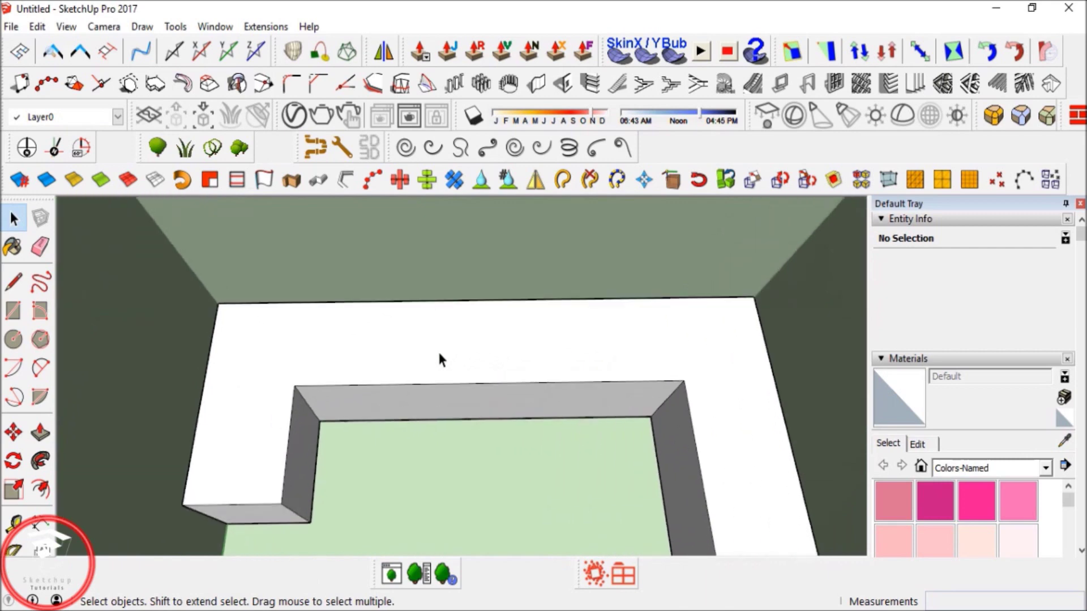
scroll(437, 350, up, 2)
key(l)
click(398, 393)
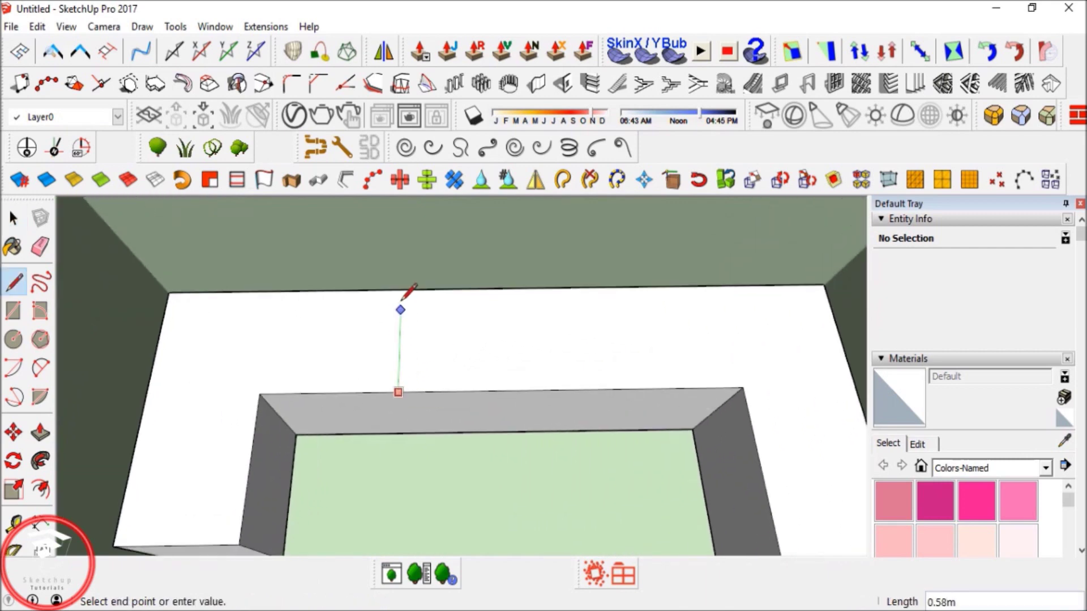
click(401, 290)
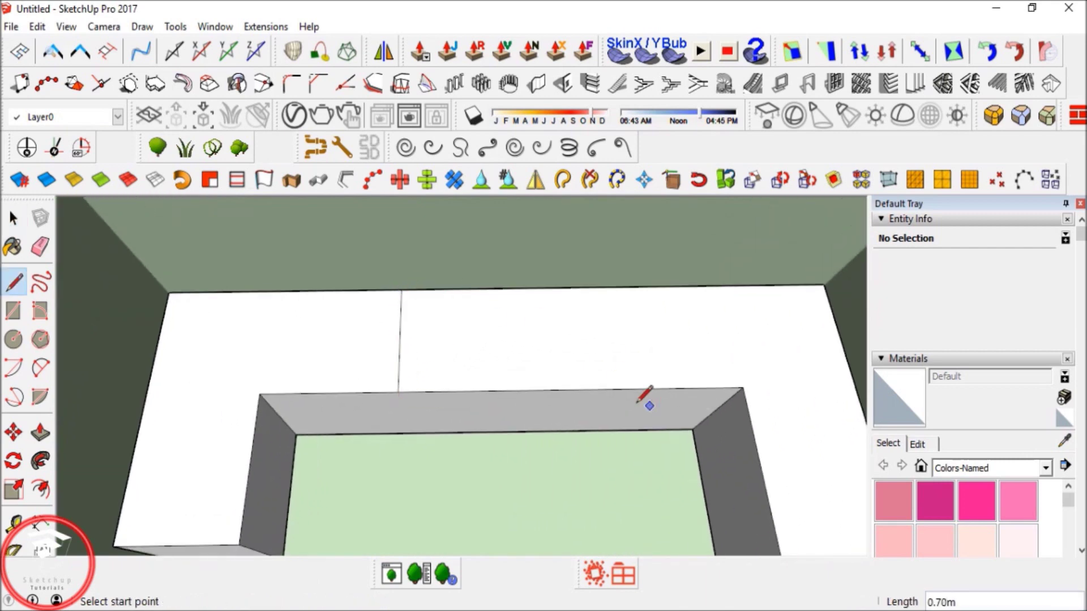
click(603, 287)
Offset the rectangular face's outline inward to leave a narrow rim.
click(39, 489)
scroll(404, 338, up, 1)
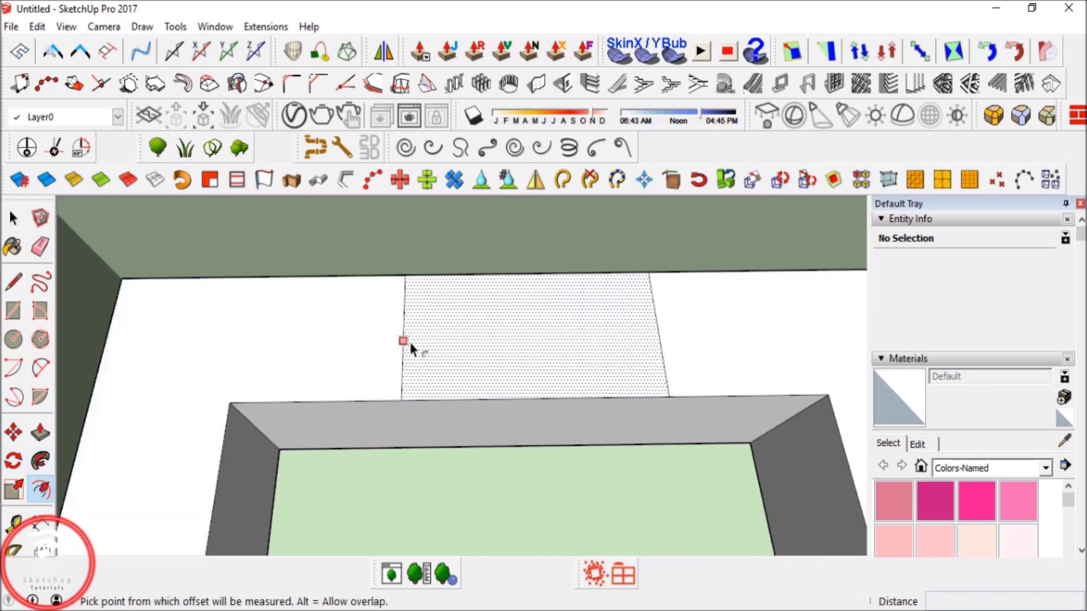
click(403, 342)
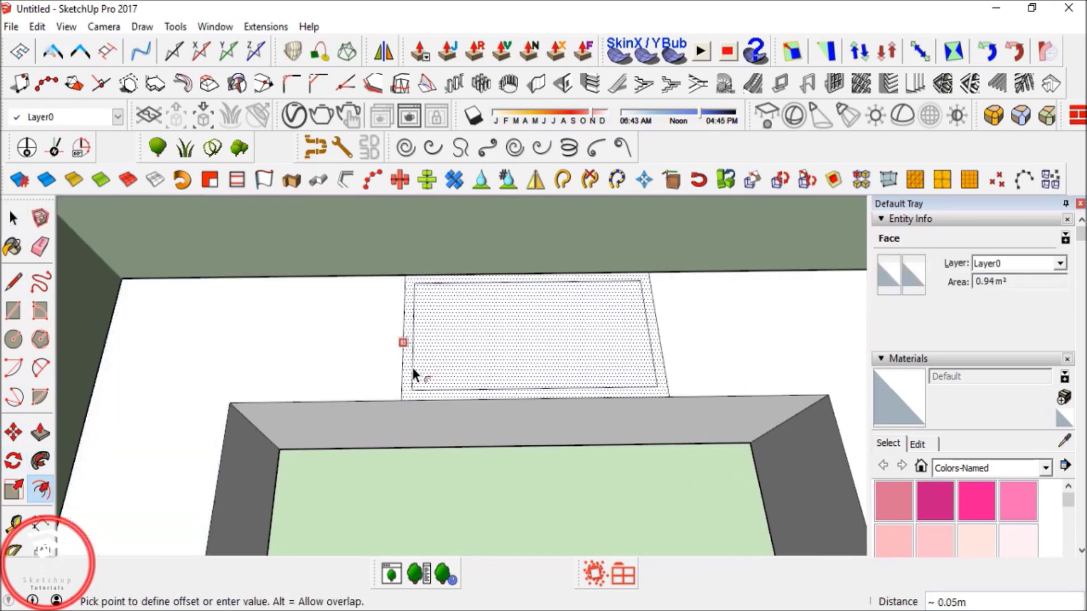
click(414, 368)
middle_drag(414, 368, 513, 287)
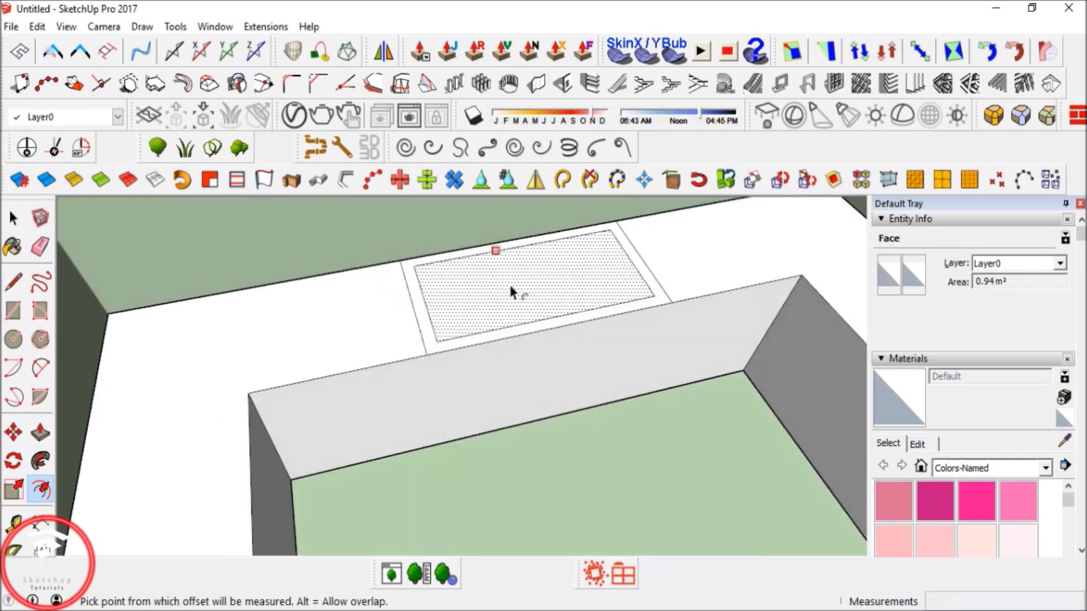
Push the inner rectangle down 0.15 m to form a recess in the block's top.
key(space)
scroll(492, 288, up, 3)
key(p)
click(498, 291)
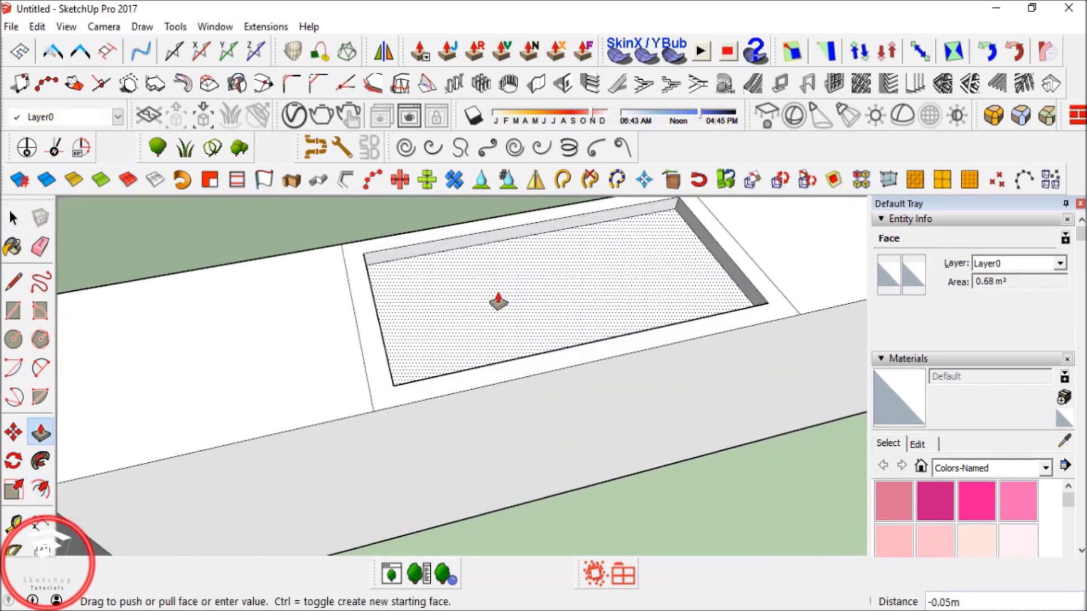
key(Return)
mouse_move(453, 303)
middle_down()
mouse_move(536, 214)
mouse_move(427, 400)
mouse_move(360, 451)
mouse_move(462, 309)
middle_up()
key(space)
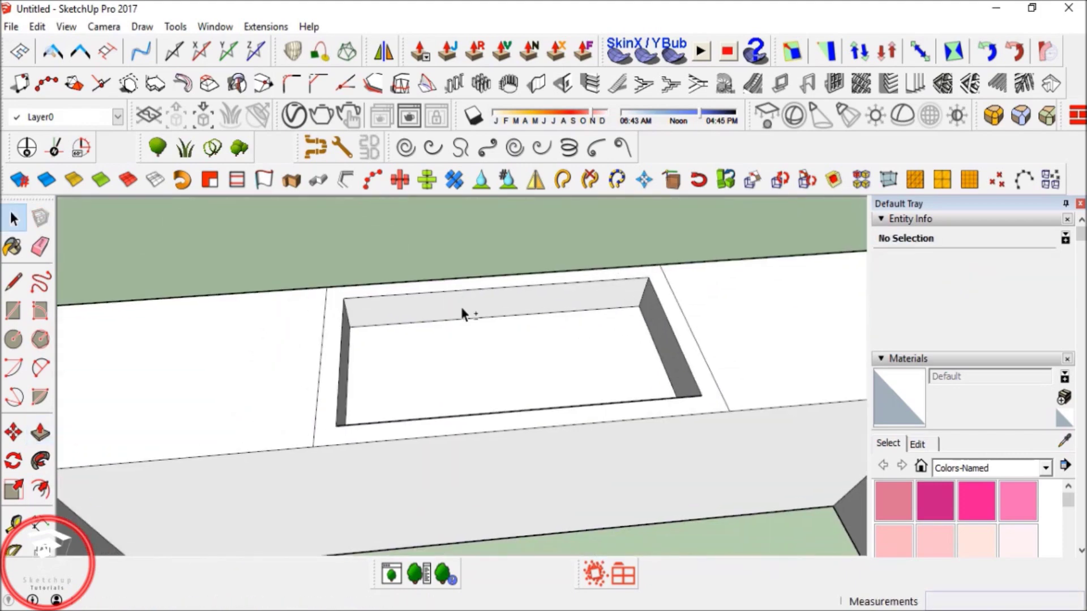
Offset the recess floor inward by about 0.05 m and raise the outer ring 0.15 m flush with the block's top.
click(48, 487)
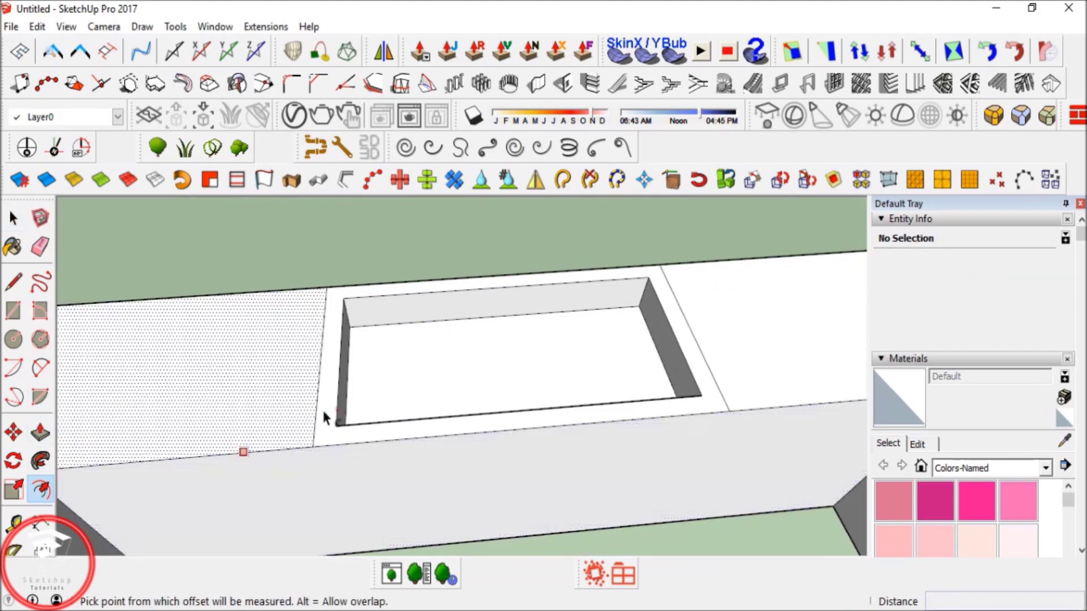
click(365, 369)
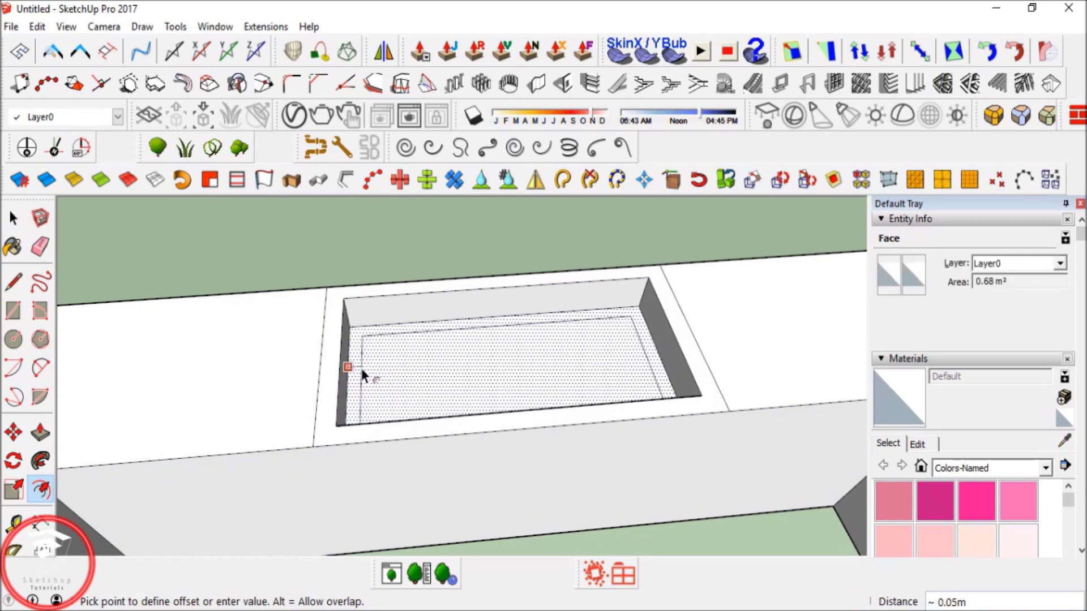
click(362, 373)
key(p)
drag(369, 376, 339, 363)
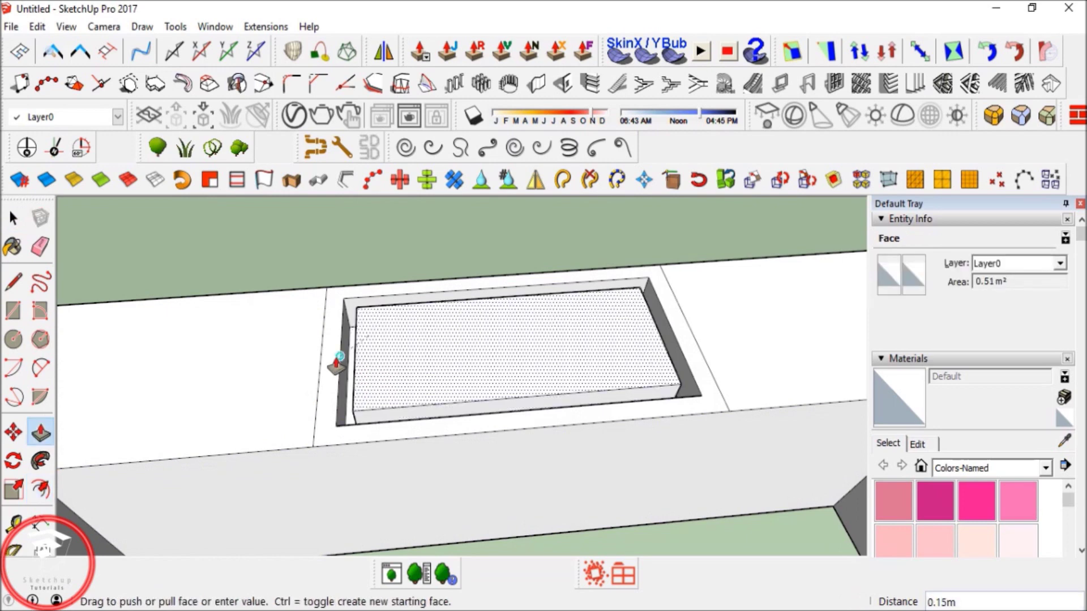
key(Escape)
click(352, 374)
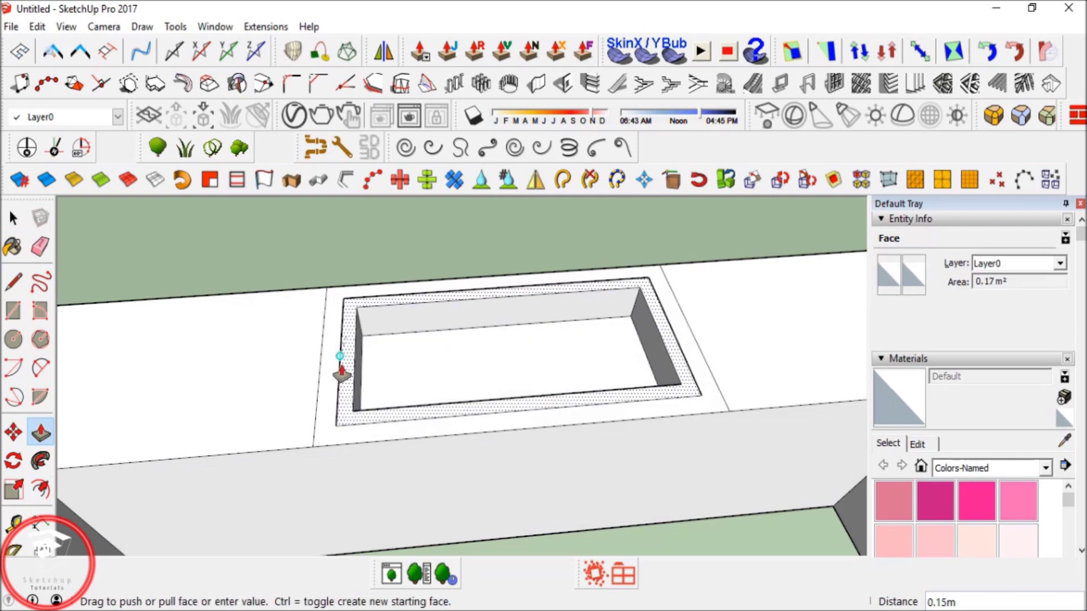
click(339, 373)
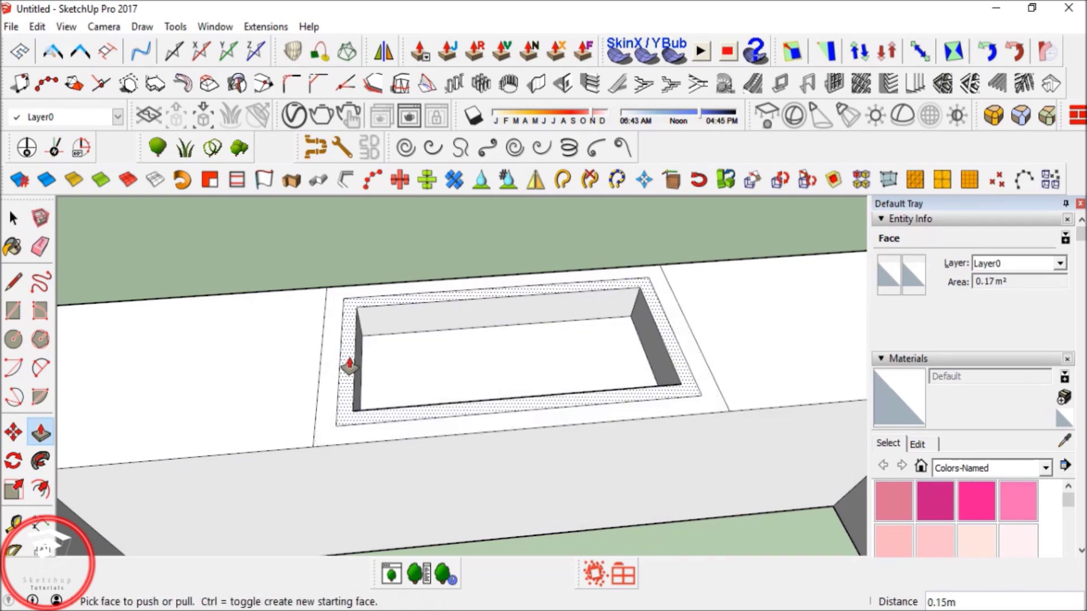
Erase the leftover rectangular outline around the narrowed recess.
middle_drag(347, 369, 117, 408)
key(e)
drag(391, 295, 412, 418)
drag(755, 379, 757, 383)
key(space)
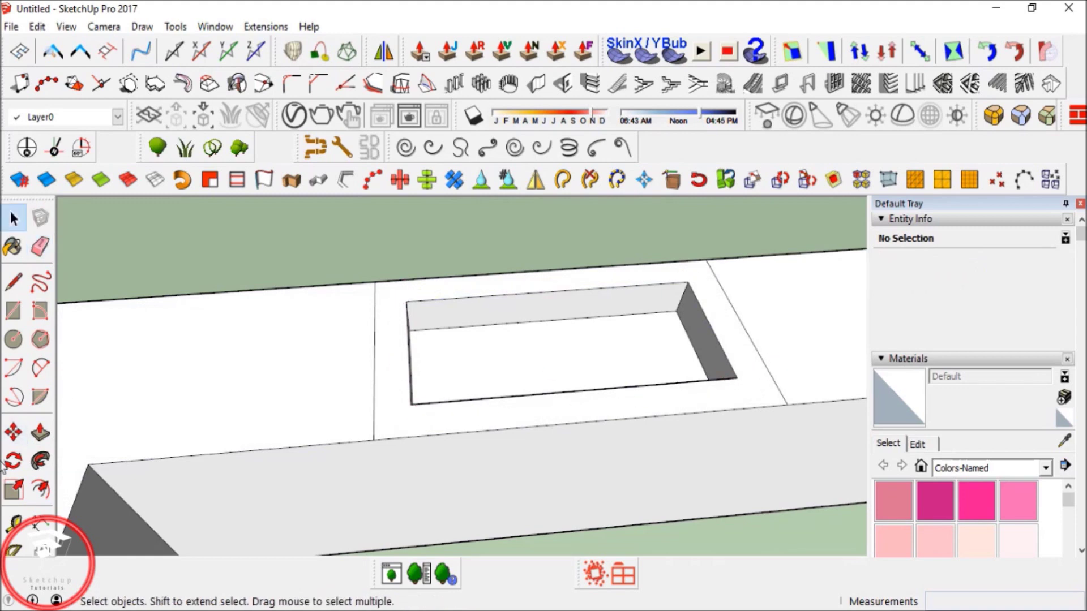
Offset the outer outline of the face around the recess inward by about 0.07 m.
click(41, 490)
click(374, 388)
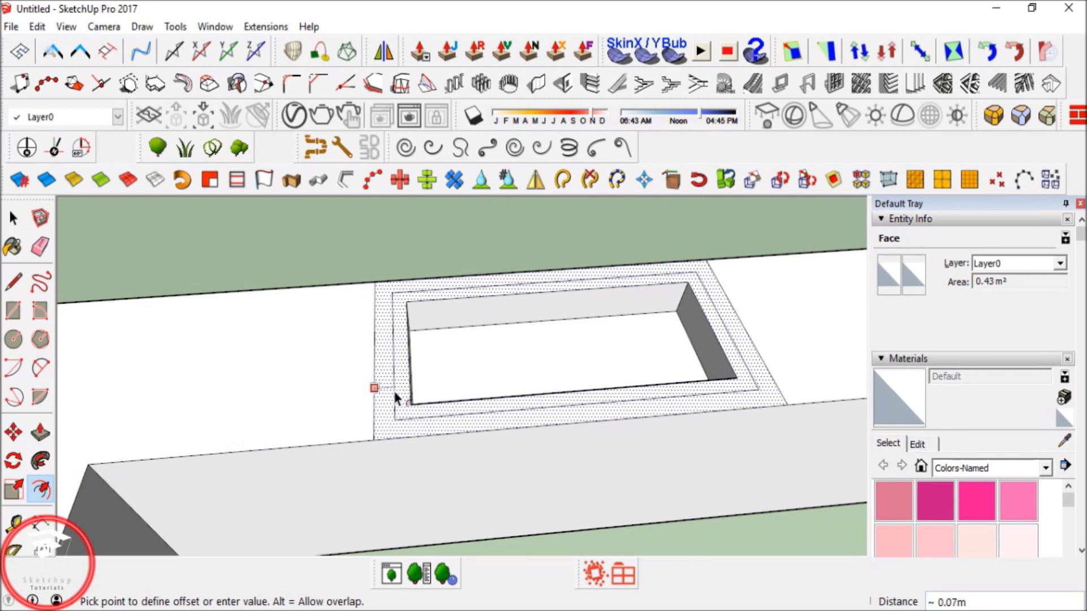
click(395, 390)
Erase the two dividing lines across the block's top and the back edge of the offset outline.
key(e)
click(374, 359)
click(746, 334)
click(691, 274)
mouse_move(587, 315)
middle_down()
mouse_move(529, 424)
mouse_move(532, 373)
middle_up()
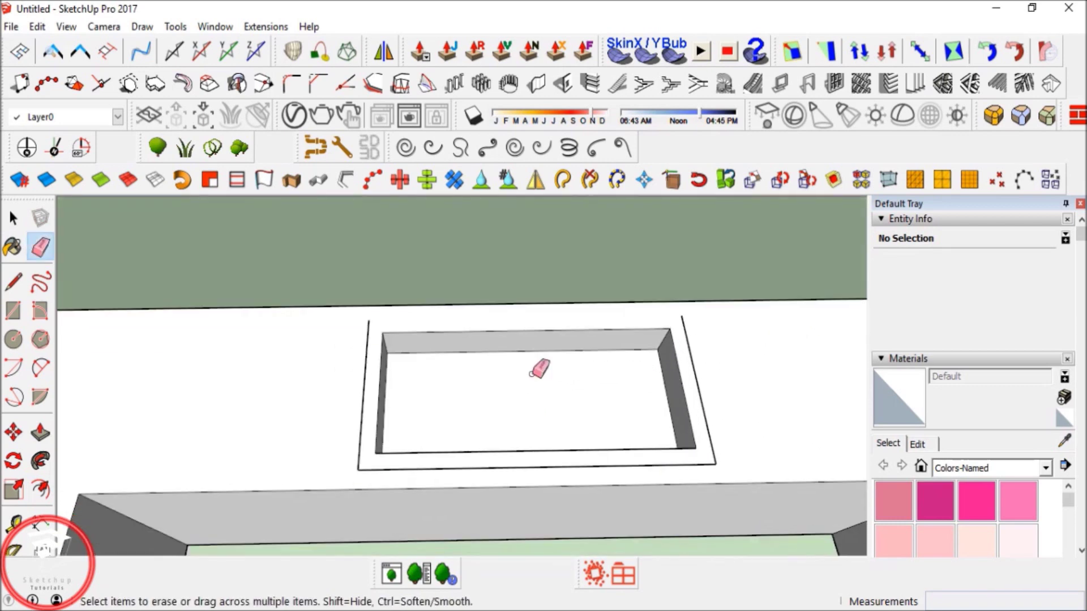
Try to draw lines outward from the recess's back corners across the sides of the offset outline.
key(l)
click(383, 331)
click(369, 333)
key(Escape)
click(683, 326)
click(753, 327)
key(e)
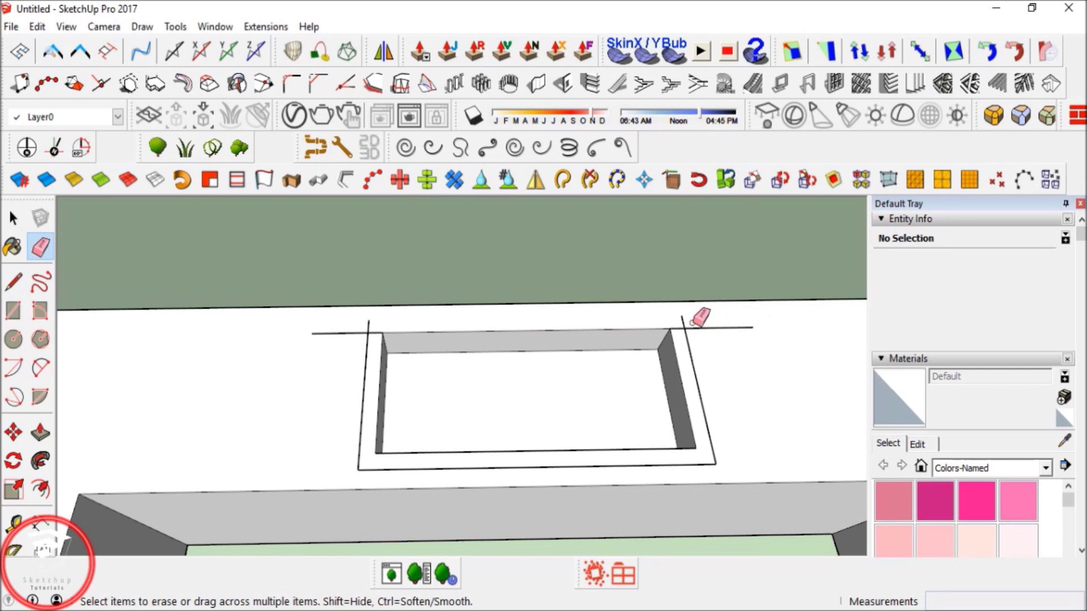
key(space)
double_click(710, 338)
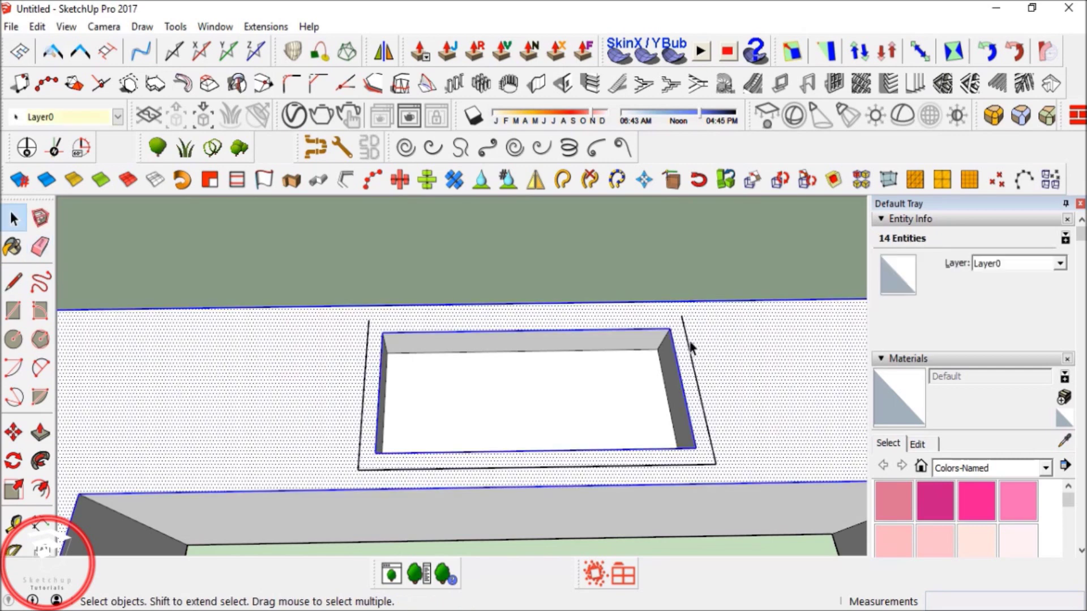
Draw a line outward from each back corner of the recess, crossing the sides of the offset outline.
key(l)
click(670, 329)
click(734, 327)
key(Escape)
click(382, 332)
click(289, 334)
key(Escape)
Erase the line ends that overhang the offset outline at its back corners.
key(e)
click(338, 334)
click(727, 327)
mouse_move(726, 327)
middle_down()
mouse_move(703, 334)
mouse_move(700, 430)
middle_up()
Examine whether the strip between the recess and the offset outline forms a separate face.
key(l)
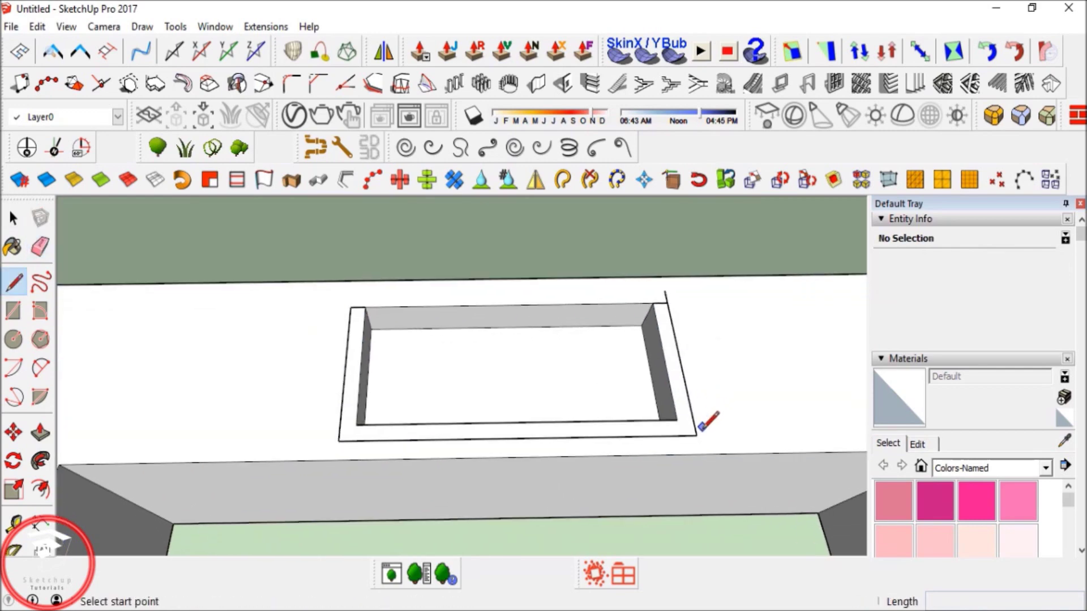
click(697, 435)
middle_drag(402, 424, 531, 325)
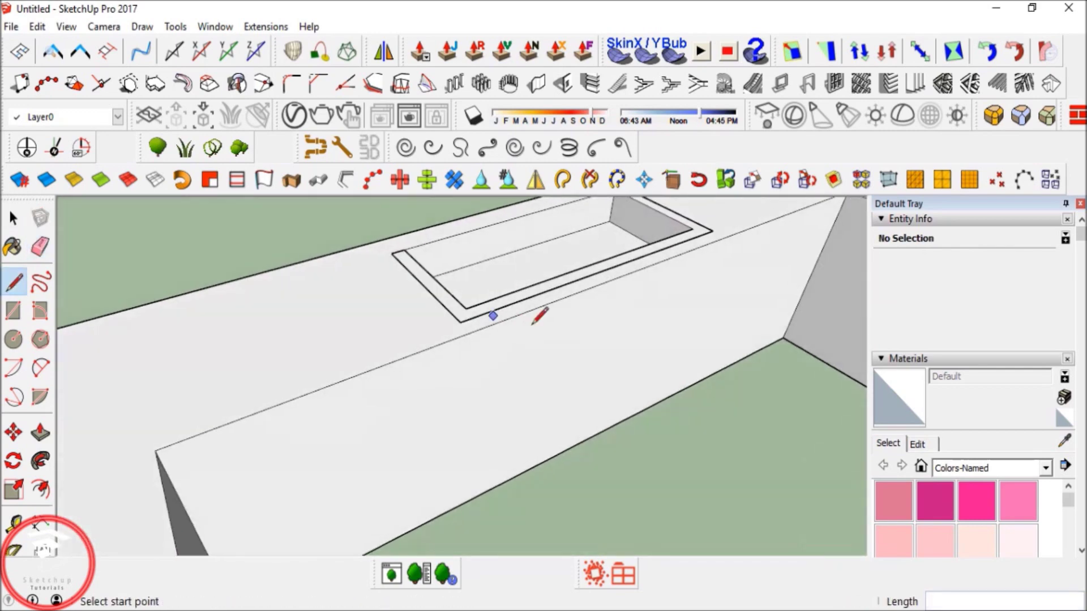
key(space)
scroll(428, 278, up, 3)
click(418, 371)
scroll(422, 375, down, 3)
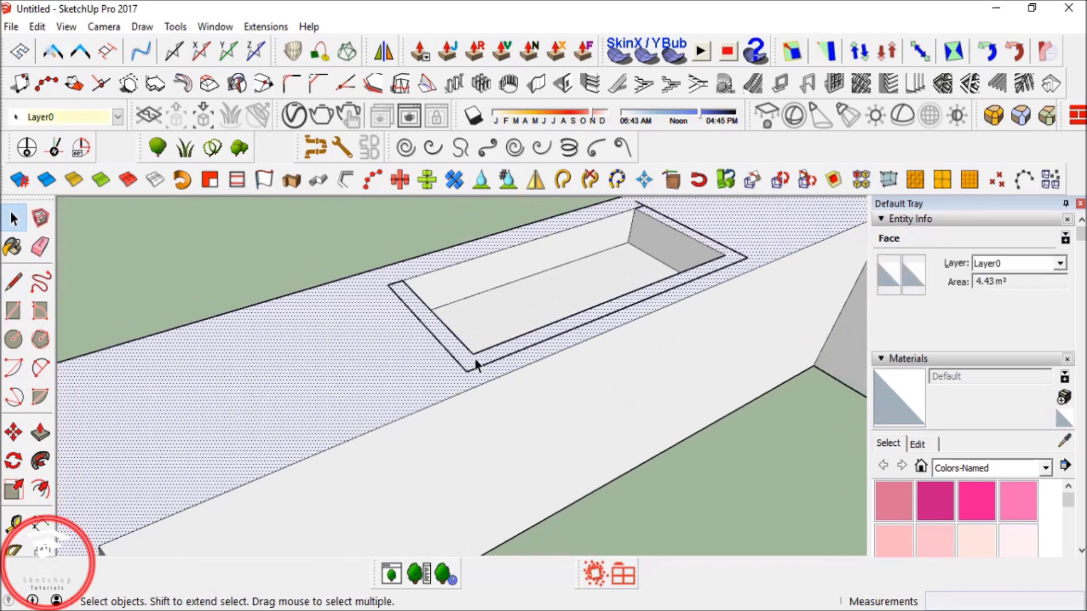
click(499, 355)
middle_drag(501, 349, 447, 415)
Retrace the short back-corner edge and the recess's side edge with lines, and erase the stub overhanging the other back corner.
key(l)
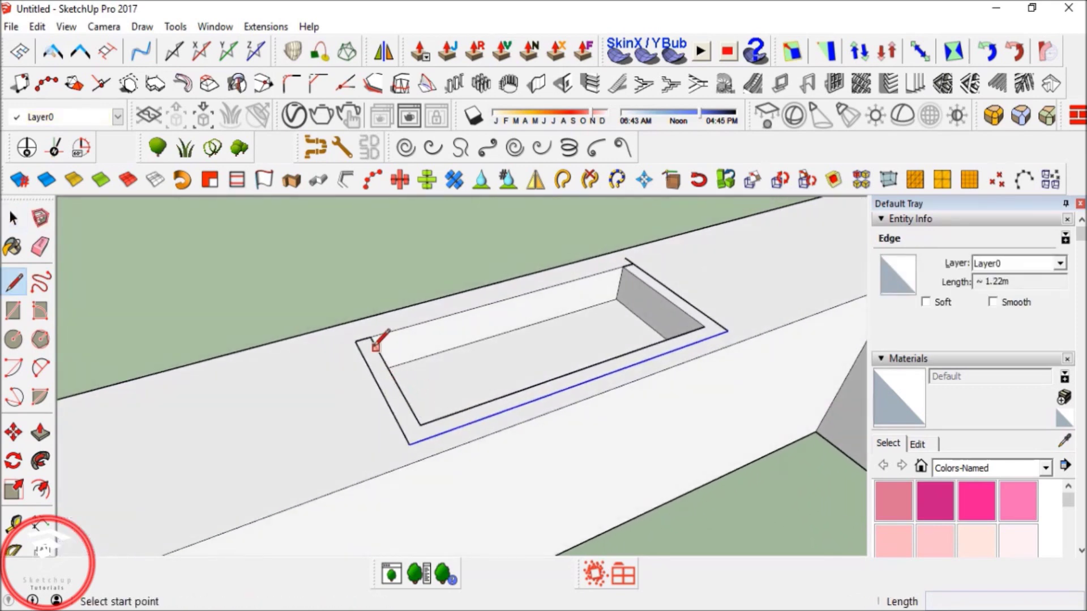
click(370, 337)
key(e)
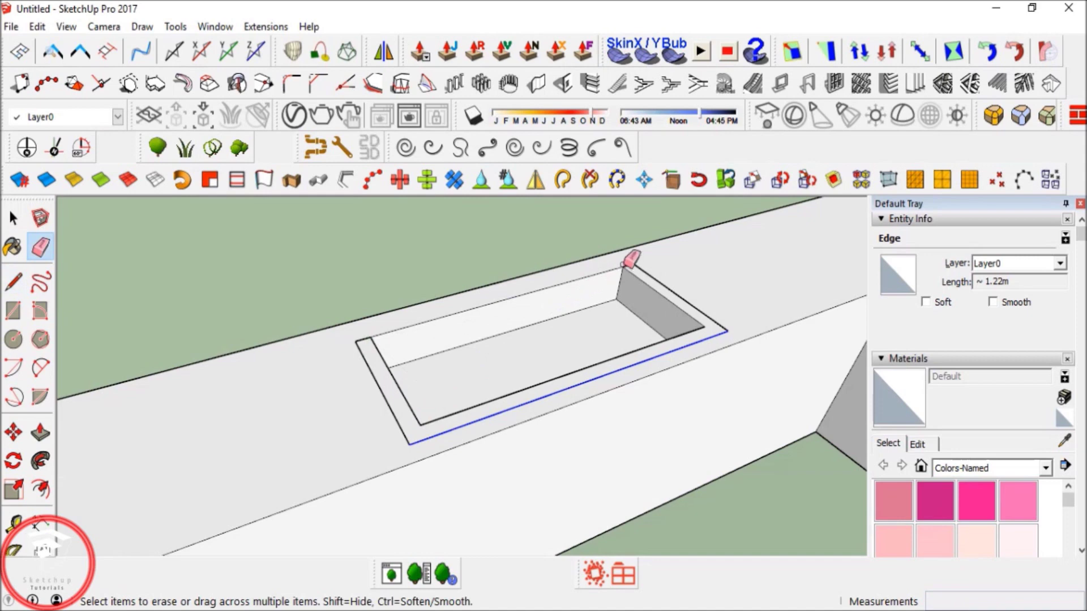
key(l)
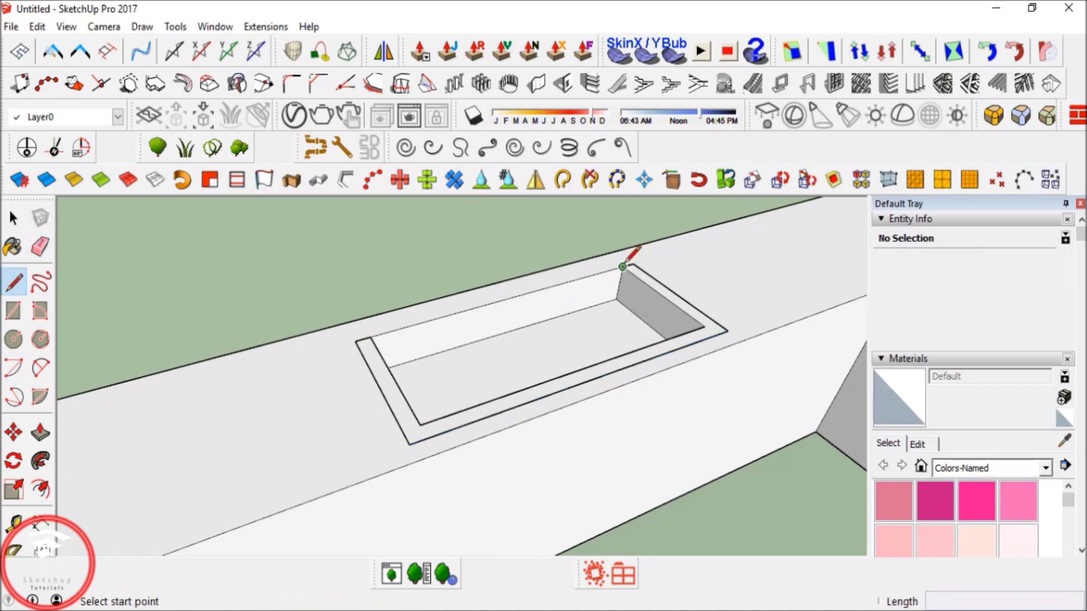
click(623, 267)
click(704, 327)
Erase the offset outline's side edge next to the end of the recess.
key(space)
middle_drag(529, 373, 374, 369)
click(484, 355)
key(Delete)
scroll(368, 371, up, 4)
click(352, 372)
middle_drag(352, 372, 309, 346)
key(e)
click(308, 337)
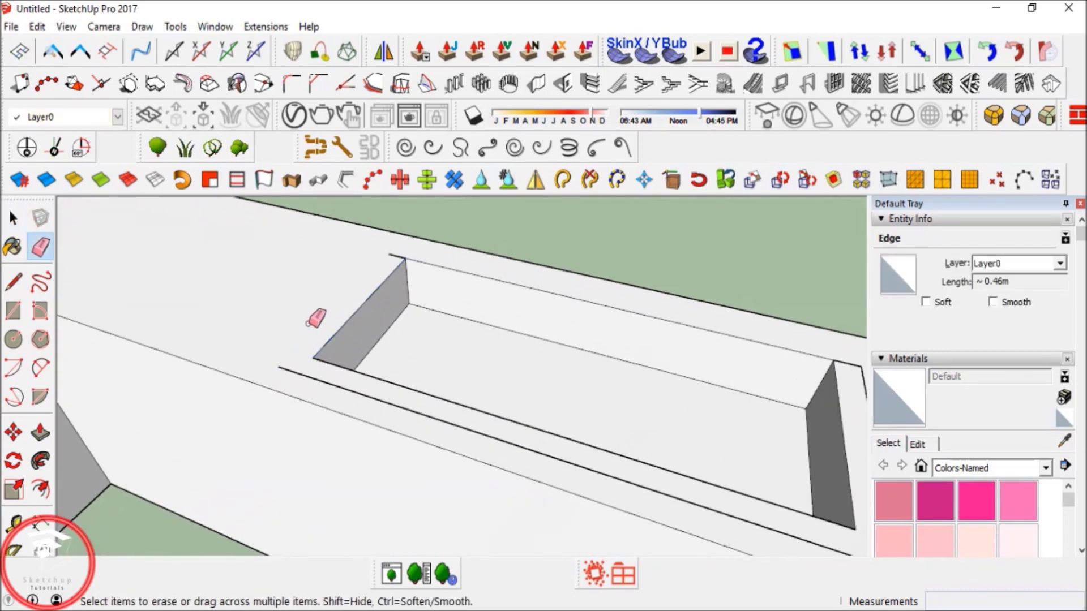
Redraw the outline's side edge from its front corner to its back corner to close the strip around the recess.
key(l)
click(277, 366)
click(388, 254)
key(space)
middle_drag(328, 285, 341, 351)
scroll(424, 315, up, 3)
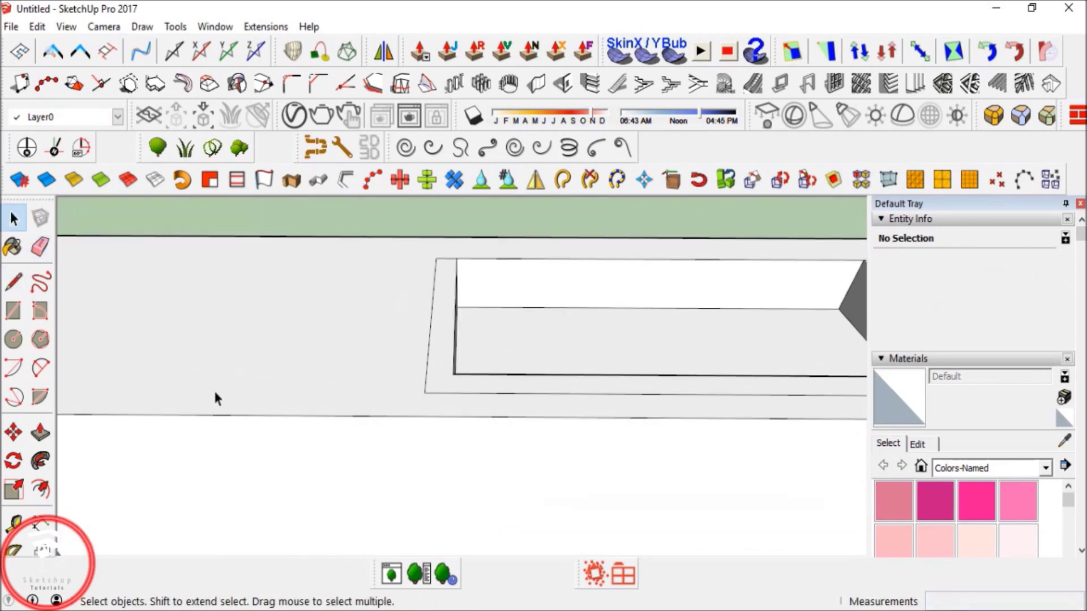
Offset the edges of the strip face around the recess inward to leave thin borders on both sides.
click(39, 490)
scroll(440, 349, up, 3)
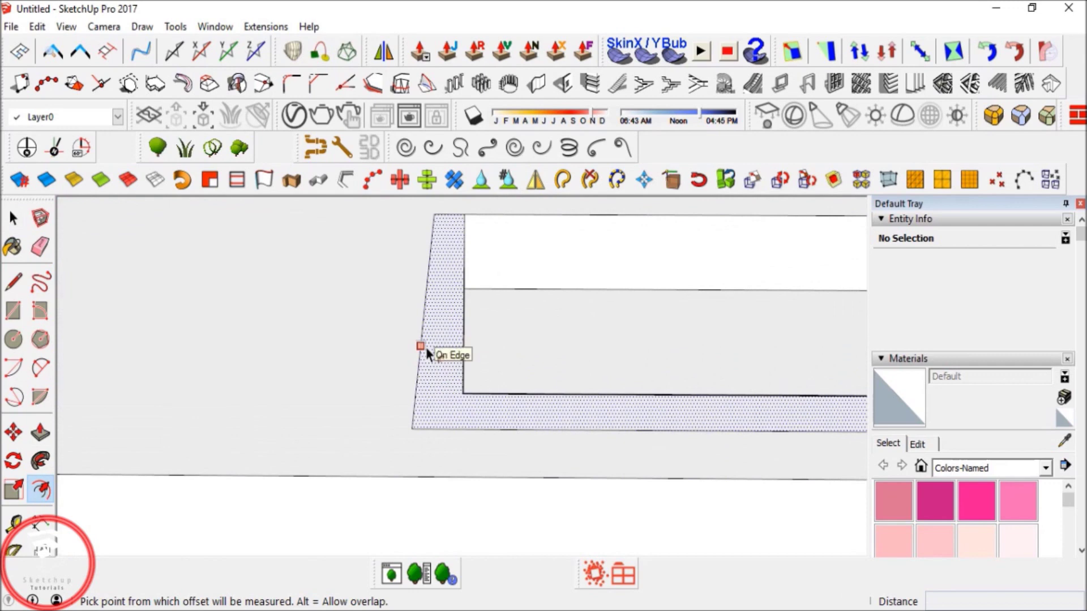
double_click(427, 348)
middle_drag(434, 345, 474, 352)
Push the inner strip face around the recess down 0.02 m to form a shallow groove.
key(space)
scroll(435, 362, up, 3)
key(p)
click(444, 350)
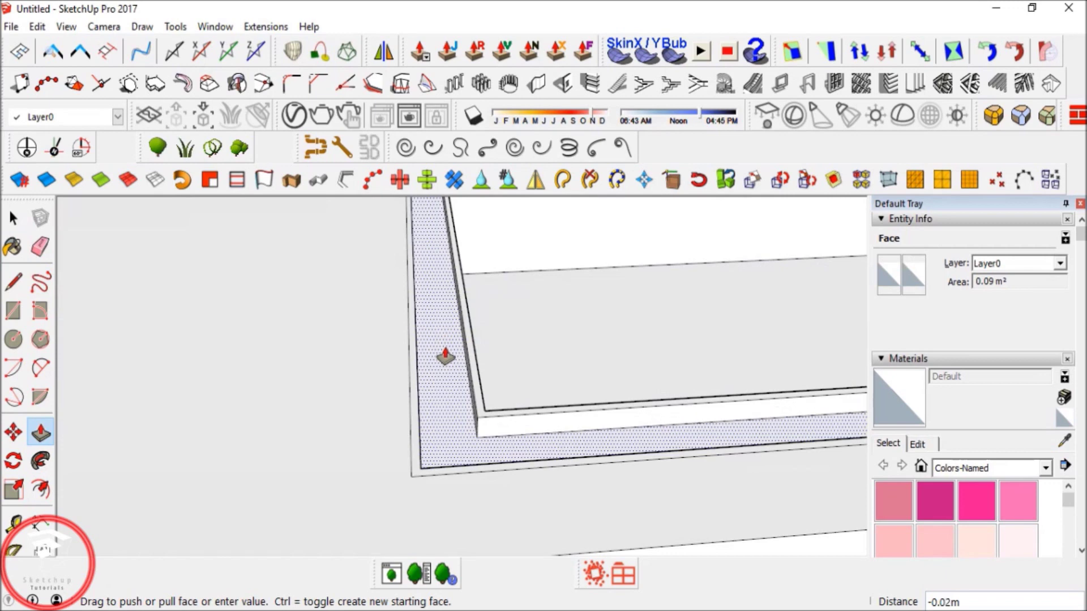
click(445, 356)
key(space)
middle_drag(430, 350, 485, 371)
key(p)
click(413, 398)
key(space)
scroll(498, 426, down, 3)
scroll(400, 365, up, 3)
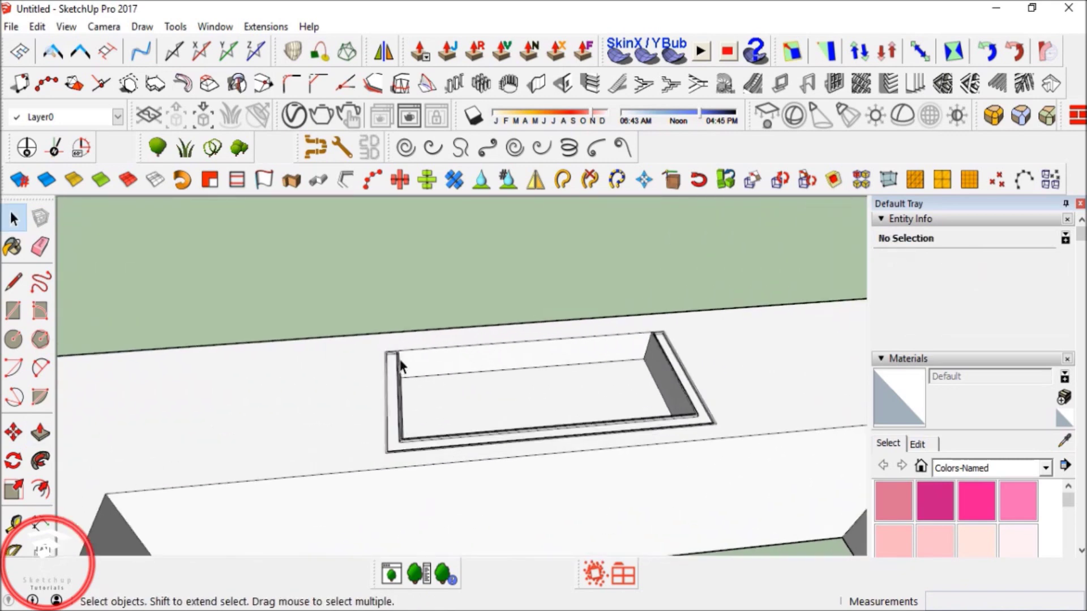
scroll(400, 365, up, 5)
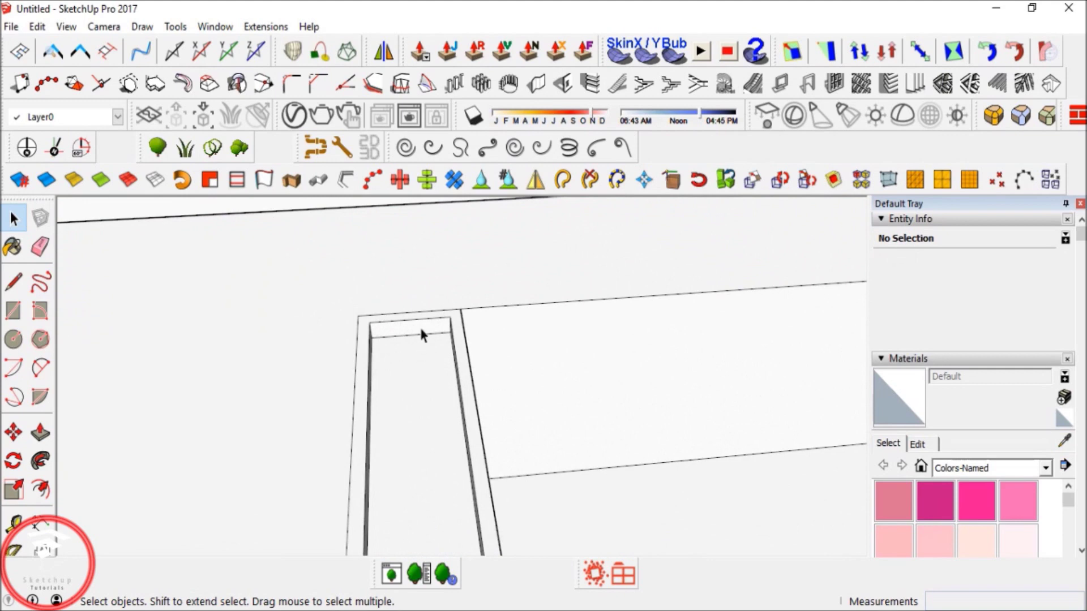
Draw a small rectangle across the closed end of the groove, spanning between the groove's two side edges.
scroll(397, 317, up, 4)
key(r)
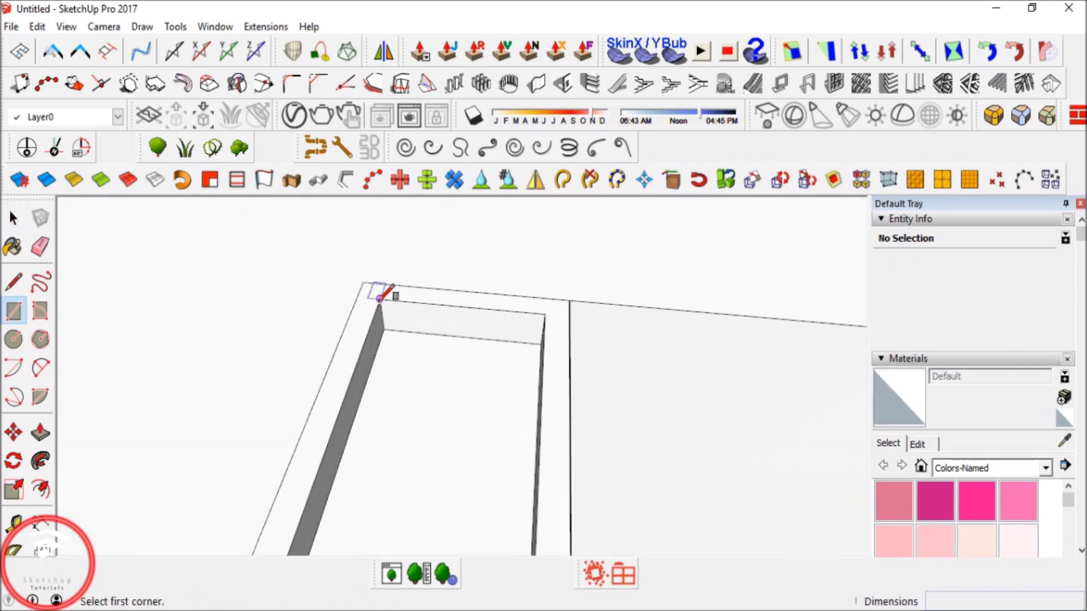
click(379, 299)
click(544, 343)
Make a component named gutter from the small rectangle face and its edges at the groove's end.
key(space)
double_click(469, 325)
right_click(468, 325)
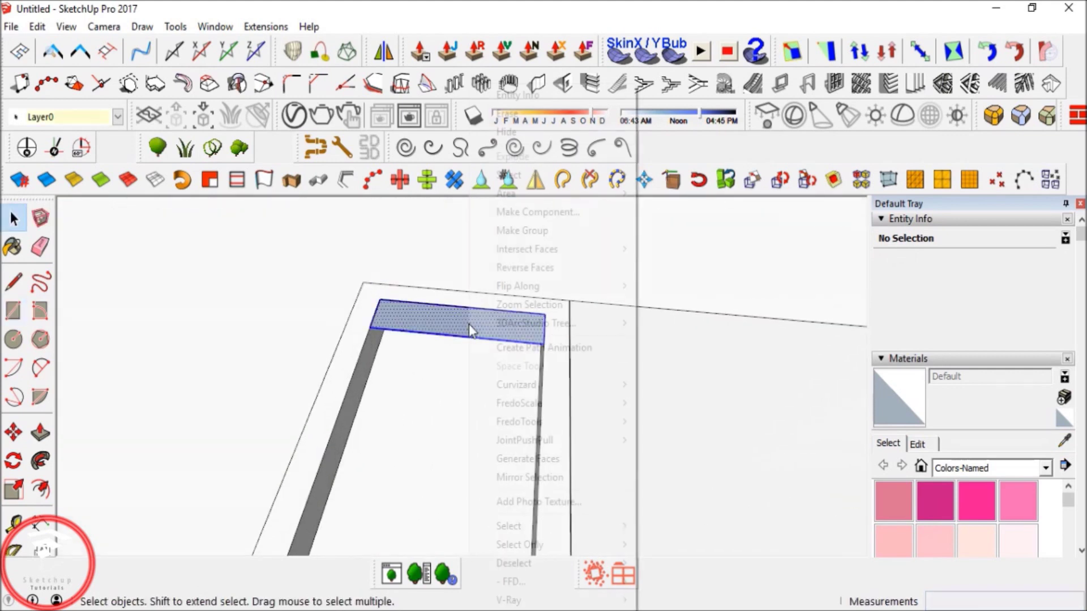
click(537, 212)
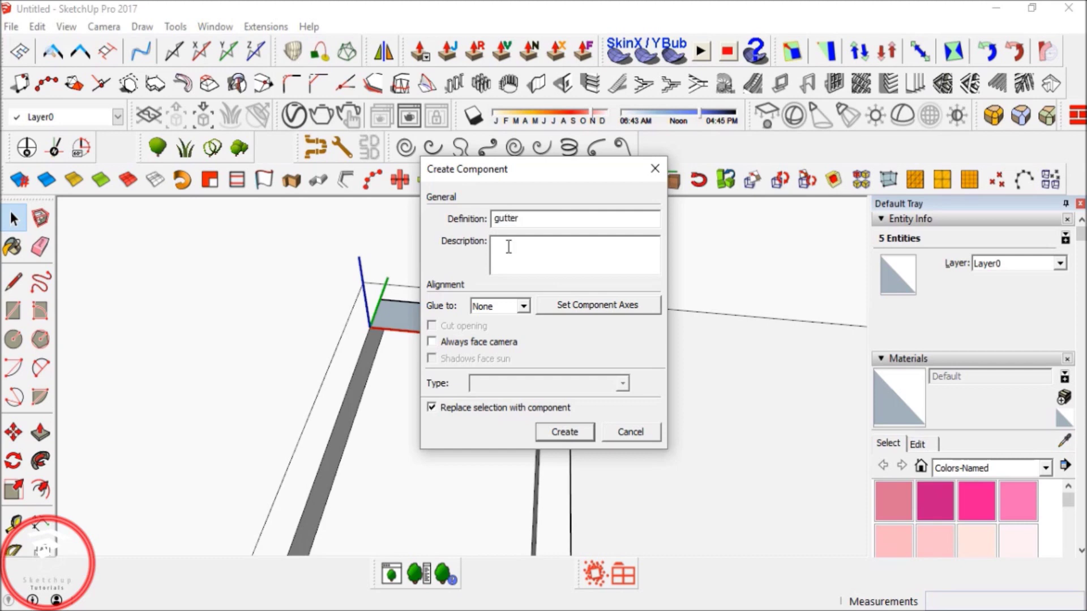
click(564, 432)
Open the gutter component for editing and pull its rectangle face up 0.01 m.
middle_drag(415, 381, 425, 342)
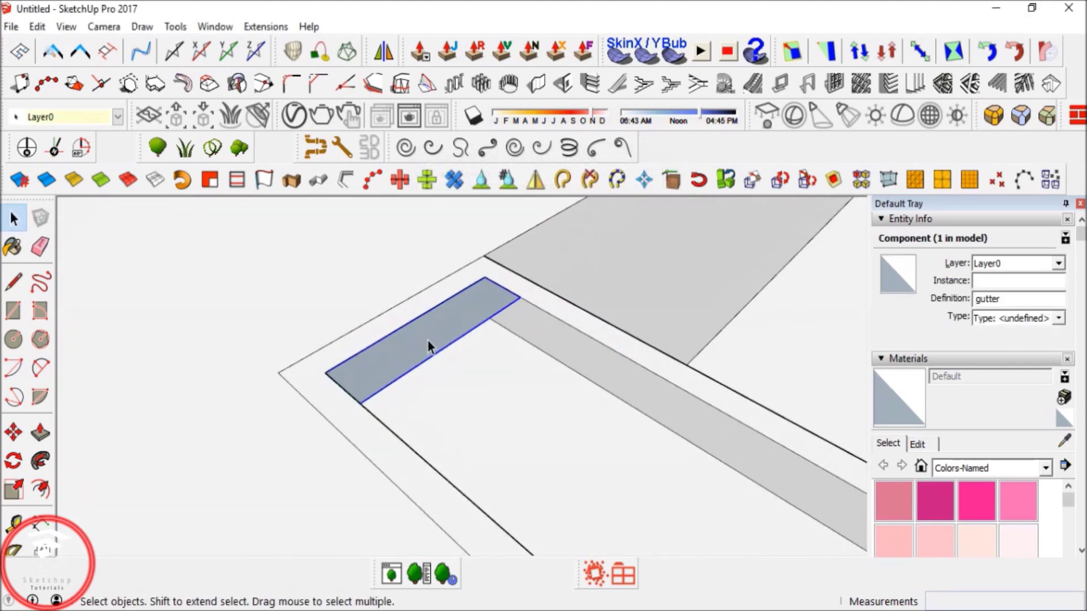
double_click(429, 342)
key(p)
click(433, 335)
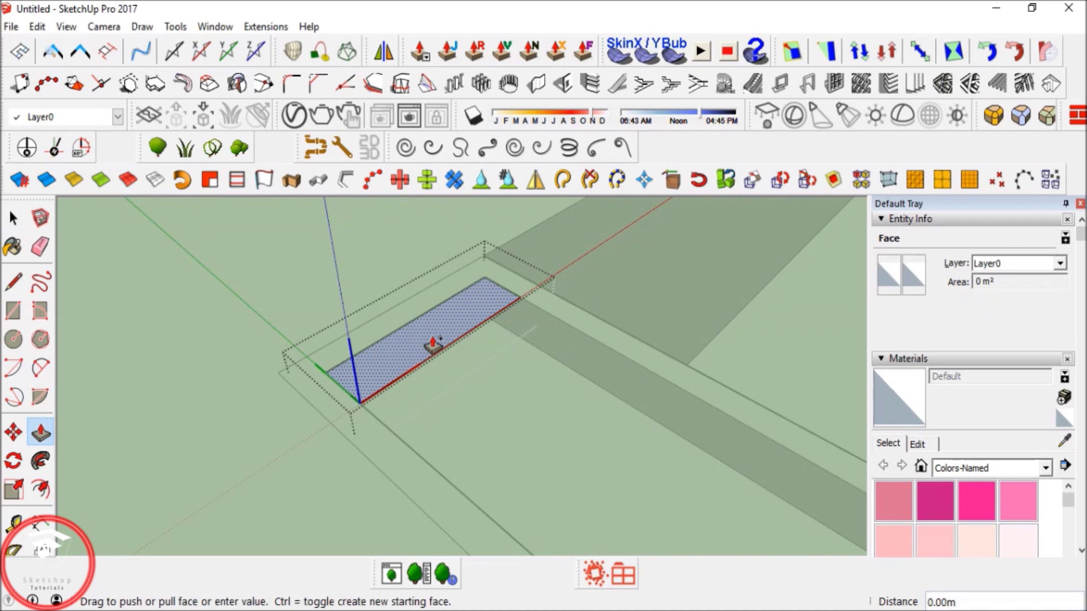
text(.0)
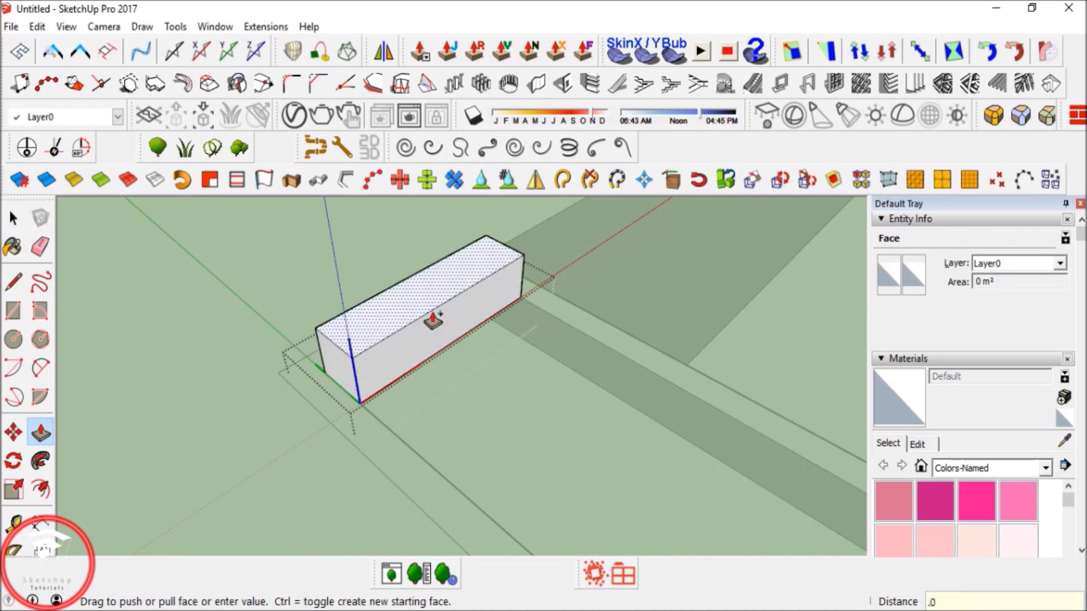
text(1)
key(Return)
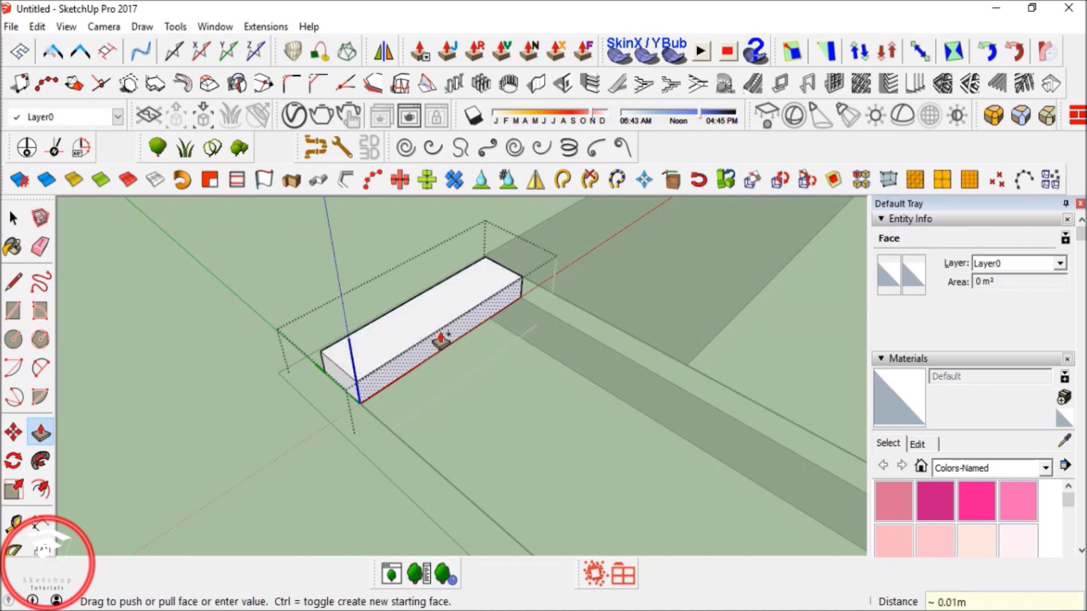
Push the long side face of the gutter bar inward to make the bar narrower, and close the component.
middle_drag(441, 340, 529, 335)
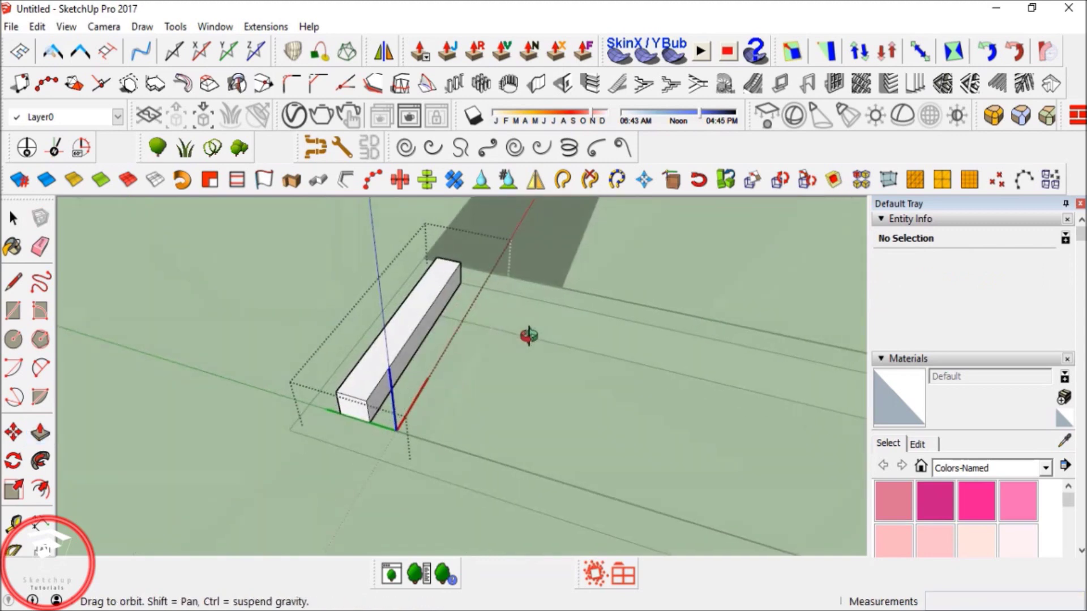
middle_drag(437, 328, 643, 364)
click(643, 364)
Move the gutter bar a short way from the groove's end and lower it flush with the block's top.
middle_drag(410, 364, 230, 333)
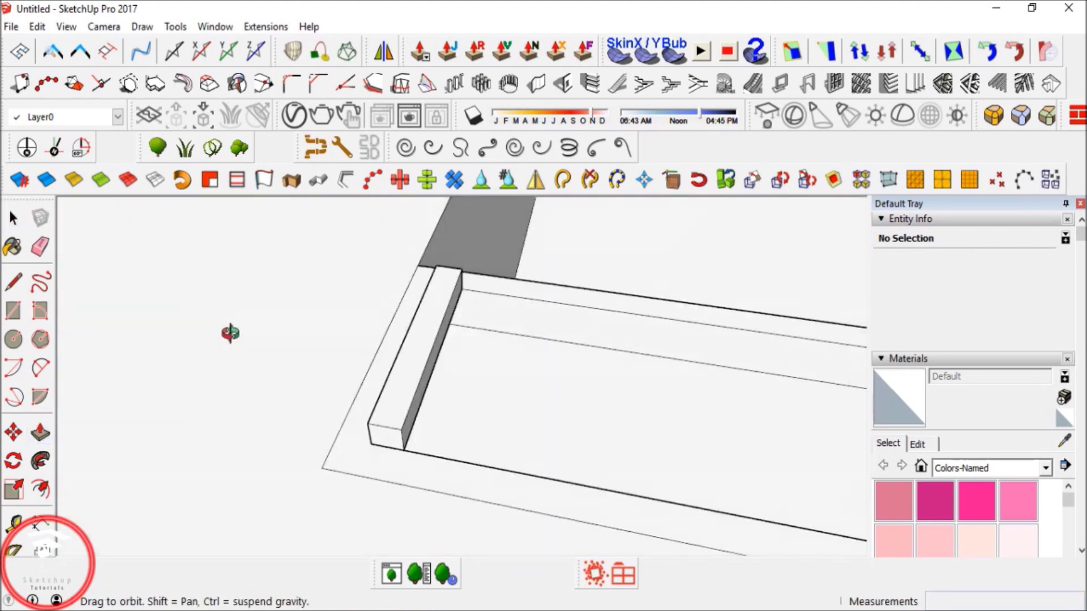
click(432, 334)
key(m)
scroll(480, 302, up, 2)
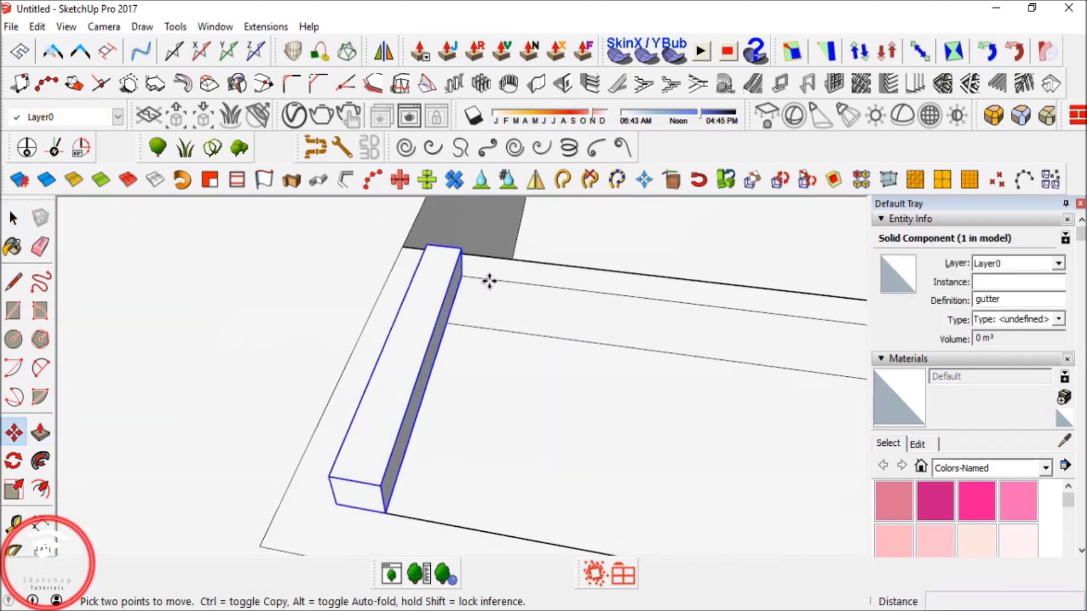
click(470, 281)
middle_drag(579, 303, 600, 314)
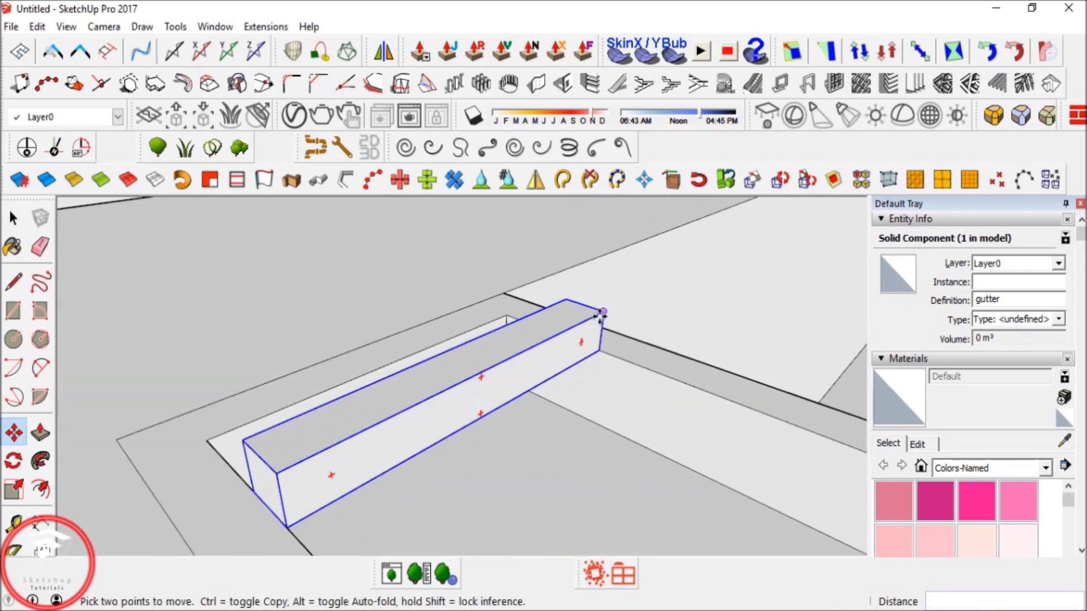
click(604, 353)
scroll(416, 305, down, 1)
middle_drag(416, 305, 488, 323)
scroll(453, 339, down, 2)
click(394, 327)
key(ctrl)
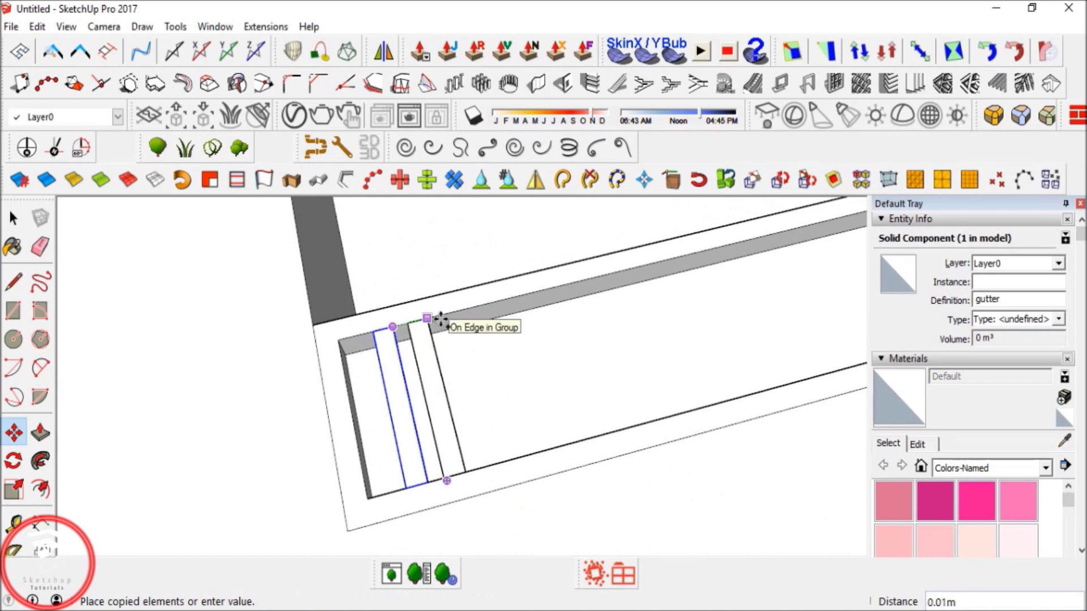
key(Escape)
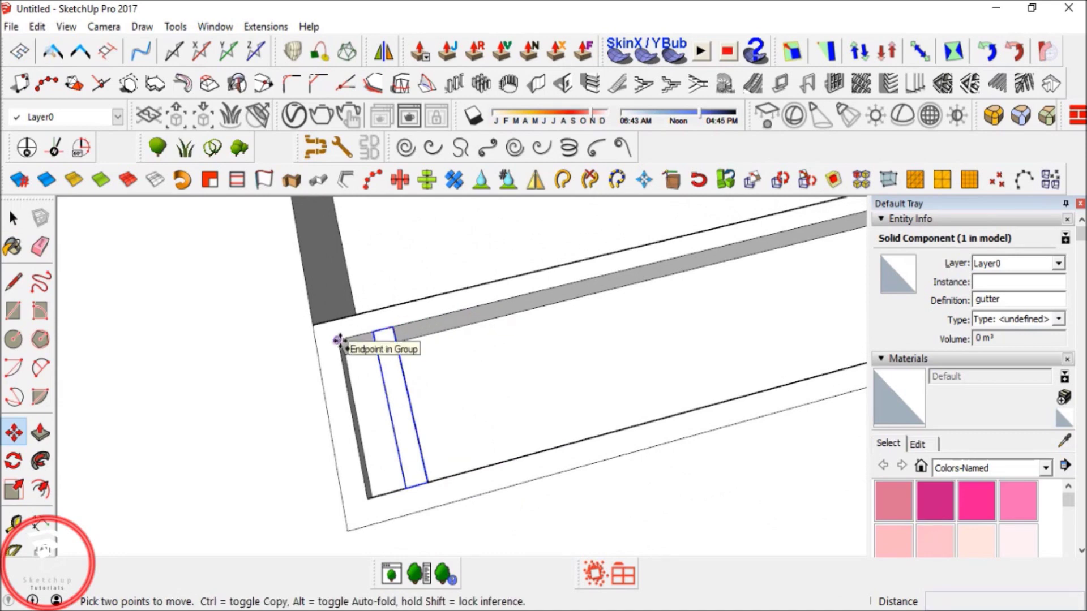
Array 20 copies of the gutter bar along the groove, spaced by the distance from the groove's corner to the bar's far edge.
click(338, 340)
click(394, 327)
text(20x)
key(Return)
key(space)
right_click(374, 342)
click(321, 386)
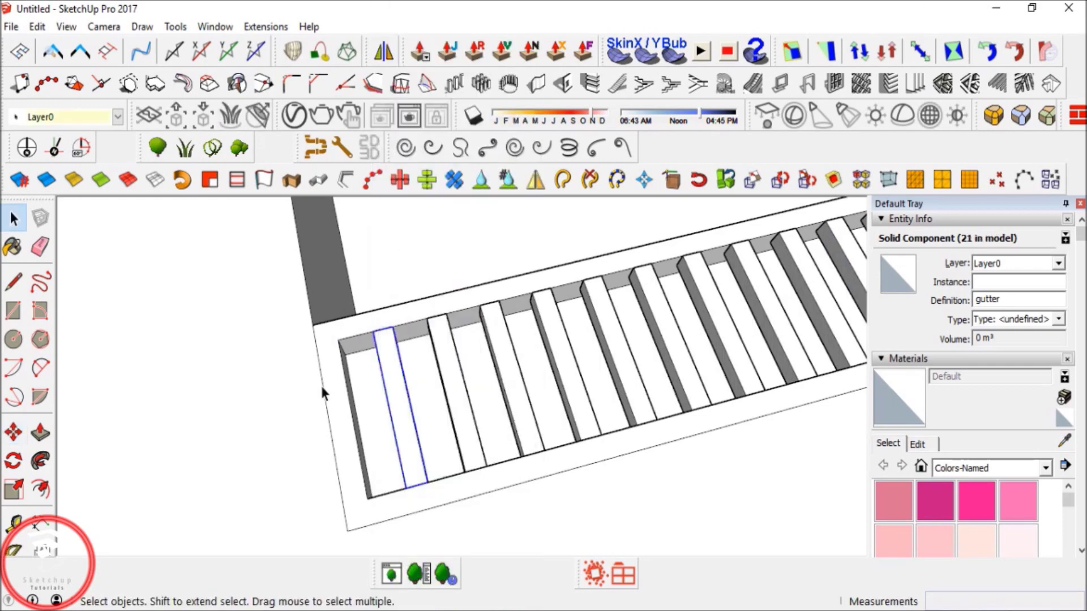
Copy the last eight gutter bars further along the groove so the row continues to the recess corner.
scroll(317, 390, down, 5)
scroll(378, 392, down, 1)
shift+middle_drag(589, 341, 415, 369)
scroll(416, 365, up, 3)
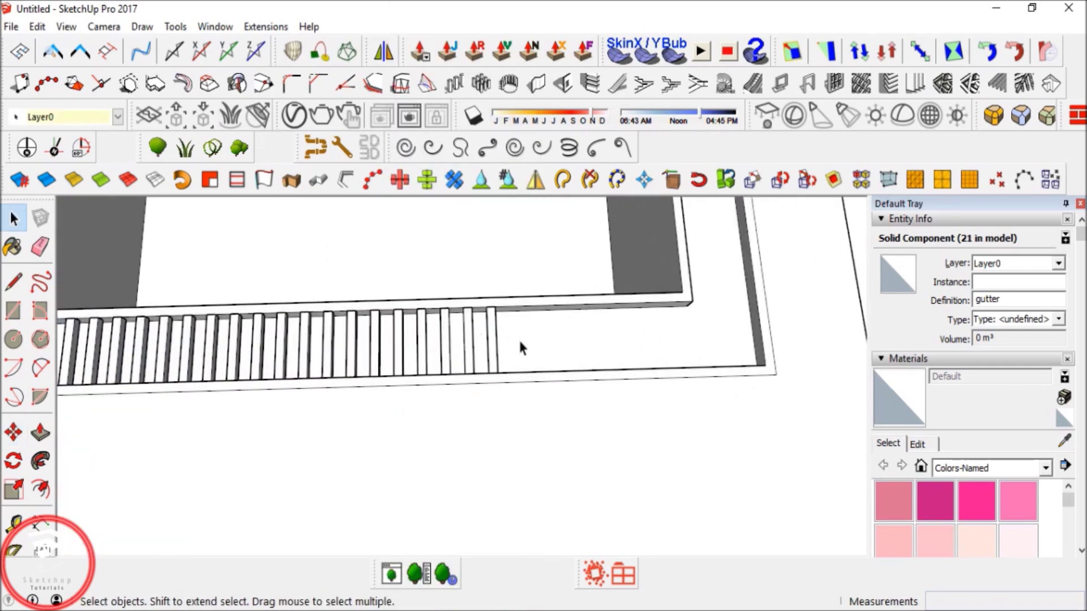
ctrl+click(468, 343)
ctrl+click(445, 338)
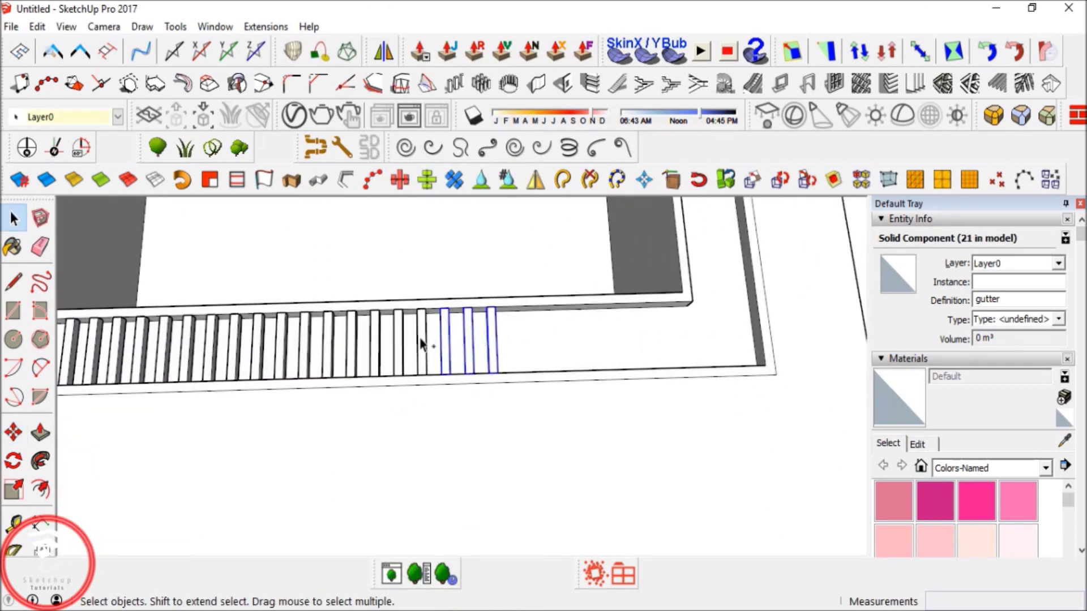
ctrl+click(420, 343)
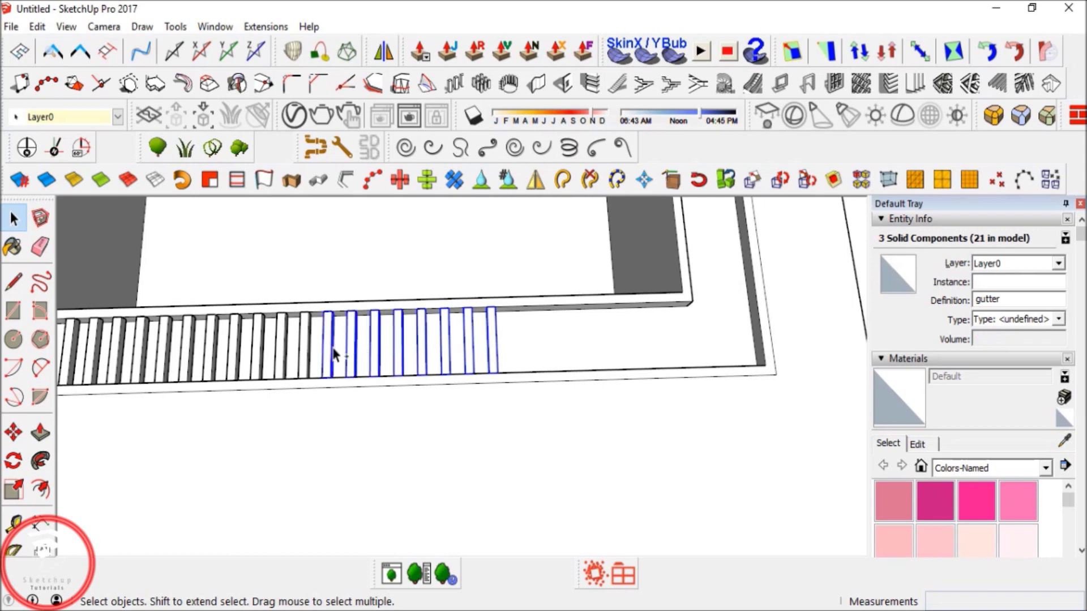
key(m)
key(ctrl)
click(308, 313)
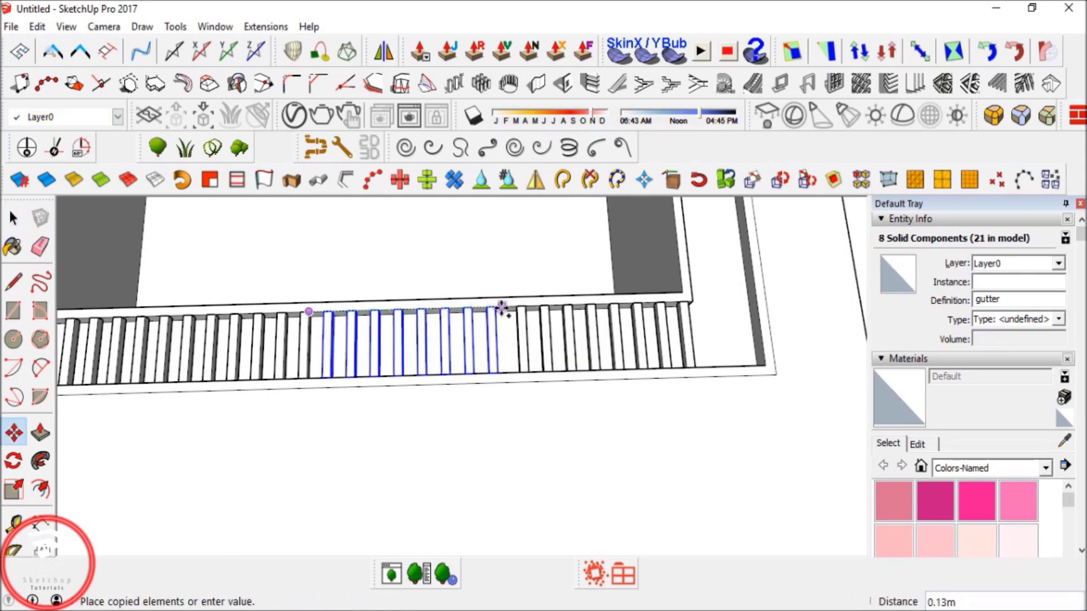
click(522, 319)
shift+middle_drag(661, 318, 457, 345)
key(space)
Try to mirror the whole row of gutter bars about the recess's centre line into the opposite groove, keeping the original.
scroll(457, 344, up, 4)
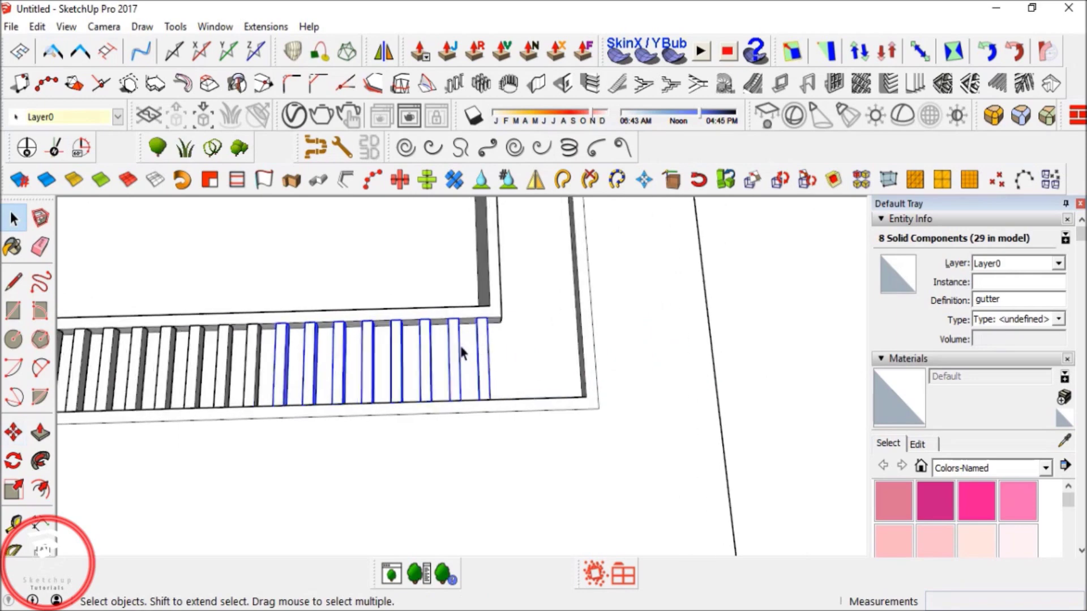
click(452, 344)
middle_drag(491, 343, 317, 308)
click(479, 408)
middle_drag(471, 450, 446, 225)
drag(455, 386, 455, 385)
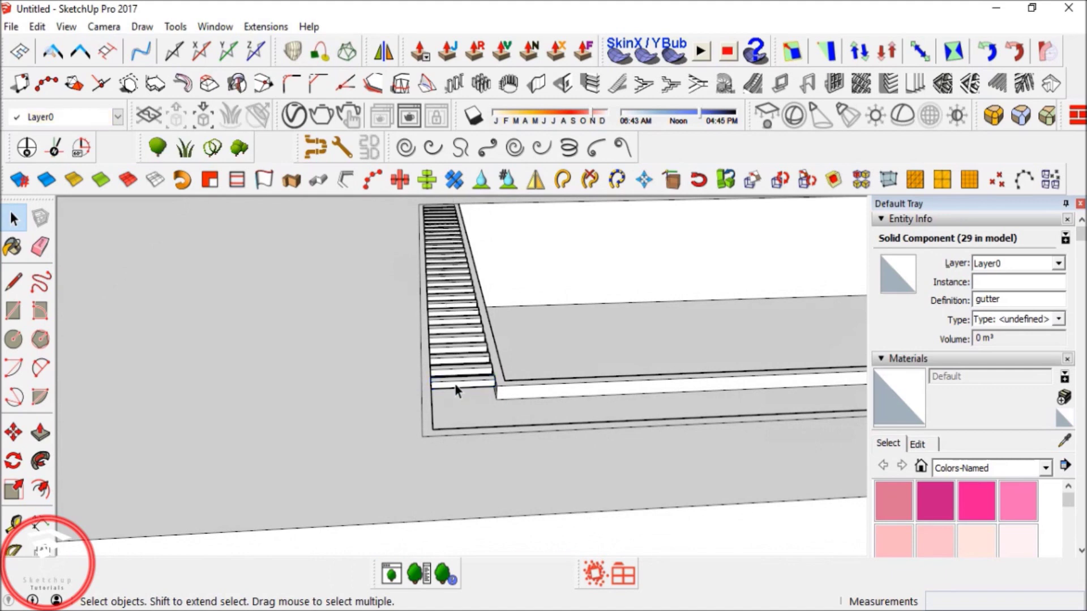
drag(450, 202, 450, 350)
drag(448, 392, 447, 393)
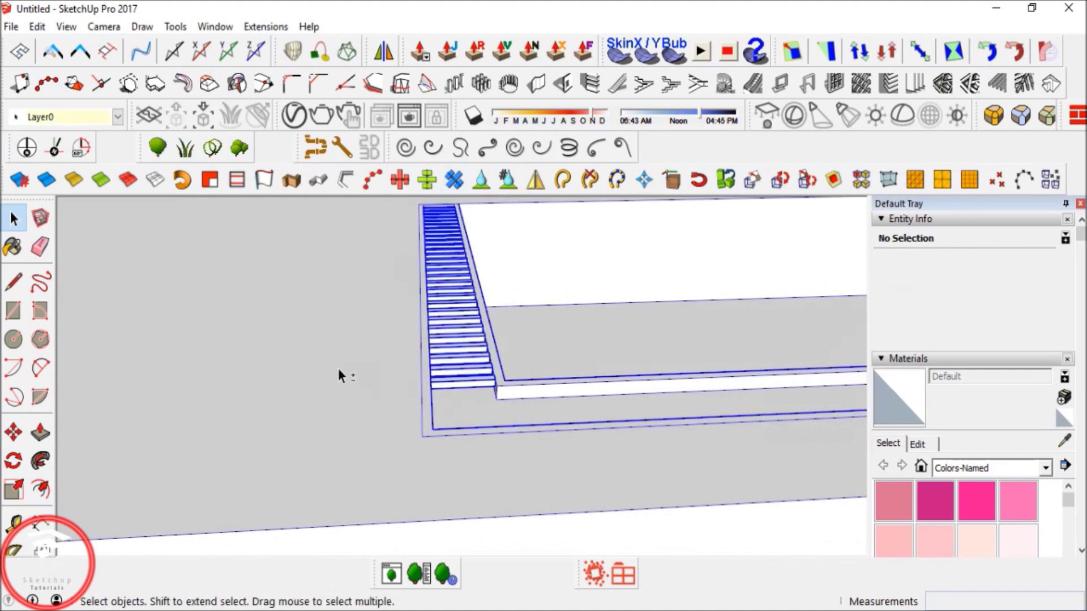
shift+click(338, 368)
middle_drag(393, 379, 360, 446)
scroll(459, 383, down, 5)
middle_drag(458, 383, 325, 339)
key(m)
scroll(314, 299, up, 2)
scroll(419, 340, up, 2)
middle_drag(510, 277, 294, 266)
click(383, 52)
middle_drag(552, 421, 510, 240)
scroll(518, 241, down, 5)
shift+middle_drag(589, 331, 539, 328)
scroll(506, 298, up, 3)
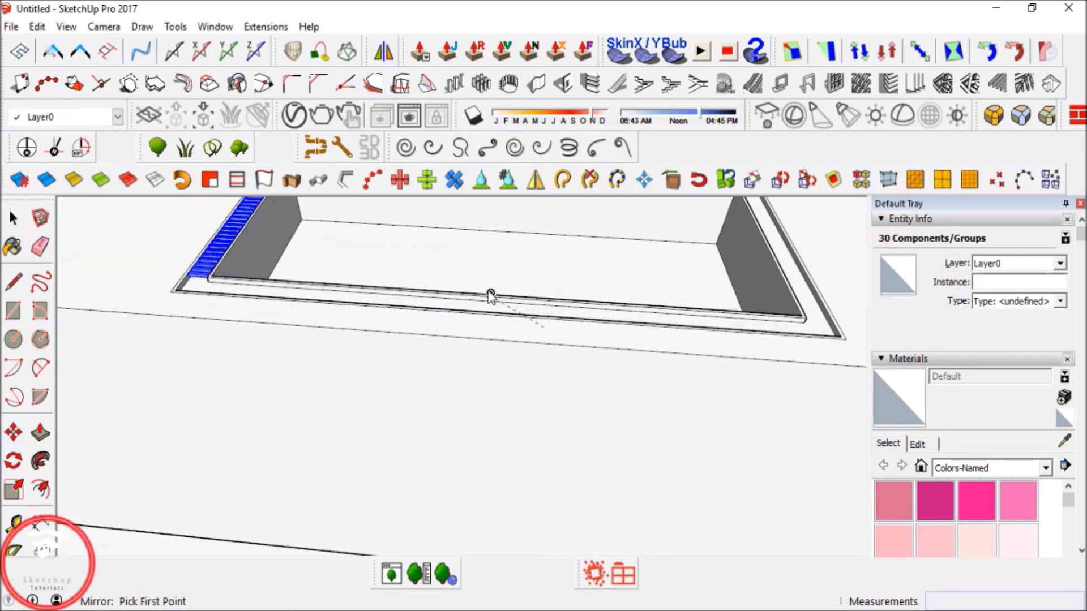
middle_drag(501, 242, 512, 335)
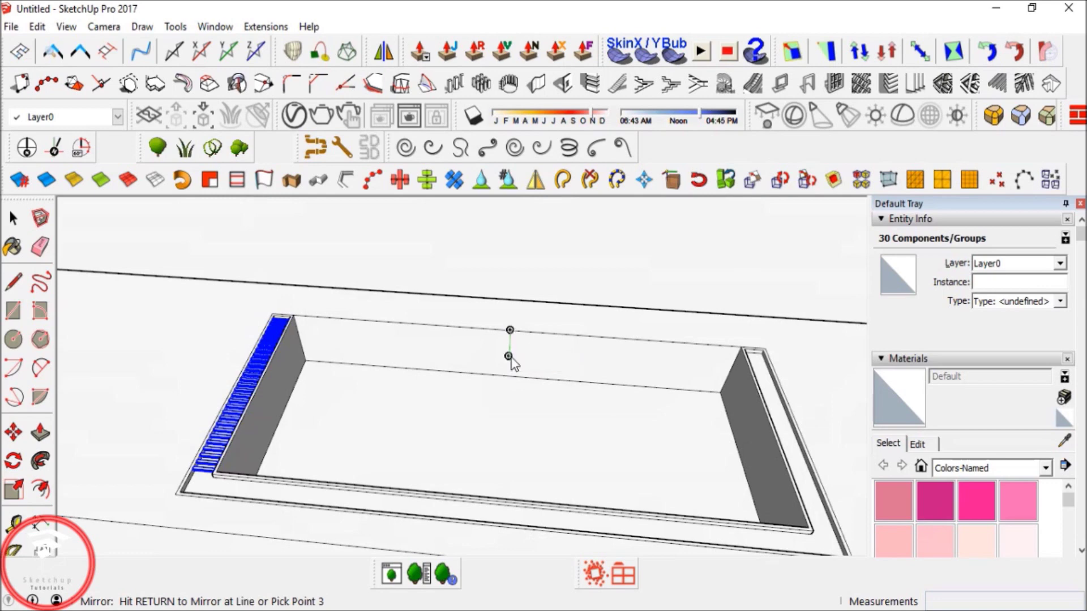
key(Return)
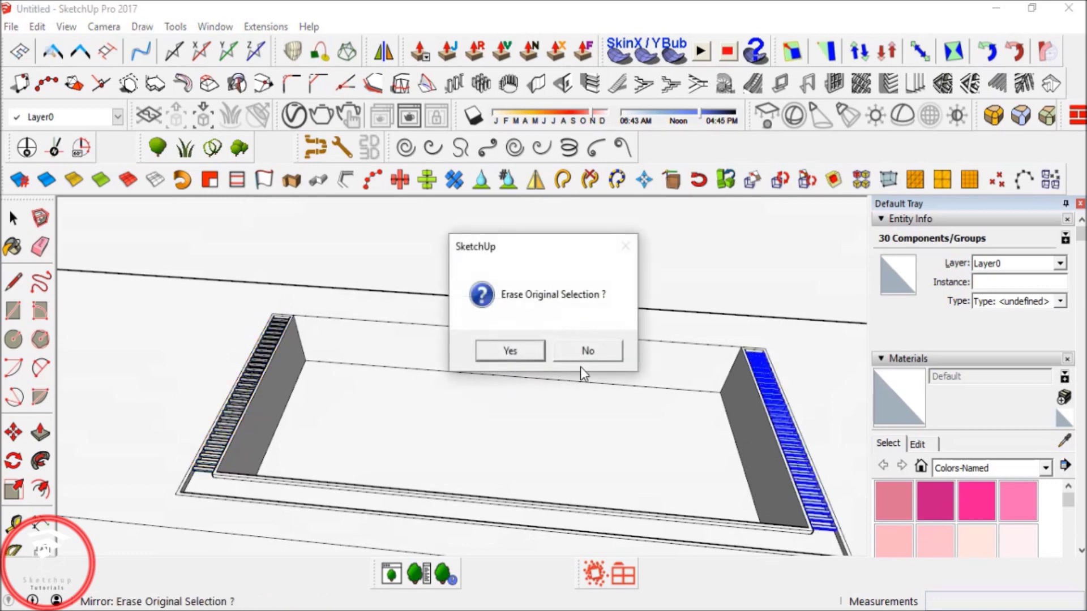
click(590, 349)
Copy the mirrored row of gutter bars sideways onto the block's top, clear of the groove.
scroll(541, 306, up, 5)
middle_drag(548, 364, 543, 232)
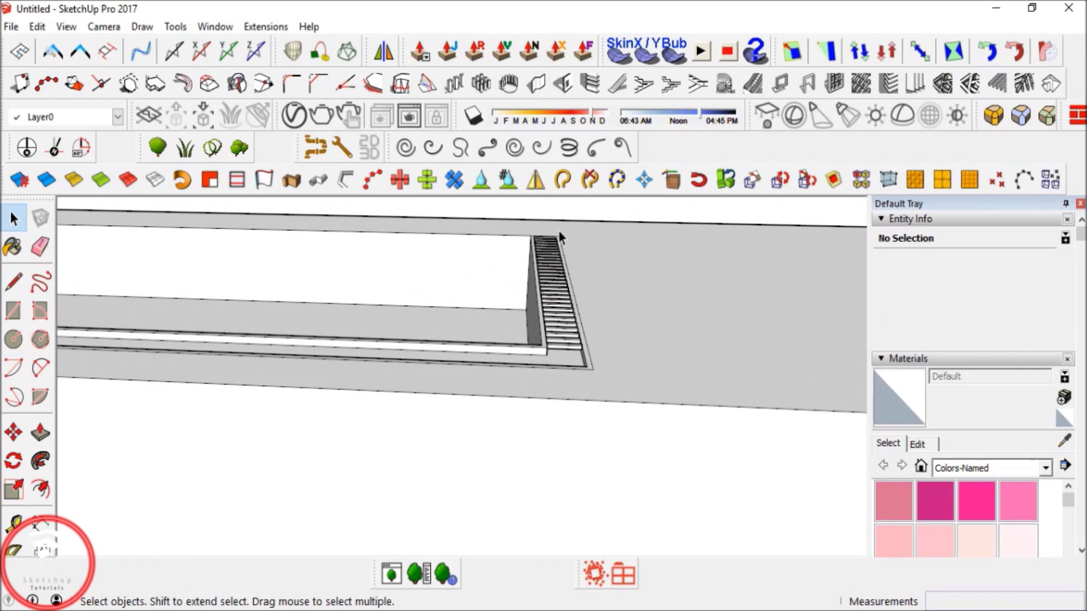
drag(557, 335, 556, 337)
shift+click(629, 310)
shift+click(577, 296)
middle_drag(554, 295, 511, 396)
key(m)
click(522, 405)
key(ctrl)
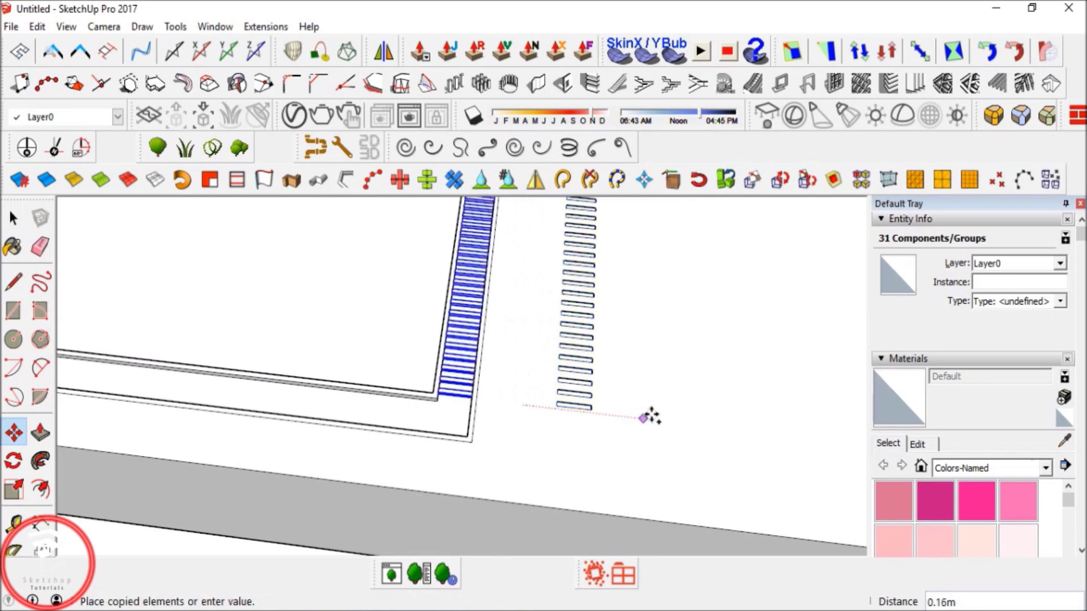
middle_drag(766, 432, 630, 417)
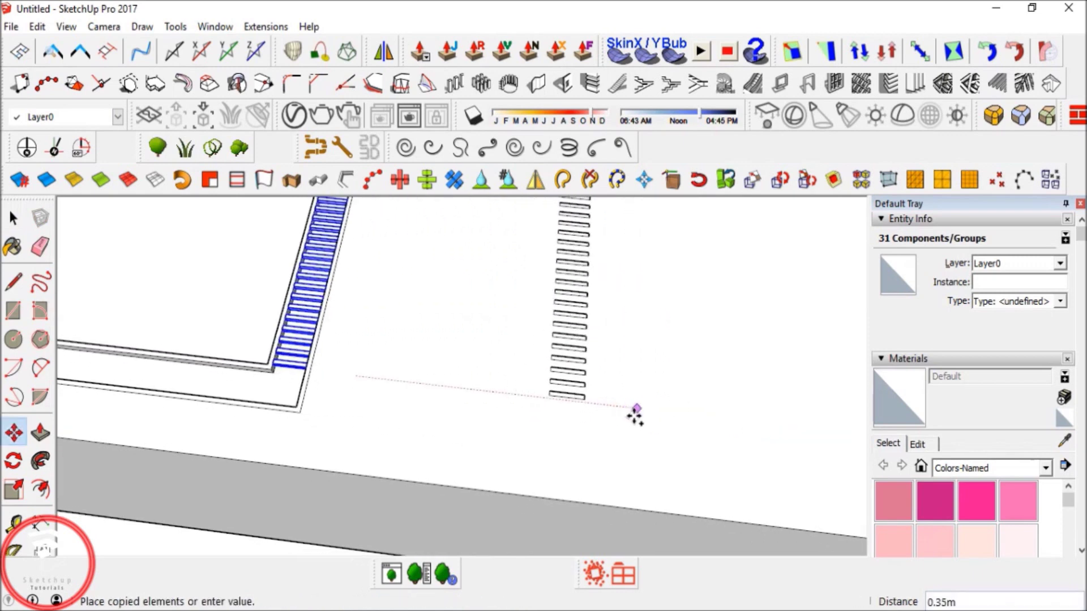
click(576, 360)
middle_drag(575, 360, 509, 412)
Try to rotate the copied row of gutter bars 90 degrees on the block's top.
click(13, 461)
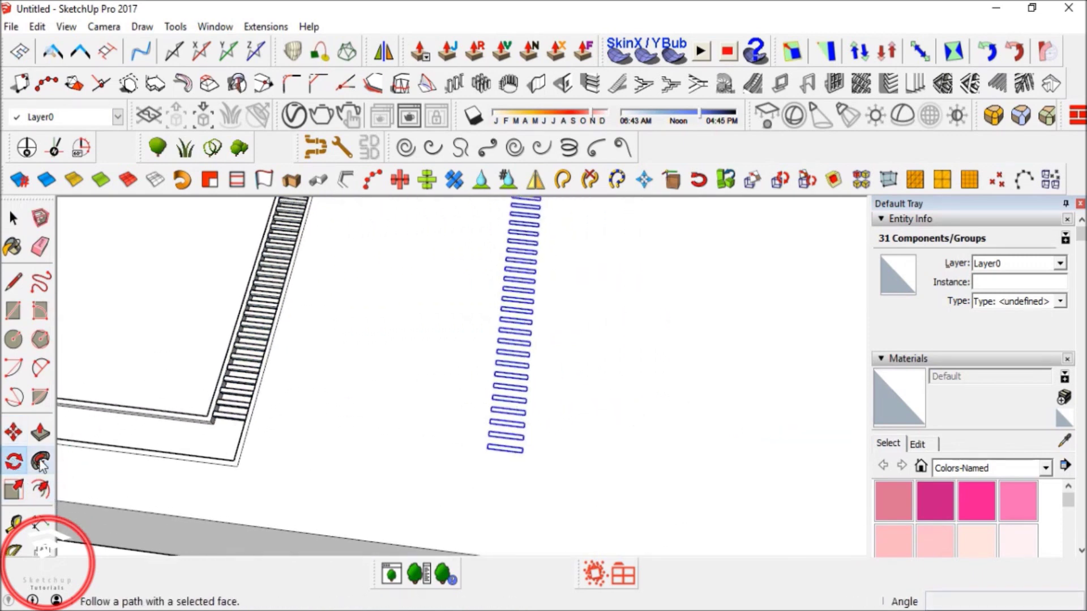
click(451, 376)
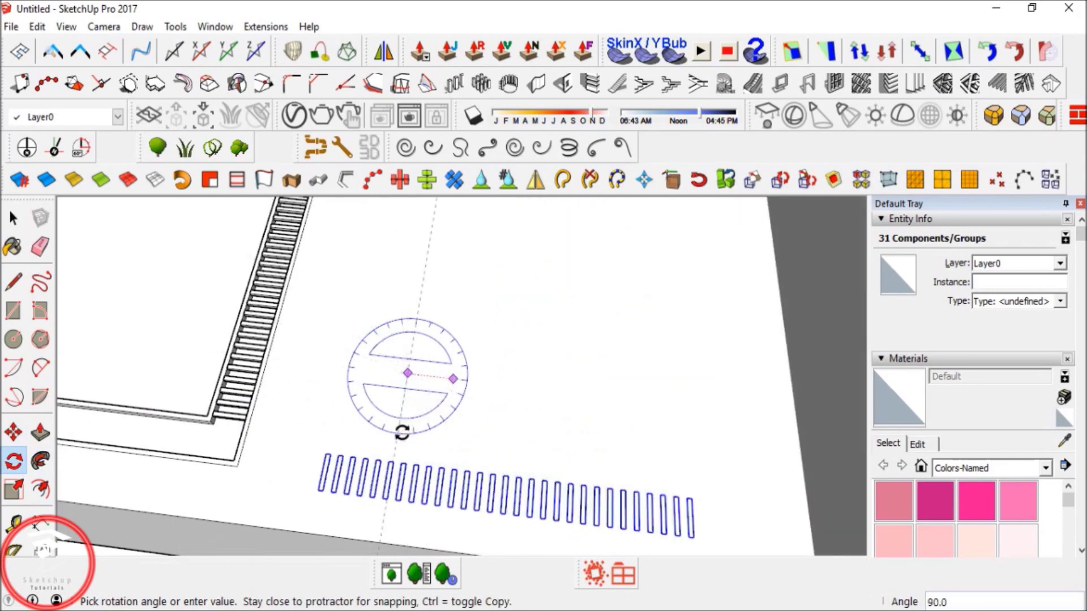
key(Escape)
Try to delete the surplus walls that overlap the original room.
scroll(449, 413, down, 1)
scroll(461, 433, down, 3)
middle_drag(493, 440, 722, 357)
scroll(651, 365, down, 5)
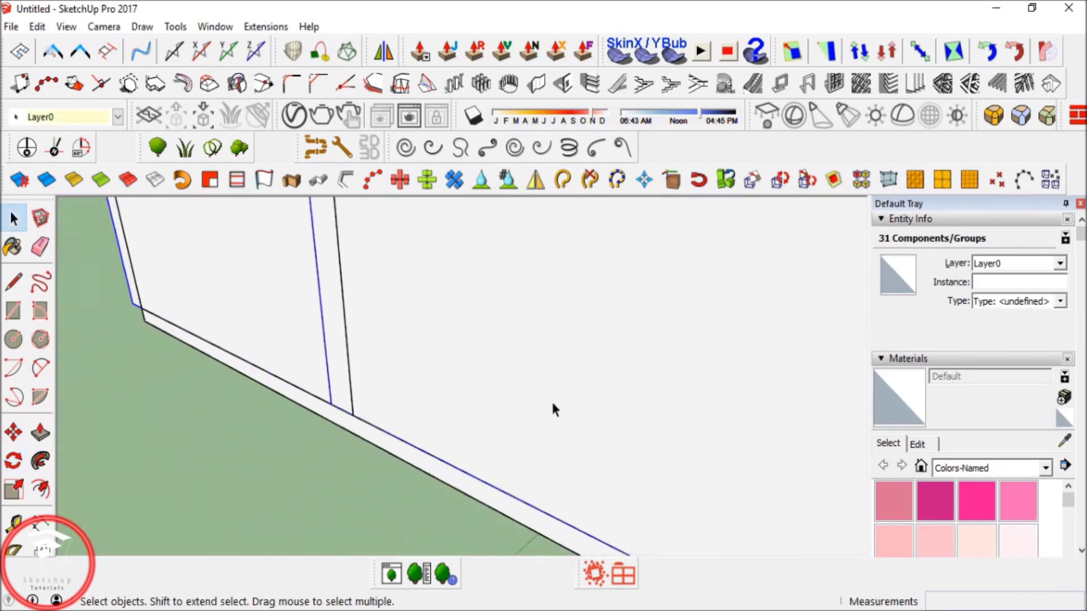
middle_drag(342, 406, 475, 369)
scroll(341, 352, down, 3)
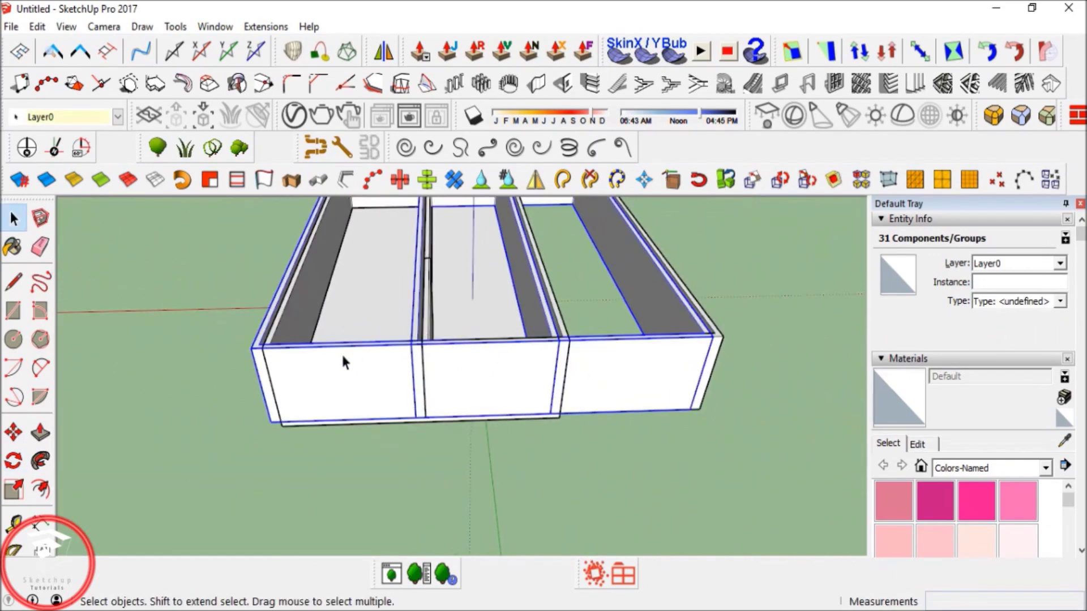
click(341, 353)
middle_drag(502, 325, 477, 334)
click(295, 355)
key(Delete)
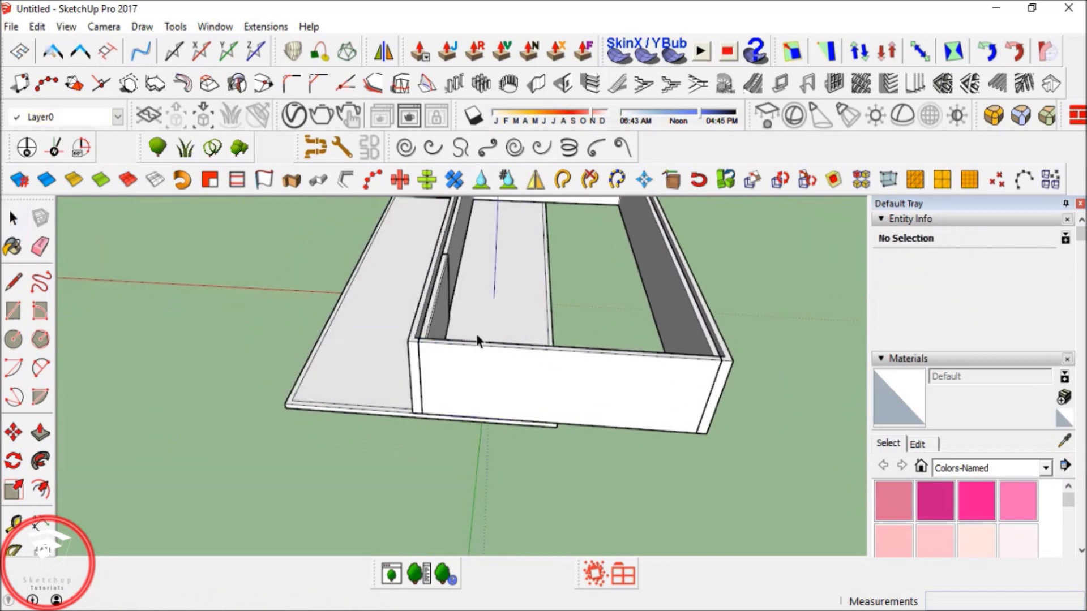
Undo the wall deletion and the preceding copying and mirroring, back to the single row of gutter bars.
click(325, 339)
shift+middle_drag(498, 390, 401, 355)
key(ctrl+z)
key(ctrl+z)
key(ctrl+z)
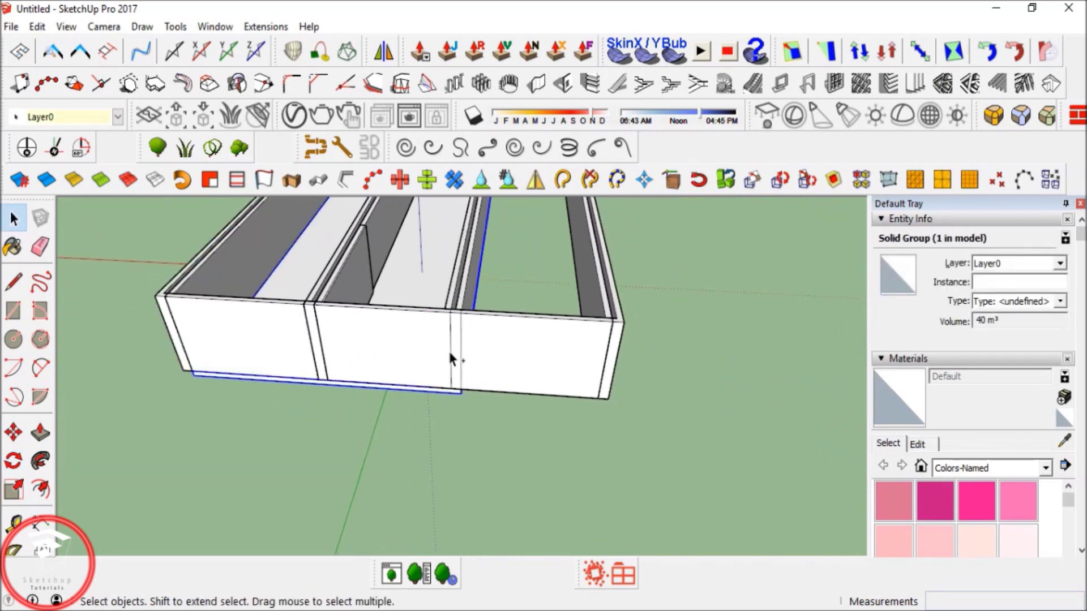
shift+middle_drag(427, 317, 86, 480)
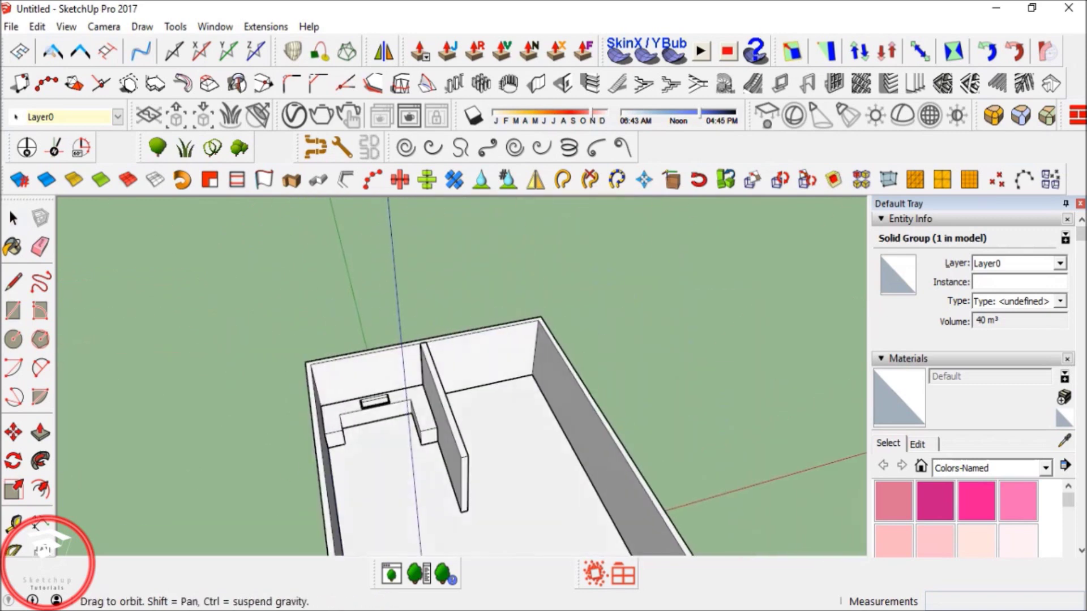
scroll(372, 406, up, 9)
scroll(393, 335, up, 3)
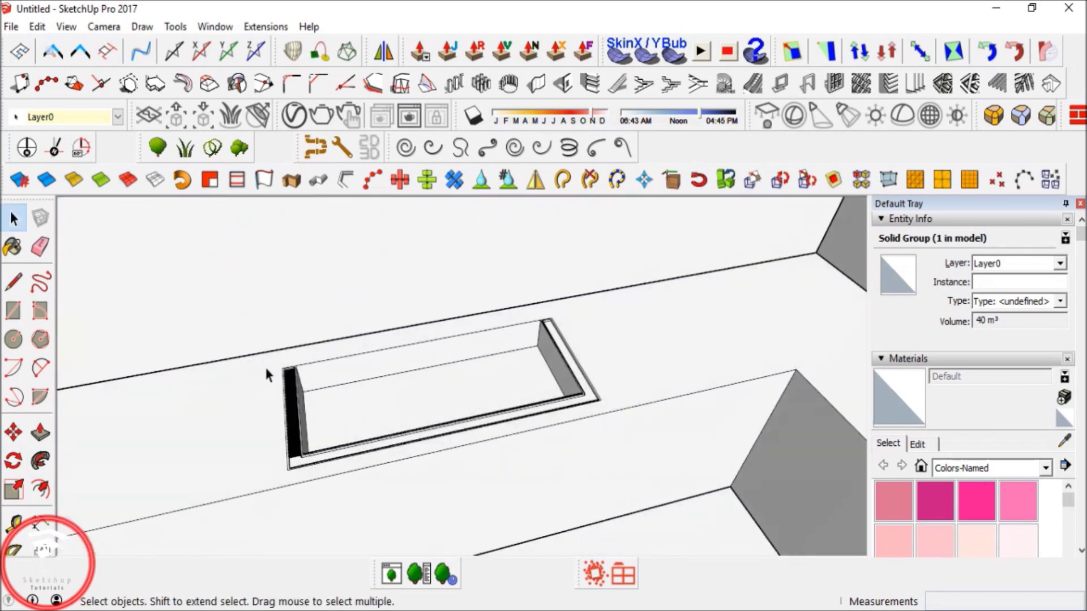
Mirror the row of gutter bars about the midpoint of the recess's long edge to the opposite short side, keeping the original row.
drag(314, 458, 314, 473)
shift+middle_drag(387, 436, 308, 419)
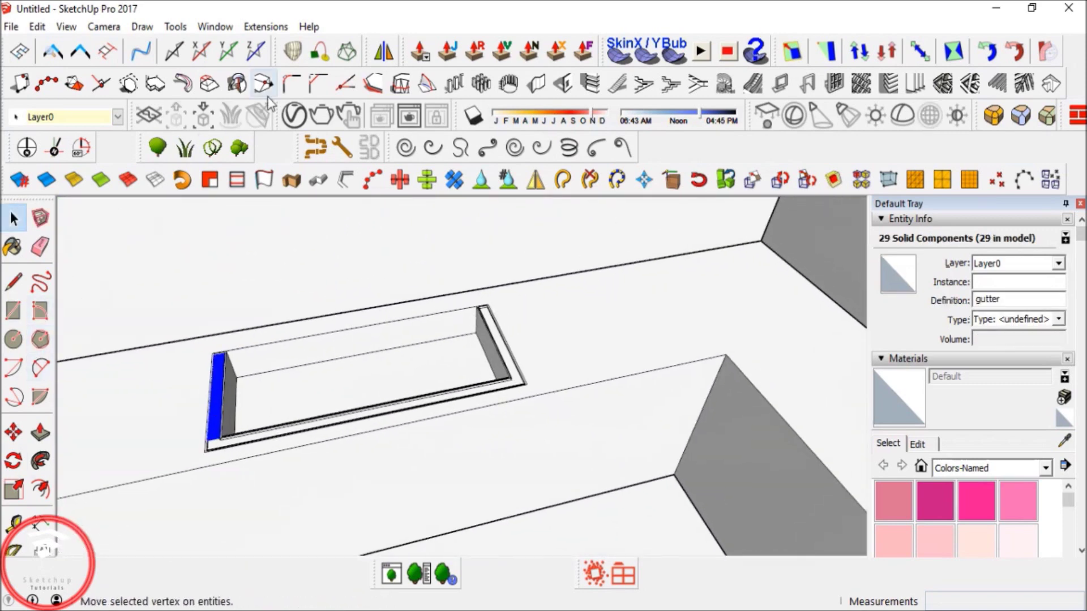
click(370, 81)
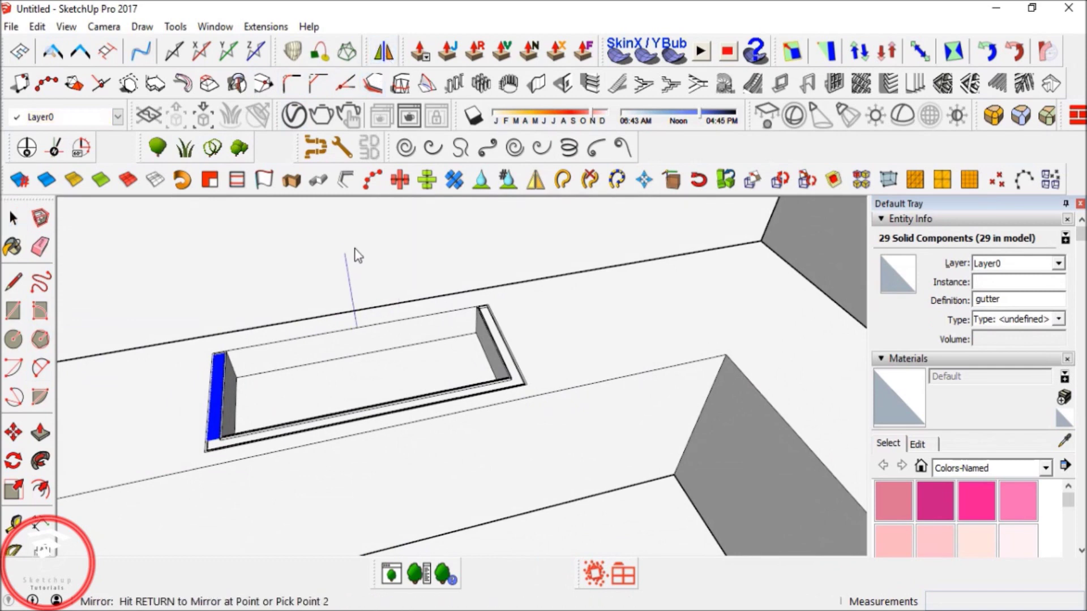
middle_drag(366, 296, 369, 298)
click(346, 307)
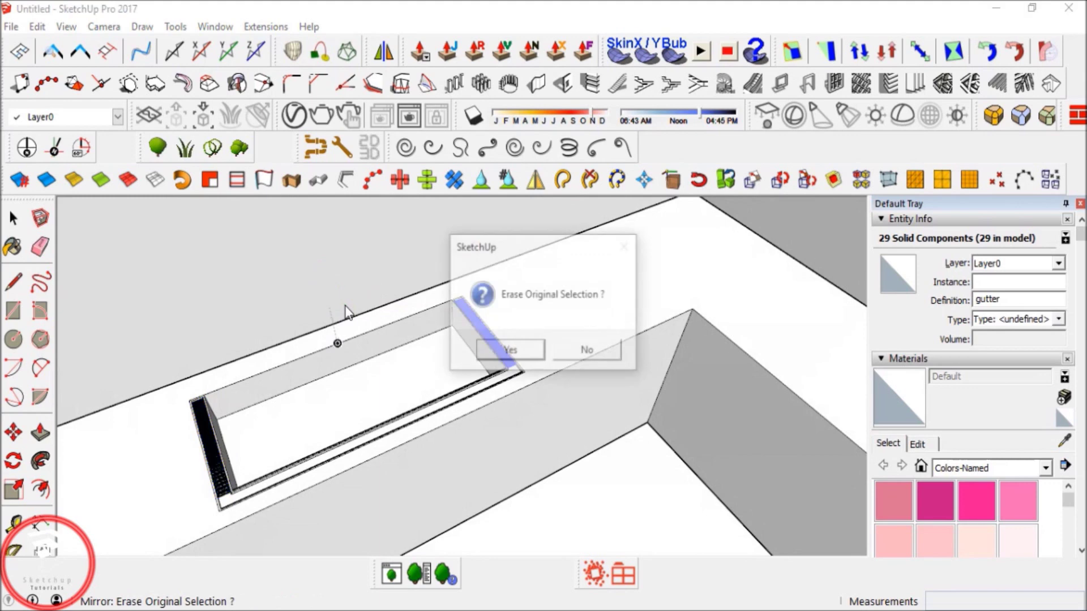
click(575, 353)
middle_drag(531, 331, 466, 327)
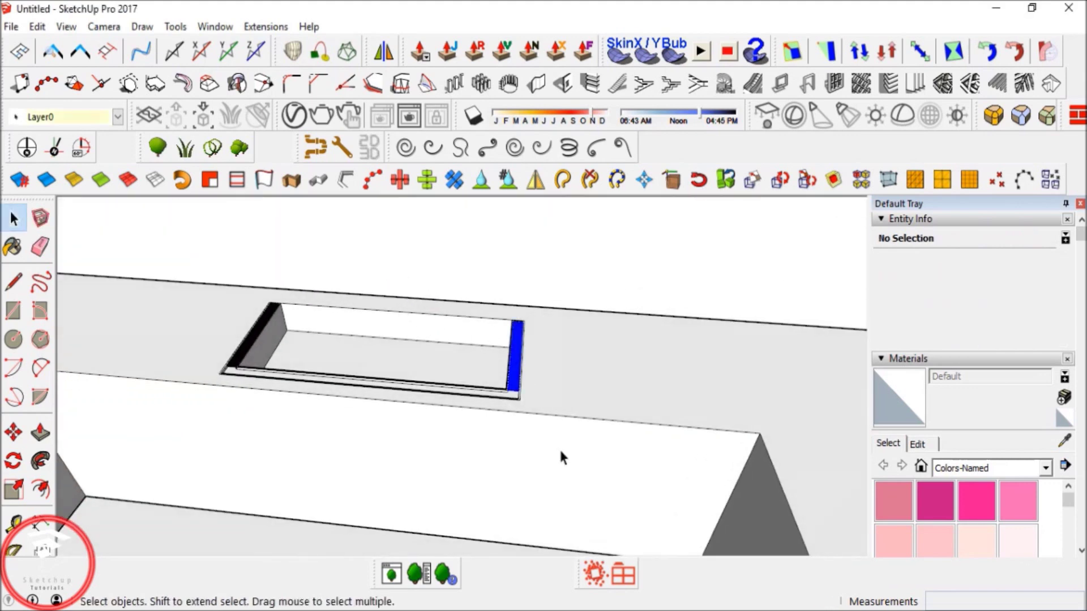
Copy the mirrored row of gutter bars about 0.5 m sideways onto the block's top, clear of the groove.
drag(558, 451, 558, 450)
middle_drag(555, 368, 589, 432)
key(m)
click(551, 396)
key(ctrl)
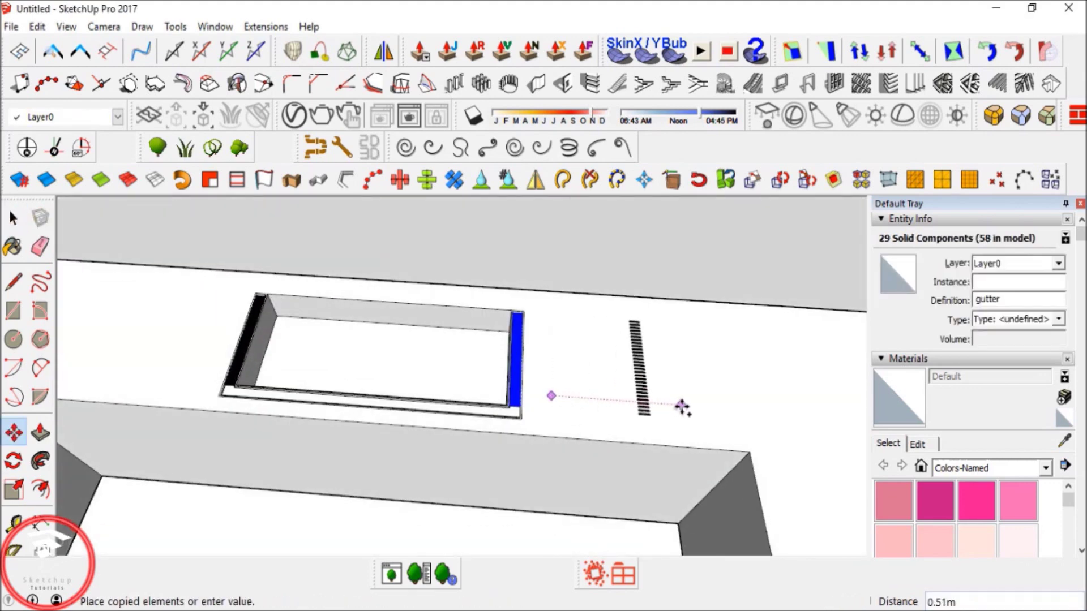
click(692, 404)
Rotate the copied row of gutter bars on the block's top until it runs parallel to the recess's long side.
click(14, 461)
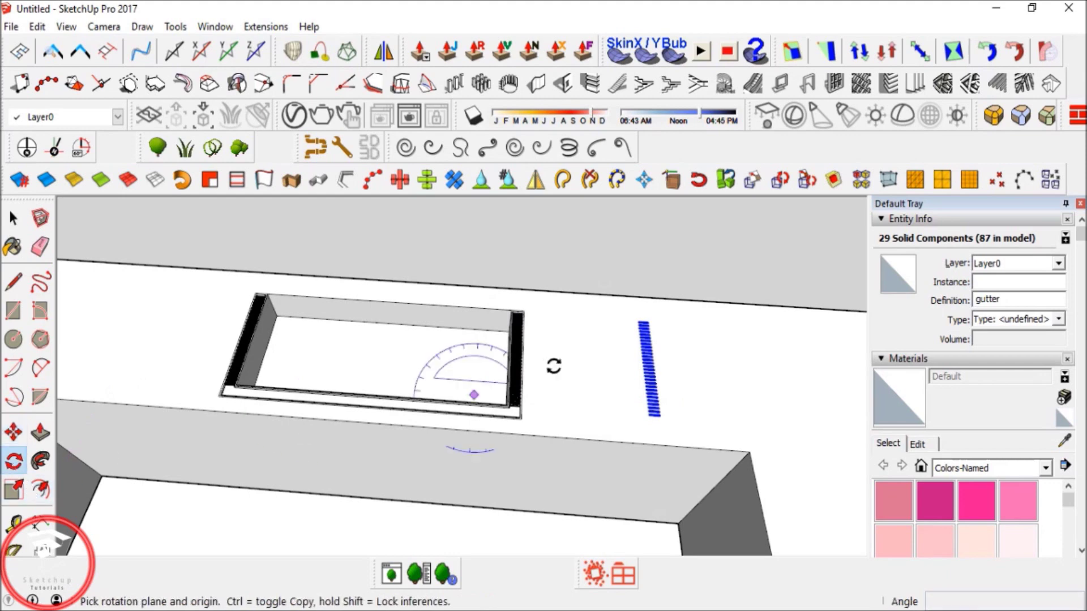
click(548, 363)
click(587, 366)
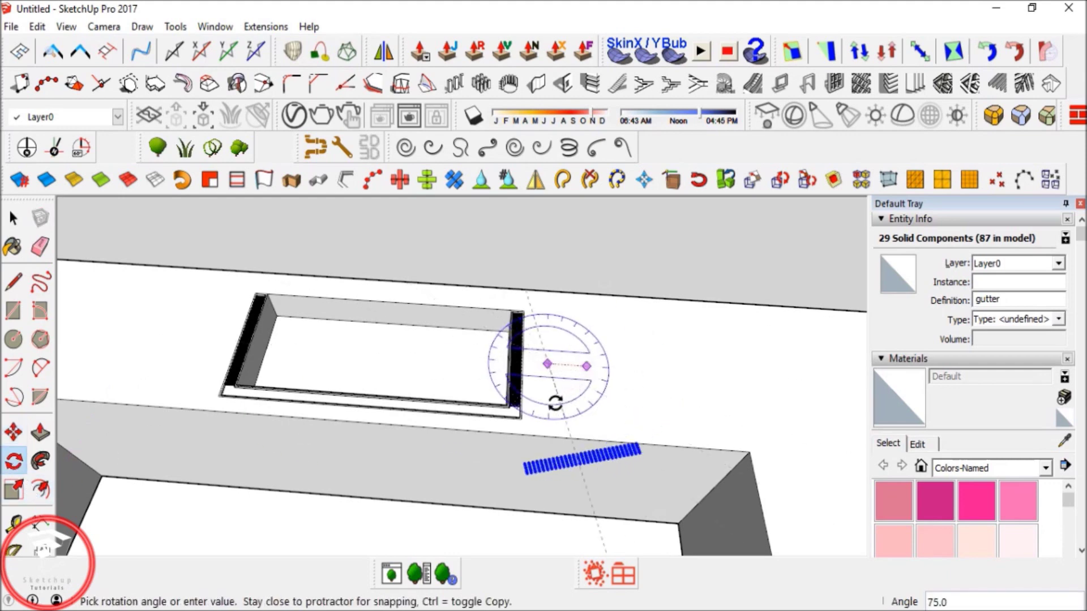
click(548, 404)
Move the rotated row of gutter bars into the groove's front long side, aligning its end with the inner corner.
key(m)
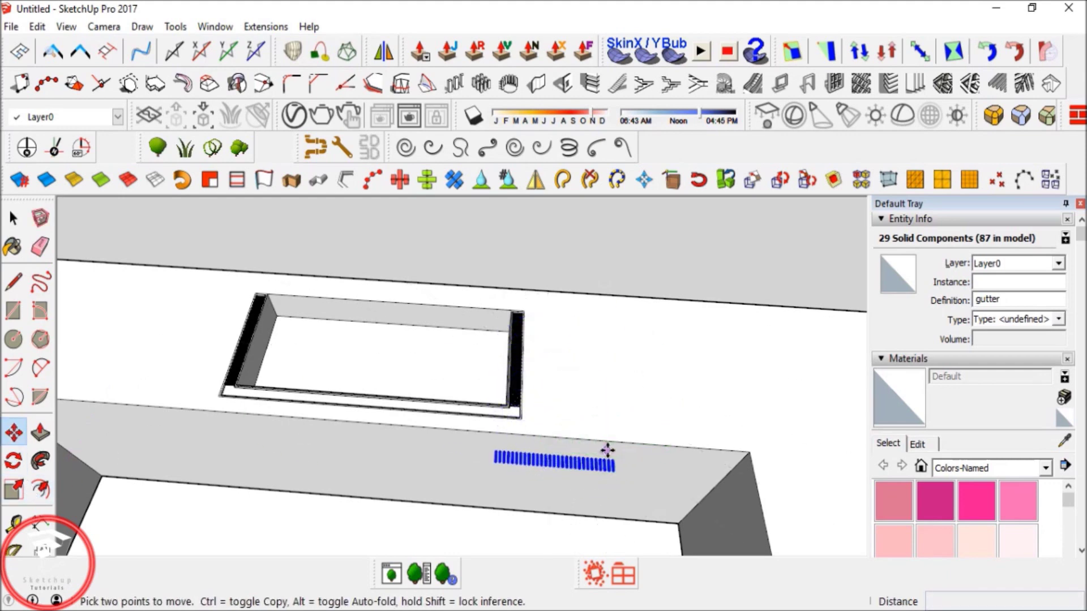
scroll(609, 453, up, 5)
click(613, 463)
shift+middle_drag(199, 248, 506, 342)
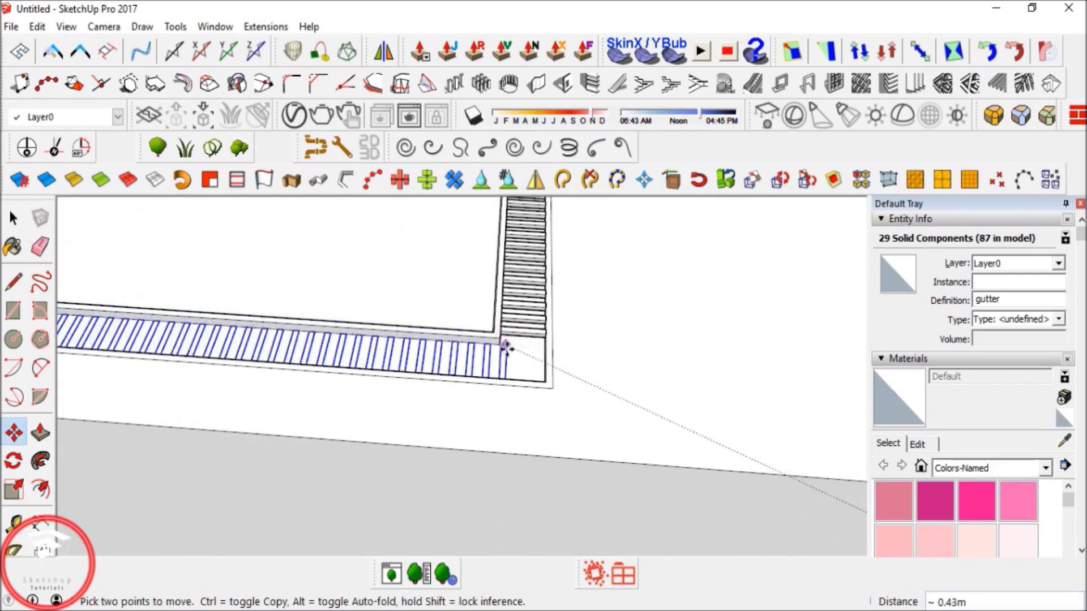
scroll(501, 336, up, 3)
click(497, 331)
scroll(633, 306, down, 3)
Copy 28 of the gutter bars along the front groove to continue the row toward the opposite corner.
middle_drag(363, 320, 441, 305)
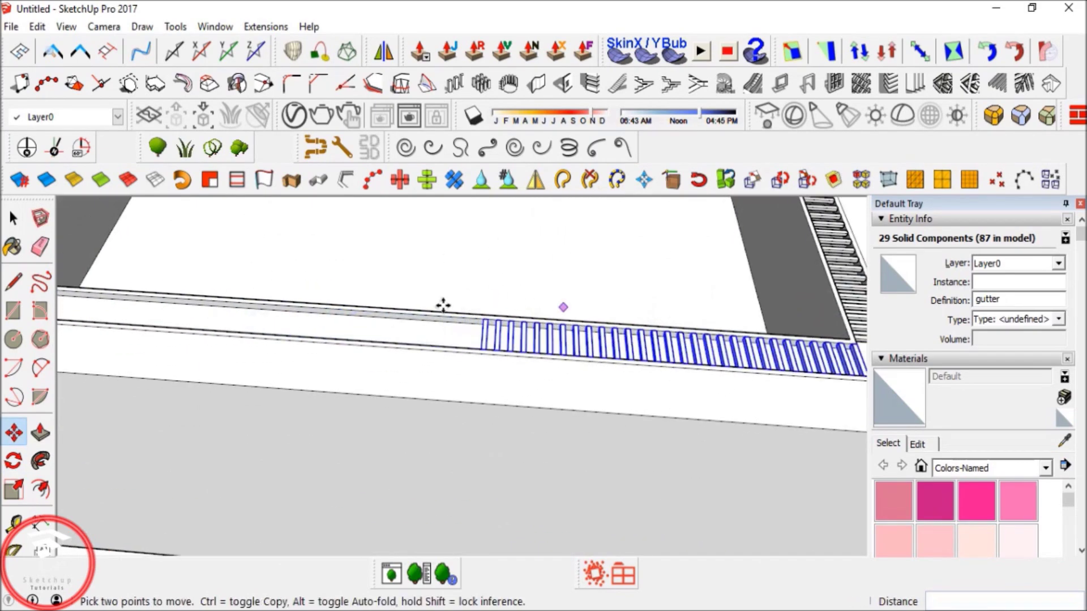
scroll(792, 331, up, 3)
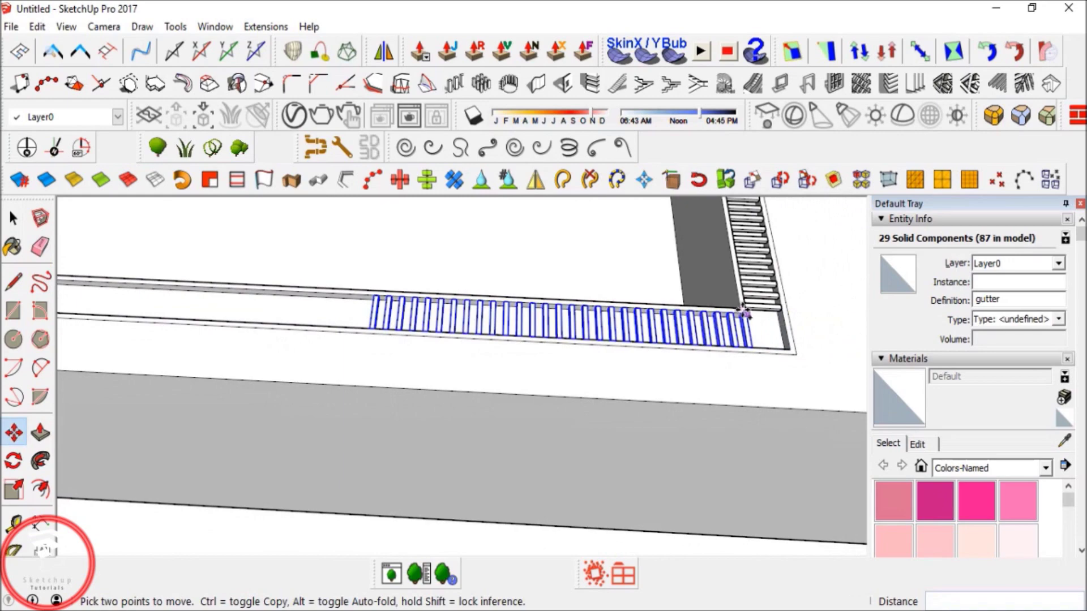
key(space)
key(m)
key(ctrl)
click(743, 313)
middle_drag(742, 312, 571, 303)
click(792, 342)
Copy the 12 end bars of the front row further along the groove, keeping the same spacing.
key(space)
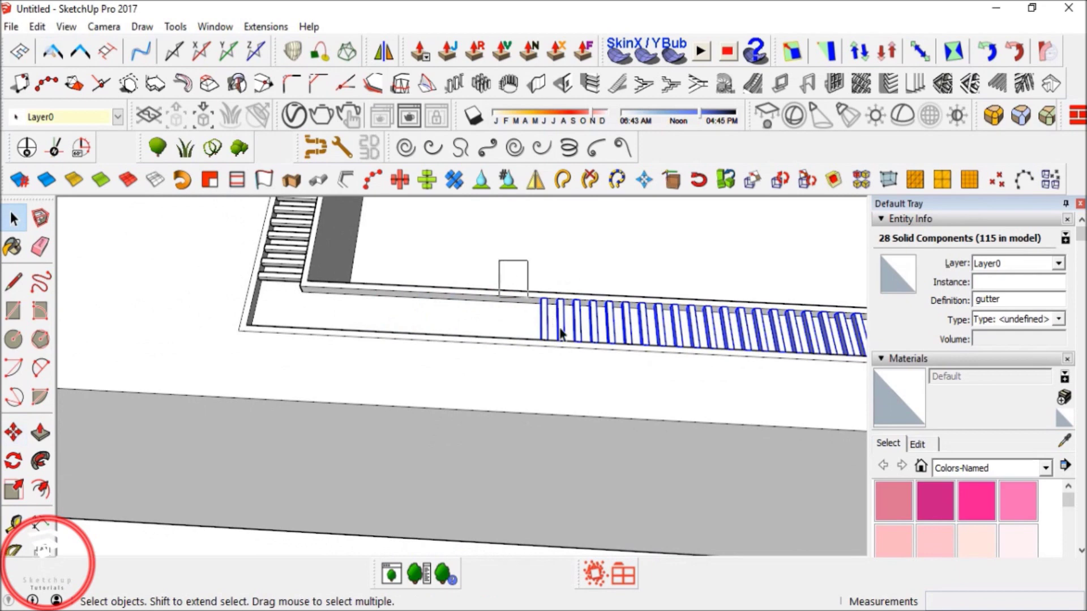
key(m)
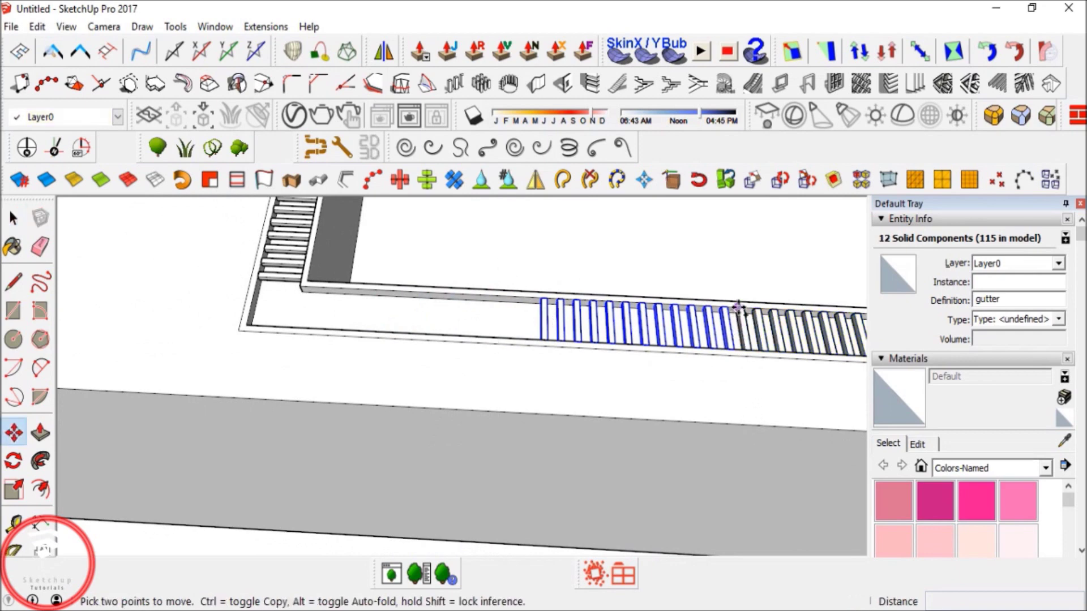
click(739, 307)
key(ctrl)
click(541, 303)
middle_drag(541, 303, 467, 261)
key(space)
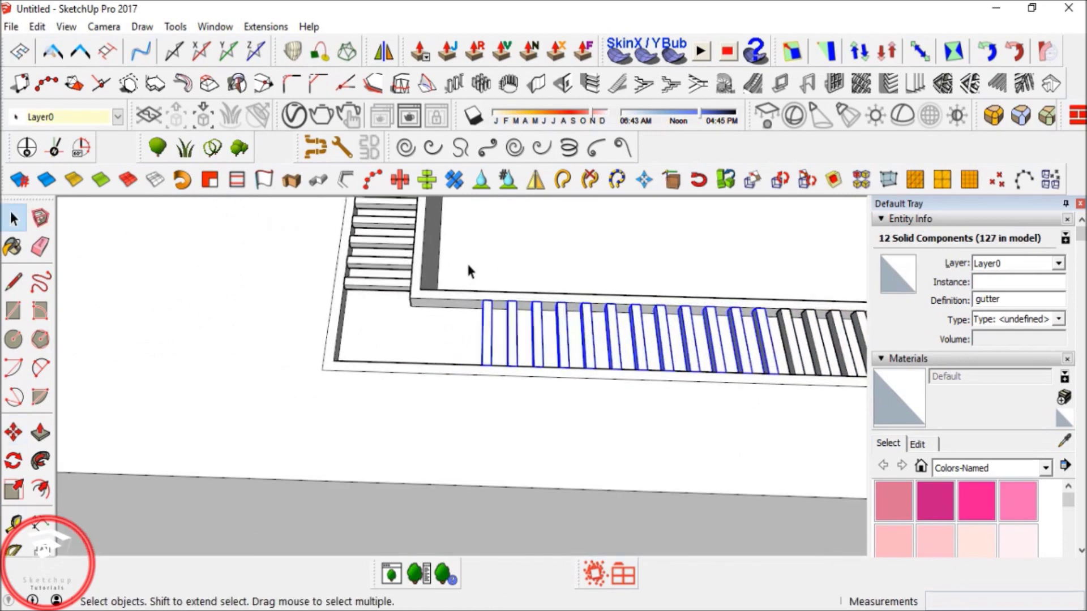
Copy the last three gutter bars to fill the front groove up to the inner corner.
drag(561, 419, 558, 416)
key(m)
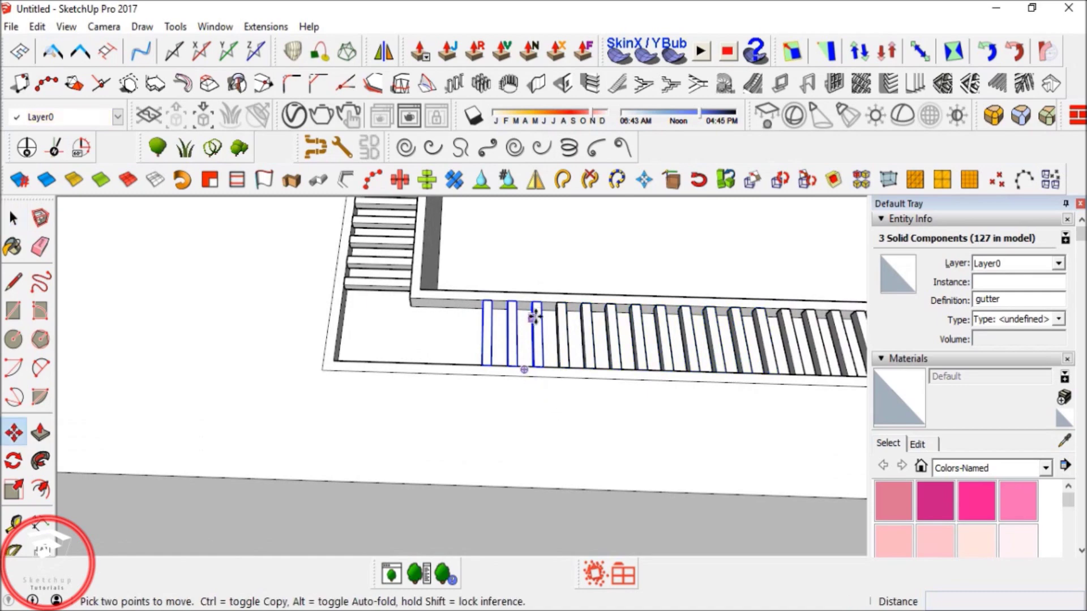
click(560, 302)
key(ctrl)
click(482, 298)
key(space)
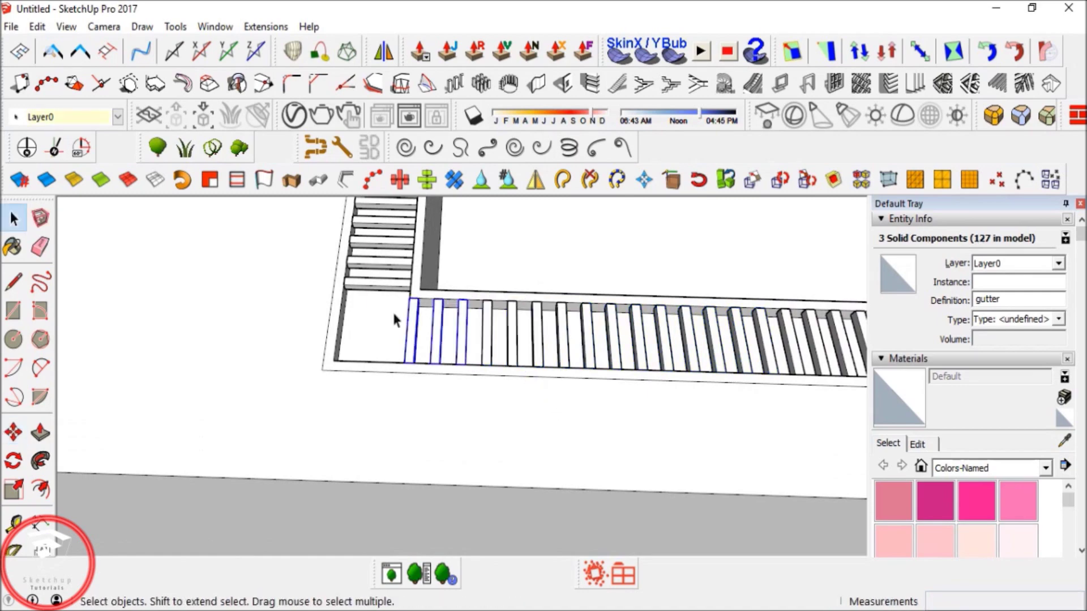
scroll(466, 310, down, 6)
scroll(446, 370, down, 2)
middle_drag(388, 355, 478, 417)
scroll(478, 417, up, 5)
click(446, 302)
middle_drag(446, 303, 532, 318)
middle_drag(419, 304, 389, 242)
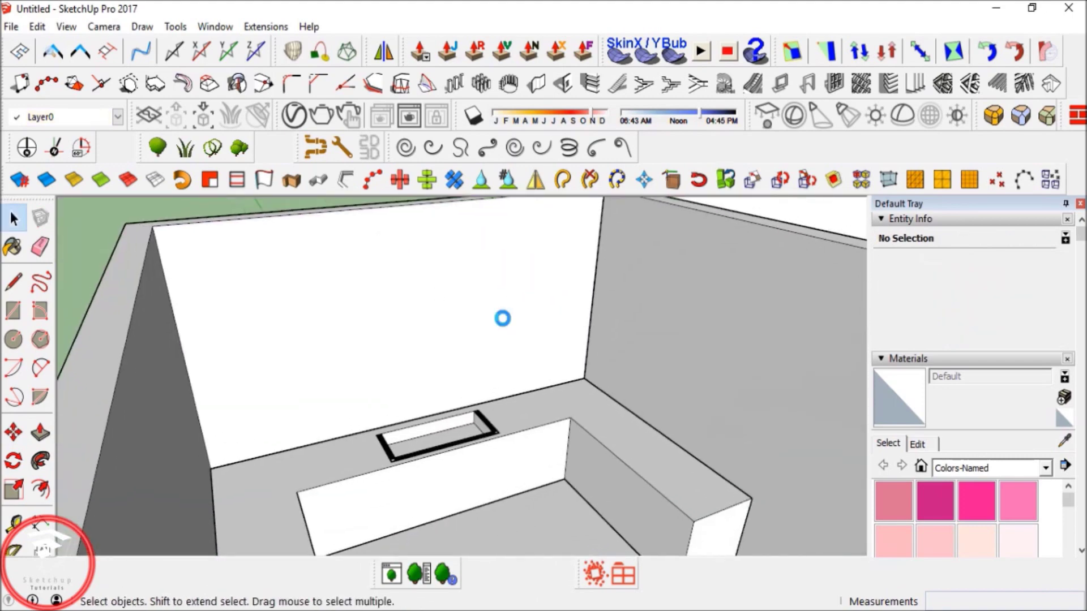
Save the model as kitchen in a new Desktop folder named kitechendesignn.
key(ctrl+s)
click(64, 244)
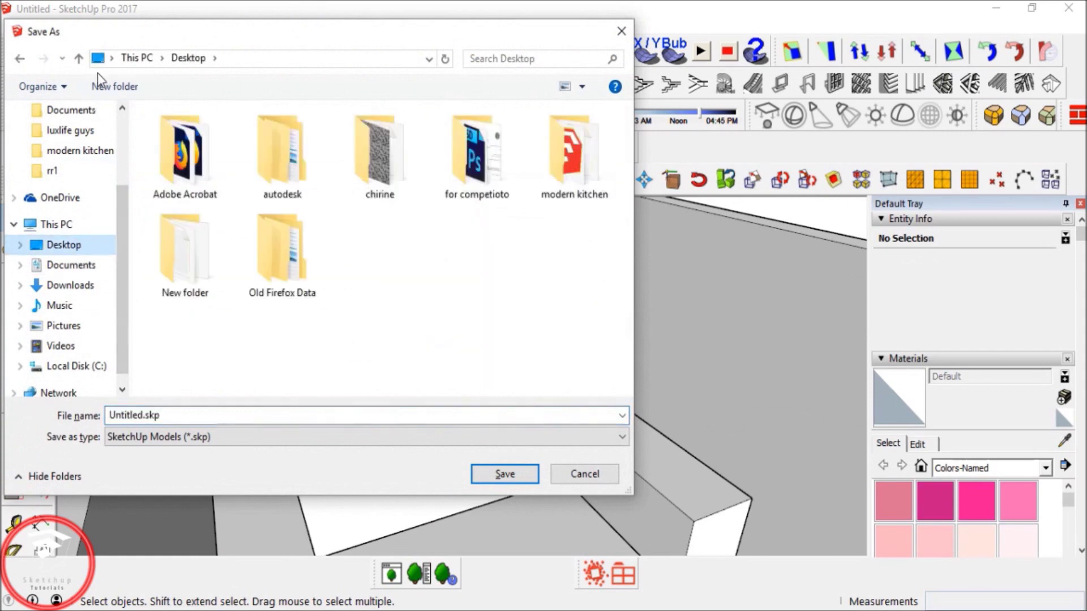
click(101, 83)
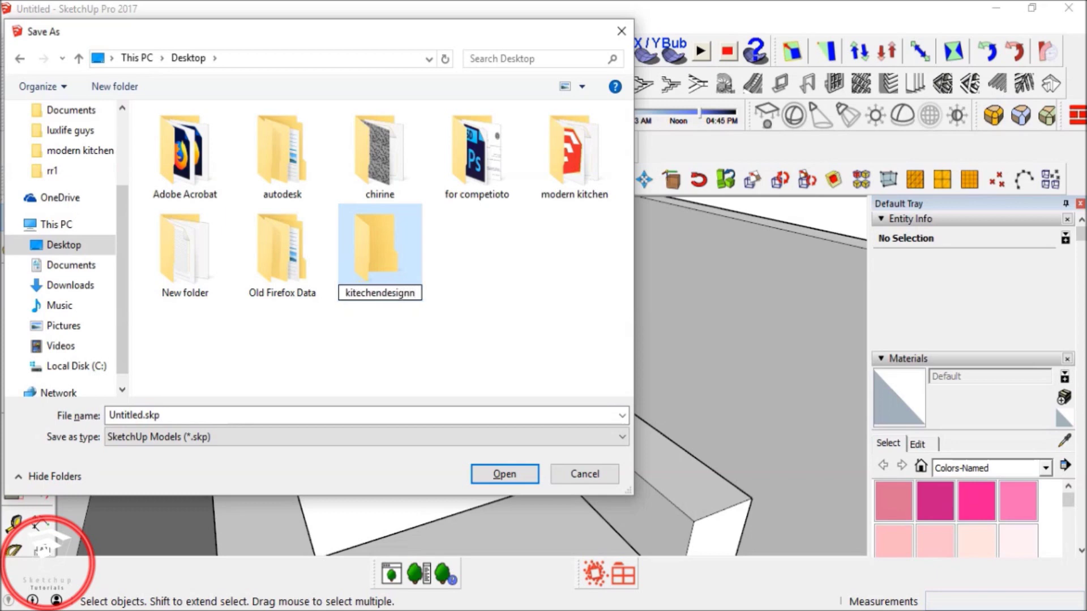
click(375, 263)
double_click(375, 260)
click(156, 419)
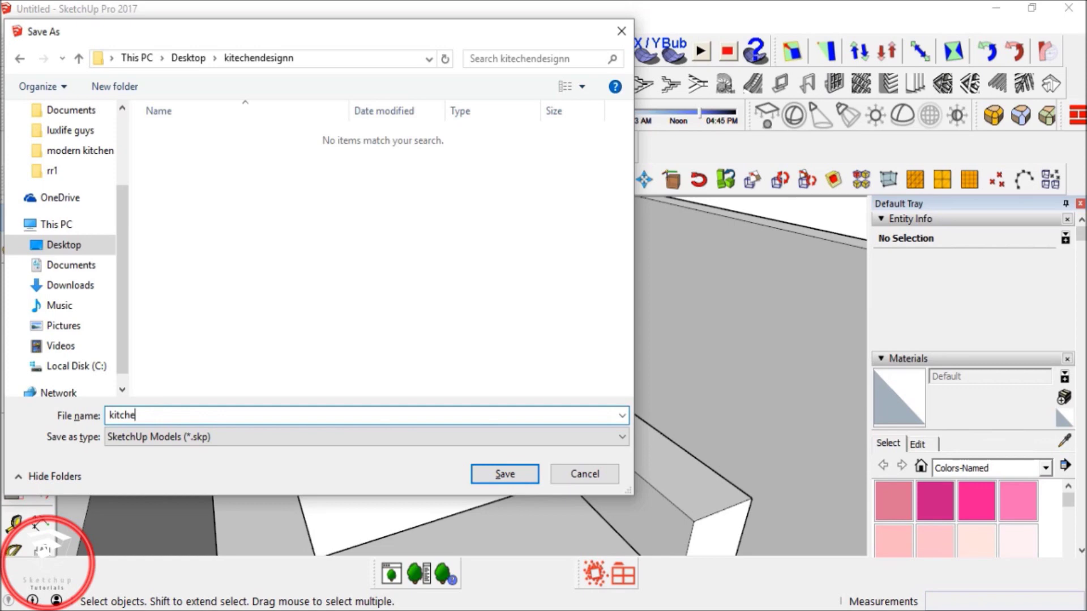
click(504, 475)
Examine the U-shaped block as a whole and the free end of its short arm up close.
middle_drag(480, 385, 501, 323)
scroll(450, 423, up, 3)
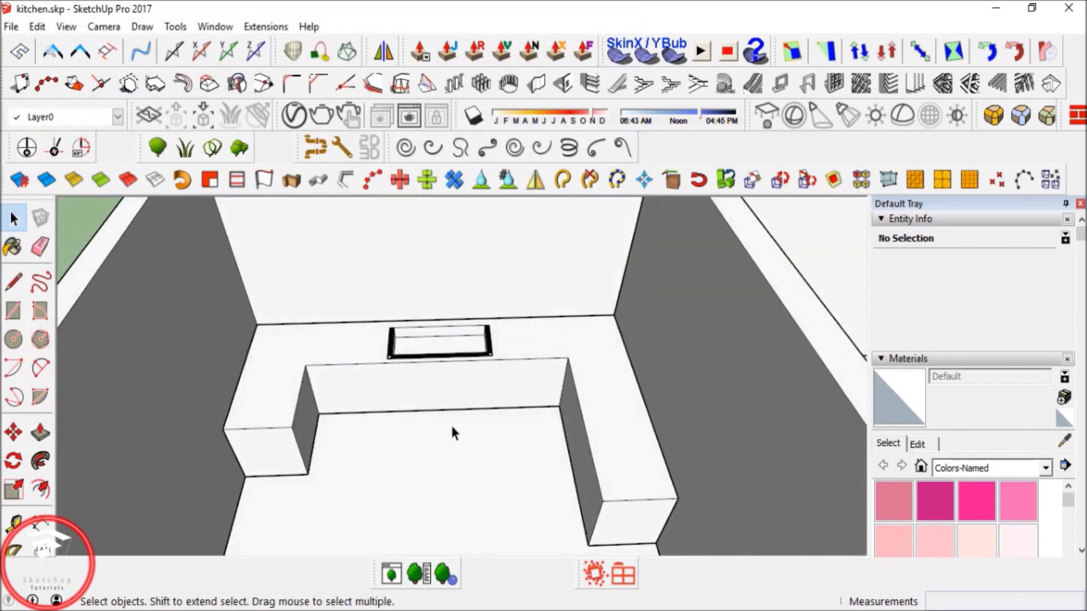
middle_drag(451, 427, 469, 444)
scroll(452, 428, down, 3)
scroll(327, 426, up, 3)
scroll(383, 369, up, 3)
middle_drag(435, 379, 377, 385)
scroll(476, 510, up, 1)
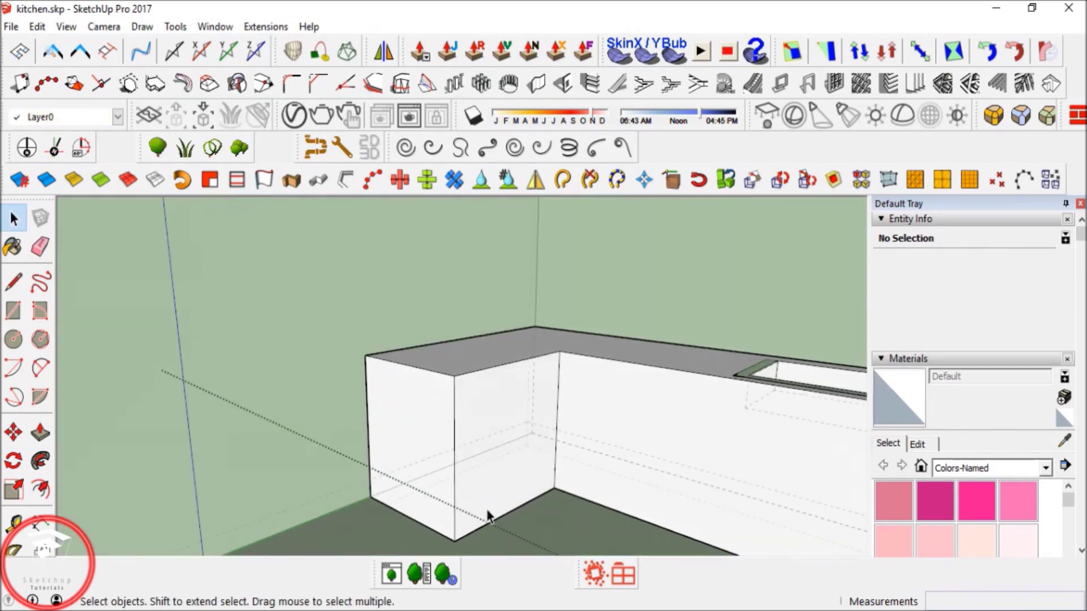
Try to cut off the short arm's end corner from its top vertex down to both floor edges.
key(l)
click(509, 513)
click(454, 376)
middle_drag(454, 376, 501, 279)
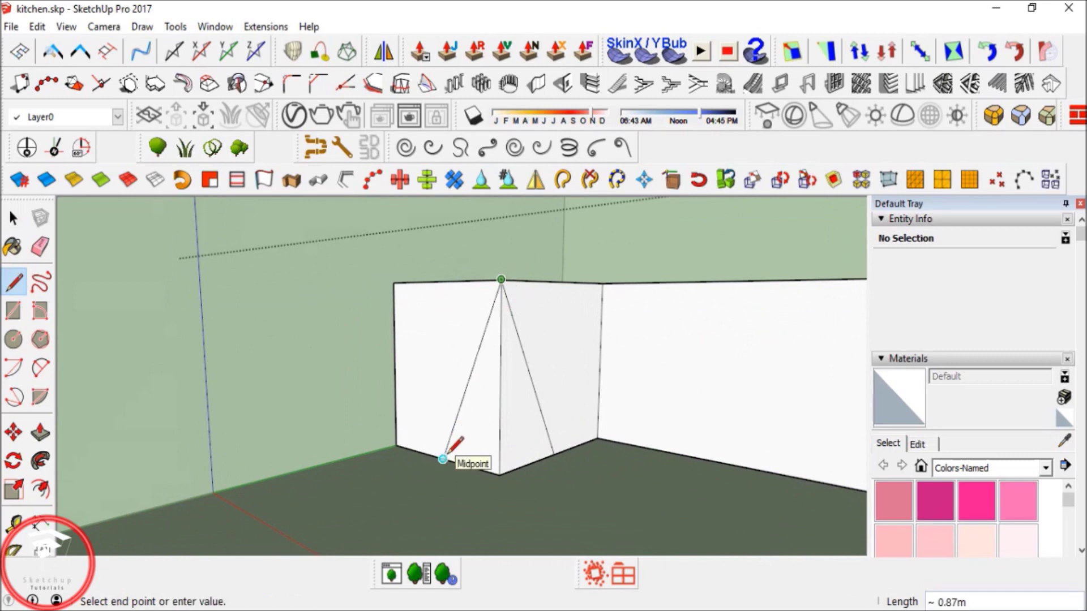
click(423, 453)
middle_drag(422, 452, 498, 468)
key(e)
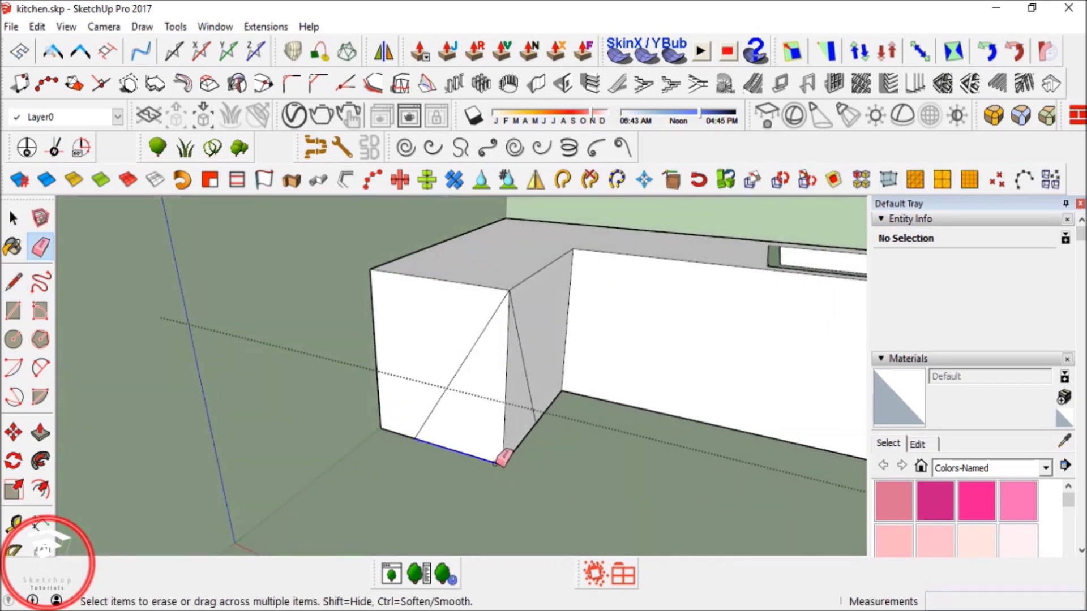
drag(515, 455, 521, 450)
key(l)
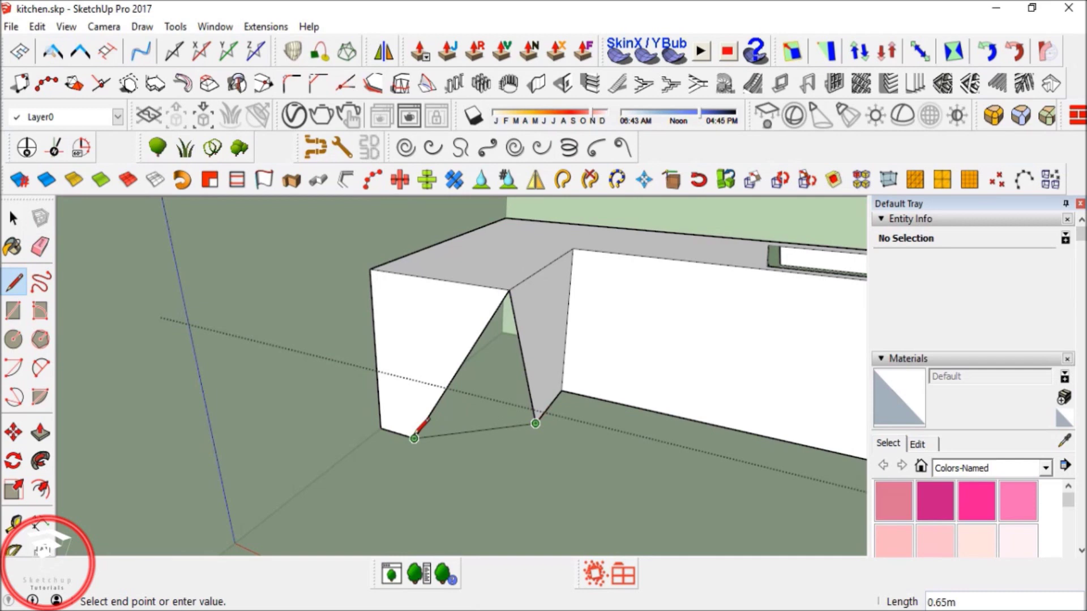
click(413, 439)
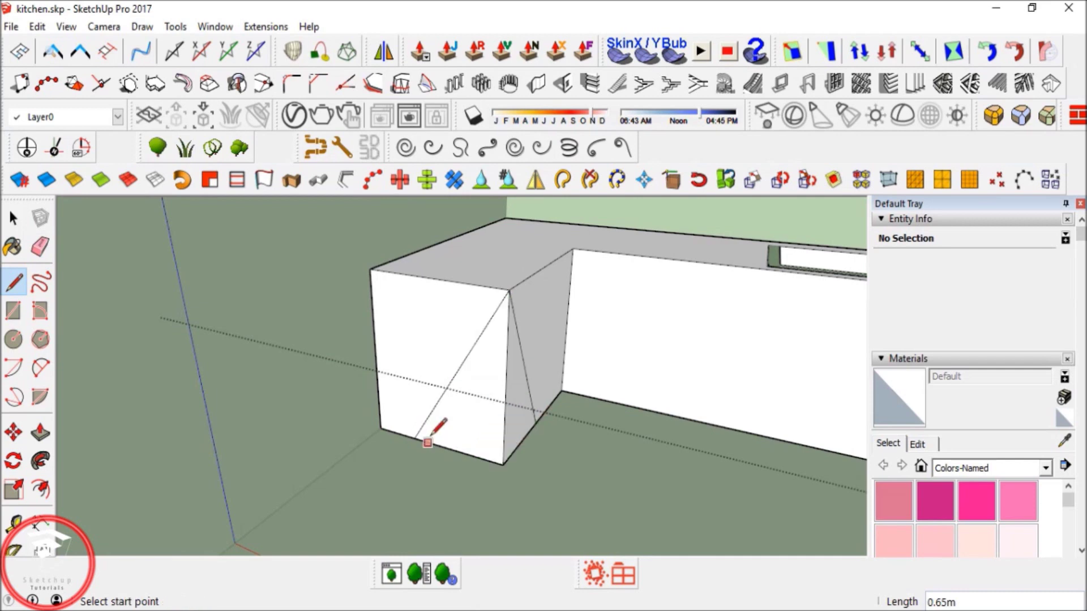
key(ctrl+z)
key(ctrl+z)
Cut away the short arm's lower end corner along lines from slightly below its top vertex to both floor edges.
click(507, 324)
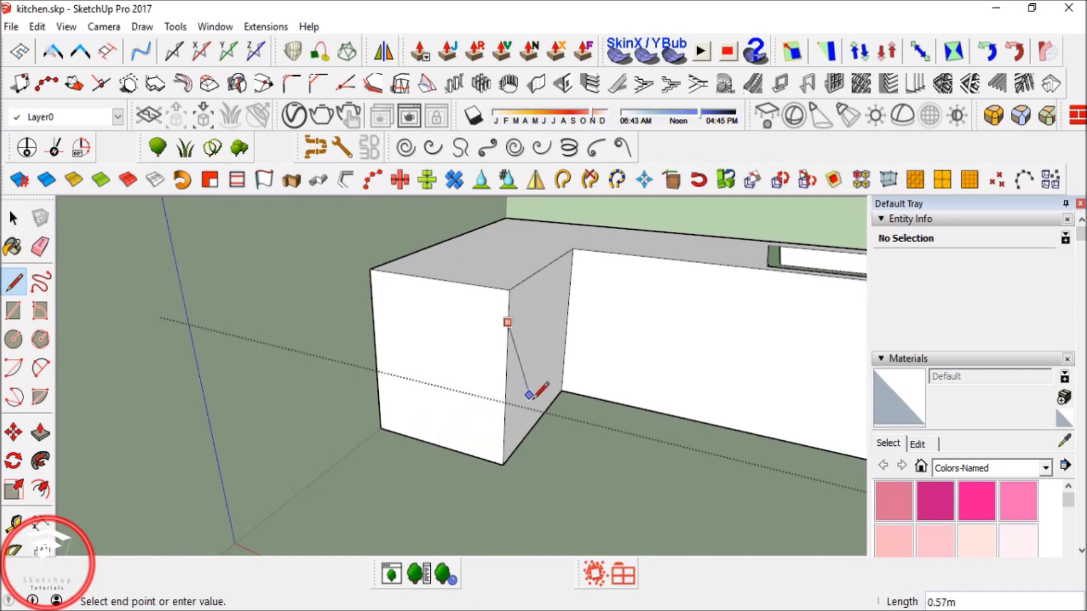
click(550, 404)
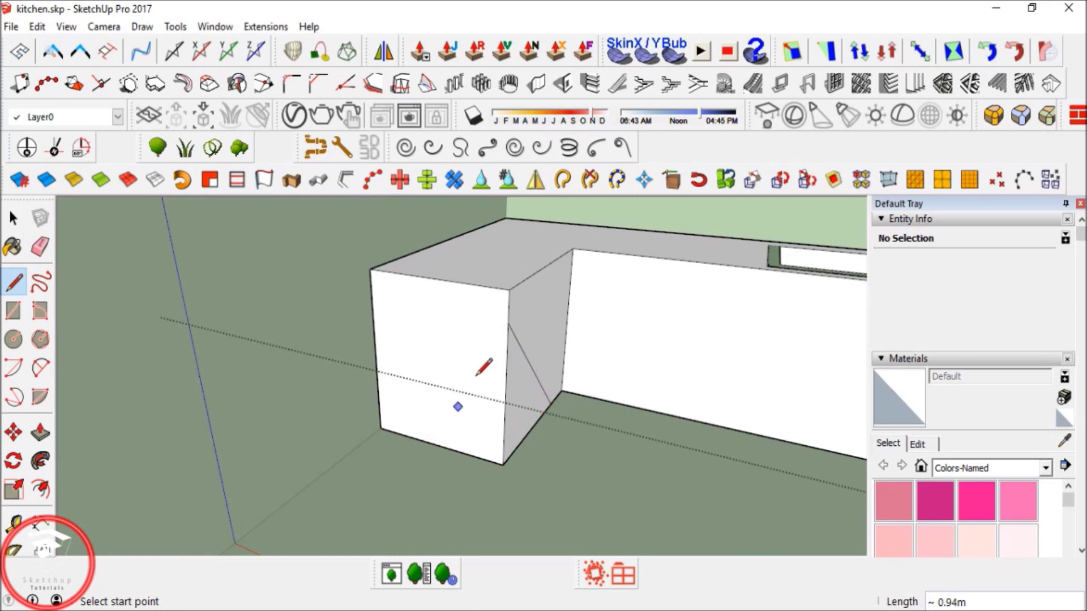
click(508, 322)
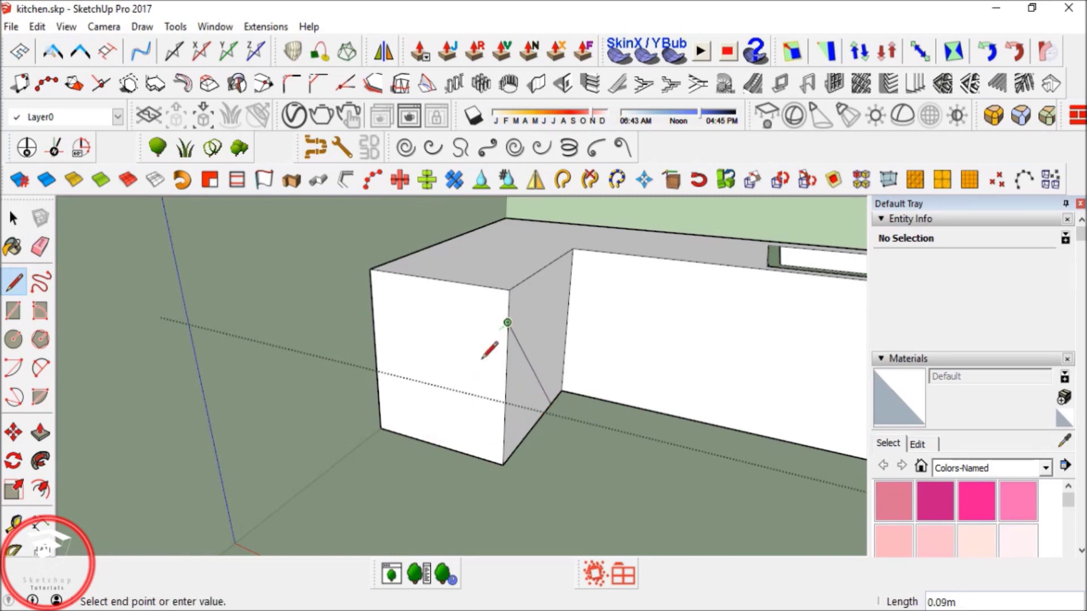
click(437, 445)
click(550, 404)
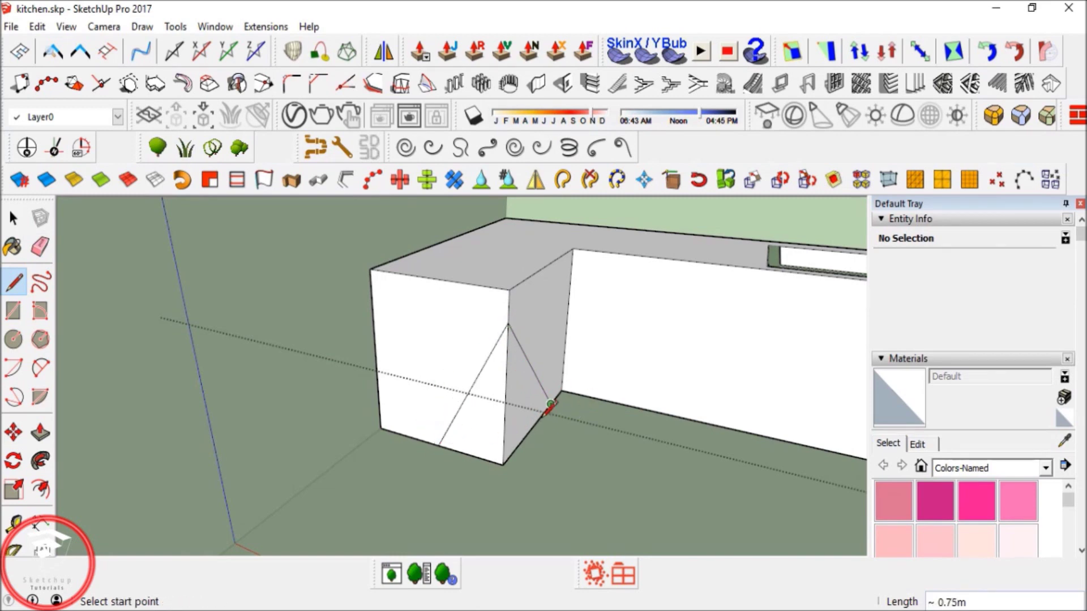
key(e)
click(503, 465)
key(space)
Outline a matching corner cut on the other arm's end, from slightly below the top vertex to both floor edges, closed along the bottom.
scroll(413, 374, down, 2)
mouse_move(476, 373)
middle_down()
mouse_move(351, 449)
mouse_move(589, 495)
mouse_move(383, 391)
mouse_move(497, 392)
mouse_move(529, 420)
mouse_move(575, 376)
mouse_move(564, 286)
middle_up()
key(l)
click(566, 283)
click(464, 419)
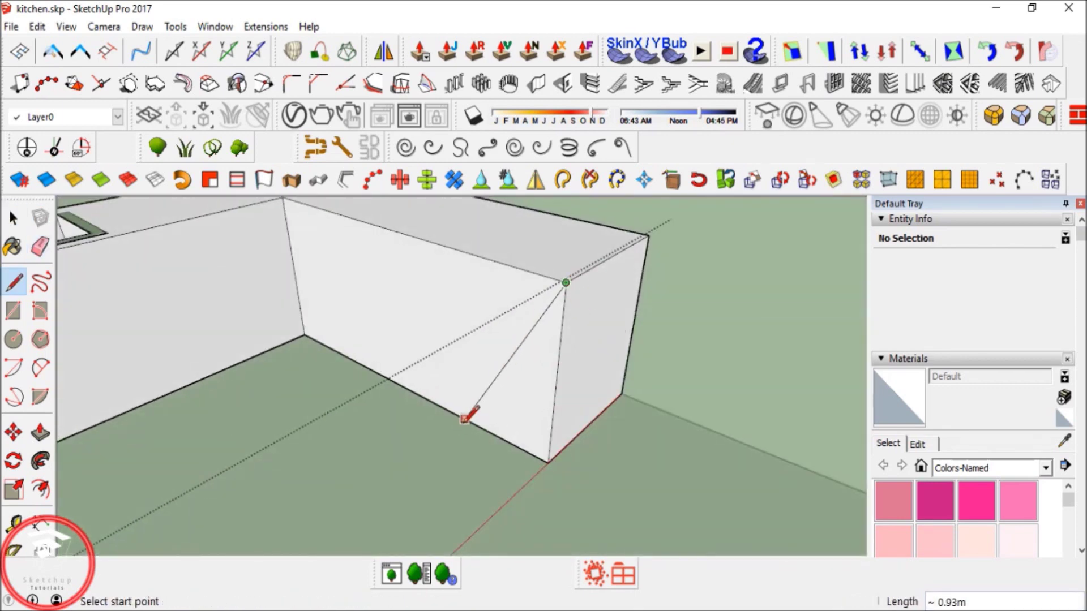
click(563, 309)
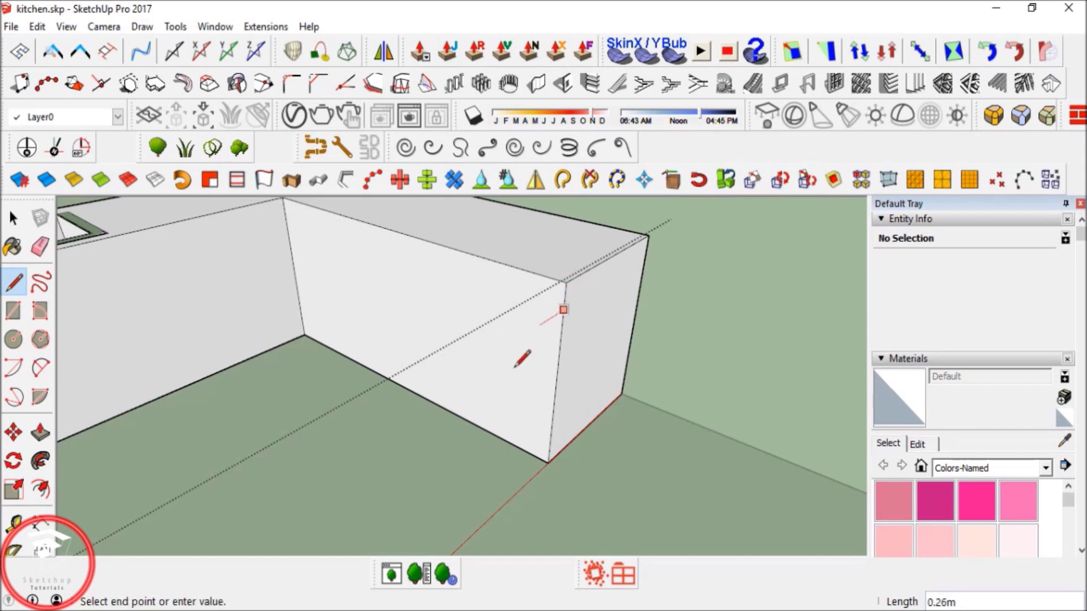
click(467, 419)
click(571, 310)
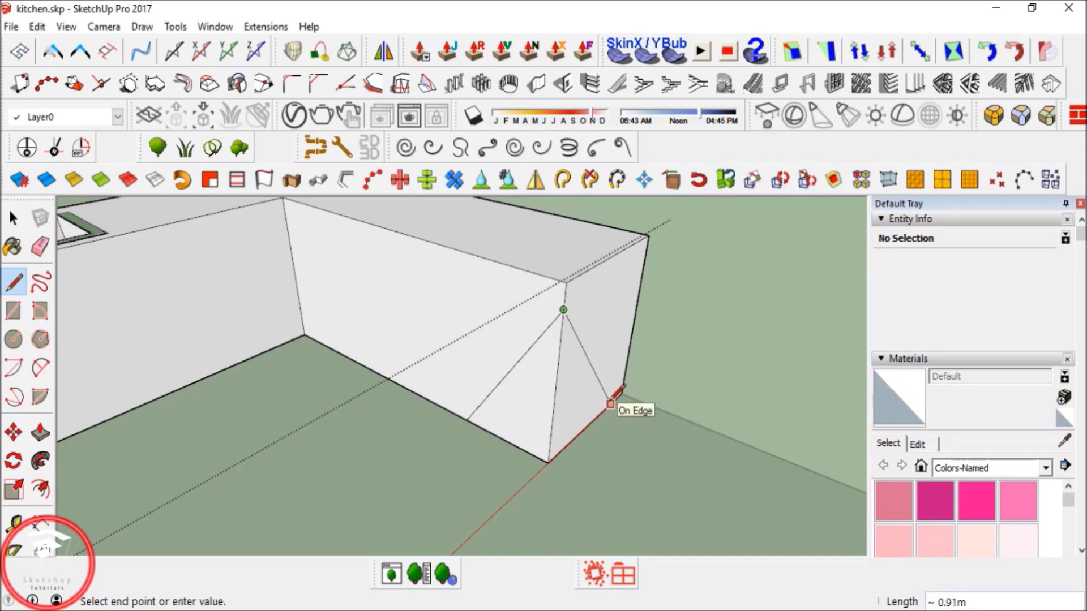
click(610, 404)
click(466, 420)
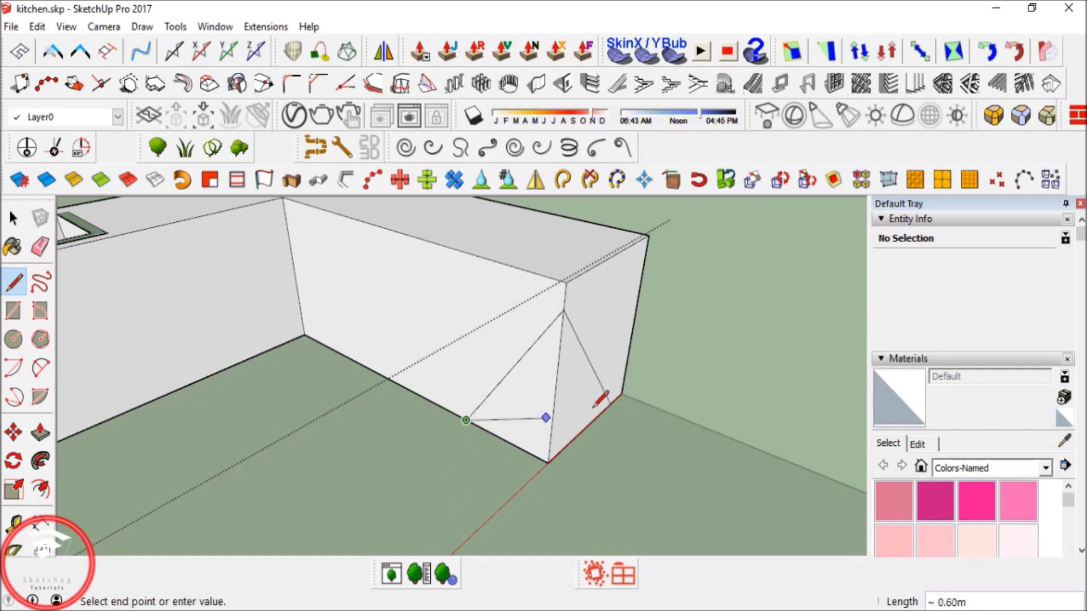
click(606, 406)
Erase the other arm's corner edges inside the outline to remove the lower wedge.
key(e)
drag(551, 452, 548, 465)
key(space)
scroll(548, 460, down, 2)
mouse_move(548, 430)
middle_down()
mouse_move(501, 454)
mouse_move(483, 422)
mouse_move(500, 417)
mouse_move(406, 388)
mouse_move(396, 409)
middle_up()
scroll(484, 422, down, 4)
scroll(368, 472, up, 3)
click(391, 317)
scroll(391, 317, down, 3)
middle_drag(390, 317, 410, 232)
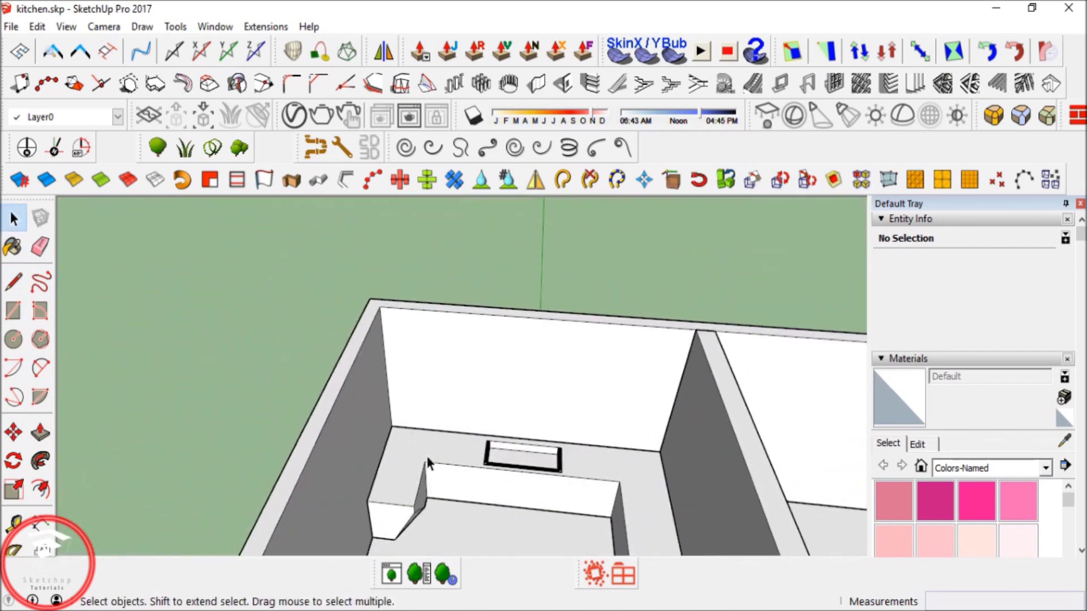
Place a horizontal guide line on the back wall 0.8 m above the countertop's rear edge.
middle_drag(429, 462, 409, 372)
scroll(402, 396, up, 2)
click(14, 523)
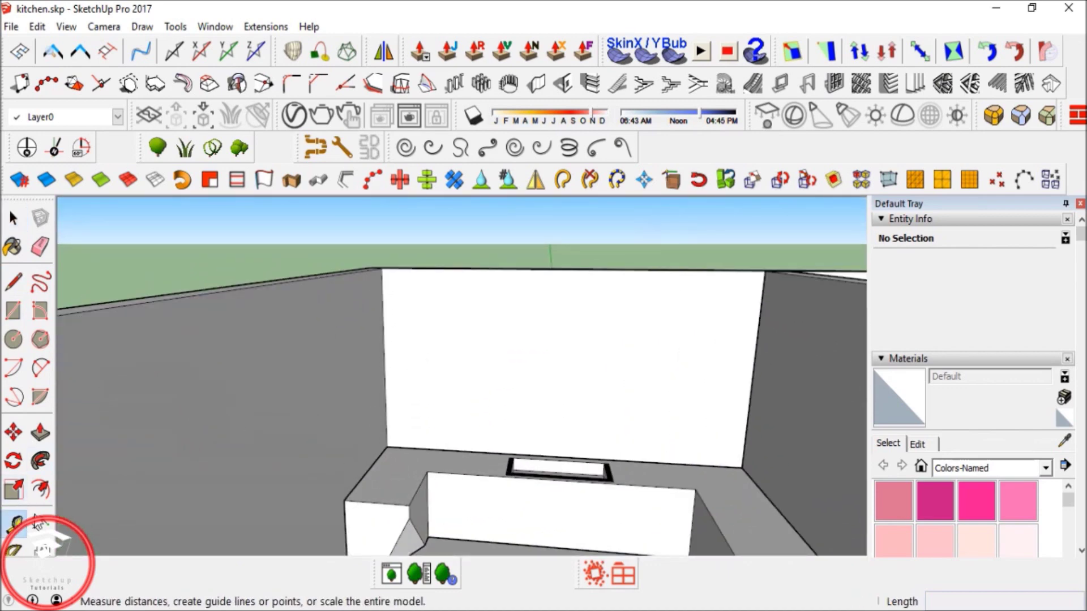
click(464, 451)
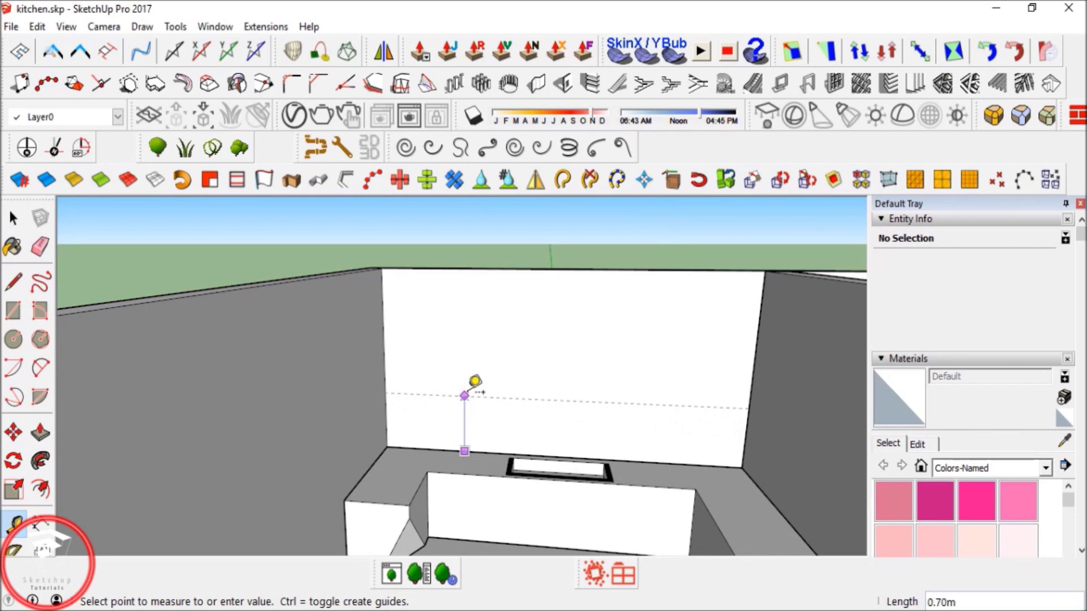
click(474, 381)
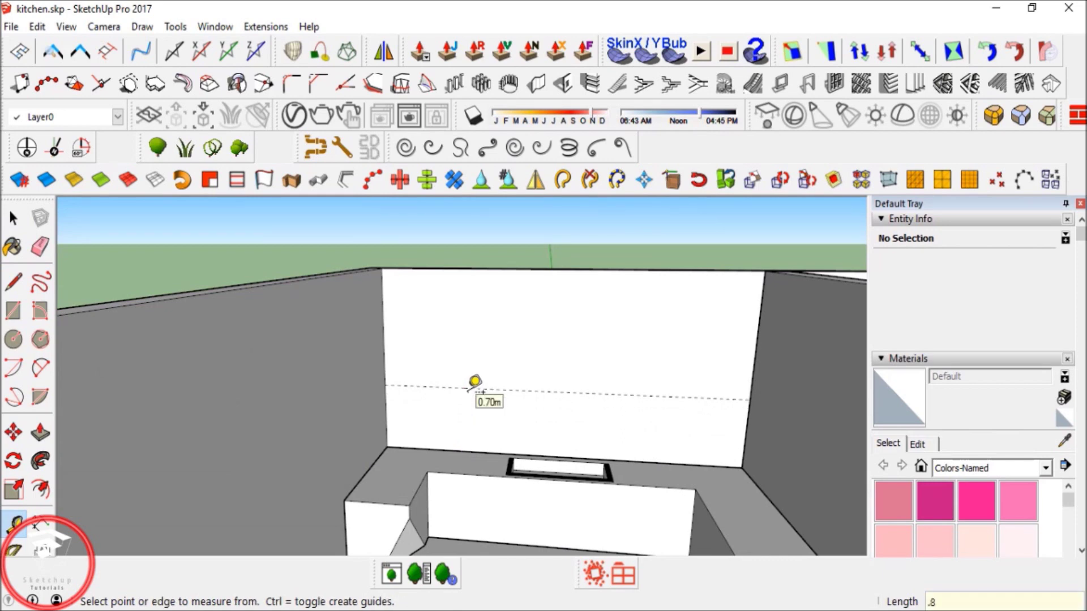
Outline a 0.6 m high panel on the side wall, from the guide's end at the wall corner out to above the short arm's end.
scroll(486, 382, up, 2)
key(l)
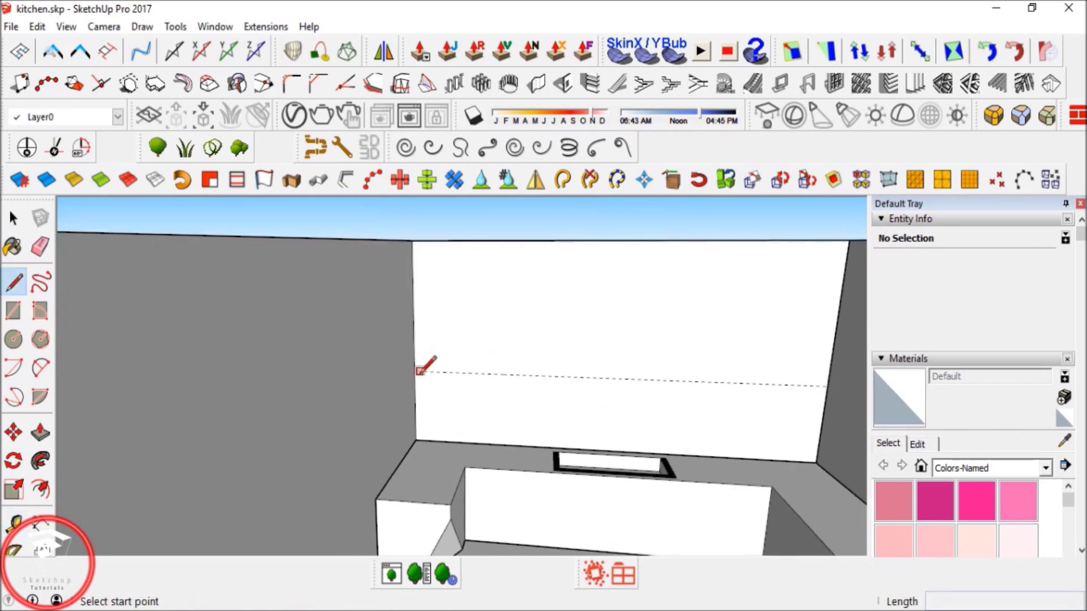
click(414, 371)
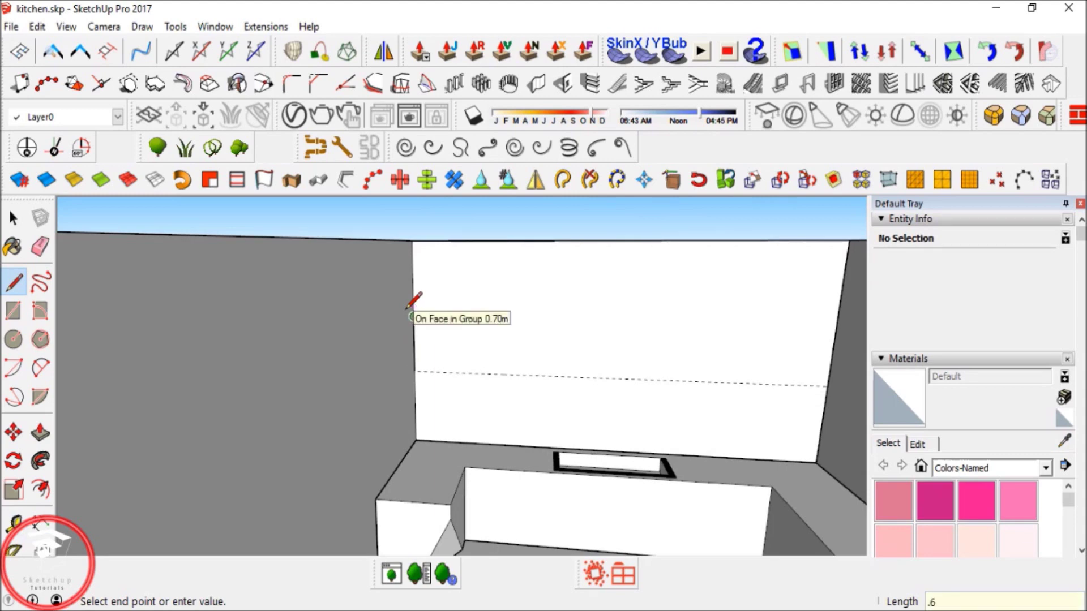
click(411, 316)
middle_drag(599, 335, 626, 311)
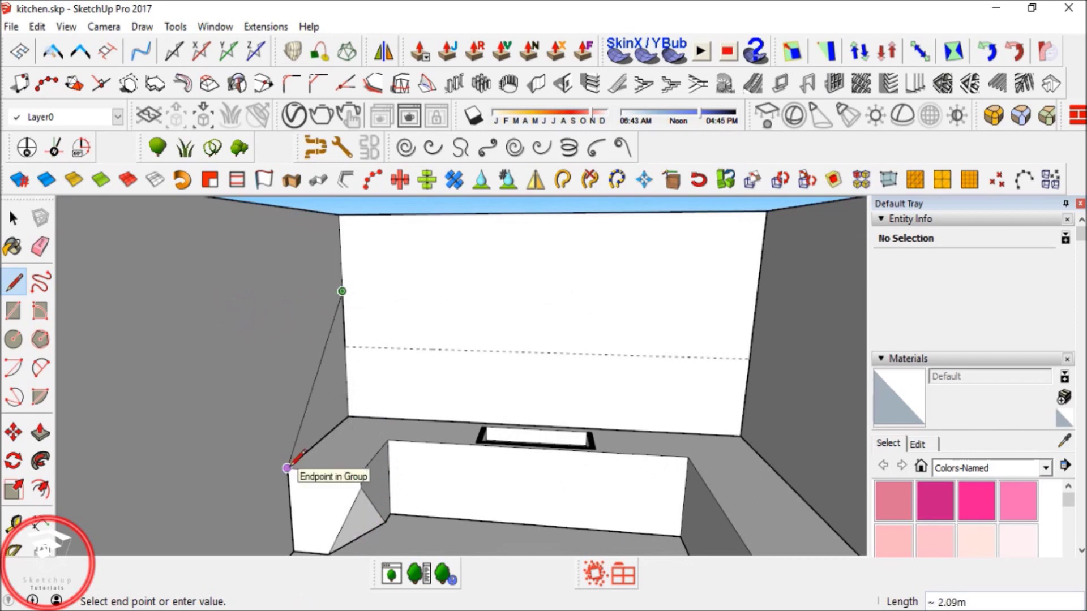
click(275, 307)
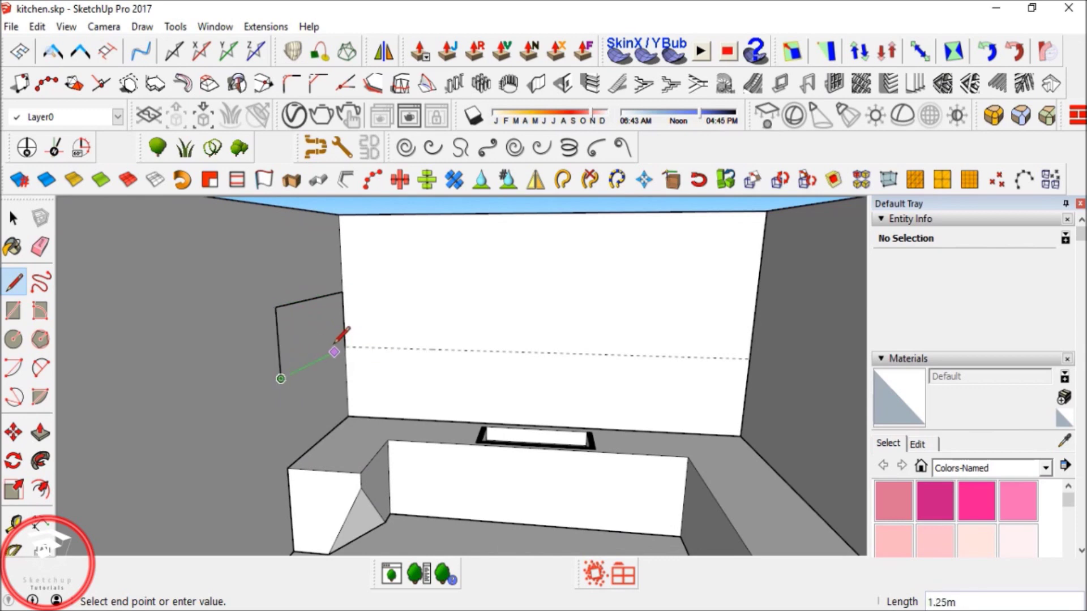
click(344, 346)
Draw the panel's upper edge across the back wall and along the partition to above the arm's end, extending it a further 0.8 m.
click(342, 291)
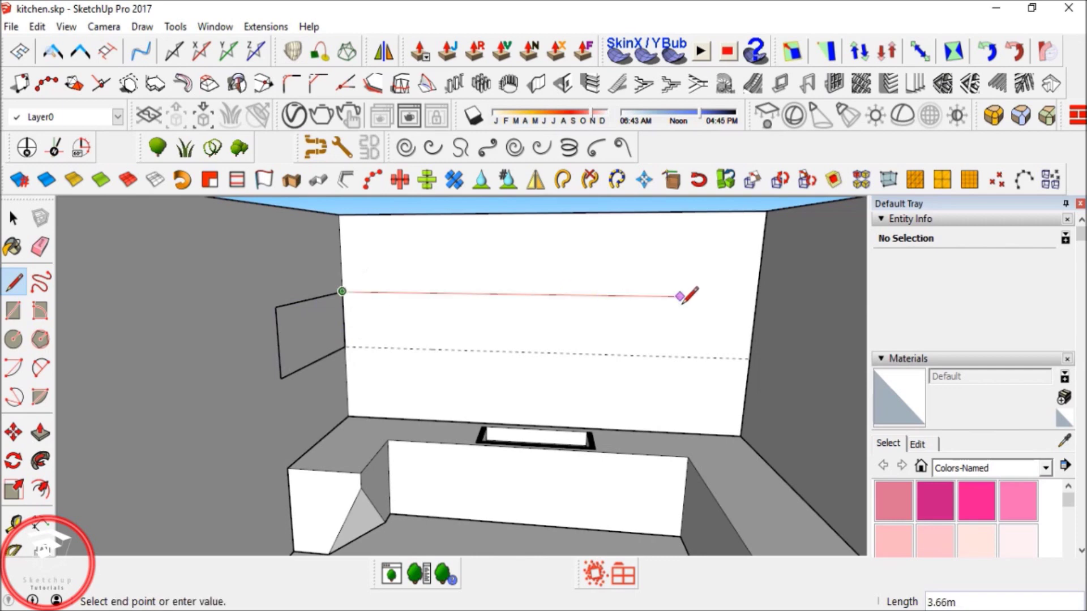
click(757, 296)
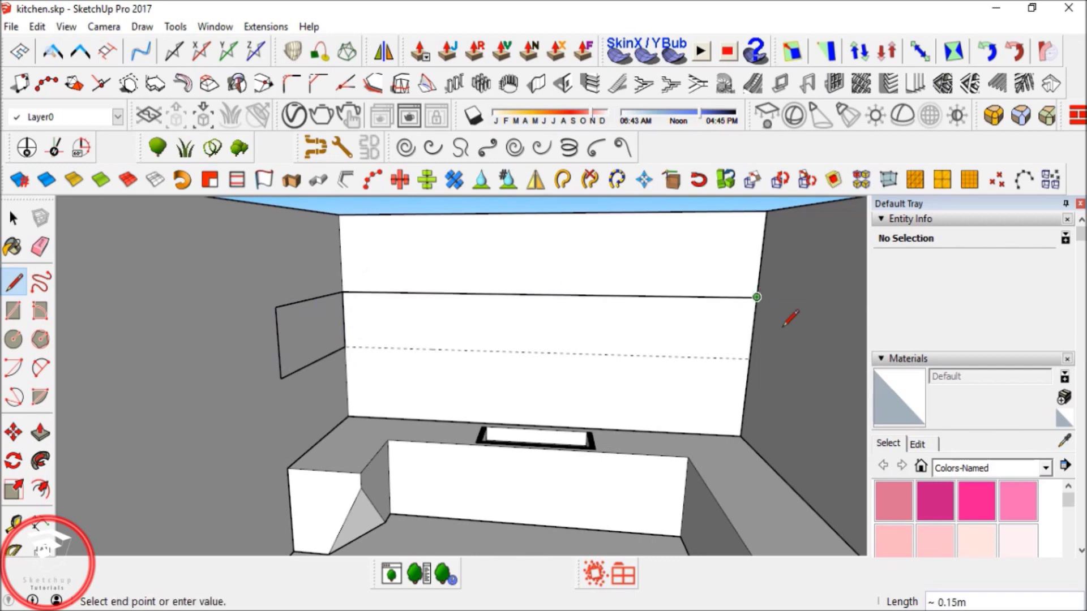
middle_drag(855, 321, 711, 304)
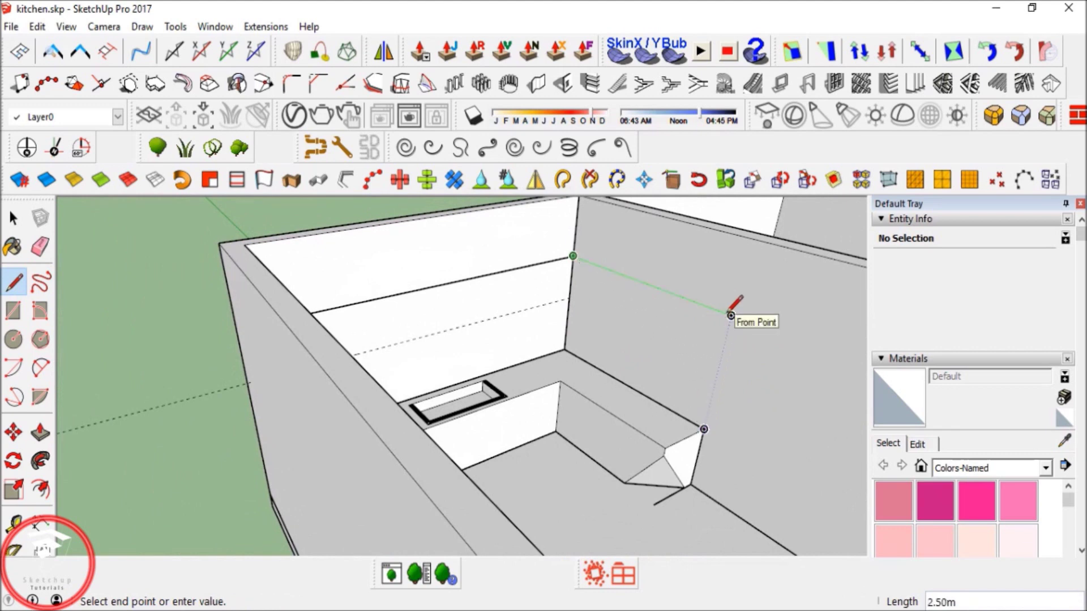
click(731, 316)
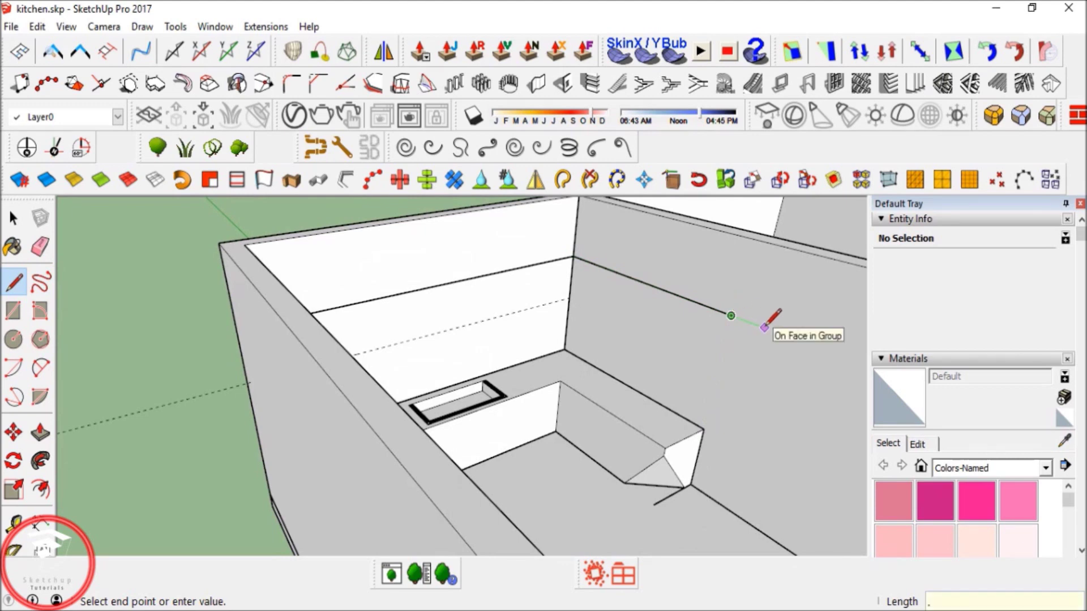
text(.8)
key(Return)
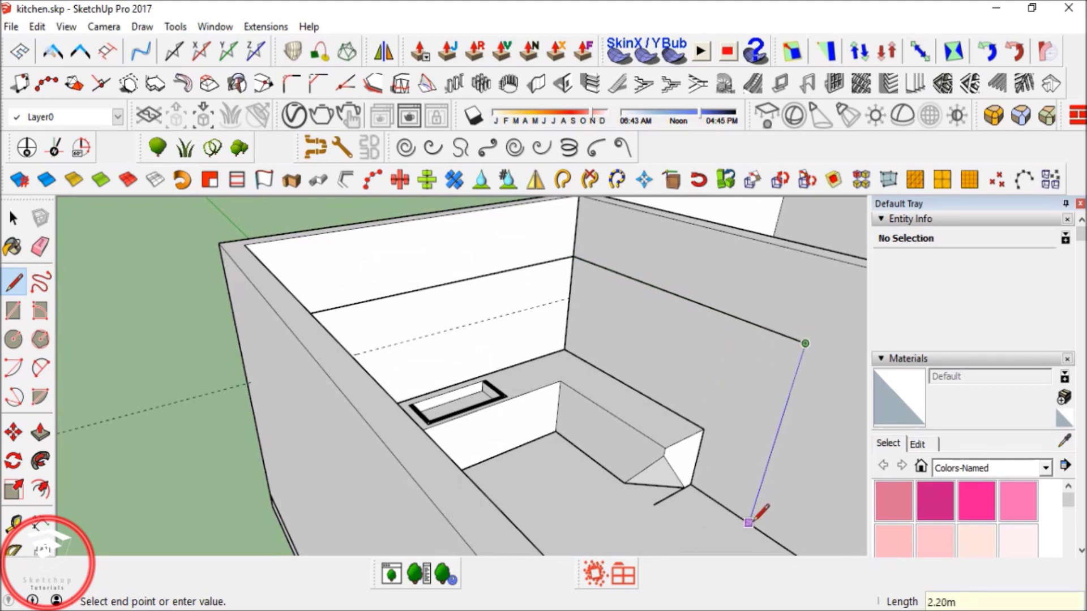
Continue the outline down to the floor, back to the arm's end, up to guide height, and along the guide across the back wall.
middle_drag(748, 522, 590, 412)
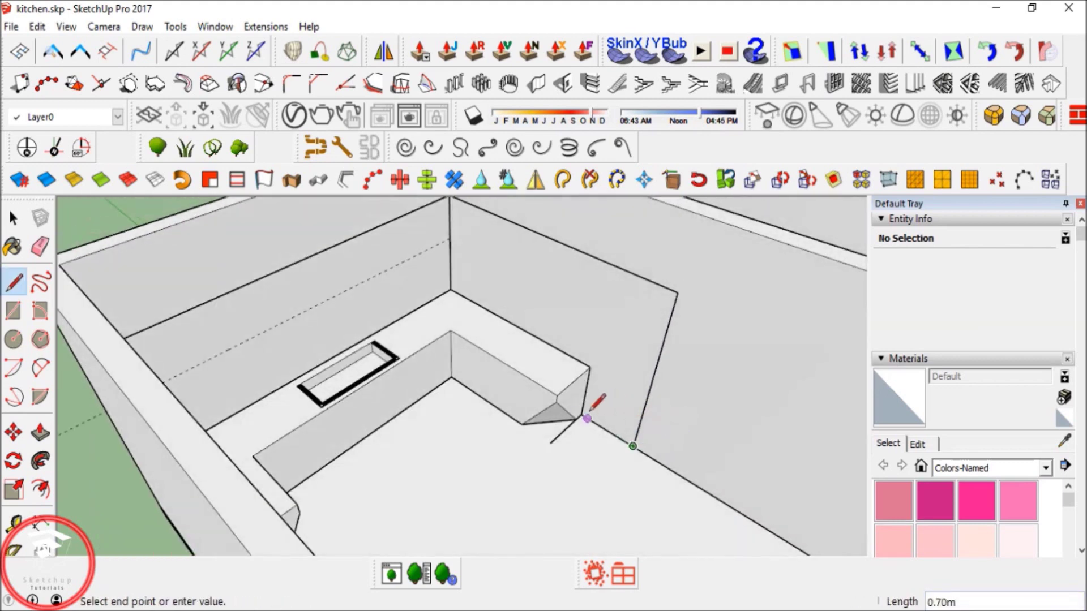
click(589, 366)
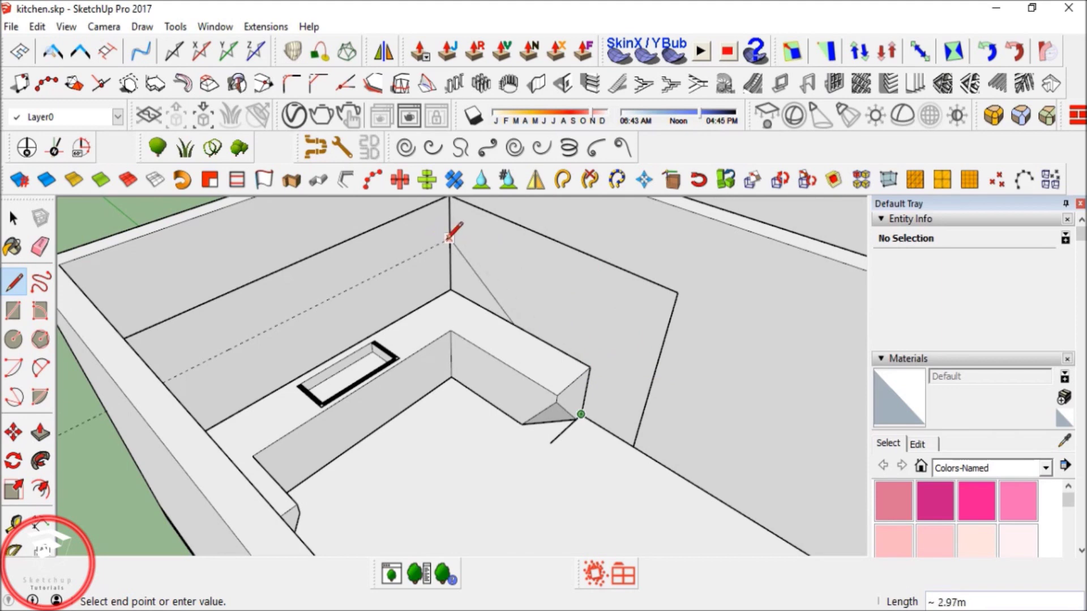
mouse_move(600, 314)
middle_down()
mouse_move(509, 255)
mouse_move(498, 260)
middle_up()
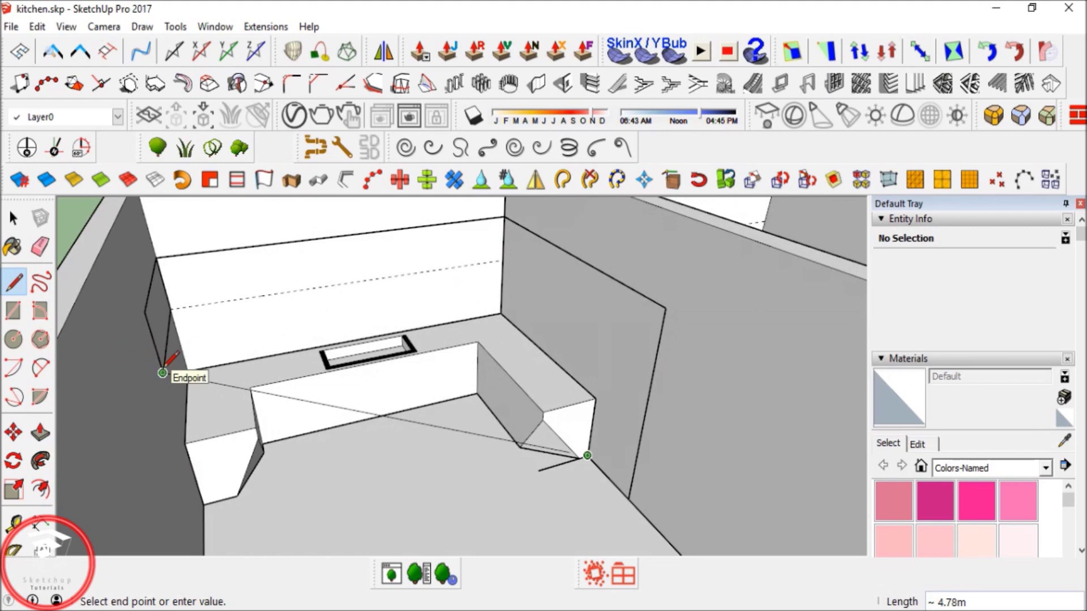
click(502, 260)
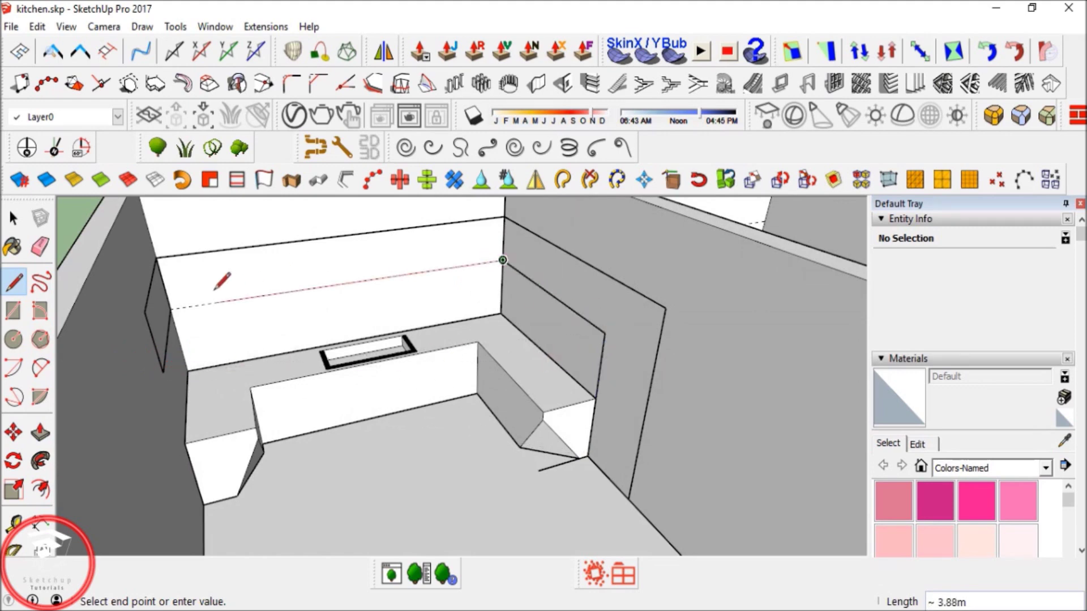
click(170, 309)
Erase the stray floor edge at the arm's foot inside the counter block group.
key(space)
key(e)
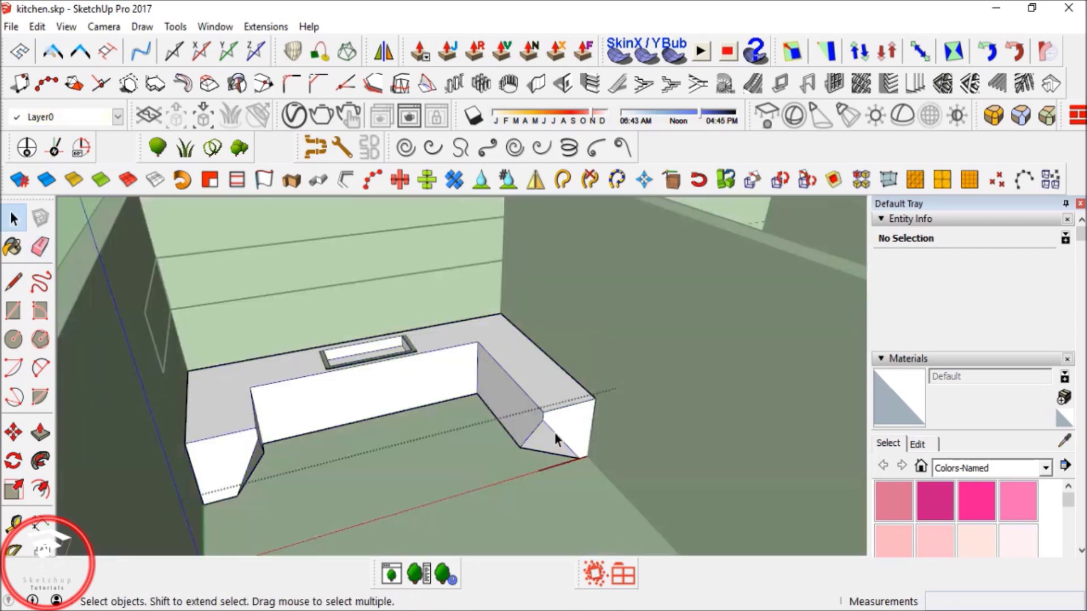
key(e)
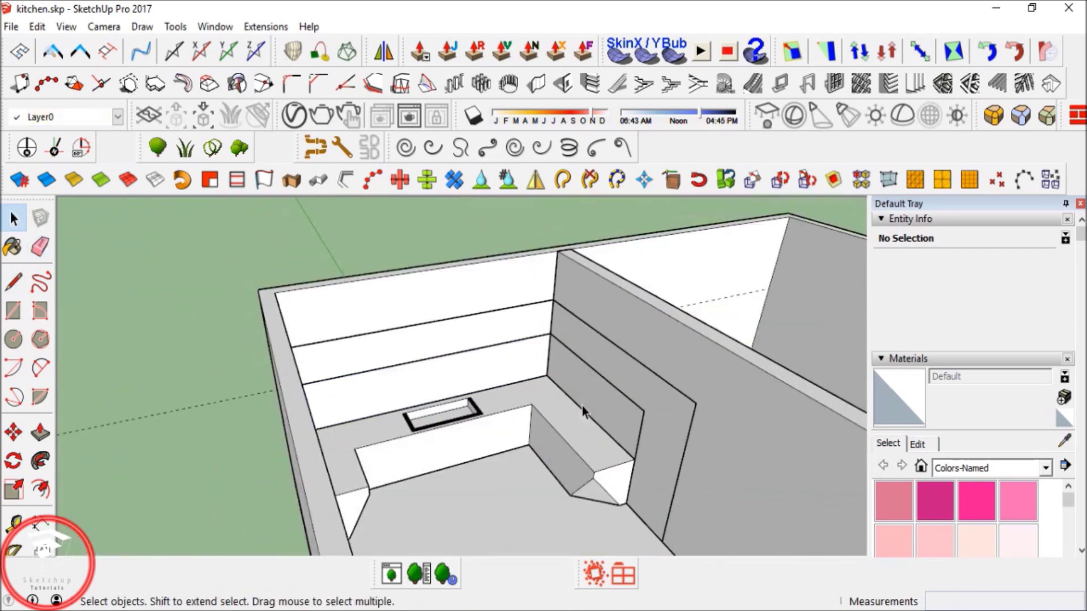
Draw the vertical edge between the upper and lower lines at the partition corner, closing the back wall and partition band faces.
middle_drag(583, 411, 566, 396)
scroll(673, 391, up, 3)
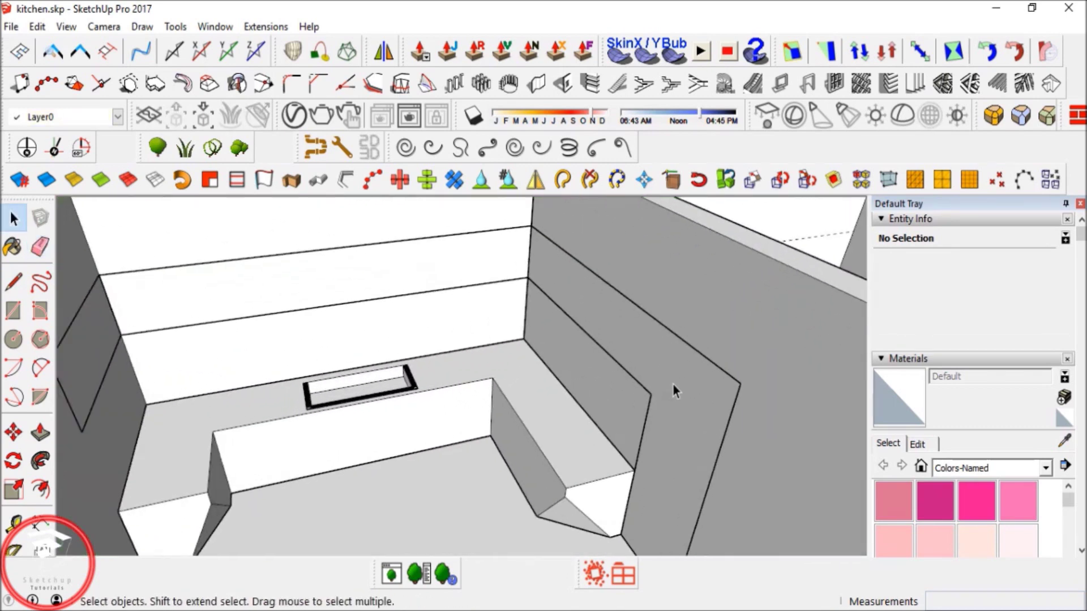
key(l)
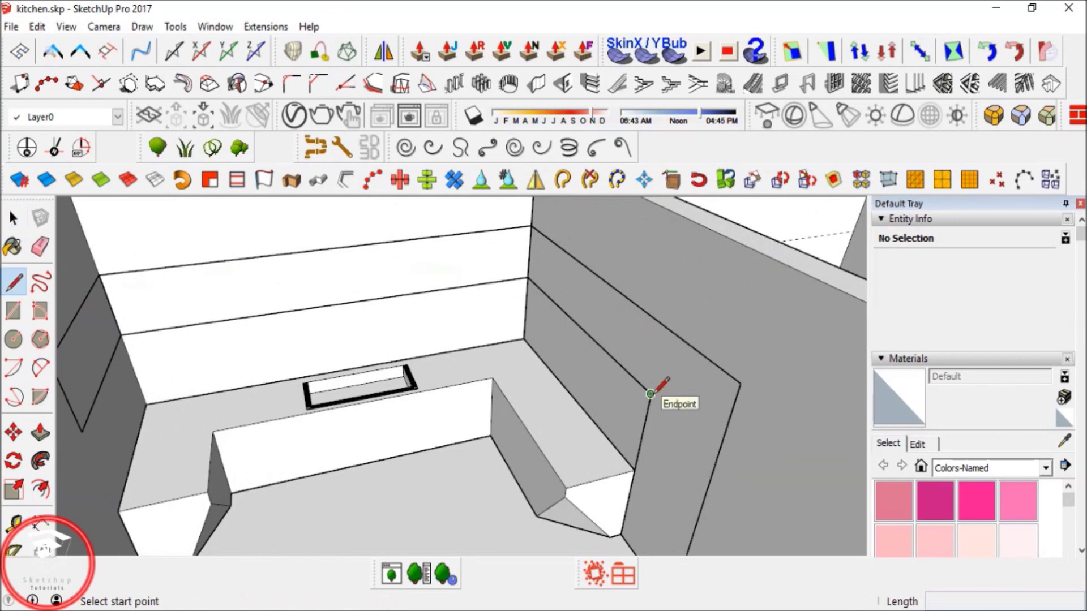
click(650, 394)
key(space)
middle_drag(201, 318, 261, 307)
double_click(261, 301)
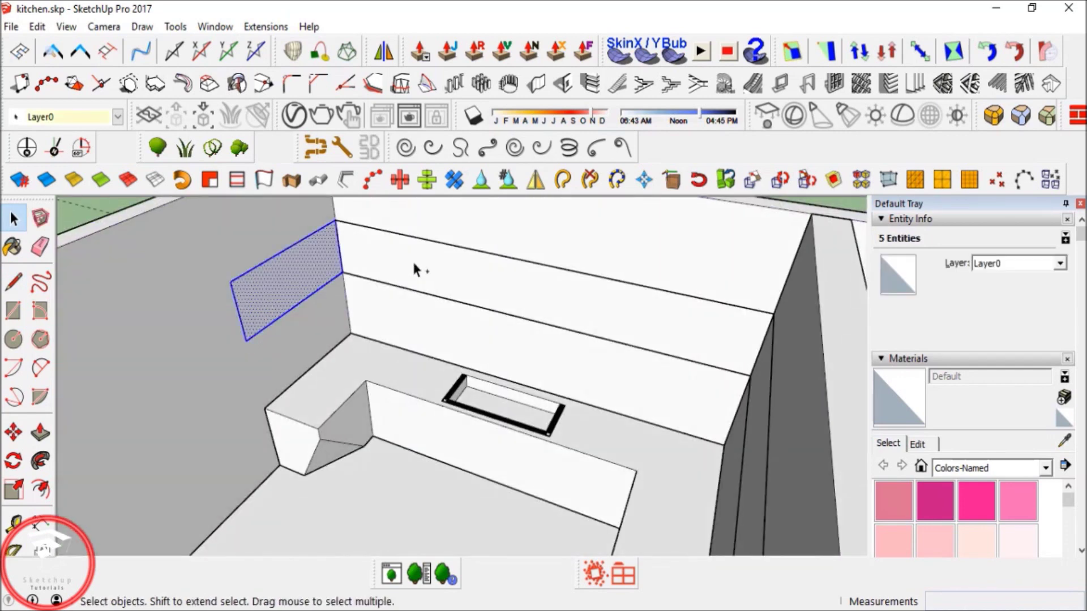
middle_drag(345, 308, 386, 288)
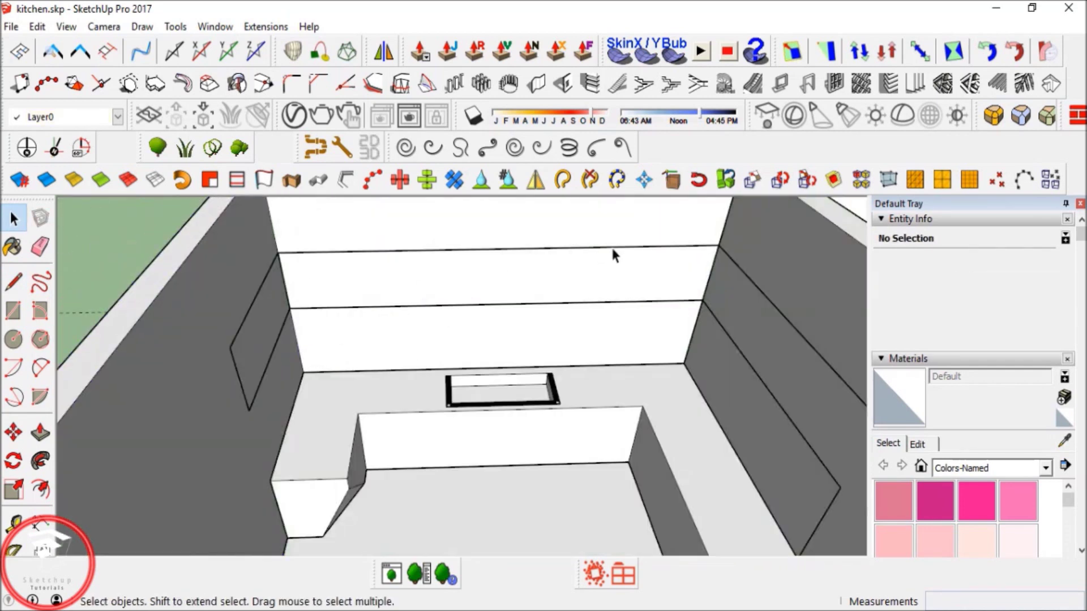
key(l)
click(719, 245)
click(703, 299)
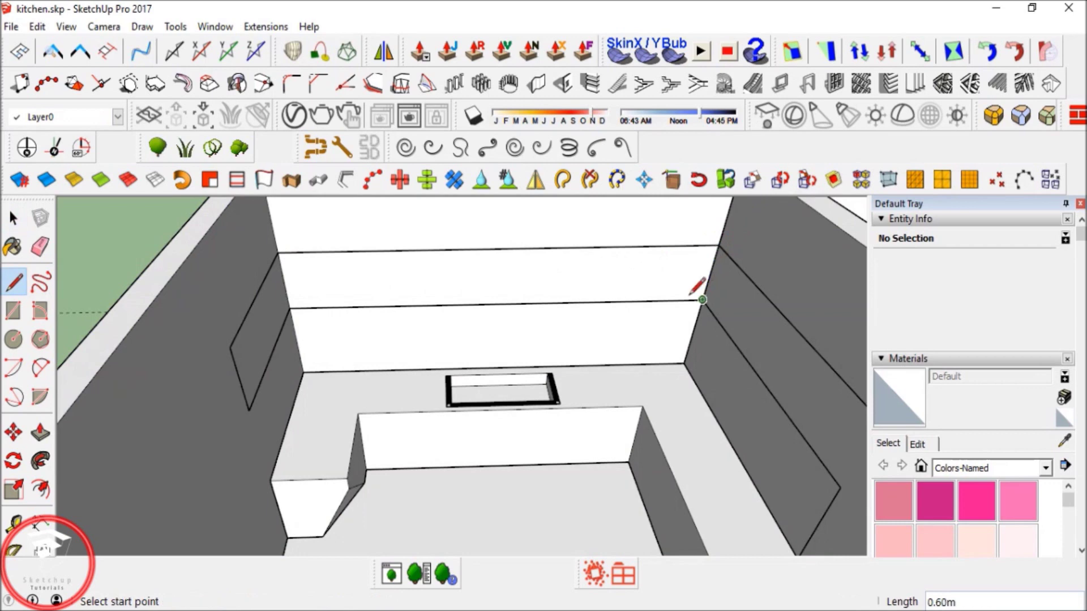
click(290, 307)
key(space)
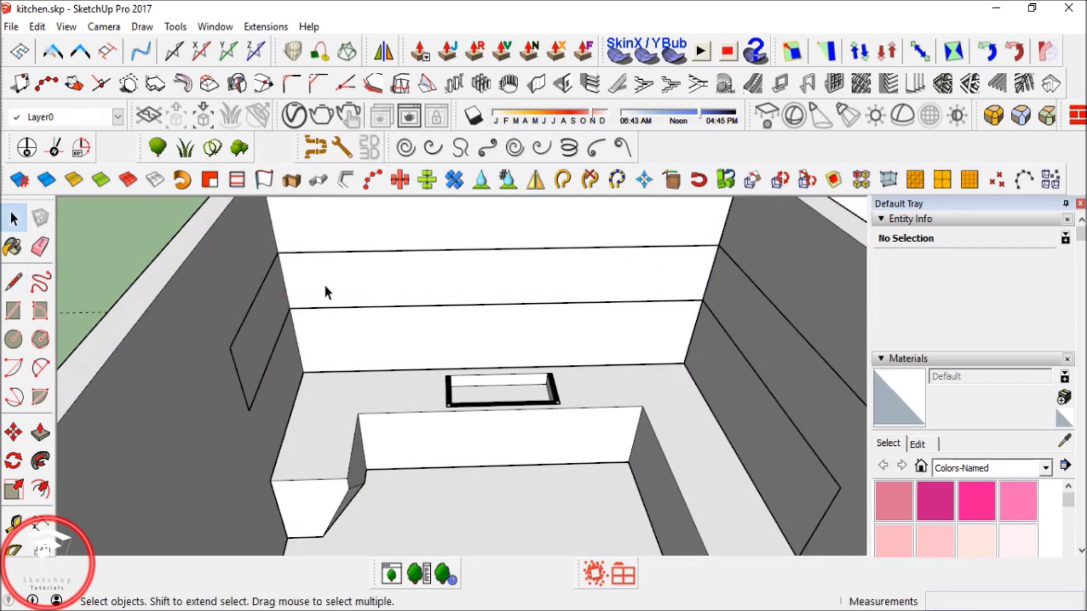
Group the three band faces on the back wall, side wall and partition together with their edges.
click(324, 285)
shift+click(262, 324)
shift+click(788, 367)
right_click(787, 362)
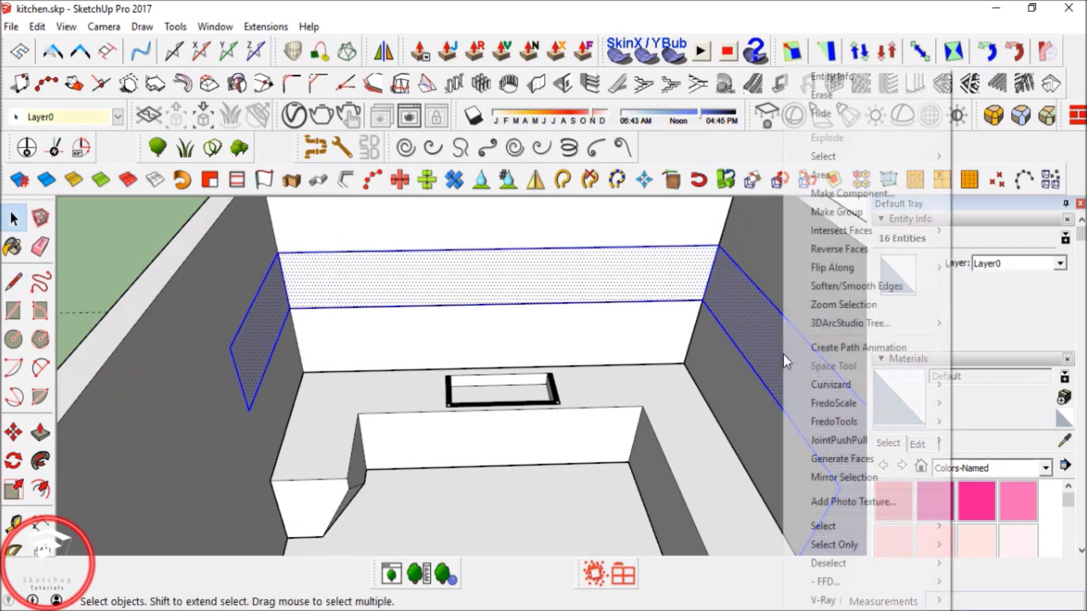
click(836, 212)
Push/Pull the grouped band faces outward into solid wall cabinets, extending the side wall face by 0.6 m.
middle_drag(566, 295, 304, 344)
key(p)
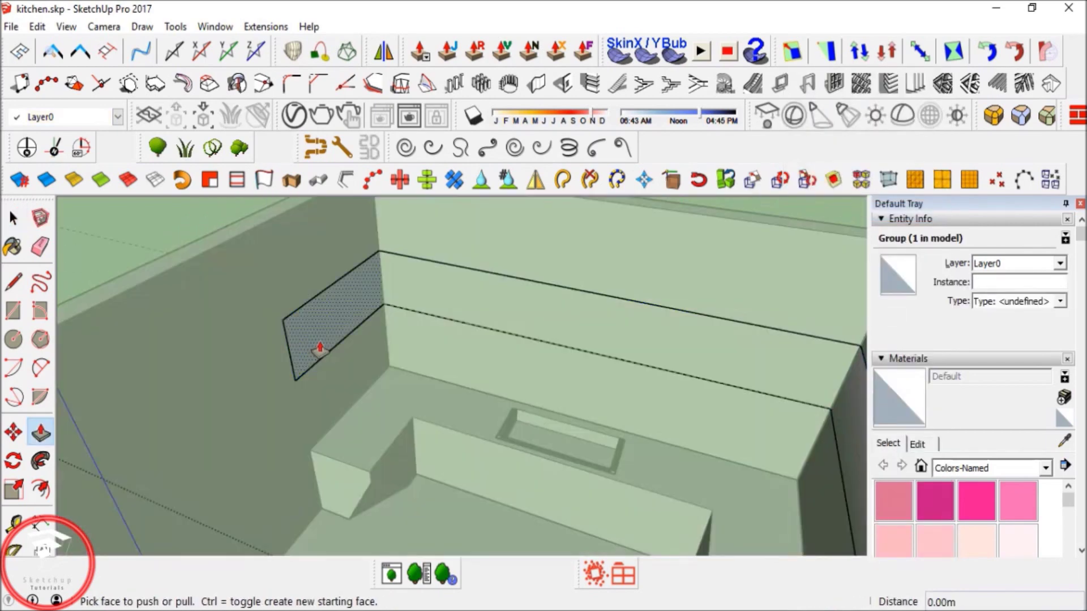
click(327, 344)
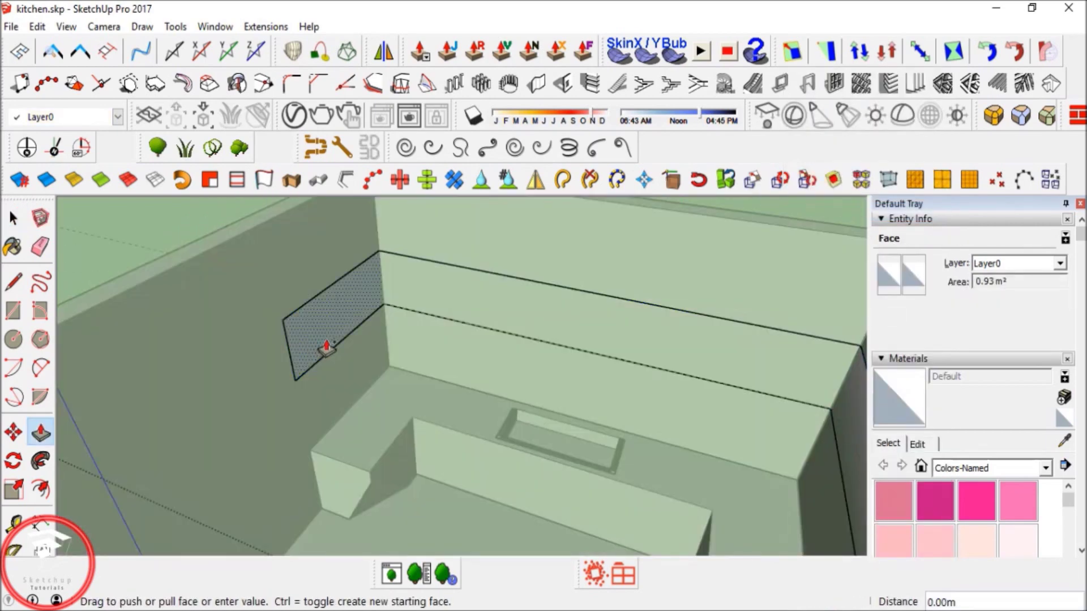
click(366, 479)
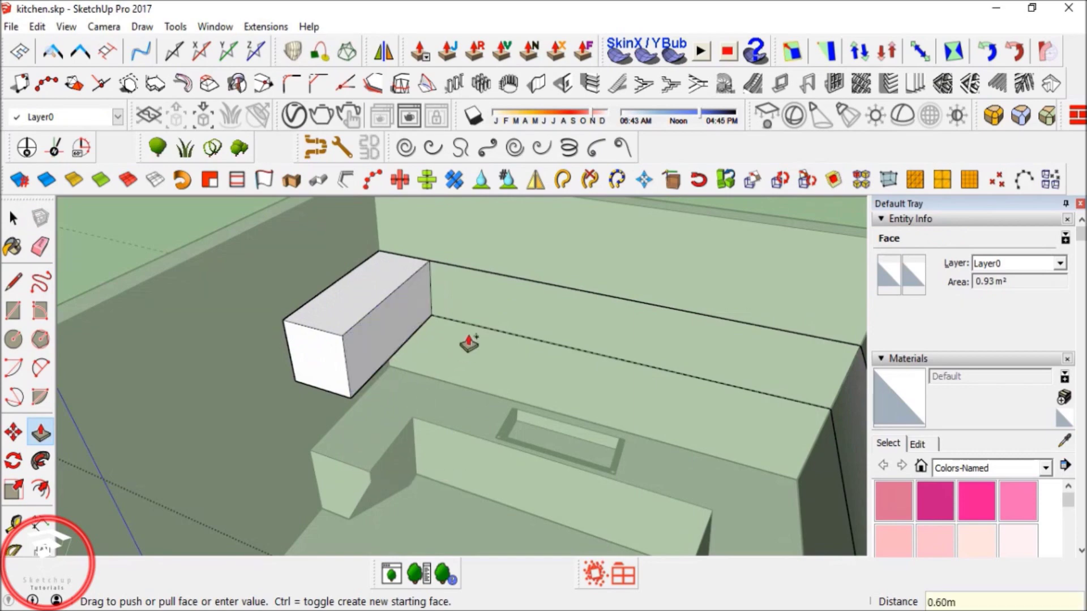
click(468, 308)
click(397, 331)
middle_drag(397, 331, 507, 323)
mouse_move(636, 291)
middle_down()
mouse_move(557, 307)
mouse_move(651, 321)
middle_up()
Draw a vertical line from the inner corner up to the top edge, separating the tall end unit's front from the partition cabinet.
key(e)
mouse_move(698, 250)
middle_down()
mouse_move(402, 267)
mouse_move(322, 254)
mouse_move(347, 311)
mouse_move(262, 351)
mouse_move(434, 371)
mouse_move(498, 316)
mouse_move(590, 381)
mouse_move(521, 358)
mouse_move(501, 326)
middle_up()
key(space)
scroll(501, 326, up, 5)
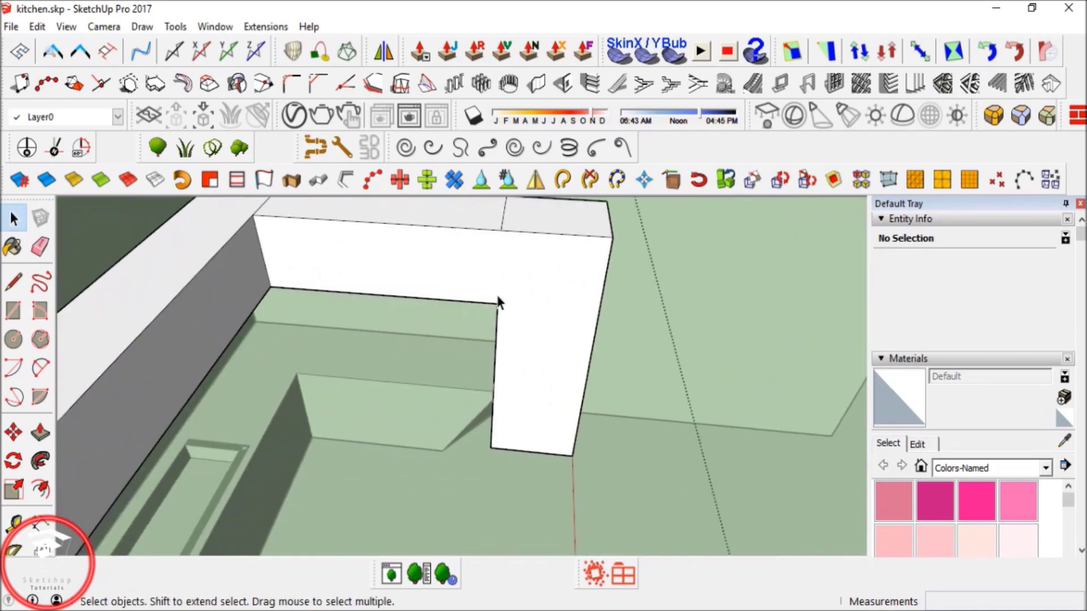
key(l)
click(498, 306)
click(502, 214)
key(space)
Offset the tall end unit's front face inward to form a narrow border.
middle_drag(483, 313, 432, 310)
click(41, 488)
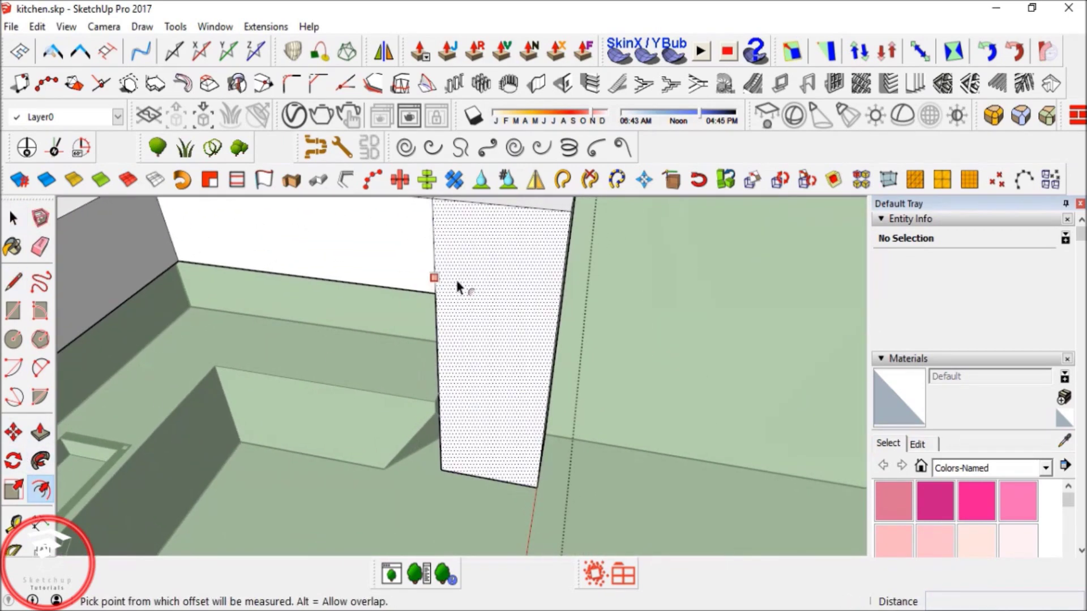
click(460, 263)
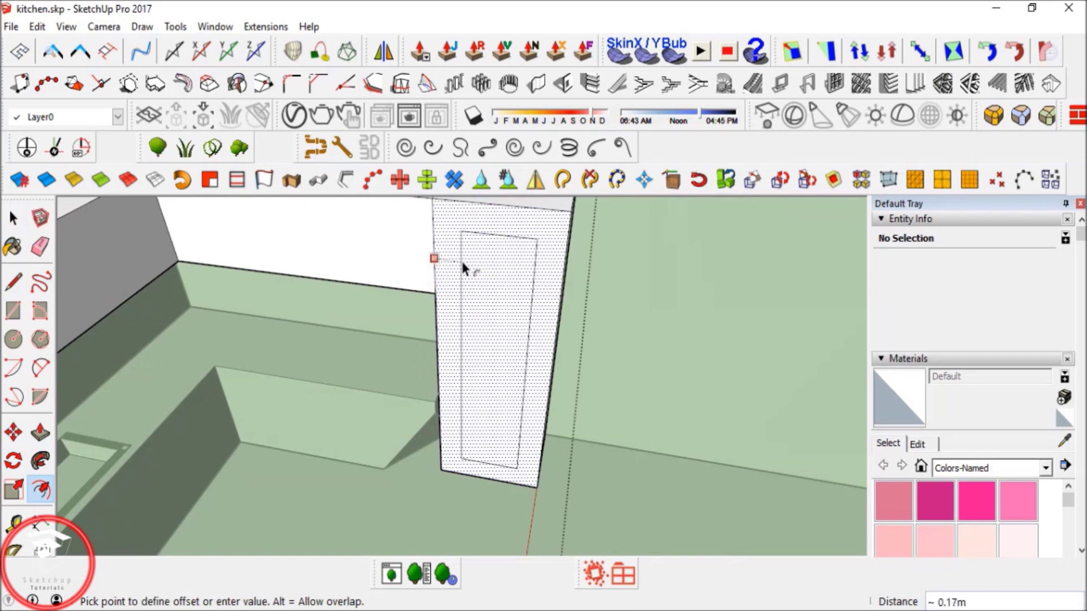
click(440, 231)
Erase the offset border's bottom and side edges, keeping only its upper edge.
mouse_move(440, 231)
middle_down()
mouse_move(493, 300)
mouse_move(517, 465)
middle_up()
key(e)
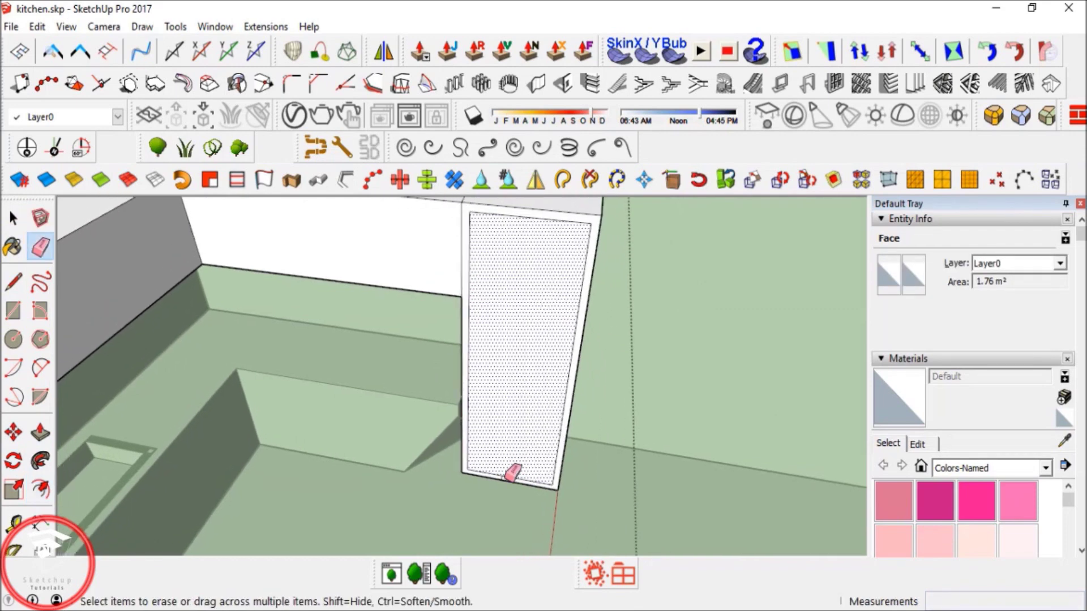
mouse_move(506, 472)
mouse_down()
mouse_move(470, 439)
mouse_move(553, 441)
mouse_move(474, 285)
mouse_up()
Draw lines from both ends of the remaining offset edge down to the unit's bottom edge, making a frame open at the floor.
key(l)
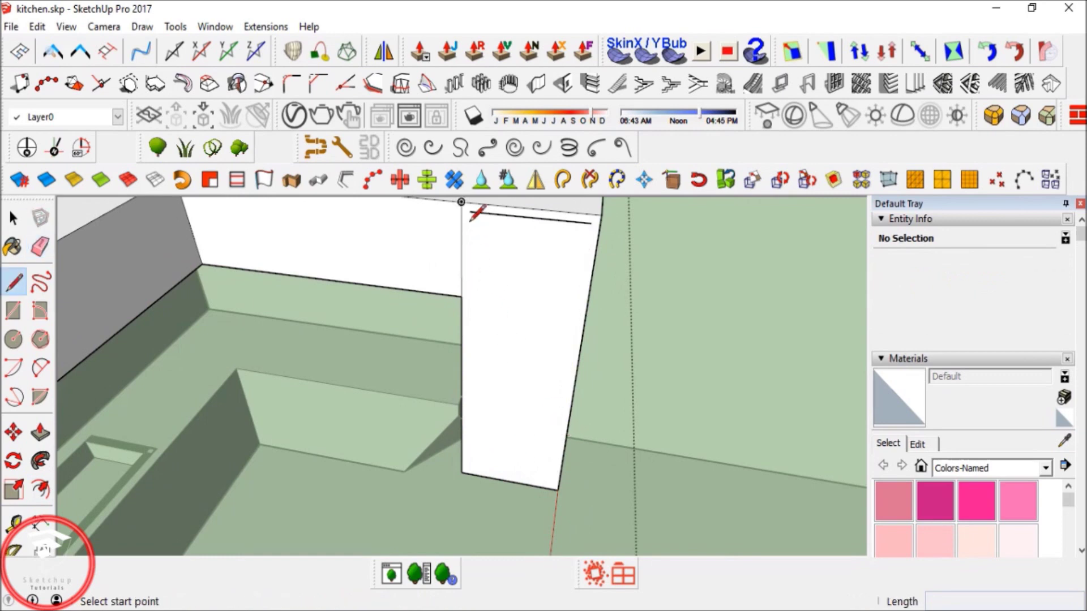
click(470, 214)
click(466, 460)
key(Escape)
click(590, 223)
click(557, 487)
key(space)
Try to repeat the last Push/Pull distance on the tall end unit's front.
middle_drag(506, 357, 487, 419)
key(p)
double_click(502, 474)
key(ctrl+z)
double_click(500, 464)
key(ctrl+z)
Push the panel inside the tall end unit's frame all the way through to leave an open passage.
click(512, 446)
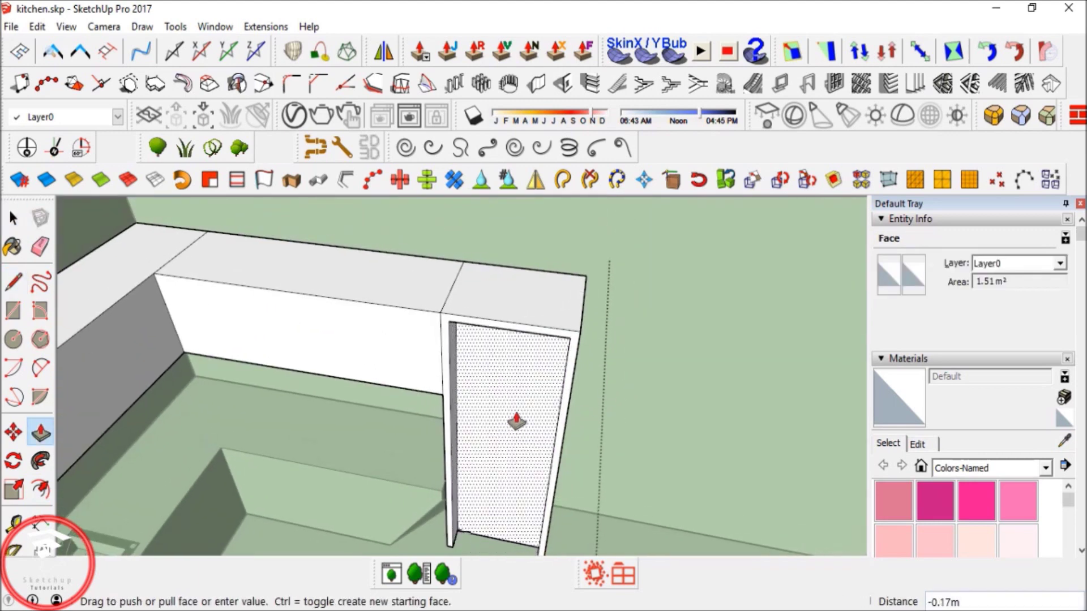
click(609, 384)
key(space)
Erase the seam edge on the upper face between the tall end unit and the adjoining wall cabinet.
shift+middle_drag(515, 440, 470, 447)
key(e)
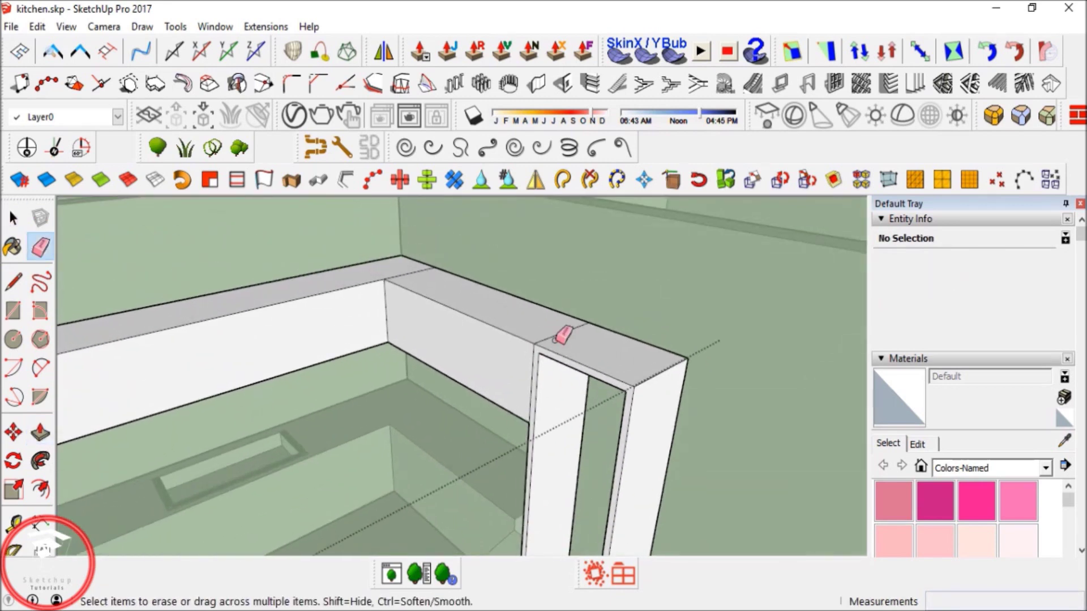
scroll(531, 353, down, 2)
mouse_move(531, 353)
middle_down()
mouse_move(539, 356)
mouse_move(532, 326)
mouse_move(611, 408)
mouse_move(635, 383)
mouse_move(517, 376)
mouse_move(501, 261)
mouse_move(439, 367)
mouse_move(435, 415)
middle_up()
scroll(510, 346, down, 2)
key(space)
Place a guide line 1.6 m in front of the rear counter's base and a second guide 1.8 m beyond it.
key(r)
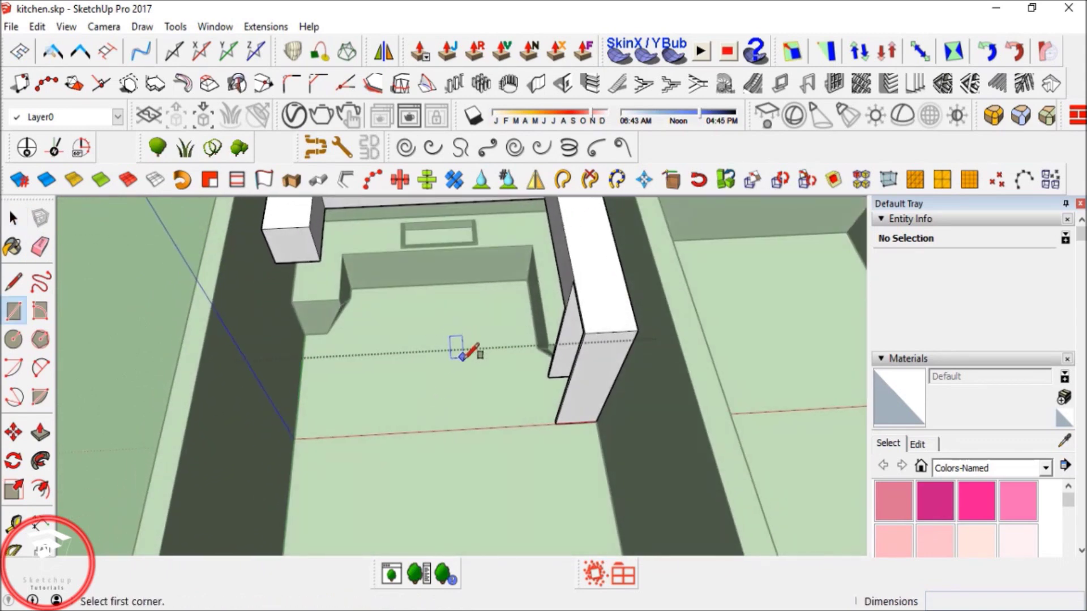
key(space)
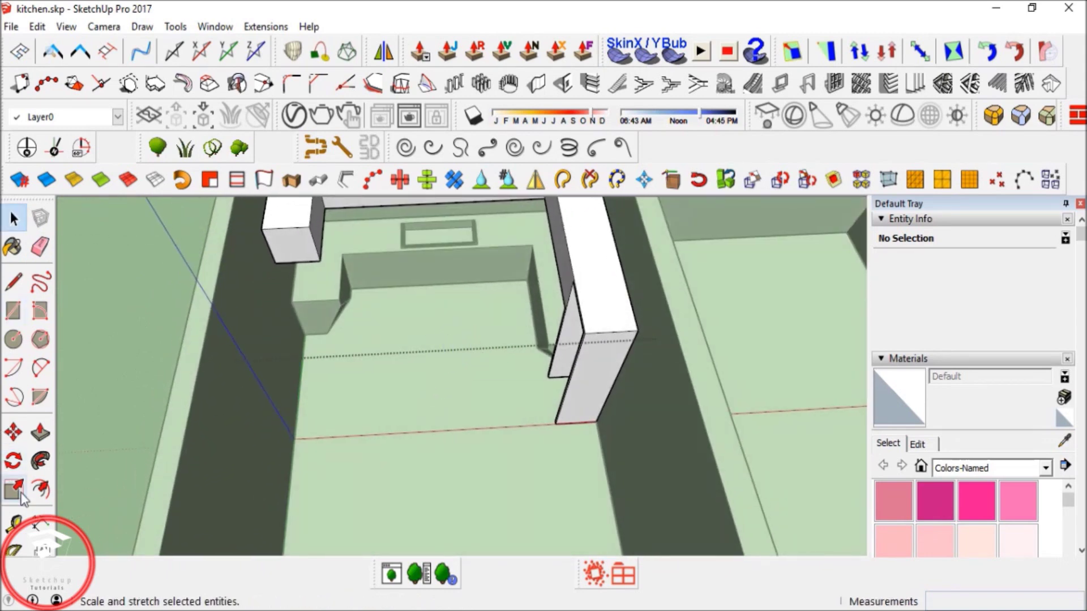
click(22, 527)
click(439, 283)
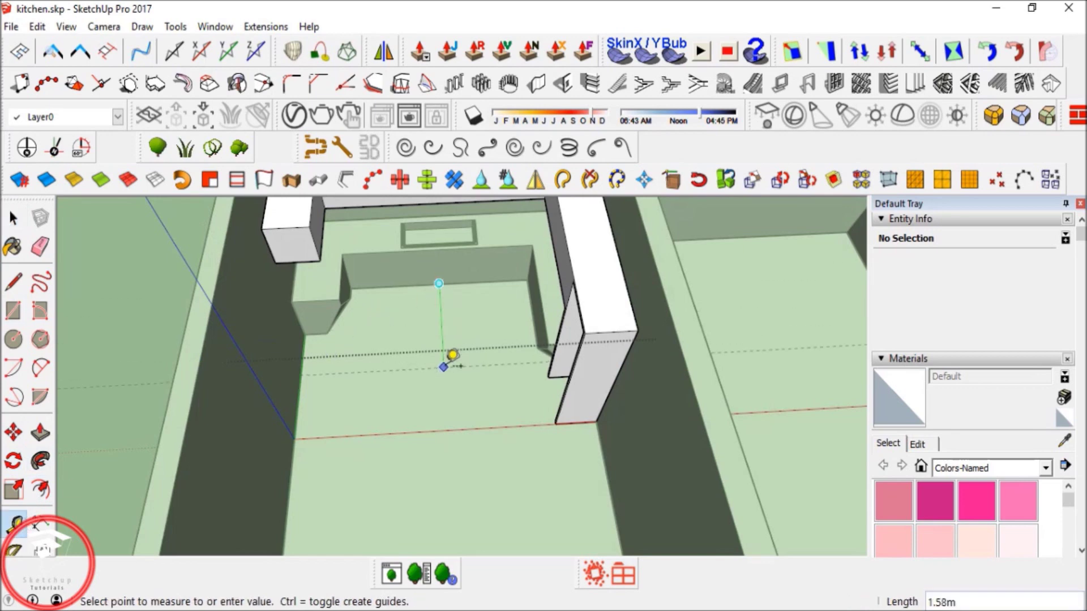
text(1.6)
key(Return)
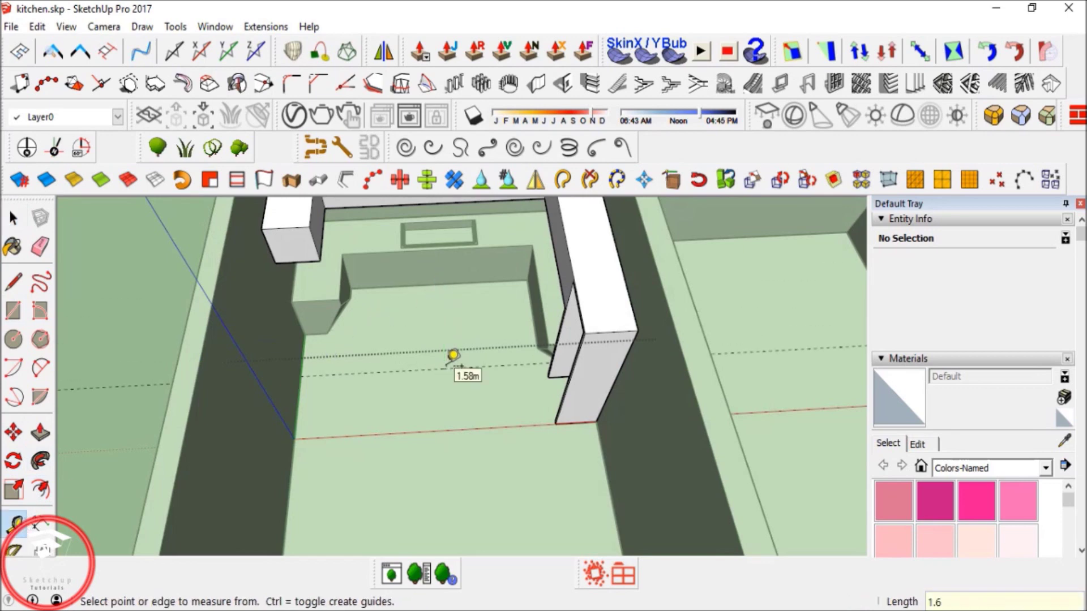
click(445, 369)
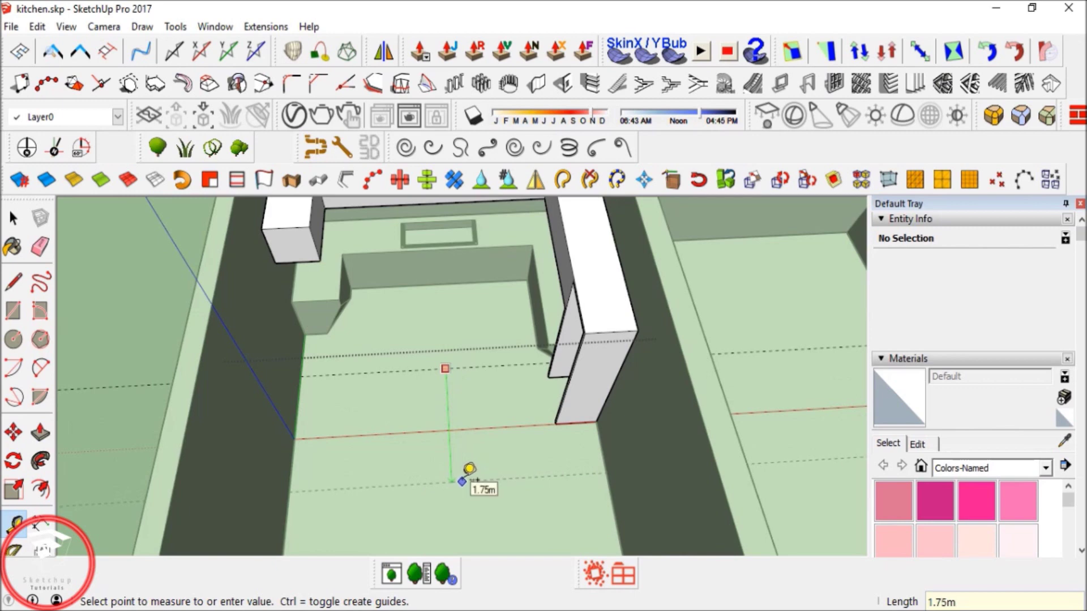
text(1.8)
key(Return)
key(space)
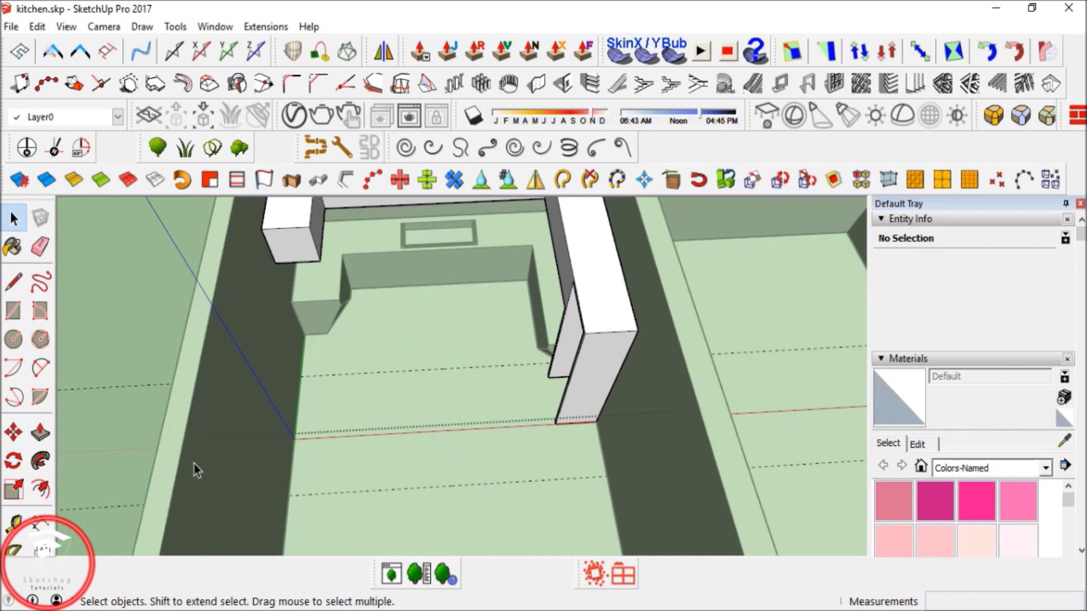
Draw a rectangle about 1.8 by 0.89 m on the floor between the two guides and erase the guides.
key(l)
key(r)
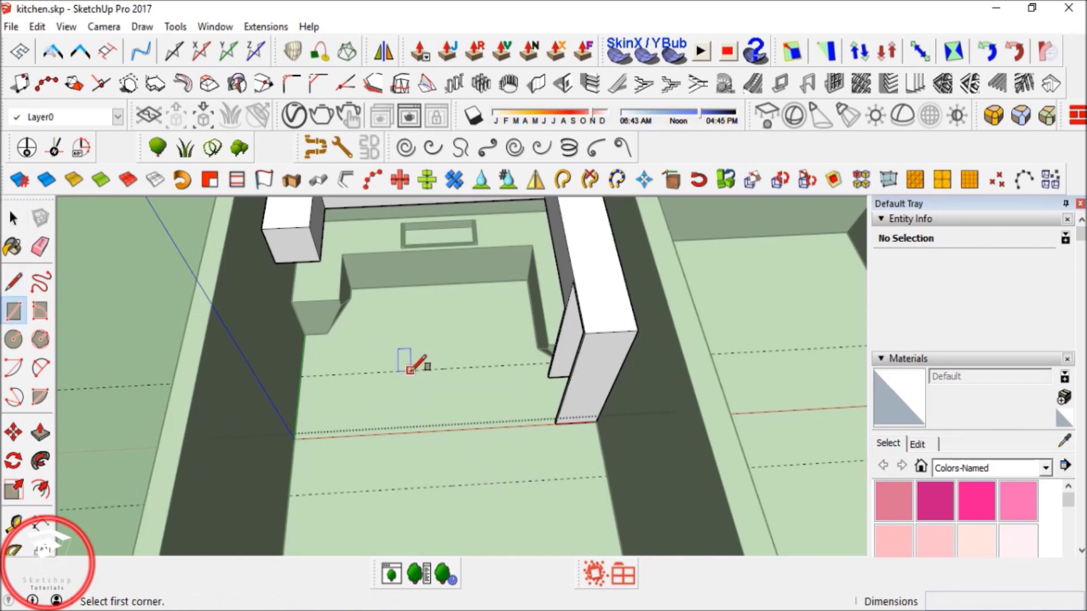
click(411, 371)
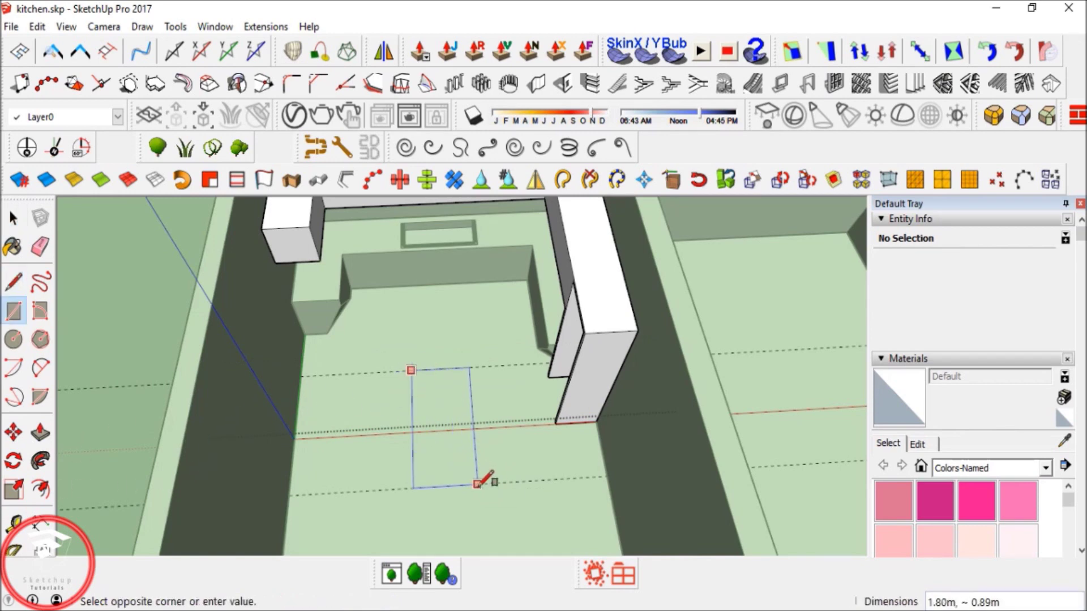
click(478, 485)
key(e)
mouse_move(519, 502)
mouse_down()
mouse_move(356, 468)
mouse_move(356, 372)
mouse_up()
key(space)
Cut the floor rectangle out of the wall cabinet group and paste it in place outside the group.
double_click(434, 406)
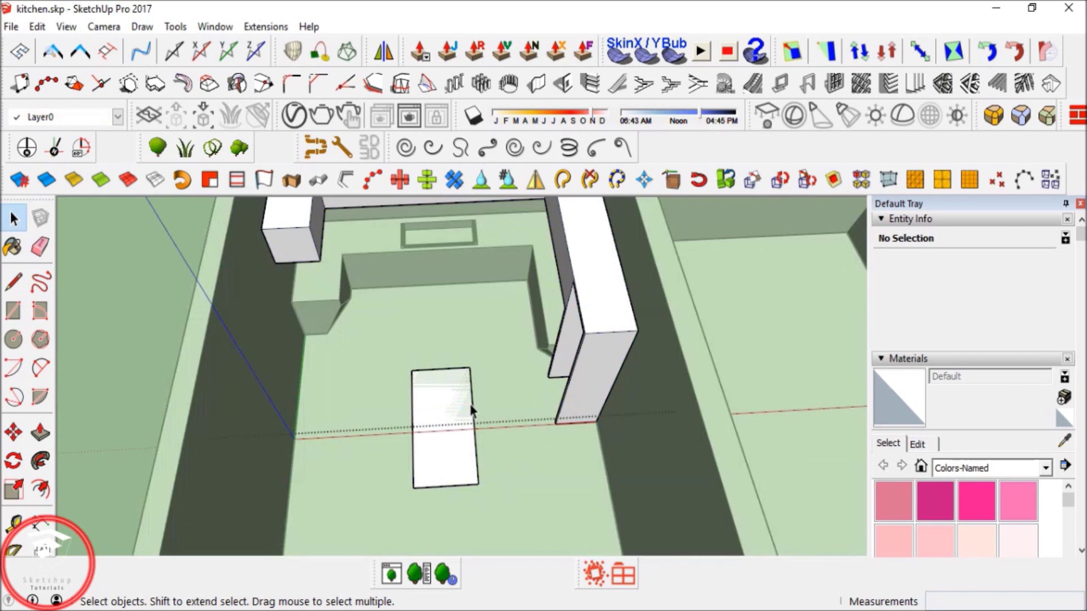
double_click(471, 408)
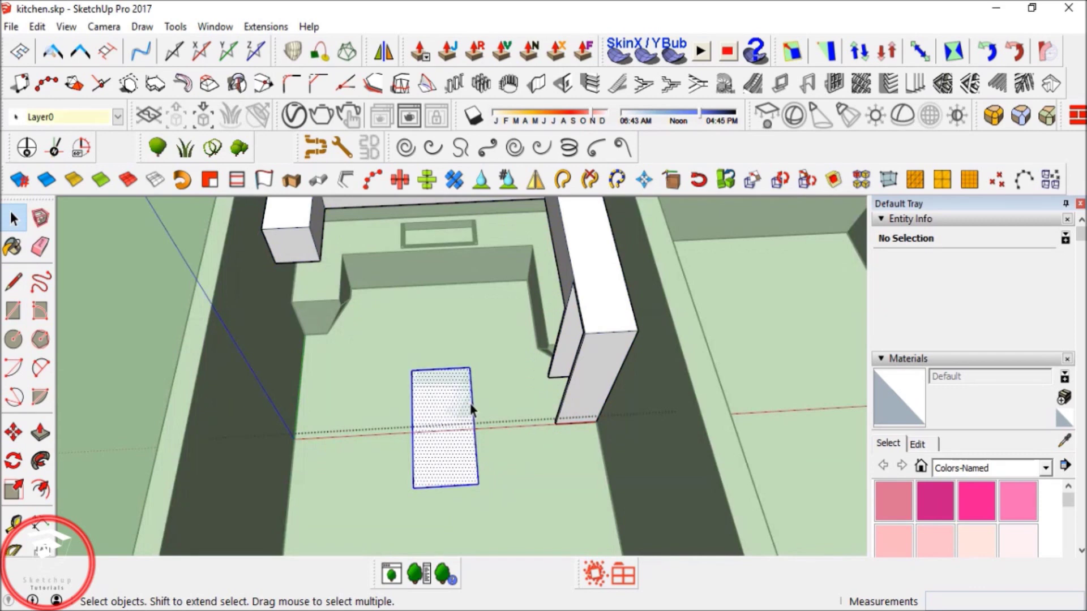
key(Delete)
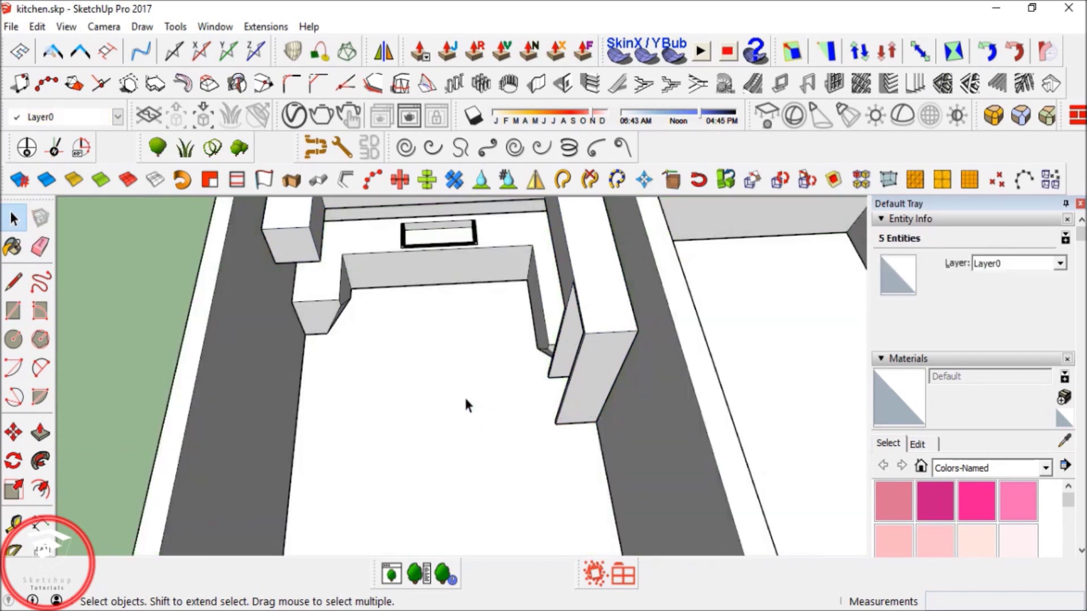
click(37, 26)
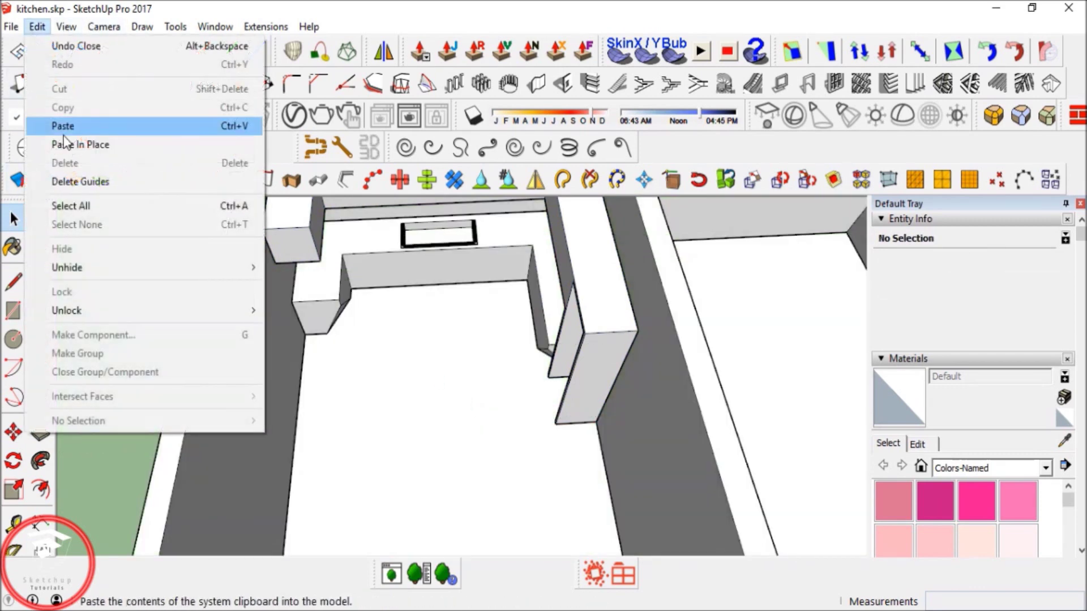
click(94, 152)
Push/Pull the floor rectangle up to the counter's top height to form an island block.
middle_drag(472, 366, 485, 387)
key(p)
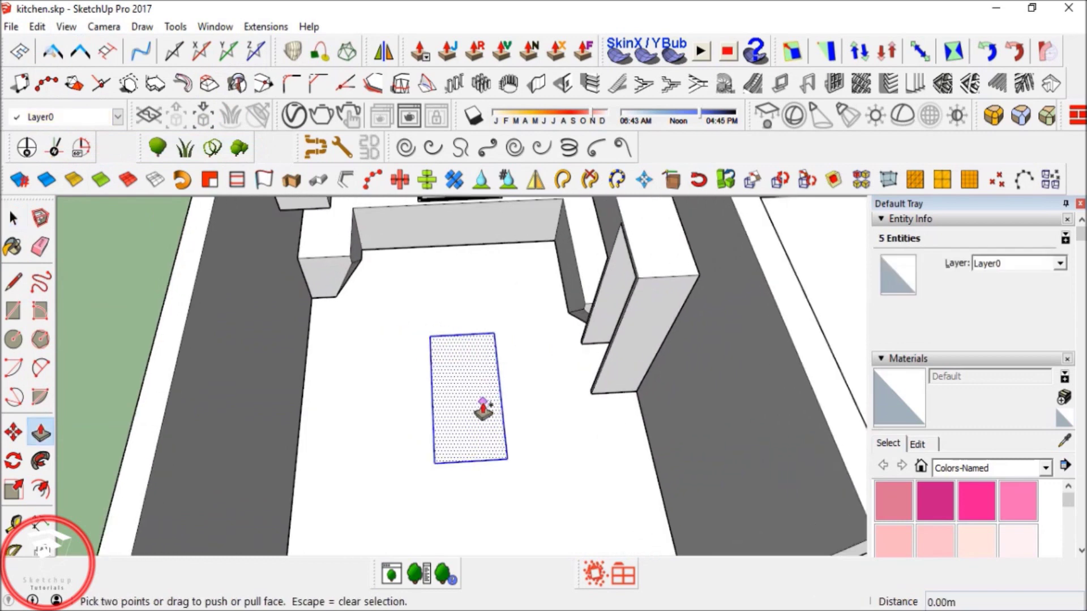
click(483, 408)
click(349, 256)
key(space)
Select the whole island block and make it a group.
scroll(492, 335, down, 3)
click(490, 349)
triple_click(482, 361)
right_click(483, 361)
click(538, 212)
In the counter group, draw a line about 0.27 m out from the rear base edge's midpoint and a vertical line up to countertop height.
middle_drag(454, 308, 440, 287)
scroll(369, 294, up, 4)
scroll(428, 324, up, 3)
double_click(416, 334)
scroll(439, 287, up, 1)
key(l)
scroll(475, 228, down, 3)
middle_drag(481, 226, 331, 284)
mouse_move(449, 325)
middle_down()
mouse_move(395, 325)
mouse_move(445, 343)
middle_up()
key(l)
click(474, 365)
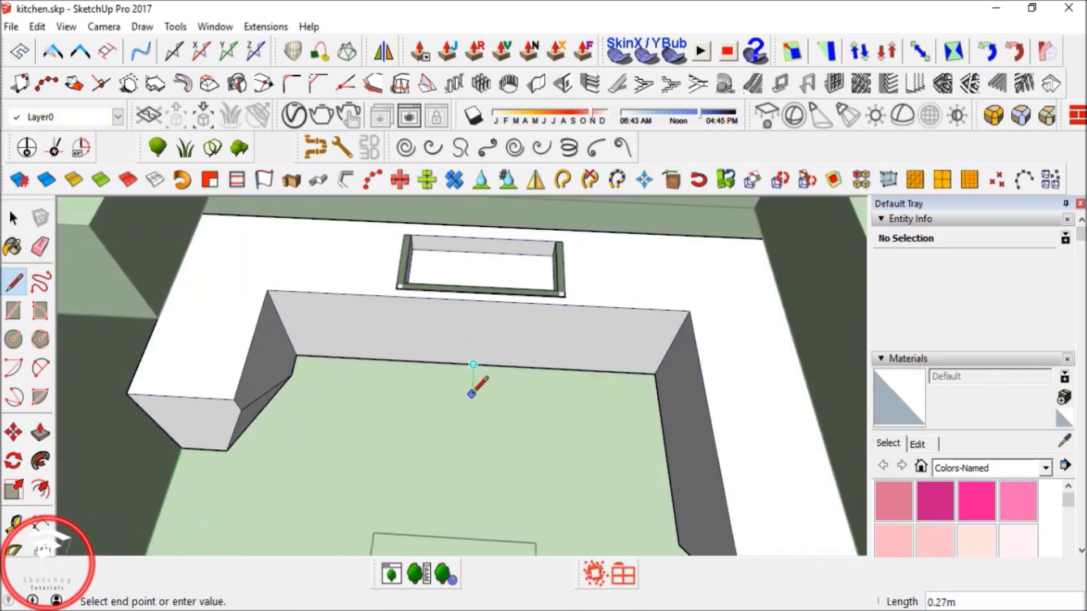
click(474, 395)
middle_drag(481, 337, 470, 444)
click(470, 444)
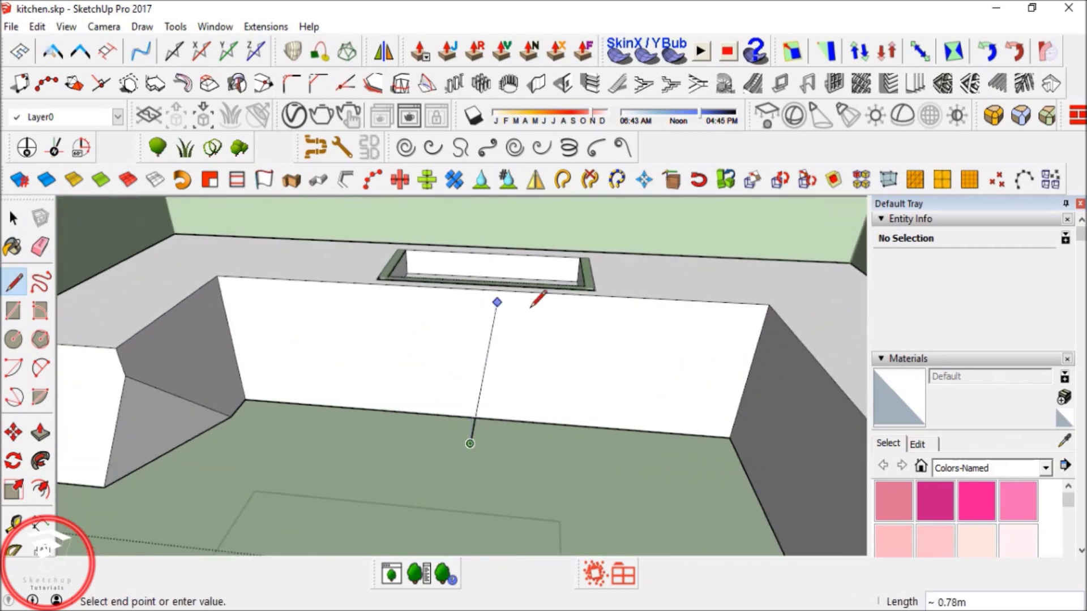
click(472, 309)
Connect the vertical line's upper end to the four corners of the rear counter's front face with straight lines.
click(245, 400)
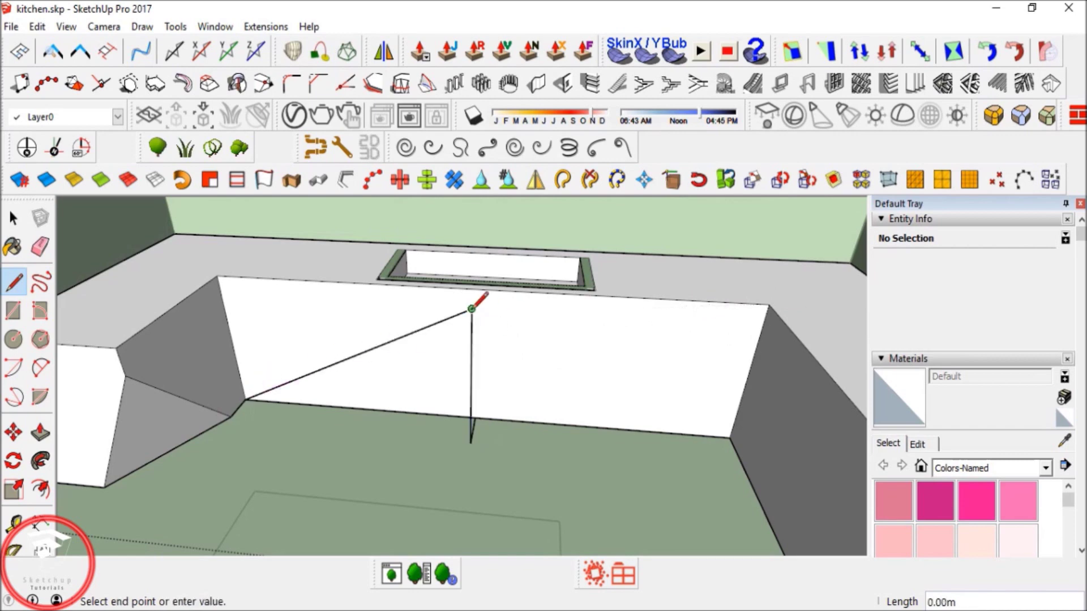
click(730, 437)
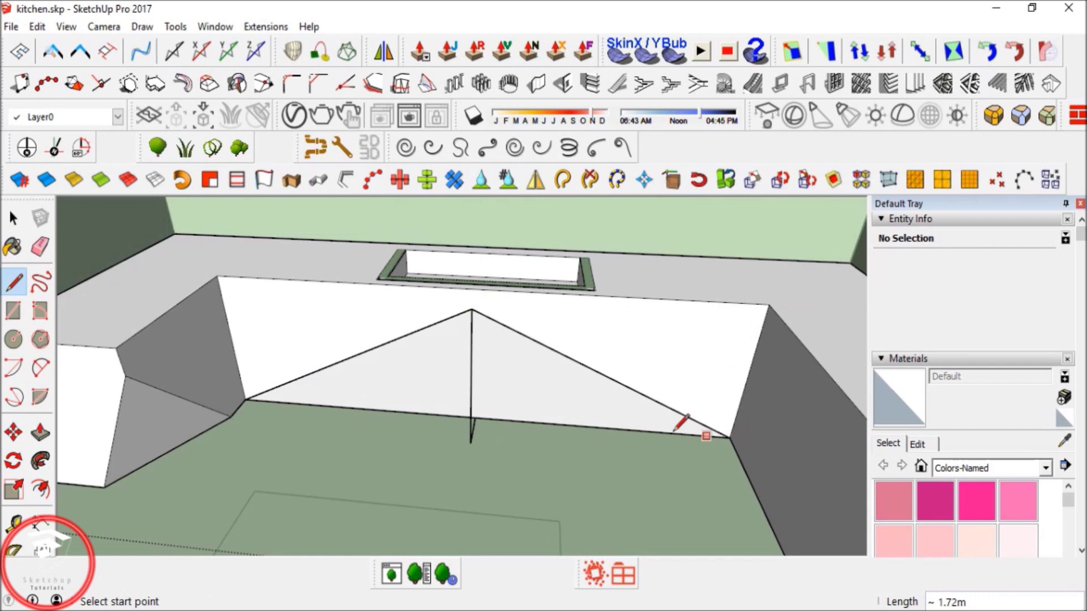
click(471, 309)
click(219, 278)
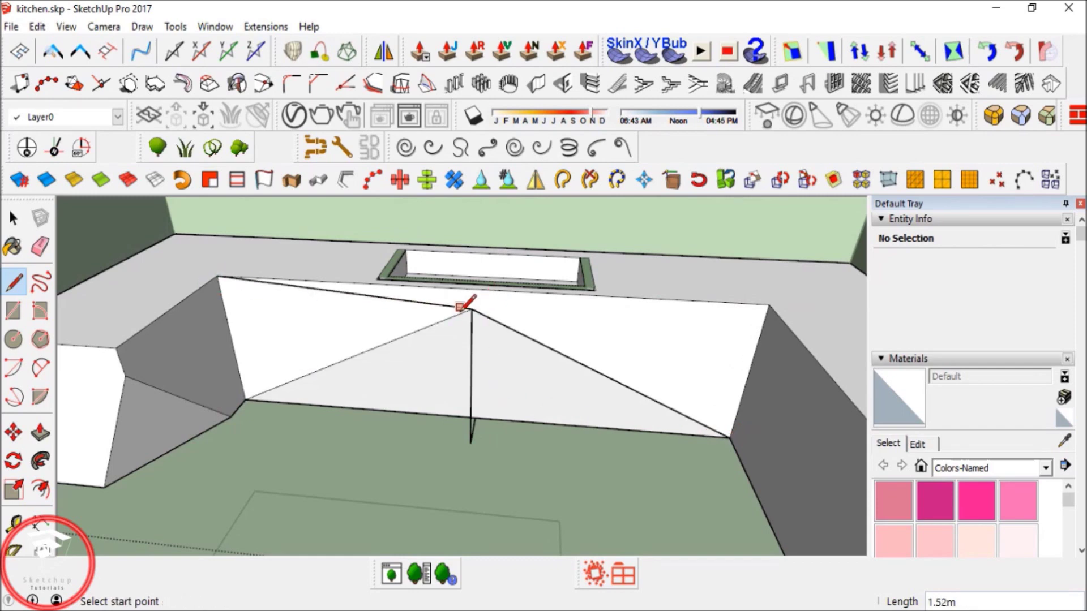
click(768, 306)
Erase the helper lines and the old straight top edge from the rear counter's faceted front.
key(e)
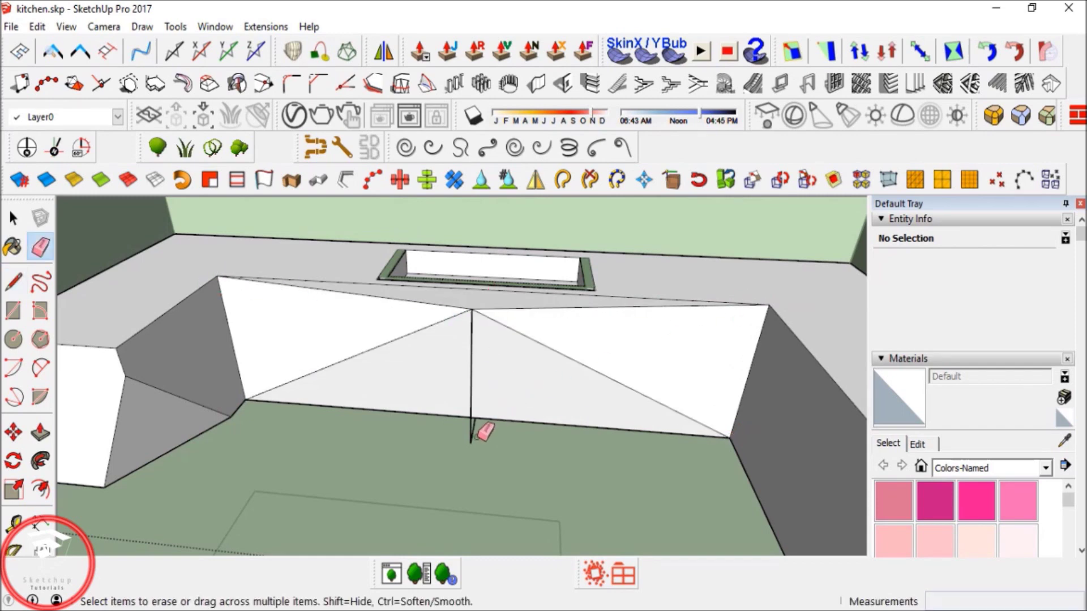
click(473, 436)
mouse_move(484, 339)
middle_down()
mouse_move(333, 422)
mouse_move(298, 393)
mouse_move(447, 348)
middle_up()
middle_drag(468, 295, 458, 376)
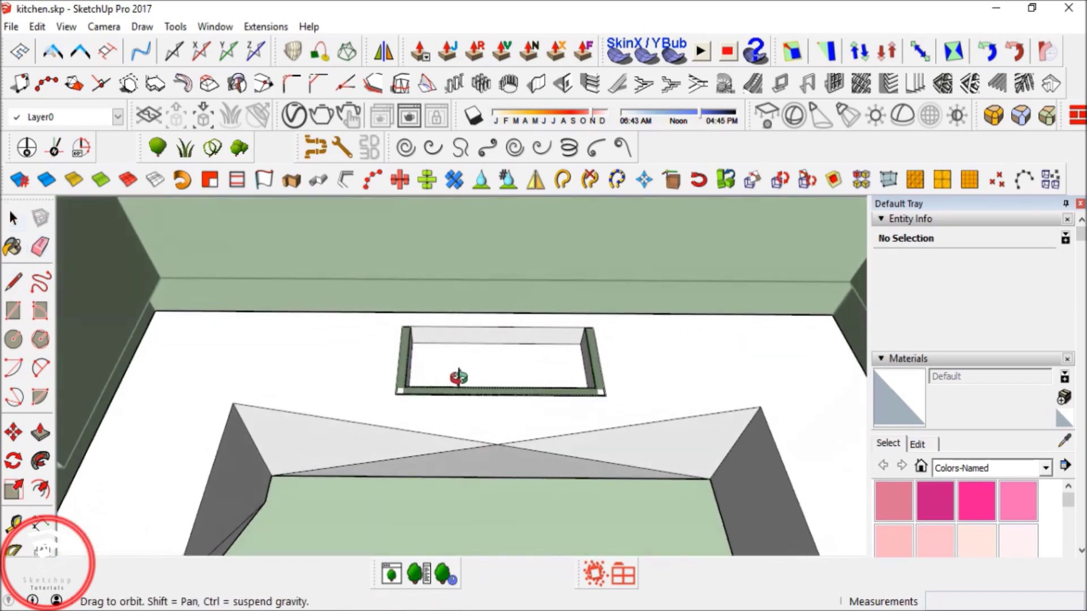
Move the sink recess geometry 0.16 m along the green axis toward the counter's pointed front.
scroll(409, 354, up, 2)
drag(503, 351, 687, 427)
middle_drag(687, 427, 669, 383)
key(m)
click(667, 343)
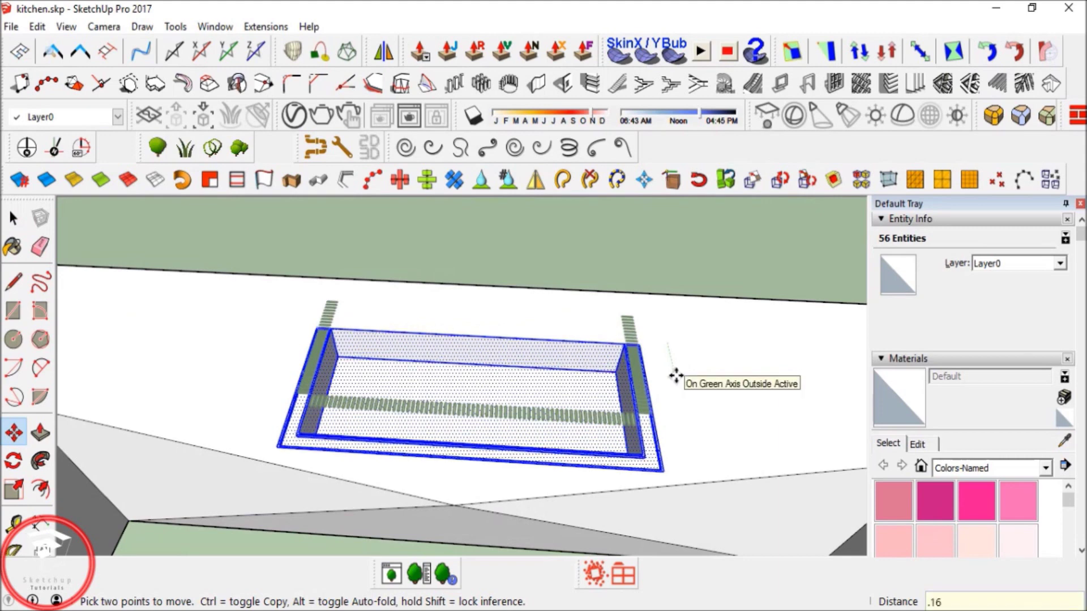
click(675, 375)
key(space)
Select all gutter components around the sink on three sides and move them 0.16 m to match the recess.
drag(259, 288, 370, 416)
ctrl+drag(286, 359, 650, 455)
ctrl+drag(589, 283, 675, 429)
key(m)
click(677, 369)
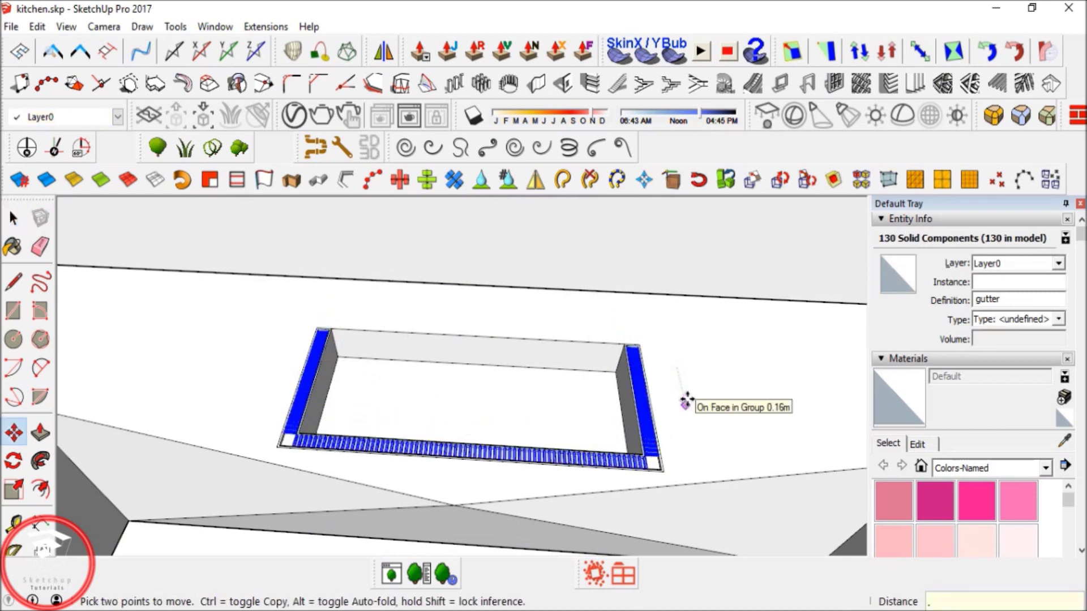
text(.16)
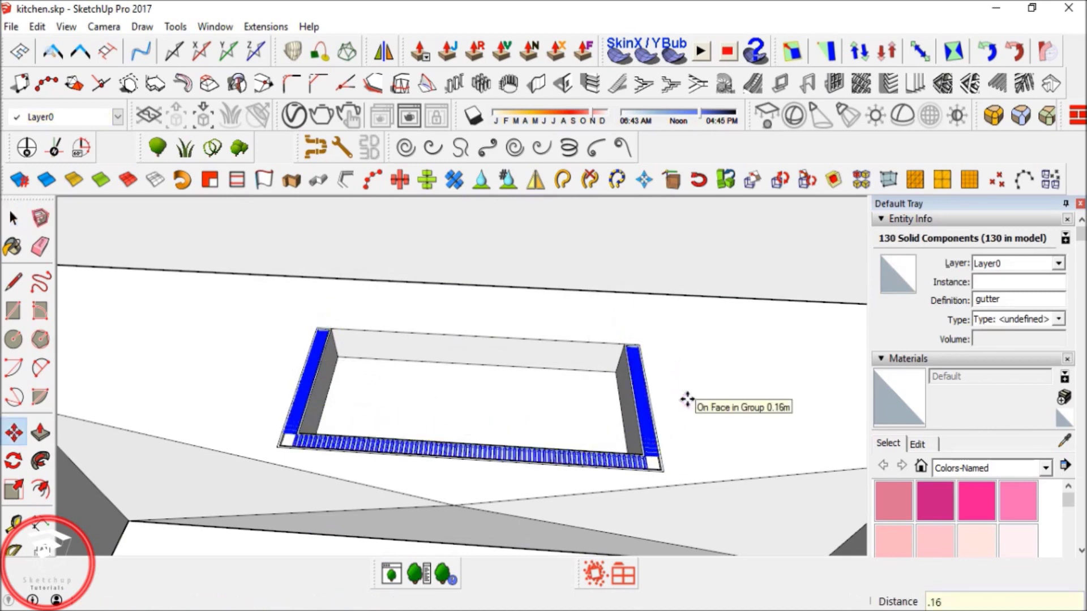
key(Return)
key(space)
In the wall cabinet group, draw diagonals from the free end's front vertical edge to the bottom edges of its end and inner faces.
scroll(542, 402, down, 5)
middle_drag(346, 501, 330, 450)
click(511, 277)
middle_drag(501, 396, 508, 352)
scroll(487, 343, up, 4)
scroll(417, 410, up, 5)
click(494, 403)
double_click(494, 399)
scroll(473, 422, up, 5)
key(l)
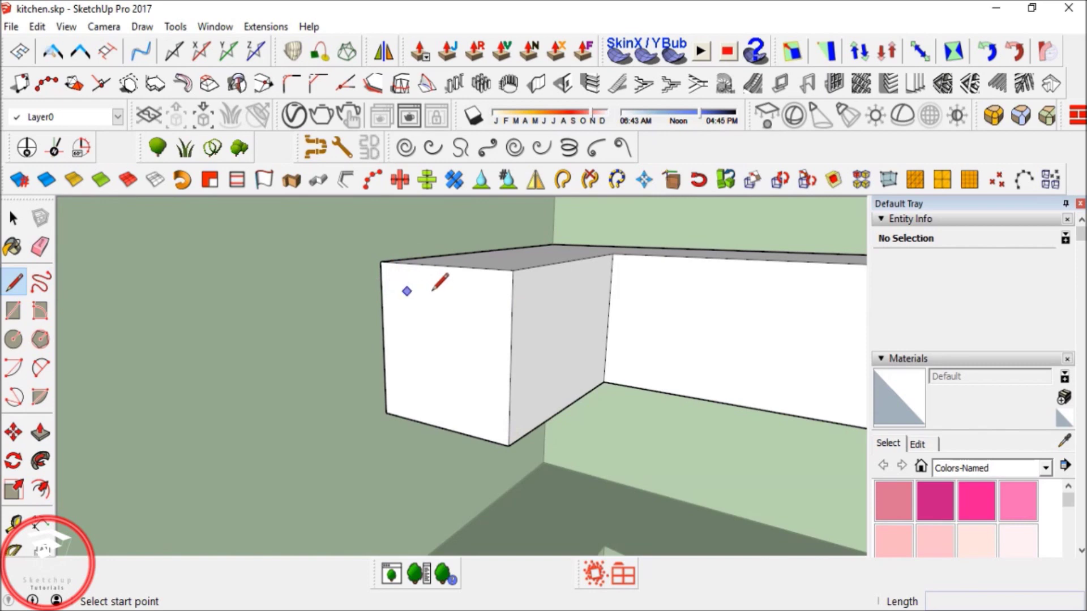
click(512, 301)
click(422, 422)
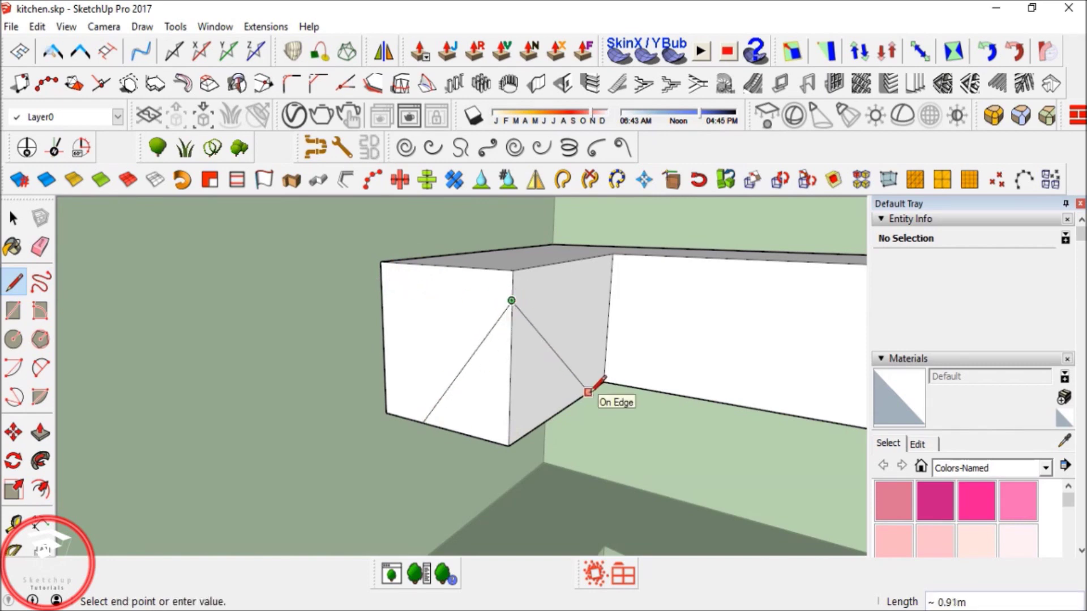
click(588, 392)
Erase the cut-off lower corner of the wall cabinet's end and close the chamfer with a line between the diagonals' lower ends.
key(e)
click(512, 439)
key(l)
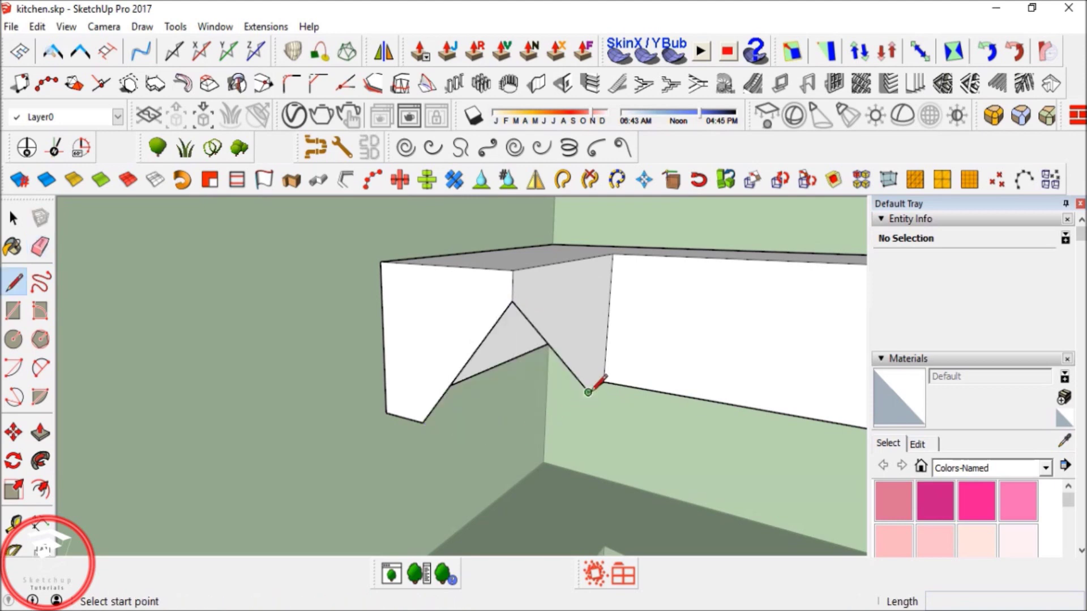
click(588, 392)
click(422, 422)
Try to draw a small post at the wall cabinets' inner corner with a 0.1 m base side and a 0.6 m vertical edge.
mouse_move(423, 418)
middle_down()
mouse_move(493, 466)
mouse_move(581, 383)
mouse_move(449, 376)
mouse_move(575, 369)
mouse_move(495, 376)
mouse_move(518, 370)
mouse_move(485, 388)
mouse_move(577, 381)
middle_up()
scroll(581, 384, down, 2)
key(space)
scroll(572, 383, up, 4)
key(l)
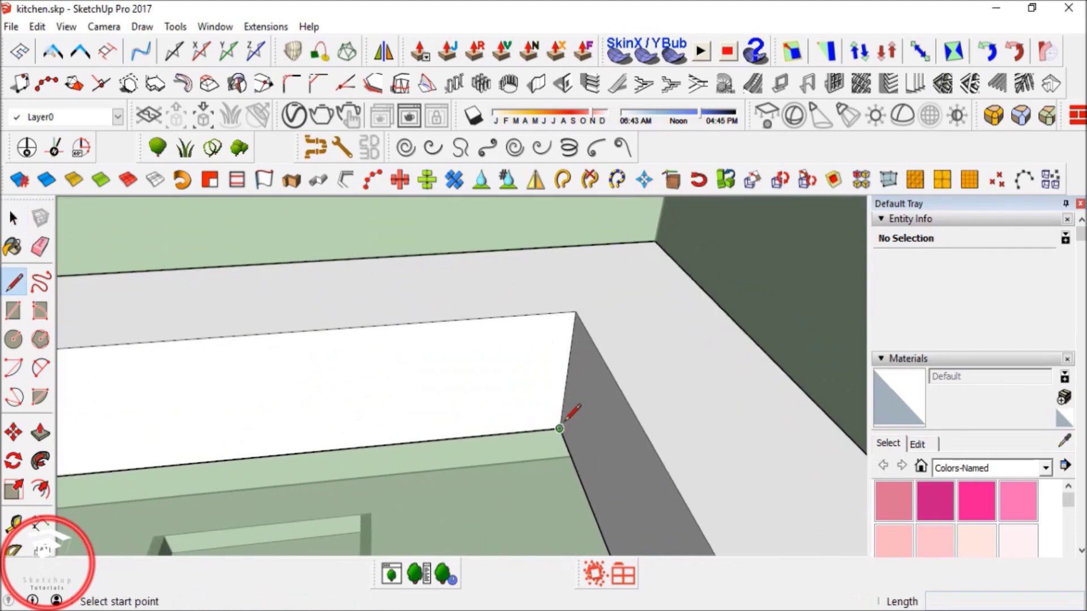
scroll(562, 419, up, 1)
click(559, 429)
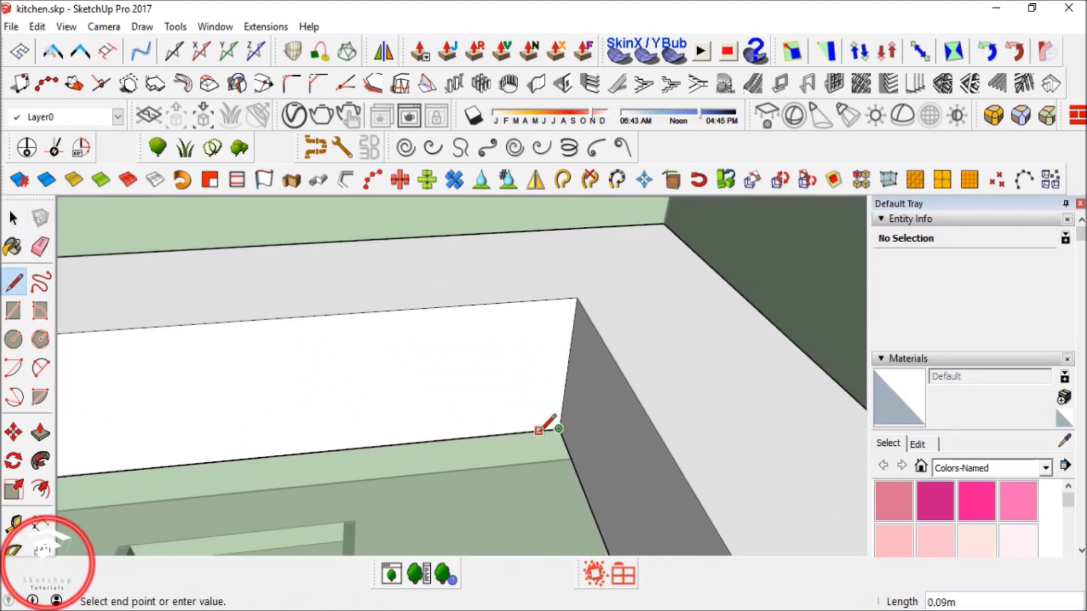
click(536, 432)
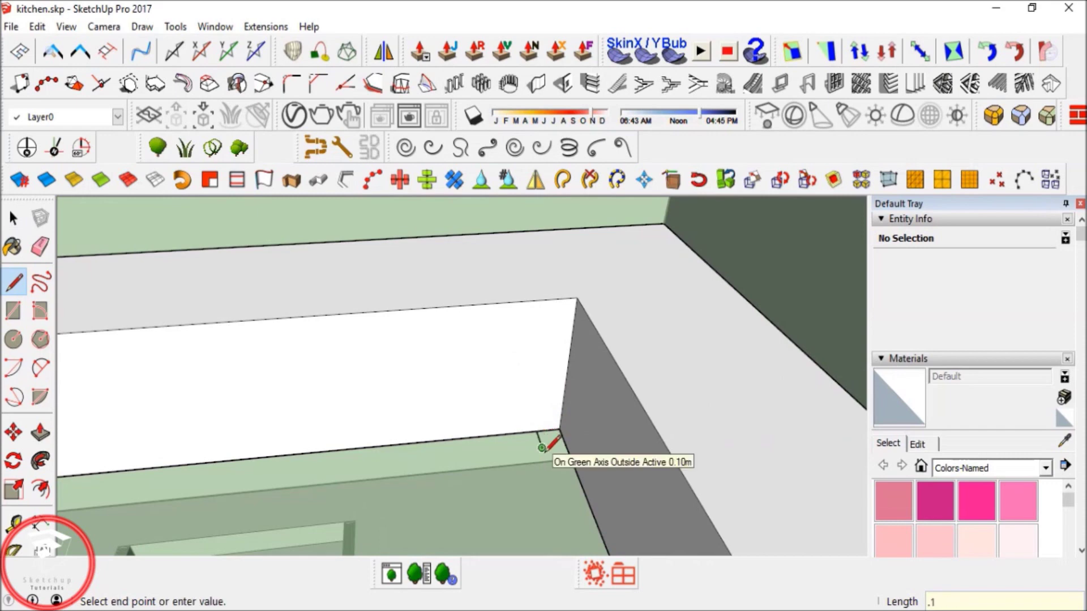
key(Return)
click(542, 448)
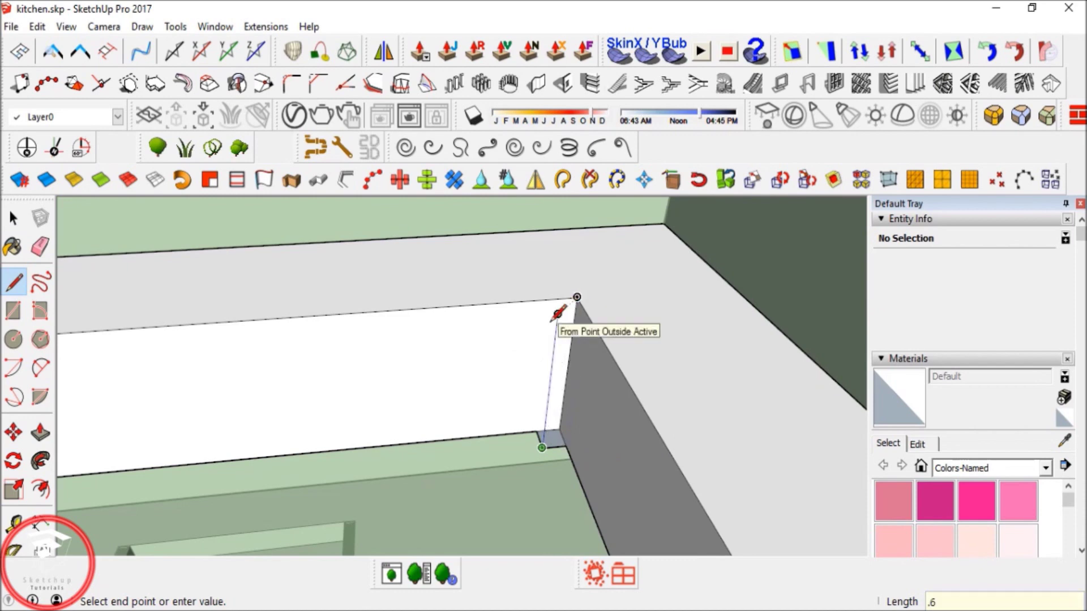
scroll(558, 317, down, 5)
middle_drag(558, 318, 569, 345)
scroll(569, 345, up, 3)
scroll(573, 344, down, 2)
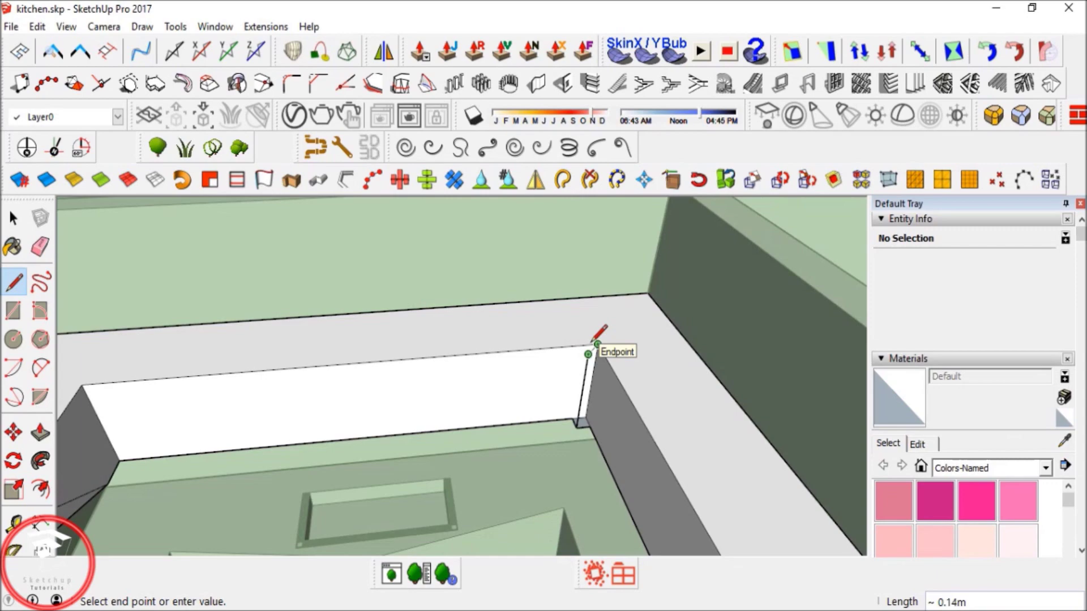
Erase the trial post lines at the wall cabinets' inner corner.
mouse_move(555, 380)
middle_down()
mouse_move(660, 272)
mouse_move(631, 323)
mouse_move(563, 311)
mouse_move(572, 393)
mouse_move(602, 346)
mouse_move(628, 333)
mouse_move(618, 364)
mouse_move(658, 320)
middle_up()
key(e)
scroll(571, 397, up, 5)
click(567, 404)
scroll(575, 386, down, 2)
key(space)
scroll(604, 324, down, 3)
scroll(606, 351, up, 5)
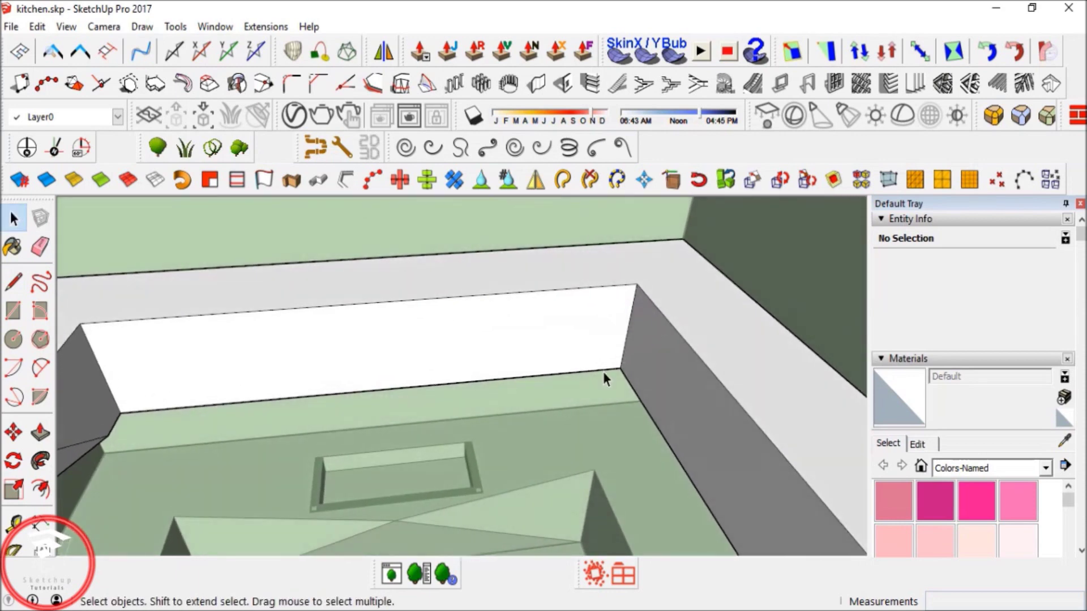
scroll(603, 371, down, 3)
middle_drag(591, 360, 516, 358)
scroll(514, 353, up, 4)
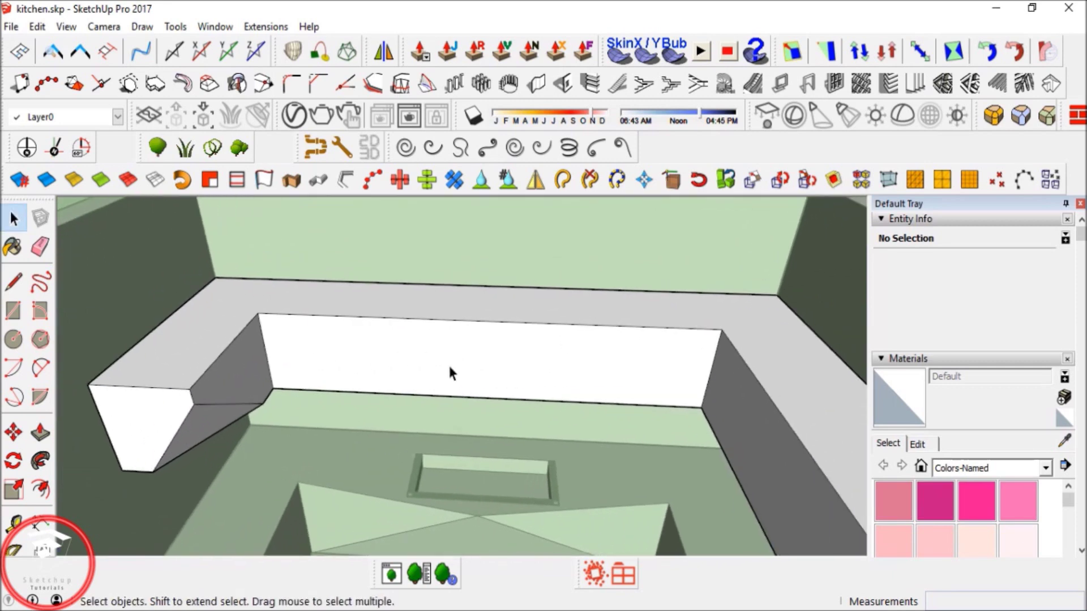
middle_drag(430, 367, 438, 361)
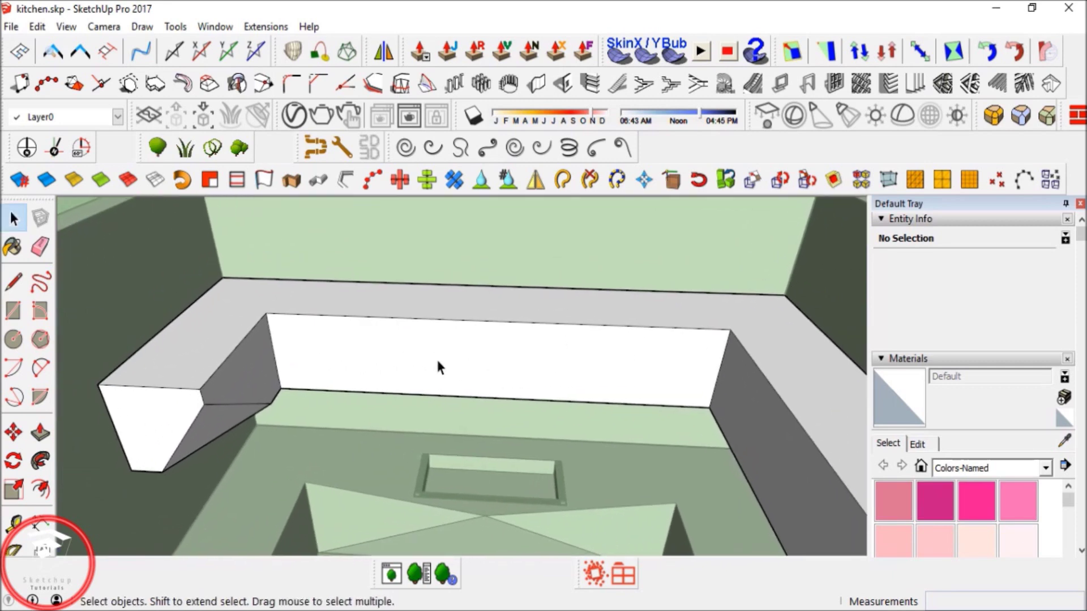
Outline a central gap on the rear wall cabinet's front with two mirrored lines, each a diagonal running into a vertical to the bottom edge.
key(l)
click(428, 319)
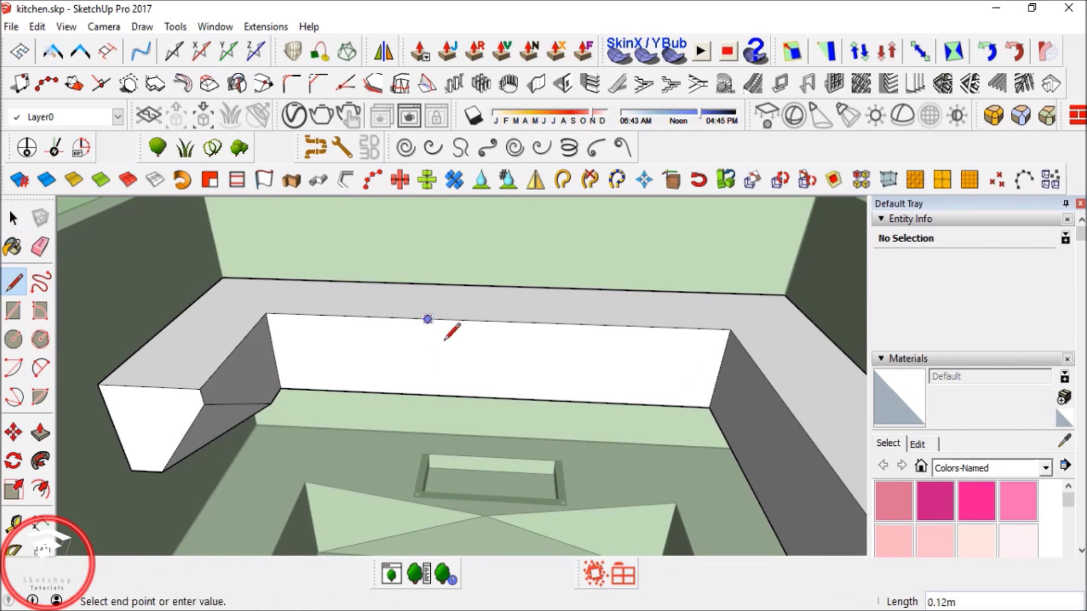
click(462, 395)
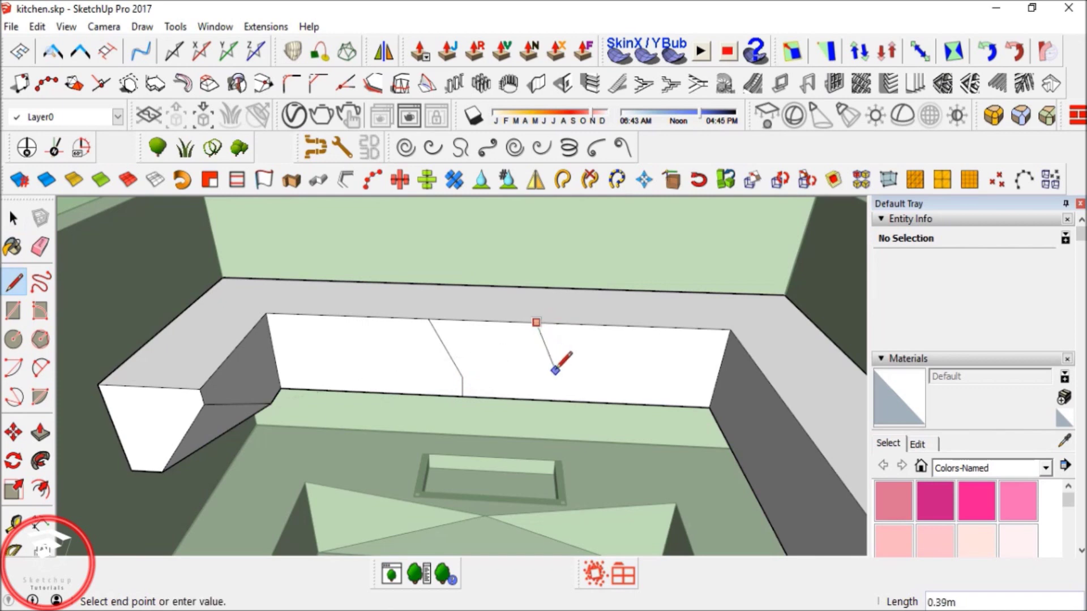
key(Escape)
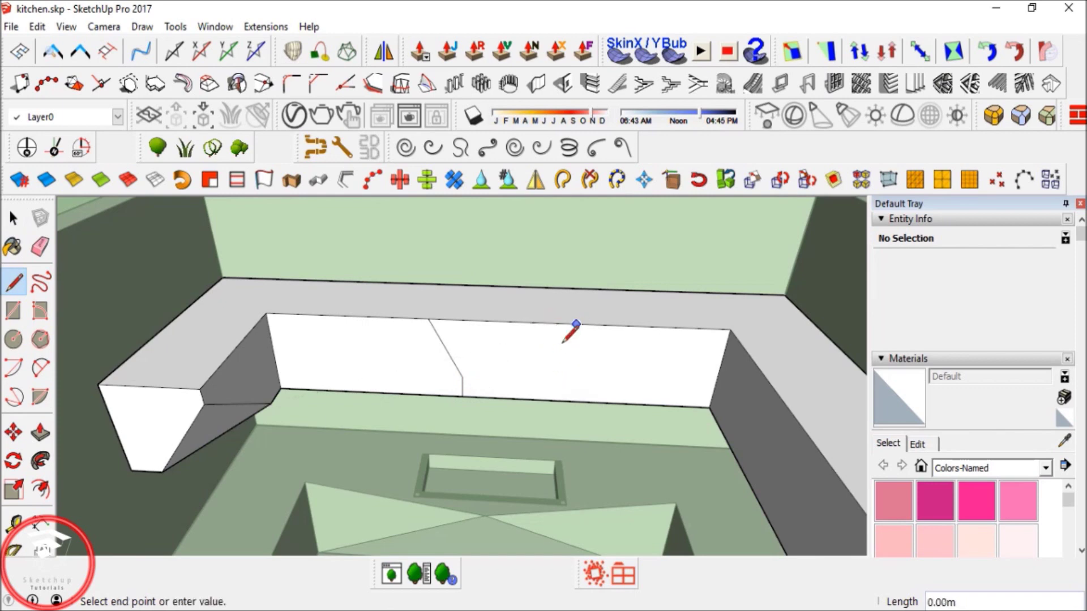
click(508, 397)
key(space)
shift+middle_drag(493, 379, 497, 403)
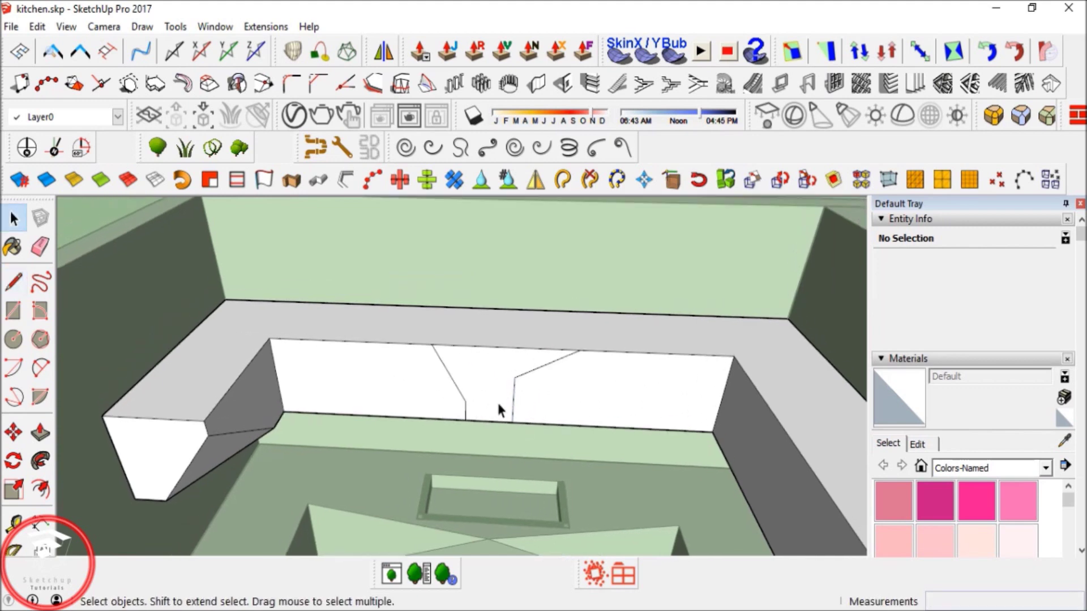
Push the outlined centre face through the rear wall cabinet to open the gap and erase the leftover edge.
key(p)
click(488, 382)
mouse_move(522, 315)
middle_down()
mouse_move(449, 311)
mouse_move(457, 277)
middle_up()
key(e)
drag(455, 356, 456, 359)
key(space)
scroll(474, 339, down, 4)
mouse_move(473, 339)
middle_down()
mouse_move(563, 261)
mouse_move(474, 254)
mouse_move(515, 332)
mouse_move(485, 347)
mouse_move(556, 359)
middle_up()
scroll(556, 358, up, 4)
key(l)
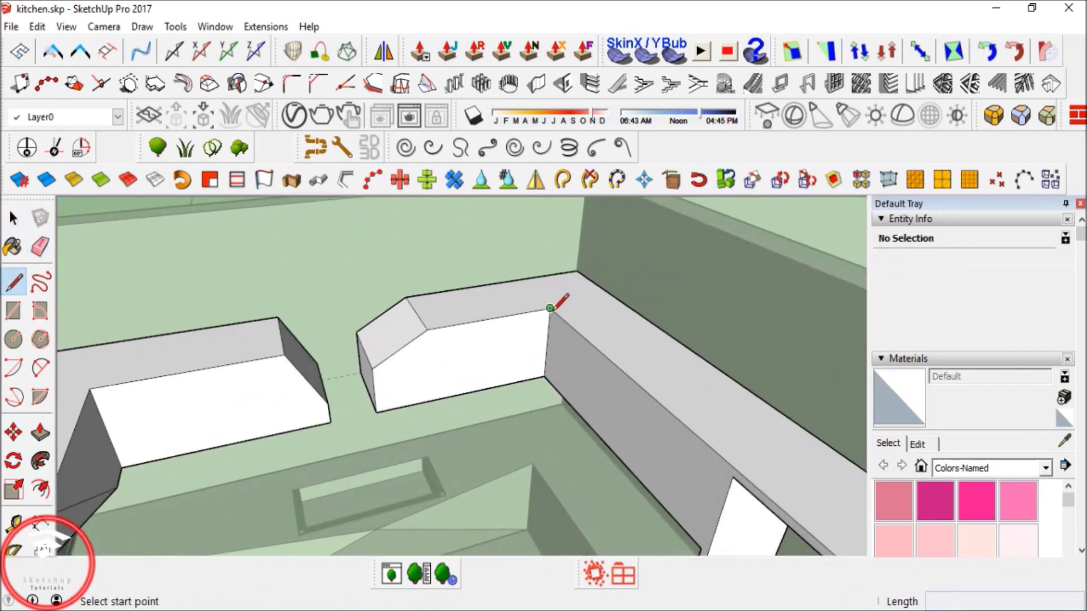
click(550, 308)
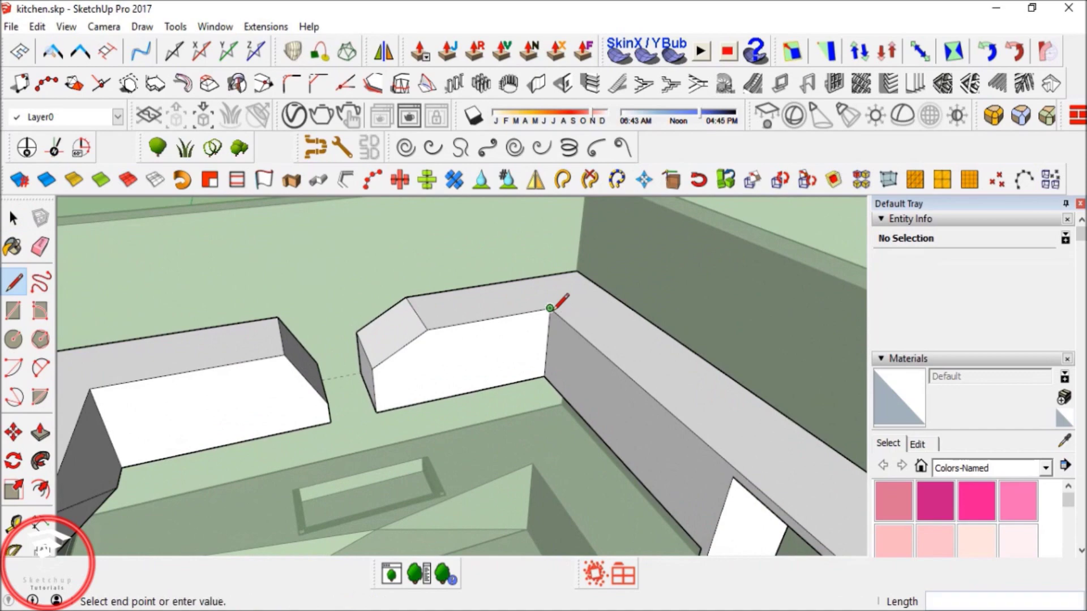
click(599, 435)
middle_drag(601, 433, 475, 323)
scroll(576, 362, down, 4)
key(space)
Split the front of the rear cabinet section beside the chamfered arm with a vertical line from top to bottom edge.
shift+middle_drag(392, 314, 436, 316)
scroll(441, 328, up, 4)
key(l)
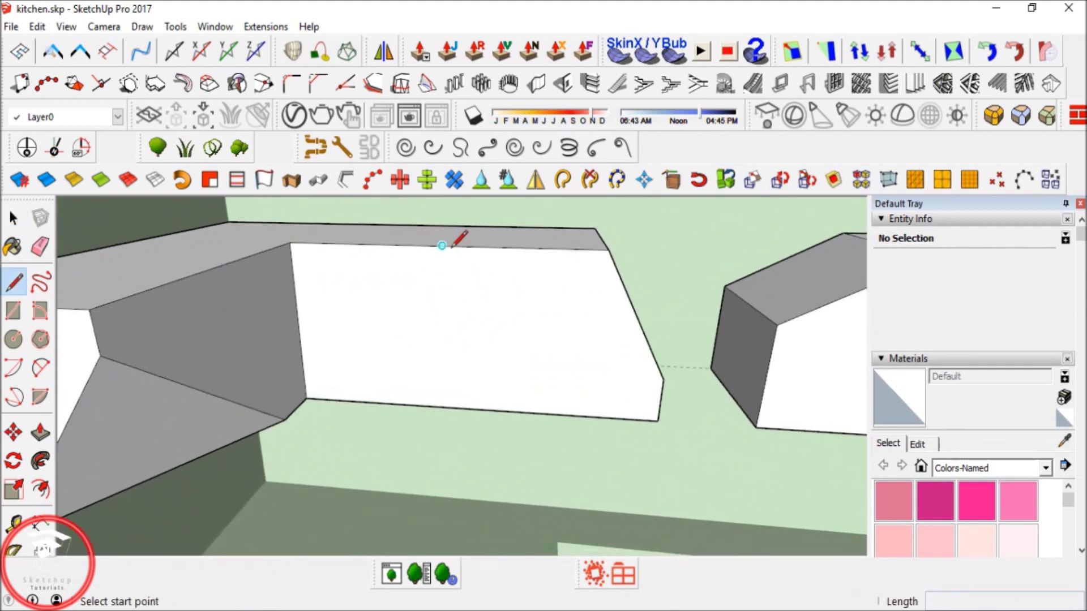
click(443, 245)
click(445, 407)
key(space)
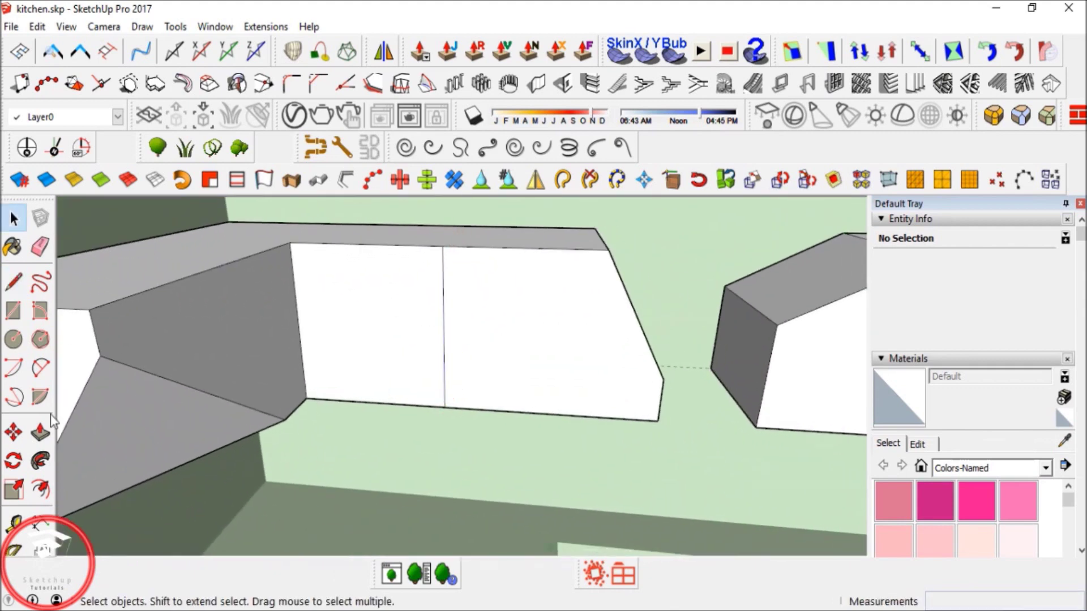
Offset both door fronts beside the chamfered arm inward by 0.02 m.
click(40, 488)
click(365, 287)
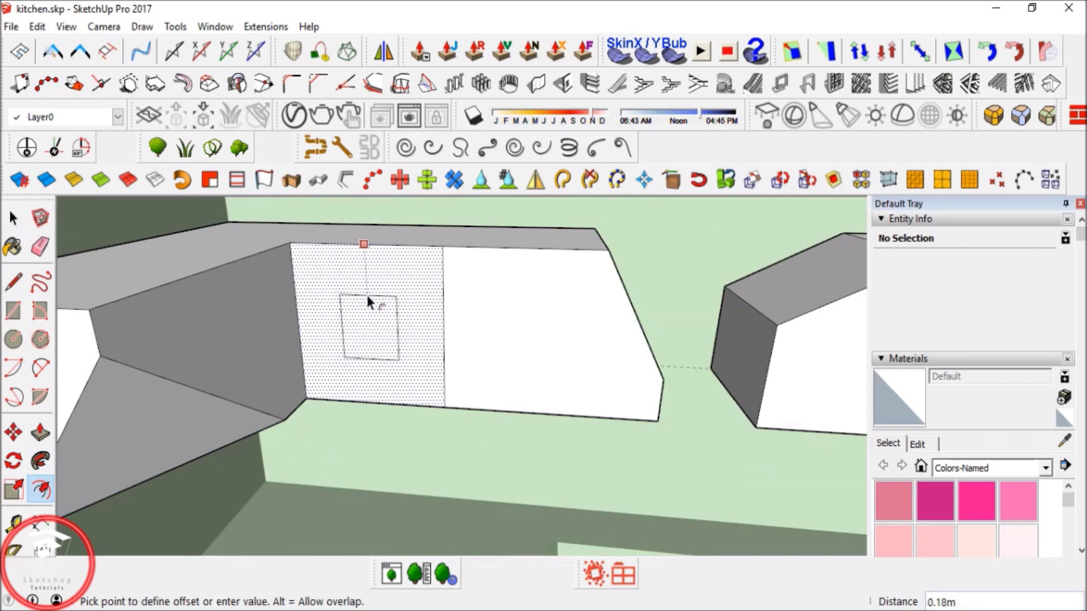
click(372, 249)
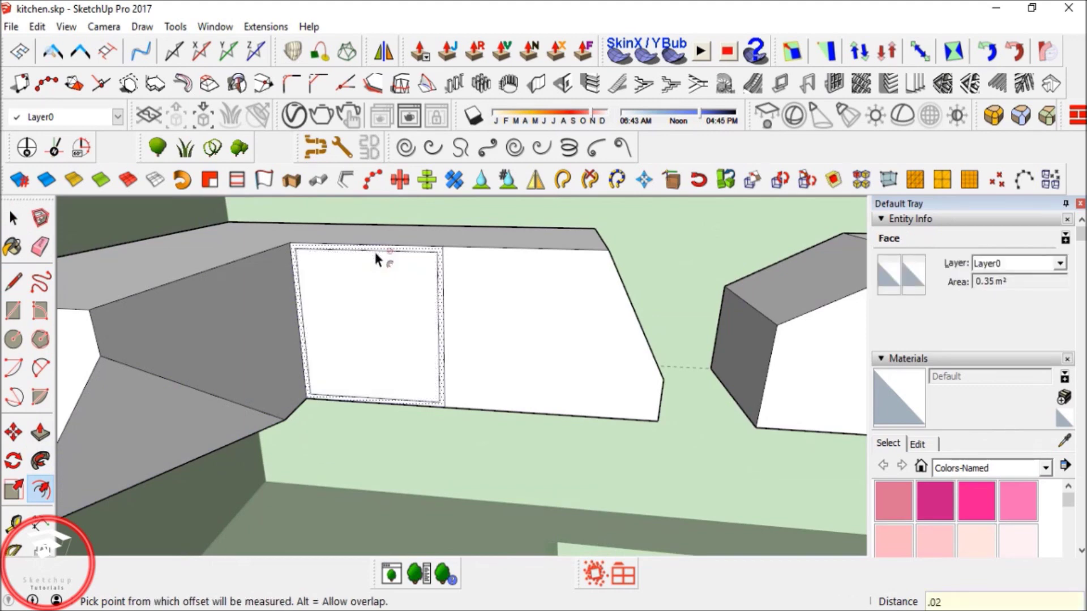
double_click(478, 263)
key(space)
Try to add a second inward offset inside both door fronts and undo it.
middle_drag(511, 277, 469, 353)
scroll(454, 314, up, 3)
click(39, 488)
double_click(400, 298)
double_click(541, 305)
mouse_move(541, 304)
middle_down()
mouse_move(510, 296)
mouse_move(500, 262)
middle_up()
key(e)
scroll(492, 267, up, 2)
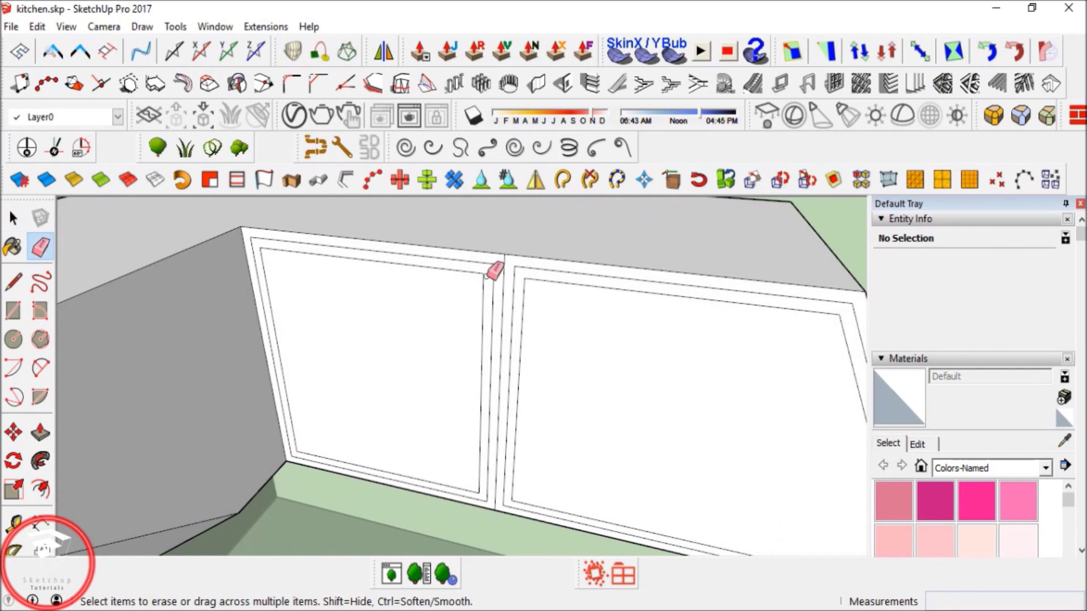
key(ctrl+z)
key(ctrl+z)
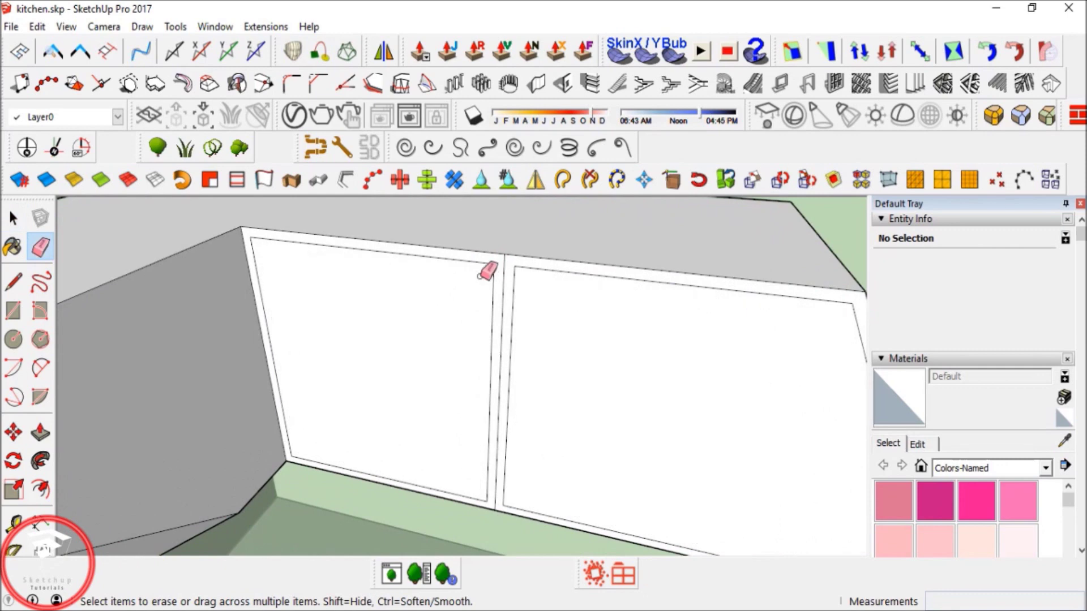
Cut the two inner door faces out of the wall cabinet group and paste them in place outside it.
key(p)
key(space)
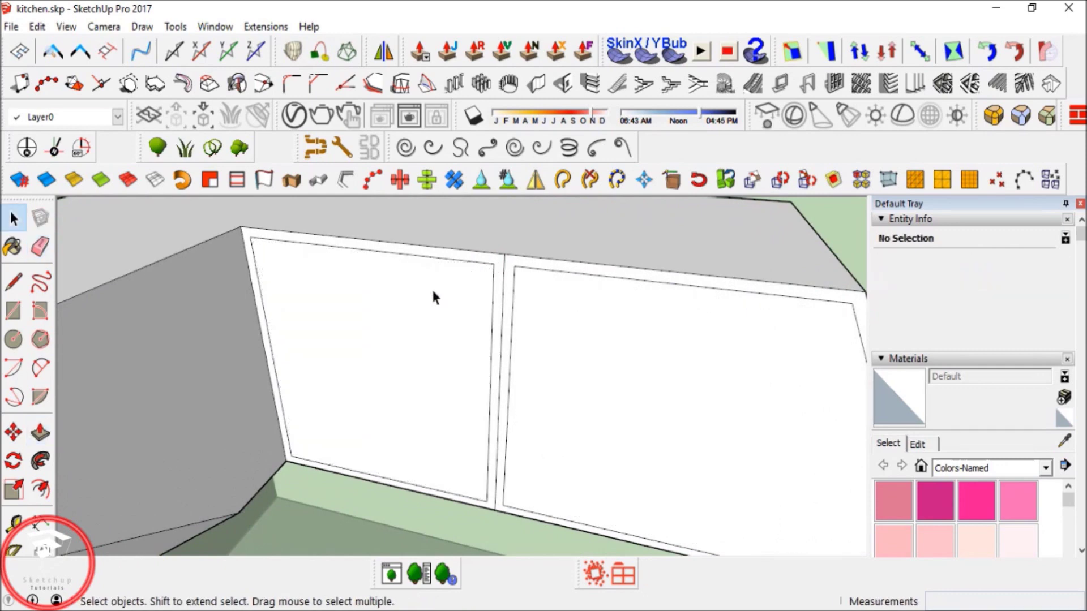
click(433, 292)
shift+click(611, 332)
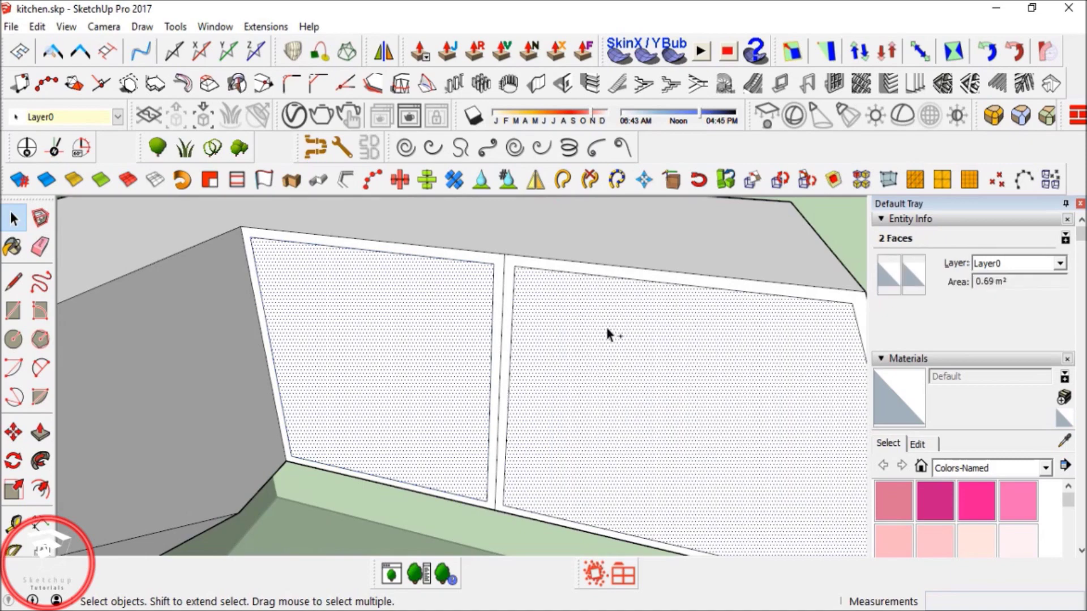
key(Delete)
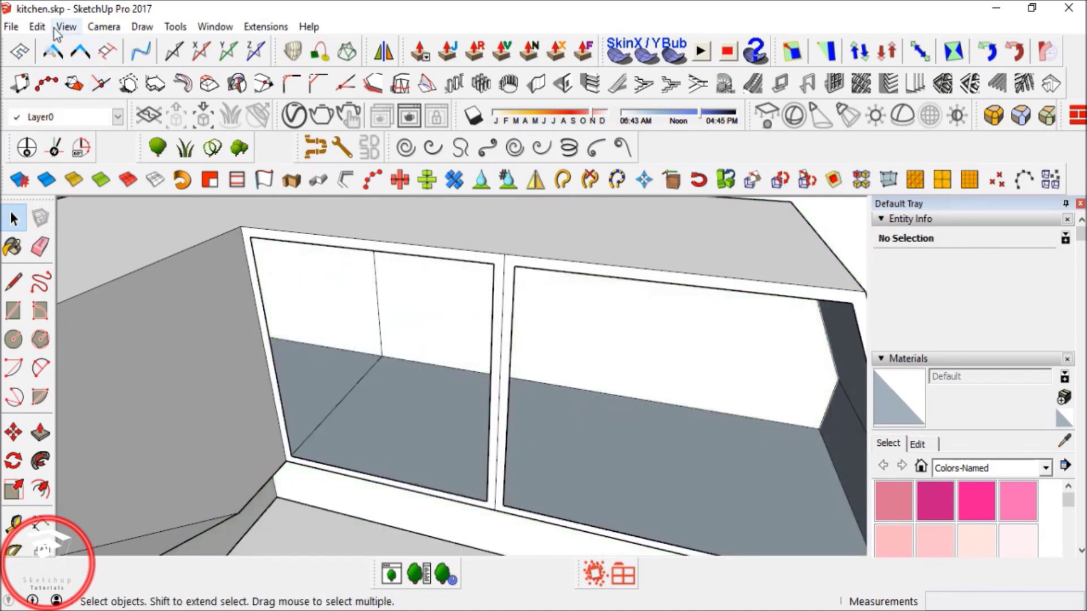
click(37, 27)
click(80, 145)
right_click(365, 299)
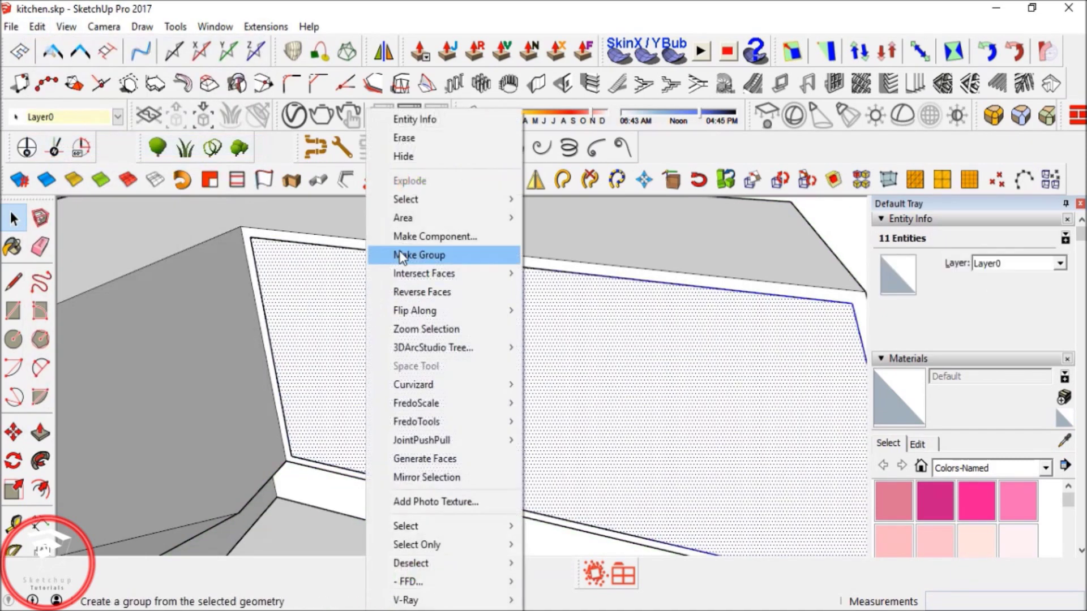
key(Escape)
Extrude the two pasted door faces outward into thin panels of equal thickness.
key(p)
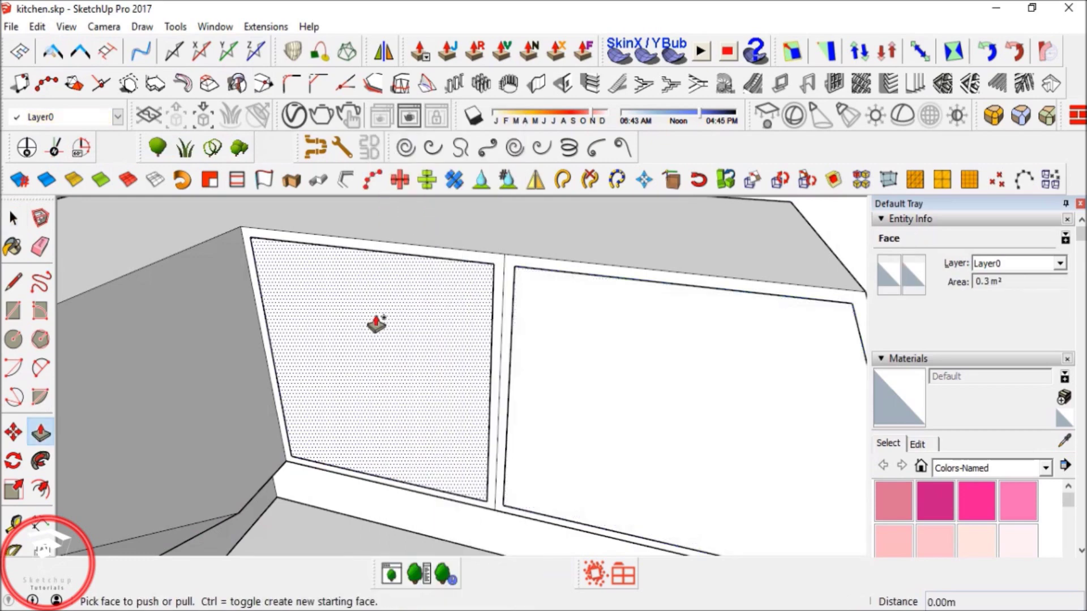
click(376, 323)
click(380, 324)
click(388, 326)
double_click(562, 321)
key(space)
Reopen the wall cabinet group and split the other rear section's front with a vertical line 0.60 m long.
scroll(419, 279, down, 2)
middle_drag(419, 279, 463, 311)
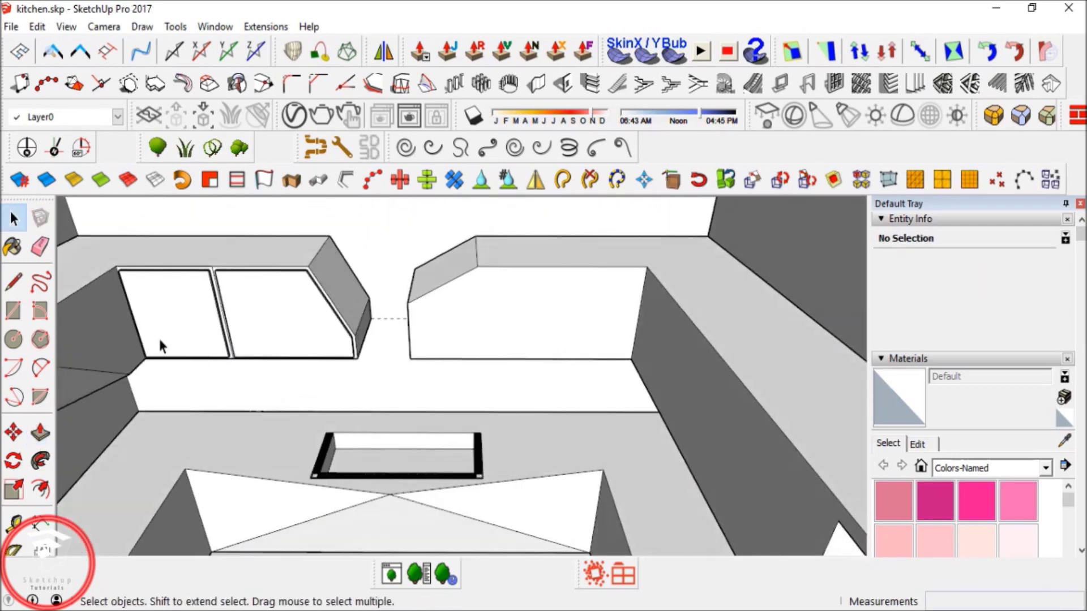
click(40, 488)
key(space)
double_click(547, 292)
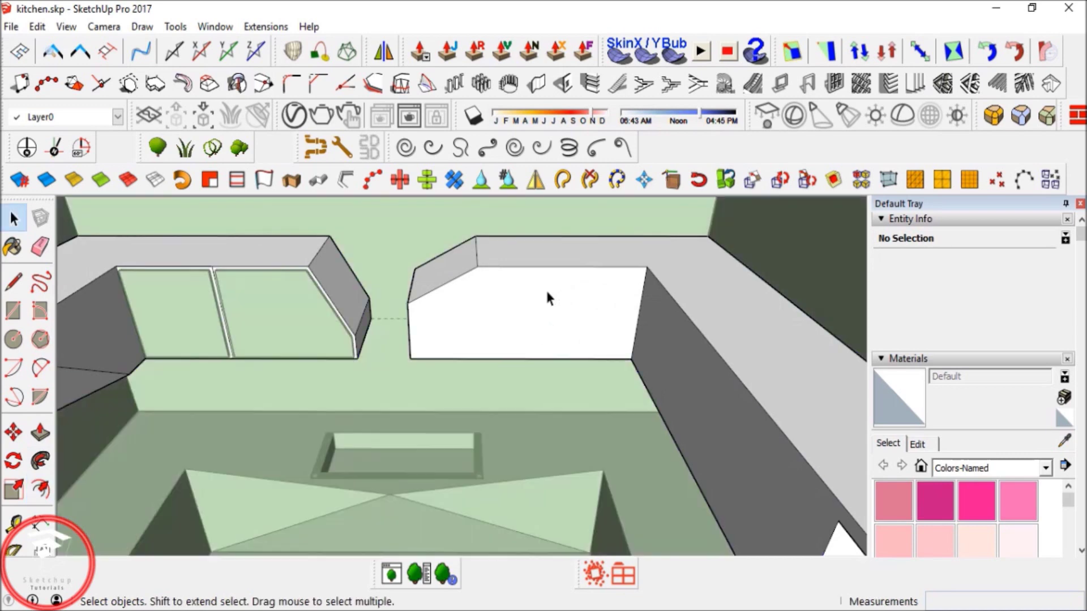
scroll(547, 293, up, 2)
click(40, 492)
key(l)
click(570, 254)
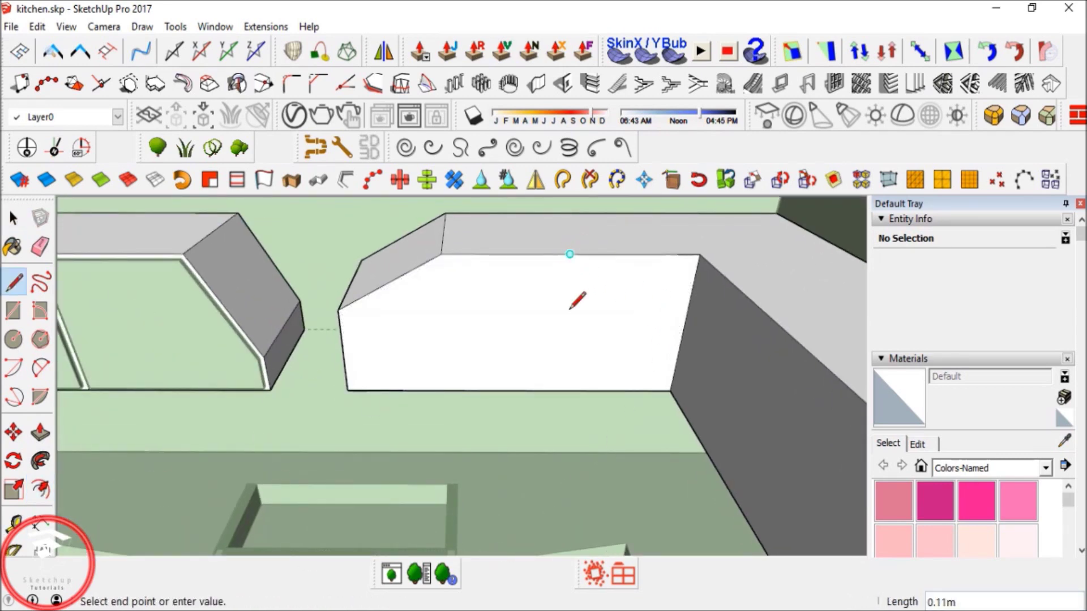
key(Escape)
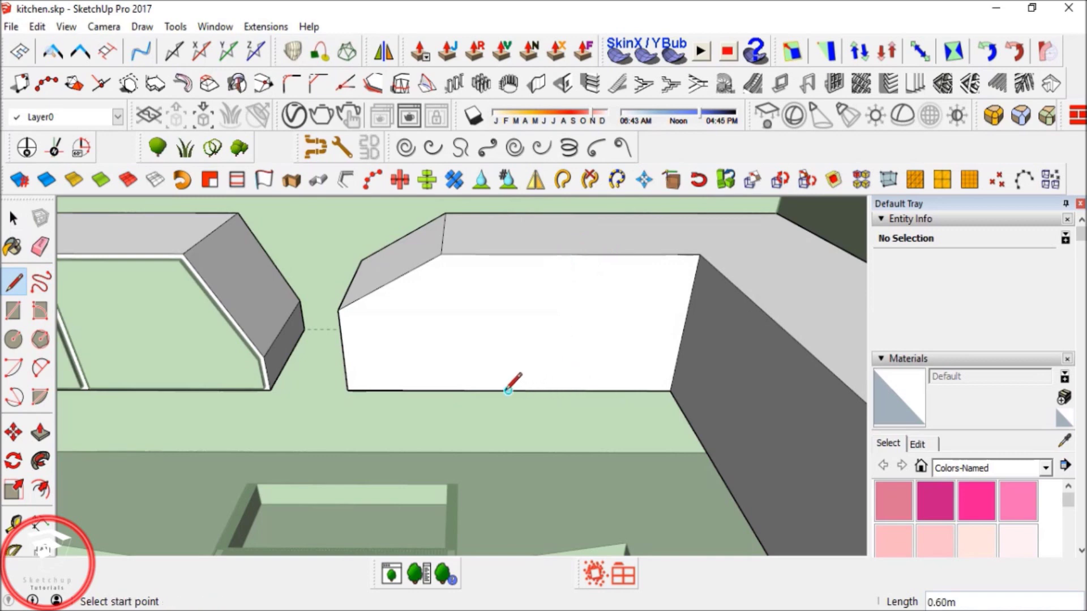
Offset both faces of the newly split rear front inward by the previous offset distance.
click(41, 490)
double_click(574, 301)
key(space)
Cut the two inner faces of the second rear section out of the group and paste them in place outside it.
middle_drag(516, 308, 524, 340)
click(487, 374)
shift+click(593, 348)
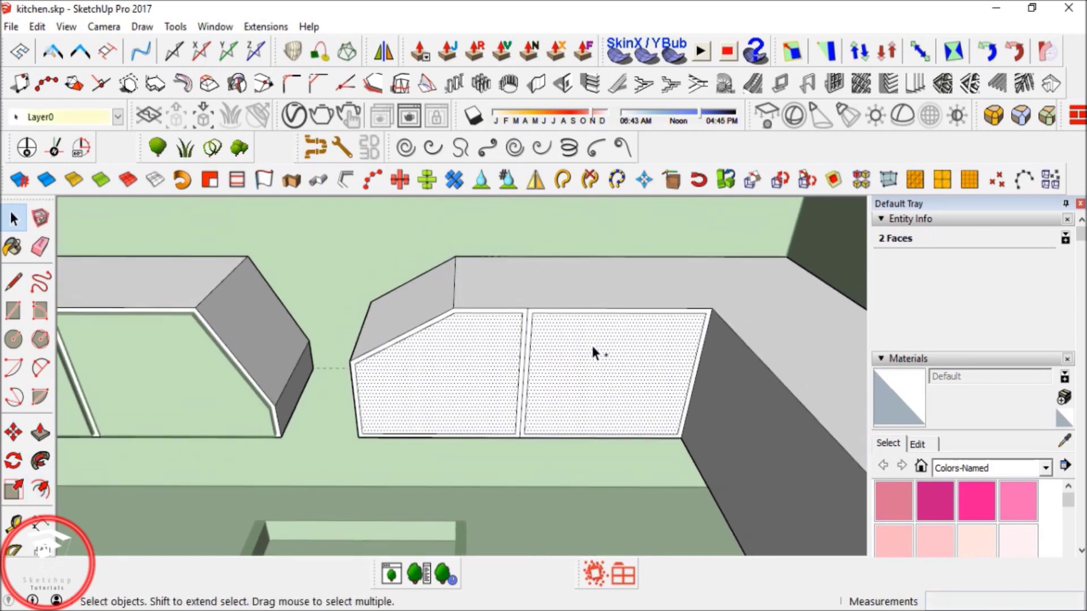
key(Delete)
click(144, 351)
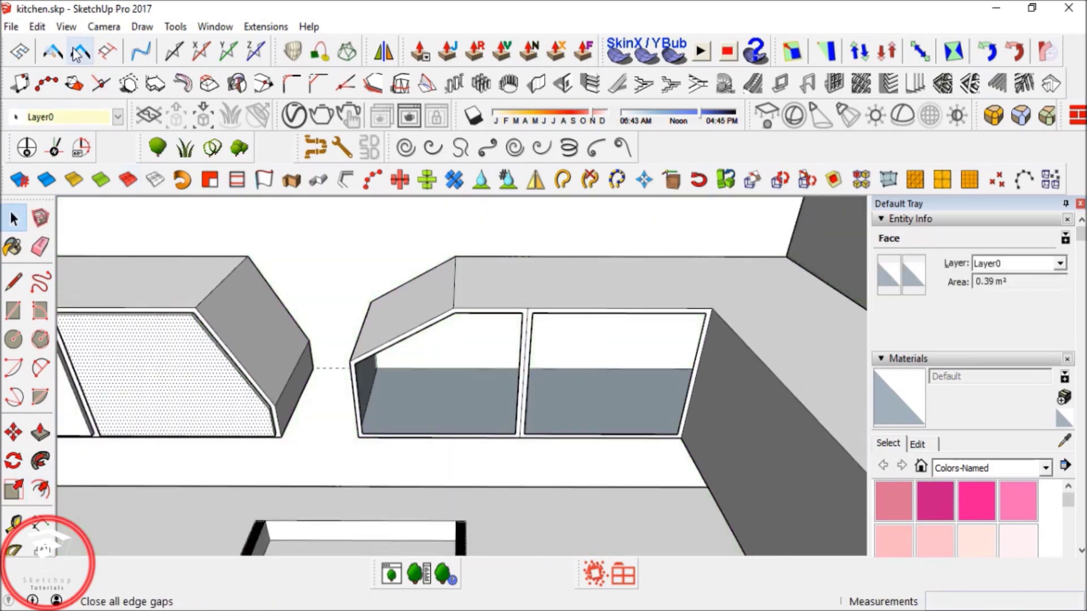
click(37, 26)
click(81, 145)
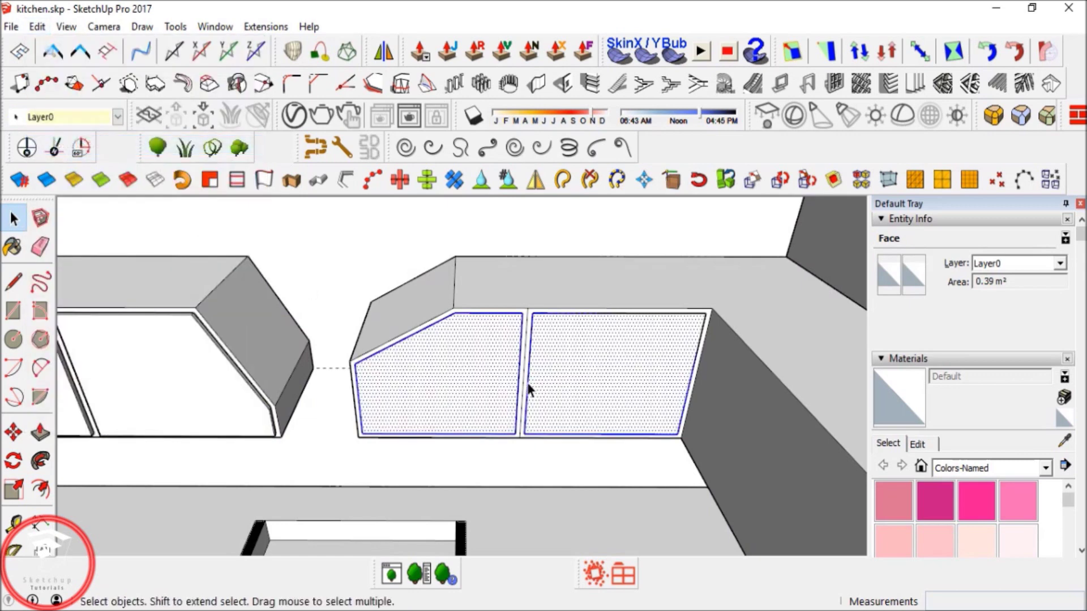
Extrude the second pair of door faces like the first and group all four rear door panels together.
key(p)
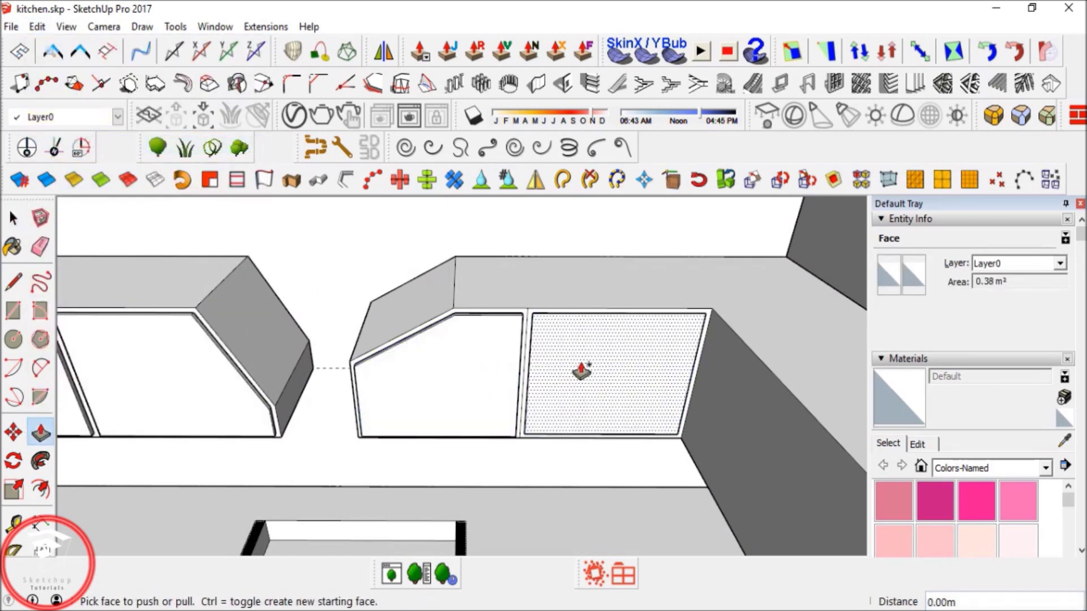
key(space)
shift+click(477, 350)
middle_drag(477, 350, 548, 370)
shift+click(548, 370)
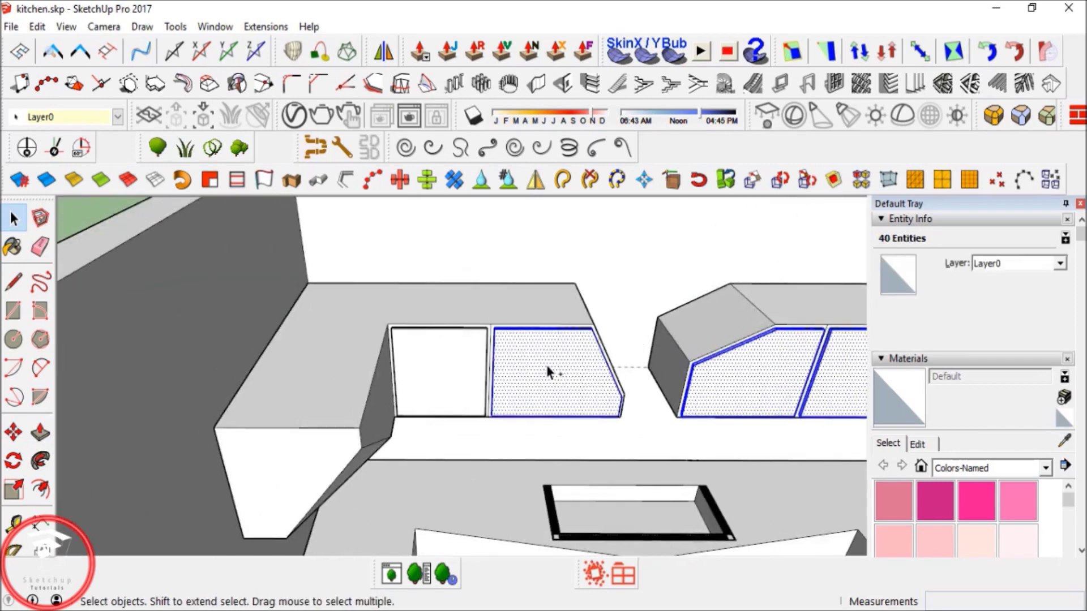
shift+click(467, 362)
right_click(467, 361)
click(533, 236)
Open the wall cabinet group for editing at the arm that ends in the tall unit.
middle_drag(532, 339, 459, 321)
double_click(382, 317)
mouse_move(382, 317)
middle_down()
mouse_move(428, 344)
mouse_move(396, 301)
mouse_move(382, 306)
middle_up()
key(space)
Try to split the tall-unit arm's inner front with a 0.60 m vertical line and offset the resulting door face.
key(l)
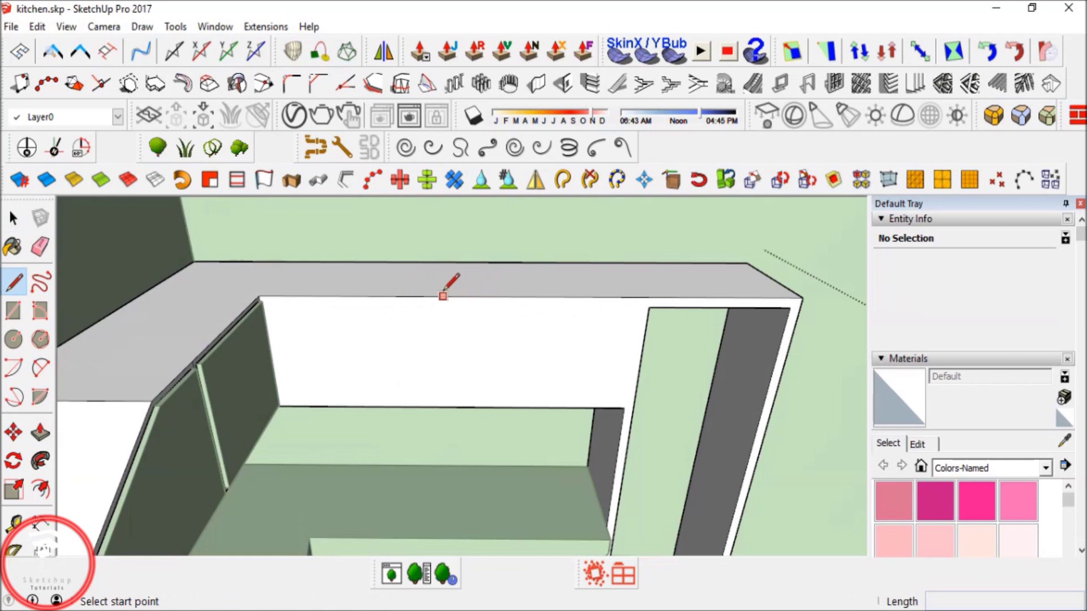
click(450, 406)
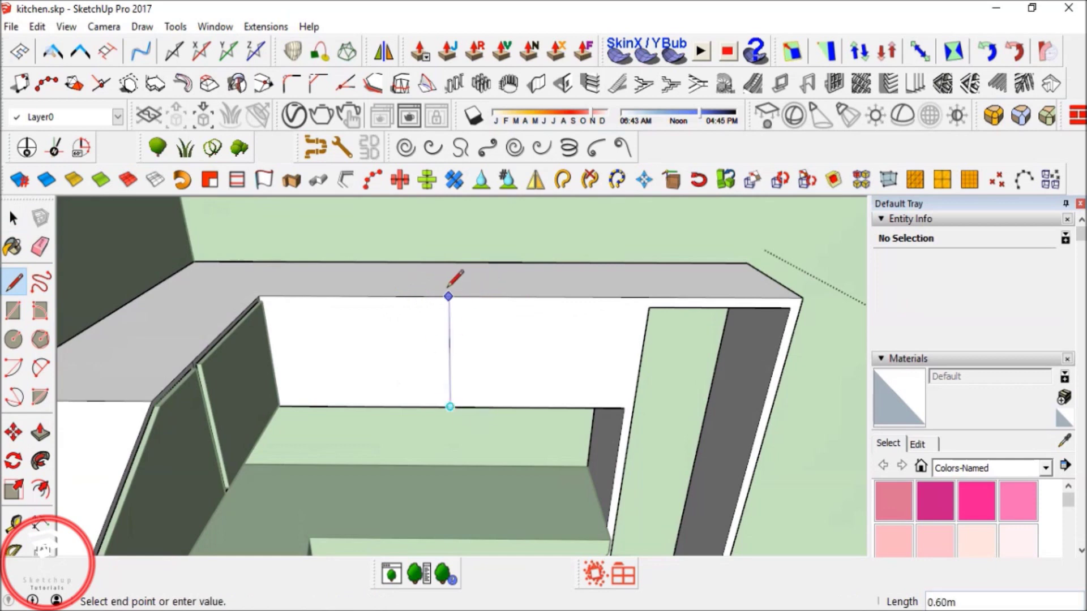
click(448, 296)
click(40, 434)
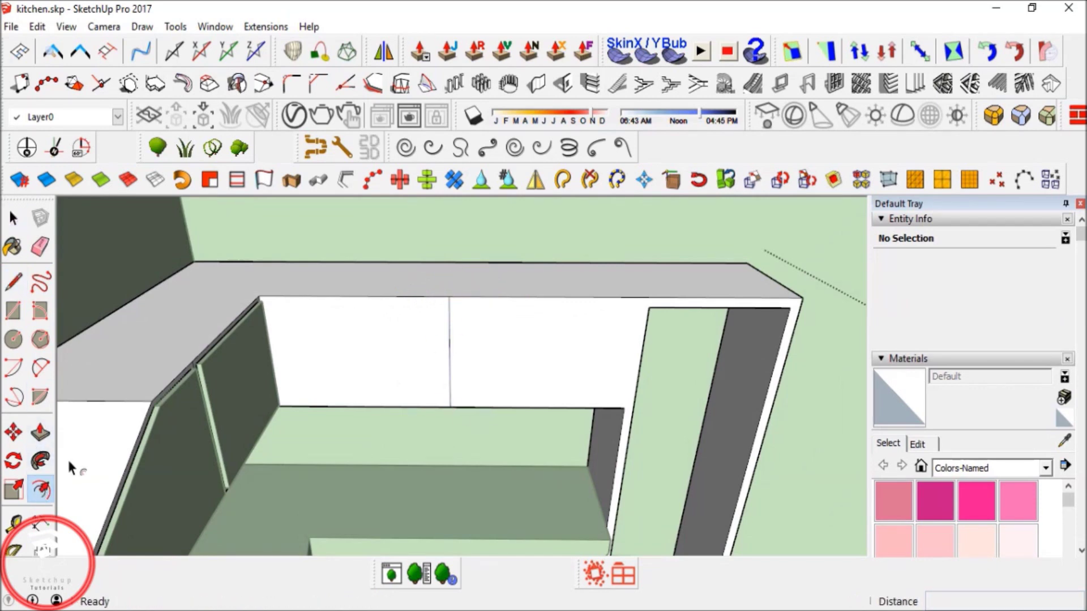
click(41, 489)
click(423, 311)
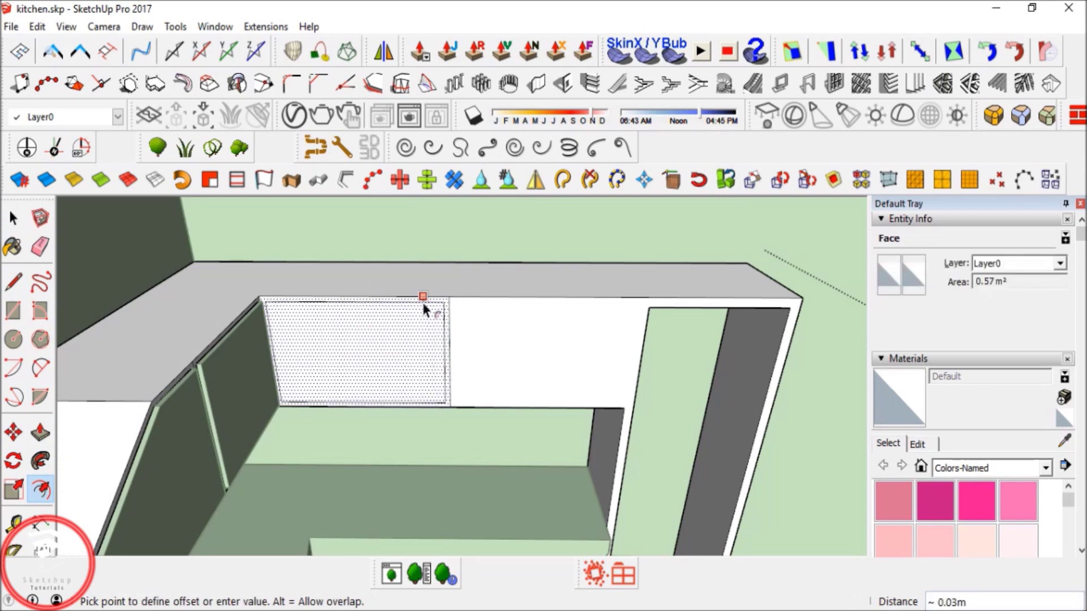
key(space)
Erase the trial vertical divider on the tall-unit arm's inner front.
key(l)
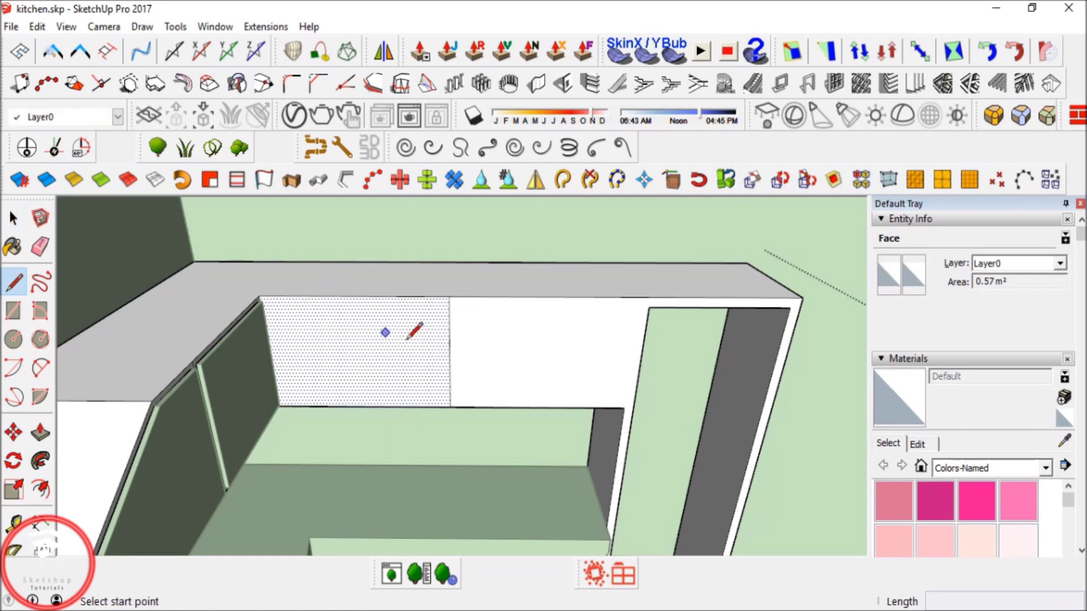
key(e)
click(455, 341)
On the tall-unit arm's inner front, draw one vertical line just beside the inner corner and another dividing the remaining face about midway.
key(l)
click(290, 405)
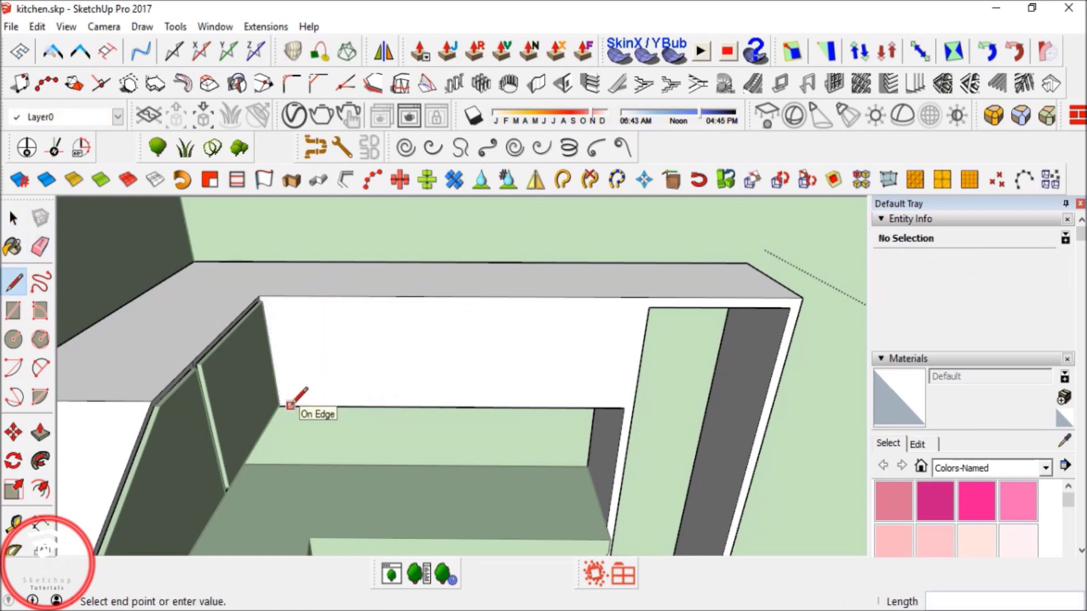
click(274, 295)
key(e)
key(space)
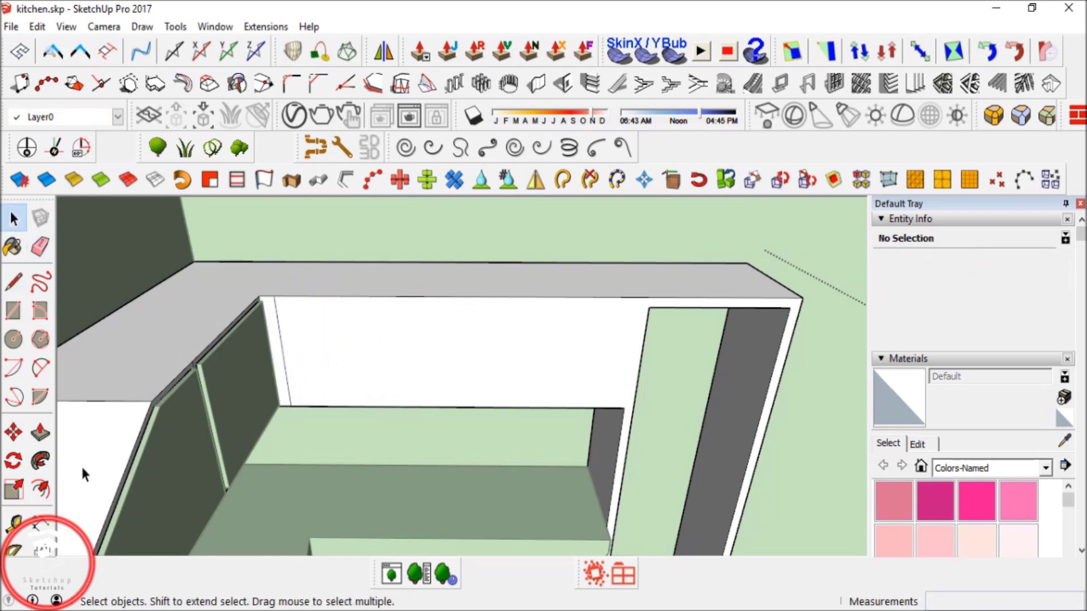
key(l)
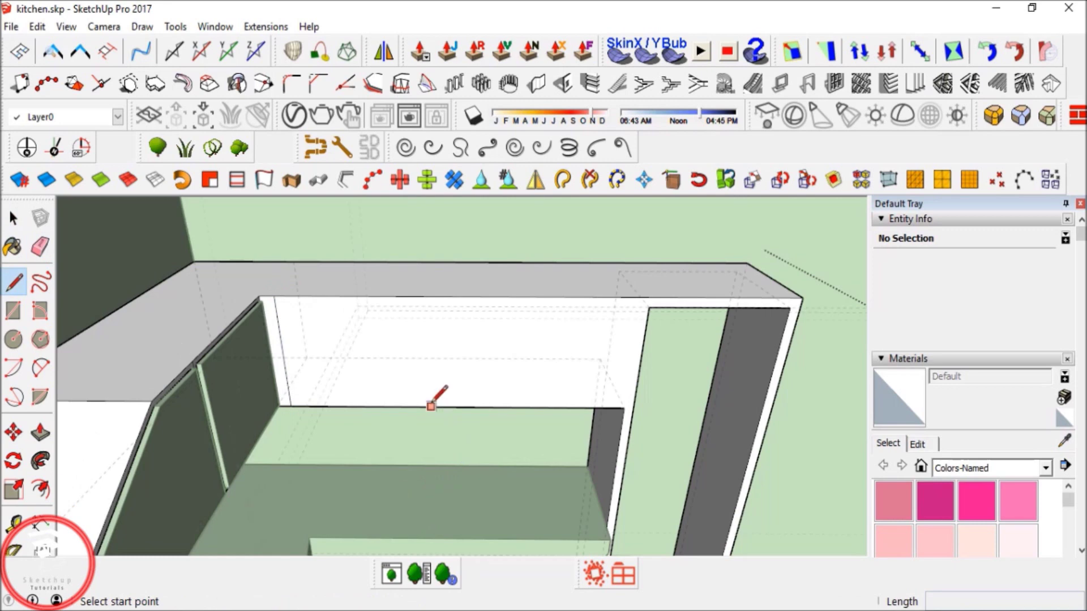
click(457, 407)
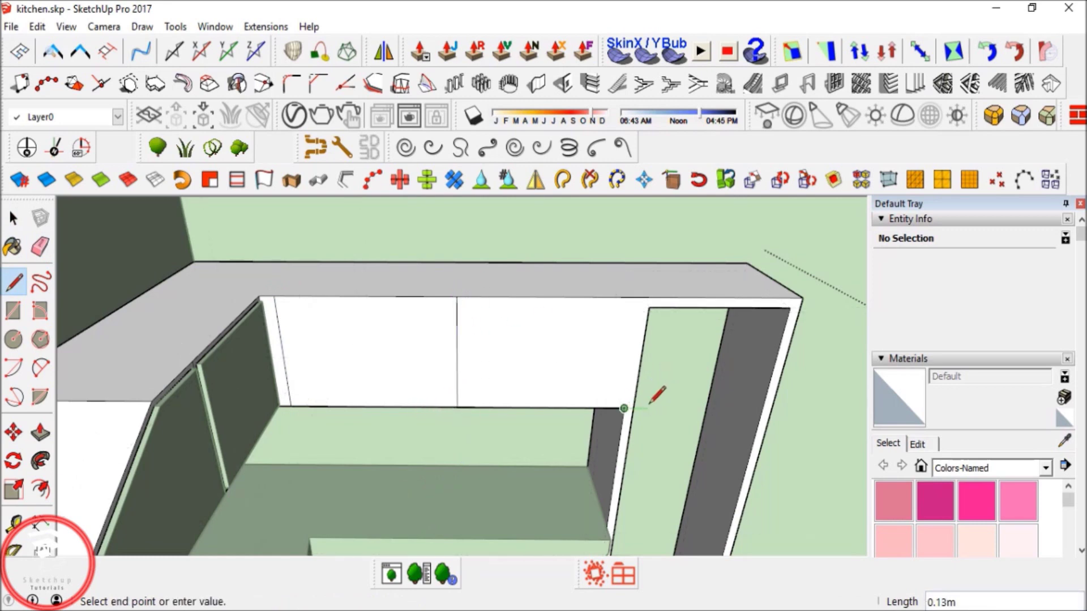
Offset the tall-unit arm's door face nearest the inner corner inward to outline a door panel.
key(e)
key(space)
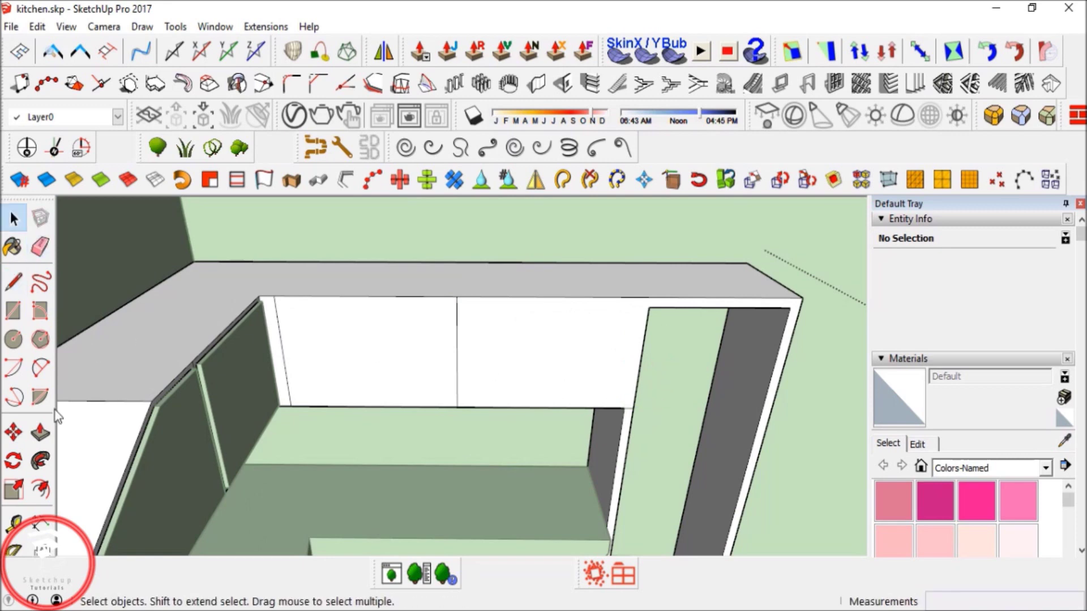
click(40, 489)
double_click(335, 300)
double_click(505, 321)
key(space)
key(ctrl+z)
Draw a short vertical line closing the second door face above the tall unit's opening and offset that face inward to match.
click(650, 308)
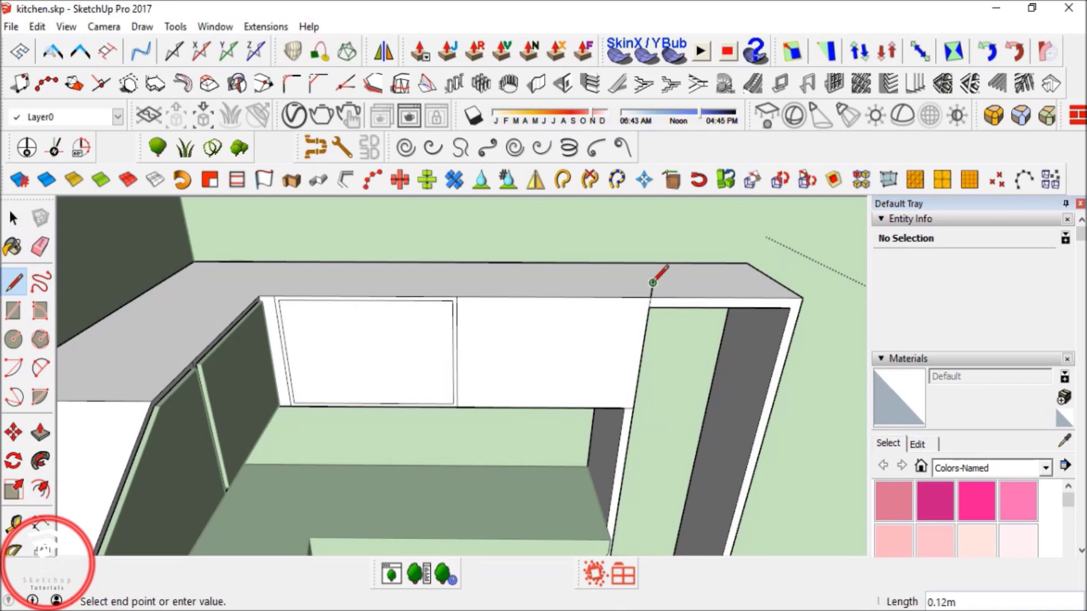
key(e)
key(space)
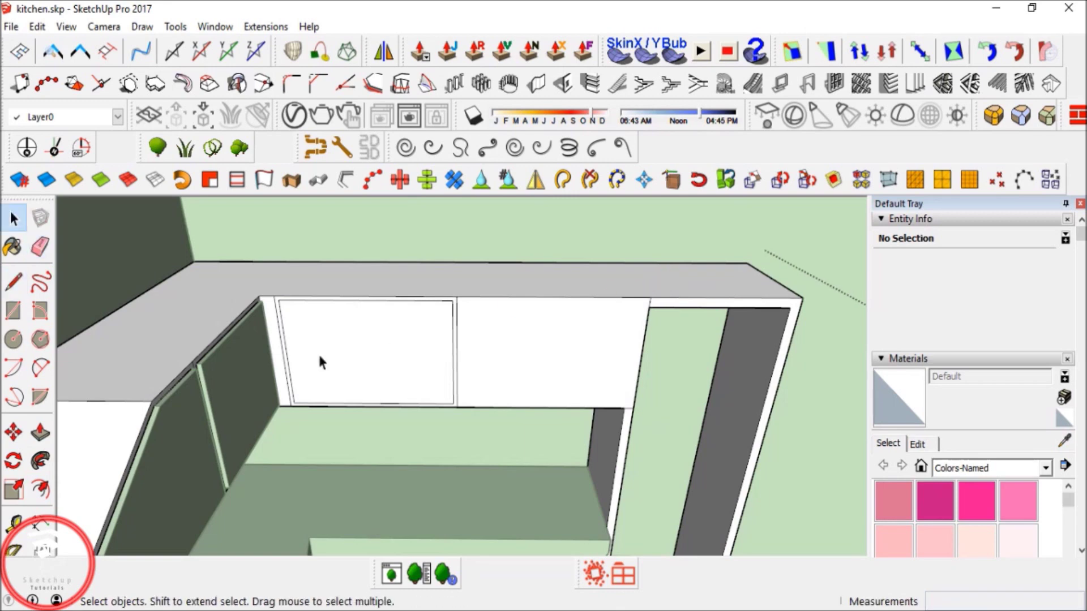
click(40, 488)
key(space)
click(539, 321)
Cut both inset door faces from the tall-unit arm and paste them in place inside the rear door-panel group.
middle_drag(539, 321, 296, 337)
click(296, 338)
shift+click(441, 340)
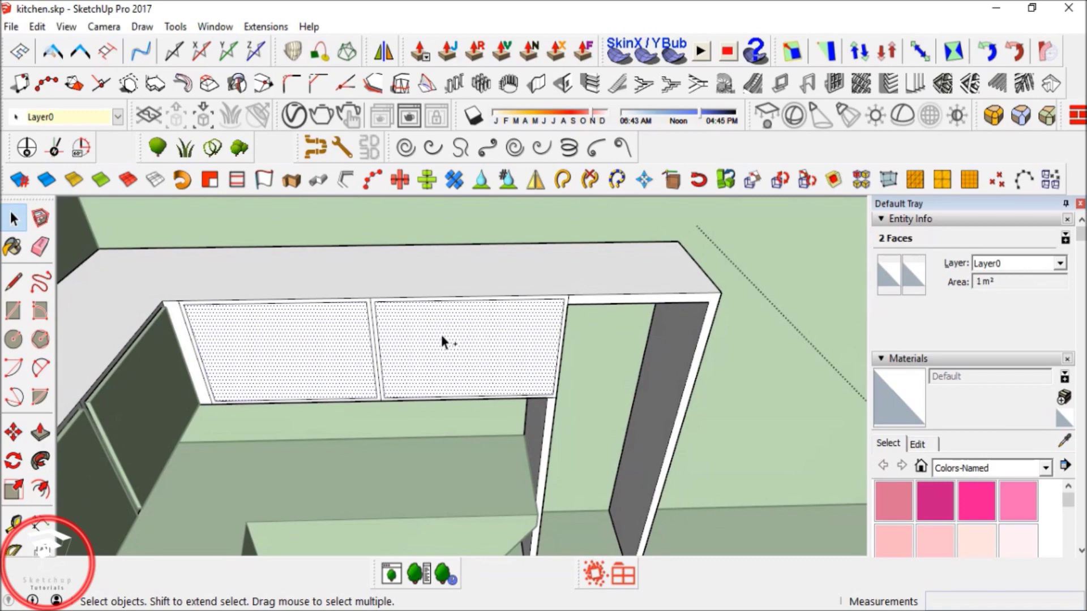
key(Delete)
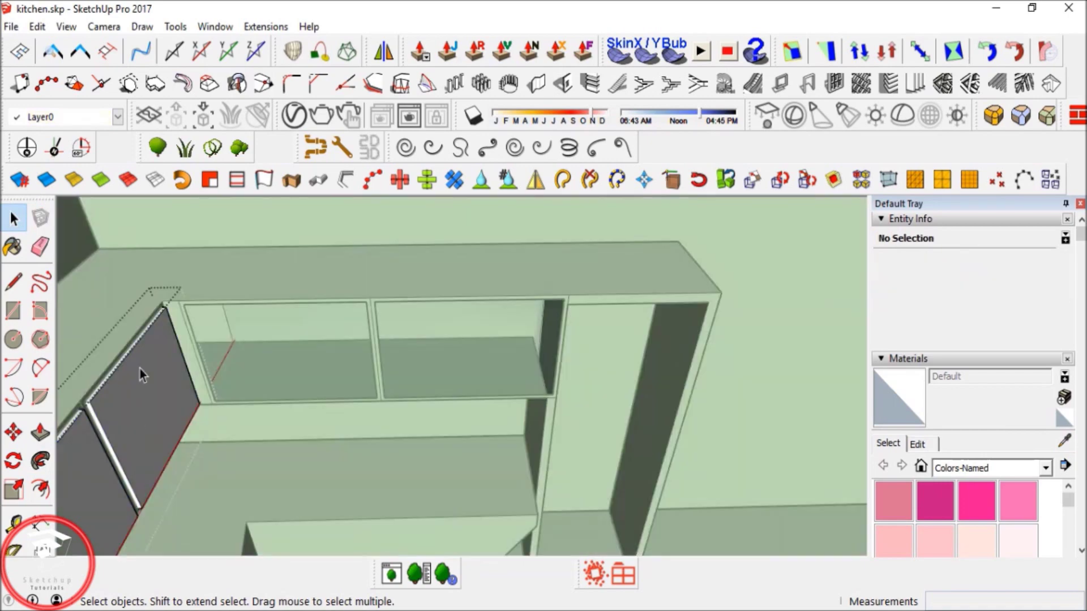
click(37, 26)
click(113, 144)
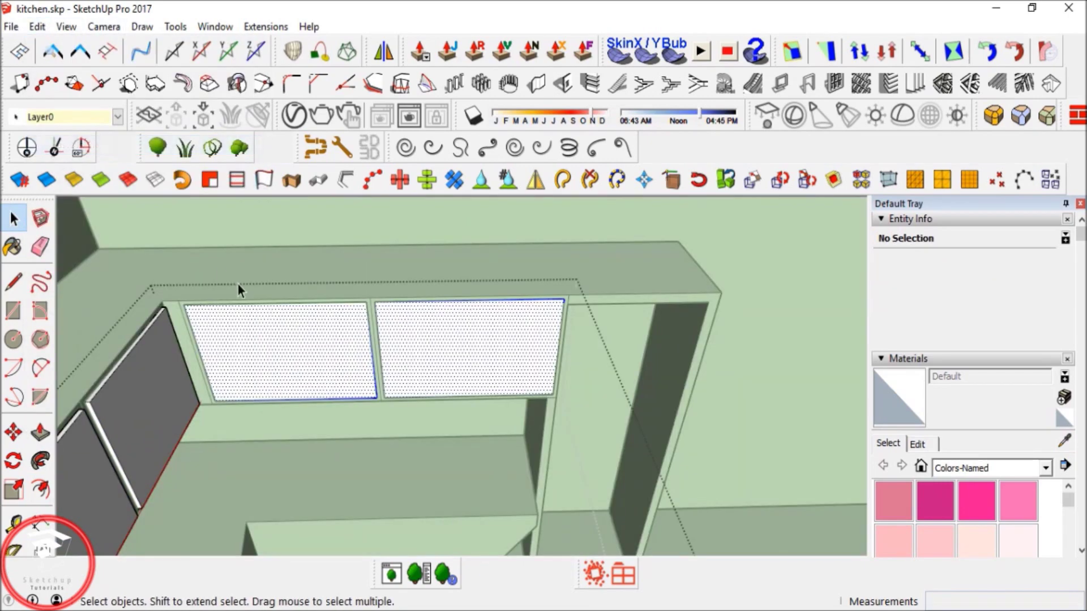
Extrude the two pasted door faces to the same thickness as the other panels and close the group.
key(p)
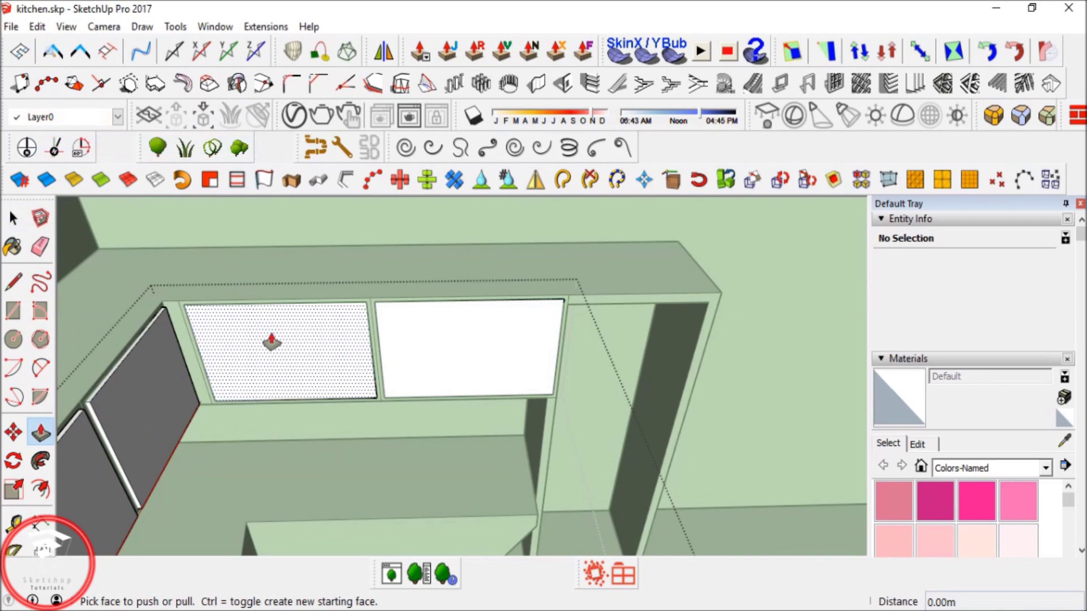
double_click(456, 345)
key(space)
middle_drag(475, 325, 362, 398)
key(Escape)
On the opposite arm's inner front, draw a vertical line beside the inner corner and offset the remaining face inward as a door outline.
scroll(311, 269, down, 3)
scroll(465, 389, down, 1)
shift+middle_drag(362, 398, 452, 348)
scroll(370, 378, up, 4)
scroll(454, 393, up, 4)
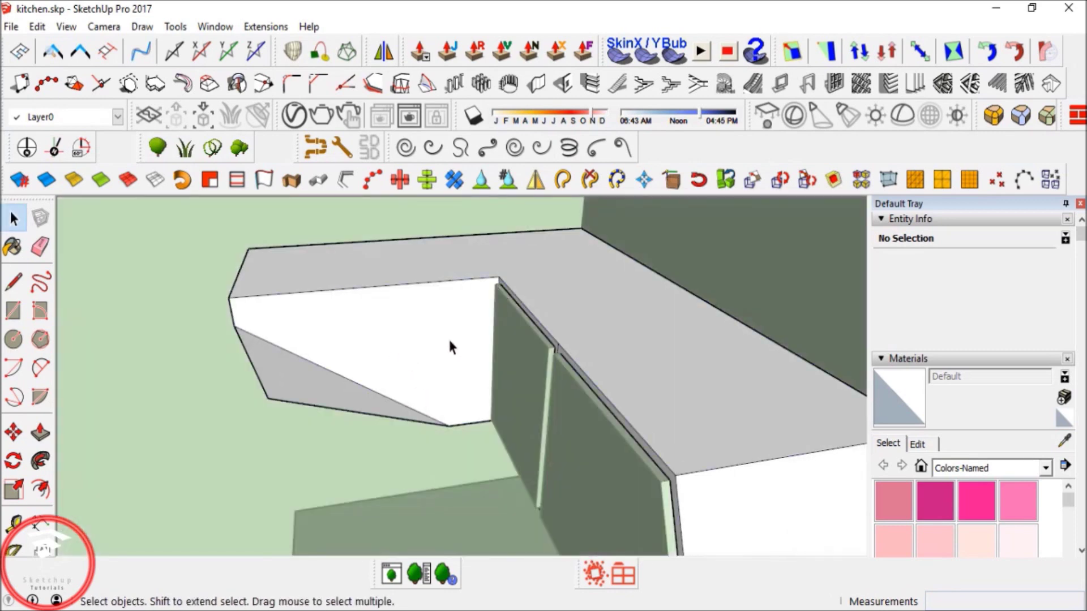
scroll(451, 348, up, 1)
key(l)
click(491, 263)
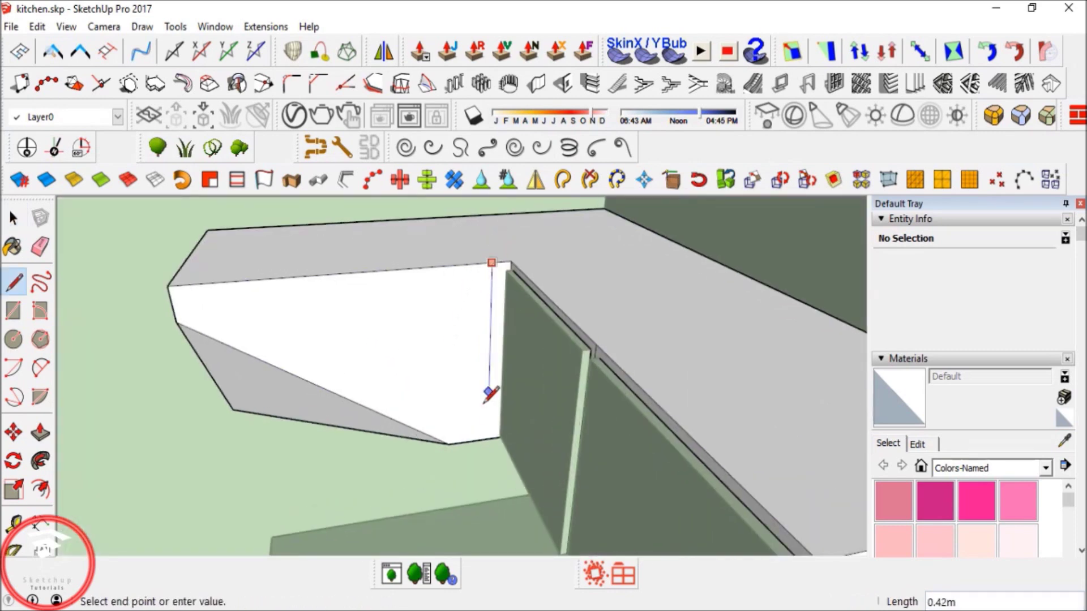
click(487, 438)
click(40, 490)
click(332, 343)
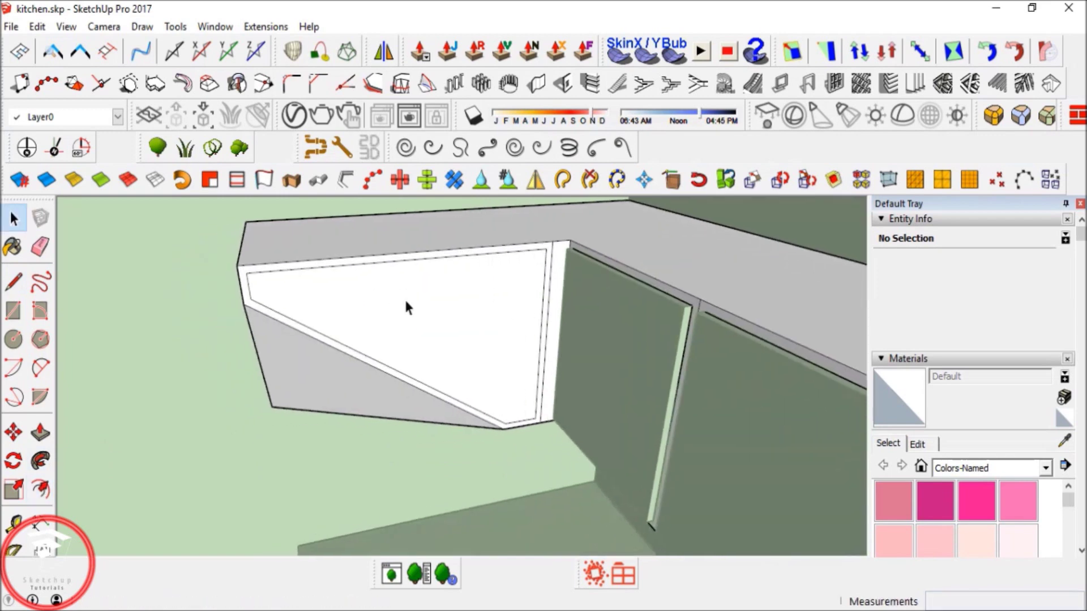
Cut the short arm's inset door face and paste it in place inside the door-panel group.
middle_drag(406, 306, 426, 315)
click(428, 317)
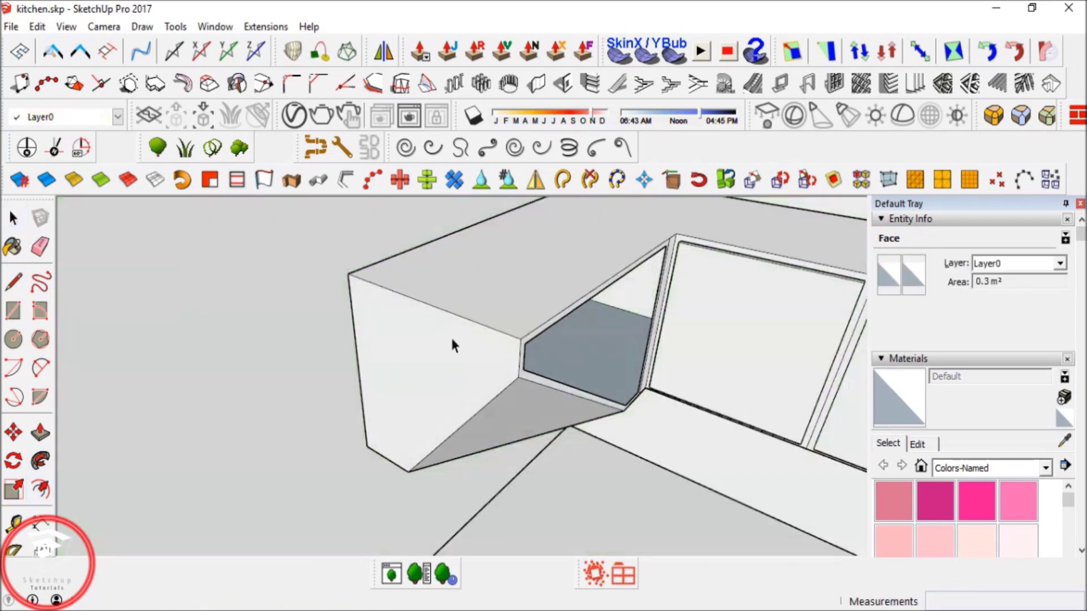
double_click(720, 309)
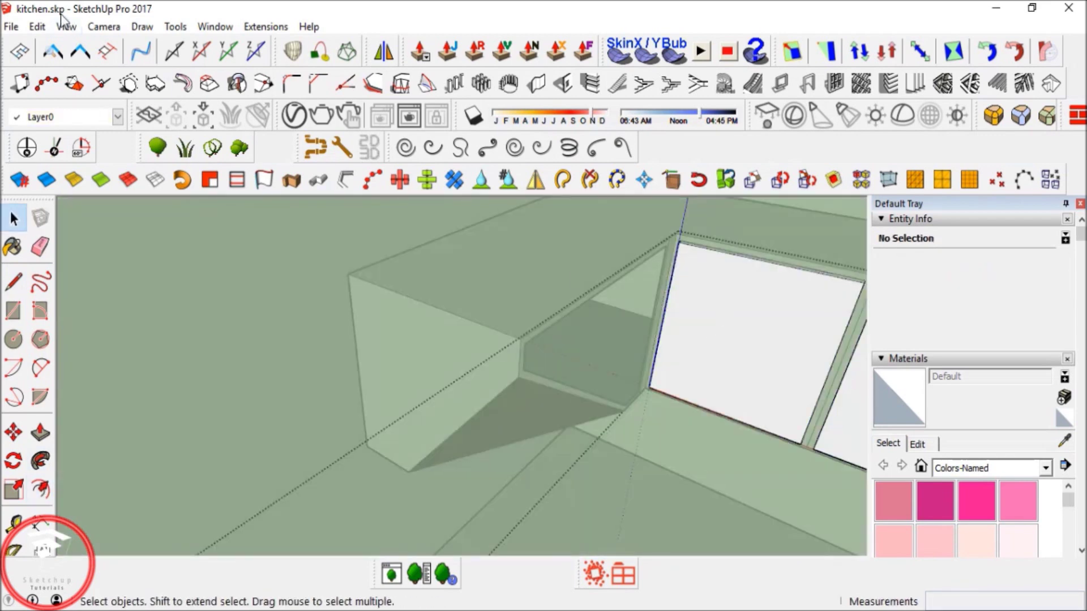
click(37, 27)
click(95, 146)
middle_drag(357, 263, 294, 258)
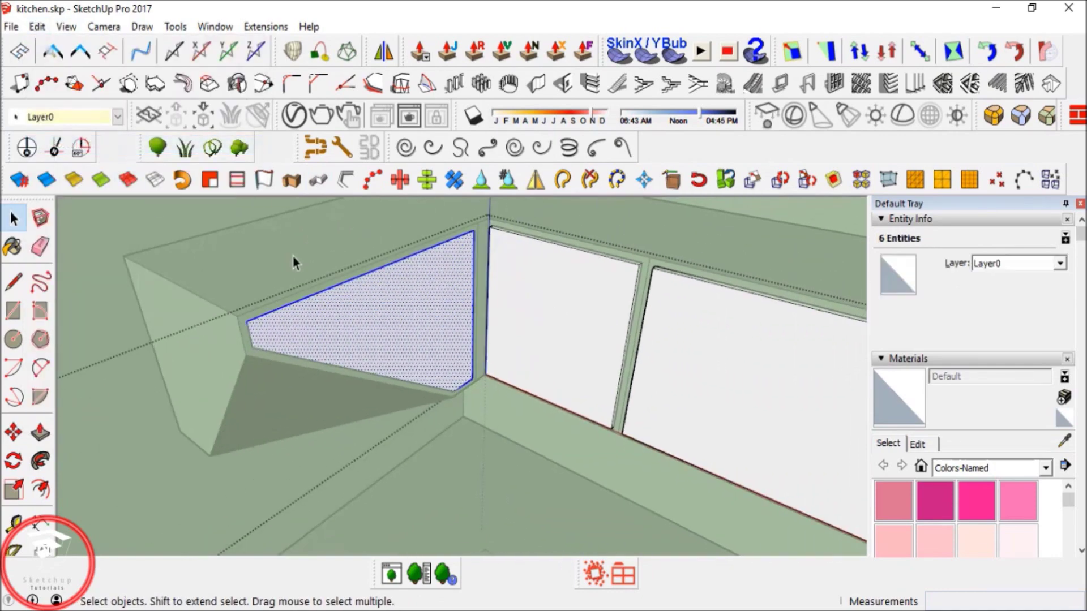
Extrude the short arm's pasted door face to the common panel thickness and close the group.
scroll(389, 314, up, 1)
key(p)
double_click(398, 328)
key(space)
key(Escape)
Draw a narrow upright handle rectangle about 0.03 m wide at the rear door's lower corner, beside the door divider.
mouse_move(352, 298)
middle_down()
mouse_move(557, 284)
mouse_move(294, 253)
mouse_move(352, 301)
middle_up()
scroll(559, 284, down, 3)
scroll(352, 302, up, 5)
middle_drag(344, 351, 406, 422)
scroll(352, 315, up, 2)
scroll(419, 396, up, 3)
scroll(420, 401, up, 2)
key(r)
click(407, 421)
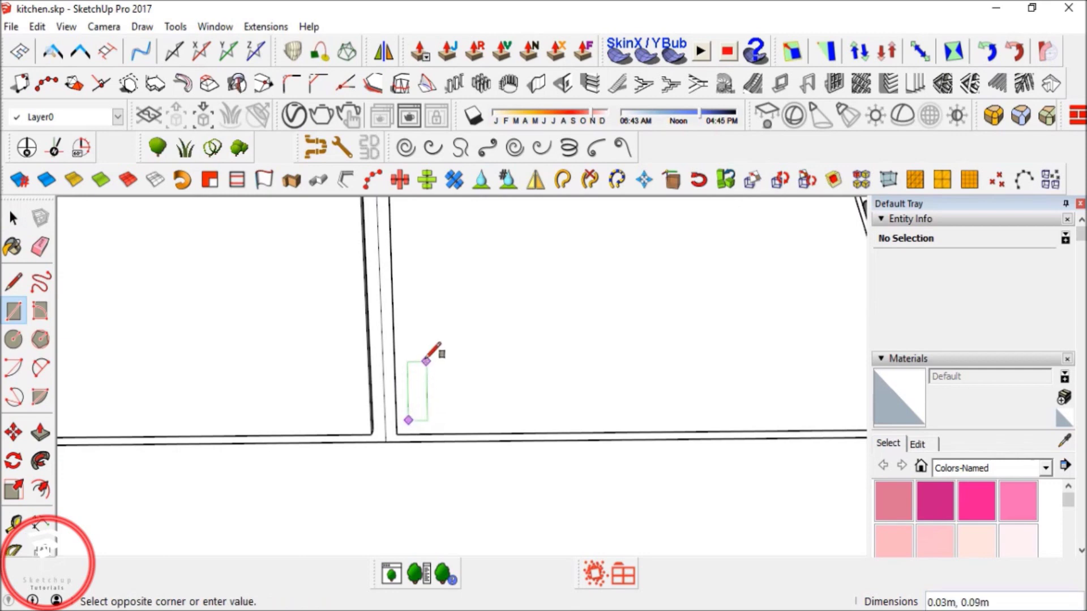
click(425, 327)
Extrude the handle rectangle out from the door in two stacked layers of equal thickness.
middle_drag(425, 328, 404, 391)
key(space)
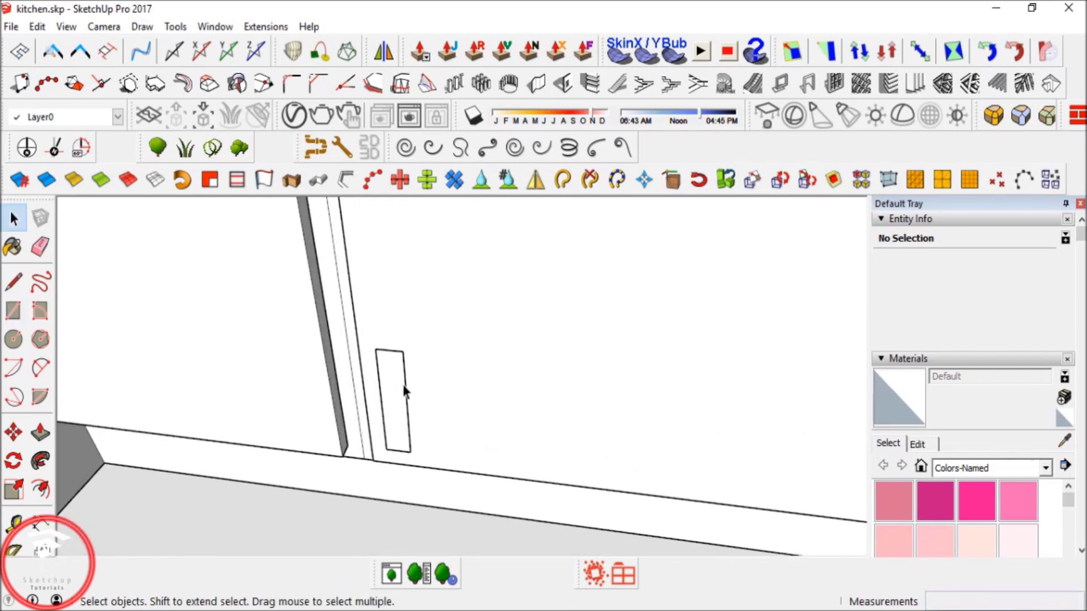
scroll(404, 388, up, 1)
key(p)
double_click(394, 386)
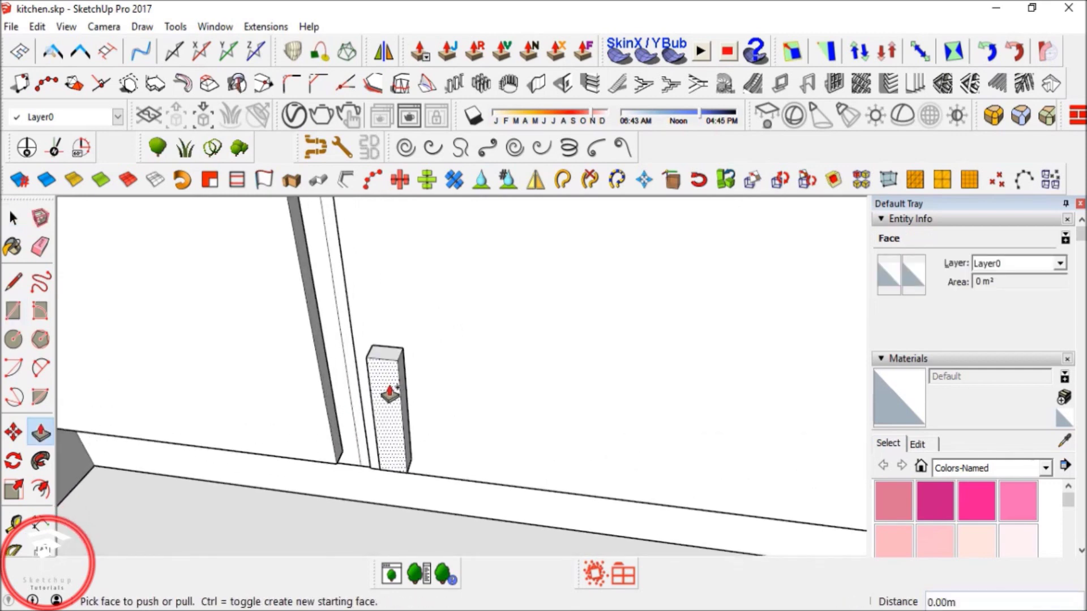
middle_drag(396, 376, 388, 343)
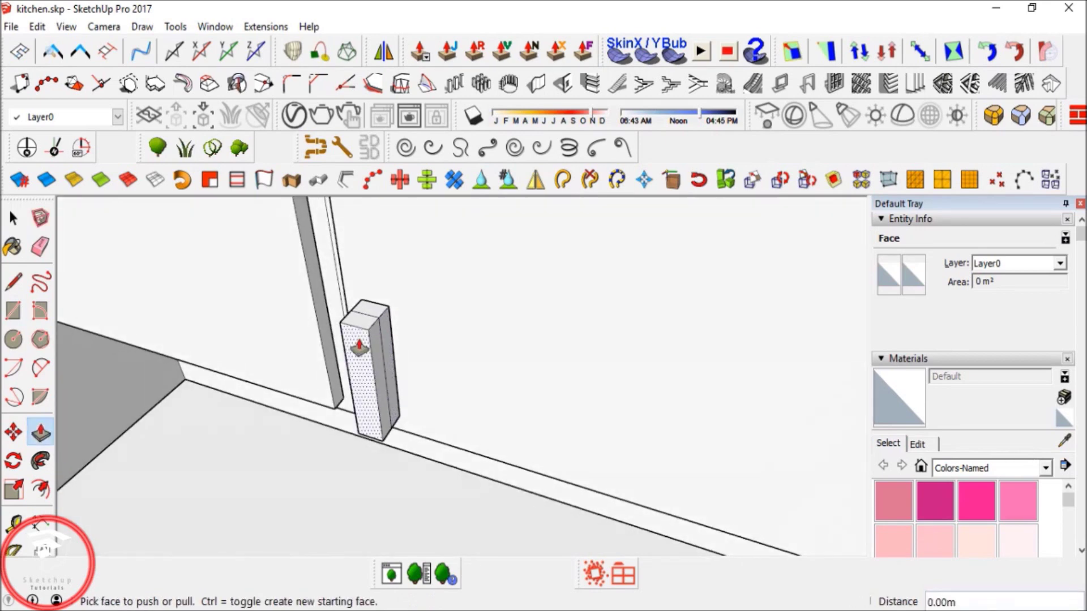
Recess one side of the handle's rear layer to form a grip notch and erase the leftover edge.
click(380, 349)
mouse_move(407, 311)
middle_down()
mouse_move(427, 323)
mouse_move(376, 357)
mouse_move(374, 385)
middle_up()
key(e)
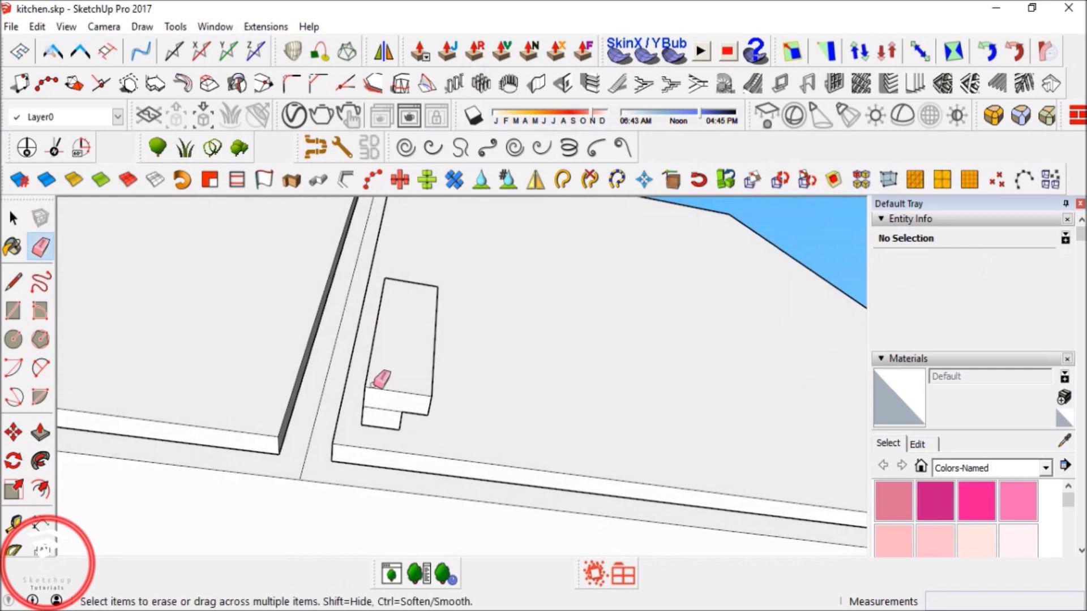
click(377, 410)
middle_drag(441, 339, 445, 421)
key(space)
Turn the complete handle geometry into a component named "handle".
scroll(465, 316, down, 9)
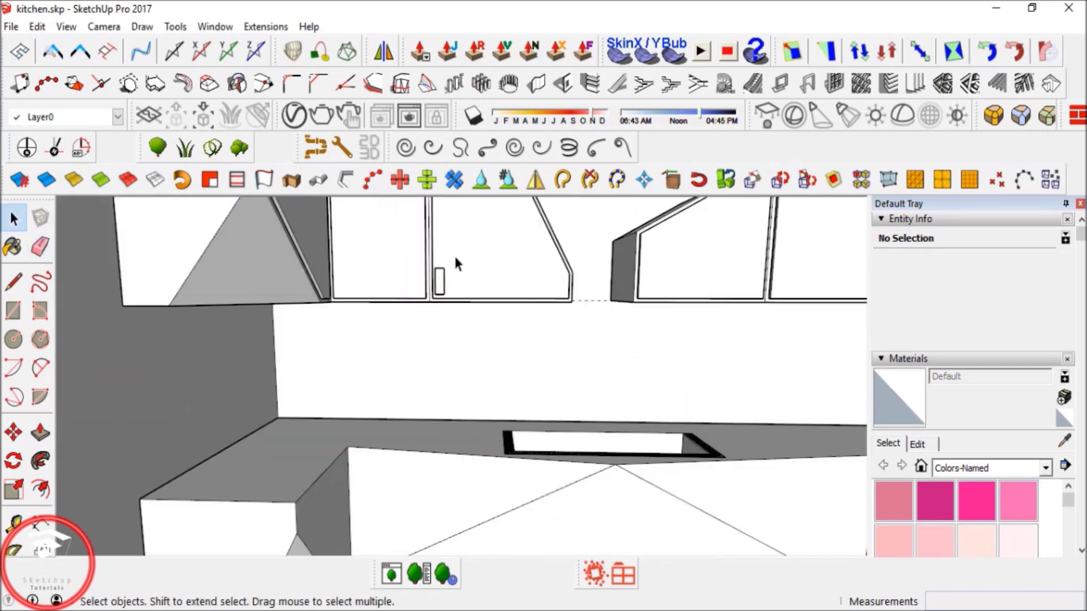
middle_drag(453, 253, 428, 269)
triple_click(438, 273)
scroll(438, 294, up, 6)
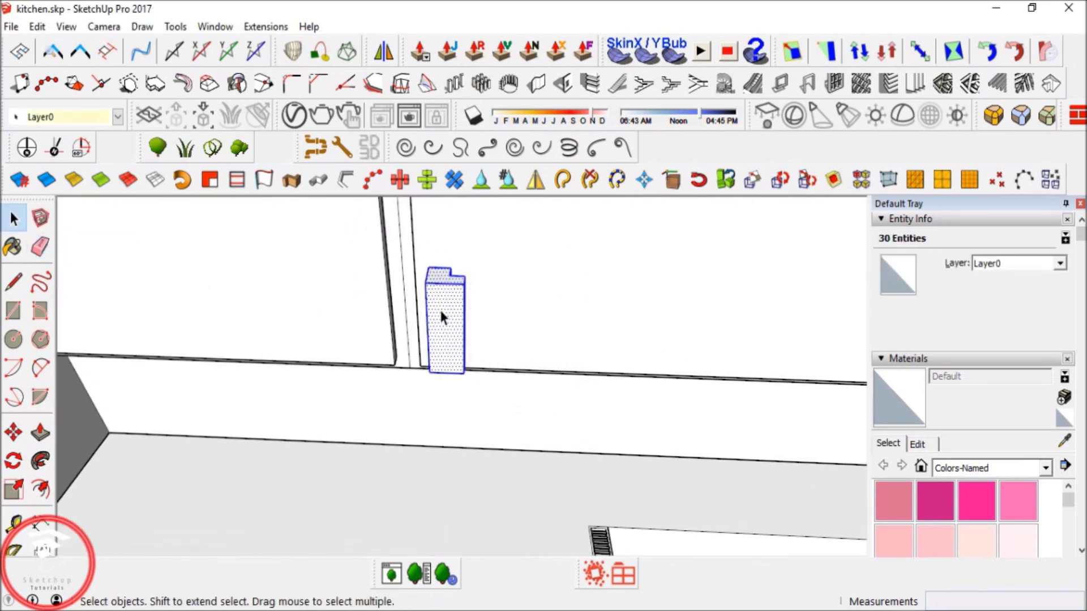
right_click(439, 307)
click(509, 193)
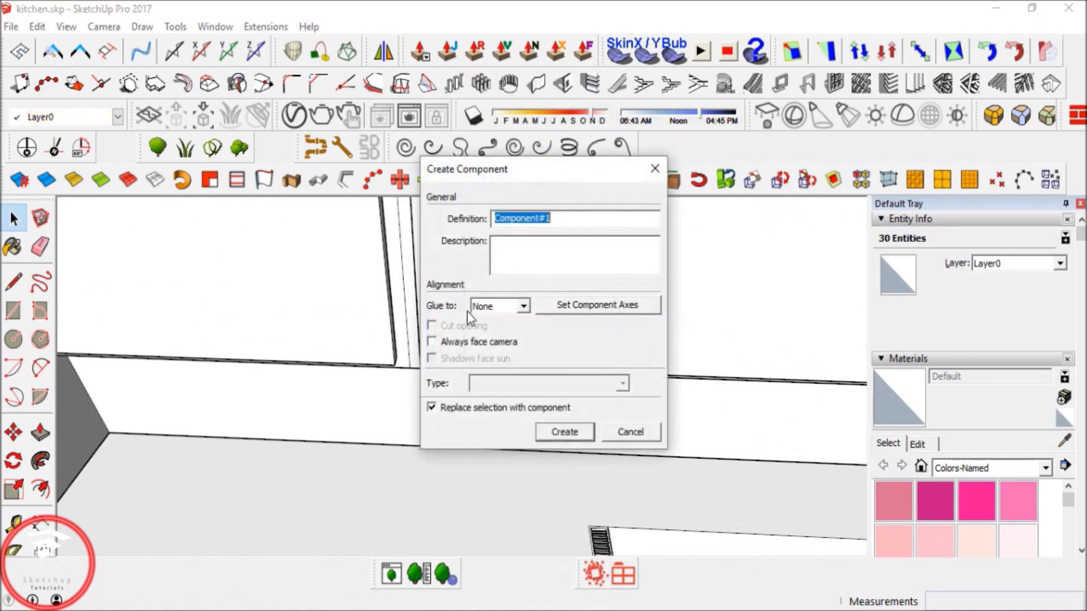
text(handle)
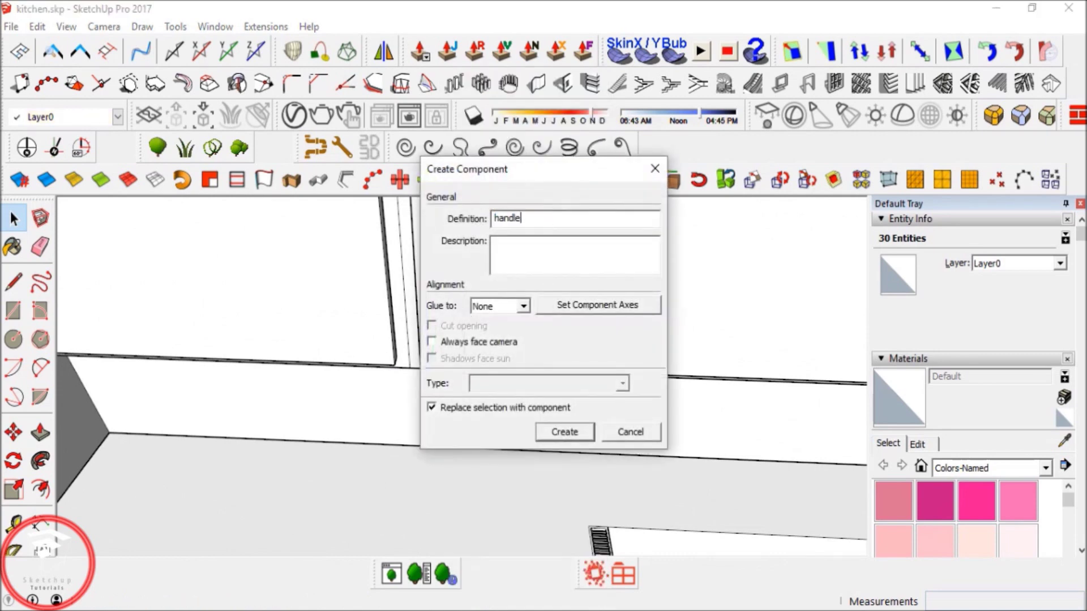
click(563, 432)
Mirror a copy of the handle across the divider onto the neighbouring rear door, keeping the original.
scroll(594, 300, up, 2)
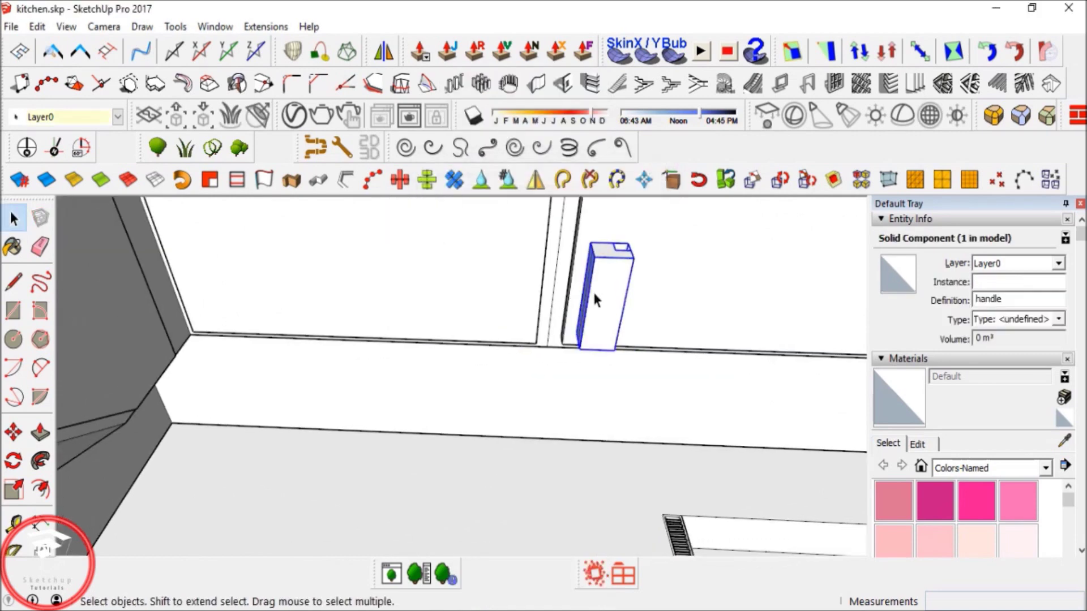
click(383, 52)
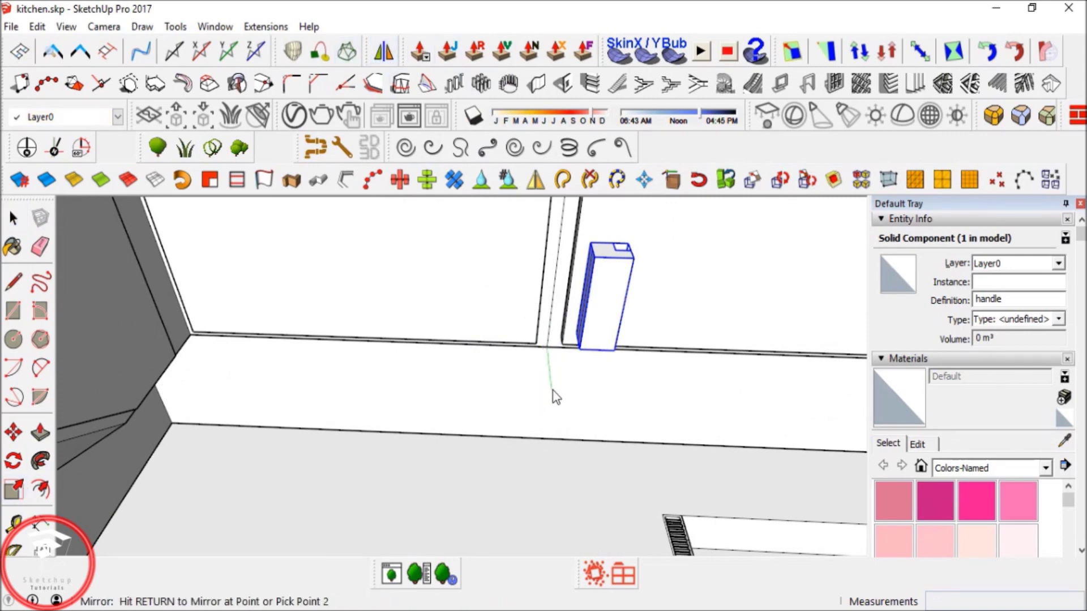
click(552, 399)
click(542, 421)
click(566, 348)
Copy the handle pair to the matching position beside the divider of the other rear wall cabinet.
scroll(566, 348, down, 2)
middle_drag(566, 349, 478, 381)
scroll(477, 380, down, 2)
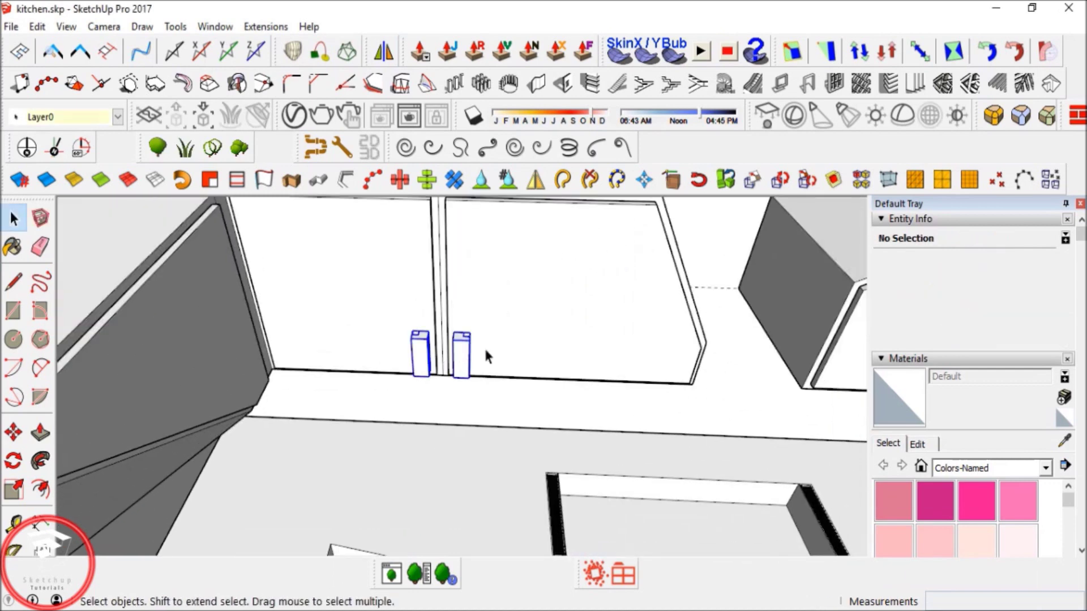
shift+middle_drag(543, 334, 450, 322)
key(m)
scroll(347, 358, up, 3)
middle_drag(342, 359, 418, 337)
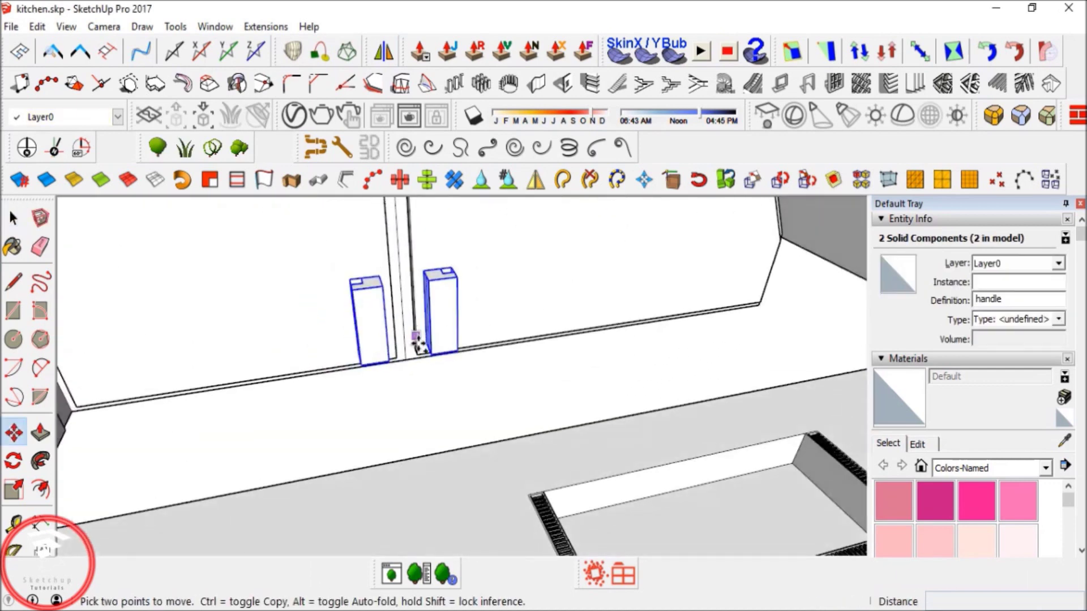
scroll(418, 348, up, 1)
click(418, 358)
key(ctrl)
shift+middle_drag(651, 287, 167, 374)
shift+middle_drag(724, 370, 453, 319)
scroll(424, 270, up, 3)
click(365, 273)
Copy the selected rear handle pair into the open space in front of the tall-unit arm.
scroll(347, 278, down, 3)
middle_drag(328, 286, 357, 362)
scroll(358, 347, down, 2)
middle_drag(362, 266, 368, 319)
key(space)
key(m)
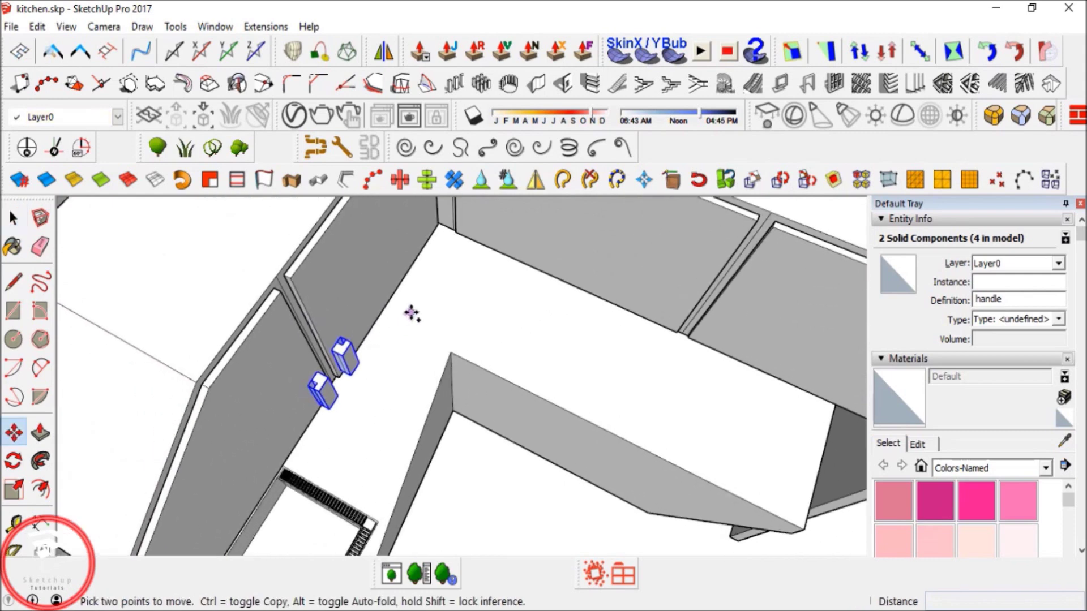
click(412, 313)
key(ctrl)
click(541, 371)
Rotate the free handle pair in the horizontal plane to align with the tall-unit arm's doors.
middle_drag(548, 371, 474, 310)
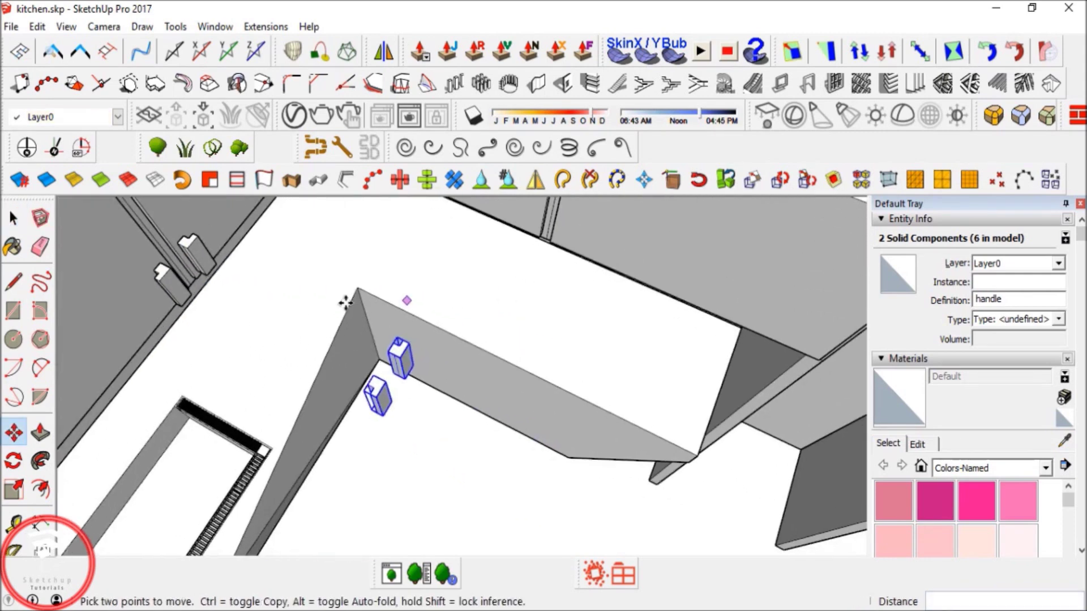
click(14, 462)
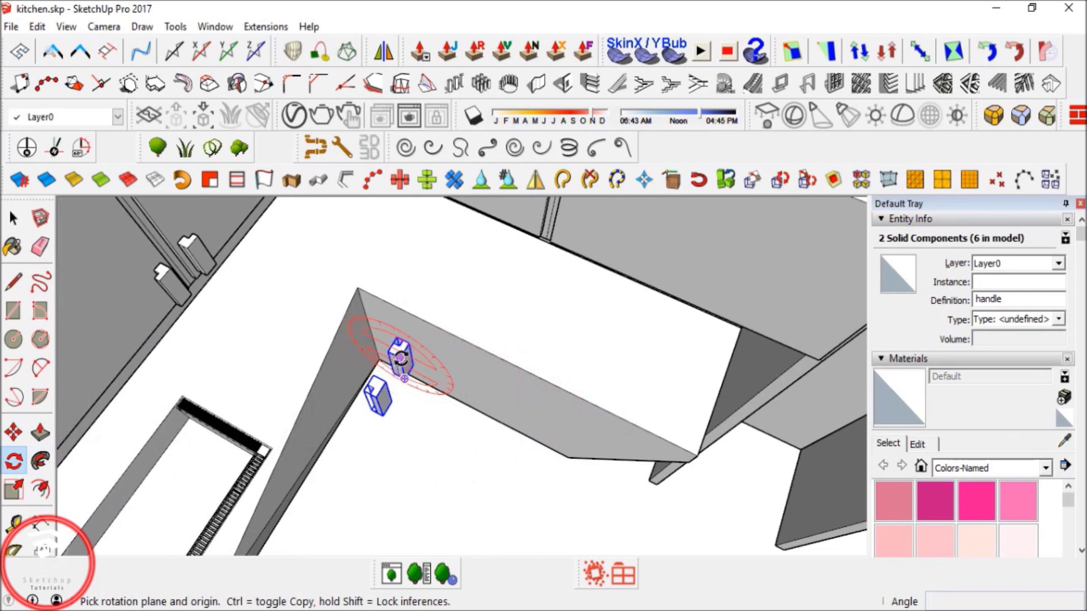
click(400, 347)
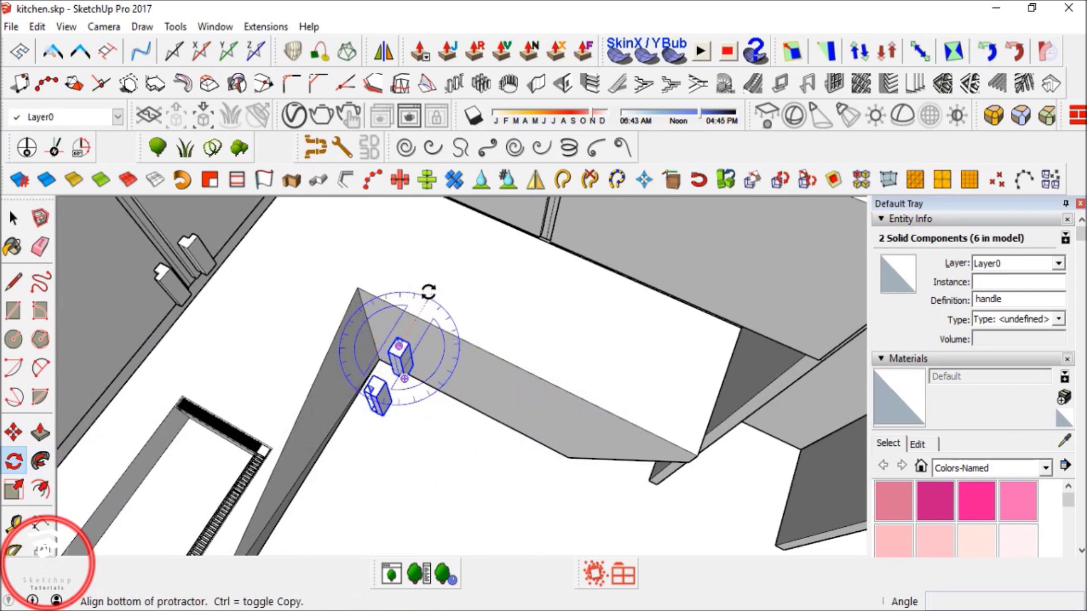
click(428, 292)
click(494, 391)
Draw a reference line connecting the inner edges of the two rotated handles.
middle_drag(494, 391, 512, 300)
key(m)
scroll(511, 300, up, 5)
key(l)
scroll(521, 306, down, 3)
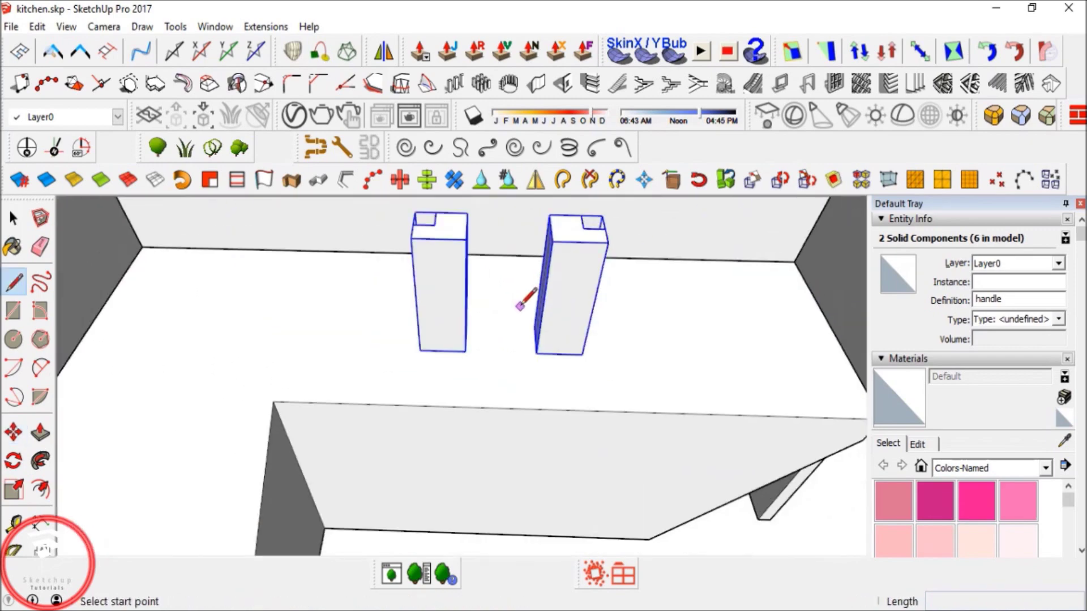
scroll(556, 322, up, 3)
click(559, 336)
middle_drag(559, 336, 320, 400)
click(389, 401)
scroll(390, 401, down, 3)
key(space)
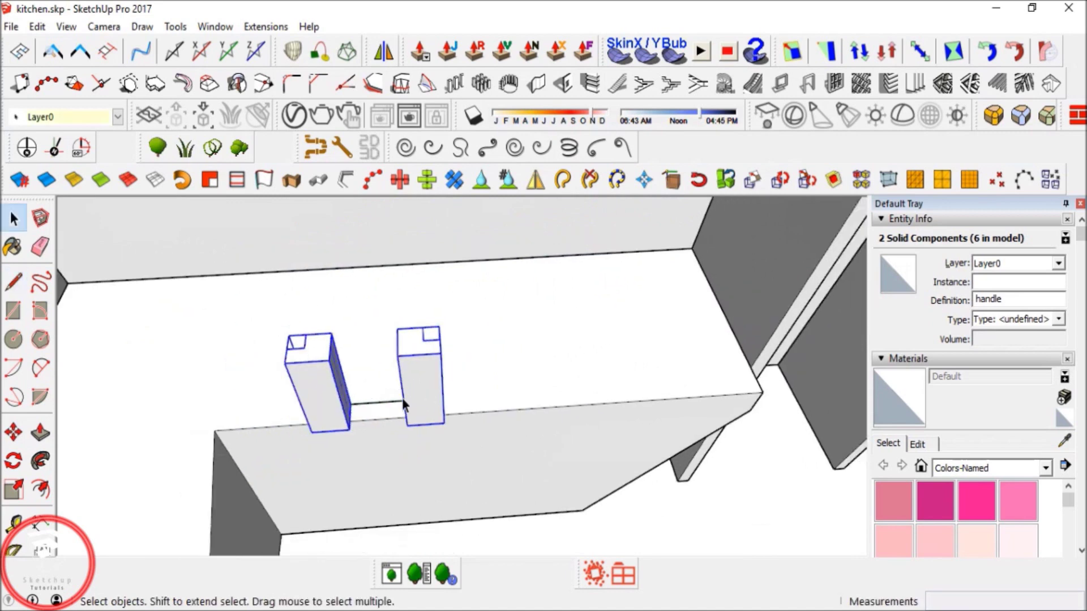
Move the handle pair by the reference line's midpoint onto the divider between the tall-unit arm's two doors.
key(m)
click(377, 405)
shift+middle_drag(476, 260, 450, 416)
scroll(434, 400, up, 1)
click(445, 430)
key(space)
scroll(491, 371, down, 4)
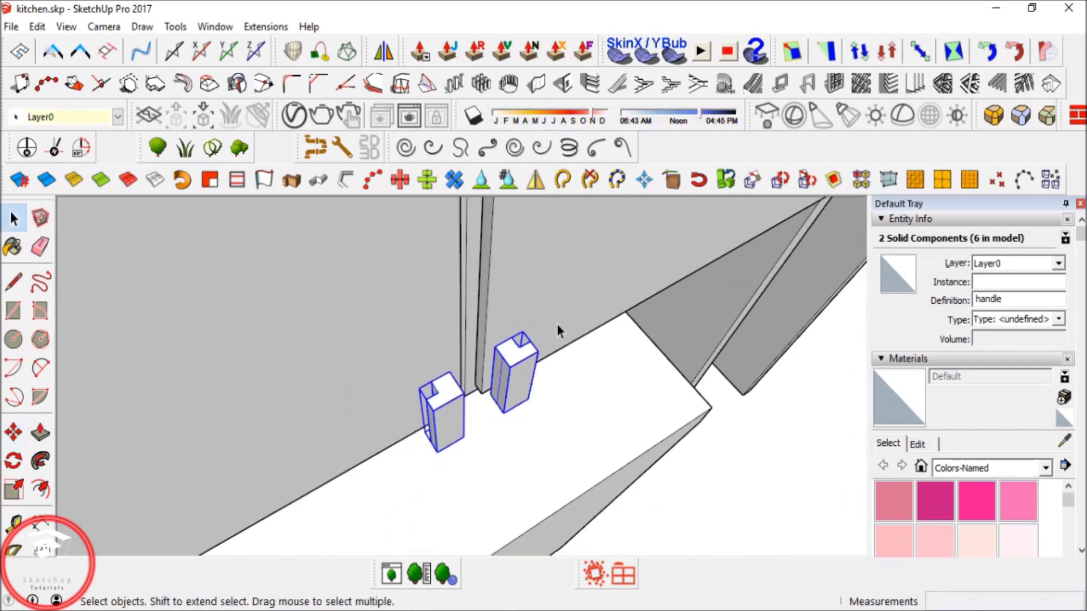
Rotate the handle nearest the rear cabinets, beside the tall-unit arm's door divider, by 90 degrees in the horizontal plane.
middle_drag(558, 324, 307, 340)
scroll(478, 368, down, 6)
middle_drag(568, 359, 198, 314)
scroll(430, 324, up, 6)
click(400, 355)
click(14, 461)
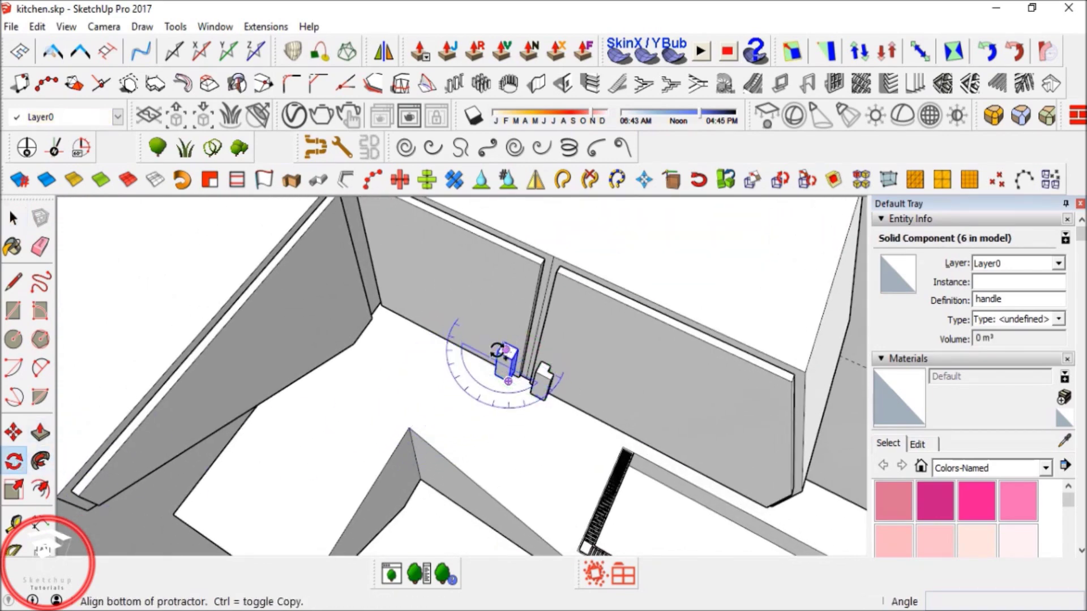
click(476, 341)
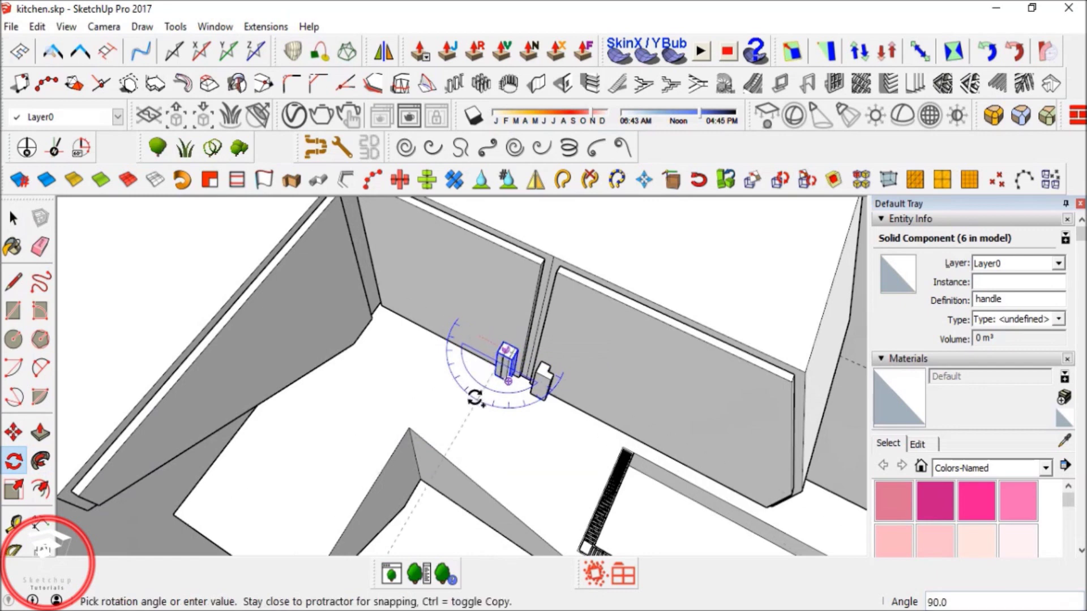
click(461, 409)
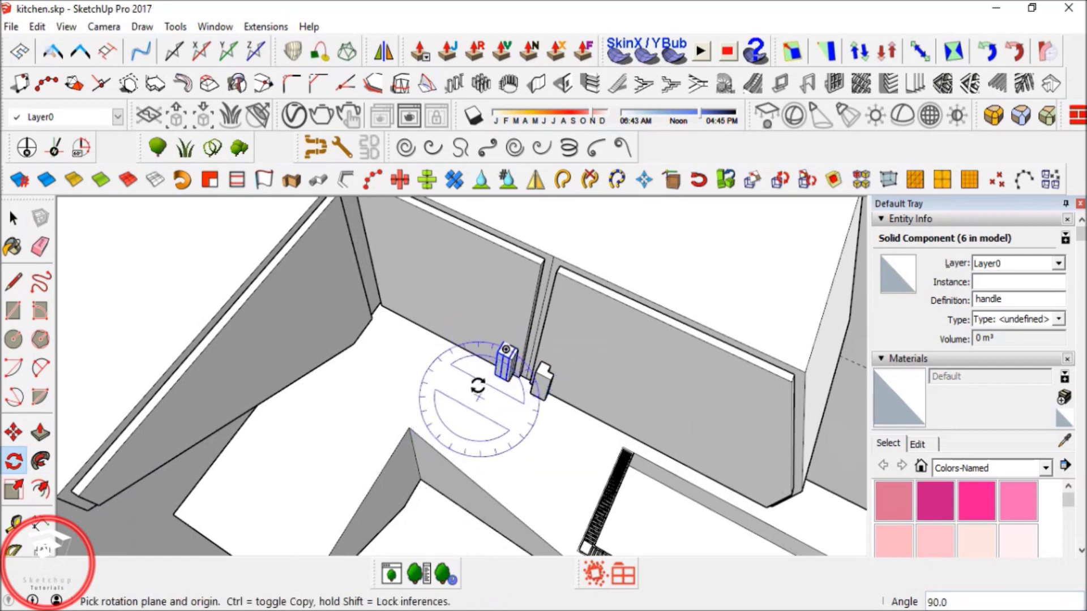
Copy the rotated handle across the kitchen toward the single door of the arm opposite the tall unit.
key(m)
key(ctrl)
click(488, 349)
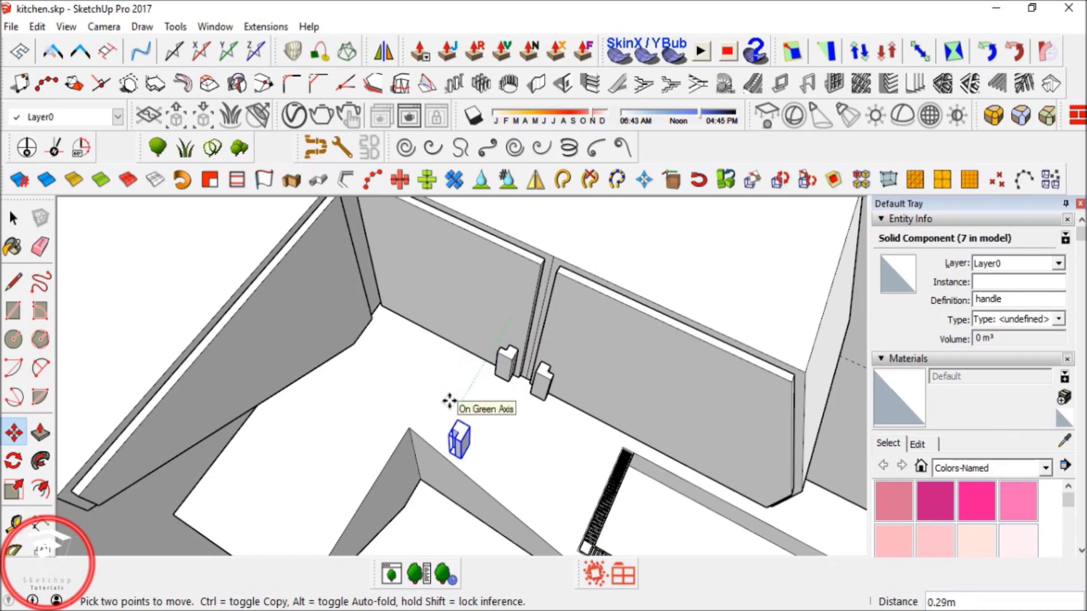
middle_drag(437, 367, 442, 343)
scroll(444, 355, up, 3)
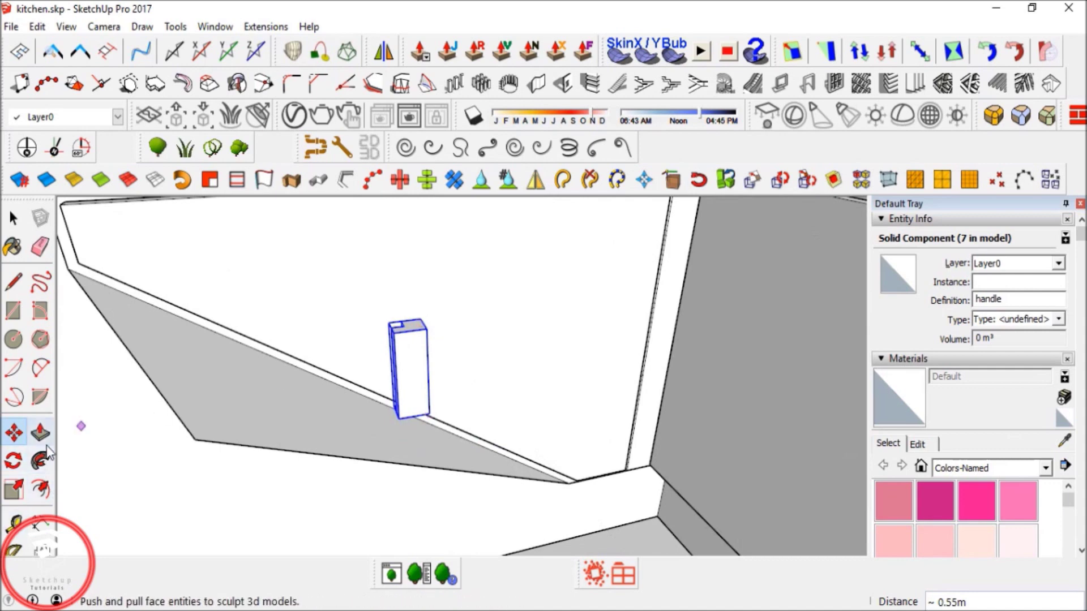
Reposition the copied handle about 0.19 m away in front of the opposite arm's door.
click(14, 462)
drag(381, 293, 401, 312)
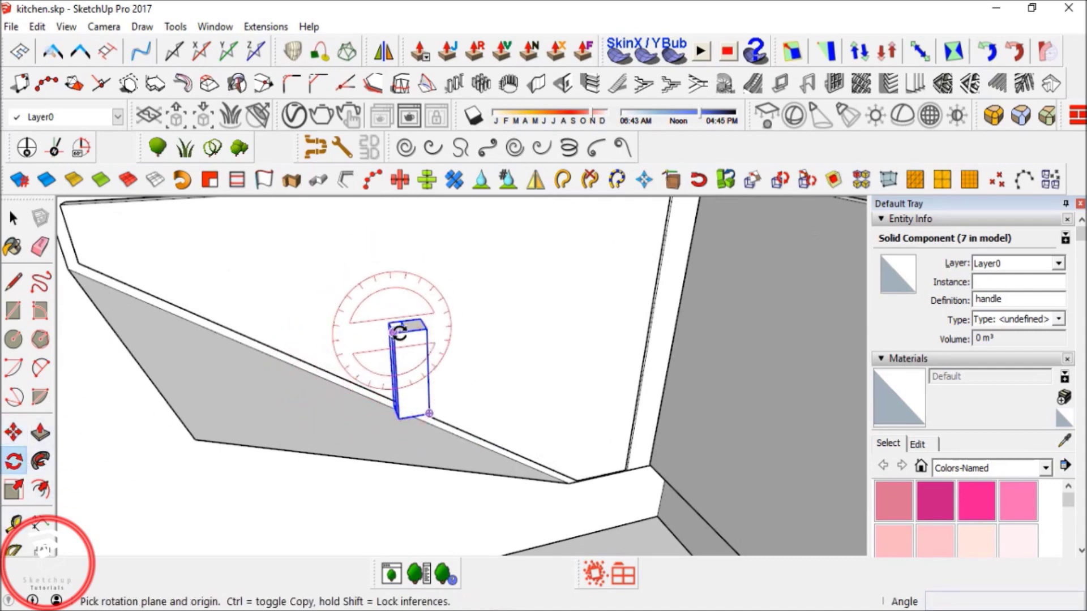
key(m)
click(405, 315)
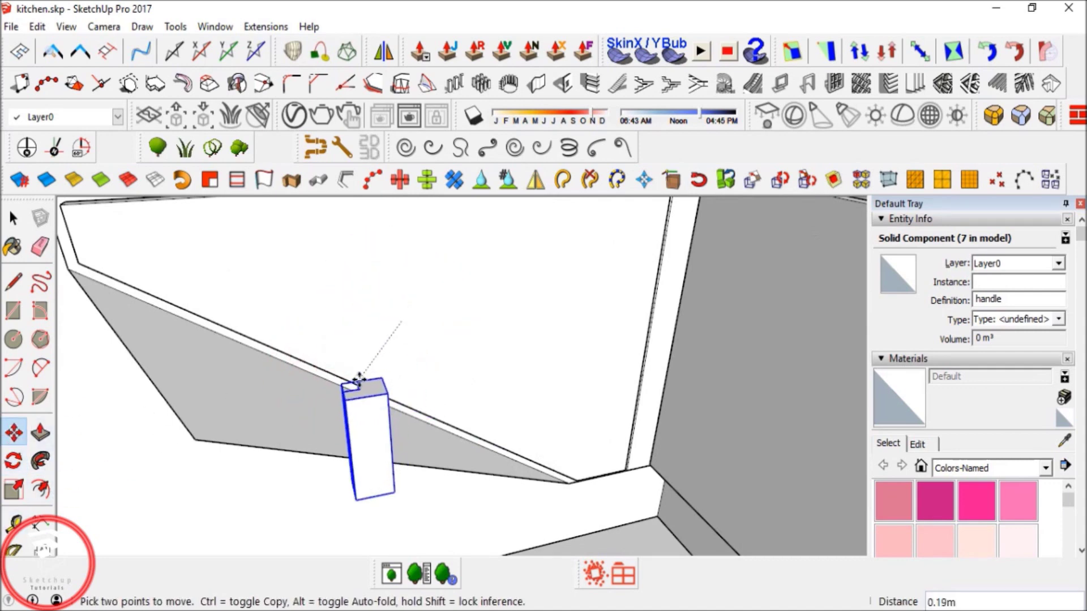
middle_drag(345, 355, 447, 334)
Rotate the copied handle in the vertical plane about its upper corner.
click(13, 461)
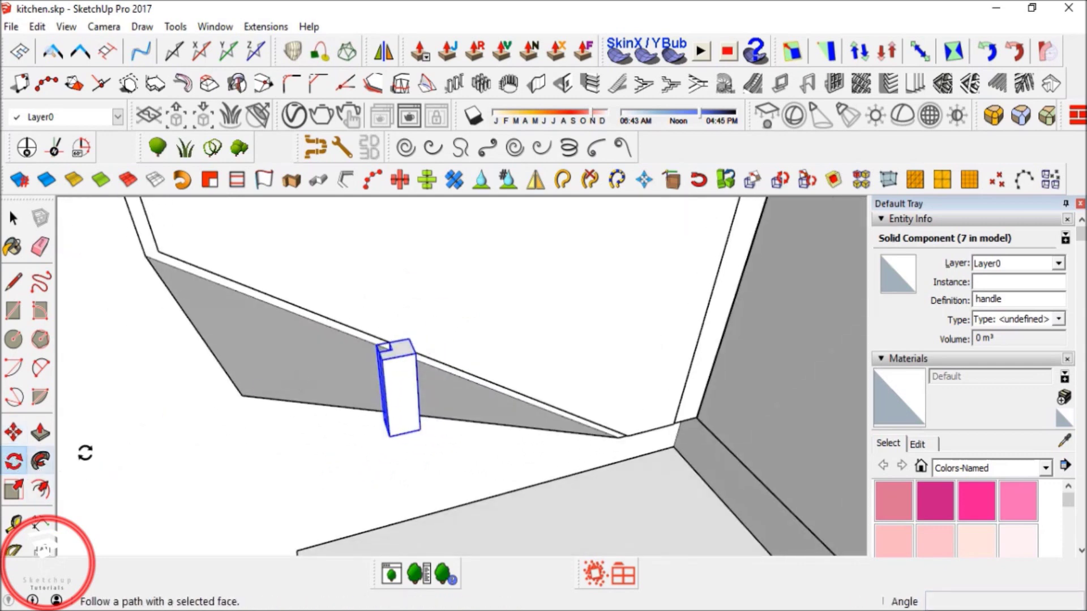
scroll(396, 351, up, 3)
click(375, 340)
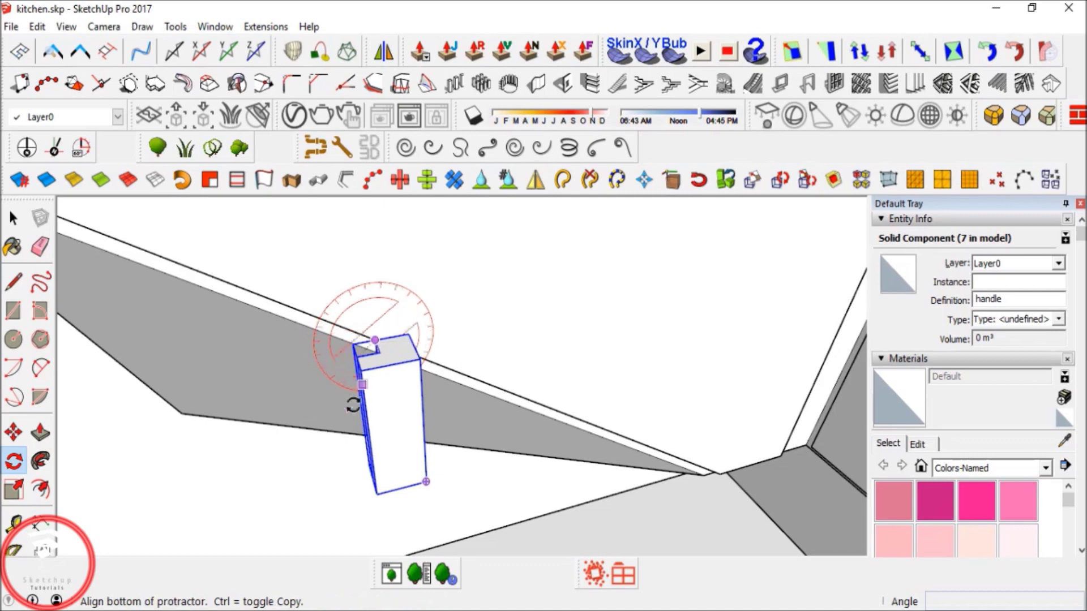
middle_drag(374, 340, 422, 491)
click(445, 486)
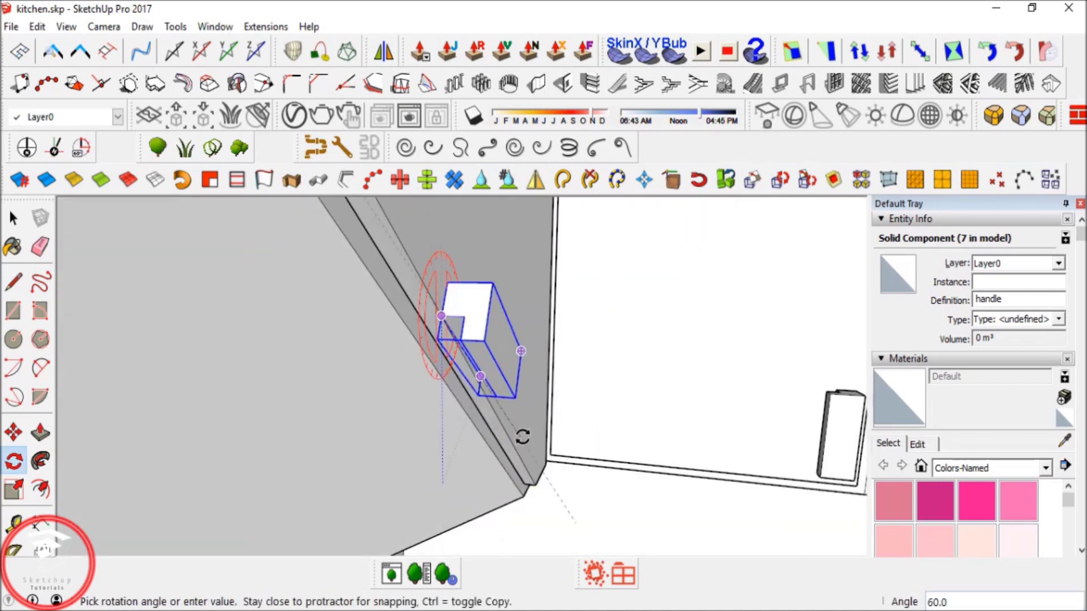
click(503, 430)
Move the rotated handle onto the door panel of the arm opposite the tall unit.
middle_drag(493, 347, 299, 340)
key(space)
key(m)
click(445, 371)
key(space)
Erase the leftover guide by the rear wall cabinets.
scroll(485, 412, down, 3)
scroll(364, 372, down, 3)
shift+middle_drag(364, 370, 431, 286)
click(430, 276)
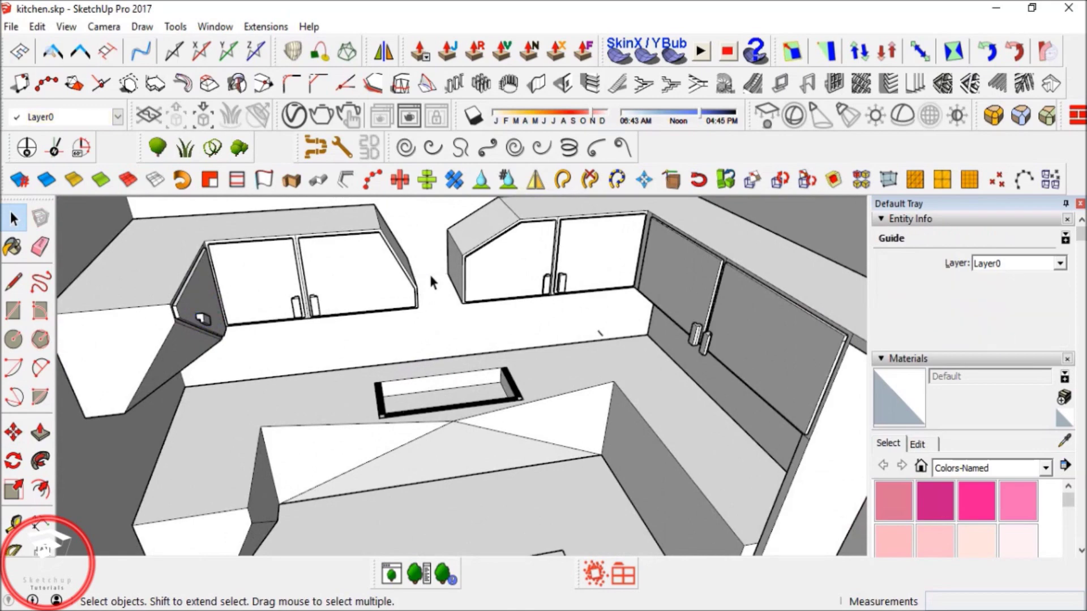
key(e)
key(space)
Open the island group and bevel a lower corner of its front end by drawing cut lines and erasing the corner edges.
scroll(466, 323, down, 3)
mouse_move(466, 323)
middle_down()
mouse_move(517, 347)
mouse_move(398, 320)
mouse_move(391, 357)
mouse_move(408, 376)
mouse_move(544, 413)
mouse_move(475, 370)
middle_up()
scroll(517, 347, down, 5)
scroll(475, 371, up, 4)
double_click(390, 419)
middle_drag(390, 419, 560, 414)
scroll(501, 411, up, 1)
key(l)
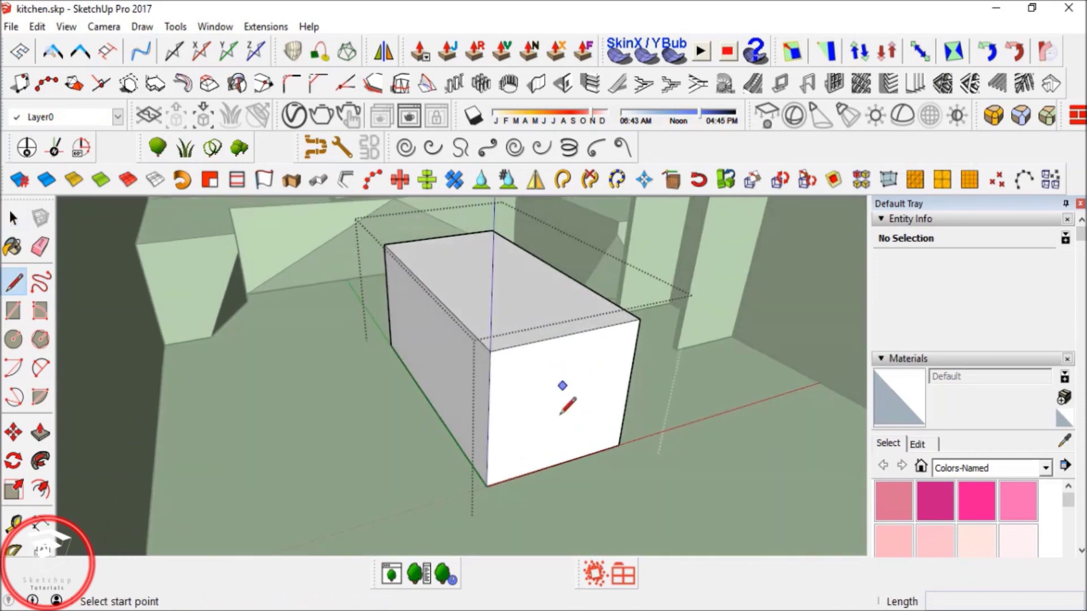
click(489, 375)
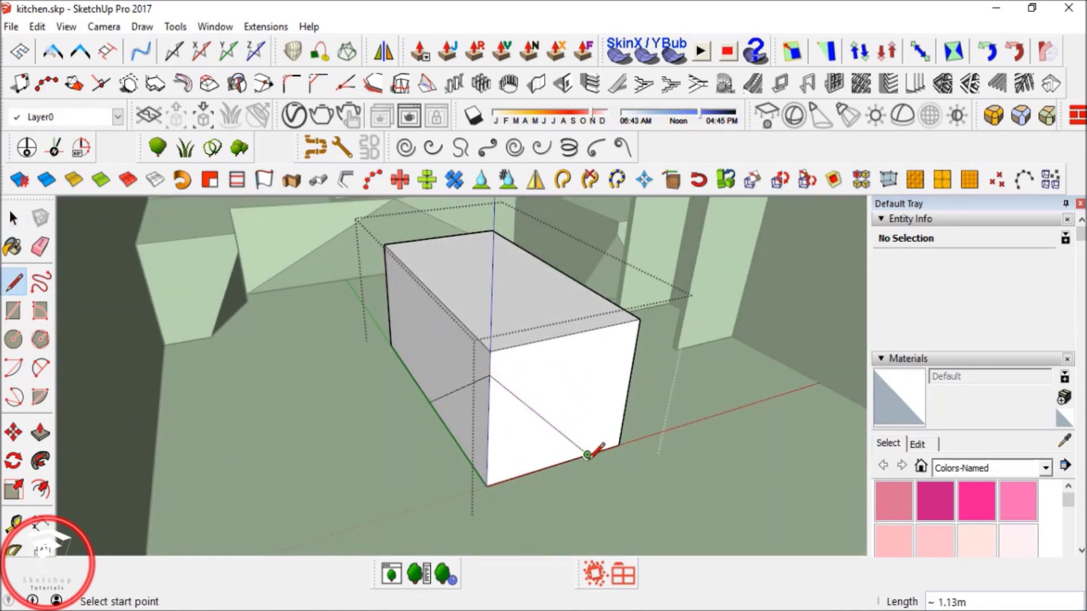
key(e)
mouse_move(471, 473)
mouse_down()
mouse_move(501, 492)
mouse_move(520, 474)
mouse_up()
key(space)
Bevel the diagonally opposite upper corner of the island's front end with cut lines and erase the corner edges.
middle_drag(643, 405, 473, 396)
mouse_move(385, 357)
shift+middle_down()
mouse_move(440, 380)
mouse_move(415, 389)
mouse_move(334, 323)
shift+middle_up()
key(l)
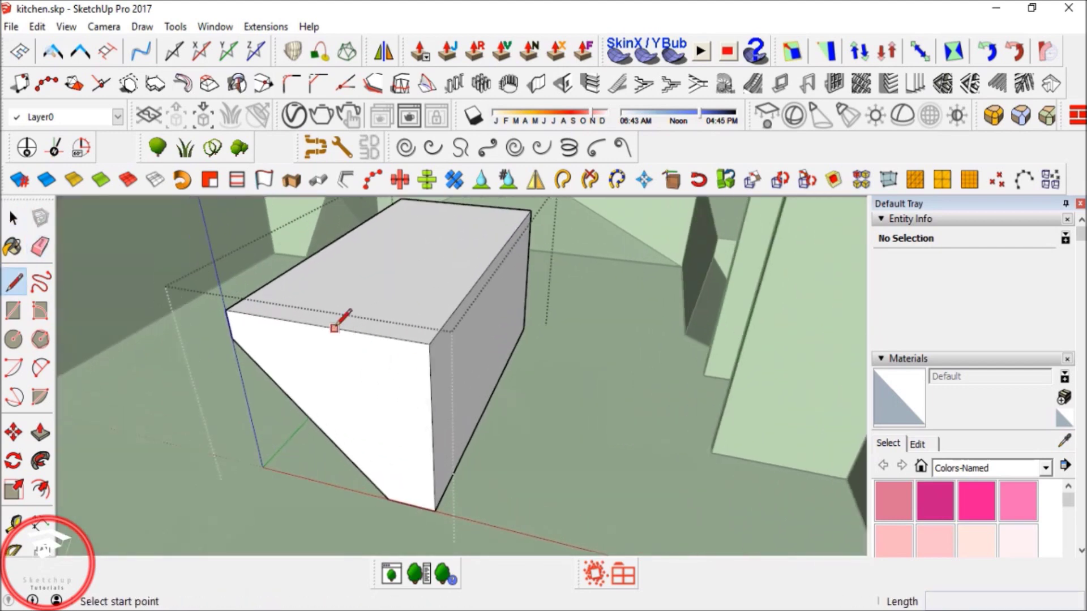
click(321, 325)
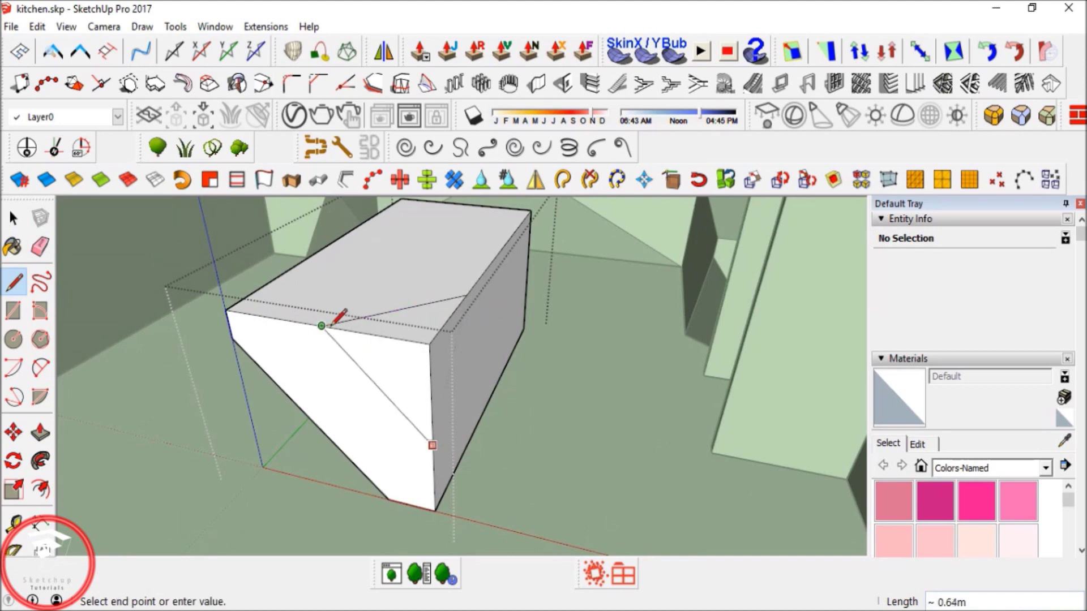
key(e)
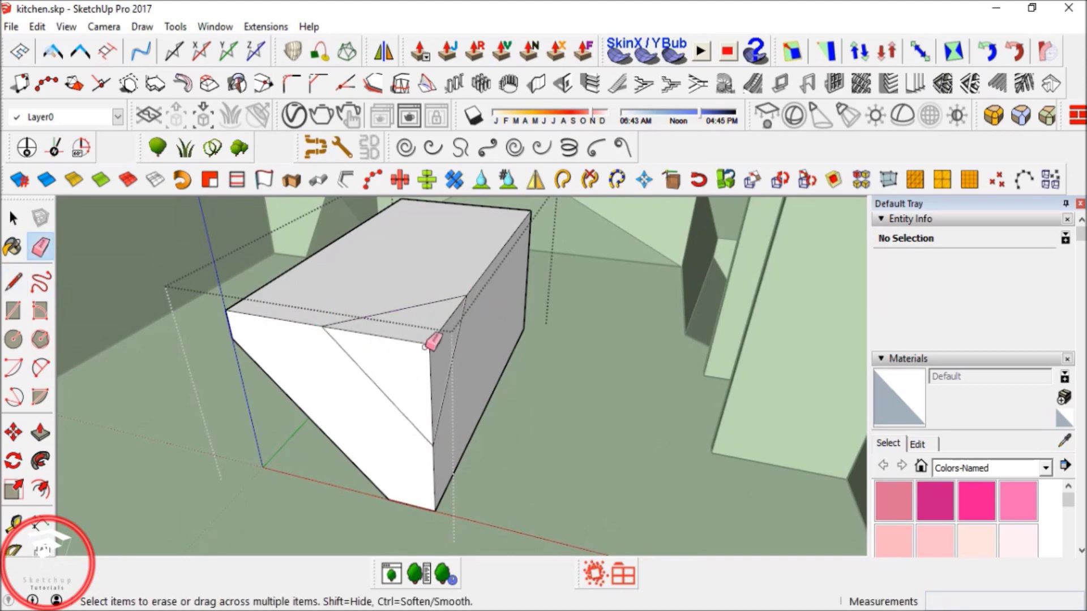
key(space)
Bevel an upper corner at the island's far end with cut lines across its three faces and erase the corner edges.
mouse_move(428, 341)
middle_down()
mouse_move(566, 391)
mouse_move(514, 307)
mouse_move(511, 376)
middle_up()
scroll(447, 402, up, 3)
middle_drag(447, 402, 478, 386)
key(l)
click(542, 359)
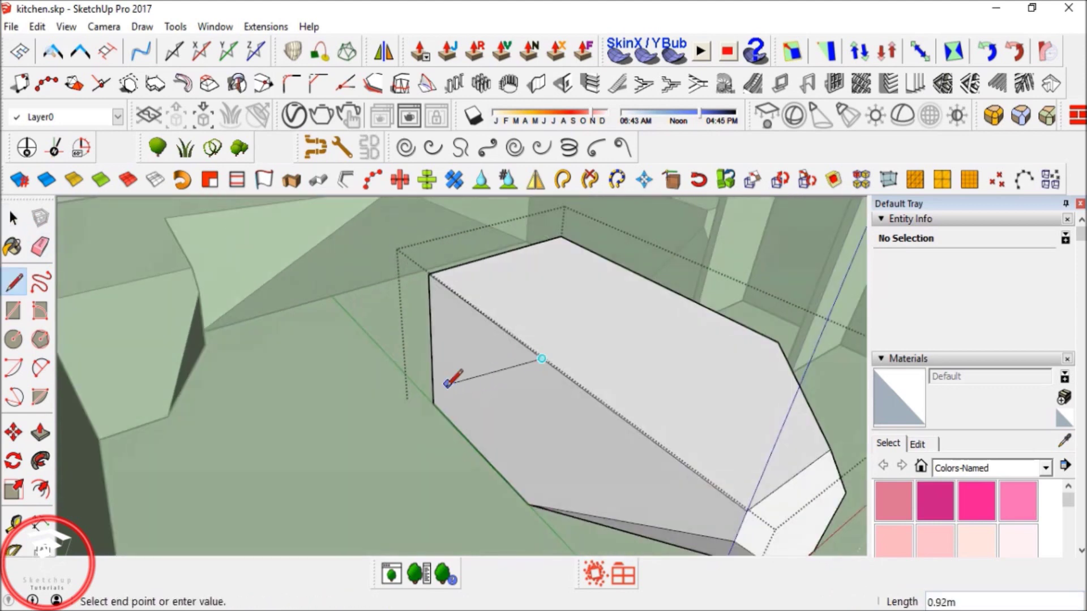
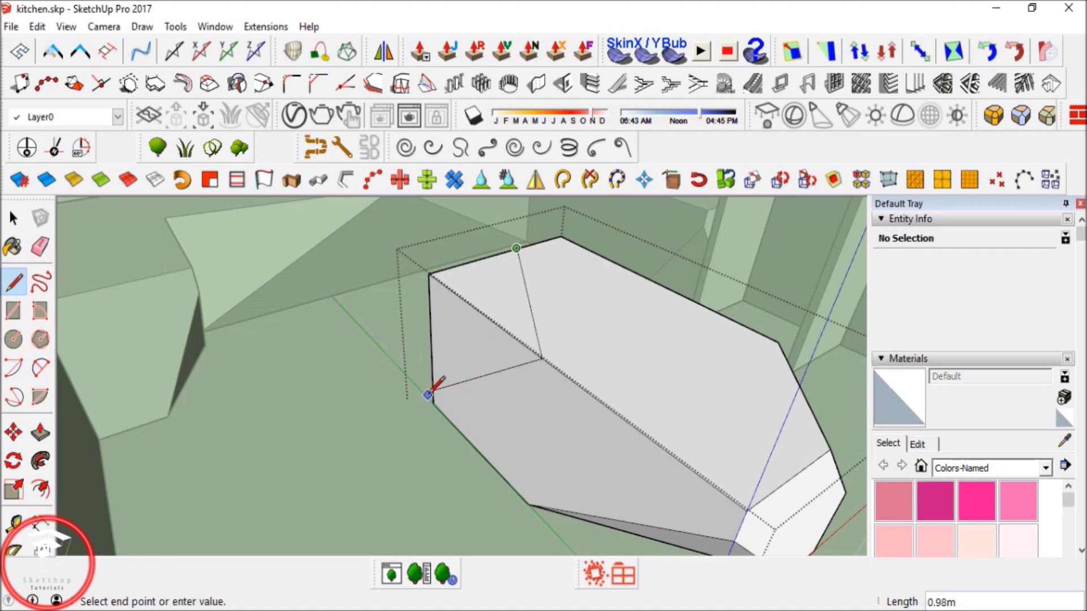
key(e)
drag(435, 289, 428, 271)
mouse_move(431, 274)
middle_down()
mouse_move(555, 371)
mouse_move(546, 386)
mouse_move(221, 413)
mouse_move(434, 364)
mouse_move(425, 372)
mouse_move(476, 384)
mouse_move(463, 323)
middle_up()
key(space)
Bevel the other corner of the island's far end by drawing cut lines and erasing the corner, then close the group.
key(l)
click(463, 298)
middle_drag(463, 297, 347, 364)
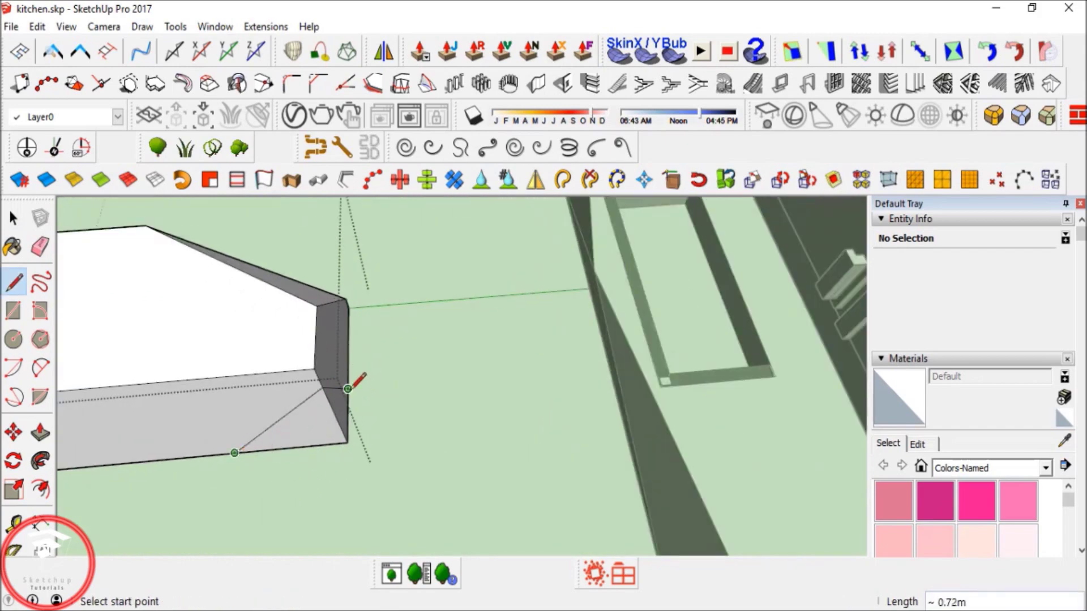
key(e)
drag(335, 443, 351, 440)
key(space)
mouse_move(309, 392)
middle_down()
mouse_move(298, 385)
mouse_move(589, 369)
middle_up()
scroll(589, 369, down, 5)
scroll(488, 418, down, 4)
middle_drag(488, 417, 413, 438)
scroll(505, 359, up, 4)
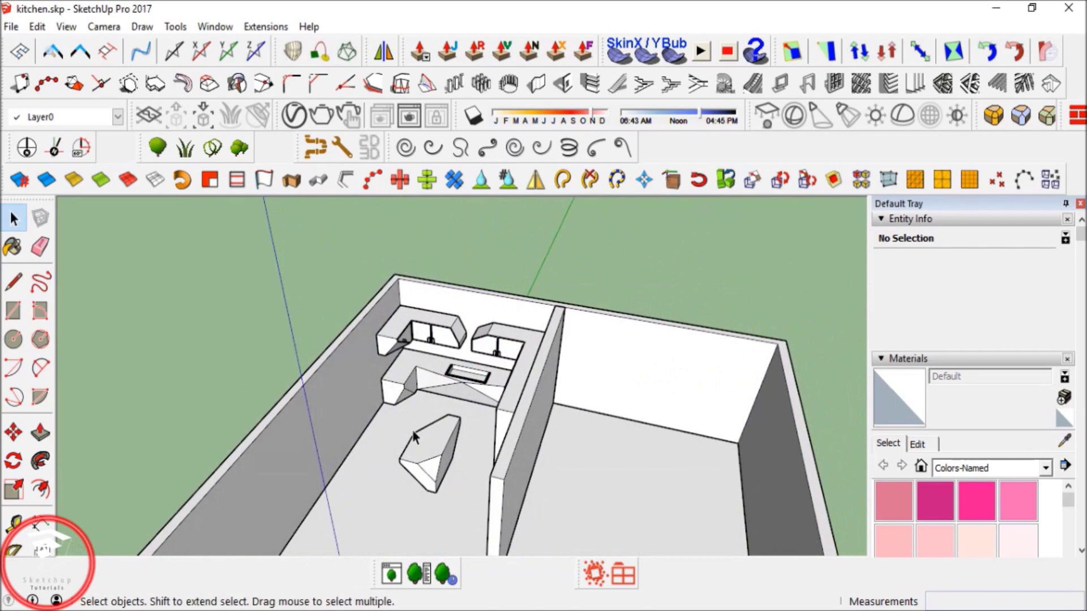
Offset the three triangular front faces of the rear counter inward to form thin frames.
scroll(414, 437, up, 3)
middle_drag(423, 458, 449, 328)
scroll(428, 317, up, 5)
scroll(429, 323, up, 3)
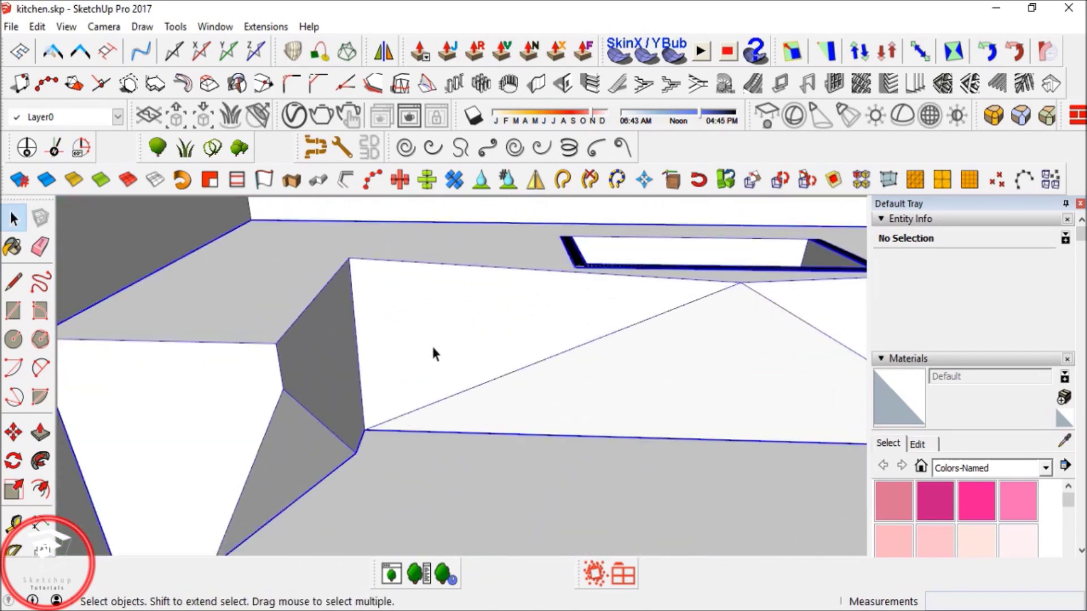
click(41, 489)
middle_drag(451, 357, 419, 334)
middle_drag(483, 291, 292, 283)
key(space)
click(293, 284)
ctrl+click(389, 327)
ctrl+click(691, 315)
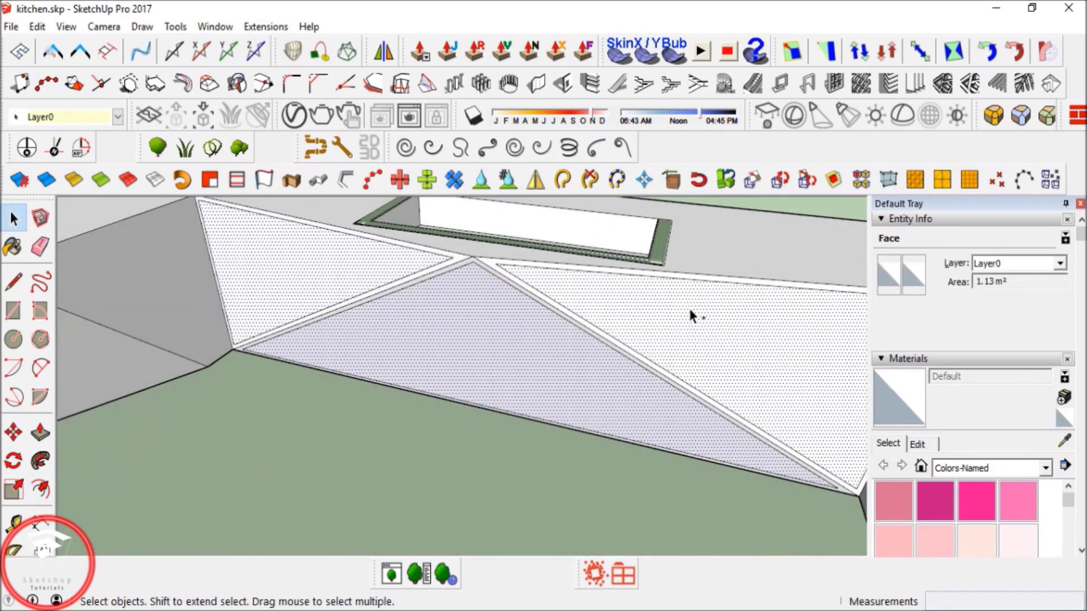
key(Delete)
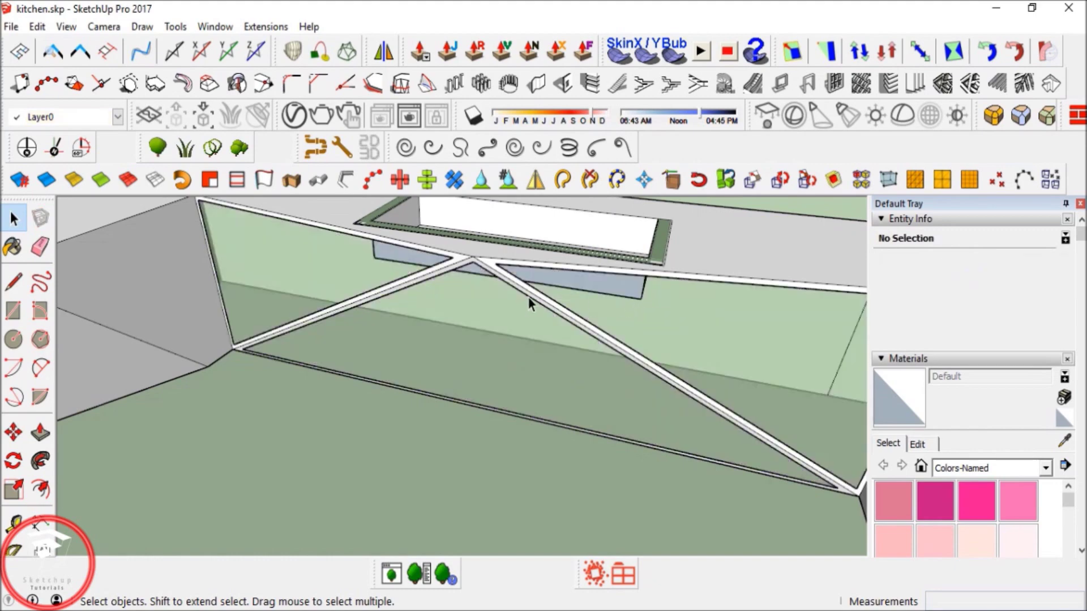
middle_drag(354, 309, 401, 335)
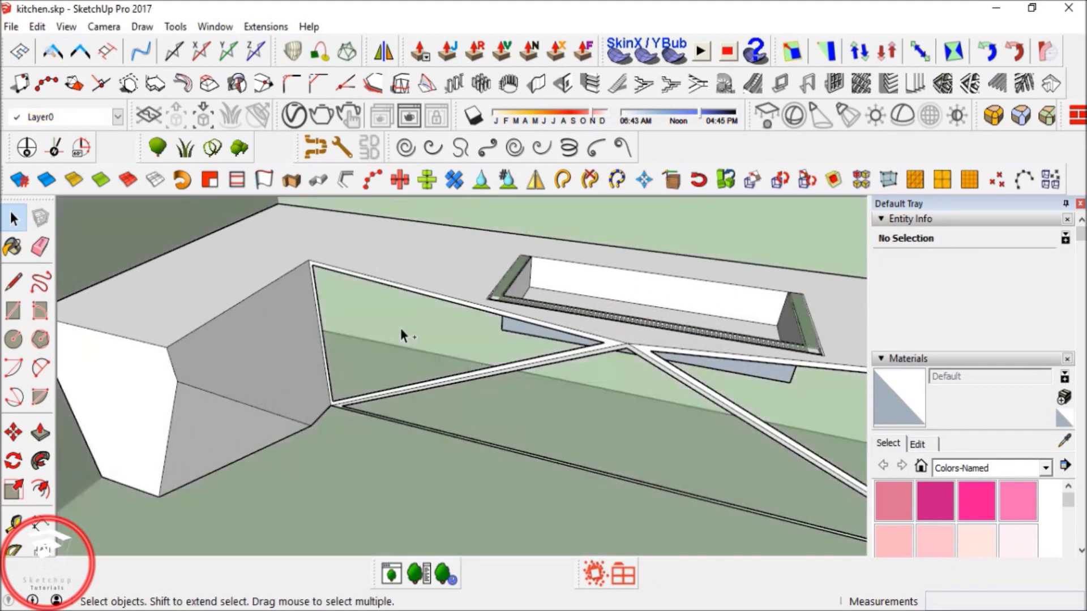
key(ctrl+z)
Offset the short counter arm's inner face and divide the tall-unit arm's inner face with a 0.80 m vertical line.
click(41, 490)
middle_drag(253, 364, 738, 321)
middle_drag(558, 332, 646, 348)
scroll(556, 304, up, 2)
key(l)
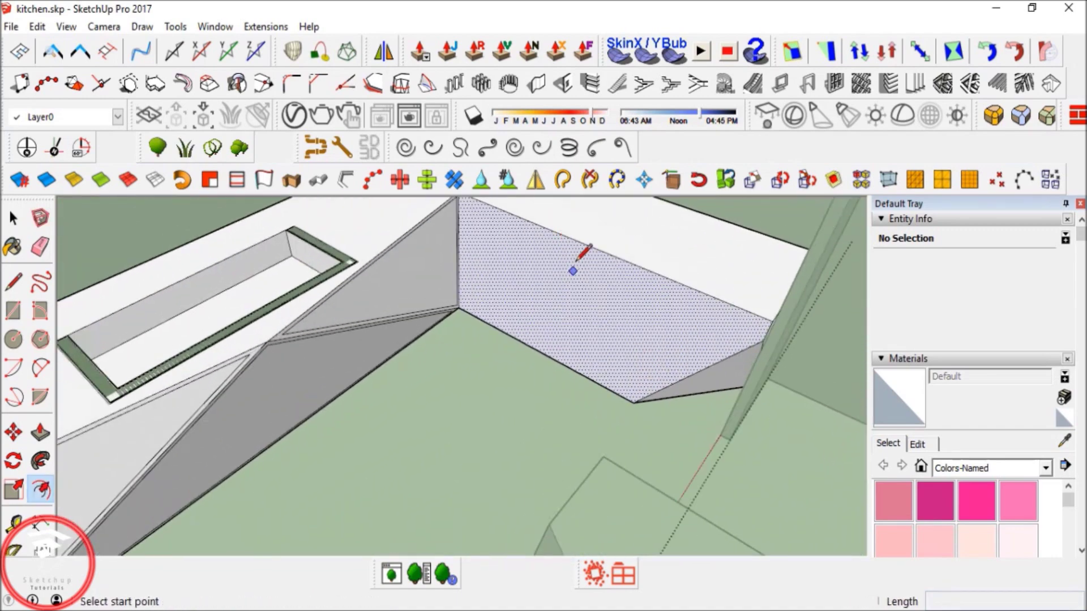
click(591, 247)
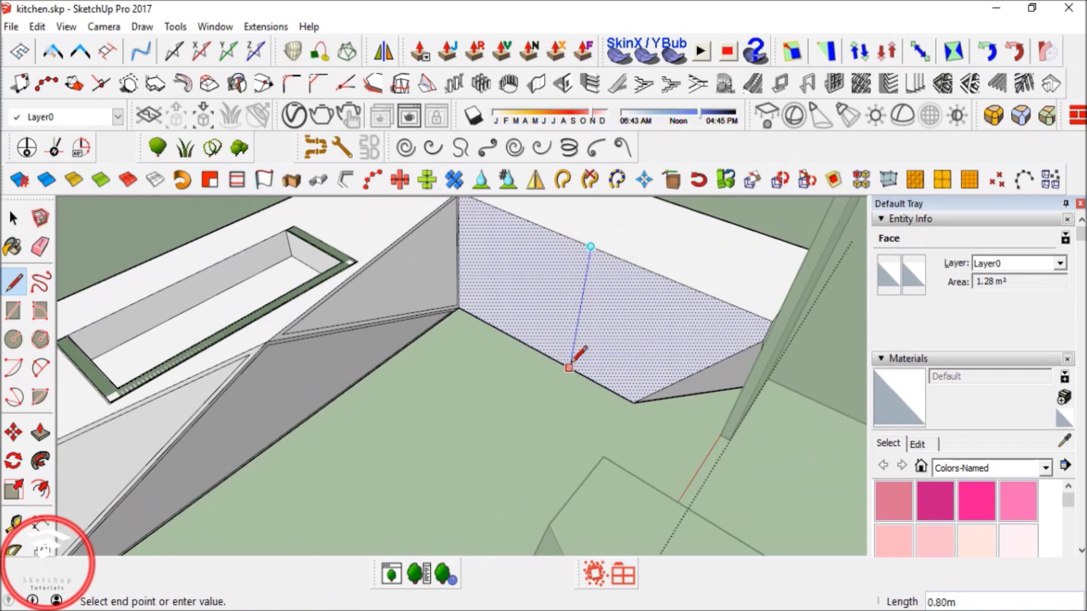
click(569, 368)
Offset the outer half of the tall-unit arm's inner counter face inward as a thin frame.
key(space)
double_click(518, 300)
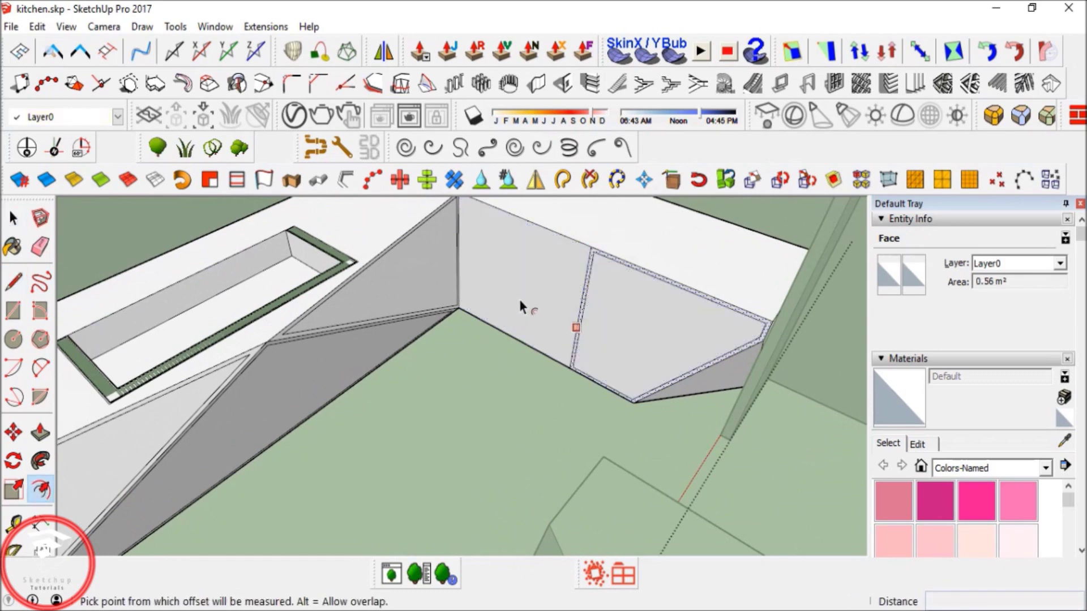
key(space)
Draw a 0.80 m vertical line beside the counter's inner corner and offset the adjoining panel inward.
middle_drag(465, 274, 465, 331)
key(l)
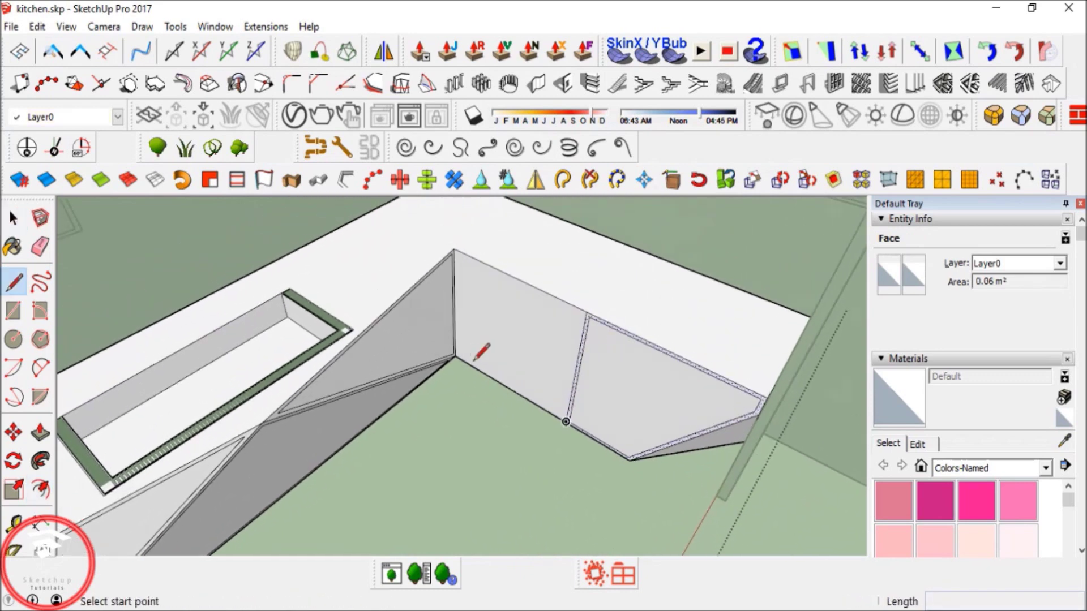
click(465, 360)
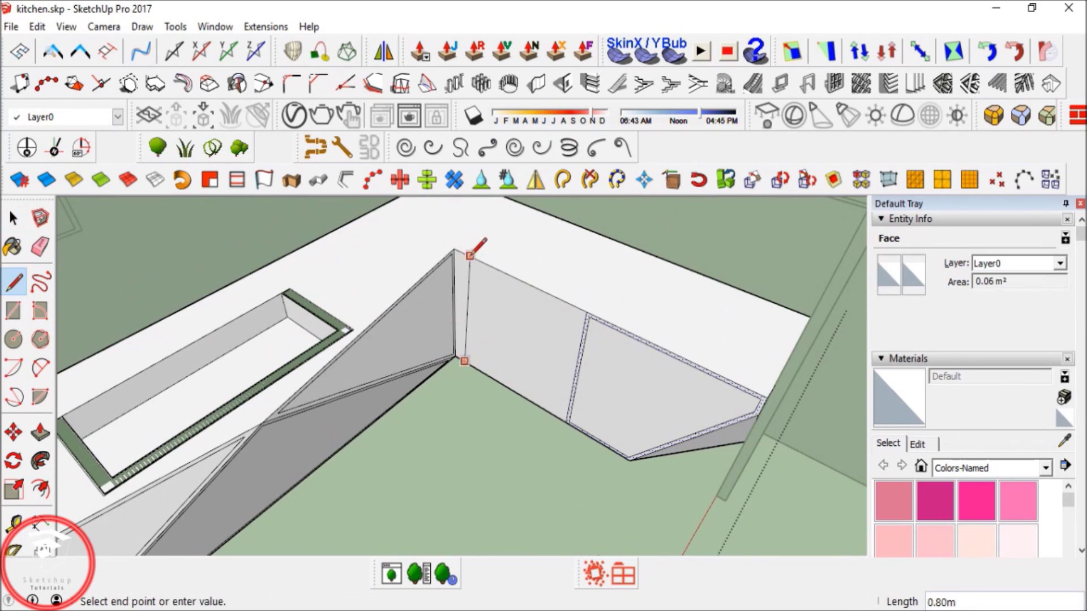
click(466, 255)
key(space)
click(41, 488)
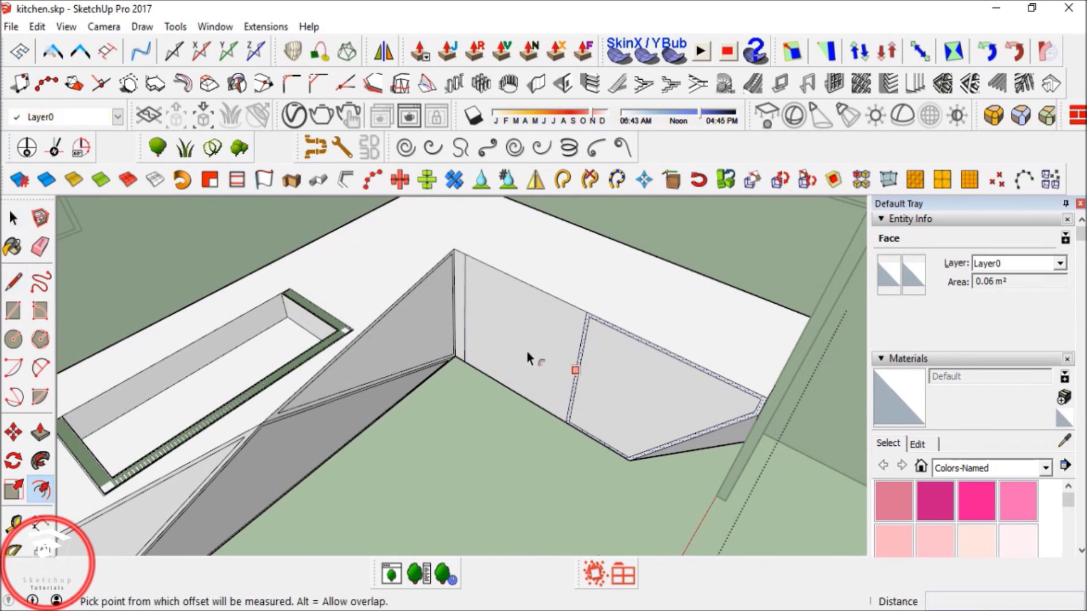
key(space)
Delete the six offset inner faces along the counter fronts to open the frames, and clear the selection.
click(532, 331)
shift+click(668, 374)
middle_drag(509, 388, 352, 339)
shift+click(344, 329)
key(Delete)
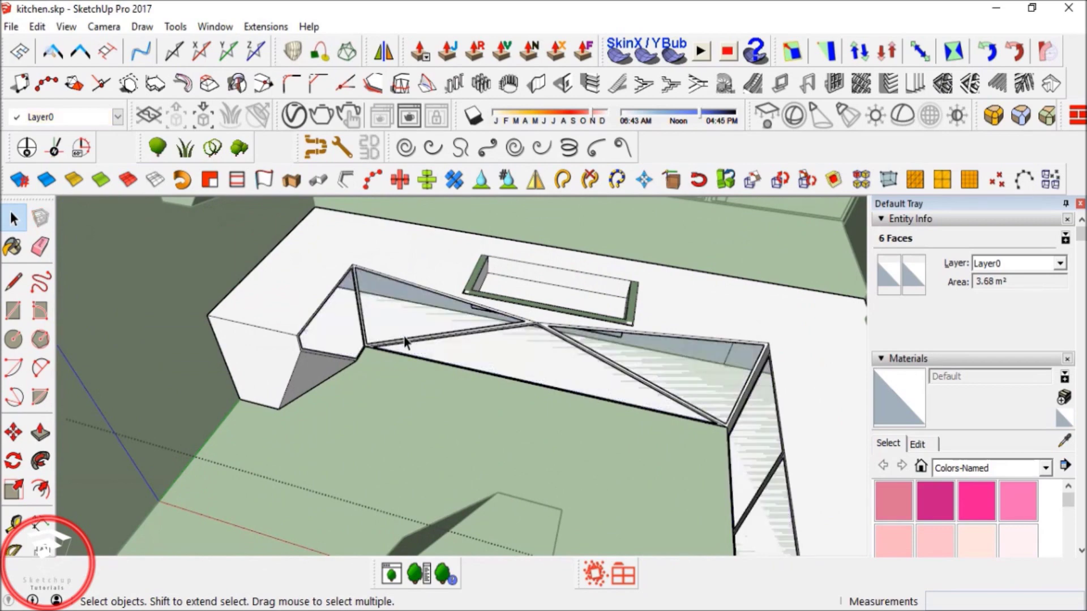
key(ctrl+t)
Examine the opened counter frames and the space behind them from several angles.
middle_drag(416, 334, 368, 319)
scroll(422, 339, up, 5)
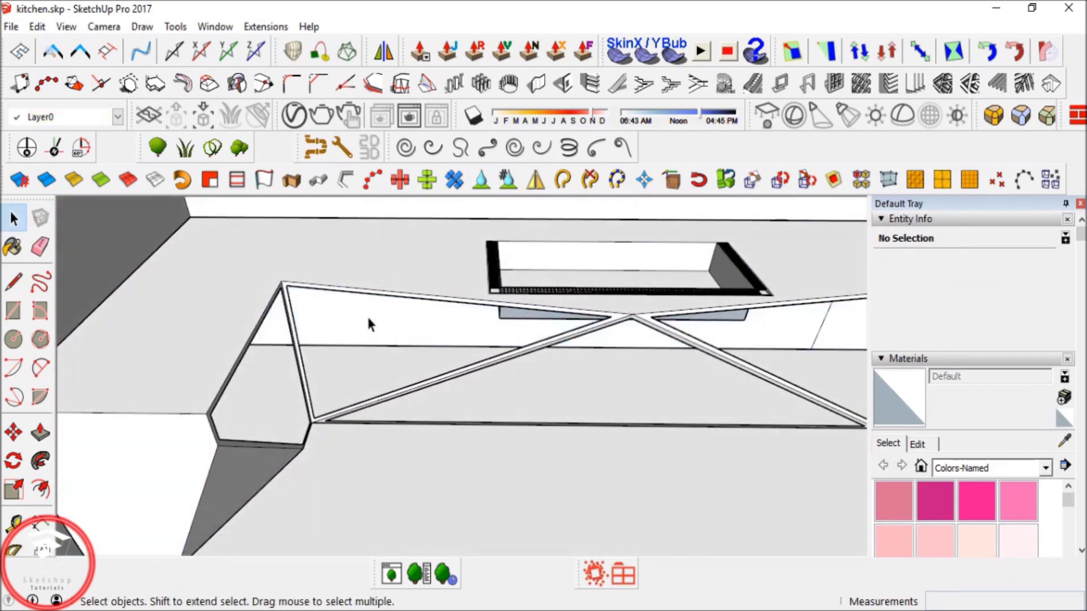
key(e)
middle_drag(380, 355, 398, 318)
mouse_move(752, 284)
middle_down()
mouse_move(700, 296)
mouse_move(807, 305)
middle_up()
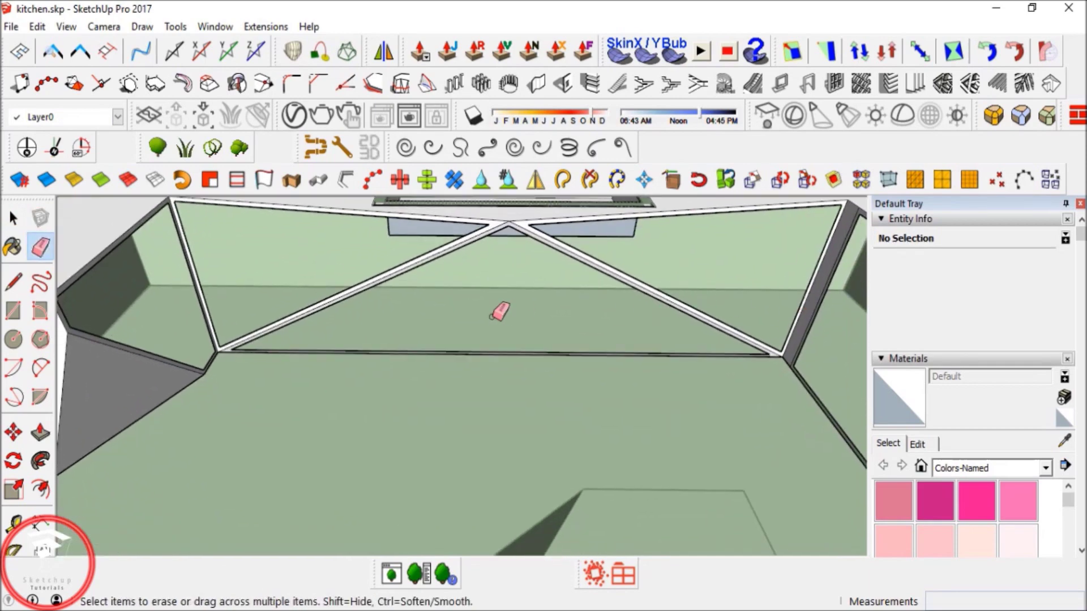
middle_drag(495, 315, 267, 288)
scroll(311, 306, down, 5)
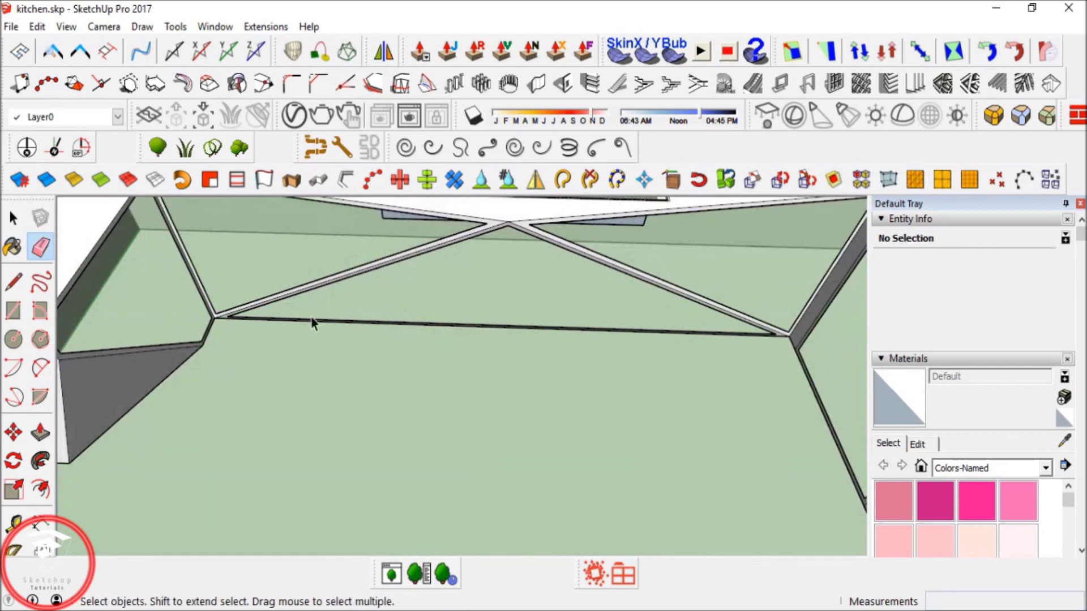
key(space)
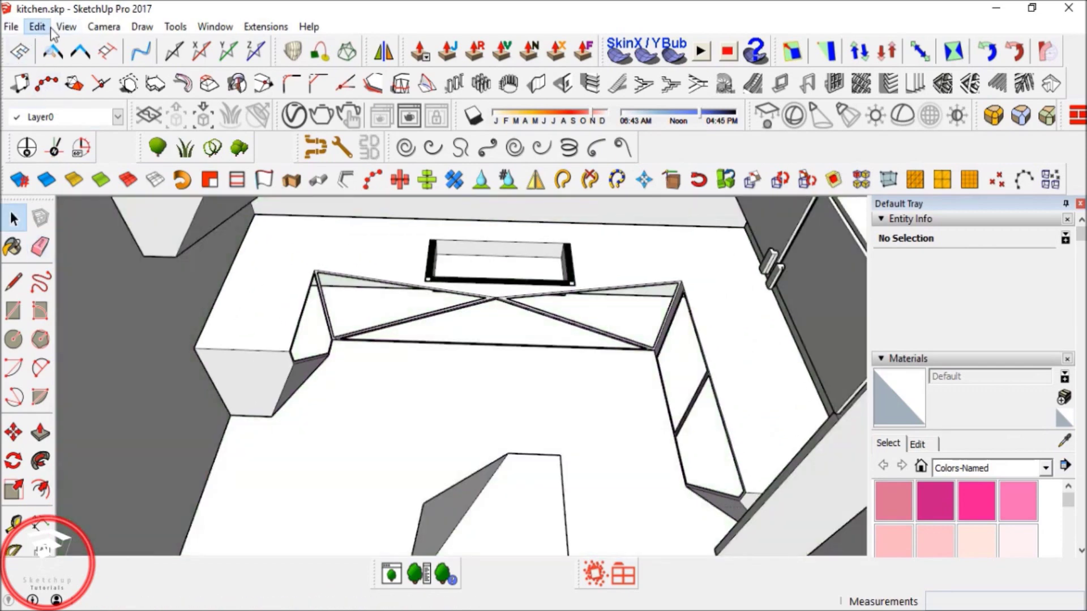
Paste the removed counter front faces in place and make them a single group.
click(38, 26)
click(108, 146)
scroll(197, 299, up, 2)
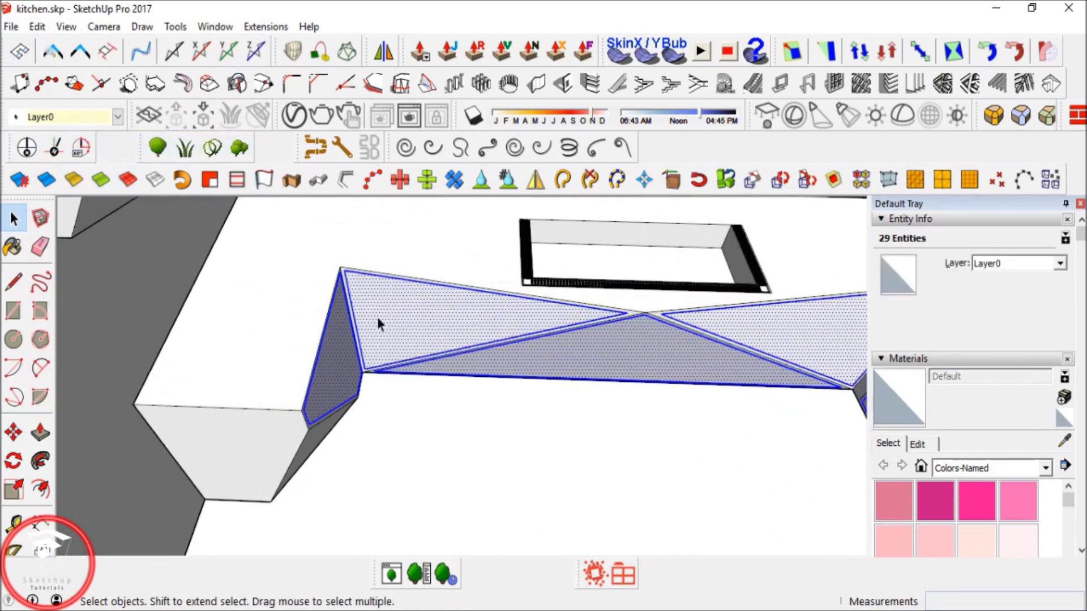
right_click(419, 255)
click(489, 252)
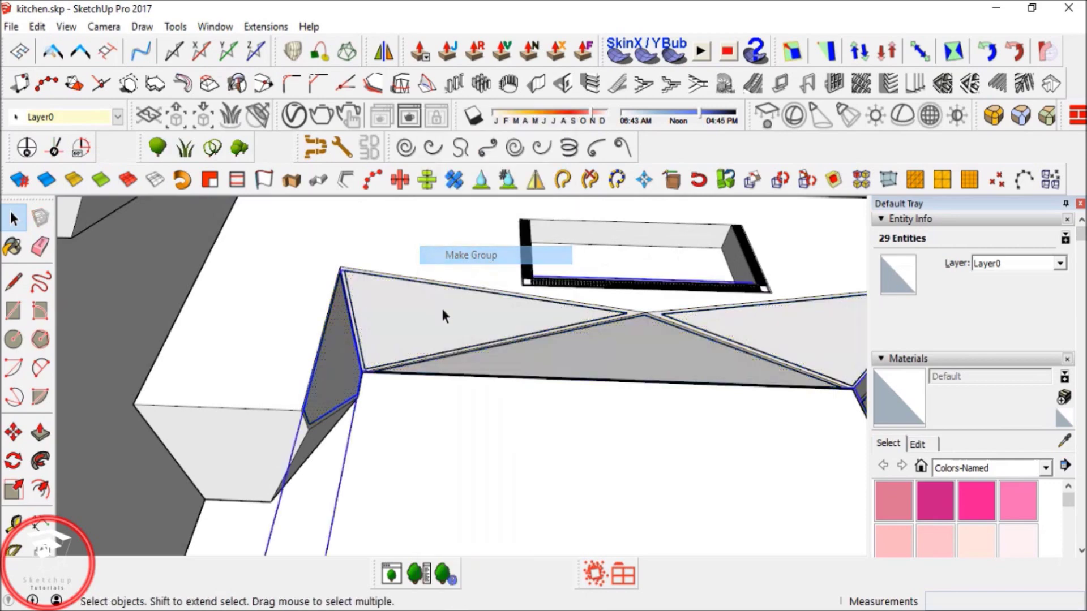
Extrude the short arm's front panel inside the group by the last push/pull distance, and leave the group.
middle_drag(441, 306, 341, 339)
double_click(355, 346)
key(p)
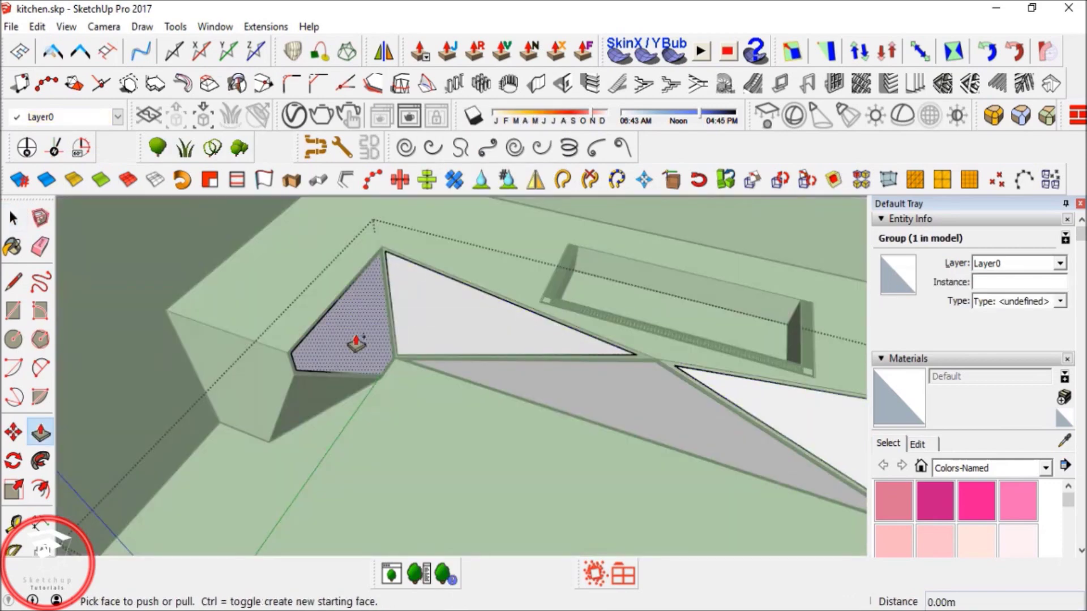
double_click(354, 346)
scroll(408, 334, up, 2)
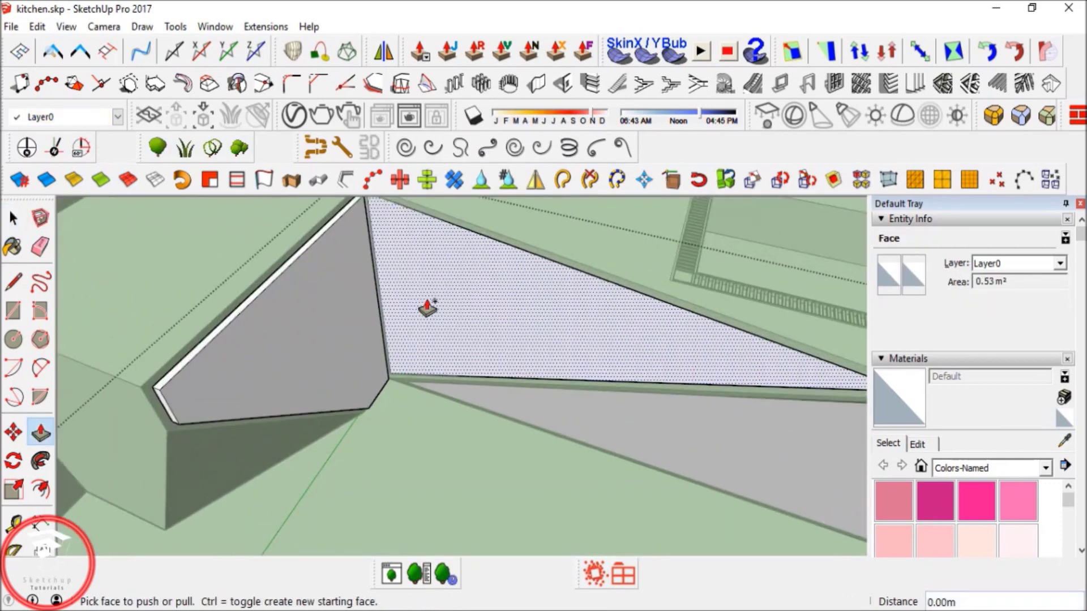
middle_drag(425, 303, 344, 277)
key(space)
key(Escape)
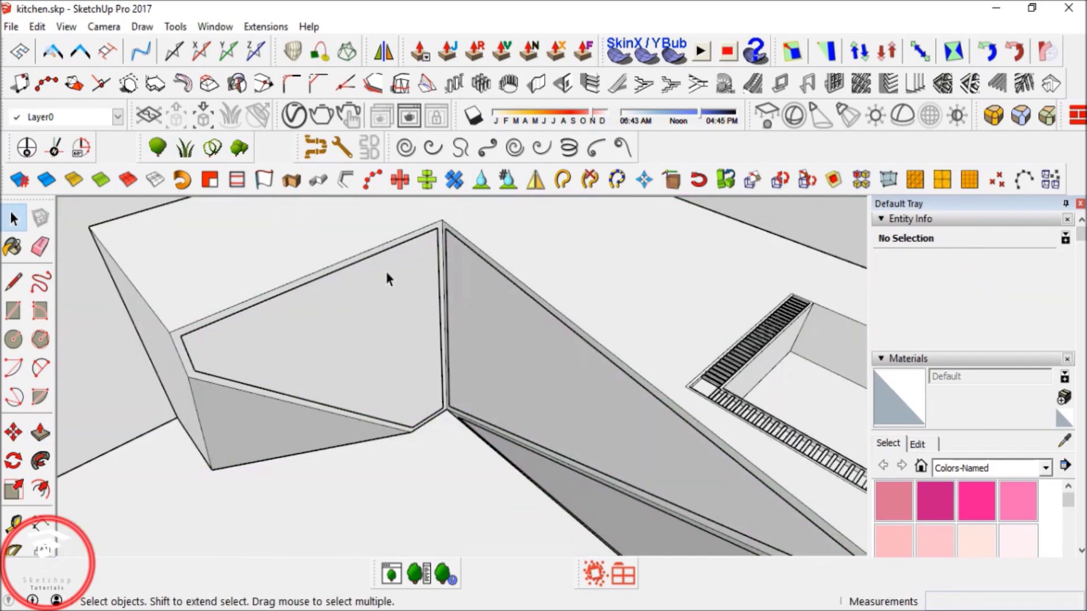
Undo the panel extrusion, the grouping and pasting, and the removal of the counter front faces.
key(ctrl+z)
key(ctrl+z)
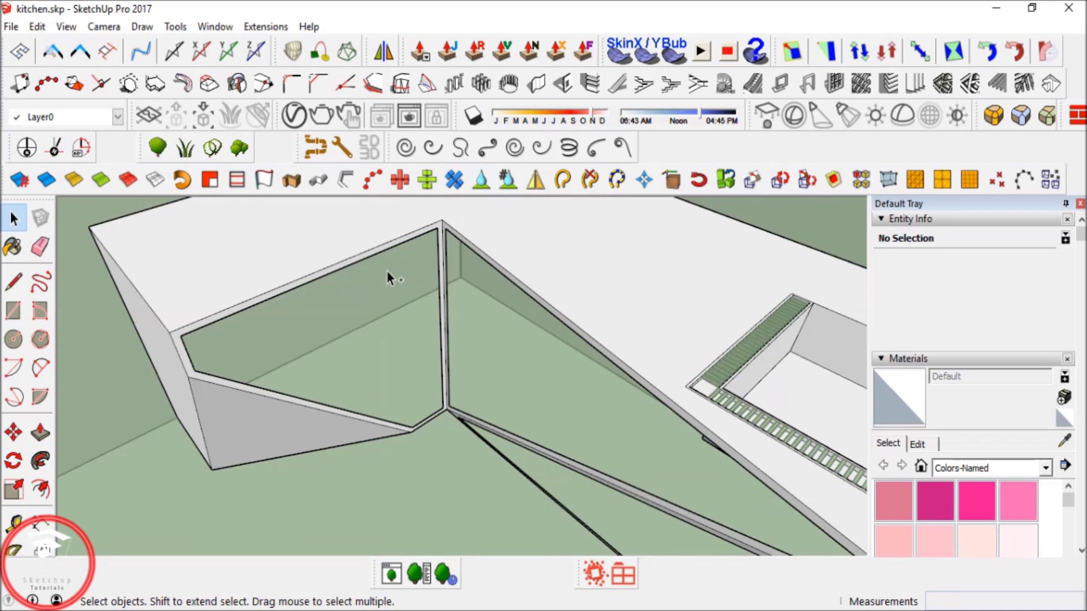
key(x)
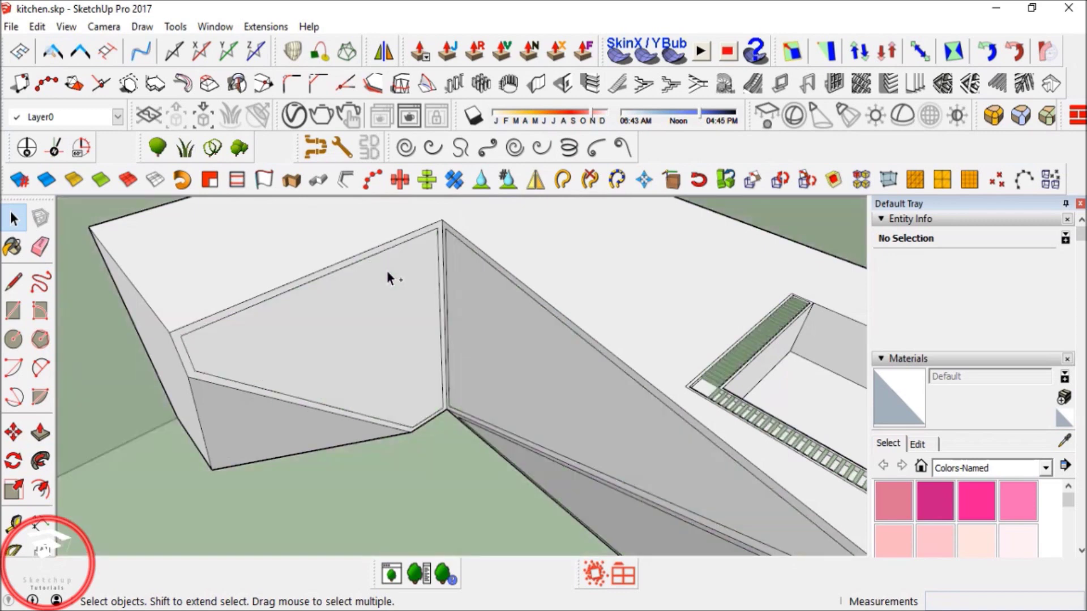
Draw a vertical line on the short arm's front beside the inner corner and erase the old frame edge to widen that frame strip.
key(l)
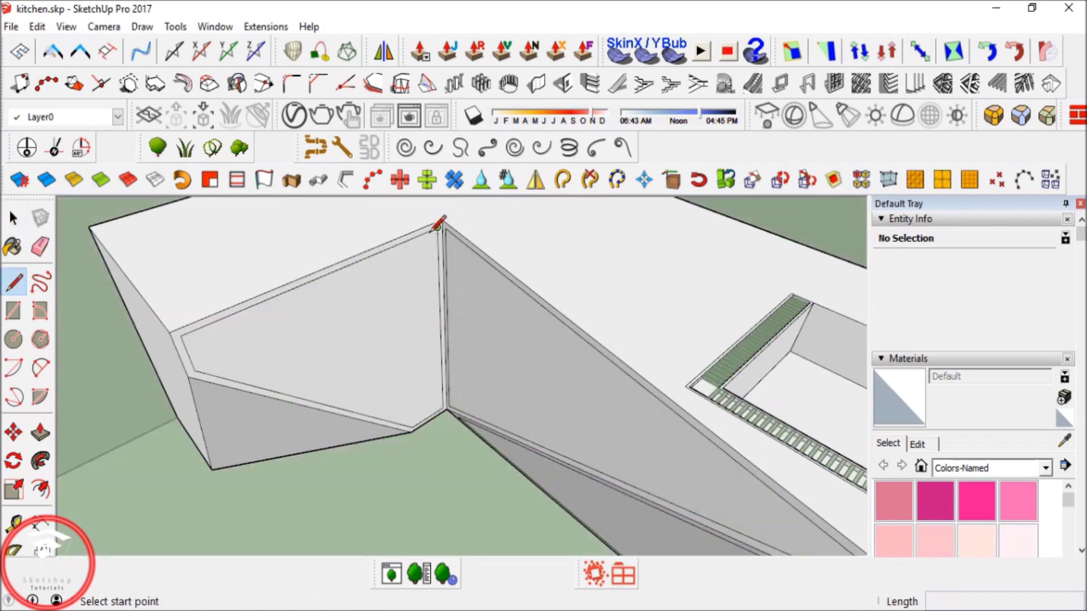
click(426, 232)
click(433, 413)
key(e)
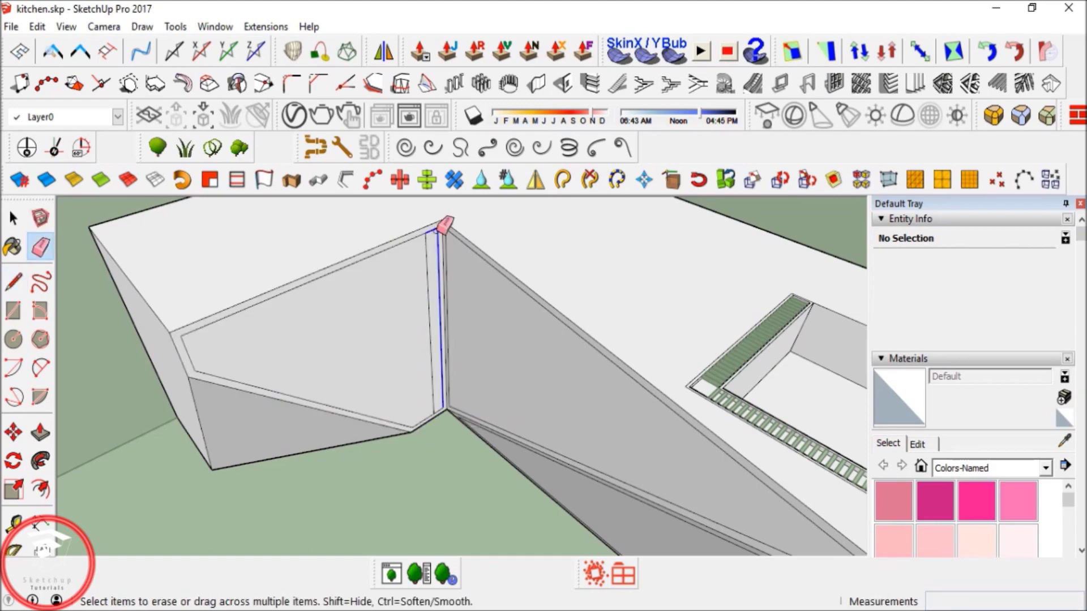
middle_drag(382, 367, 504, 365)
Remove the inner faces along all the counter fronts again, keeping only the frames.
key(space)
scroll(308, 305, down, 6)
middle_drag(430, 324, 572, 335)
scroll(572, 339, up, 4)
click(599, 312)
middle_drag(206, 315, 171, 338)
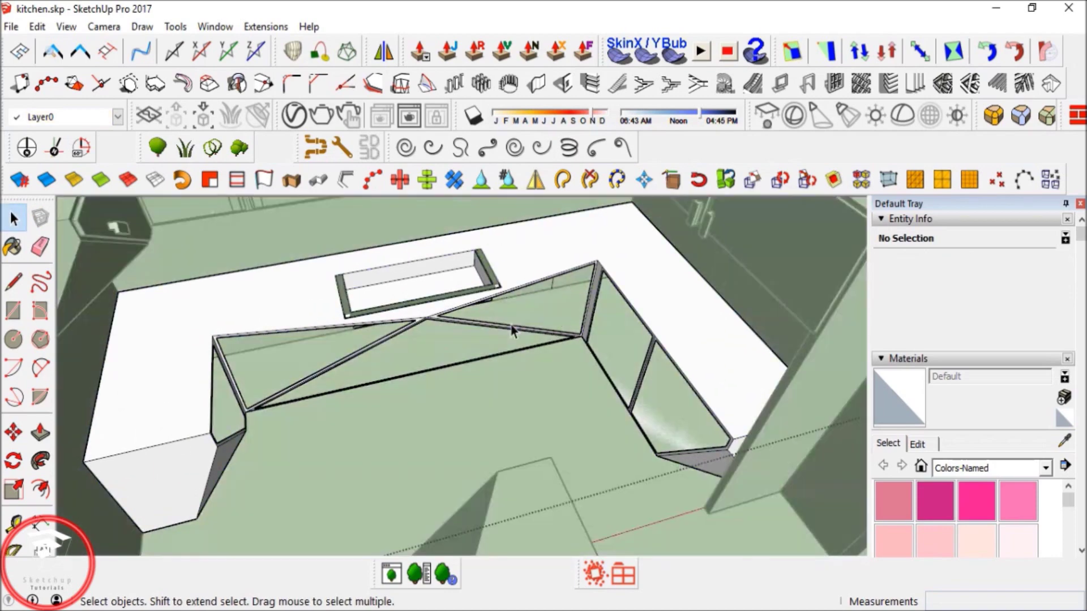
Erase the stray short vertical line behind the back run's opening near the inner corner.
key(e)
scroll(546, 298, up, 3)
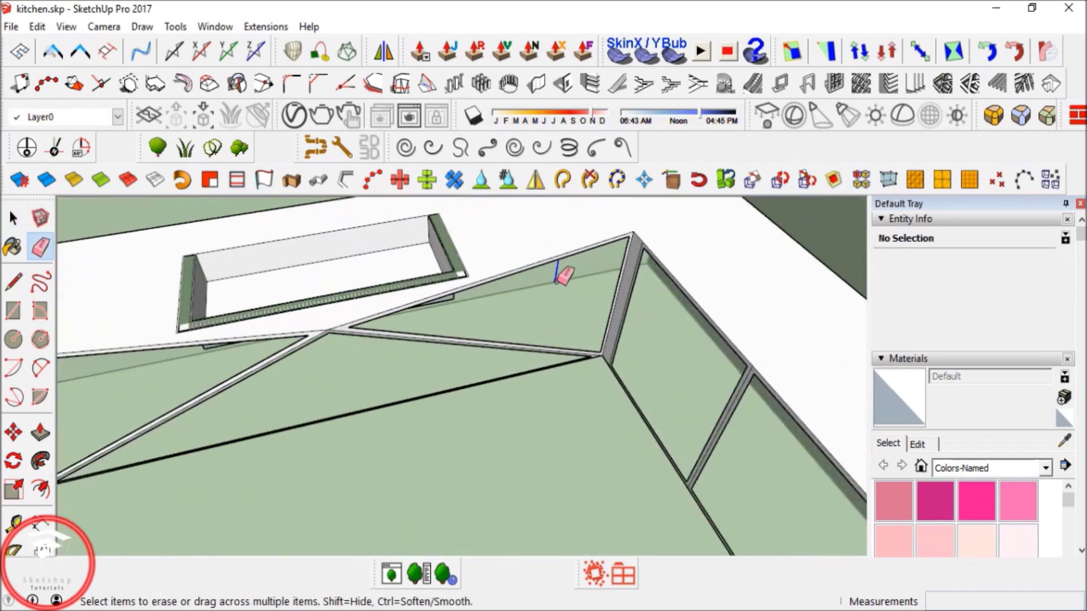
drag(655, 258, 619, 339)
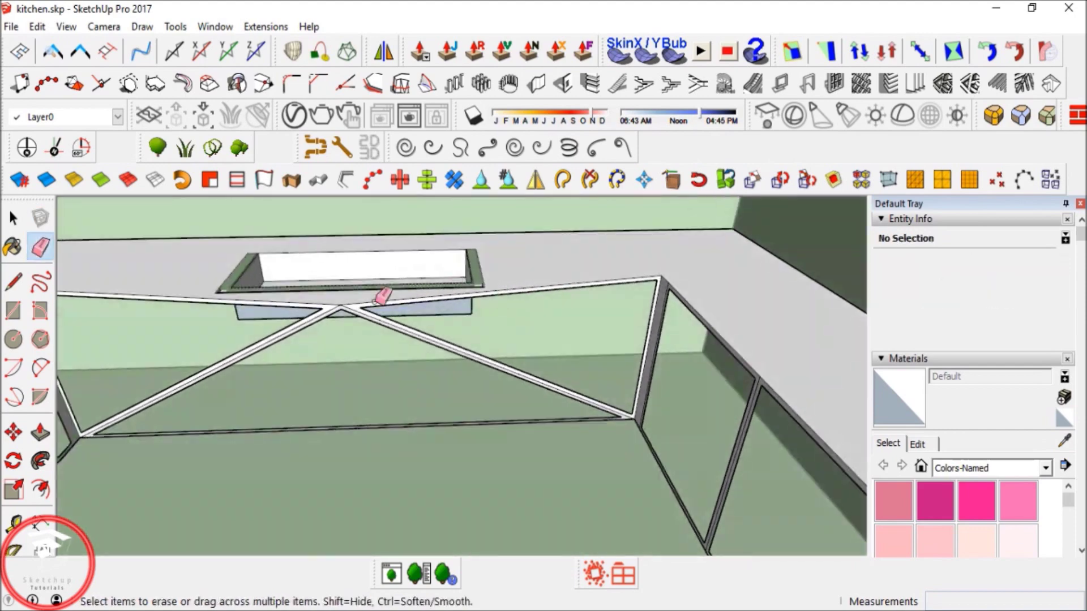
middle_drag(109, 333, 749, 266)
scroll(604, 306, down, 2)
middle_drag(566, 323, 443, 365)
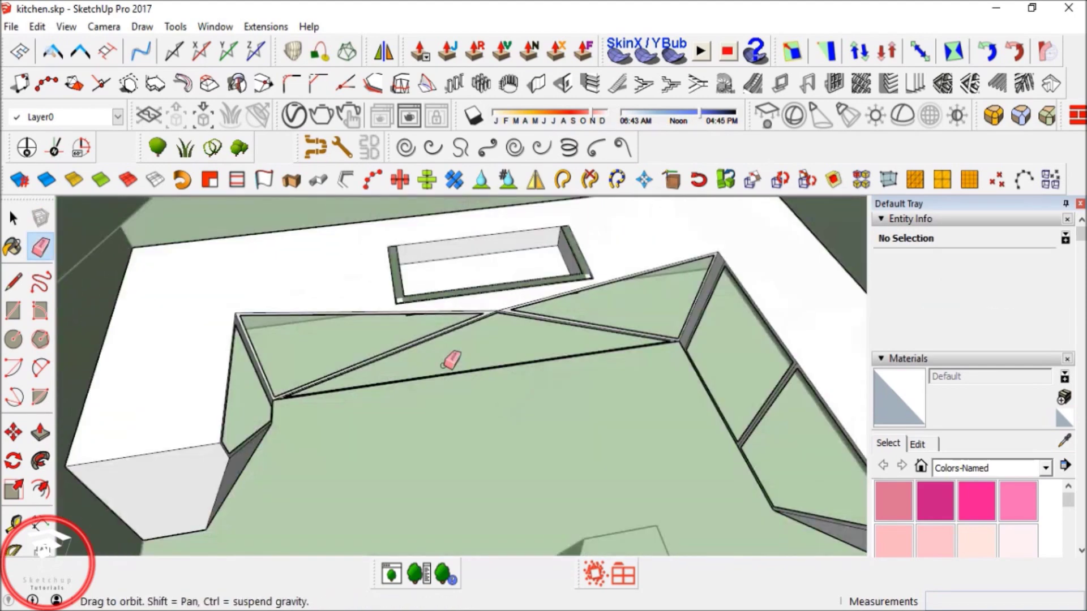
Close the open cabinet group, paste the lower cabinets' door faces in place and make them a separate group.
key(space)
scroll(346, 324, down, 4)
key(Escape)
click(43, 30)
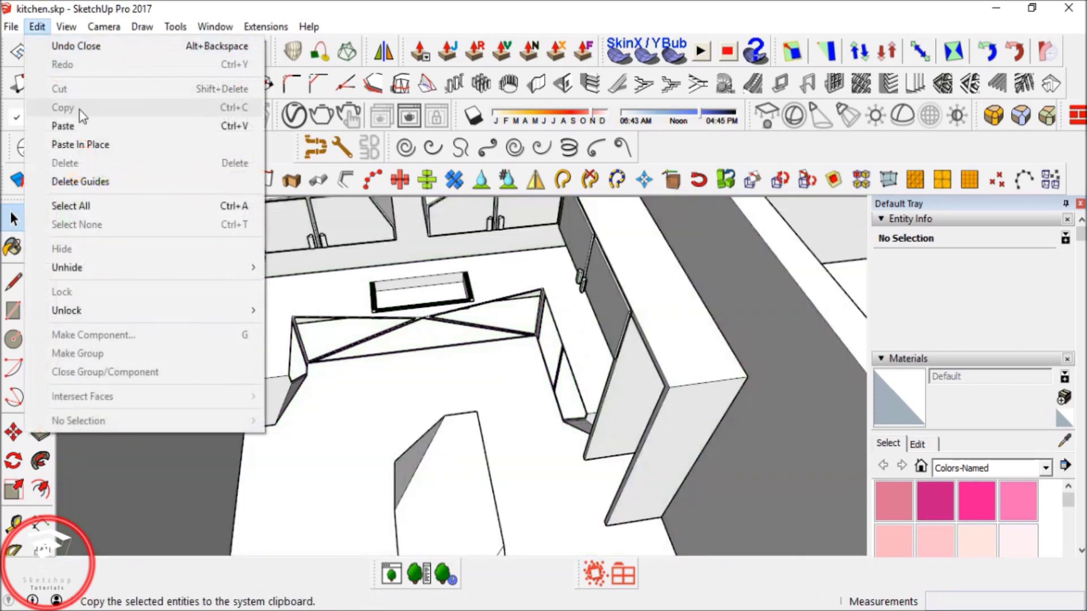
click(99, 146)
scroll(399, 357, up, 3)
right_click(293, 307)
click(338, 256)
Give the pasted door faces thickness by repeating the last Push/Pull distance on each of them inside their group.
middle_drag(338, 258, 248, 294)
scroll(249, 280, up, 3)
key(p)
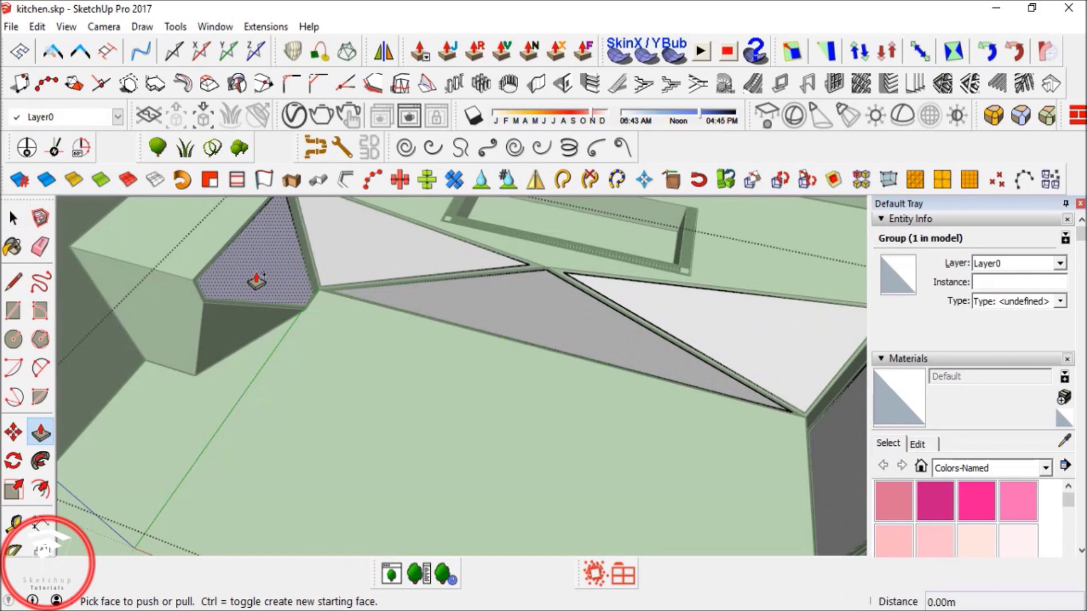
double_click(255, 281)
click(349, 254)
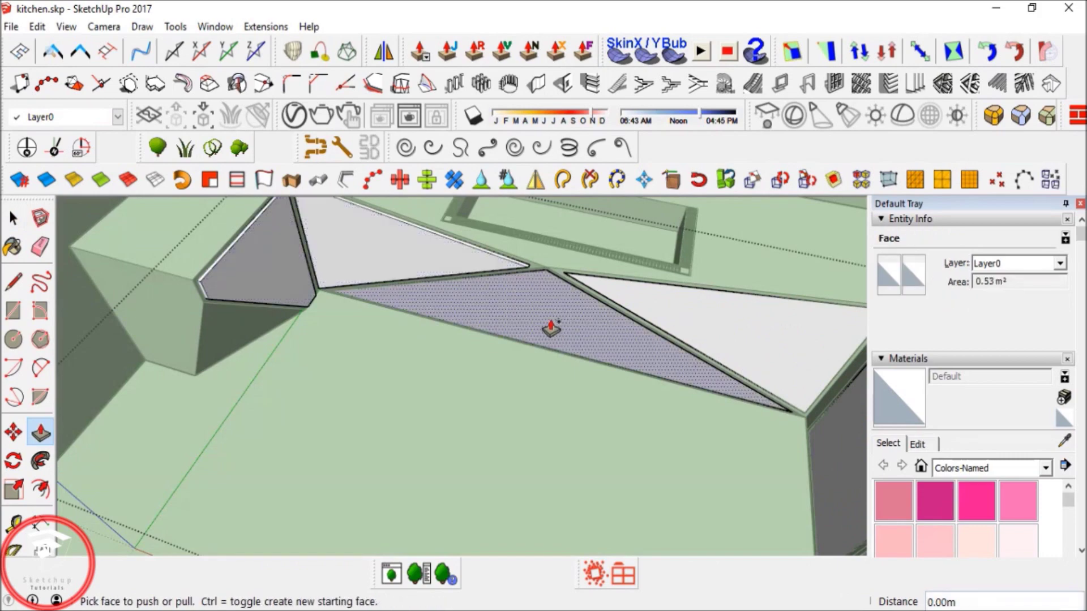
middle_drag(687, 308, 577, 383)
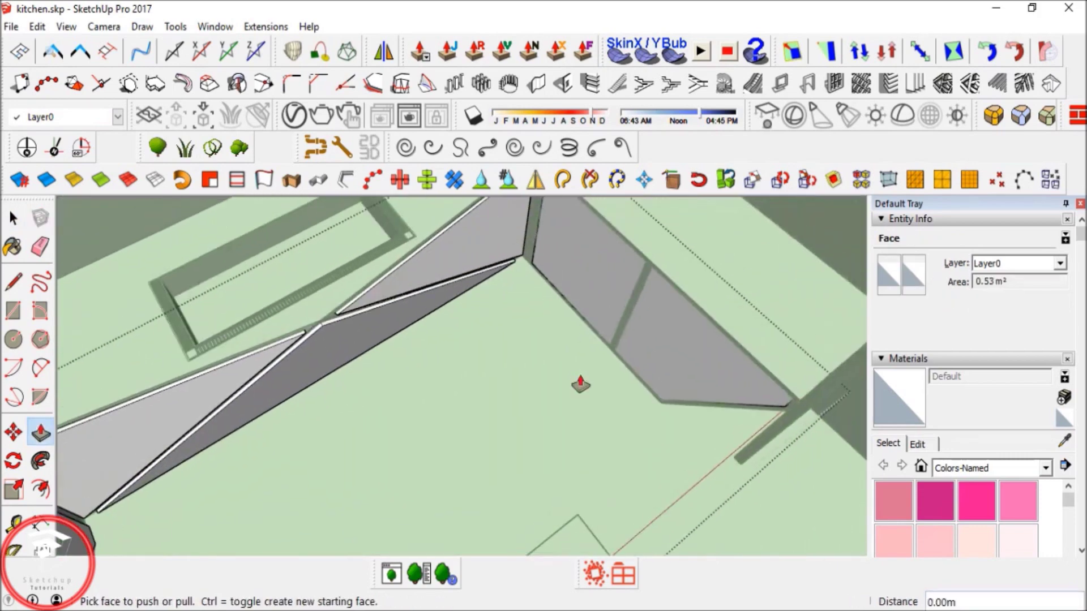
click(676, 354)
click(676, 353)
key(space)
Copy the upper cabinet's pair of handles about 1.00 m down onto the two adjacent lower cabinet doors.
scroll(589, 355, down, 4)
middle_drag(514, 369, 481, 243)
click(567, 333)
click(404, 274)
scroll(413, 263, up, 5)
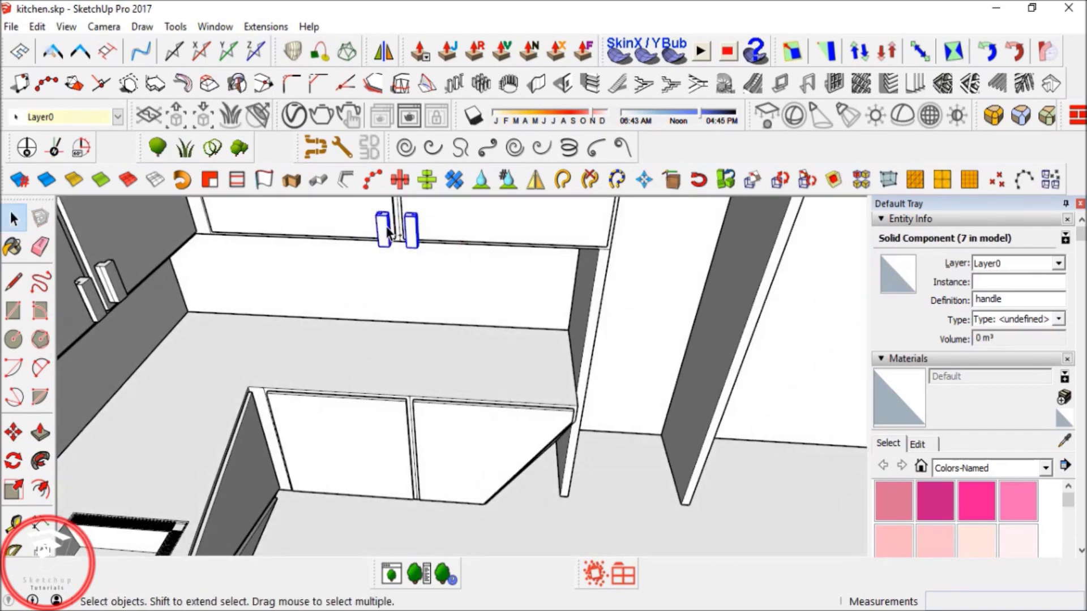
key(m)
click(455, 241)
key(ctrl)
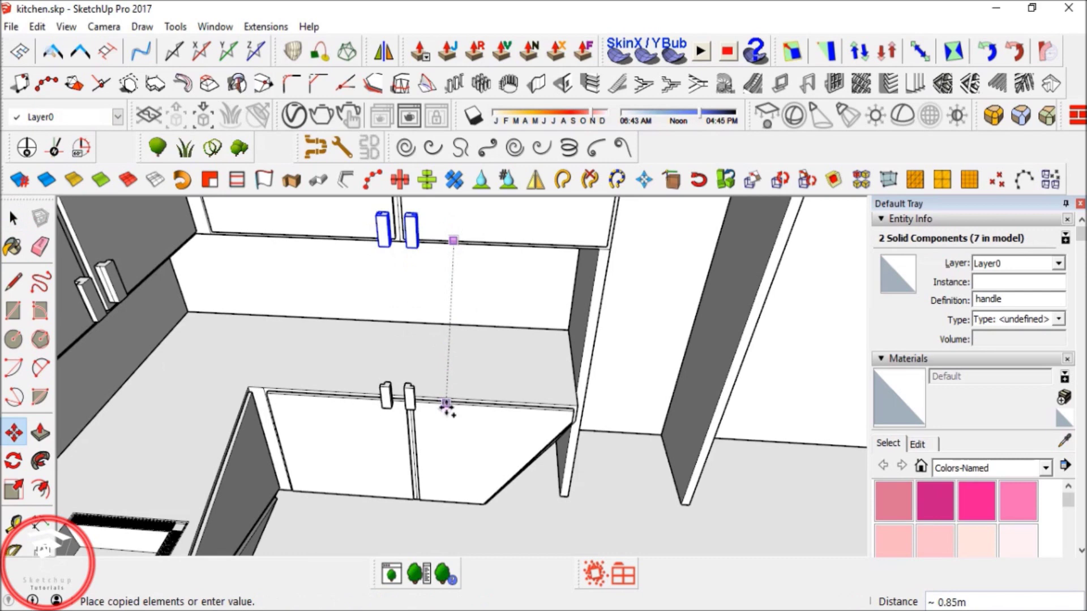
scroll(444, 402, up, 4)
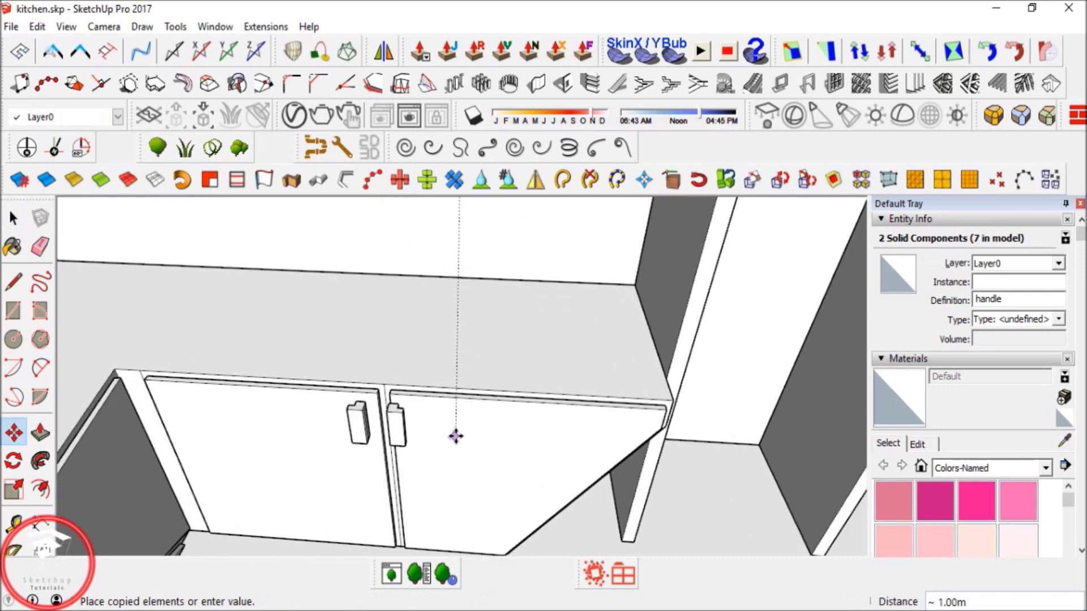
click(457, 439)
Draw a helper line about 0.08 m long between the facing top corners of the two copied handles.
scroll(391, 400, up, 3)
middle_drag(391, 399, 444, 428)
scroll(444, 429, up, 1)
click(465, 414)
middle_drag(447, 411, 469, 381)
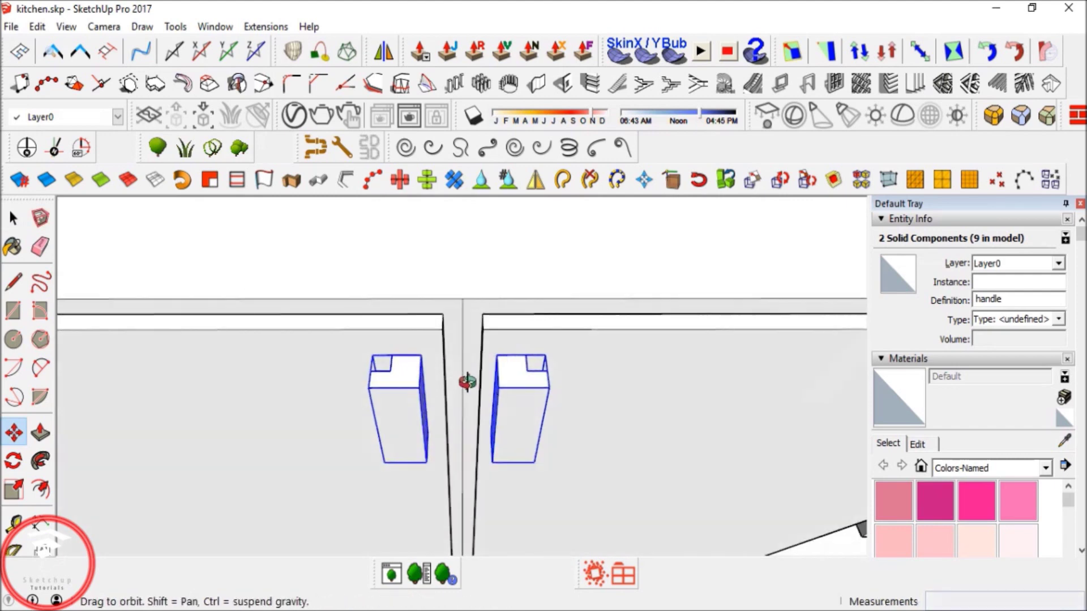
scroll(465, 388, up, 2)
key(l)
click(430, 307)
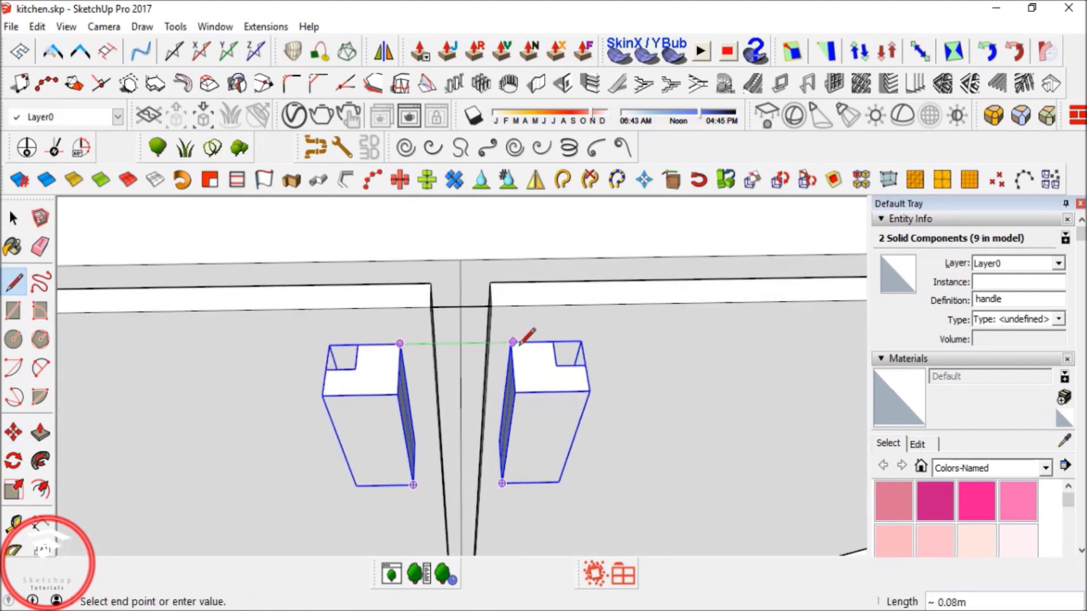
Move both handles by the helper line's midpoint to the centre between the doors at their upper edge, and erase the line.
key(space)
key(m)
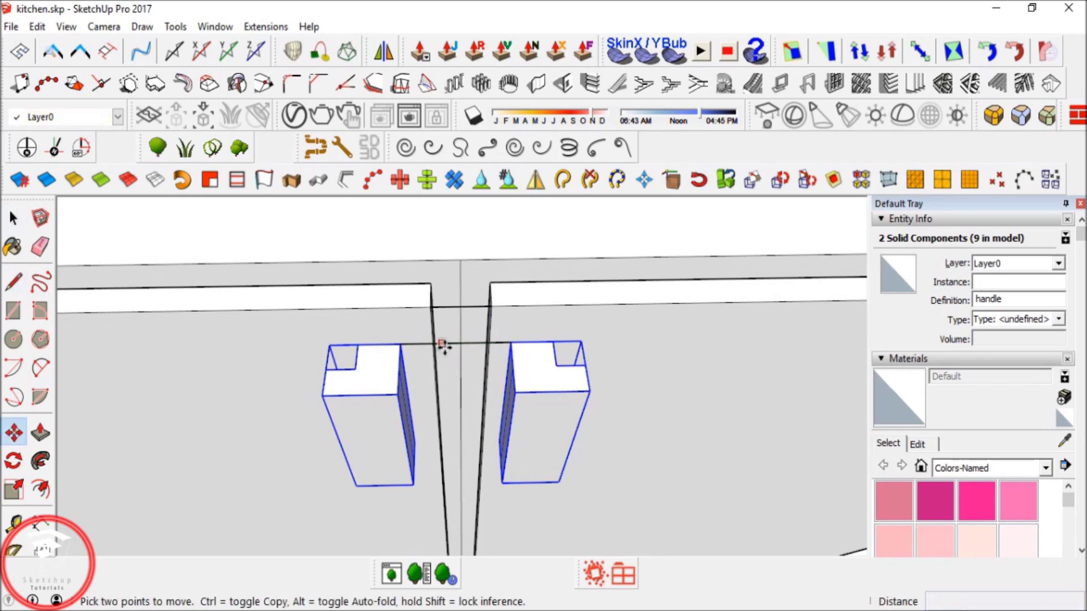
drag(456, 344, 465, 306)
key(e)
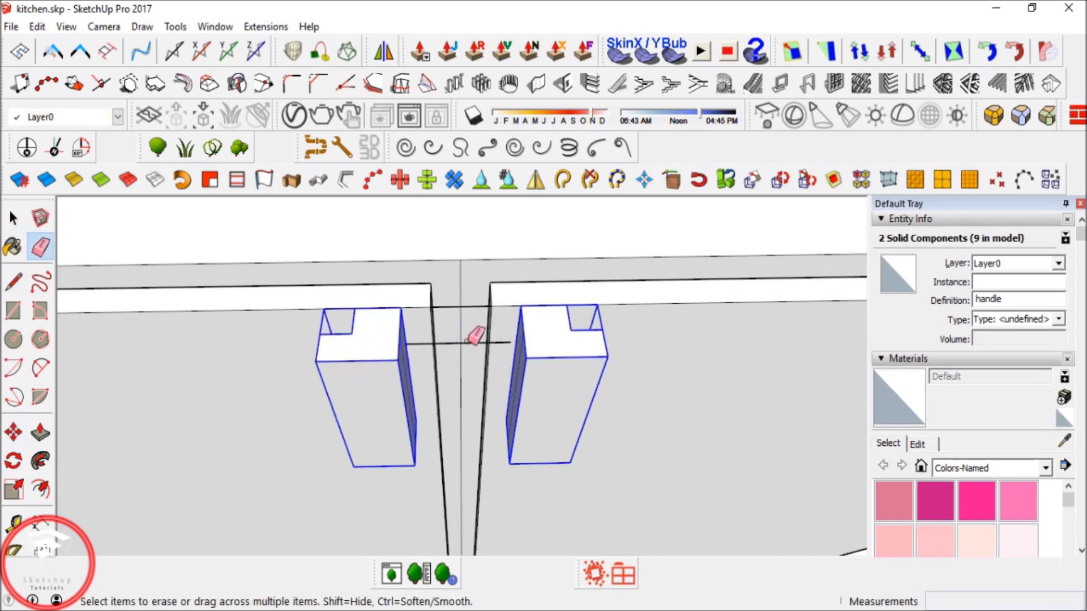
click(472, 308)
Select only the two copied handles and move them 0.09 m down on their doors.
key(space)
click(512, 324)
shift+click(533, 335)
shift+click(422, 340)
shift+click(380, 340)
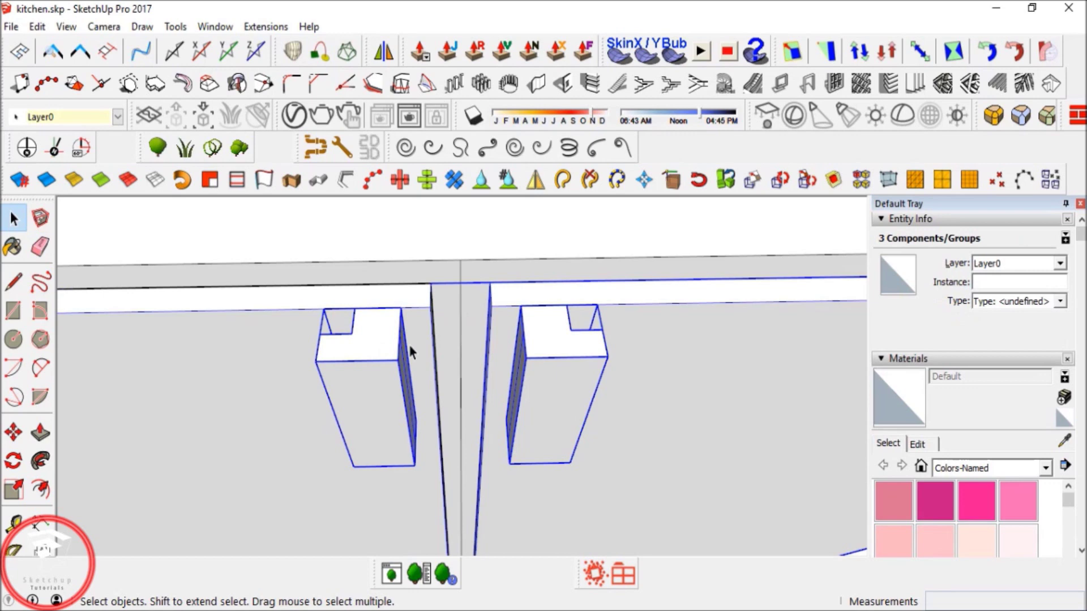
click(551, 350)
click(551, 351)
shift+click(351, 354)
scroll(478, 354, down, 2)
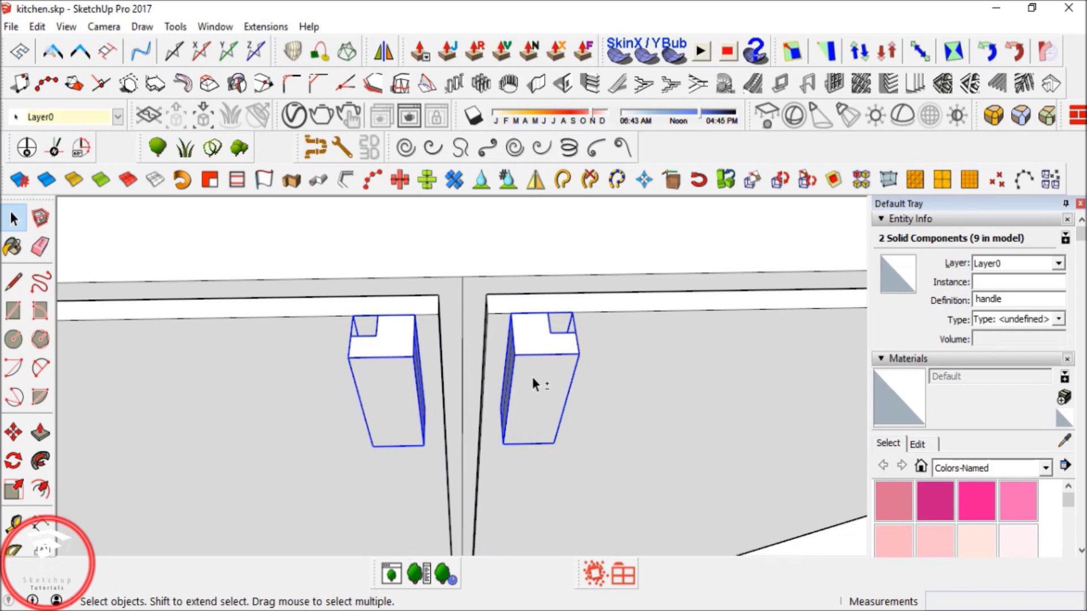
middle_drag(534, 381, 571, 281)
key(m)
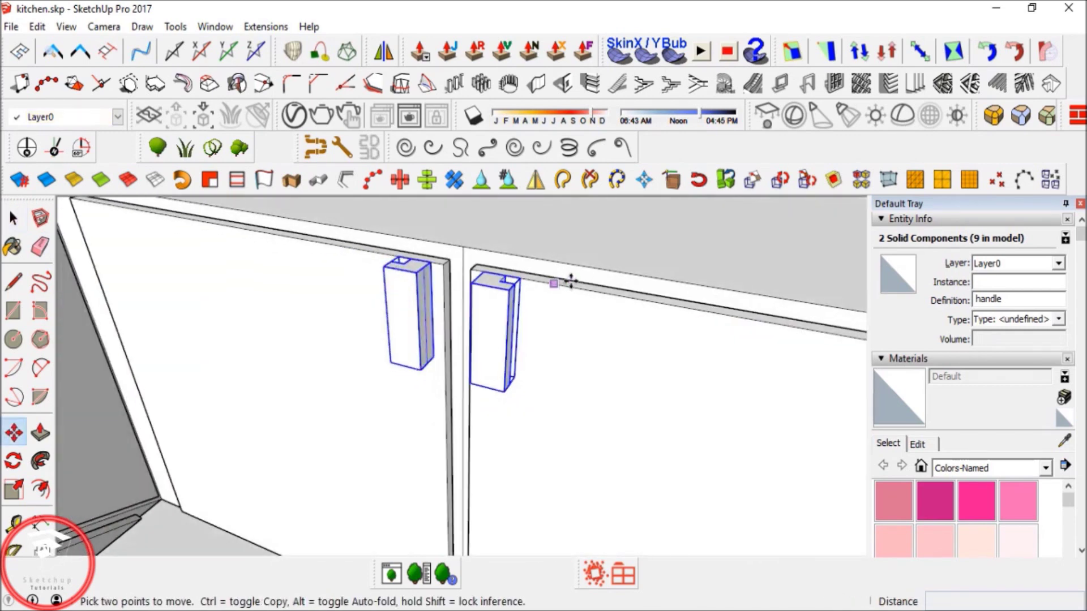
click(574, 290)
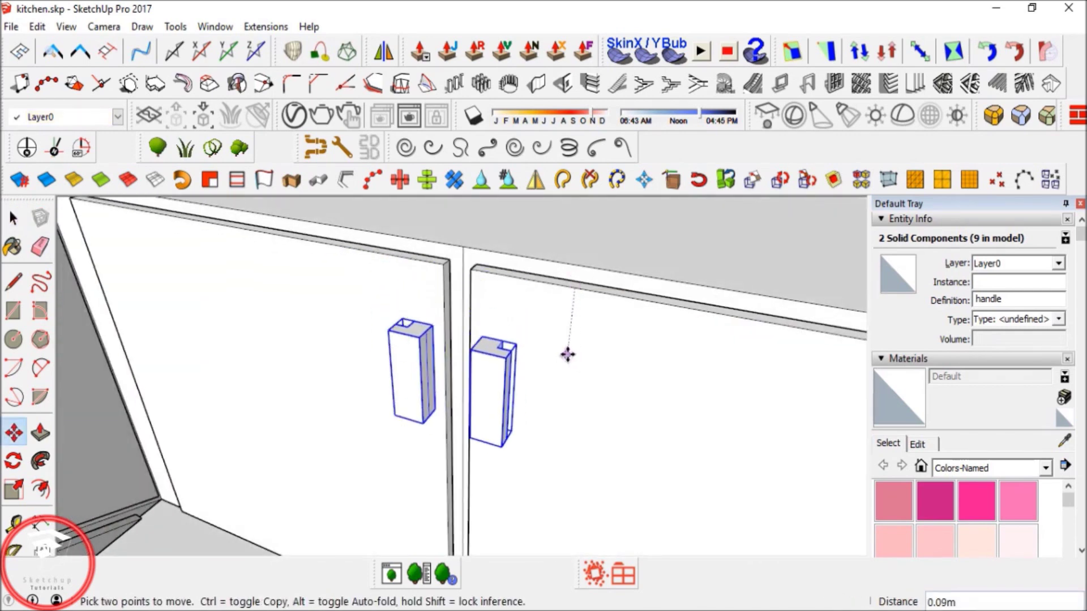
click(568, 347)
Make a copy of one lower-door handle rotated 180 degrees to face the opposite cabinet run.
key(space)
scroll(591, 320, down, 2)
middle_drag(591, 320, 504, 361)
scroll(566, 327, down, 4)
middle_drag(569, 329, 621, 359)
shift+middle_drag(733, 354, 504, 382)
click(666, 317)
click(14, 462)
drag(520, 371, 557, 369)
click(483, 374)
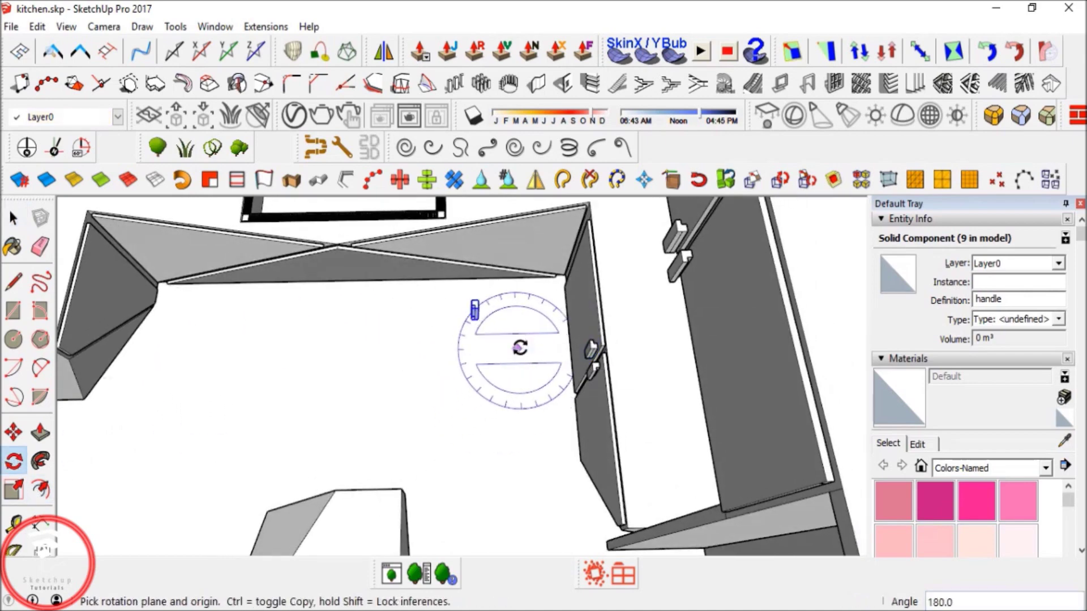
Move the rotated handle about 2.31 m onto the opposite lower cabinet's door, beside the inner corner.
middle_drag(521, 351, 341, 357)
key(m)
click(518, 324)
middle_drag(468, 287, 517, 323)
scroll(536, 368, up, 8)
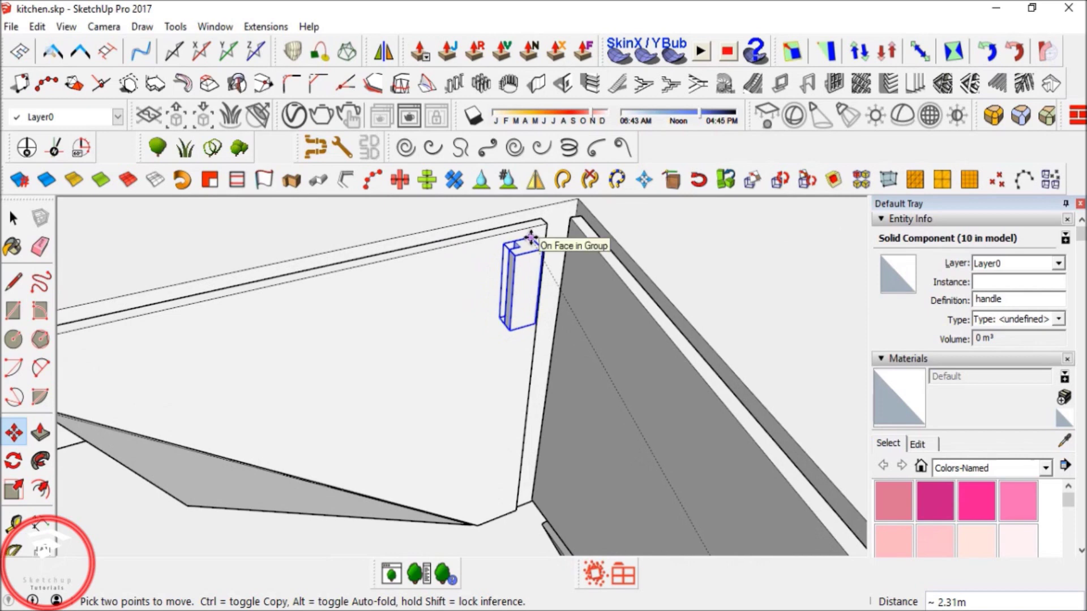
middle_drag(530, 244, 264, 391)
scroll(511, 382, up, 3)
scroll(283, 385, down, 6)
scroll(333, 366, down, 5)
middle_drag(339, 367, 487, 292)
scroll(390, 286, up, 6)
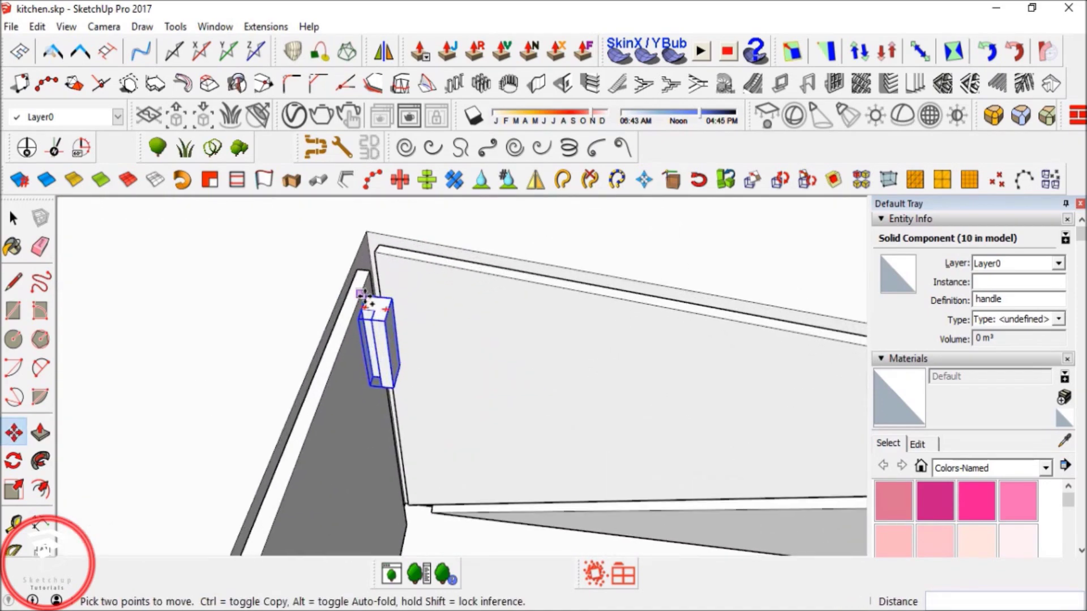
Copy that handle about 0.43 m to the adjacent triangular door under the sink counter.
click(369, 299)
key(ctrl)
middle_drag(614, 308, 508, 302)
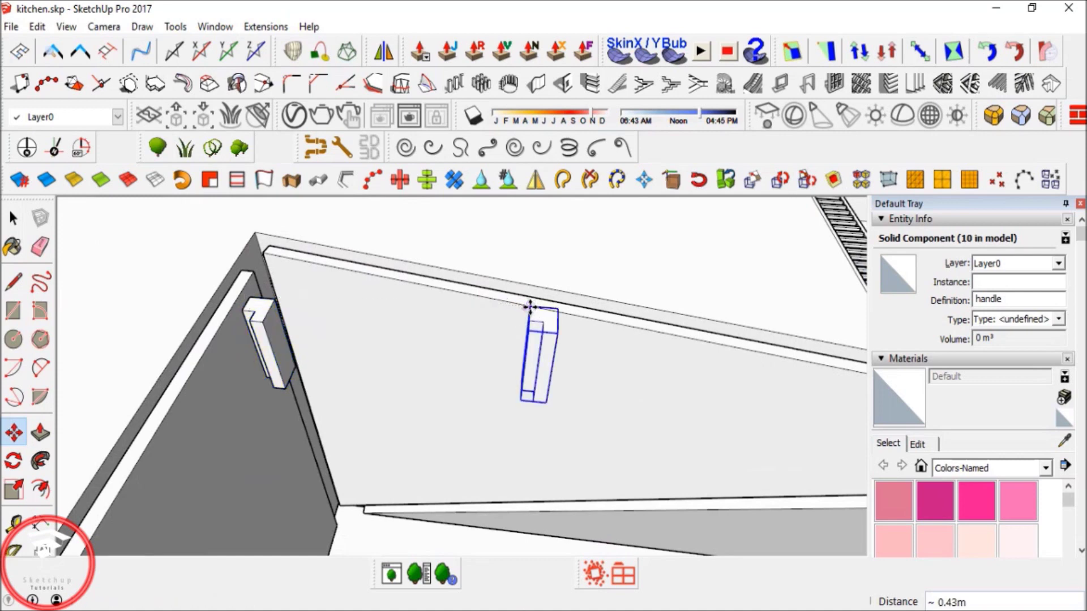
click(530, 307)
Rotate the new handle 90 degrees in the triangular door's plane so it lies horizontally.
middle_drag(561, 357, 533, 335)
scroll(272, 257, up, 2)
middle_drag(272, 257, 238, 272)
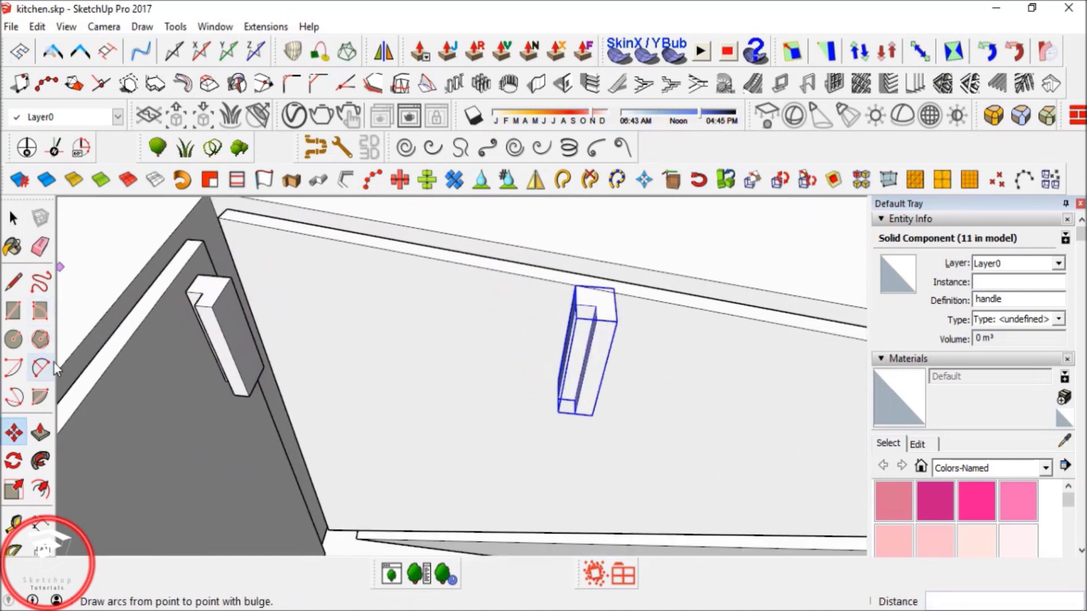
click(13, 461)
middle_drag(561, 374, 594, 347)
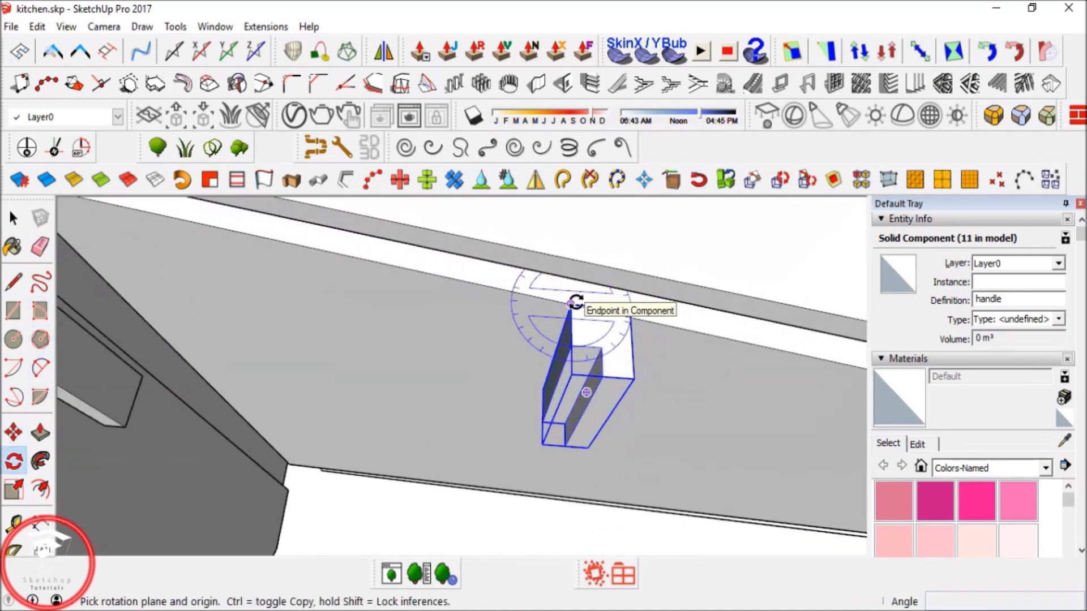
click(630, 308)
click(660, 324)
middle_drag(627, 371, 651, 259)
click(654, 284)
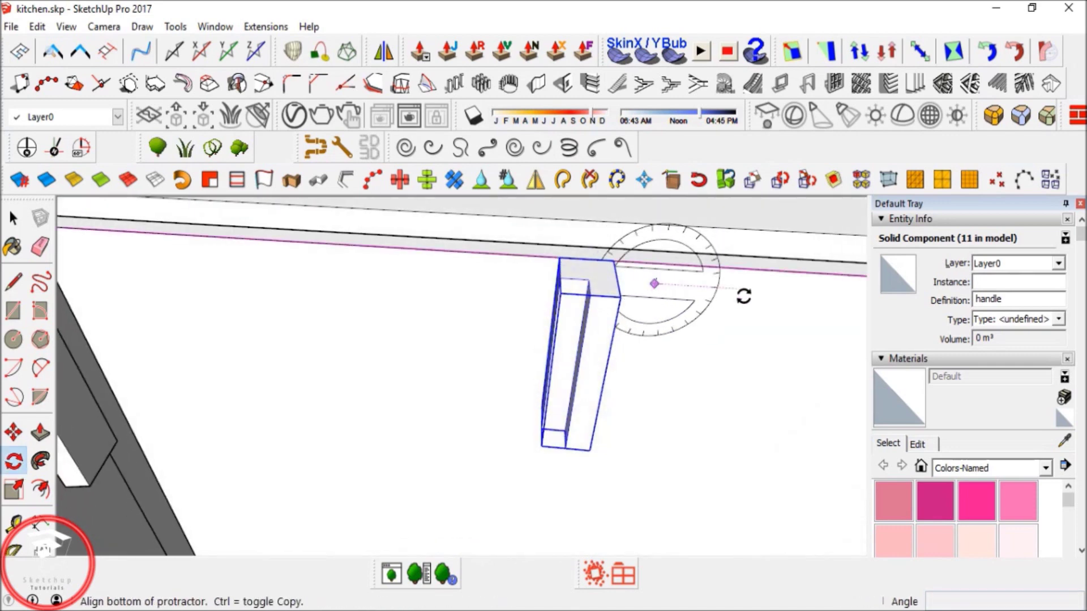
click(743, 296)
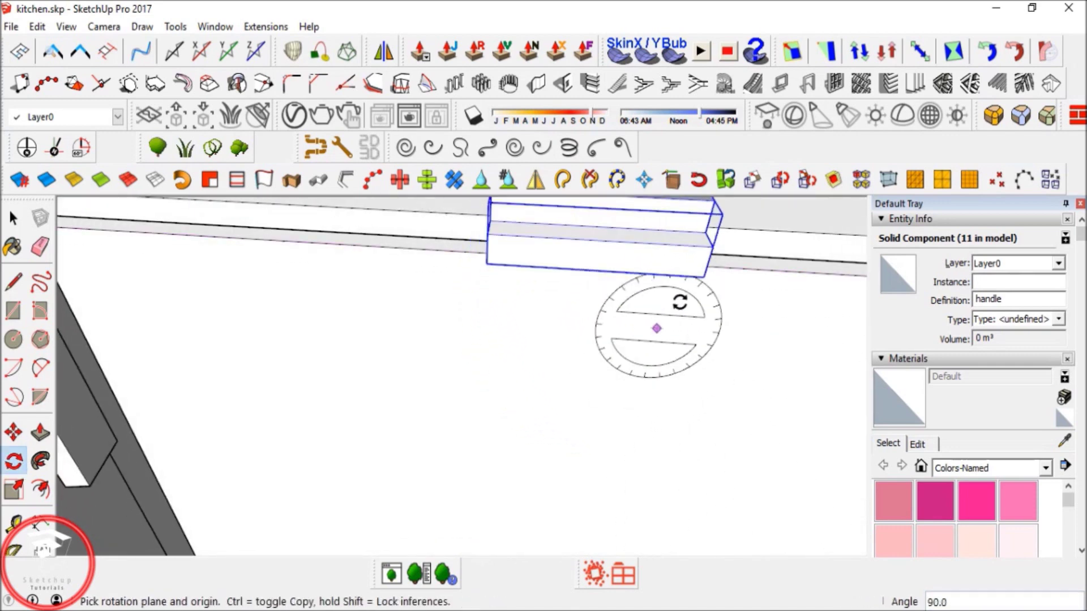
middle_drag(657, 328, 634, 394)
Move the horizontal handle by its upper back corner onto the front of the triangular door.
key(m)
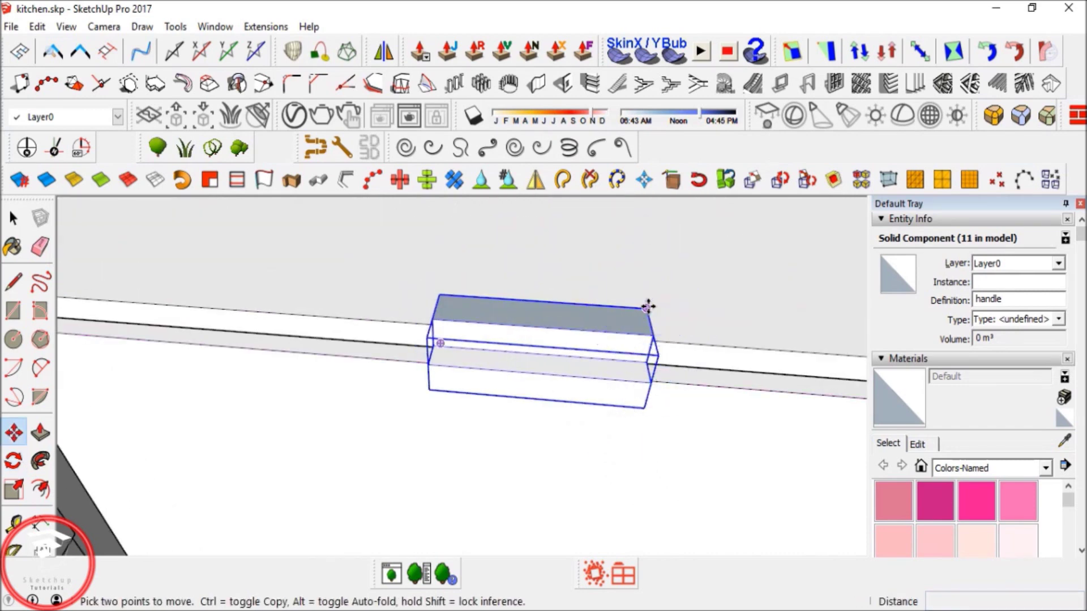
click(647, 307)
scroll(527, 336, down, 5)
middle_drag(520, 339, 517, 396)
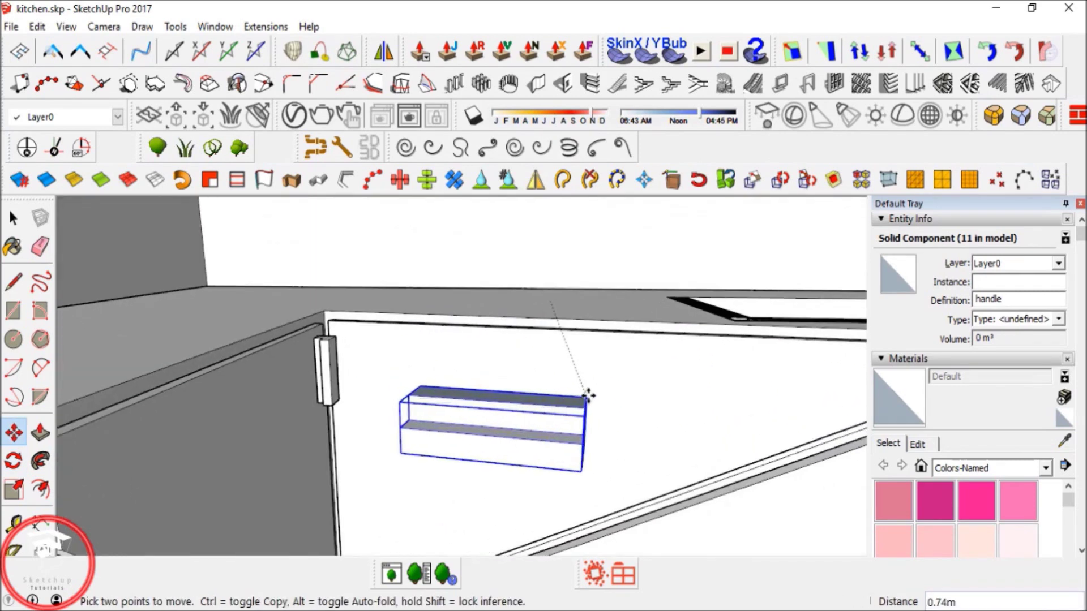
click(658, 357)
Turn the handle 180 degrees and move it about 0.05 m to sit at the triangular door's upper edge.
middle_drag(658, 357, 522, 334)
scroll(588, 350, up, 3)
click(589, 342)
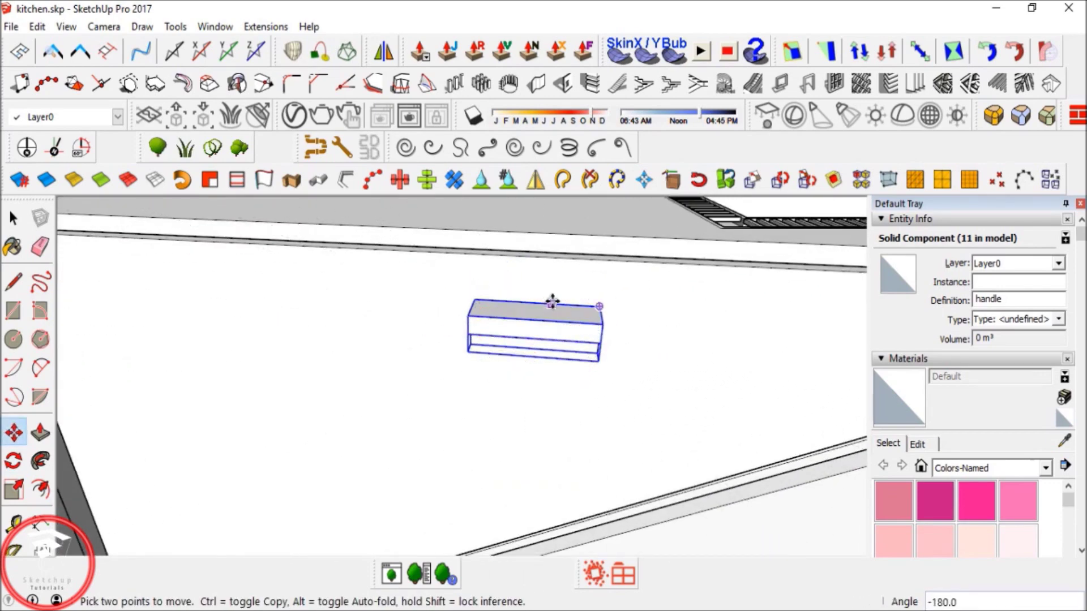
click(552, 302)
middle_drag(552, 302, 570, 355)
click(603, 329)
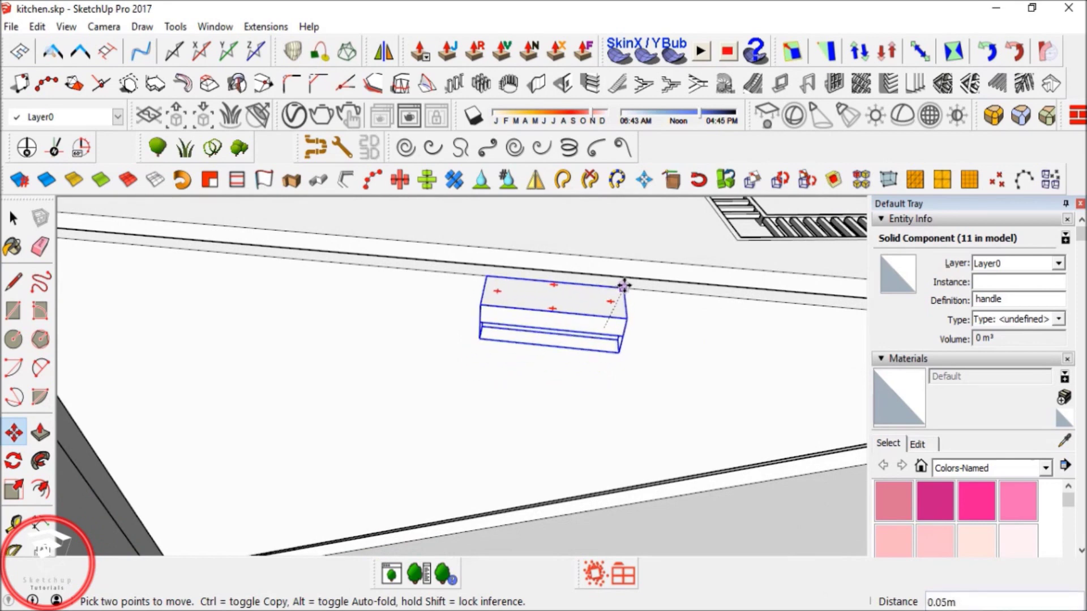
click(613, 287)
middle_drag(538, 271, 520, 401)
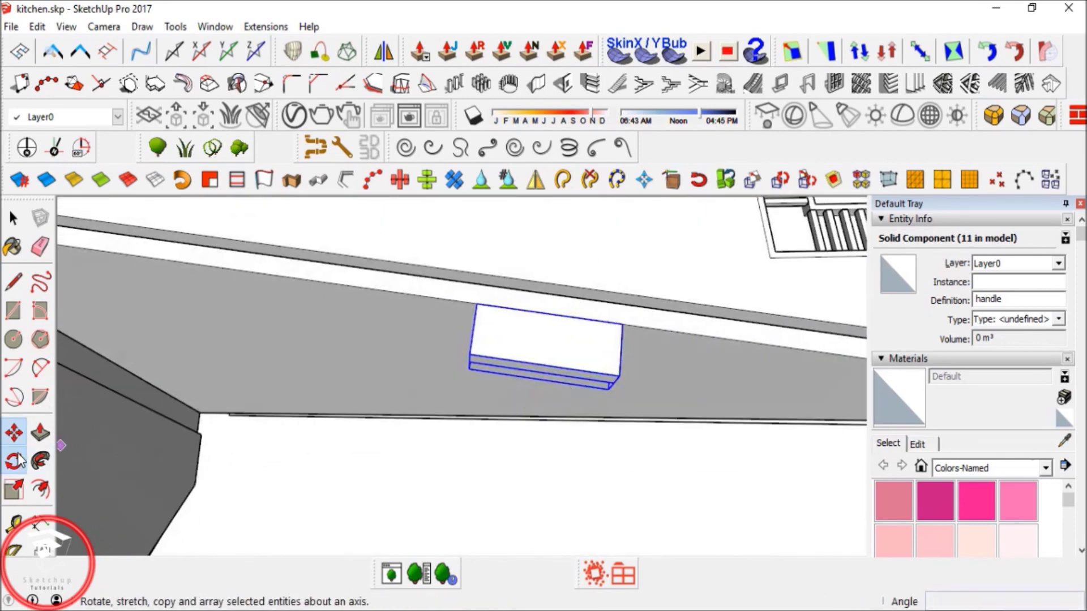
click(15, 461)
scroll(617, 322, up, 3)
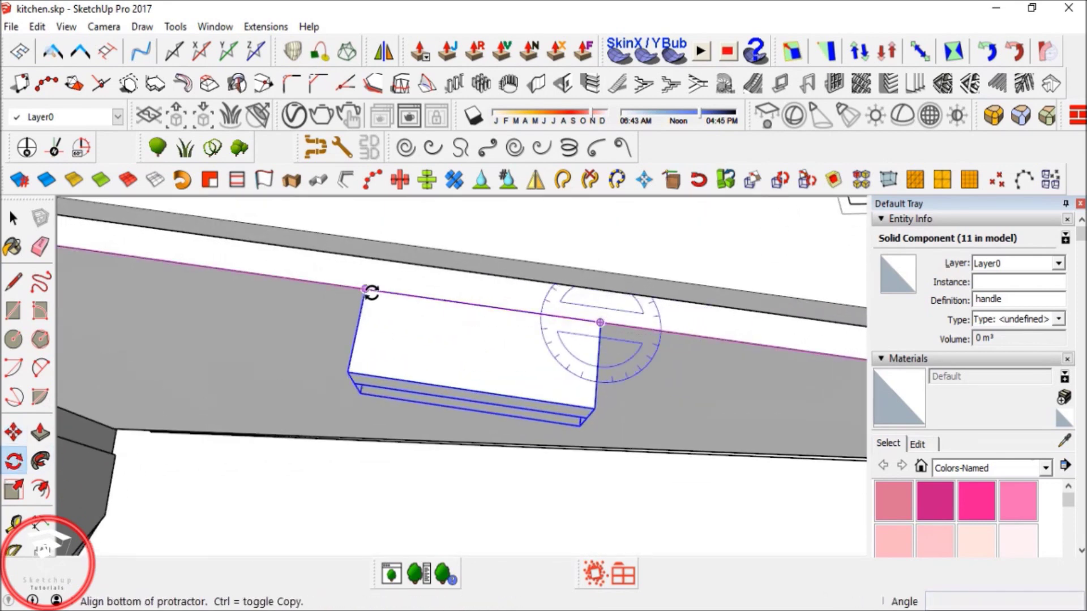
click(366, 290)
scroll(455, 287, down, 3)
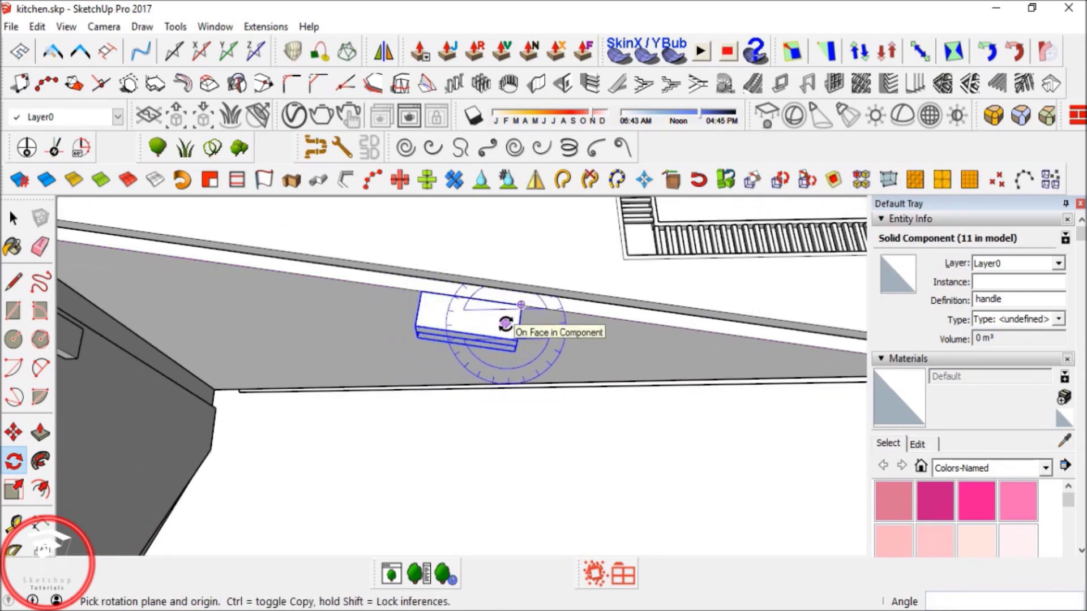
middle_drag(506, 324, 480, 184)
key(space)
Move the horizontal handle 0.09 m down from the triangular door's upper edge.
scroll(537, 303, down, 3)
middle_drag(537, 301, 550, 241)
scroll(556, 311, up, 1)
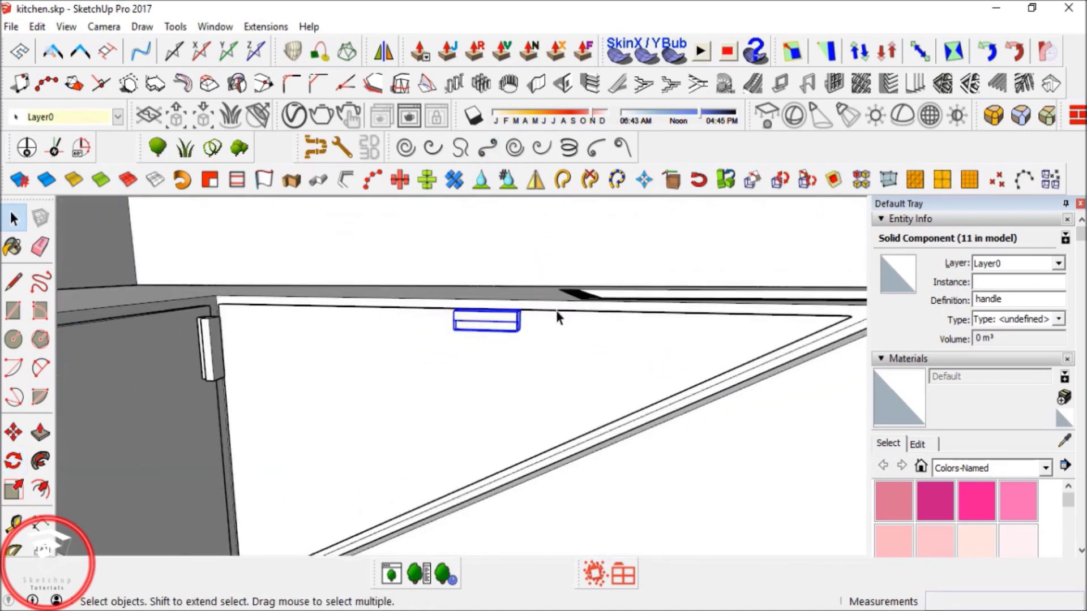
scroll(556, 312, up, 1)
key(m)
click(560, 327)
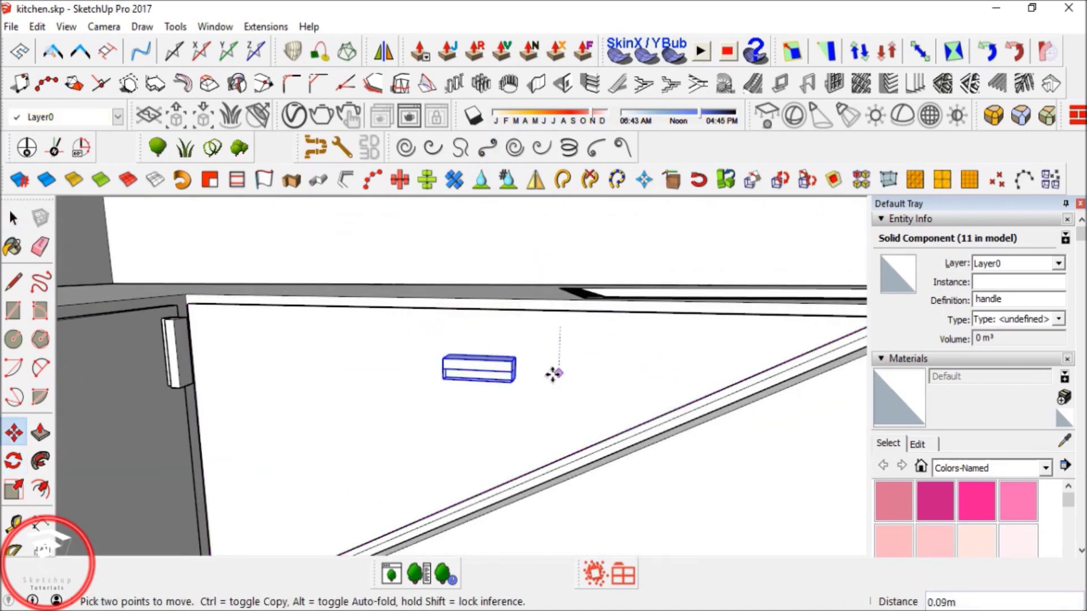
Mirror a copy of the horizontal handle about the cabinets' centre plane onto the opposite triangular door, keeping the original handle.
middle_drag(516, 313, 856, 389)
scroll(856, 388, up, 2)
scroll(451, 371, down, 3)
middle_drag(451, 371, 279, 422)
scroll(451, 334, up, 3)
scroll(279, 422, down, 4)
mouse_move(430, 277)
middle_down()
mouse_move(449, 263)
mouse_move(349, 278)
mouse_move(473, 294)
mouse_move(441, 284)
middle_up()
scroll(441, 283, up, 3)
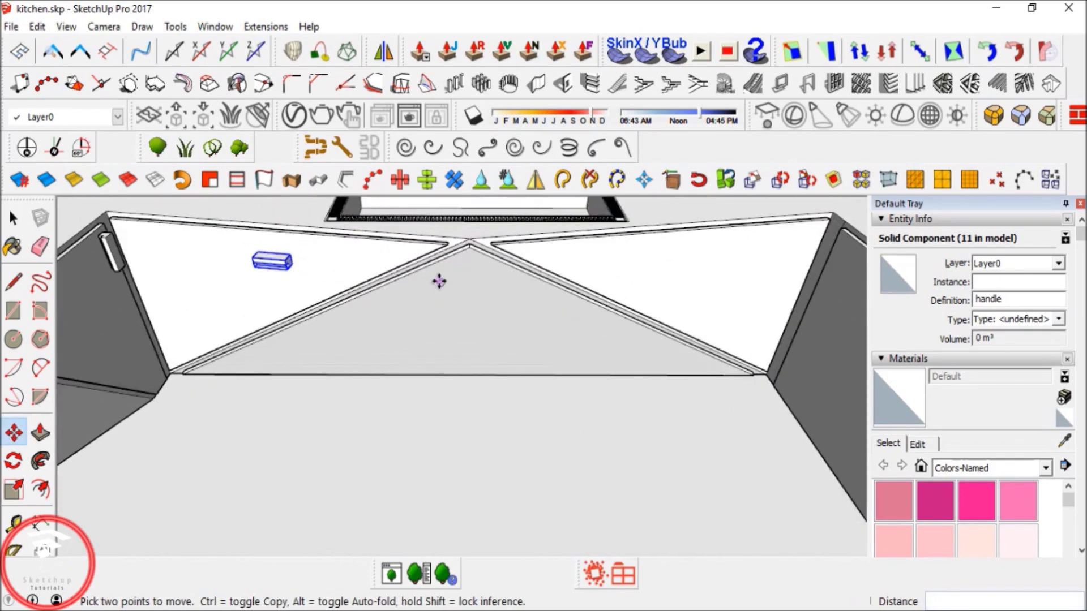
key(space)
click(384, 52)
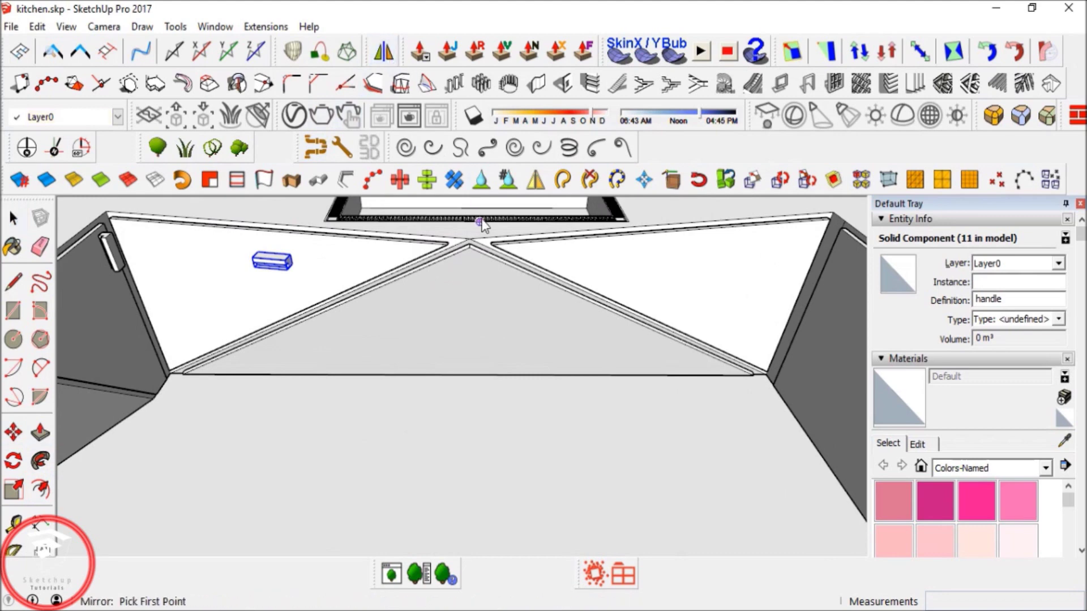
click(474, 355)
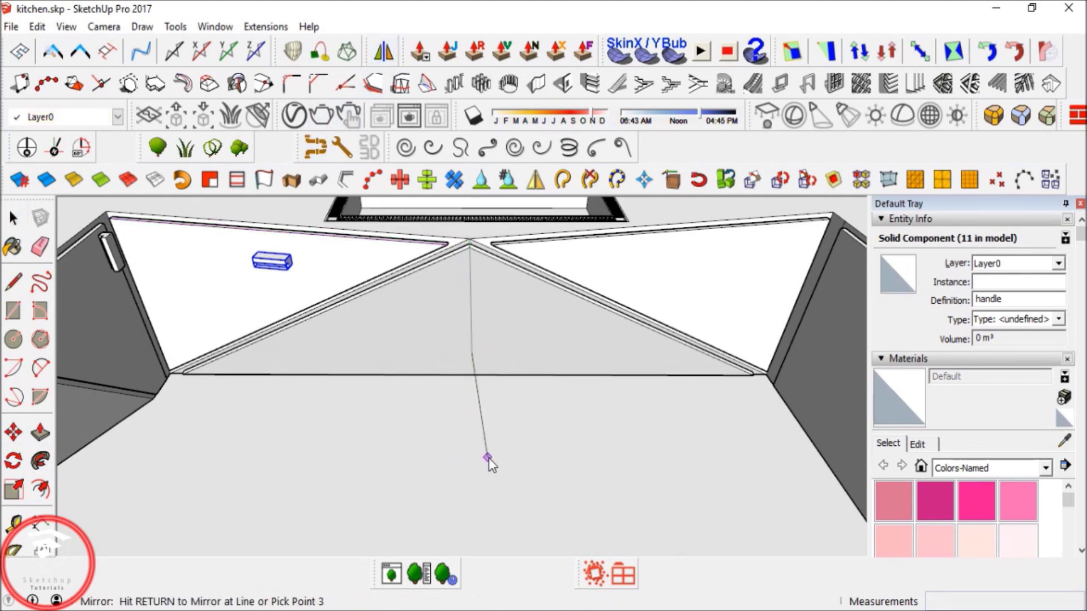
middle_drag(463, 444, 526, 438)
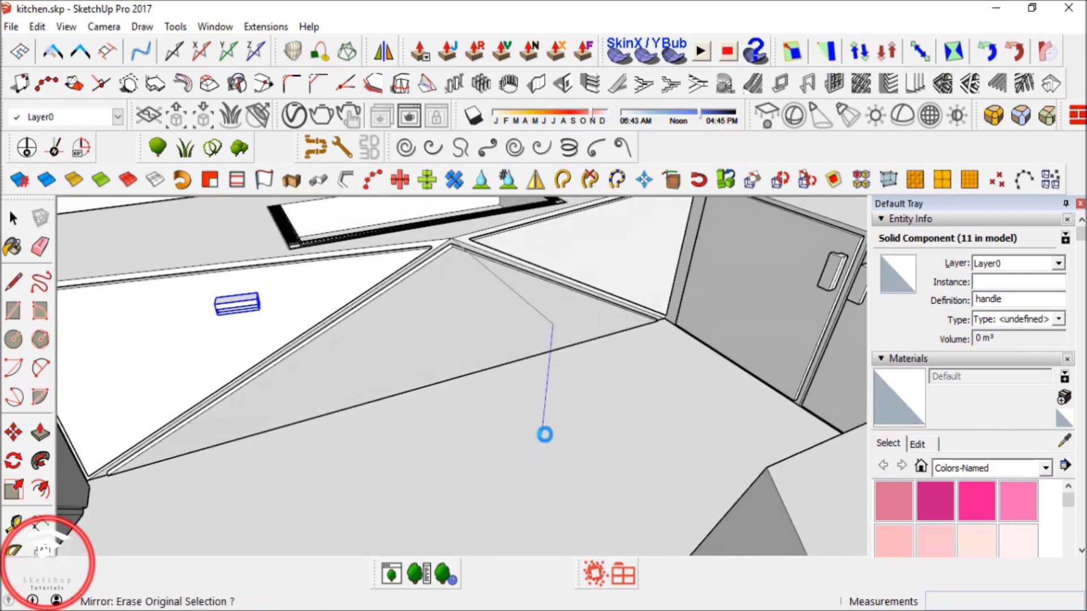
key(Return)
click(560, 347)
Draw a line about 1.27 m long on the floor, parallel to the two-door cabinet's base and slightly in front of it.
mouse_move(561, 347)
middle_down()
mouse_move(585, 294)
mouse_move(616, 330)
mouse_move(524, 317)
middle_up()
scroll(422, 302, down, 5)
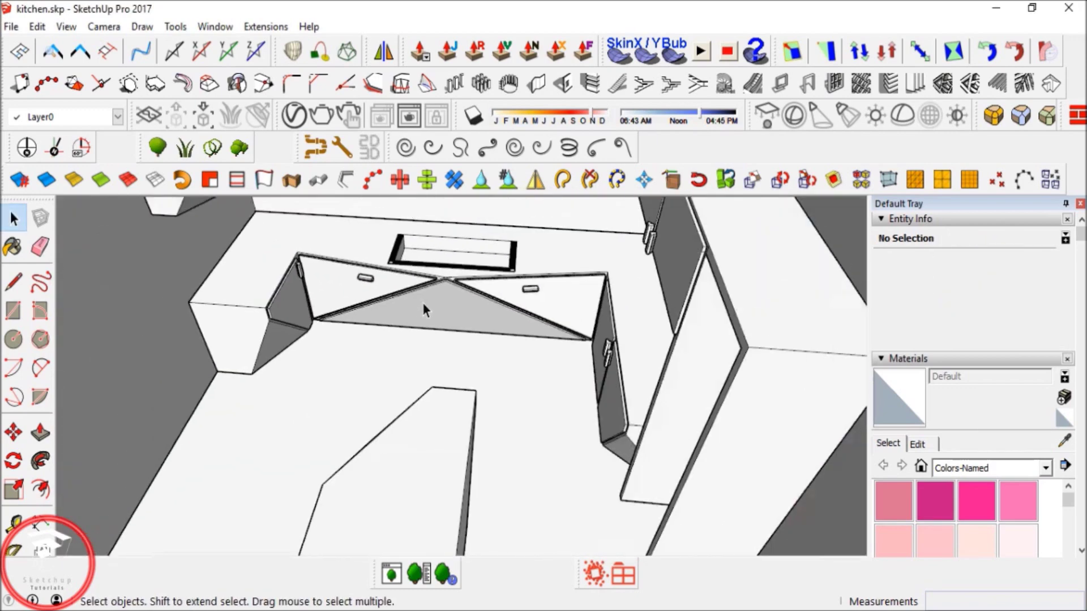
middle_drag(433, 356, 547, 304)
scroll(610, 289, up, 6)
scroll(573, 330, down, 4)
scroll(644, 378, up, 4)
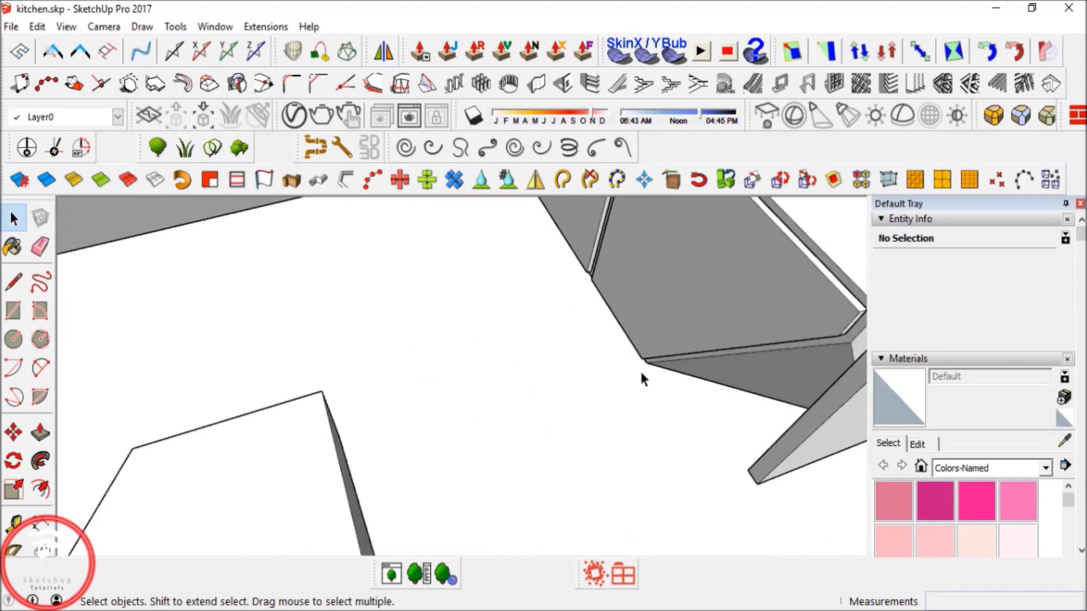
key(l)
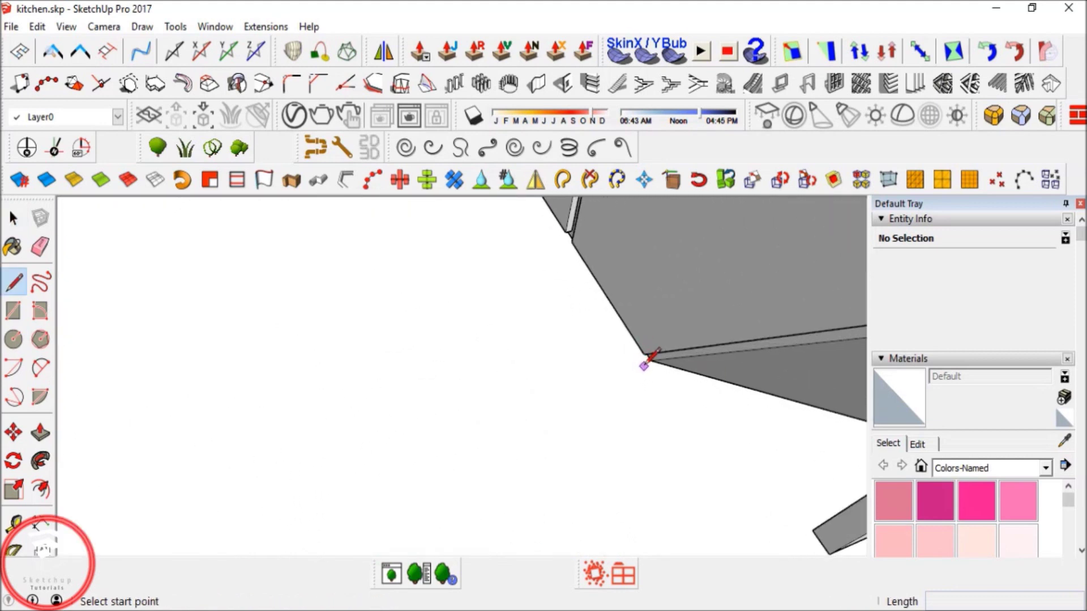
middle_drag(621, 372, 636, 340)
scroll(611, 279, up, 2)
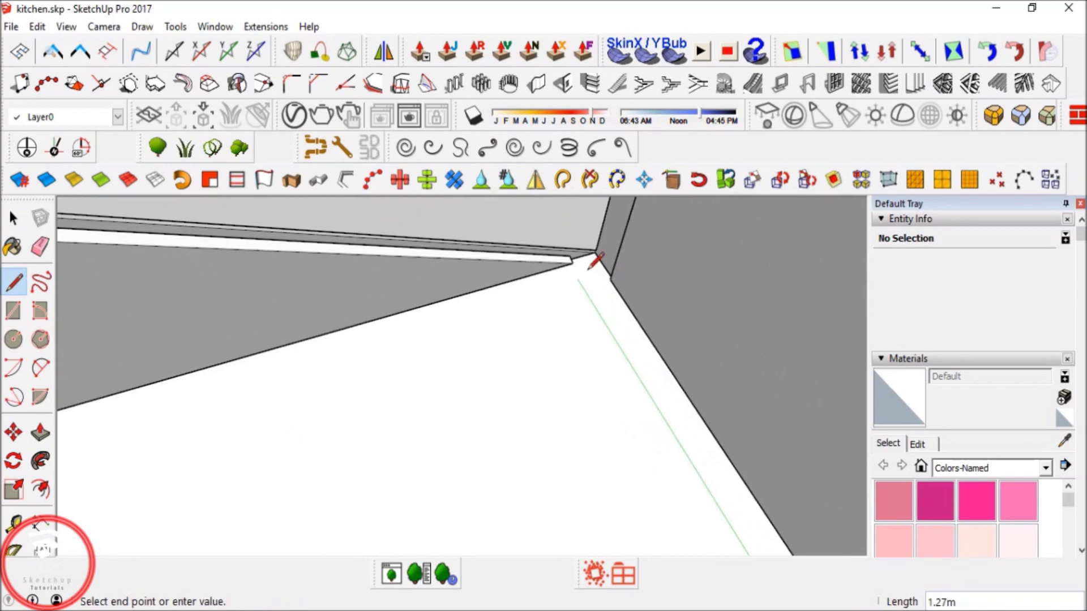
Continue the floor line about 2.90 m in front of the triangular doors, and on along the opposite side cabinet's base.
scroll(625, 269, down, 4)
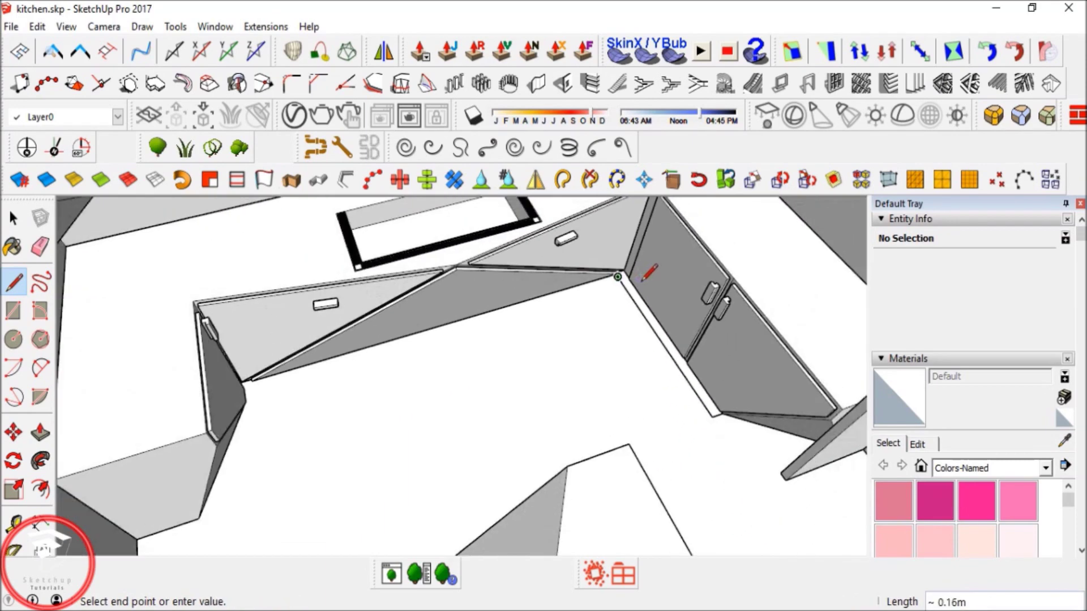
middle_drag(647, 267, 478, 287)
scroll(444, 315, up, 5)
scroll(447, 309, up, 3)
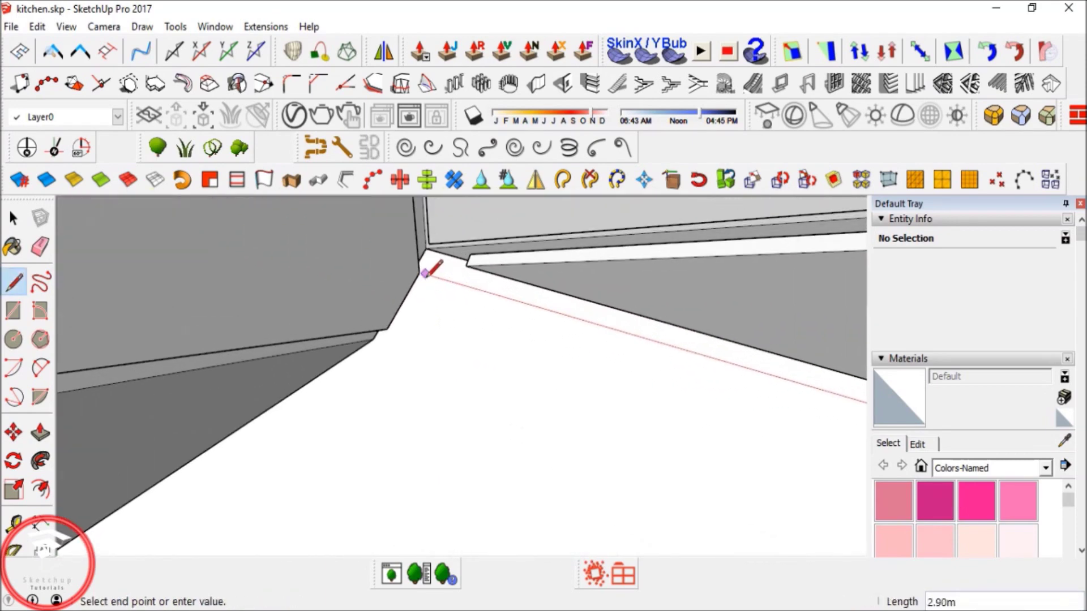
middle_drag(389, 380, 412, 323)
scroll(403, 306, up, 3)
click(402, 305)
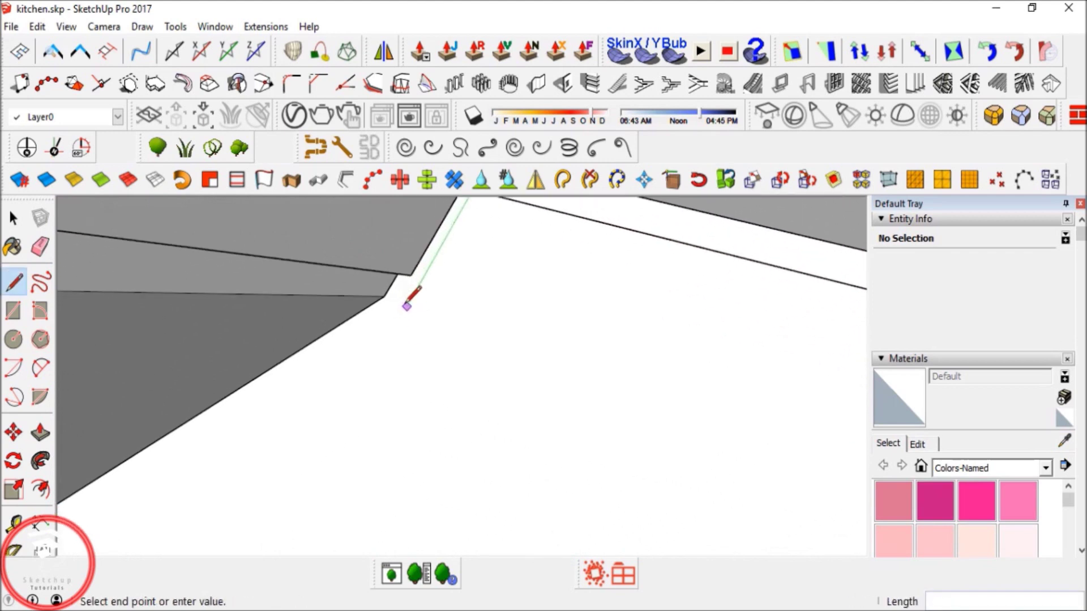
Close the strip's end at the side cabinet's corner with a short line and erase the overhanging line ends.
scroll(382, 298, up, 3)
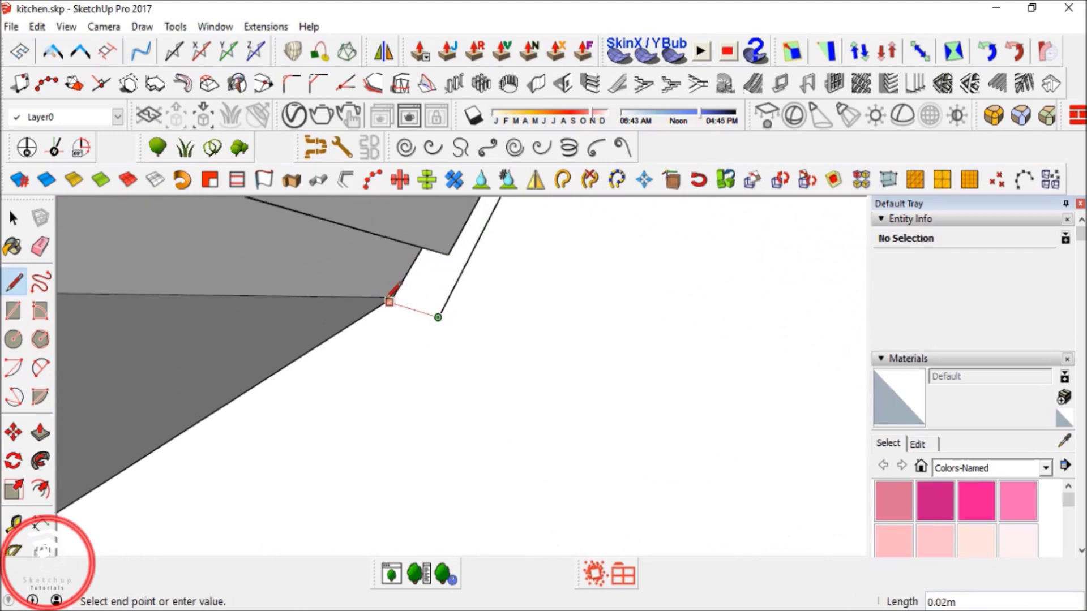
click(519, 332)
key(e)
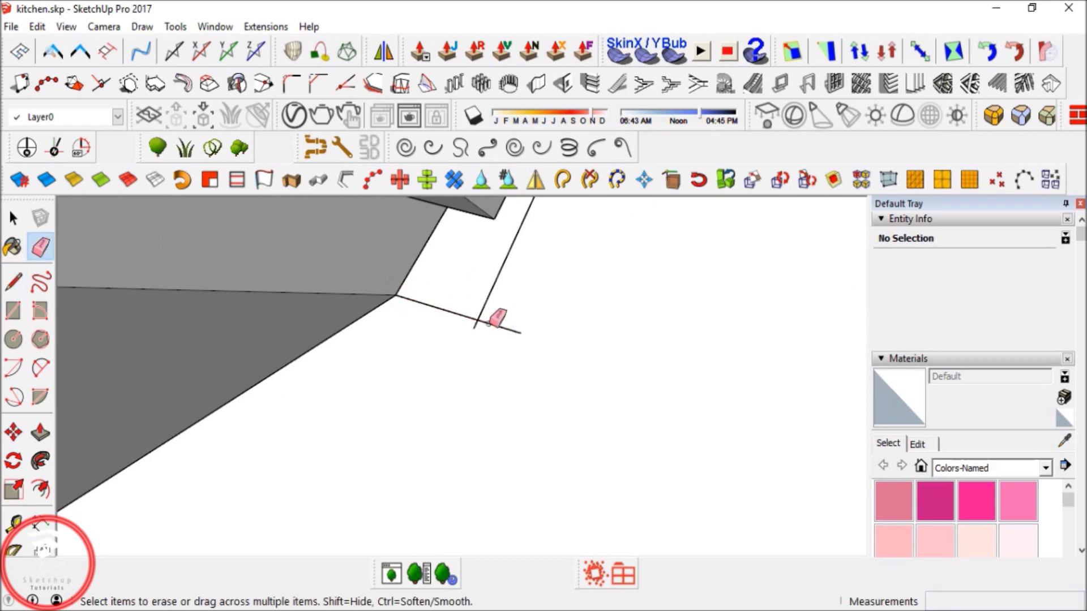
key(space)
Trace the strip's inner edge along the base of the side cabinet, triangular-door cabinet and two-door cabinet to complete its outline.
key(l)
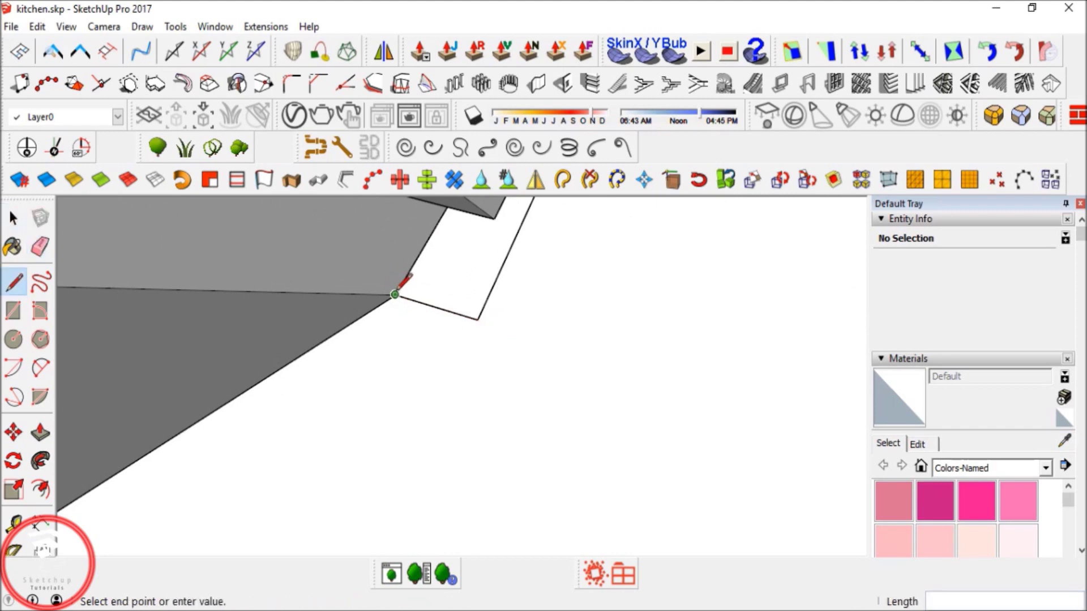
click(396, 295)
scroll(510, 270, up, 4)
middle_drag(393, 436, 407, 308)
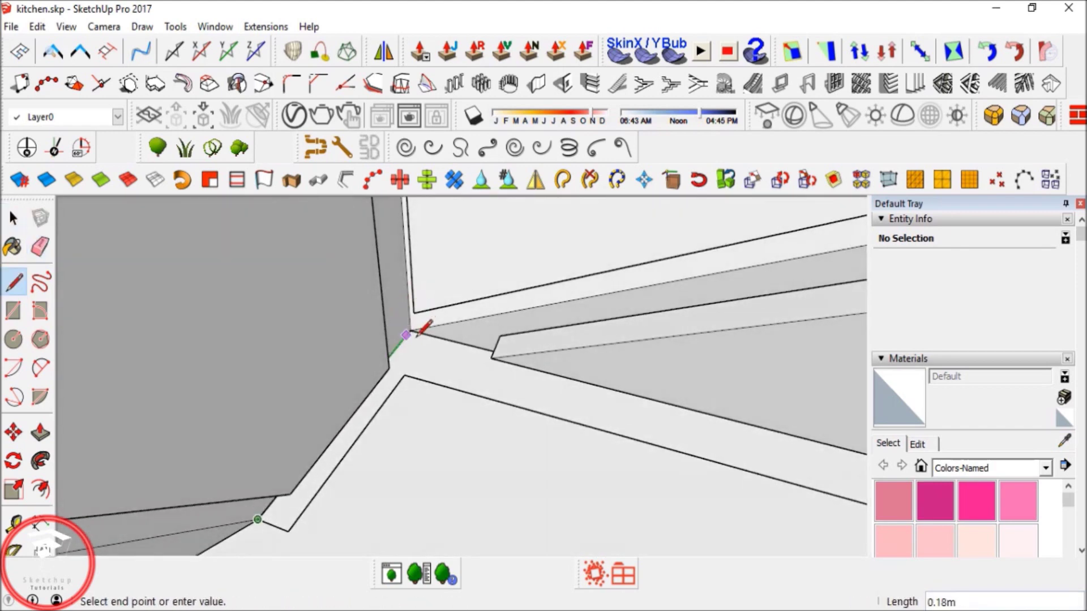
scroll(419, 329, up, 2)
scroll(415, 319, down, 8)
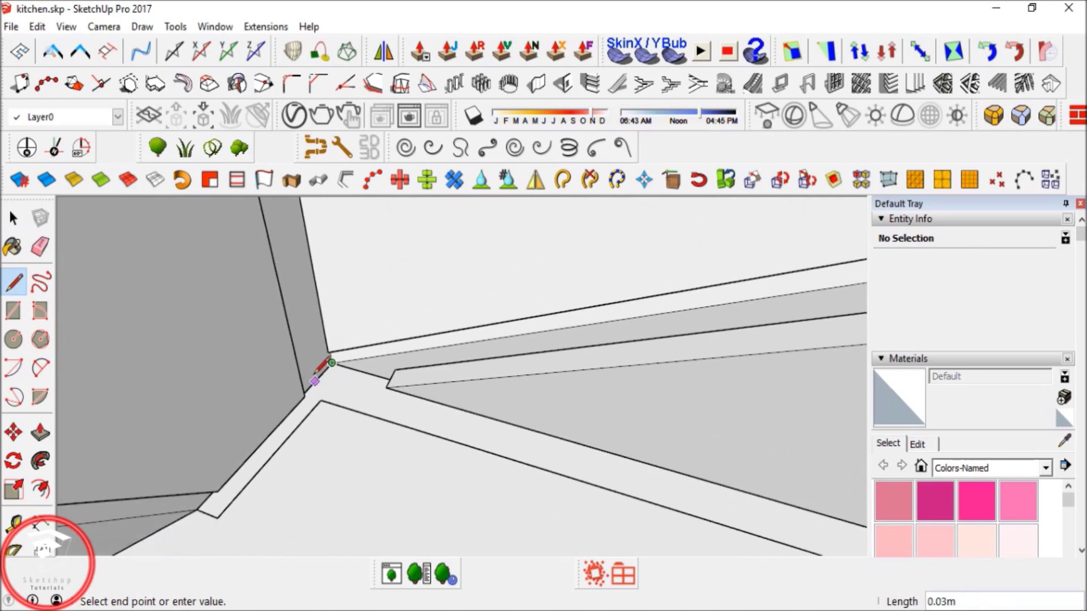
middle_drag(375, 403, 612, 340)
scroll(546, 414, up, 5)
scroll(669, 408, up, 3)
scroll(651, 391, up, 3)
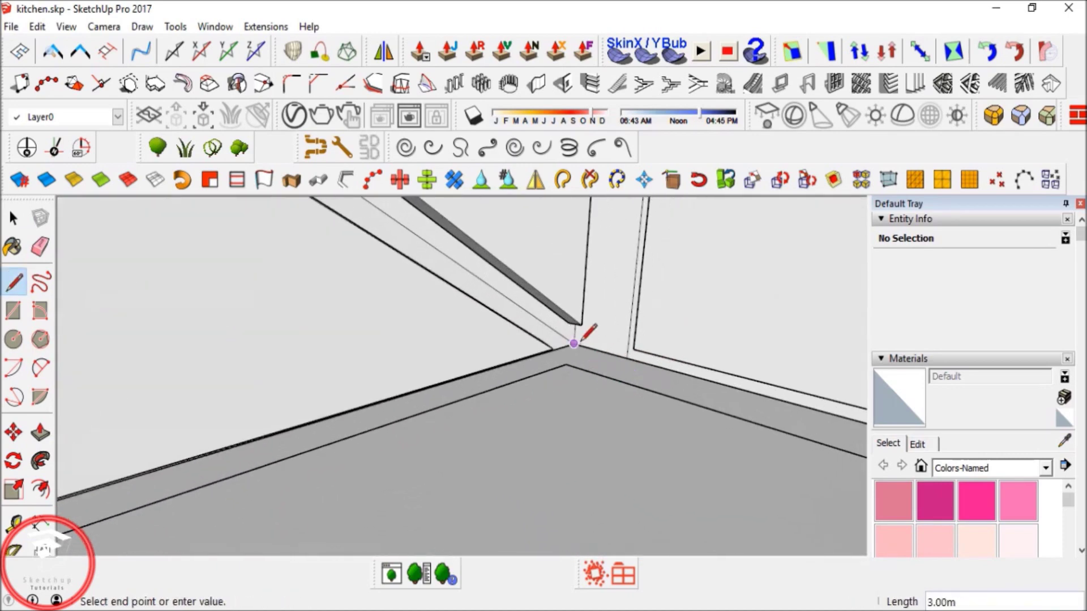
scroll(359, 424, down, 5)
middle_drag(359, 425, 477, 480)
scroll(476, 484, up, 4)
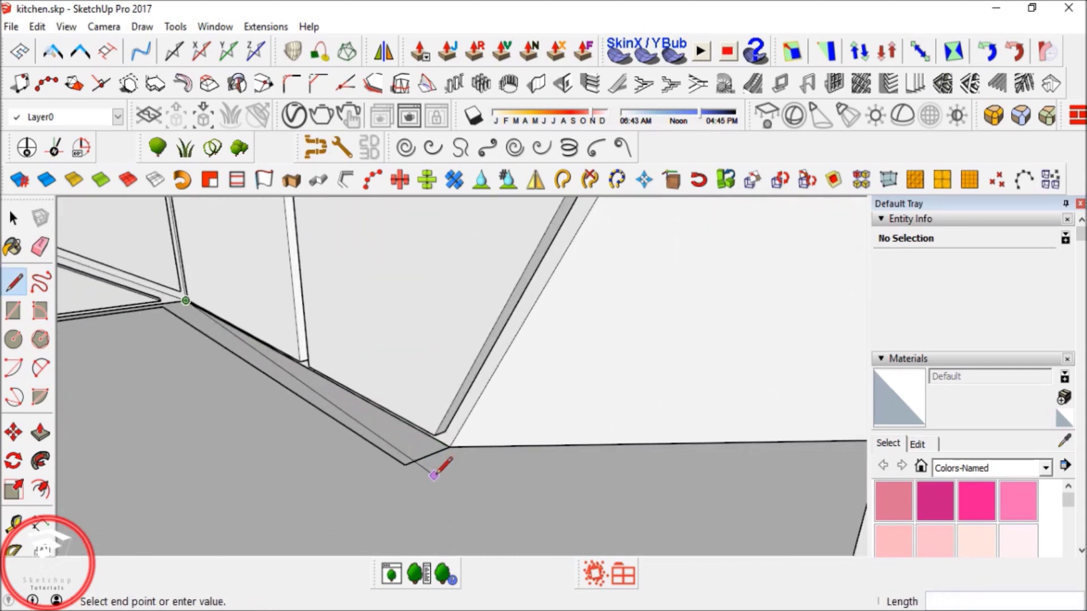
click(455, 434)
Cut the complete floor strip with its edges and paste it in place inside the room group that contains the floor.
key(space)
scroll(543, 393, down, 2)
middle_drag(545, 392, 426, 417)
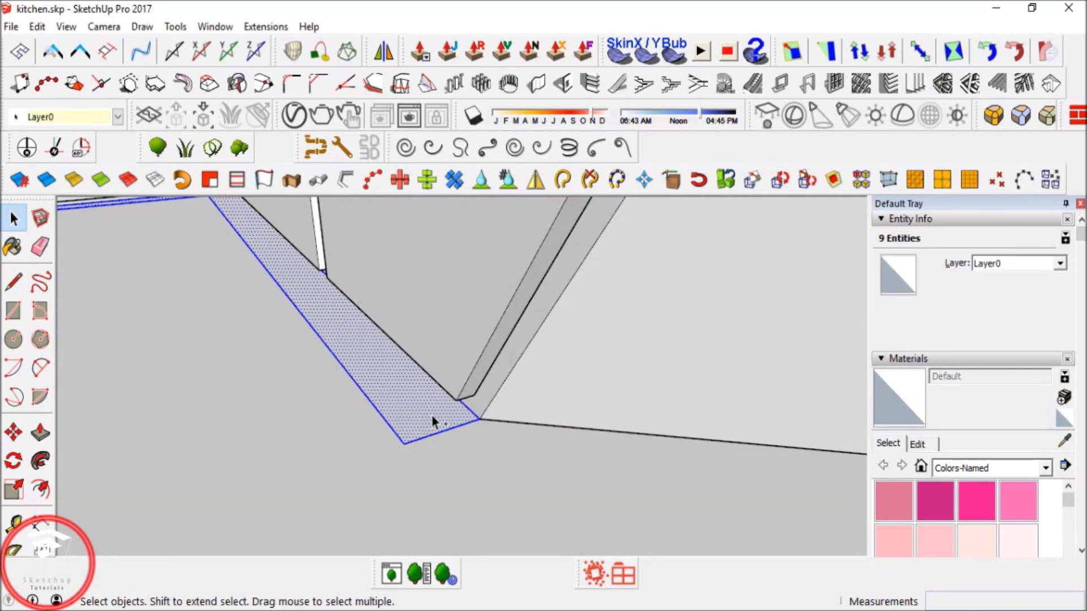
key(Delete)
scroll(594, 432, down, 3)
middle_drag(593, 432, 371, 406)
double_click(338, 358)
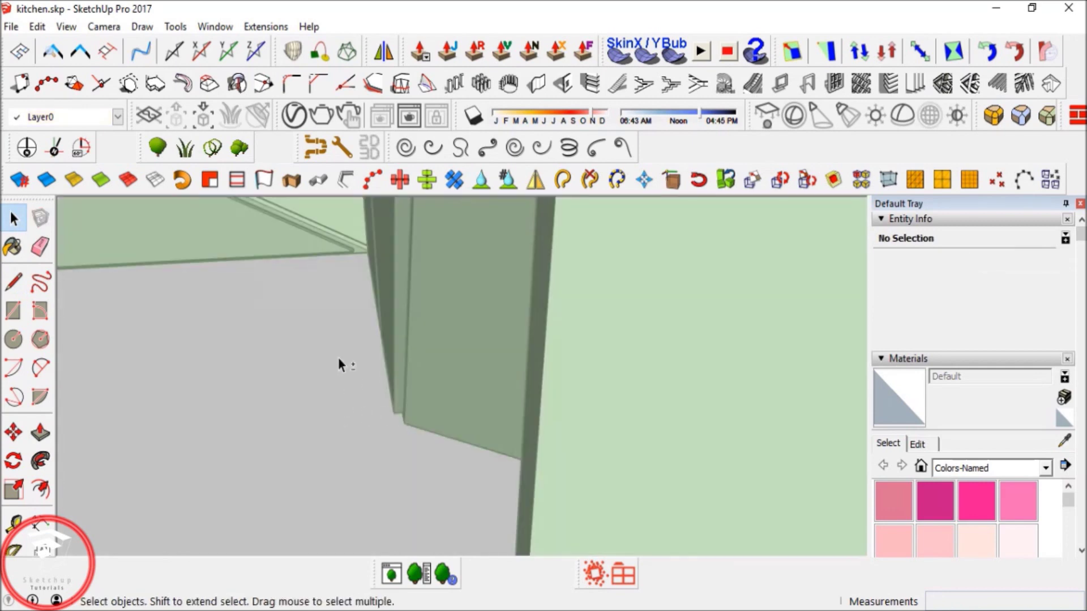
scroll(339, 363, down, 3)
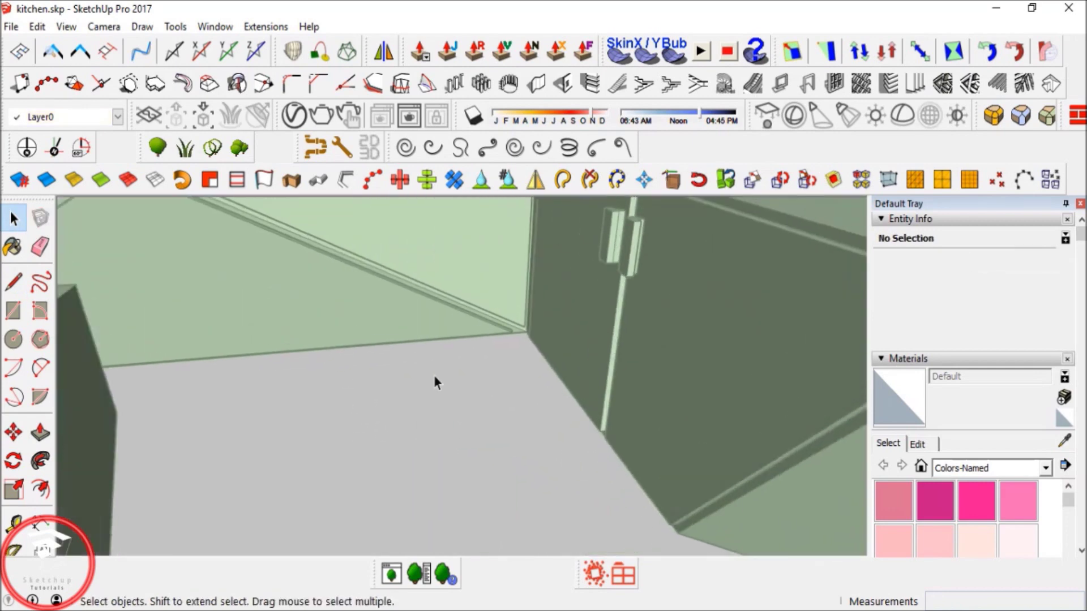
click(39, 26)
click(96, 144)
middle_drag(553, 400, 456, 327)
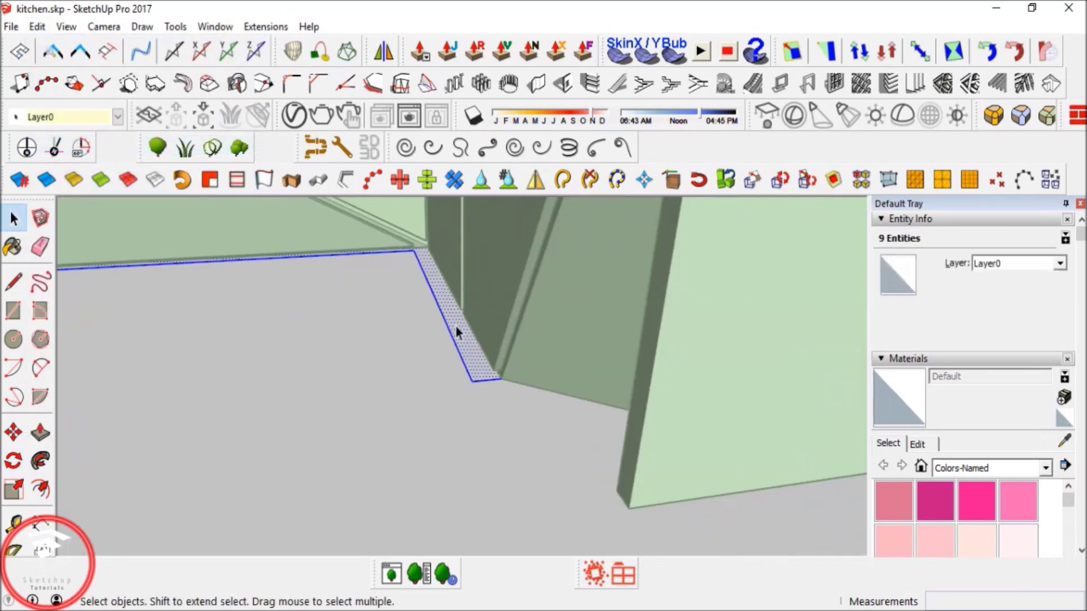
scroll(456, 328, up, 2)
key(p)
scroll(507, 385, up, 2)
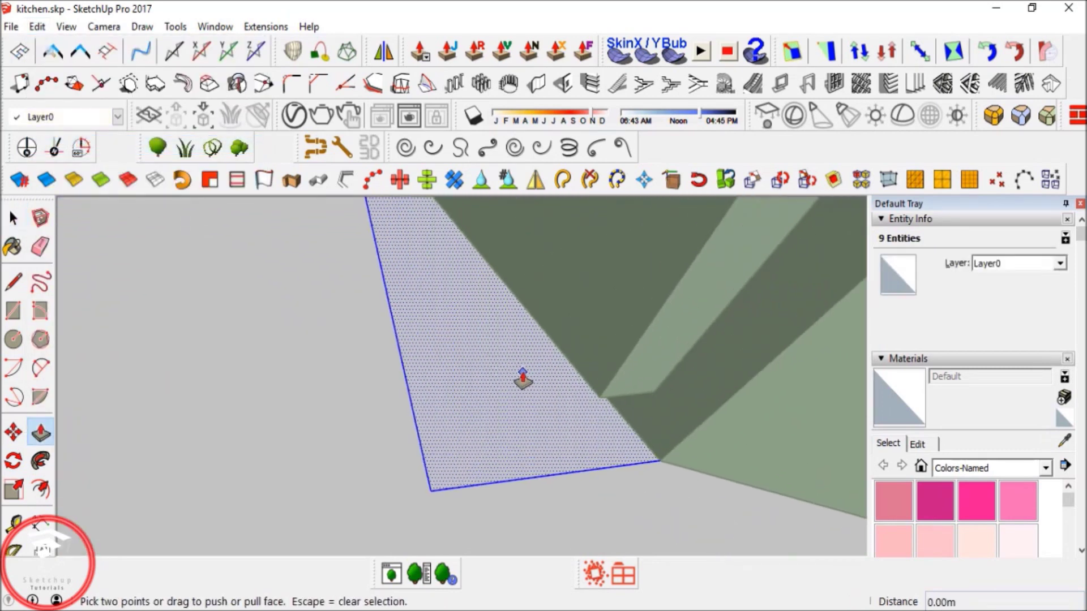
scroll(514, 374, down, 6)
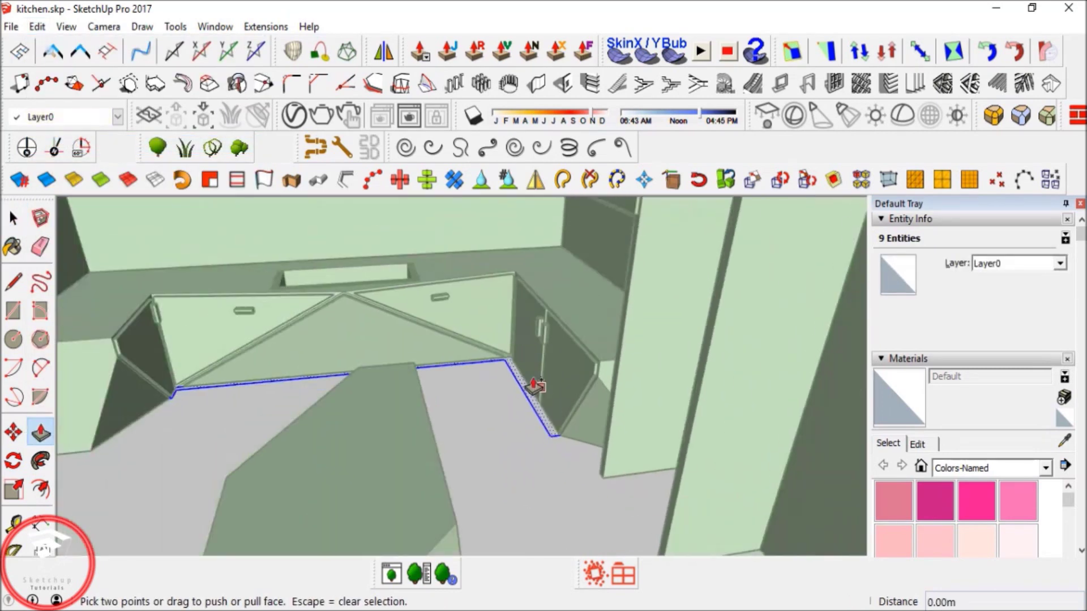
middle_drag(538, 403, 538, 426)
scroll(538, 419, up, 5)
Redraw the strip's outer edge beside the two-door cabinet, and erase the misaligned edge and overhanging line end.
key(l)
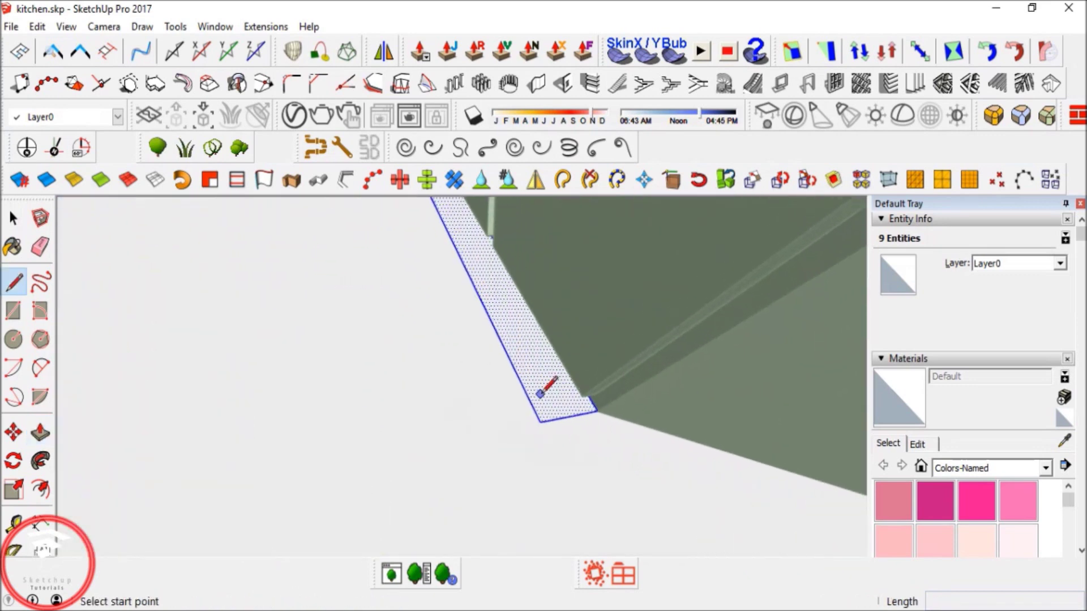
shift+middle_drag(480, 317, 566, 481)
scroll(528, 327, up, 2)
scroll(483, 268, up, 2)
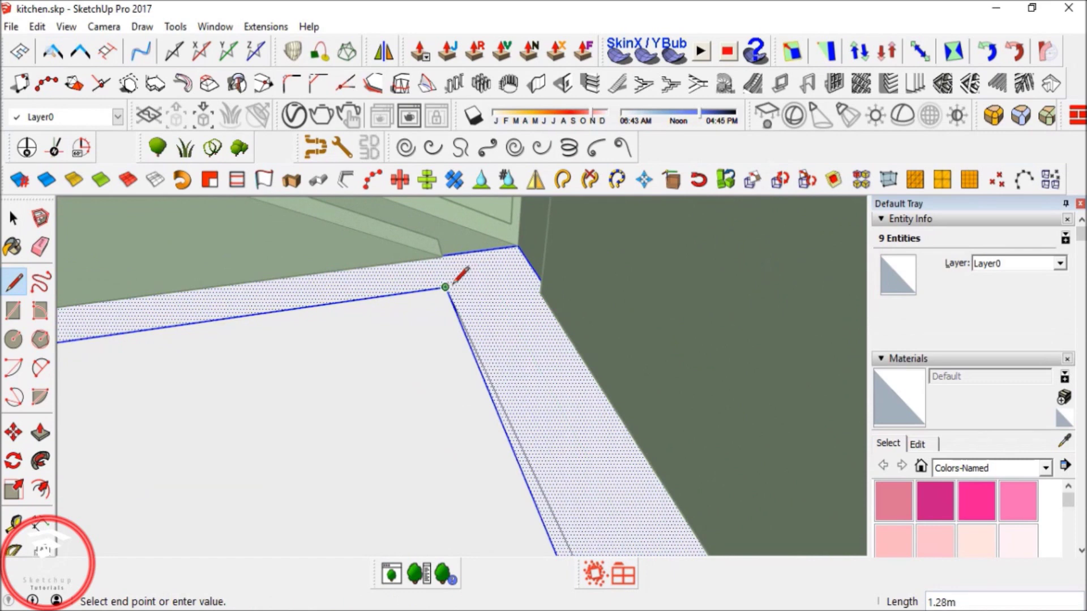
click(445, 287)
key(e)
click(451, 299)
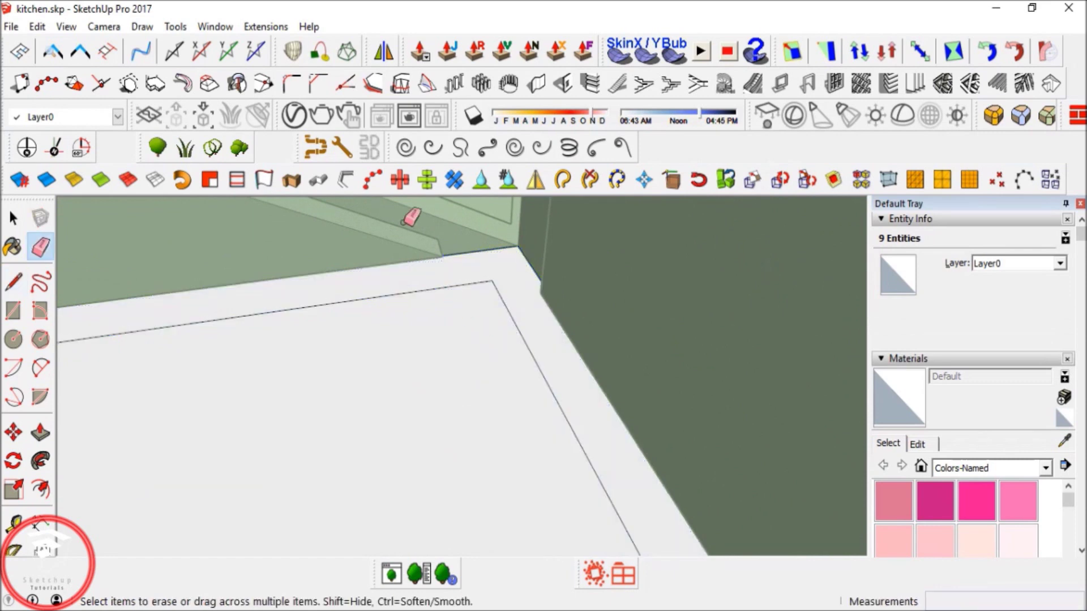
scroll(412, 236, down, 8)
scroll(465, 345, up, 4)
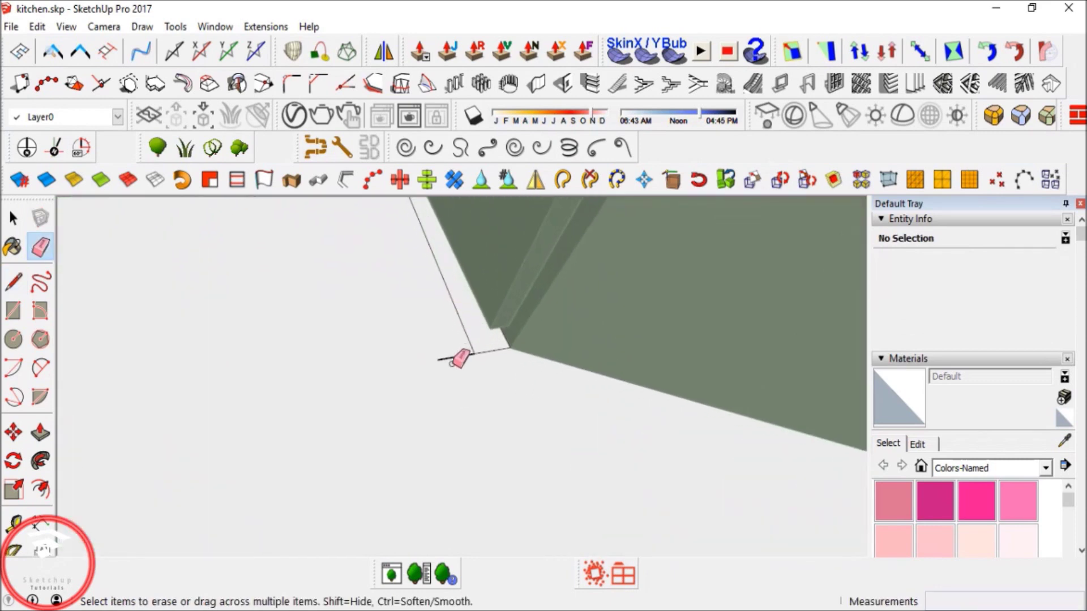
Delete the strip's face from the floor and close the room group.
key(p)
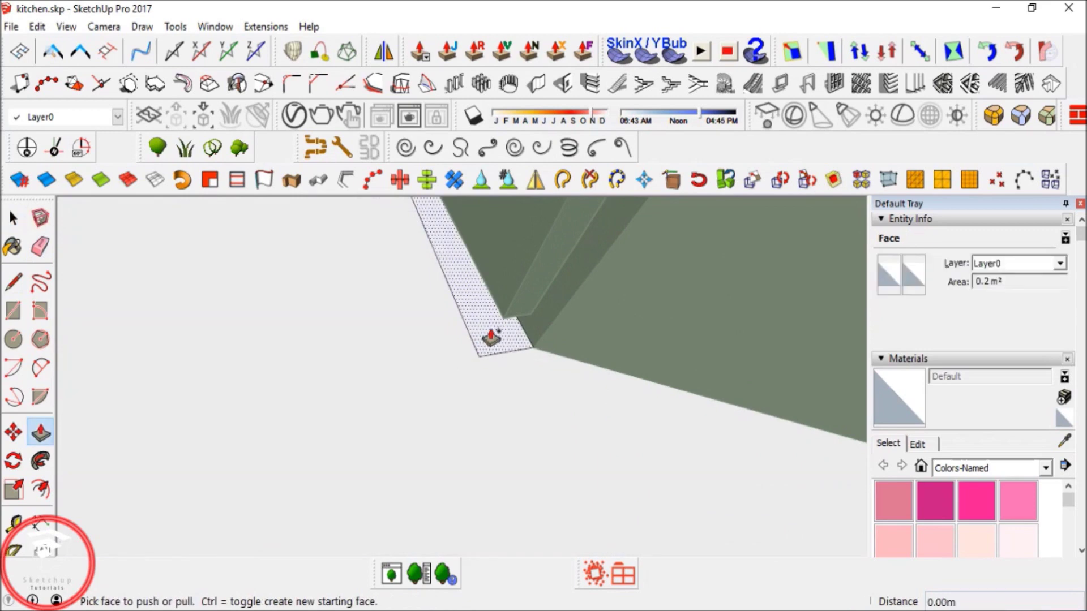
key(space)
key(Delete)
click(525, 419)
Paste the cut strip in place outside the room group, along the base of the lower cabinets.
scroll(526, 418, down, 2)
scroll(502, 364, up, 8)
scroll(486, 385, down, 5)
middle_drag(425, 335, 529, 509)
scroll(446, 406, down, 2)
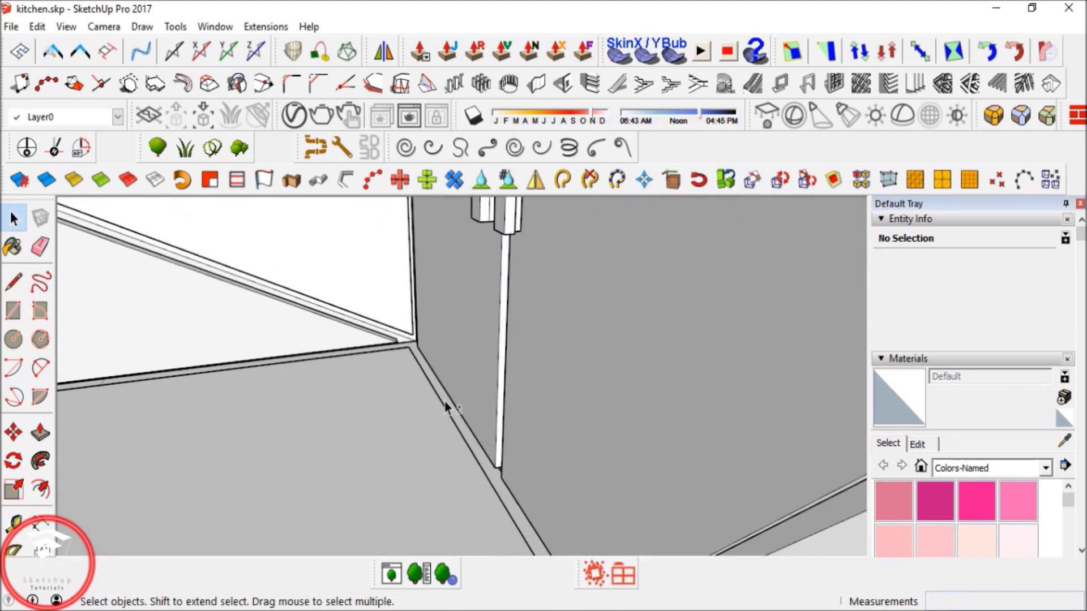
scroll(441, 362, down, 2)
click(41, 31)
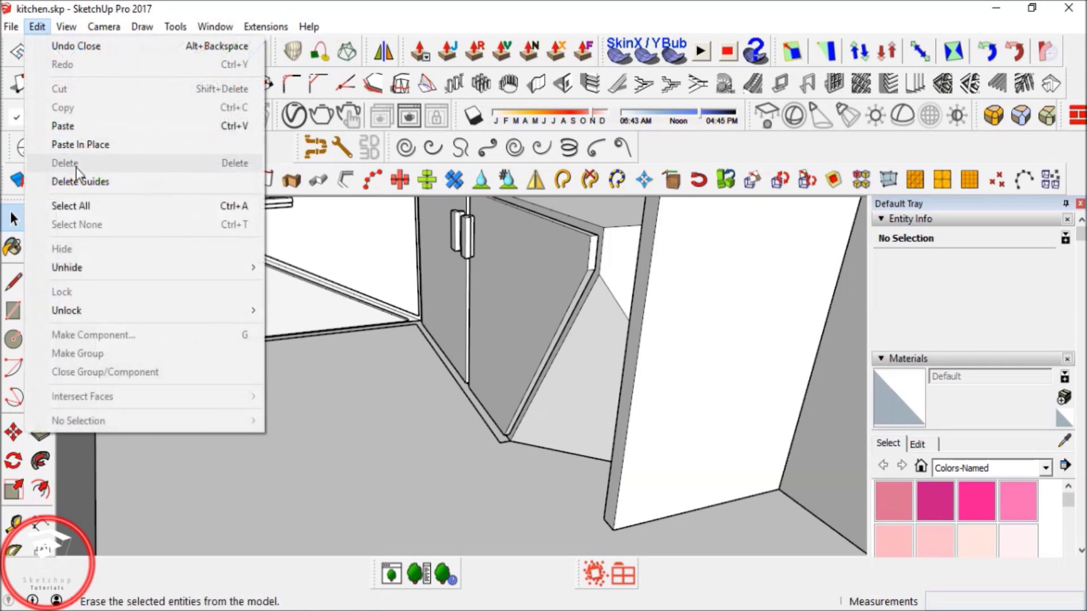
click(89, 146)
middle_drag(433, 327, 457, 368)
scroll(493, 431, up, 3)
scroll(496, 439, up, 2)
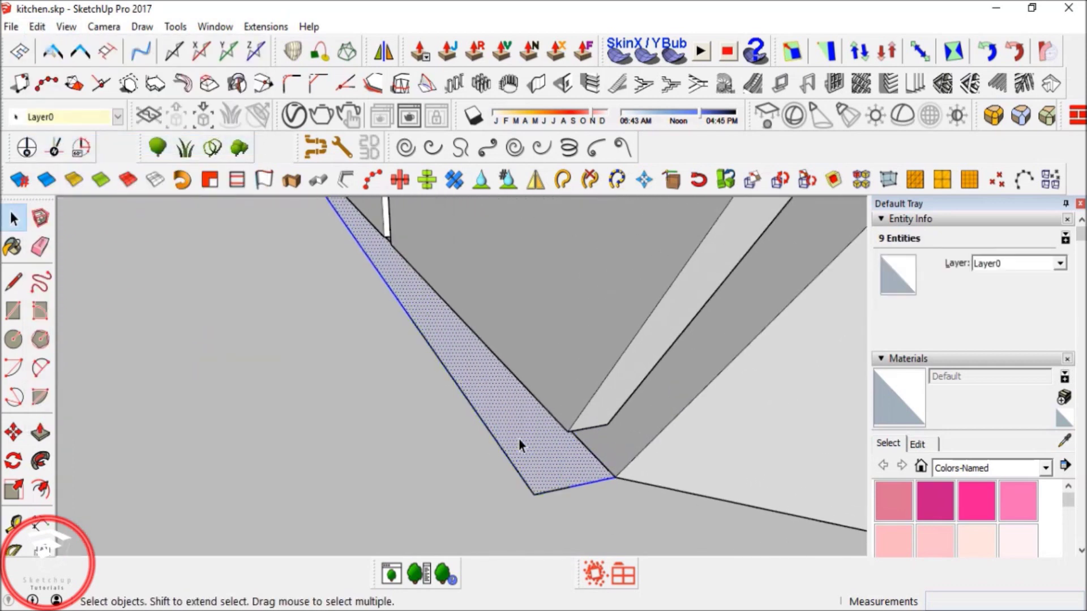
right_click(519, 440)
click(593, 236)
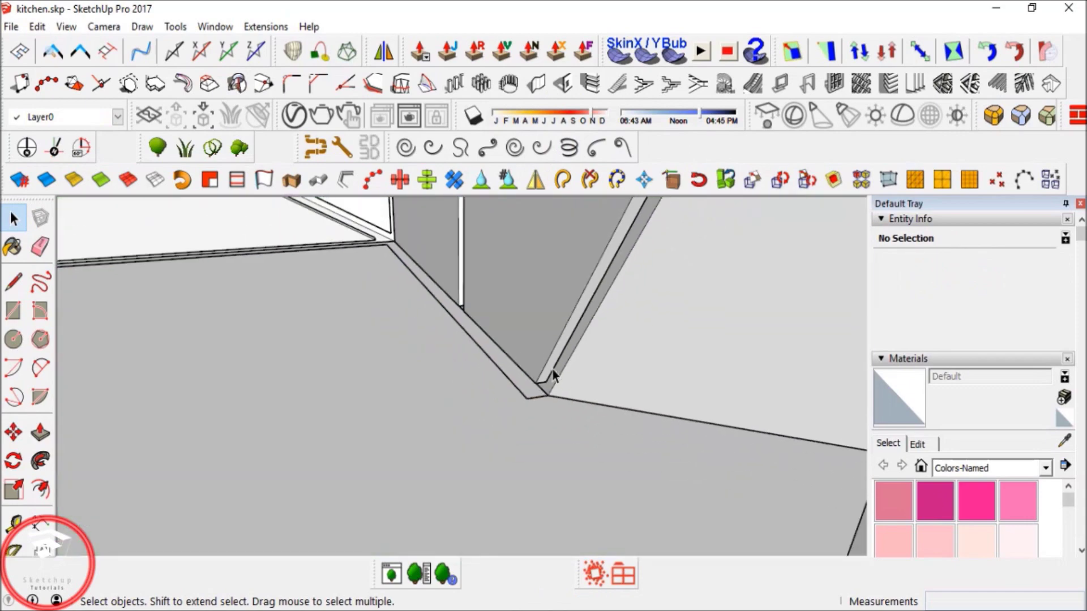
scroll(553, 375, down, 8)
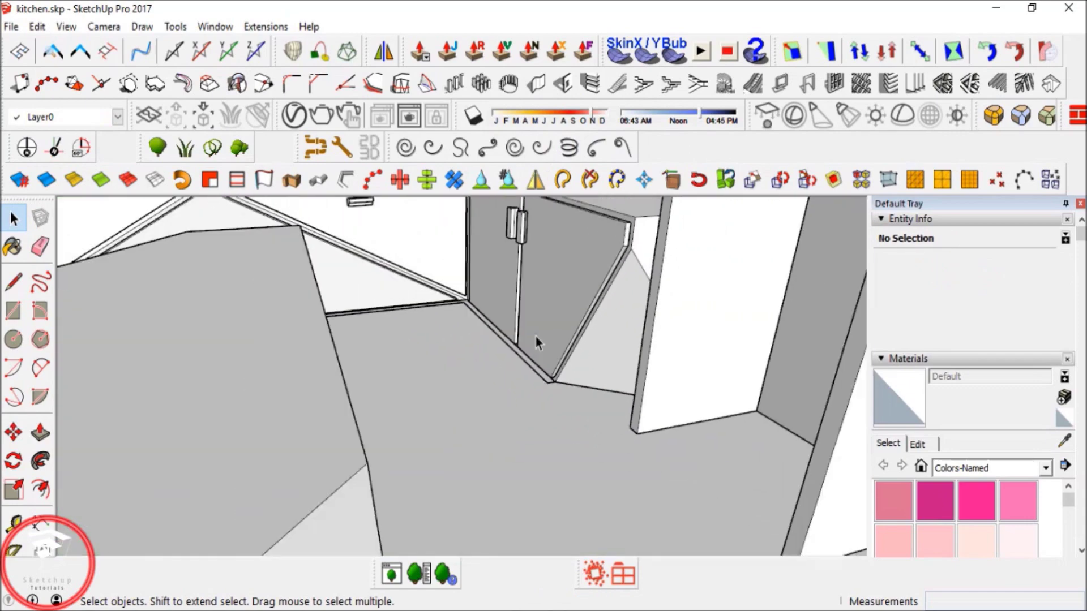
middle_drag(536, 362, 491, 361)
scroll(491, 357, down, 3)
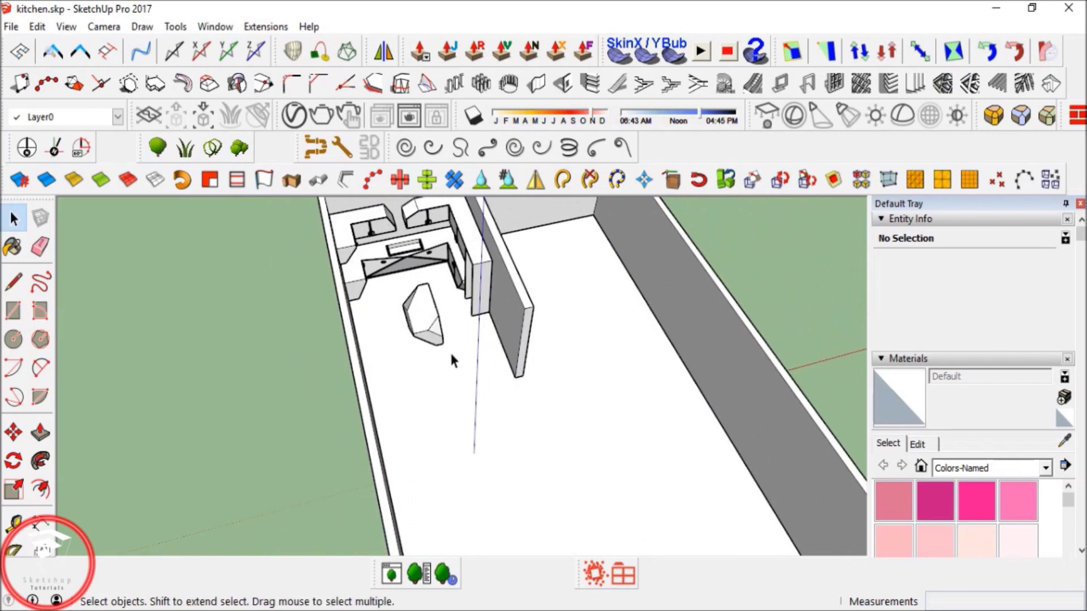
Open the partition wall group beside the kitchen and draw a line across its free end face at door-head height.
scroll(416, 289, up, 3)
middle_drag(415, 276, 404, 449)
scroll(460, 432, up, 4)
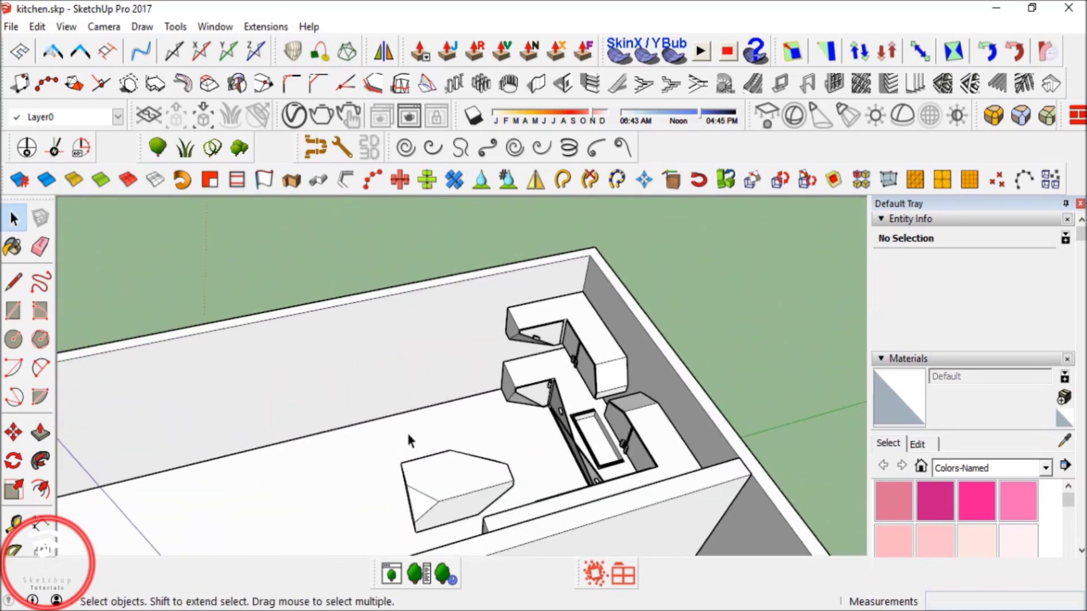
scroll(401, 392, up, 3)
mouse_move(401, 390)
shift+middle_down()
mouse_move(472, 405)
mouse_move(566, 374)
mouse_move(771, 359)
mouse_move(439, 271)
mouse_move(479, 356)
shift+middle_up()
key(space)
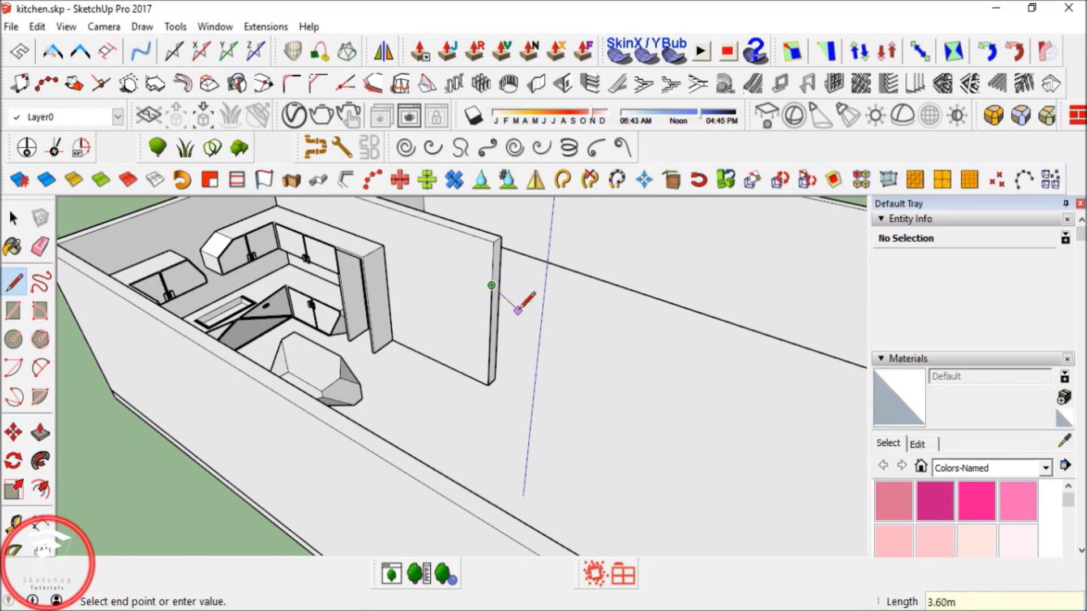
key(space)
double_click(488, 294)
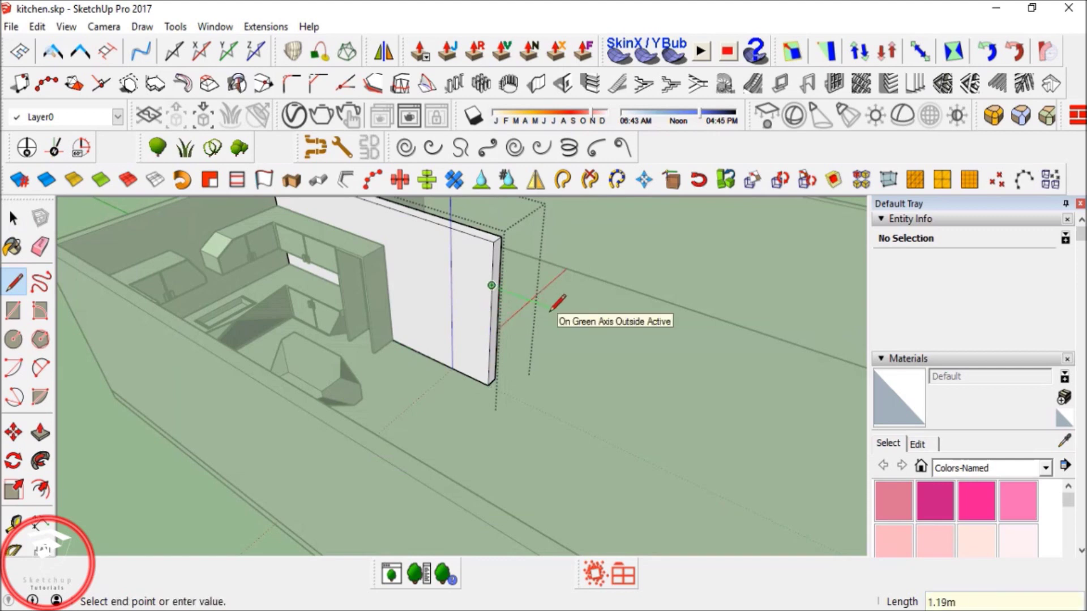
scroll(501, 276, up, 2)
click(501, 276)
Pull the upper part of the partition's end face out 2 m to form a lintel.
scroll(427, 277, down, 3)
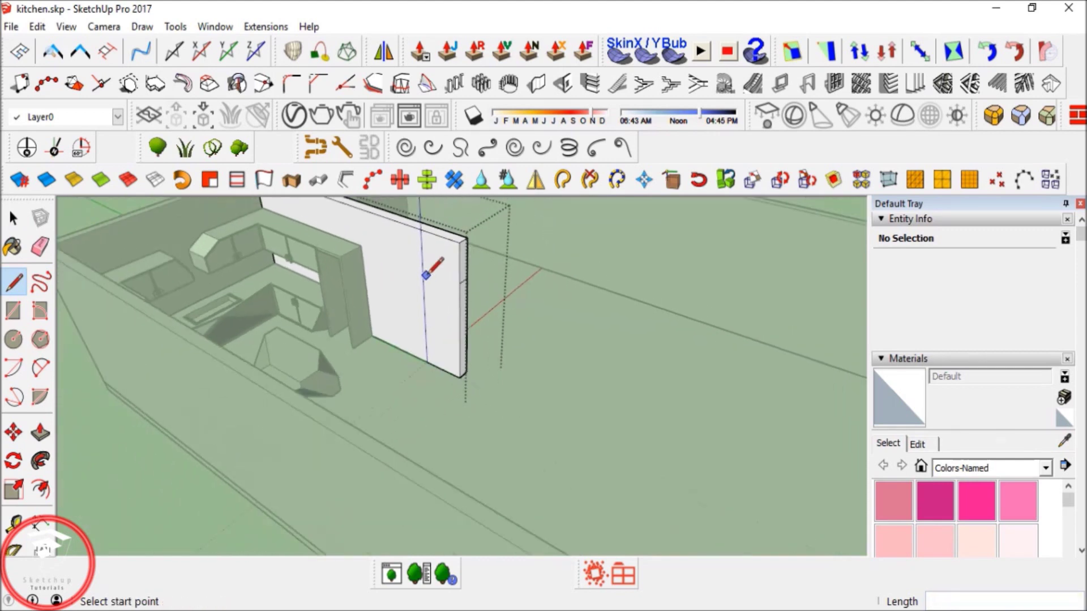
key(p)
click(461, 277)
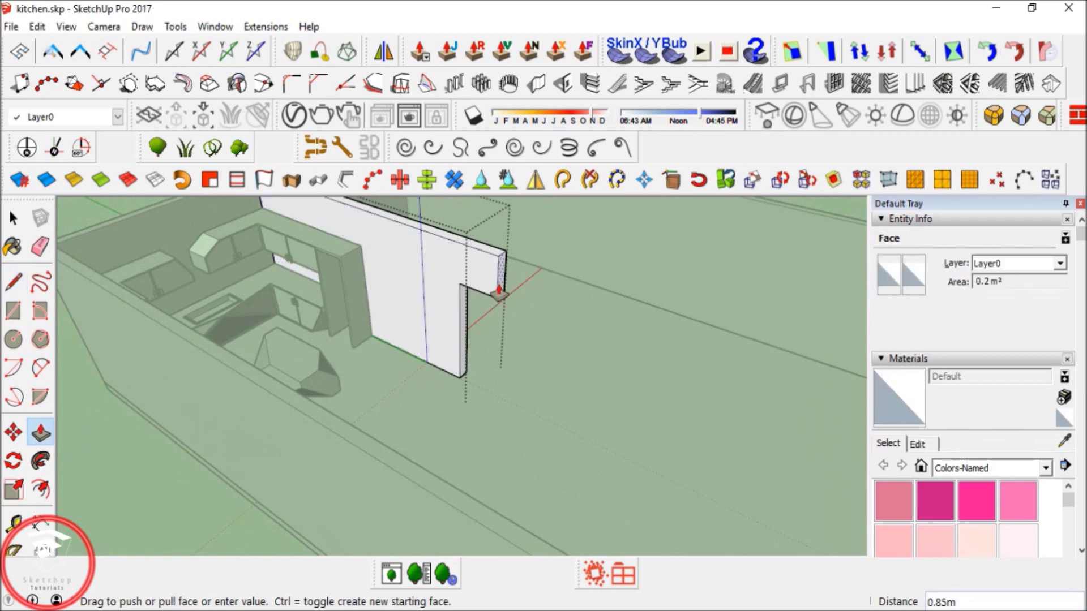
text(2)
key(Return)
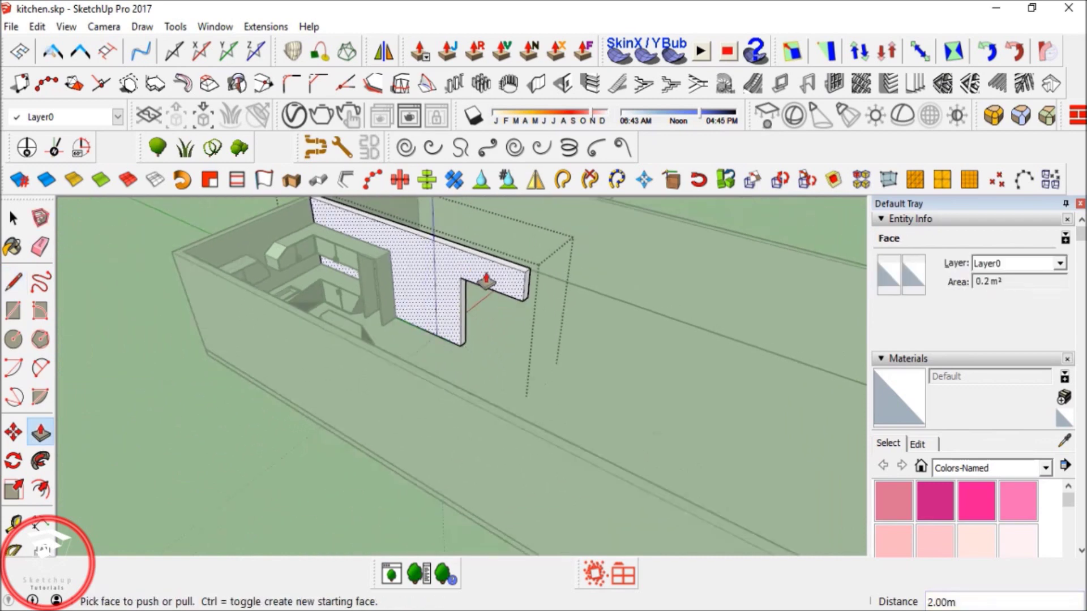
Extend the lintel about 5.38 m further and pull the underside of that extension down to the floor, framing a doorway.
scroll(555, 296, up, 4)
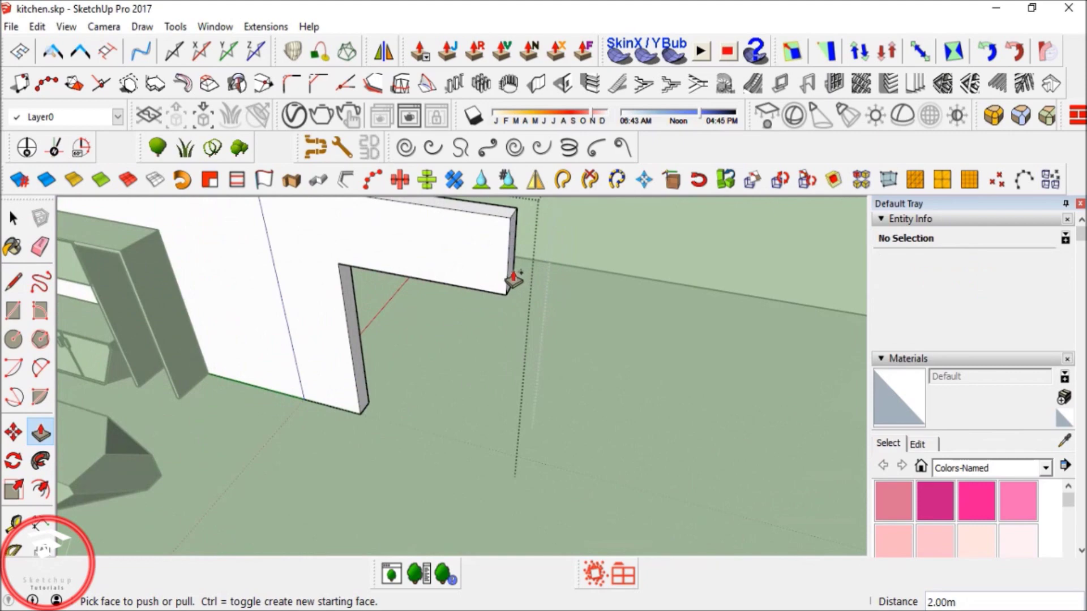
scroll(532, 317, down, 6)
scroll(509, 320, up, 3)
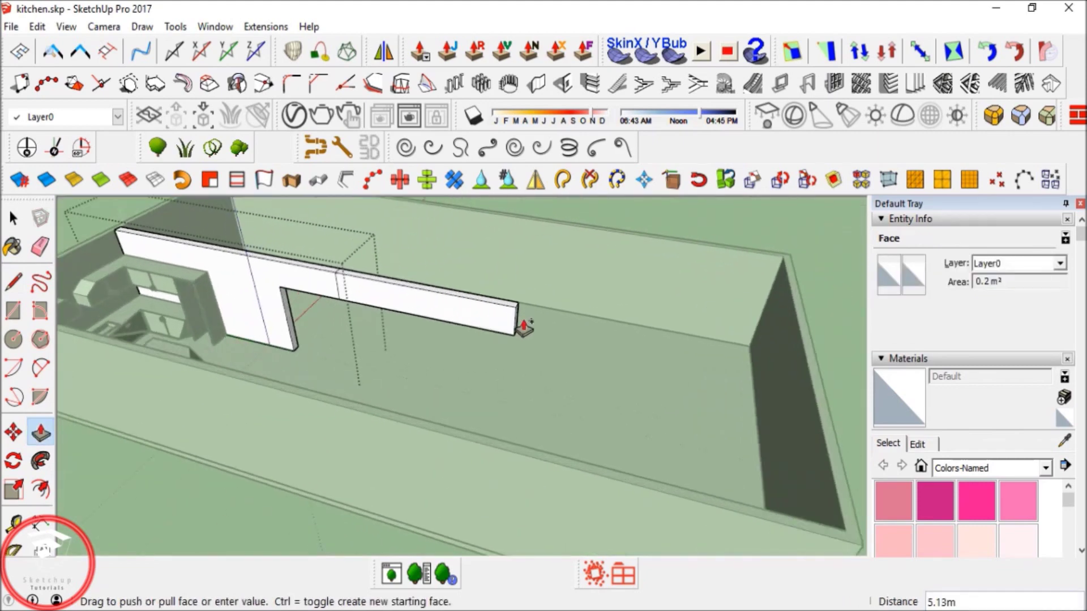
click(514, 323)
scroll(415, 316, up, 2)
middle_drag(415, 314, 243, 170)
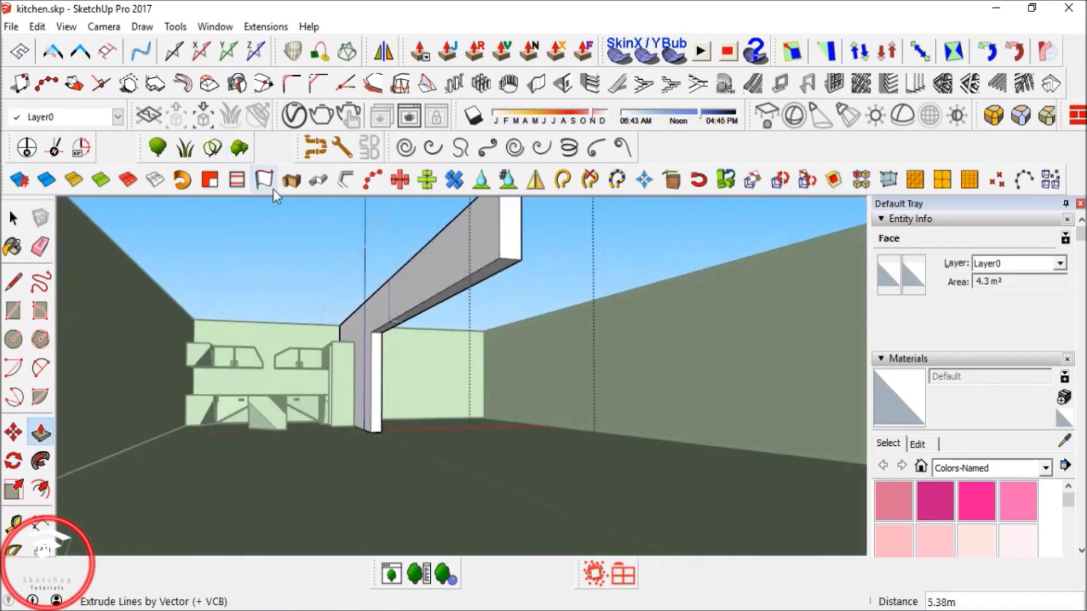
drag(460, 296, 329, 444)
middle_drag(341, 403, 457, 483)
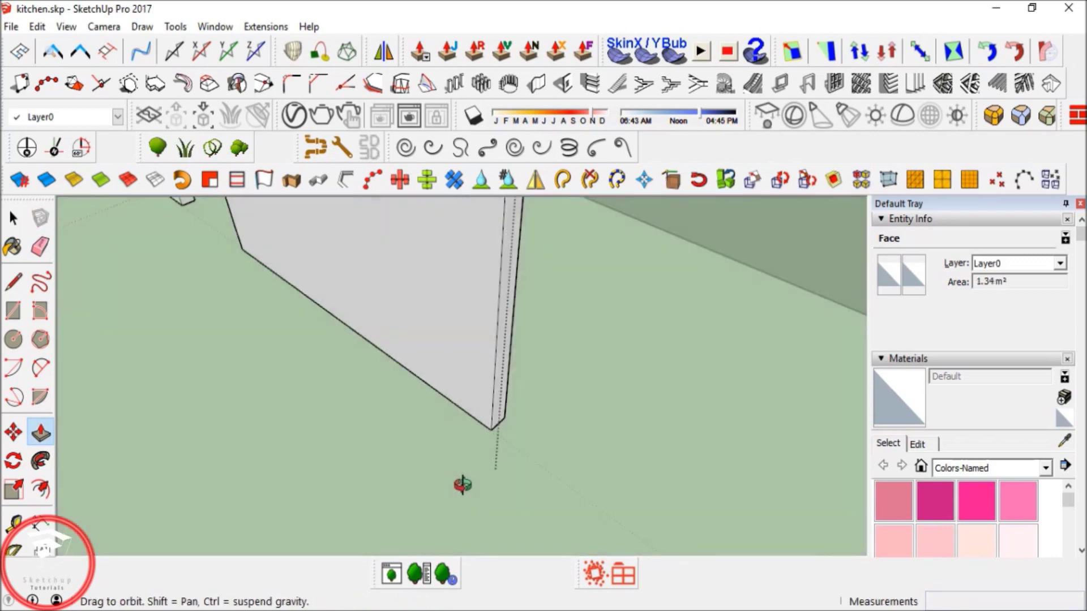
Erase the leftover seam edge on the side of the extended partition wall.
key(space)
scroll(308, 322, down, 3)
middle_drag(308, 322, 507, 432)
key(e)
click(506, 391)
middle_drag(363, 399, 467, 416)
key(ctrl+z)
scroll(514, 396, up, 3)
click(499, 396)
key(space)
scroll(367, 356, down, 3)
Erase the seam edge across the top of the partition wall and close its group.
scroll(368, 360, up, 3)
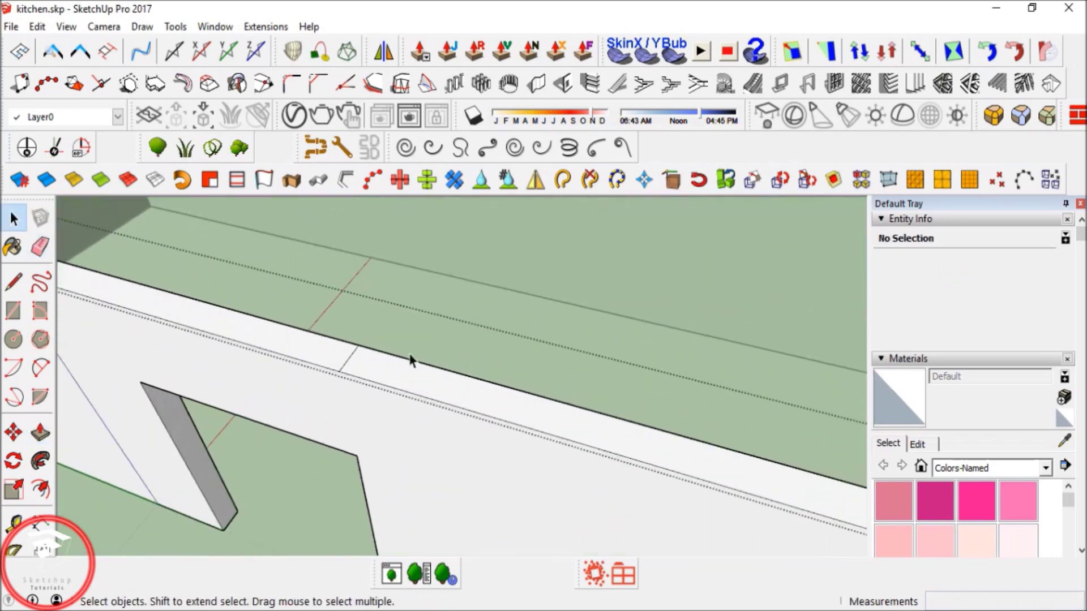
mouse_move(366, 357)
middle_down()
mouse_move(211, 400)
mouse_move(381, 432)
mouse_move(360, 339)
mouse_move(405, 371)
middle_up()
click(345, 322)
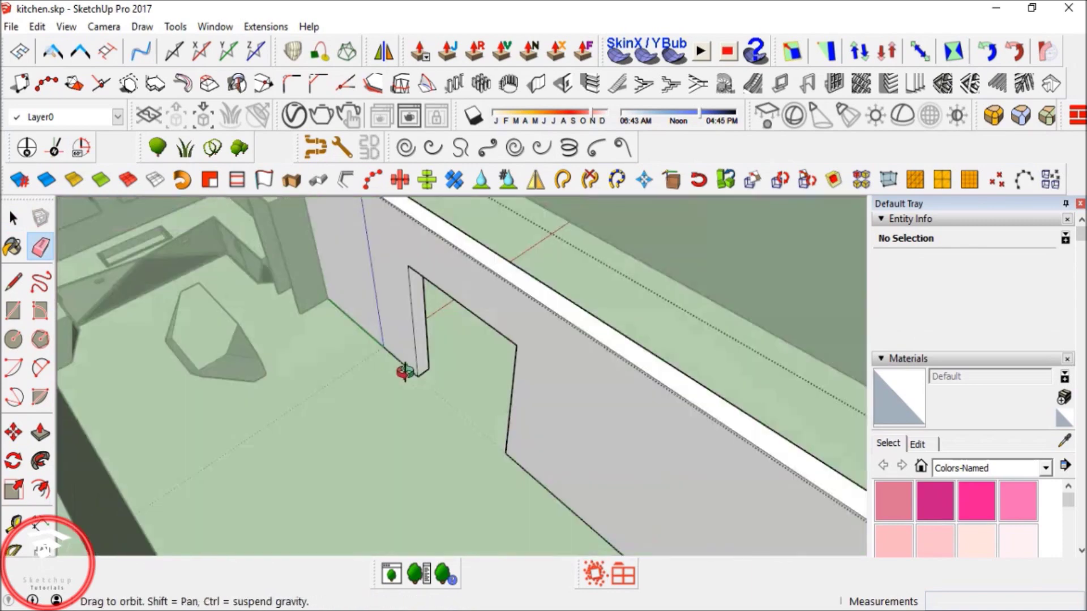
key(space)
scroll(406, 372, down, 4)
mouse_move(590, 390)
middle_down()
mouse_move(420, 365)
mouse_move(429, 356)
middle_up()
drag(423, 365, 364, 315)
key(space)
middle_drag(363, 315, 647, 331)
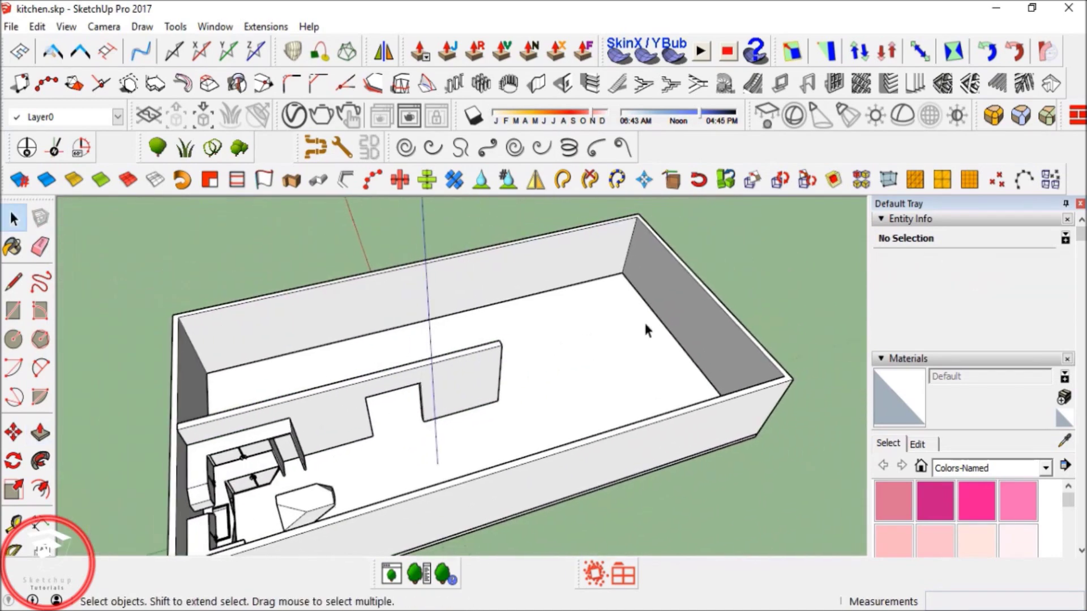
Open the room walls group and try to push the far end wall's inner face toward the partition.
double_click(669, 309)
key(p)
drag(689, 294, 502, 356)
middle_drag(619, 322, 618, 445)
double_click(618, 445)
key(ctrl+z)
key(ctrl+z)
middle_drag(573, 413, 686, 400)
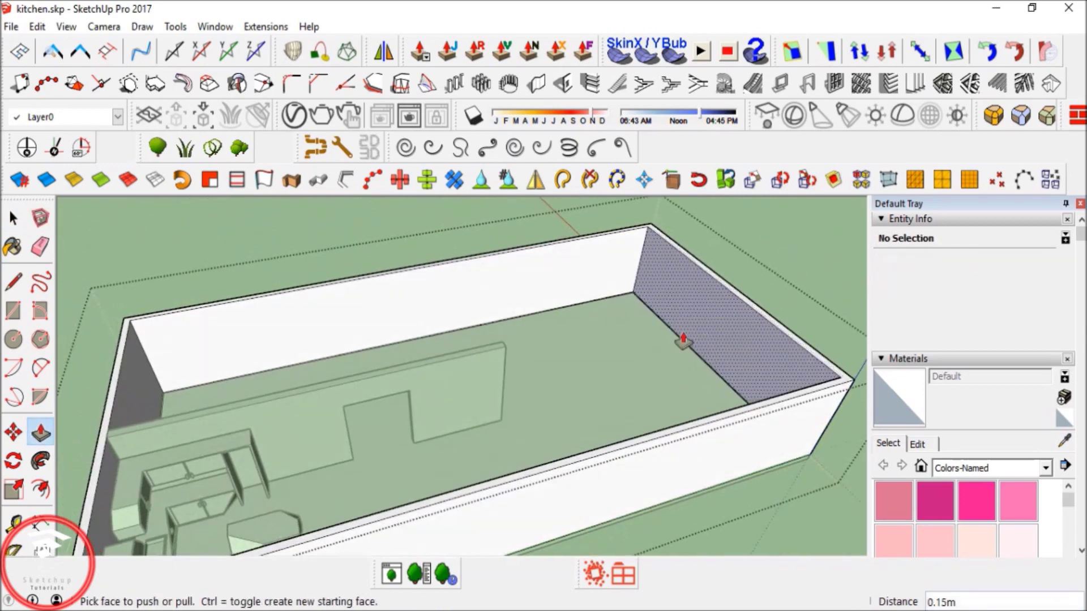
Pull the inner face of the room's far end wall about 8.61 m to the free end of the partition.
drag(738, 347, 729, 349)
click(656, 317)
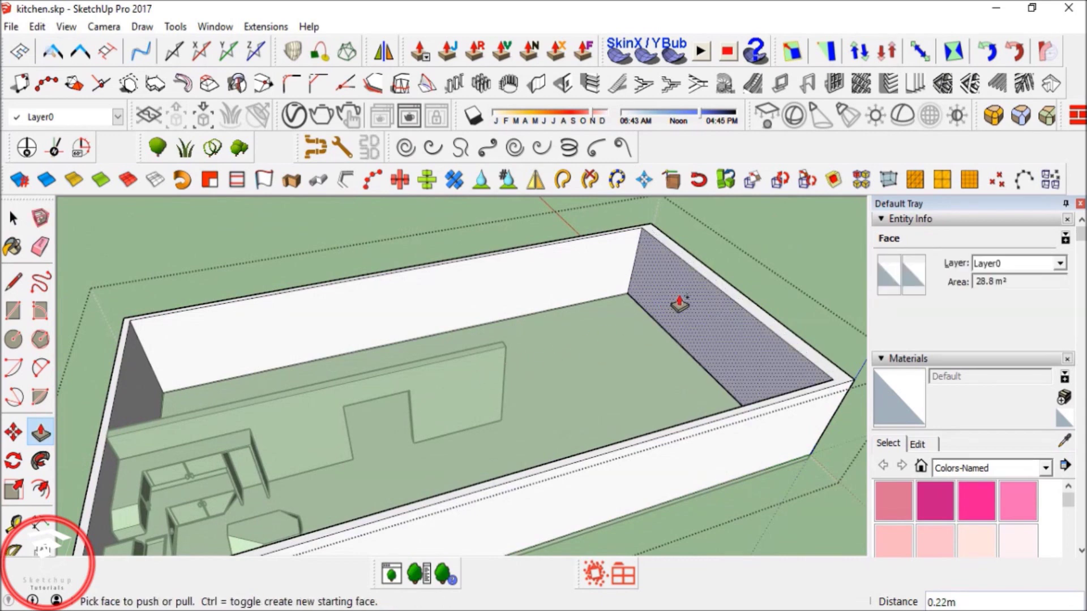
click(690, 300)
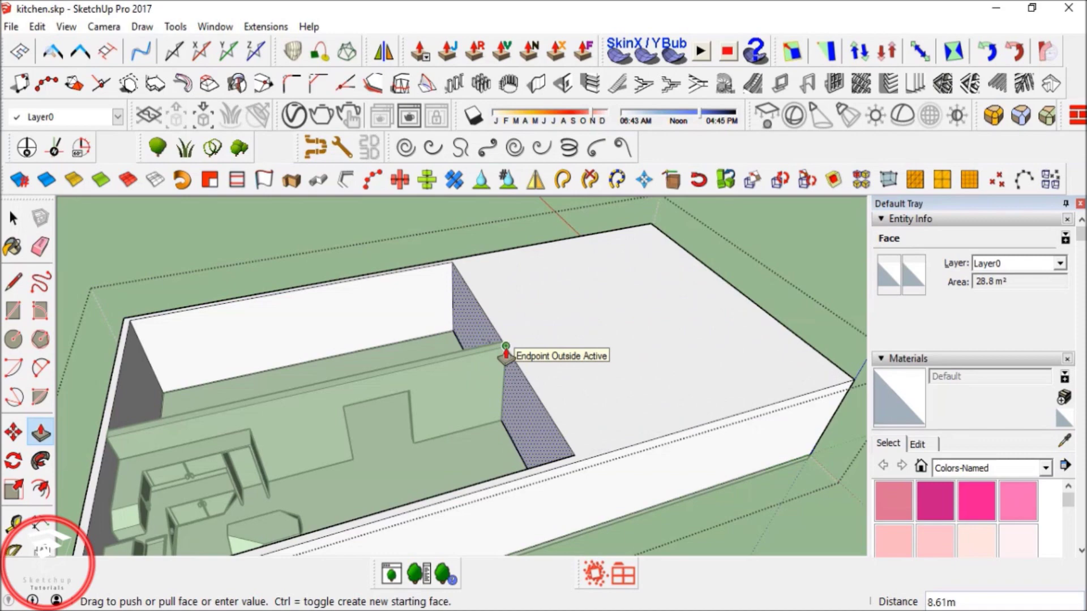
click(506, 354)
Push the outer face of the end wall inward toward its moved inner face, leaving a thin wall.
middle_drag(729, 366, 243, 289)
click(431, 371)
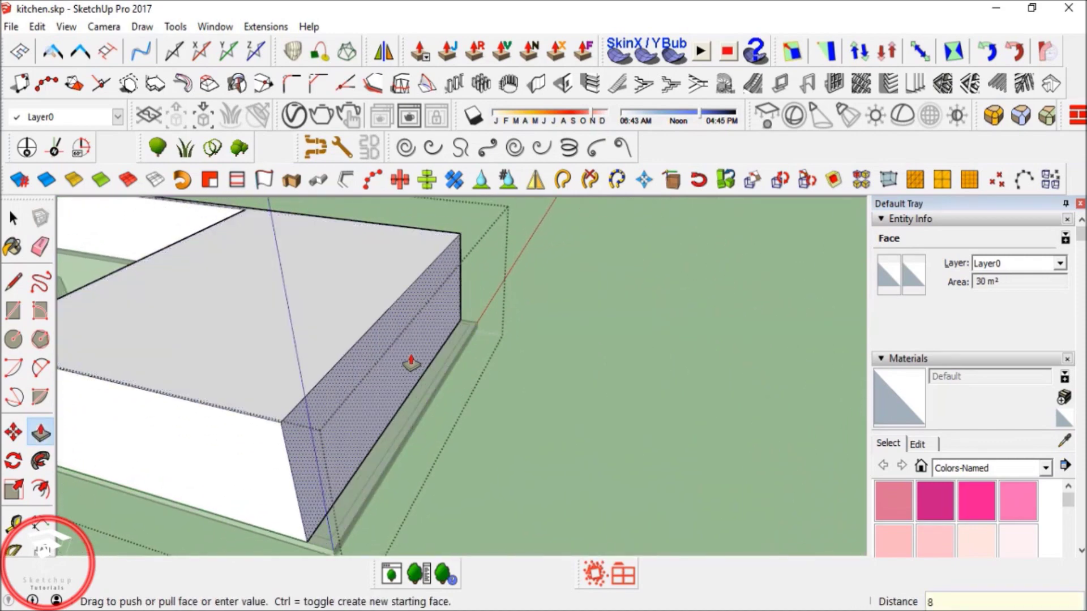
key(Return)
key(space)
middle_drag(409, 349, 540, 351)
key(p)
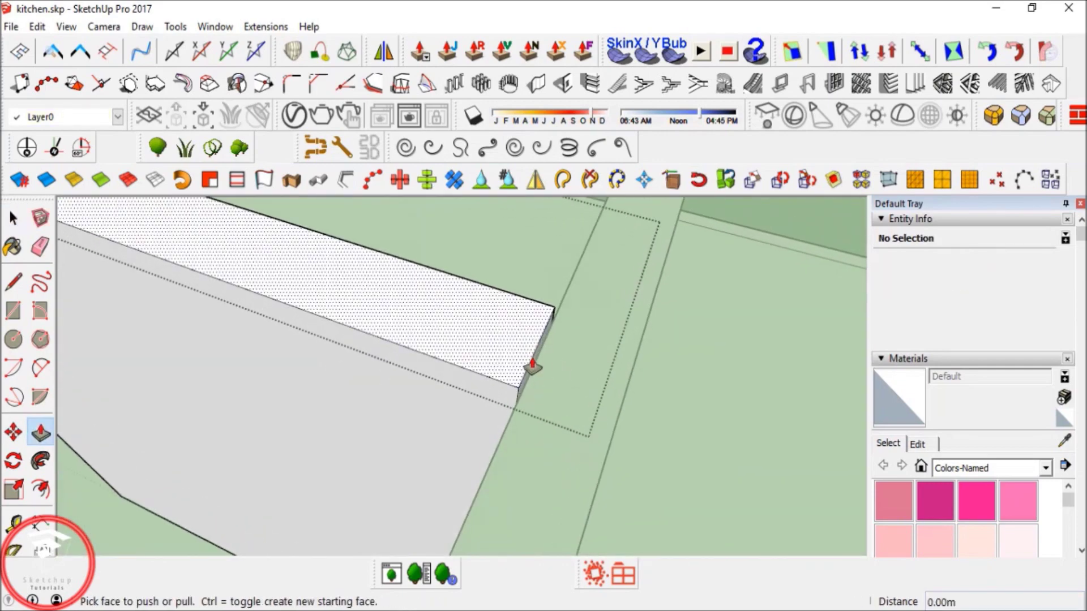
key(space)
middle_drag(566, 296, 558, 336)
Push the exposed floor slab's end face back about 8.60 m to the moved end wall and close the group.
scroll(579, 382, up, 6)
mouse_move(592, 399)
middle_down()
mouse_move(556, 359)
mouse_move(575, 392)
middle_up()
key(p)
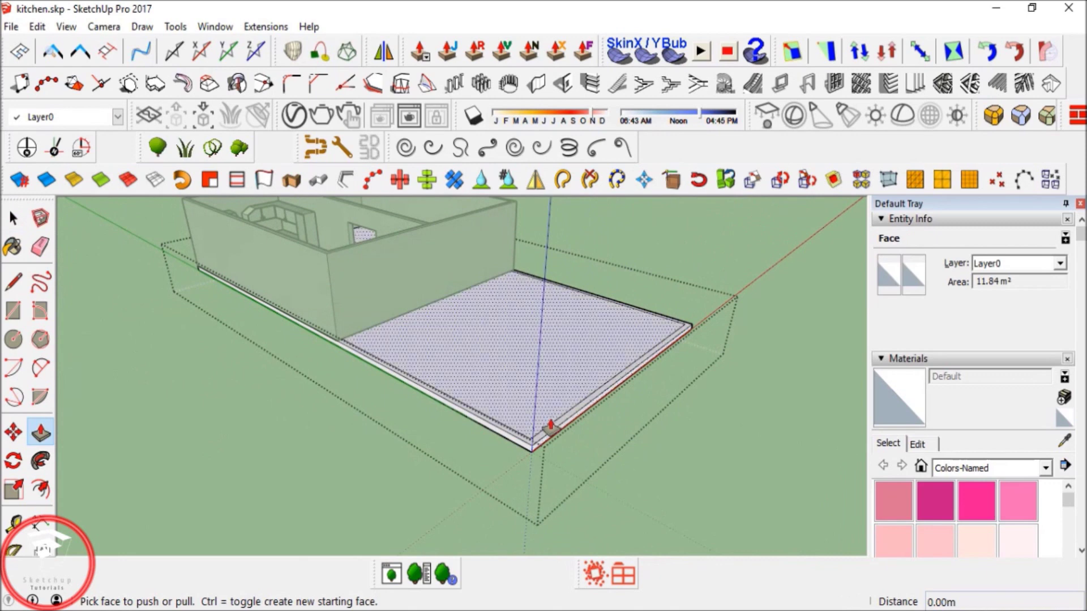
key(e)
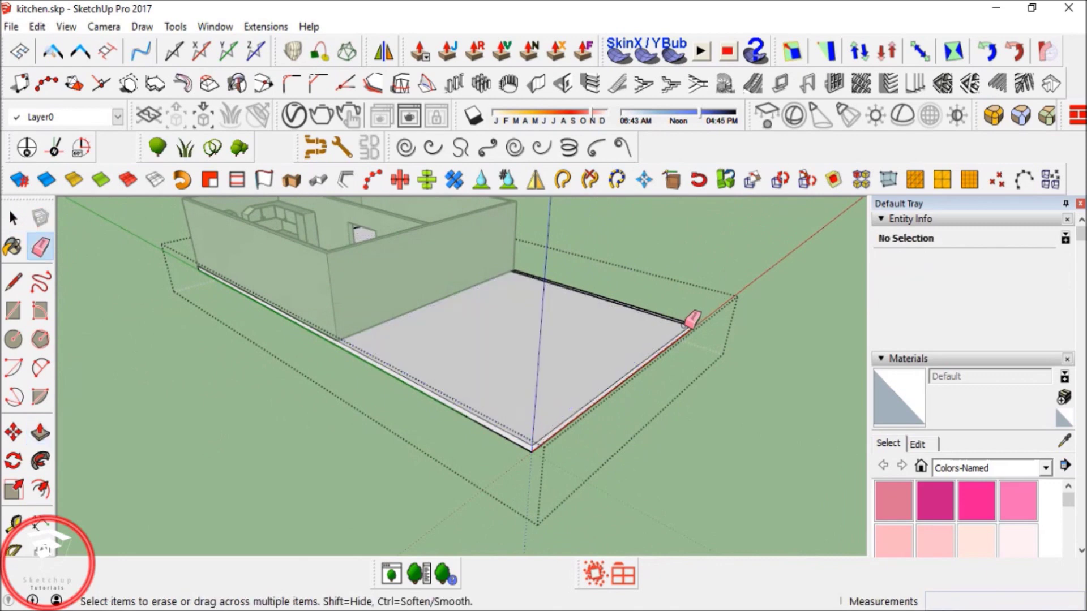
key(p)
click(666, 352)
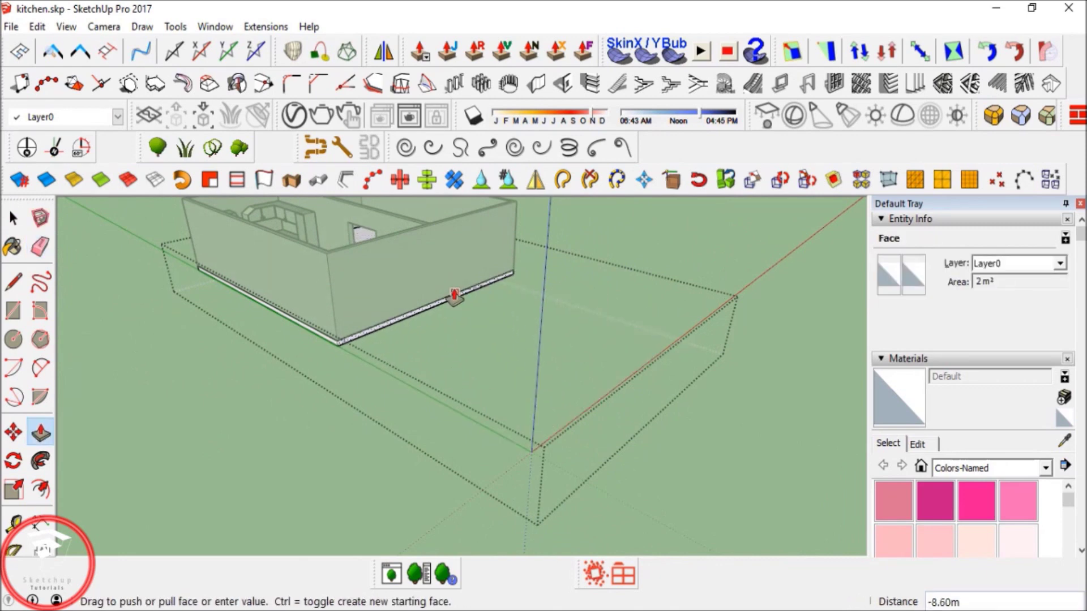
middle_drag(454, 296, 514, 318)
scroll(449, 341, up, 3)
click(442, 341)
middle_drag(442, 341, 461, 433)
key(space)
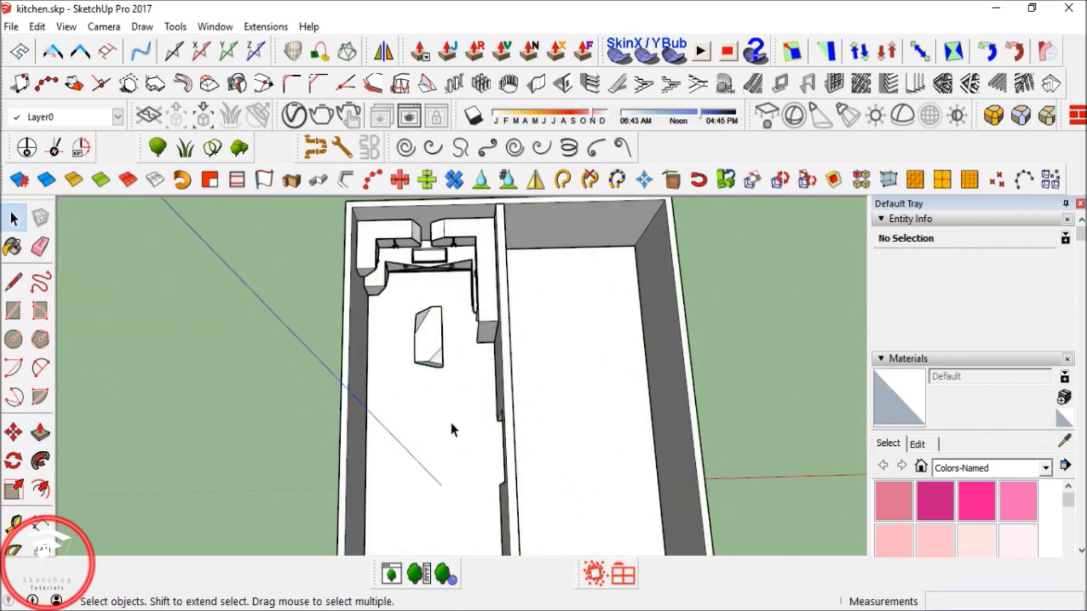
Draw a line on the floor along the first base edge of the kitchen island.
shift+middle_drag(409, 333, 440, 304)
scroll(440, 351, up, 3)
mouse_move(440, 351)
shift+middle_down()
mouse_move(450, 389)
mouse_move(429, 359)
shift+middle_up()
scroll(429, 359, down, 2)
shift+middle_drag(441, 317, 469, 432)
scroll(460, 365, up, 3)
shift+middle_drag(442, 359, 443, 328)
scroll(444, 424, up, 2)
middle_drag(444, 425, 451, 216)
middle_drag(425, 435, 427, 401)
scroll(439, 398, up, 3)
double_click(439, 398)
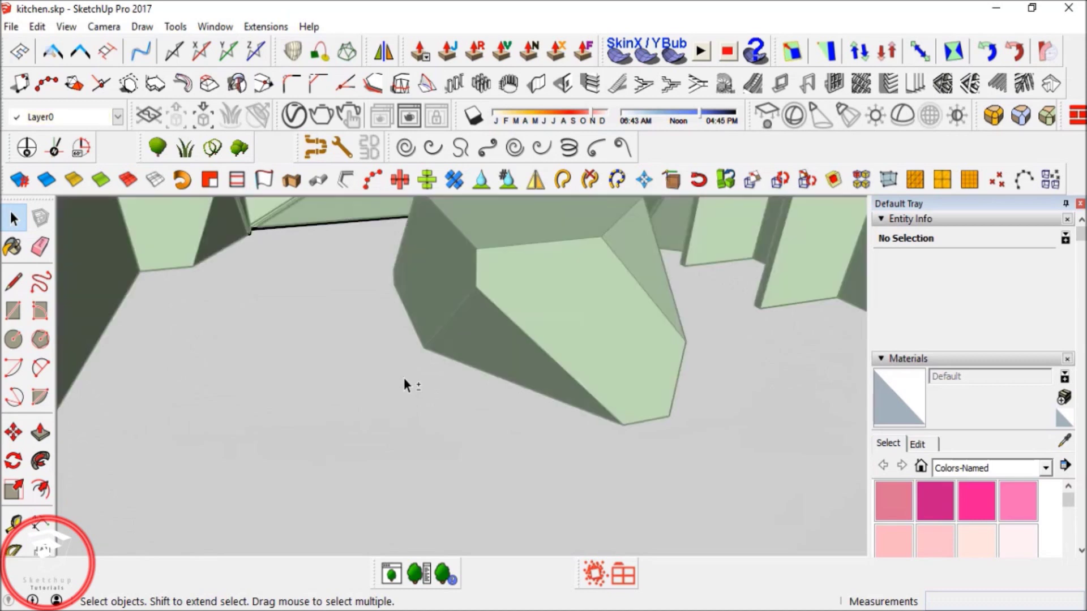
middle_drag(332, 329, 348, 375)
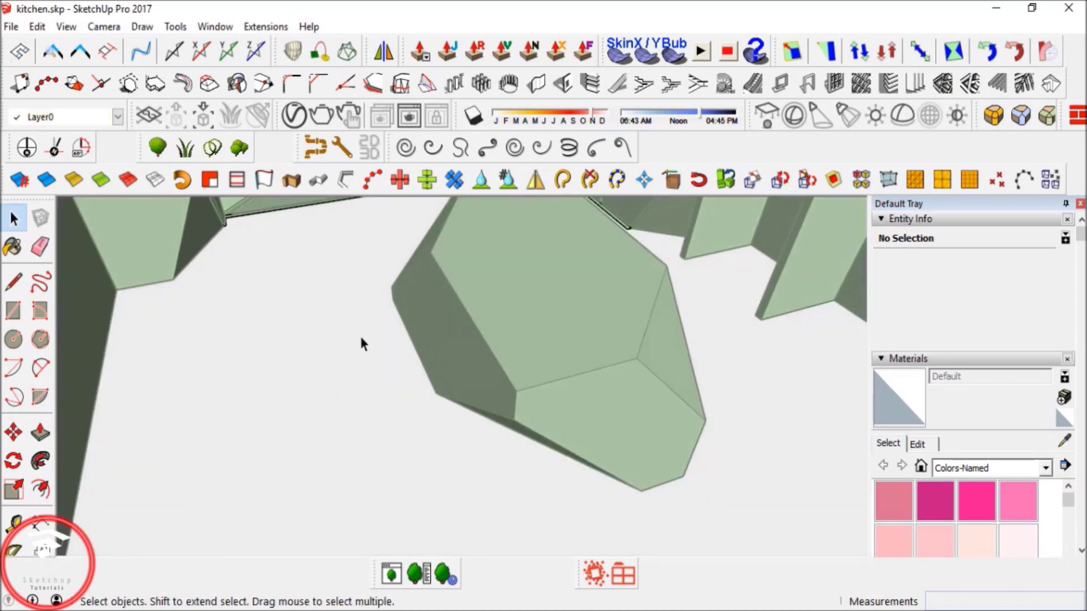
key(l)
mouse_move(395, 304)
middle_down()
mouse_move(391, 271)
mouse_move(439, 274)
mouse_move(388, 306)
middle_up()
click(383, 311)
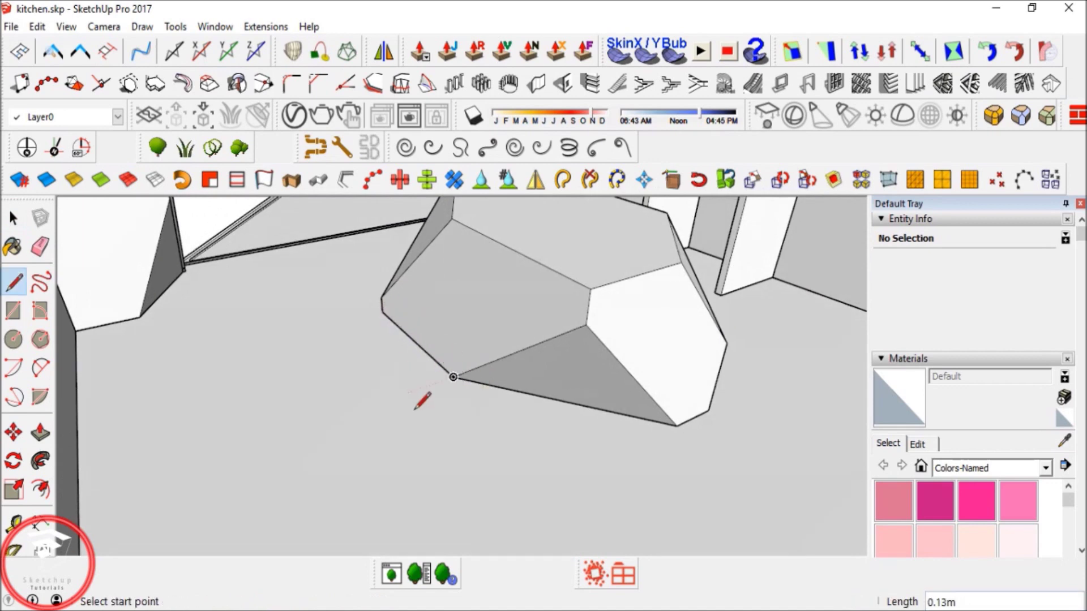
Delete the kitchen island group and undo the deletion.
key(space)
click(427, 355)
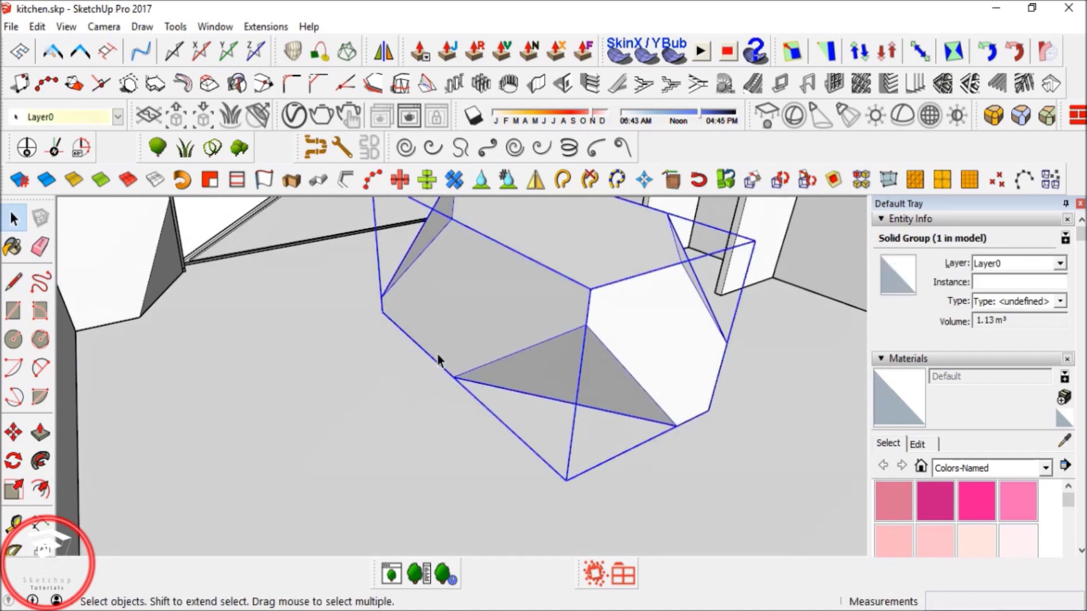
key(Delete)
key(ctrl+z)
Trace the kitchen island's base outline on the floor with the Line tool, corner by corner, outside its group.
key(l)
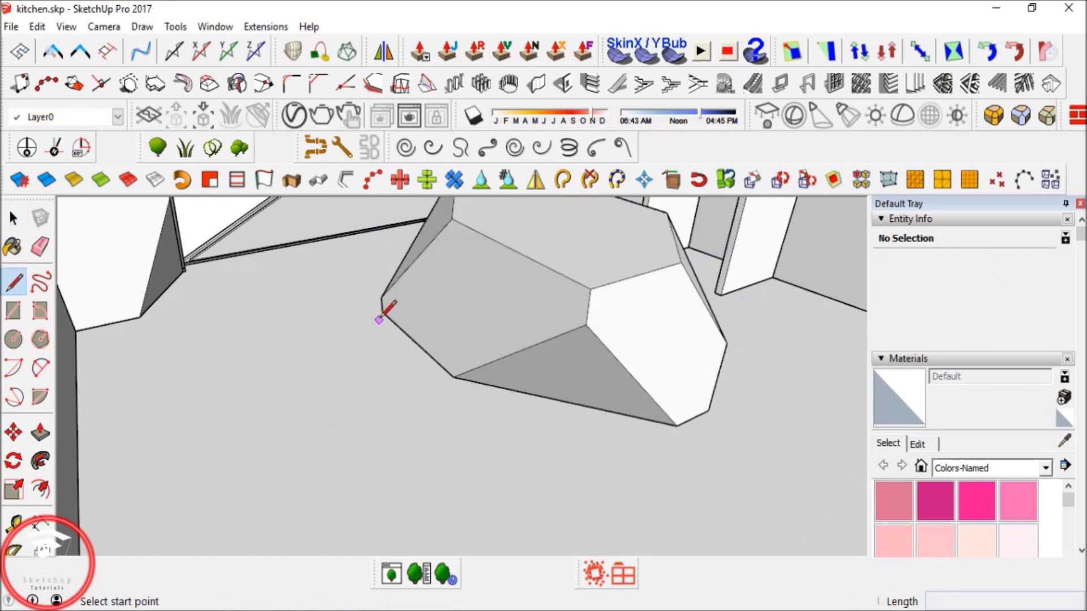
click(382, 311)
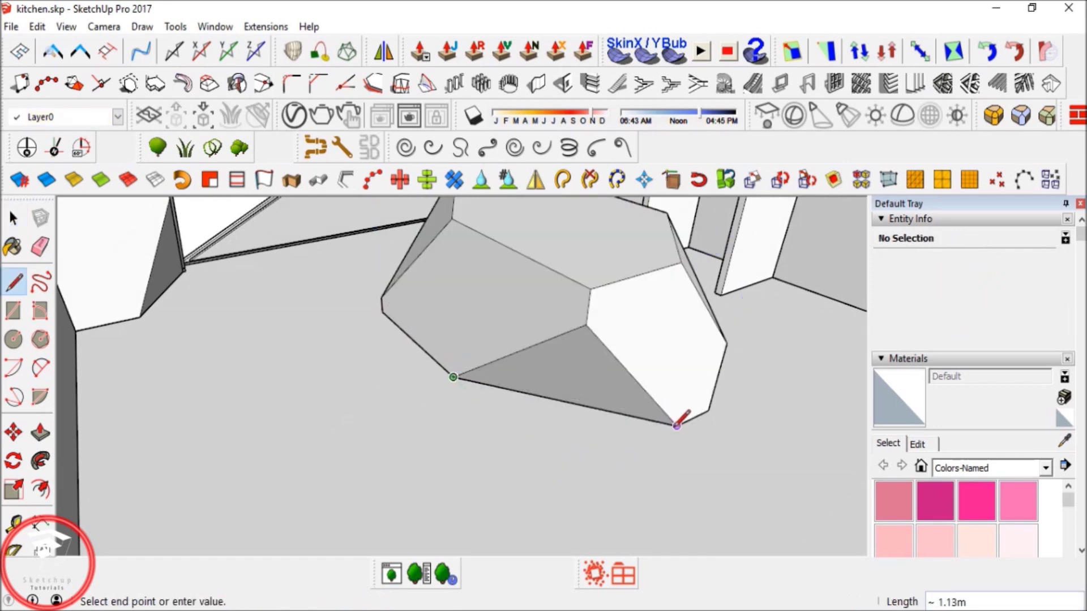
middle_drag(802, 328, 333, 513)
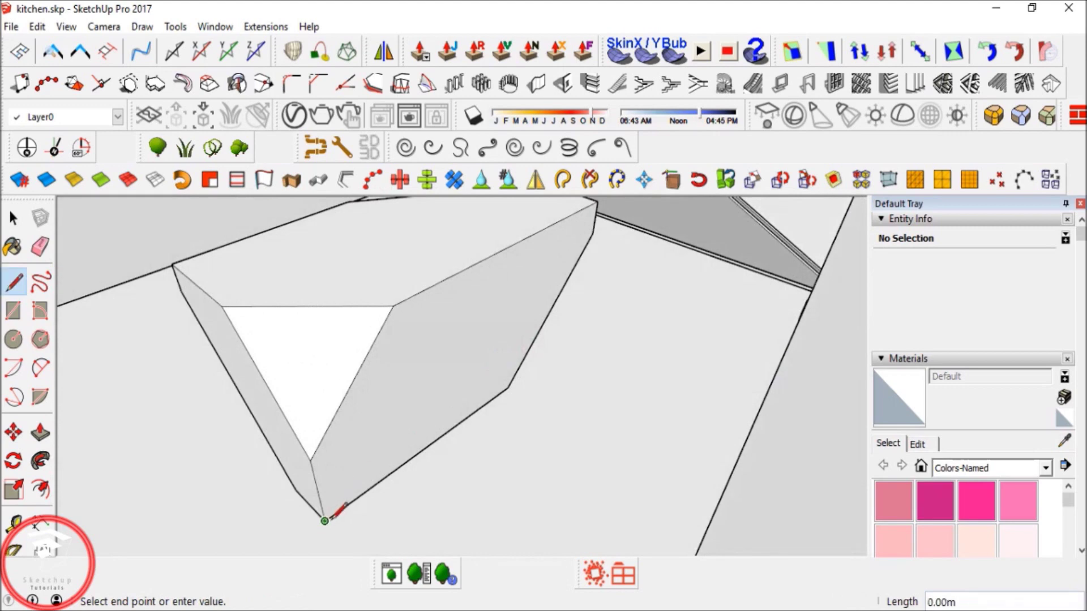
middle_drag(509, 386, 153, 367)
middle_drag(632, 319, 416, 319)
middle_drag(670, 372, 436, 385)
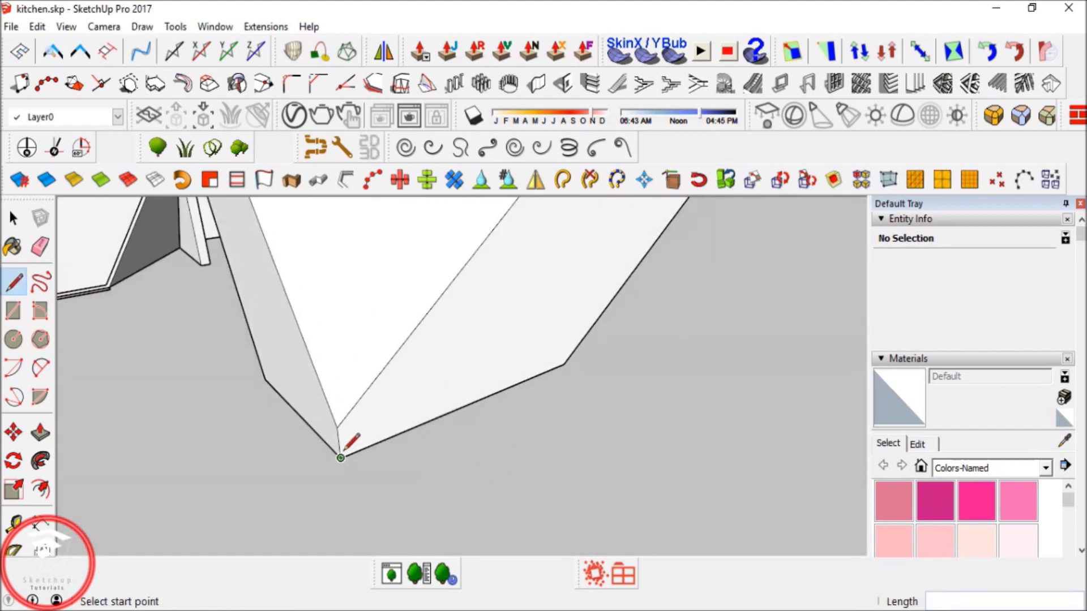
Hide the kitchen island group and cut the traced base face with its edges from the floor.
key(space)
right_click(428, 375)
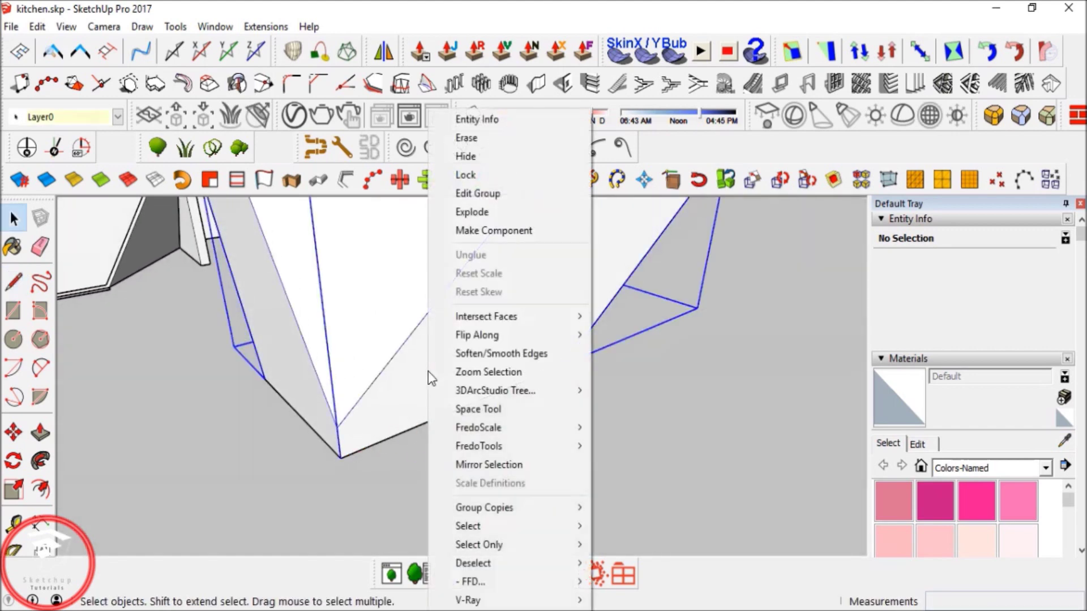
click(477, 164)
double_click(398, 411)
key(Delete)
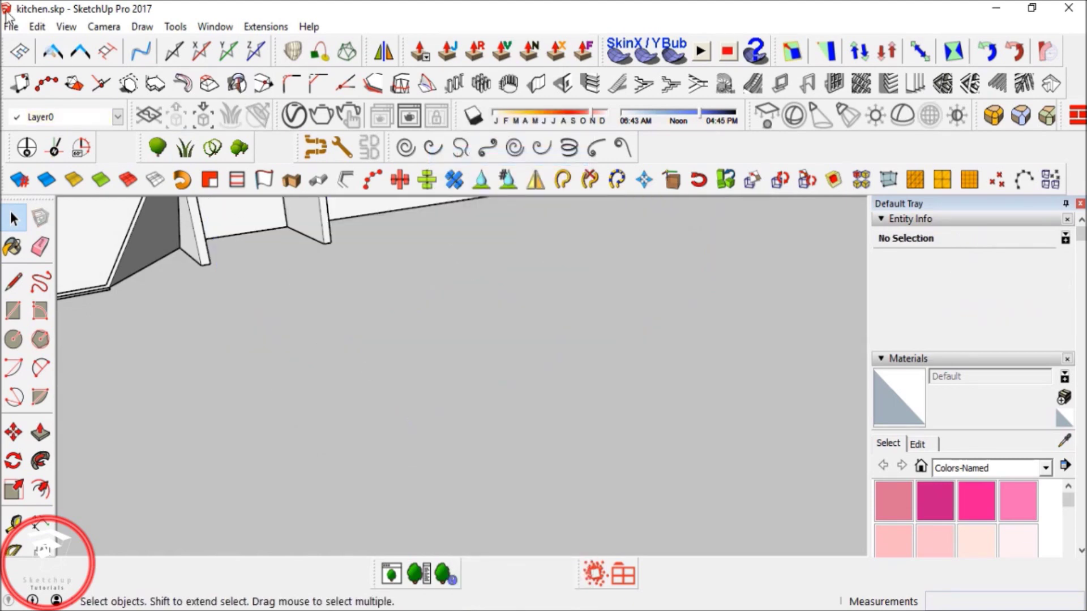
Unhide all geometry and paste the cut island outline in place inside the group that contains the floor.
click(36, 26)
mouse_move(76, 270)
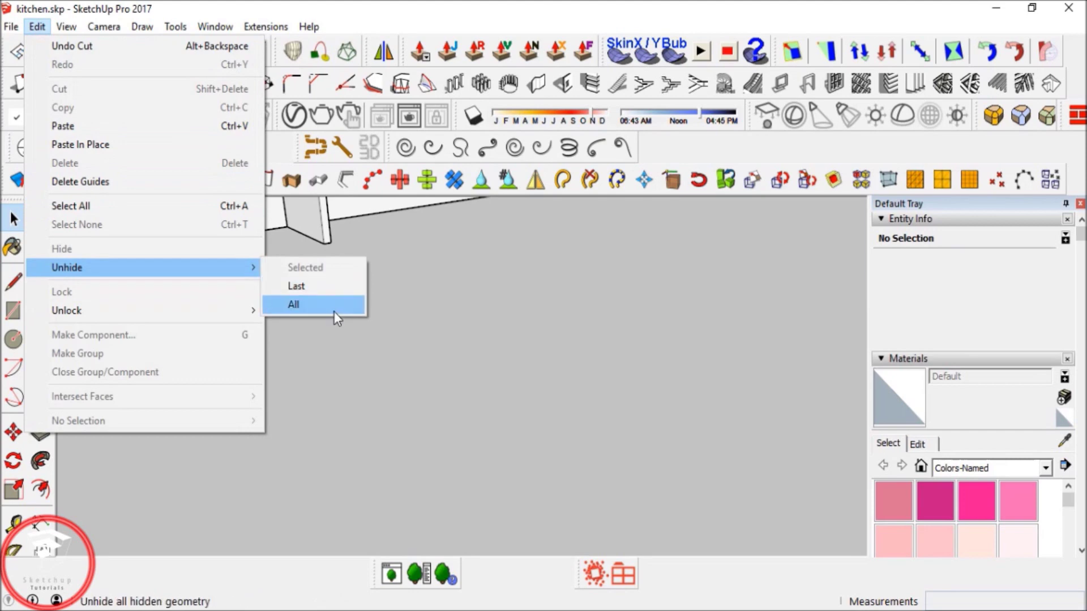
click(335, 313)
click(37, 26)
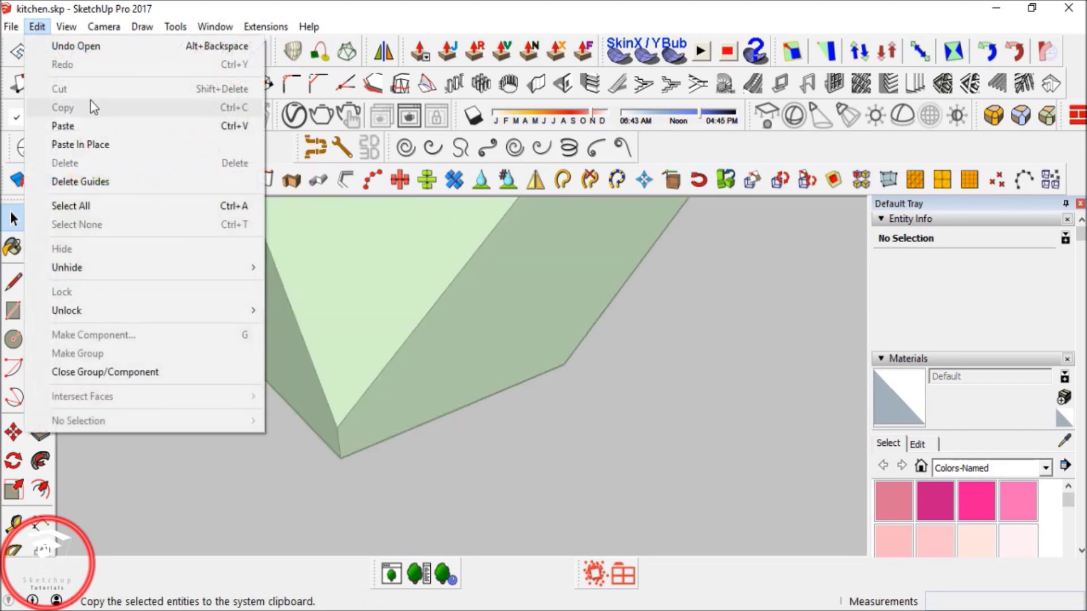
click(99, 140)
scroll(417, 377, up, 2)
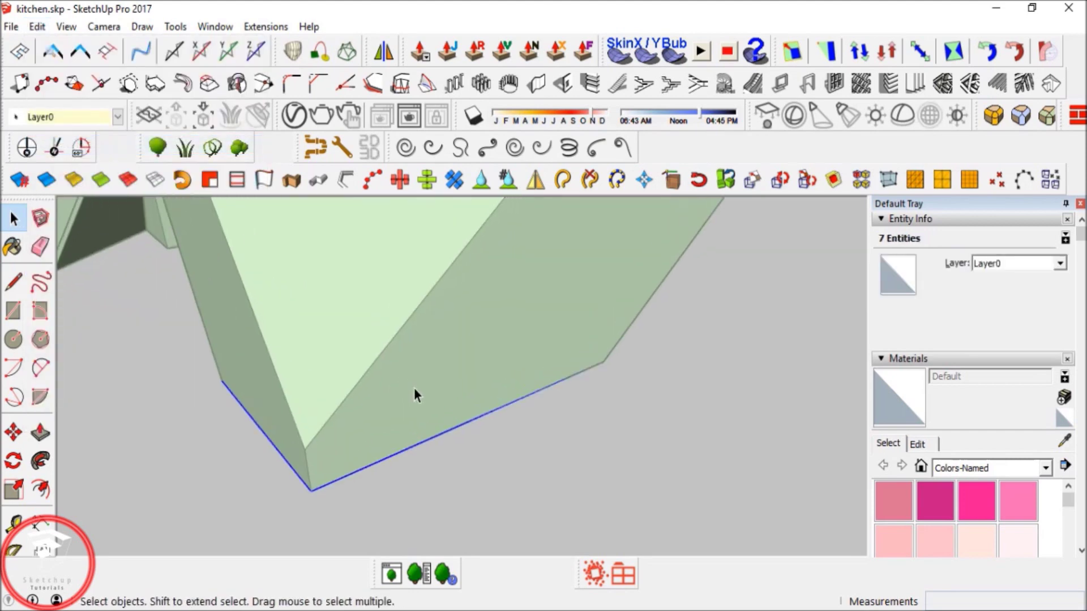
Offset the island's base outline on the floor outward by 0.06 m.
key(p)
click(42, 492)
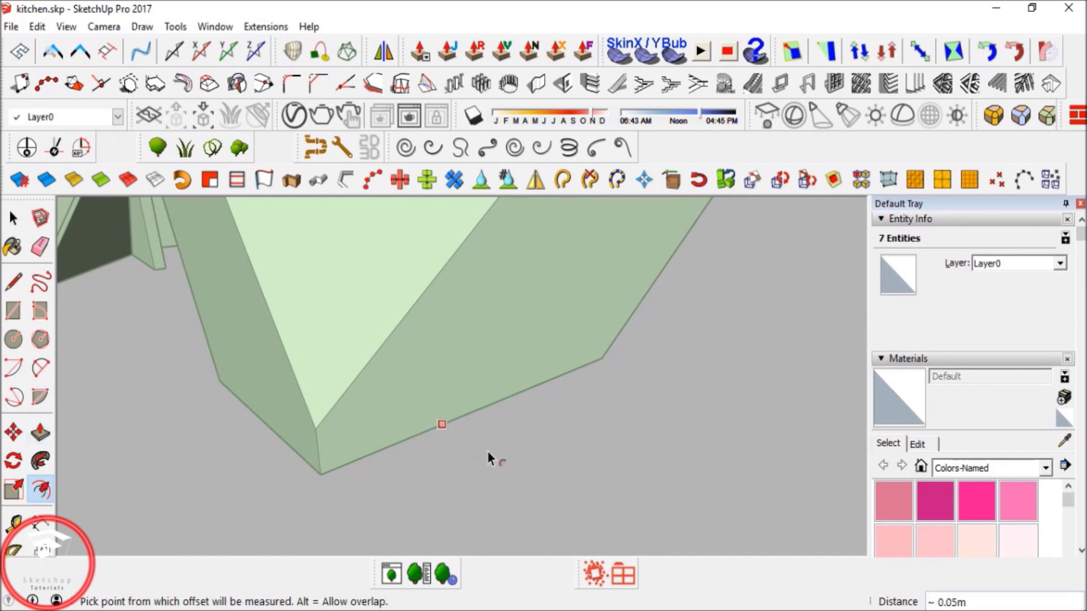
scroll(419, 426, up, 1)
click(425, 419)
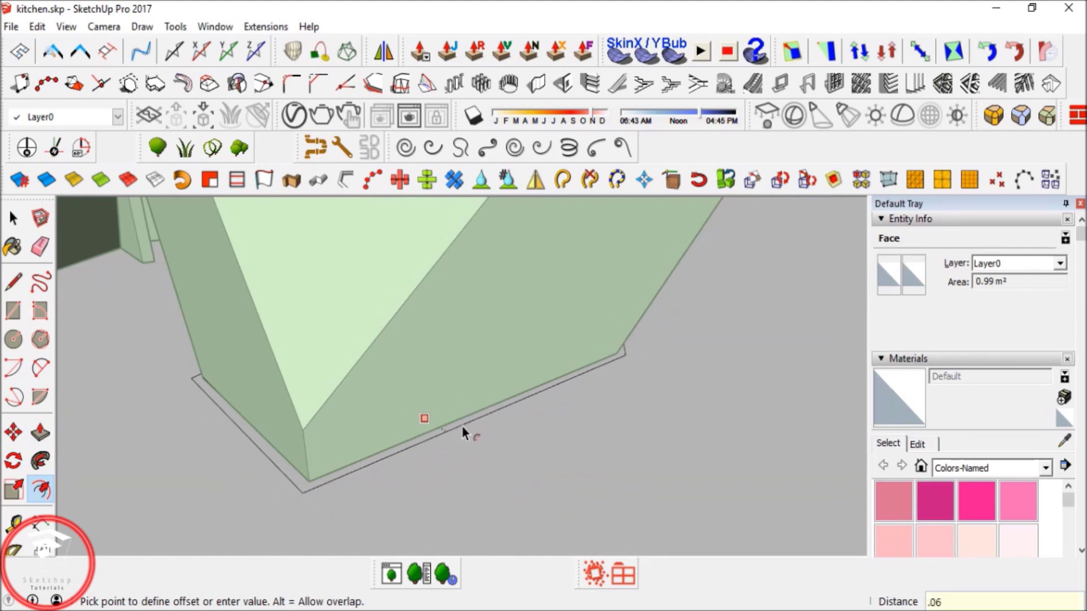
click(461, 425)
Delete the island's original base face inside the offset outline.
key(space)
scroll(283, 487, up, 2)
click(329, 475)
scroll(271, 385, up, 3)
middle_drag(271, 386, 243, 375)
click(658, 503)
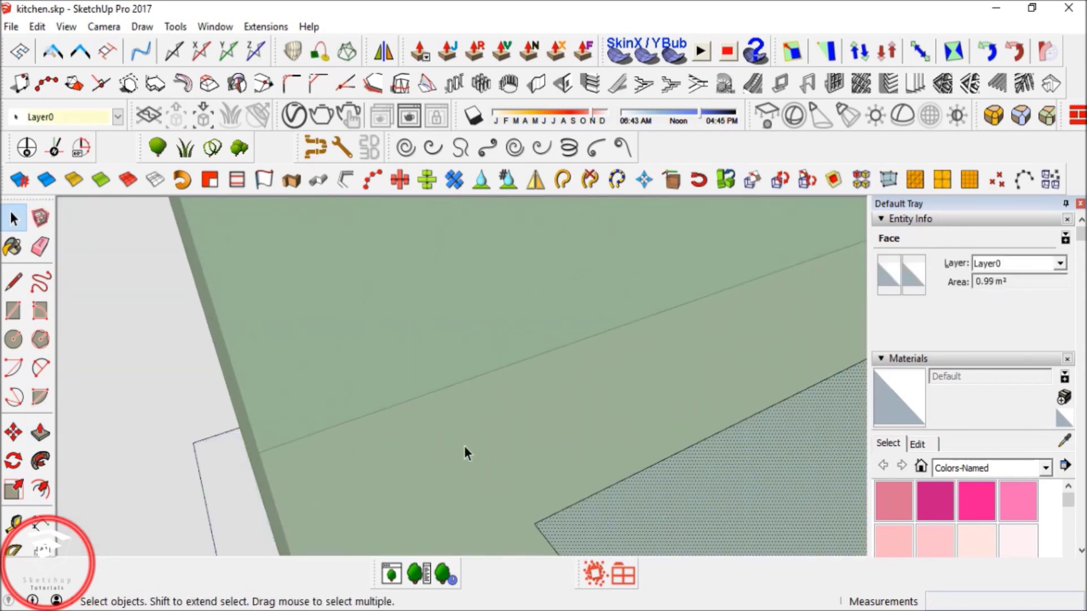
middle_drag(465, 446, 528, 440)
key(Delete)
Cut the remaining offset strip around the island, with its edges, from the floor group.
scroll(677, 386, down, 1)
shift+middle_drag(678, 386, 298, 422)
key(e)
mouse_move(457, 488)
middle_down()
mouse_move(553, 408)
mouse_move(284, 383)
mouse_move(379, 347)
mouse_move(351, 359)
middle_up()
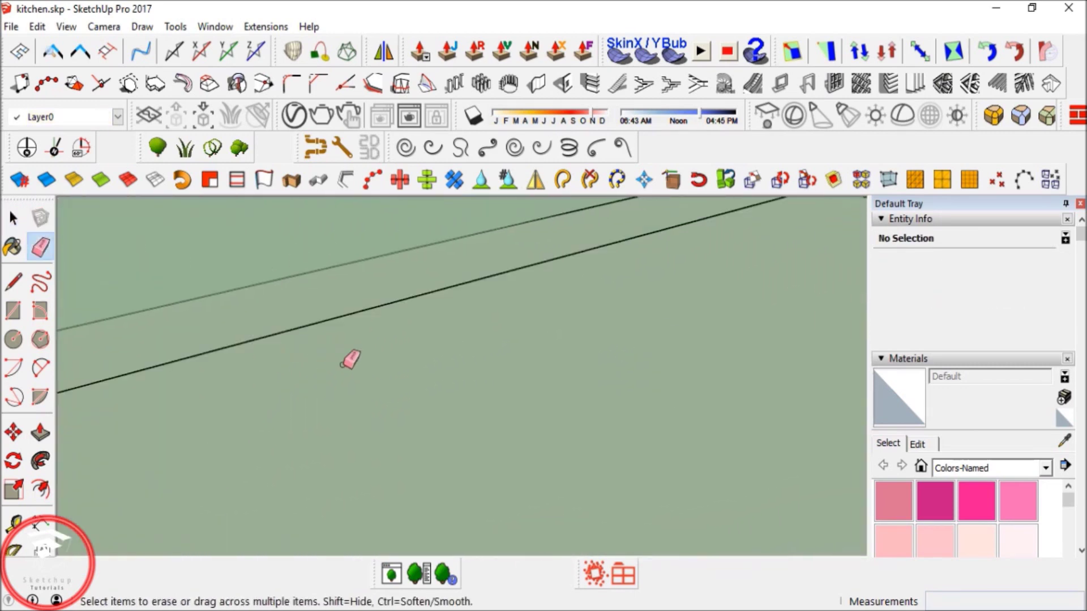
key(space)
double_click(392, 391)
key(Delete)
Close the floor group and paste the island's strip in place outside it.
scroll(469, 382, down, 2)
shift+middle_drag(469, 382, 854, 403)
shift+middle_drag(464, 303, 481, 407)
scroll(527, 436, up, 3)
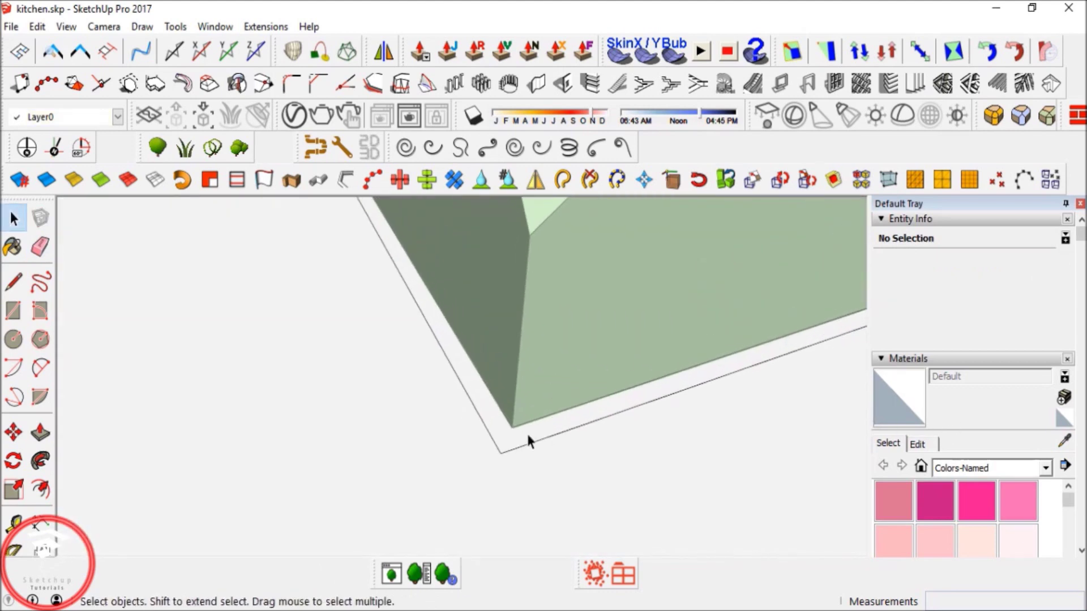
click(528, 435)
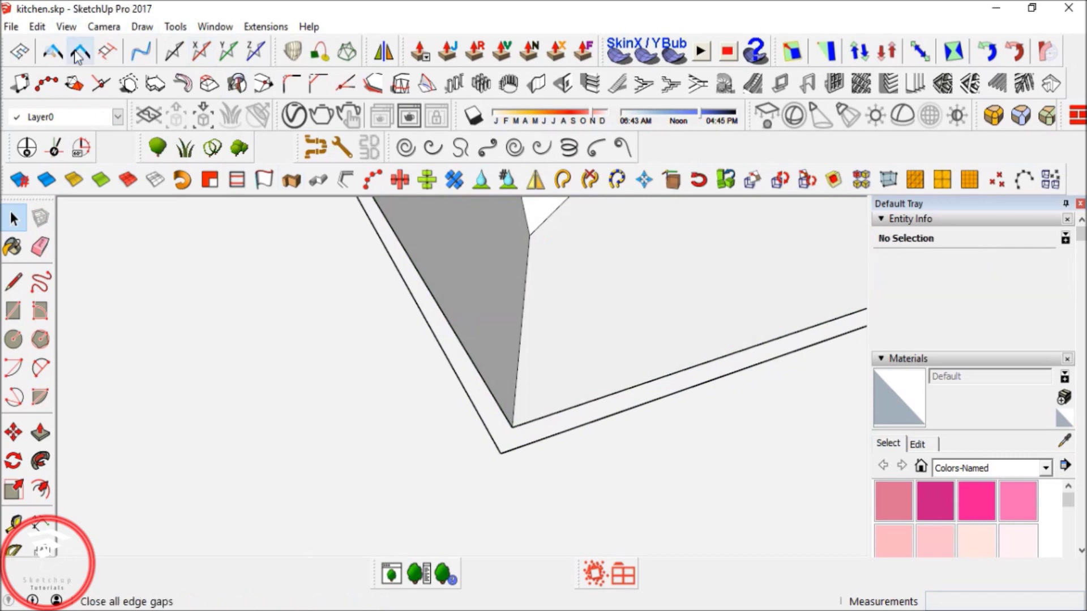
click(36, 27)
click(105, 145)
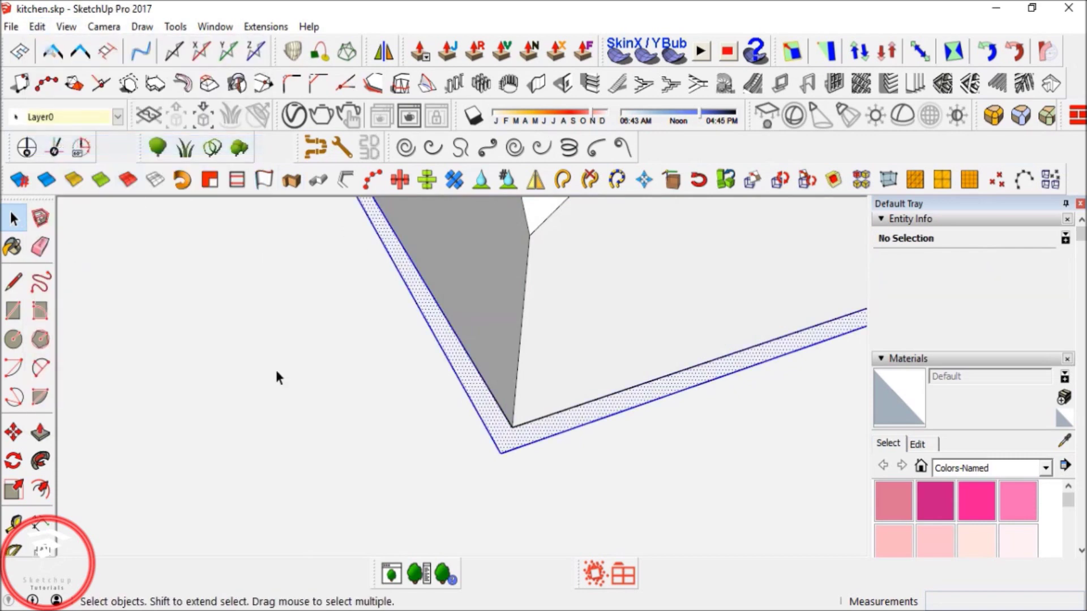
middle_drag(504, 439, 442, 331)
scroll(373, 291, up, 8)
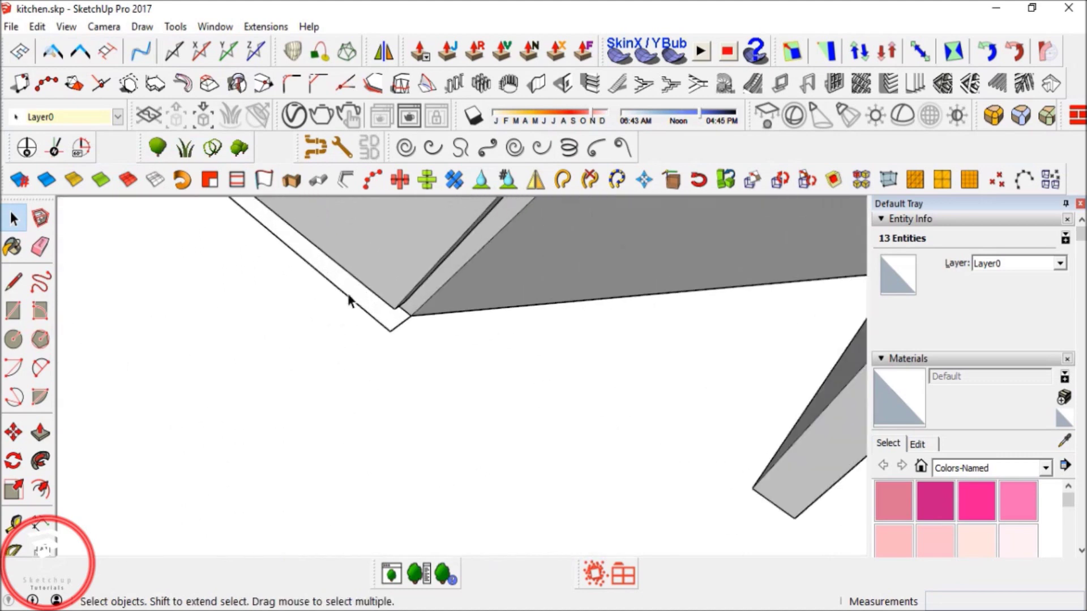
double_click(398, 320)
scroll(530, 302, down, 4)
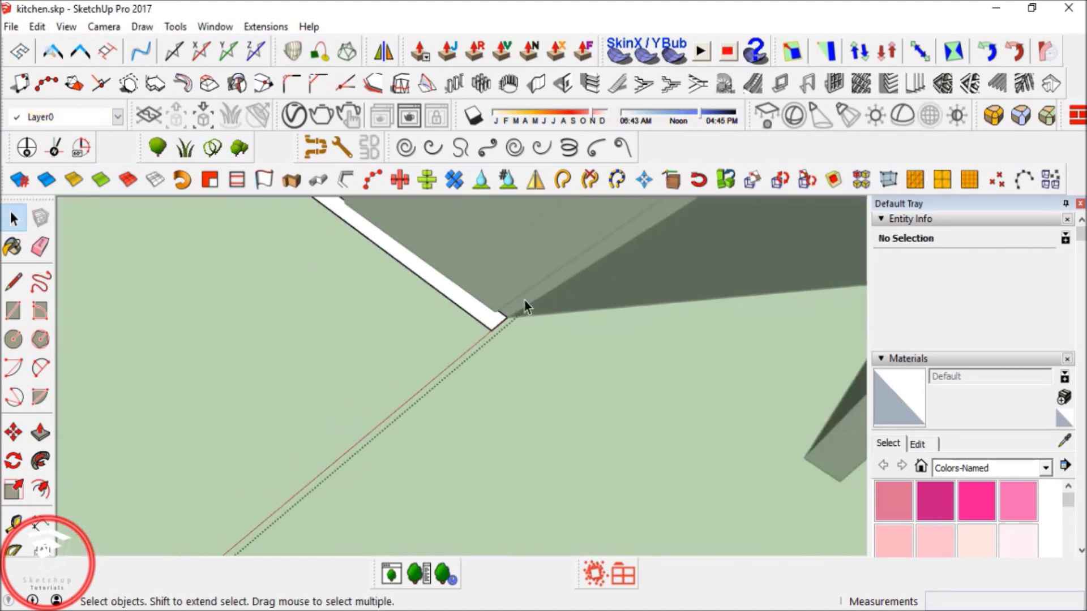
click(399, 315)
scroll(400, 315, down, 3)
scroll(400, 316, down, 2)
middle_drag(399, 316, 409, 505)
Transfer the island's strip into the existing cabinet base strip group, pasting it in place there.
scroll(410, 505, up, 6)
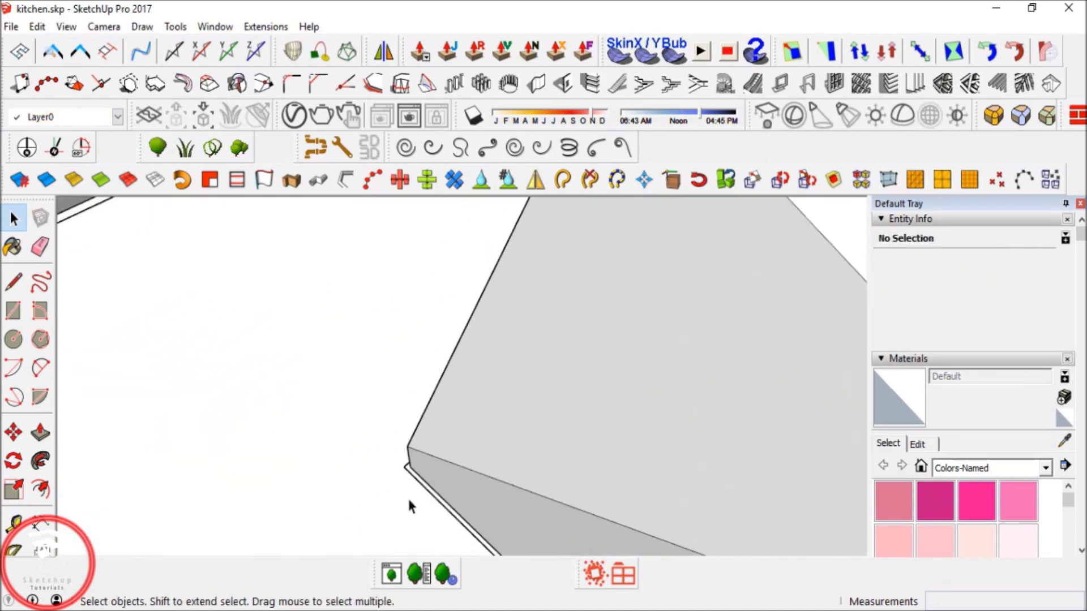
double_click(411, 455)
click(350, 534)
scroll(349, 534, down, 6)
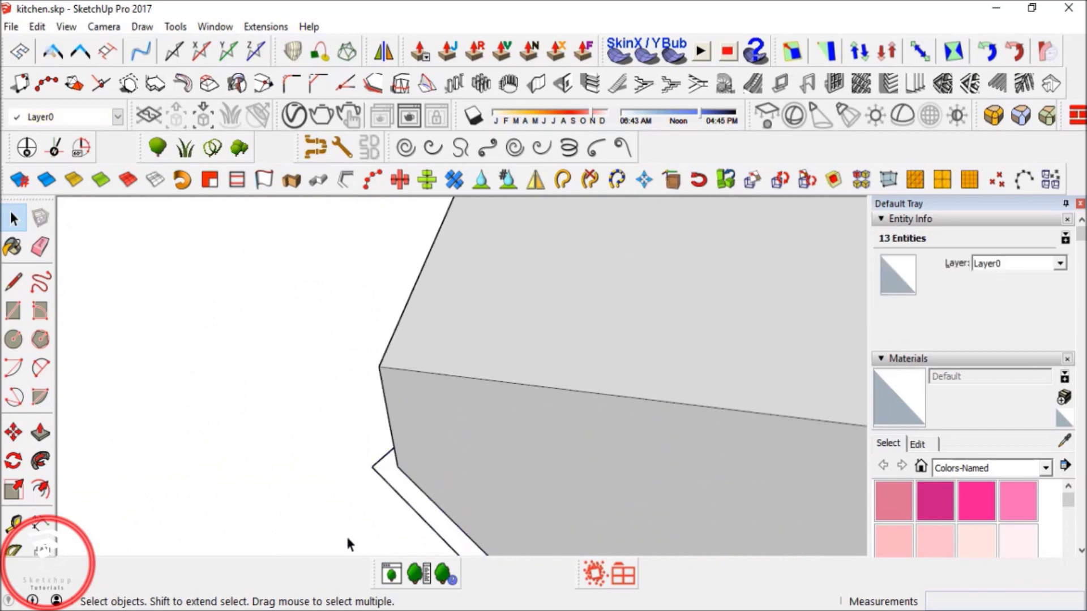
shift+middle_drag(428, 386, 521, 329)
scroll(480, 307, up, 5)
double_click(479, 319)
click(37, 27)
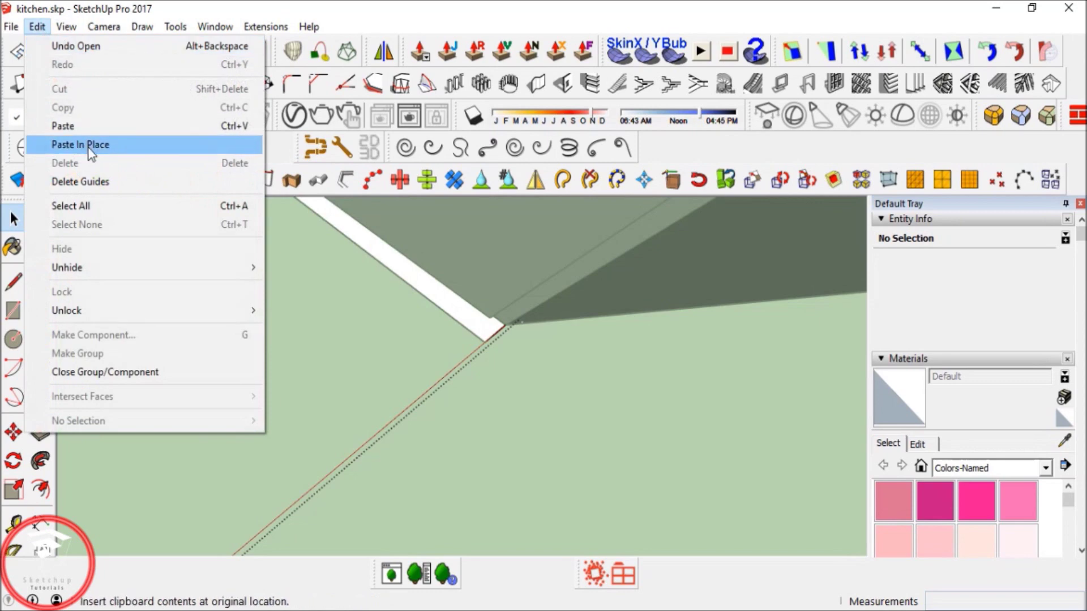
click(85, 143)
scroll(430, 244, down, 3)
click(506, 376)
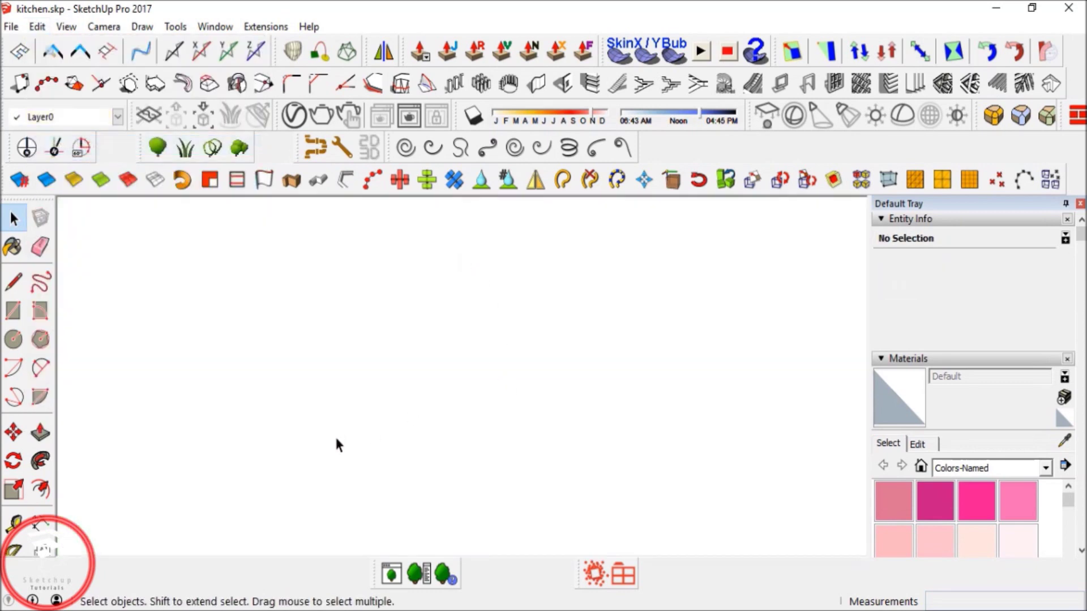
Hide the ceiling slab group over the room.
scroll(436, 387, down, 4)
shift+middle_drag(472, 388, 304, 359)
click(304, 359)
right_click(304, 359)
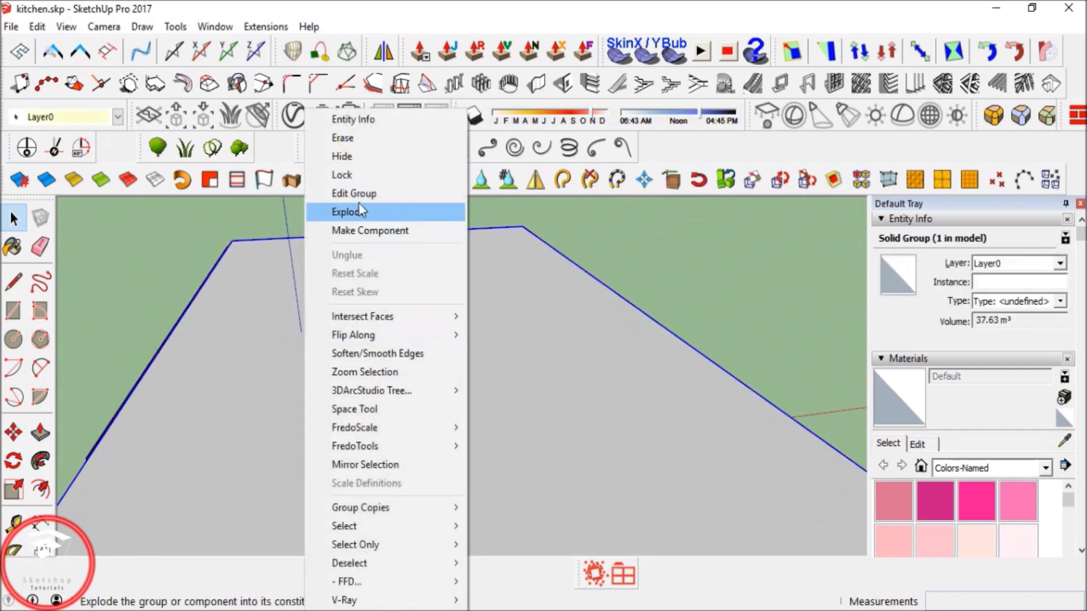
click(359, 161)
middle_drag(391, 317, 405, 327)
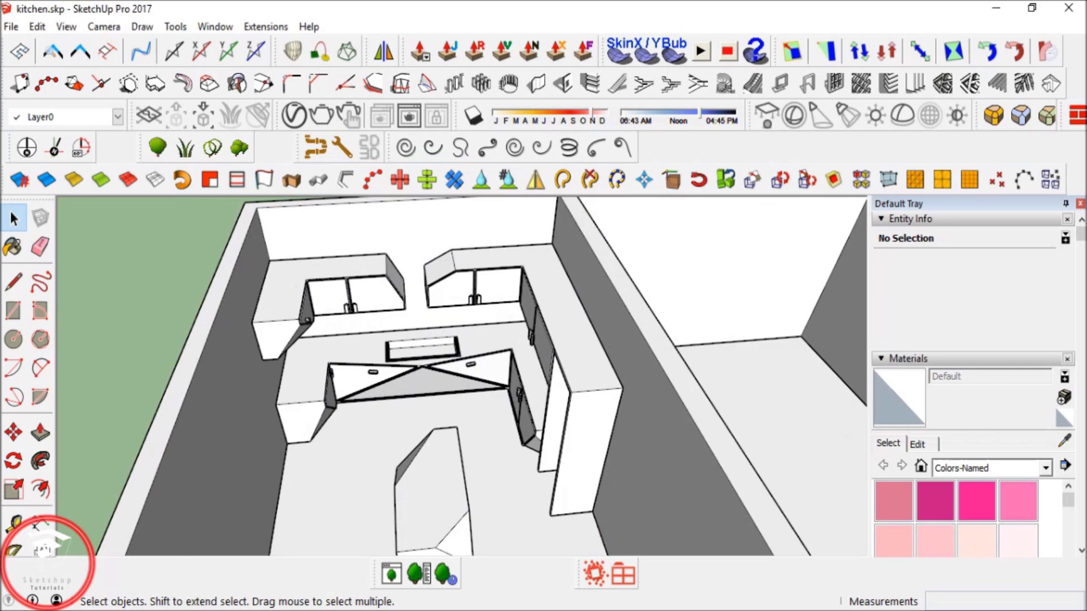
scroll(489, 294, down, 5)
mouse_move(491, 422)
shift+middle_down()
mouse_move(516, 361)
mouse_move(550, 448)
shift+middle_up()
mouse_move(487, 389)
middle_down()
mouse_move(470, 400)
mouse_move(547, 388)
mouse_move(630, 397)
mouse_move(600, 366)
mouse_move(351, 351)
mouse_move(422, 354)
mouse_move(468, 340)
middle_up()
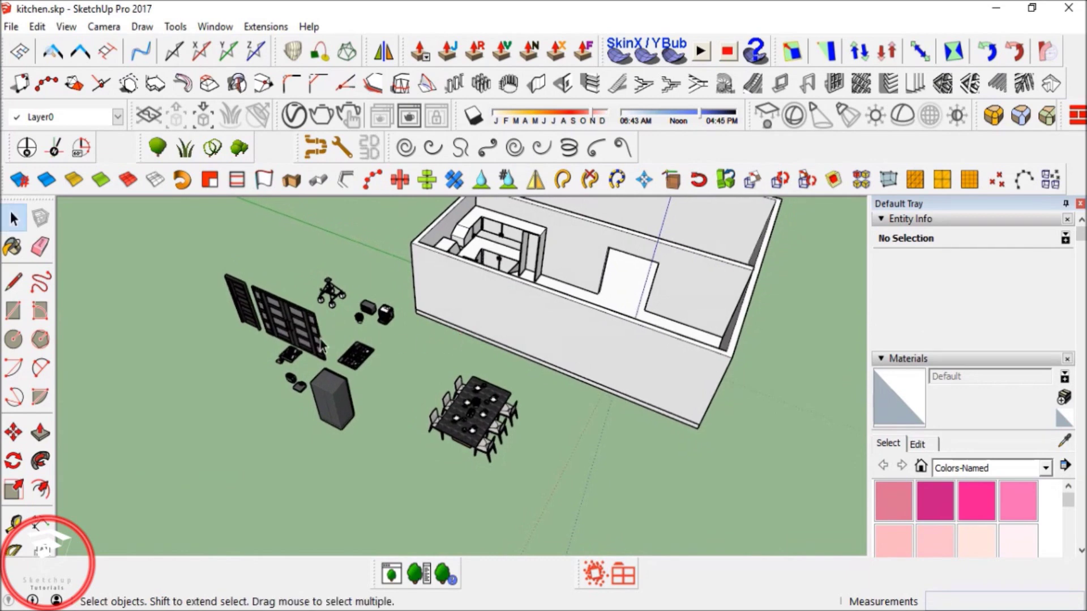
scroll(254, 319, up, 2)
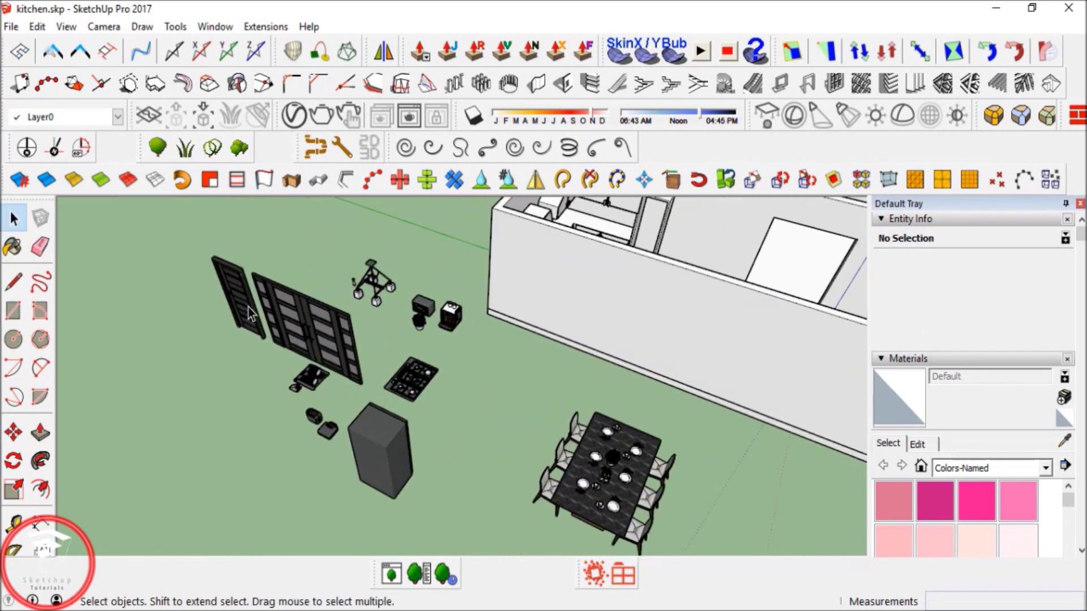
click(280, 319)
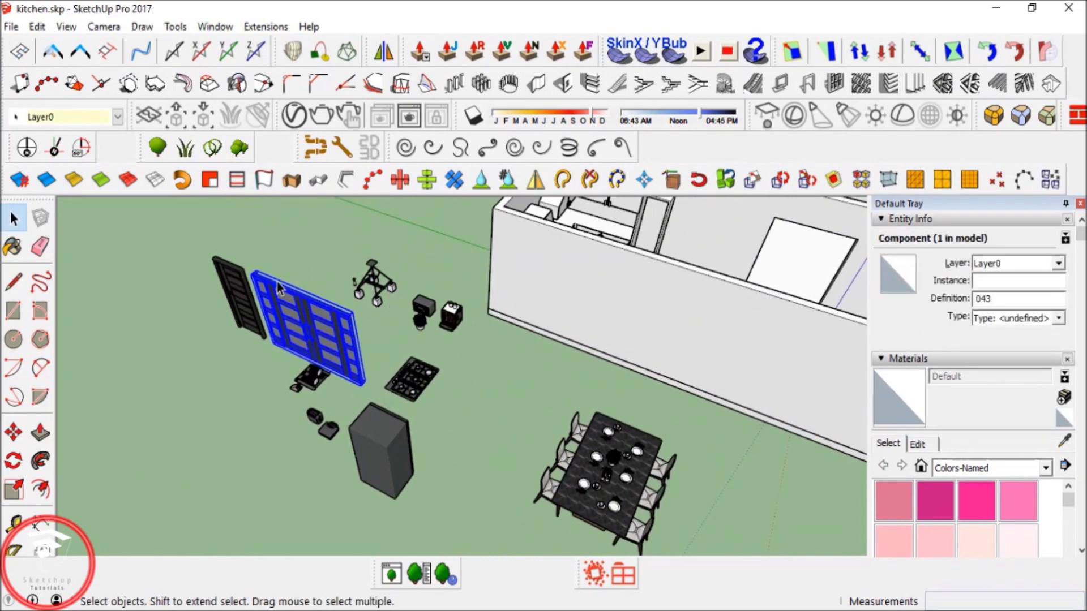
scroll(277, 282, up, 3)
key(m)
shift+middle_drag(754, 300, 255, 390)
key(space)
Draw a stepped door-frame profile at the base of the partition's doorway end with the Line tool, finishing with an edge about 0.08 m long.
scroll(663, 319, up, 4)
middle_drag(664, 319, 474, 351)
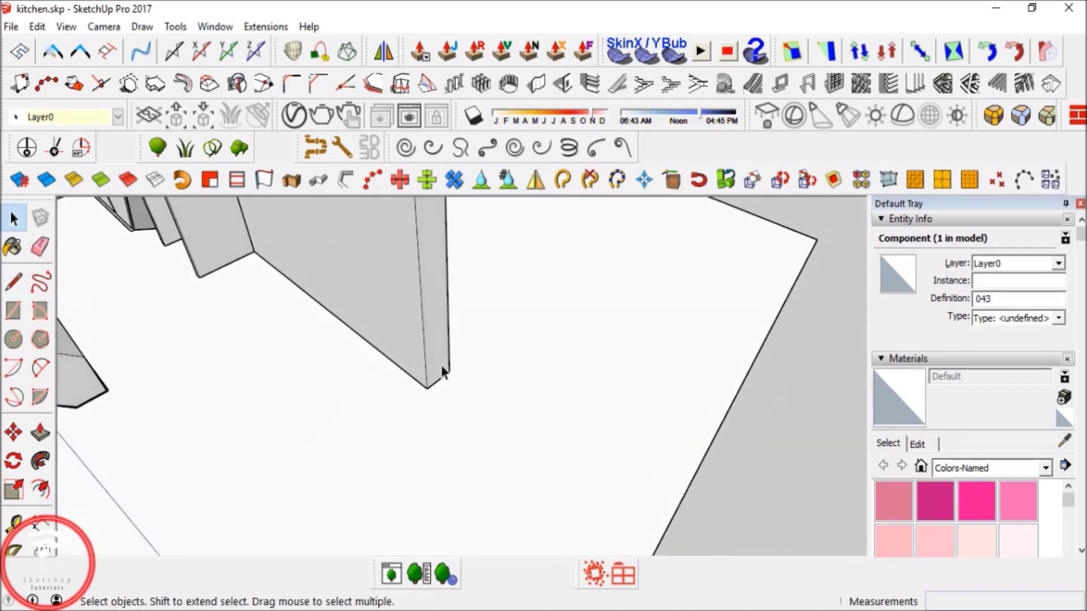
scroll(413, 396, up, 4)
key(l)
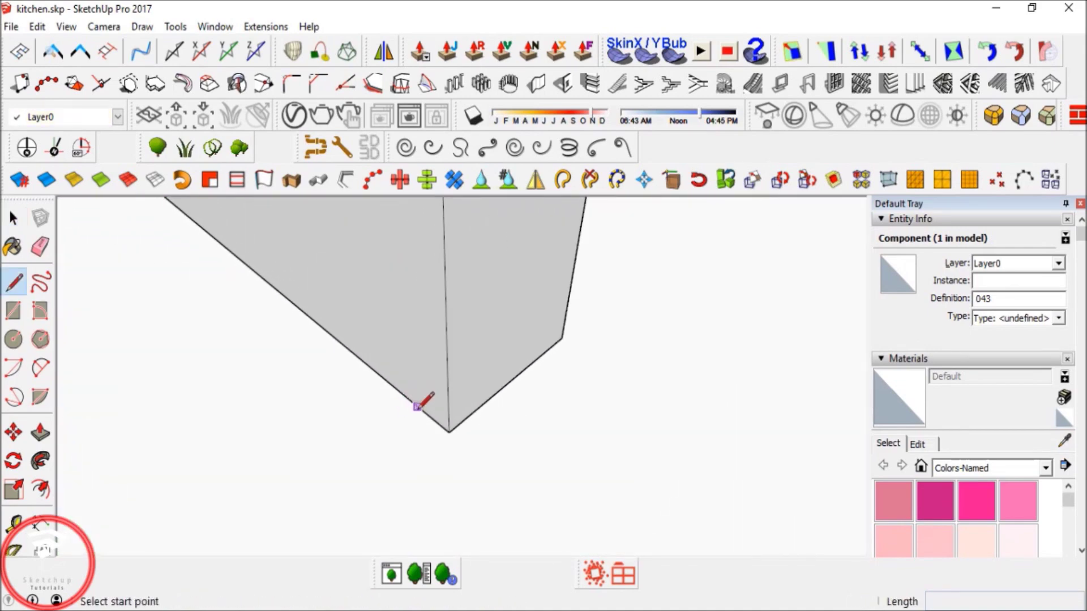
click(422, 409)
scroll(418, 415, up, 4)
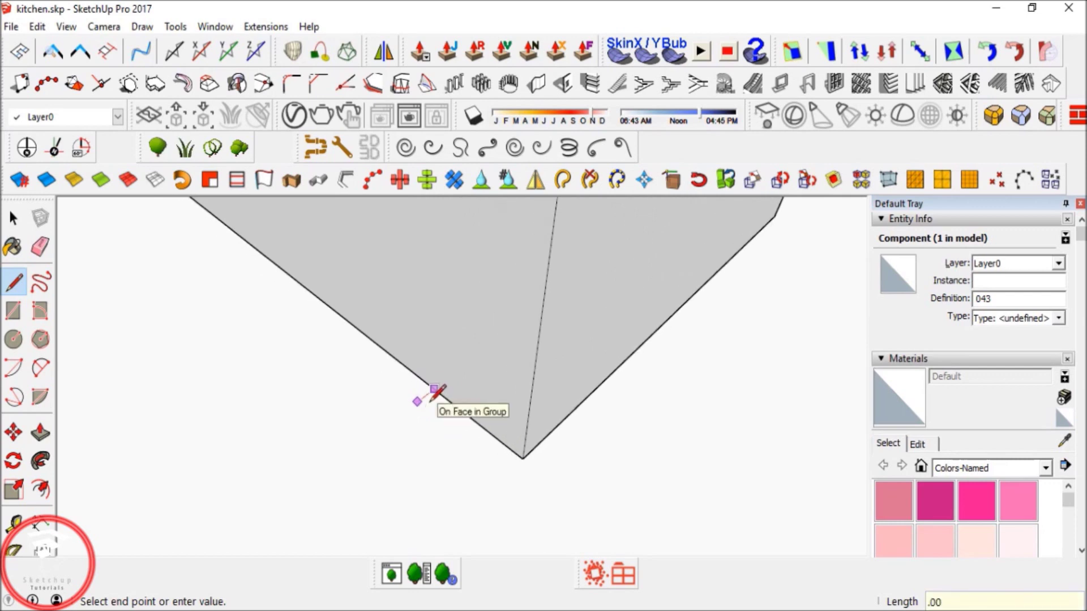
scroll(426, 399, up, 3)
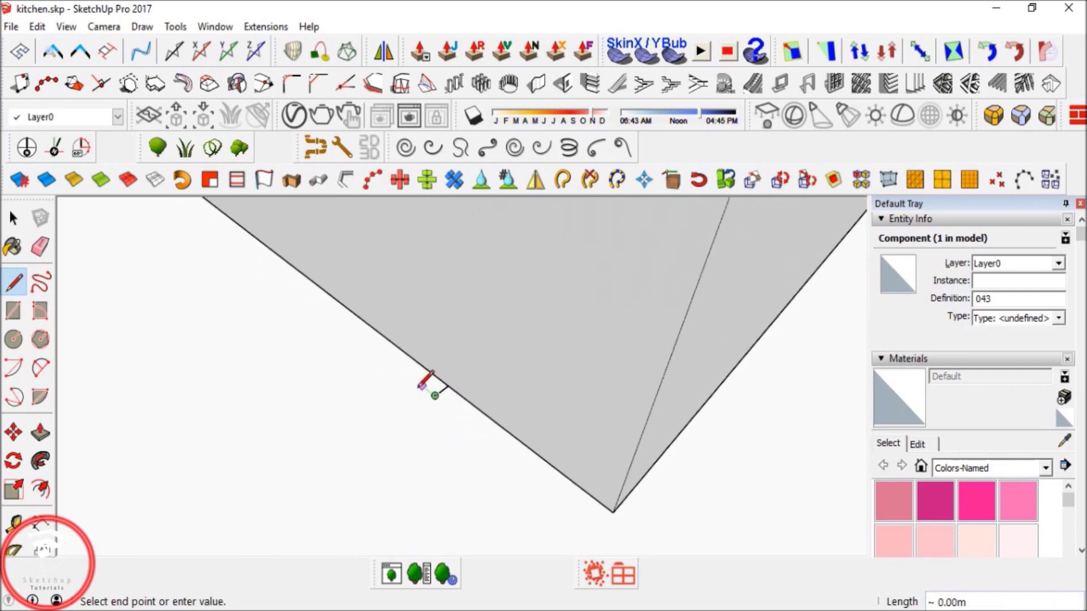
middle_drag(463, 469, 380, 391)
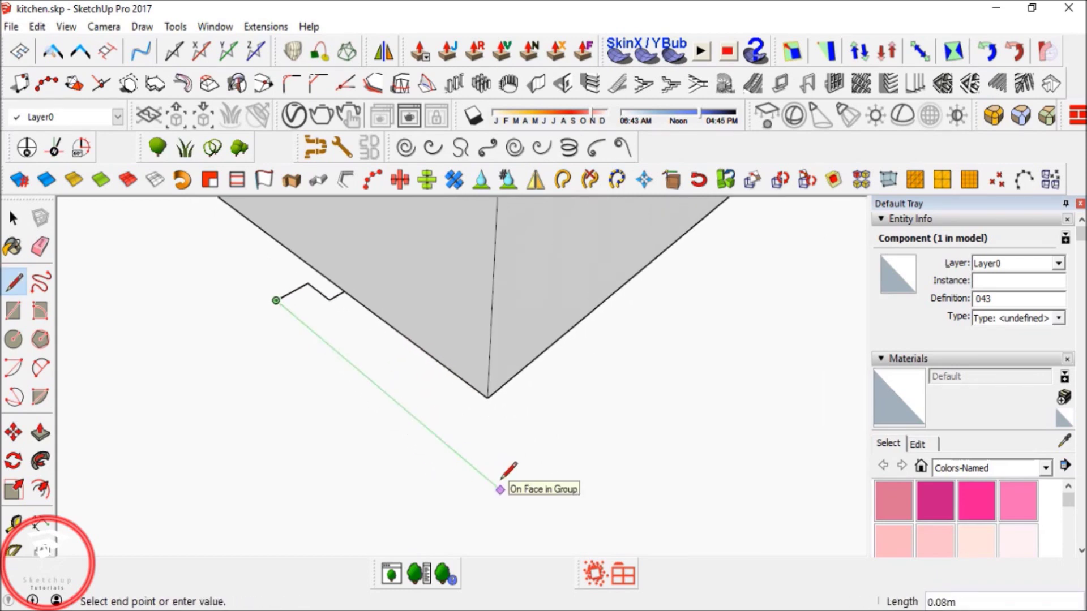
click(500, 487)
key(space)
scroll(508, 470, down, 3)
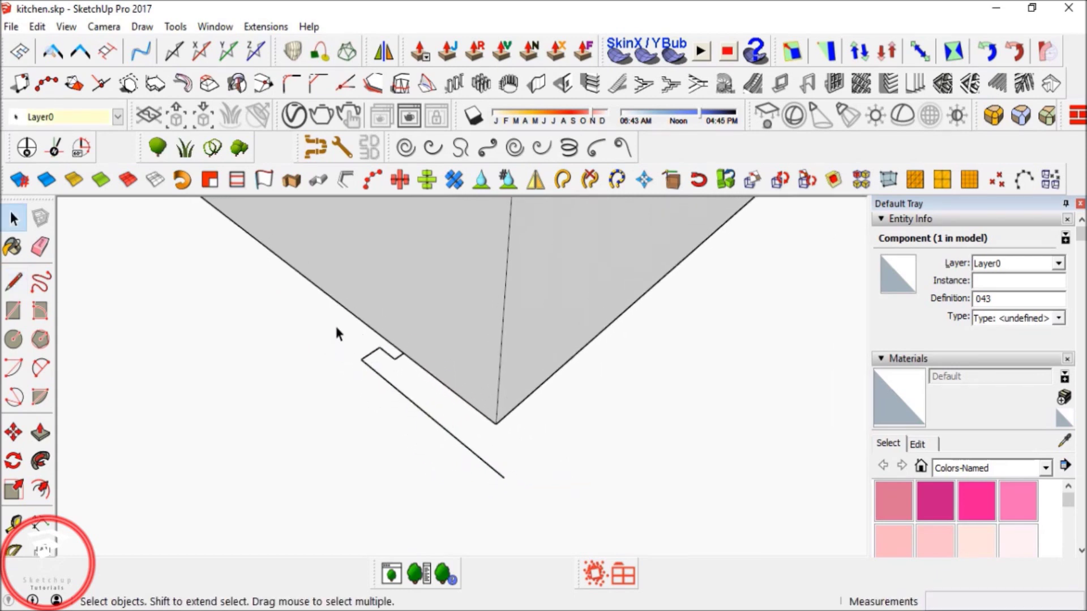
middle_drag(555, 527, 528, 375)
click(389, 54)
click(535, 341)
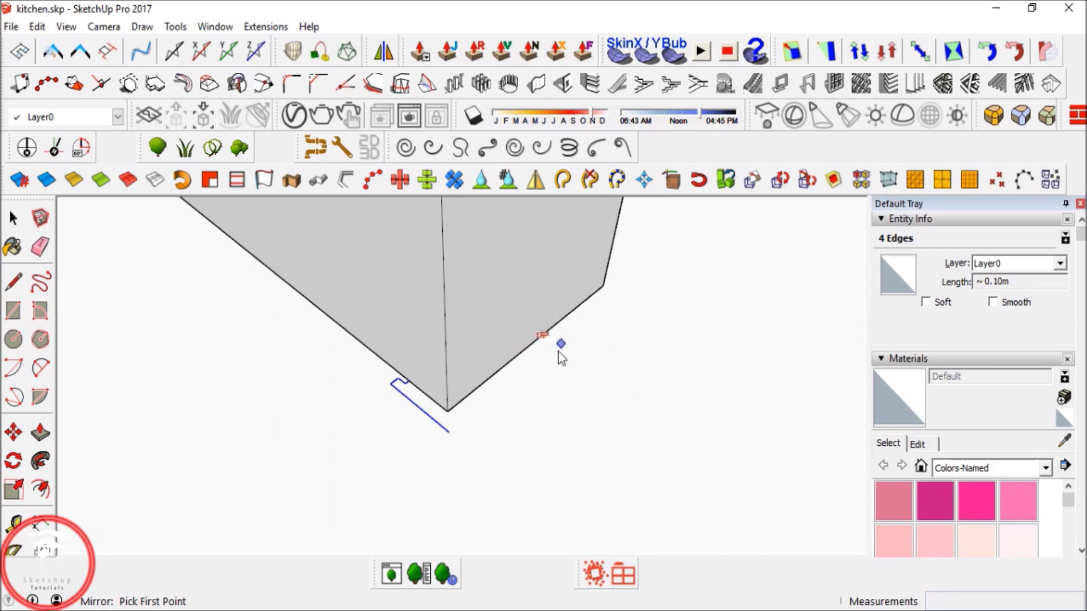
key(space)
Try to rotate a copy of the four-edge frame profile 180° about the midpoint of the partition's end.
middle_drag(473, 379, 449, 406)
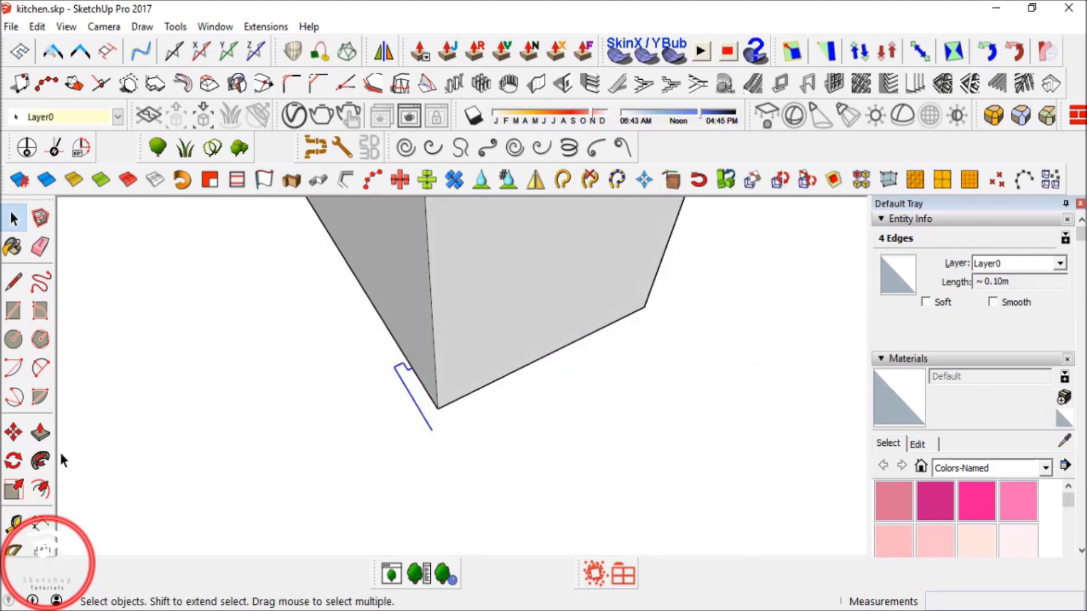
click(13, 460)
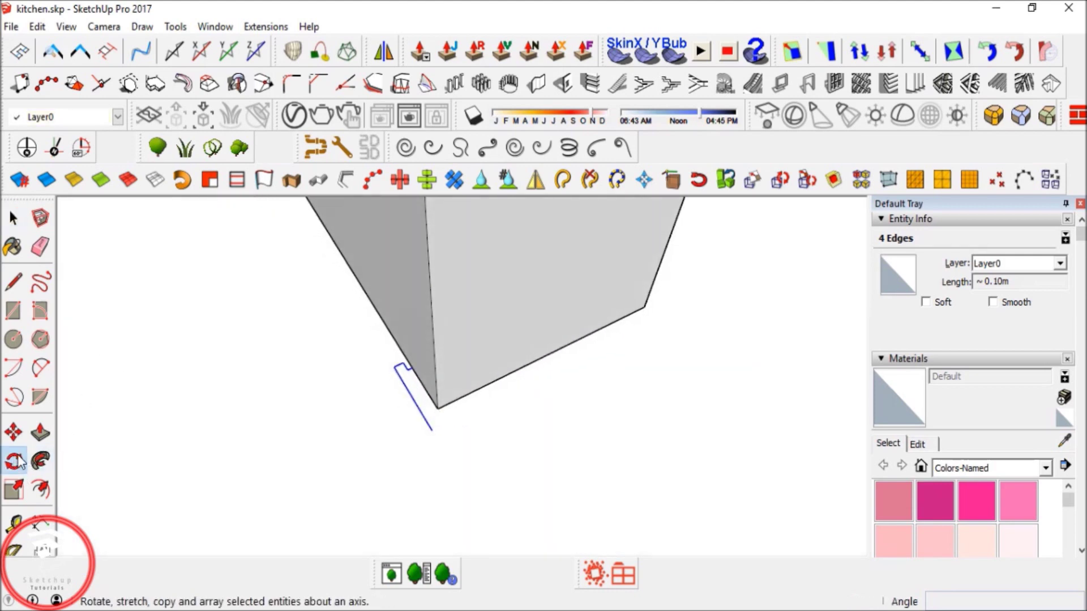
click(548, 354)
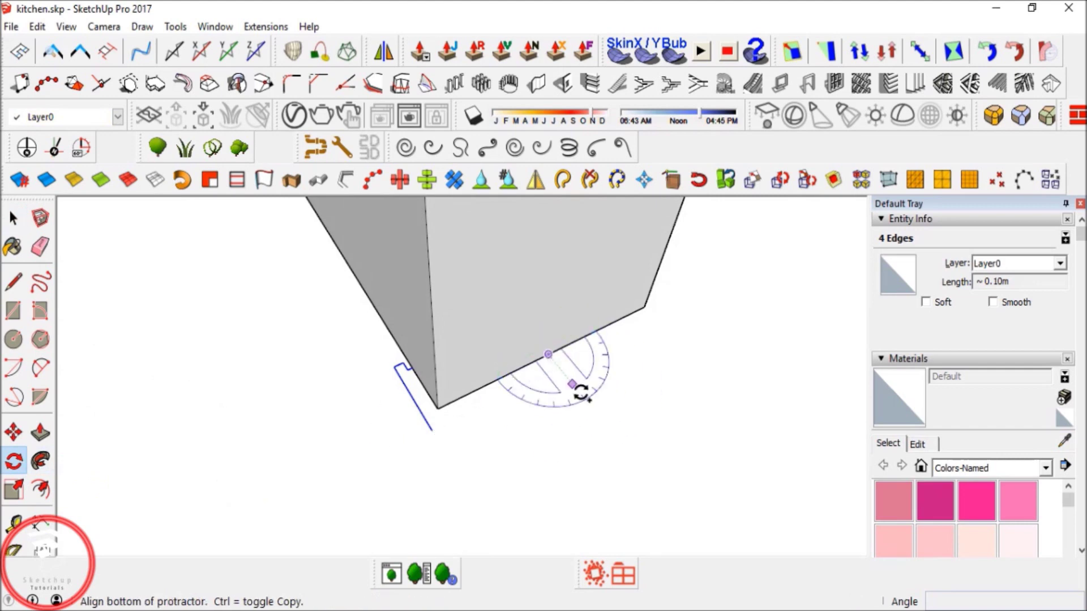
click(598, 424)
middle_drag(728, 258, 413, 253)
scroll(425, 299, down, 3)
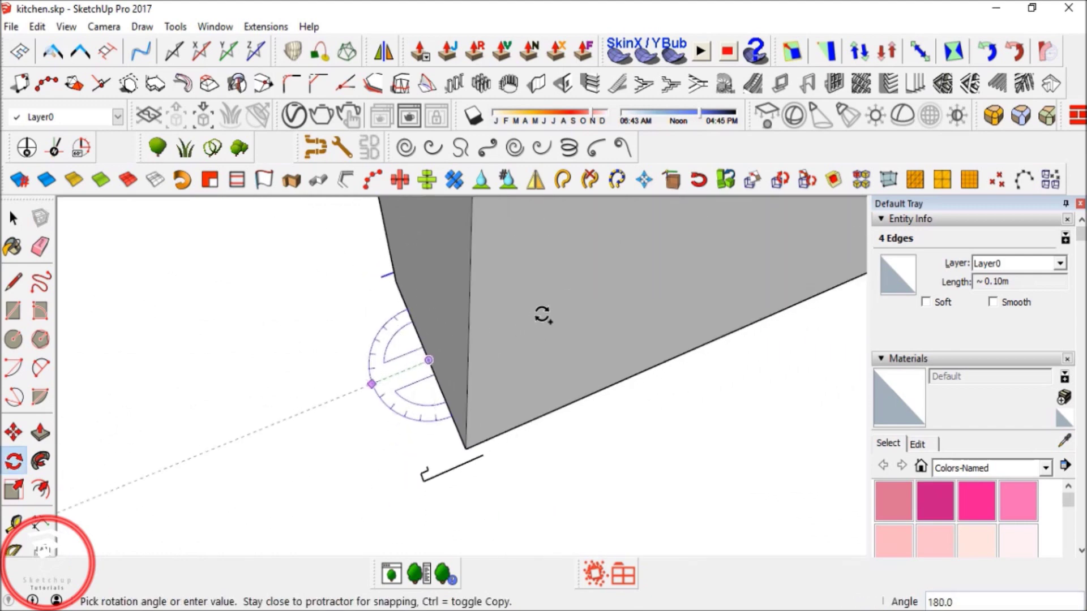
click(543, 314)
key(space)
Rotate the copied profile about the midpoint of its long edge and delete the copy.
scroll(433, 488, up, 2)
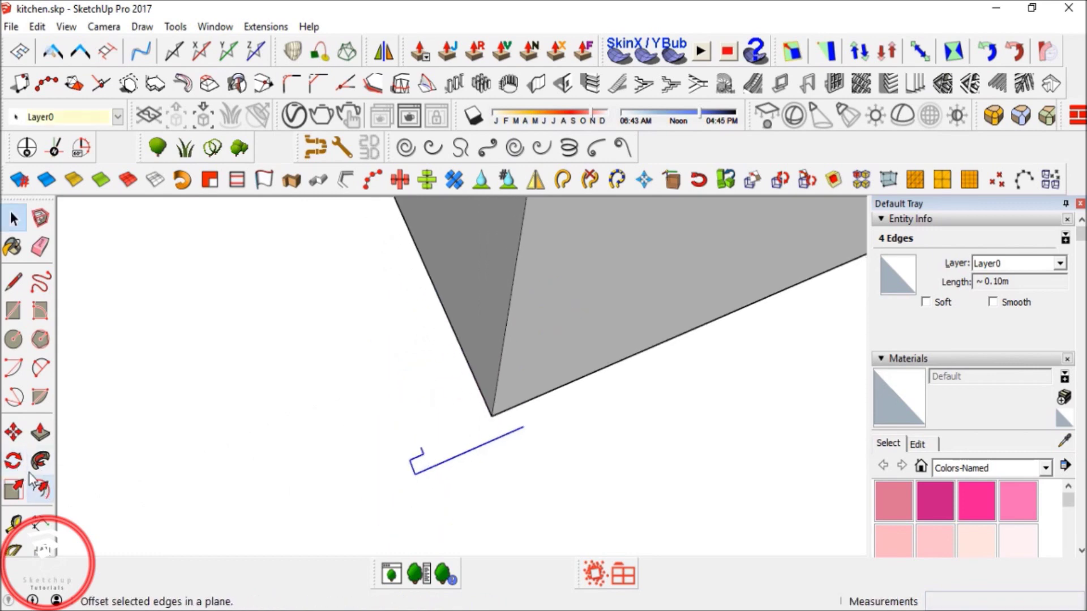
key(q)
click(460, 448)
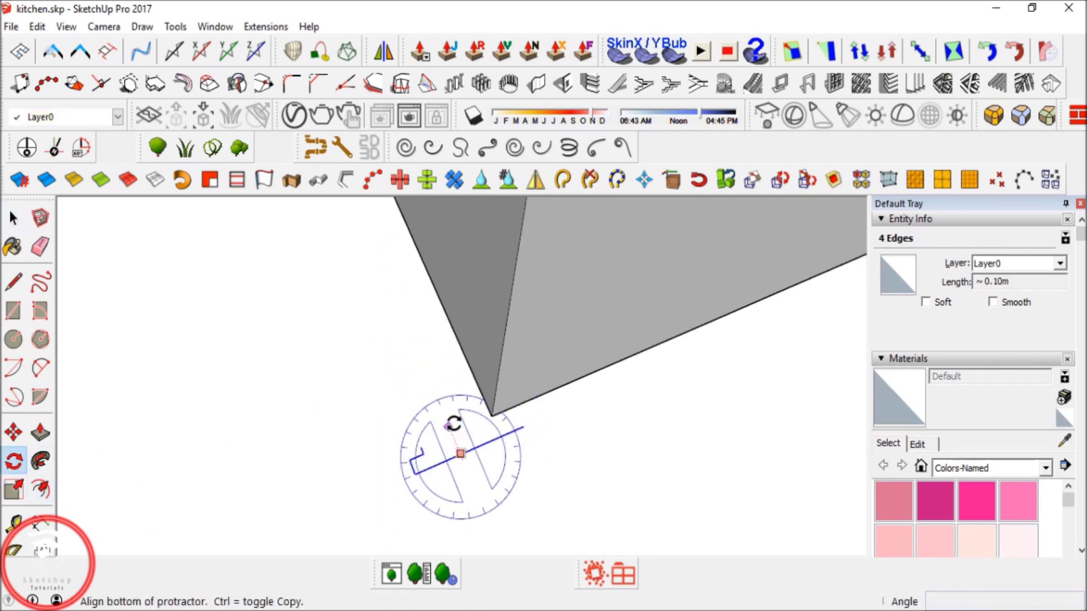
click(451, 425)
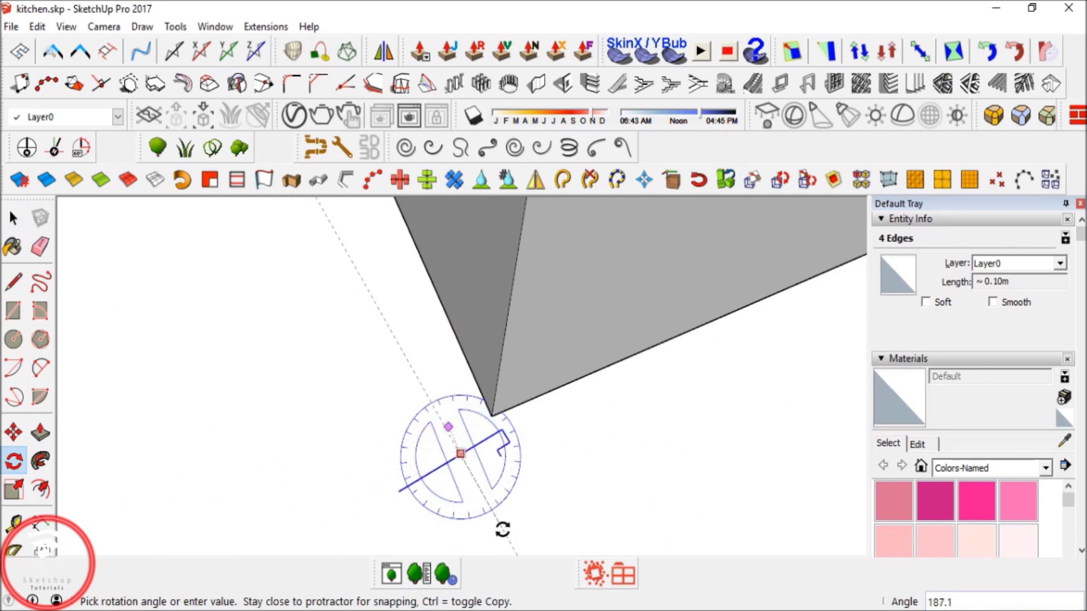
click(482, 535)
middle_drag(478, 492, 710, 377)
shift+middle_drag(501, 387, 572, 383)
key(Delete)
key(space)
Mirror a copy of the stepped profile about the middle of the partition's doorway end, keeping the original.
middle_drag(199, 391, 362, 365)
click(372, 361)
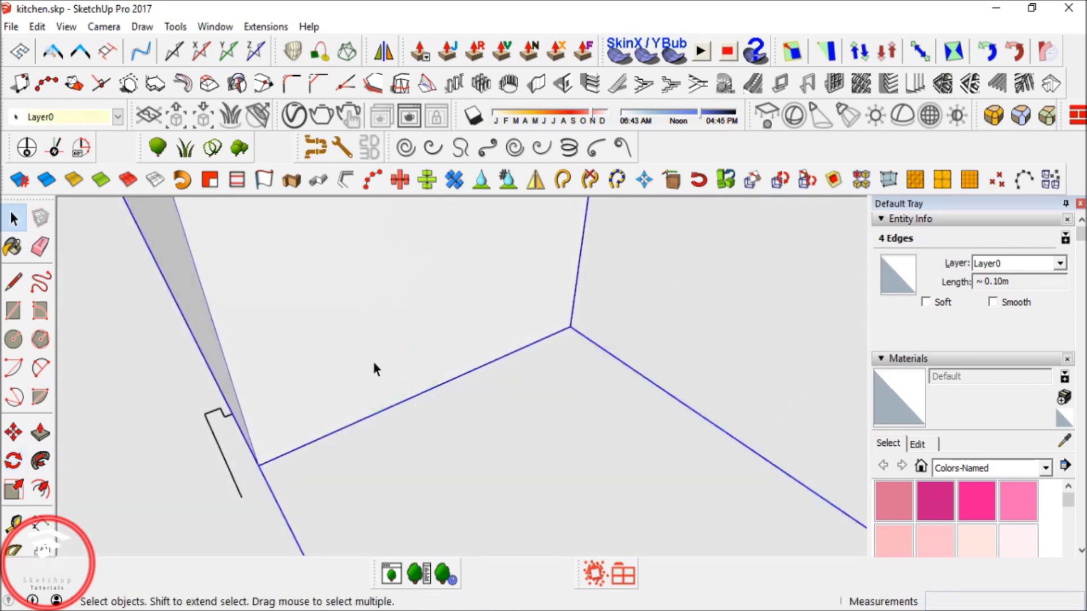
scroll(368, 363, down, 2)
shift+middle_drag(196, 416, 258, 400)
drag(258, 403, 439, 522)
click(385, 51)
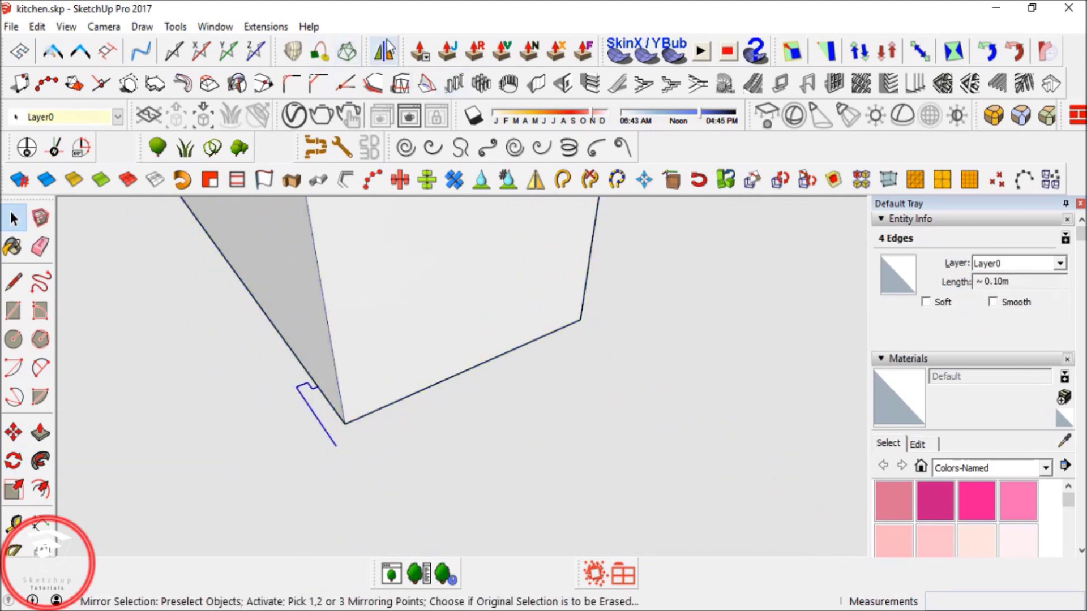
click(383, 51)
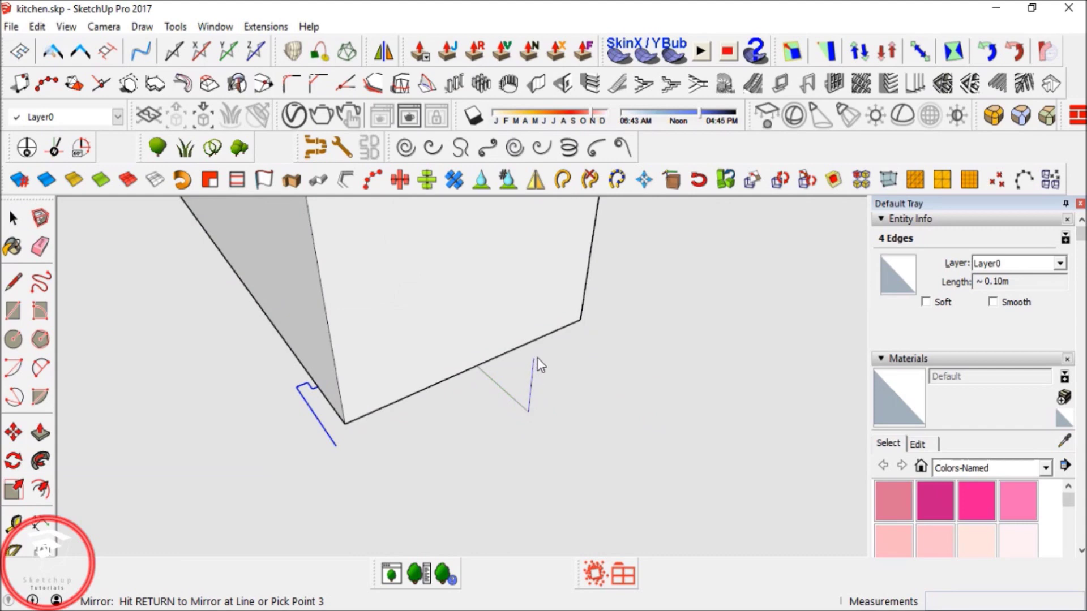
click(535, 358)
click(584, 348)
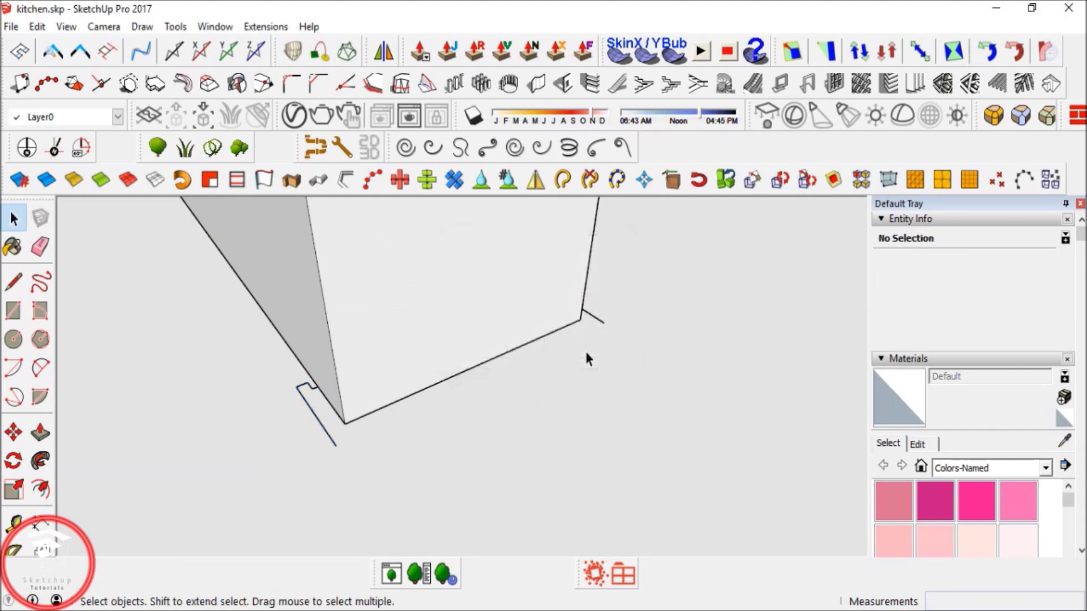
Close the door-frame outline with Line edges joining both stepped halves and running around the partition's end.
key(l)
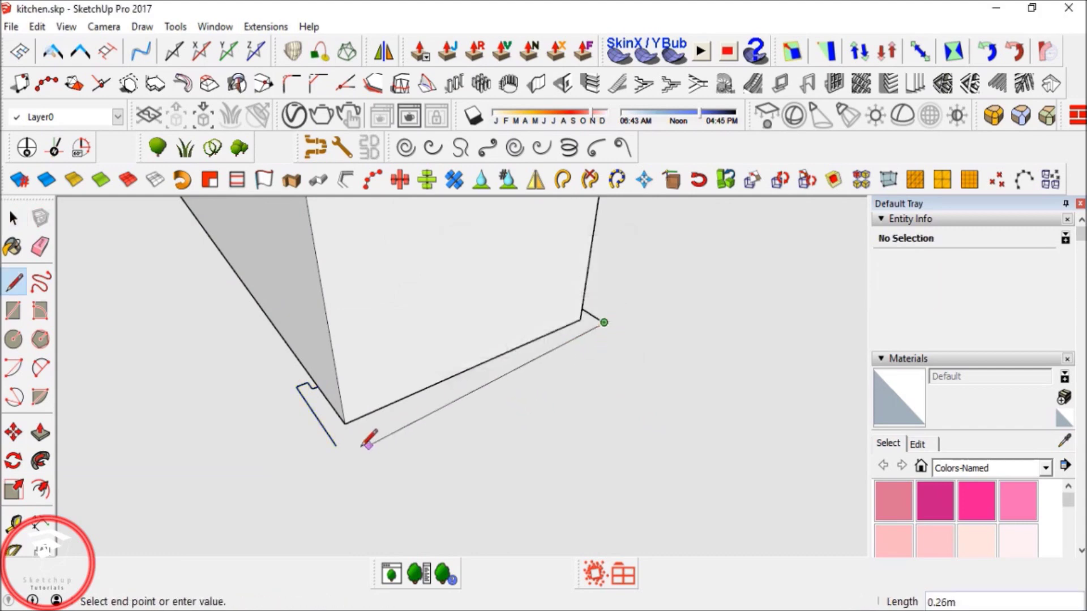
click(335, 445)
key(space)
mouse_move(341, 443)
middle_down()
mouse_move(556, 474)
mouse_move(444, 506)
mouse_move(347, 492)
middle_up()
key(l)
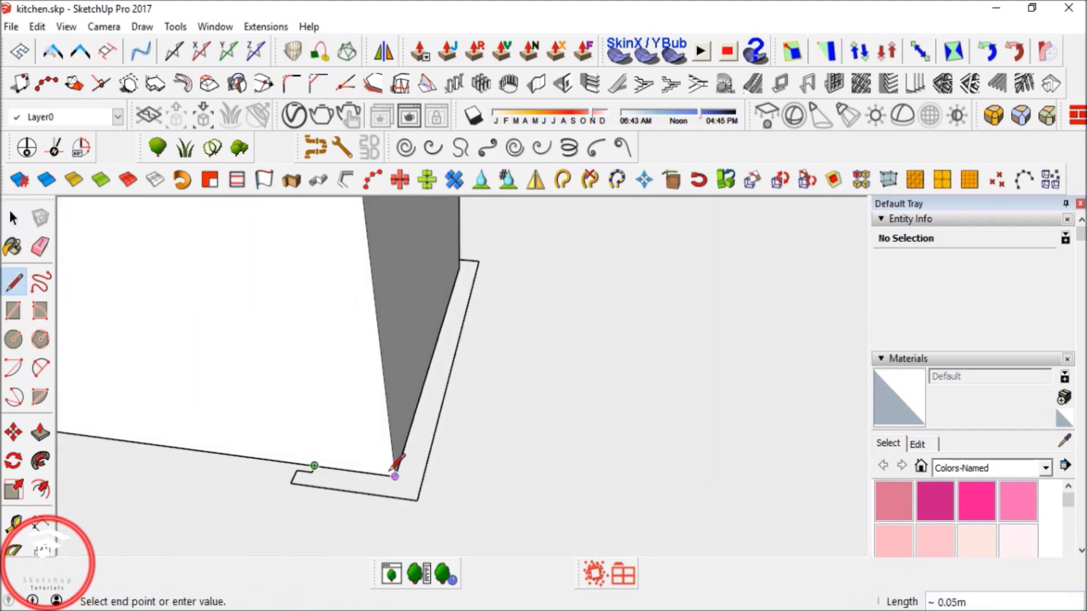
mouse_move(460, 264)
middle_down()
mouse_move(345, 291)
mouse_move(383, 436)
mouse_move(515, 407)
middle_up()
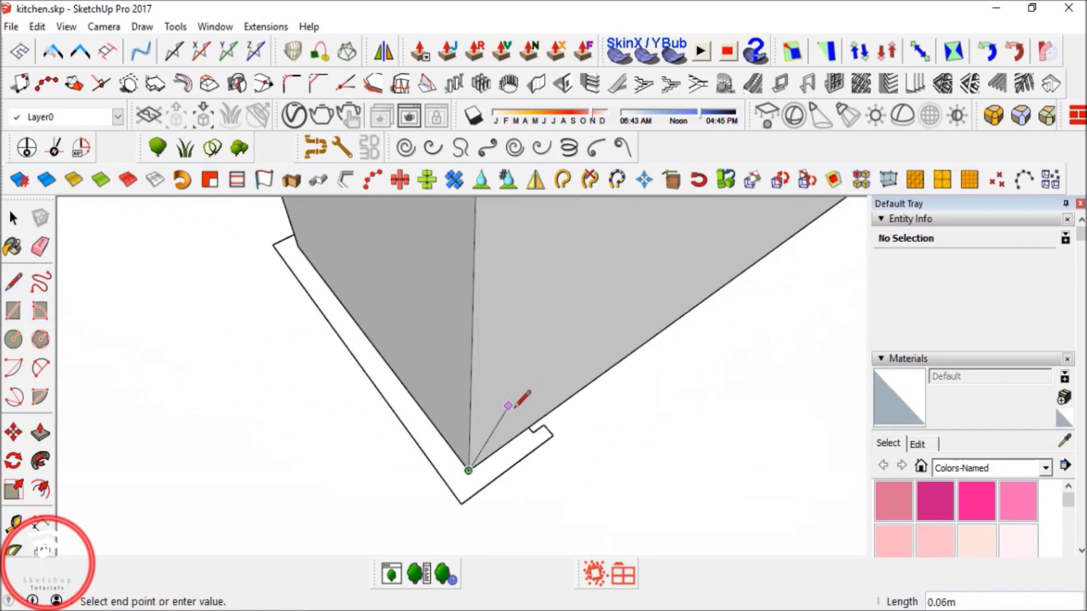
click(528, 427)
key(space)
Make the closed frame profile at the partition's base a group.
mouse_move(253, 425)
middle_down()
mouse_move(775, 397)
mouse_move(352, 402)
middle_up()
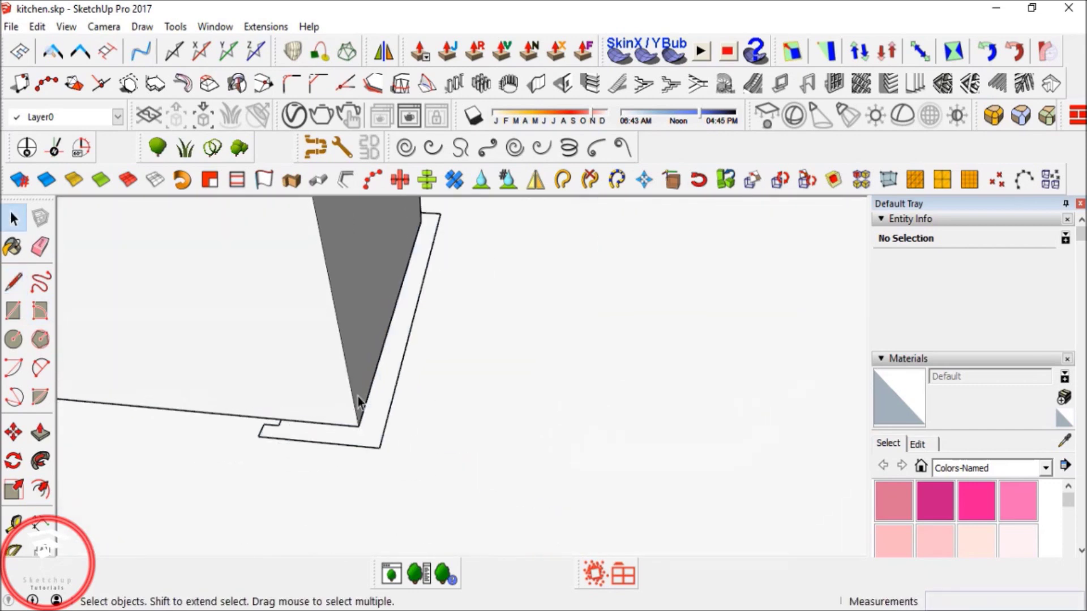
right_click(385, 416)
click(440, 222)
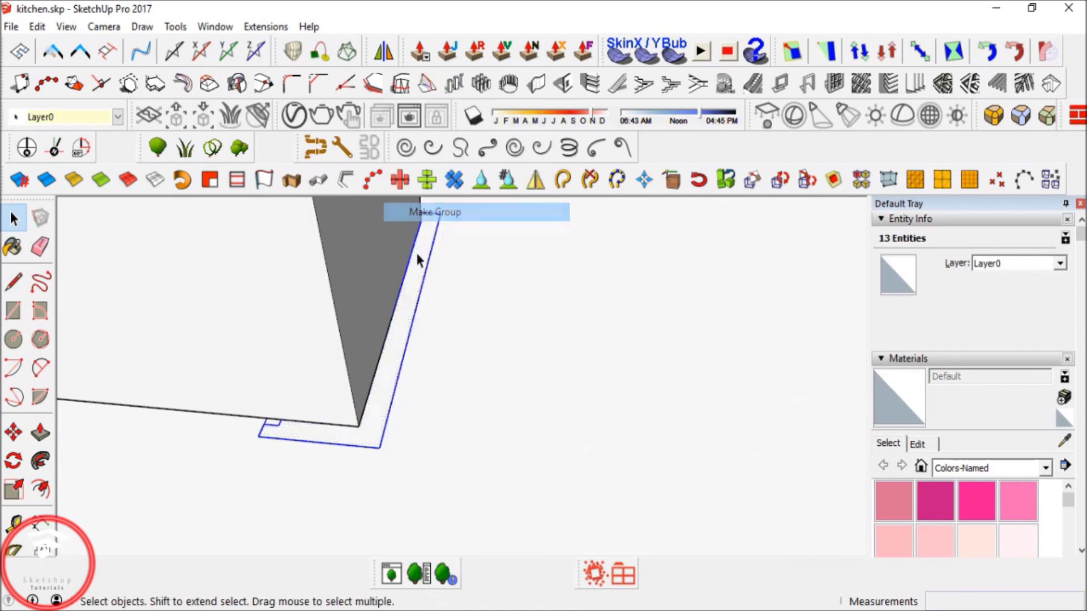
double_click(387, 459)
Select the two vertical edges and the upper edge around the doorway opening.
click(399, 398)
middle_drag(389, 441, 453, 338)
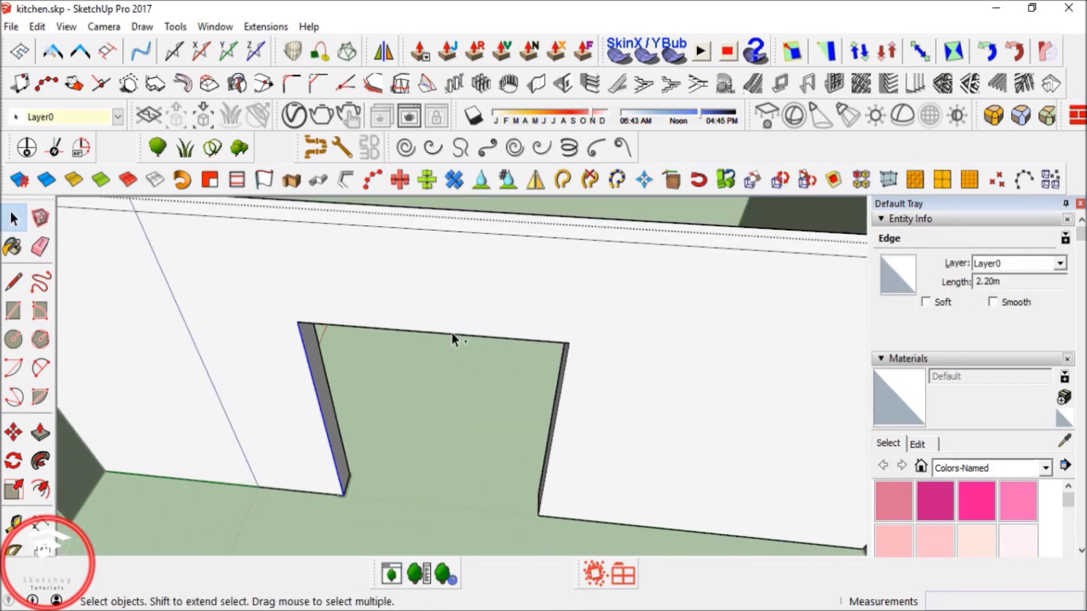
shift+click(564, 368)
middle_drag(529, 380, 471, 434)
scroll(471, 435, down, 8)
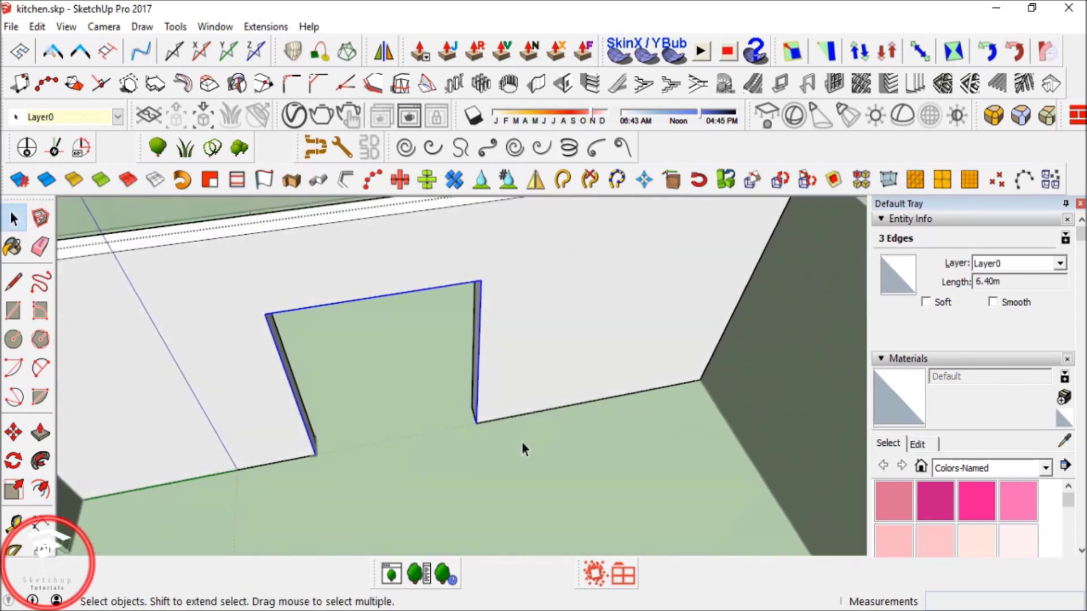
Measure the width of the large double door beside the room with the Line tool.
middle_drag(558, 444, 327, 412)
scroll(256, 378, up, 3)
scroll(256, 379, up, 2)
key(l)
scroll(328, 412, up, 7)
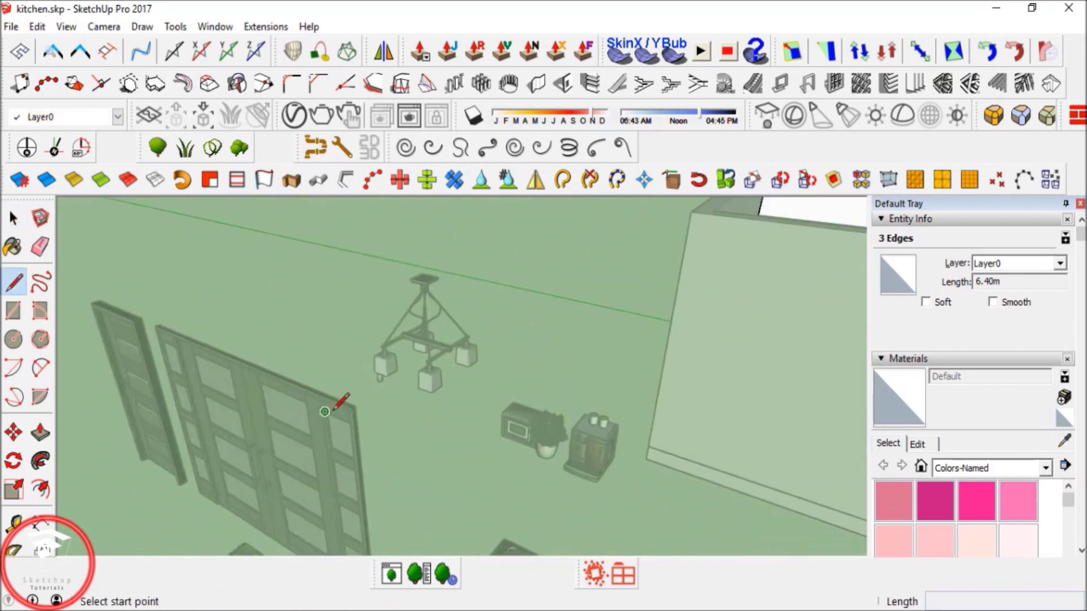
scroll(419, 391, up, 2)
click(419, 390)
middle_drag(468, 417, 245, 330)
scroll(215, 333, up, 2)
scroll(199, 341, up, 2)
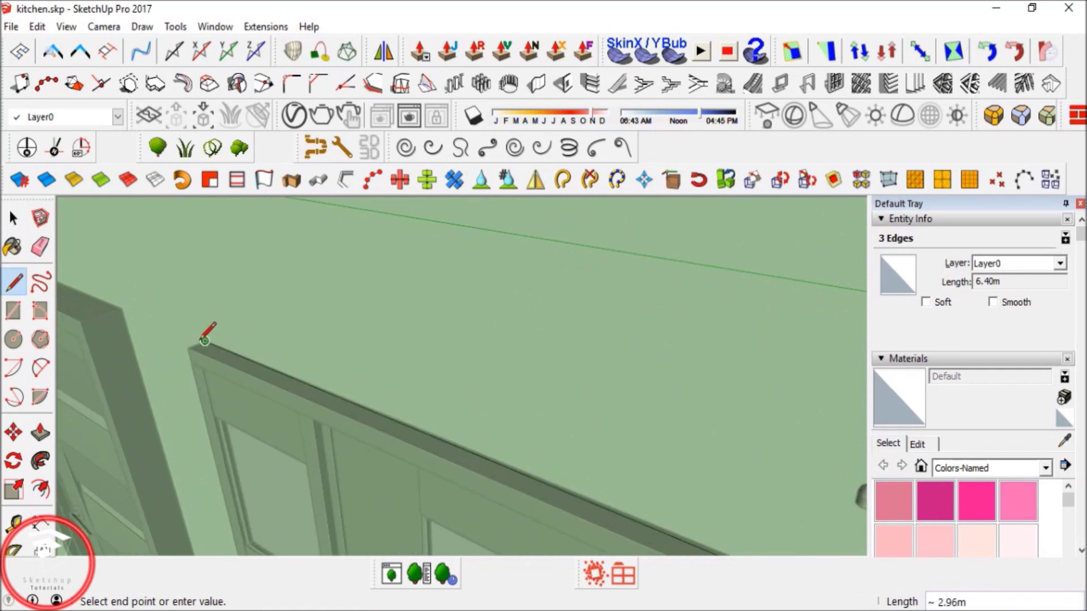
scroll(201, 342, up, 2)
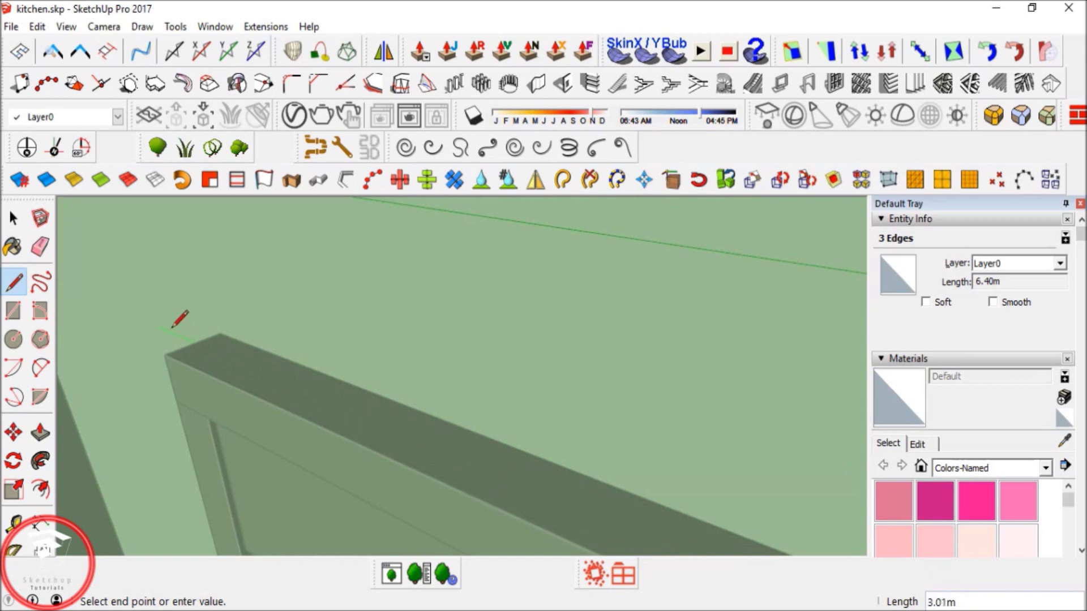
key(space)
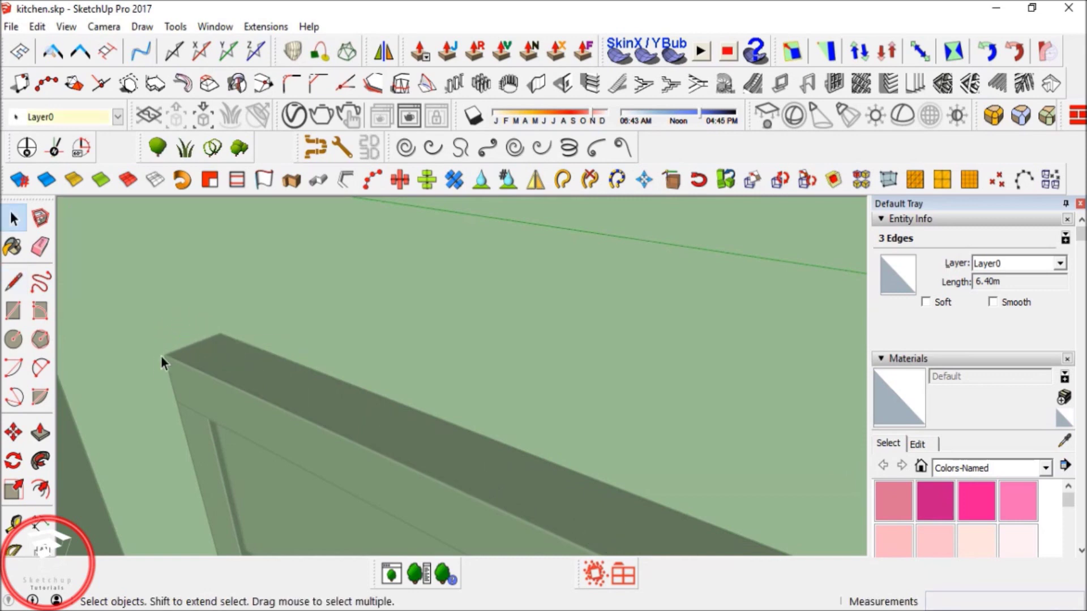
Draw a 2.67 m line along the doorway's upper edge from its corner, extending across the wall face.
scroll(195, 389, down, 6)
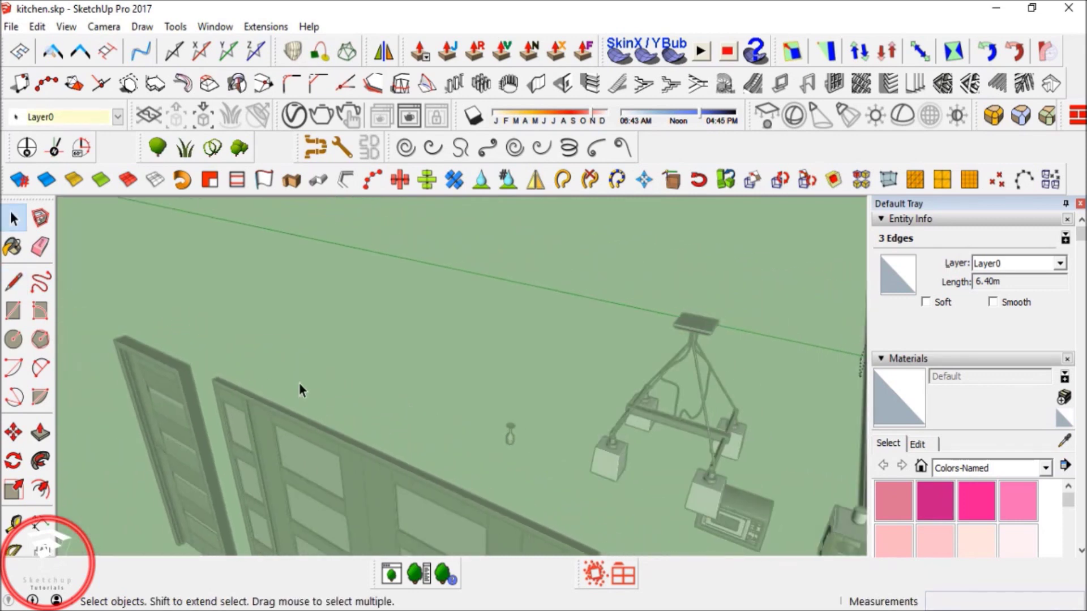
mouse_move(595, 362)
middle_down()
mouse_move(291, 383)
mouse_move(740, 350)
mouse_move(437, 381)
mouse_move(664, 394)
mouse_move(636, 357)
middle_up()
scroll(487, 368, up, 3)
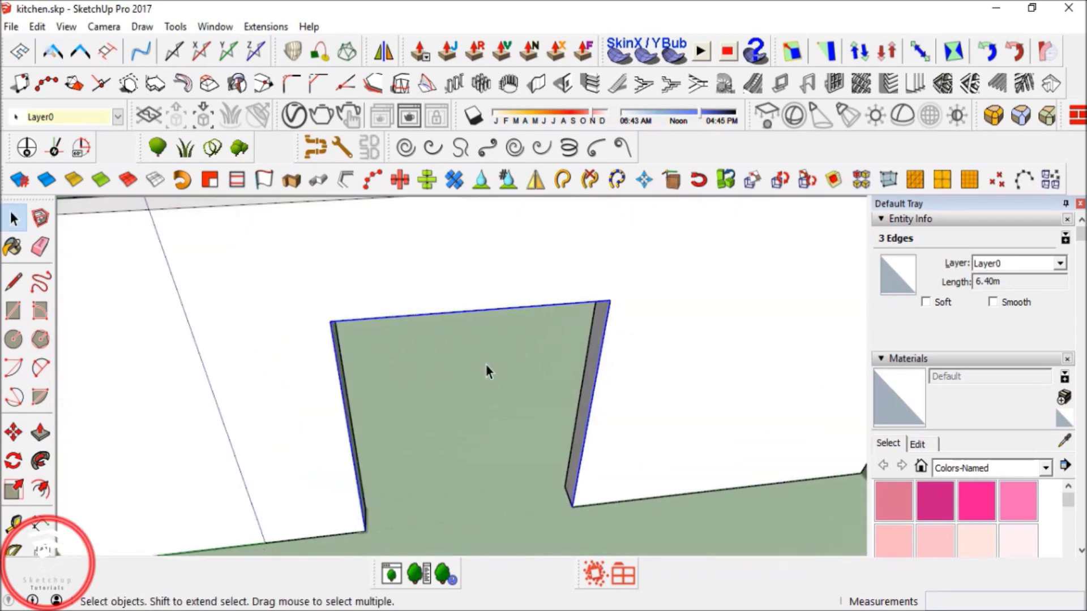
key(l)
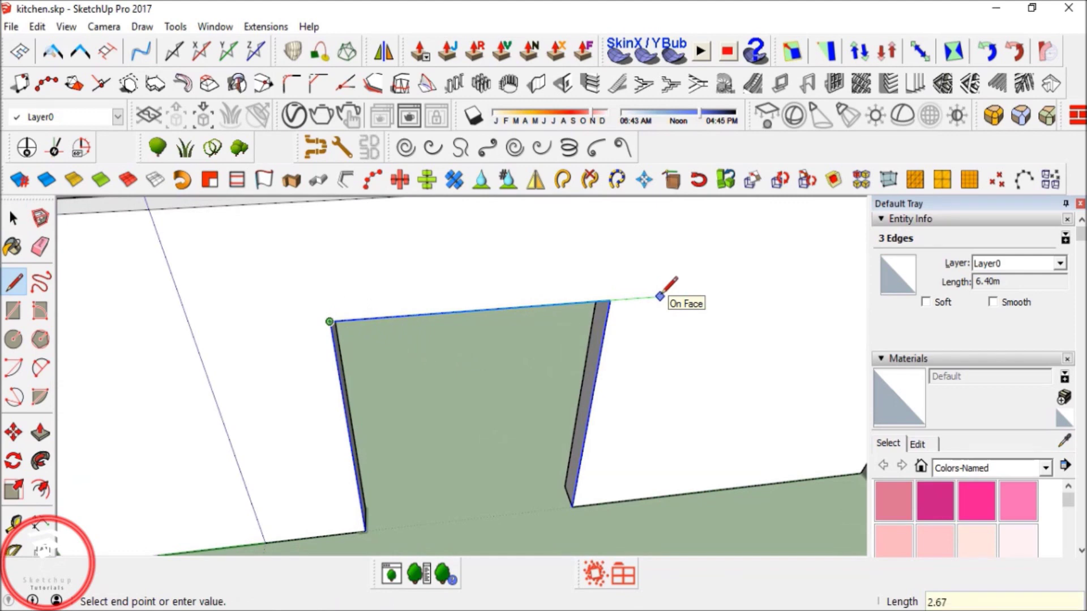
key(space)
key(p)
click(594, 332)
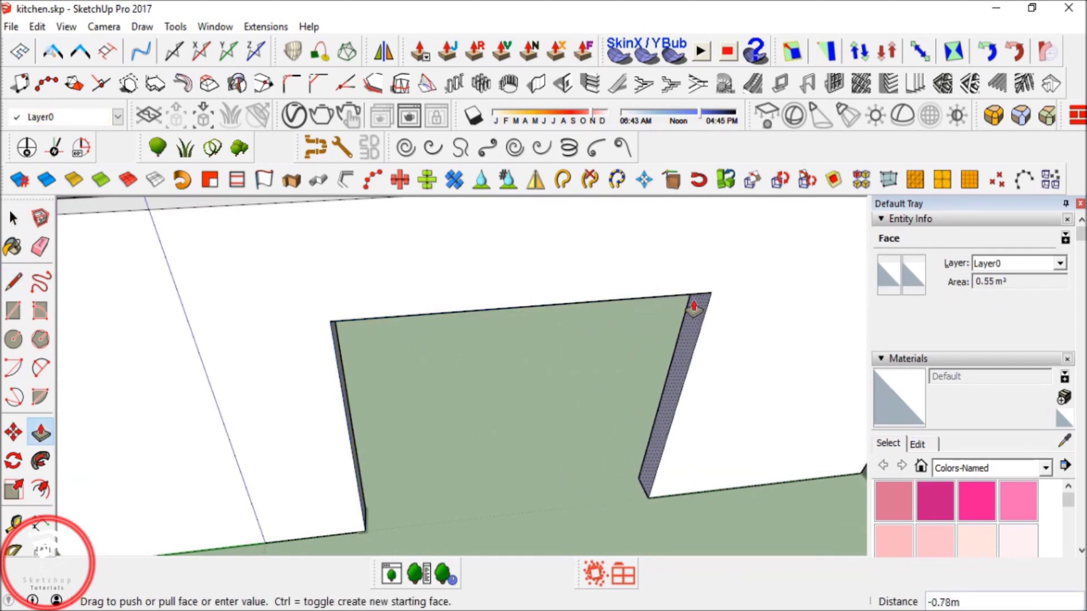
key(Escape)
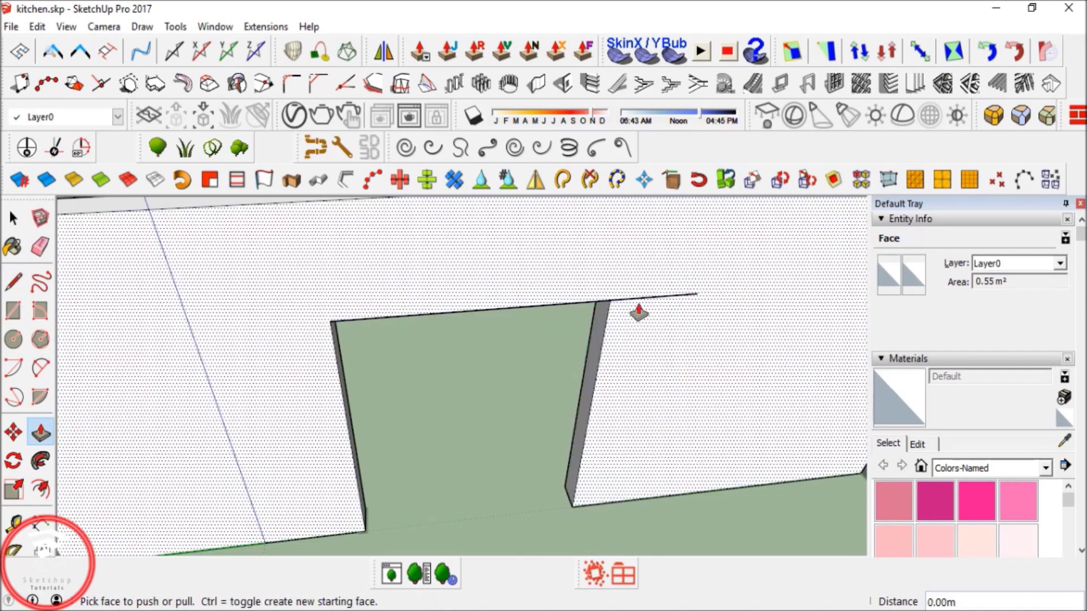
click(602, 315)
key(Escape)
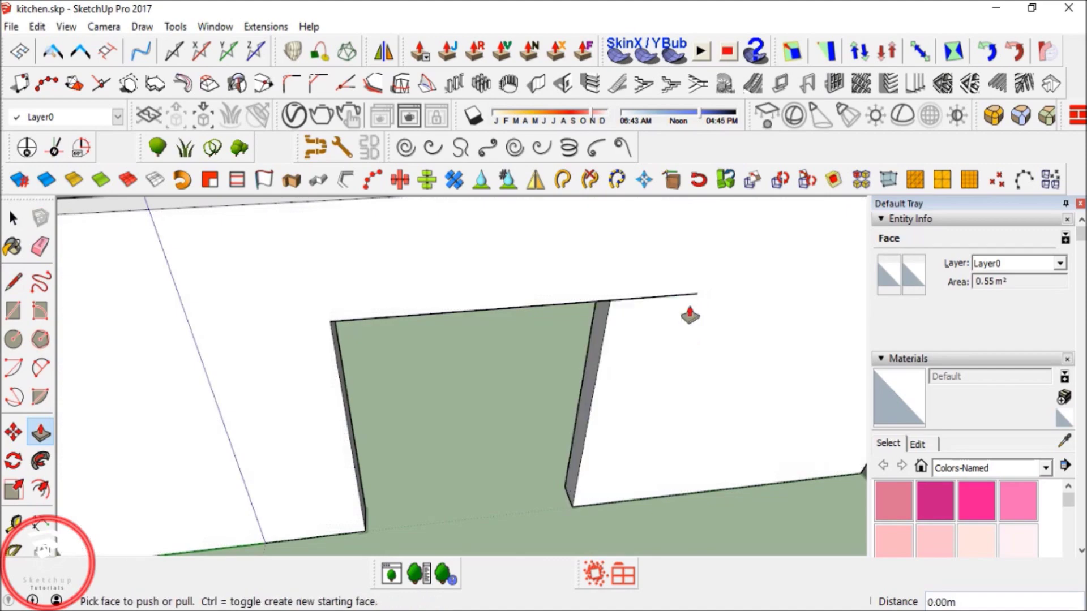
Draw a 2.20 m vertical line from the extended line's end to the floor and push the enclosed wall strip through to widen the doorway.
key(l)
click(697, 294)
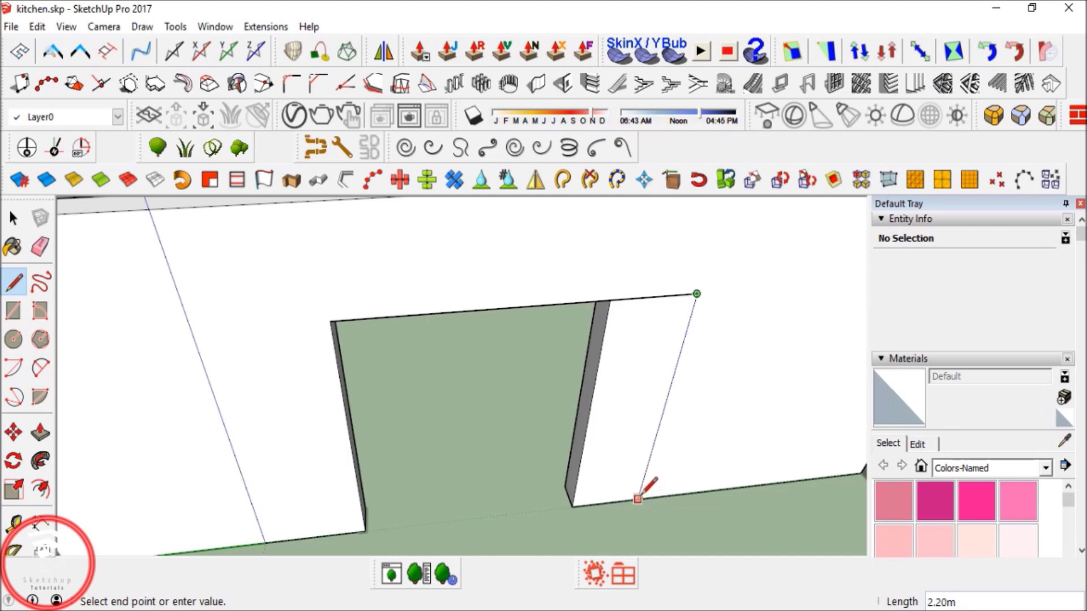
key(p)
click(623, 413)
click(582, 376)
Erase the split upper edge of the widened doorway and redraw it as one 2.67 m line.
scroll(621, 407, down, 3)
middle_drag(621, 409, 420, 380)
key(space)
scroll(418, 379, up, 3)
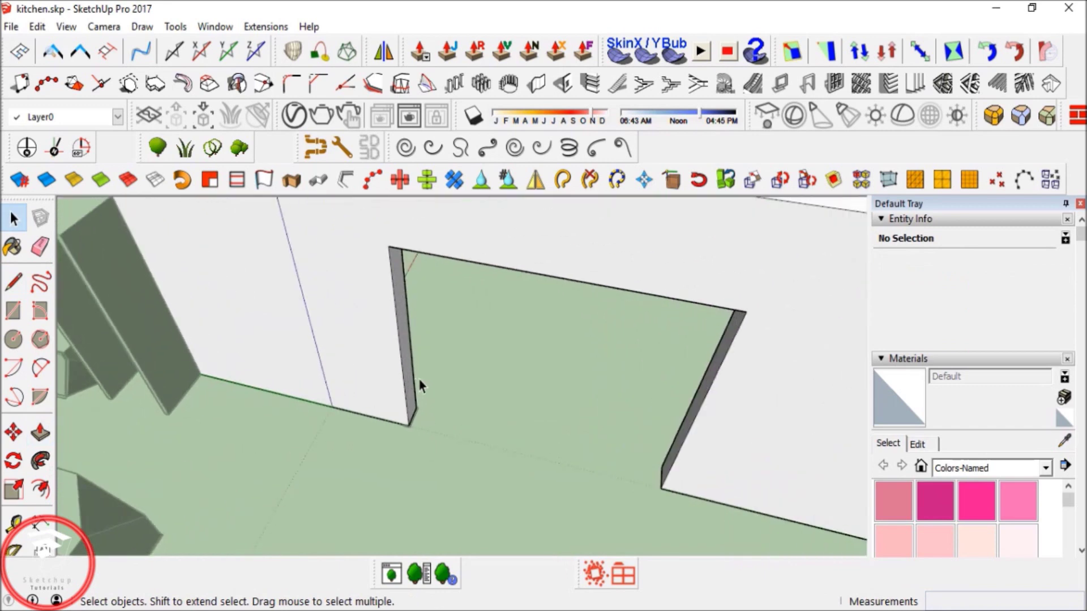
click(402, 365)
ctrl+click(482, 263)
key(e)
click(659, 294)
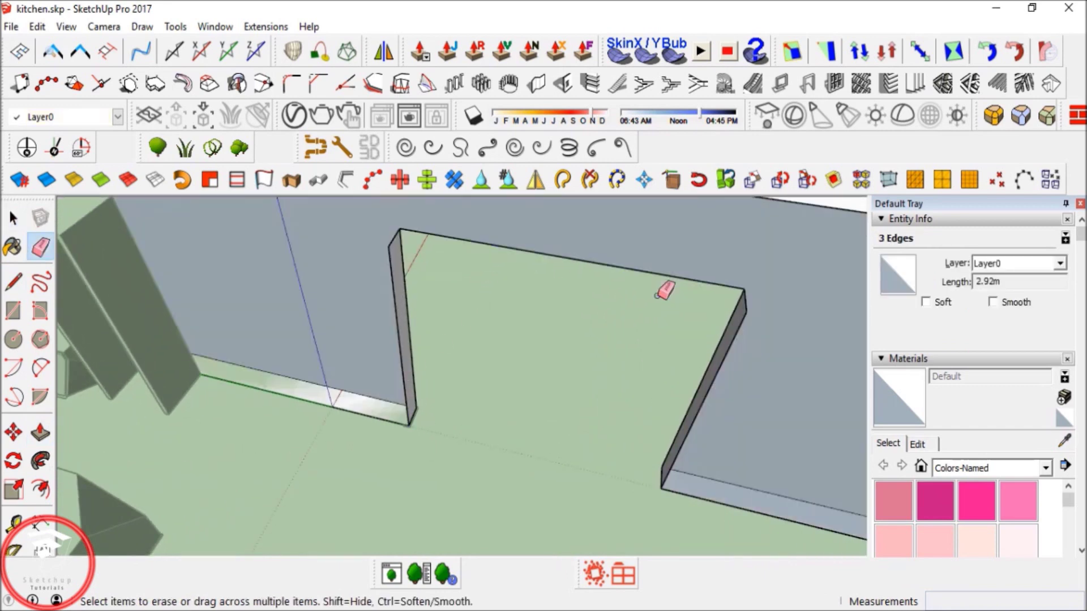
click(399, 248)
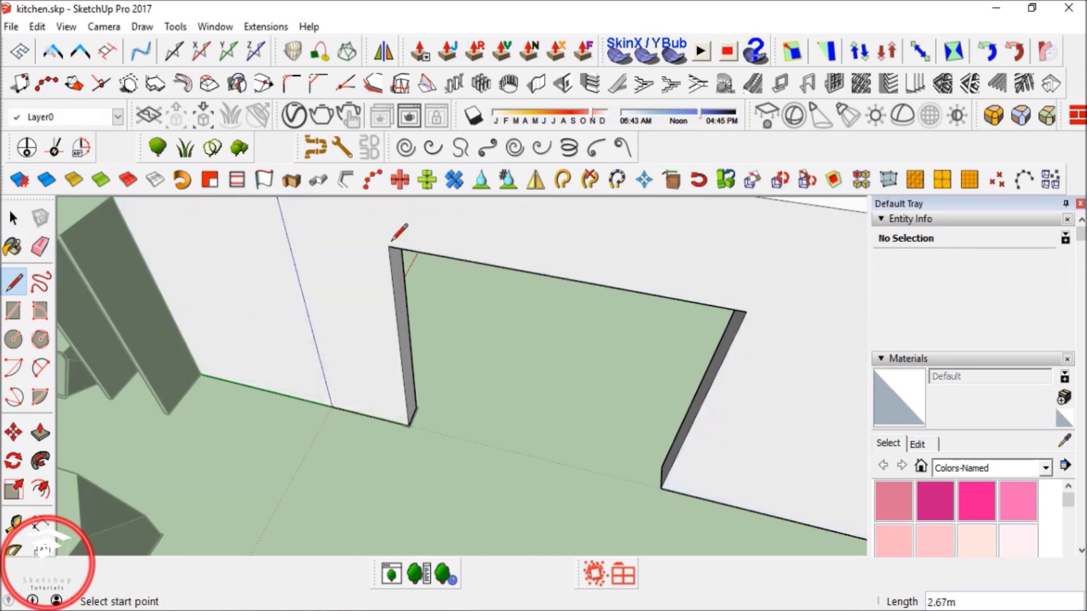
Copy the doorway's two vertical edges and upper edge in place into the frame profile group.
key(space)
click(409, 250)
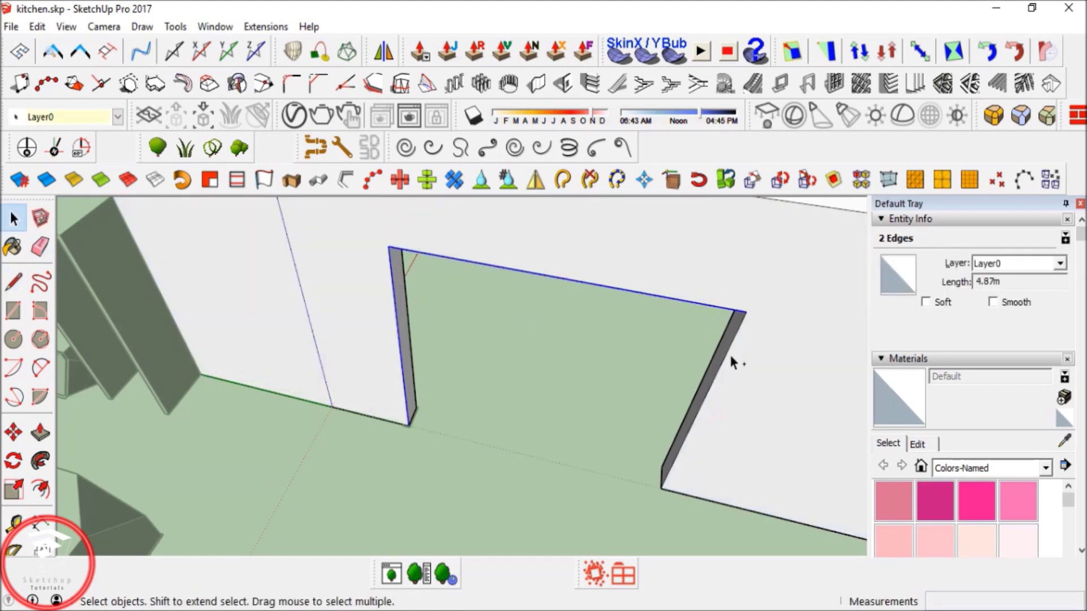
scroll(390, 429, up, 5)
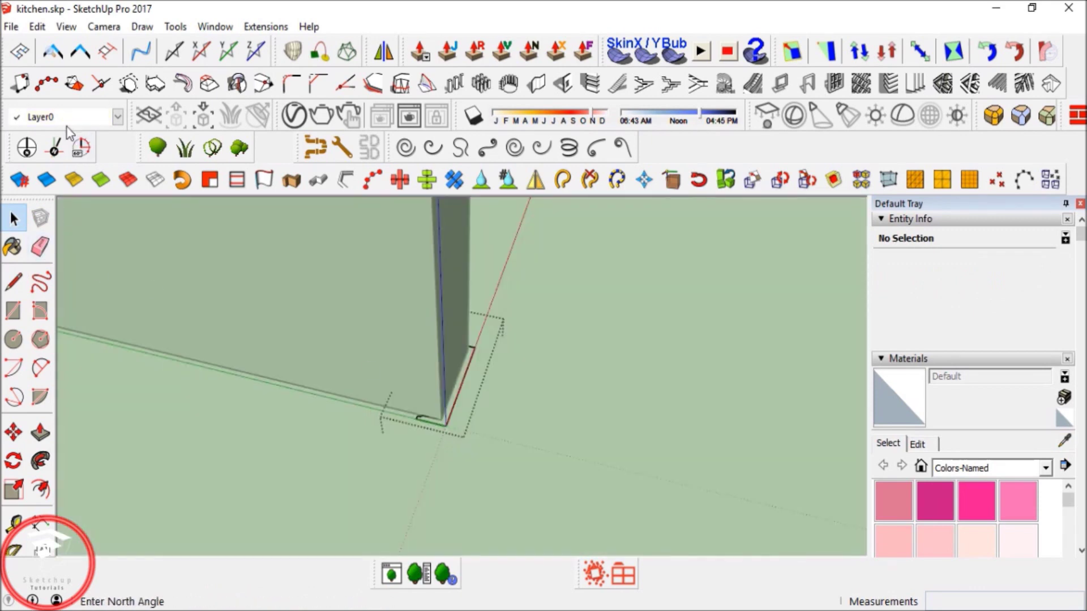
click(37, 26)
click(99, 149)
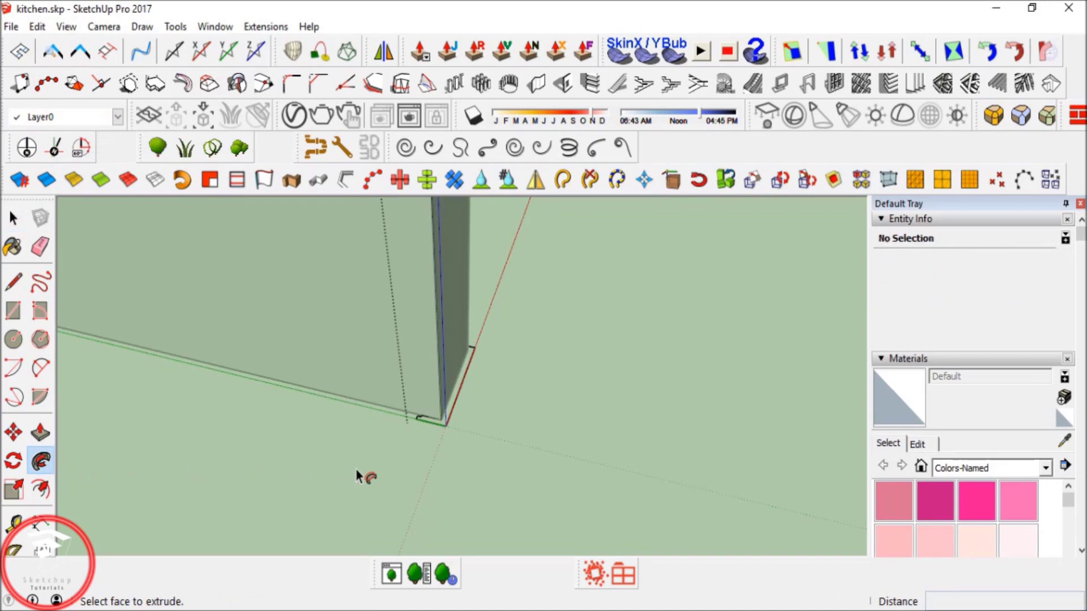
Sweep the frame profile around the doorway edges with Follow Me and close the group.
scroll(356, 477, up, 2)
click(484, 409)
key(space)
middle_drag(443, 413, 308, 456)
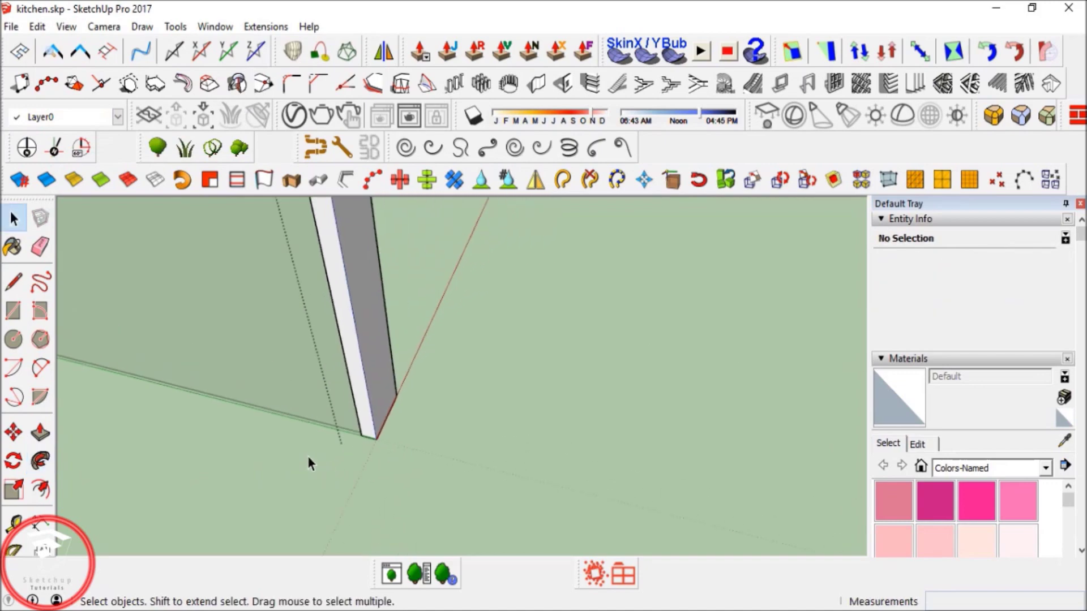
scroll(340, 470, down, 6)
middle_drag(375, 490, 512, 416)
key(Escape)
Copy the large double door from beside the room to the base of the framed doorway.
middle_drag(437, 416, 263, 438)
scroll(262, 438, down, 5)
shift+middle_drag(278, 391, 481, 362)
shift+middle_drag(481, 362, 639, 334)
scroll(362, 346, up, 2)
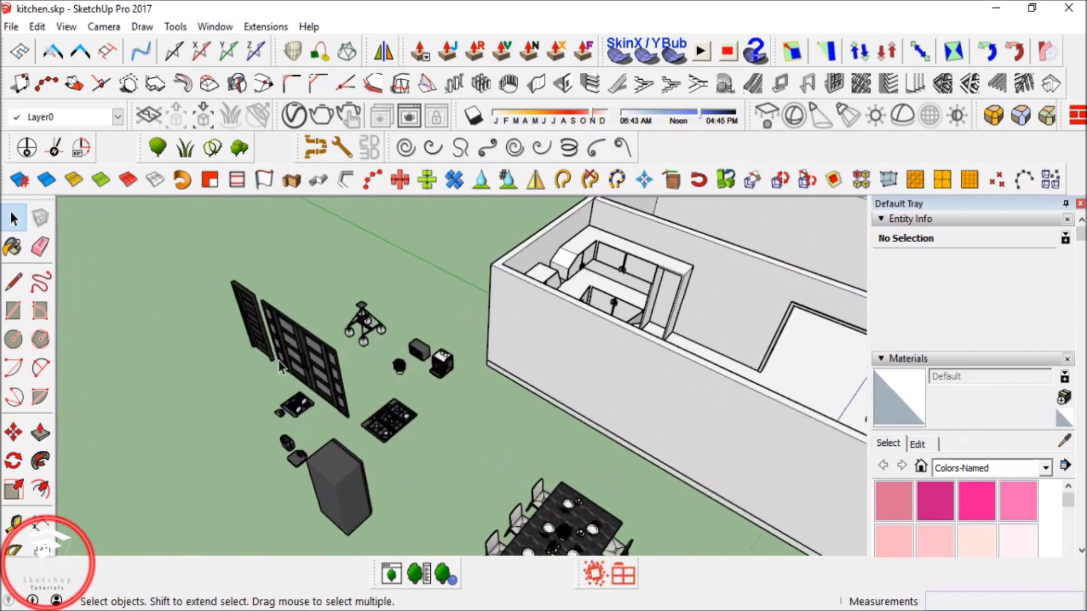
key(m)
click(348, 424)
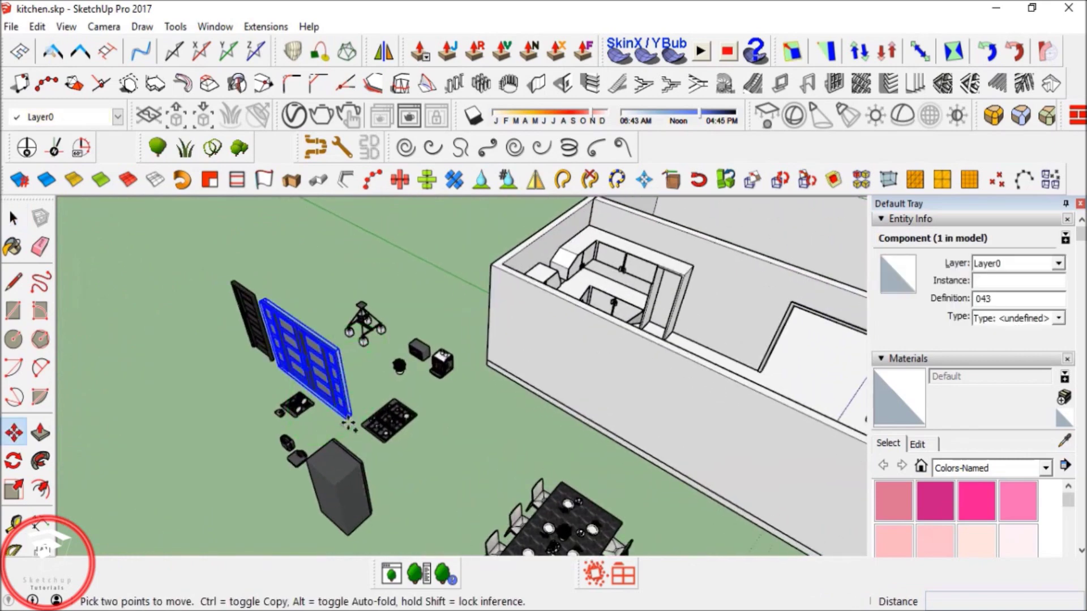
middle_drag(853, 334, 787, 362)
shift+middle_drag(787, 363, 611, 382)
scroll(523, 406, up, 3)
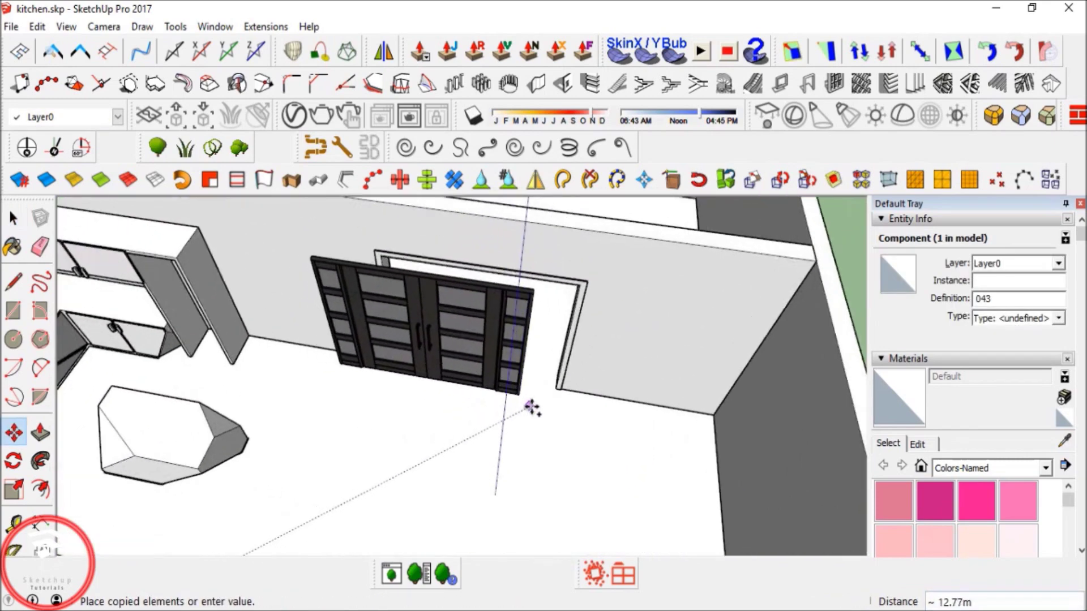
scroll(531, 407, up, 3)
click(578, 415)
Move the copied double door about 0.19 m out in front of the doorway frame.
middle_drag(478, 374, 530, 500)
click(462, 531)
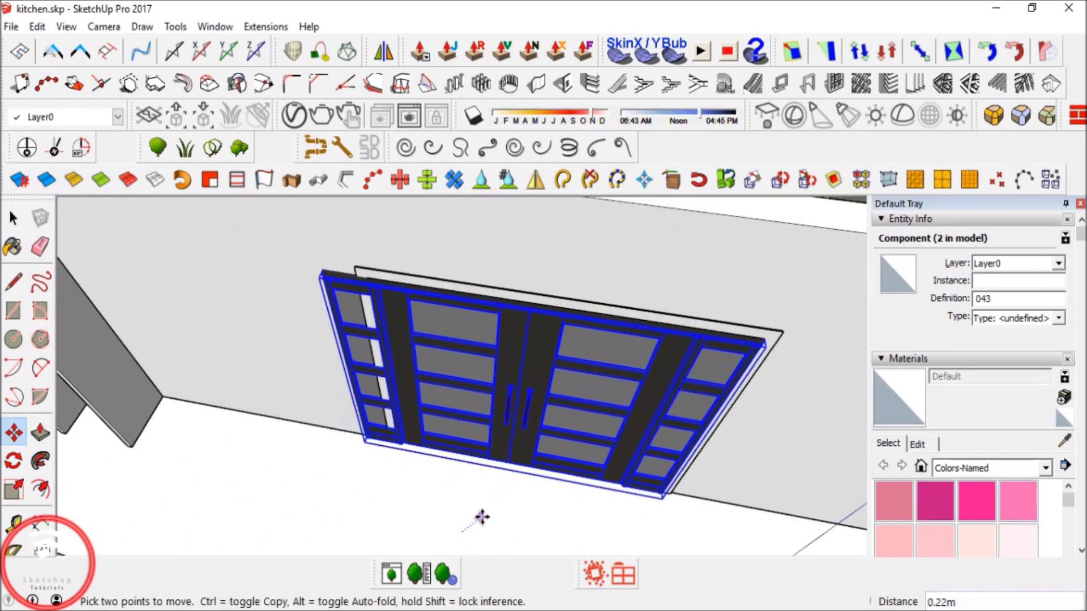
scroll(457, 522, down, 2)
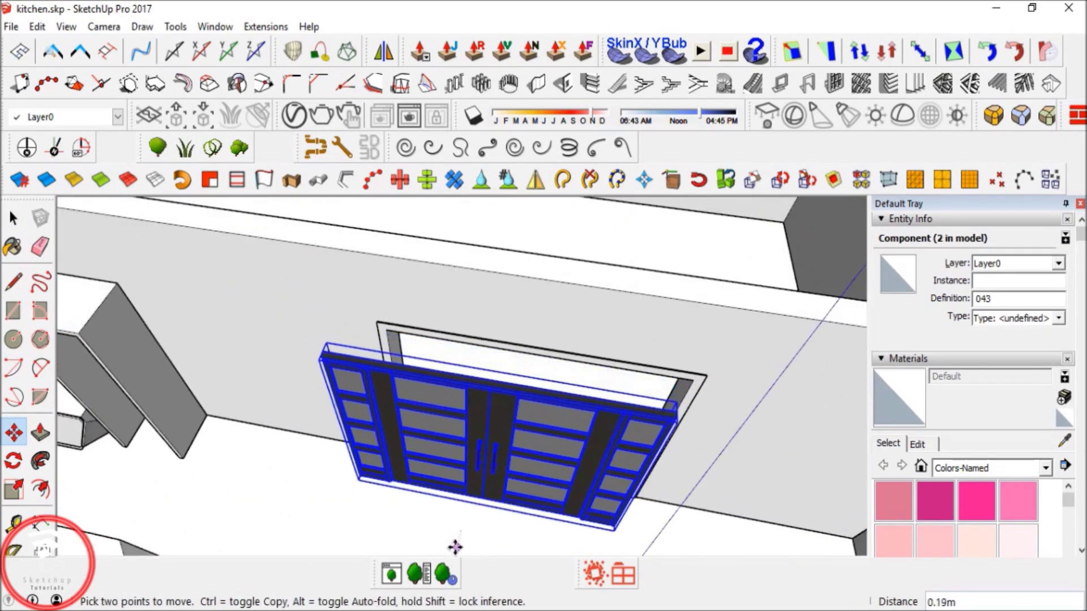
shift+middle_drag(458, 551, 474, 491)
Measure the copied double door's width between its two side corners with the Line tool.
key(space)
key(l)
scroll(690, 332, up, 4)
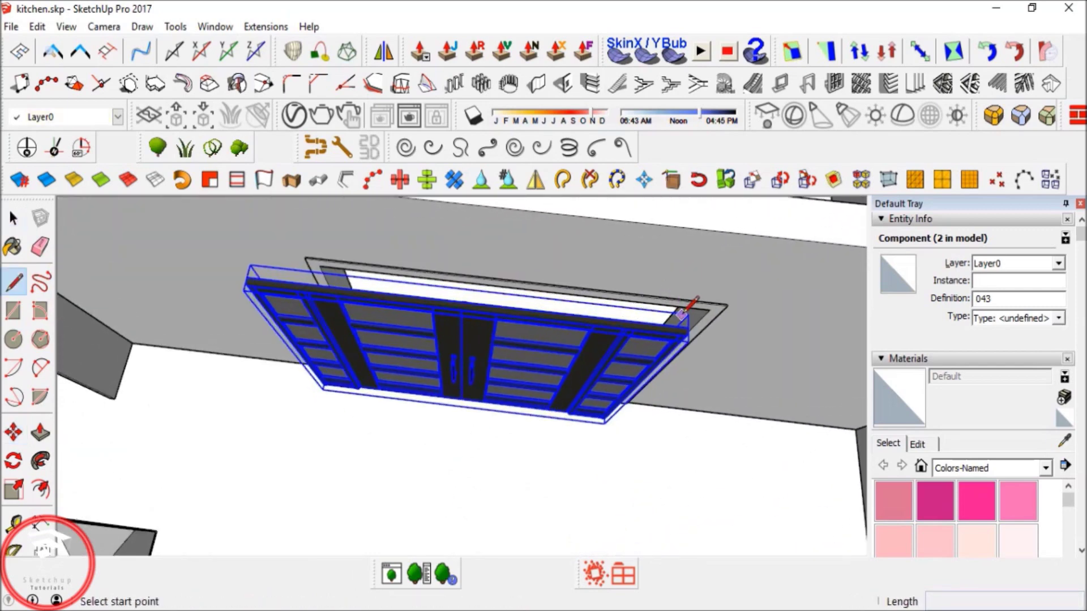
middle_drag(691, 331, 173, 265)
click(163, 281)
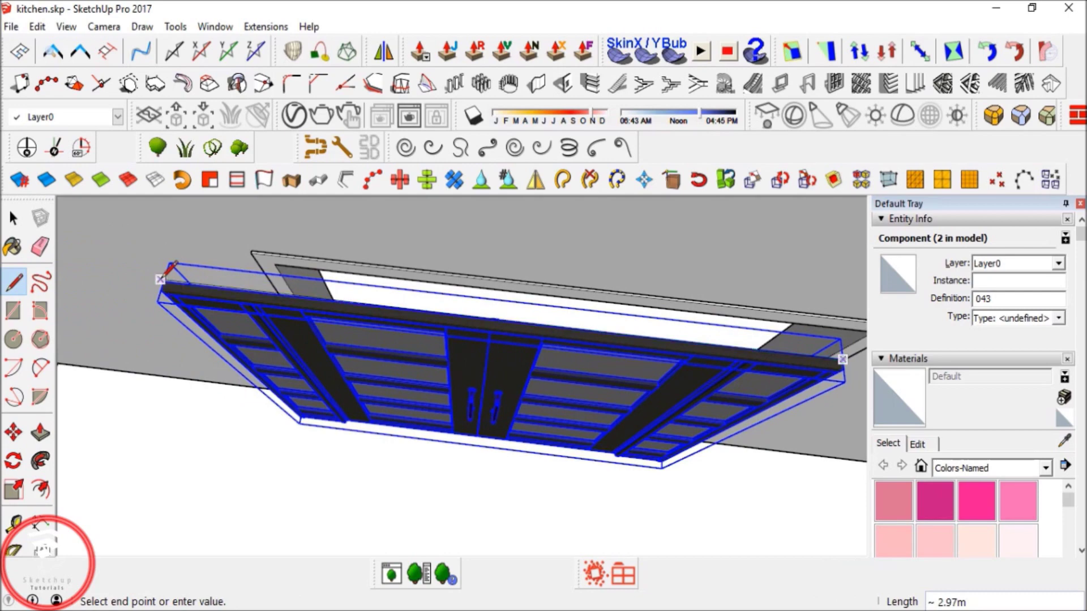
key(space)
Undo the double door copy and the swept frame around the doorway.
scroll(292, 320, down, 5)
middle_drag(293, 321, 395, 323)
key(ctrl+x)
key(ctrl+t)
key(ctrl+z)
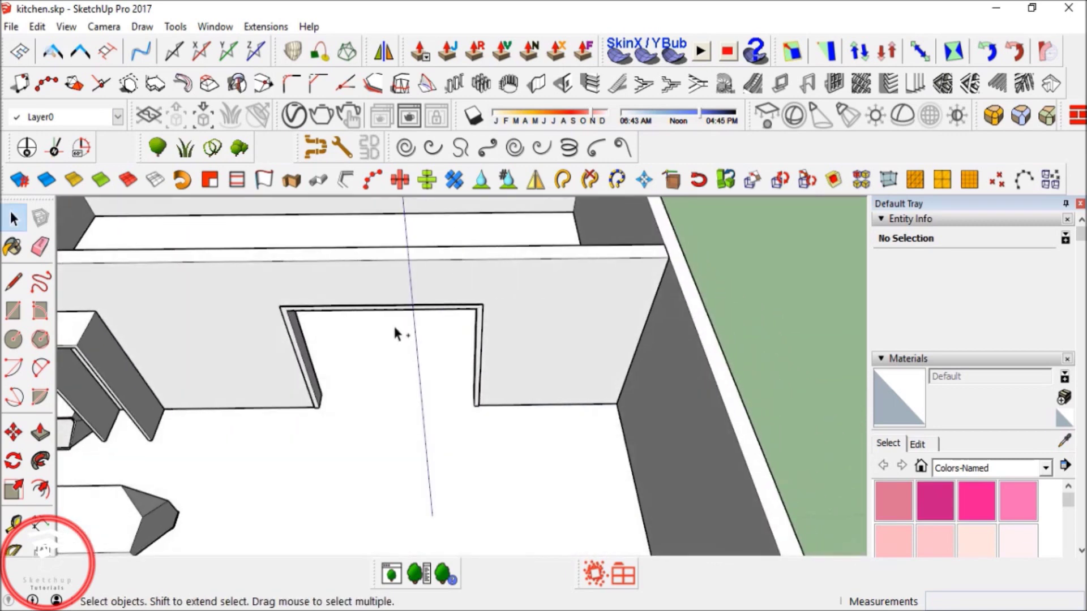
key(ctrl+z)
key(ctrl+z)
key(ctrl+z)
scroll(473, 311, down, 2)
mouse_move(473, 311)
middle_down()
mouse_move(545, 352)
mouse_move(447, 371)
middle_up()
key(l)
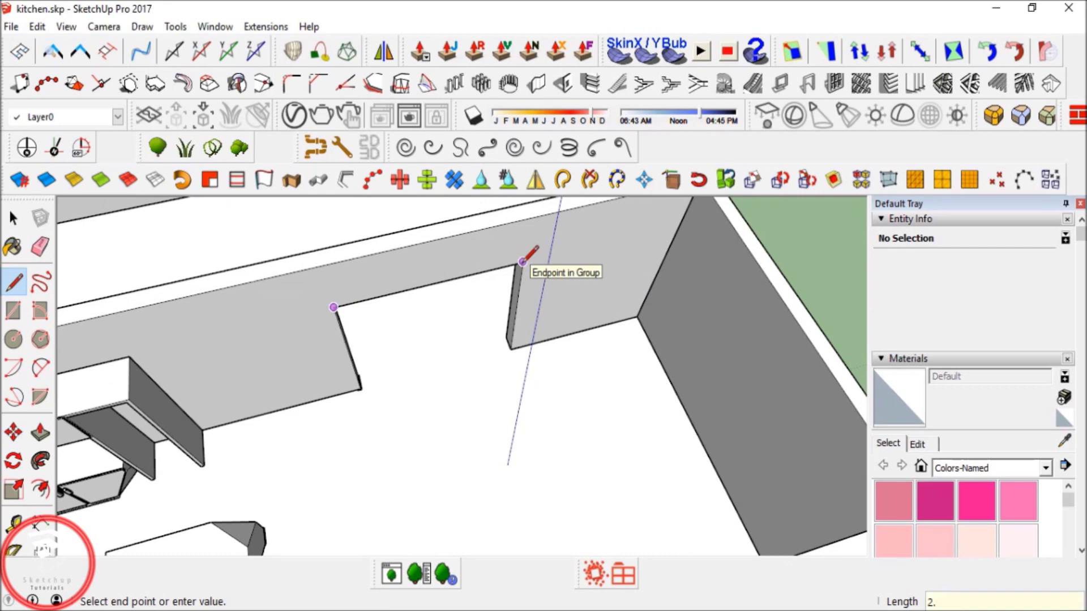
key(space)
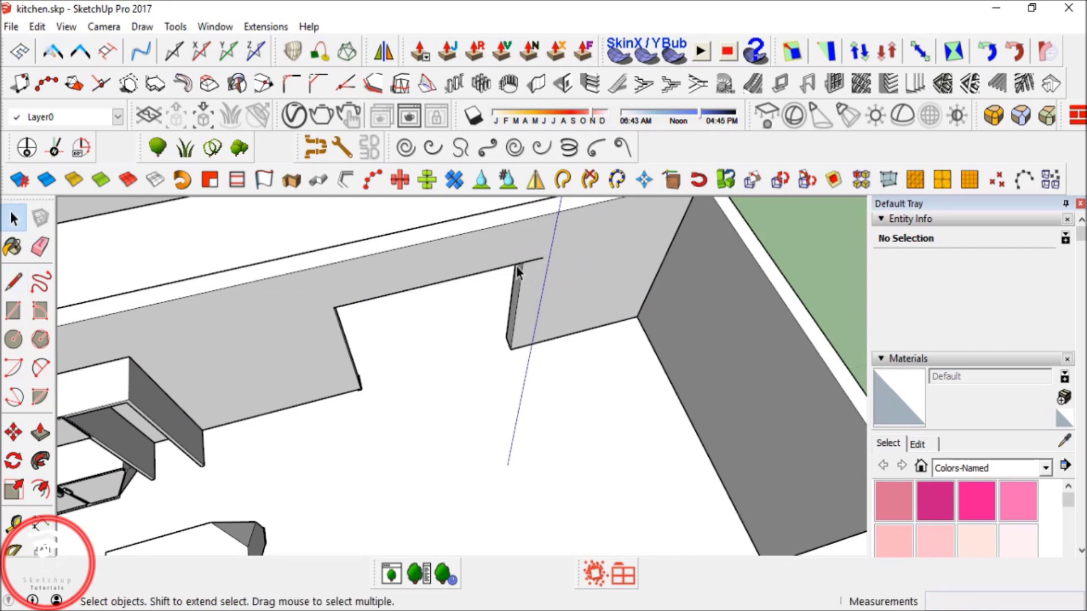
scroll(518, 265, up, 3)
key(p)
key(l)
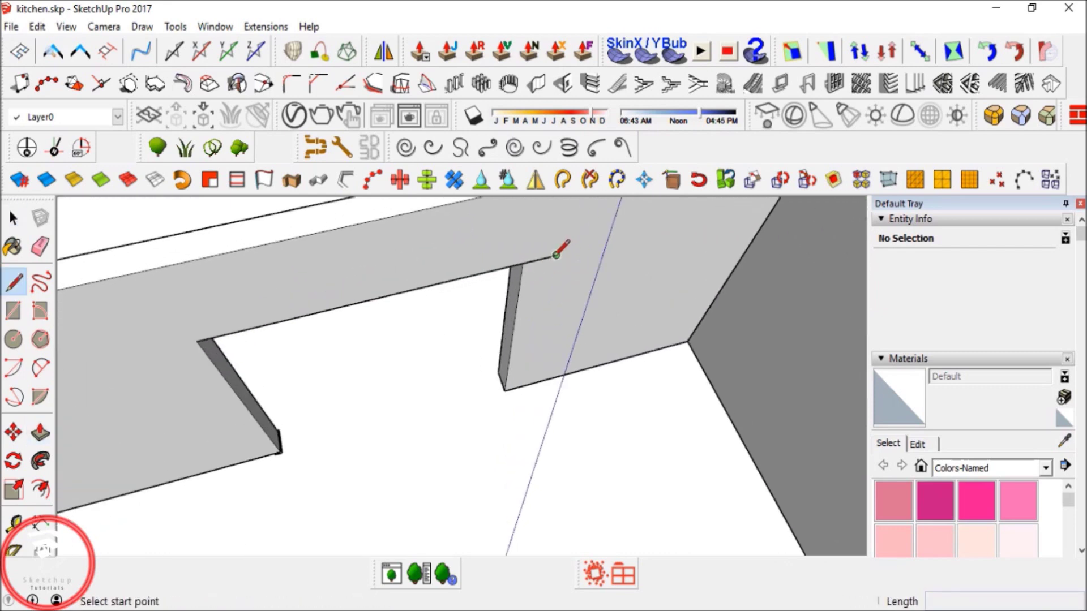
click(556, 255)
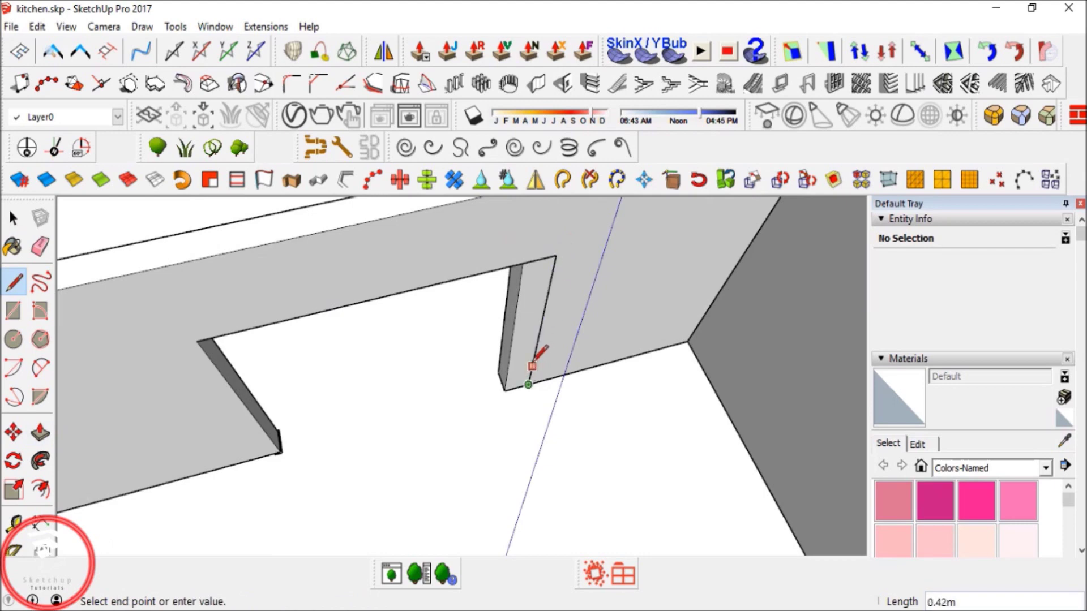
click(533, 364)
key(space)
click(539, 261)
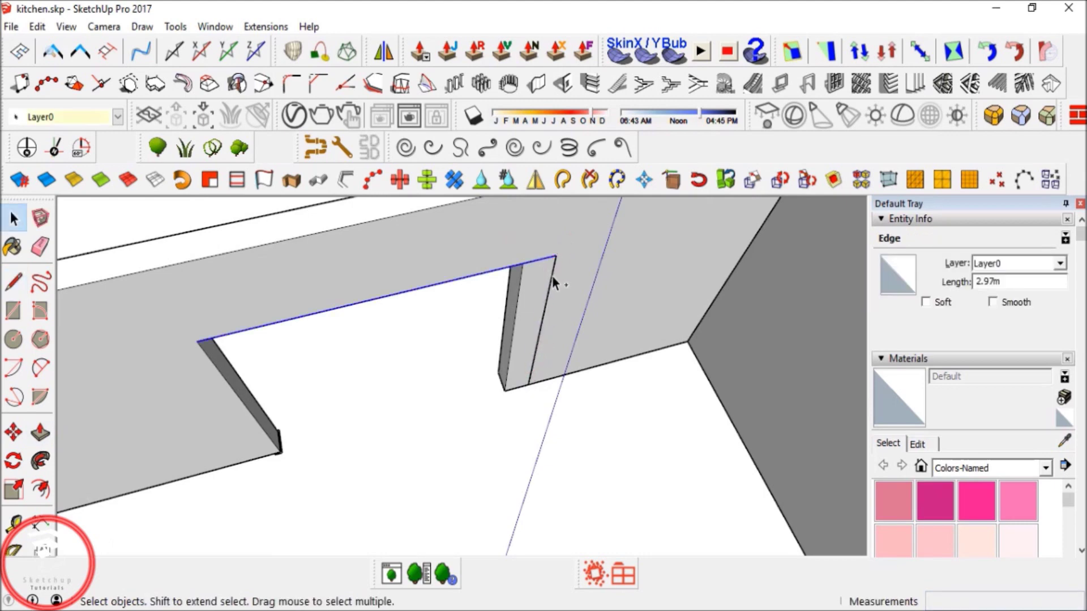
key(e)
drag(550, 258, 554, 274)
key(space)
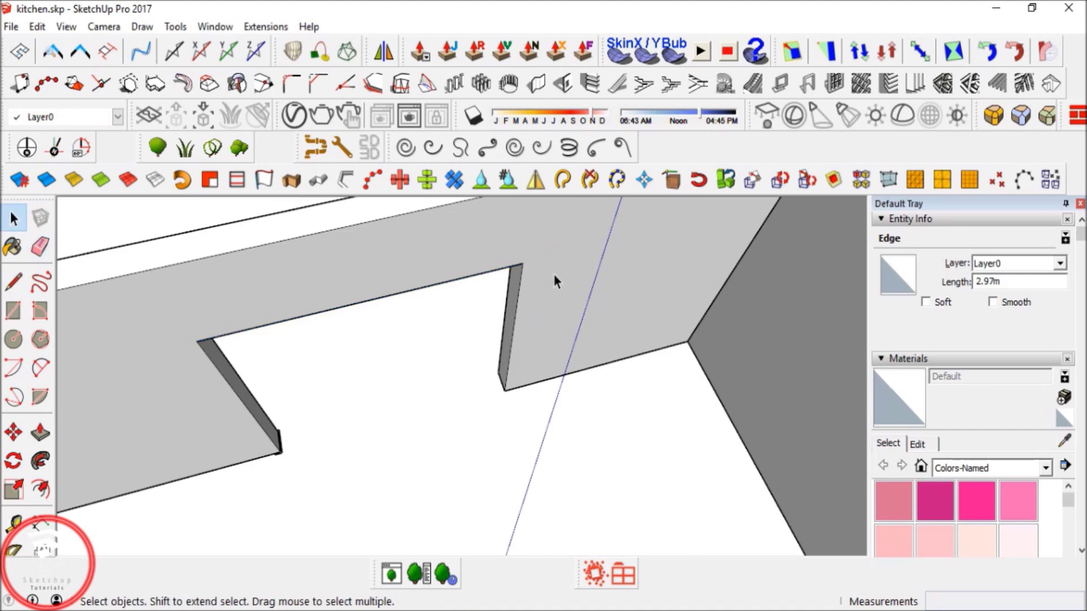
key(Delete)
Widen the doorway to 2.97 m inside the wall group by outlining the extra strip and pushing it through the wall.
key(l)
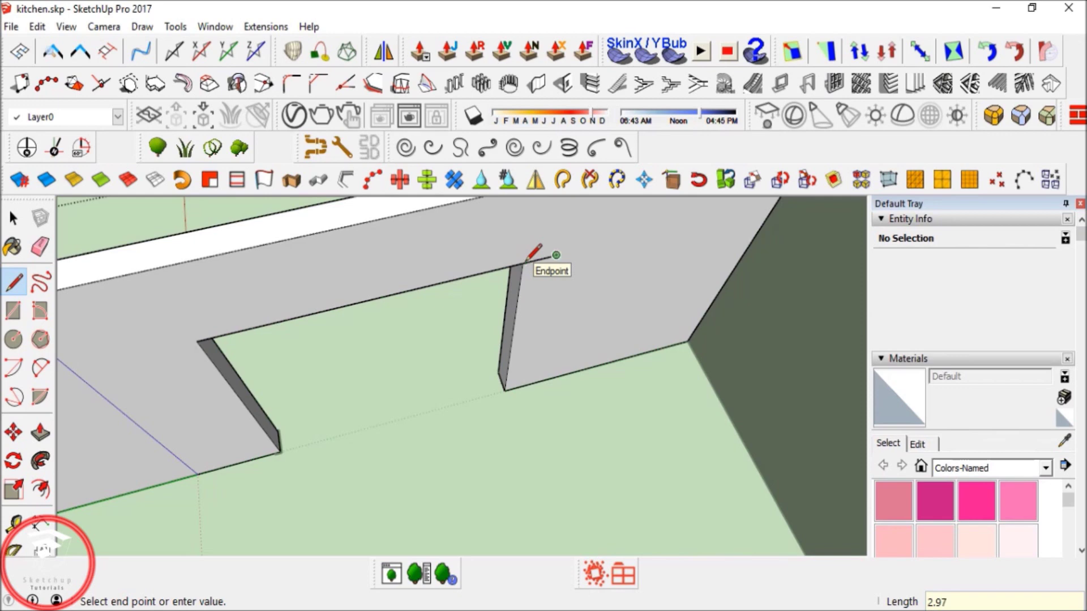
key(p)
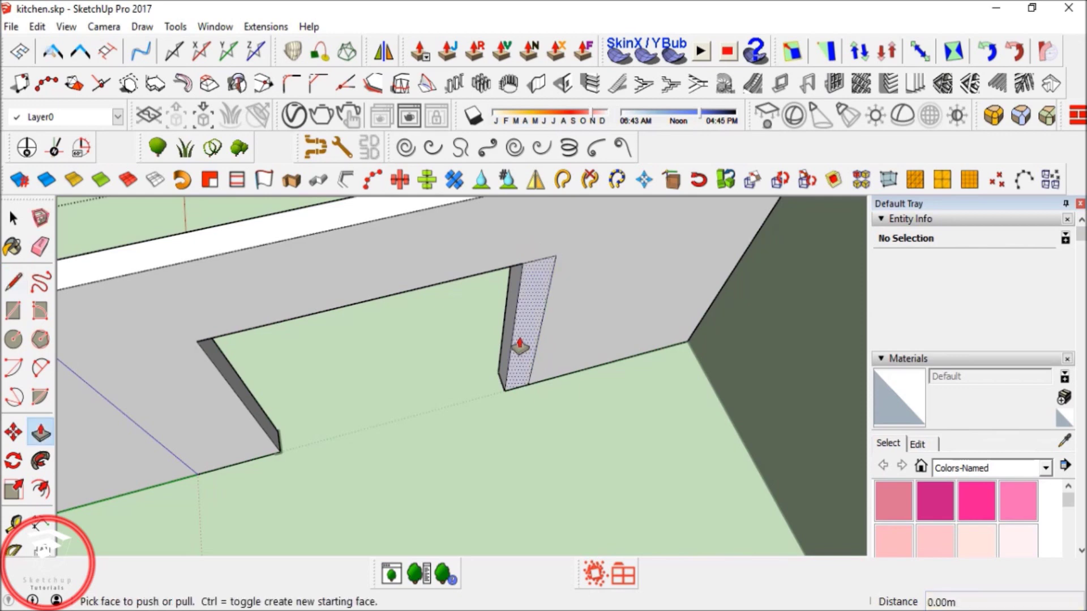
click(516, 359)
click(504, 359)
key(space)
middle_drag(504, 359, 480, 316)
Erase the leftover edges above the doorway and redraw its front upper edge from corner to corner.
key(e)
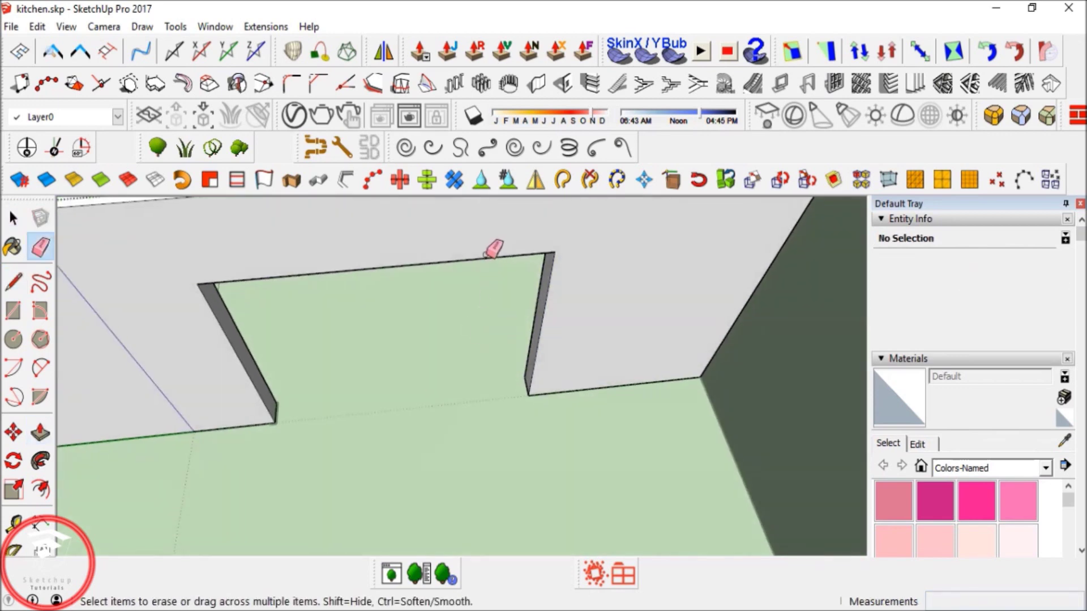
click(491, 259)
click(530, 250)
key(l)
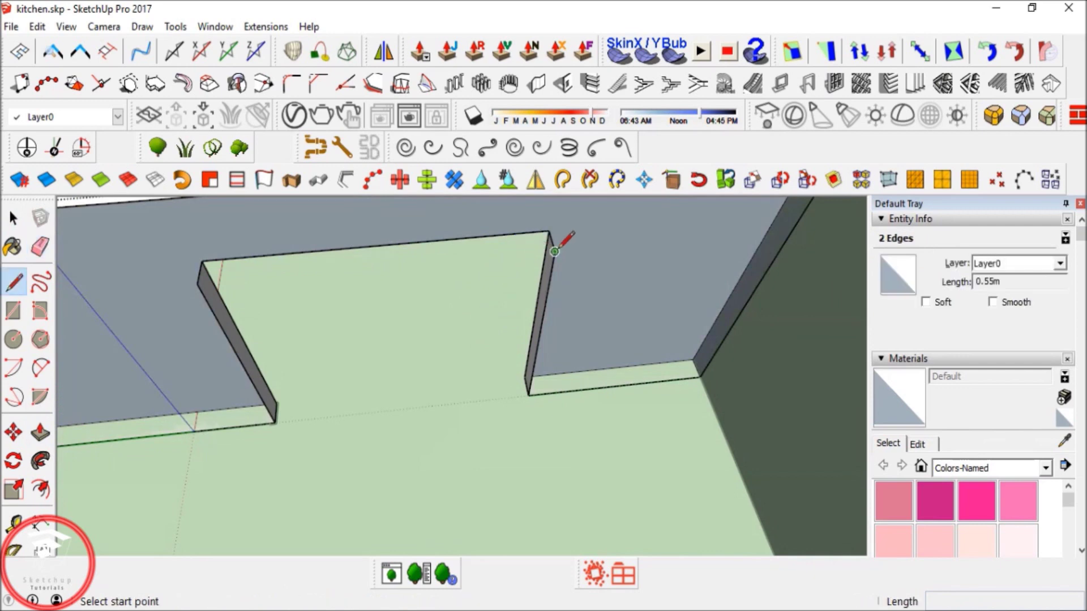
click(554, 252)
click(197, 283)
key(space)
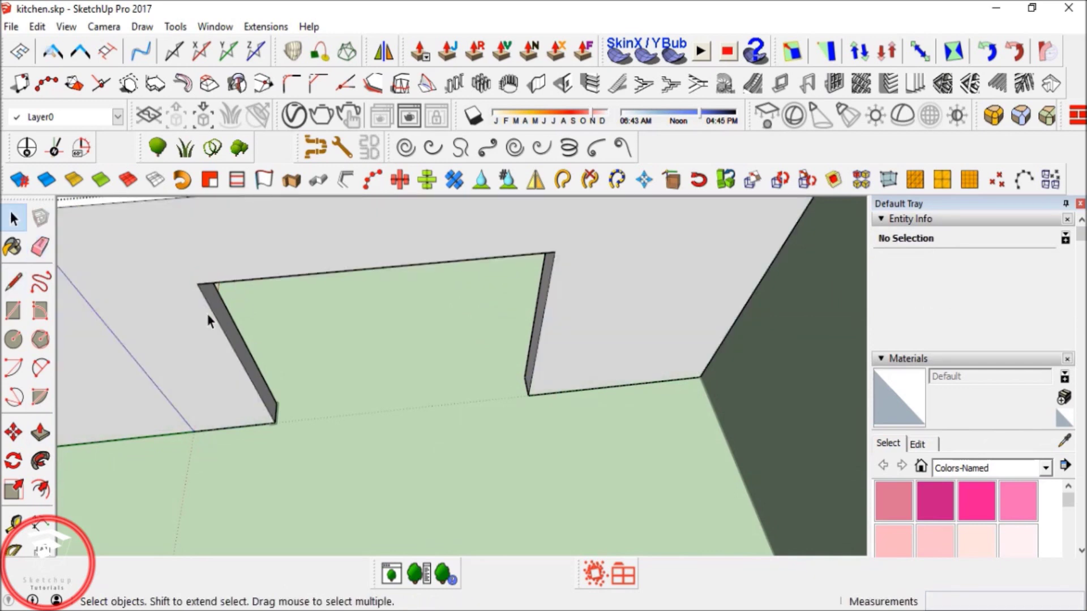
Copy the widened doorway's two vertical edges and upper edge in place into the frame profile group.
click(212, 311)
shift+click(222, 282)
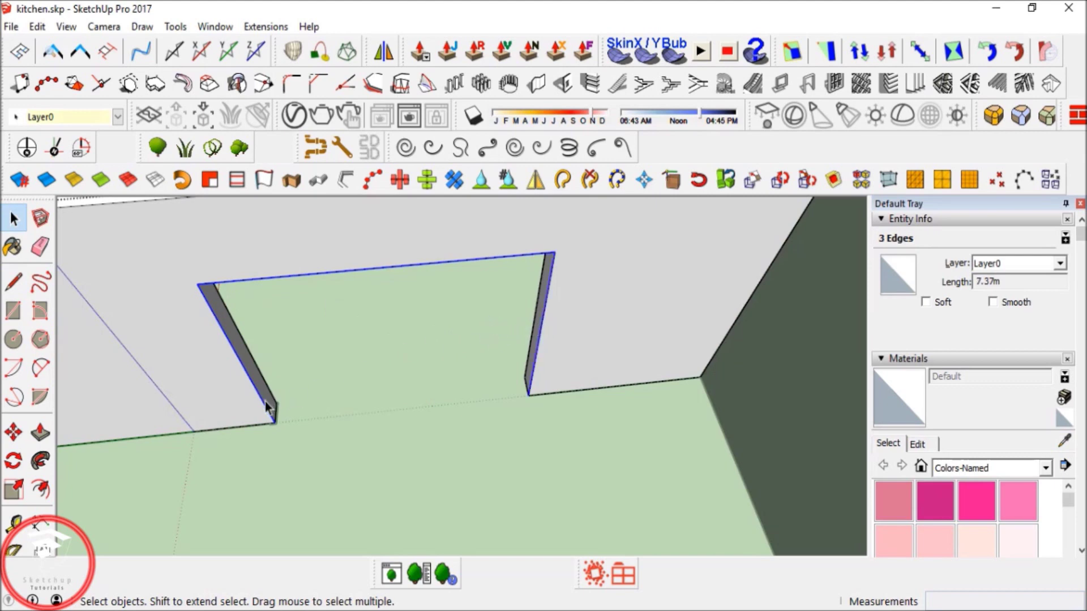
scroll(258, 407, up, 6)
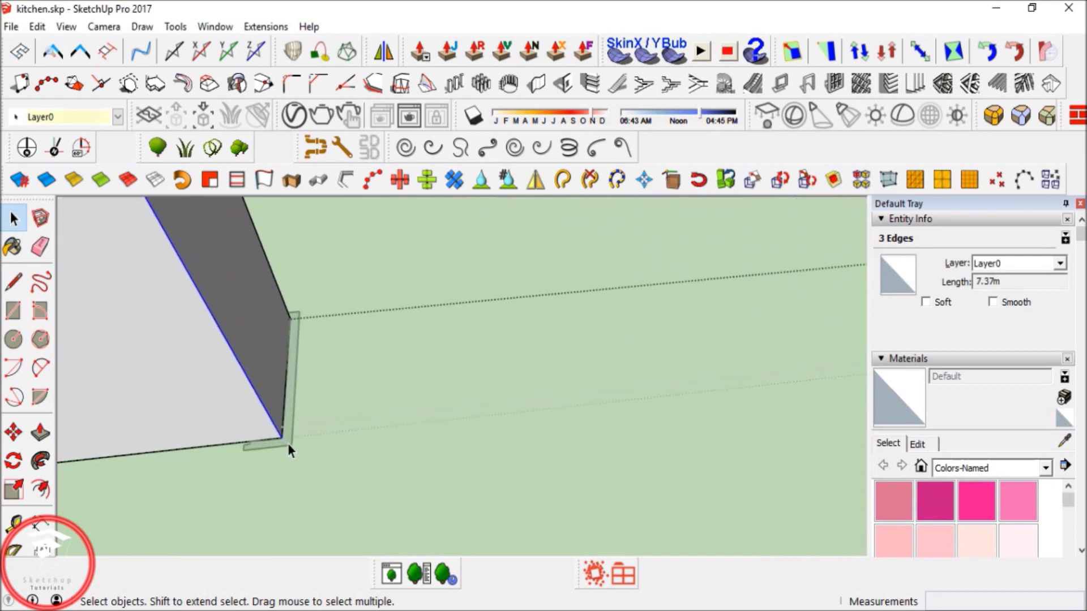
click(288, 443)
double_click(289, 445)
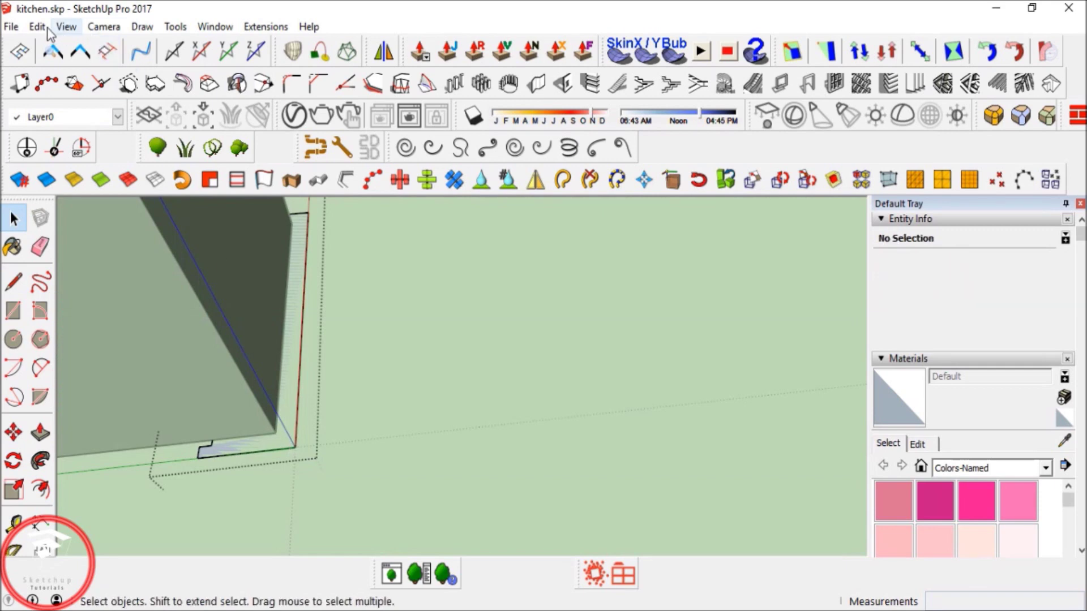
click(38, 27)
click(68, 145)
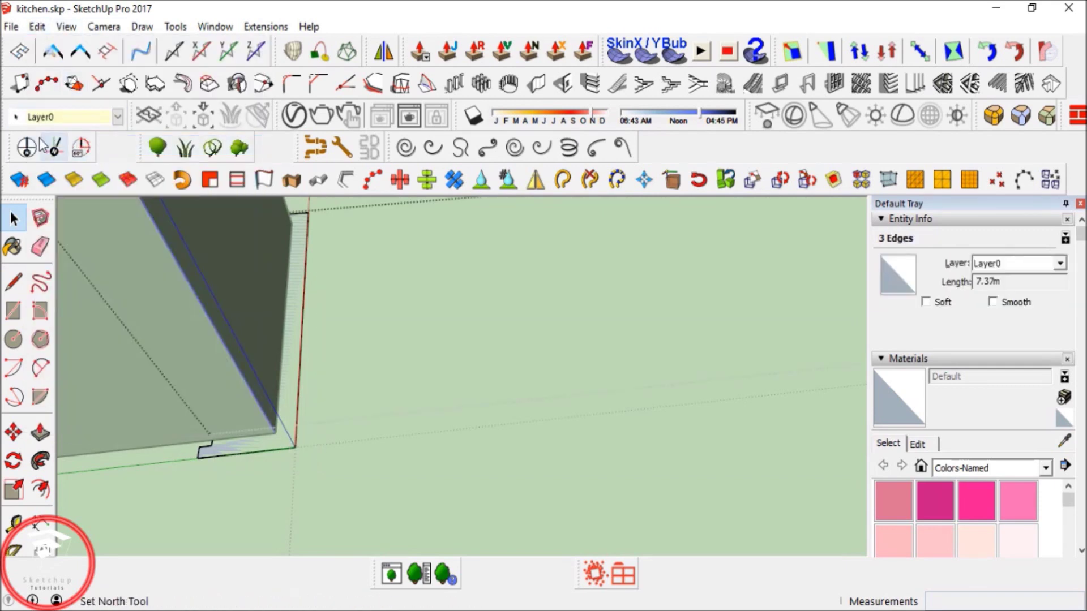
Sweep the frame profile along the pasted doorway edges with Follow Me and close the group.
scroll(279, 434, down, 6)
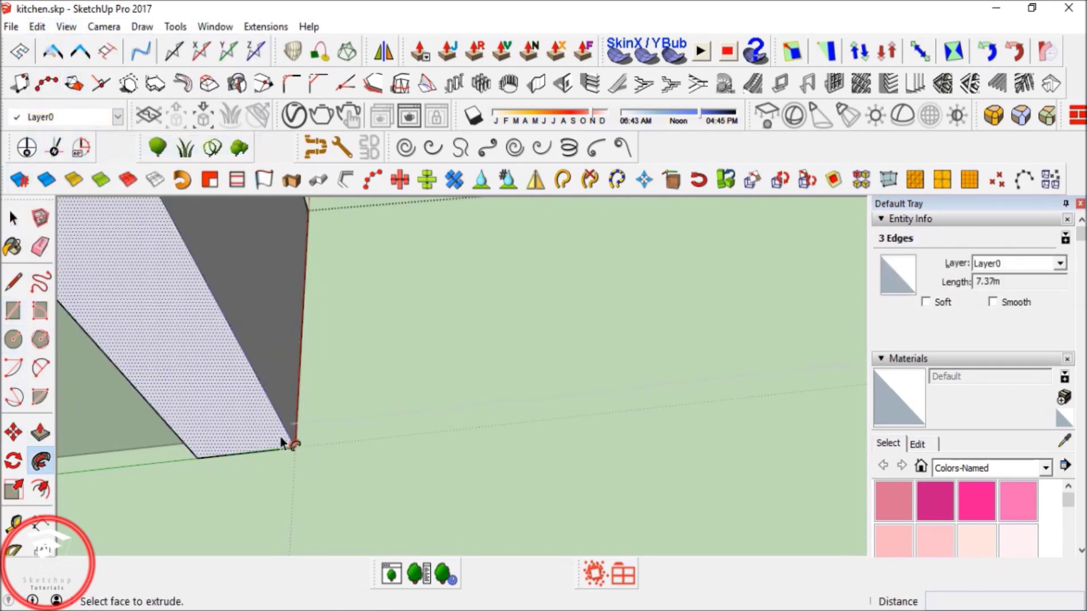
scroll(322, 458, down, 4)
key(space)
click(417, 421)
Copy the large double door from beside the building to the base of the framed doorway.
middle_drag(419, 423, 490, 412)
click(288, 395)
key(m)
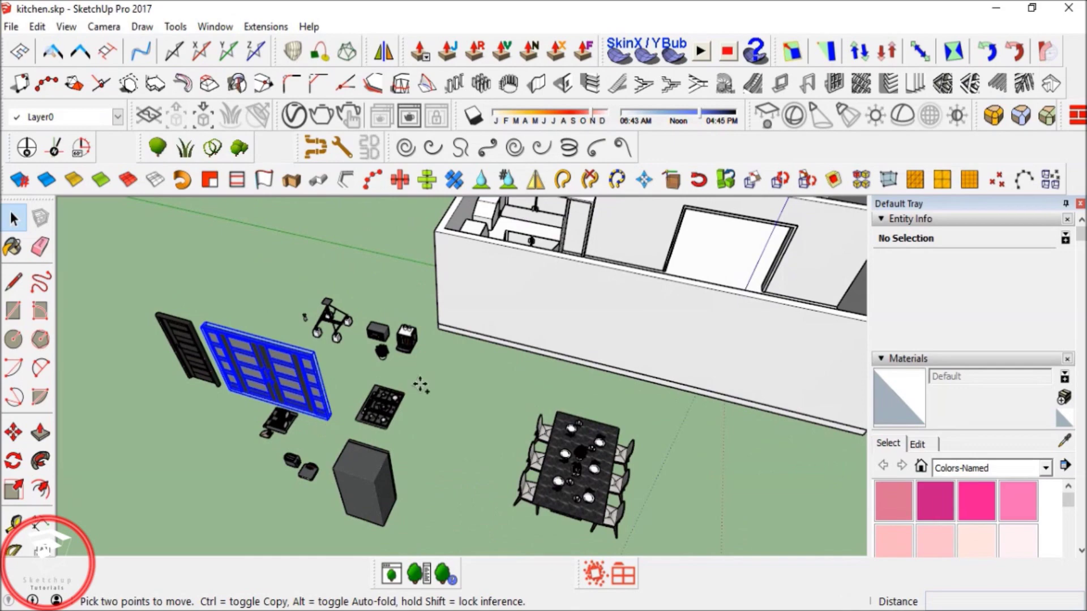
click(330, 419)
middle_drag(607, 271, 429, 331)
scroll(467, 368, up, 5)
scroll(475, 356, up, 4)
click(478, 349)
Move the copied double door into the doorway opening so that its lower corner meets the inside of the frame.
scroll(467, 261, up, 2)
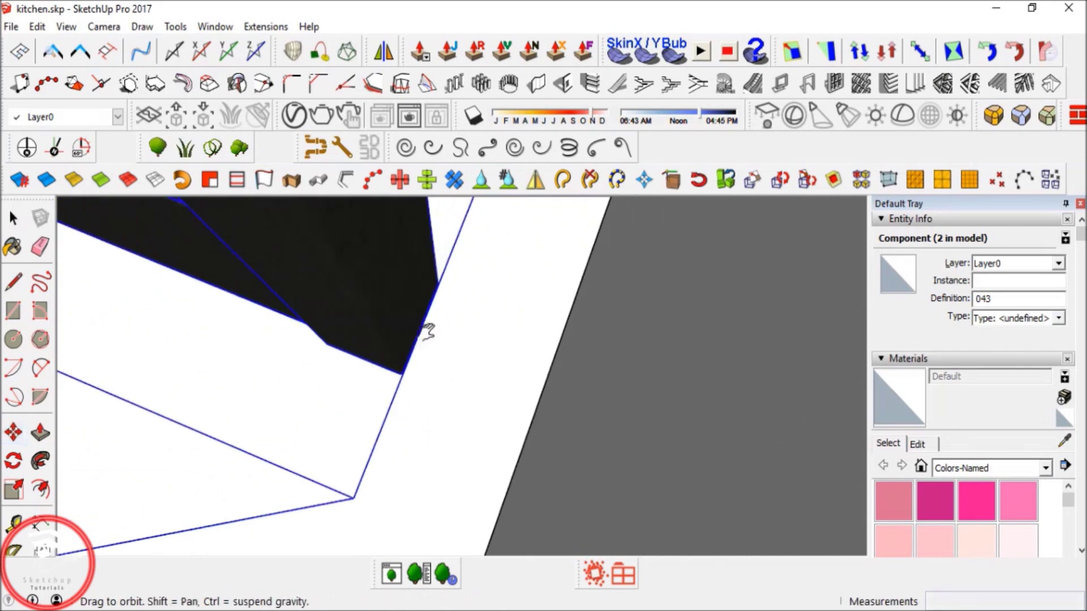
scroll(493, 335, up, 4)
middle_drag(492, 359, 635, 337)
scroll(673, 339, down, 5)
scroll(621, 419, down, 8)
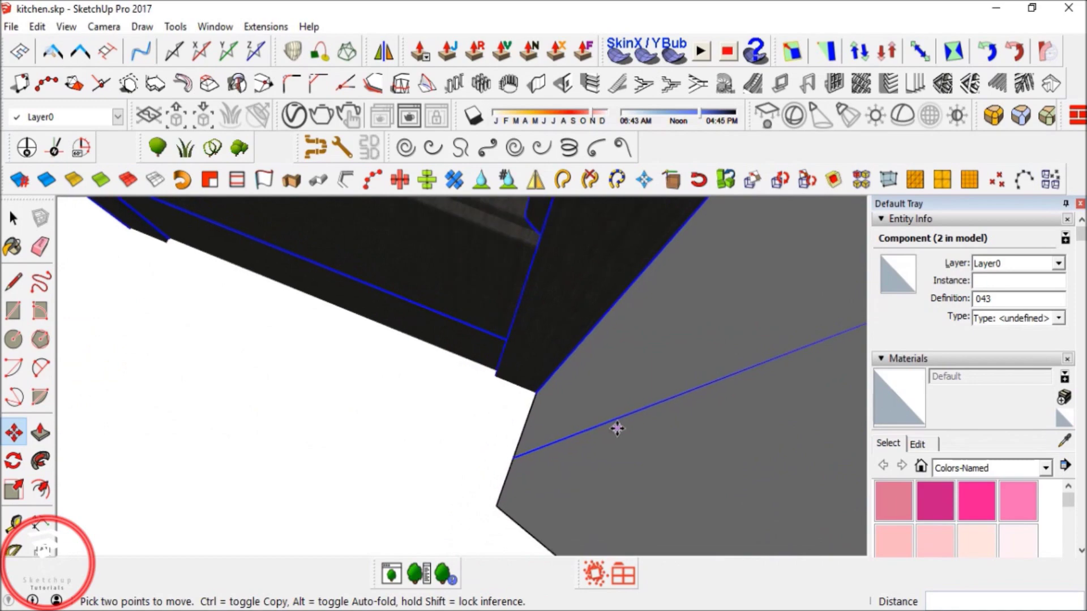
scroll(513, 457, down, 5)
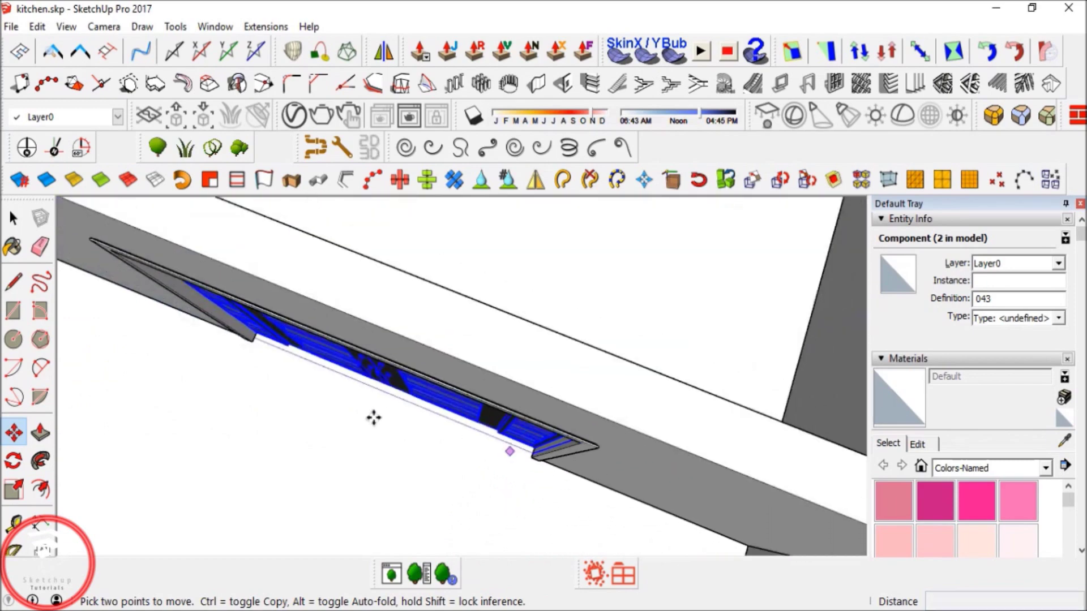
middle_drag(378, 420, 485, 365)
scroll(429, 334, up, 5)
middle_drag(352, 321, 362, 436)
Scale the double door's height to fit the upper edge of the doorway frame.
key(s)
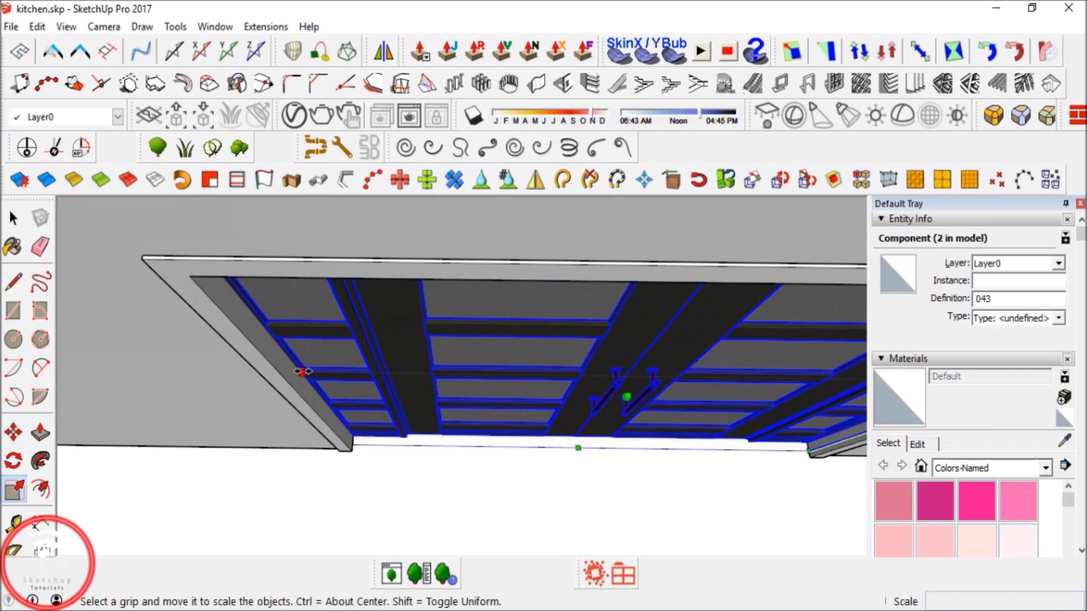
key(space)
middle_drag(306, 374, 203, 227)
shift+middle_drag(379, 272, 510, 281)
key(s)
scroll(511, 281, up, 3)
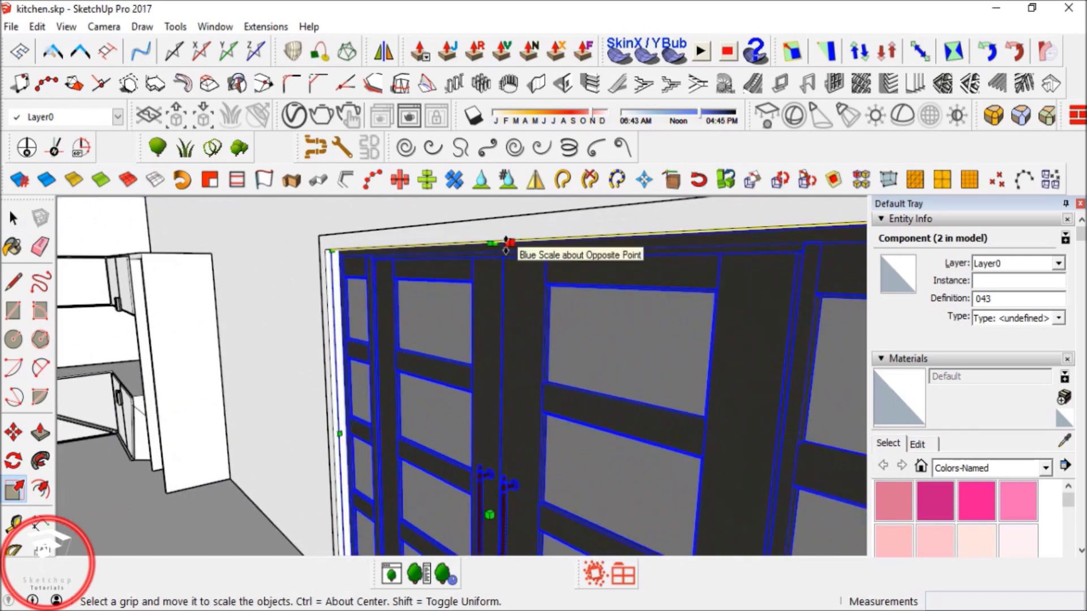
click(508, 244)
click(523, 241)
middle_drag(523, 241, 574, 372)
key(space)
Move the dining table set by a chair leg's foot from outside the building onto the room's floor.
scroll(437, 311, down, 5)
middle_drag(498, 328, 379, 331)
scroll(576, 378, down, 3)
scroll(424, 390, down, 2)
click(754, 249)
drag(230, 454, 230, 454)
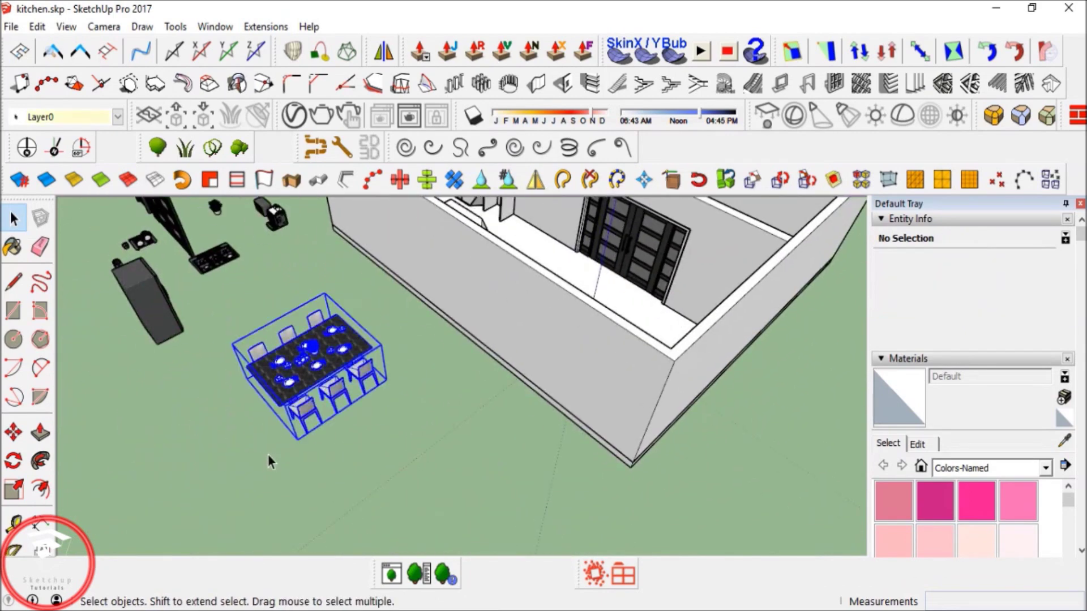
key(m)
scroll(274, 428, up, 6)
scroll(361, 423, up, 8)
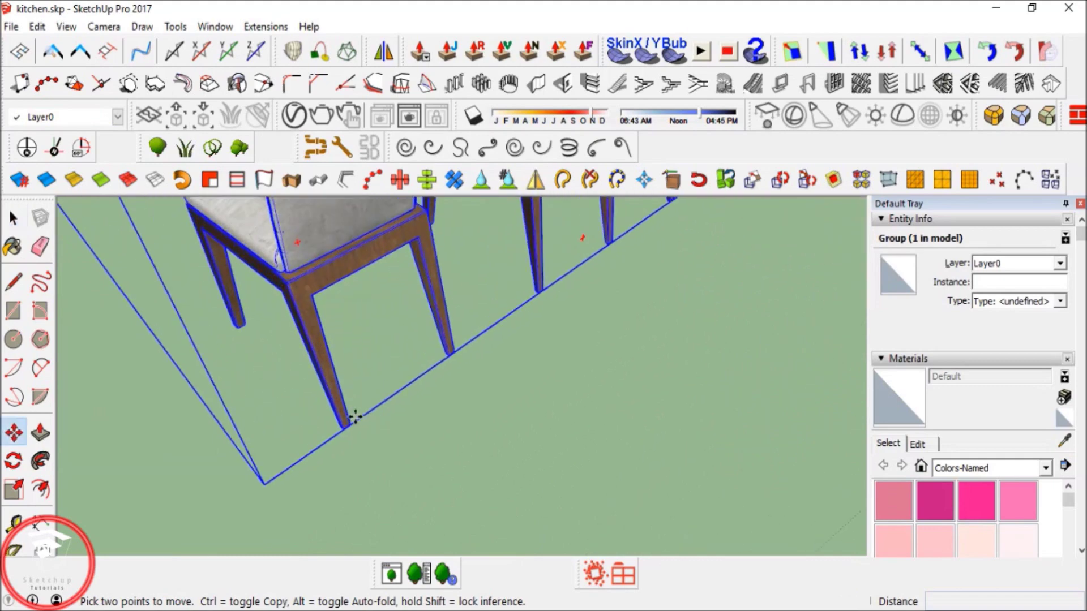
middle_drag(351, 435, 302, 439)
middle_drag(321, 528, 213, 305)
scroll(566, 317, down, 8)
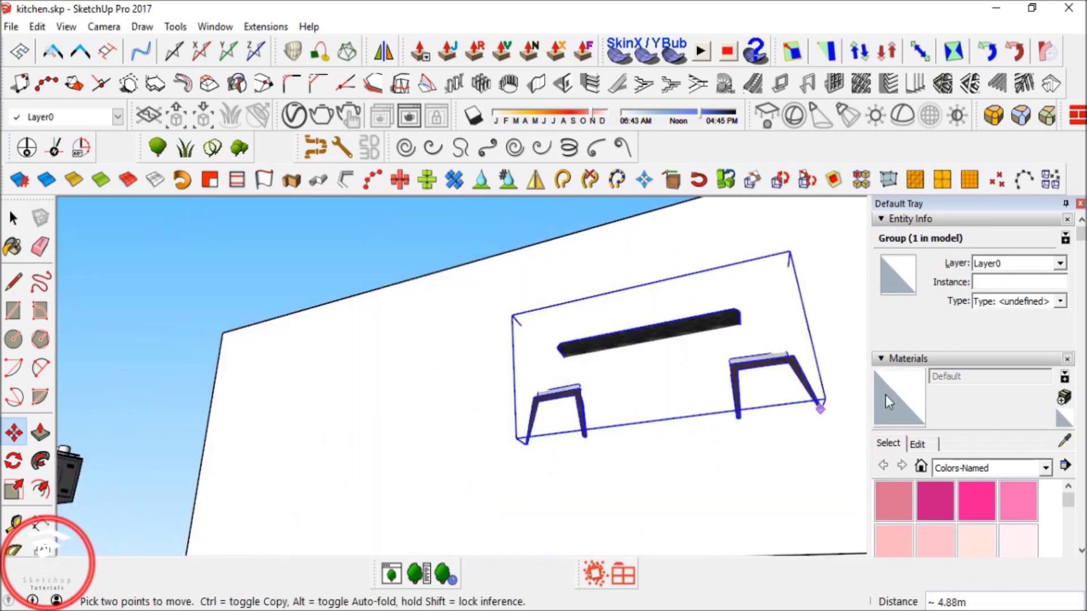
shift+middle_drag(668, 339, 498, 300)
middle_drag(588, 364, 334, 463)
middle_drag(268, 516, 266, 570)
scroll(463, 523, up, 6)
click(460, 521)
middle_drag(376, 468, 487, 504)
Move the dining table set about 2.48 m along the room, away from the island.
scroll(421, 464, down, 5)
scroll(570, 329, down, 5)
middle_drag(570, 330, 495, 453)
shift+middle_drag(522, 361, 456, 245)
scroll(561, 314, up, 4)
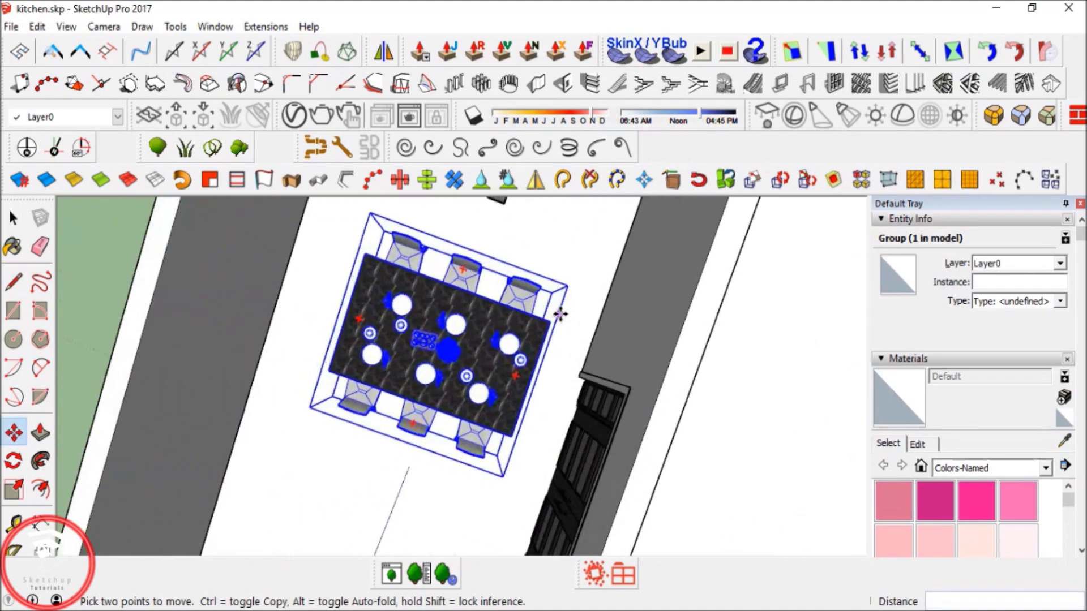
middle_drag(575, 359, 869, 286)
scroll(604, 457, down, 2)
middle_drag(538, 448, 560, 465)
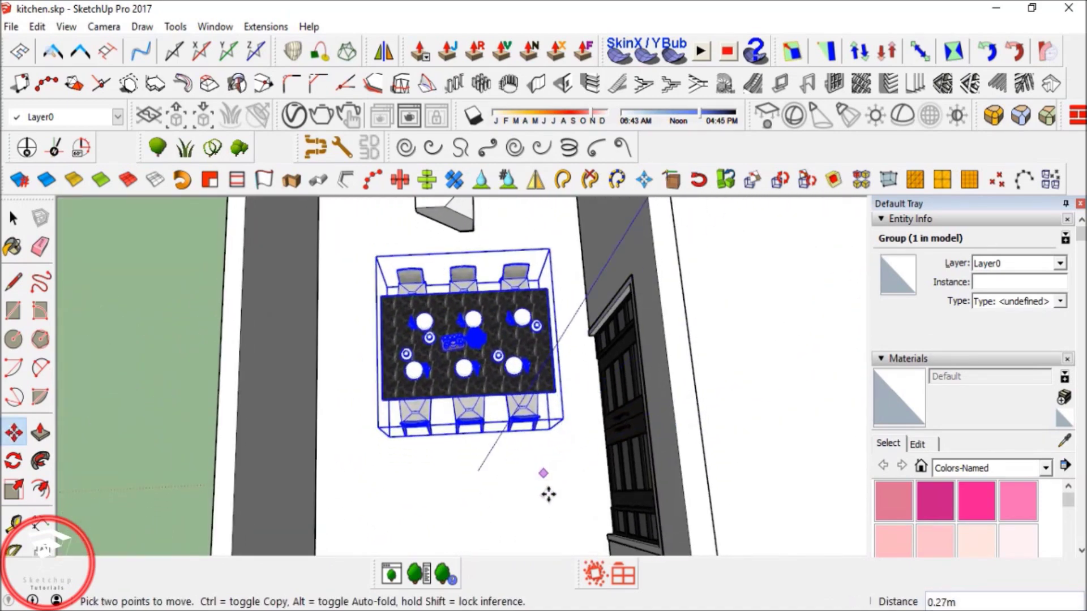
middle_drag(553, 514, 542, 342)
drag(542, 343, 554, 511)
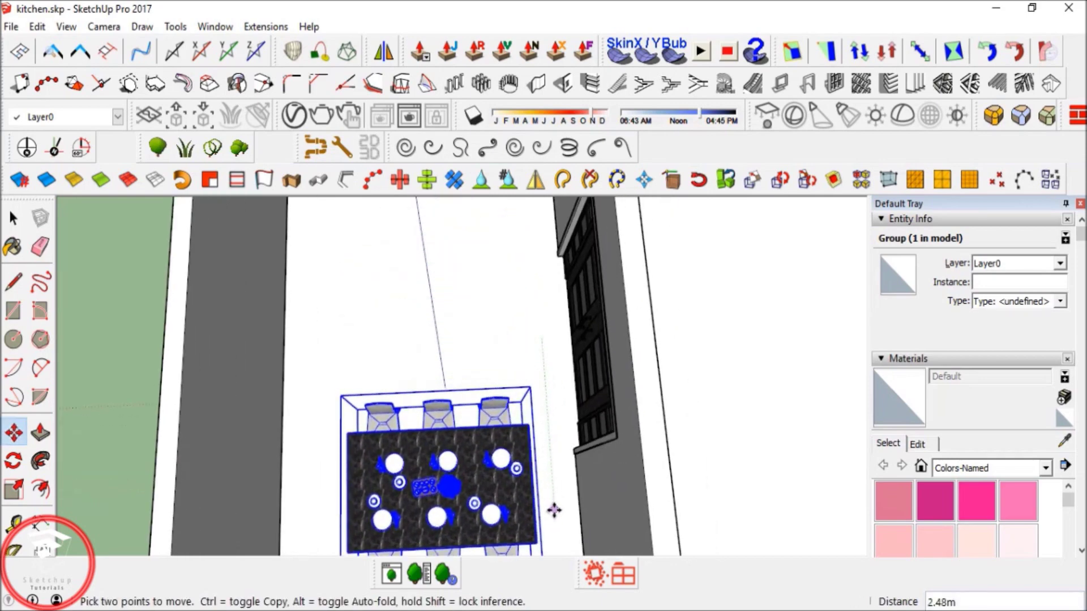
Fine-tune the dining table set's position on the floor between the island and the end wall.
scroll(554, 510, down, 2)
middle_drag(555, 510, 800, 413)
scroll(454, 356, up, 5)
drag(451, 342, 451, 359)
scroll(451, 359, down, 3)
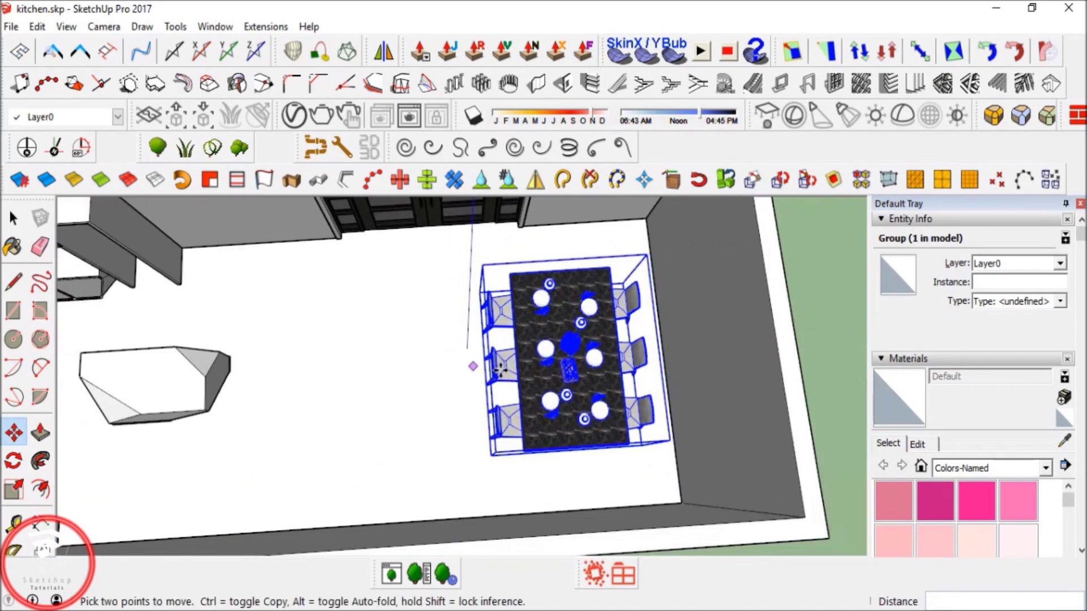
shift+middle_drag(469, 363, 568, 383)
middle_drag(471, 379, 479, 413)
drag(521, 423, 495, 427)
key(space)
Move the doorway frame about 1.15 m along the partition wall toward the kitchen cabinets.
mouse_move(416, 327)
middle_down()
mouse_move(426, 398)
mouse_move(416, 328)
middle_up()
scroll(419, 340, up, 5)
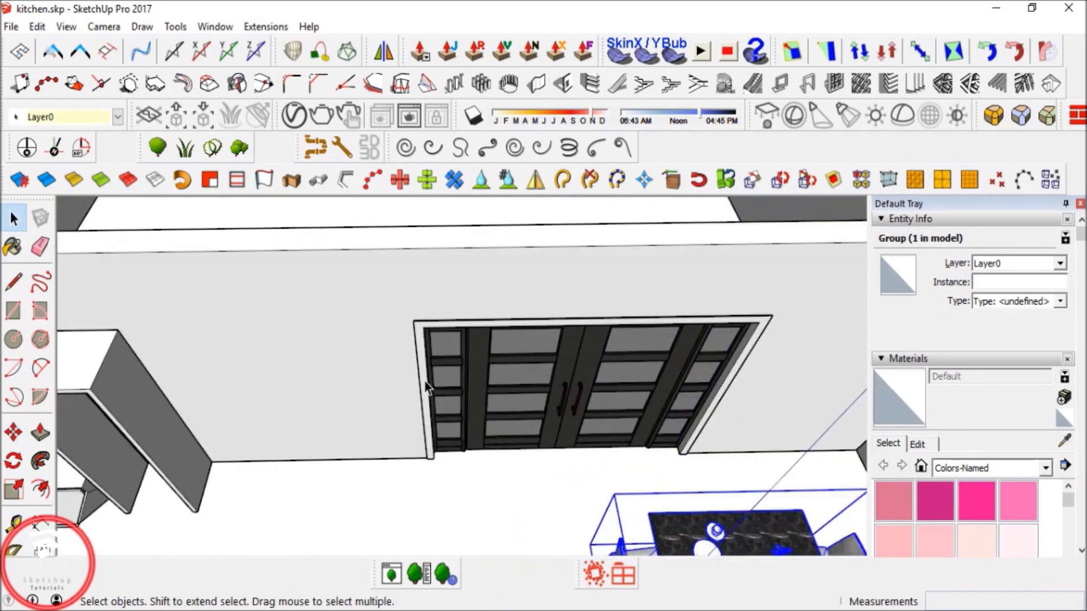
click(423, 382)
key(m)
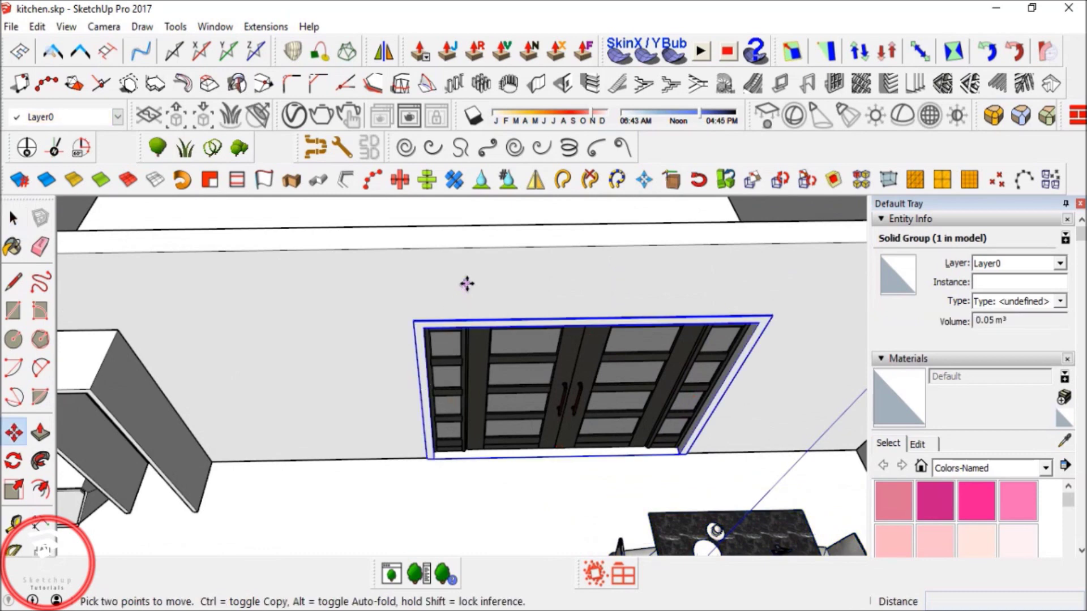
click(466, 287)
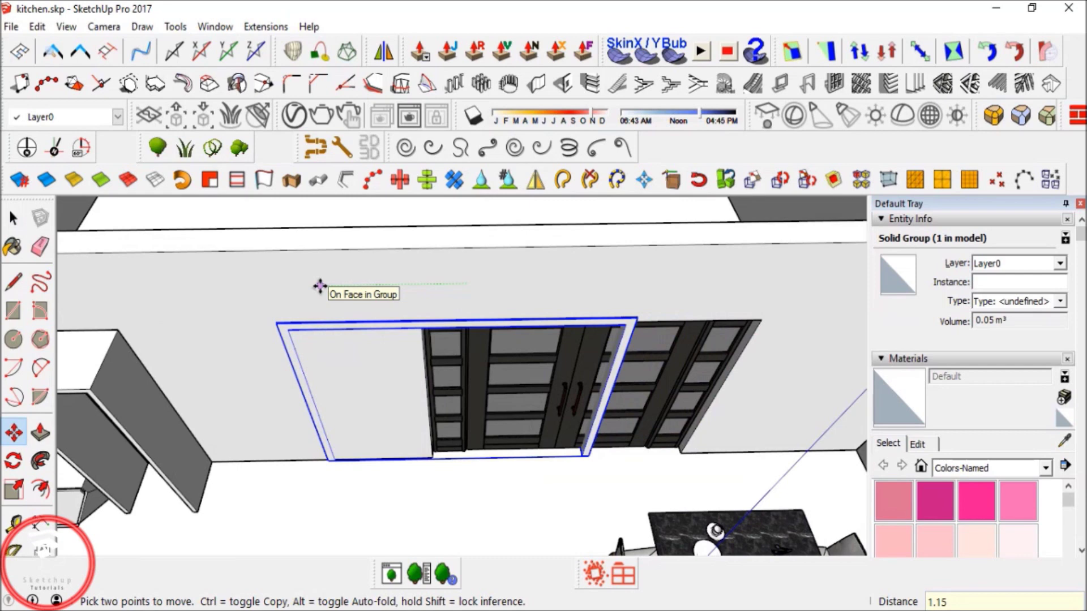
click(319, 287)
key(space)
Move the double door 1.15 m along the partition wall into the doorway frame.
click(491, 374)
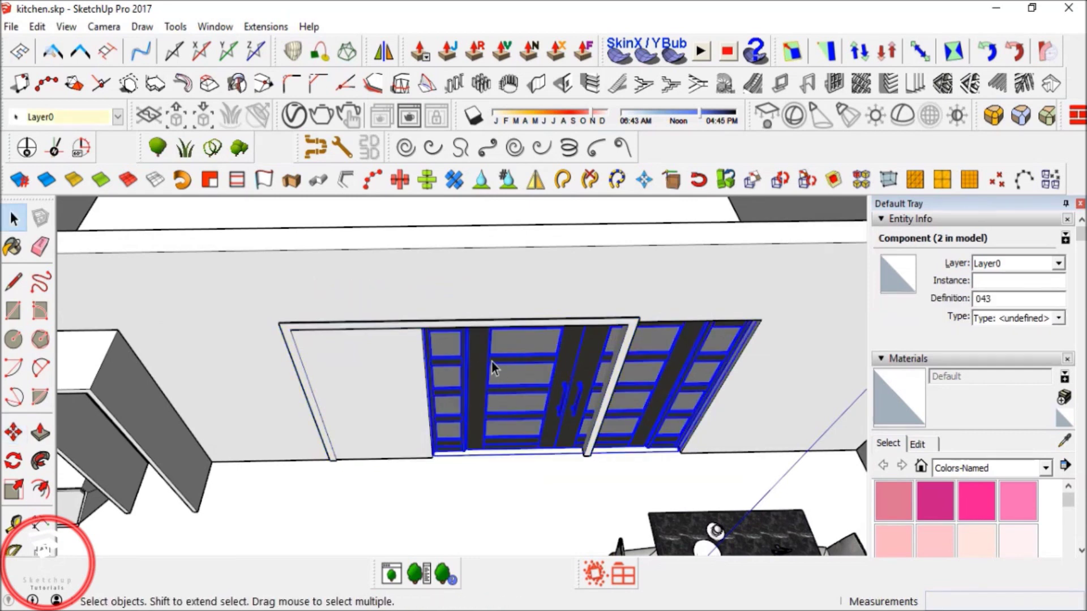
key(m)
click(533, 295)
text(1.1)
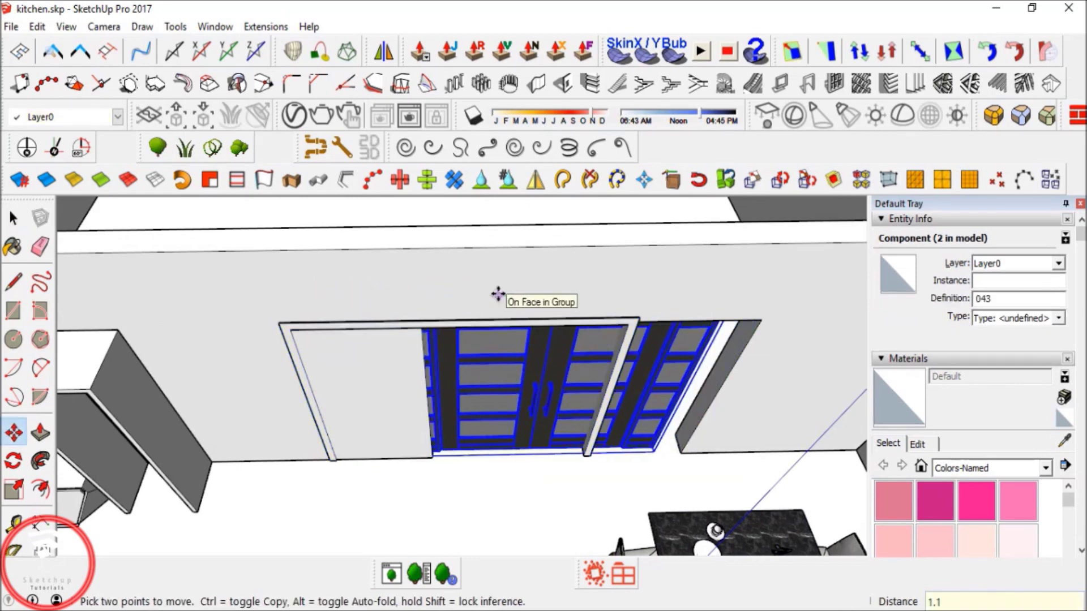
text(5)
key(Return)
key(space)
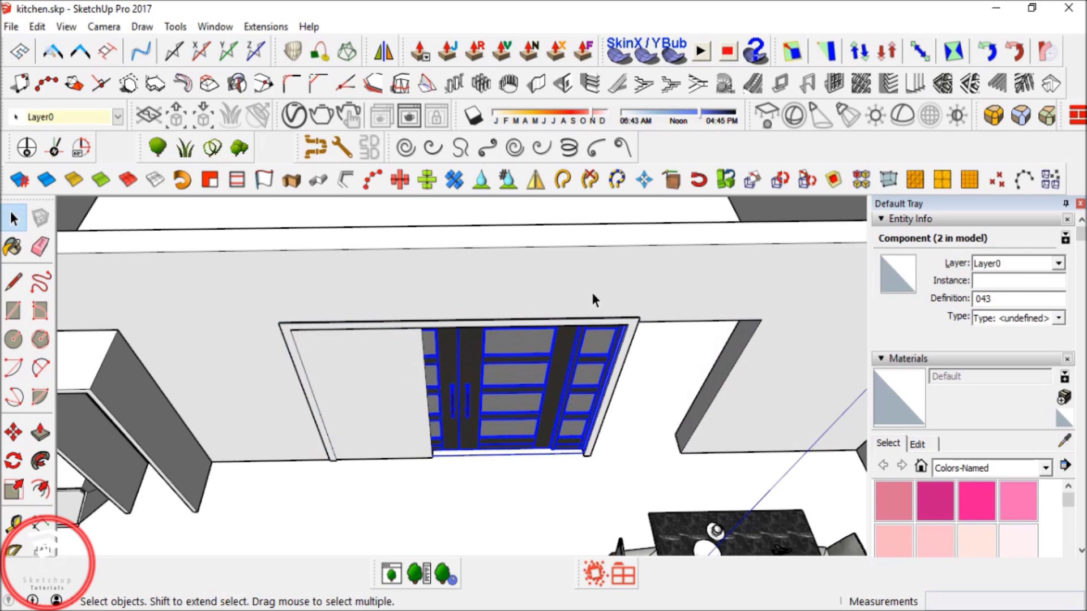
key(p)
scroll(730, 351, up, 5)
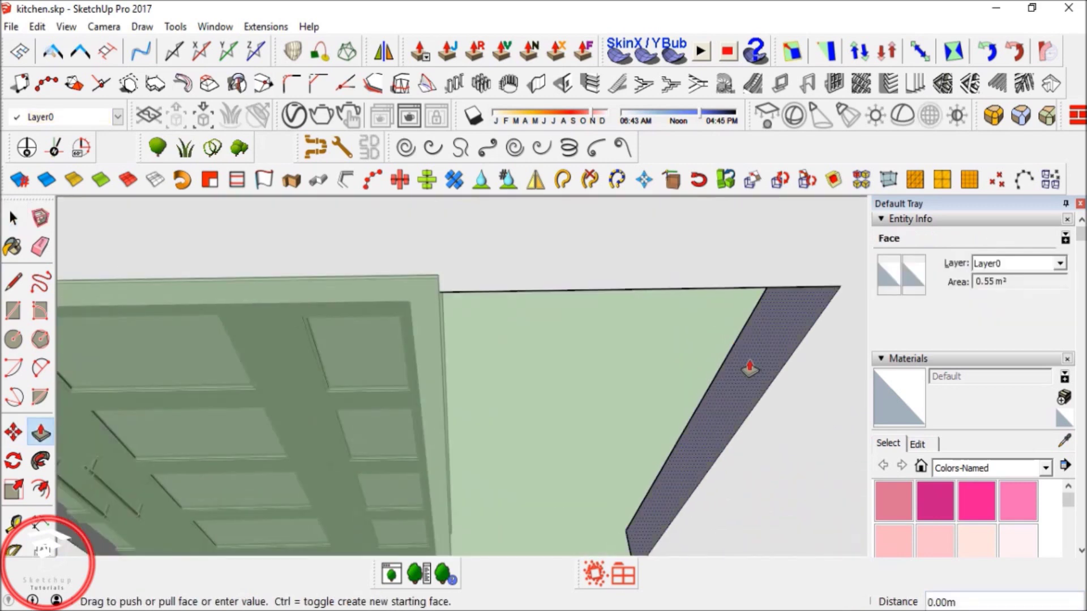
click(749, 368)
shift+middle_drag(421, 396, 742, 320)
shift+middle_drag(397, 325, 708, 321)
middle_drag(365, 349, 611, 253)
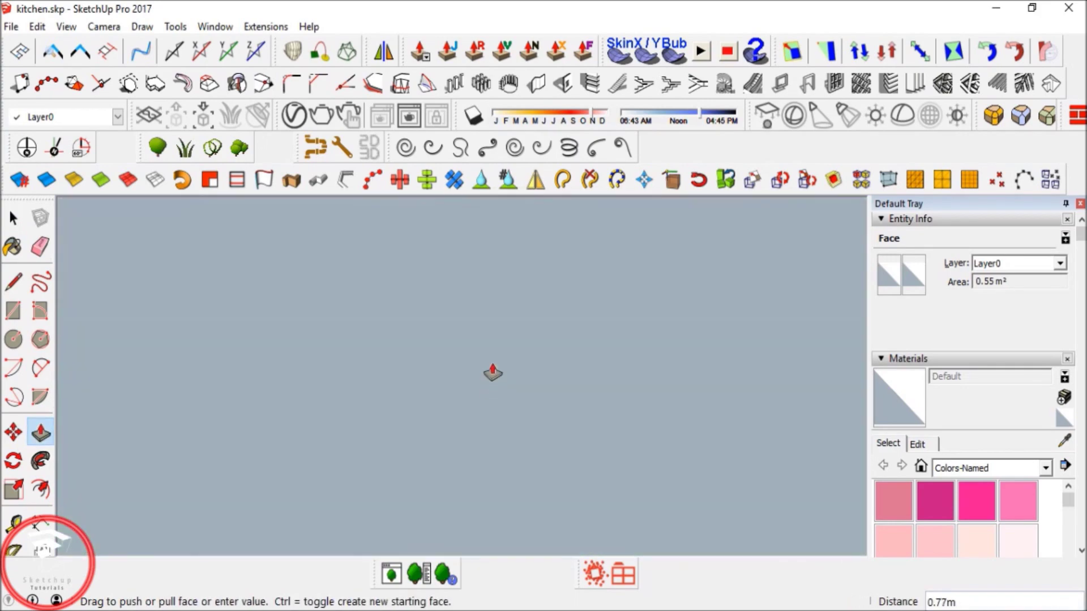
middle_drag(493, 373, 371, 402)
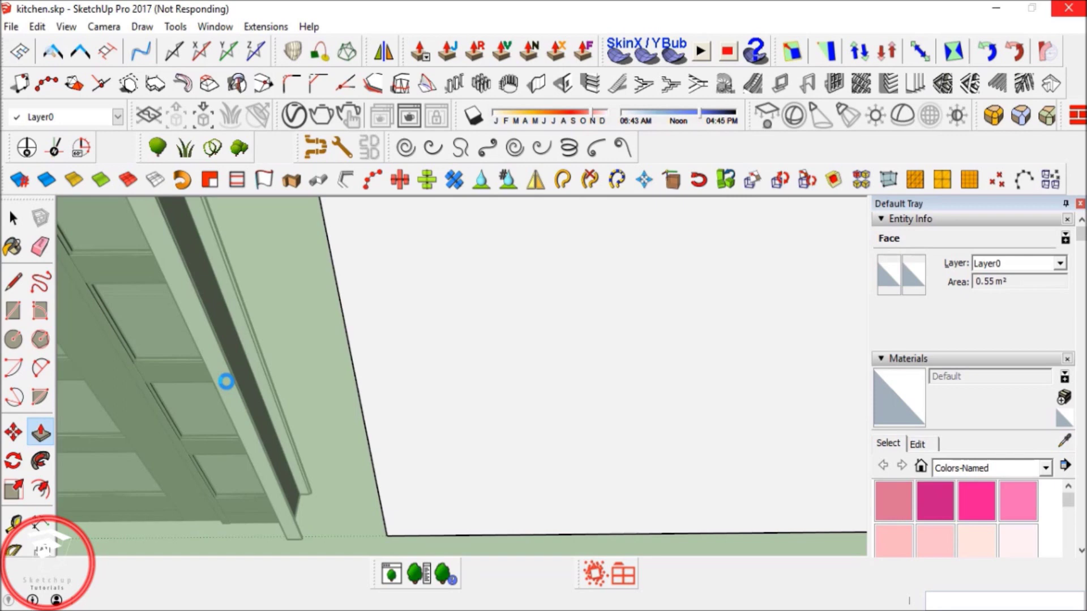
key(space)
click(371, 463)
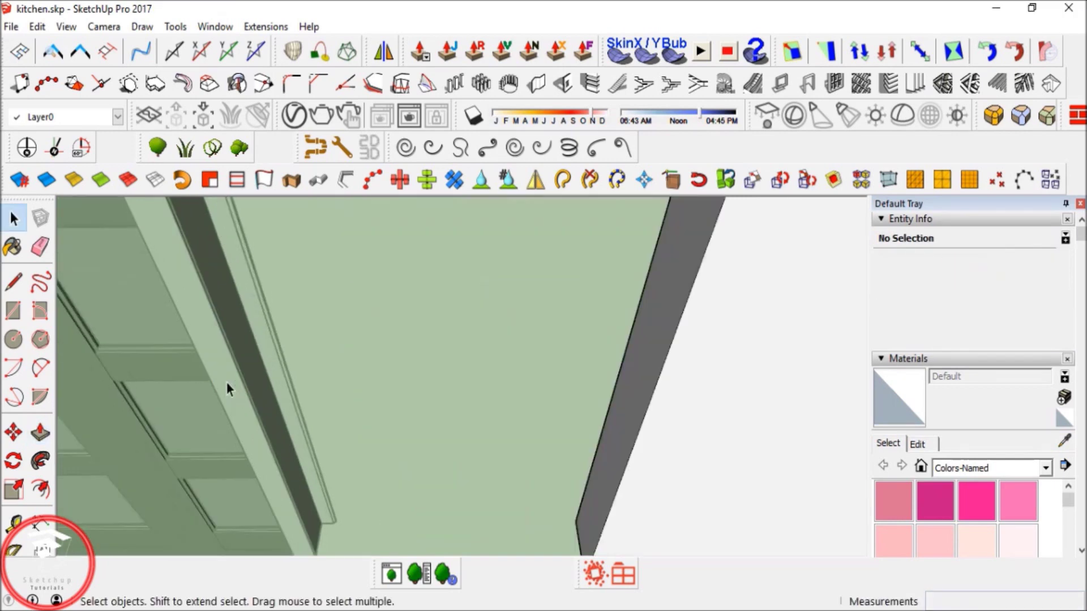
middle_drag(371, 463, 317, 464)
scroll(423, 438, down, 5)
scroll(424, 439, down, 6)
middle_drag(423, 439, 301, 381)
key(Escape)
scroll(463, 364, down, 2)
scroll(463, 365, down, 2)
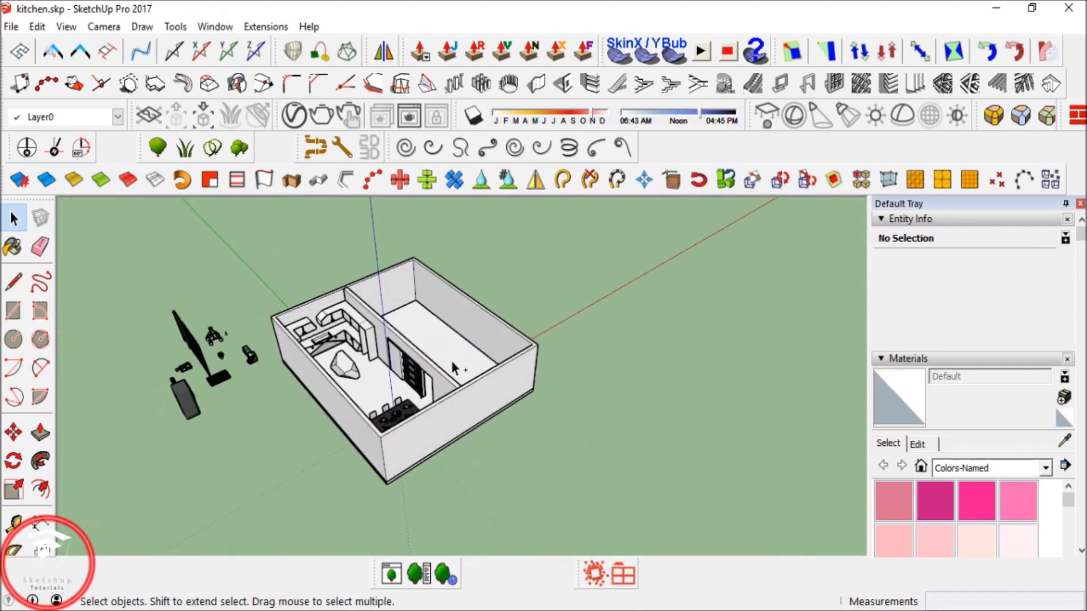
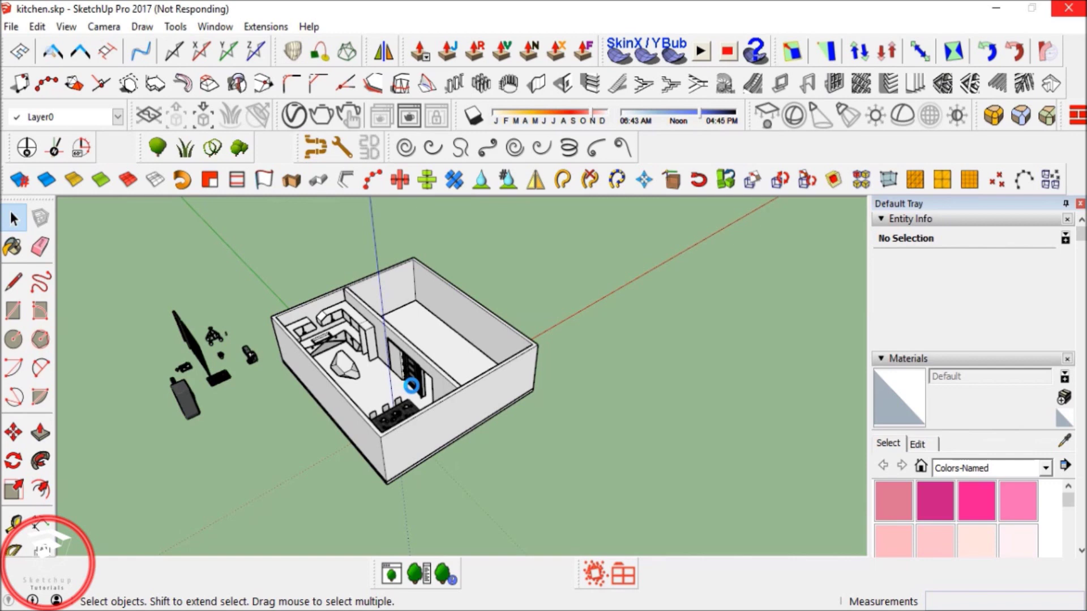
scroll(419, 385, up, 8)
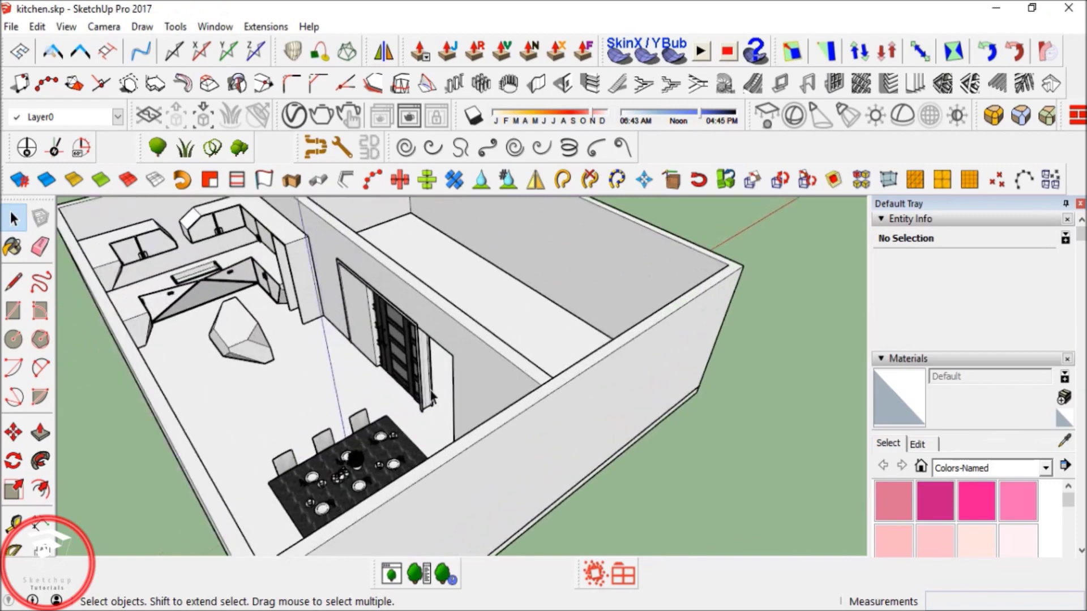
scroll(430, 384, up, 3)
middle_drag(429, 384, 436, 426)
key(l)
scroll(422, 453, up, 3)
click(390, 445)
key(space)
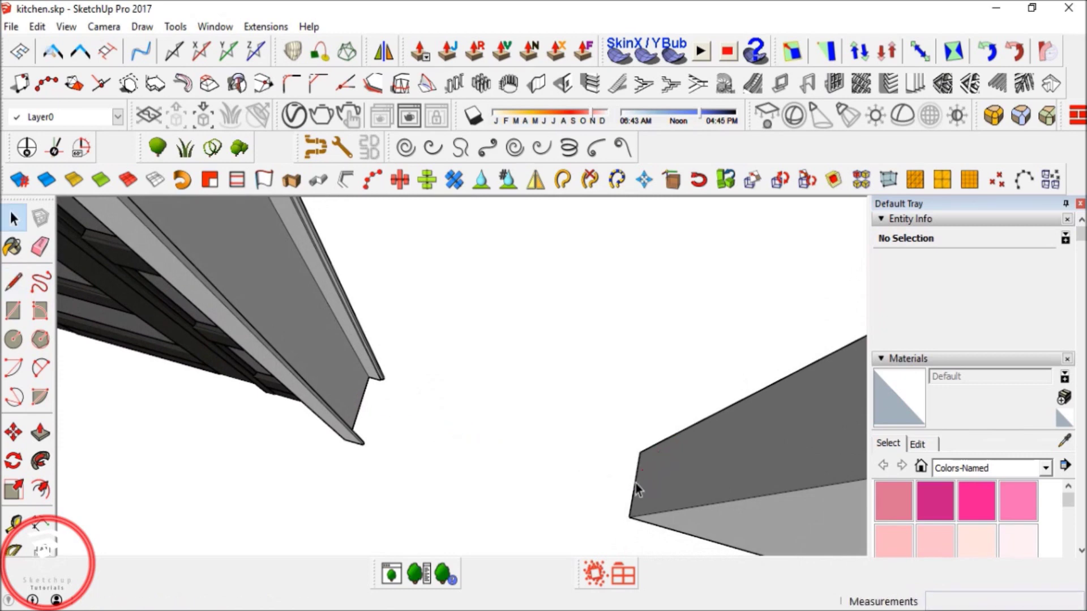
Extrude the doorway opening's side face nearest the dining set by 1.15 m to close the gap beside the door.
scroll(639, 475, down, 4)
key(p)
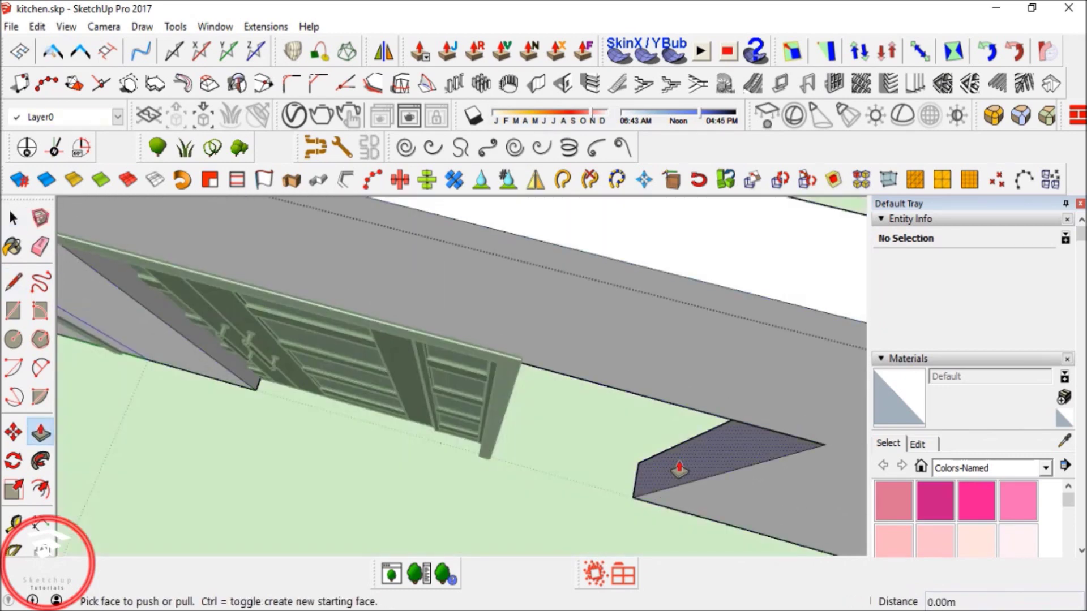
click(654, 471)
text(1.15)
key(Return)
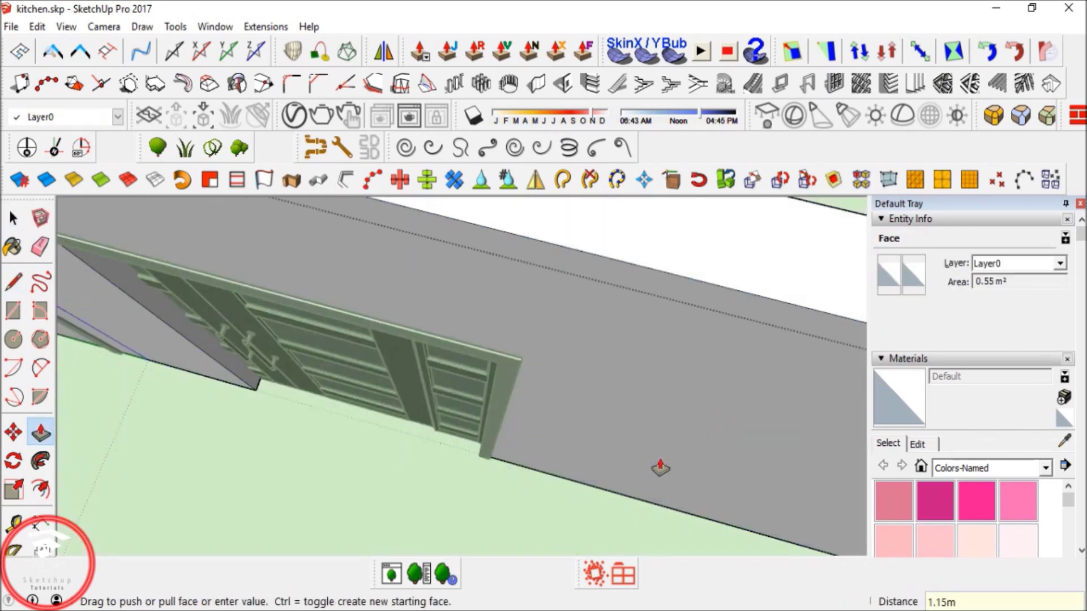
key(space)
Push the doorway opening's side face nearest the cabinets back 1.15 m to meet the door frame.
scroll(596, 451, down, 4)
shift+middle_drag(325, 368, 430, 329)
scroll(570, 379, up, 4)
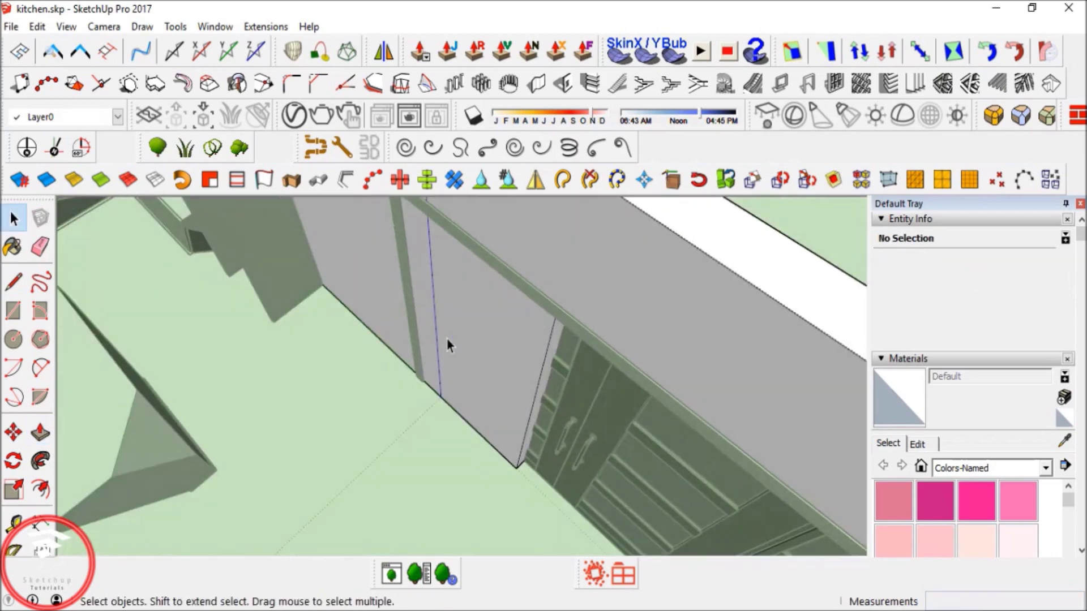
key(p)
click(546, 366)
text(1.15)
key(Return)
key(space)
click(481, 376)
scroll(498, 374, down, 6)
mouse_move(515, 374)
middle_down()
mouse_move(508, 325)
mouse_move(515, 384)
middle_up()
scroll(516, 385, up, 2)
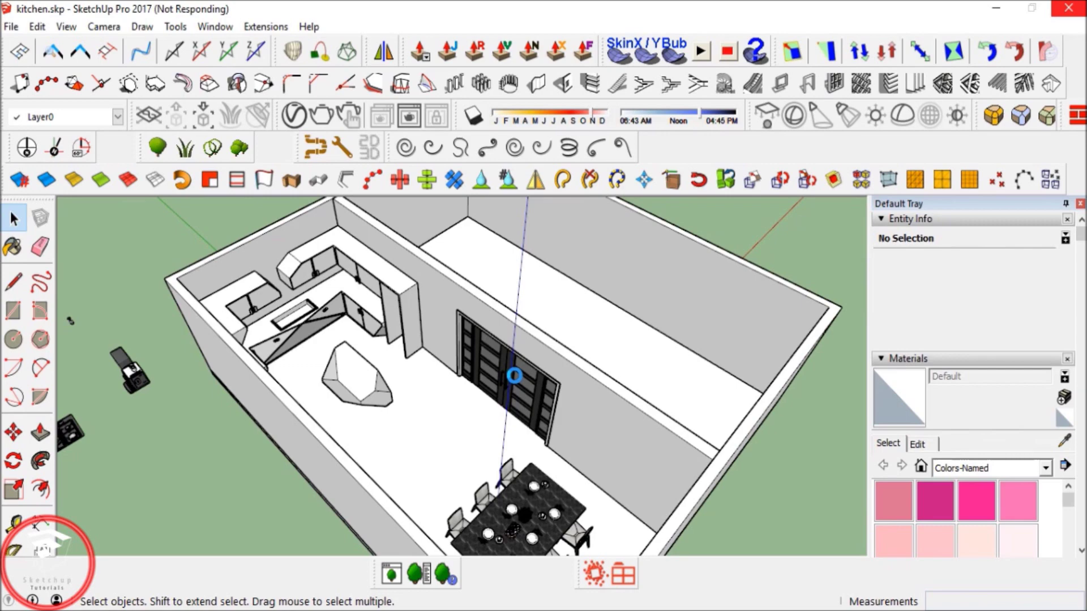
middle_drag(514, 376, 534, 296)
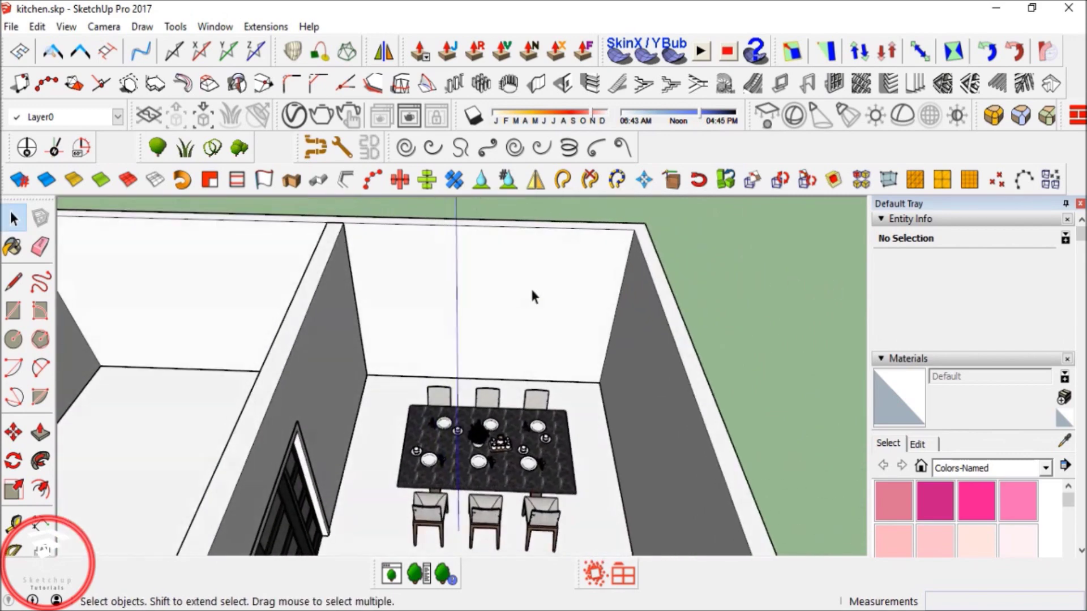
scroll(521, 289, up, 3)
key(l)
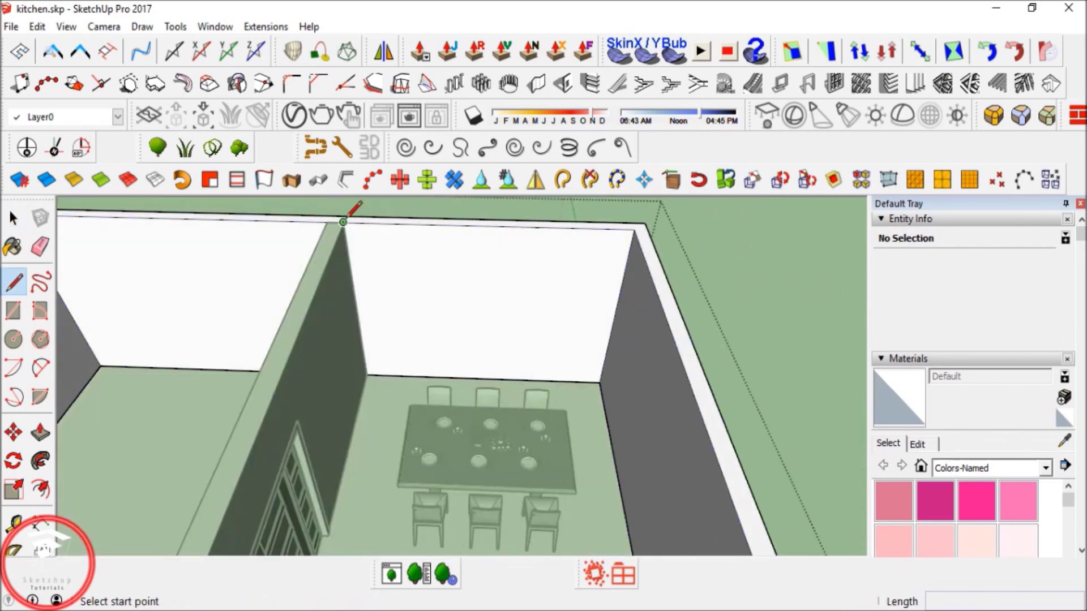
click(343, 222)
key(space)
middle_drag(433, 250, 363, 313)
scroll(363, 313, up, 1)
key(l)
click(334, 237)
middle_drag(403, 354, 436, 422)
key(Escape)
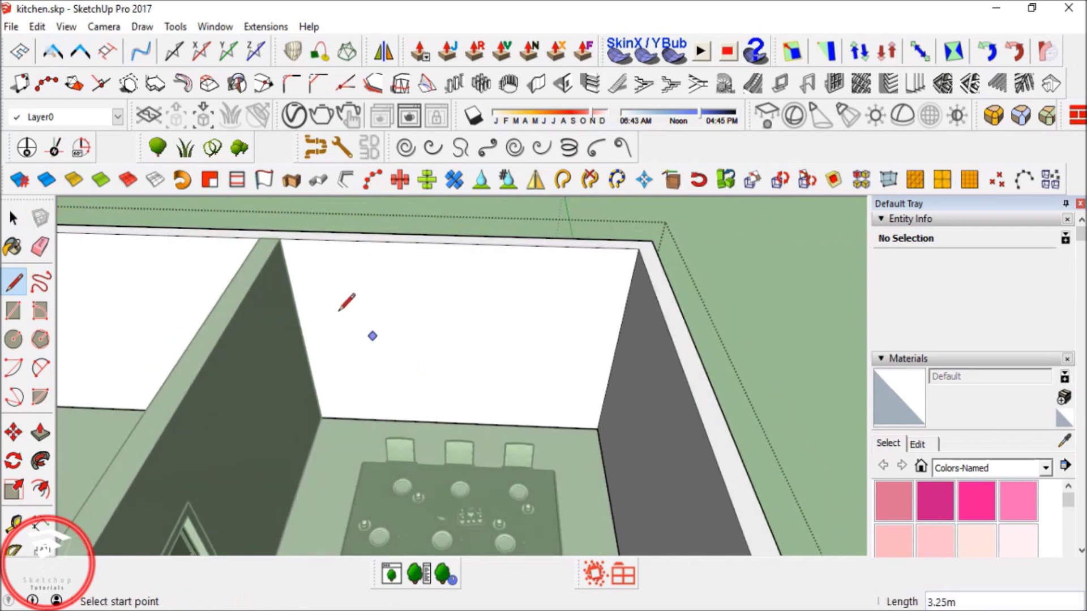
key(space)
Draw a horizontal line across the end wall behind the dining set, slightly below the wall's upper edge.
key(l)
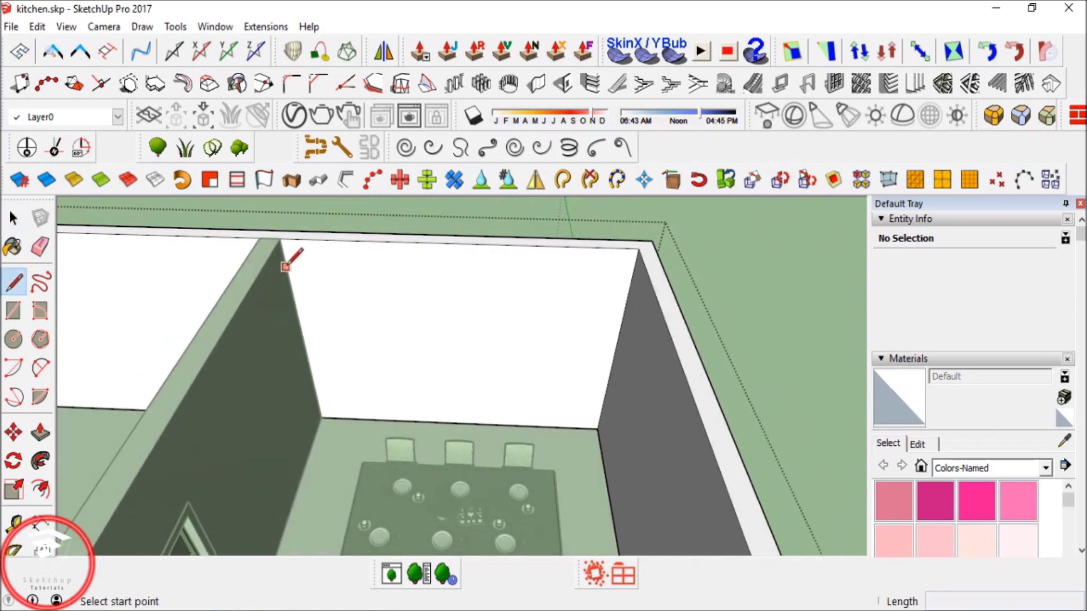
click(286, 266)
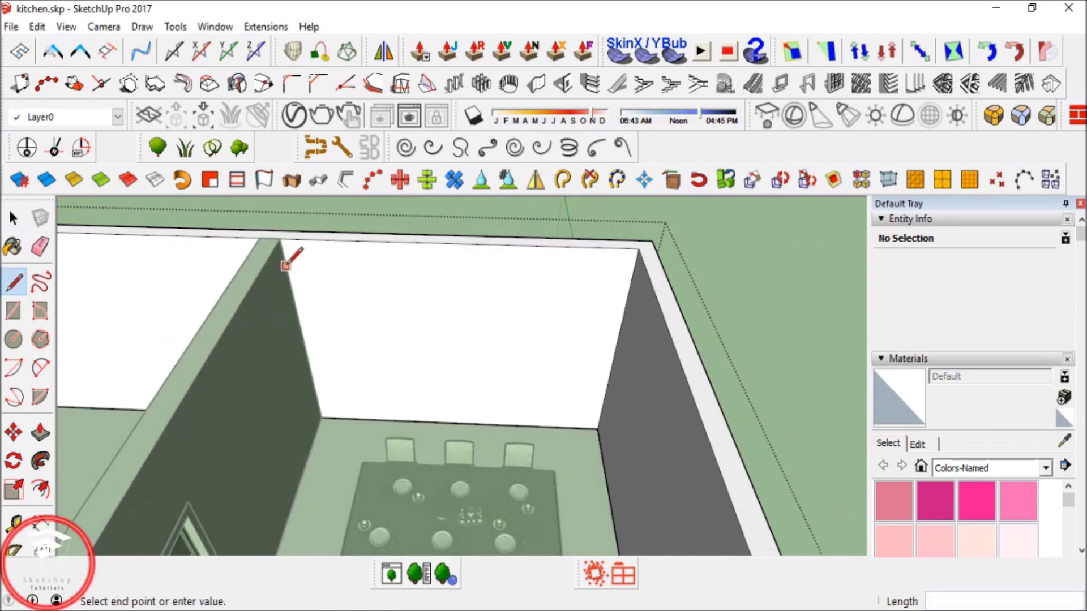
click(632, 276)
key(space)
Draw two parallel-leaning diagonals and a vertical line between them on the end wall, from the horizontal line to the floor.
key(l)
click(339, 266)
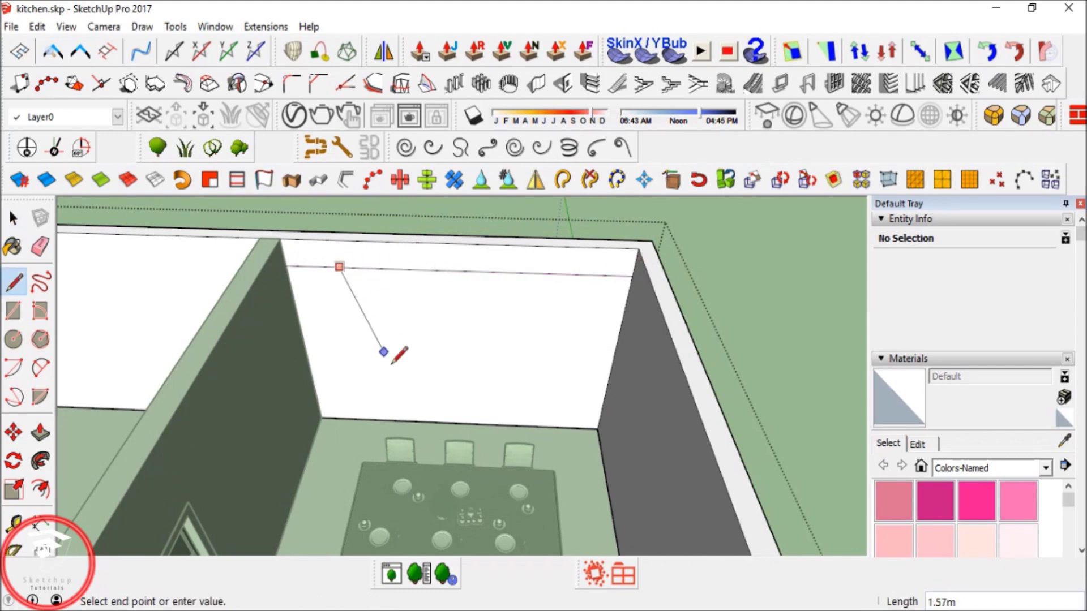
click(448, 422)
click(449, 271)
click(511, 272)
click(565, 427)
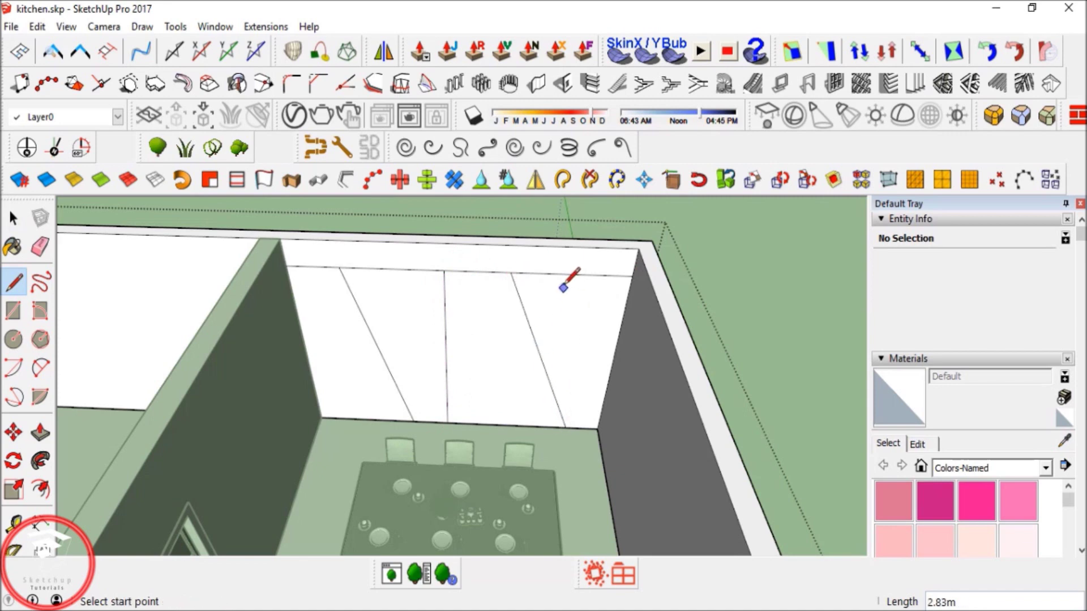
Draw three more diagonals between the horizontal line and the floor, crossing the existing lines, the first about 2.9 m and the last about 2.78 m long.
click(570, 274)
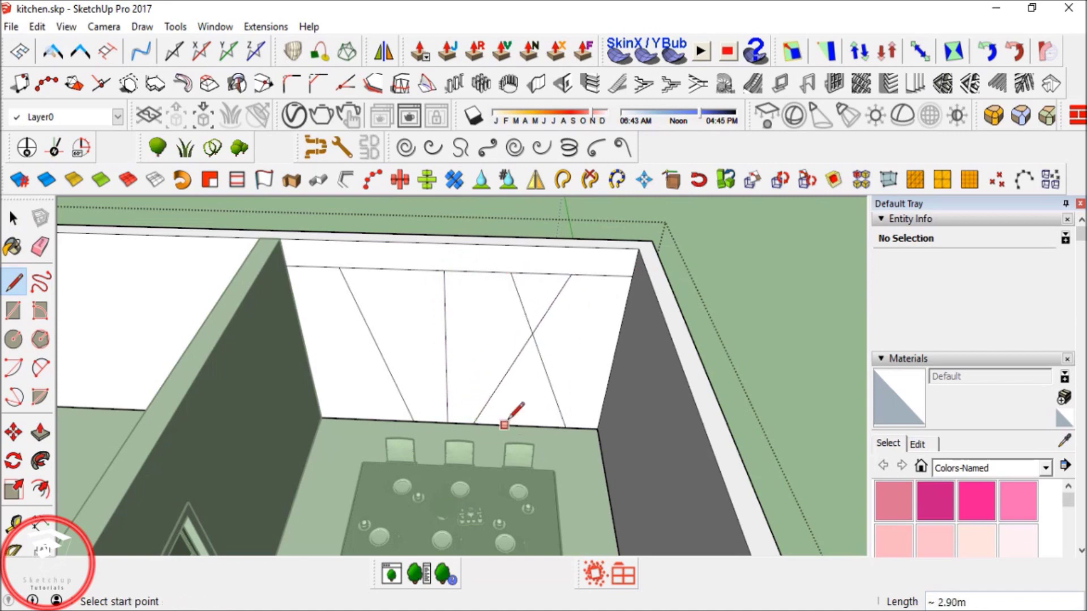
click(518, 425)
click(372, 268)
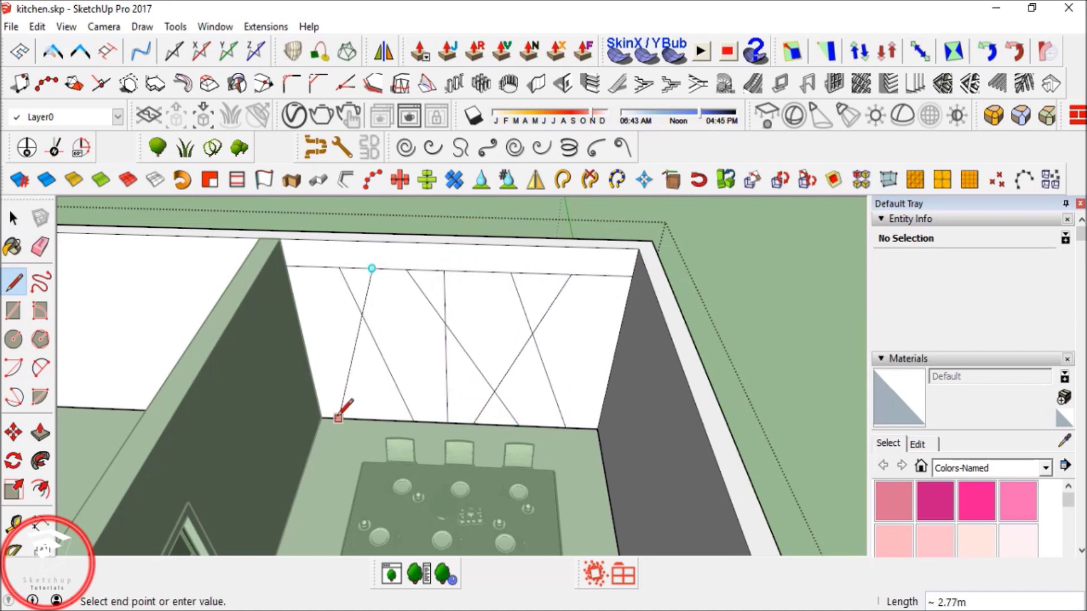
click(337, 419)
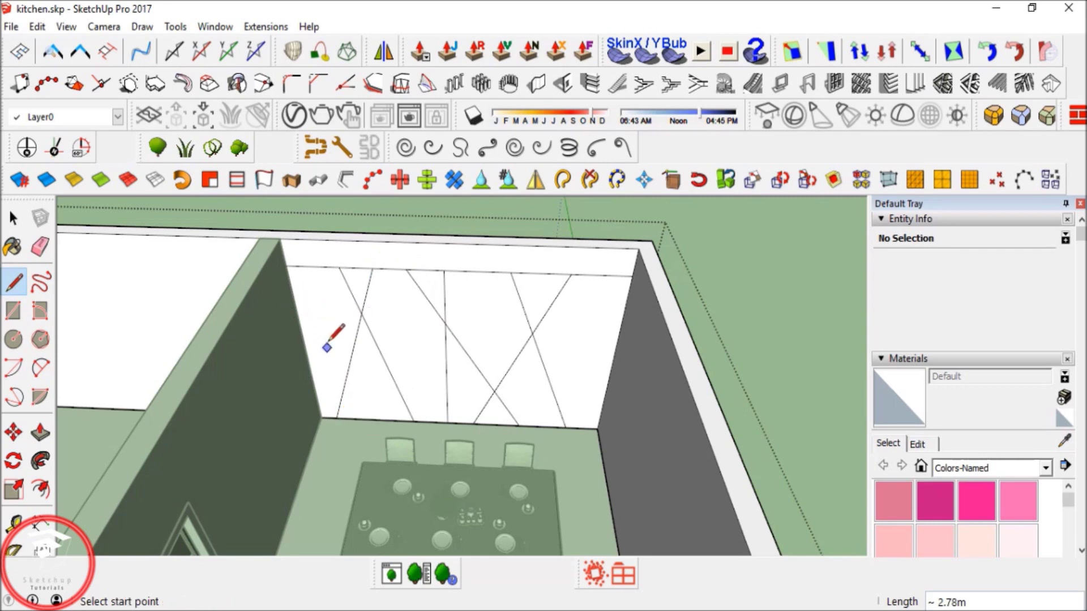
Erase the vertical line on the end wall and draw a slanted line about 2.68 m long in its place.
key(e)
click(447, 357)
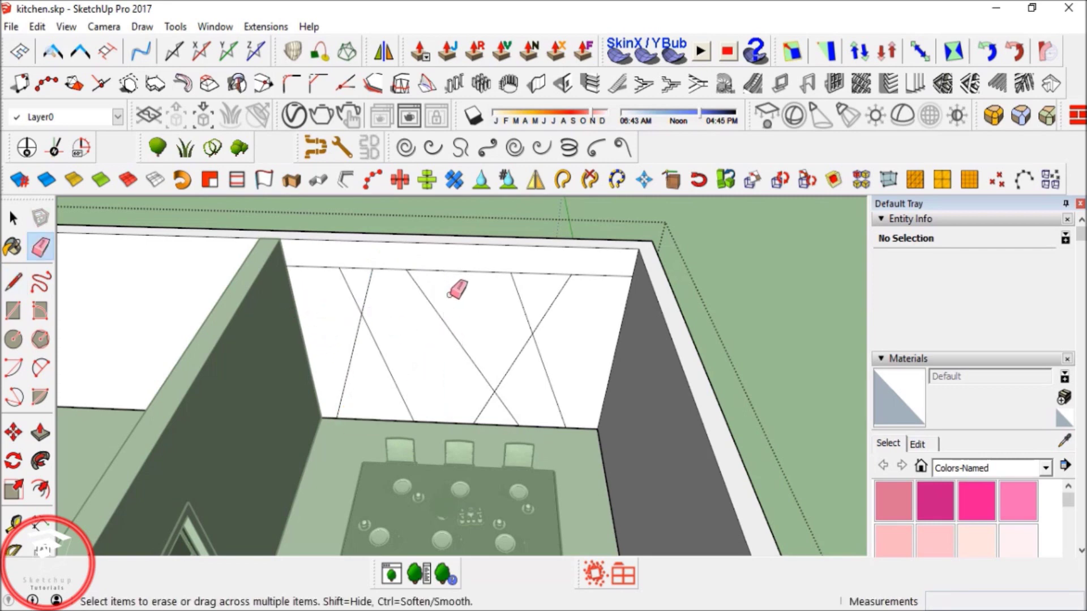
key(l)
click(458, 270)
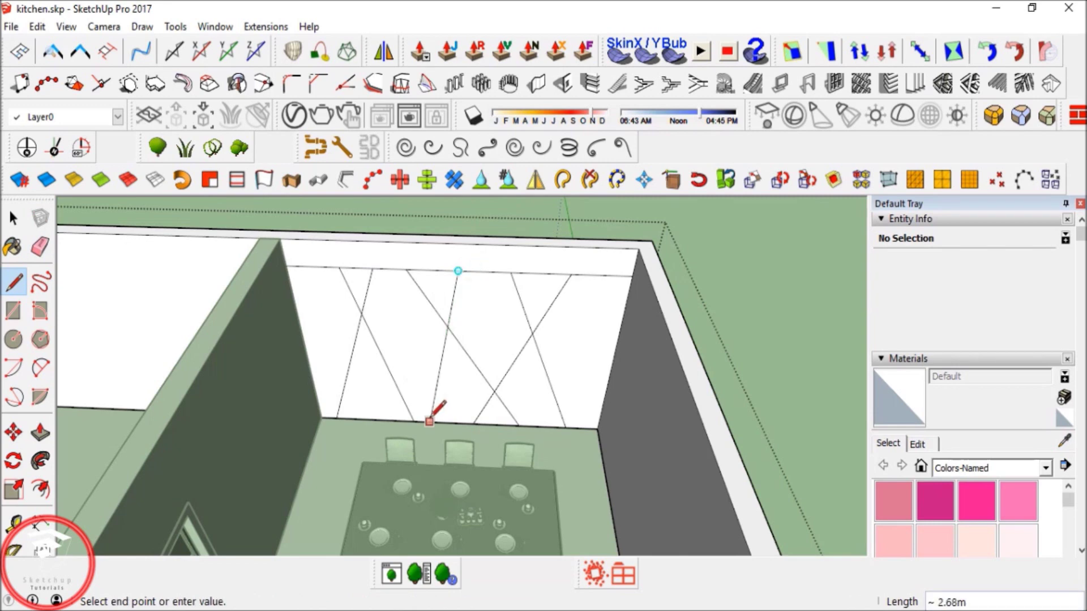
key(space)
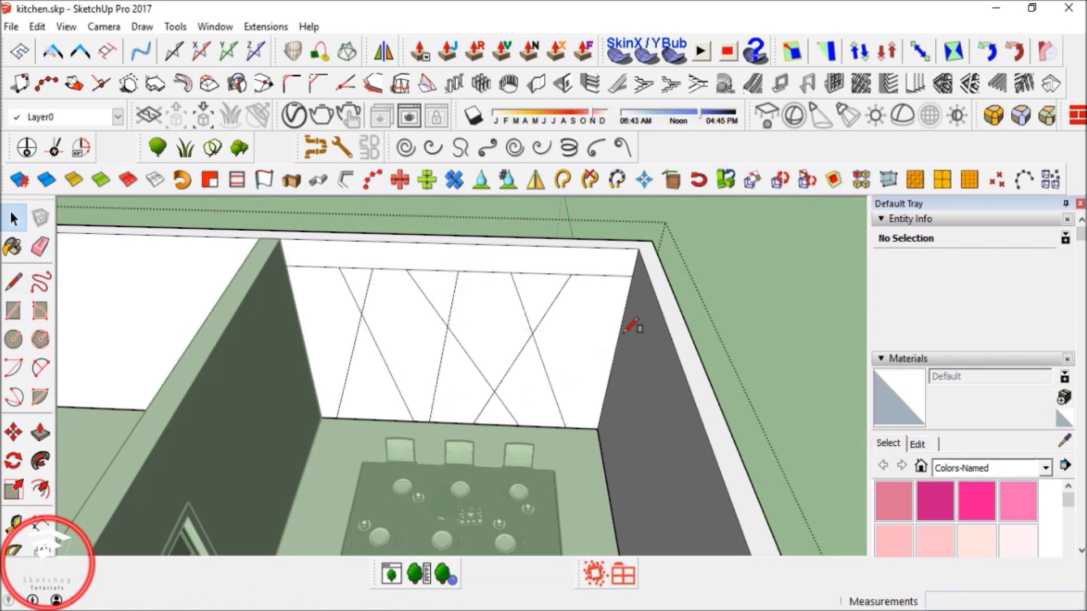
Draw two short diagonals about 2 m long from the end wall's side edges down to the floor.
key(r)
key(e)
key(l)
click(619, 333)
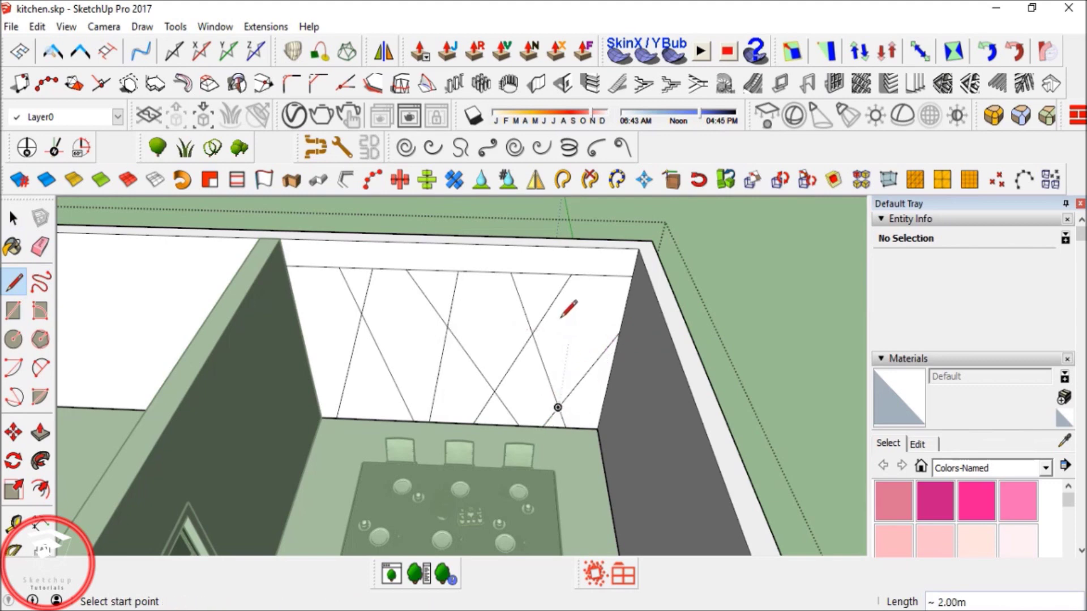
click(299, 321)
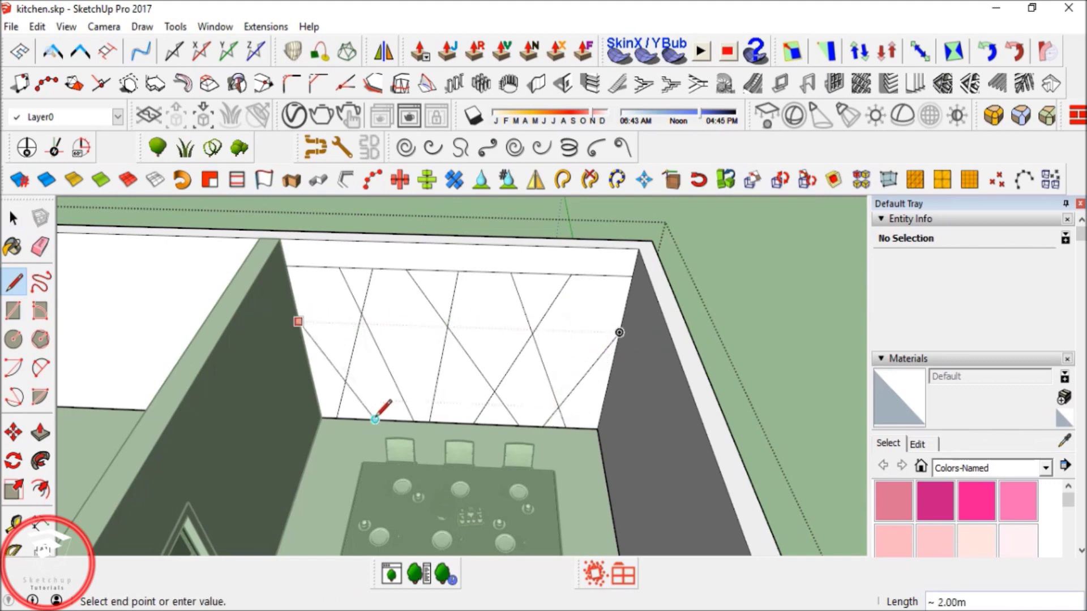
click(375, 420)
key(space)
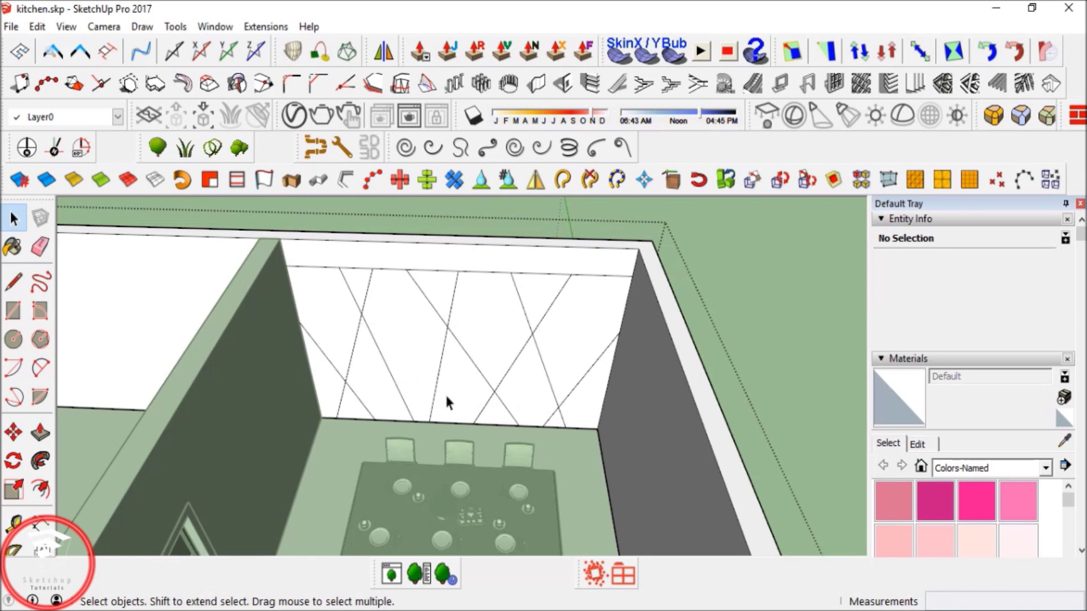
Offset the outline of the end wall's first upper panel slightly inward to form a narrow border.
middle_drag(446, 398, 227, 378)
click(40, 489)
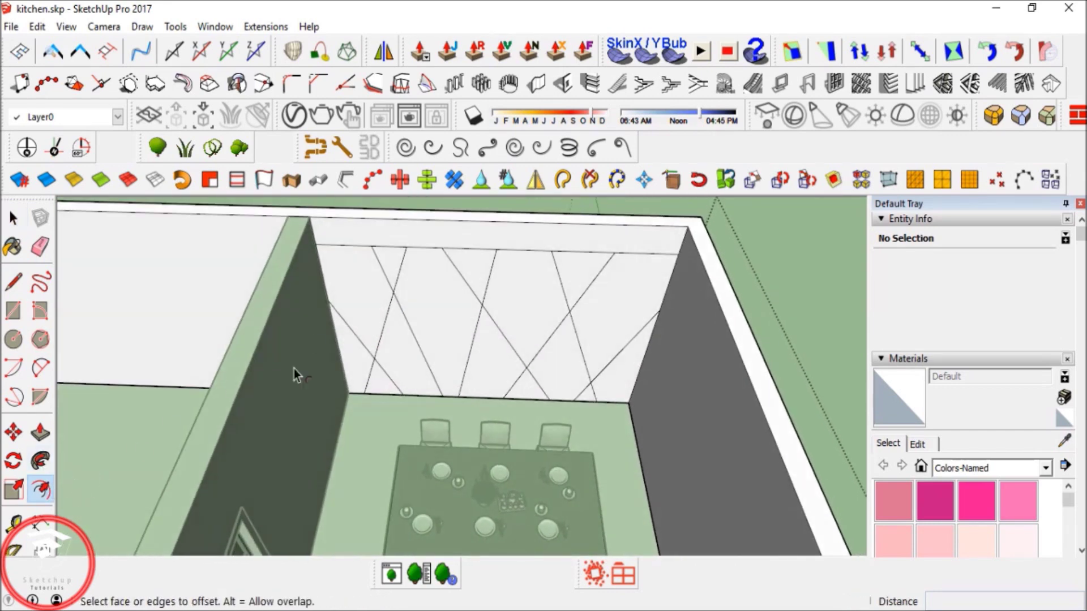
scroll(341, 276, up, 5)
click(342, 277)
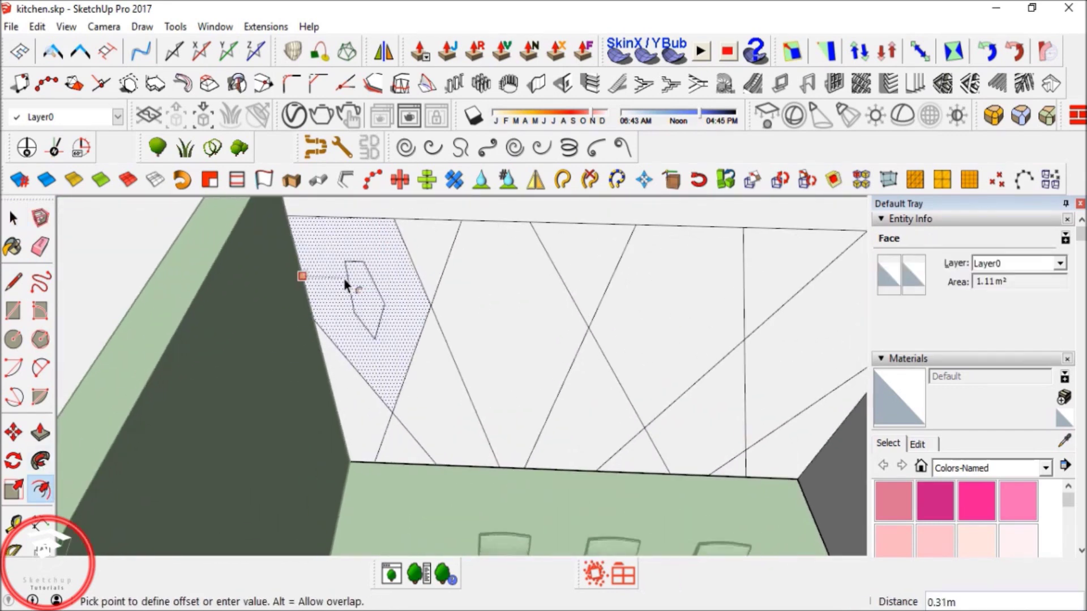
click(314, 297)
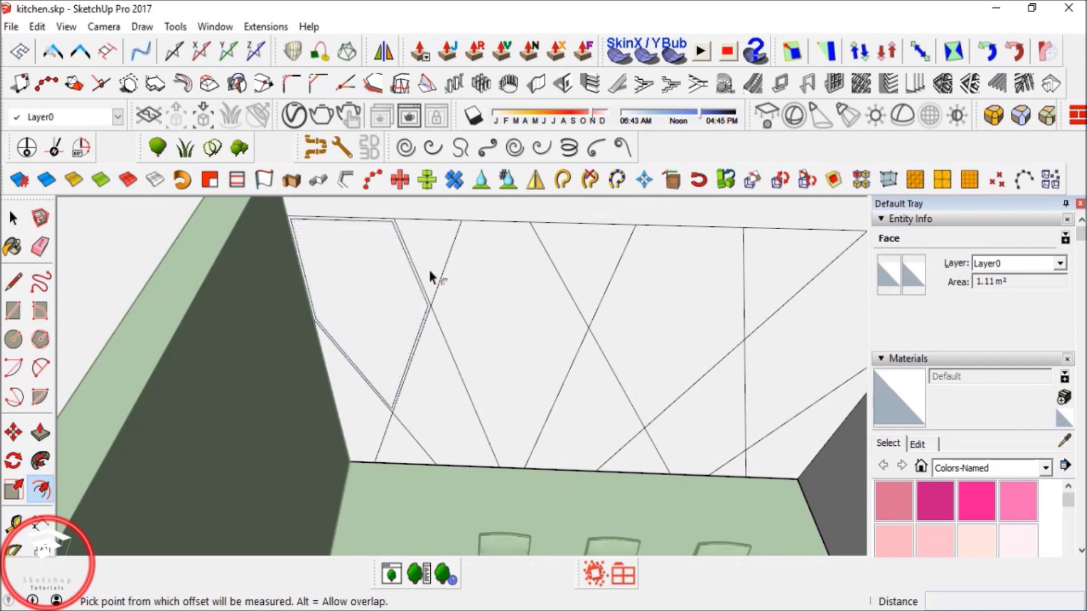
Repeat the same inward offset on all the remaining panels of the end wall, including the small triangles along the floor.
double_click(477, 278)
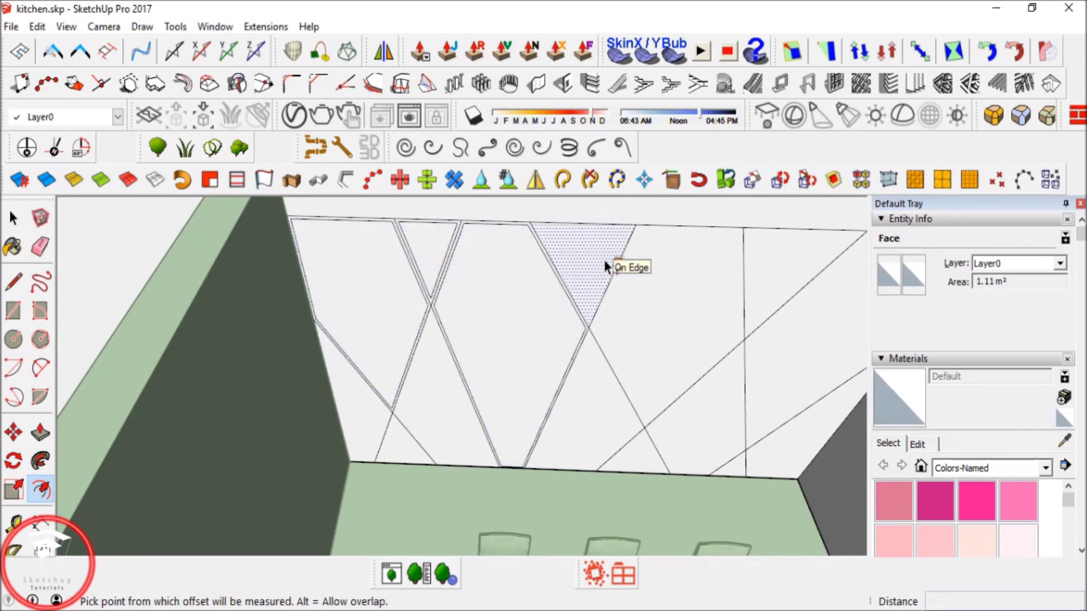
double_click(649, 315)
double_click(448, 404)
double_click(396, 436)
click(388, 438)
click(390, 438)
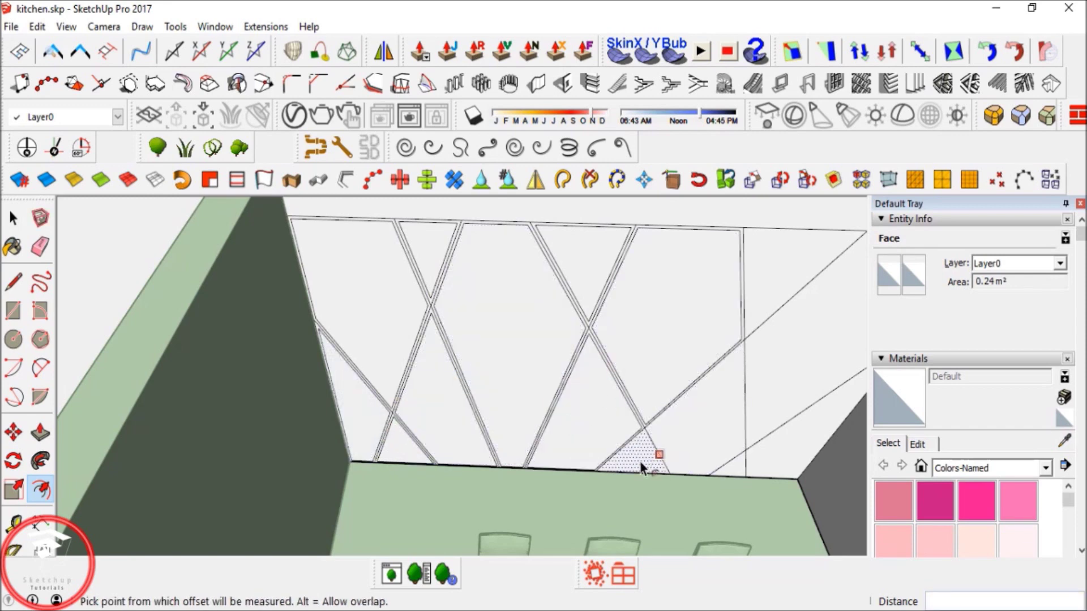
double_click(793, 363)
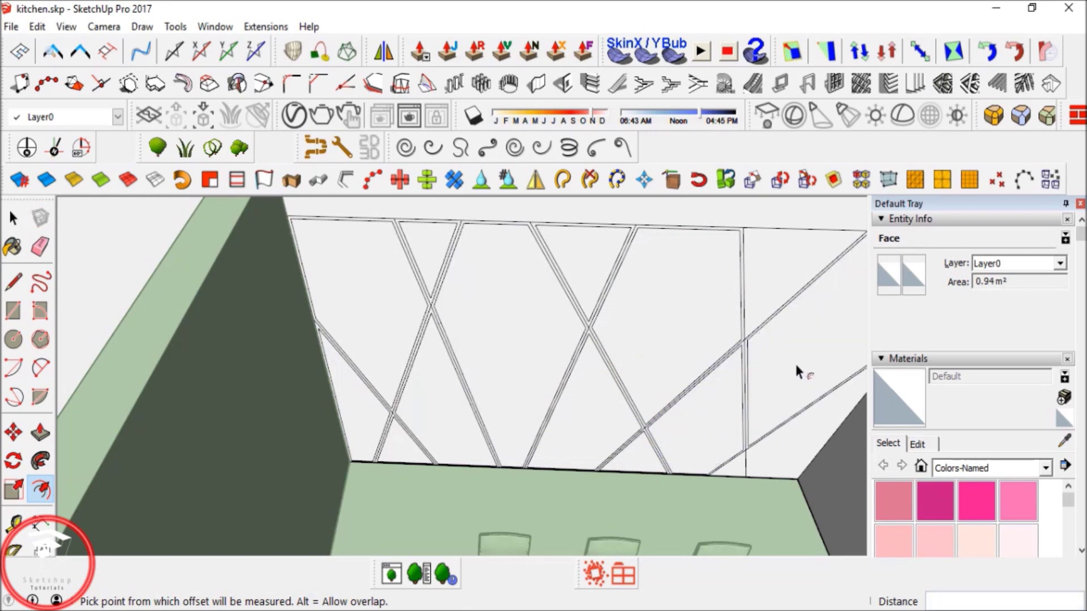
double_click(772, 275)
shift+middle_drag(729, 337, 647, 388)
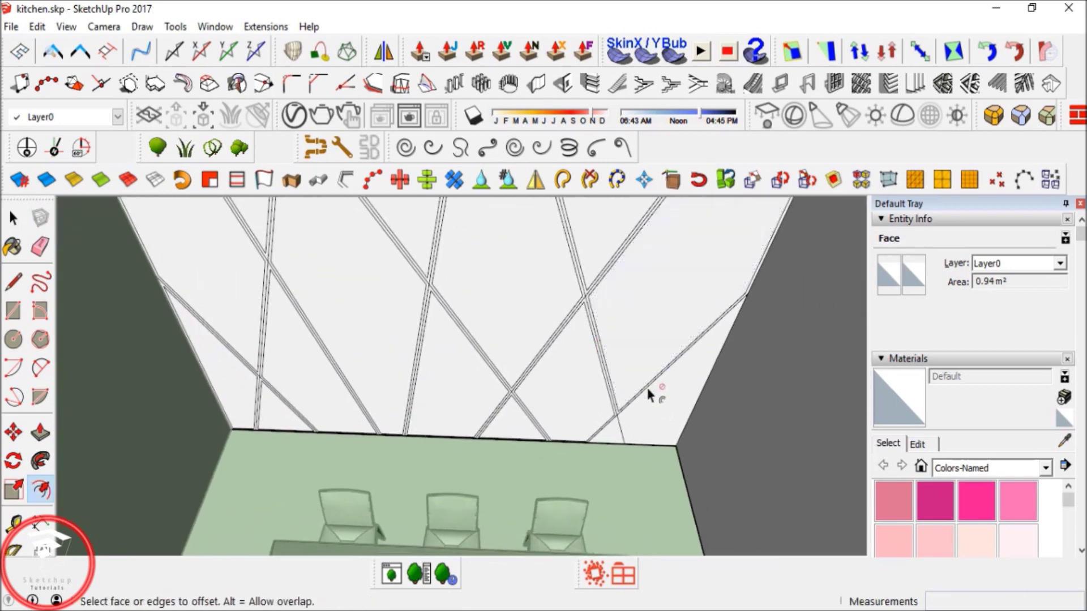
scroll(612, 437, up, 5)
double_click(615, 437)
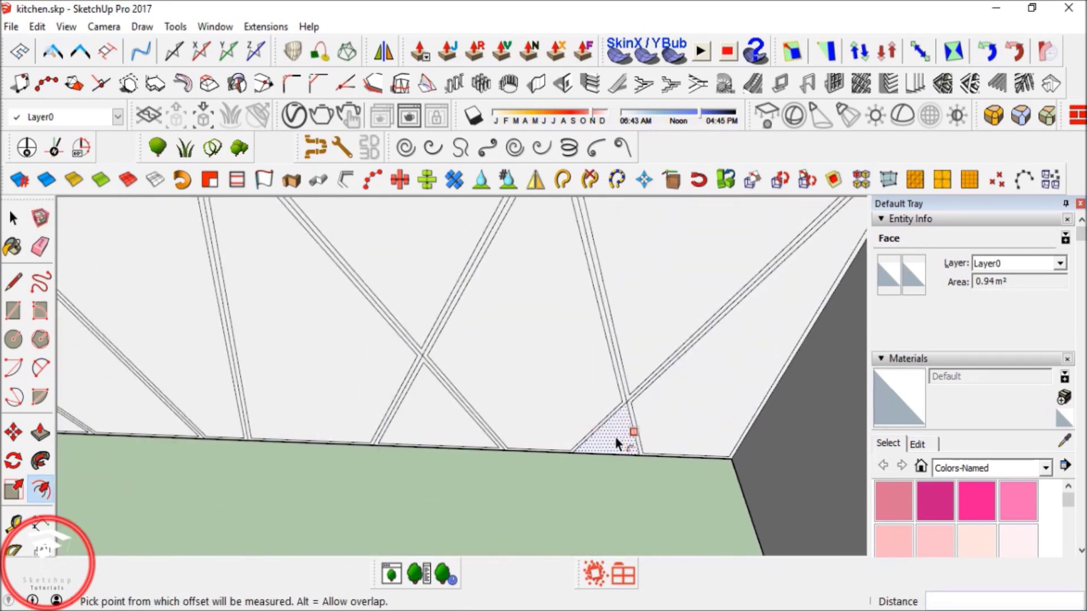
Erase the original diagonal centre lines between the offset outlines so the strips merge into one continuous lattice face.
scroll(626, 400, up, 1)
key(e)
drag(631, 408, 630, 398)
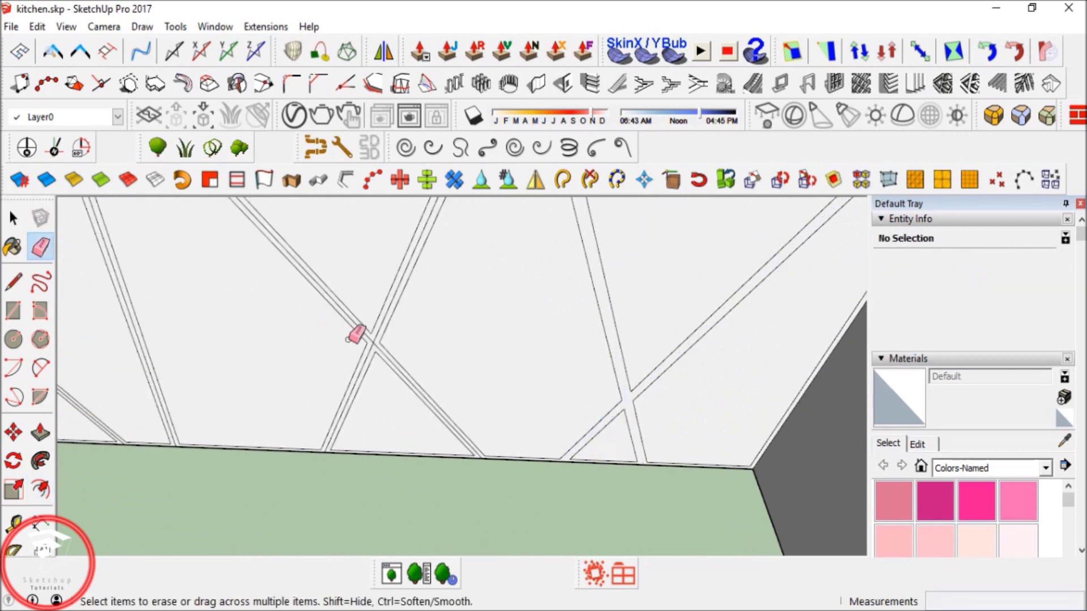
drag(377, 343, 374, 342)
scroll(524, 303, up, 5)
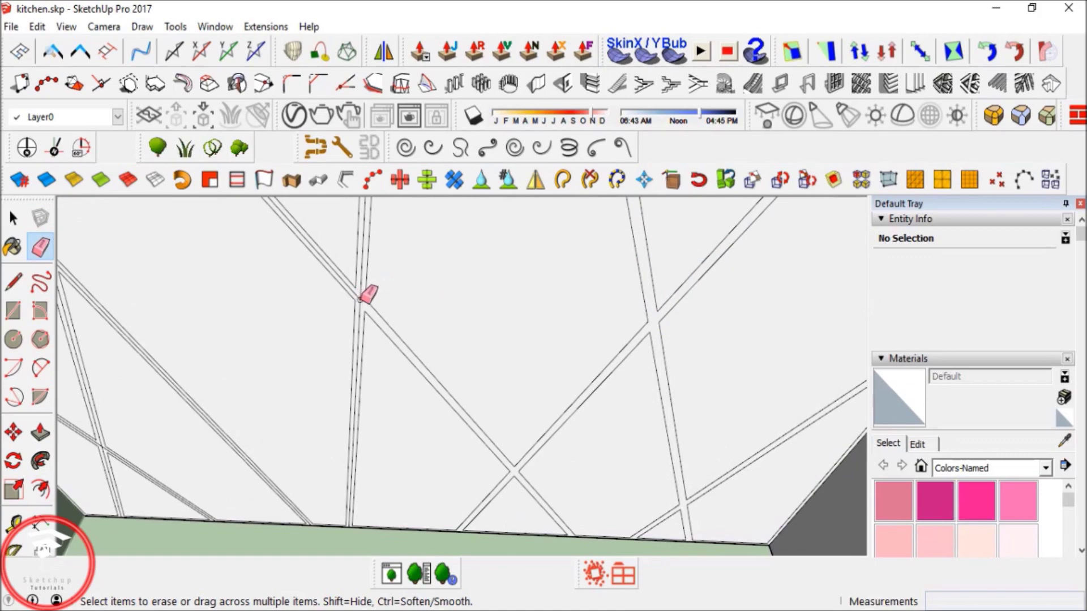
middle_drag(529, 333, 401, 345)
scroll(405, 340, up, 6)
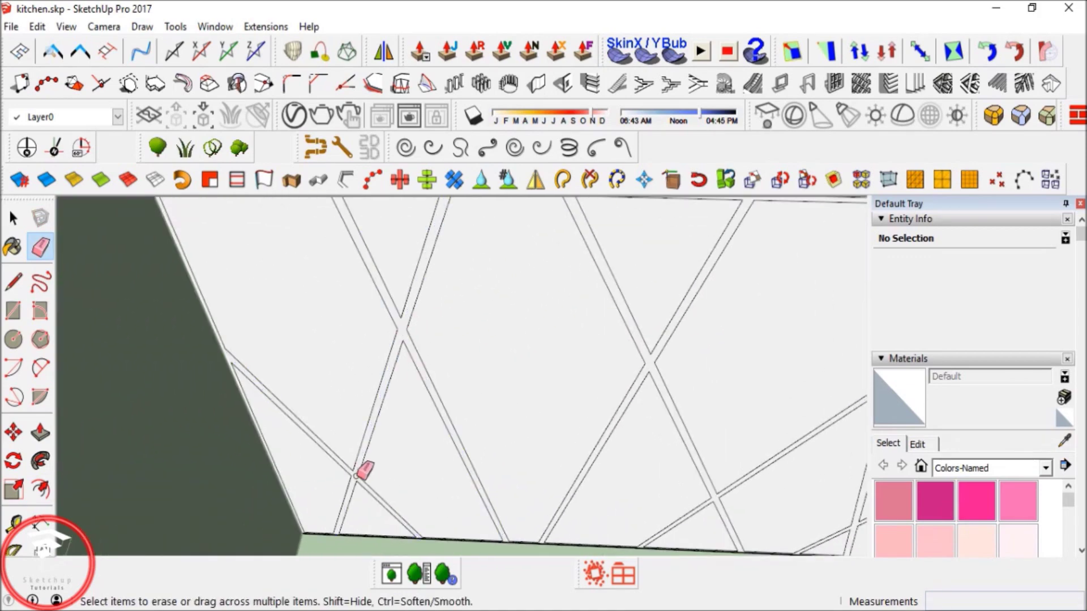
key(space)
scroll(412, 364, down, 5)
scroll(486, 382, up, 6)
click(485, 374)
scroll(481, 376, down, 3)
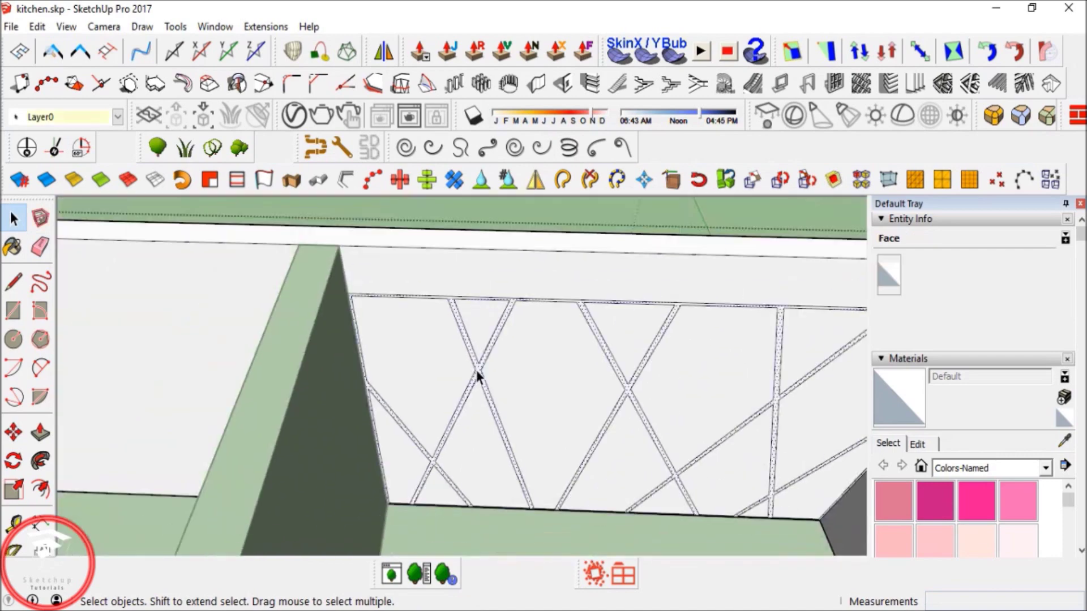
scroll(470, 371, up, 2)
key(Delete)
scroll(448, 352, down, 3)
key(ctrl+z)
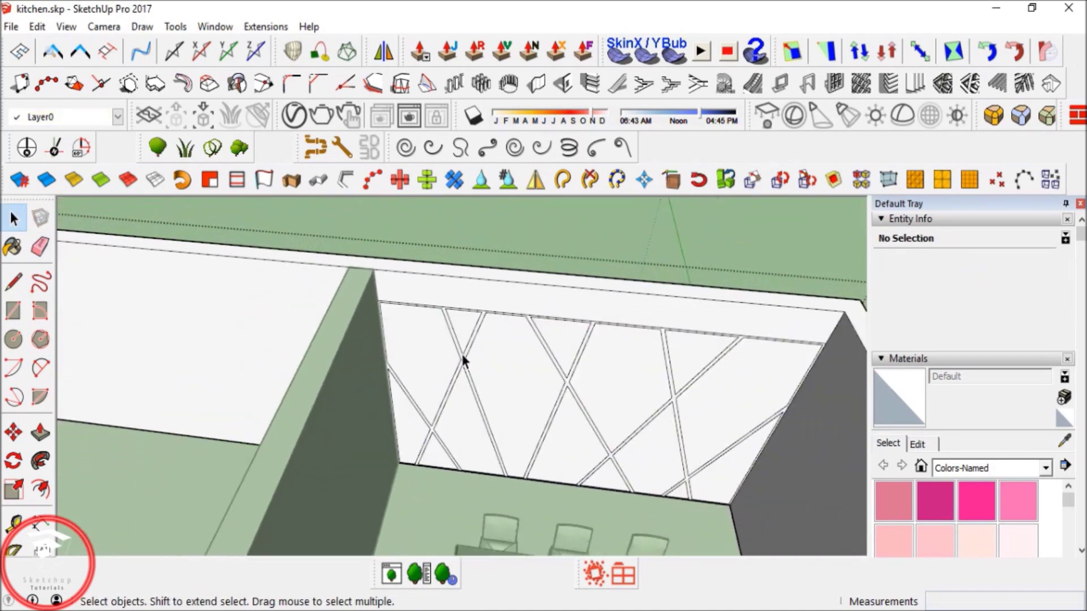
Copy the lattice strip face with its bounding edges and paste it in place outside the wall group.
scroll(463, 359, up, 3)
click(461, 364)
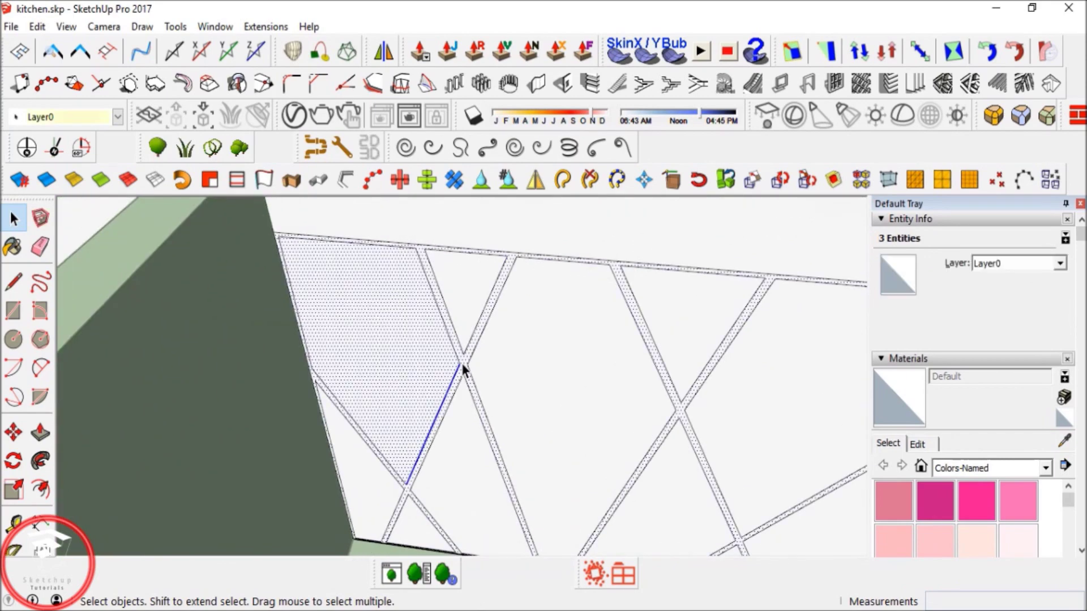
triple_click(462, 363)
scroll(449, 365, down, 2)
scroll(449, 366, down, 1)
scroll(450, 365, down, 1)
scroll(452, 365, up, 5)
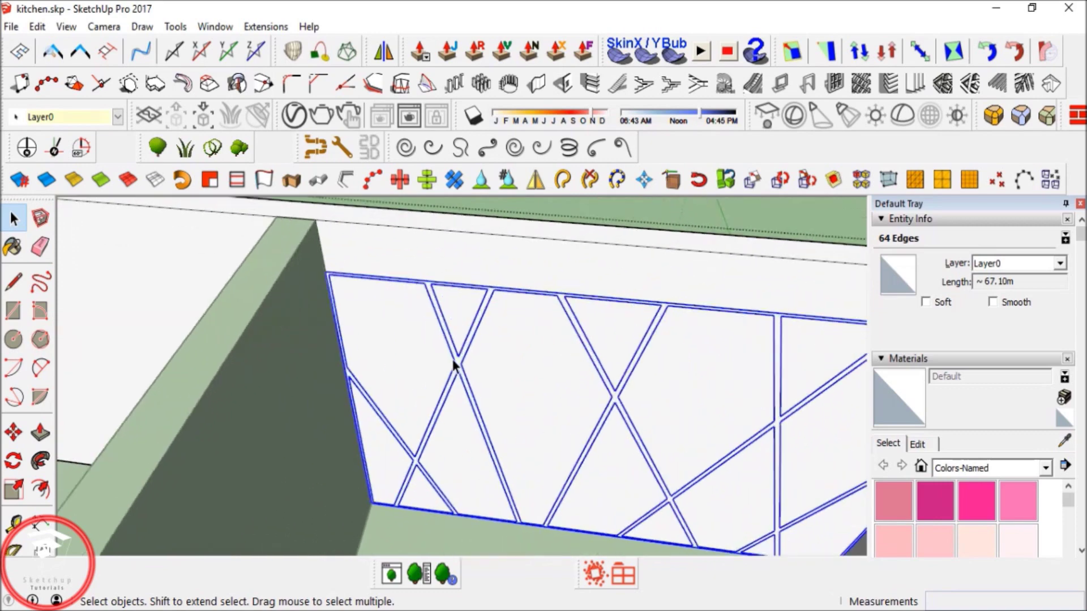
click(422, 356)
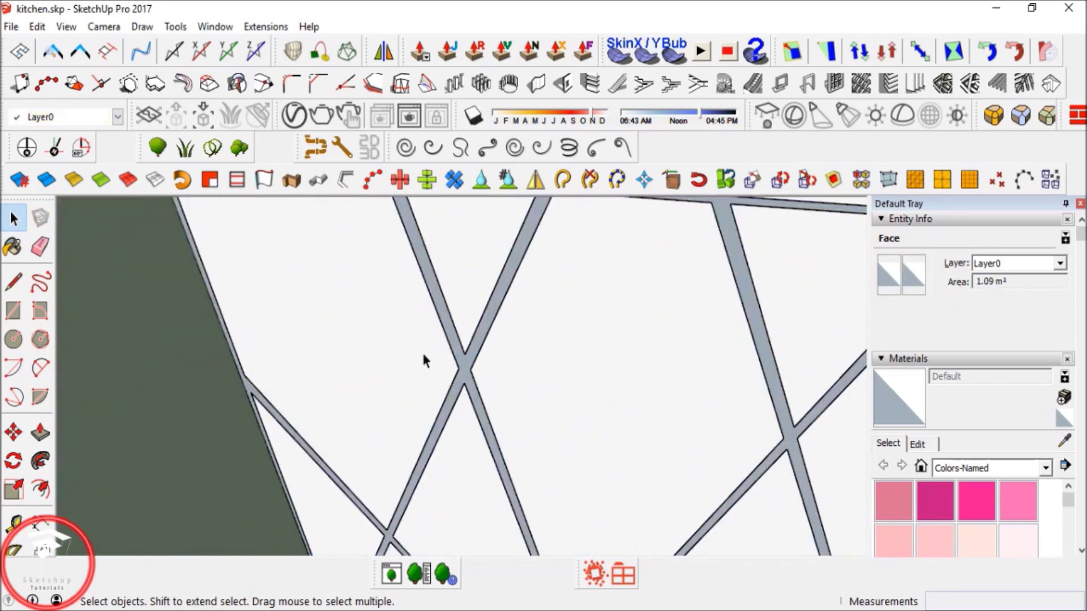
scroll(390, 346, down, 7)
middle_drag(390, 346, 413, 325)
click(37, 27)
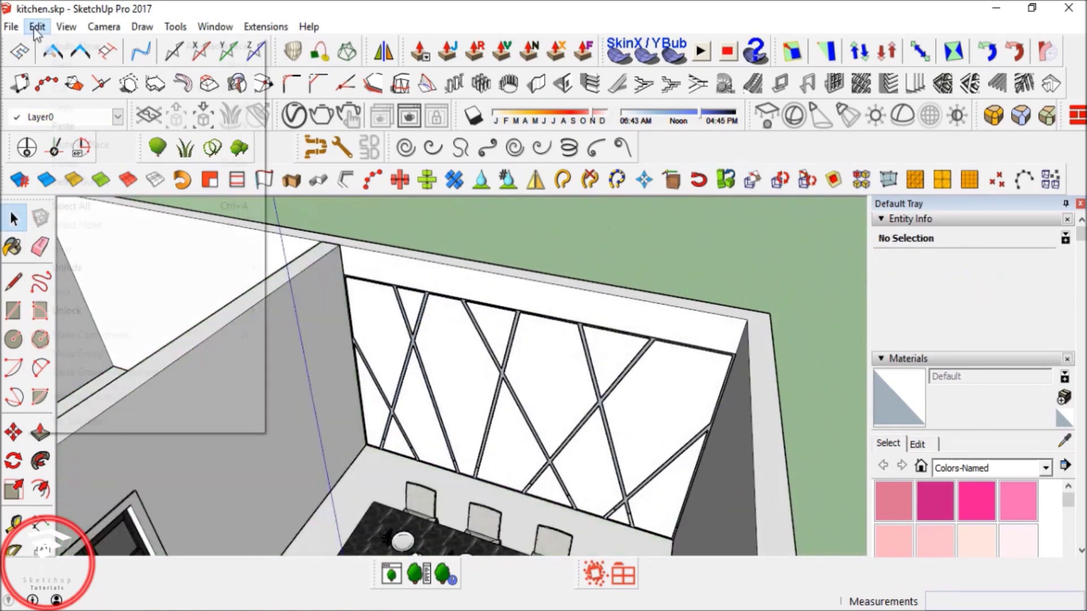
click(85, 145)
Extrude the pasted lattice strips 0.3 m out from the end wall.
key(p)
scroll(501, 379, up, 5)
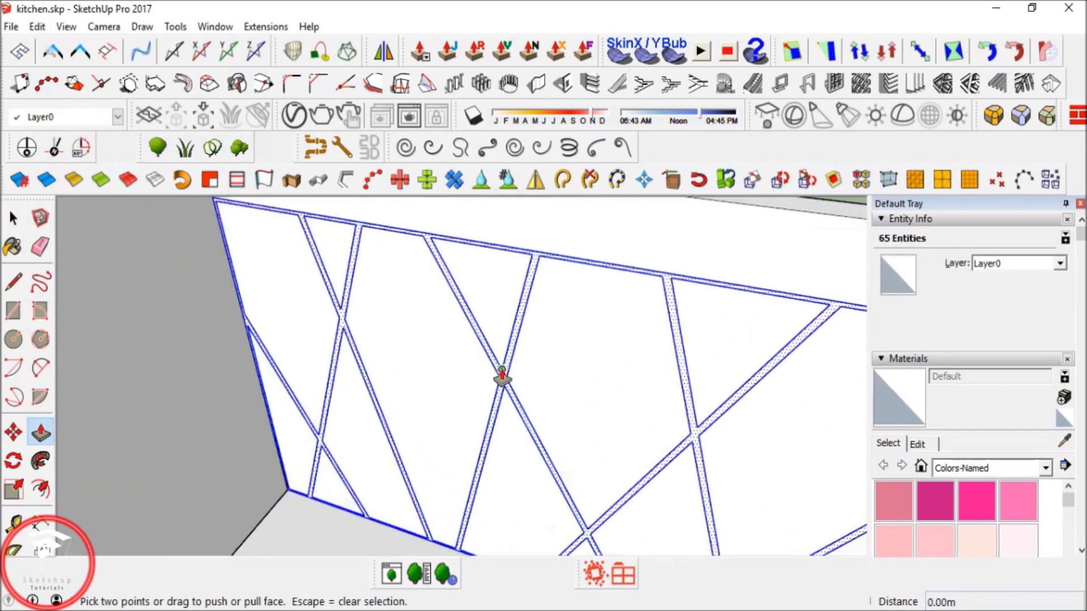
text(.3)
key(Return)
scroll(453, 383, down, 5)
key(space)
click(449, 352)
middle_drag(338, 323, 377, 319)
scroll(417, 300, down, 3)
scroll(474, 321, up, 8)
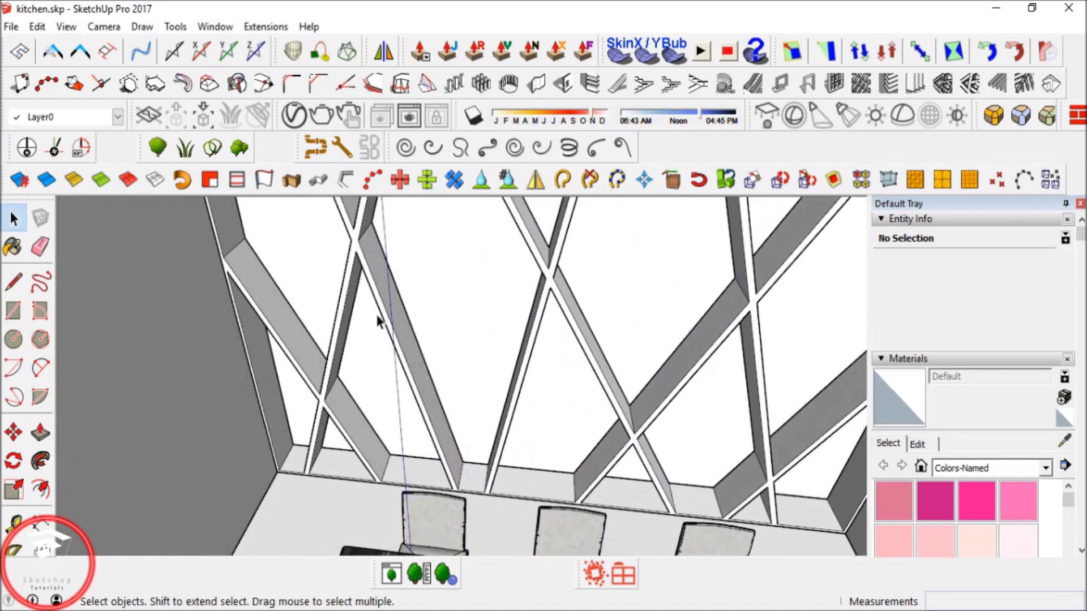
Select all the connected geometry of the extruded lattice and make it a group.
triple_click(392, 305)
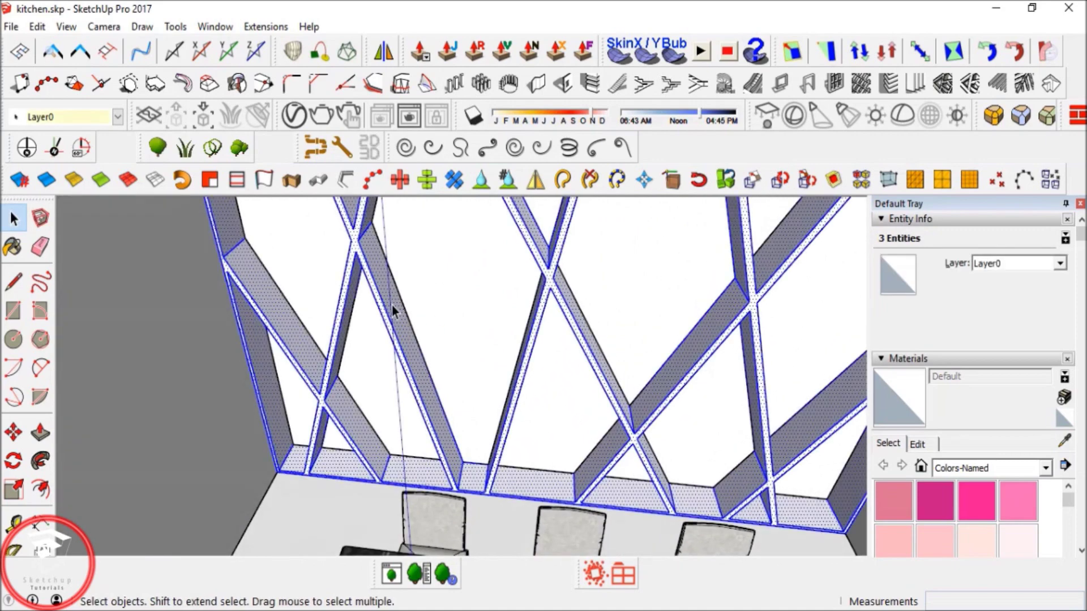
right_click(392, 305)
click(442, 215)
Inside the lattice group, draw a thin shelf rectangle about 0.81 by 0.05 m on the wall between two diagonals.
click(383, 287)
middle_drag(391, 283, 359, 235)
scroll(396, 271, up, 3)
key(r)
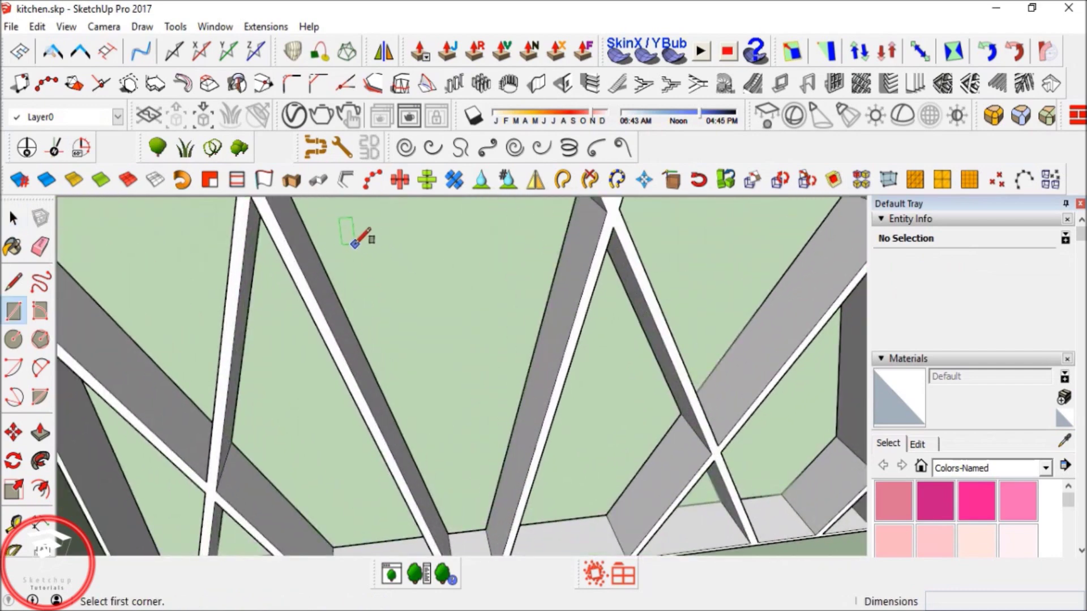
click(344, 244)
click(542, 246)
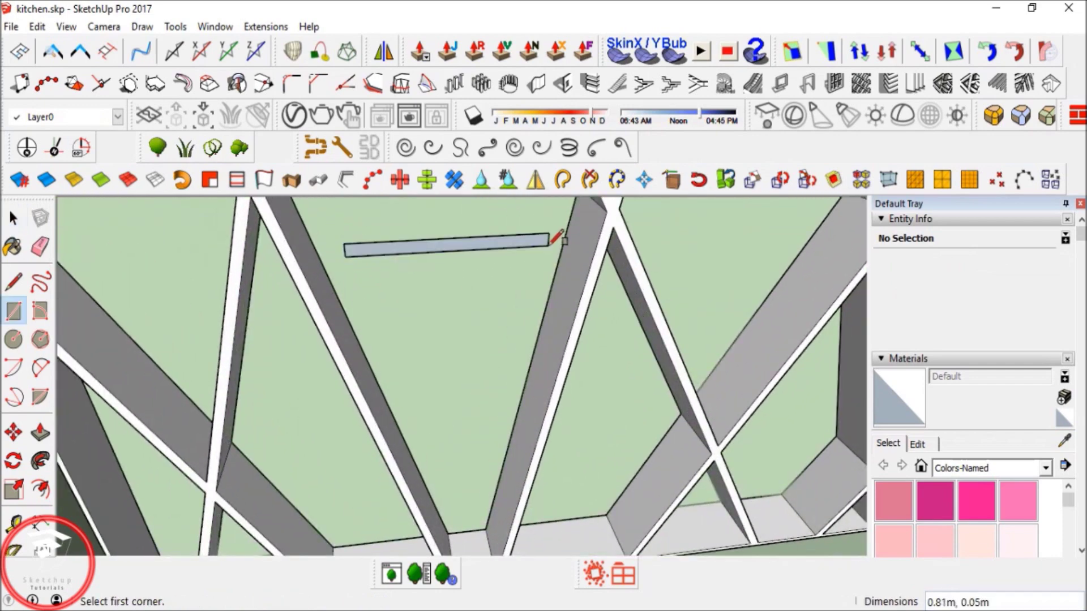
Extrude the shelf rectangle out from the wall to the lattice's depth.
key(space)
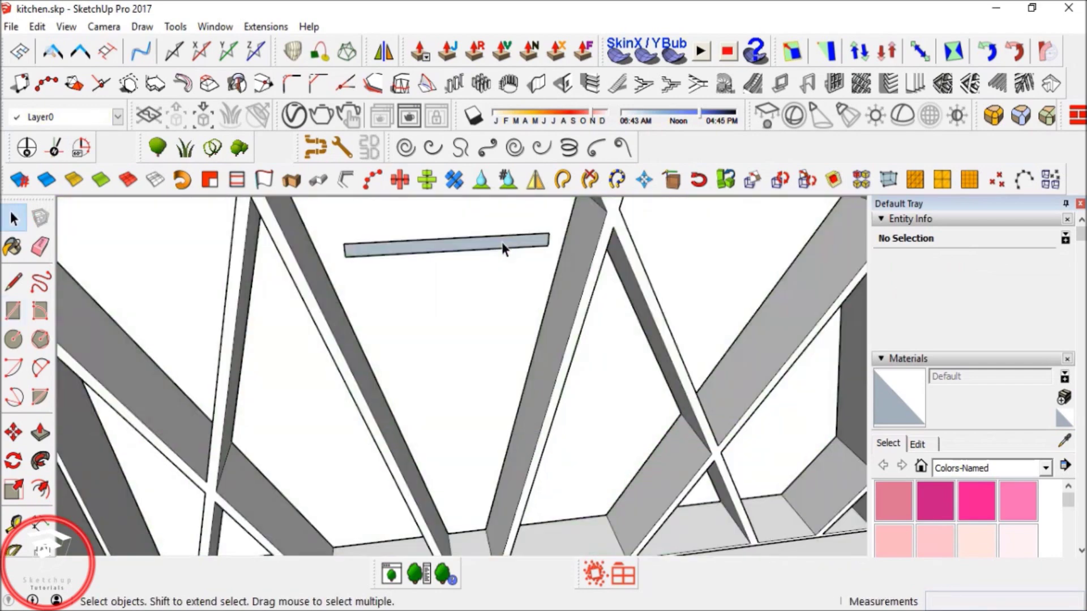
key(p)
click(501, 249)
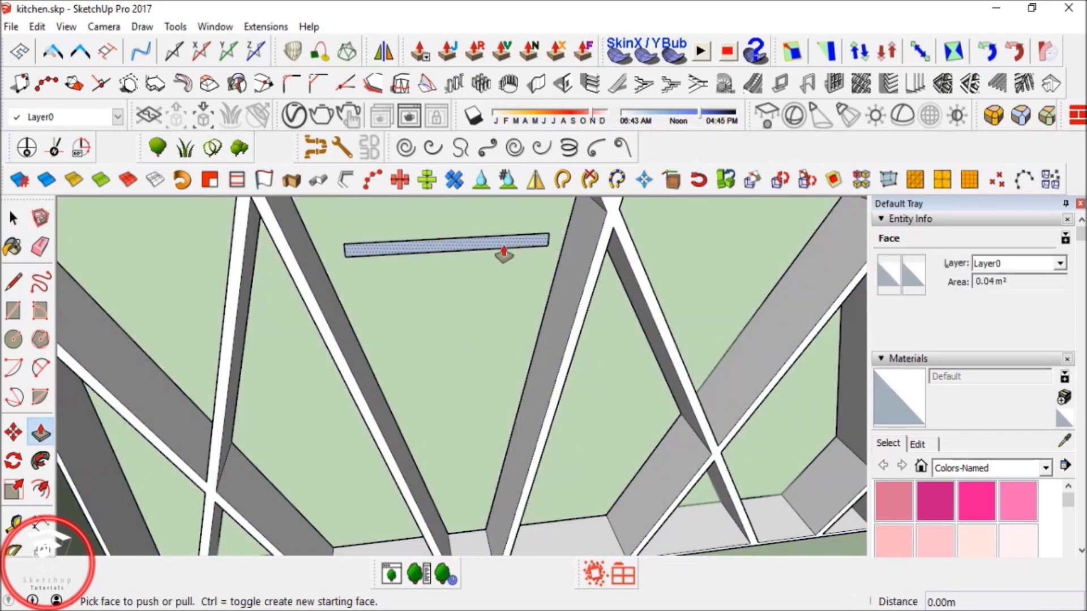
click(589, 263)
key(space)
Select the whole shelf and move it about 0.37 m upward within its bay.
scroll(464, 270, down, 4)
middle_drag(464, 270, 422, 332)
click(422, 333)
triple_click(433, 319)
scroll(444, 314, down, 1)
triple_click(445, 316)
scroll(445, 316, down, 3)
key(m)
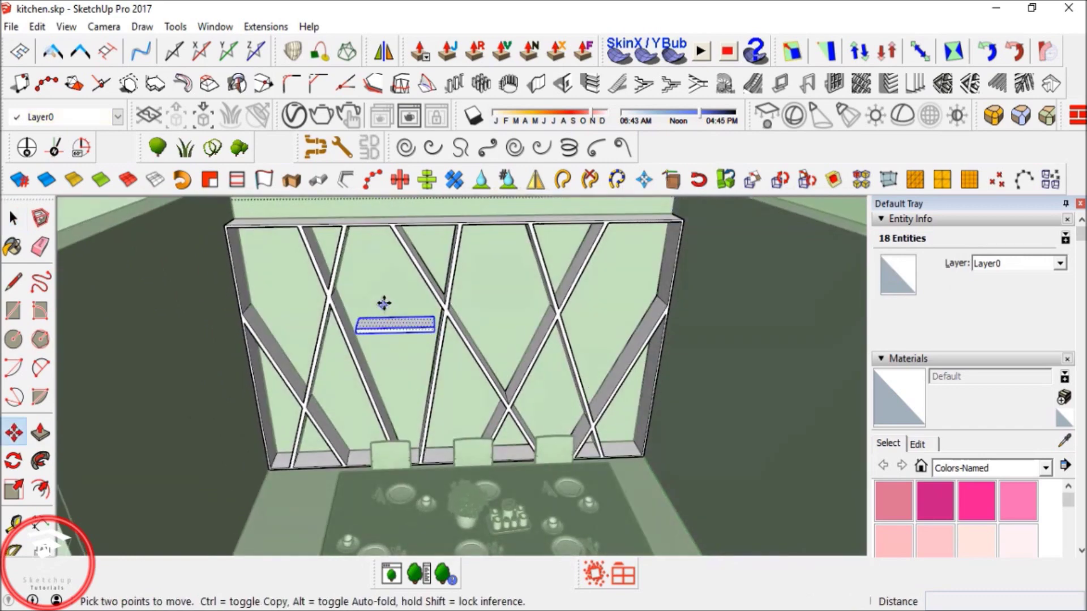
scroll(386, 301, up, 3)
key(ctrl)
click(385, 305)
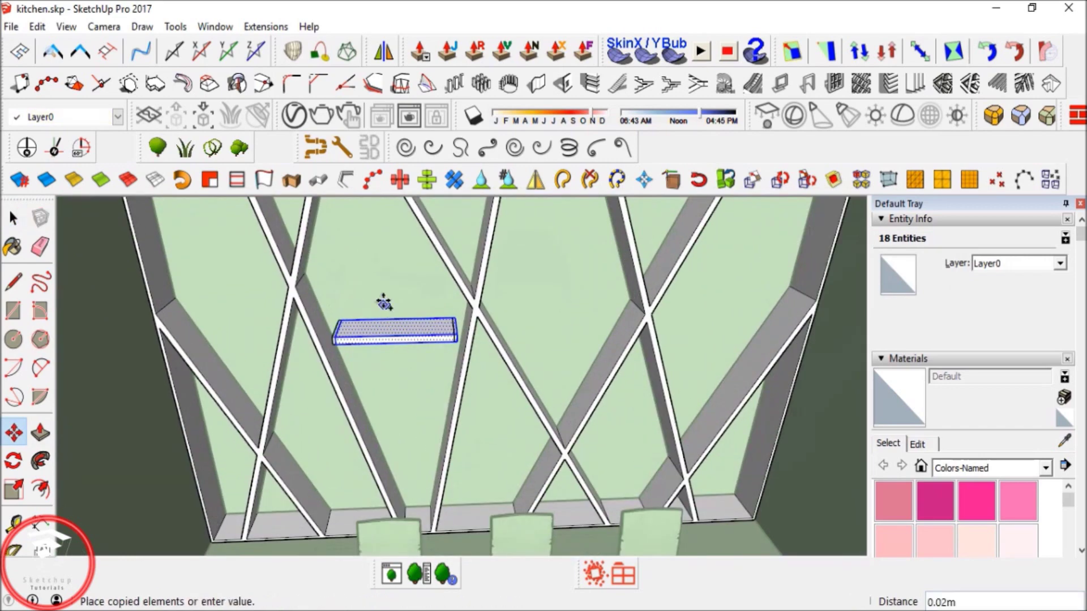
key(ctrl)
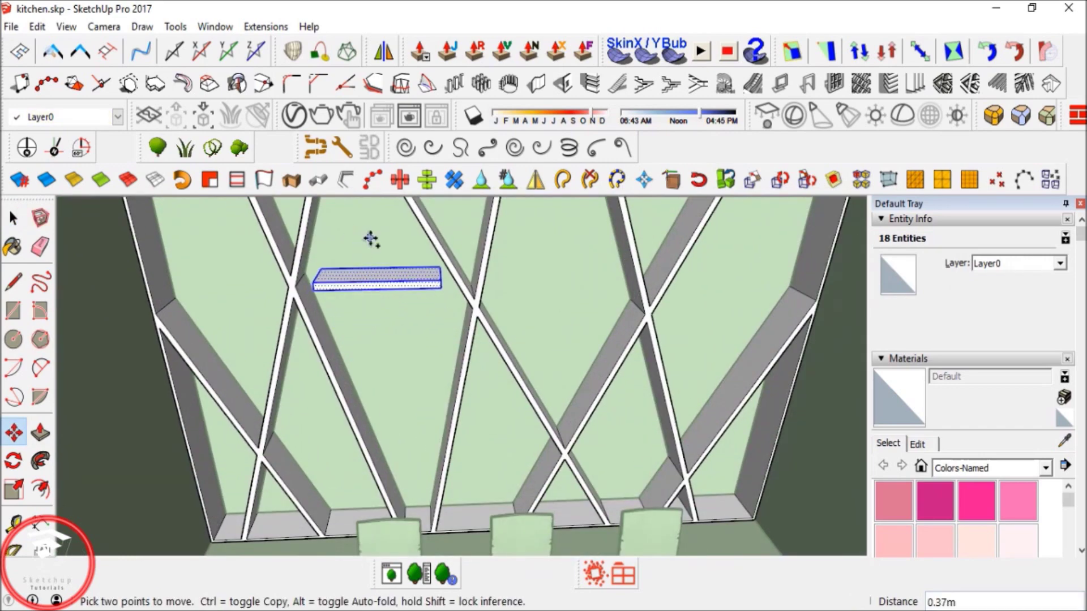
Copy the shelf about 0.44 m lower, and place two more copies about 0.46 m apart in the neighbouring middle bay.
key(ctrl)
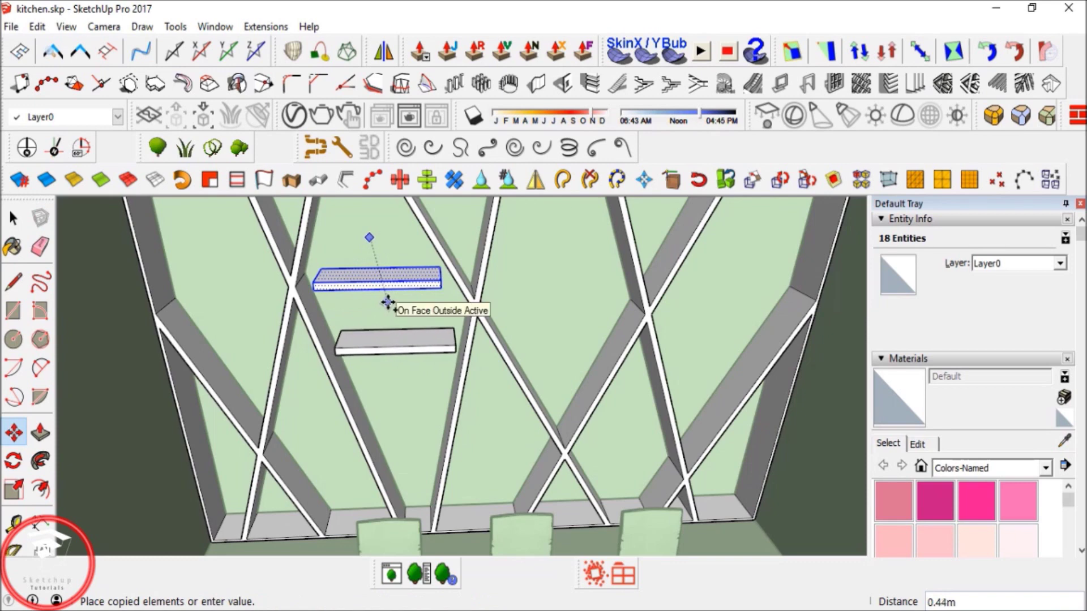
click(388, 303)
click(388, 322)
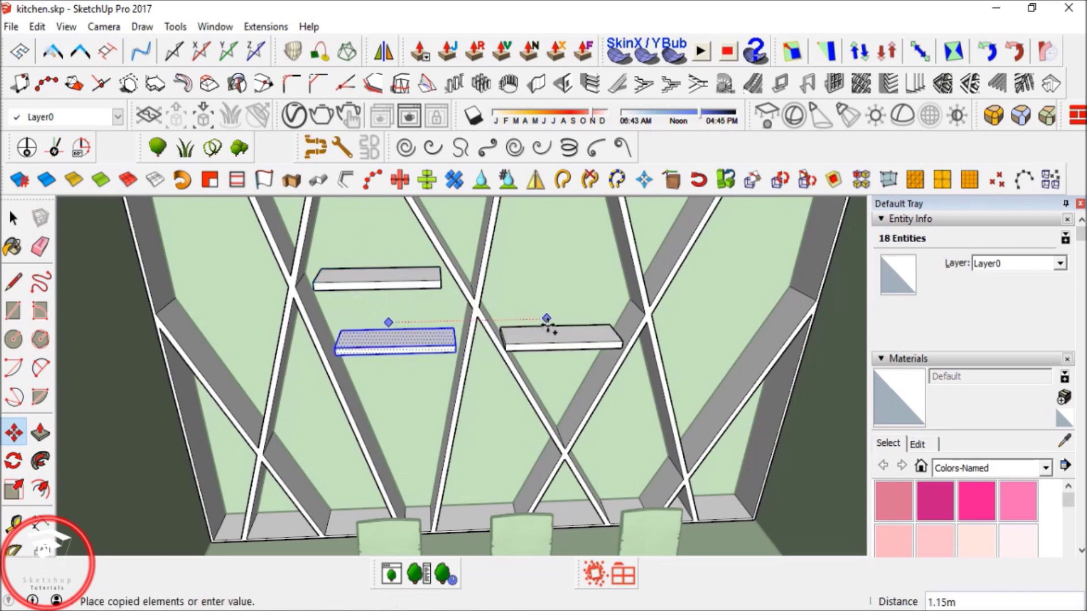
click(561, 299)
key(ctrl)
click(568, 299)
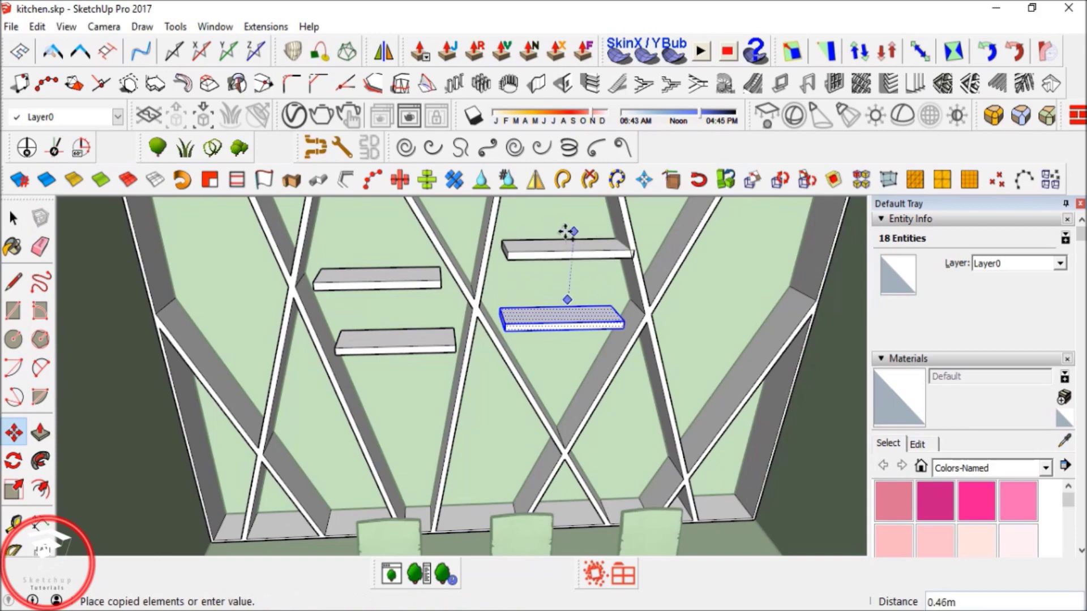
click(562, 231)
Place two shelf copies about 0.59 m apart, one above the other, in the lattice bay beside the far side wall.
middle_drag(563, 230, 435, 262)
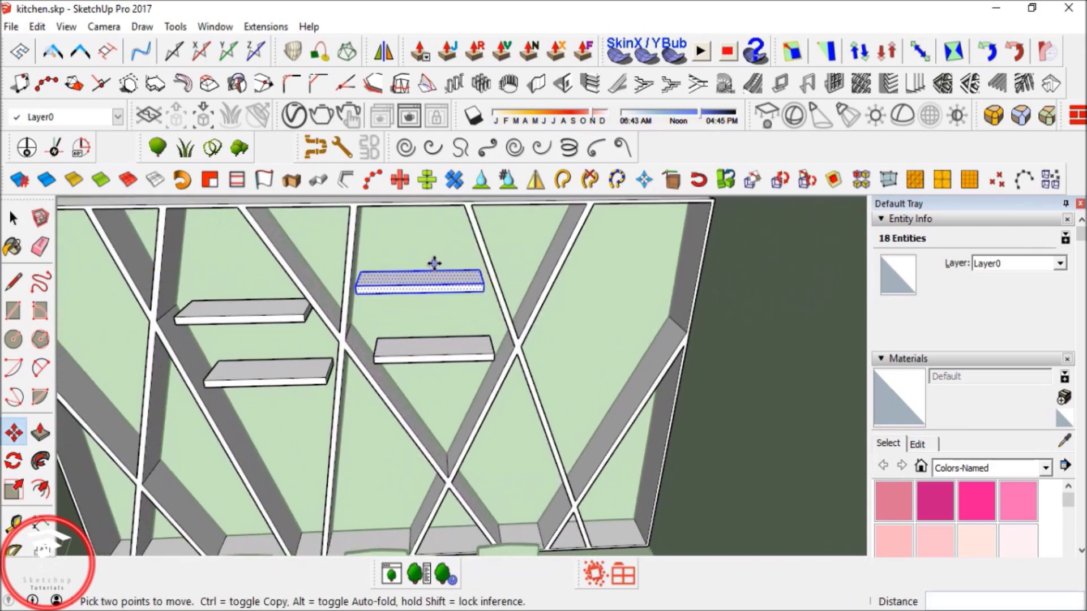
scroll(429, 259, up, 2)
click(429, 259)
scroll(636, 355, up, 3)
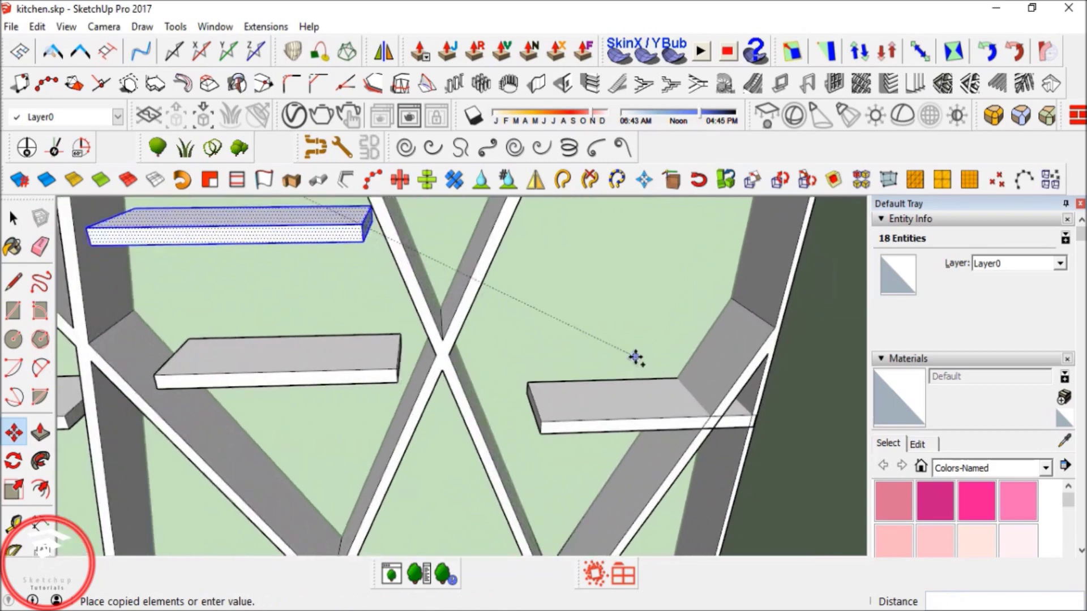
click(585, 316)
click(561, 333)
middle_drag(591, 269, 501, 297)
click(511, 241)
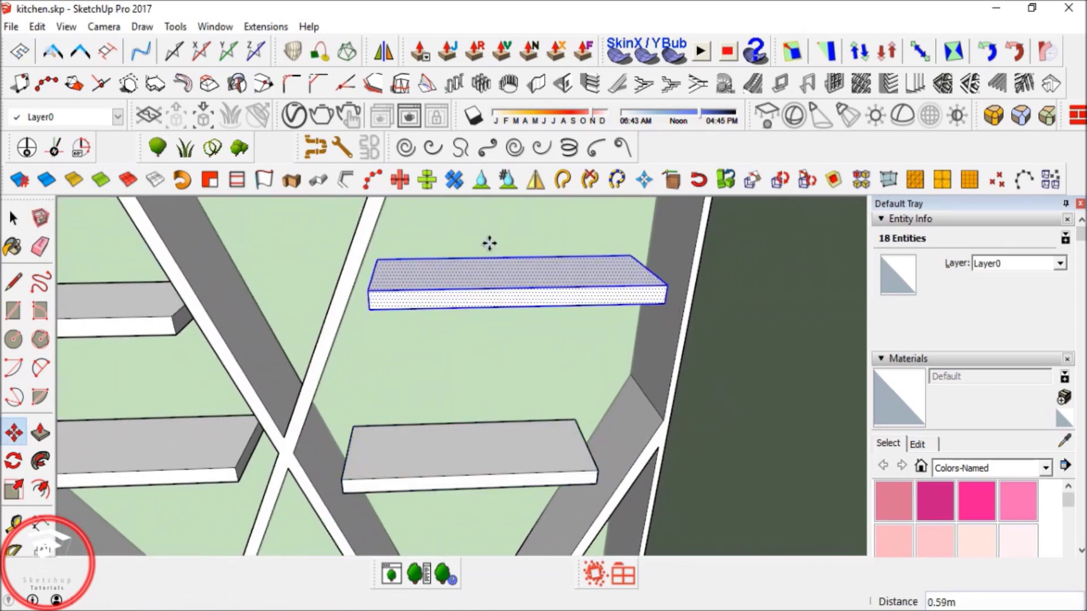
click(510, 235)
Copy a shelf into the low bay behind the chair near the opposite side wall.
scroll(560, 226, down, 6)
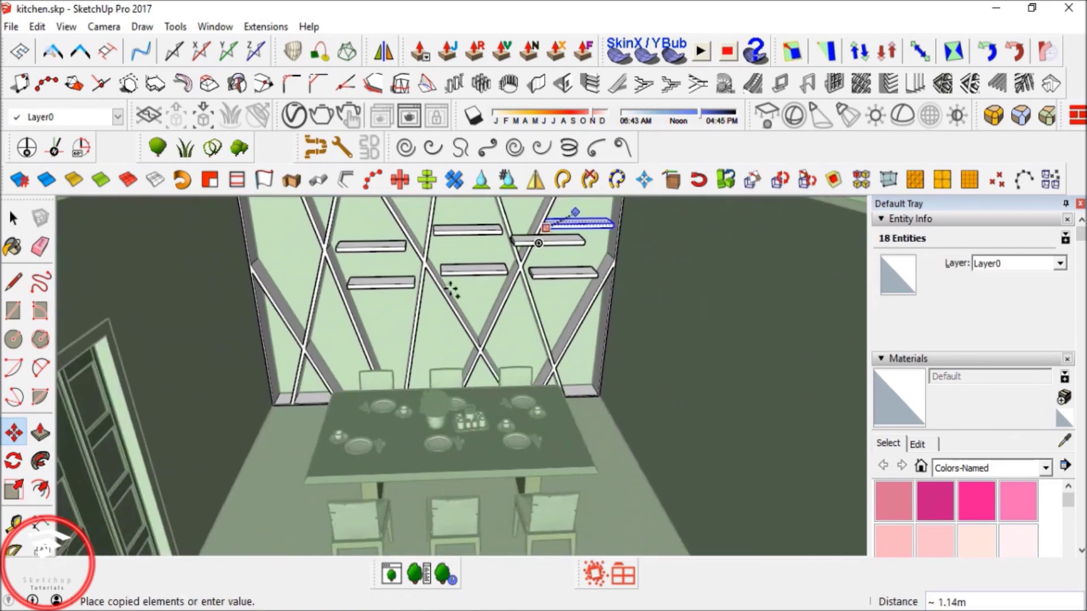
scroll(368, 332, up, 2)
scroll(339, 337, up, 3)
scroll(352, 347, down, 3)
middle_drag(351, 347, 461, 307)
scroll(461, 308, down, 1)
scroll(461, 308, up, 3)
shift+middle_drag(532, 407, 445, 307)
scroll(492, 311, up, 3)
click(490, 287)
Try to shorten the shelf behind the chair by pushing in its end face, and undo the last changes.
key(p)
click(520, 335)
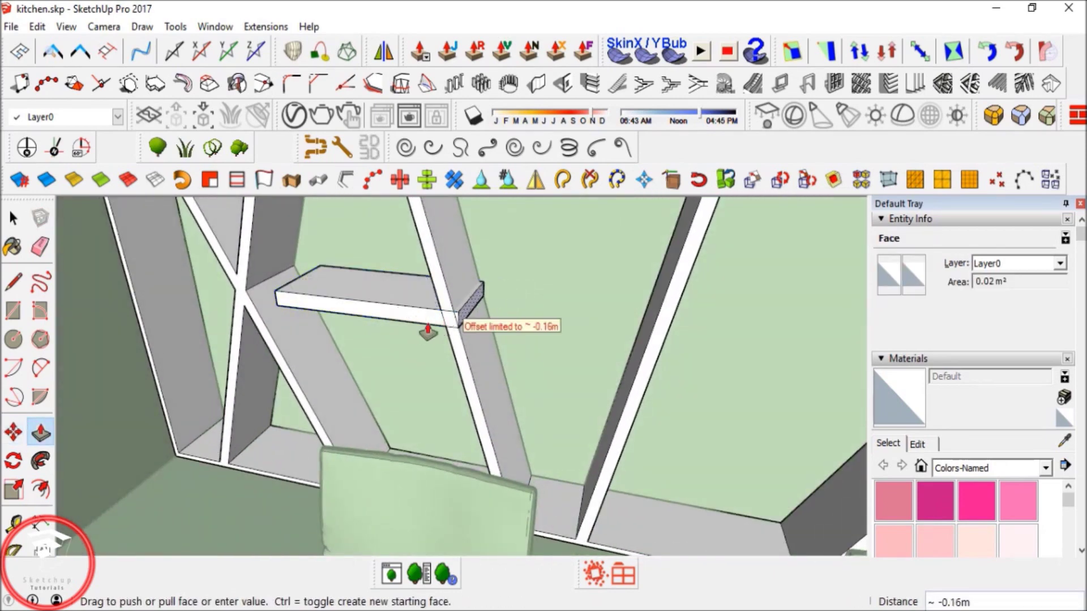
key(ctrl+z)
key(ctrl+z)
Select the whole upper shelf in the bay with two stacked shelves and copy it about 0.09 m higher.
scroll(429, 330, down, 4)
middle_drag(429, 330, 500, 378)
key(space)
scroll(483, 285, down, 3)
scroll(475, 338, up, 3)
scroll(475, 330, down, 3)
scroll(495, 351, up, 2)
click(491, 346)
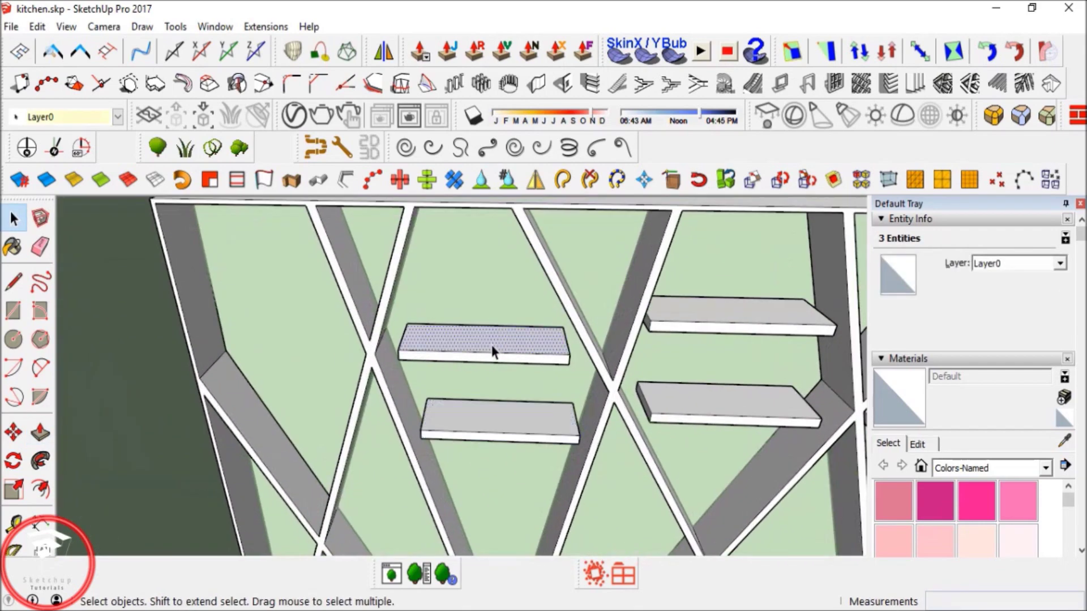
double_click(492, 346)
key(m)
scroll(465, 338, up, 3)
middle_drag(465, 339, 477, 306)
key(space)
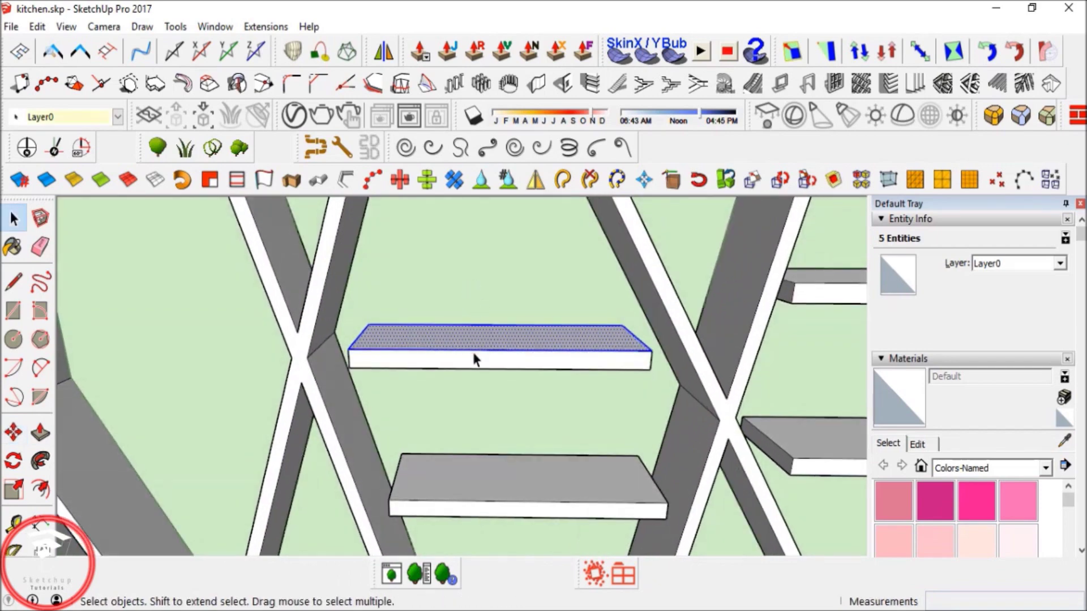
triple_click(473, 356)
key(m)
key(ctrl)
click(456, 308)
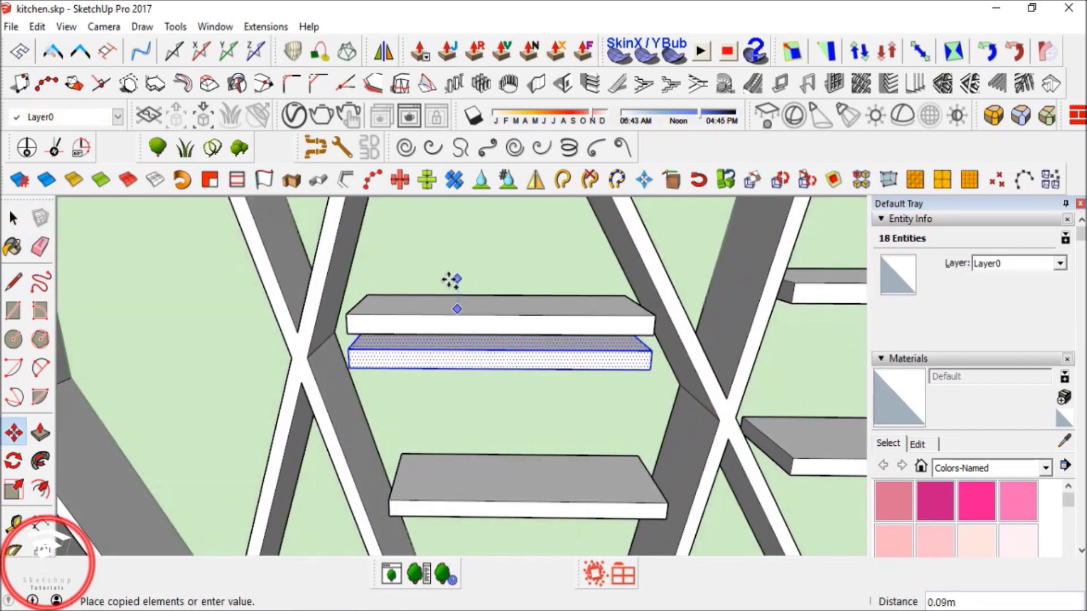
click(451, 279)
key(space)
Shorten the new shelf copy by pushing in its end face beside the diagonal bar.
middle_drag(590, 308, 636, 357)
key(p)
click(631, 355)
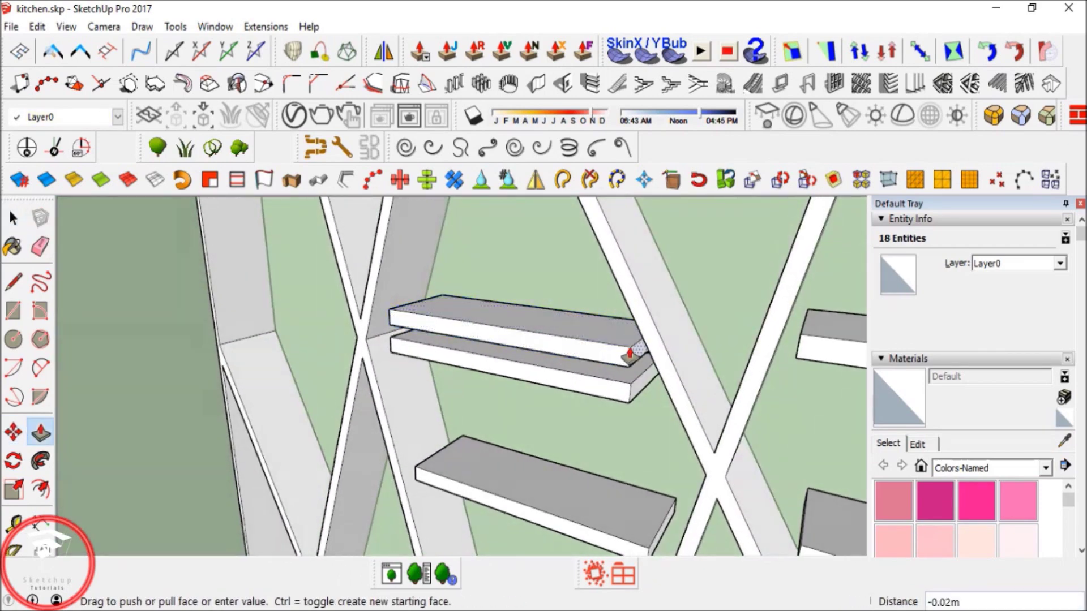
click(538, 323)
key(space)
Move the shortened shelf about 1.36 m to the lower part of the bay, beside the crossing of the diagonal bars.
click(497, 325)
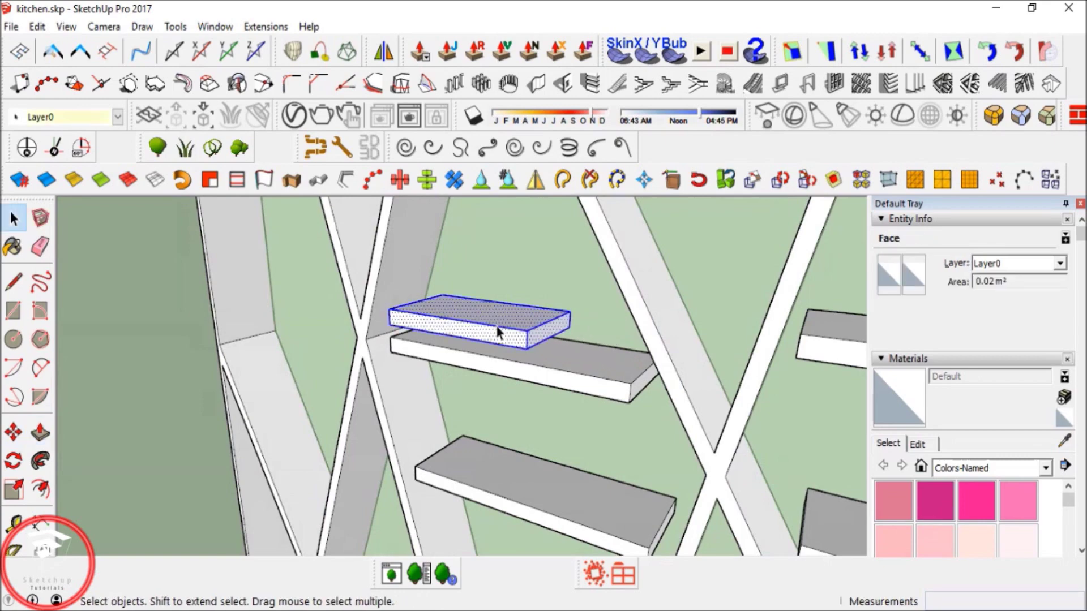
key(m)
key(ctrl)
click(534, 284)
middle_drag(474, 409, 604, 328)
middle_drag(528, 413, 705, 357)
scroll(706, 359, up, 3)
click(640, 332)
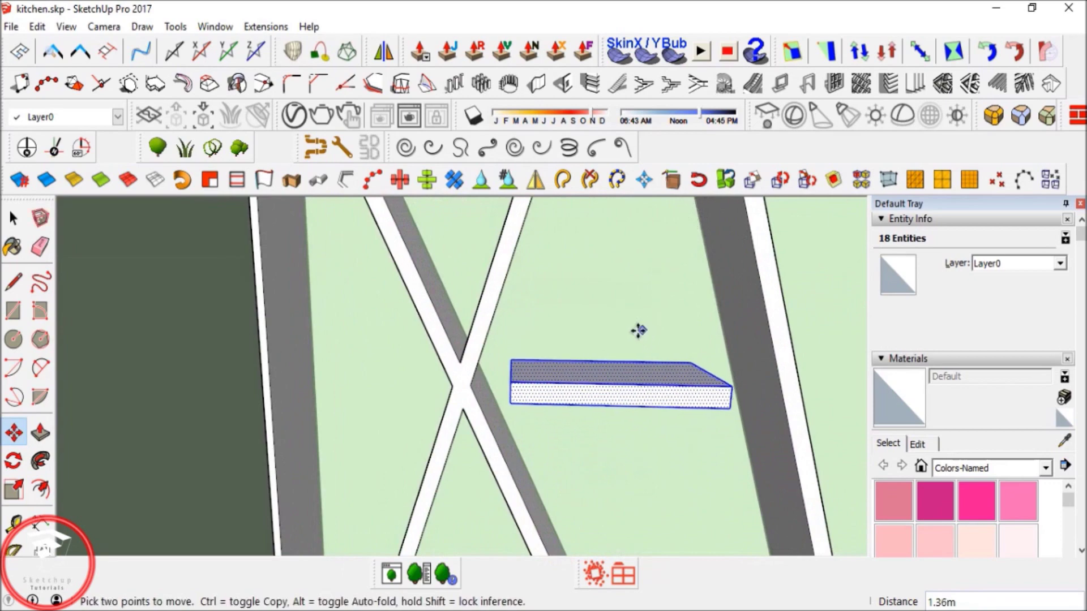
Copy the short shelf sideways into the lower part of the middle bay, and copy it again into the neighbouring low bay.
key(ctrl)
click(602, 329)
middle_drag(460, 362, 590, 408)
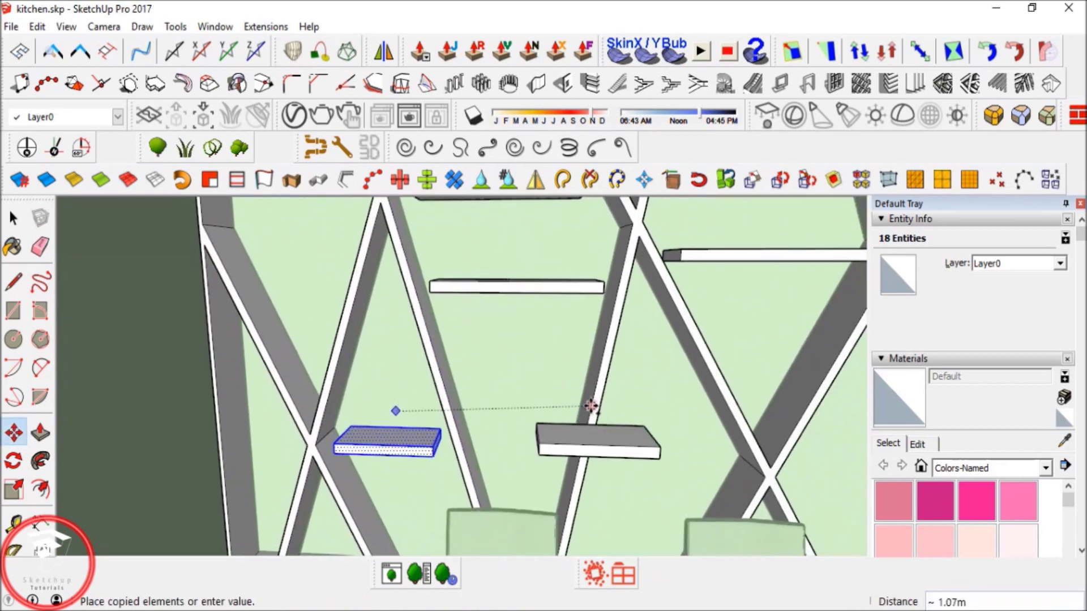
click(654, 418)
middle_drag(661, 416, 339, 312)
key(ctrl)
click(286, 357)
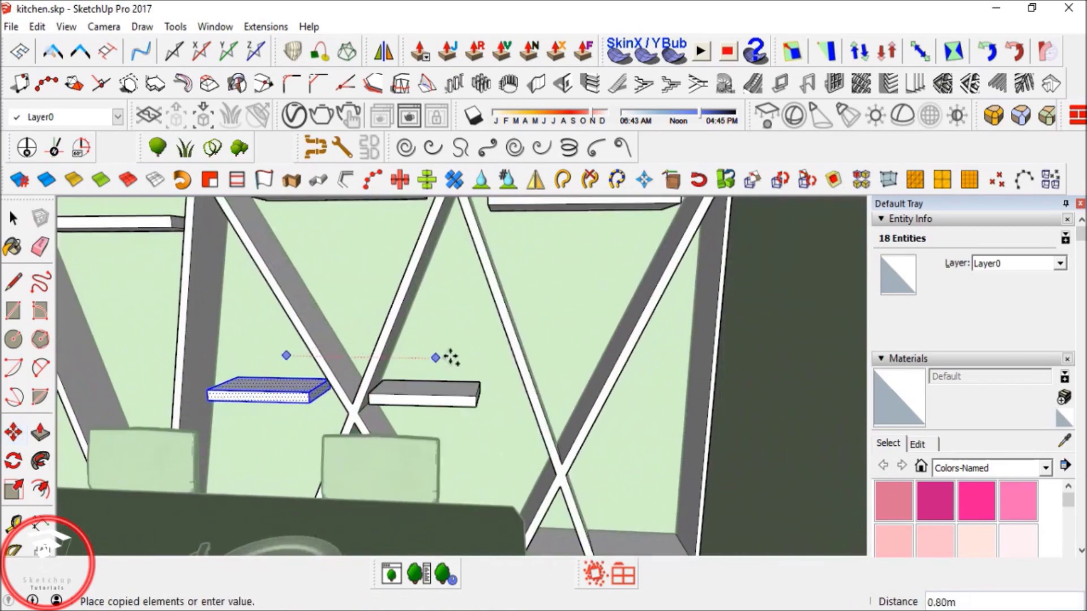
scroll(481, 362, up, 3)
click(475, 422)
Copy the short shelf into the low corner bay beside the far side wall.
key(ctrl)
click(465, 426)
middle_drag(668, 271, 474, 425)
scroll(510, 321, down, 3)
middle_drag(538, 311, 519, 368)
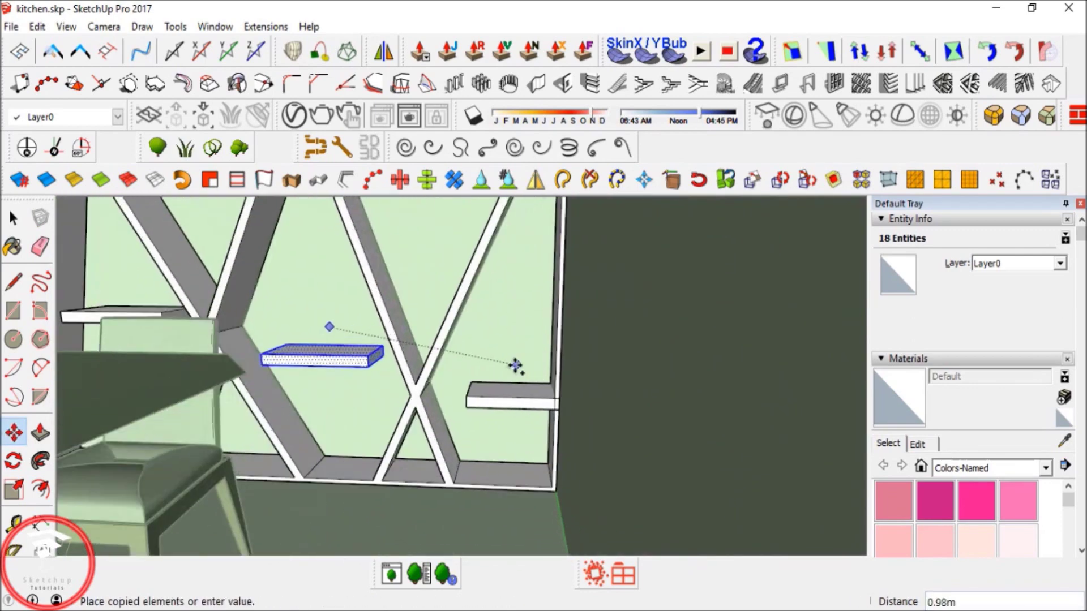
scroll(487, 350, up, 3)
scroll(487, 350, up, 3)
click(497, 356)
key(space)
Shorten the corner-bay shelf by pushing in its inner end where it runs into the diagonal bar.
scroll(498, 356, down, 4)
middle_drag(499, 357, 616, 381)
scroll(551, 402, up, 3)
key(p)
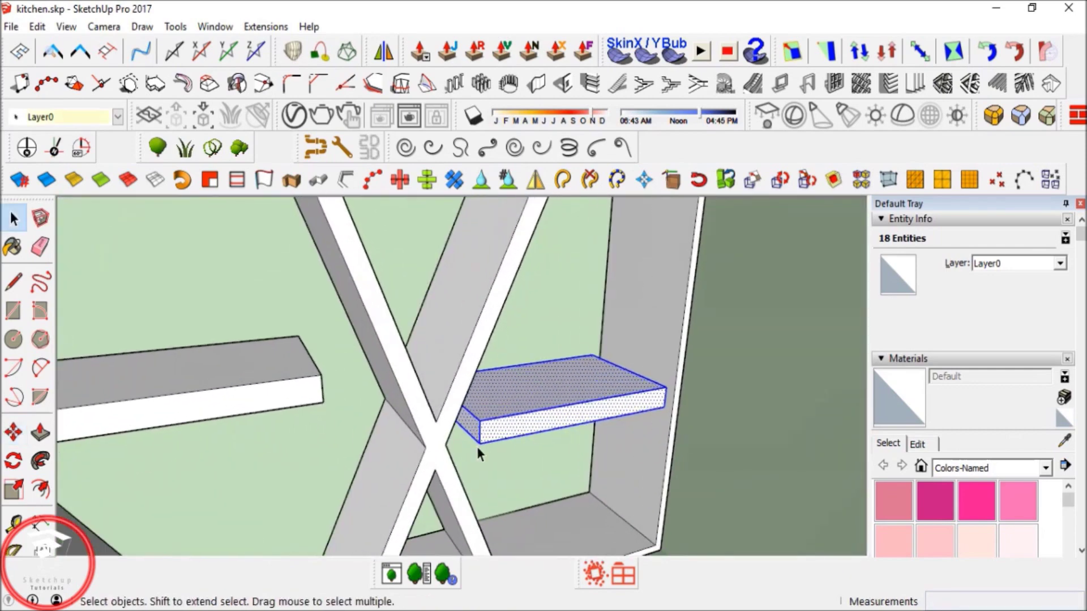
click(471, 448)
click(490, 437)
middle_drag(490, 437, 530, 456)
key(space)
scroll(555, 450, down, 6)
click(598, 437)
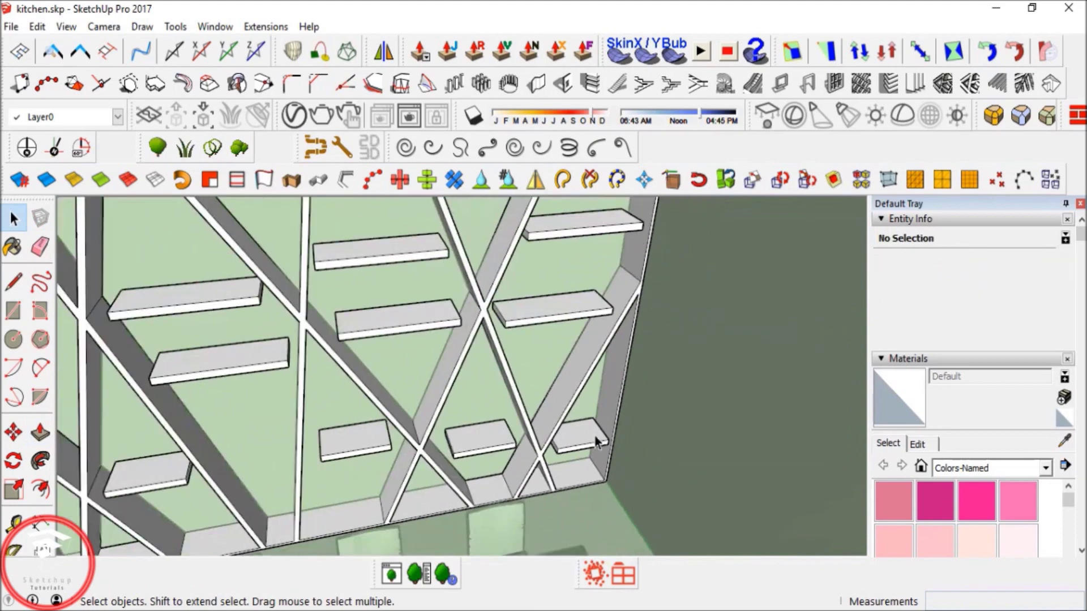
Delete the upper long shelf in the middle bay and the upper long shelf in the bay beside the far side wall.
scroll(583, 419, down, 3)
middle_drag(572, 399, 535, 323)
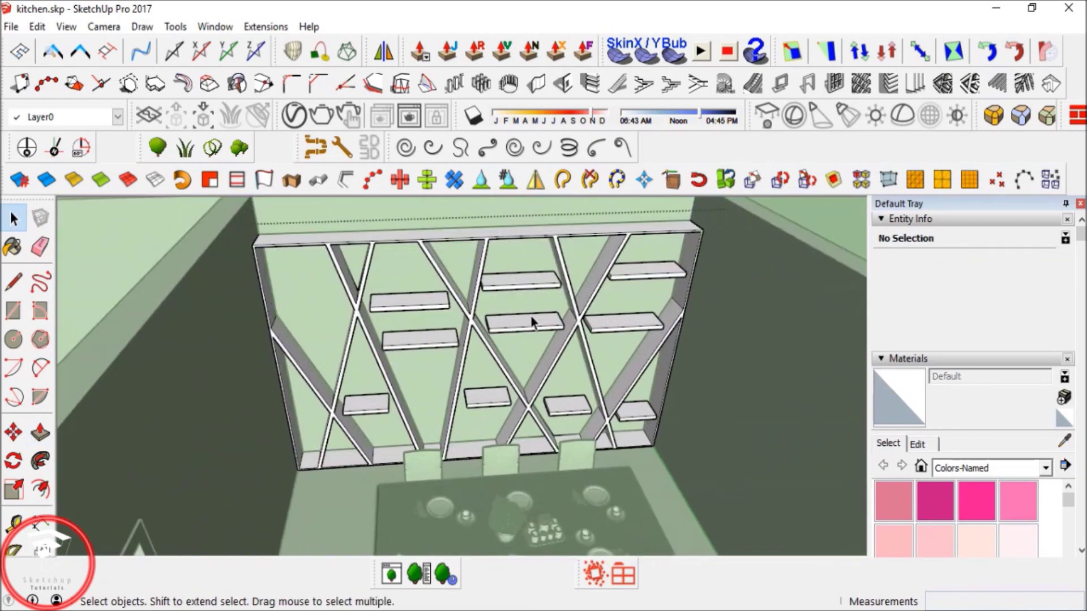
scroll(511, 294, up, 5)
click(511, 289)
key(Delete)
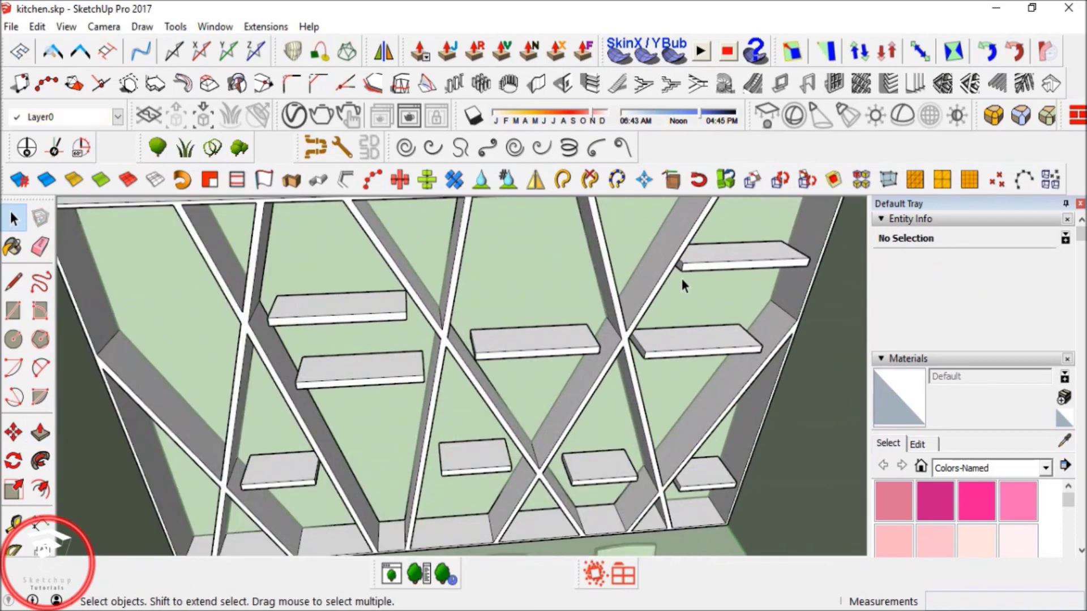
click(716, 264)
key(Delete)
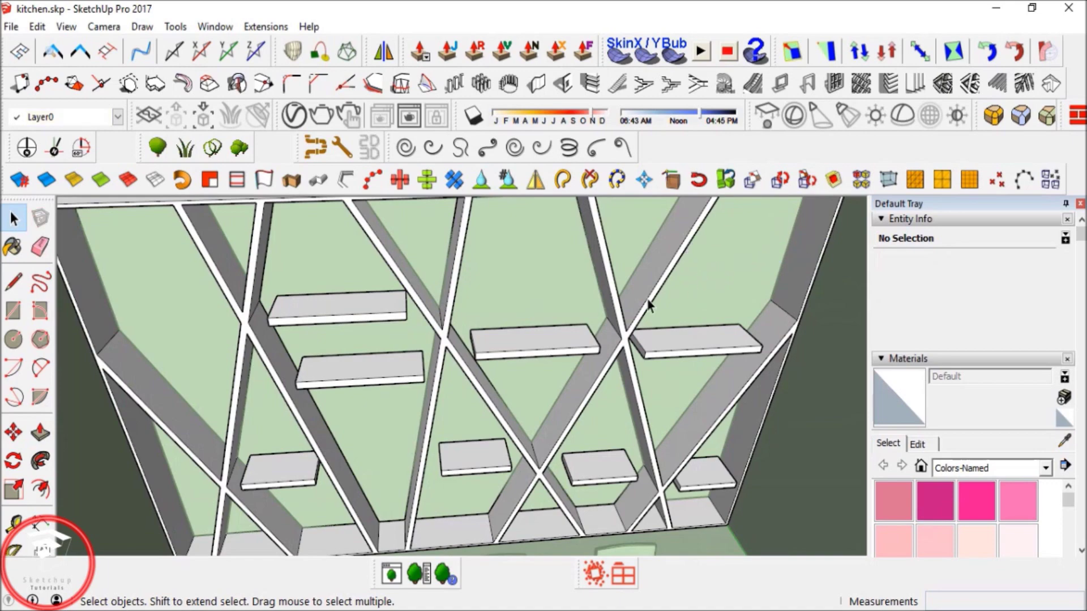
Copy the short shelf up into the empty upper bay beside the opposite side wall.
scroll(650, 304, down, 5)
middle_drag(649, 304, 421, 407)
scroll(421, 407, up, 3)
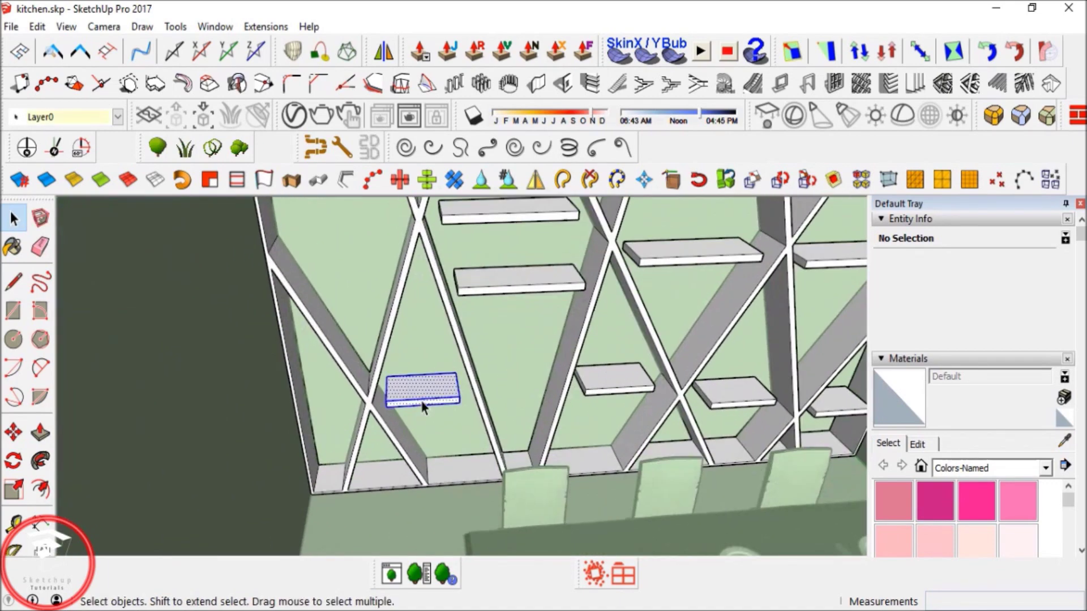
key(m)
click(422, 361)
key(ctrl)
click(349, 248)
key(space)
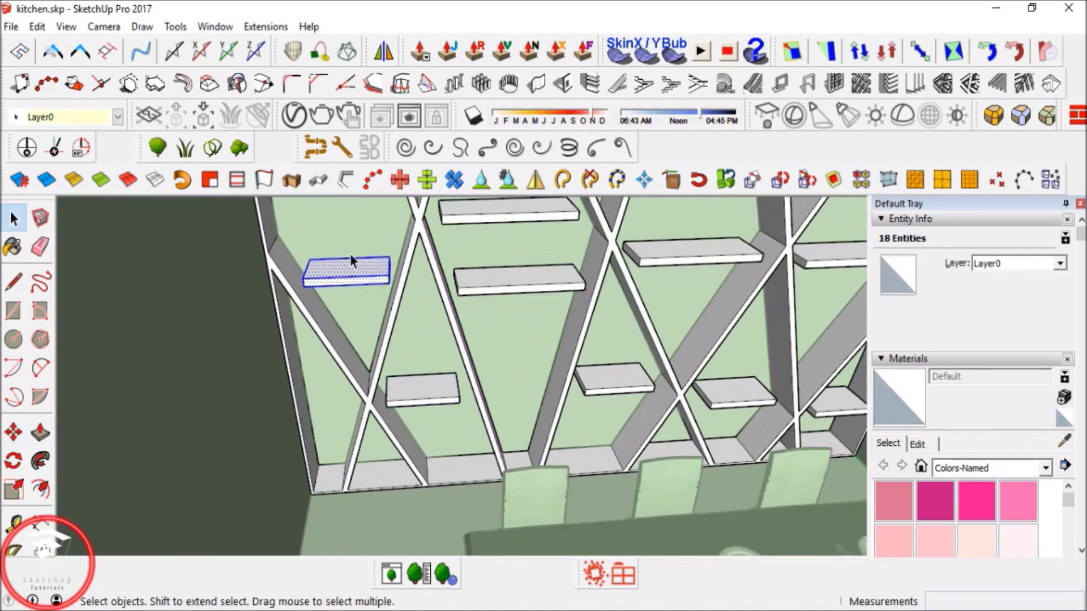
click(351, 362)
scroll(351, 361, down, 6)
mouse_move(351, 362)
middle_down()
mouse_move(306, 386)
mouse_move(136, 367)
middle_up()
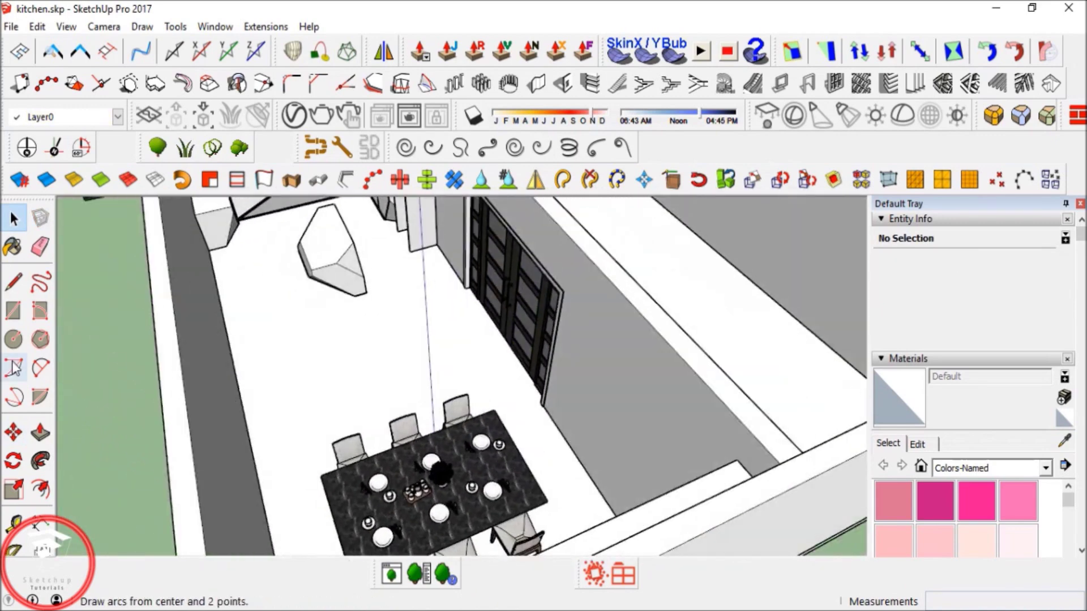
click(8, 251)
key(space)
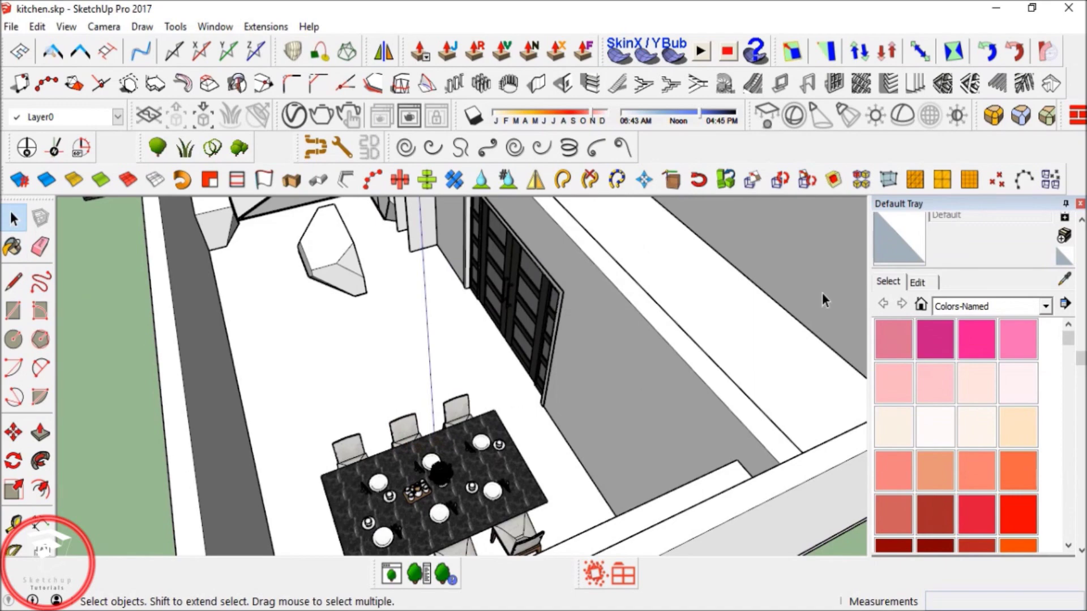
click(12, 247)
scroll(437, 387, down, 2)
mouse_move(406, 365)
shift+middle_down()
mouse_move(386, 347)
mouse_move(418, 415)
mouse_move(399, 477)
mouse_move(457, 358)
mouse_move(457, 439)
shift+middle_up()
key(space)
Draw a circle of about 1.40 m radius between the faceted island and the dining chairs.
scroll(464, 337, up, 1)
key(c)
key(space)
key(c)
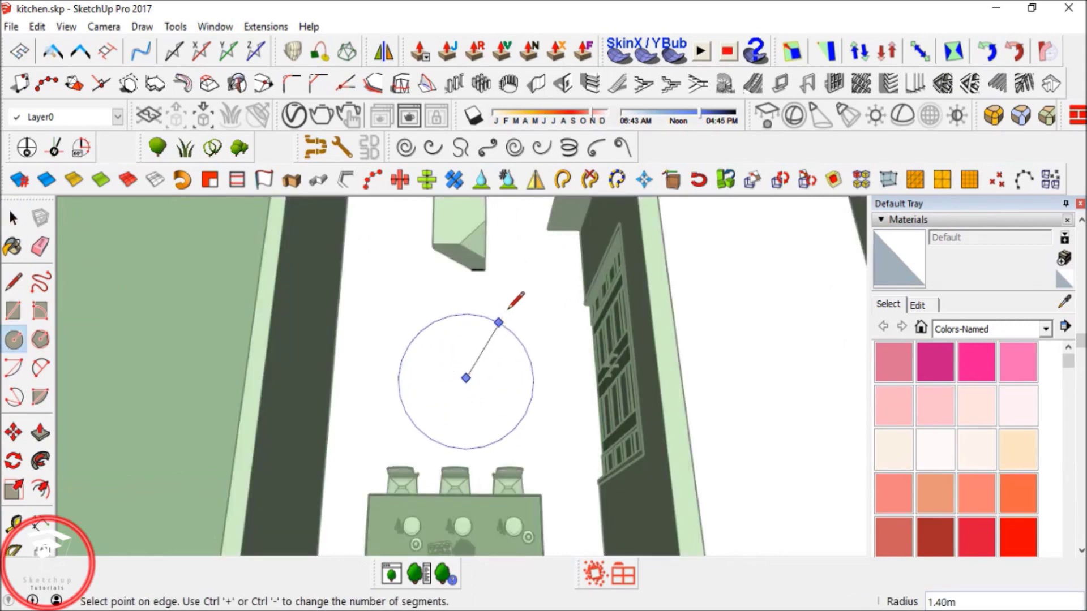
click(507, 312)
key(space)
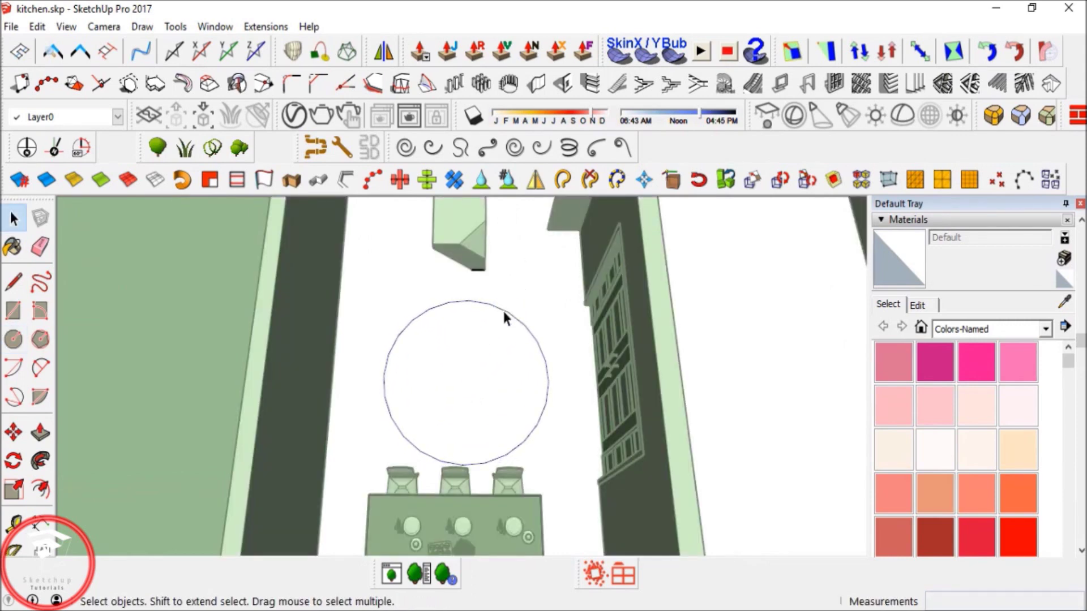
Set the circle's number of segments to 120.
right_click(503, 312)
click(552, 138)
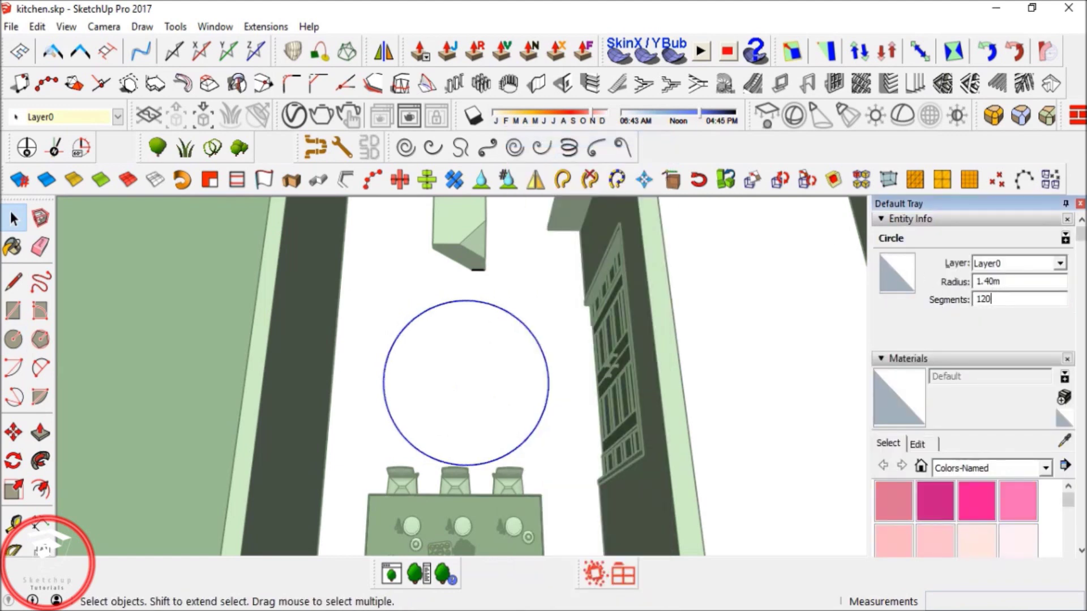
shift+middle_drag(306, 318, 311, 295)
click(138, 338)
Start a file import and set the file type to Portable Network Graphics (*.png).
shift+middle_drag(502, 338, 437, 319)
scroll(453, 347, up, 2)
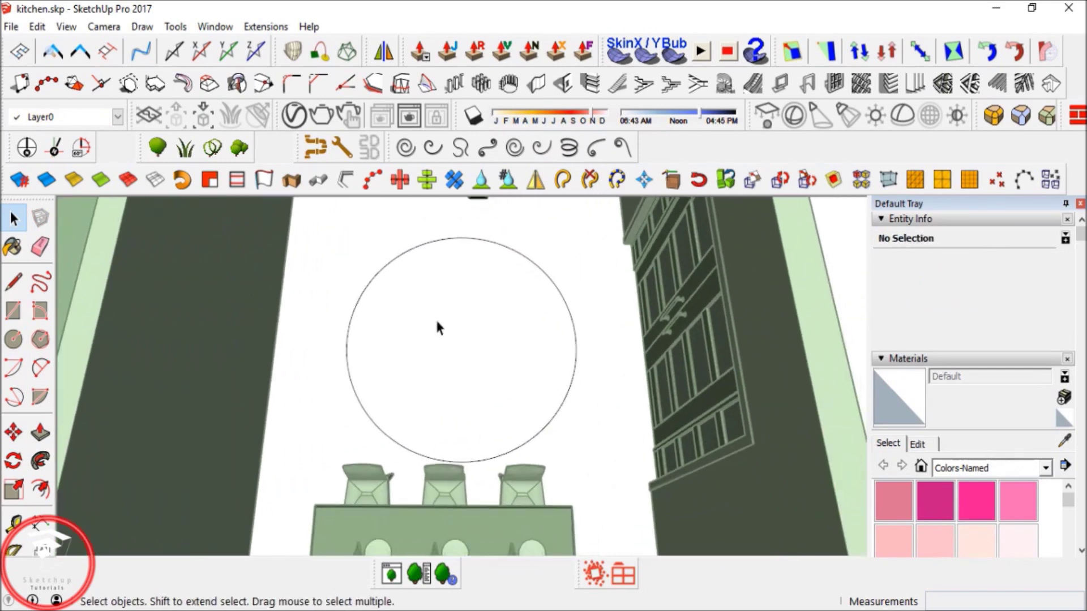
click(11, 26)
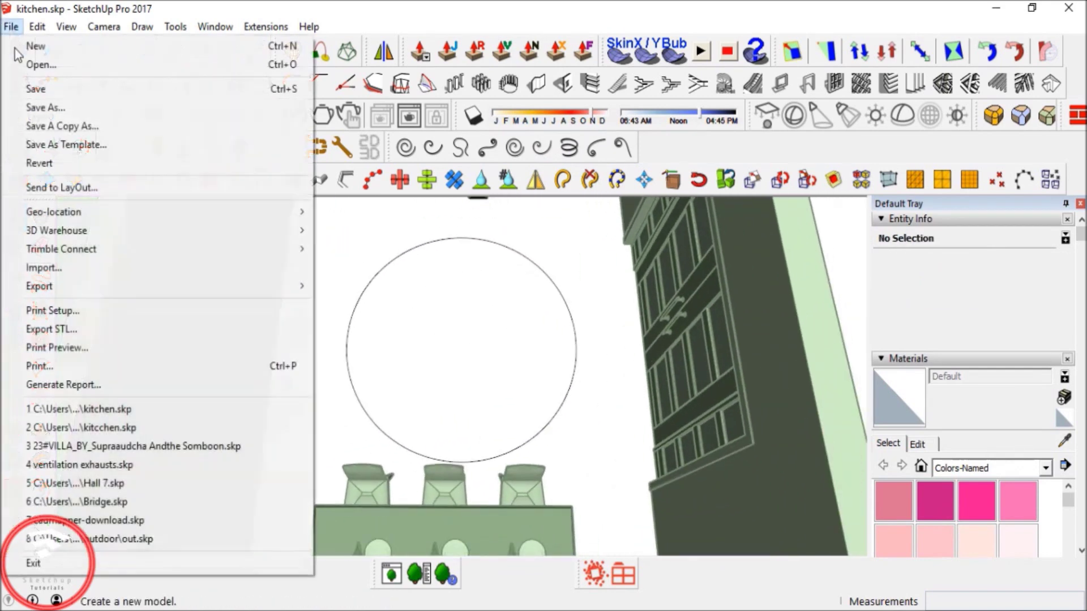
click(66, 266)
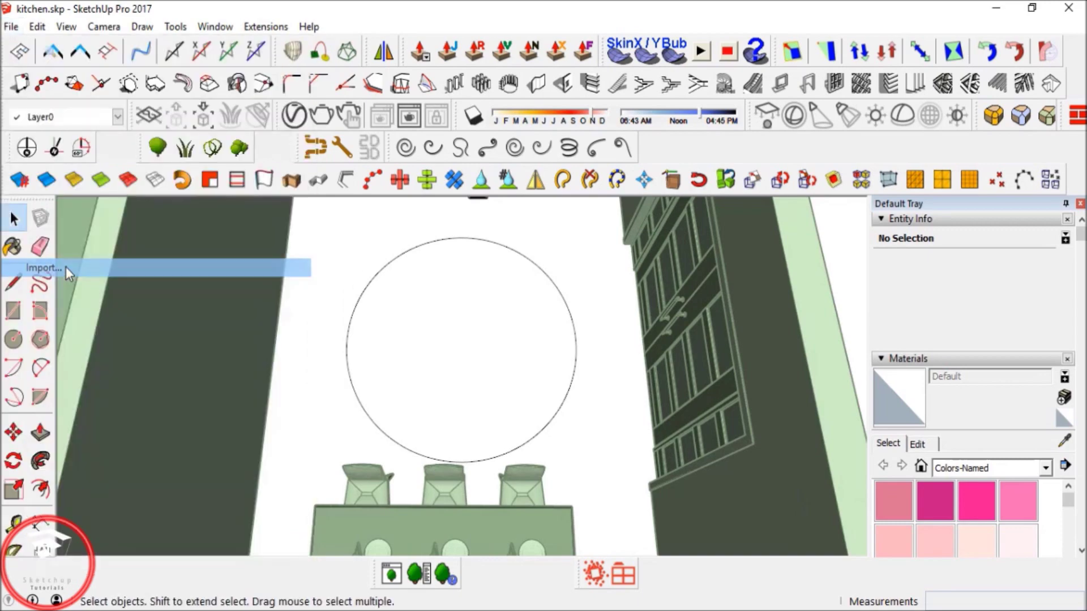
click(589, 449)
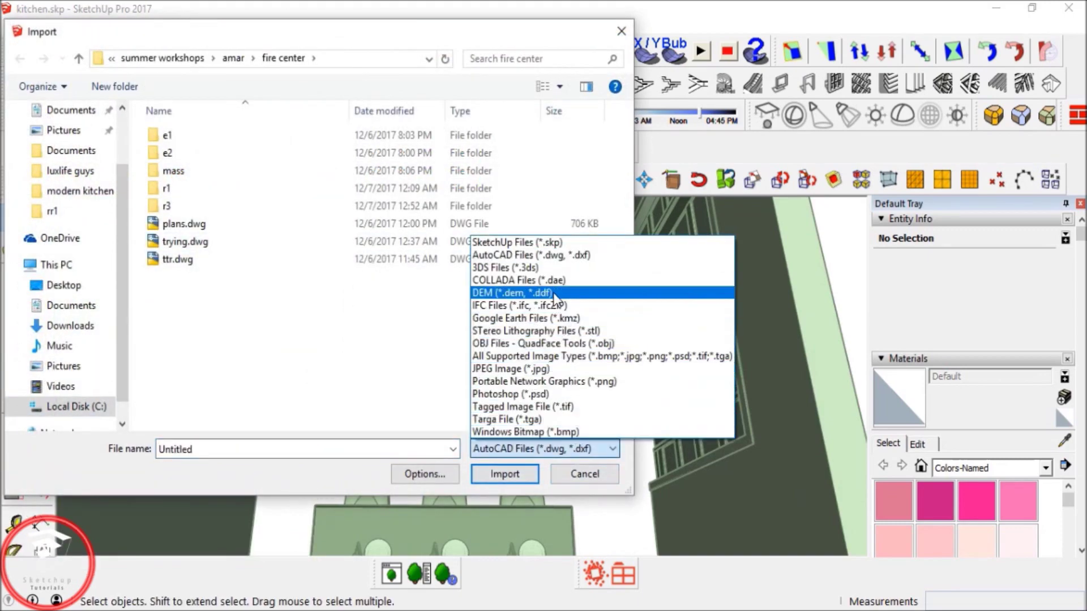
click(575, 380)
Browse to the Sketchup folder inside tools on Local Disk (C:) to look for an image.
click(75, 407)
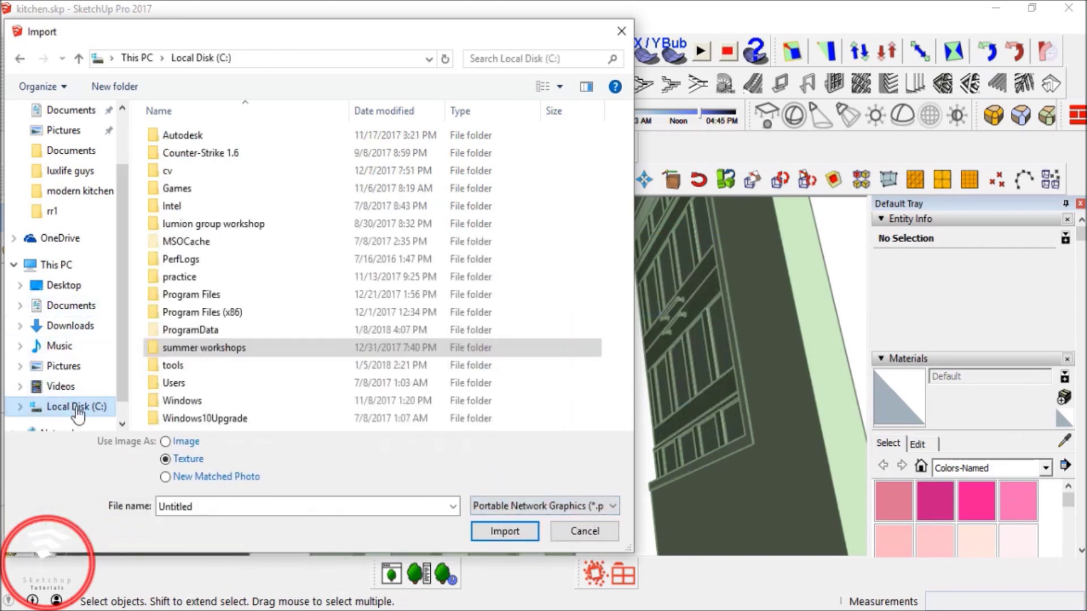
click(179, 367)
double_click(179, 367)
scroll(214, 317, down, 3)
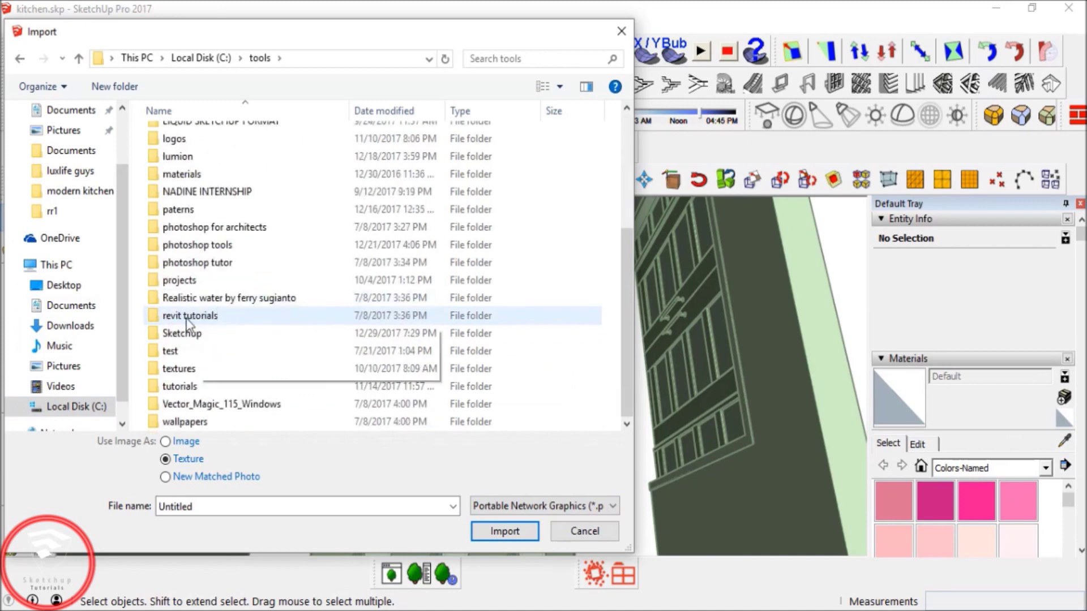
double_click(183, 337)
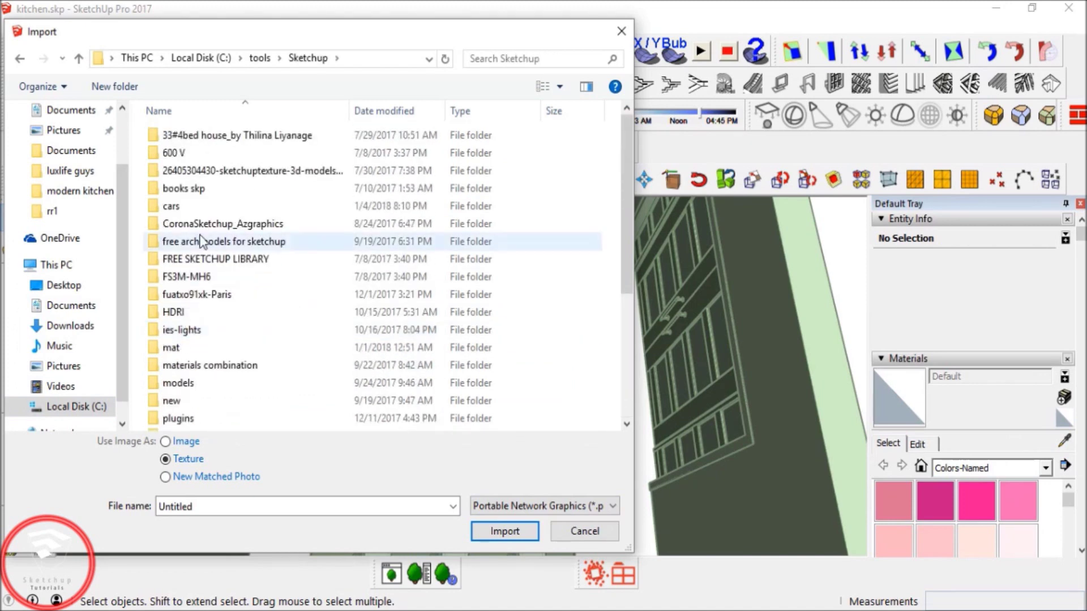
Look through the DECORATION and DIVERSE subfolders of the paterns folder inside tools for an image.
click(19, 60)
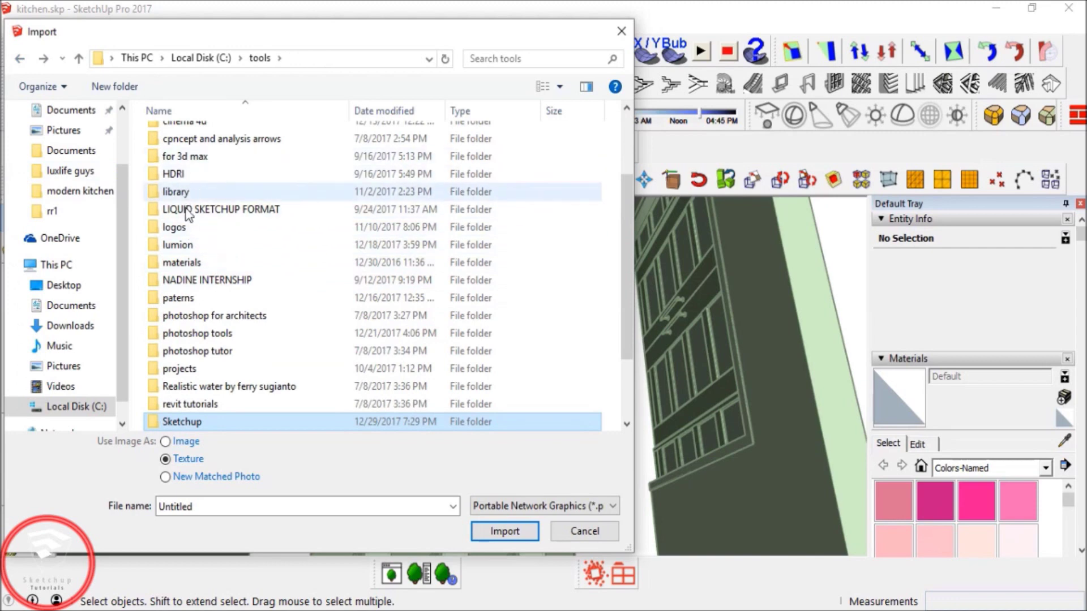
double_click(190, 298)
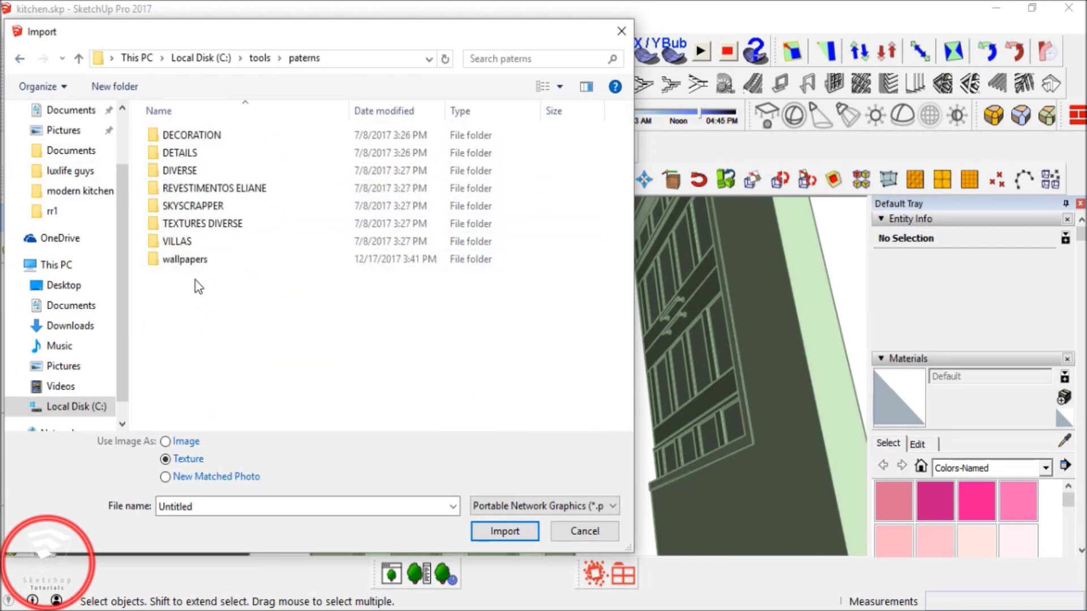
double_click(216, 140)
click(20, 59)
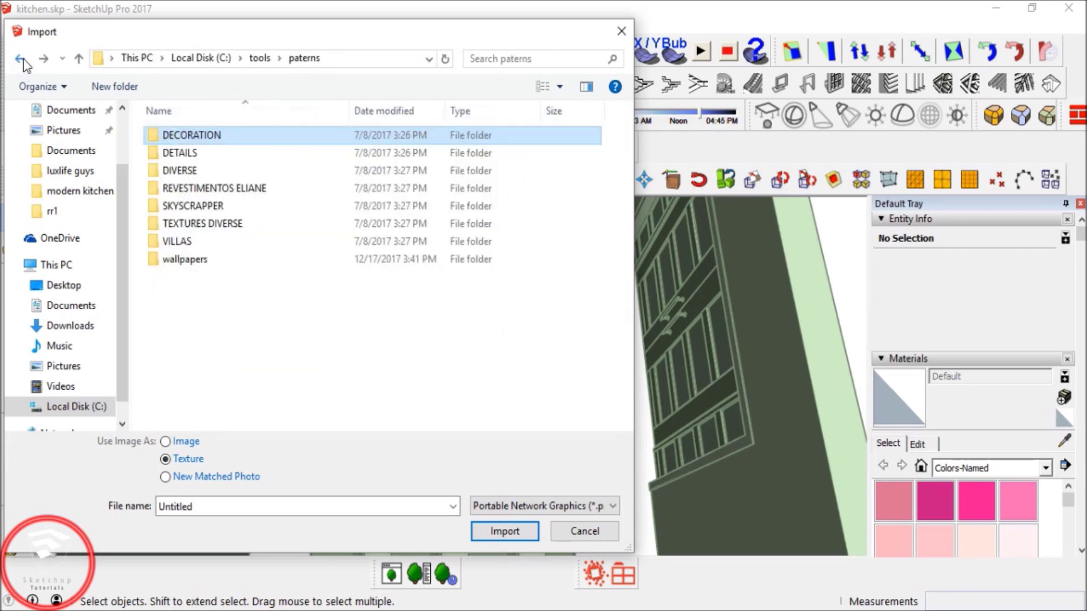
double_click(198, 172)
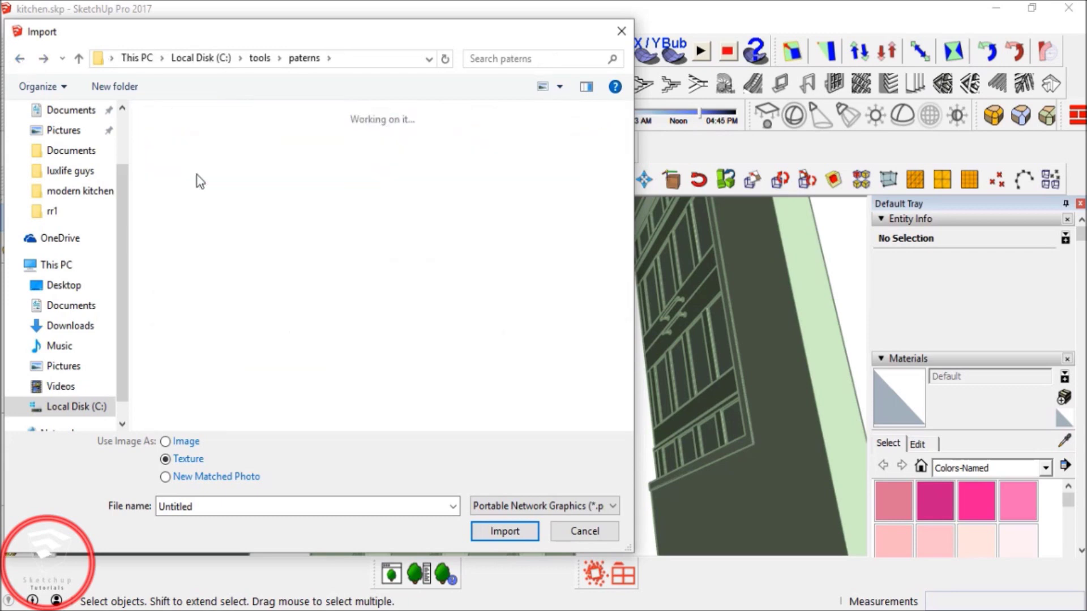
click(20, 59)
click(19, 59)
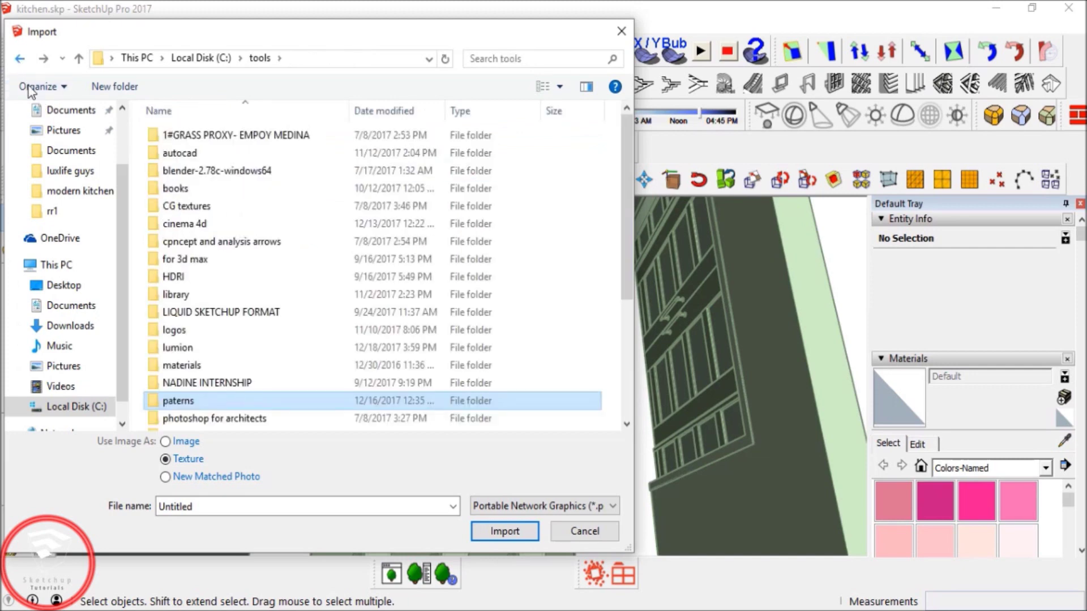
Search the Sketchup folder for "water" and open the [Free Mapping] Parquet Floor Textures_files folder inside materials parquet and water jet.
scroll(190, 339, down, 4)
click(188, 334)
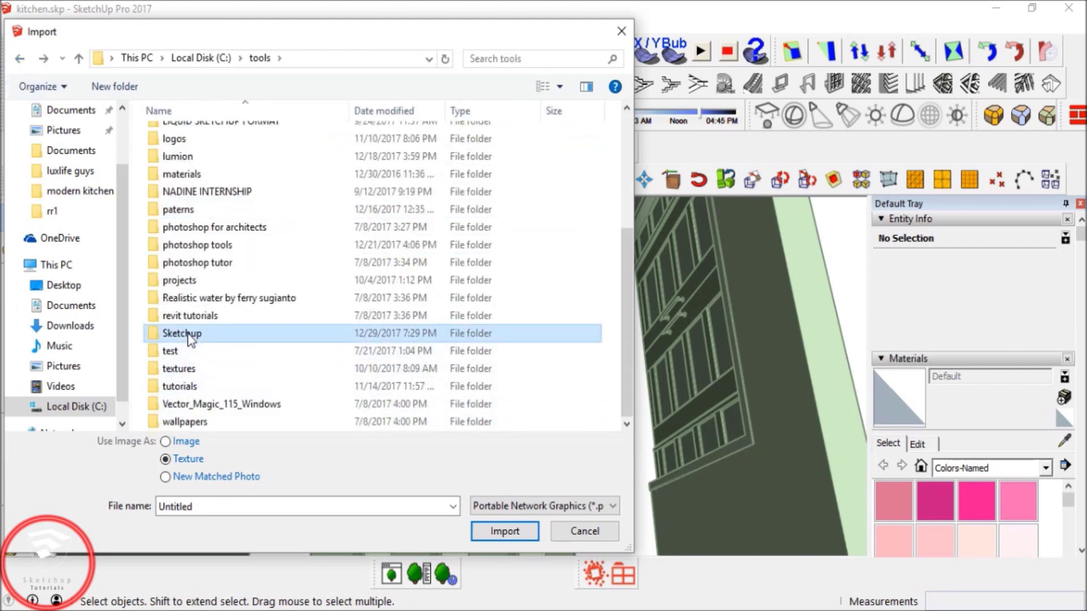
double_click(188, 334)
click(512, 57)
text(water)
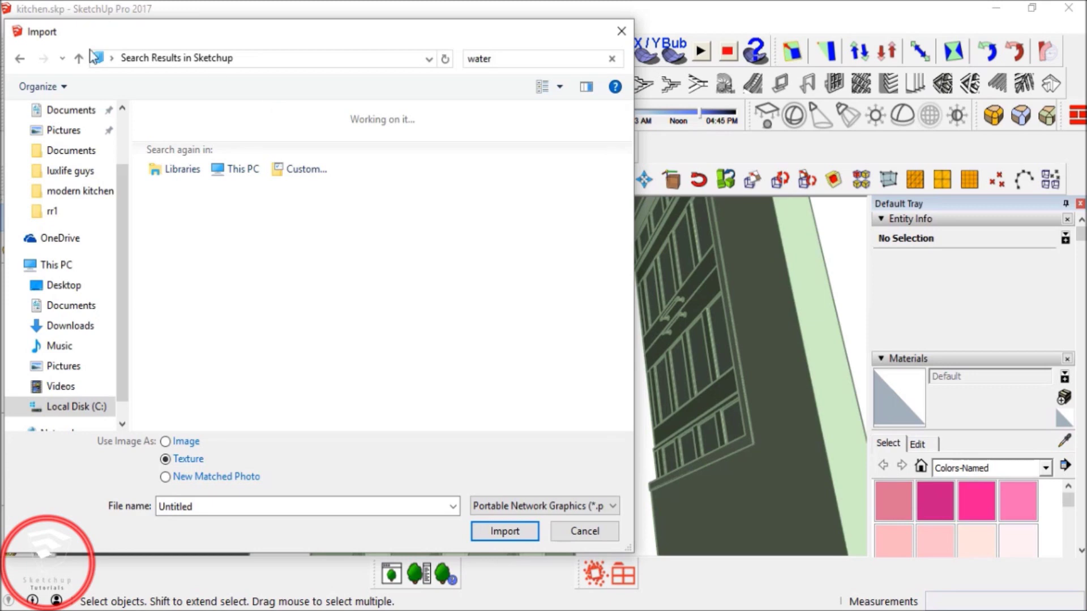
double_click(233, 119)
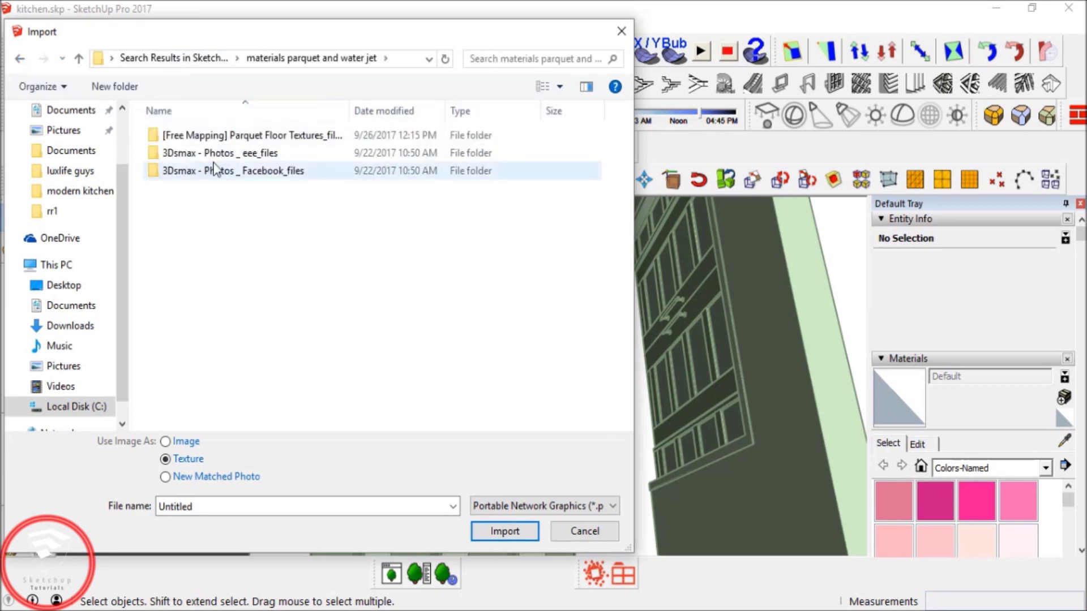
double_click(232, 136)
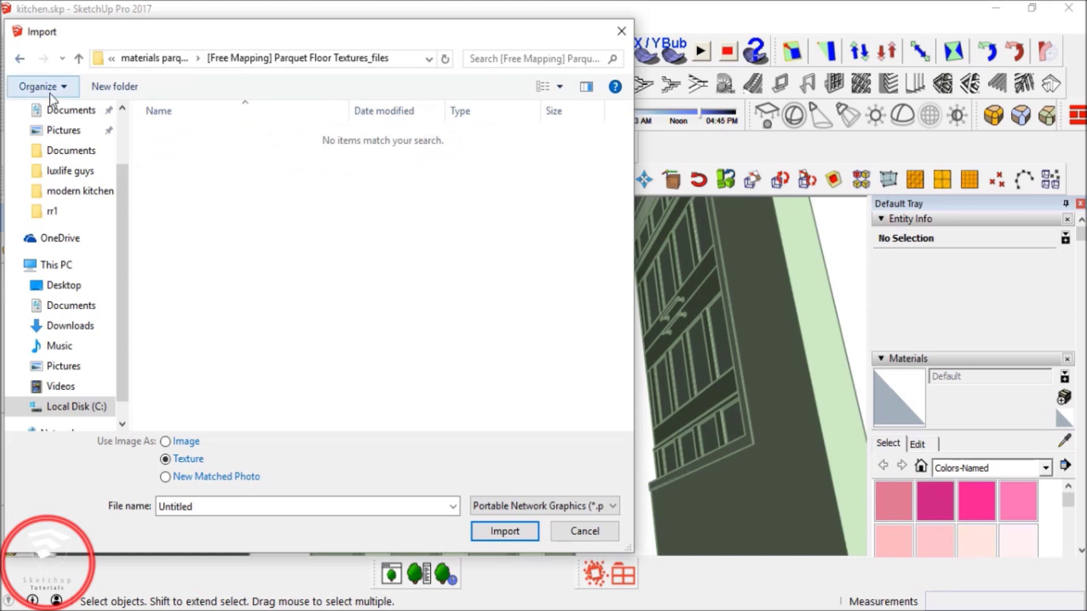
Set the import file type to JPEG Image (*.jpg) and show the folder's files as large thumbnails.
click(564, 509)
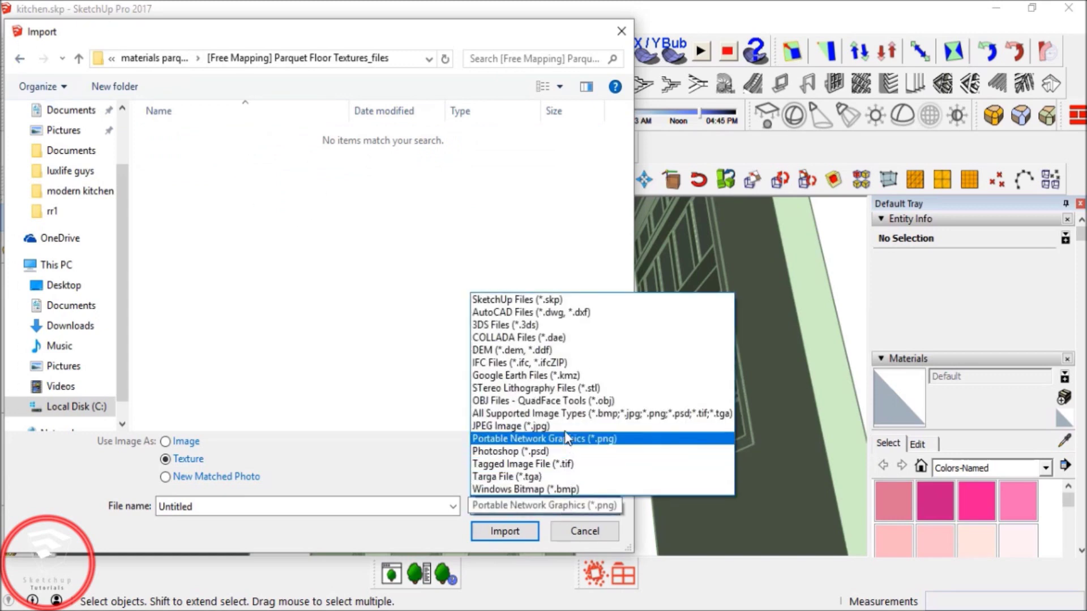
click(538, 425)
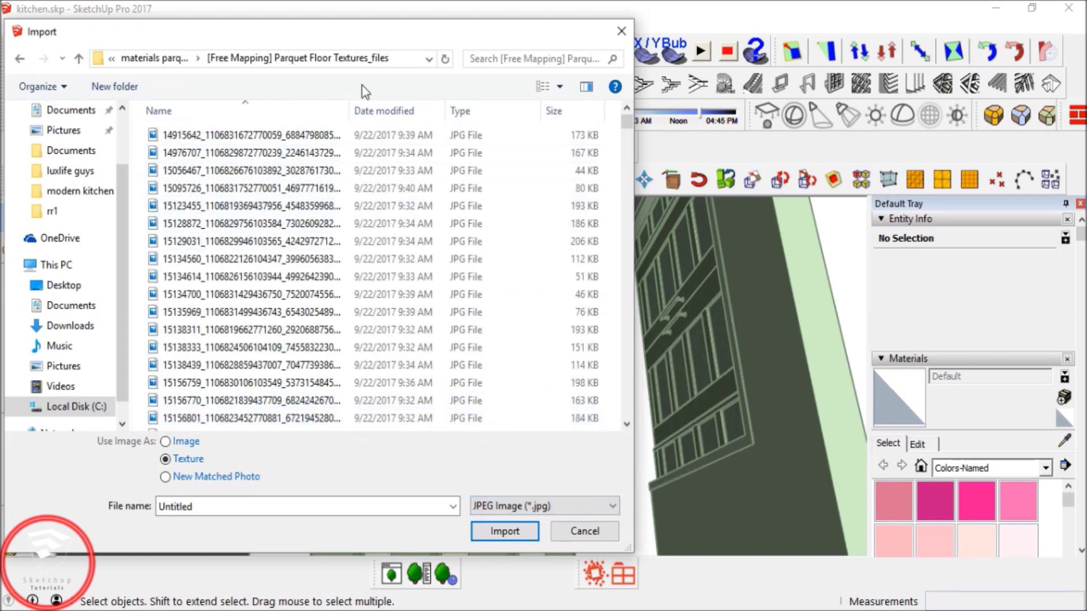
click(559, 86)
click(620, 48)
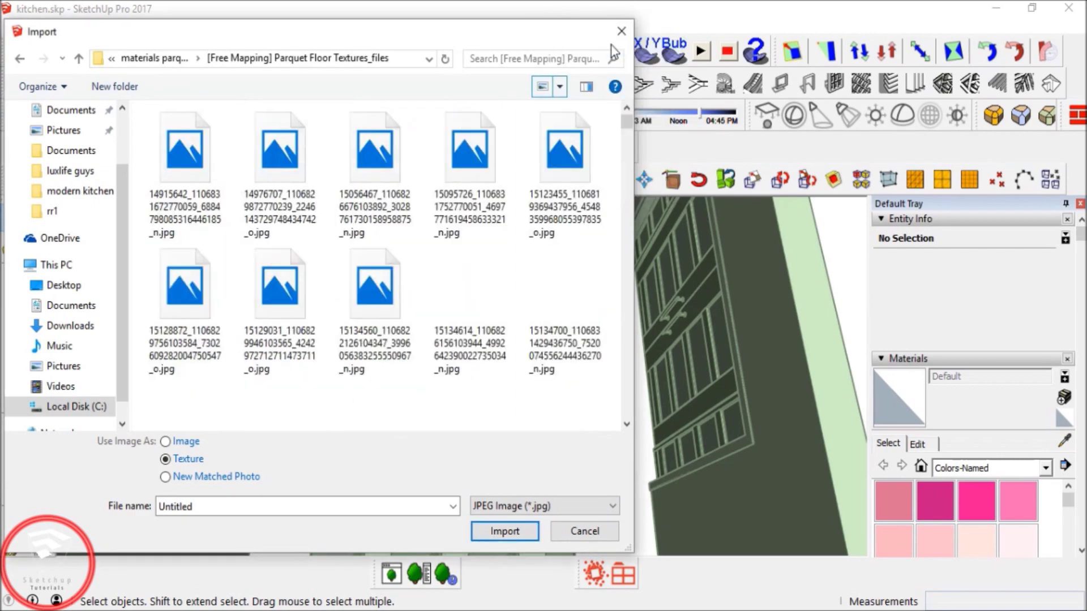
scroll(379, 323, down, 5)
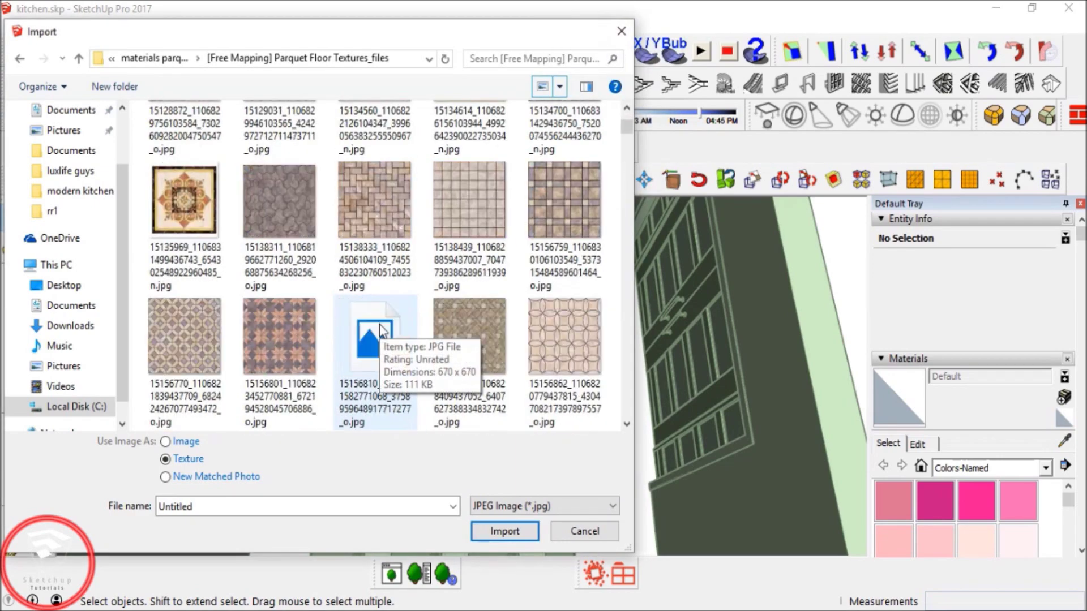
scroll(379, 324, down, 3)
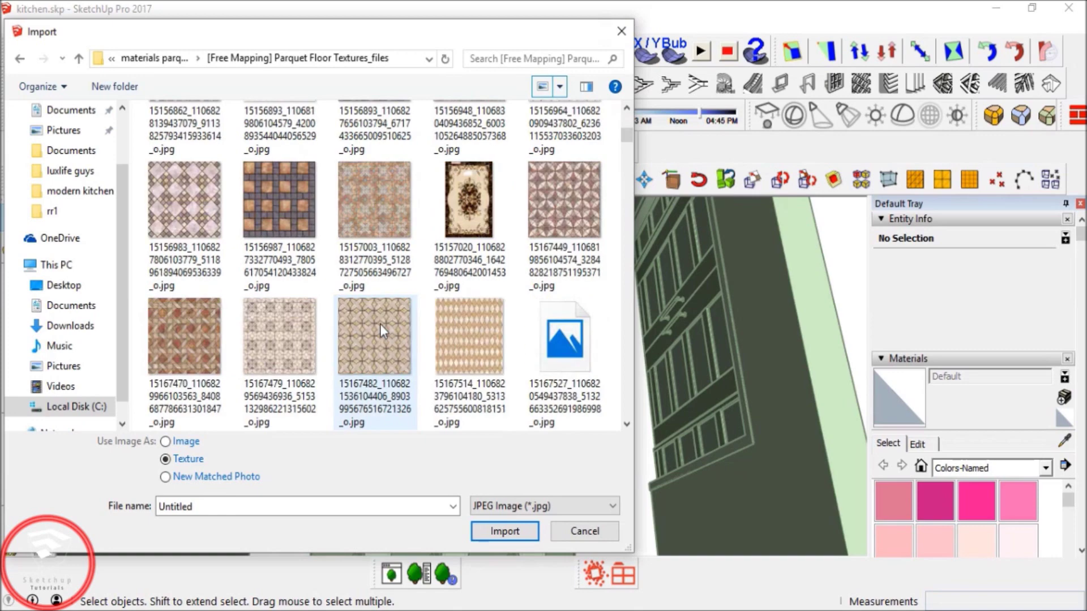
scroll(379, 324, down, 6)
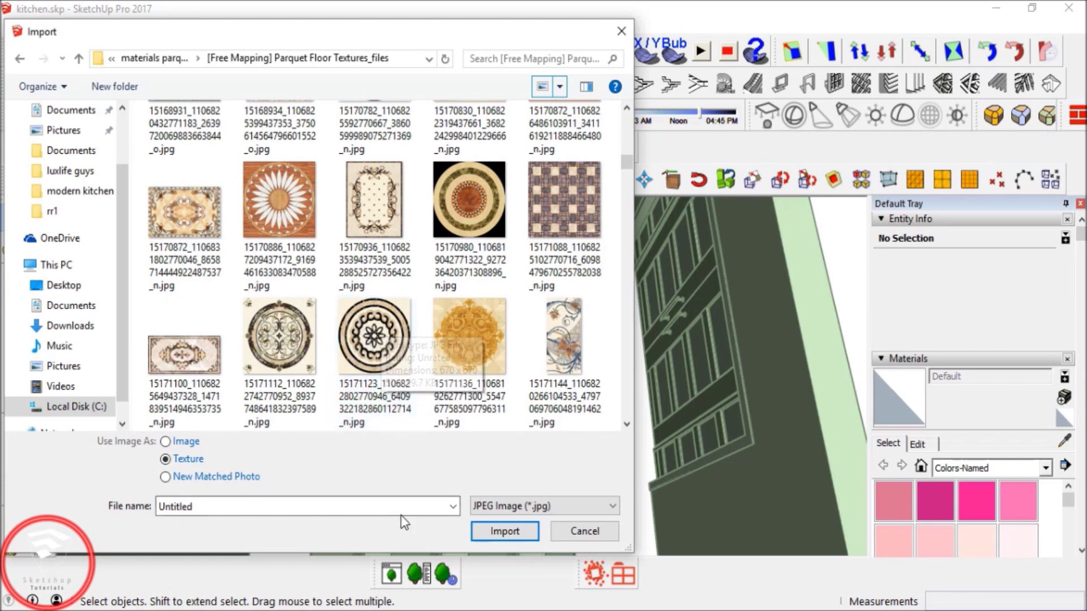
click(503, 533)
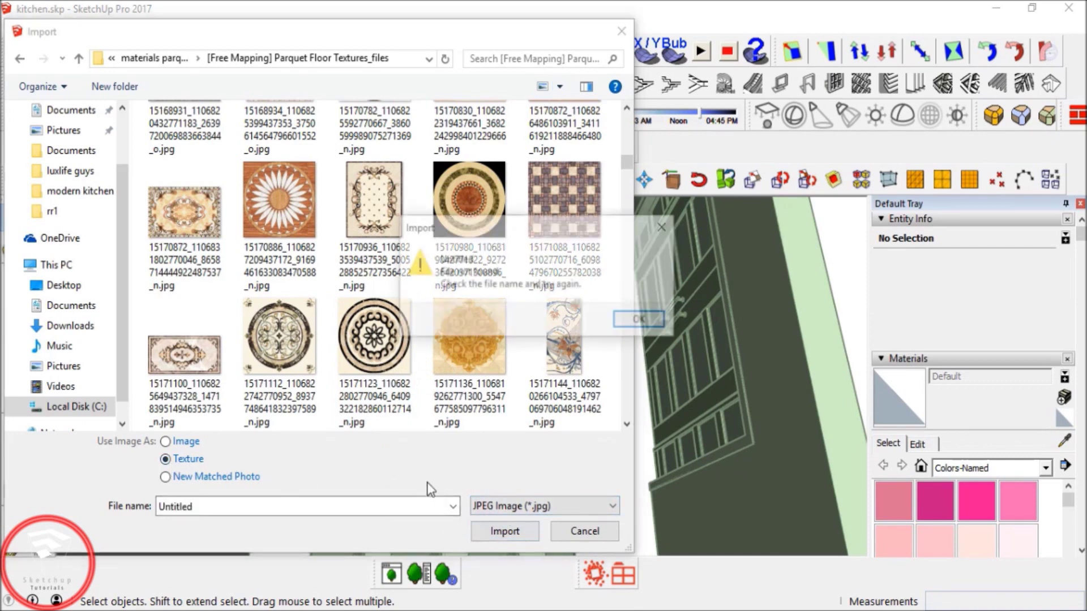
click(642, 321)
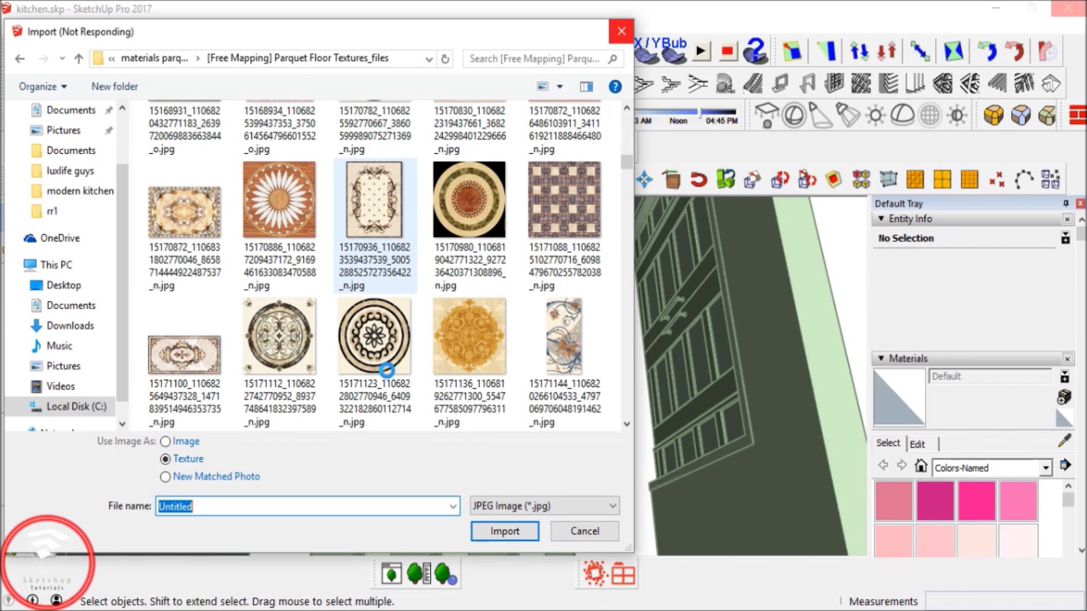
click(387, 370)
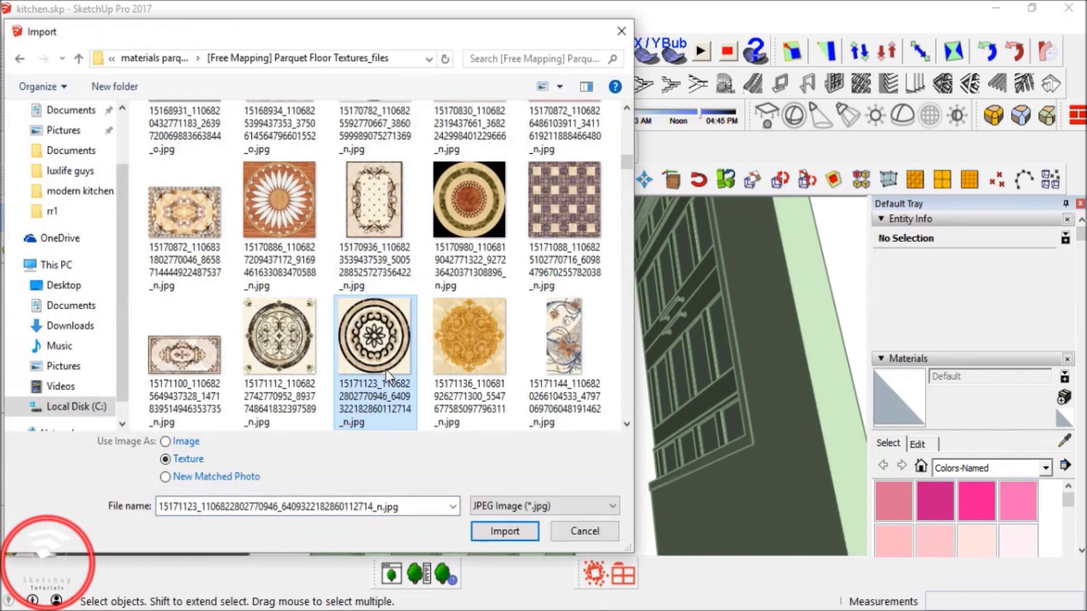
Import the chosen medallion image as a texture and apply it to the floor face around the circle at about 2.40 m high.
click(504, 531)
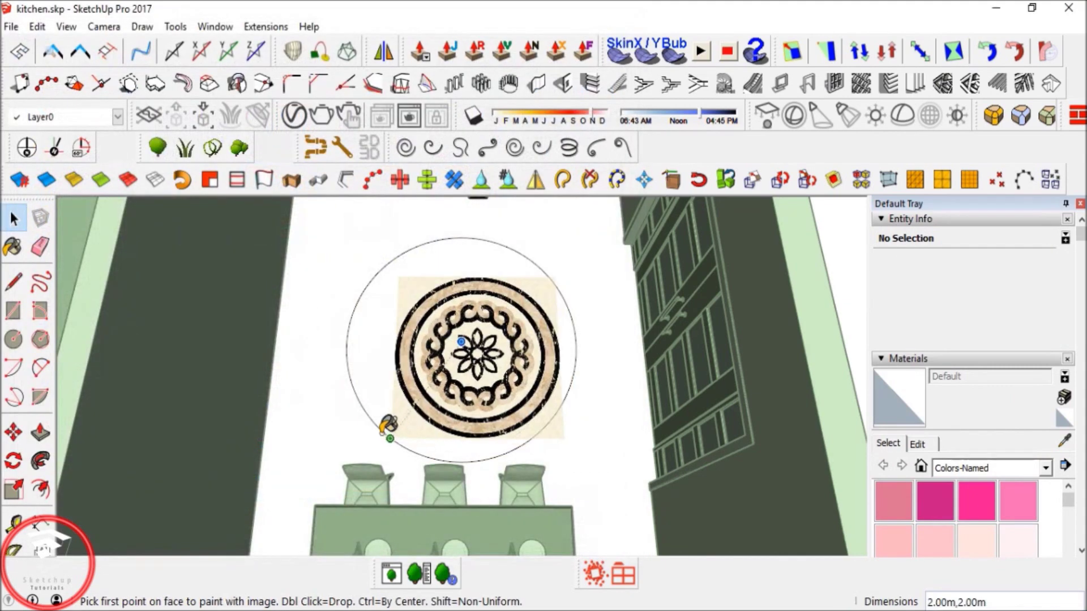
click(376, 425)
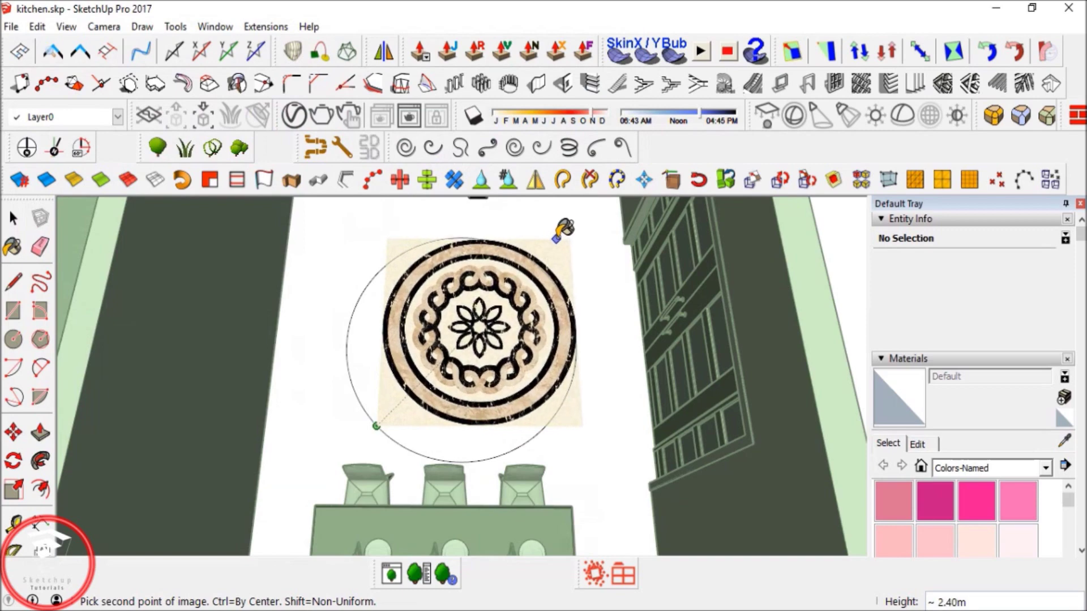
click(566, 230)
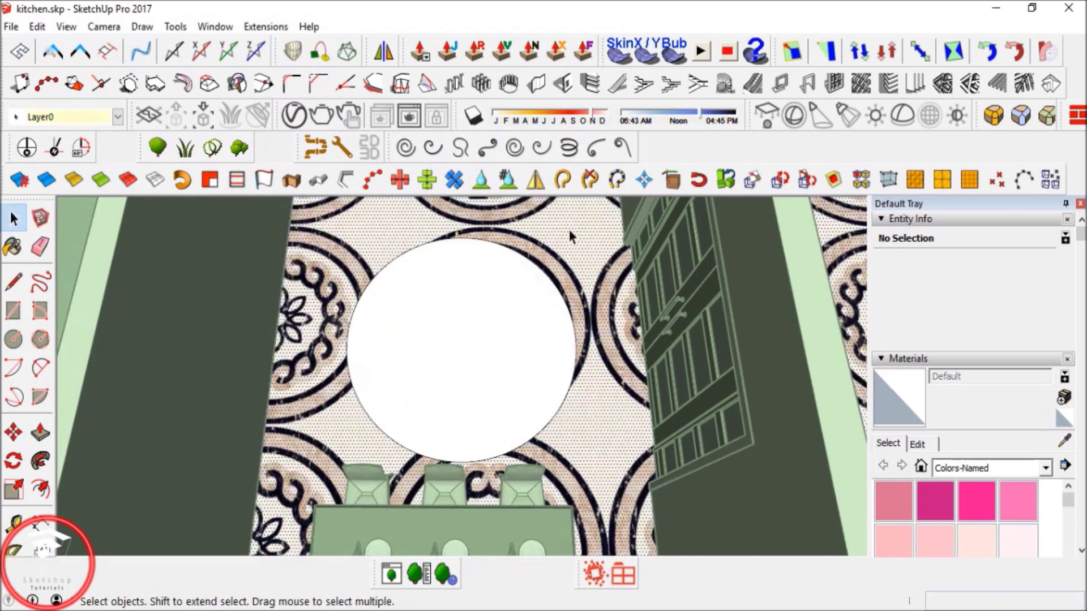
Sample the medallion texture from the floor and paint the white circle face with it.
middle_drag(476, 298, 578, 351)
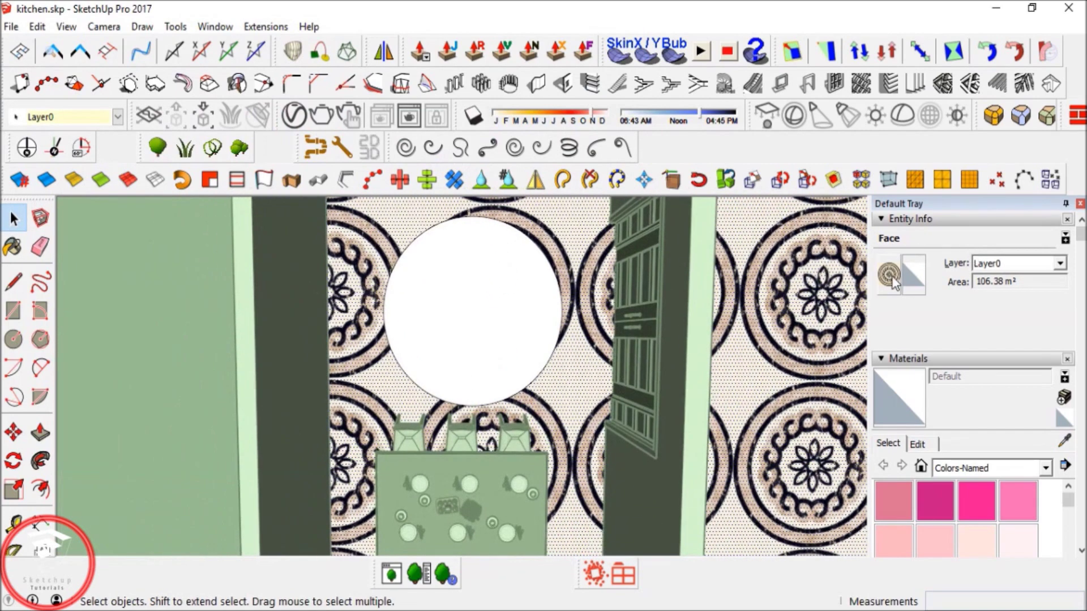
click(1064, 441)
click(599, 340)
click(451, 322)
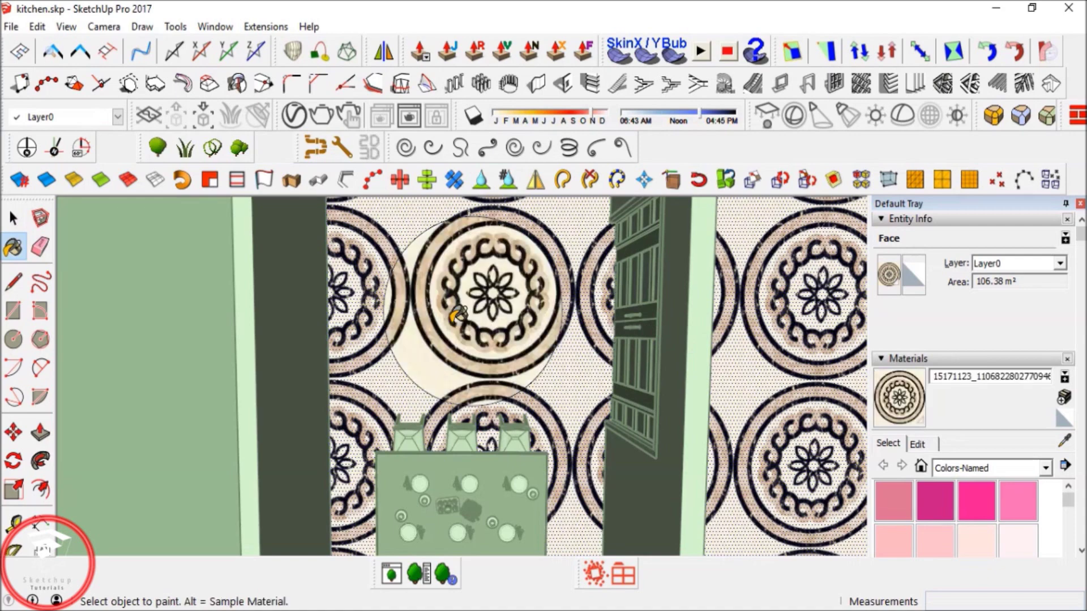
Try to center the medallion texture on the circle face and adjust its scale with the texture position pins.
key(space)
scroll(457, 315, up, 5)
right_click(468, 340)
mouse_move(519, 343)
click(665, 341)
drag(521, 308, 494, 340)
scroll(490, 373, down, 2)
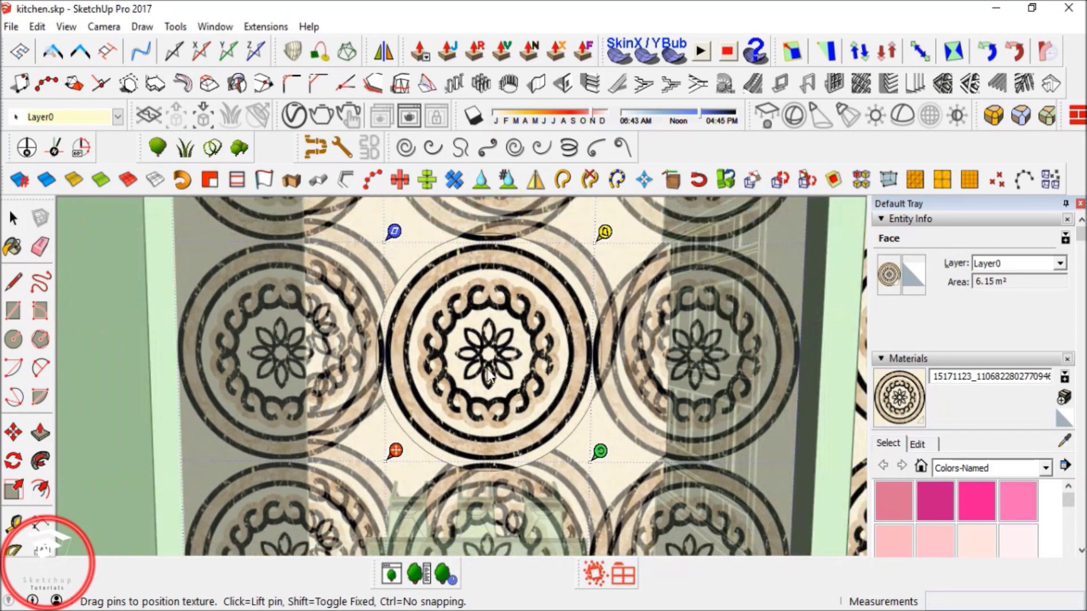
drag(395, 237, 367, 218)
key(Return)
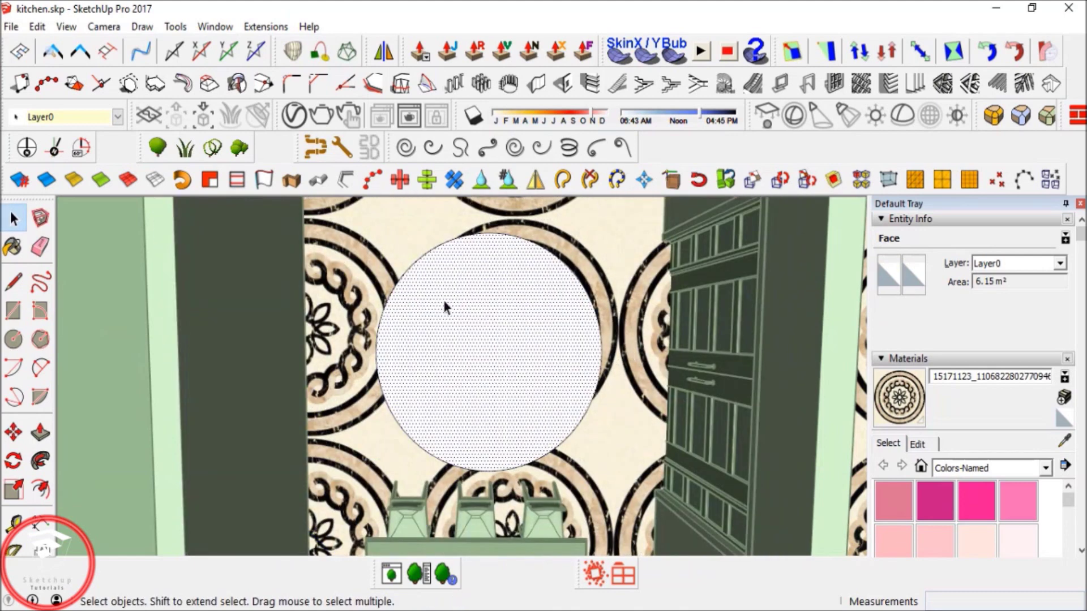
Paint the blank circle face with the medallion texture again and bring up its texture positioning options.
key(b)
click(536, 352)
key(space)
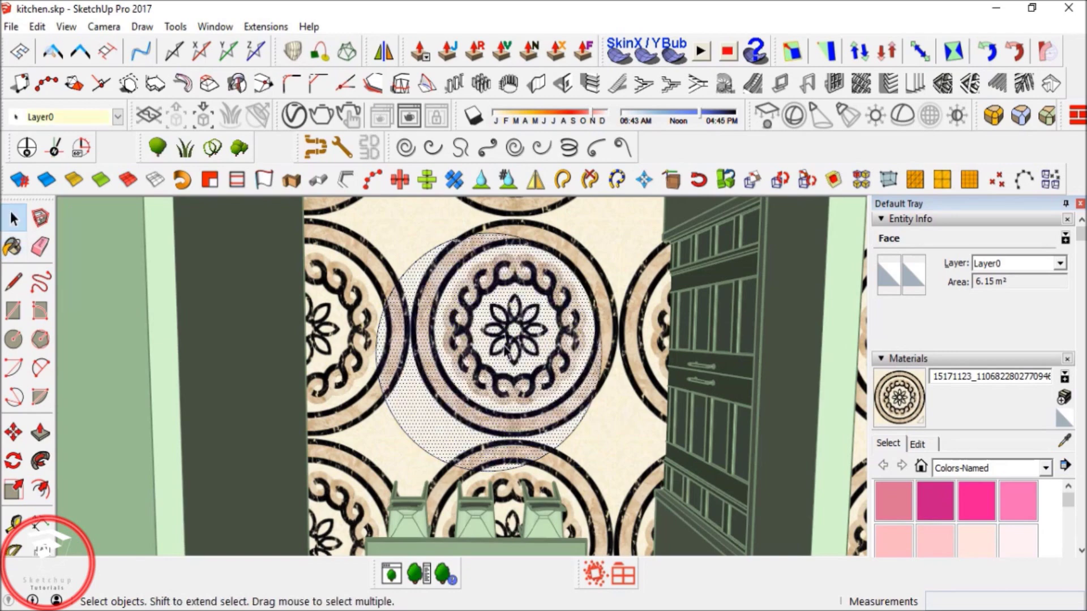
right_click(504, 347)
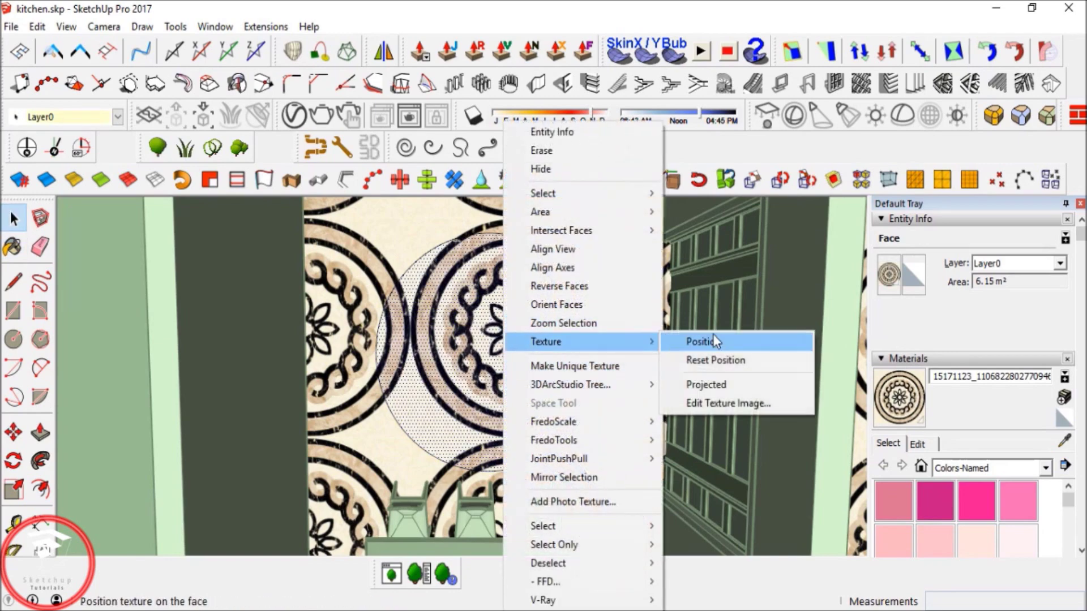
Set the medallion floor texture's width to 2.6 m in the material's edit settings.
key(Escape)
click(917, 444)
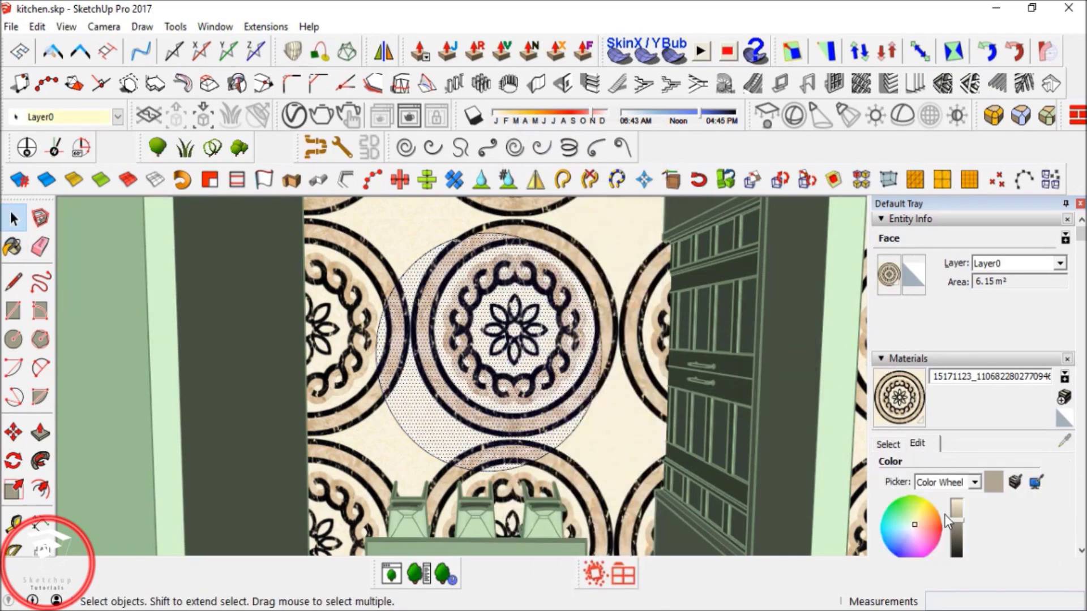
scroll(945, 516, down, 4)
text(2.6)
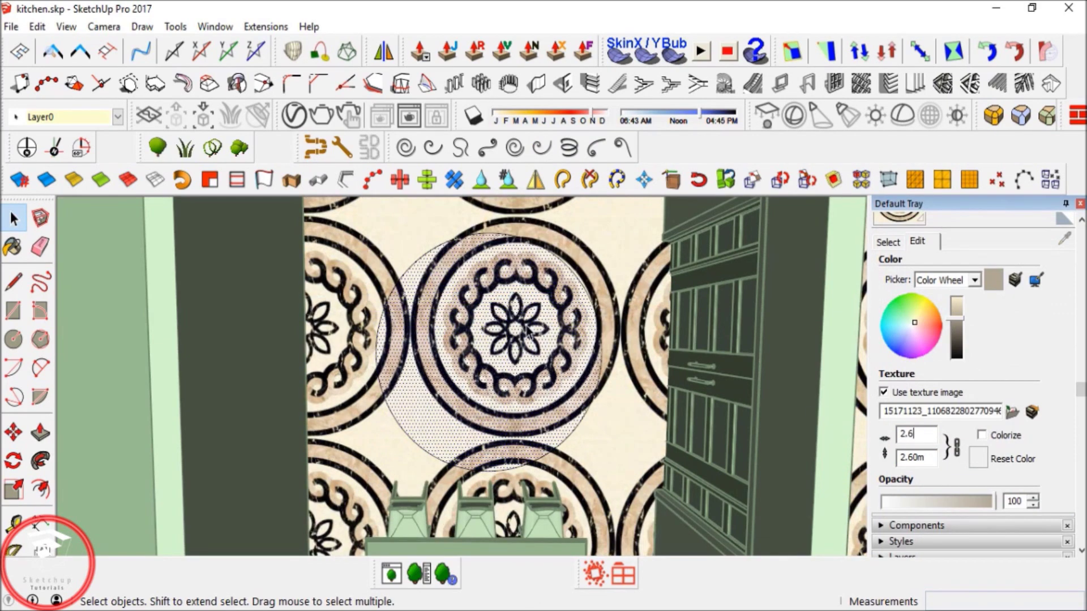
Reposition the texture on the circular floor face so that one medallion is centred in the circle.
right_click(525, 335)
mouse_move(566, 342)
click(730, 342)
drag(504, 346, 491, 365)
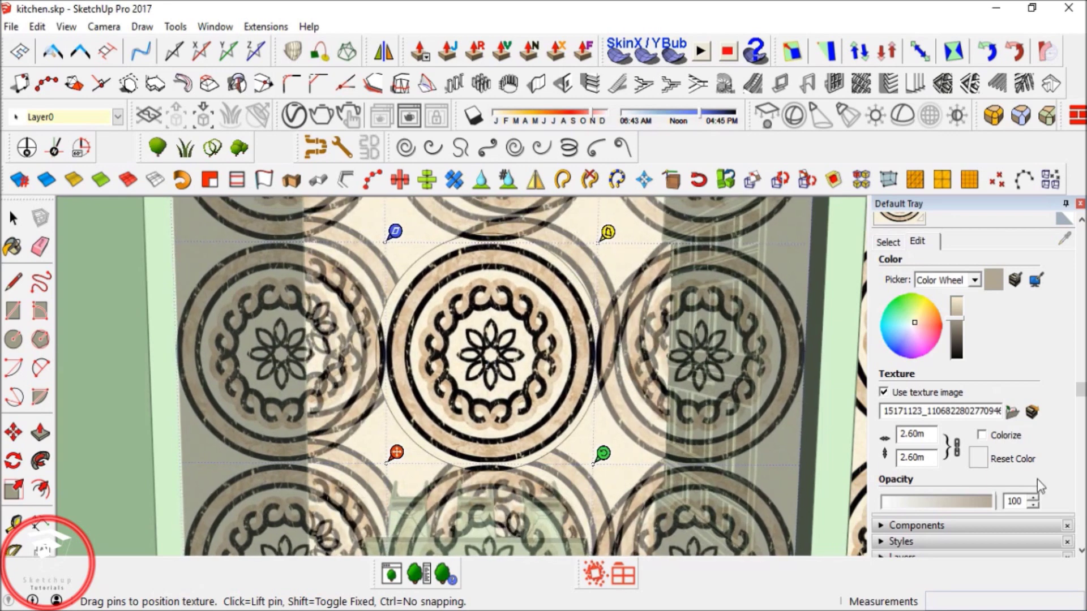
Try a texture width of 2 m for the medallion material.
drag(928, 436, 897, 437)
text(2)
key(Return)
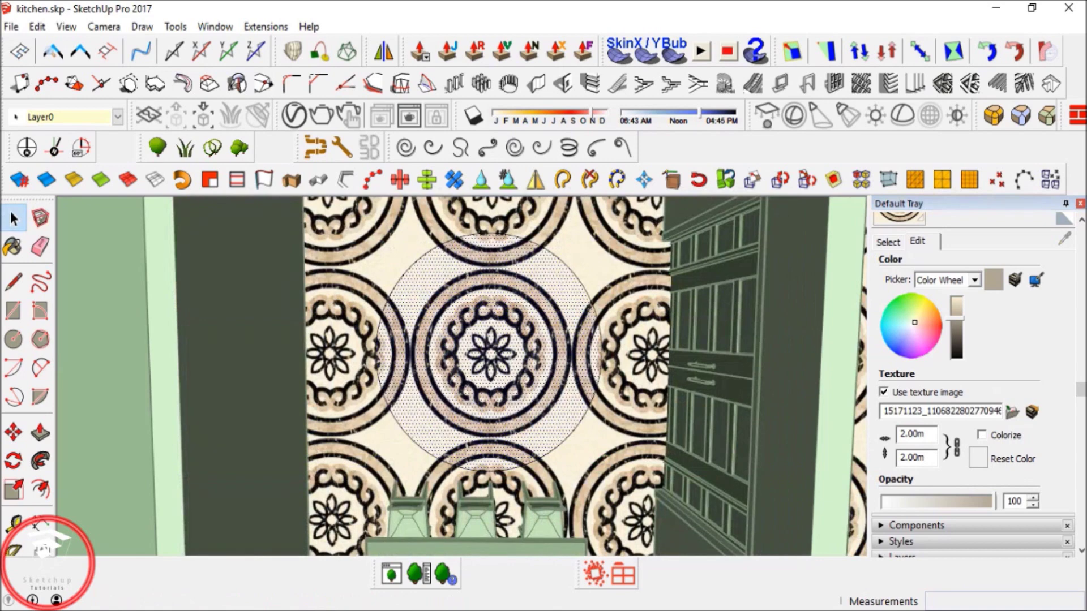
Set the medallion texture's width to 2.8 m and reposition it so that one medallion fills the circular face.
click(933, 434)
text(2.8)
right_click(545, 336)
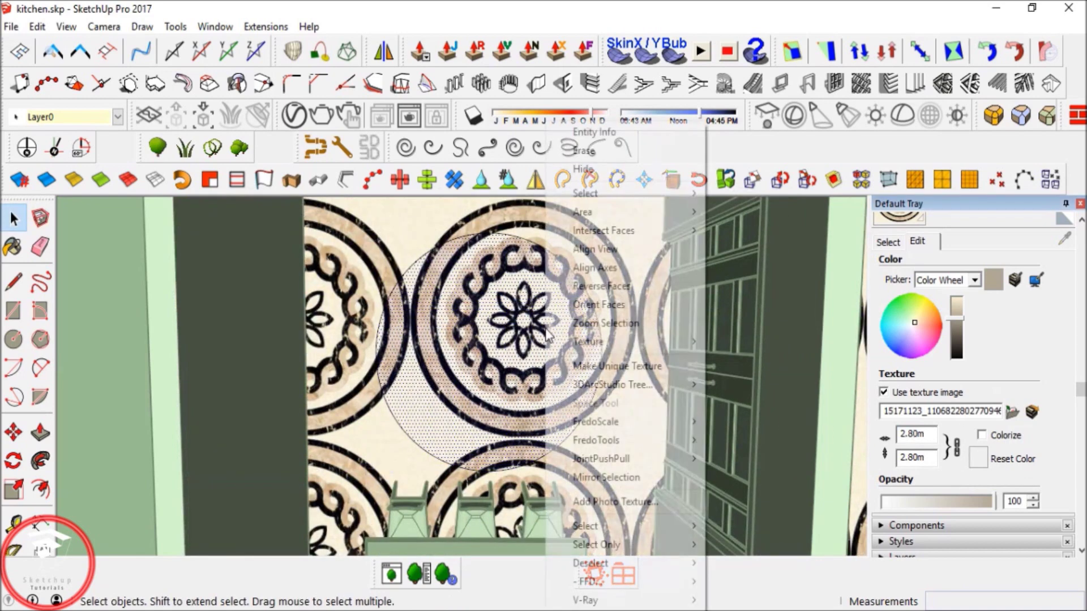
mouse_move(680, 342)
click(744, 340)
scroll(525, 363, up, 1)
drag(539, 323, 497, 364)
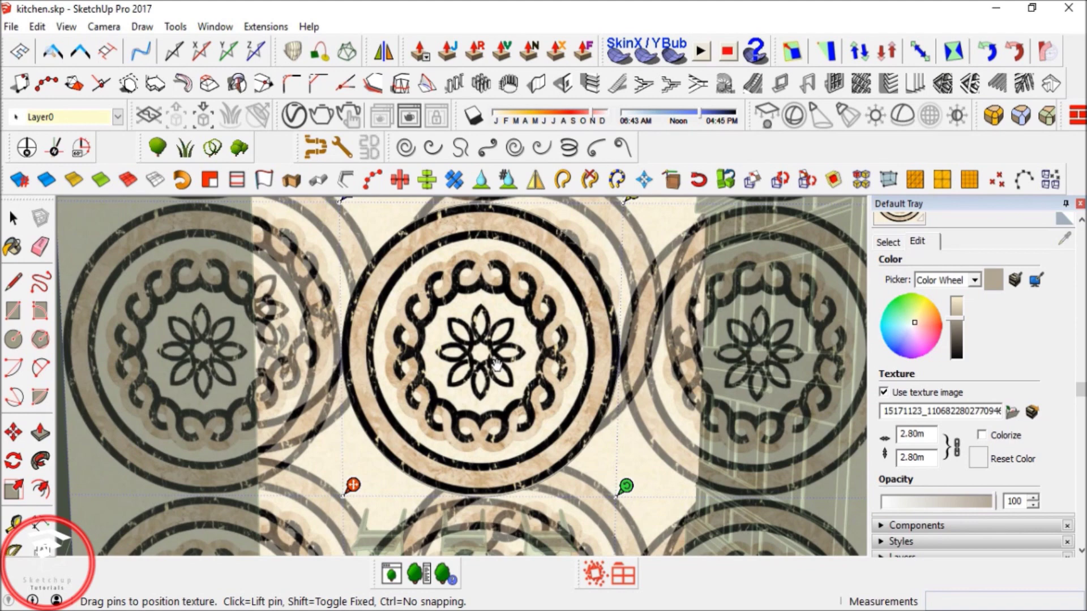
key(Return)
scroll(526, 372, down, 3)
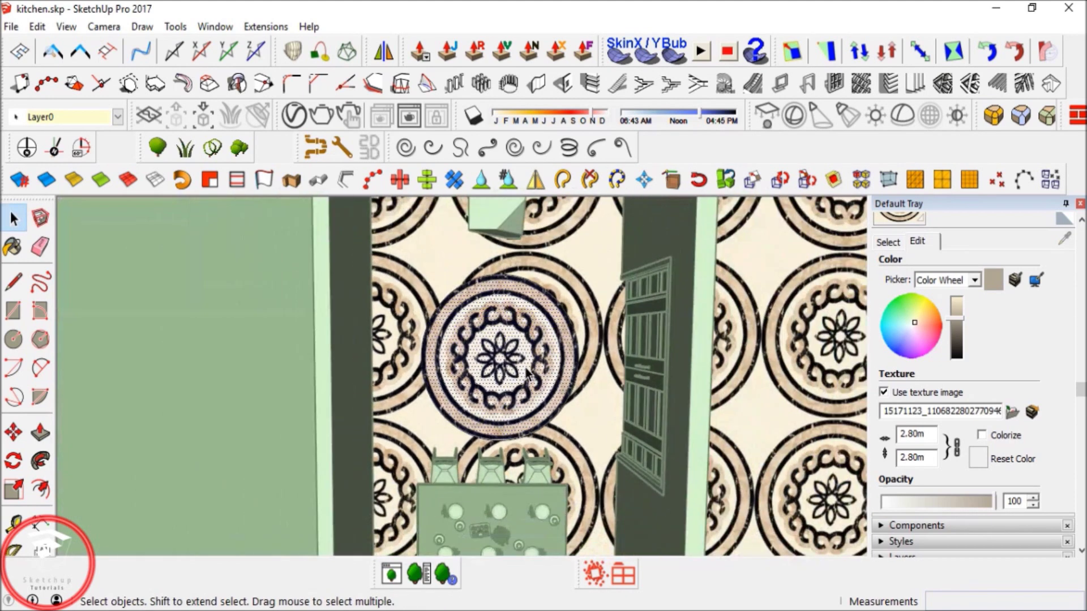
click(900, 220)
key(alt)
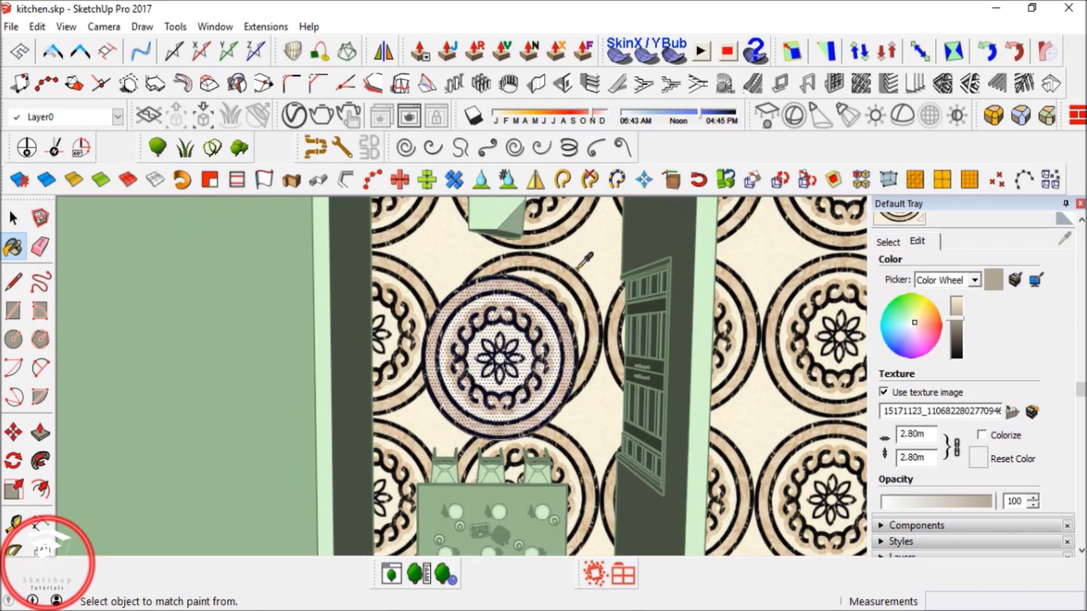
key(space)
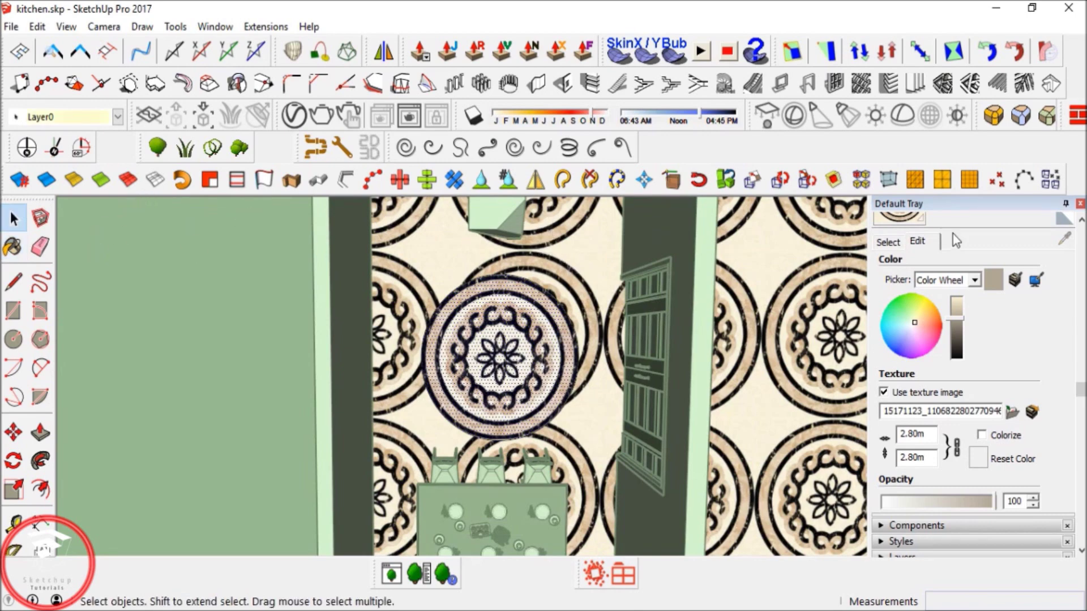
Paint the floor around the circular medallion with the default material and leave the floor group.
click(908, 221)
click(347, 286)
key(space)
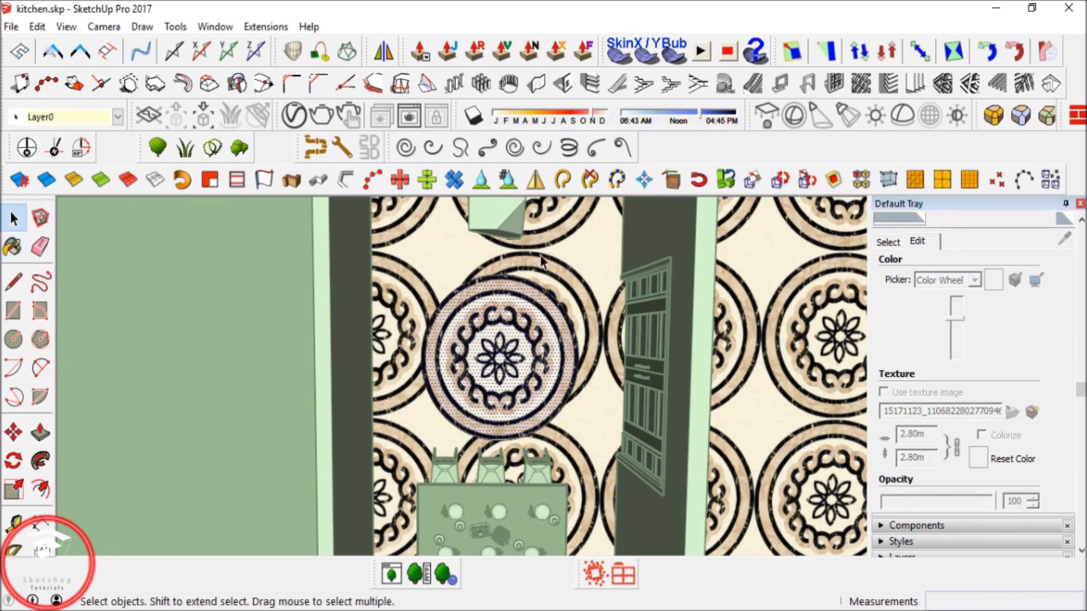
click(541, 261)
click(916, 220)
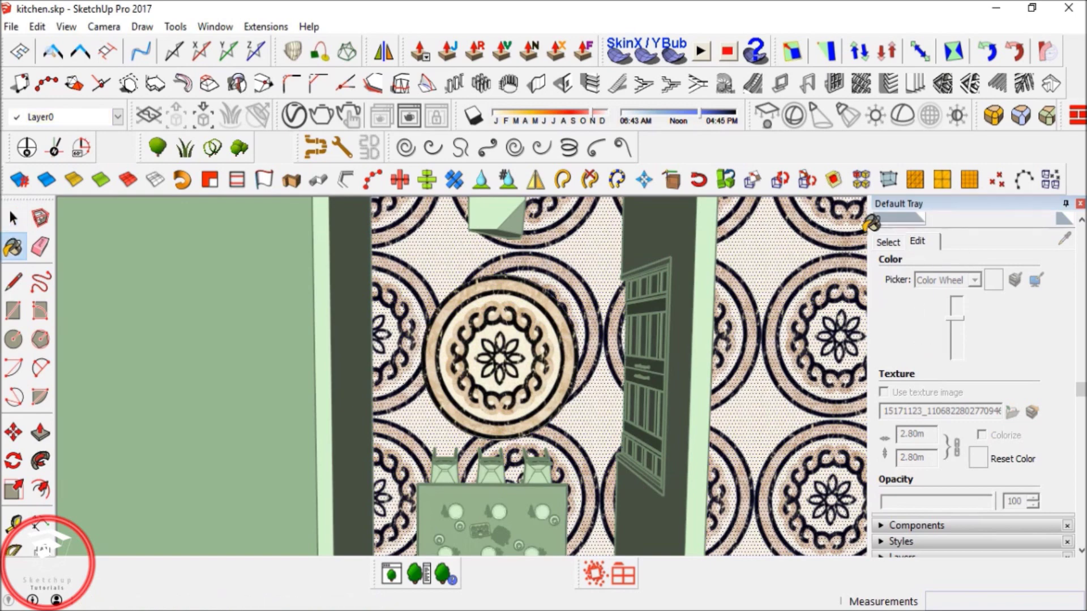
click(596, 271)
key(space)
middle_drag(589, 276, 569, 287)
scroll(407, 356, down, 2)
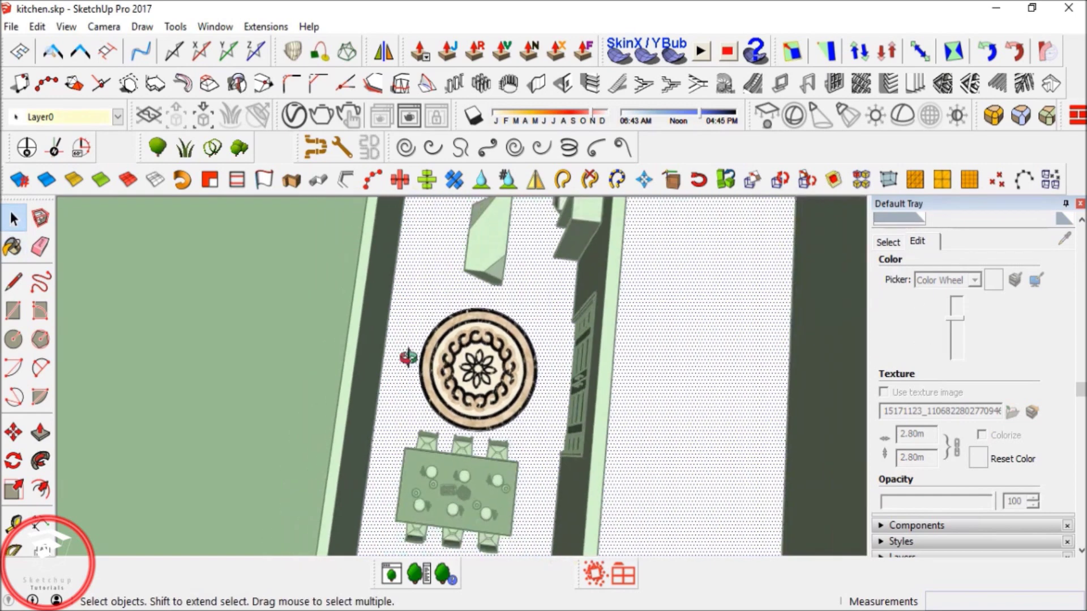
middle_drag(408, 356, 460, 311)
key(Escape)
click(223, 406)
Sample the black marble material "Meja Kitchen" from the dining table top.
middle_drag(443, 351, 521, 269)
middle_drag(465, 300, 388, 300)
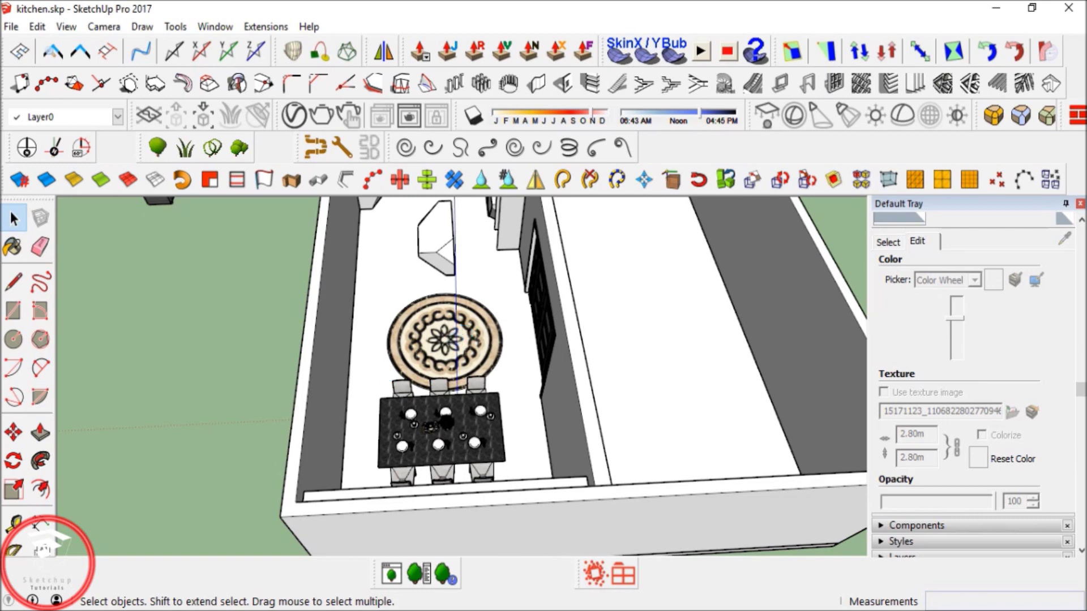
middle_drag(481, 291, 512, 482)
middle_drag(479, 362, 459, 260)
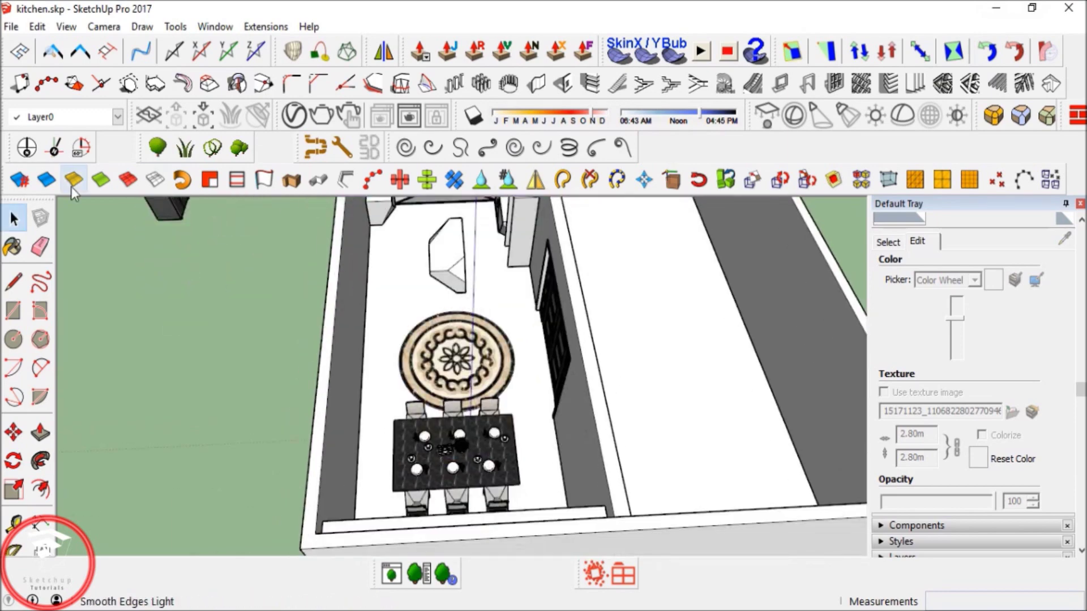
click(12, 248)
alt+click(476, 426)
key(space)
Open the kitchen island's group, select all its geometry and paint it with the Meja Kitchen marble.
middle_drag(505, 369, 494, 435)
scroll(462, 347, up, 3)
double_click(469, 350)
triple_click(468, 350)
click(12, 247)
click(476, 330)
key(space)
Open the U-shaped countertop's group, paint all its faces with the Meja Kitchen marble and leave the group.
middle_drag(482, 313, 483, 355)
scroll(483, 356, up, 3)
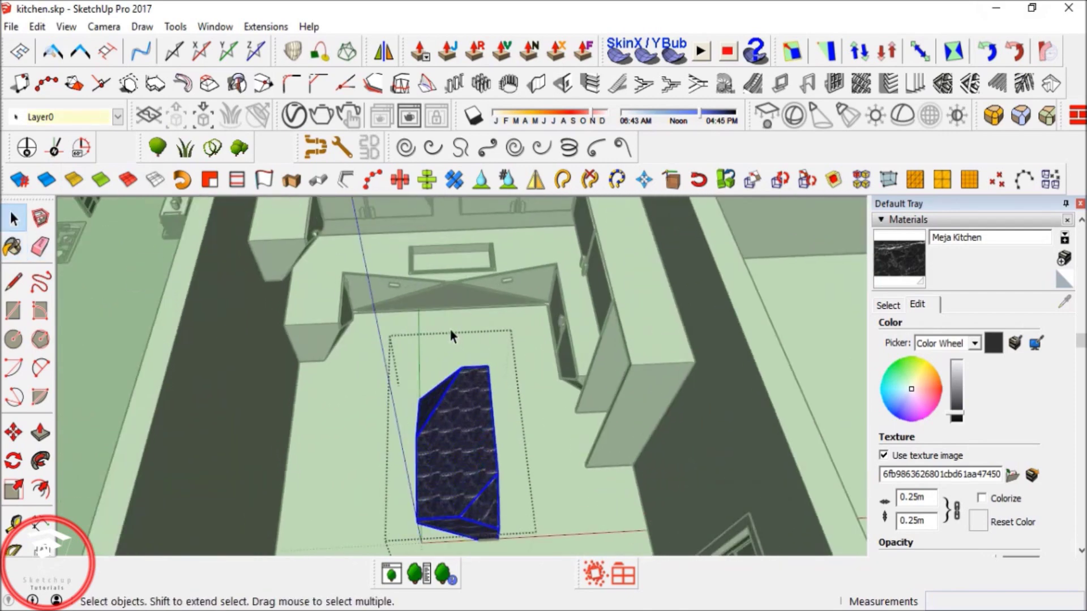
click(329, 268)
double_click(322, 286)
triple_click(320, 281)
scroll(349, 294, up, 6)
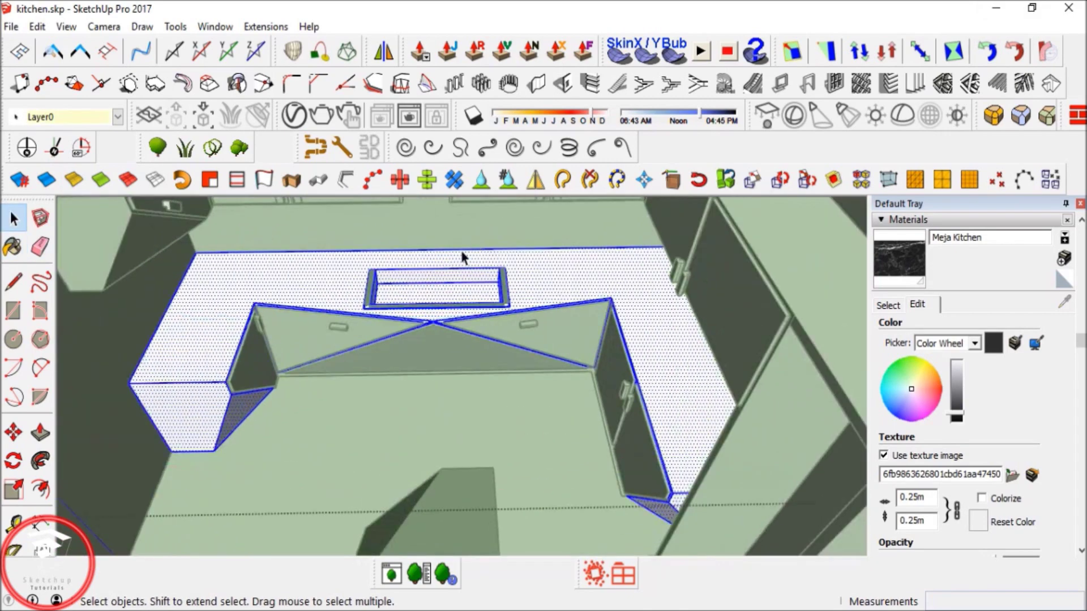
scroll(435, 284, down, 4)
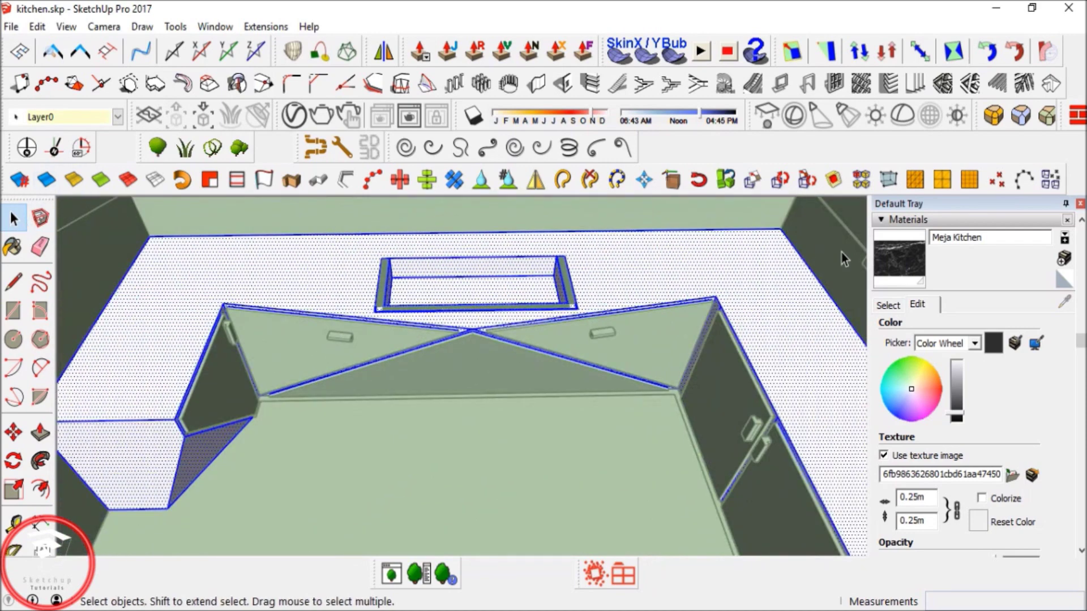
click(899, 260)
click(682, 272)
scroll(682, 271, down, 3)
middle_drag(683, 272, 572, 291)
key(space)
scroll(587, 303, down, 1)
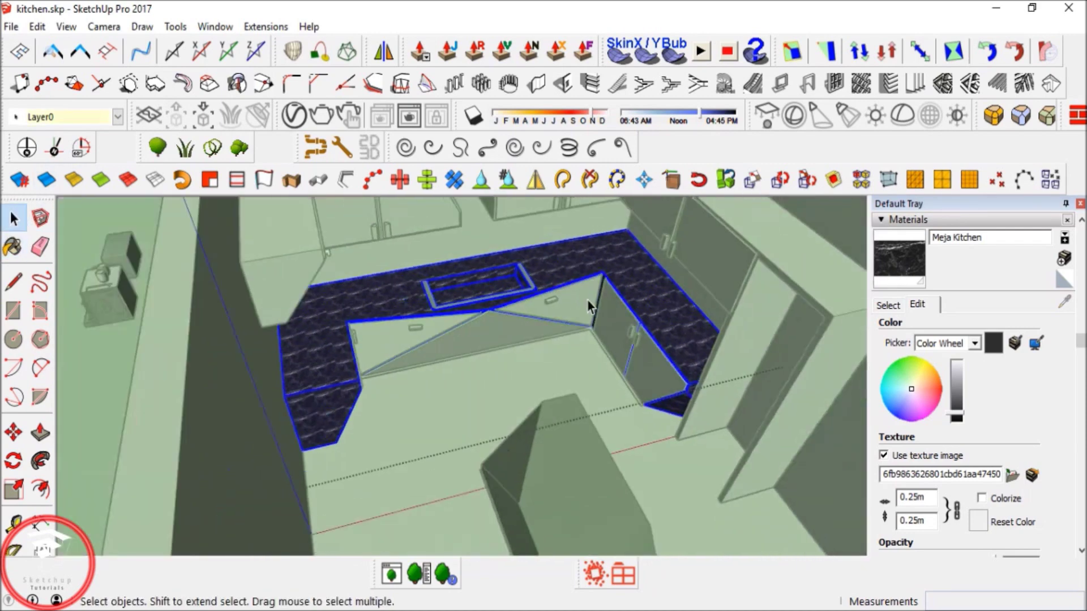
click(588, 303)
scroll(587, 303, down, 3)
middle_drag(498, 305, 416, 296)
shift+middle_drag(594, 270, 618, 326)
click(914, 258)
key(space)
Move the refrigerator from outside the building into the kitchen, near the island.
scroll(590, 448, down, 3)
middle_drag(590, 448, 537, 300)
scroll(538, 317, up, 1)
middle_drag(108, 332, 346, 303)
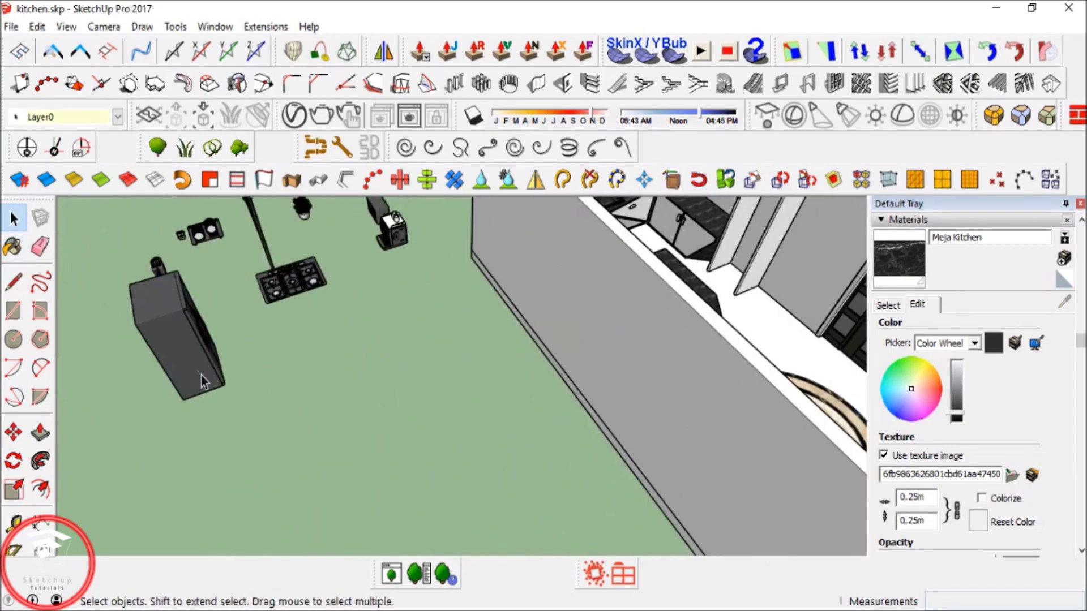
click(202, 375)
key(m)
click(238, 403)
shift+middle_drag(721, 279, 334, 382)
scroll(387, 422, up, 3)
click(385, 427)
Rotate the refrigerator to line up with the kitchen cabinets.
middle_drag(385, 427, 545, 339)
key(q)
click(577, 329)
click(478, 280)
Move the refrigerator about 0.82 m along the wall towards the open niche at the end of the cabinets.
shift+middle_drag(523, 263, 471, 347)
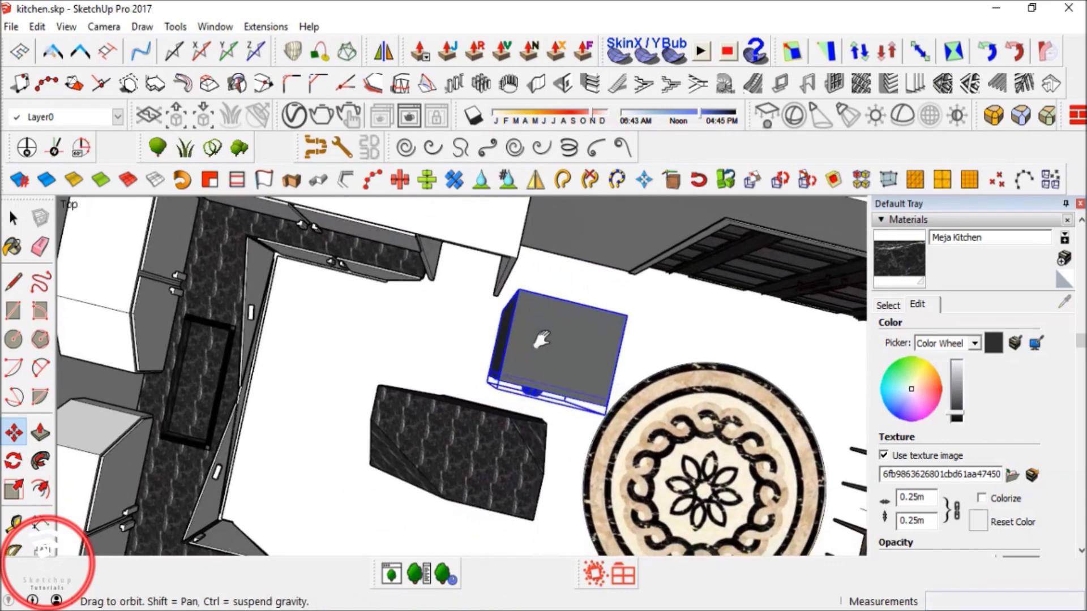
click(470, 347)
click(400, 327)
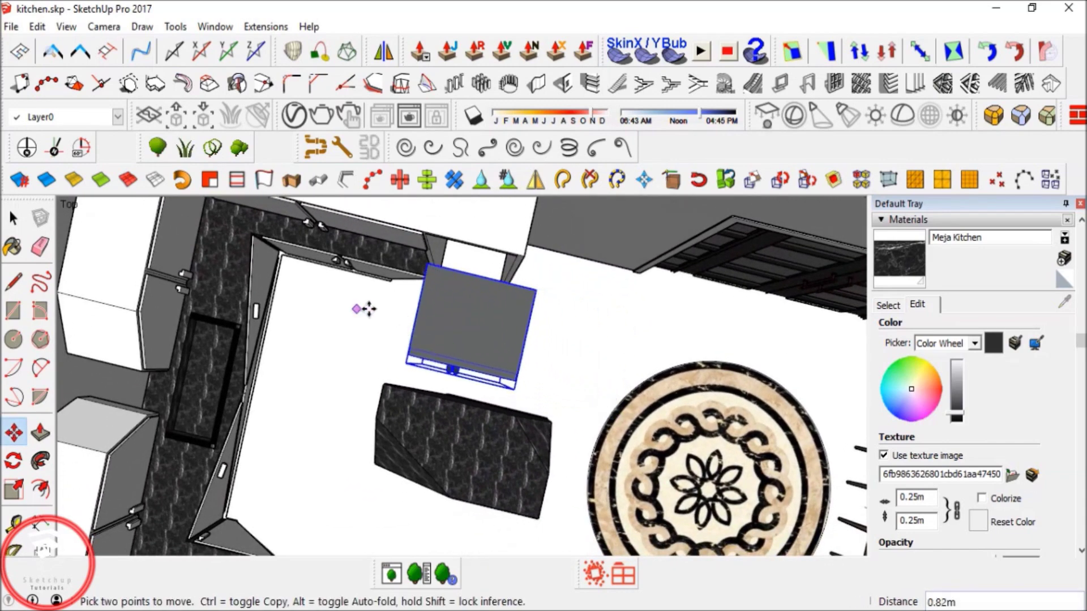
Move the refrigerator about 0.75 m back into the open niche under the tall end cabinet.
middle_drag(364, 308, 547, 345)
scroll(547, 344, up, 4)
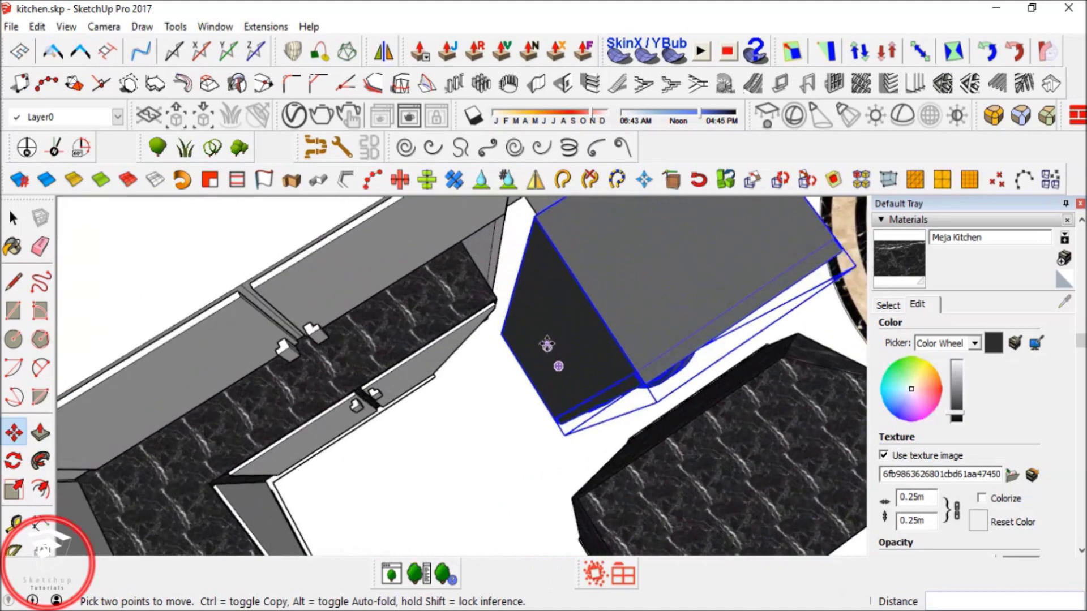
scroll(470, 408, up, 2)
middle_drag(499, 402, 655, 388)
scroll(397, 357, down, 2)
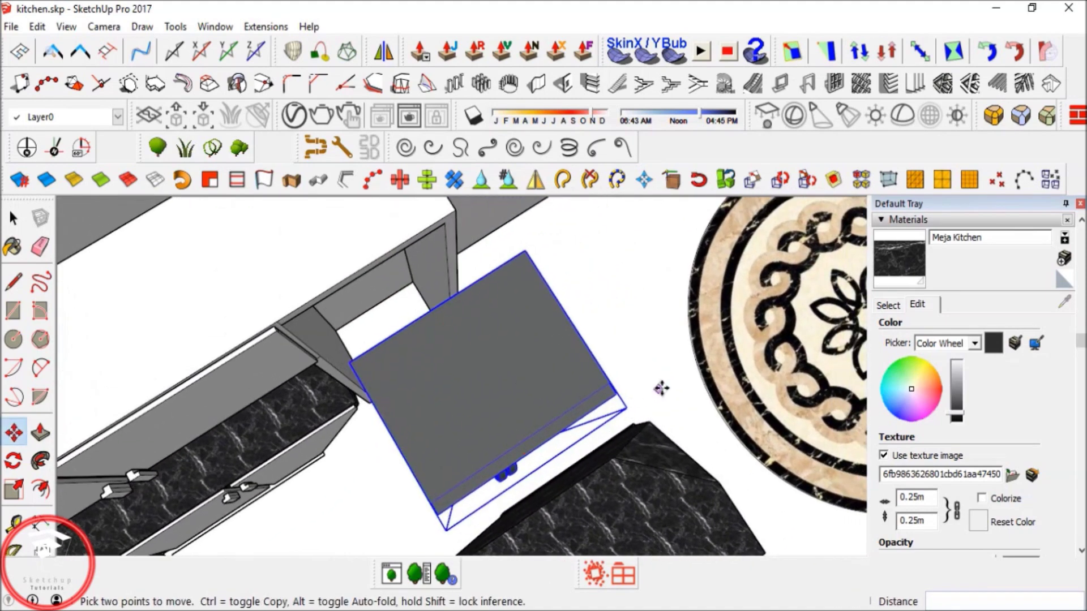
click(659, 388)
middle_drag(621, 335, 624, 400)
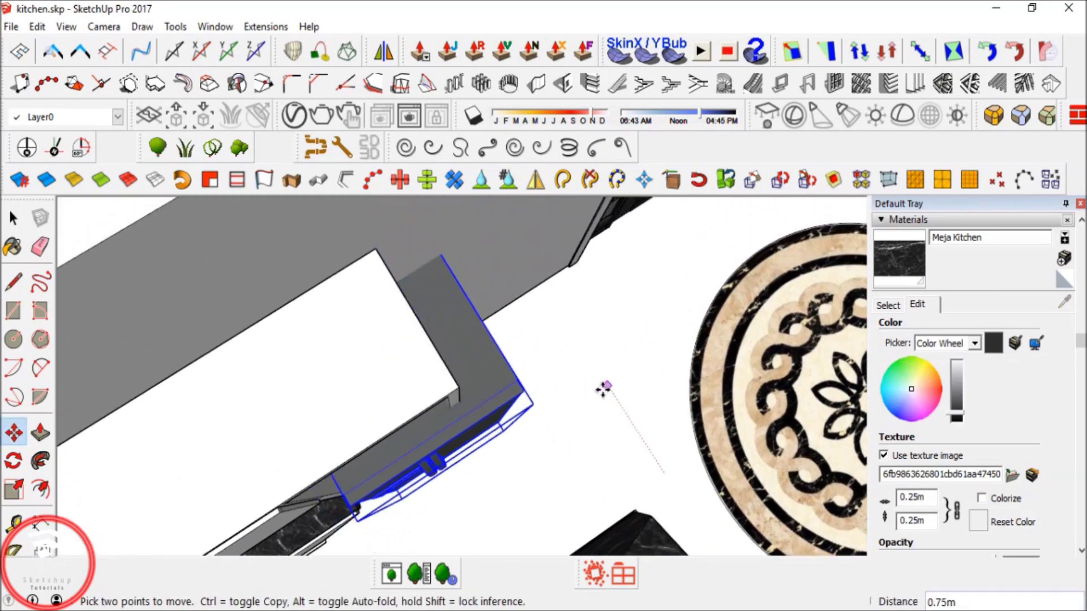
click(605, 391)
Open the cabinet frame's group and extend the outer face of the end panel beside the refrigerator by 0.4 m.
middle_drag(604, 390, 514, 307)
key(space)
double_click(515, 312)
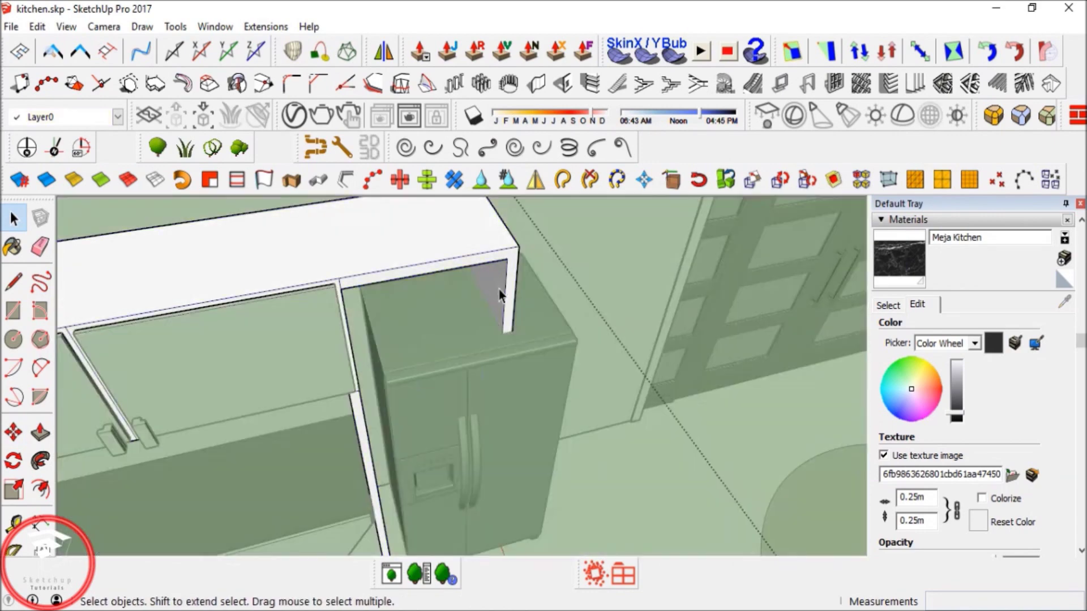
key(p)
middle_drag(520, 290, 498, 262)
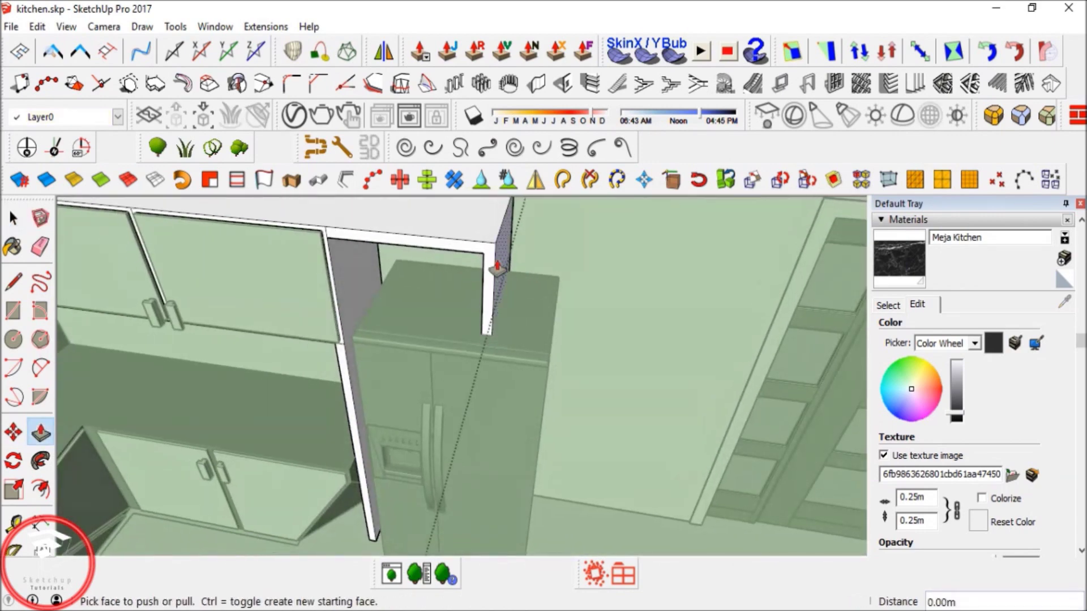
click(497, 262)
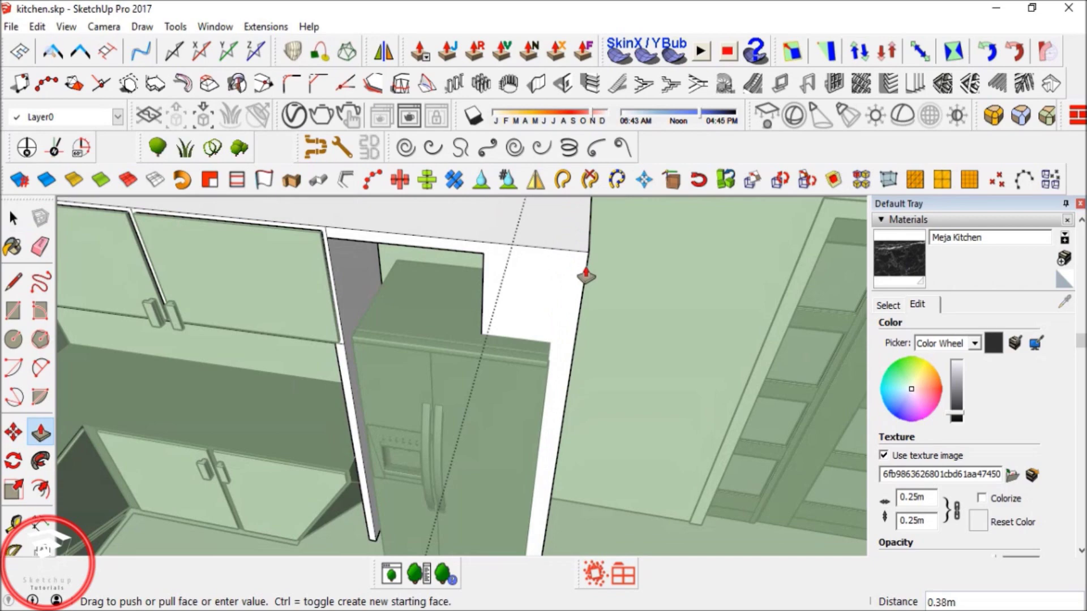
text(.4)
key(Return)
Push the end panel's inner face outward to widen the niche around the refrigerator, and leave the group.
middle_drag(538, 254, 552, 365)
click(515, 278)
click(538, 274)
key(space)
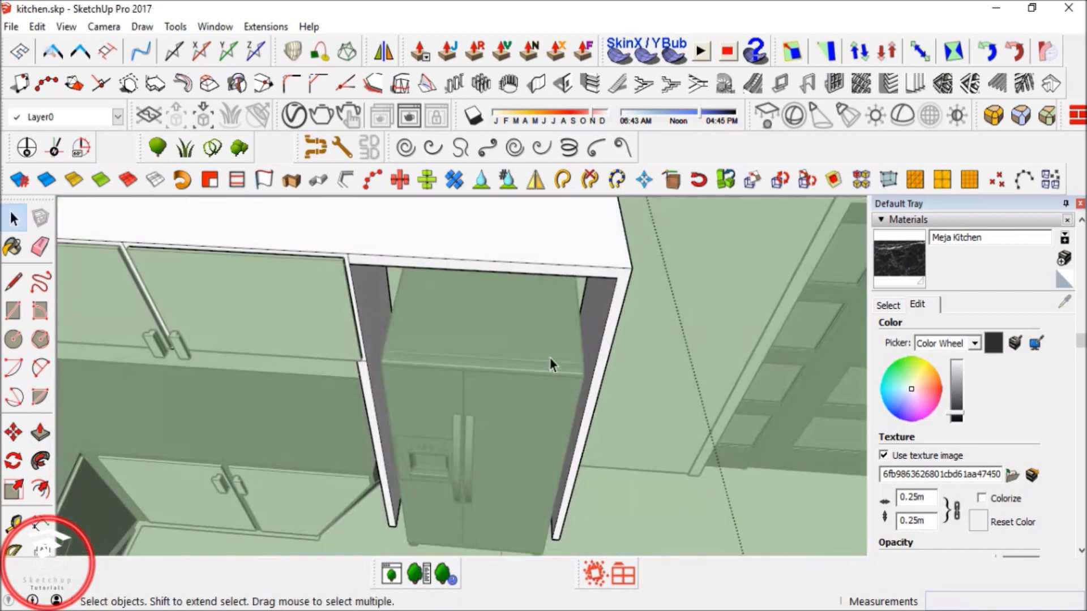
click(553, 365)
Move the toaster and sandwich maker together from outside the building onto the marble countertop near the kitchen corner.
scroll(553, 362, down, 4)
middle_drag(563, 303, 420, 311)
scroll(374, 334, down, 1)
shift+middle_drag(504, 391, 719, 493)
middle_drag(410, 363, 368, 327)
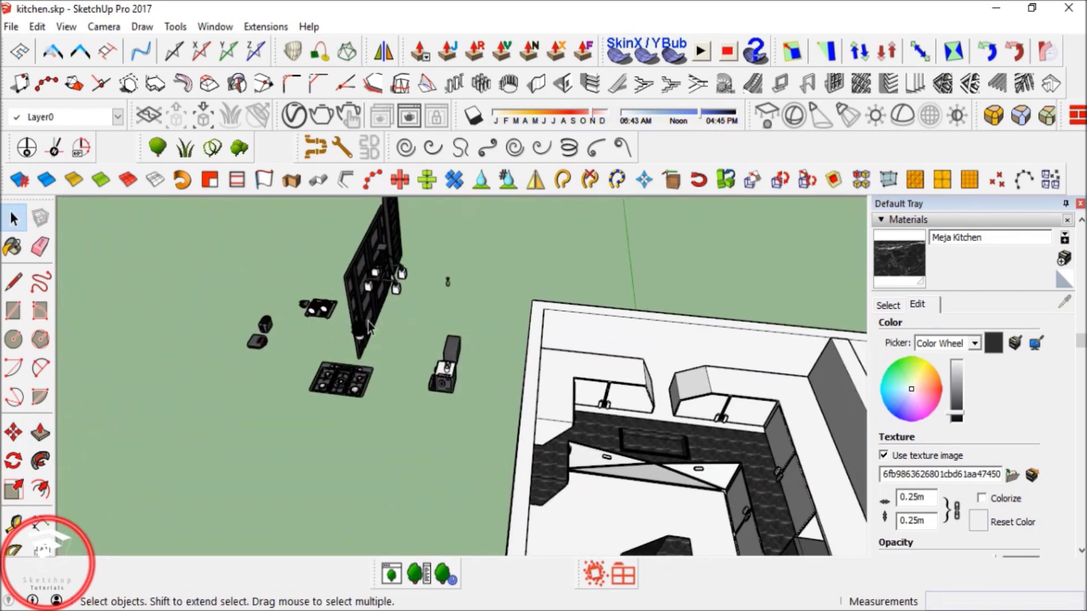
scroll(264, 298, up, 3)
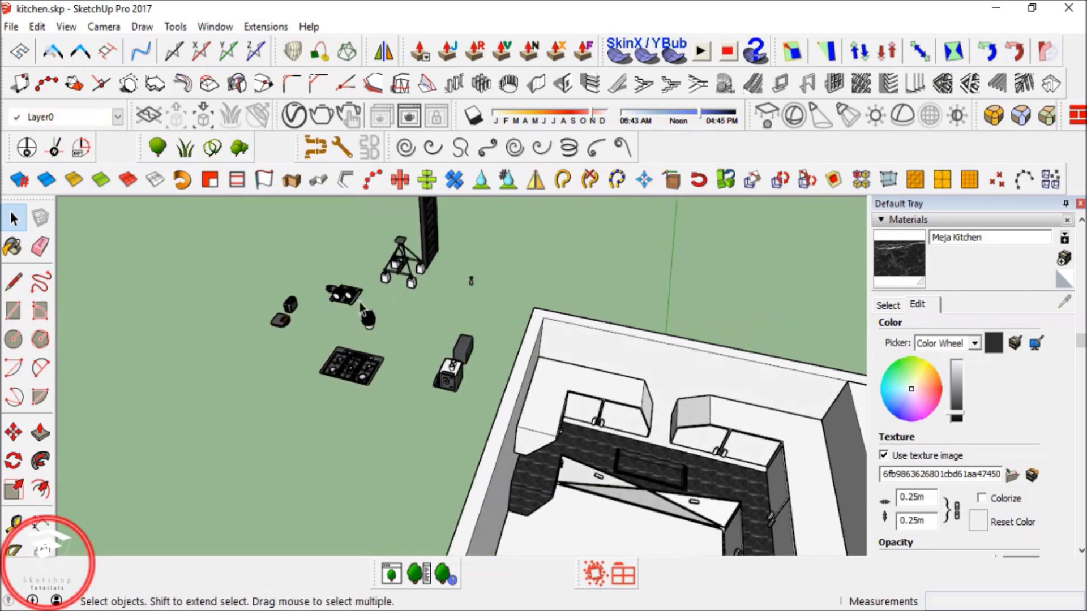
drag(201, 245, 323, 381)
scroll(283, 339, up, 8)
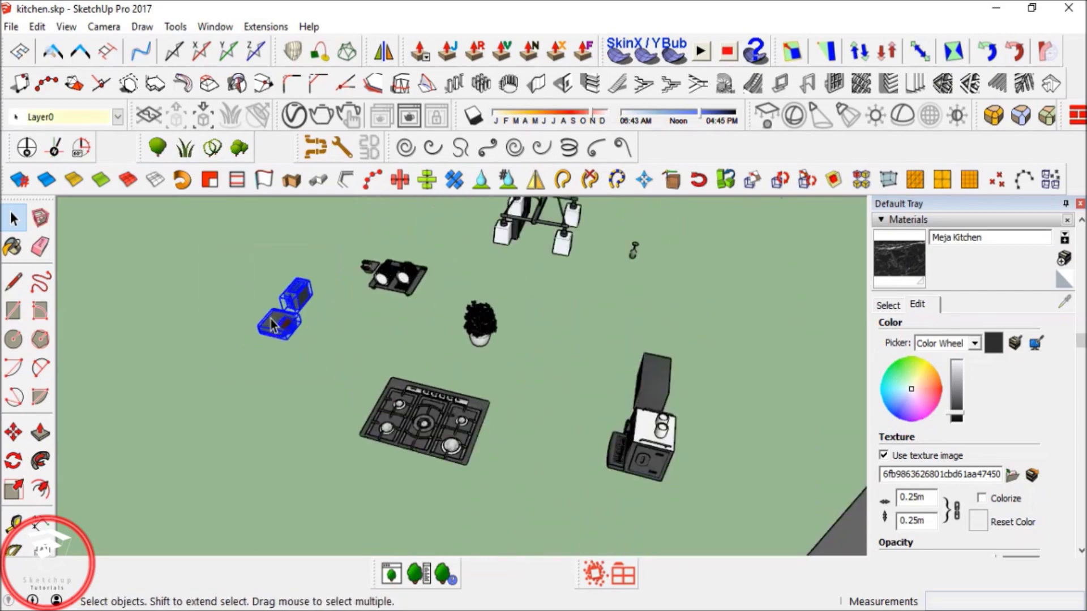
key(m)
scroll(266, 363, up, 6)
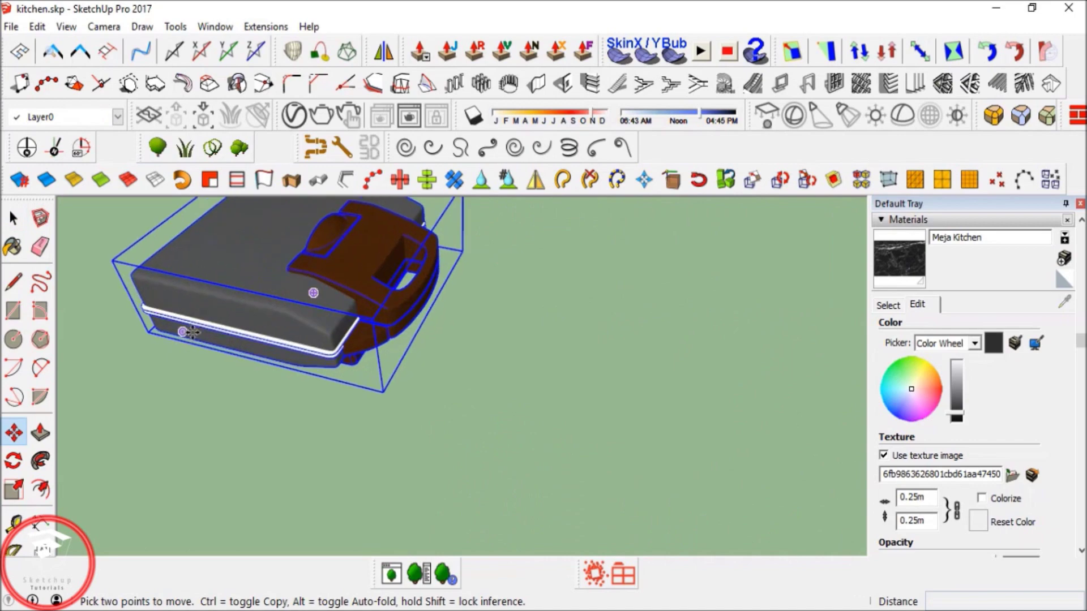
middle_drag(266, 351, 280, 275)
middle_drag(506, 266, 318, 403)
scroll(418, 331, down, 4)
scroll(419, 331, down, 2)
scroll(702, 332, down, 3)
shift+middle_drag(730, 328, 188, 350)
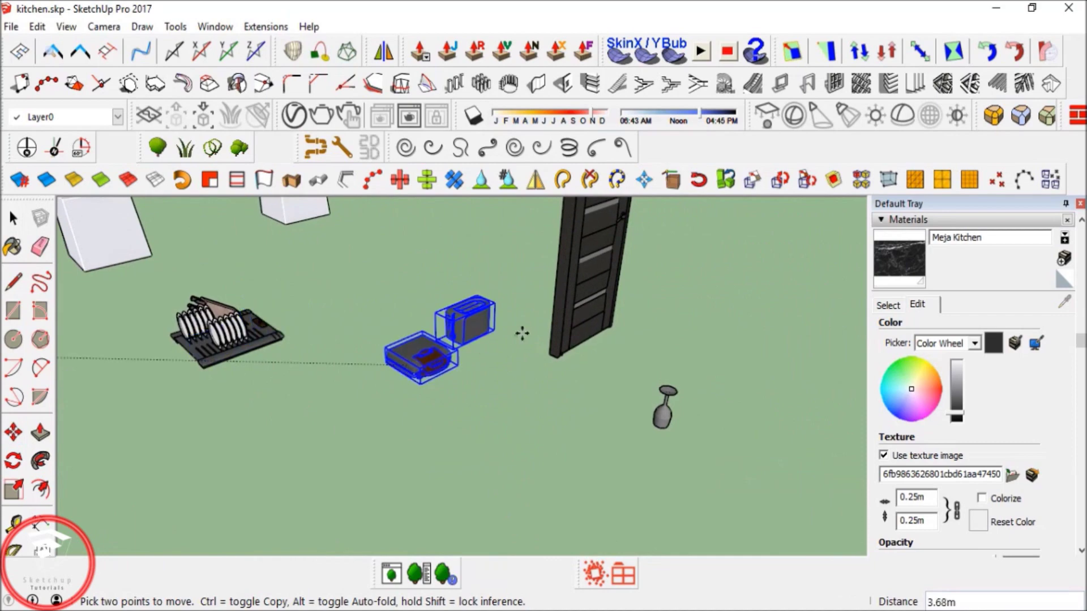
click(553, 277)
scroll(555, 276, down, 5)
scroll(537, 282, up, 10)
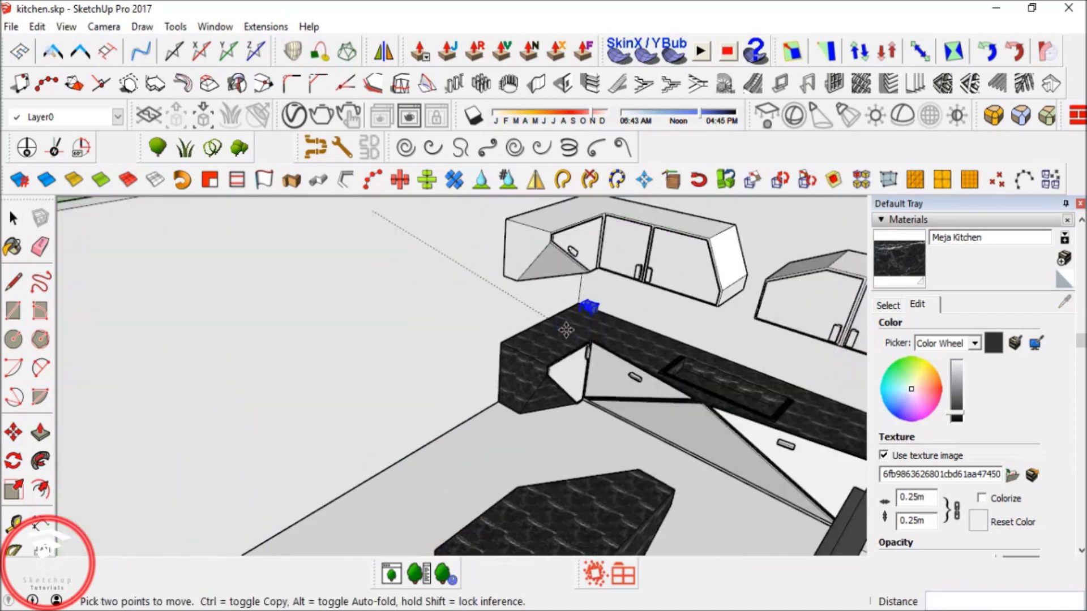
scroll(529, 351, up, 2)
middle_drag(475, 384, 682, 422)
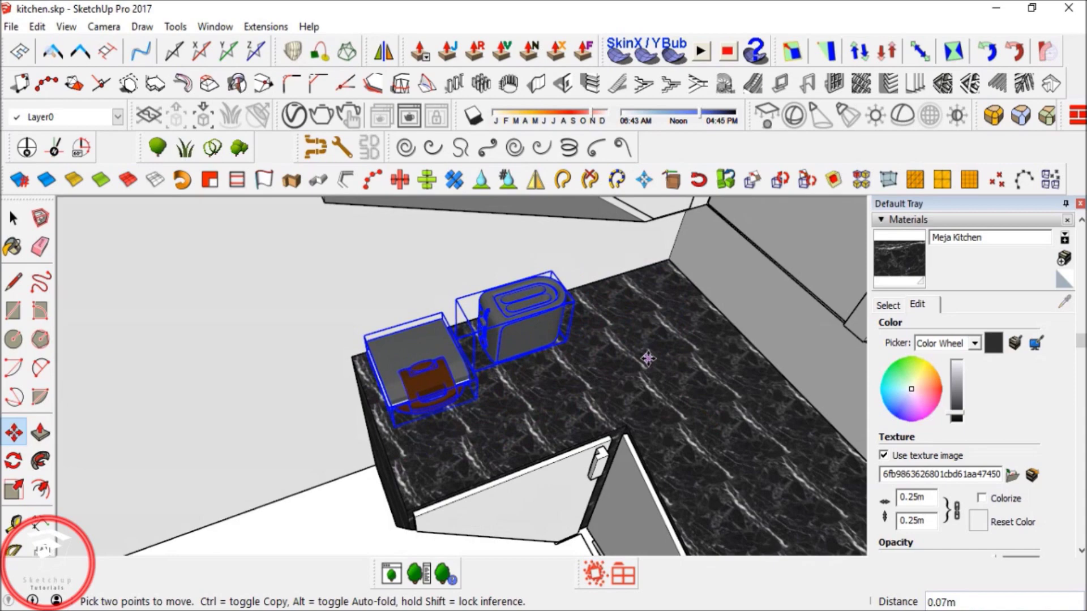
Shift the toaster and sandwich maker about 0.07 m into place on the marble countertop.
click(577, 420)
key(space)
Move the microwave and coffee machine together from outside the building onto the marble countertop section beside the refrigerator.
scroll(578, 422, down, 5)
shift+middle_drag(509, 405, 491, 538)
shift+middle_drag(512, 356, 644, 318)
scroll(645, 318, up, 2)
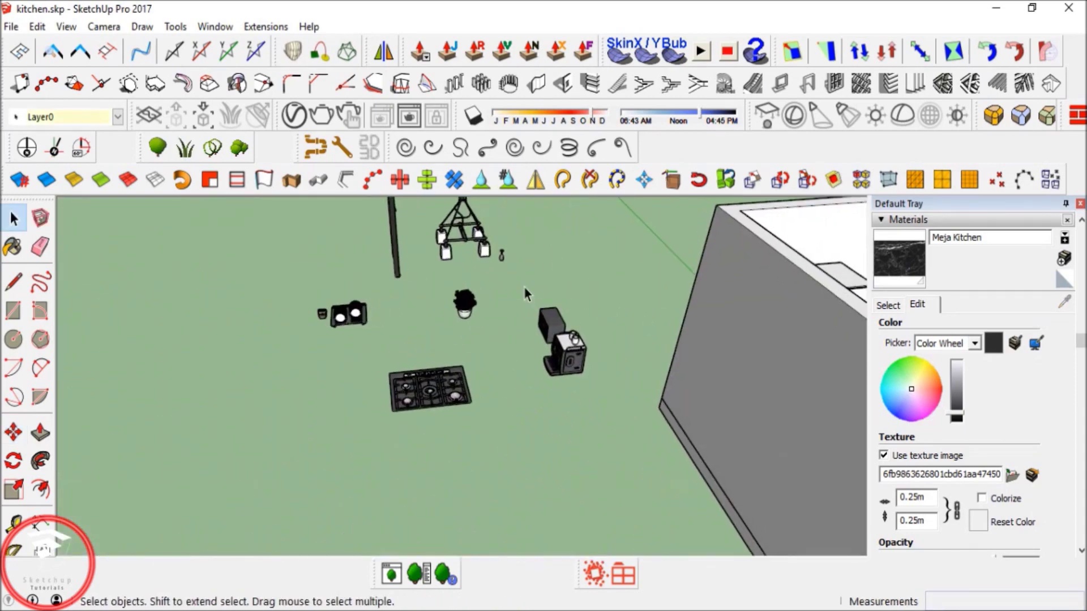
drag(593, 398, 593, 400)
key(m)
scroll(566, 379, up, 5)
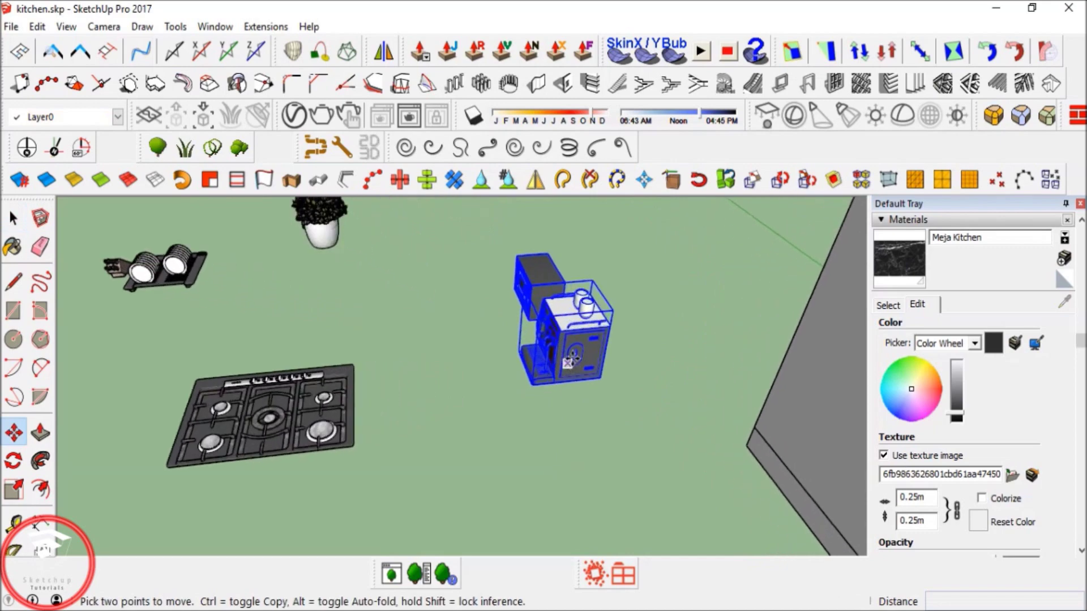
scroll(571, 389, up, 3)
middle_drag(571, 395, 565, 302)
click(567, 298)
shift+middle_drag(708, 209, 447, 538)
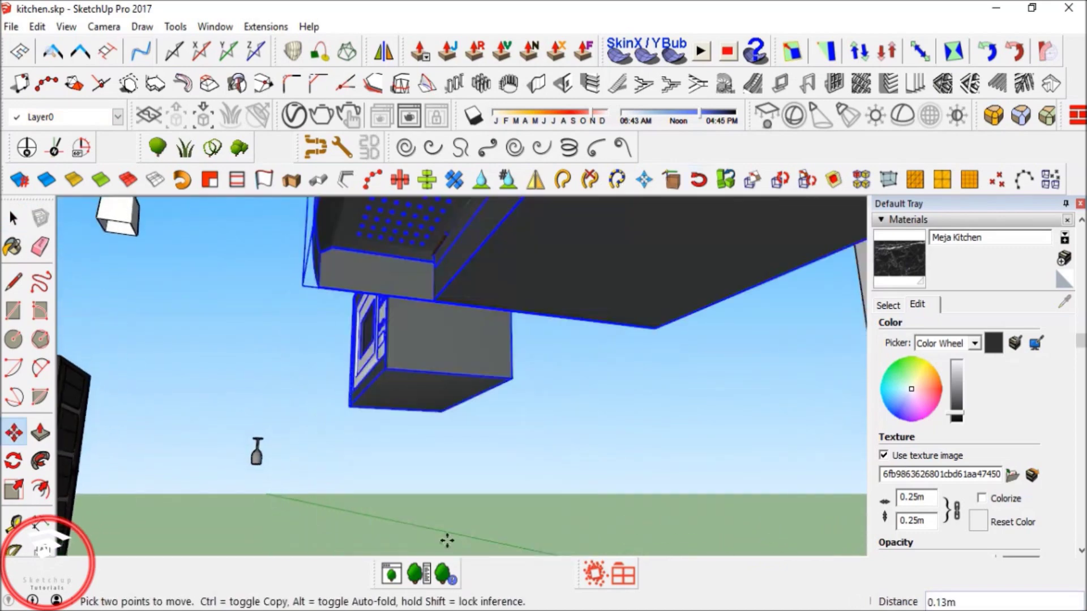
scroll(449, 509, down, 5)
middle_drag(592, 389, 584, 545)
scroll(453, 244, down, 10)
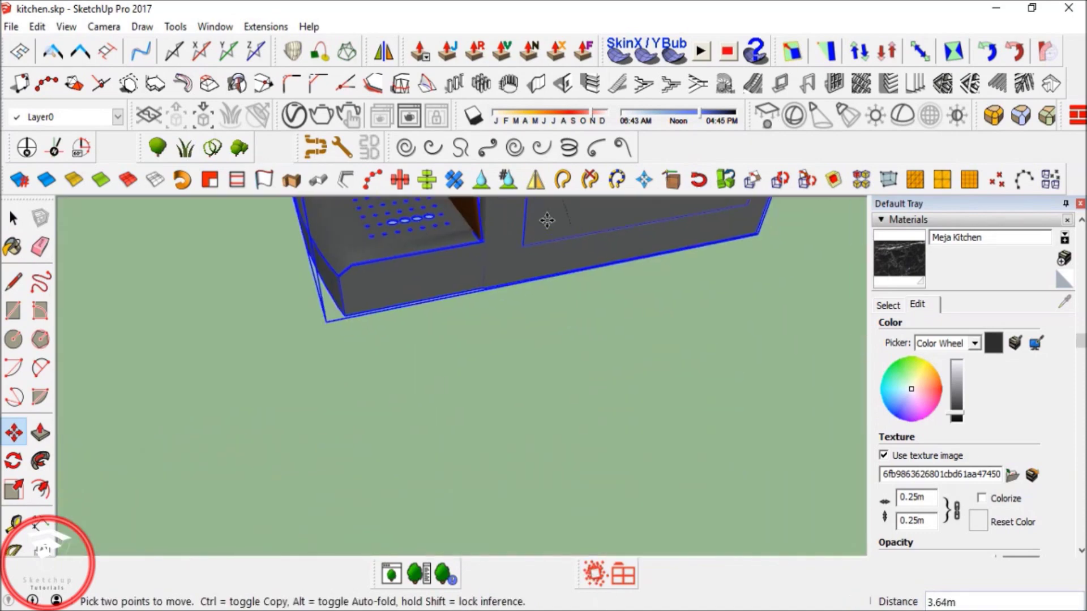
shift+middle_drag(532, 226, 513, 371)
scroll(522, 375, up, 10)
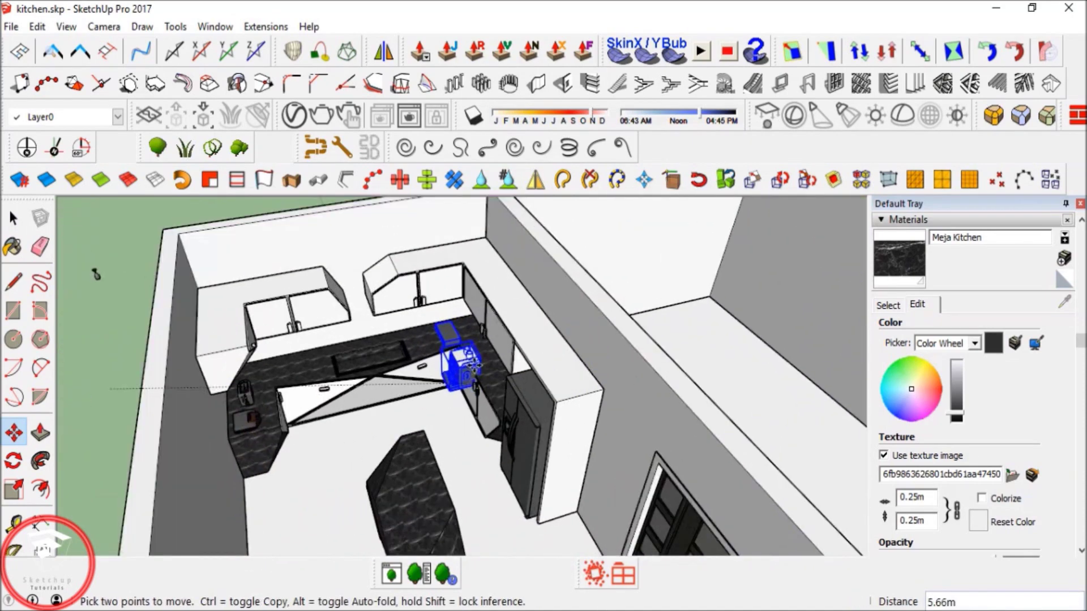
scroll(522, 376, up, 5)
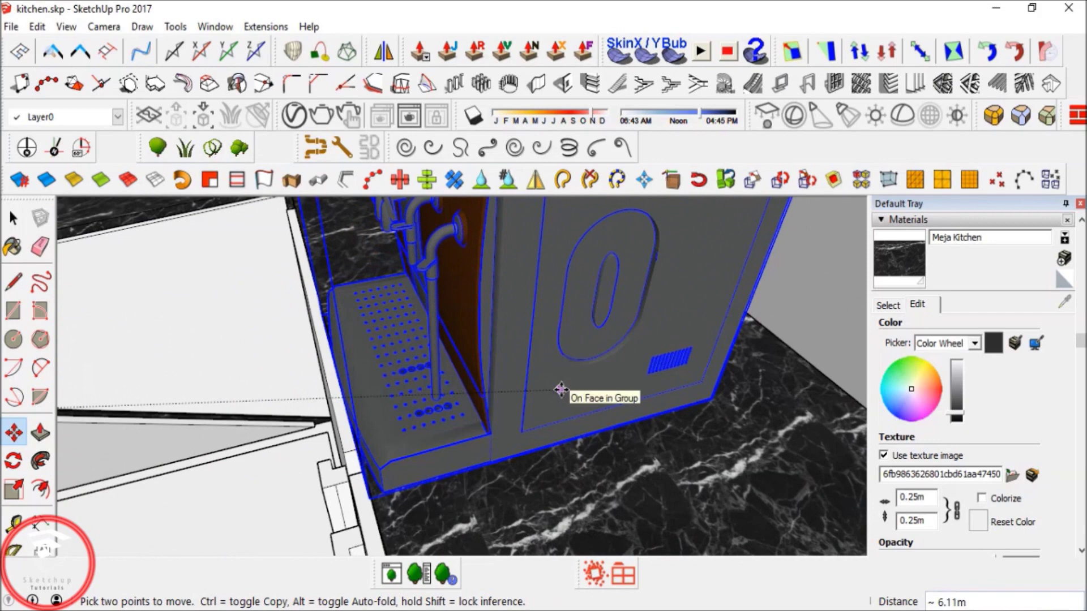
scroll(561, 389, down, 5)
middle_drag(561, 389, 535, 422)
click(538, 422)
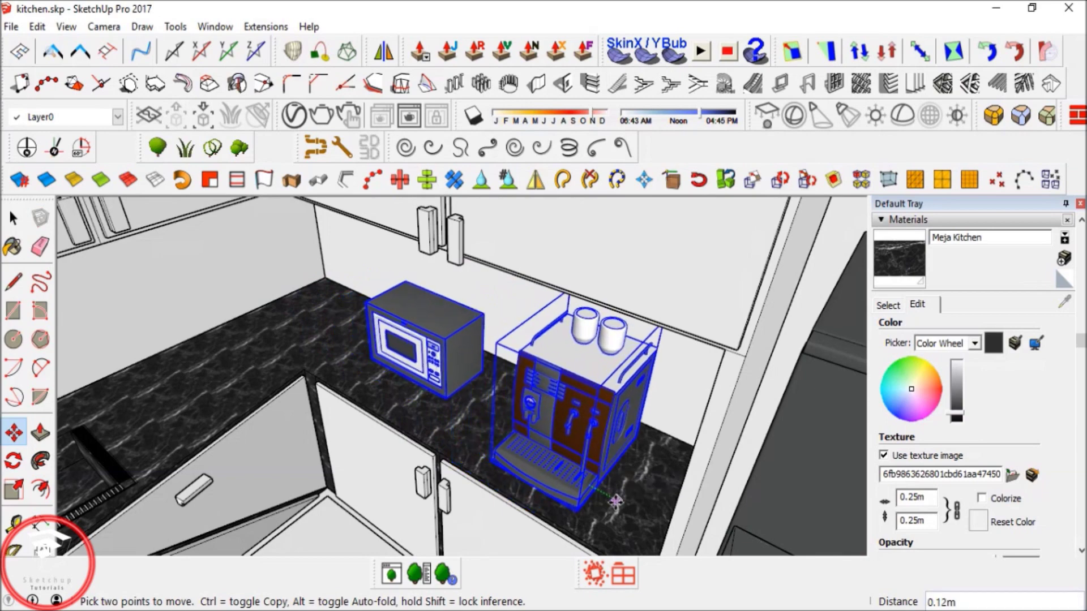
click(633, 511)
key(space)
scroll(586, 416, down, 7)
middle_drag(578, 414, 317, 362)
scroll(272, 289, down, 3)
shift+middle_drag(266, 284, 313, 290)
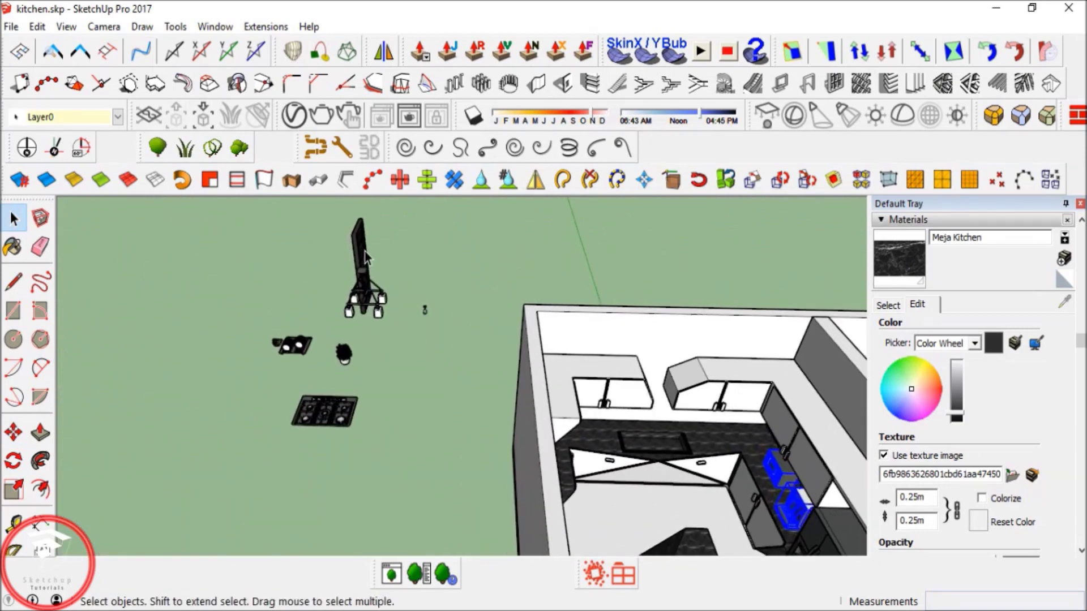
click(364, 250)
middle_drag(364, 249, 452, 268)
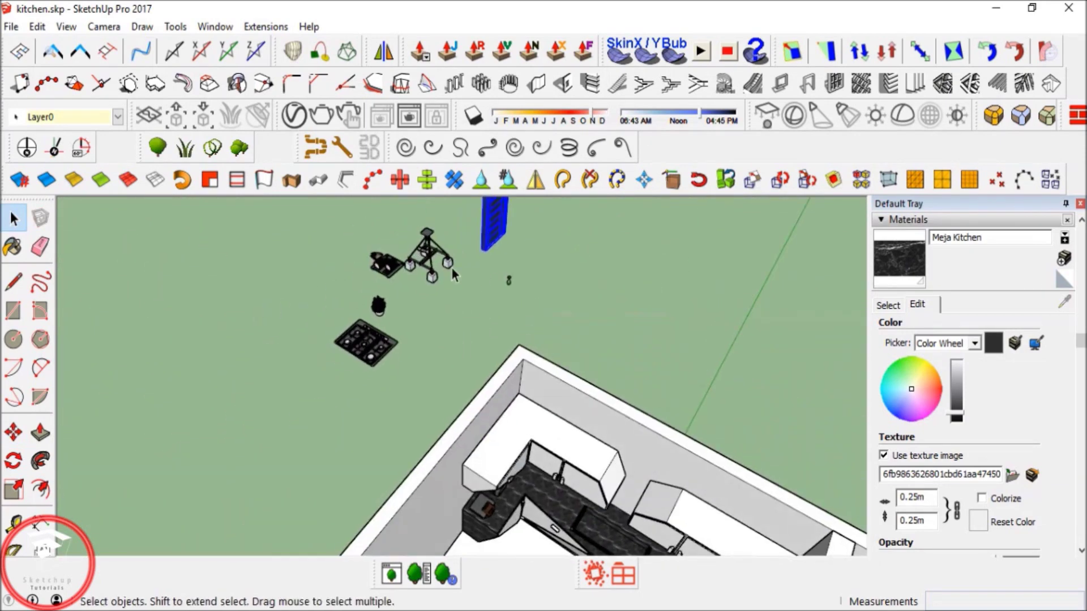
middle_drag(383, 243, 262, 373)
Move the dish rack and knife block together from outside the building onto the marble countertop beside the sink.
drag(206, 381, 317, 458)
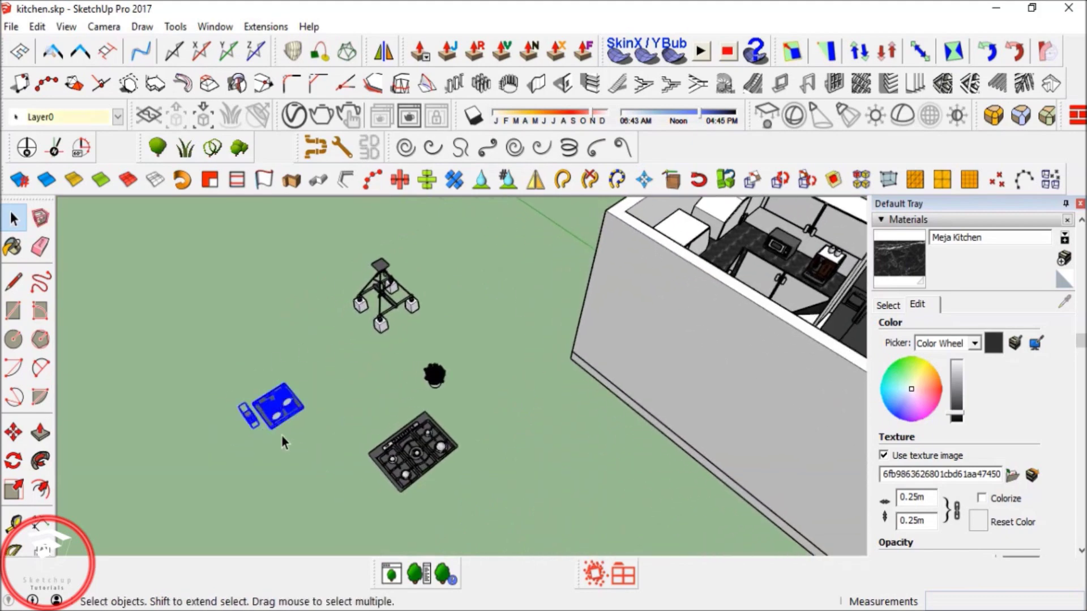
scroll(271, 413, up, 6)
key(m)
middle_drag(225, 446, 469, 396)
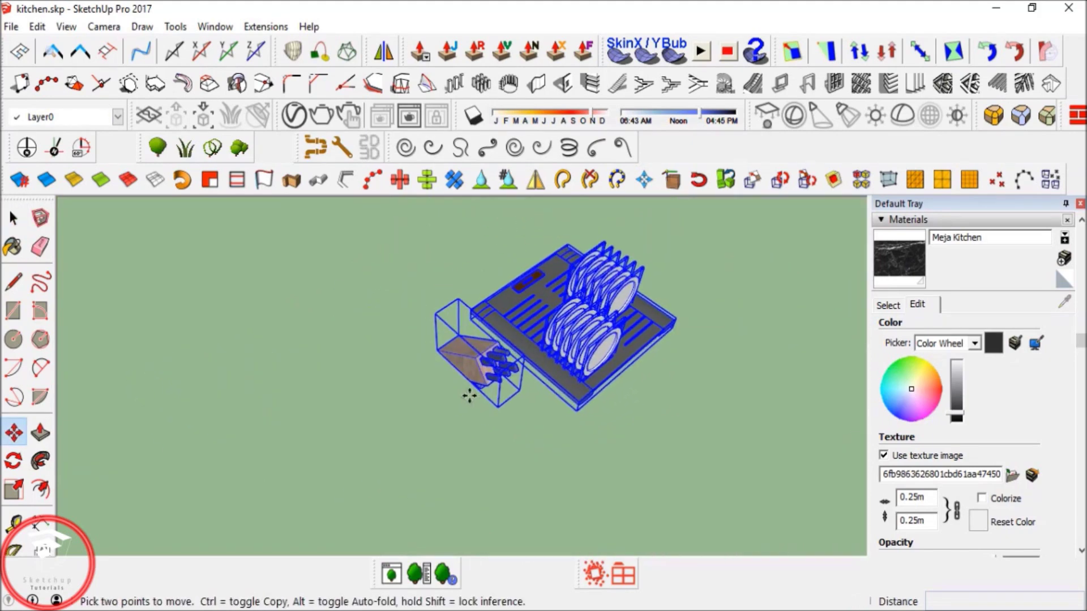
click(462, 372)
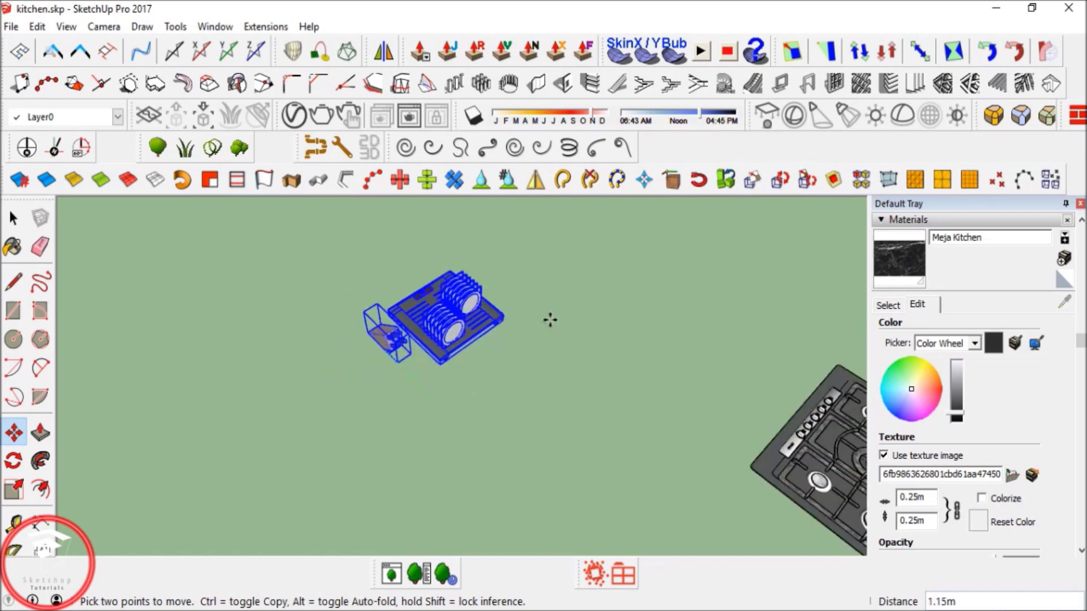
scroll(385, 405, down, 5)
shift+middle_drag(593, 419, 394, 440)
scroll(437, 317, up, 4)
middle_drag(437, 317, 498, 283)
scroll(380, 319, up, 10)
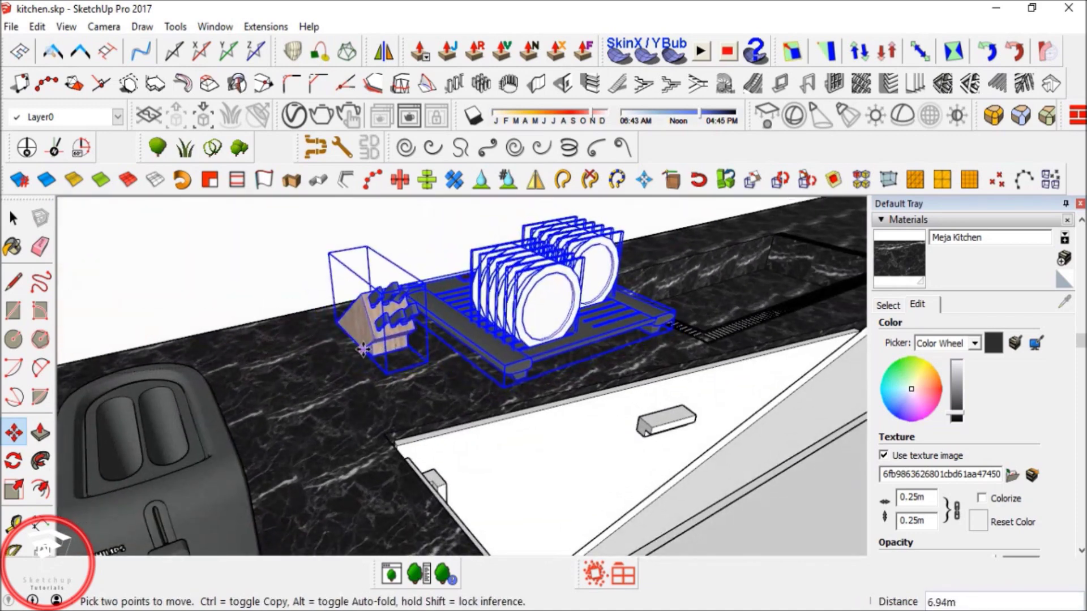
middle_drag(541, 329, 392, 396)
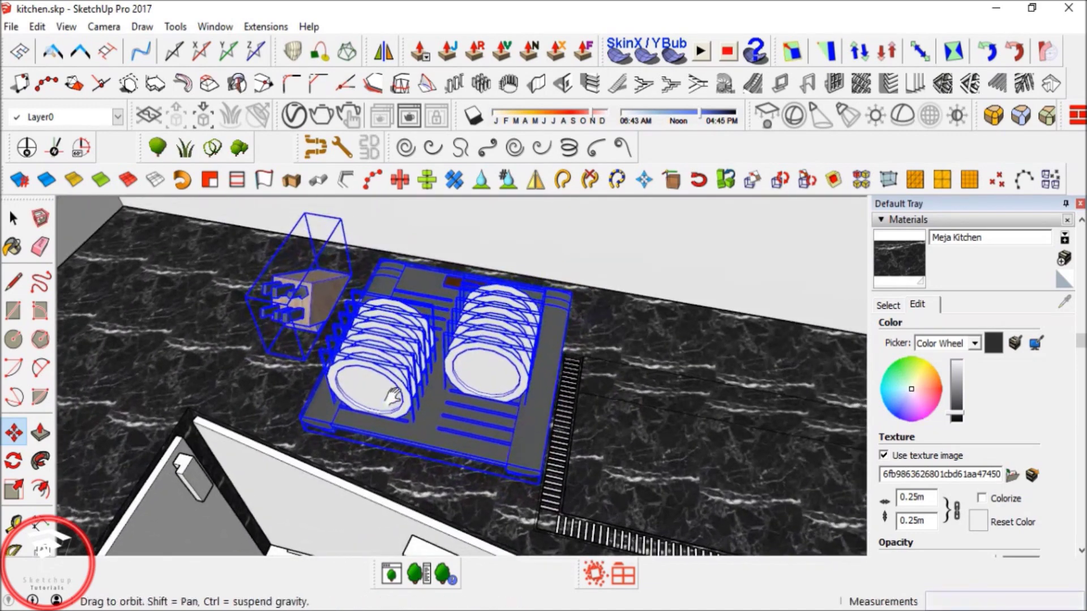
Shift the dish rack and knife block slightly along the countertop, away from the sink's edge.
click(716, 331)
click(657, 327)
scroll(611, 318, down, 5)
key(space)
Move the potted plant from outside the building onto the marble countertop between the toaster and the knife block.
scroll(600, 324, down, 4)
middle_drag(600, 324, 277, 314)
click(278, 300)
key(m)
scroll(283, 299, up, 6)
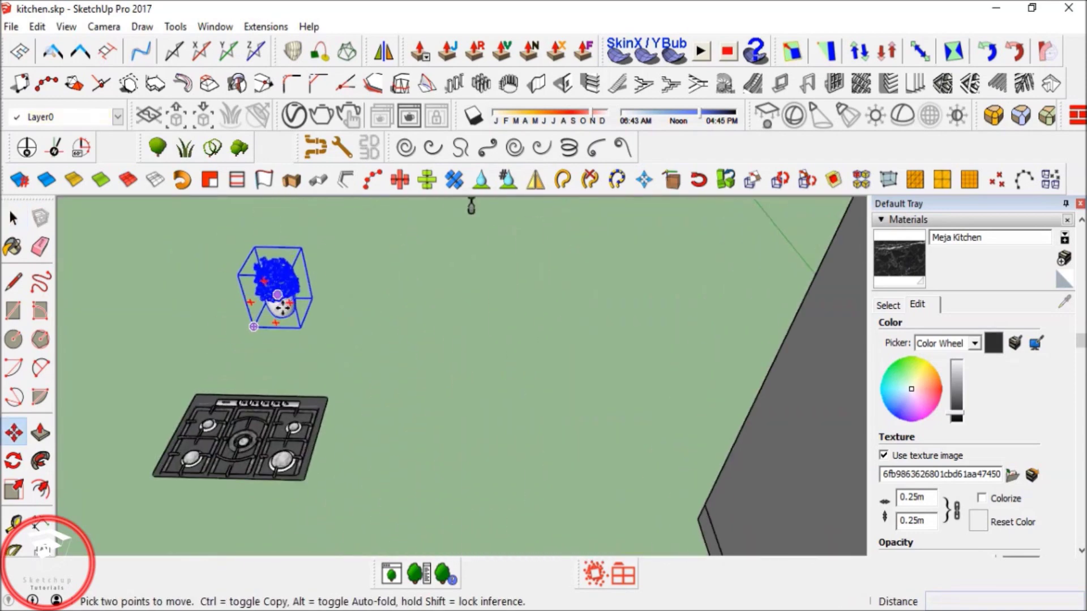
scroll(283, 309, up, 3)
middle_drag(279, 322, 292, 393)
click(730, 217)
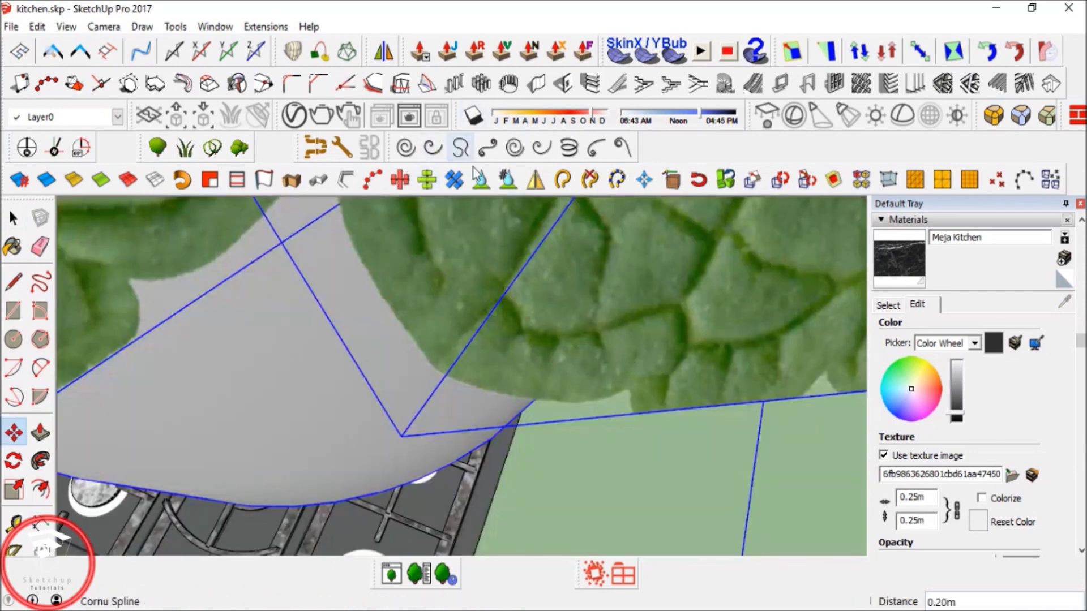
middle_drag(433, 238, 705, 409)
middle_drag(778, 274, 558, 362)
scroll(552, 371, down, 3)
middle_drag(549, 289, 185, 395)
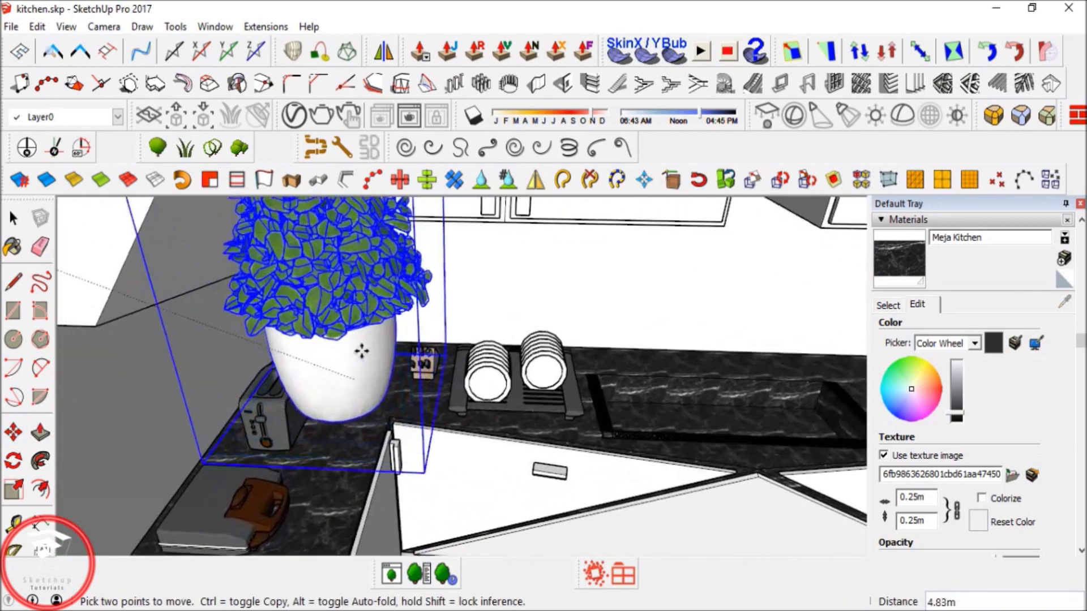
scroll(446, 231, up, 8)
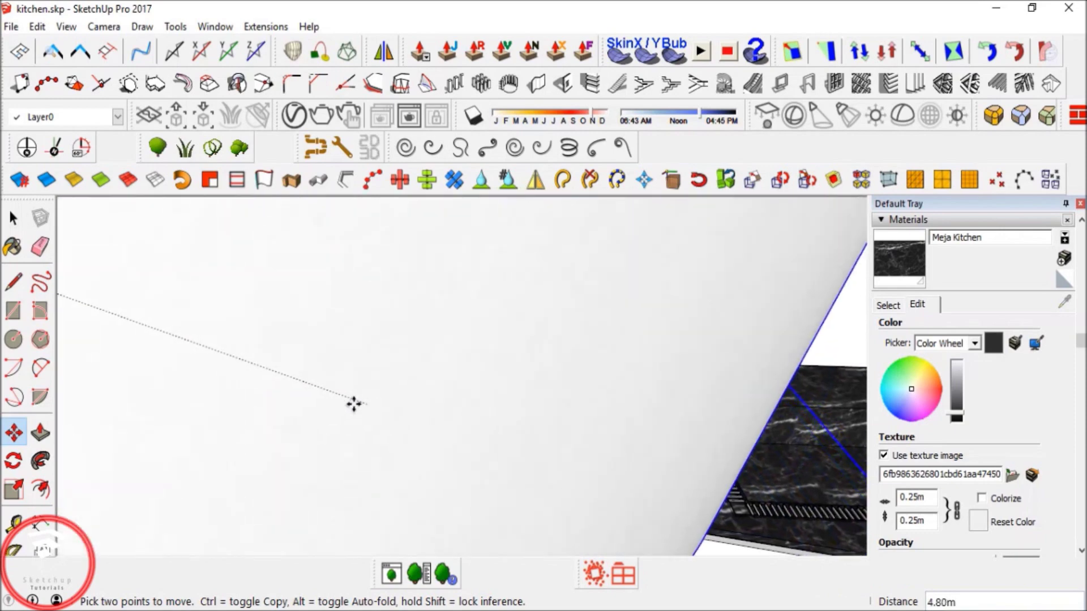
scroll(372, 467, up, 8)
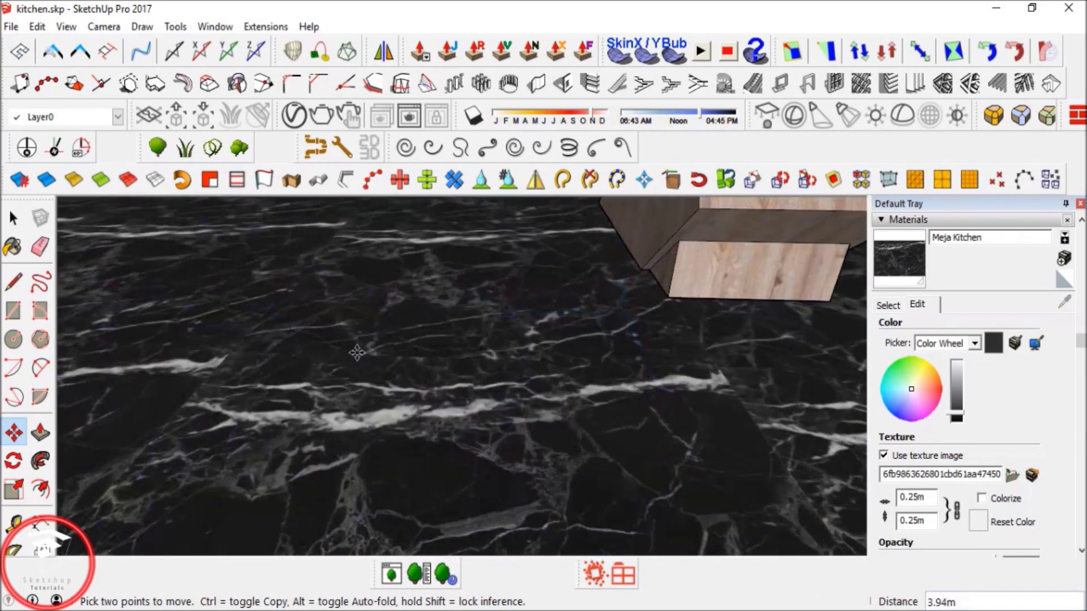
middle_drag(364, 351, 398, 240)
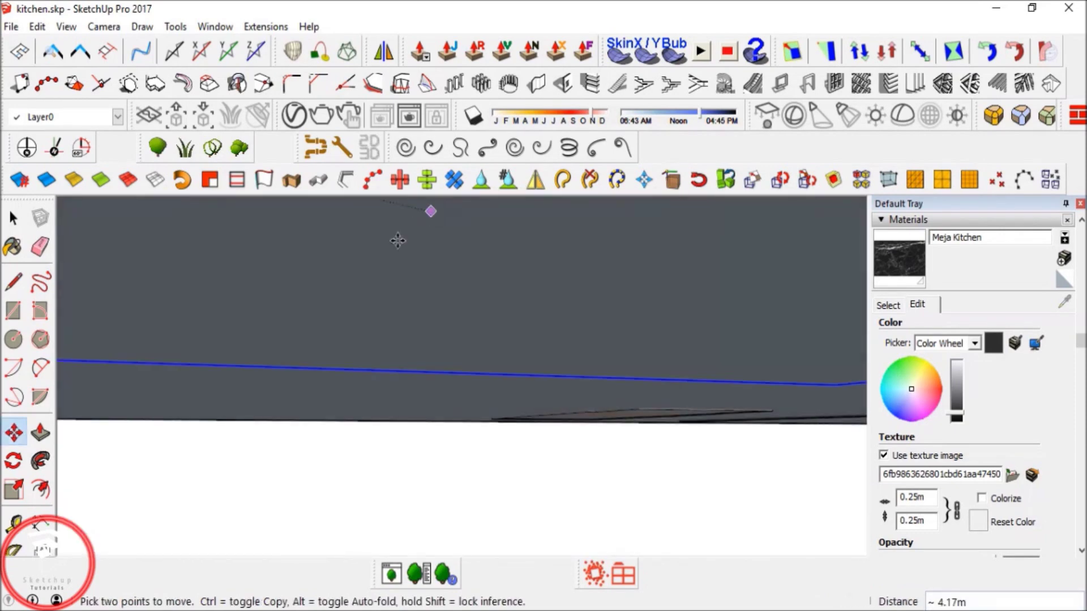
middle_drag(501, 270, 558, 301)
scroll(400, 407, down, 5)
scroll(436, 386, down, 3)
scroll(478, 417, down, 3)
scroll(419, 430, up, 5)
scroll(558, 300, down, 8)
scroll(448, 332, down, 8)
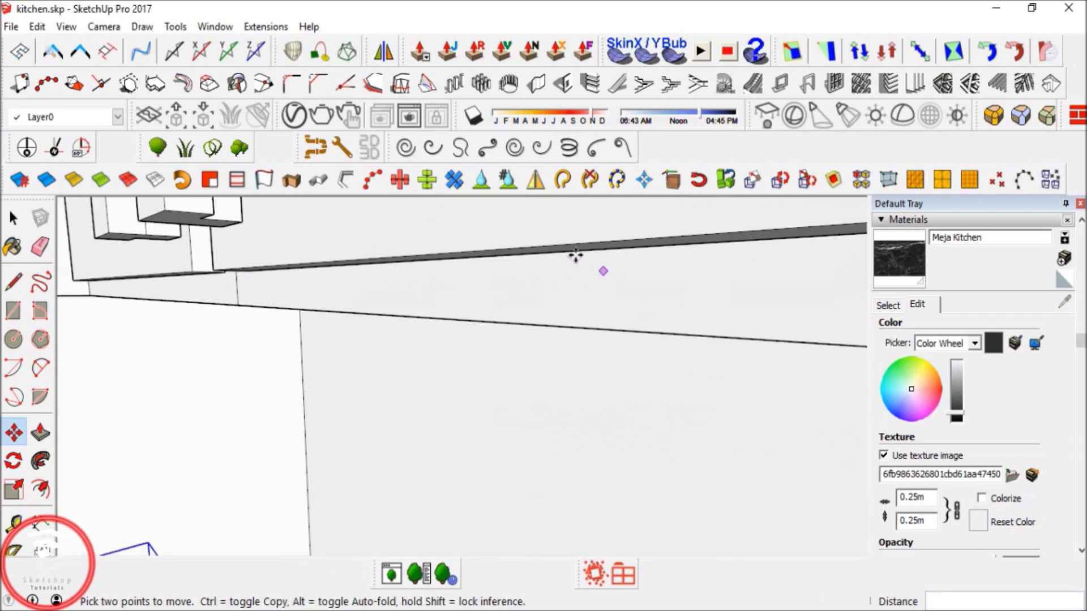
middle_drag(561, 265, 513, 339)
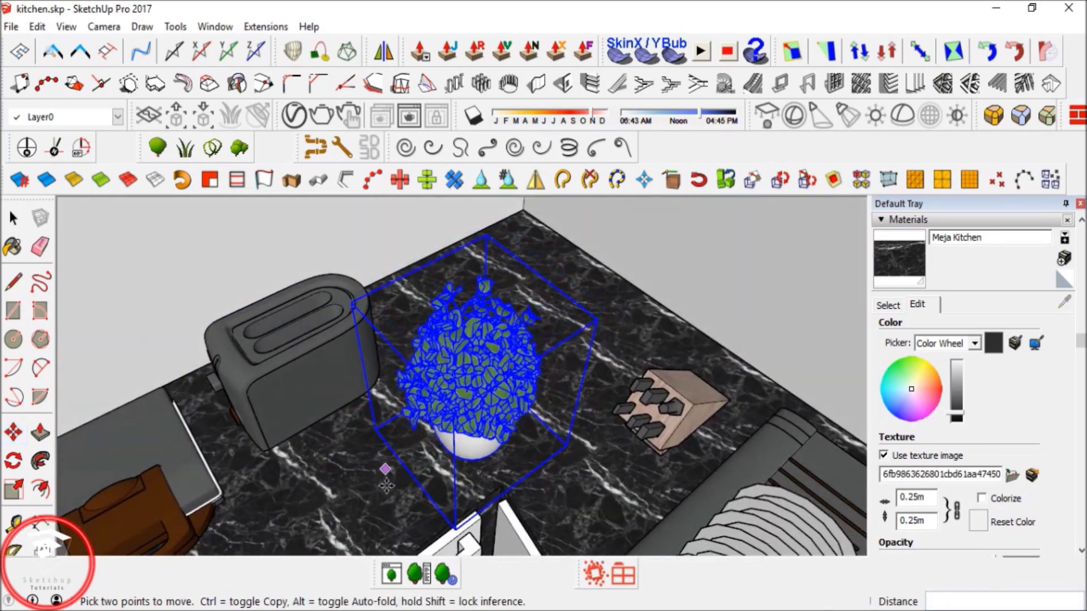
Slide the potted plant back into the countertop corner behind the toaster and knife block.
click(387, 479)
middle_drag(435, 358, 498, 399)
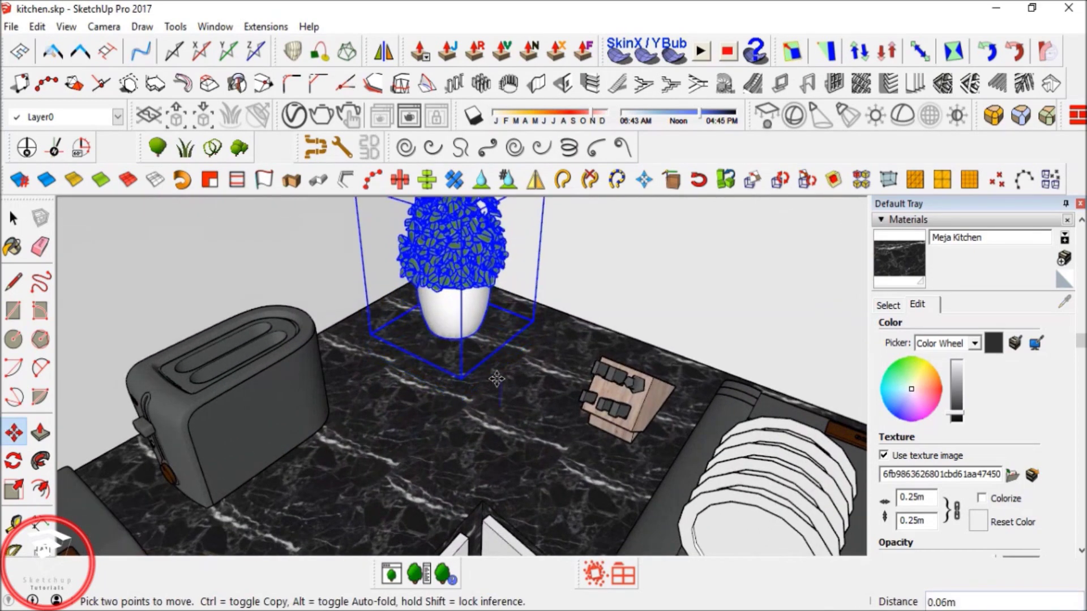
middle_drag(494, 370, 402, 343)
scroll(514, 391, up, 3)
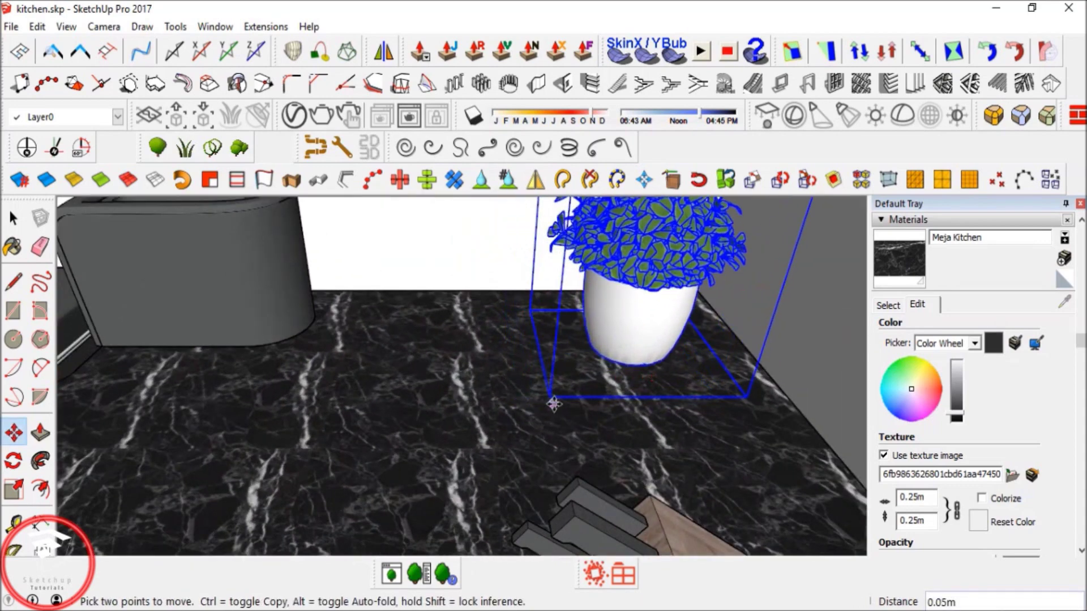
click(550, 384)
scroll(347, 414, down, 2)
middle_drag(339, 409, 280, 474)
scroll(699, 349, up, 5)
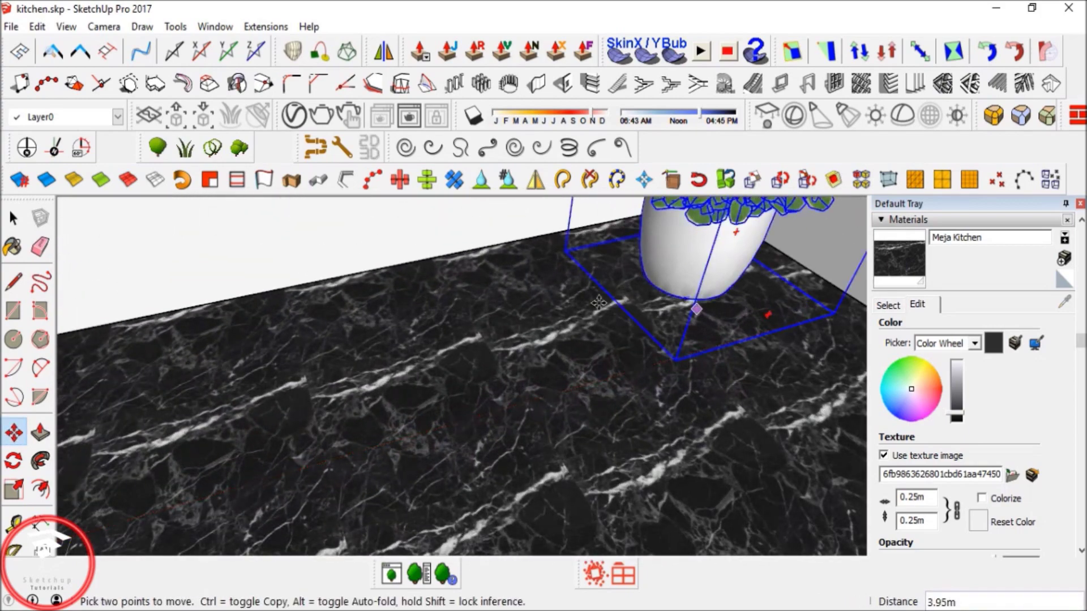
scroll(609, 328, down, 6)
middle_drag(603, 334, 535, 361)
key(space)
scroll(532, 363, up, 4)
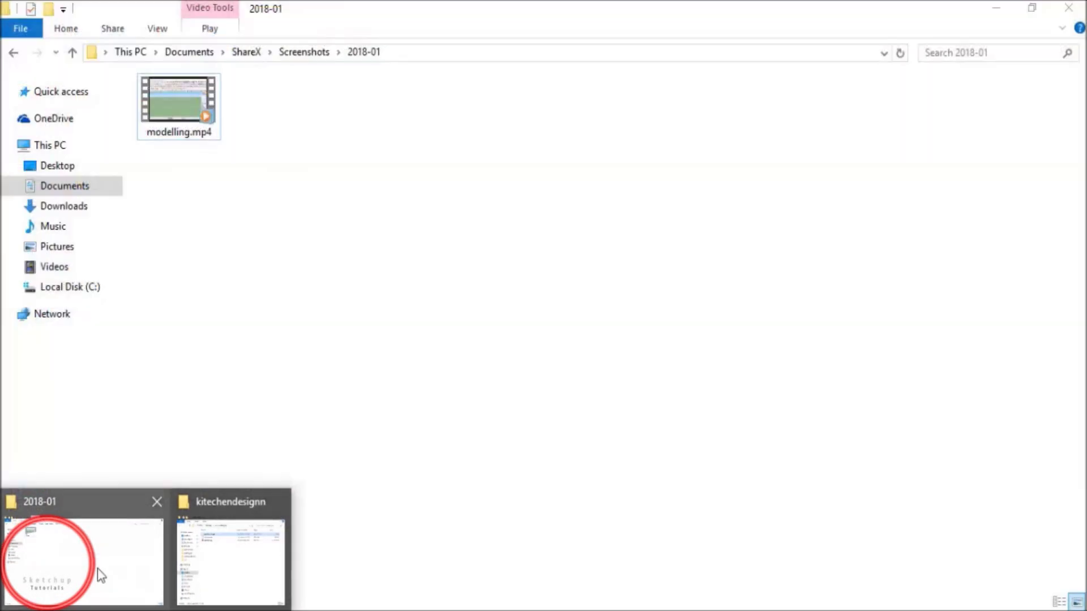
Switch to File Explorer and open the nested "free archmodels for sketchup" folder under C:\tools\Sketchup.
click(97, 572)
click(67, 293)
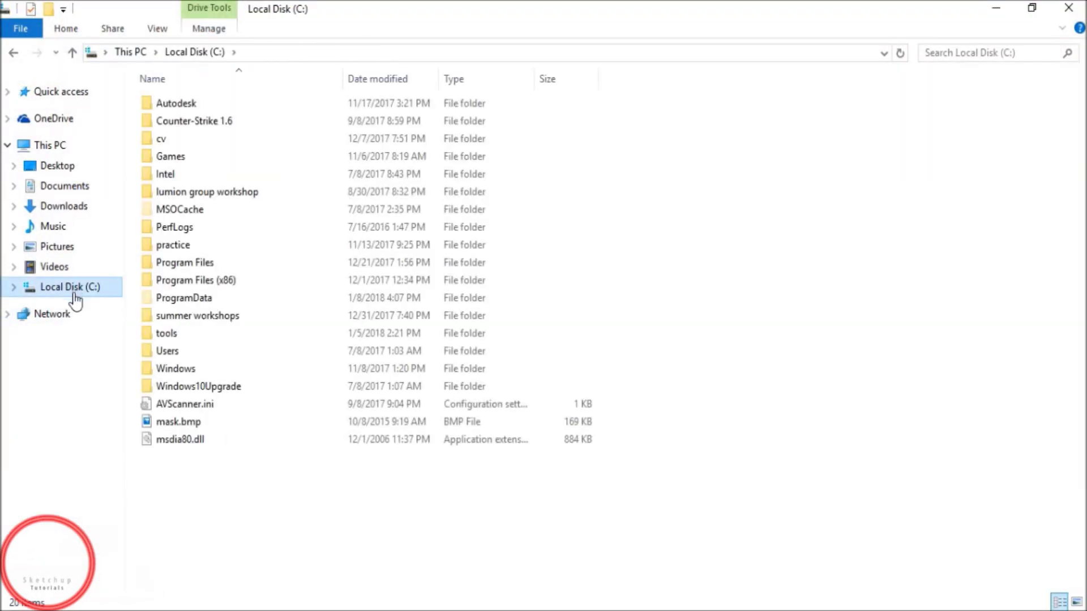
double_click(197, 334)
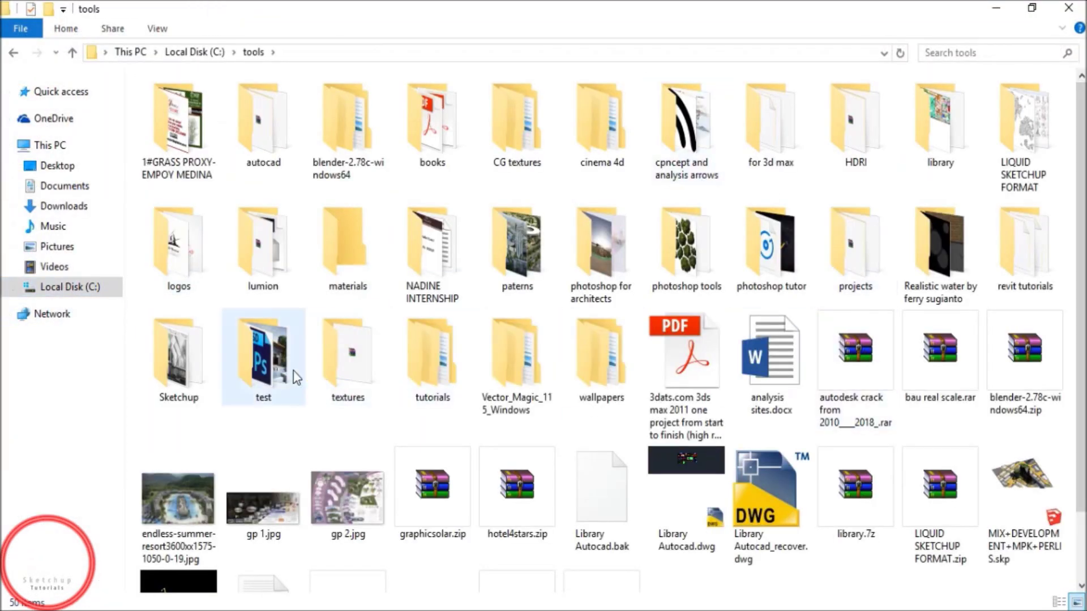
double_click(202, 373)
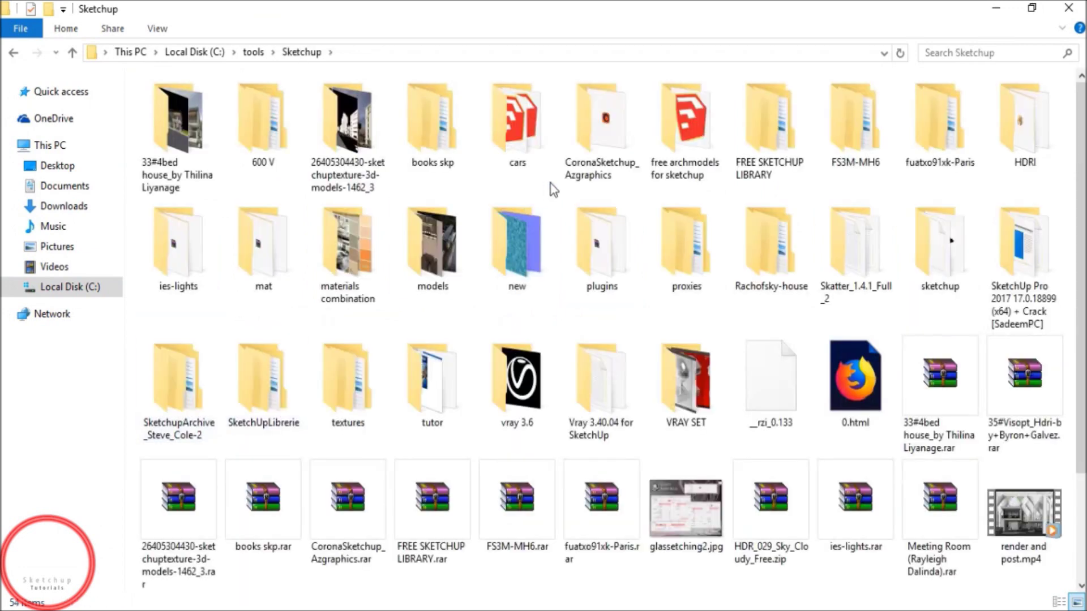
double_click(701, 138)
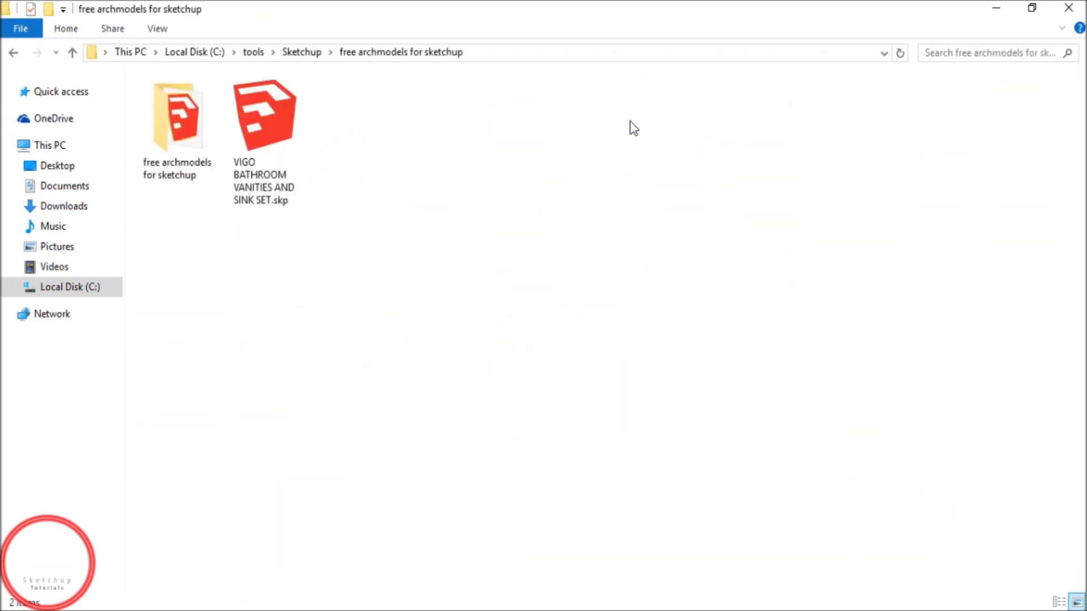
double_click(173, 134)
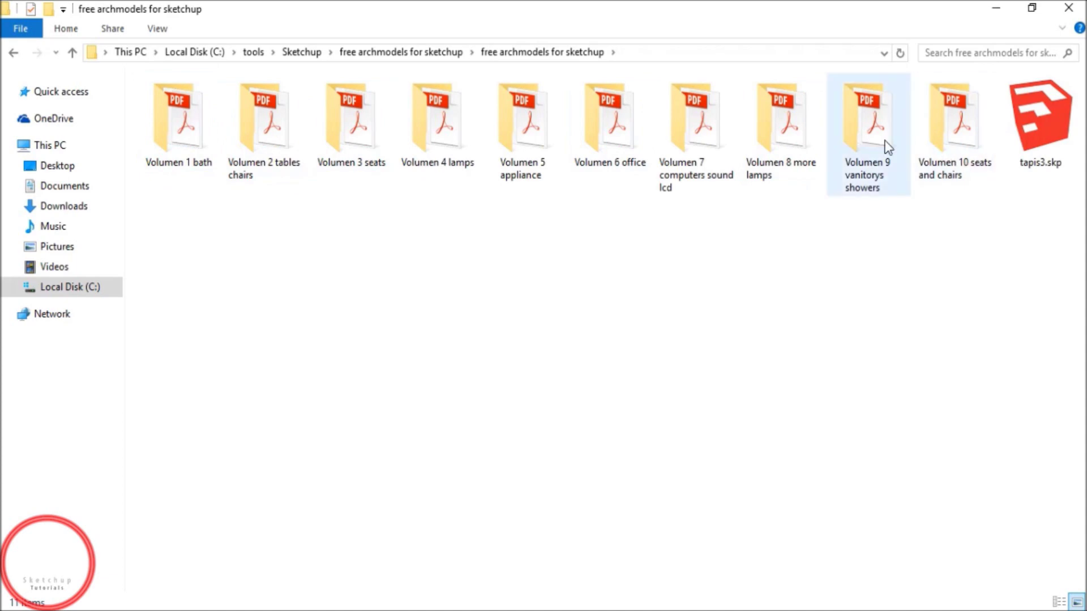
Look through the Skp models in the "Volumen 9 vanitorys showers" folder and return to the list of volumes.
double_click(855, 145)
double_click(186, 130)
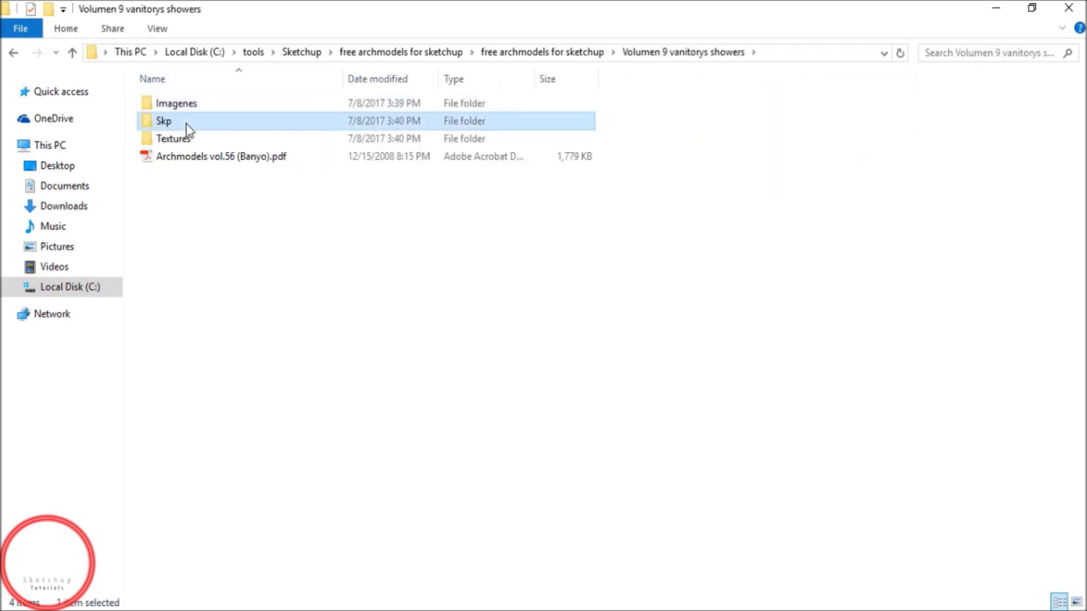
scroll(503, 273, down, 10)
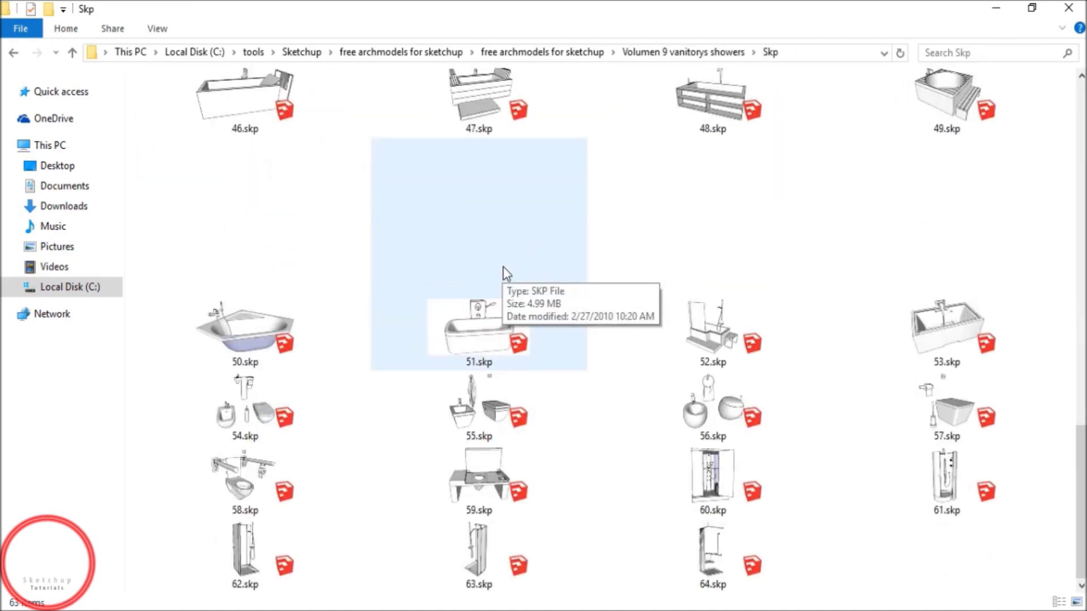
scroll(503, 267, up, 10)
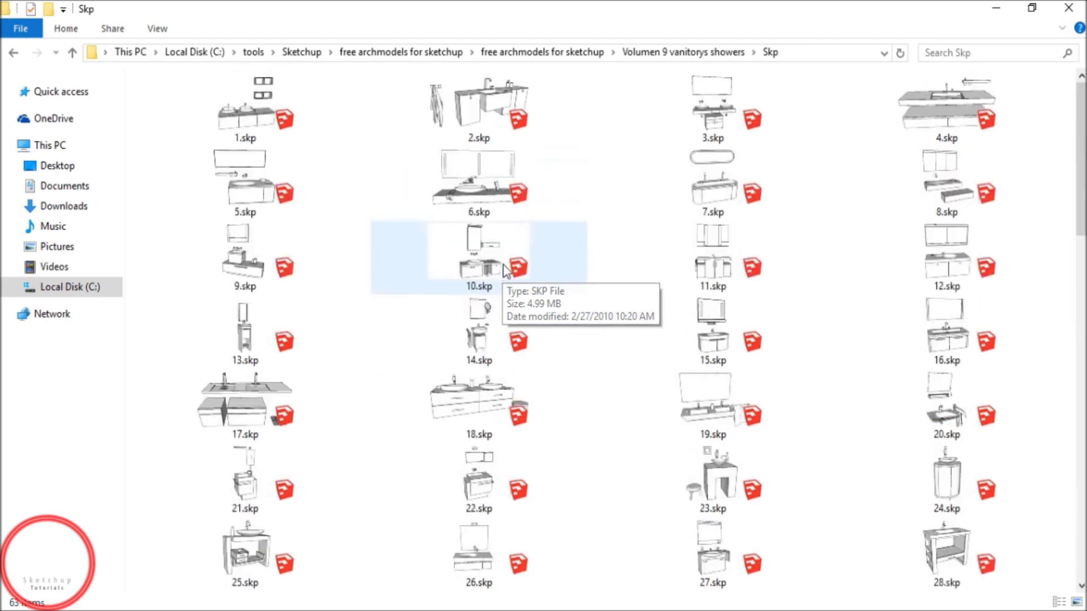
click(15, 56)
click(14, 56)
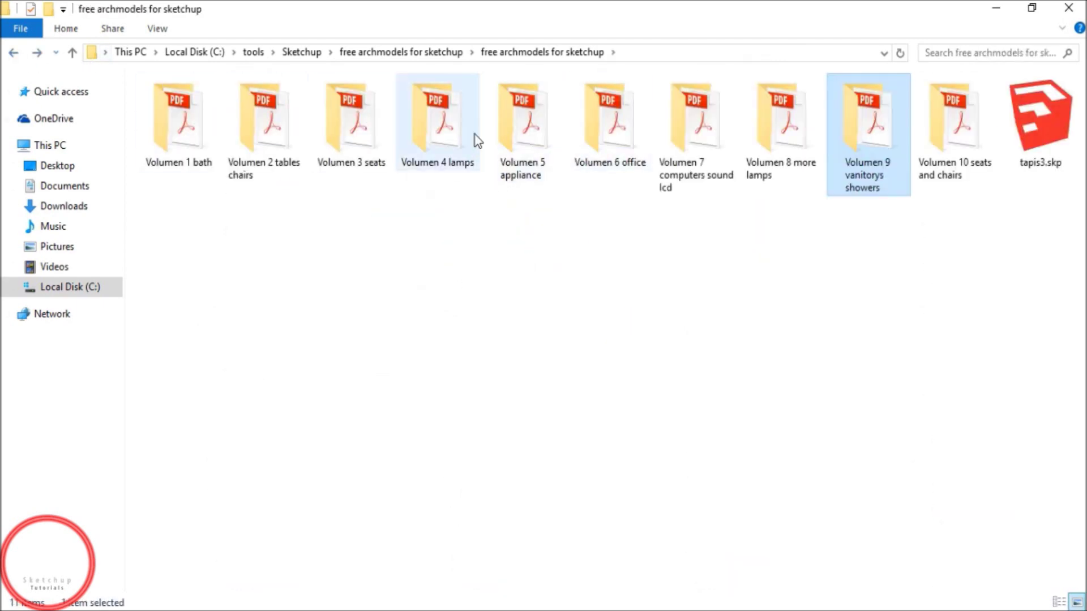
Look through the models in the Skp subfolder of "Volumen 1 bath" and the preview pictures in its images subfolder.
double_click(194, 137)
double_click(178, 122)
scroll(355, 237, down, 10)
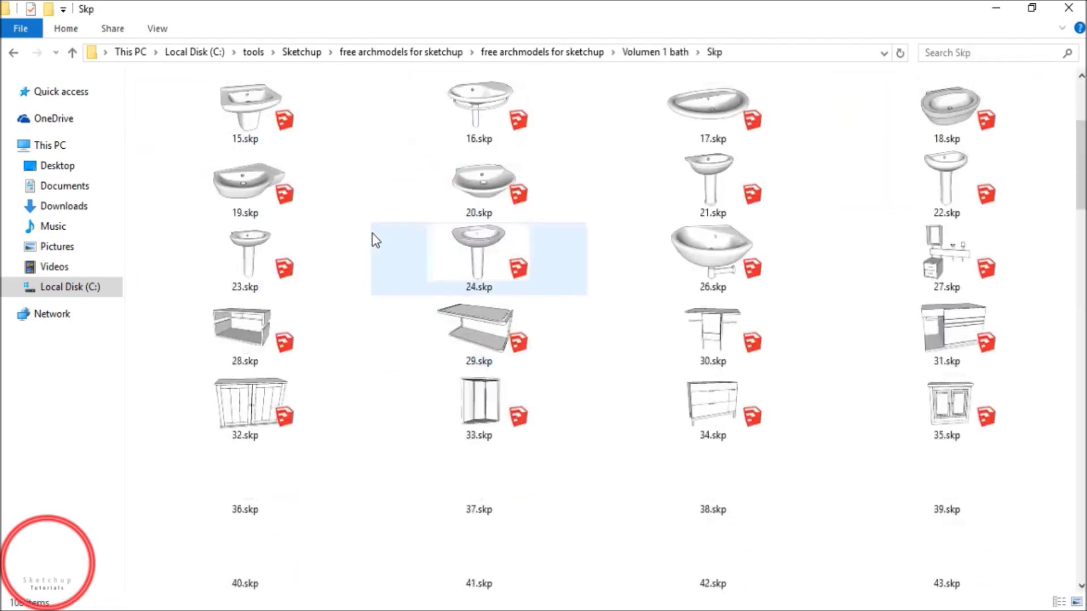
scroll(328, 197, up, 10)
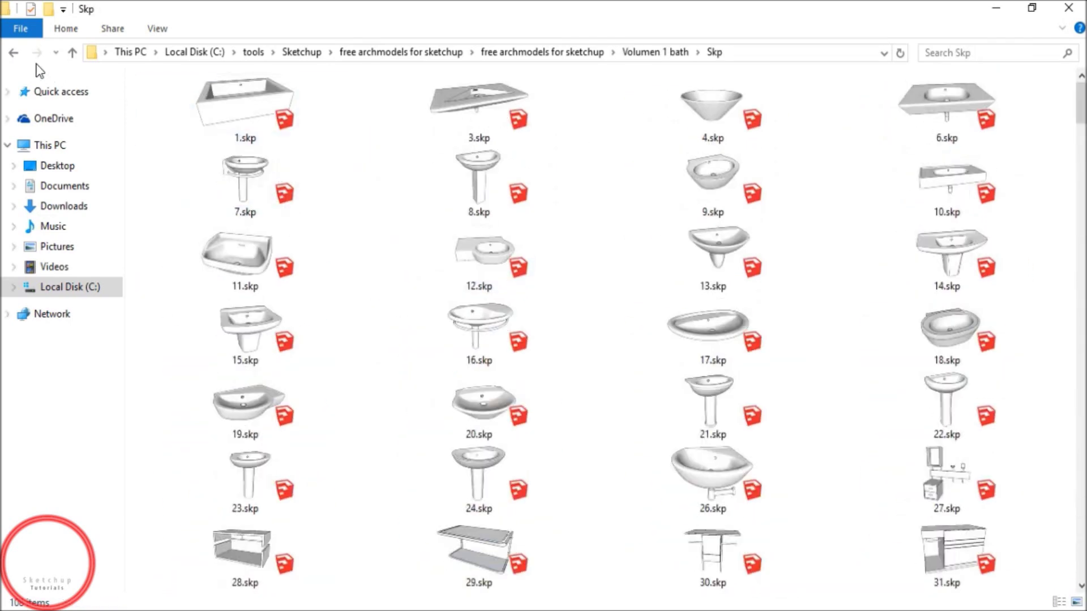
click(14, 52)
double_click(203, 97)
scroll(573, 274, down, 20)
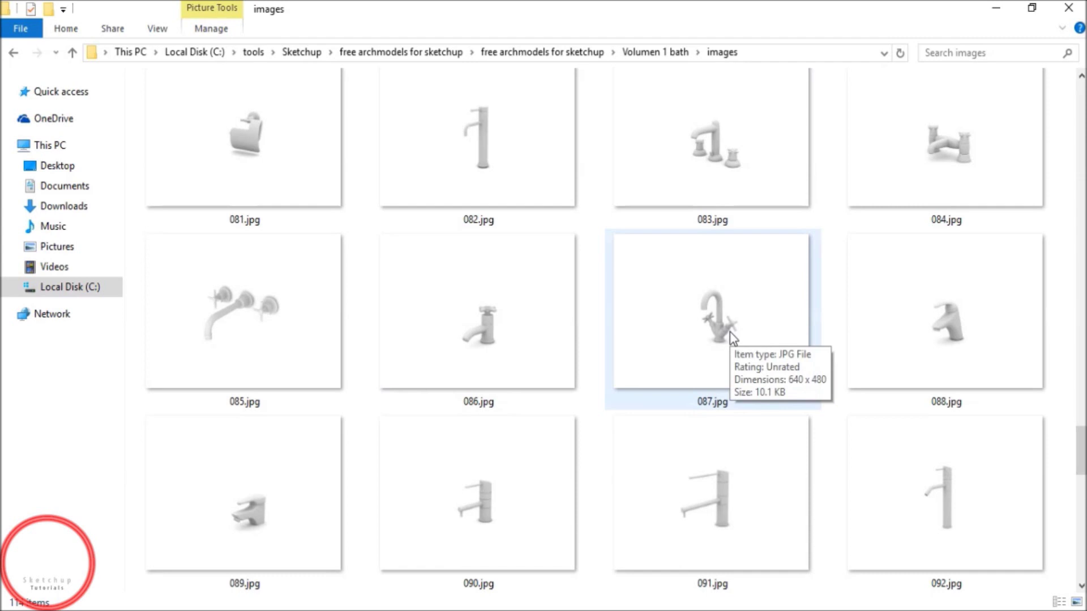
Return to the Skp subfolder of "Volumen 1 bath" and examine the faucet models and the files through 115.skp.
click(14, 57)
double_click(165, 120)
scroll(505, 404, down, 15)
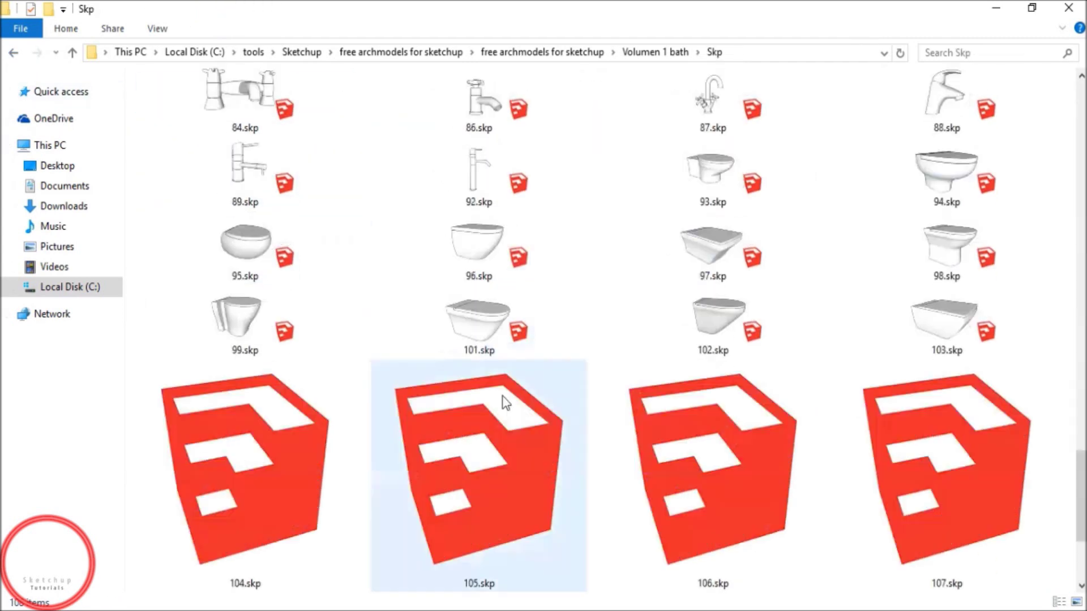
scroll(587, 495, down, 5)
scroll(652, 413, up, 4)
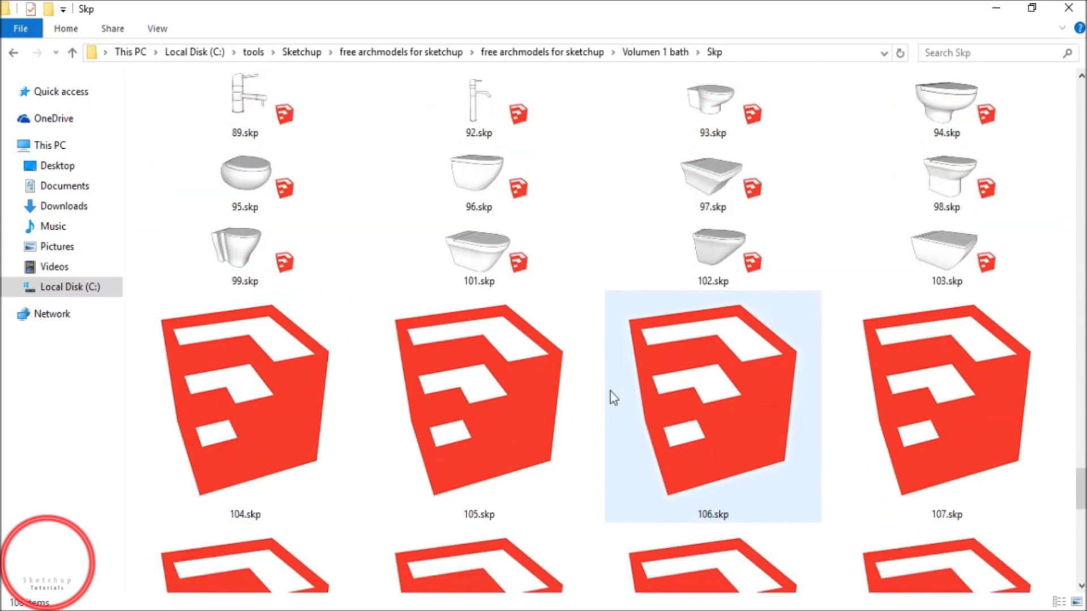
scroll(610, 392, down, 3)
scroll(616, 388, down, 4)
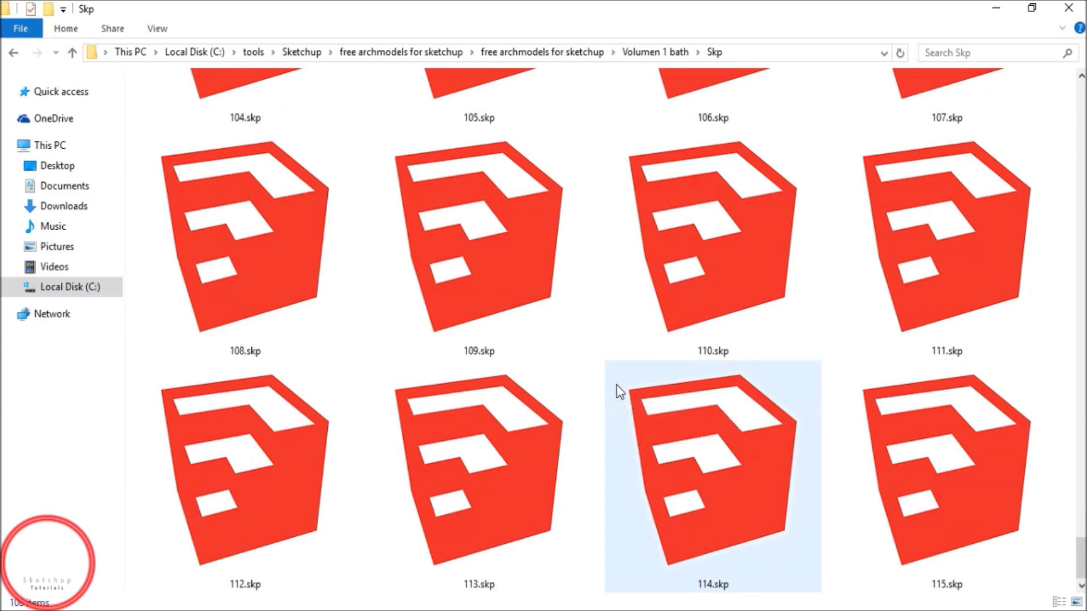
scroll(616, 388, up, 6)
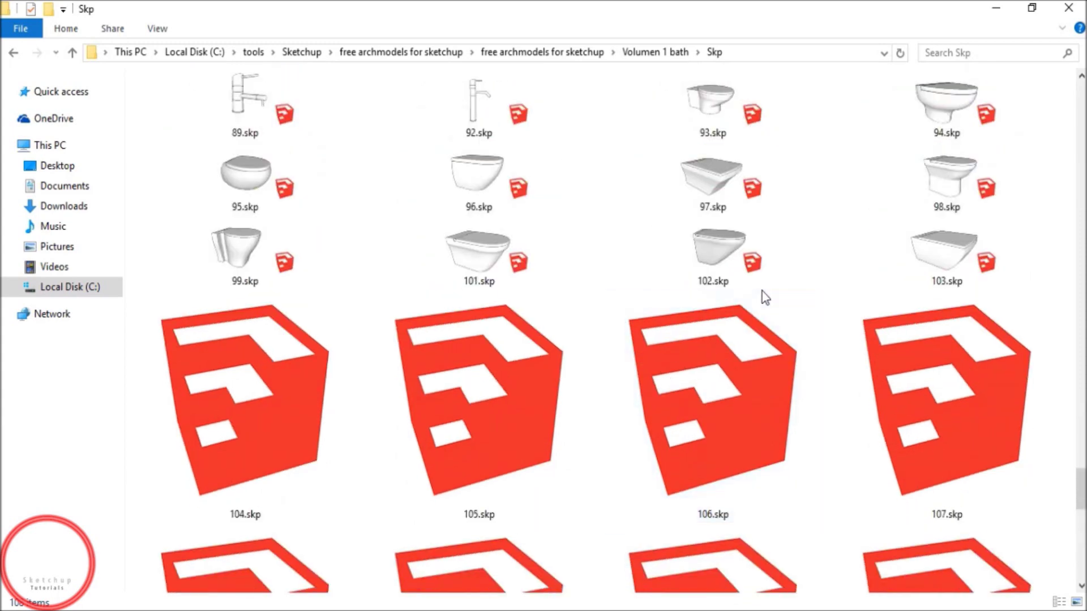
scroll(758, 290, up, 3)
Select the faucet models 87.skp and 89.skp in the Skp folder and open both with SketchUp 2017.
click(730, 253)
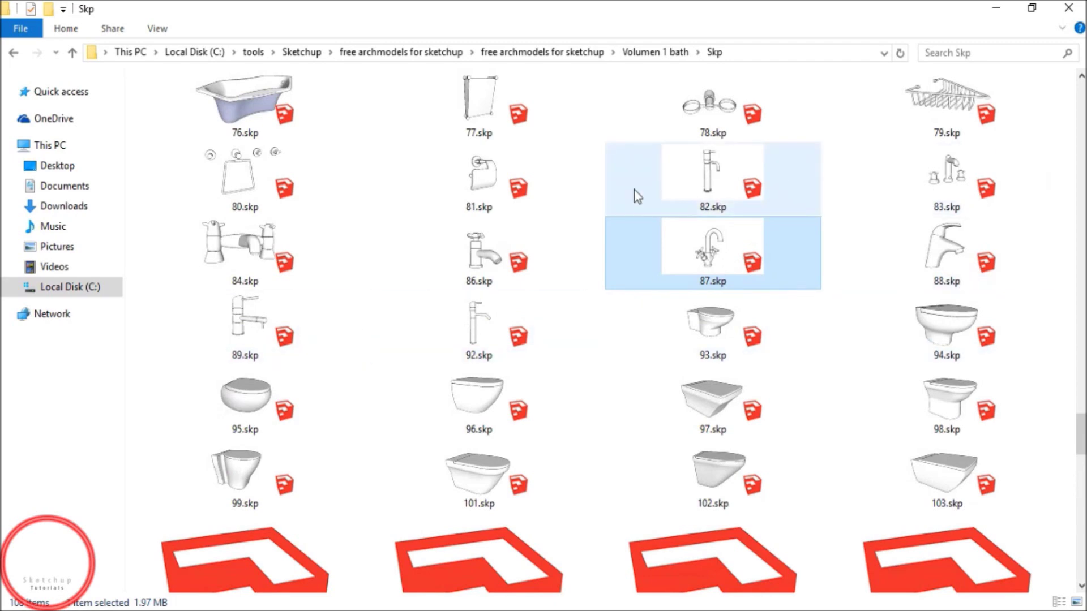
scroll(715, 212, up, 3)
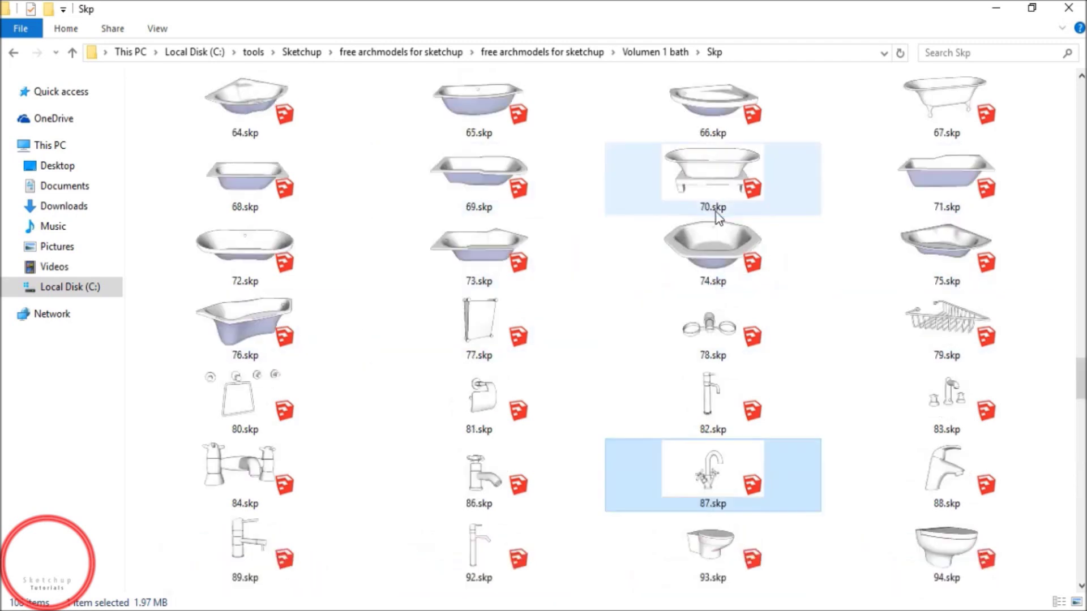
scroll(715, 212, down, 5)
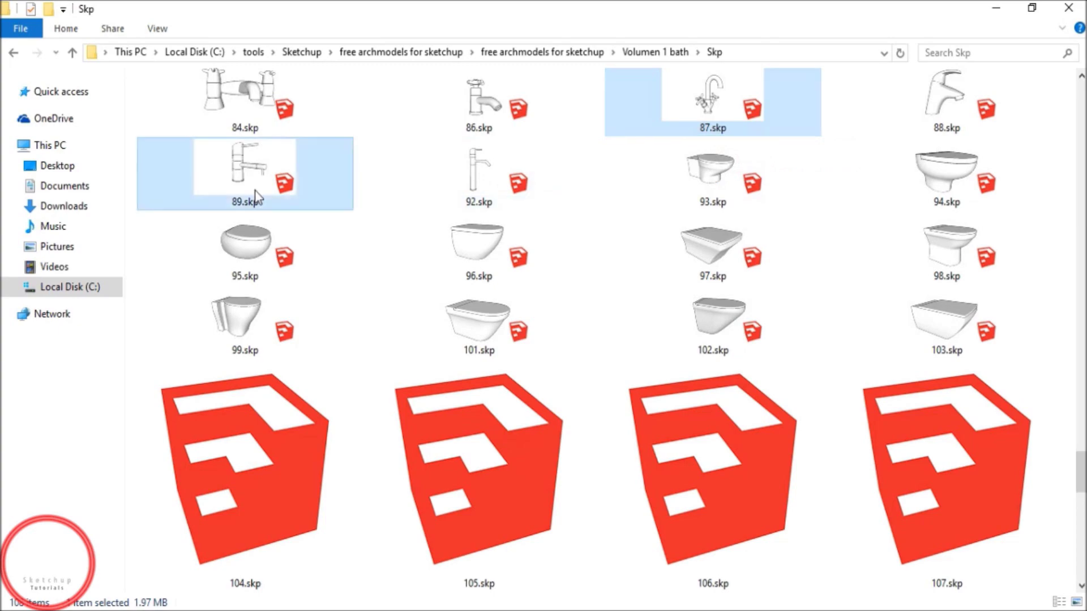
drag(477, 458, 284, 605)
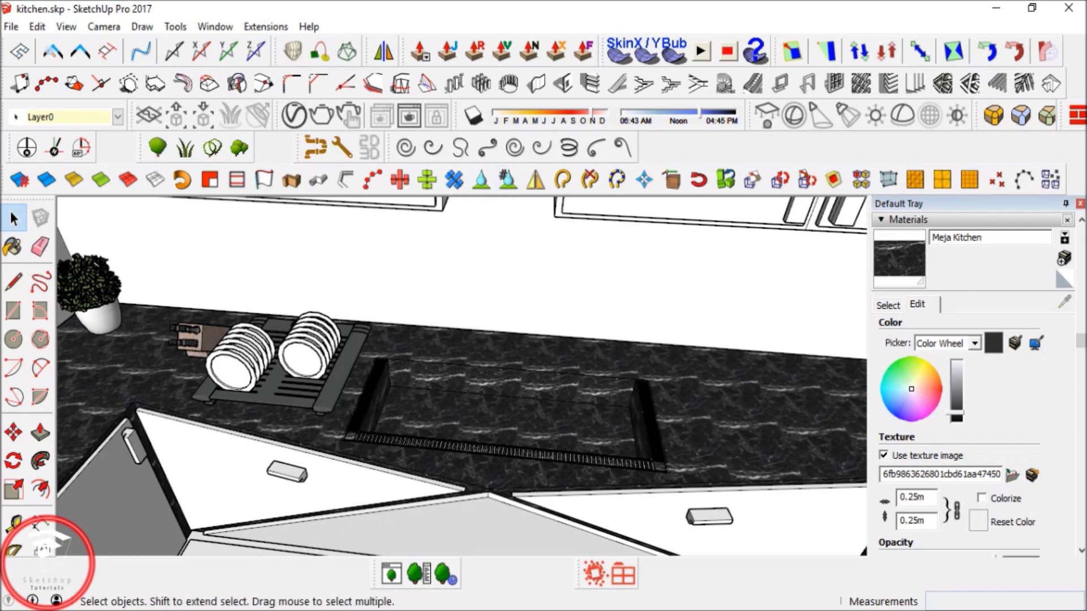
mouse_move(154, 609)
click(140, 556)
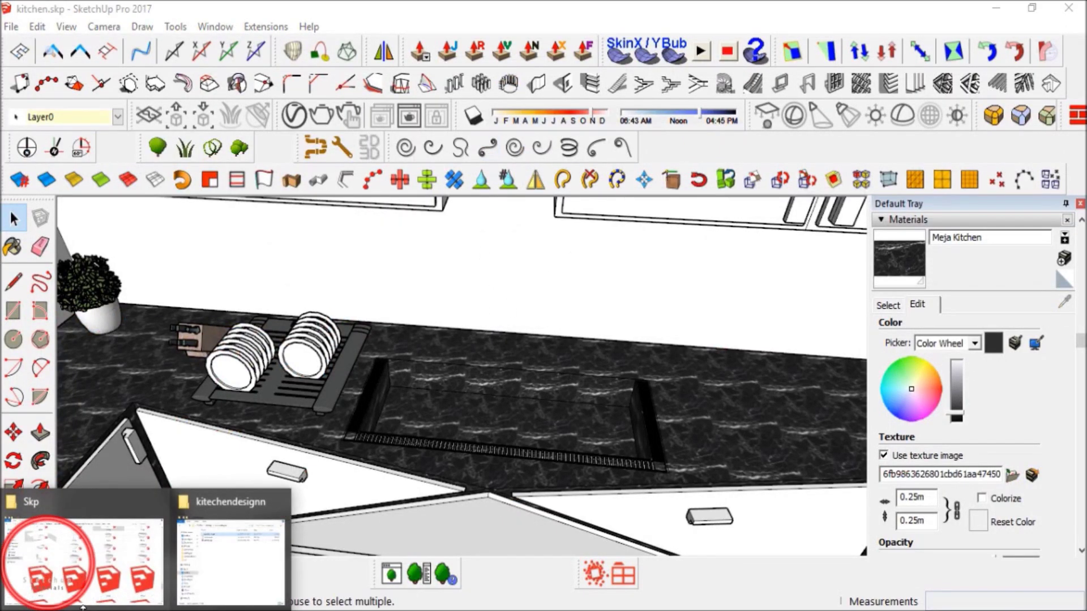
click(135, 566)
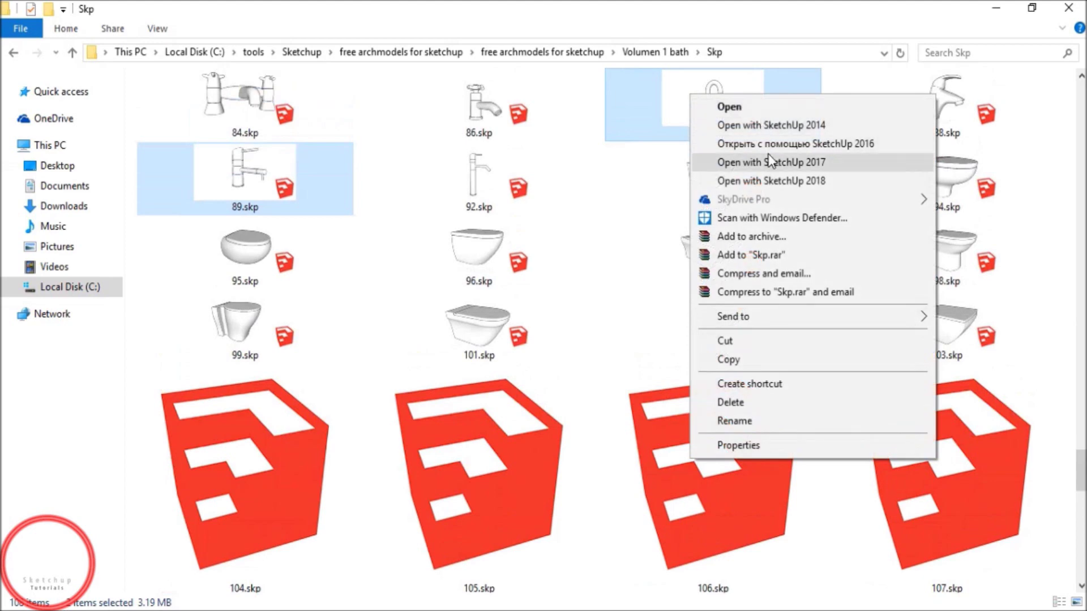
click(772, 167)
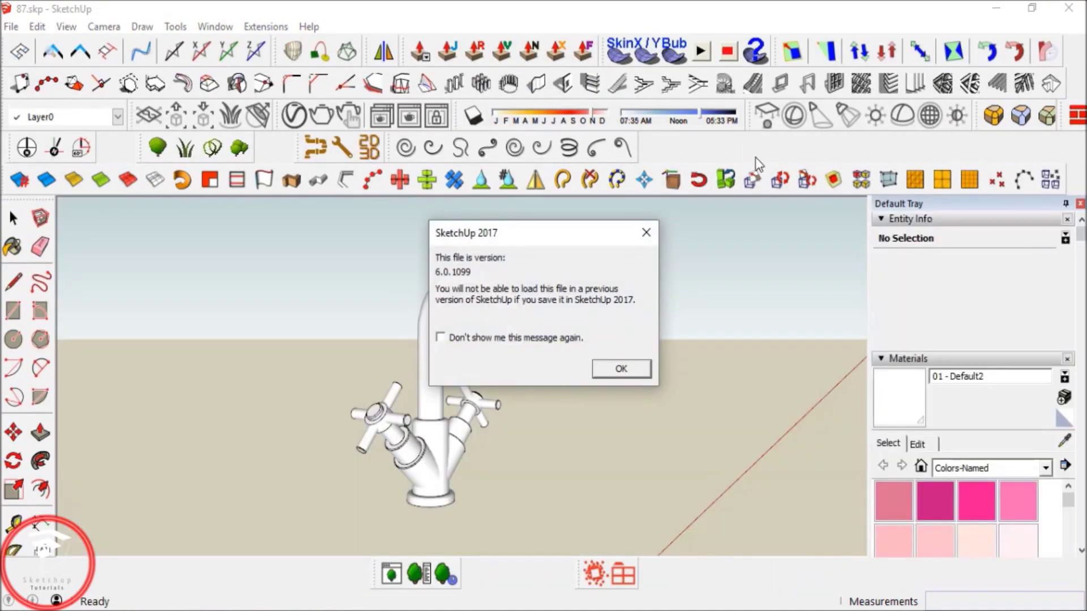
Copy the two-handle faucet from 87.skp and paste it into kitchen.skp on the marble countertop beside the sink.
click(621, 368)
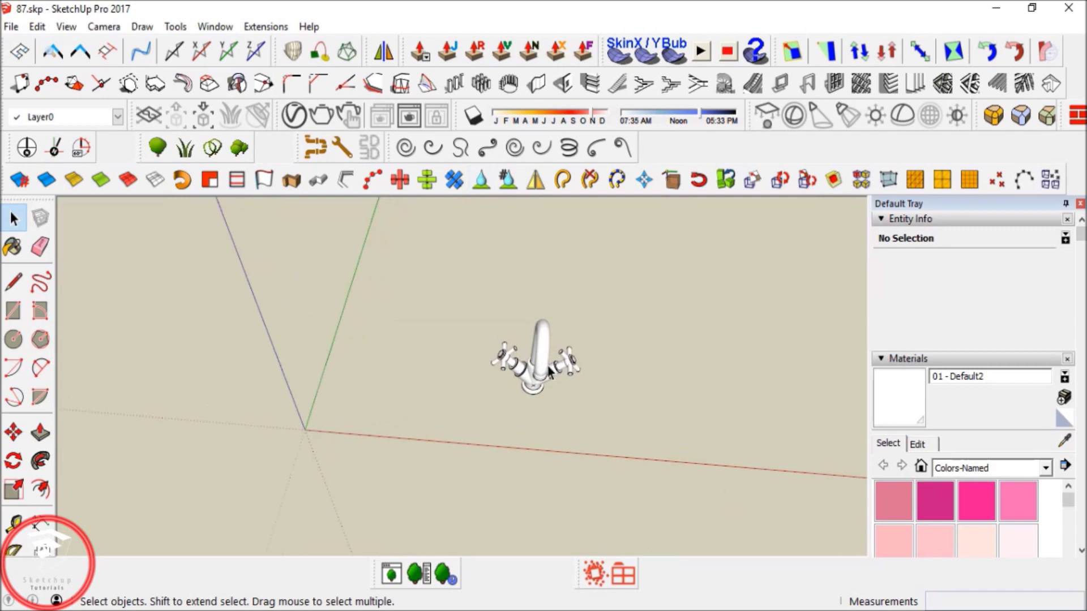
scroll(455, 396, up, 3)
click(455, 396)
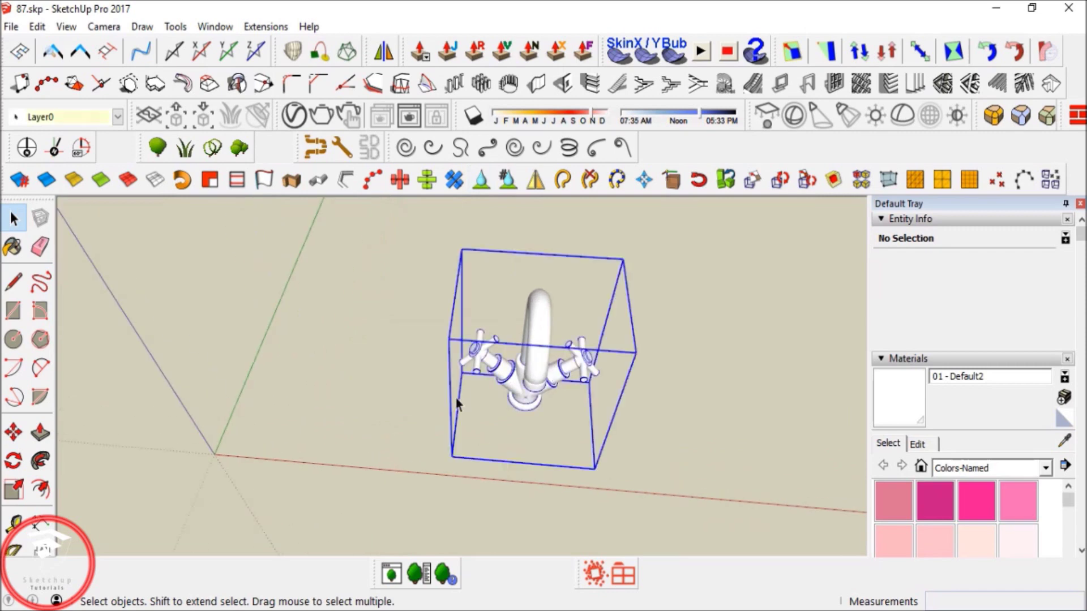
middle_drag(457, 399, 532, 355)
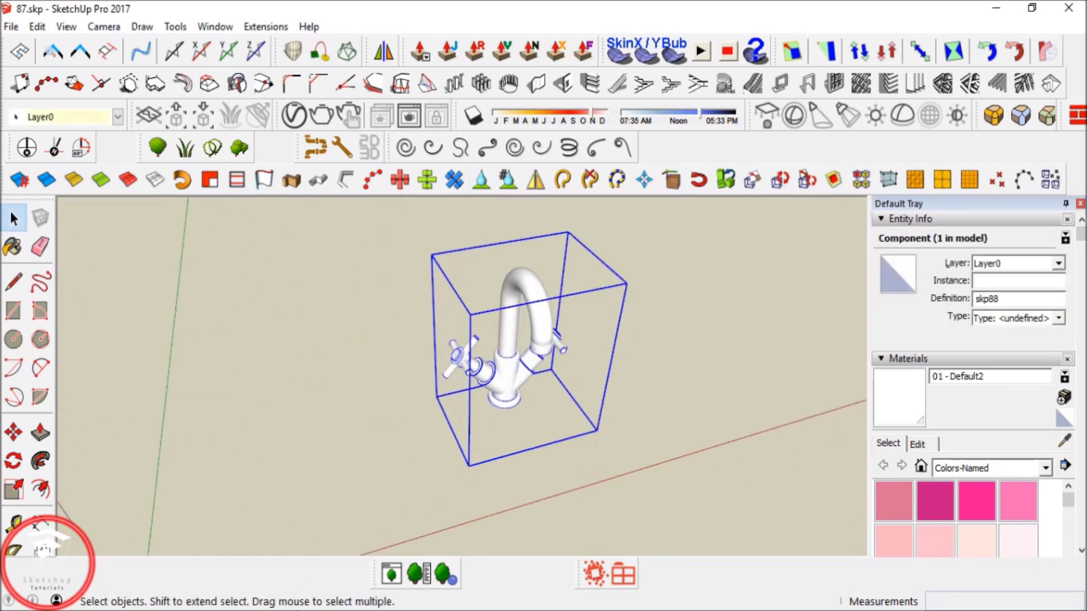
mouse_move(34, 606)
click(122, 526)
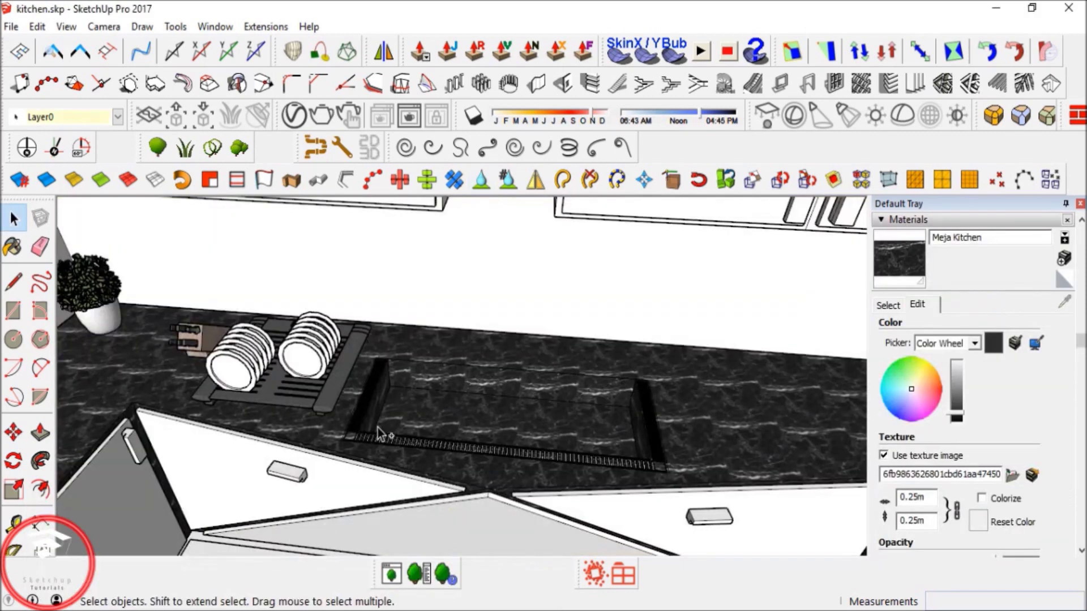
key(ctrl+v)
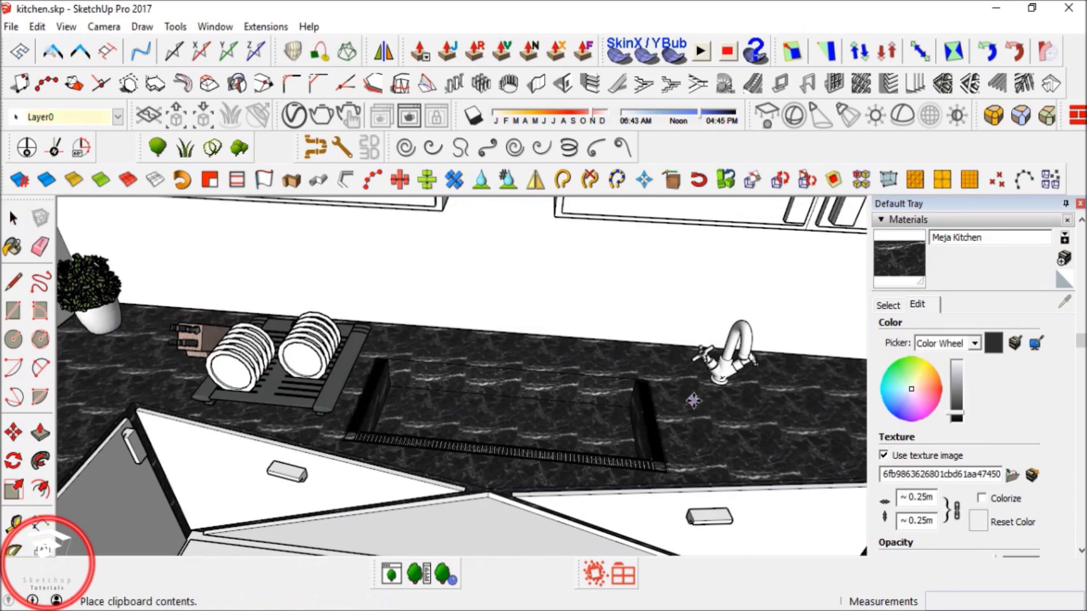
click(692, 422)
Examine the base of the pasted faucet from below and above to check how it sits on the countertop.
middle_drag(691, 422, 700, 351)
key(m)
scroll(701, 351, up, 10)
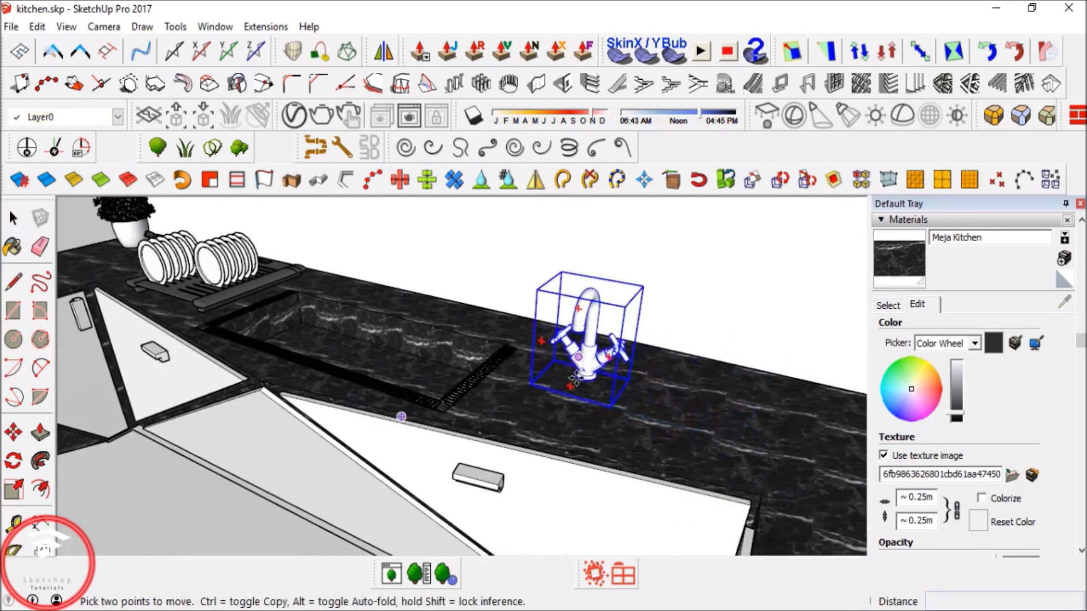
middle_drag(638, 344, 621, 232)
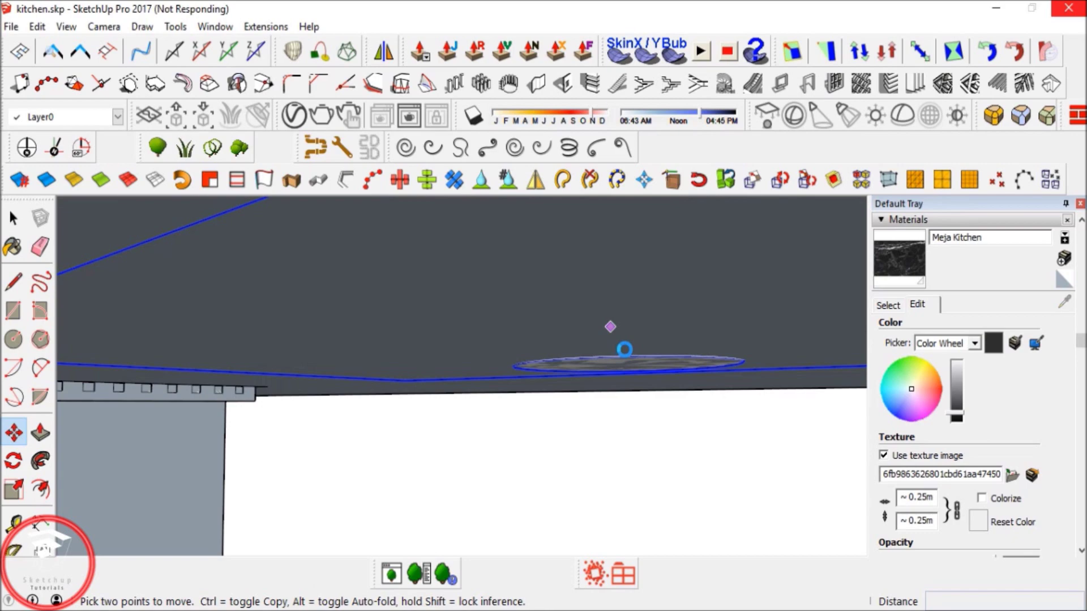
middle_drag(619, 352, 563, 335)
scroll(650, 439, up, 5)
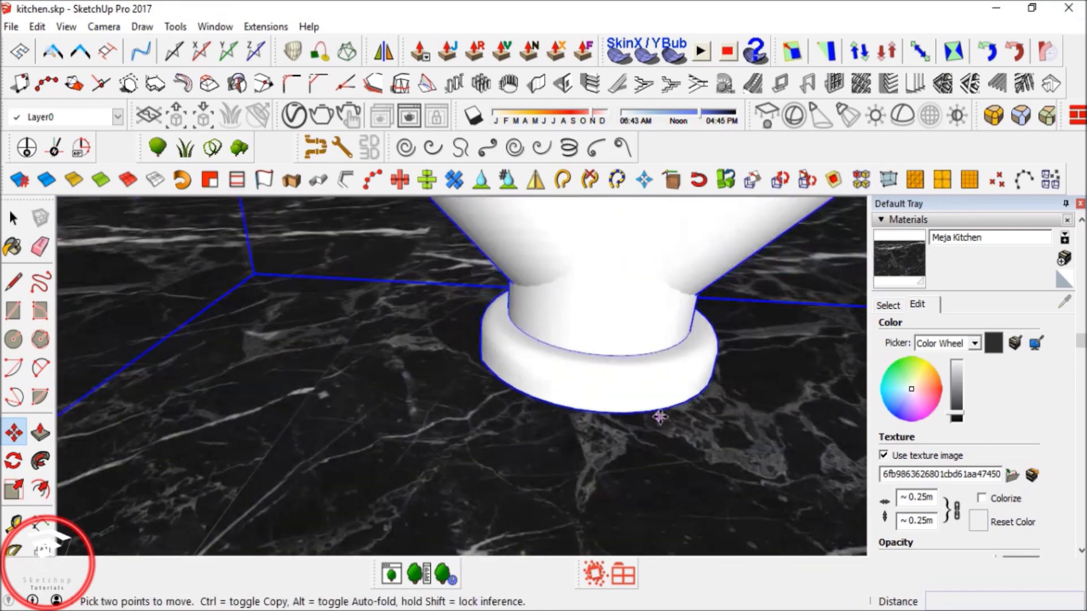
scroll(660, 417, down, 10)
middle_drag(640, 447, 626, 441)
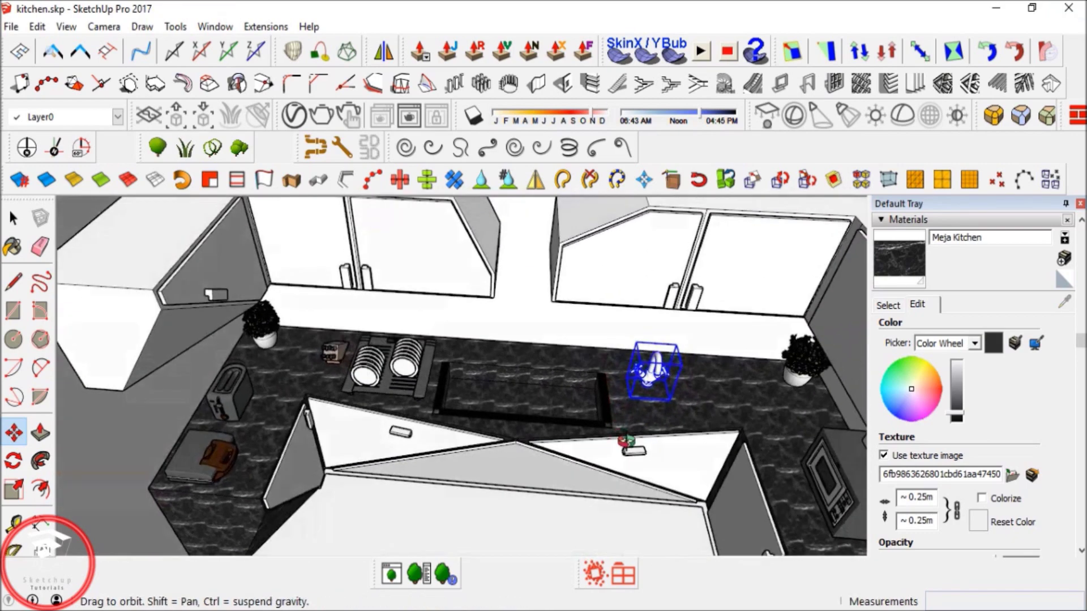
Move the faucet about 1.01 m along the red axis to the countertop strip behind the sink, near the dish rack.
scroll(627, 438, up, 8)
click(651, 422)
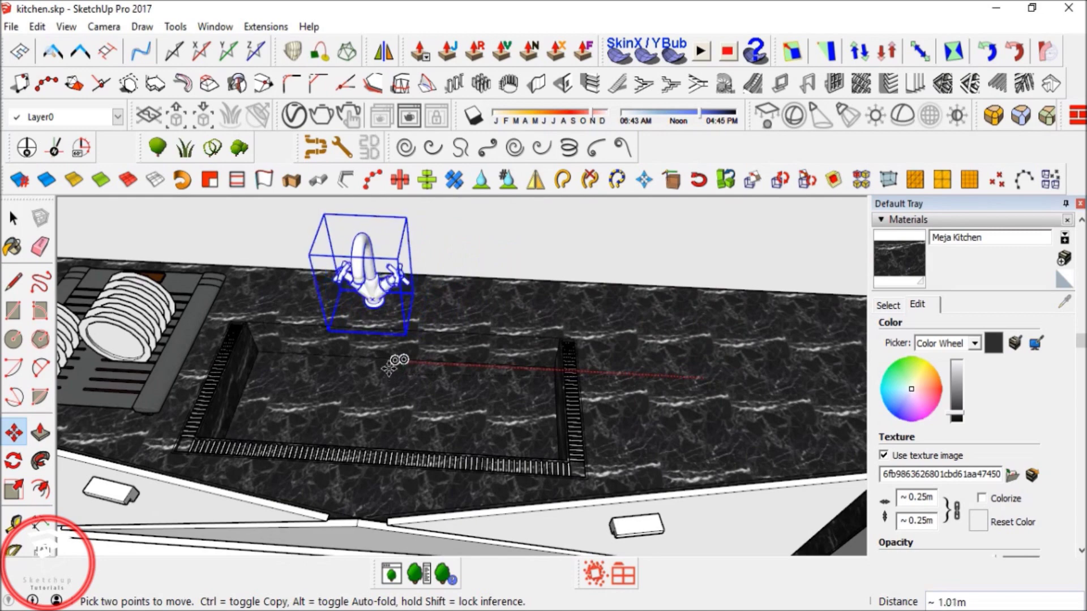
click(387, 368)
shift+middle_drag(479, 365, 620, 368)
scroll(606, 346, up, 2)
click(630, 312)
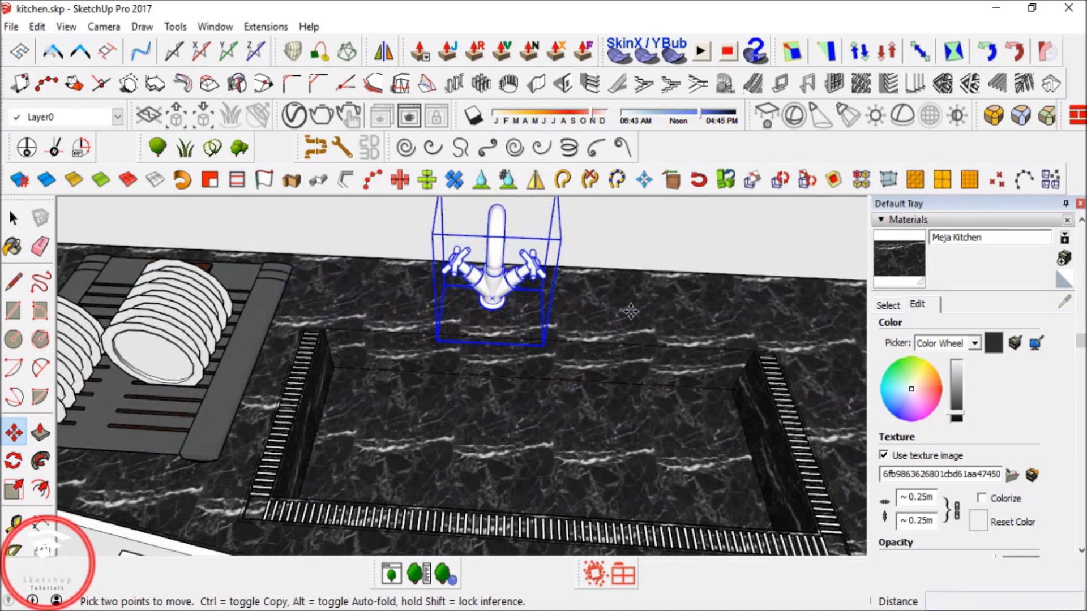
scroll(493, 286, up, 3)
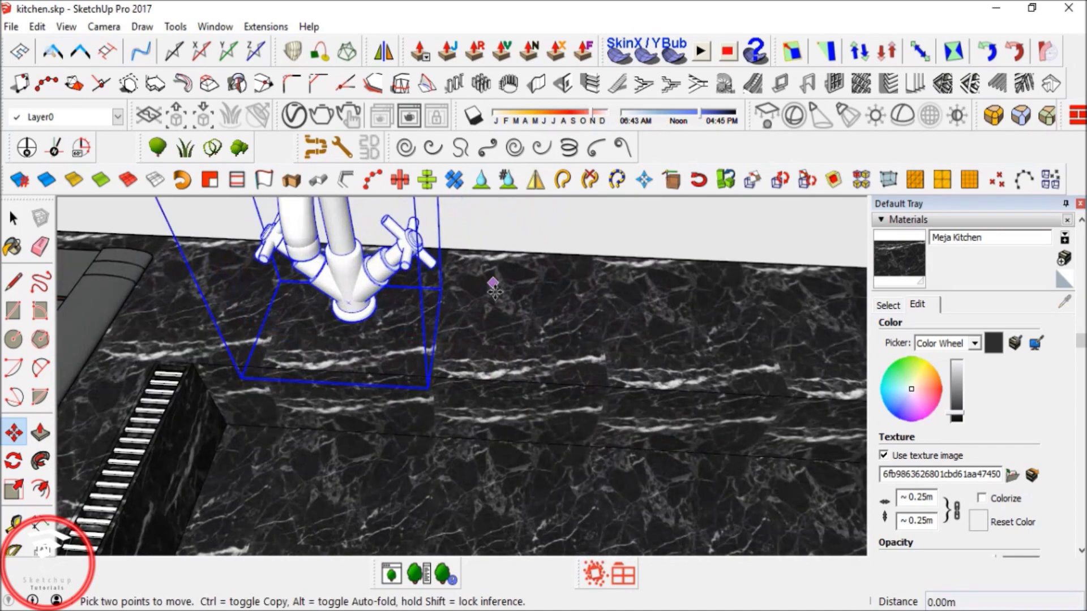
middle_drag(493, 313, 526, 360)
scroll(493, 329, down, 5)
scroll(623, 387, down, 3)
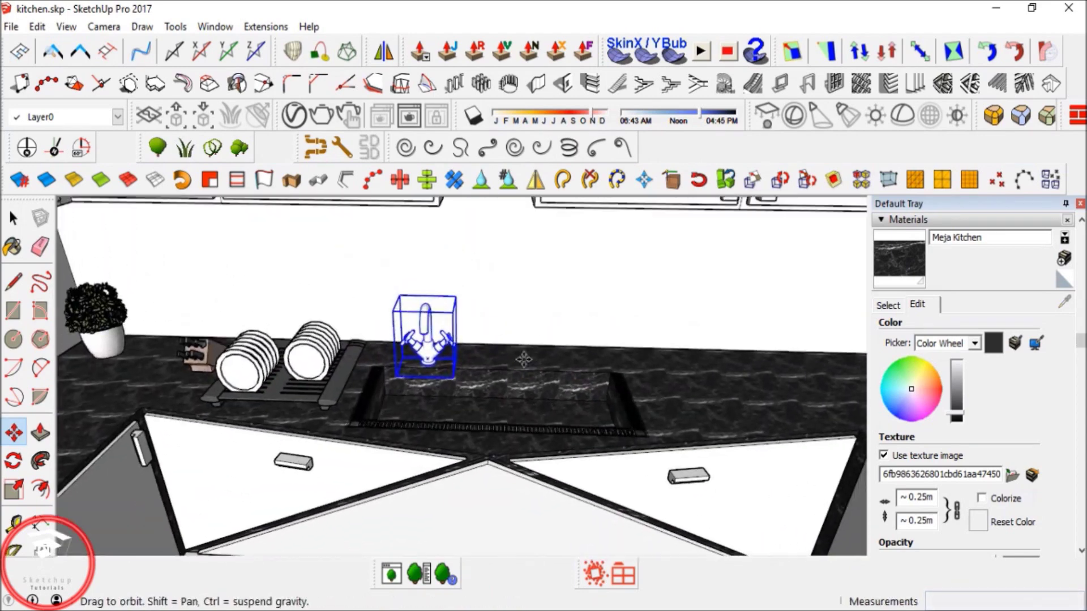
Switch to the 89.skp model, dismiss the file version notice and copy the single-lever faucet.
click(147, 610)
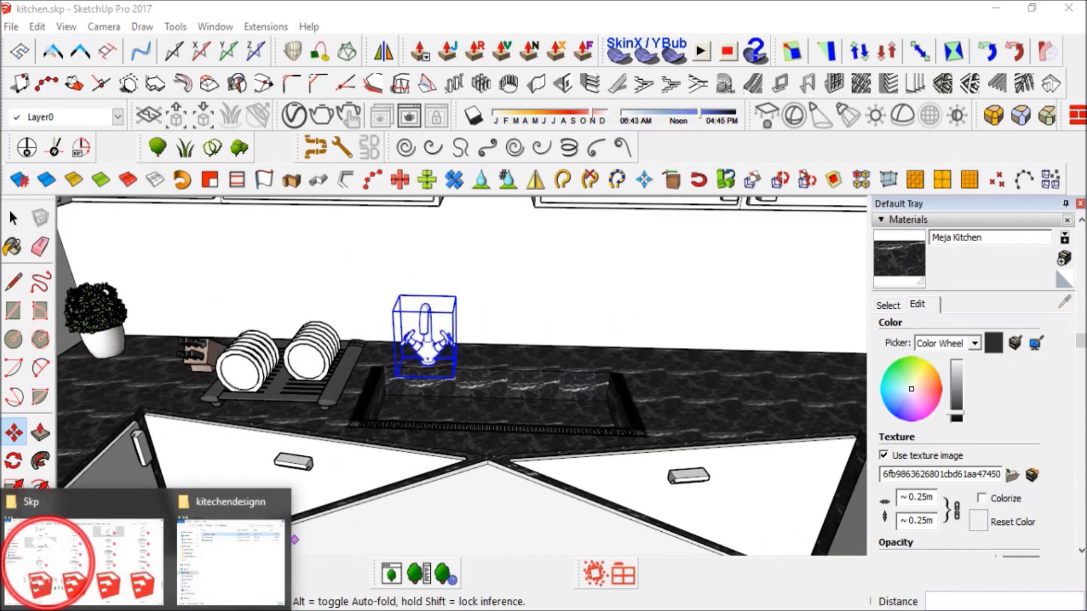
mouse_move(291, 609)
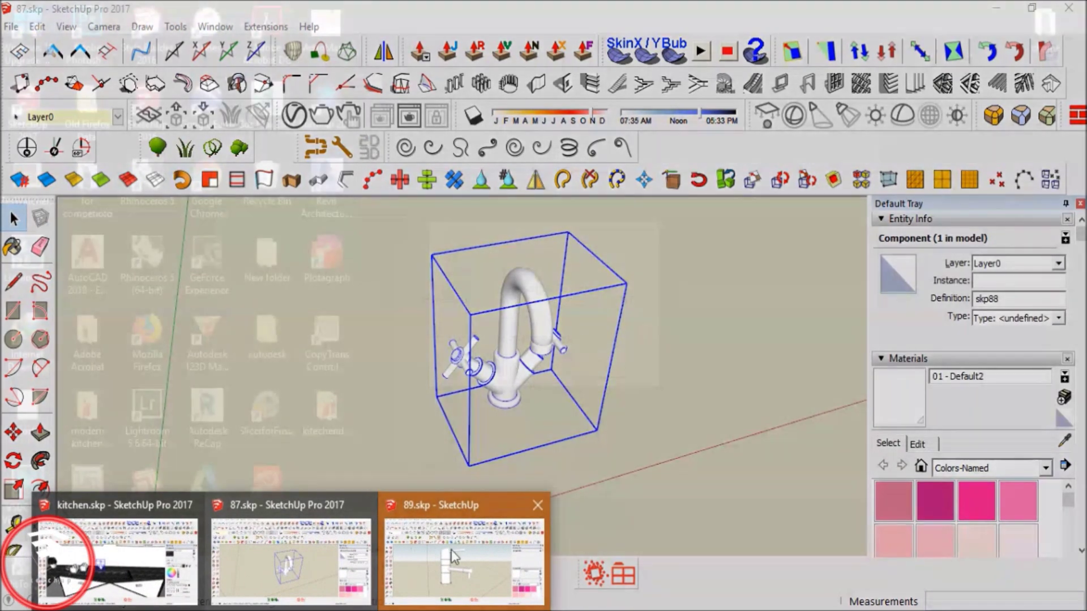
click(453, 557)
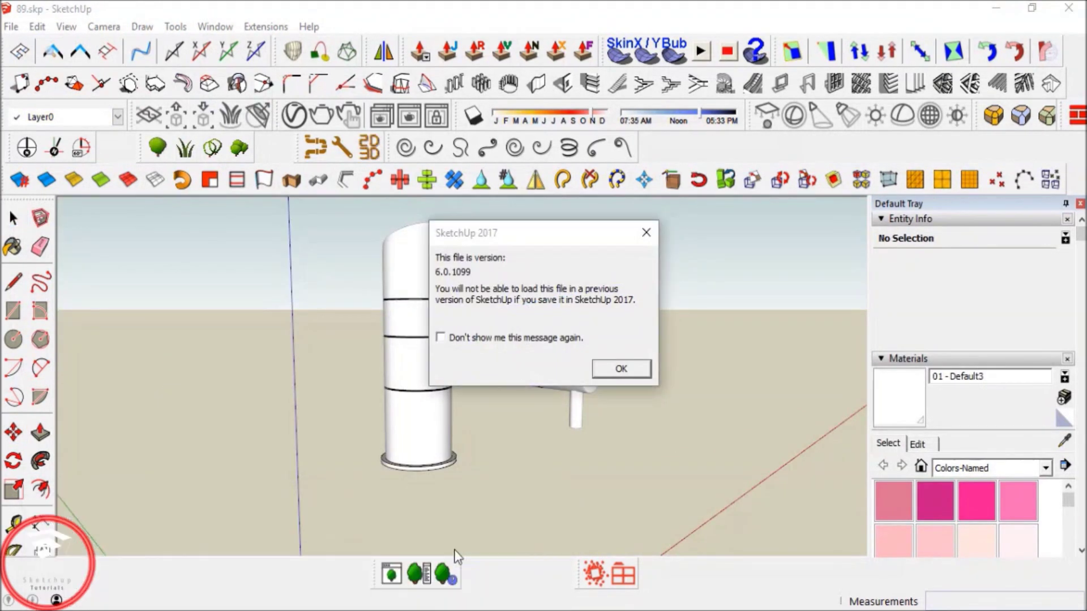
click(622, 369)
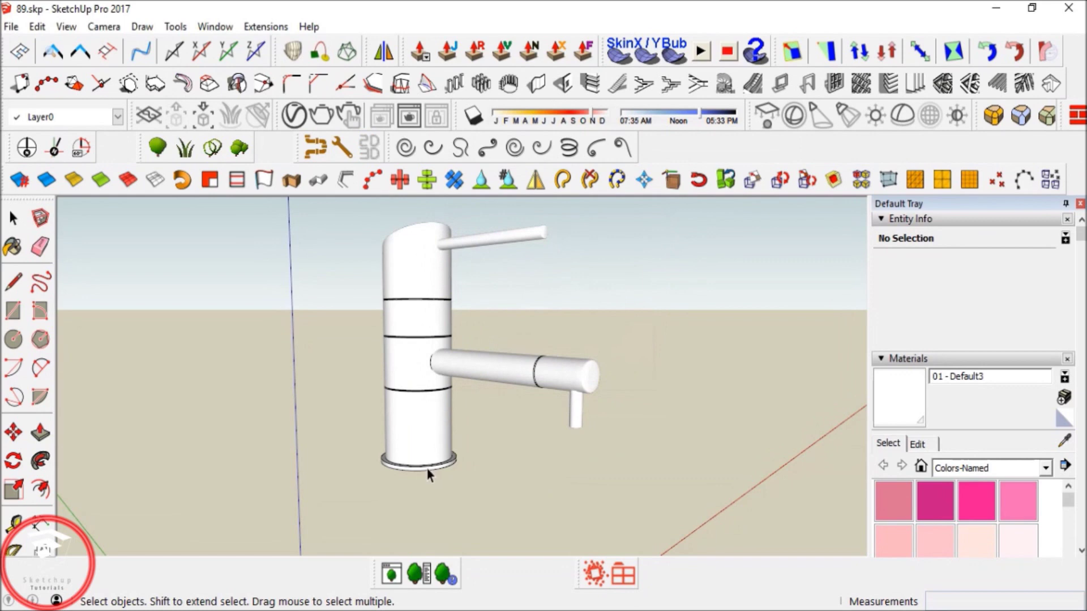
click(433, 382)
scroll(430, 382, up, 5)
middle_drag(434, 383, 418, 408)
scroll(446, 386, down, 5)
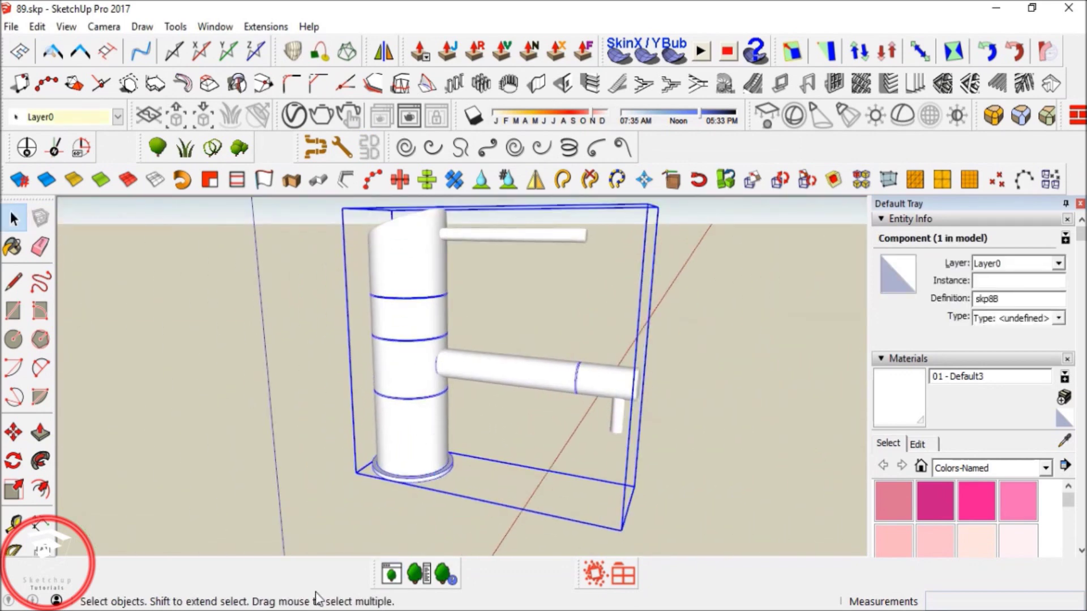
Switch back to kitchen.skp and paste the single-lever faucet on the marble countertop beside the sink.
mouse_move(318, 600)
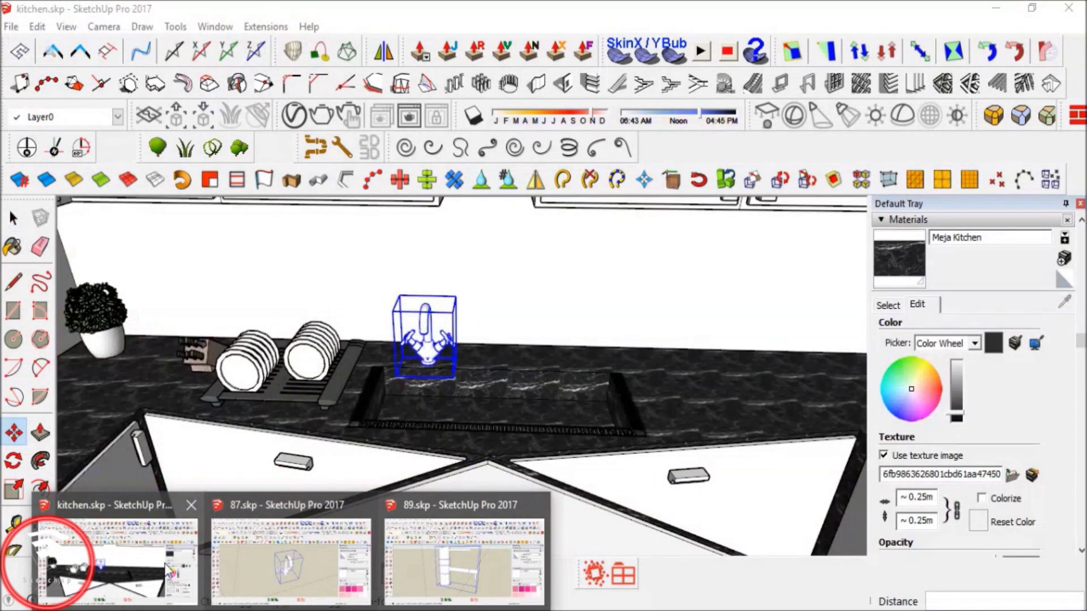
click(138, 558)
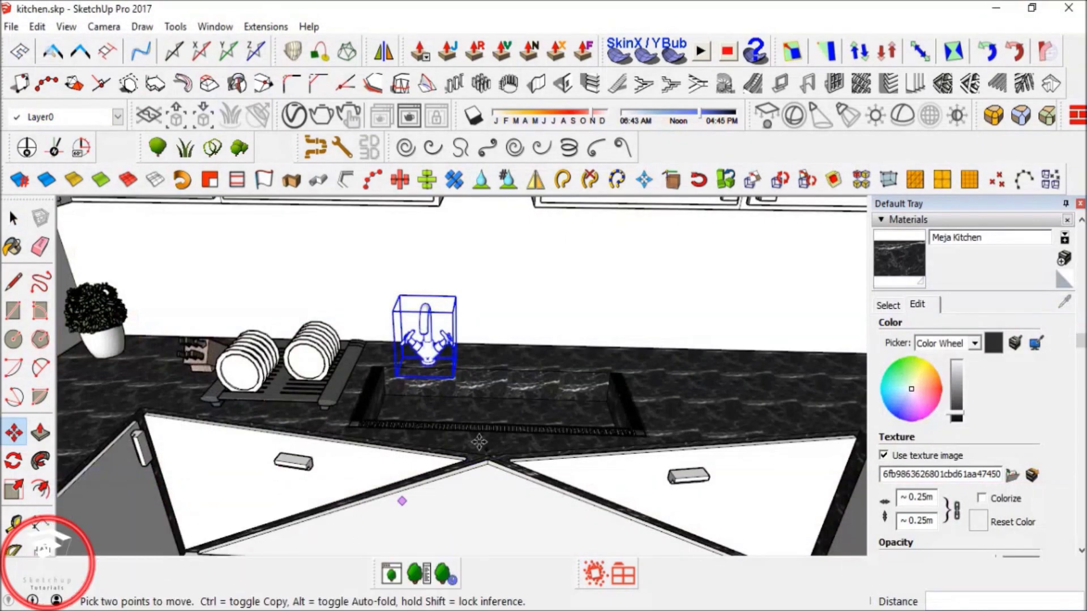
key(ctrl+v)
scroll(726, 409, up, 5)
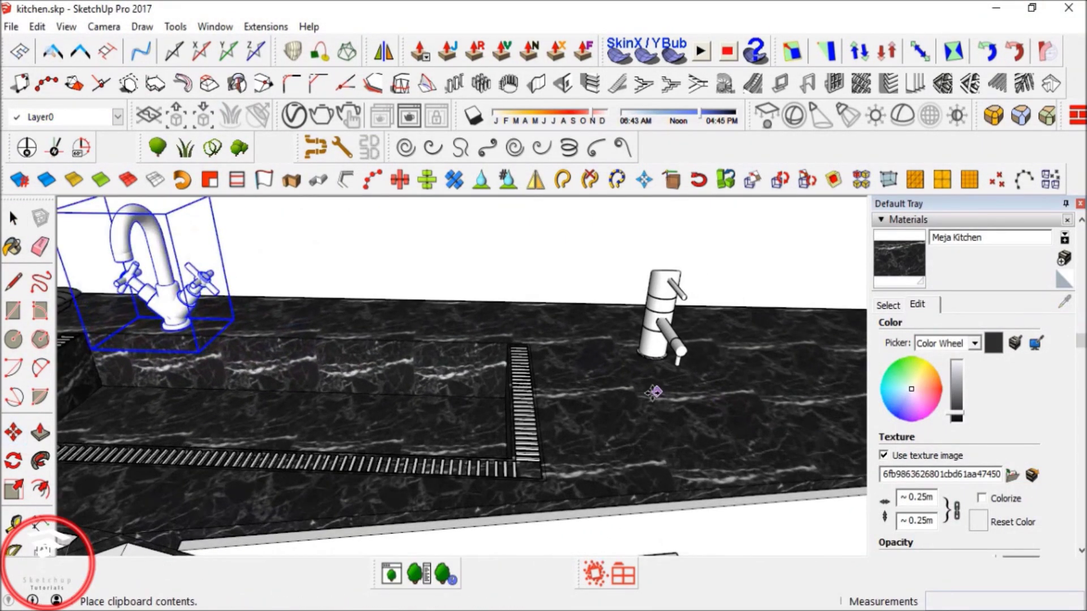
click(651, 390)
Move the single-lever faucet about 0.24 m along the red axis to the strip behind the sink and adjust its depth about 0.04 m.
scroll(645, 363, up, 4)
scroll(645, 348, up, 3)
mouse_move(670, 390)
middle_down()
mouse_move(517, 266)
mouse_move(527, 306)
mouse_move(666, 462)
mouse_move(683, 406)
middle_up()
click(666, 462)
scroll(665, 461, down, 5)
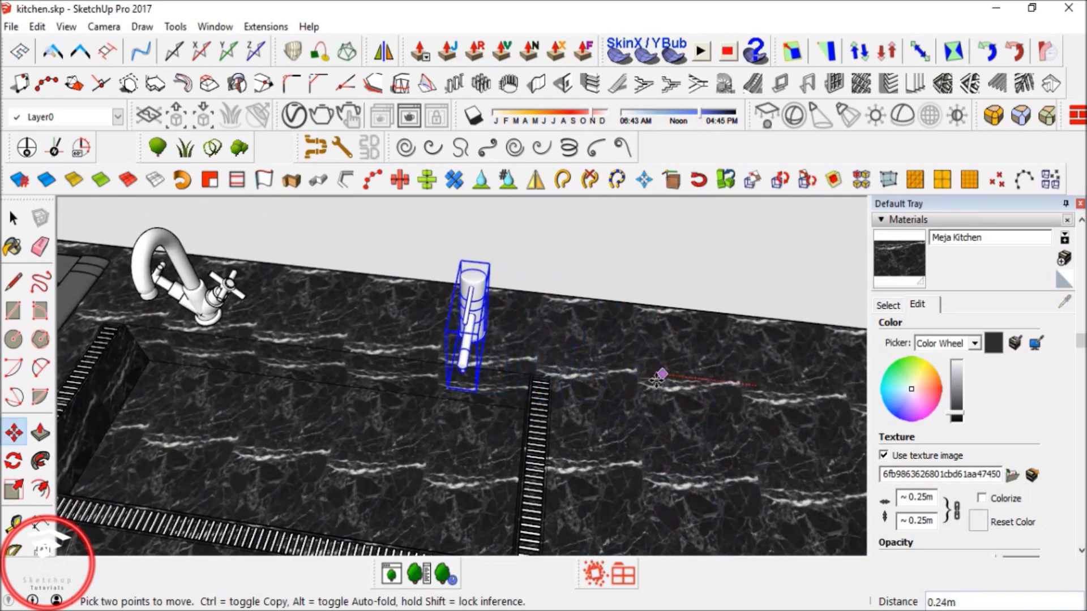
middle_drag(594, 374, 641, 391)
scroll(641, 391, up, 5)
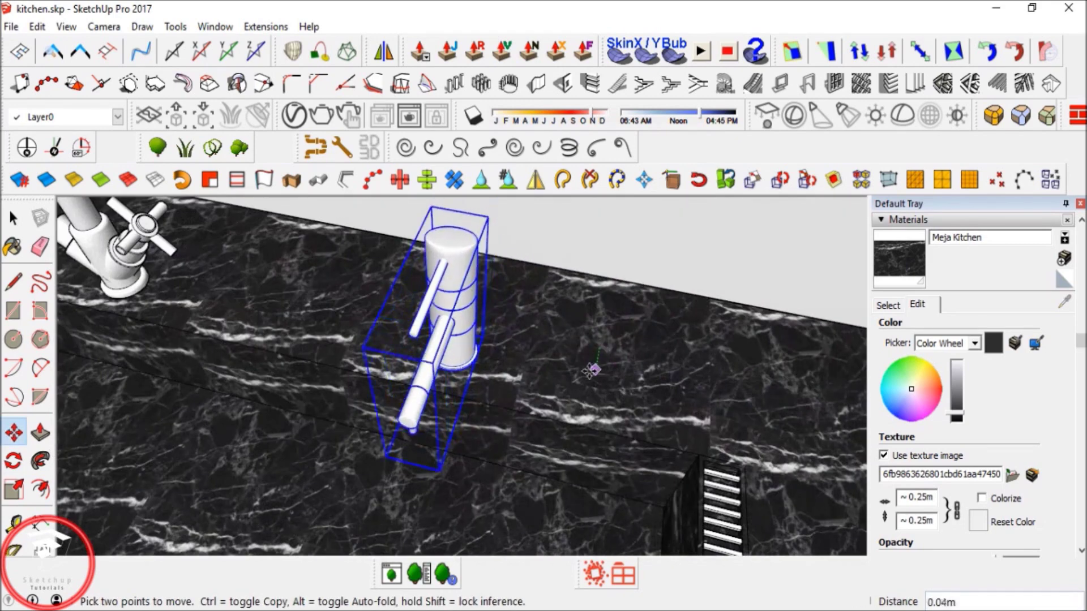
Select the two-handle faucet and shift it slightly along the countertop toward the single-lever faucet.
middle_drag(589, 371, 403, 350)
key(space)
click(363, 335)
key(m)
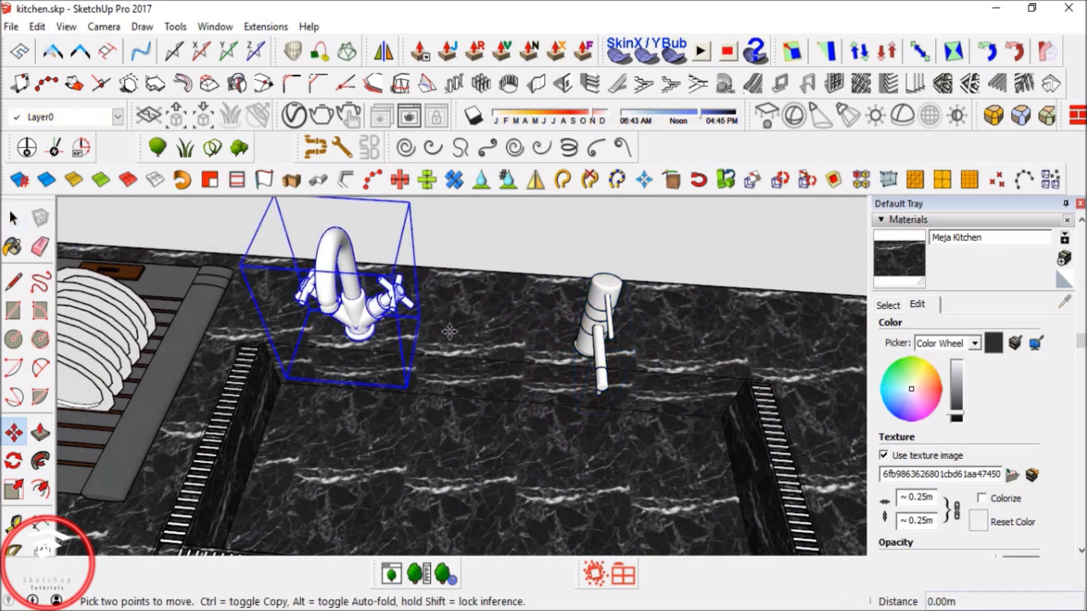
click(445, 333)
click(481, 334)
key(space)
scroll(532, 376, down, 3)
middle_drag(553, 391, 498, 315)
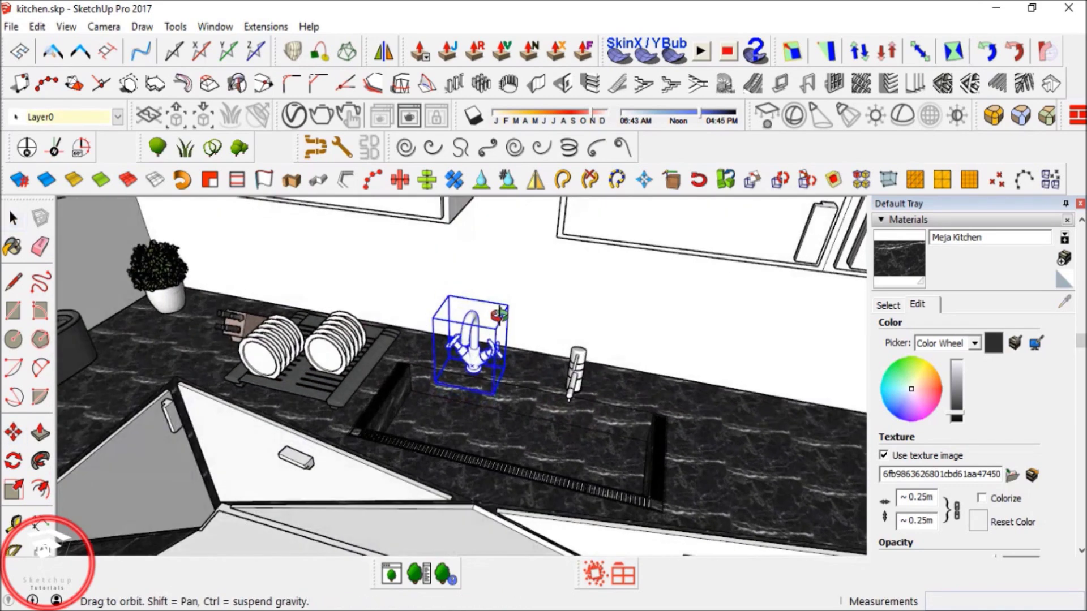
Close the 87.skp and 89.skp models and return to the kitchen model.
scroll(531, 368, down, 2)
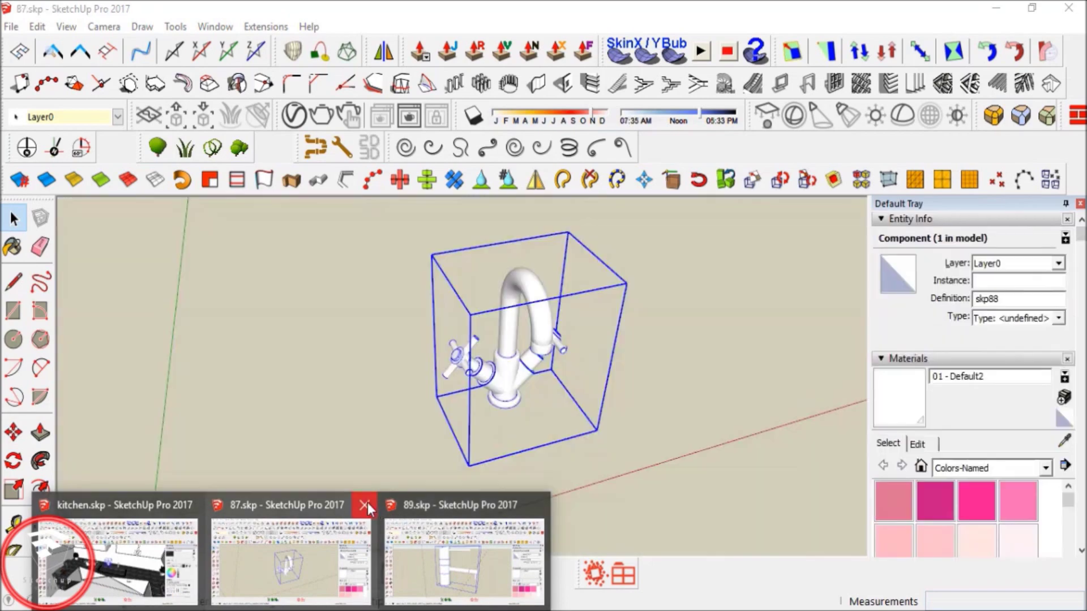
click(368, 503)
click(450, 504)
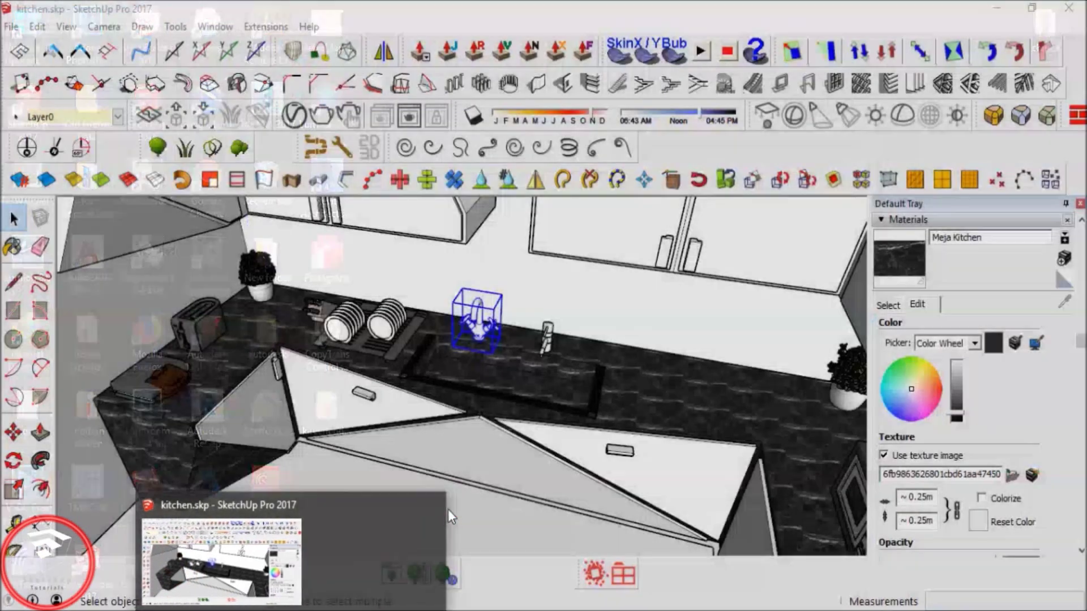
shift+middle_drag(433, 408, 451, 464)
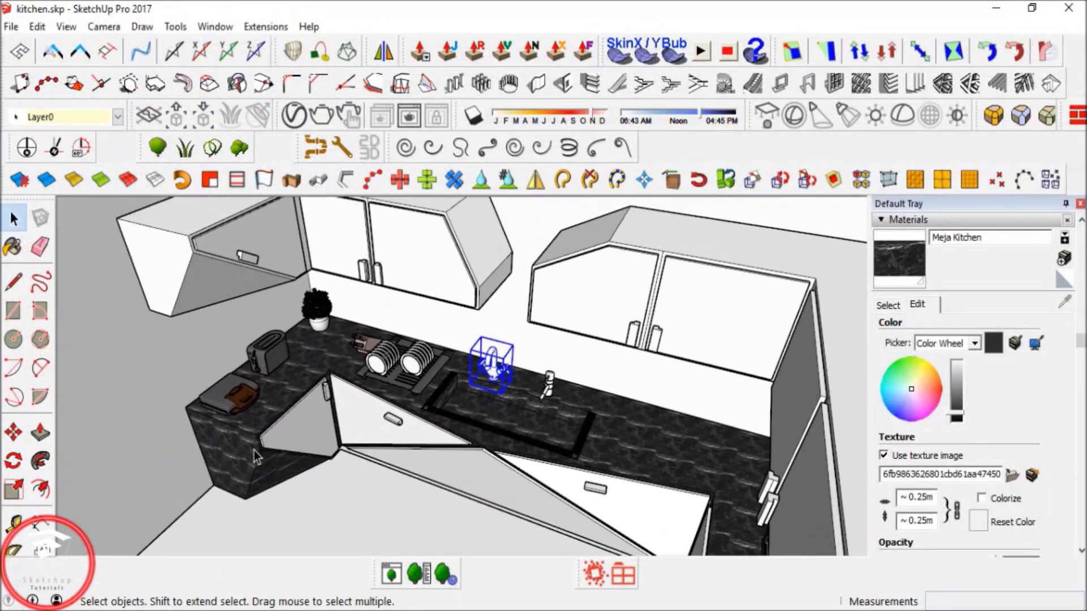
Open the lower cabinet door group, select its faces and sample the Aluminum_Polished material from the spare cooktop outside the room.
triple_click(318, 436)
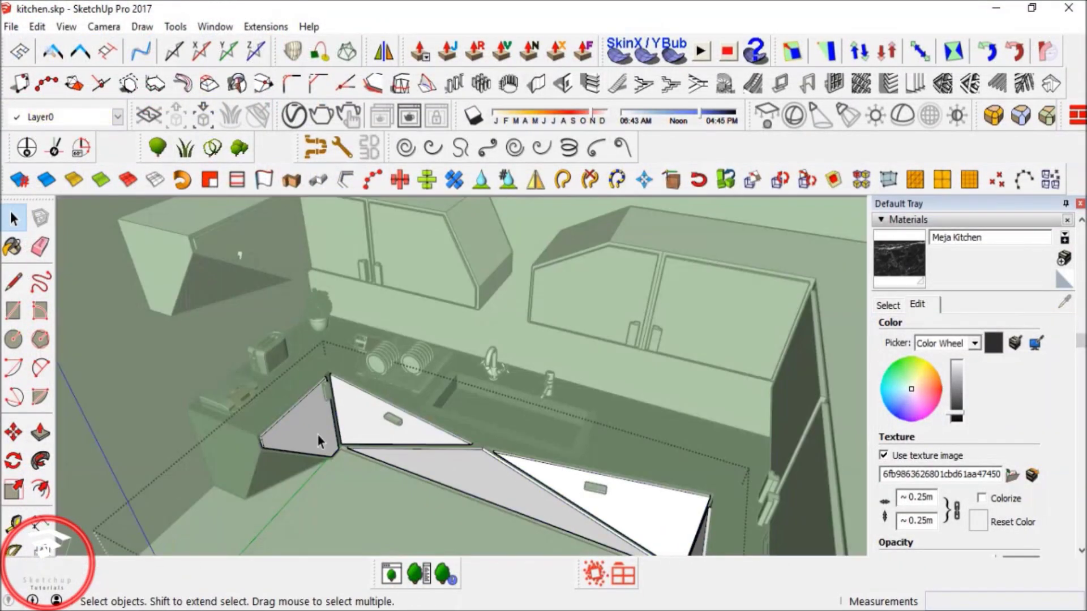
click(892, 274)
scroll(388, 317, down, 3)
mouse_move(388, 340)
shift+middle_down()
mouse_move(466, 485)
mouse_move(561, 549)
shift+middle_up()
shift+middle_drag(313, 342, 407, 356)
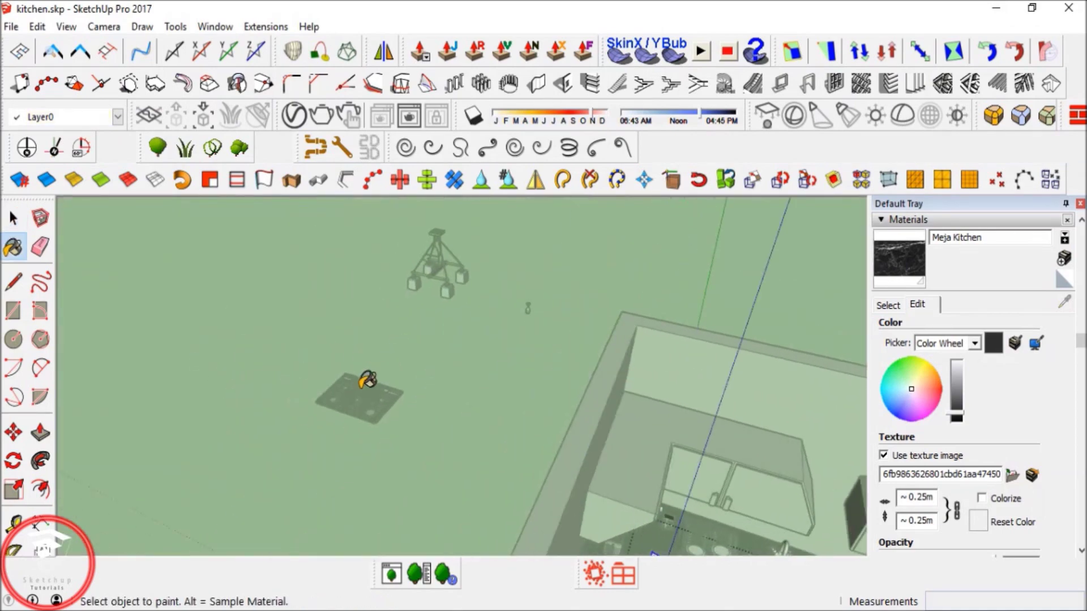
scroll(367, 381, up, 8)
key(alt)
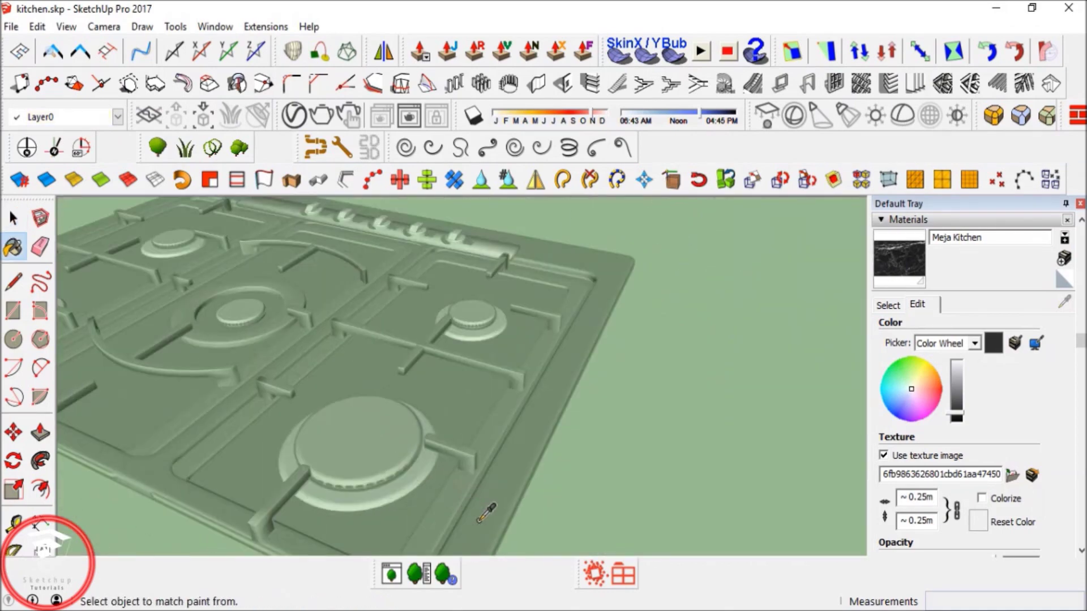
alt+click(476, 519)
Paint the selected lower cabinet door fronts with Aluminum_Polished.
scroll(419, 346, down, 5)
middle_drag(526, 424, 346, 210)
scroll(459, 368, down, 3)
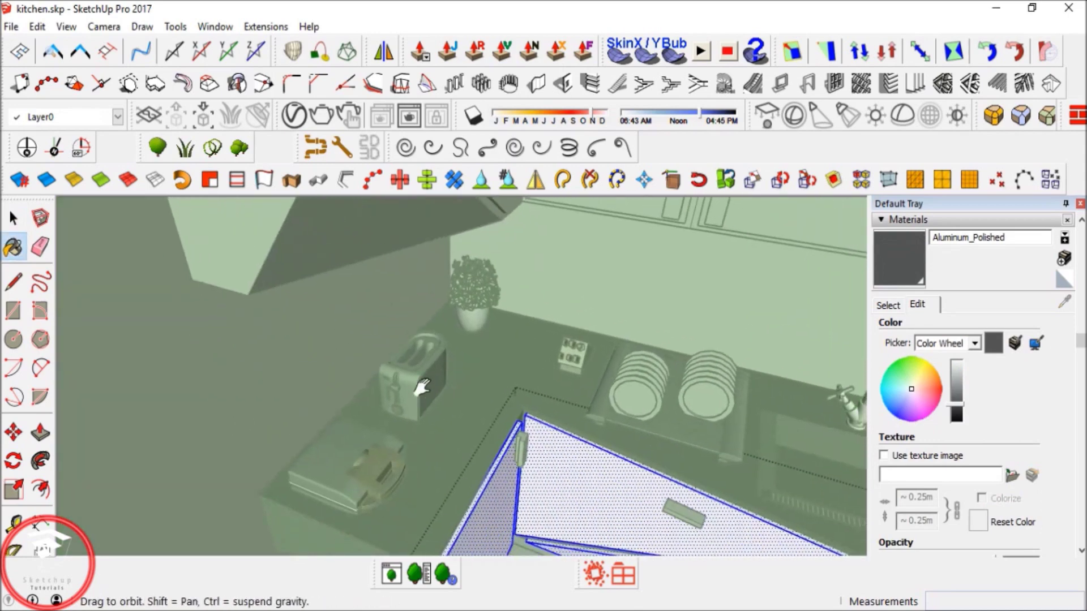
shift+middle_drag(419, 389, 397, 255)
scroll(379, 327, up, 5)
key(alt)
shift+drag(511, 449, 471, 371)
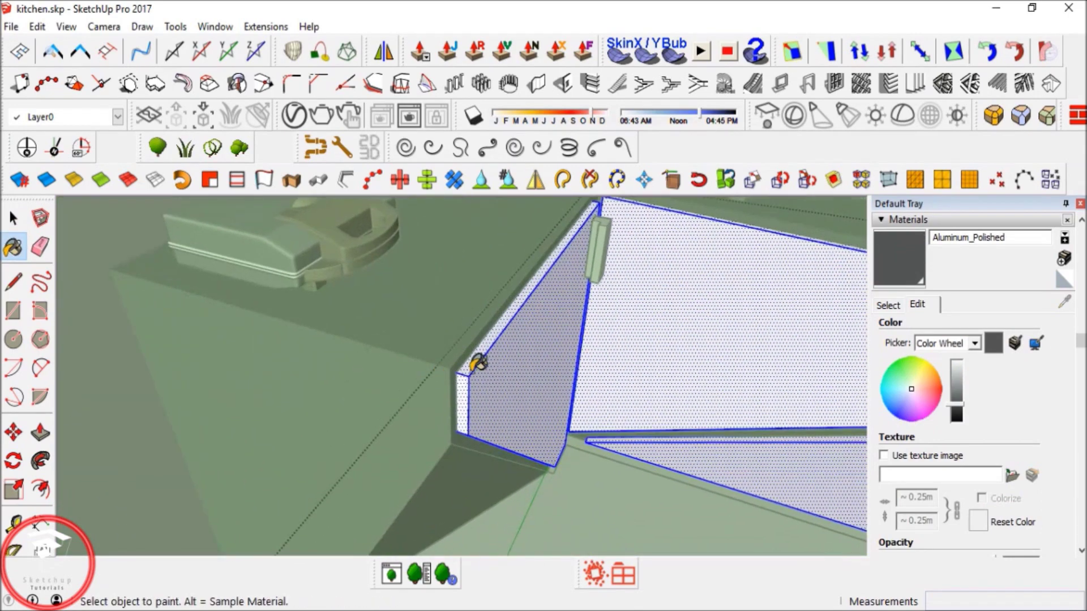
click(507, 377)
scroll(304, 427, down, 3)
Paint the cabinet door handle geometry with the Copper_Blurry material sampled from the appliance at the end of the countertop.
mouse_move(429, 419)
middle_down()
mouse_move(426, 434)
mouse_move(438, 424)
middle_up()
key(space)
click(501, 314)
scroll(501, 313, up, 5)
triple_click(489, 318)
key(b)
alt+click(190, 309)
click(486, 317)
key(space)
scroll(370, 443, down, 1)
click(356, 423)
scroll(357, 422, down, 6)
middle_drag(356, 423, 453, 409)
Sample the white Material~72 from the dinner plates on the dish rack.
click(892, 280)
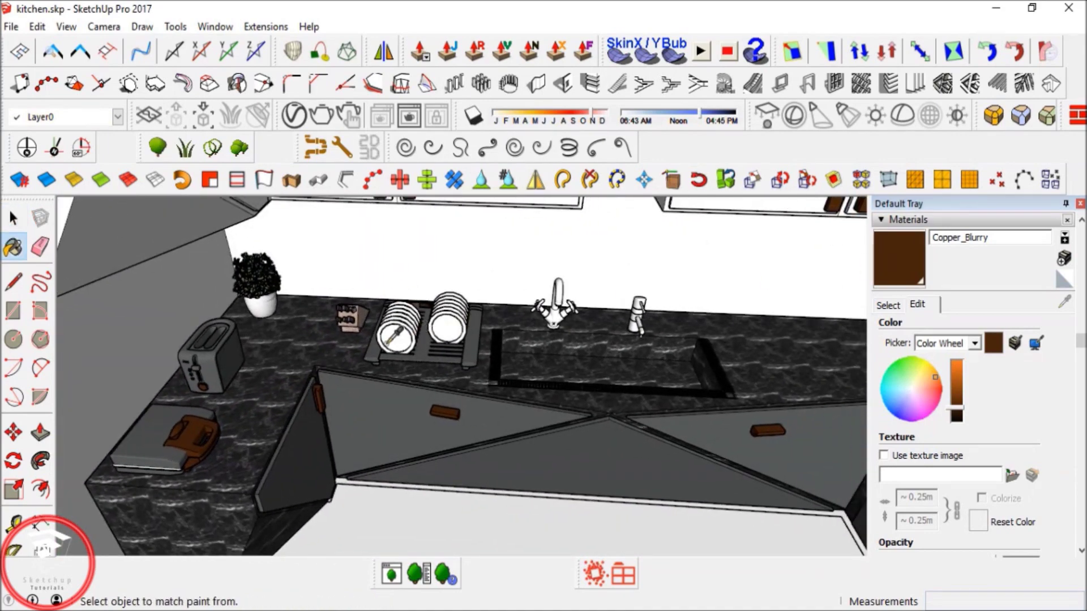
alt+click(404, 336)
key(space)
scroll(406, 444, down, 4)
mouse_move(452, 437)
middle_down()
mouse_move(468, 434)
mouse_move(386, 381)
mouse_move(394, 305)
mouse_move(345, 303)
middle_up()
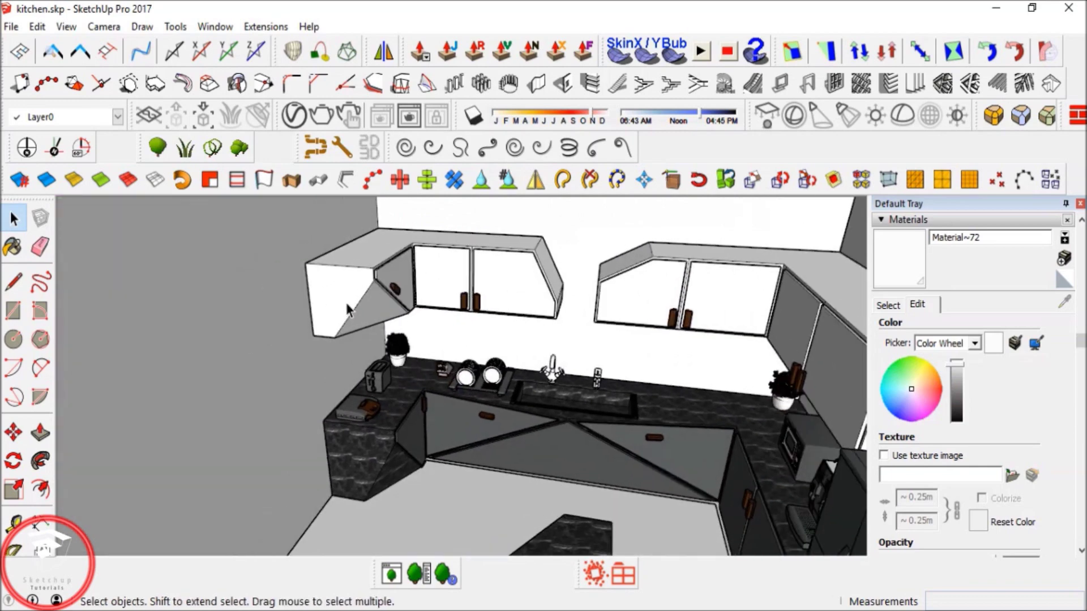
Open the upper cabinet body group and select all its geometry for painting.
double_click(344, 296)
key(ctrl+a)
click(913, 266)
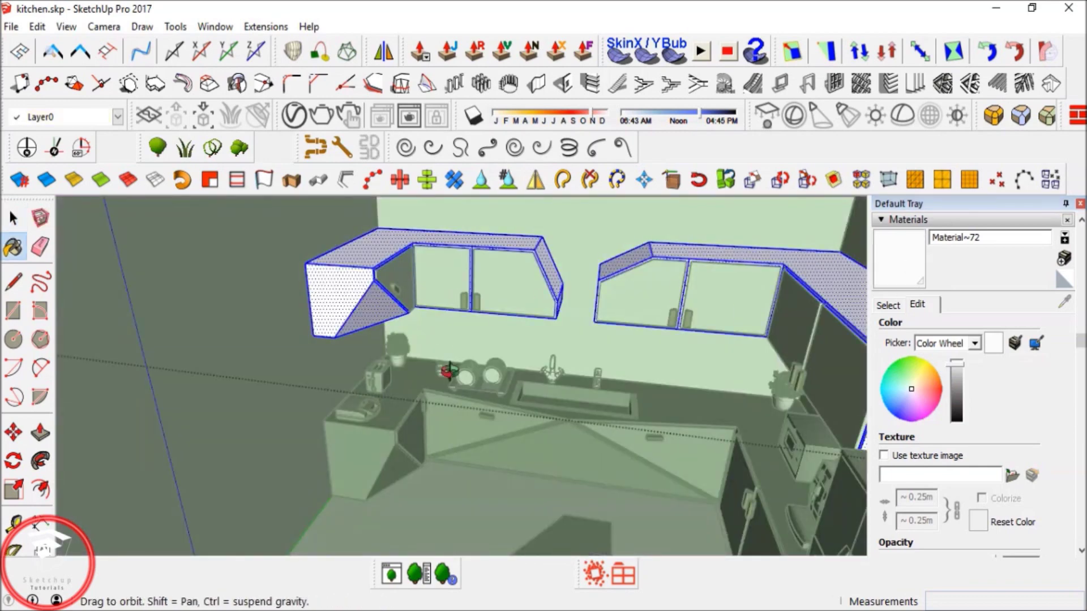
middle_drag(444, 351, 460, 395)
scroll(458, 395, down, 4)
mouse_move(405, 439)
shift+middle_down()
mouse_move(468, 484)
mouse_move(566, 315)
shift+middle_up()
scroll(515, 410, up, 5)
key(space)
middle_drag(462, 294, 455, 387)
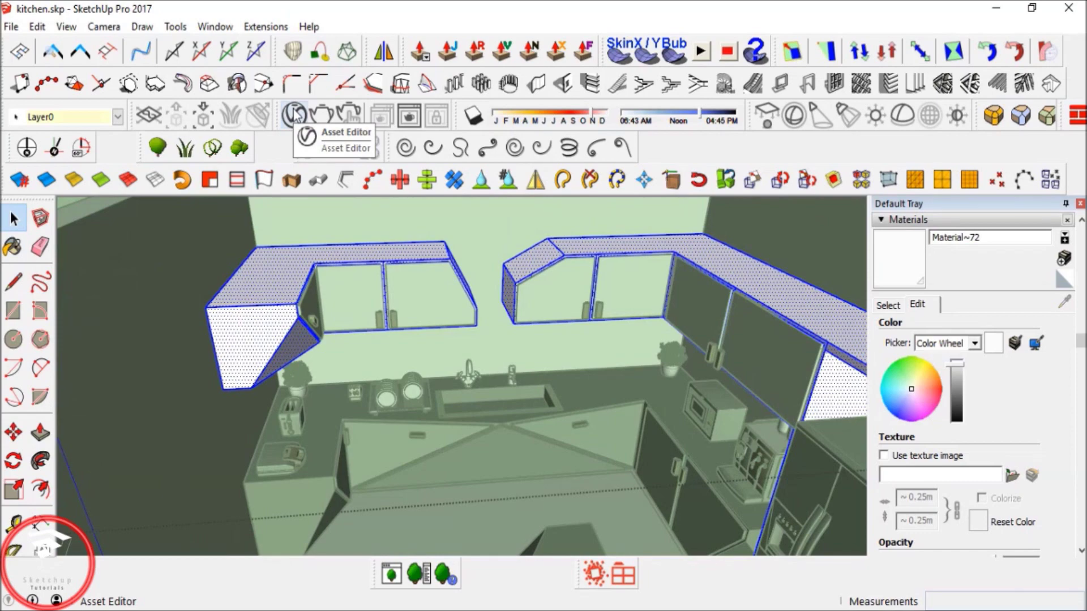
Open the two-handle faucet, select its geometry and paint it with the sampled Aluminum_Polished material.
scroll(471, 396, down, 10)
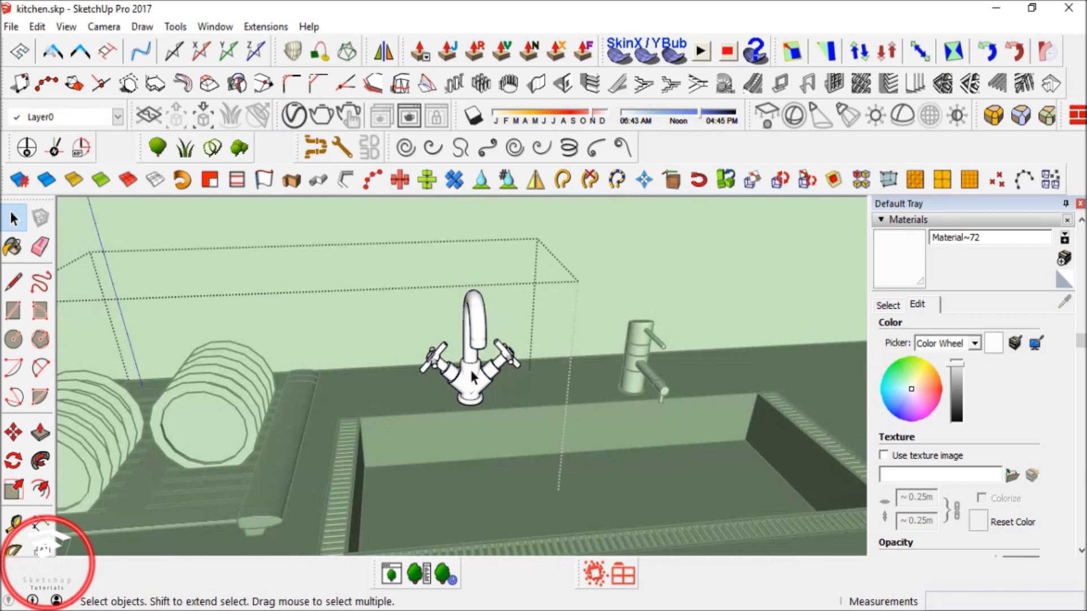
click(472, 378)
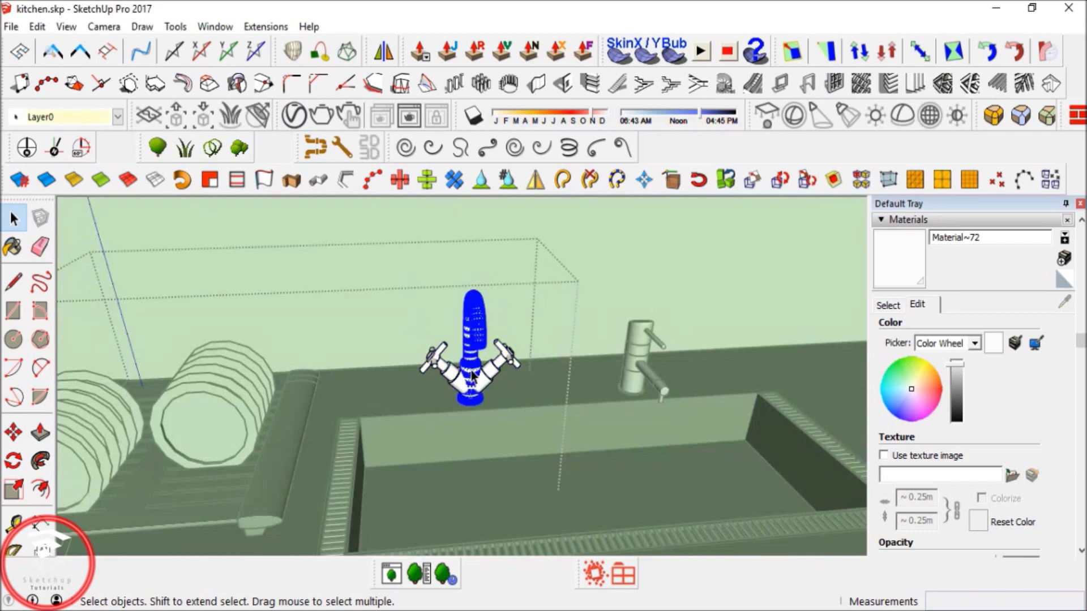
key(b)
middle_drag(410, 391, 121, 375)
alt+click(450, 369)
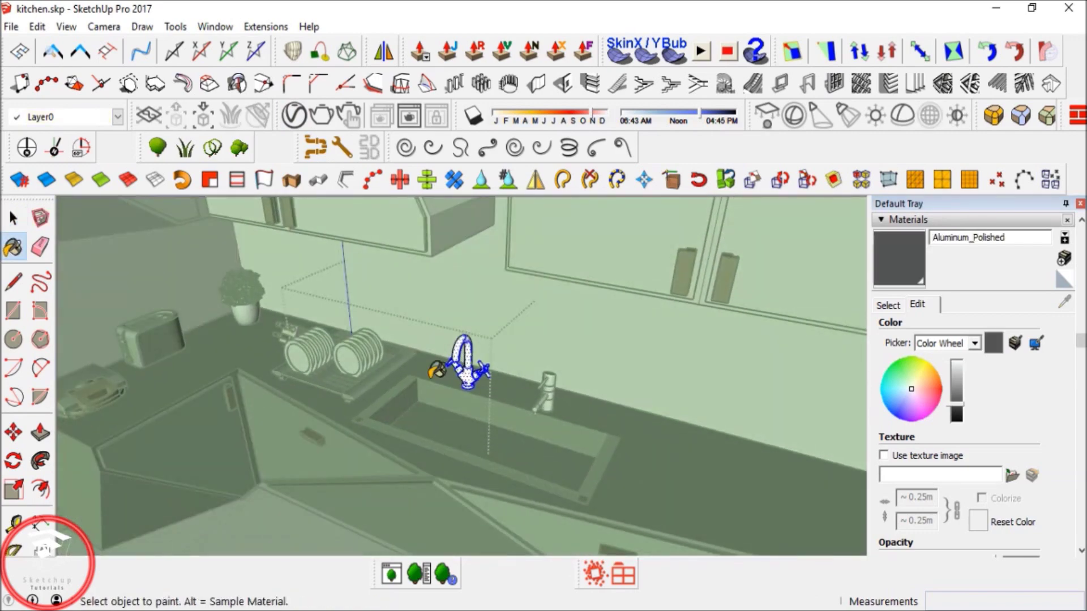
scroll(461, 362, up, 5)
click(465, 351)
middle_drag(466, 351, 482, 358)
Open the single-lever faucet, select all its geometry and paint it with Aluminum_Polished.
key(space)
click(674, 410)
double_click(675, 407)
triple_click(676, 410)
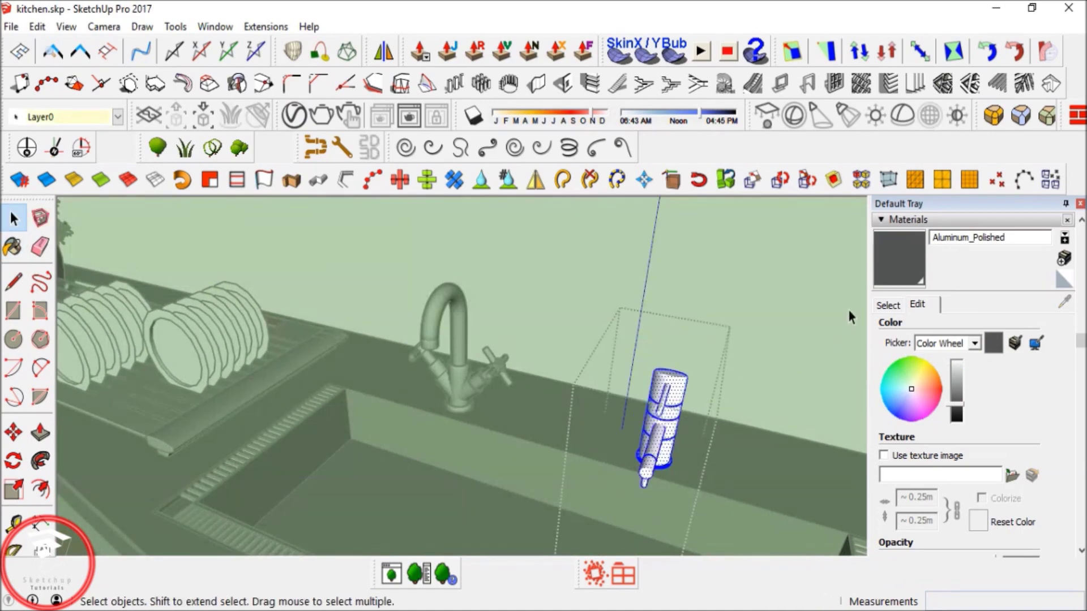
key(b)
click(668, 395)
scroll(703, 389, down, 4)
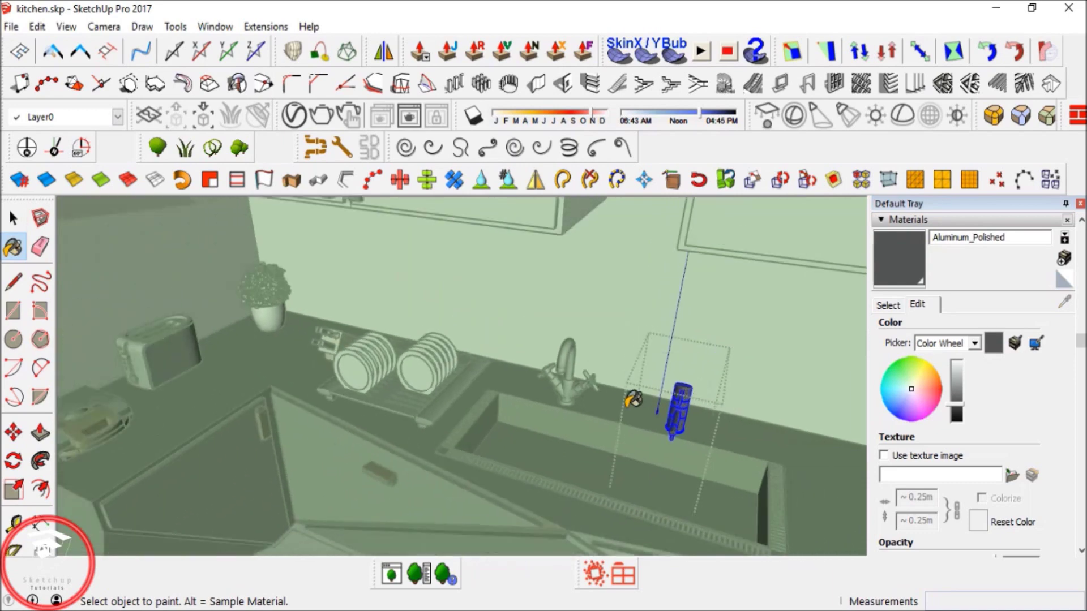
Open a slat component of the grating around the sink and paint it with the Copper_Blurry material sampled from the countertop appliance.
key(space)
scroll(484, 443, up, 2)
click(481, 443)
scroll(481, 449, up, 5)
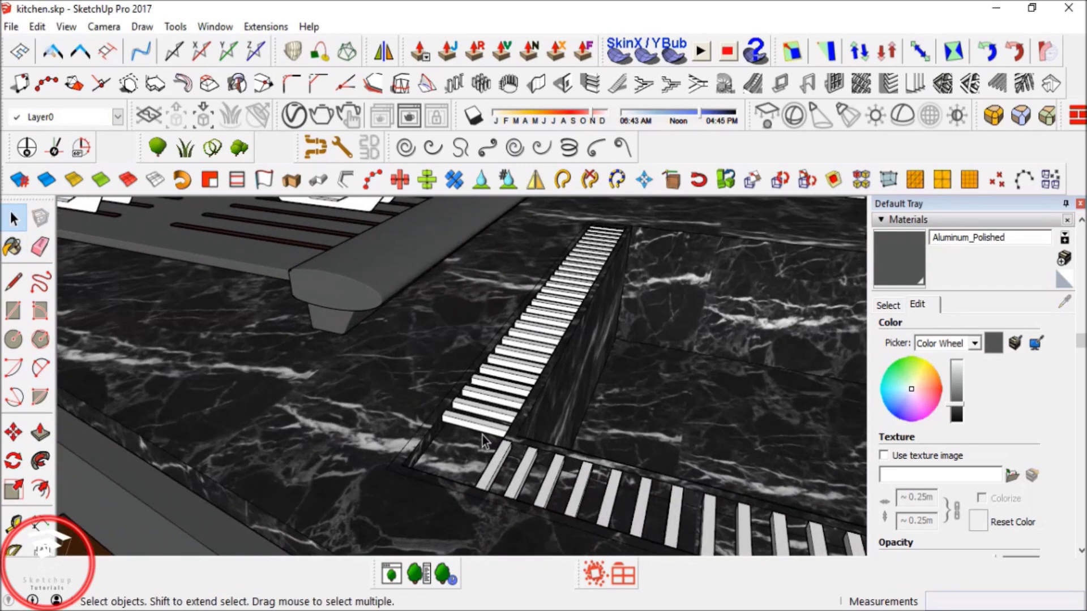
double_click(489, 434)
click(903, 266)
mouse_move(334, 393)
middle_down()
mouse_move(354, 414)
mouse_move(431, 443)
mouse_move(291, 366)
middle_up()
scroll(465, 437, down, 5)
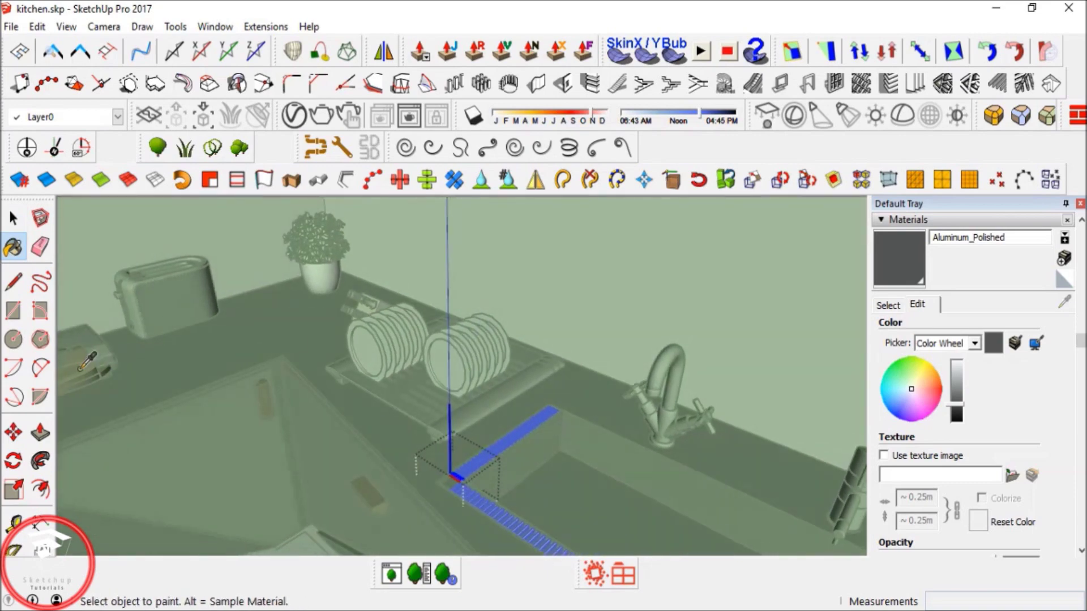
alt+click(85, 348)
scroll(425, 459, up, 8)
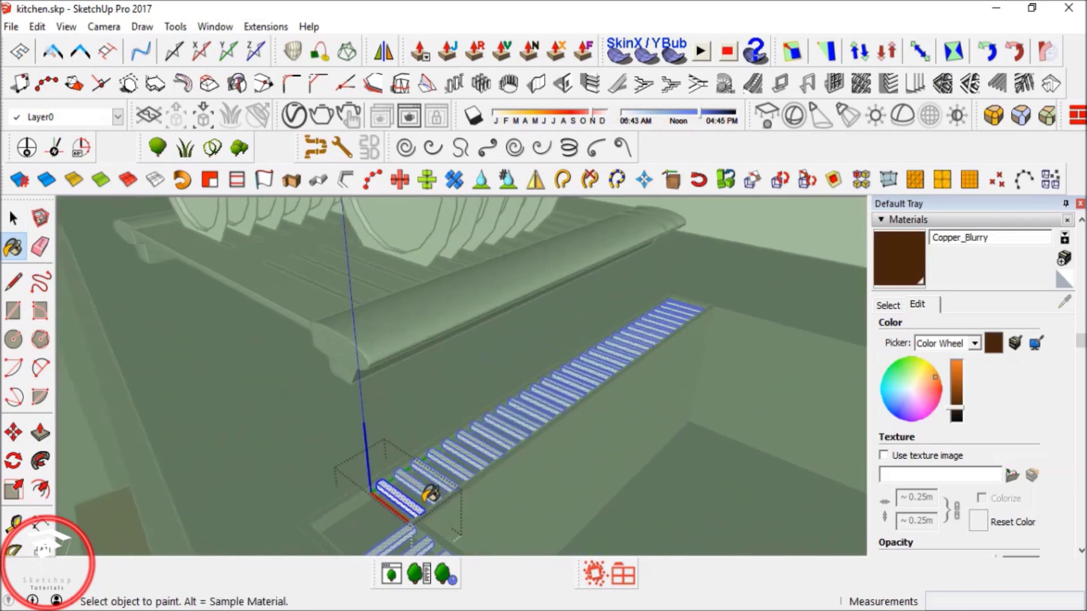
click(416, 505)
scroll(419, 498, down, 2)
key(space)
mouse_move(433, 473)
middle_down()
mouse_move(521, 439)
mouse_move(508, 474)
mouse_move(514, 413)
mouse_move(504, 469)
middle_up()
click(491, 451)
Open the upper cabinet doors, select their geometry and make <GhostWhite> the current material.
scroll(488, 453, down, 7)
scroll(487, 420, down, 5)
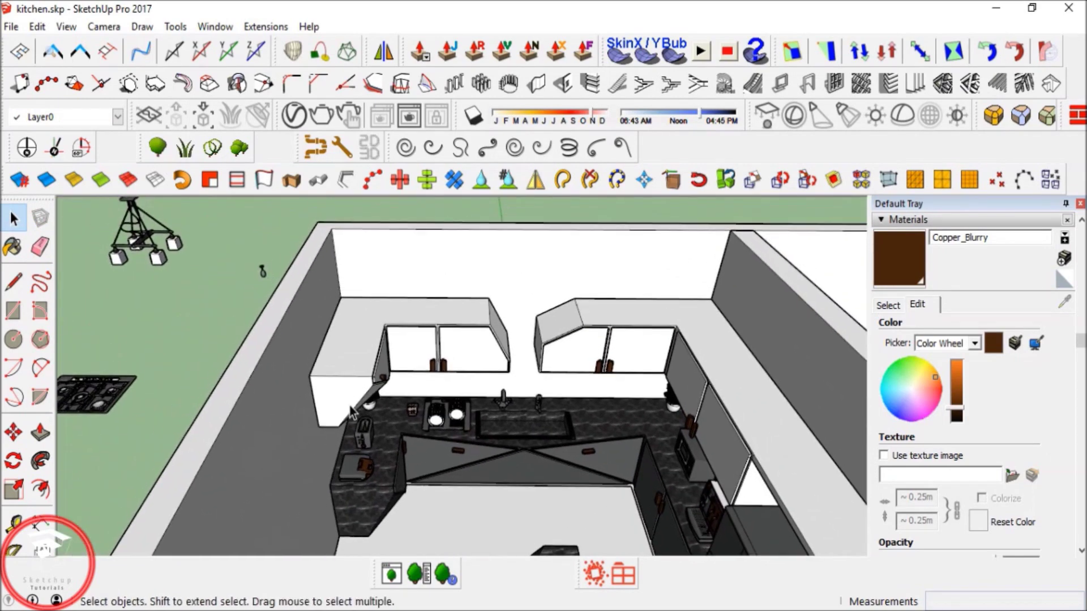
scroll(351, 399, up, 6)
click(454, 307)
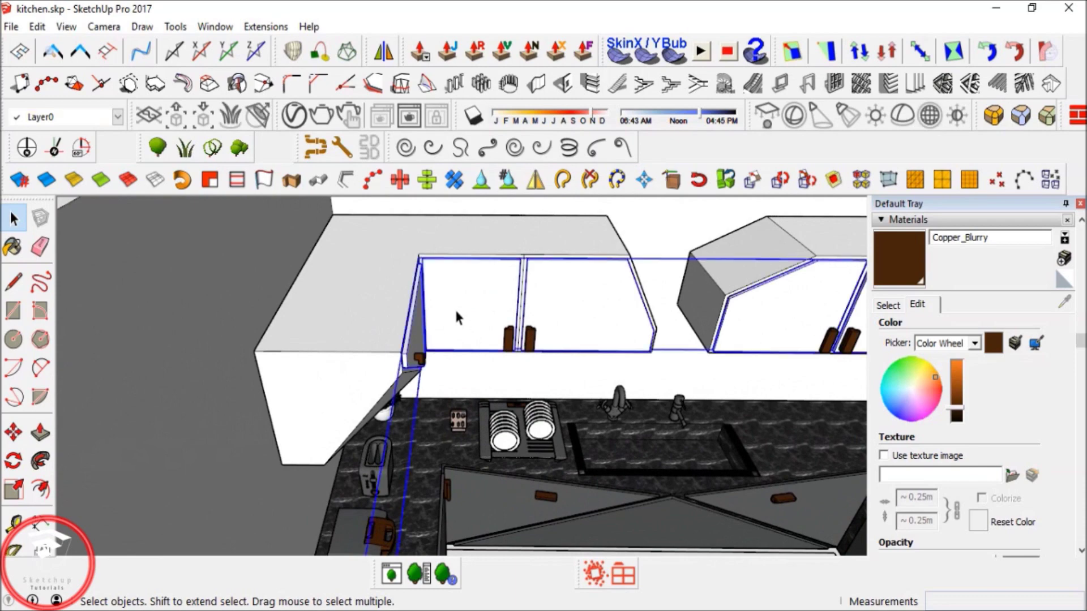
double_click(454, 308)
triple_click(456, 311)
scroll(454, 343, down, 2)
middle_drag(454, 344, 424, 342)
click(356, 244)
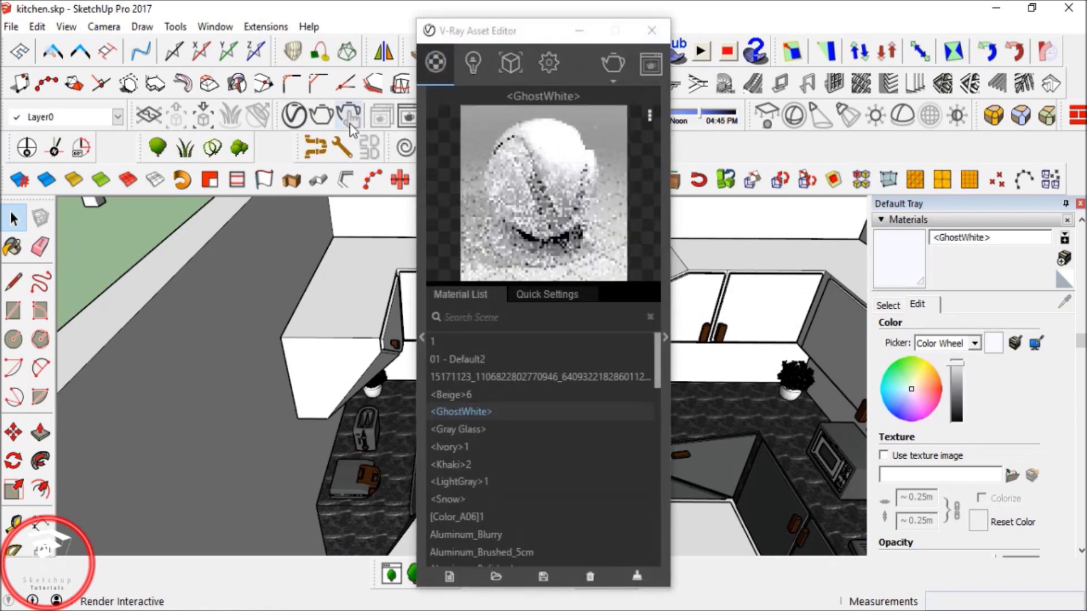
Show the V-Ray material library in the Asset Editor and open its Wood & Laminate category.
right_click(350, 124)
click(524, 37)
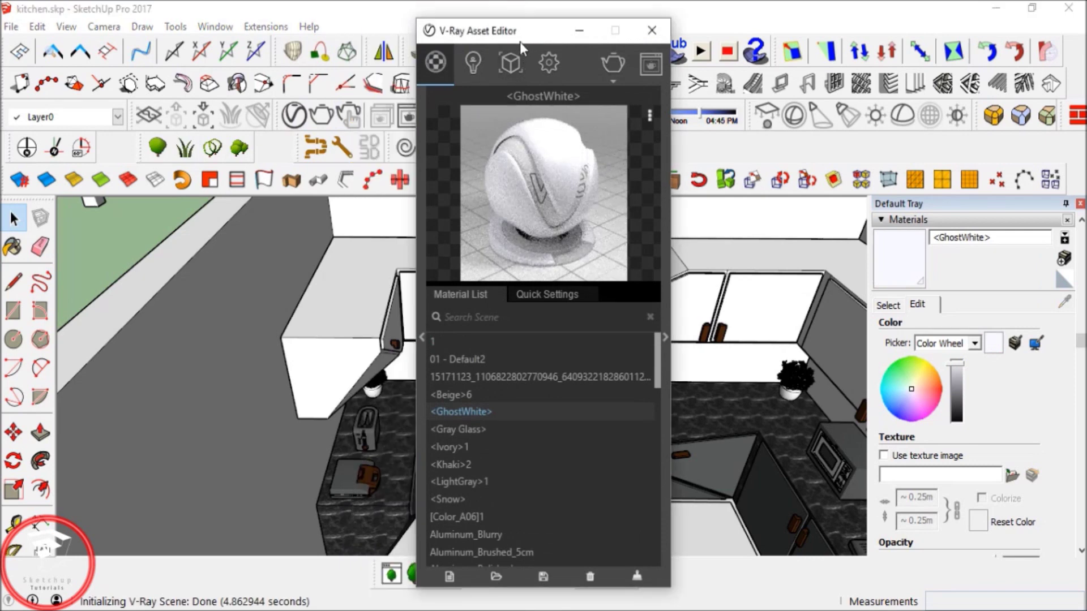
mouse_move(534, 34)
mouse_down()
mouse_move(518, 25)
mouse_move(552, 46)
mouse_up()
click(439, 348)
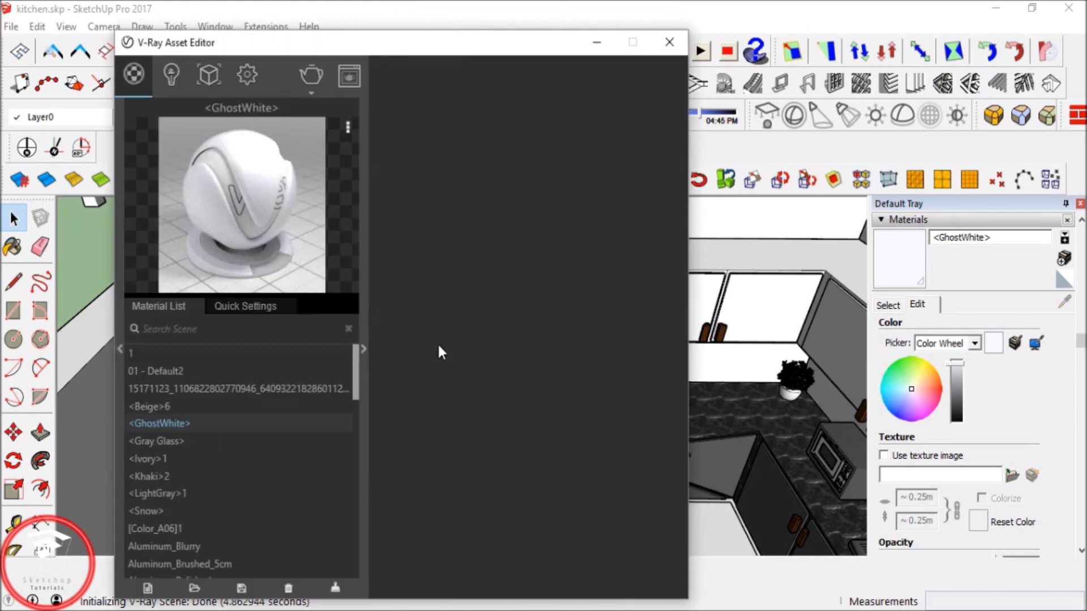
click(170, 493)
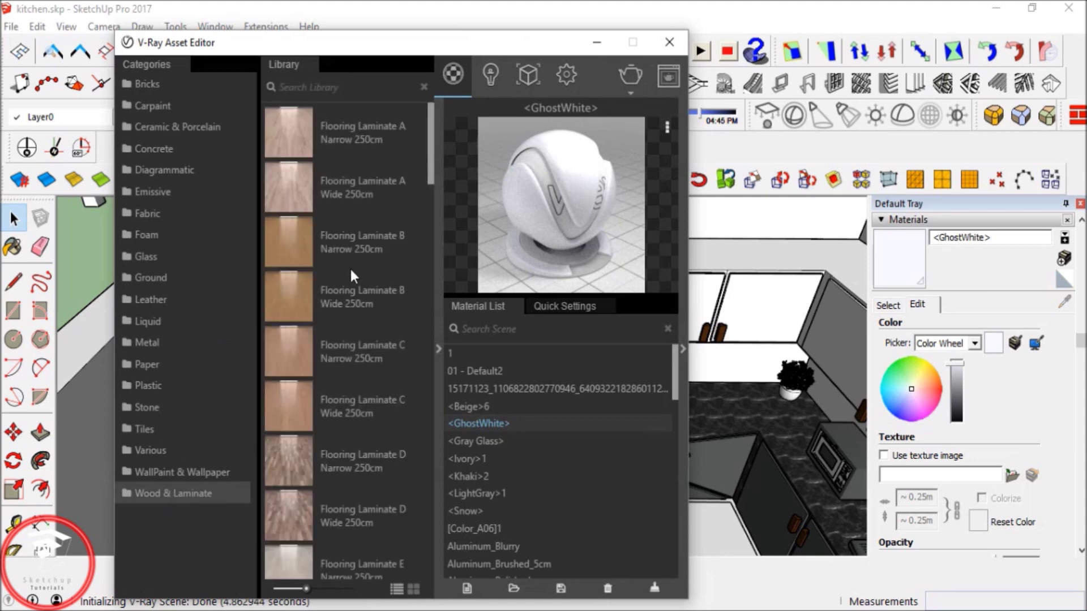
Add Flooring Laminate F Narrow 250cm from the Wood & Laminate library to the scene's materials, then hide the library.
scroll(320, 220, down, 5)
scroll(318, 215, down, 4)
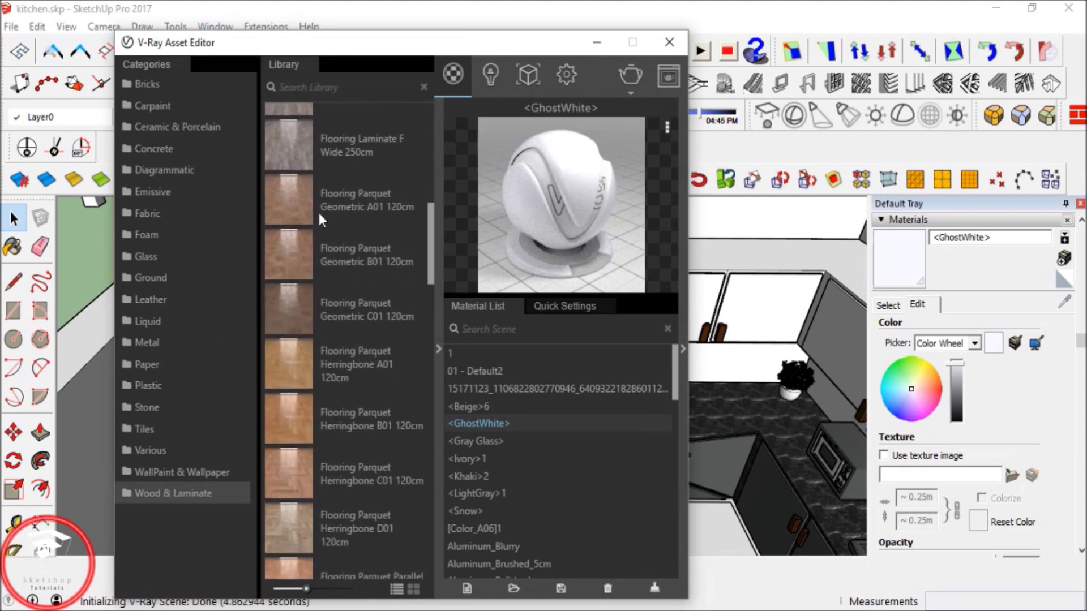
scroll(318, 213, down, 5)
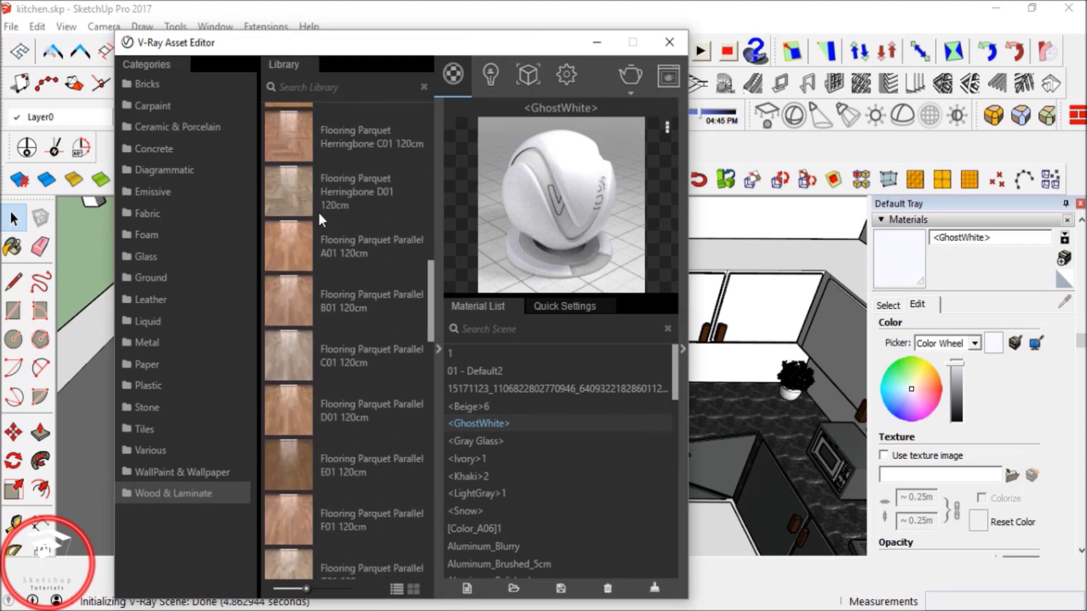
scroll(319, 213, down, 6)
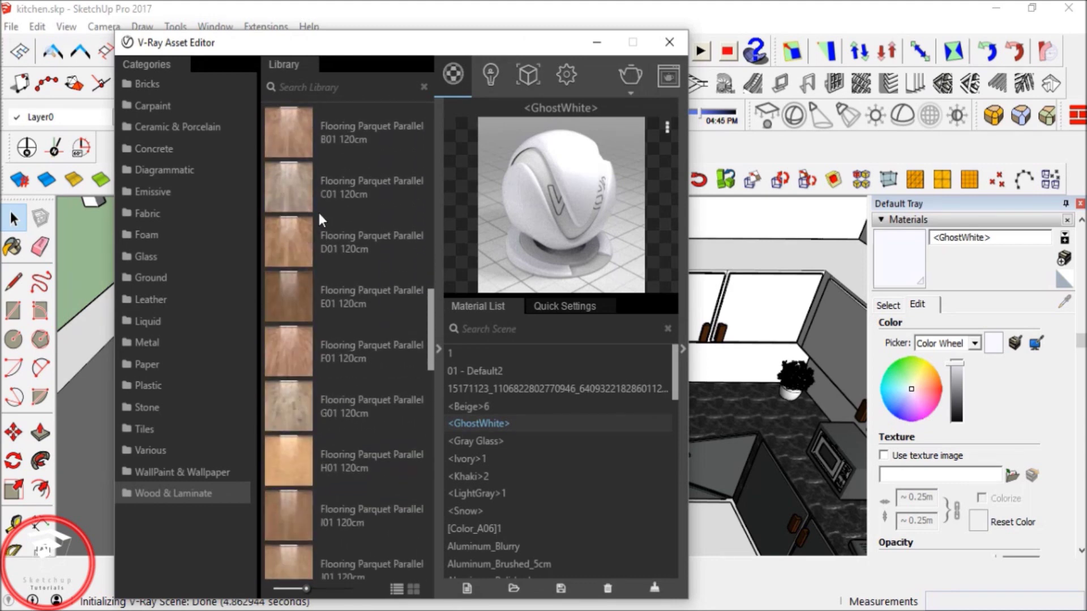
scroll(318, 213, down, 7)
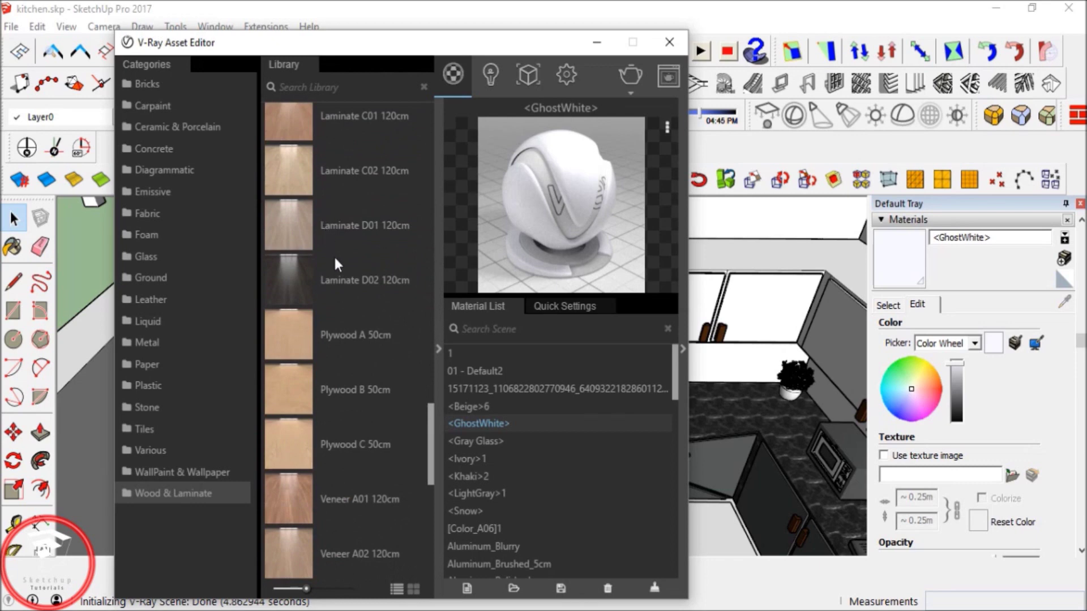
scroll(336, 262, down, 4)
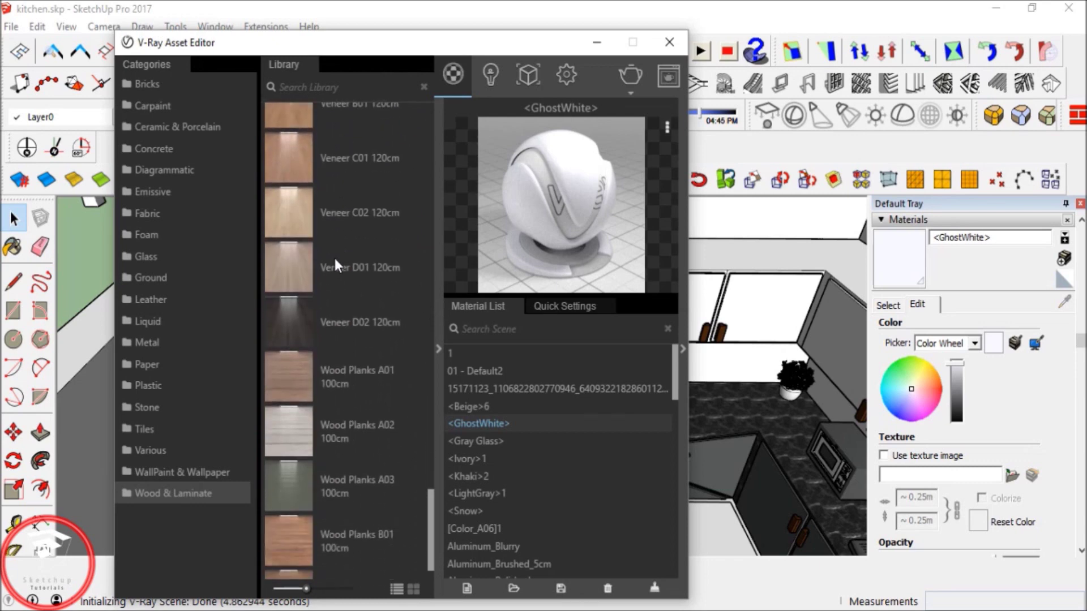
scroll(354, 320, up, 20)
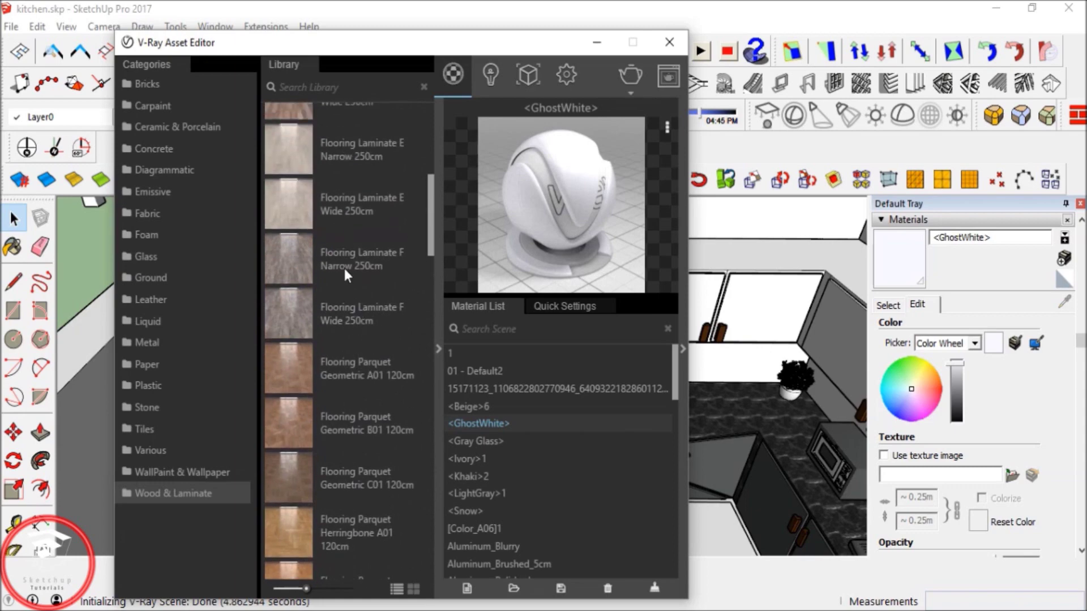
drag(342, 259, 484, 435)
click(439, 350)
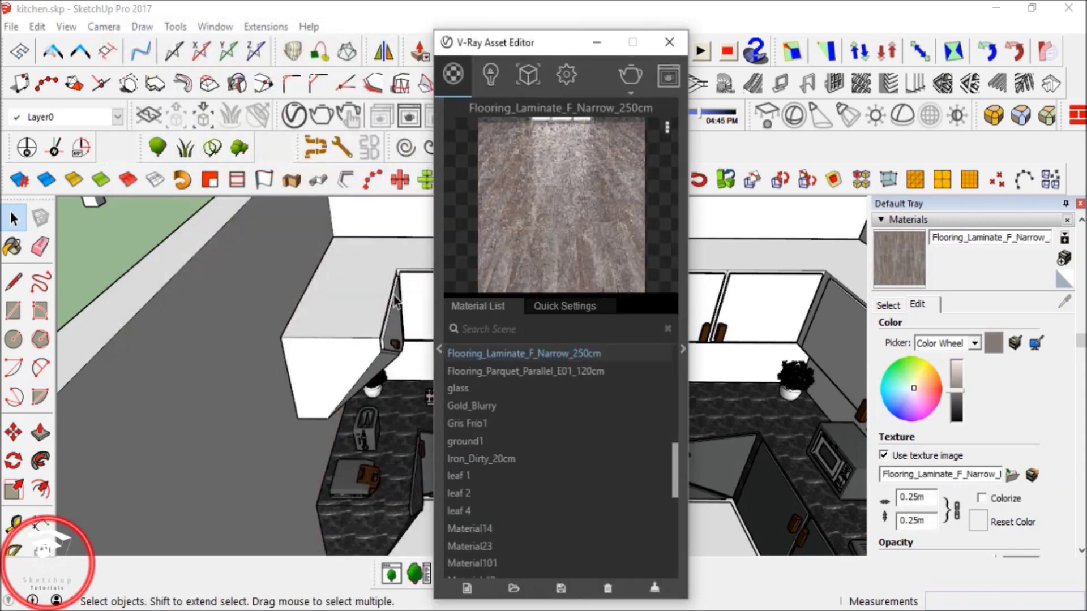
Select the left upper cabinet body's connected geometry and apply Flooring_Laminate_F_Narrow_250cm to it.
triple_click(354, 319)
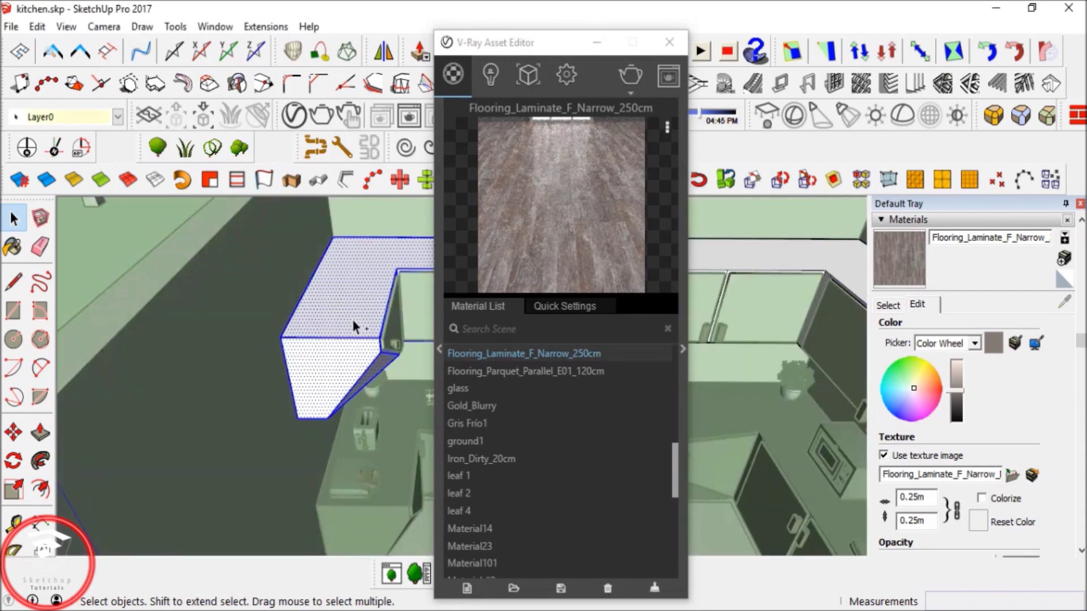
right_click(494, 354)
click(537, 386)
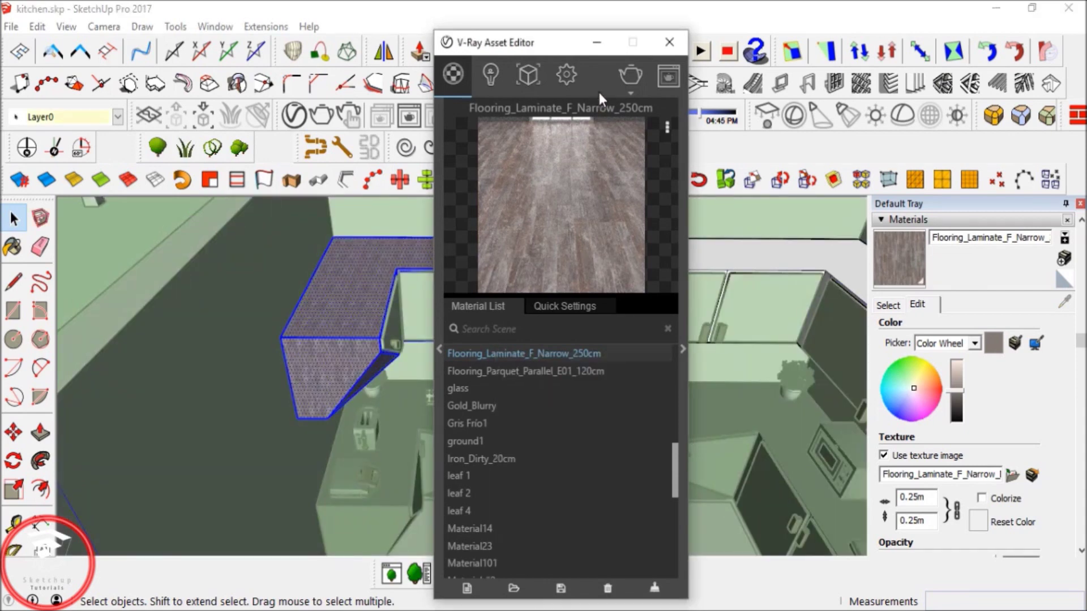
click(598, 48)
Select the right upper cabinet body as well and paint it with Flooring_Laminate_F_Narrow_250cm.
middle_drag(544, 255, 502, 316)
shift+triple_click(563, 280)
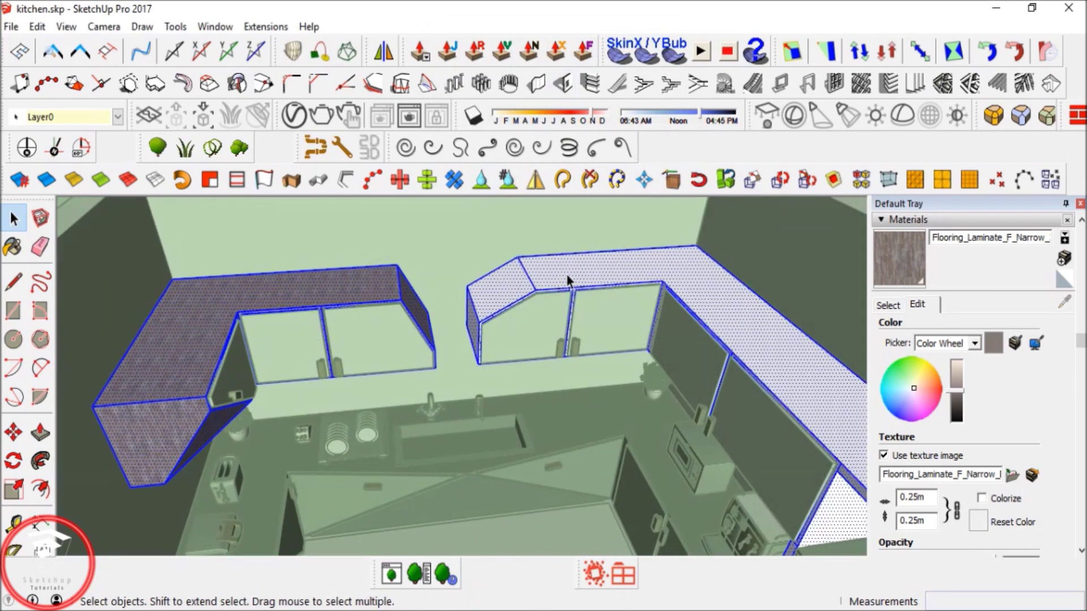
click(915, 265)
click(657, 271)
key(space)
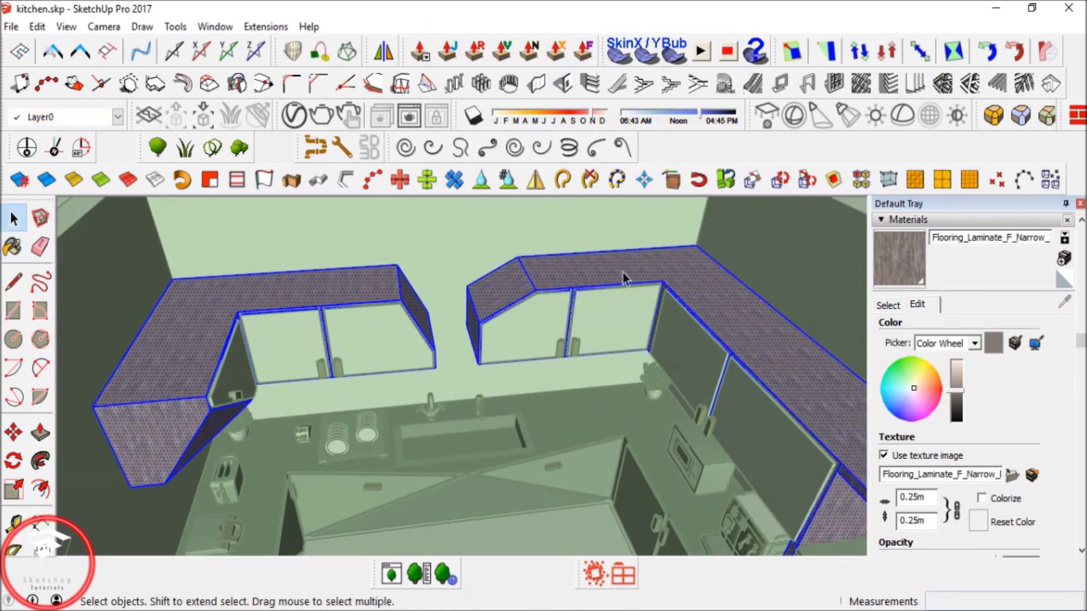
click(558, 237)
Set the U and V repeat of the laminate material's diffuse bitmap to 0.5.
scroll(471, 314, up, 5)
middle_drag(473, 315, 396, 243)
click(294, 116)
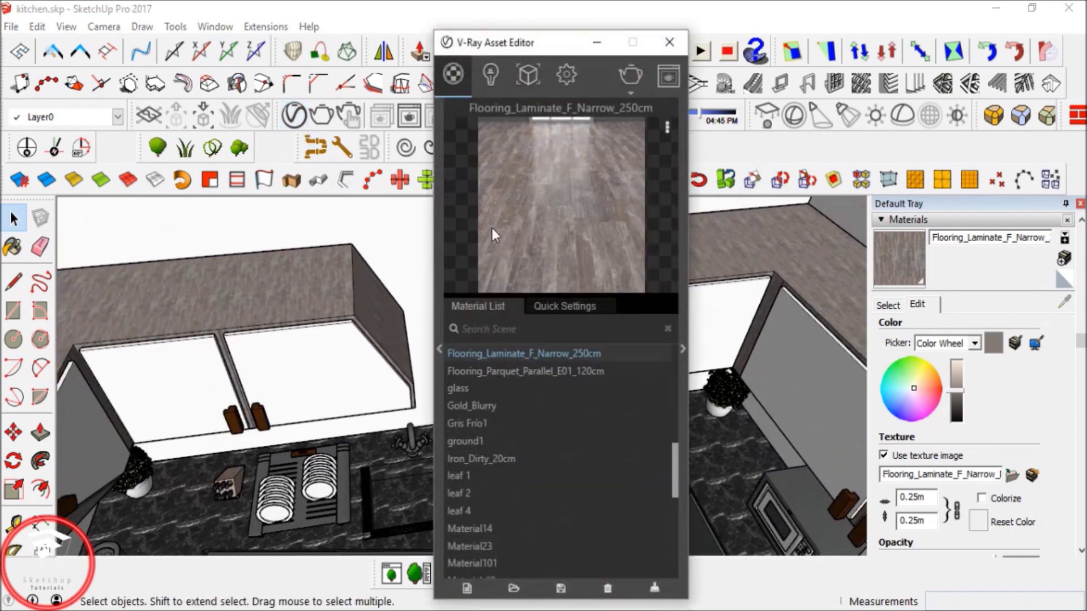
click(684, 258)
drag(806, 52, 574, 53)
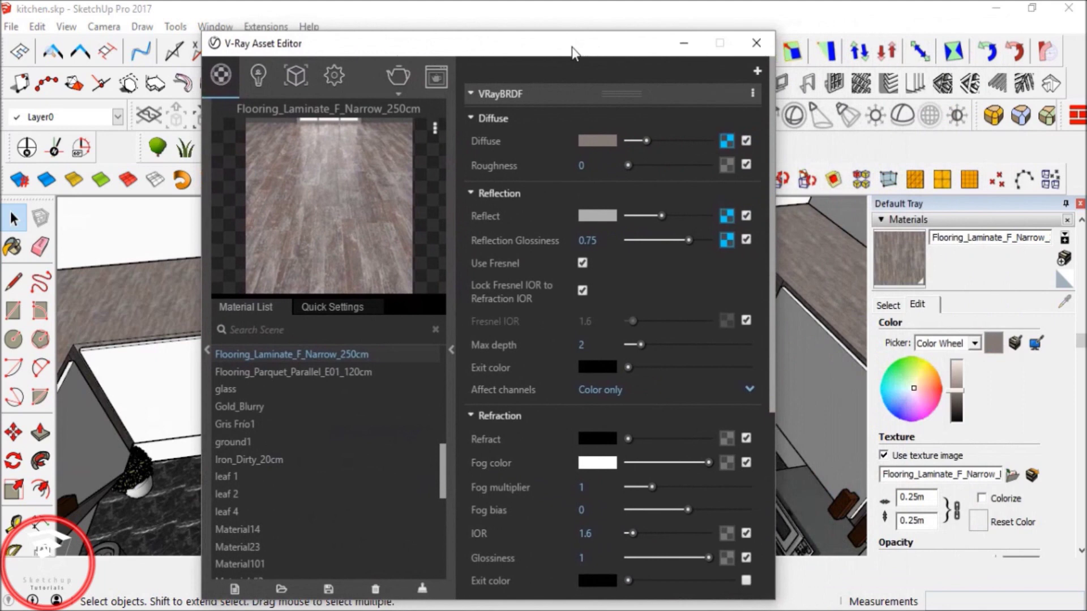
click(726, 142)
click(566, 484)
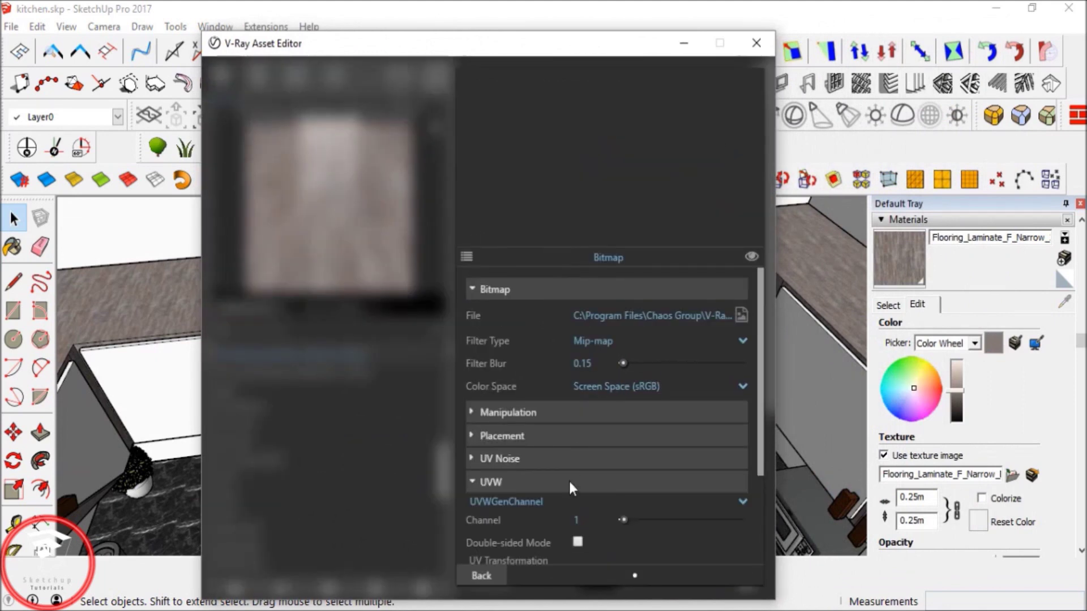
scroll(568, 481, down, 2)
click(582, 482)
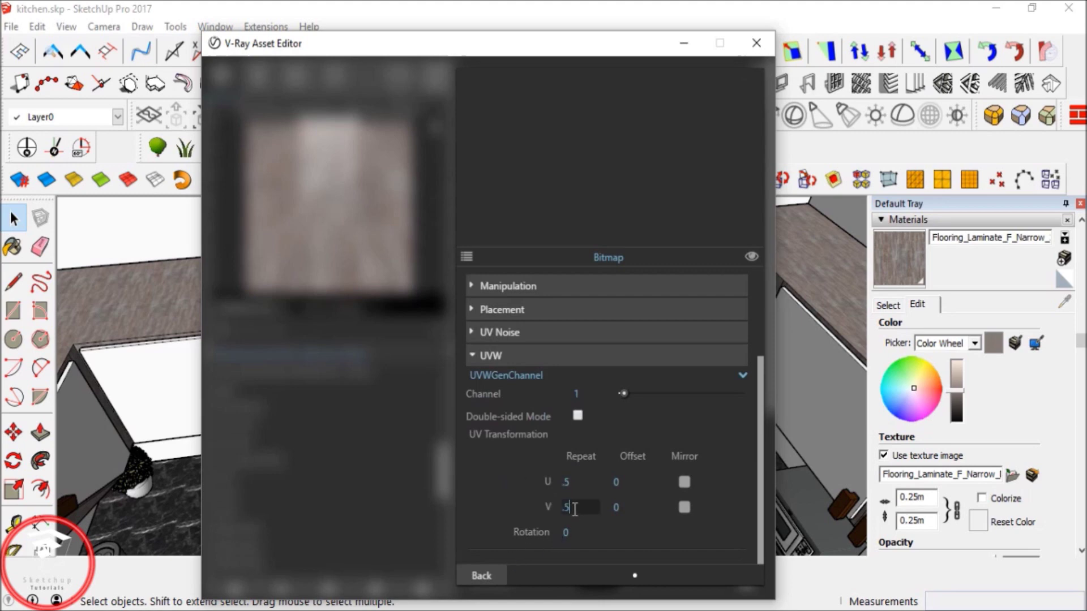
click(488, 573)
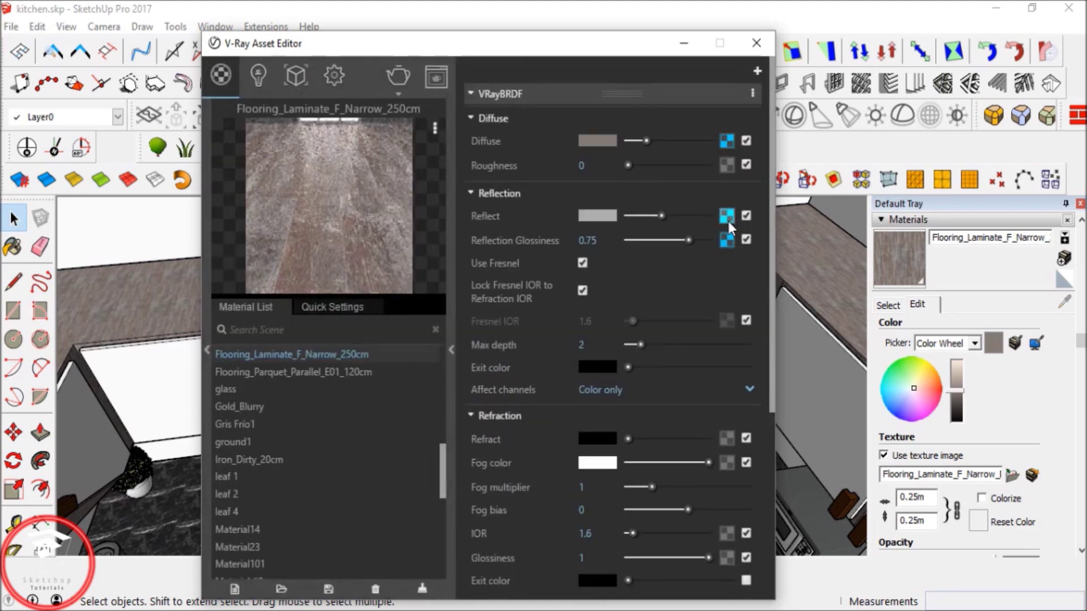
Set the U and V repeat of the laminate material's reflection color bitmap to 0.5.
click(727, 213)
click(549, 484)
scroll(566, 499, down, 2)
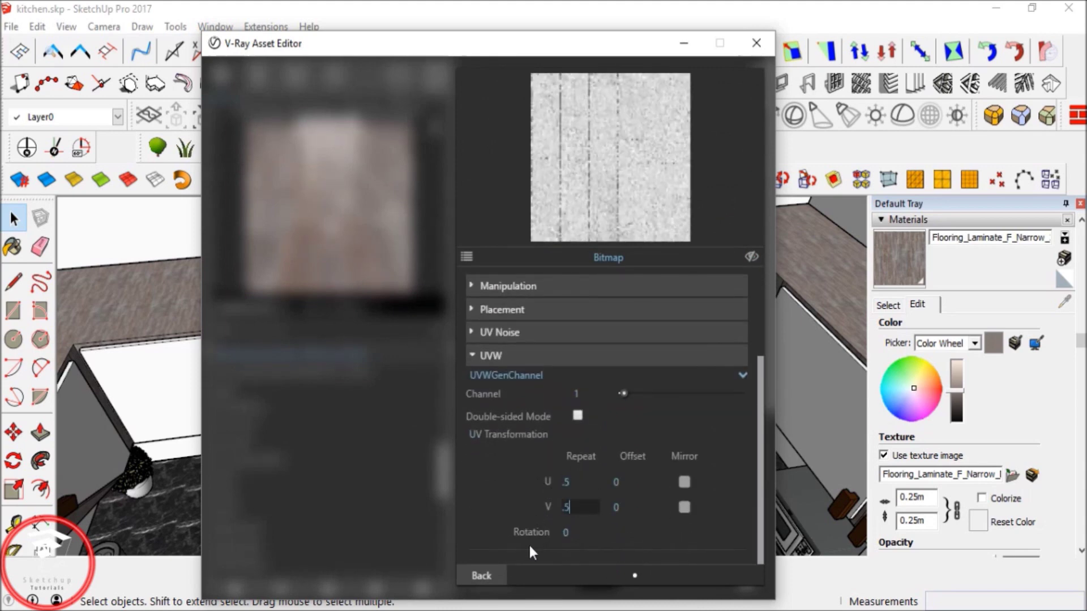
click(488, 575)
Set the U and V repeat to 0.5 for the bitmap inside the laminate's reflection glossiness Color Correction map.
click(727, 239)
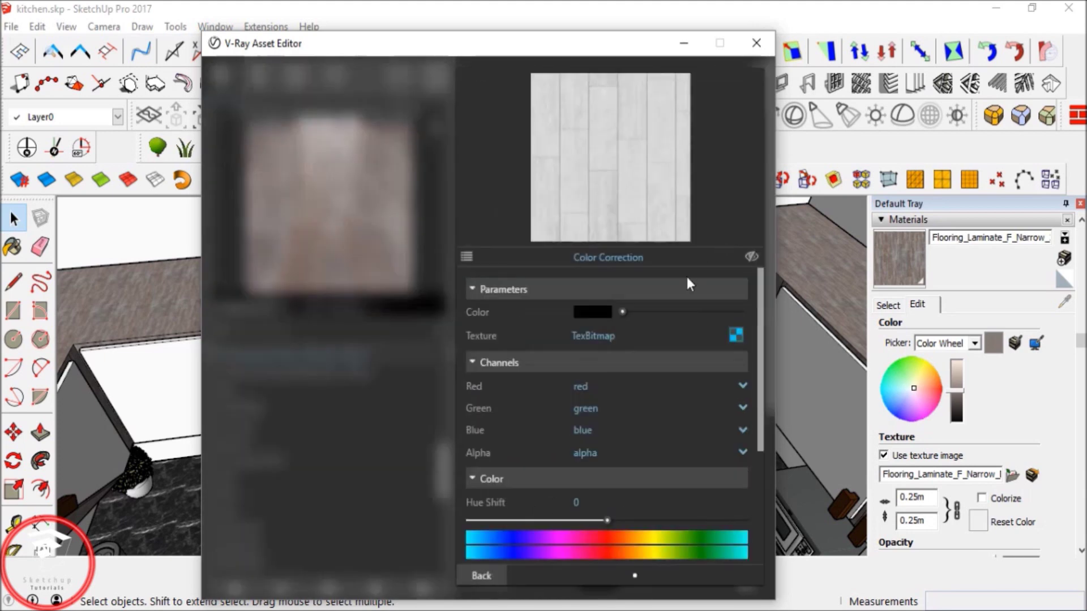
scroll(622, 396, down, 3)
scroll(702, 312, up, 3)
click(734, 335)
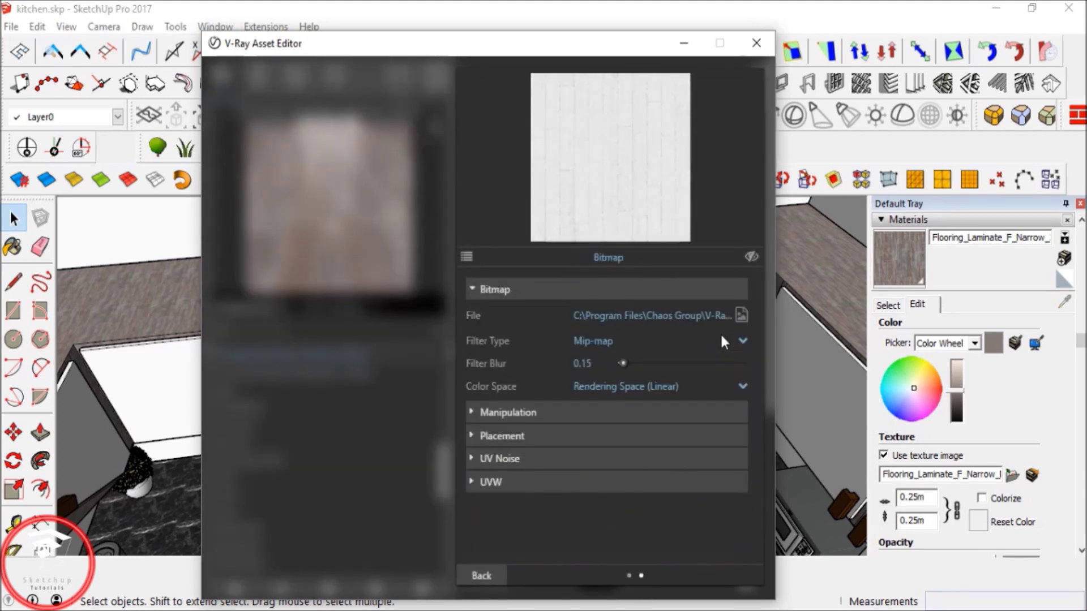
click(489, 491)
scroll(527, 491, down, 3)
drag(579, 481, 549, 478)
text(.5)
click(566, 505)
text(.5)
click(484, 573)
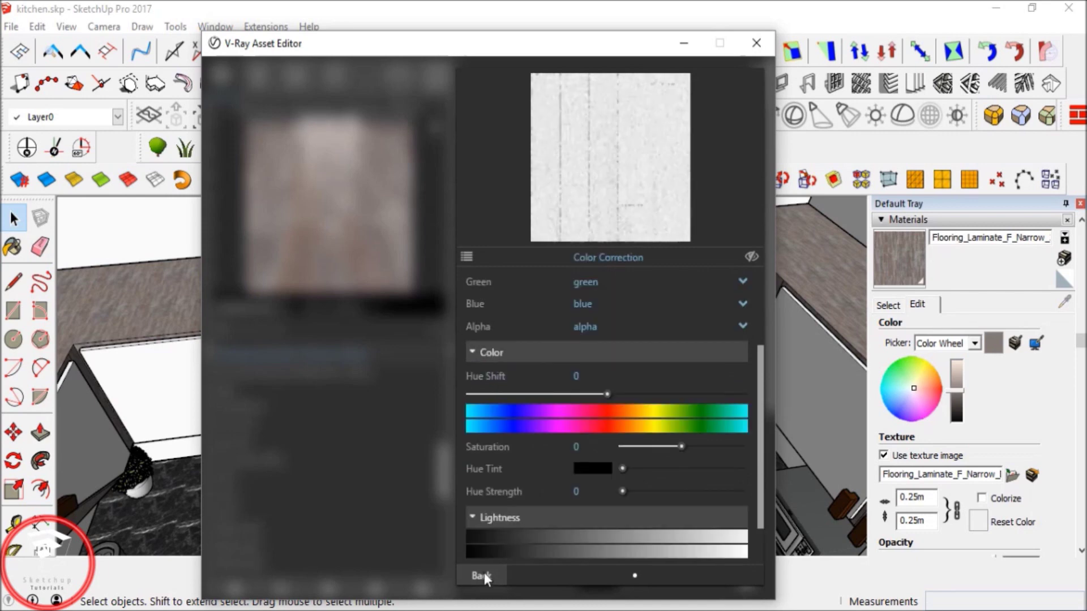
click(484, 573)
Set the laminate's bump multiplier to 0.5 and its bump bitmap's U repeat to 0.5.
click(623, 100)
click(553, 144)
click(545, 165)
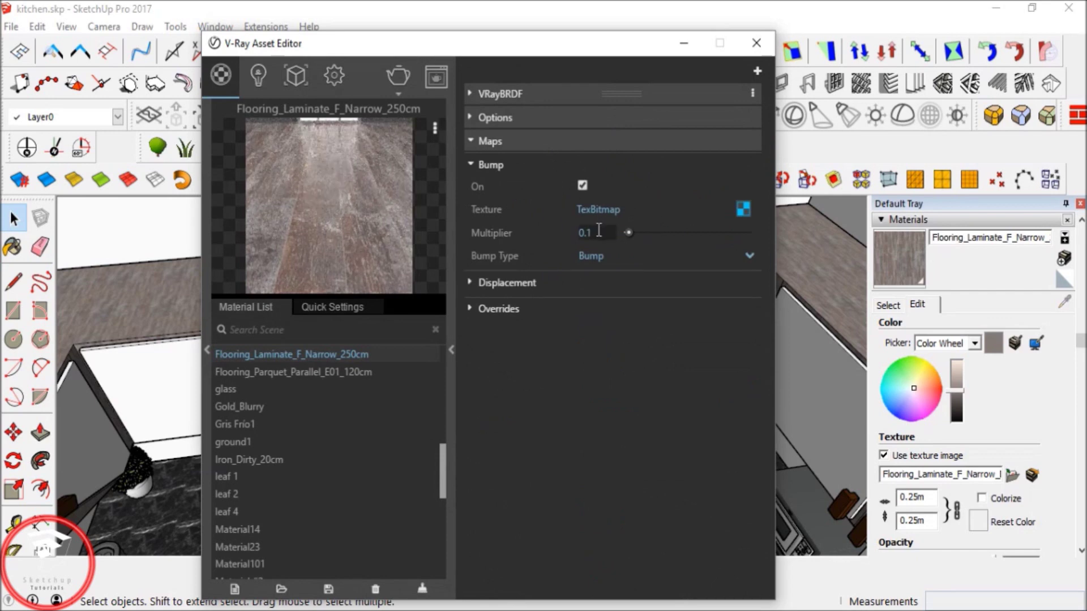
click(743, 209)
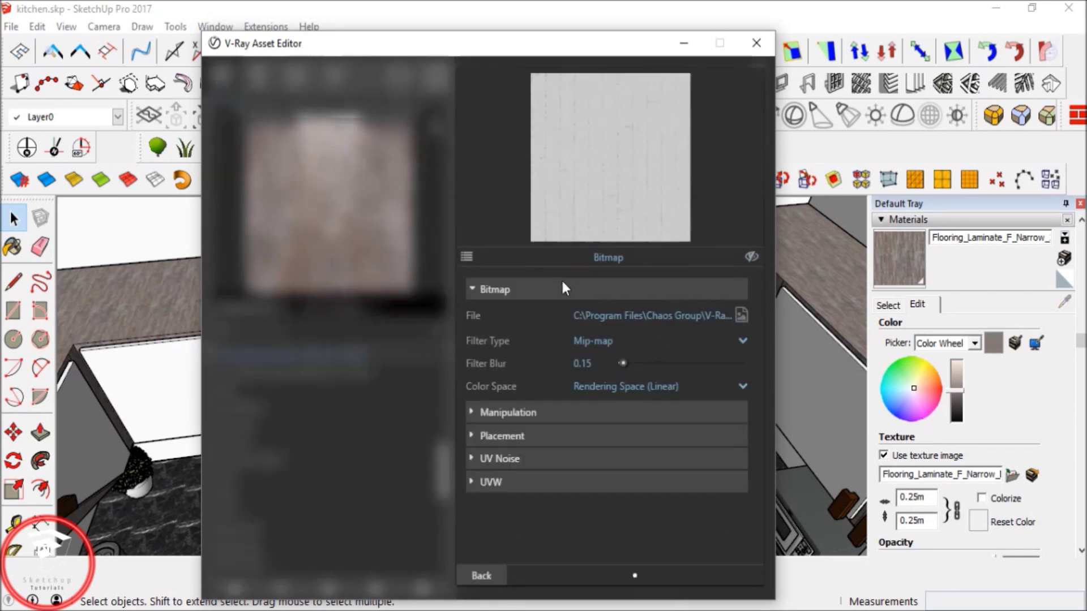
click(522, 482)
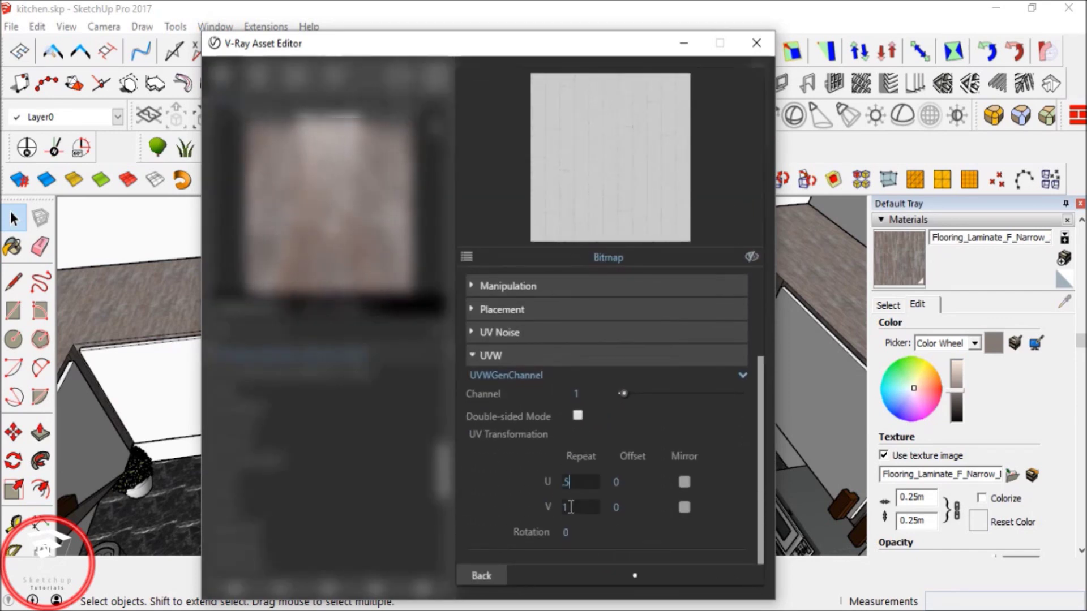
click(477, 568)
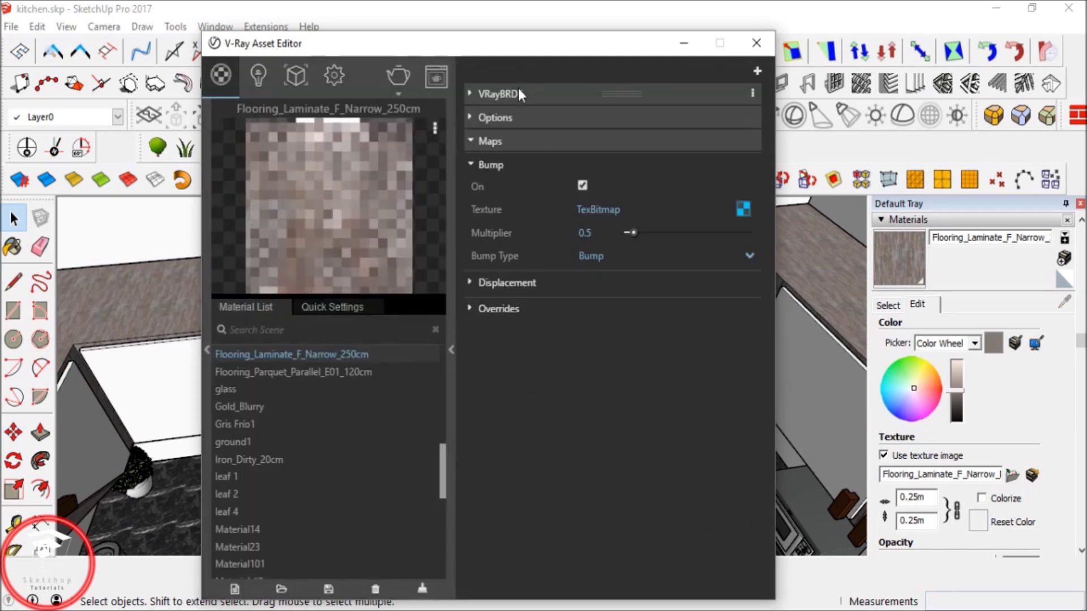
click(686, 40)
Open the upper cabinet doors, select all their geometry and paint it with Aluminum_Polished sampled from the base cabinets.
mouse_move(598, 244)
middle_down()
mouse_move(459, 255)
mouse_move(531, 222)
mouse_move(385, 246)
middle_up()
double_click(385, 249)
double_click(382, 249)
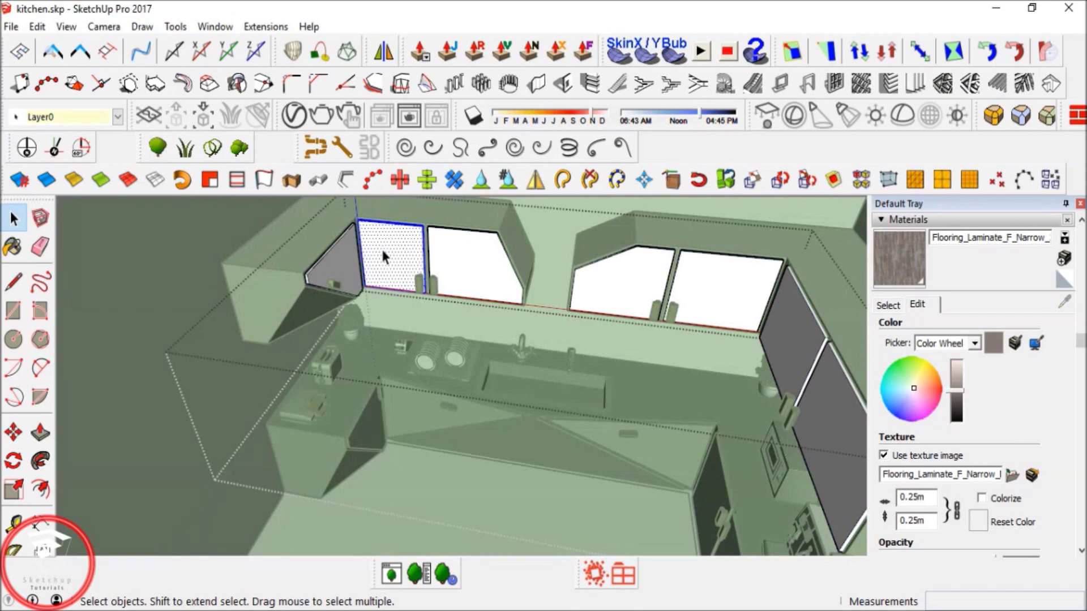
key(ctrl+a)
key(b)
scroll(392, 403, up, 3)
alt+click(409, 387)
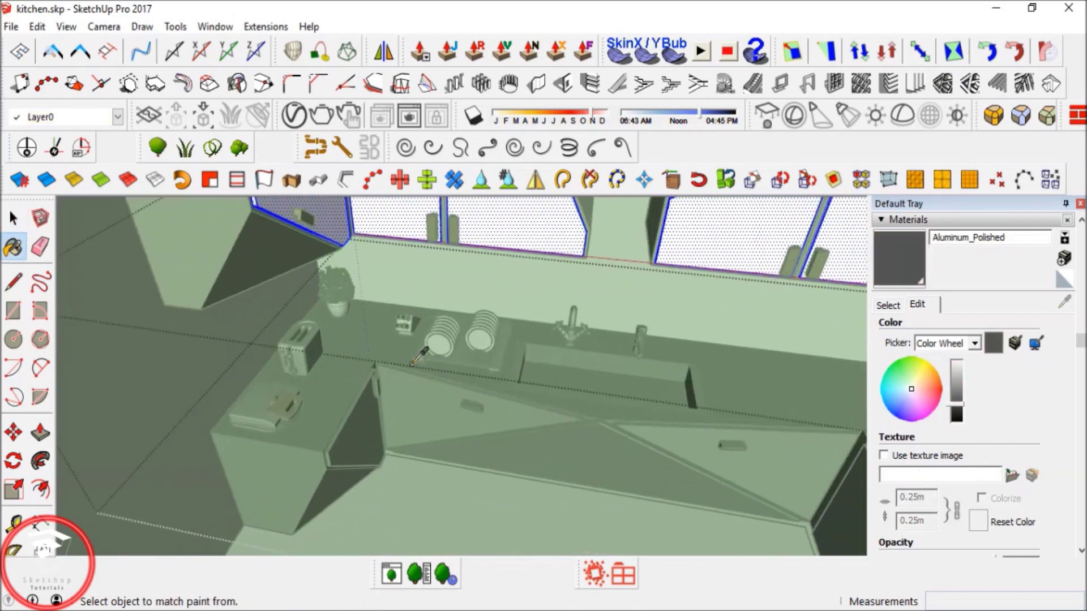
click(535, 217)
key(space)
scroll(460, 320, down, 4)
click(461, 321)
scroll(462, 320, down, 3)
mouse_move(464, 321)
middle_down()
mouse_move(547, 296)
mouse_move(549, 337)
mouse_move(498, 321)
mouse_move(480, 328)
middle_up()
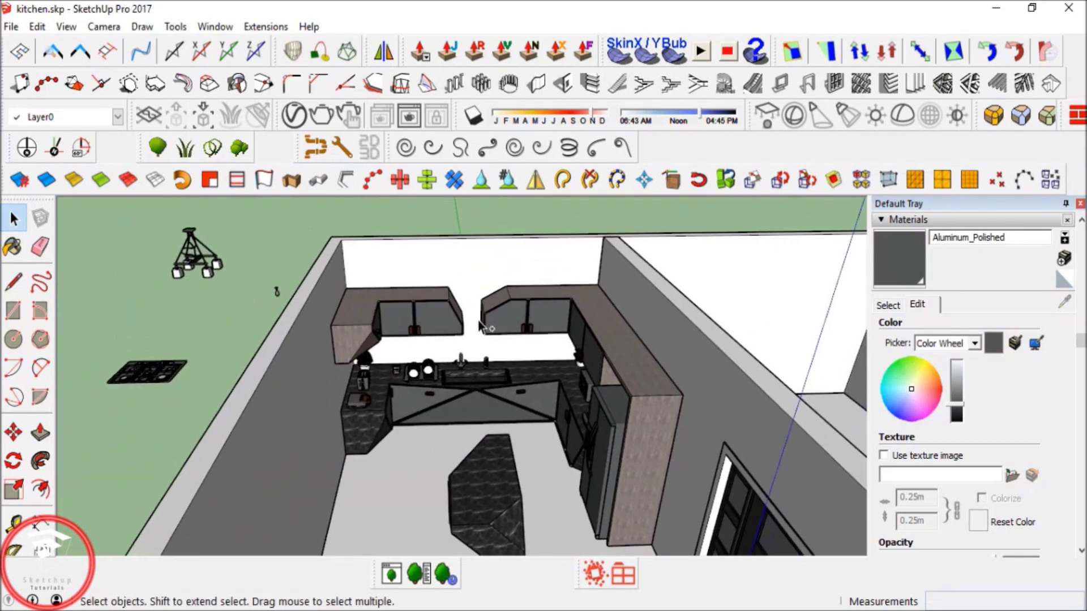
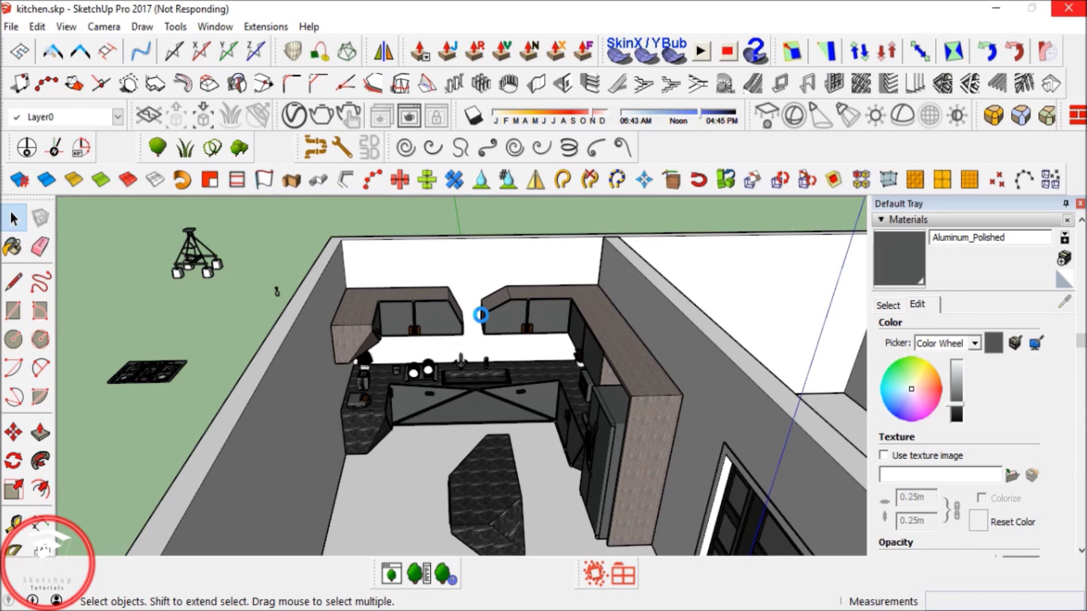
right_click(464, 349)
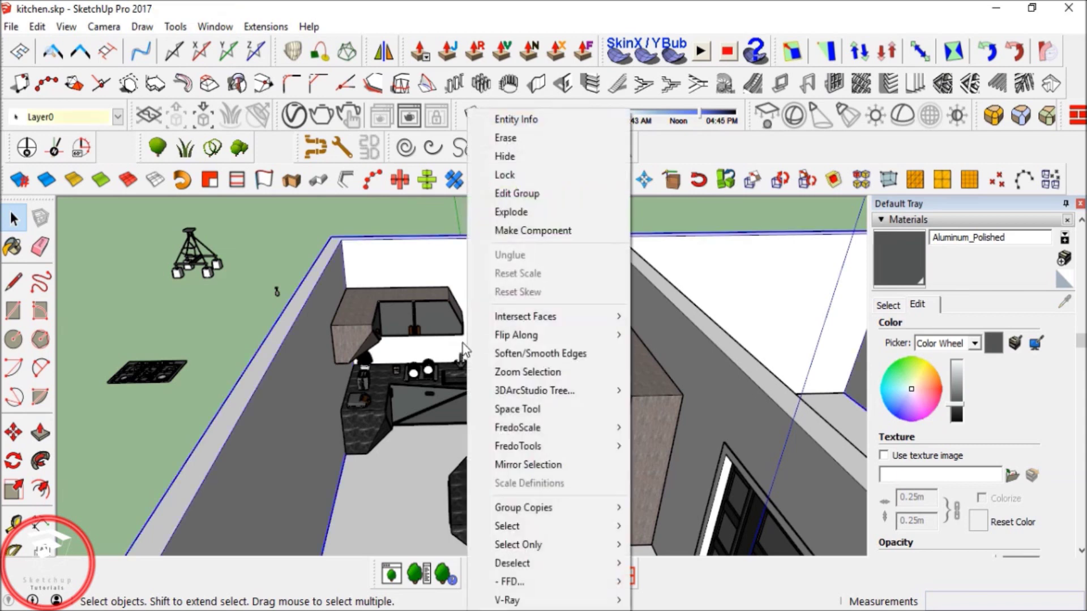
click(374, 213)
middle_drag(439, 254, 414, 261)
double_click(414, 261)
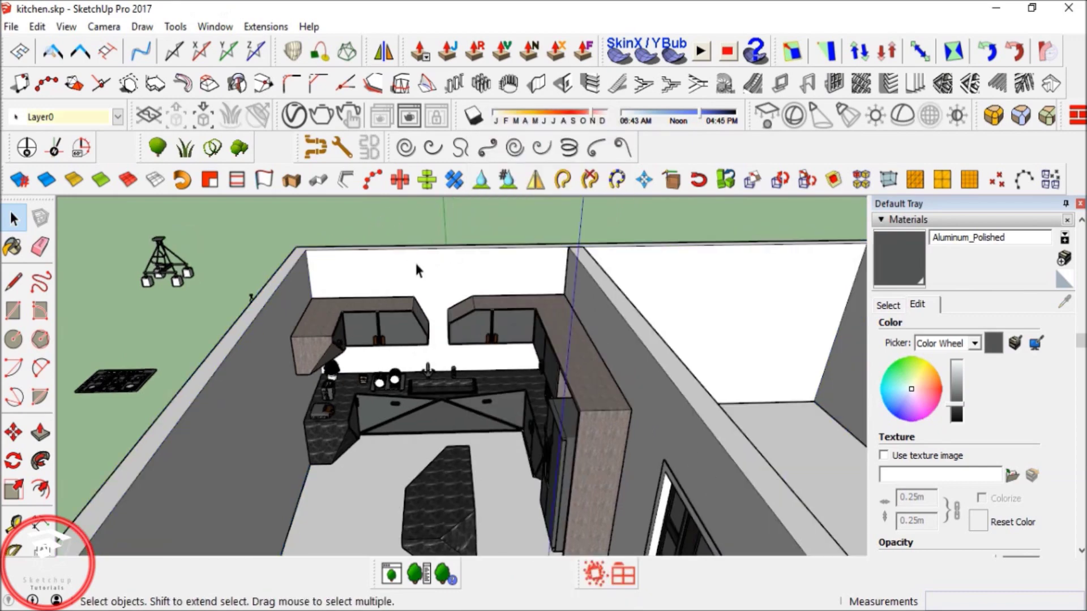
key(l)
scroll(352, 277, up, 3)
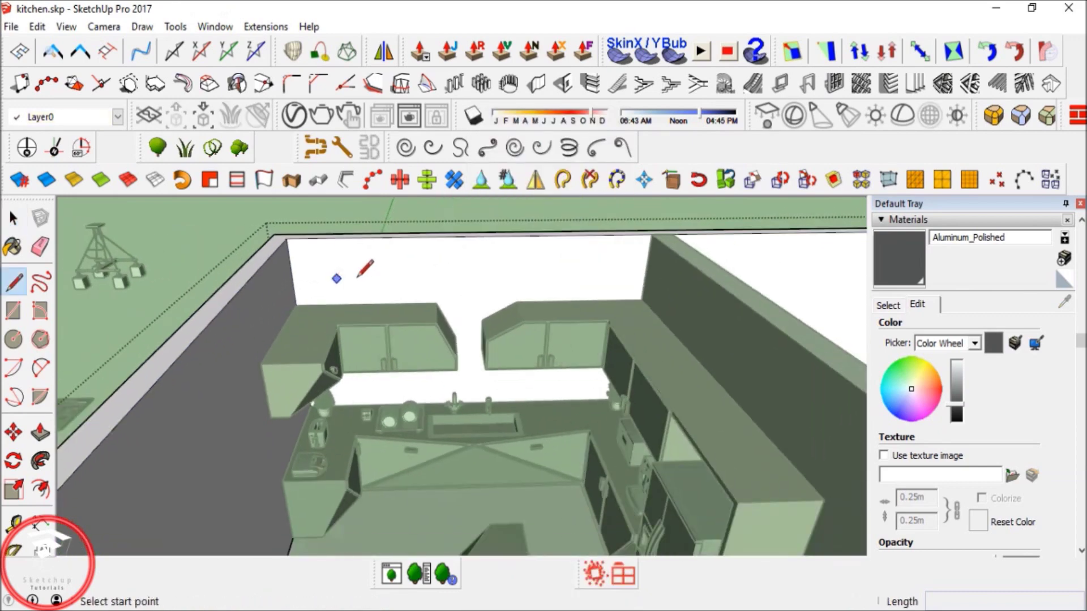
key(space)
key(Escape)
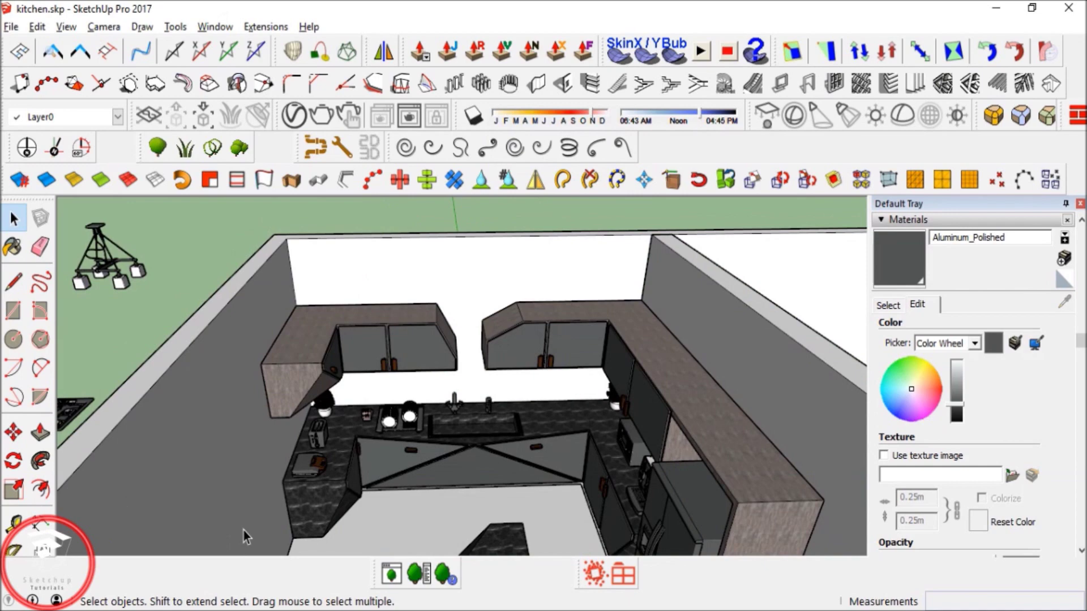
key(alt+Tab)
key(alt+Tab)
key(alt+Tab)
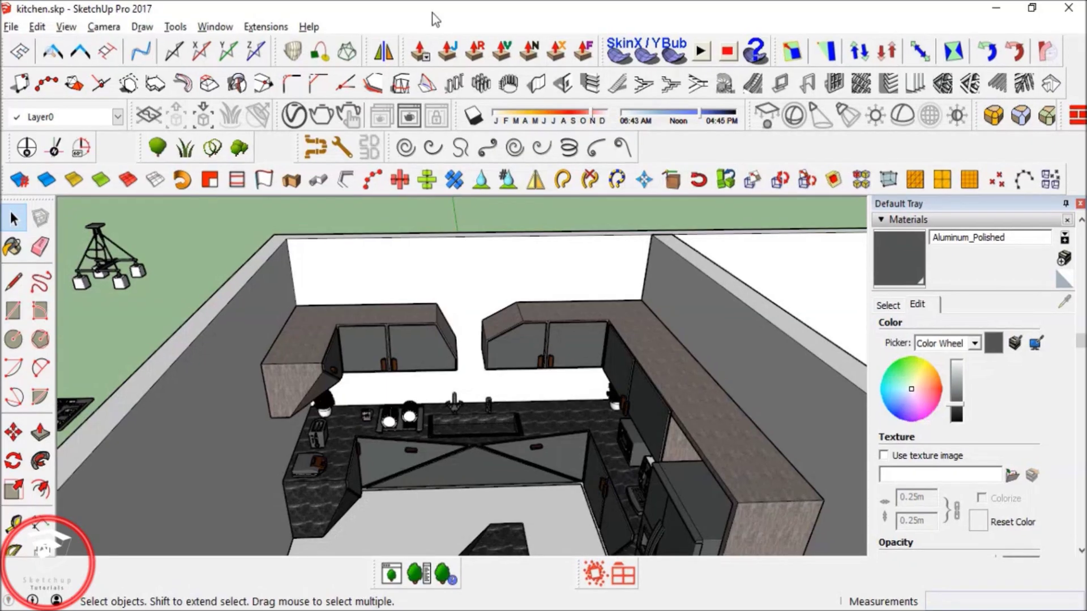
Draw a line about 1.6 m up the back wall from the countertop between the upper cabinets, then across to the side wall corner.
middle_drag(476, 356, 483, 349)
scroll(483, 349, up, 8)
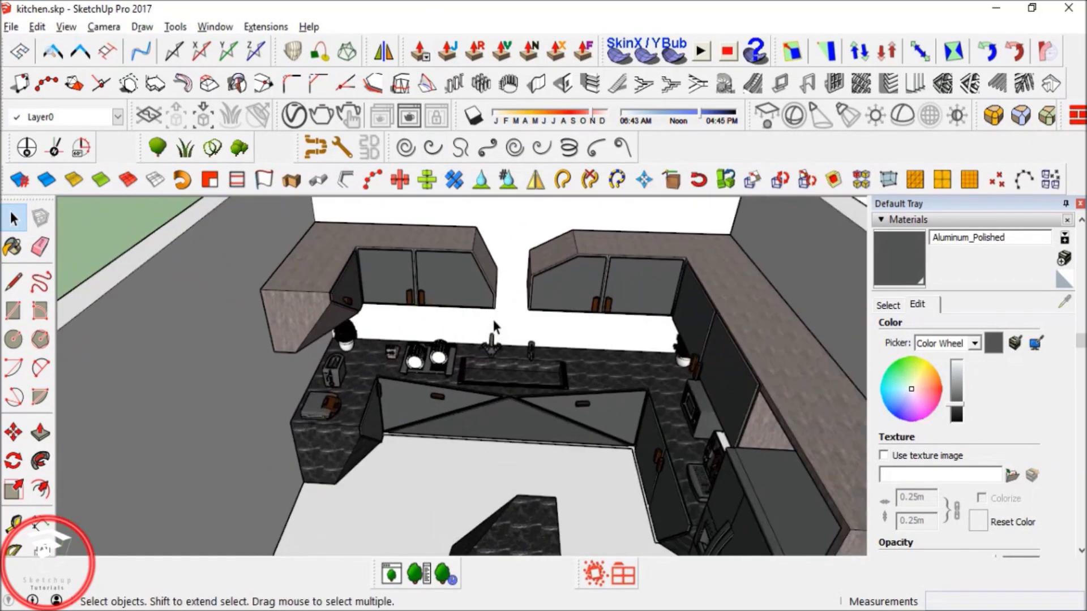
key(l)
scroll(513, 370, up, 3)
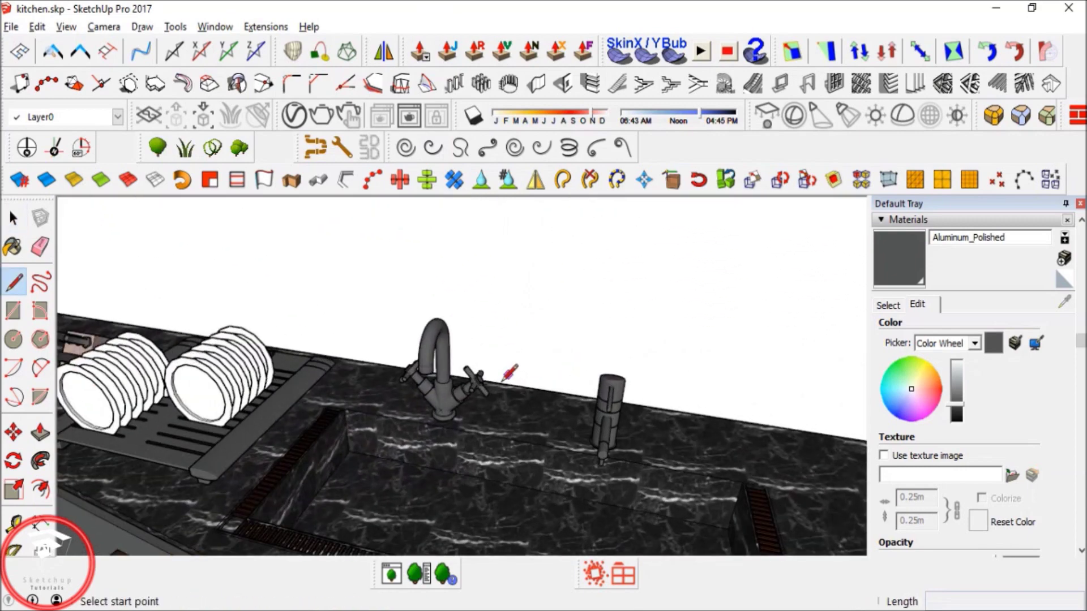
click(496, 383)
scroll(509, 325, down, 5)
middle_drag(507, 338, 521, 296)
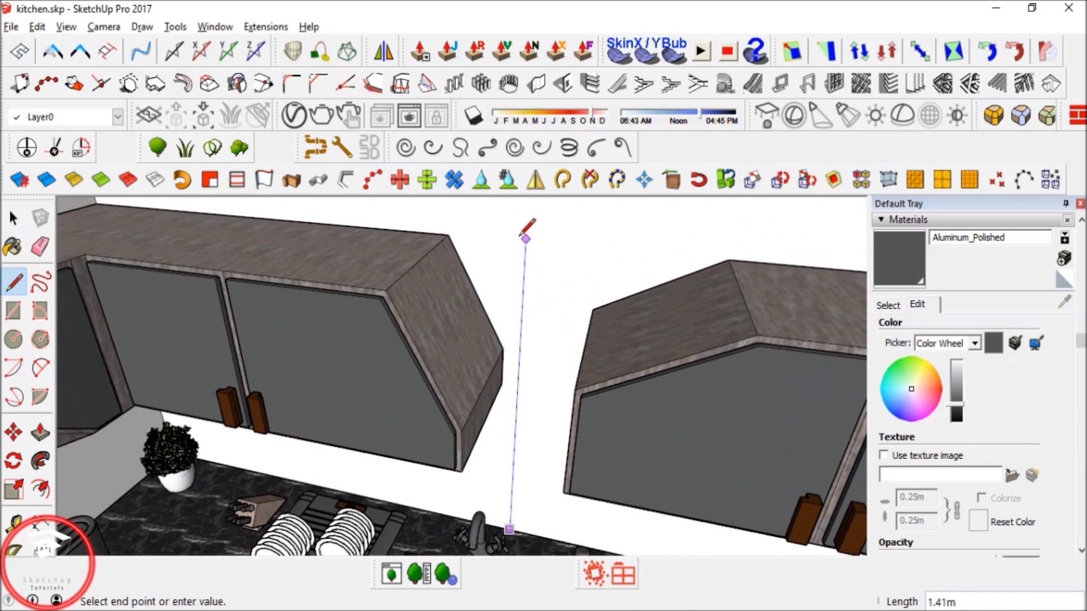
middle_drag(521, 234, 546, 432)
key(Escape)
click(530, 480)
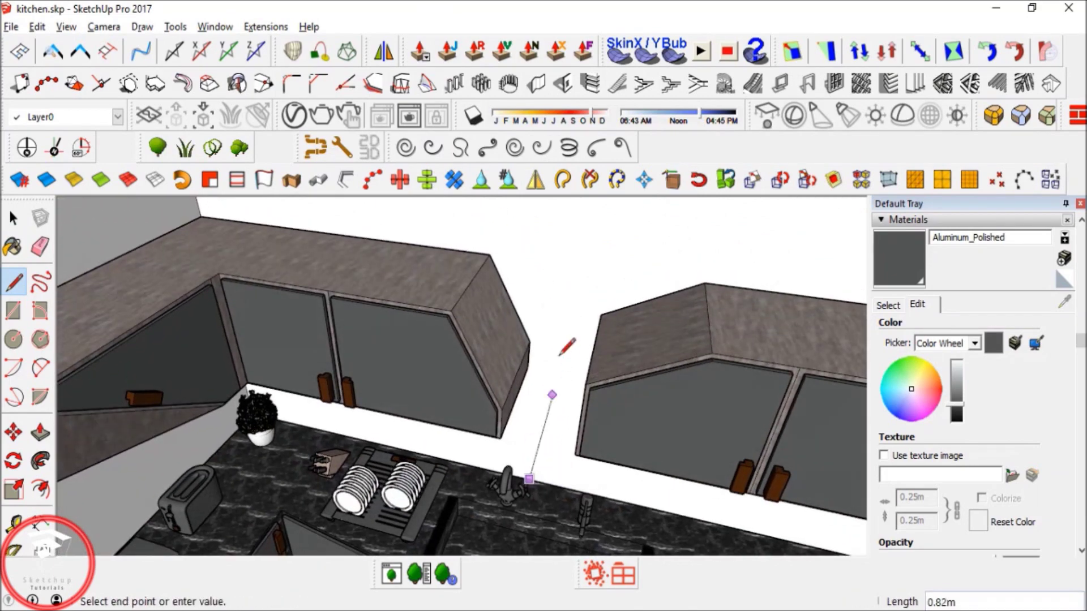
key(Escape)
click(533, 480)
middle_drag(552, 322, 565, 298)
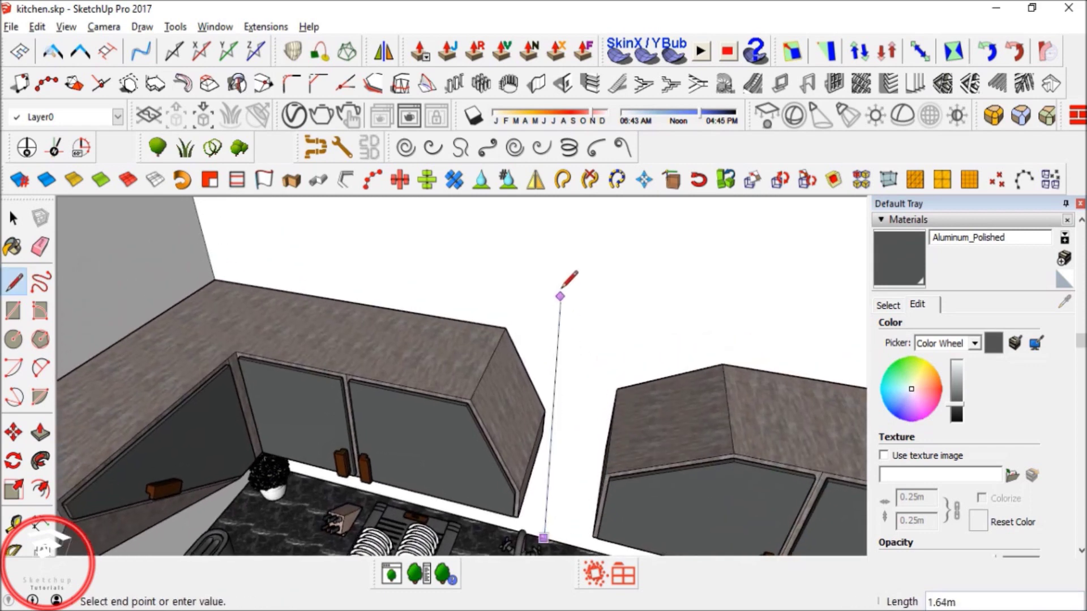
click(573, 295)
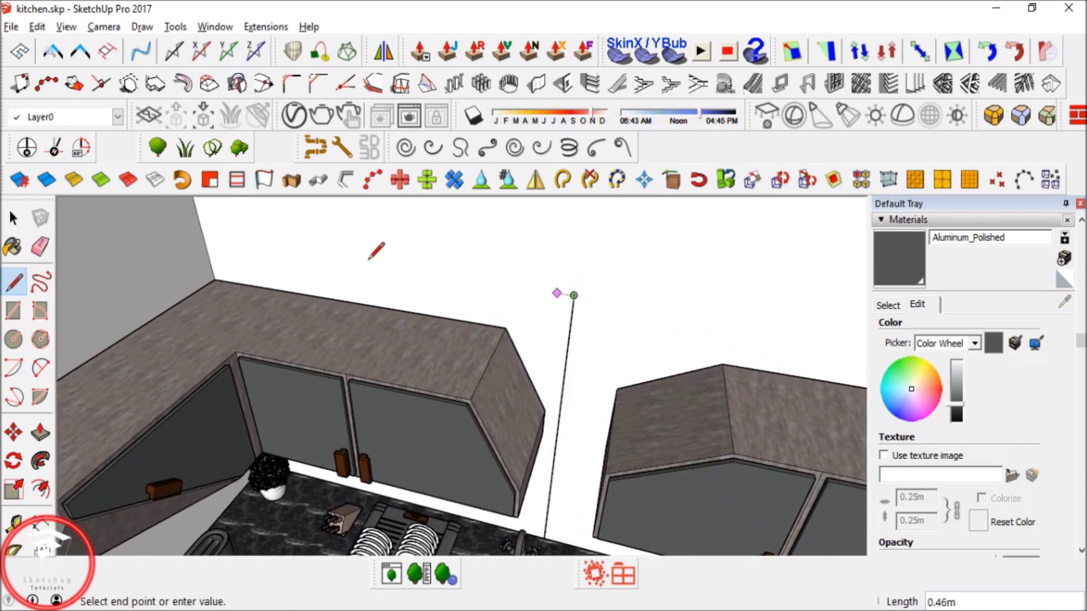
click(206, 241)
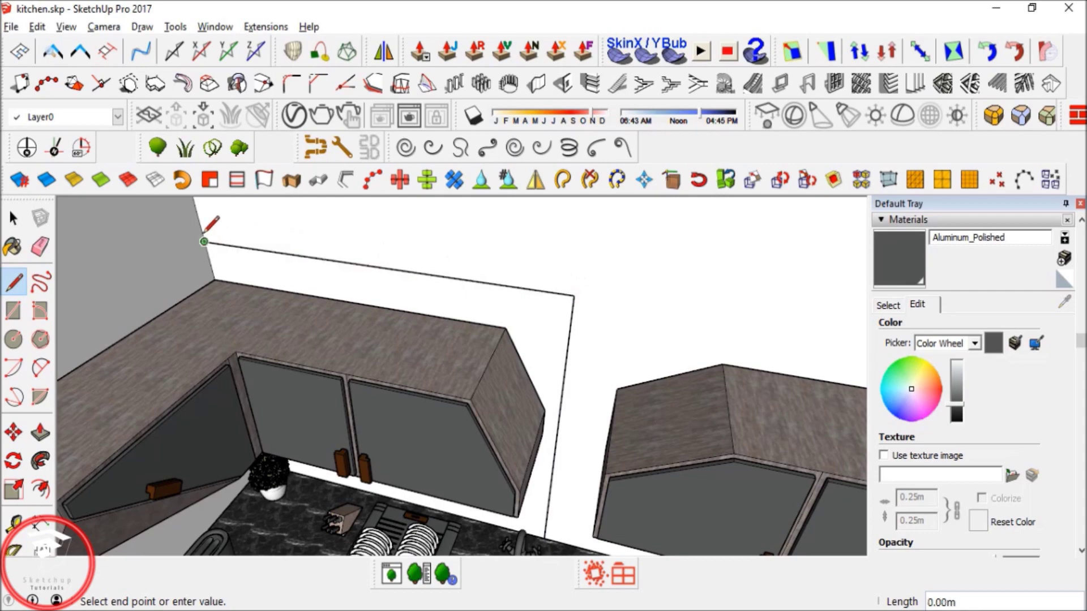
key(Escape)
Draw a parallel line about 2.08 m long just above the horizontal line, starting from the side wall corner.
scroll(217, 241, up, 6)
click(210, 258)
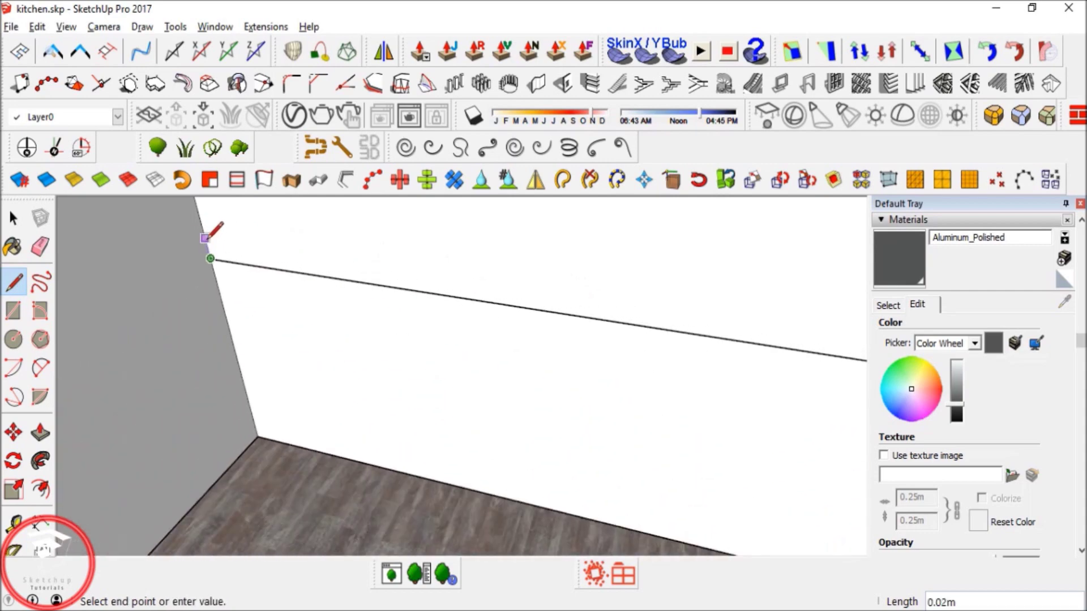
scroll(237, 236, down, 2)
scroll(246, 237, down, 4)
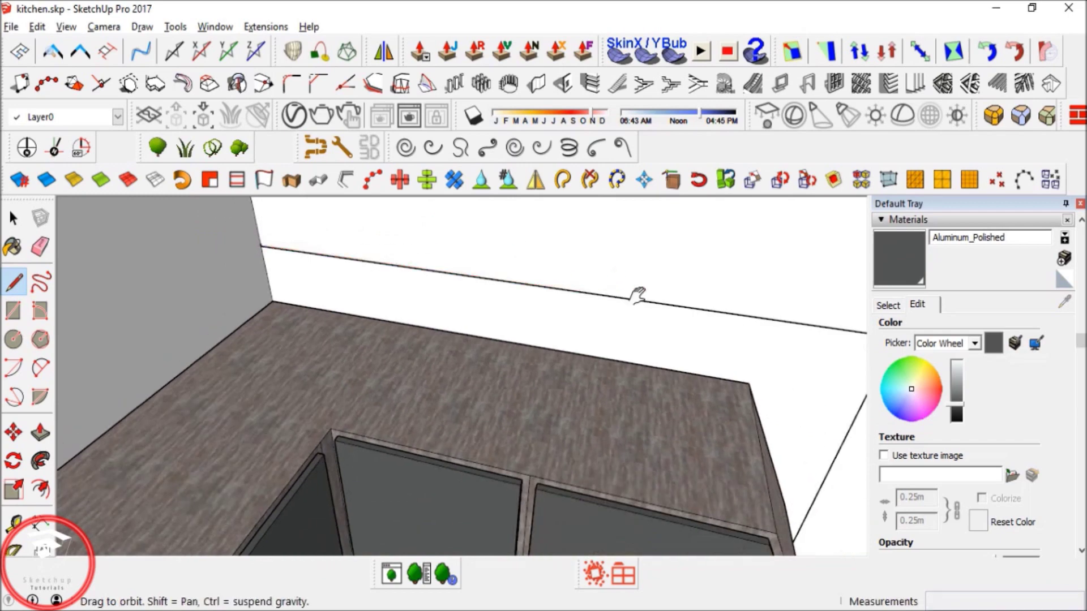
shift+middle_drag(636, 296, 340, 199)
scroll(611, 229, up, 4)
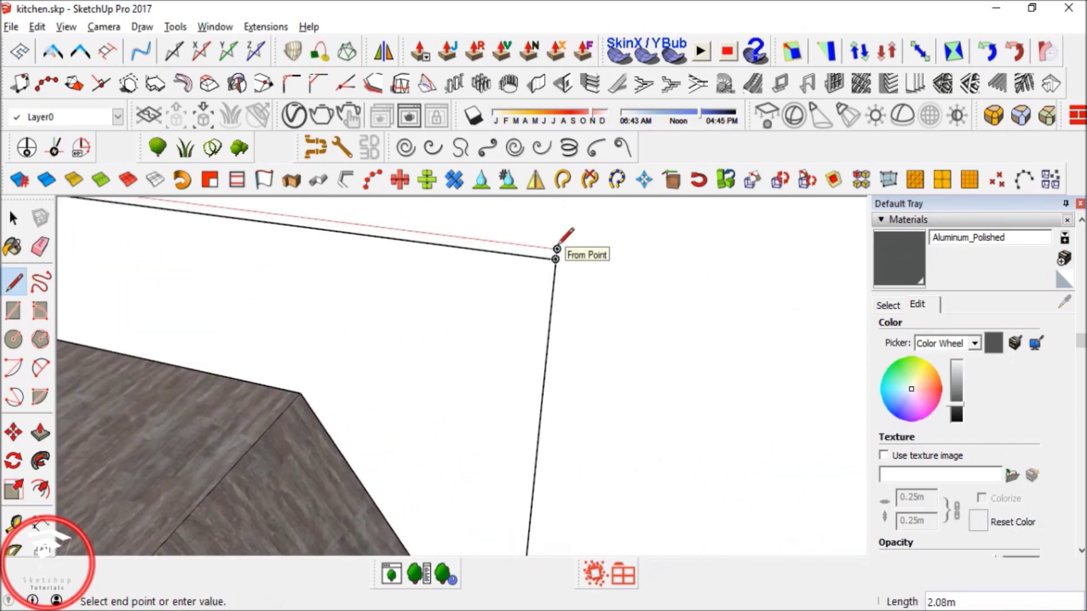
click(557, 249)
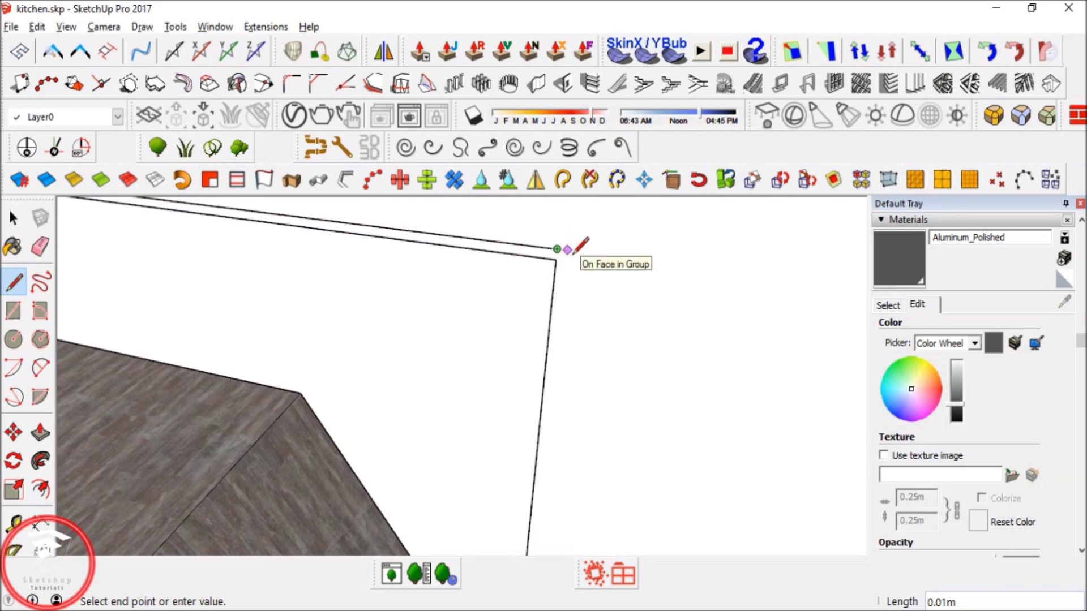
Draw the strip's outer vertical edge about 1.58 m down to the countertop and close the narrow L-shaped face.
scroll(560, 443, down, 2)
shift+middle_drag(558, 453, 560, 321)
shift+middle_drag(557, 482, 590, 307)
scroll(555, 391, up, 3)
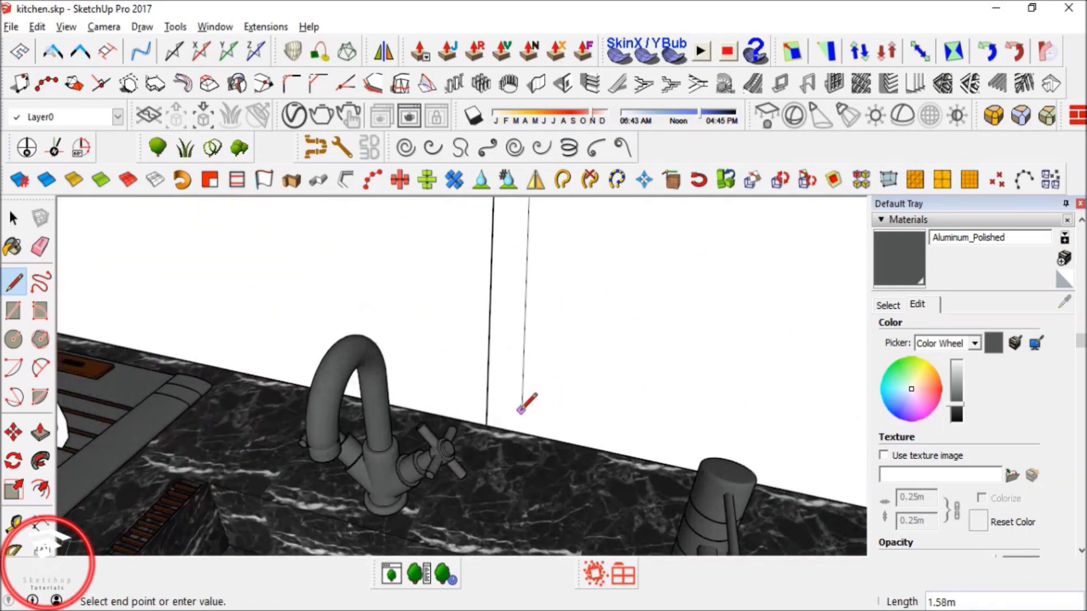
scroll(524, 409, up, 4)
click(479, 432)
click(469, 431)
key(space)
scroll(485, 429, down, 4)
scroll(484, 429, up, 6)
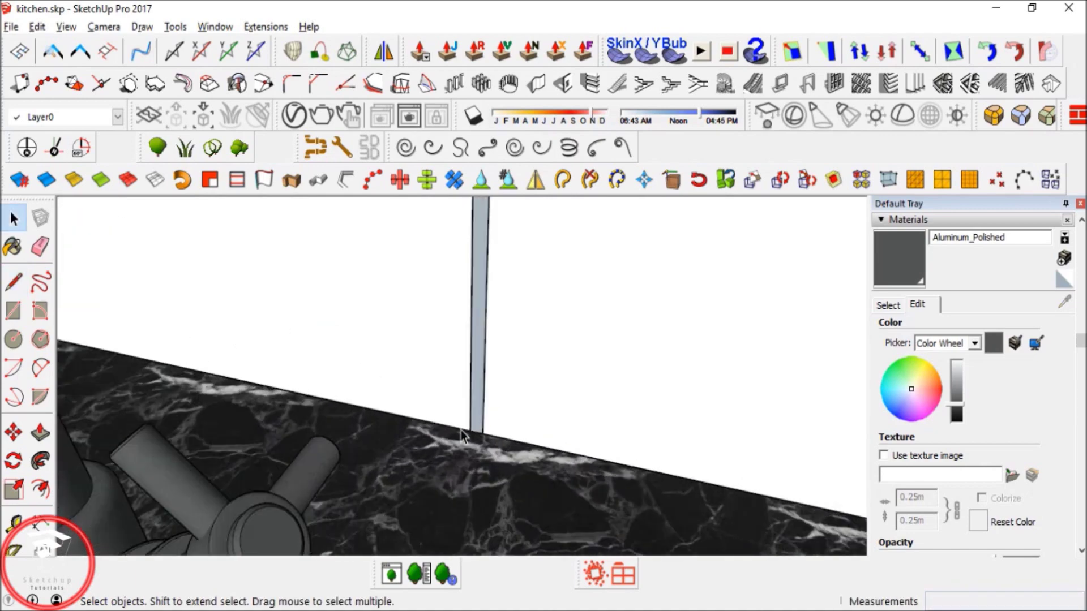
Select the L-shaped strip on the back wall together with its edges.
scroll(479, 450, down, 8)
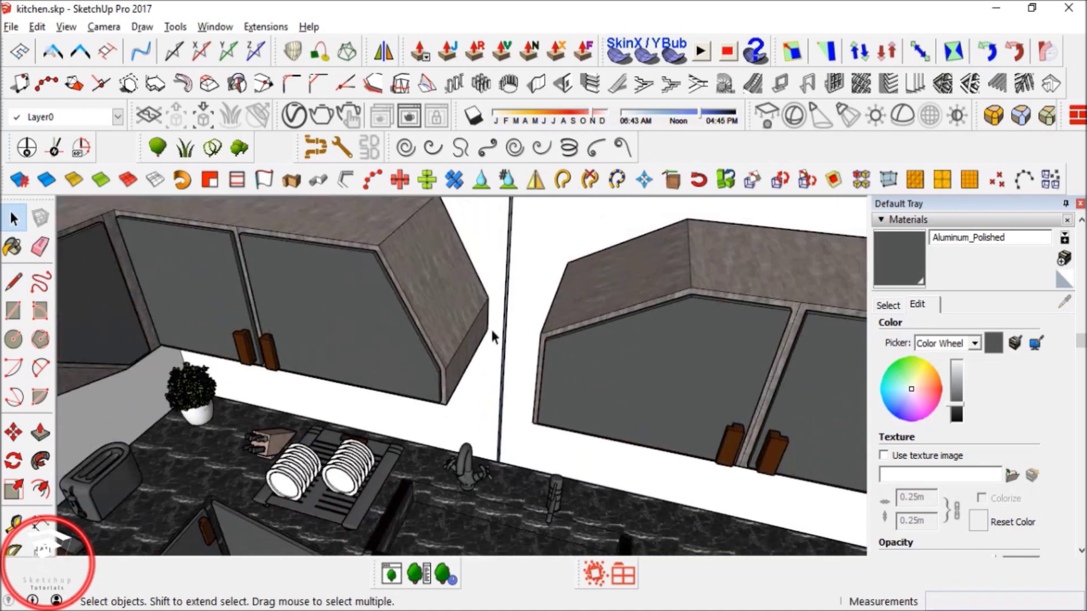
scroll(578, 286, up, 8)
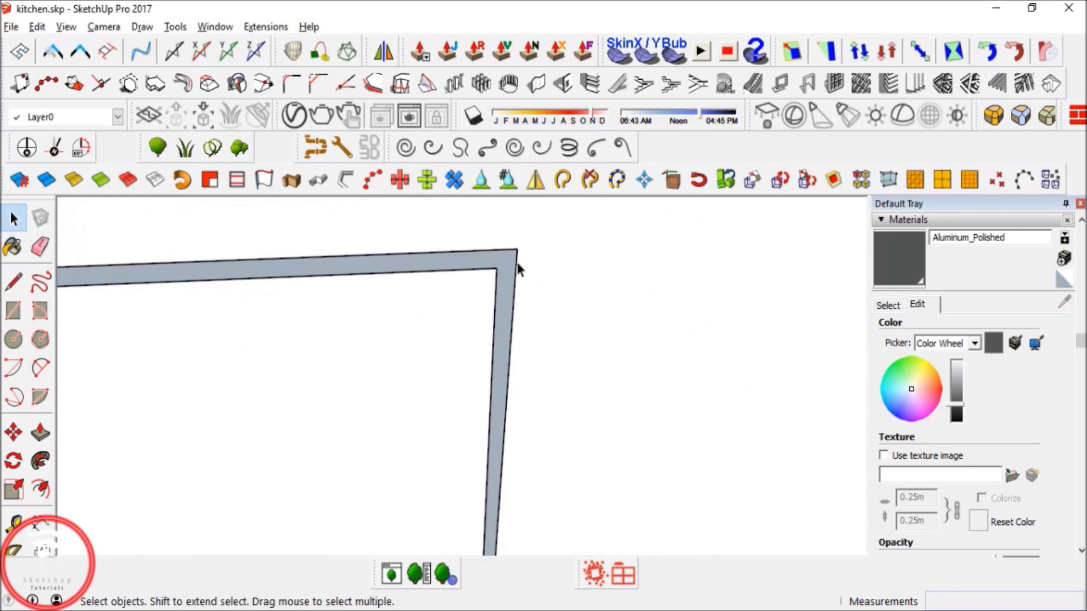
click(508, 259)
scroll(371, 245, down, 5)
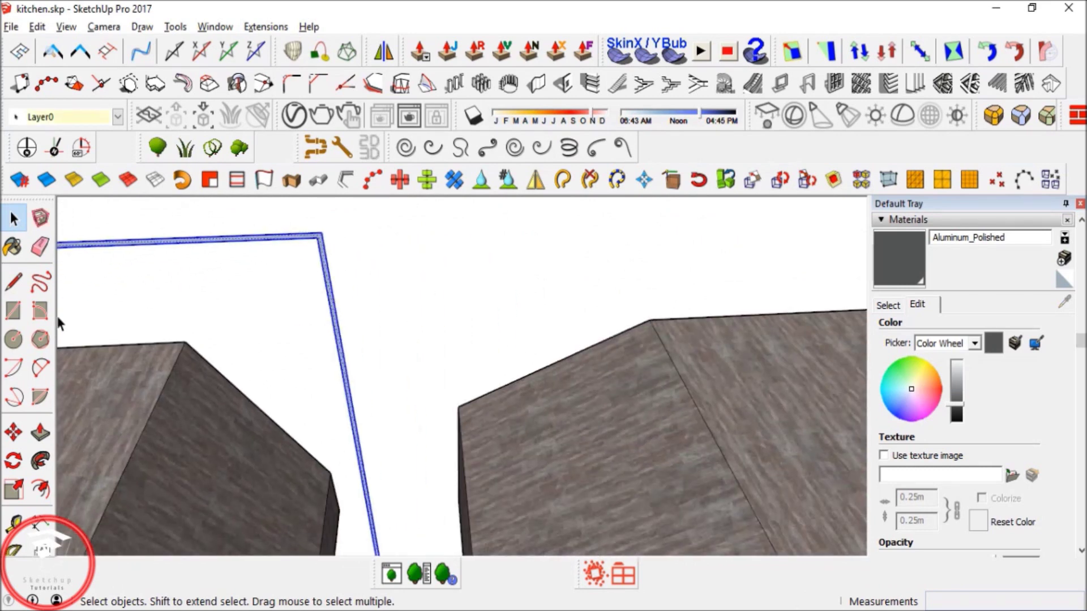
Try to mirror the selected L-shaped strip about a vertical line on the wall beside its upper corner.
click(383, 53)
shift+middle_drag(363, 235, 397, 214)
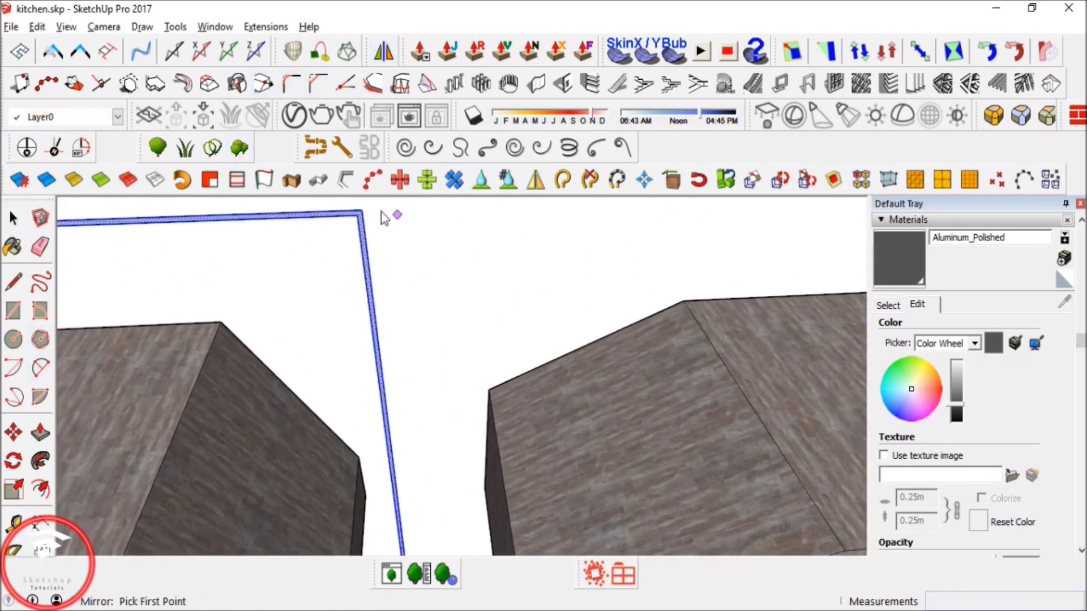
scroll(381, 220, up, 3)
click(379, 218)
click(394, 356)
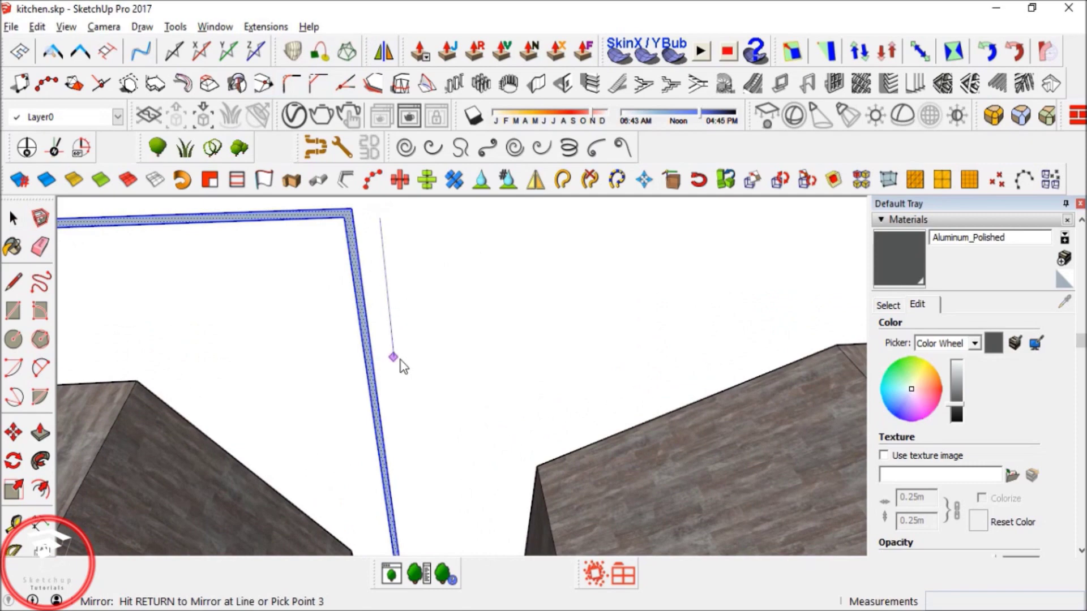
middle_drag(376, 395, 417, 457)
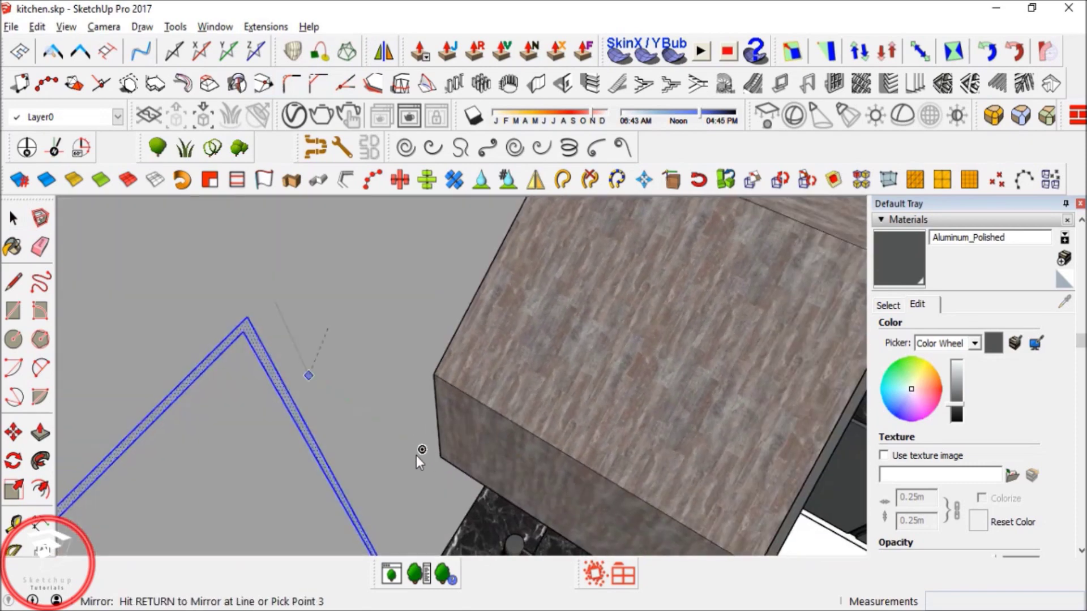
key(Escape)
click(314, 392)
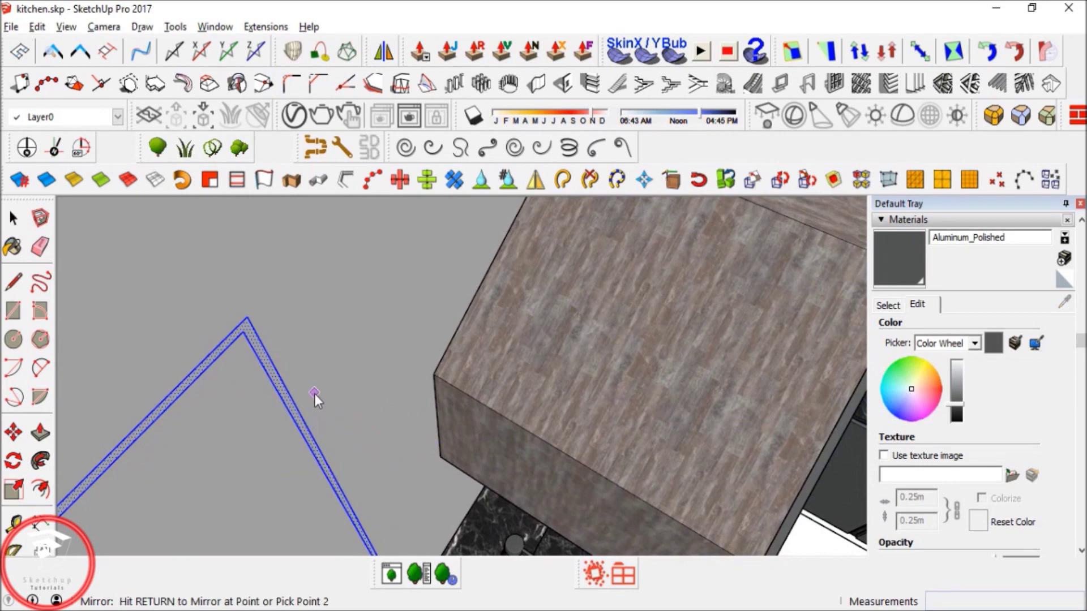
key(Escape)
Try to mirror the L-shaped strip starting from its lower corner at the countertop edge.
middle_drag(382, 444, 344, 388)
scroll(360, 400, up, 3)
click(360, 399)
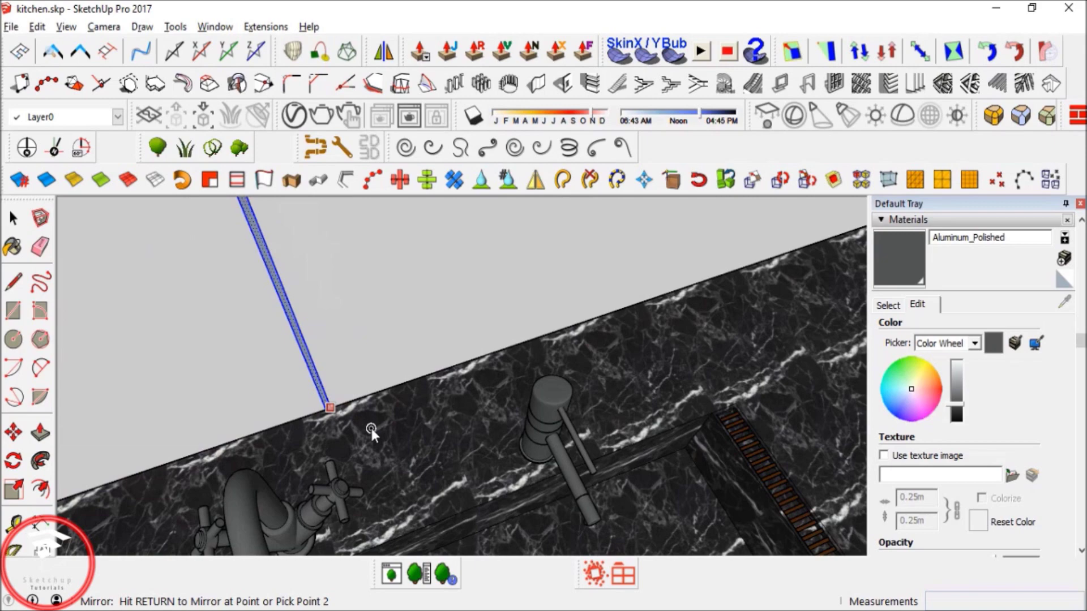
key(Escape)
key(space)
Group the selected face and edges of the L-shaped strip.
middle_drag(364, 432, 276, 342)
scroll(326, 317, up, 2)
right_click(339, 305)
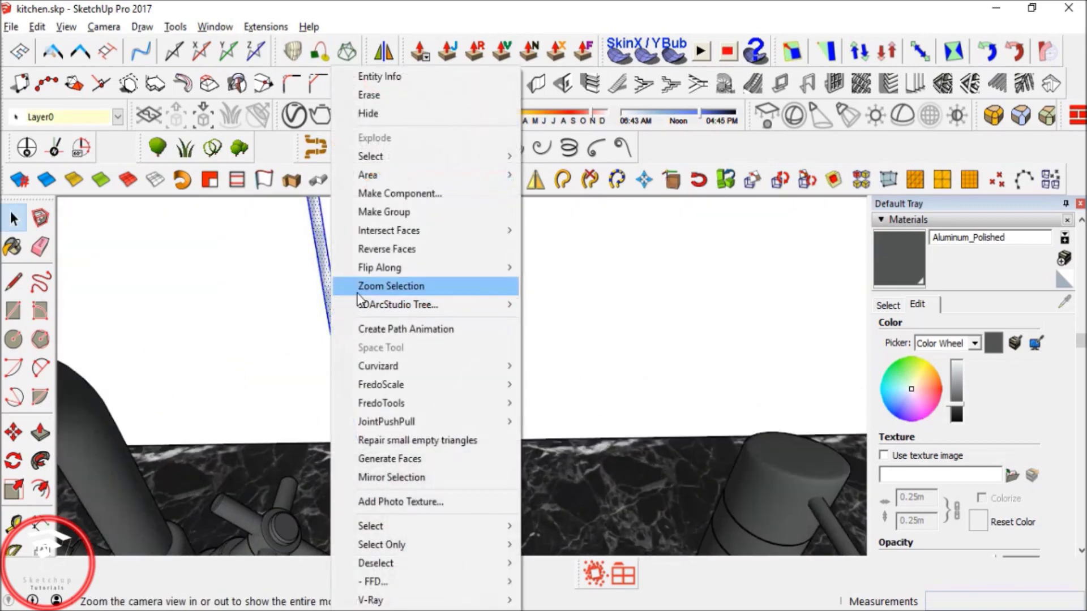
click(385, 212)
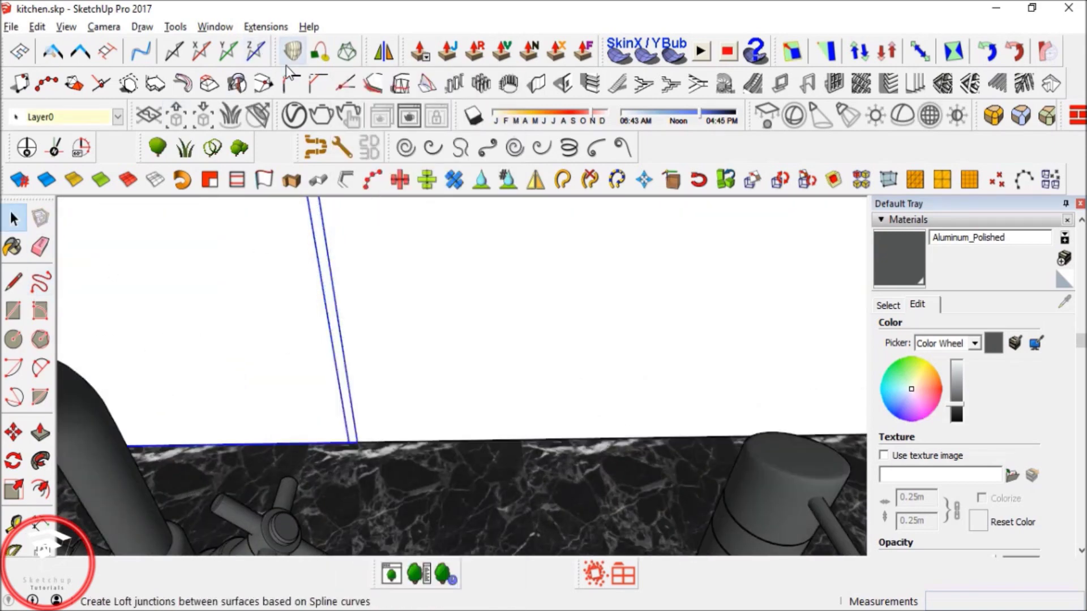
click(383, 54)
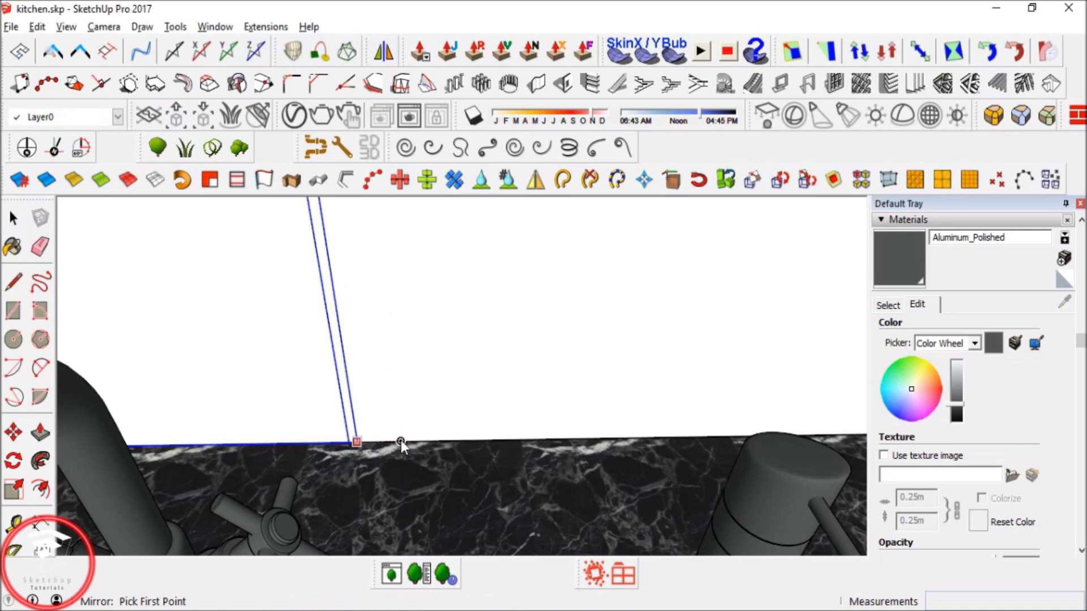
key(space)
Reverse the L-shaped strip's face inside its group.
middle_drag(351, 430, 446, 417)
scroll(376, 358, up, 6)
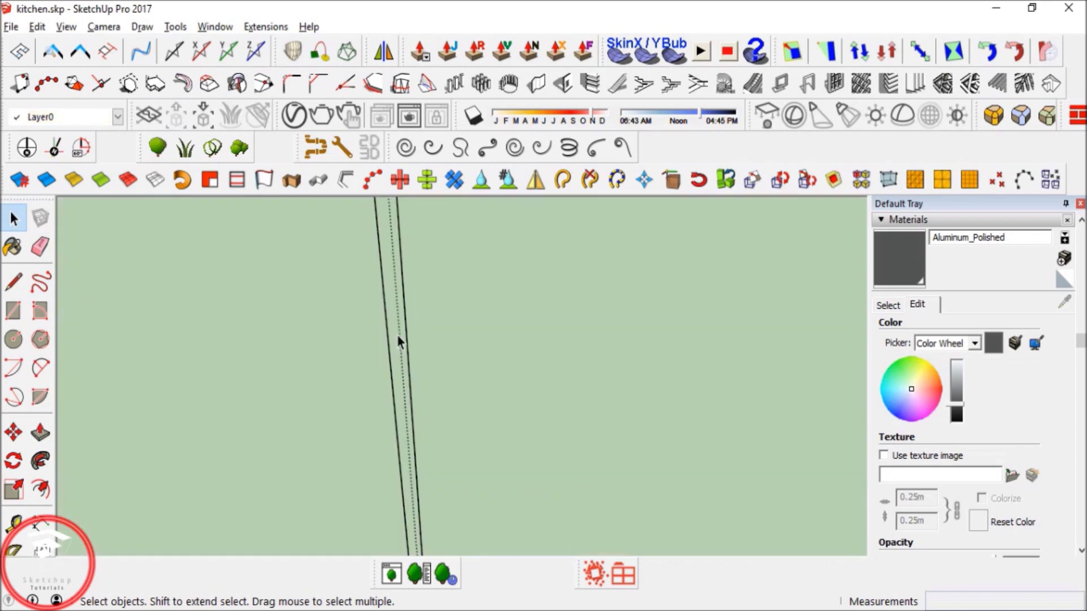
right_click(398, 340)
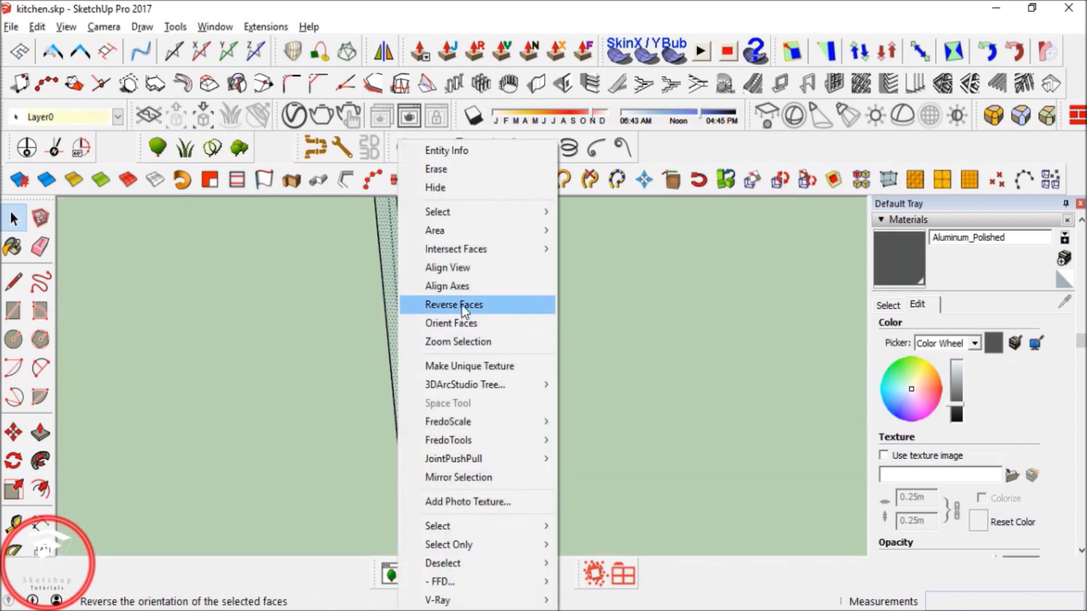
click(454, 304)
scroll(409, 329, down, 3)
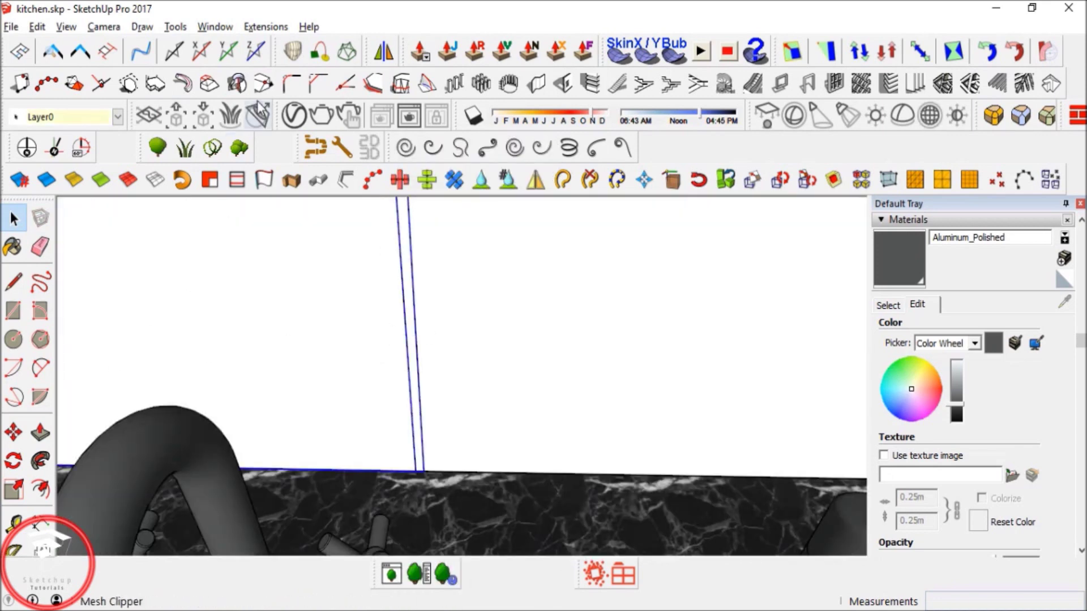
Try to mirror the grouped strip using its lower corner at the countertop as the first point.
click(383, 51)
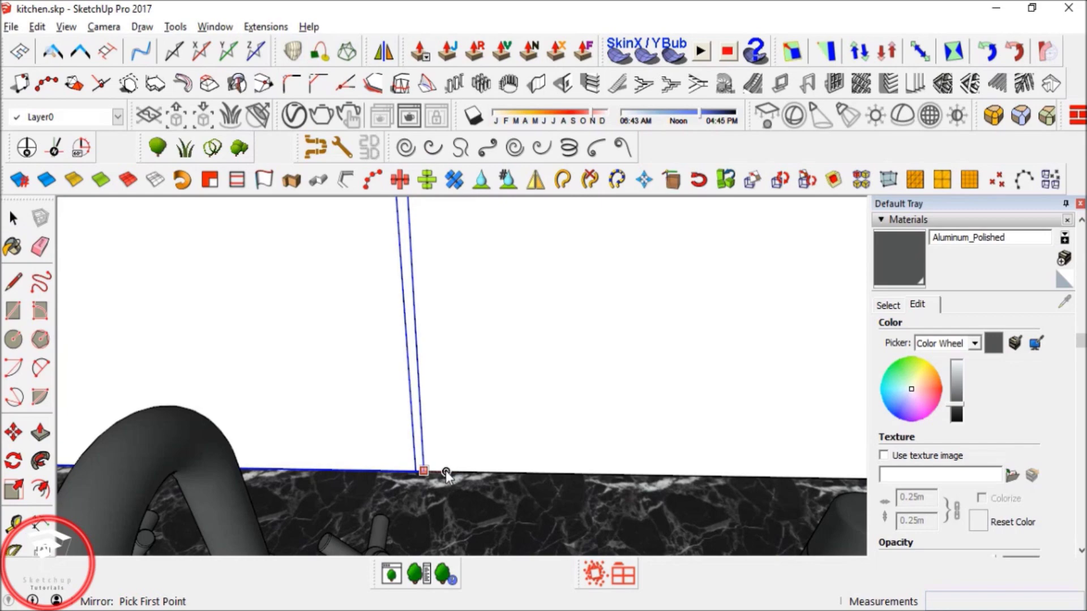
click(428, 473)
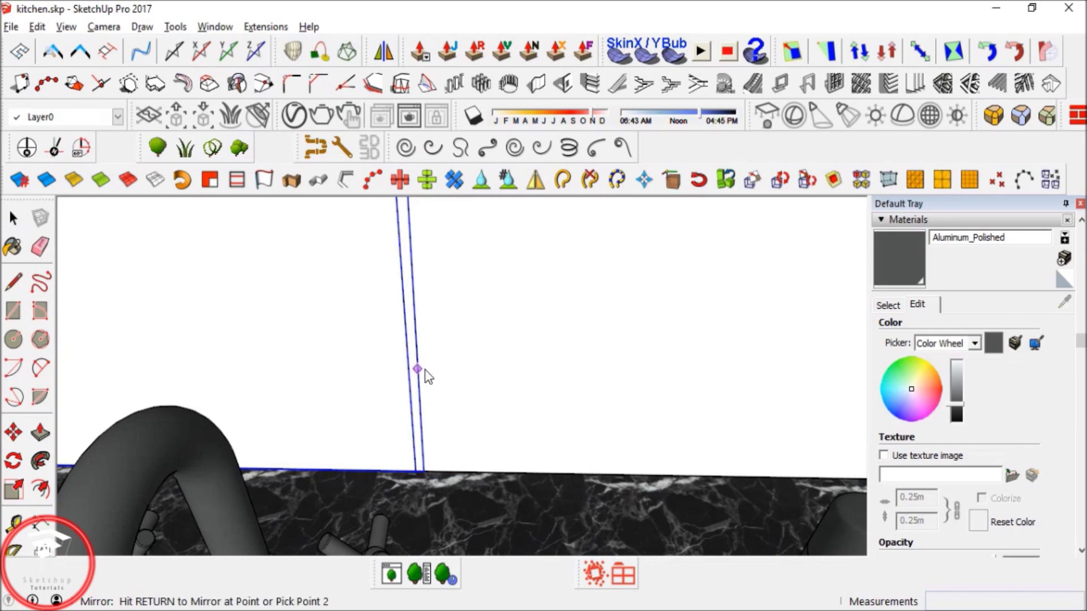
middle_drag(394, 419, 487, 452)
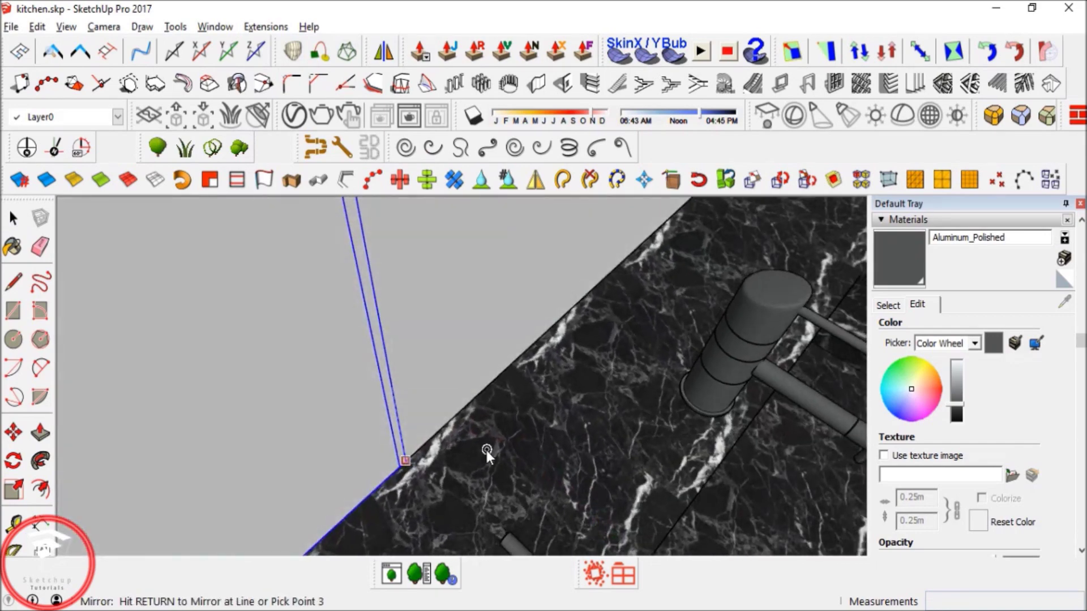
key(Escape)
key(space)
Rotate a copy of the grouped L-shaped strip 180 degrees about the back wall's top inner edge, and move the copy 0.16 m toward the original.
scroll(408, 448, down, 5)
middle_drag(351, 481, 374, 368)
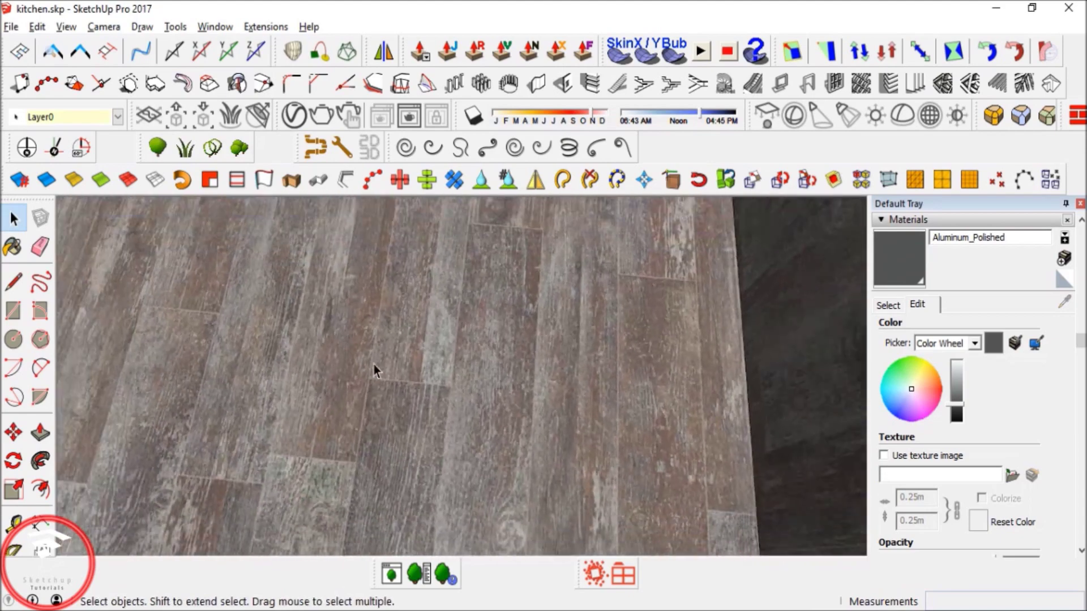
scroll(374, 362, up, 4)
scroll(373, 339, down, 10)
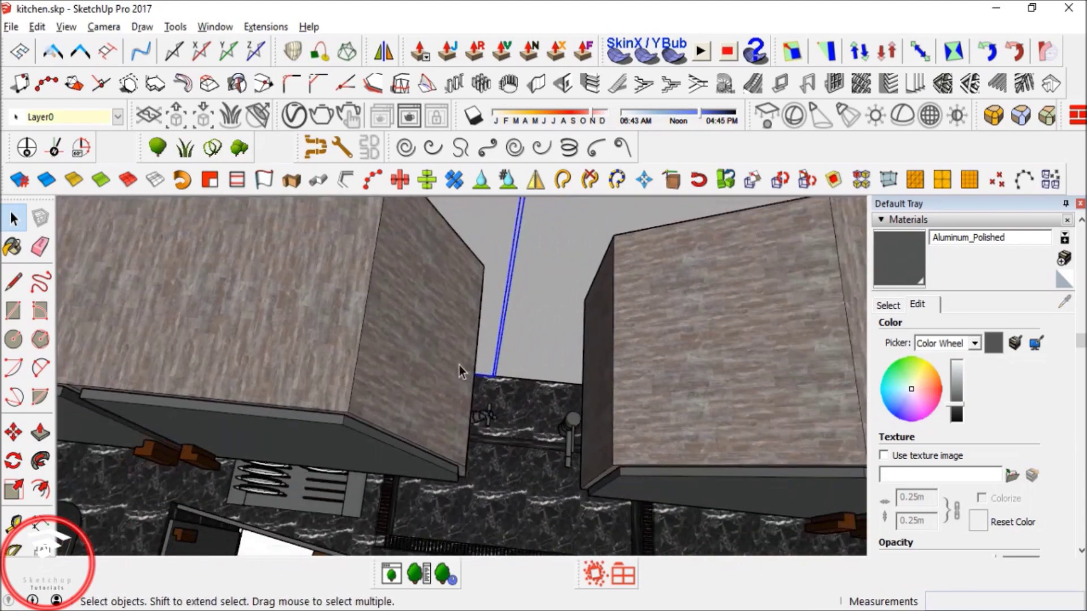
middle_drag(459, 368, 371, 380)
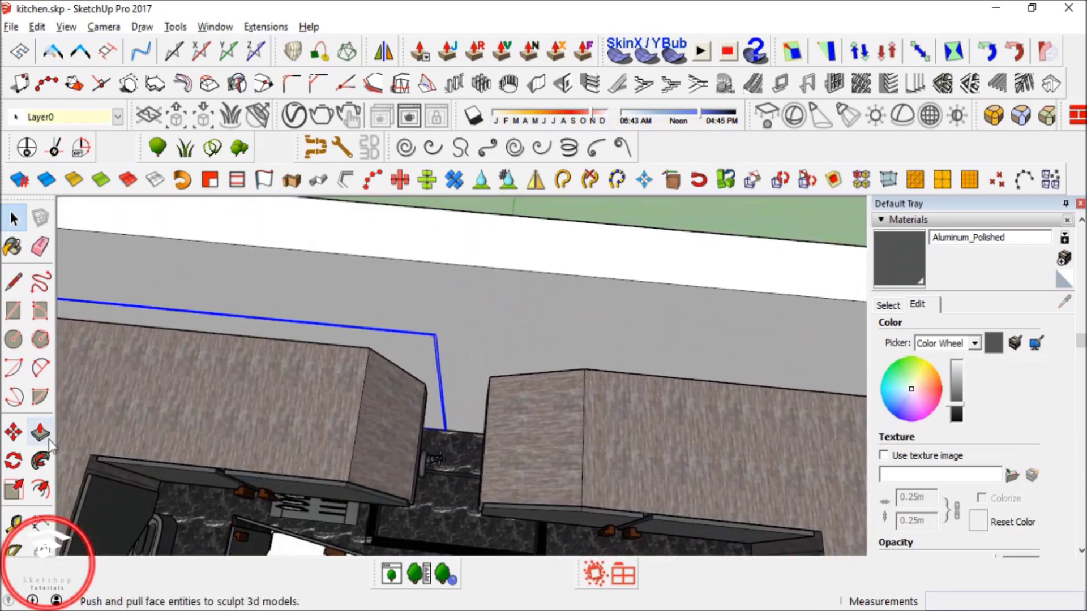
click(17, 463)
scroll(475, 262, up, 1)
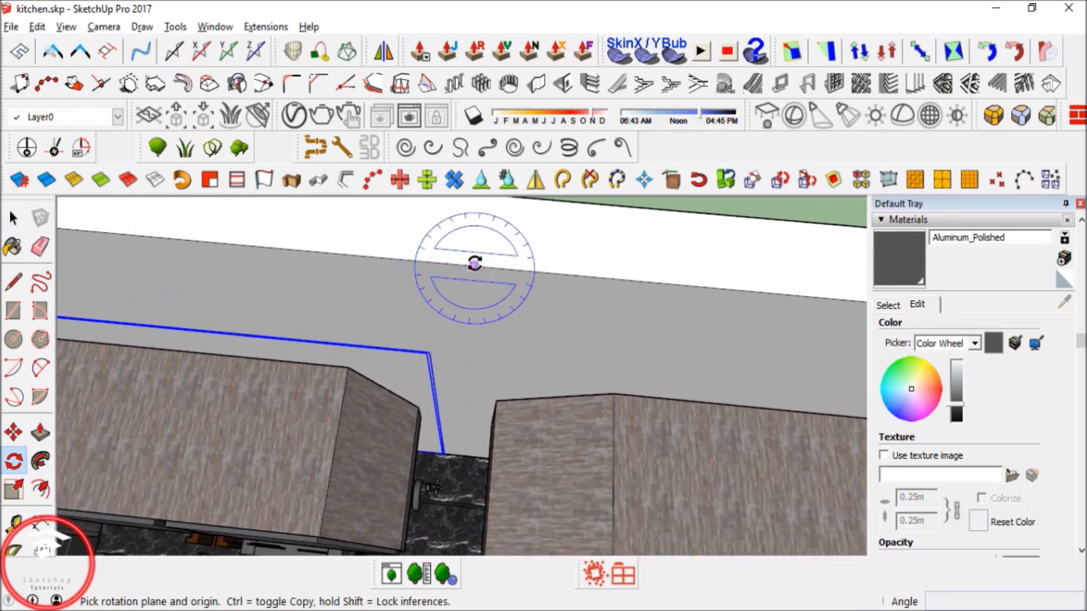
click(474, 264)
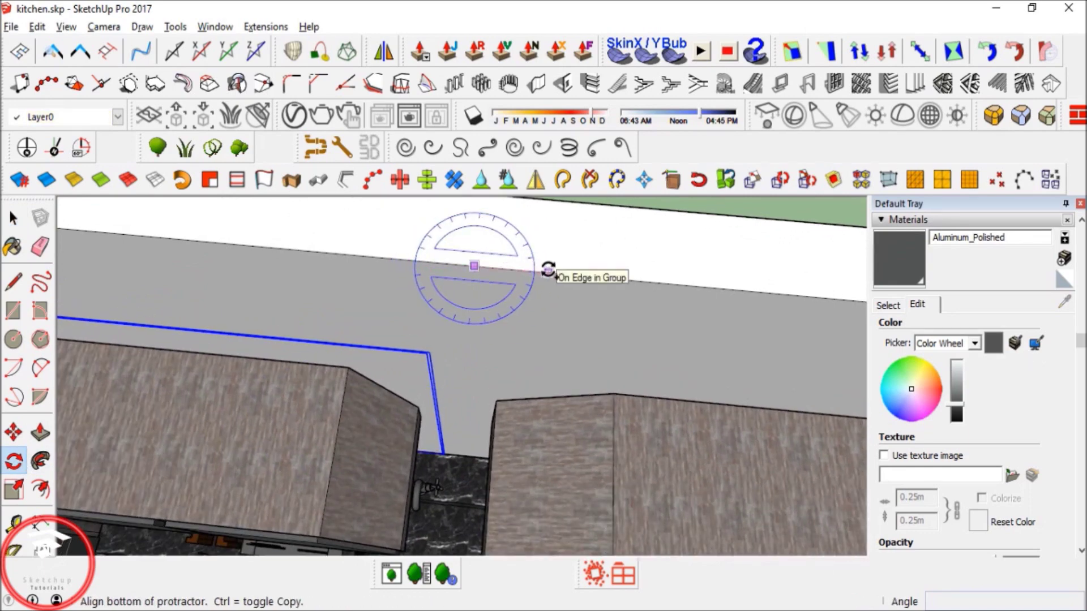
click(548, 271)
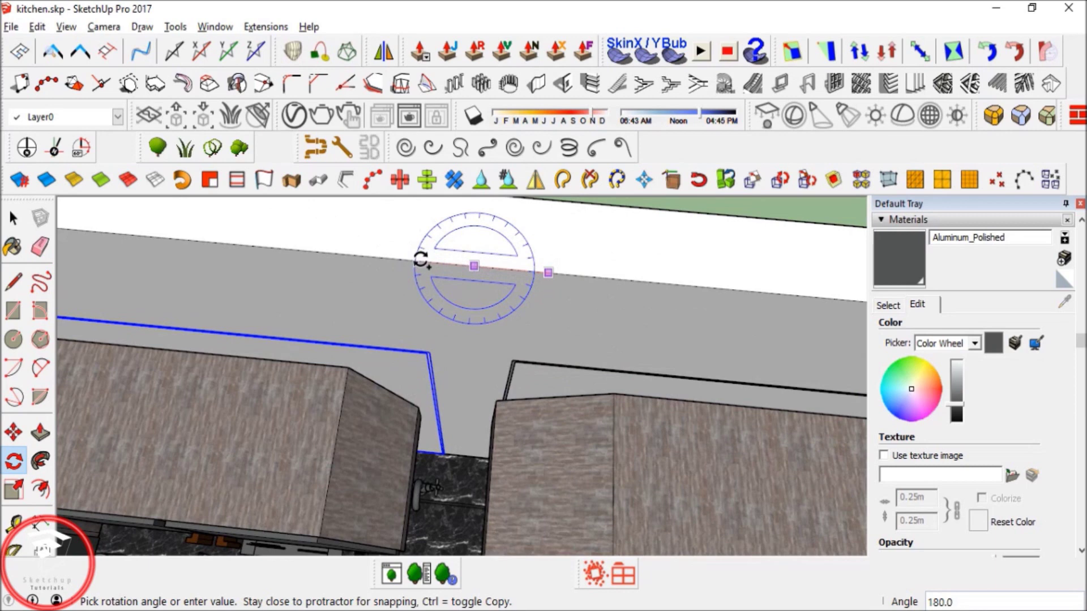
click(390, 257)
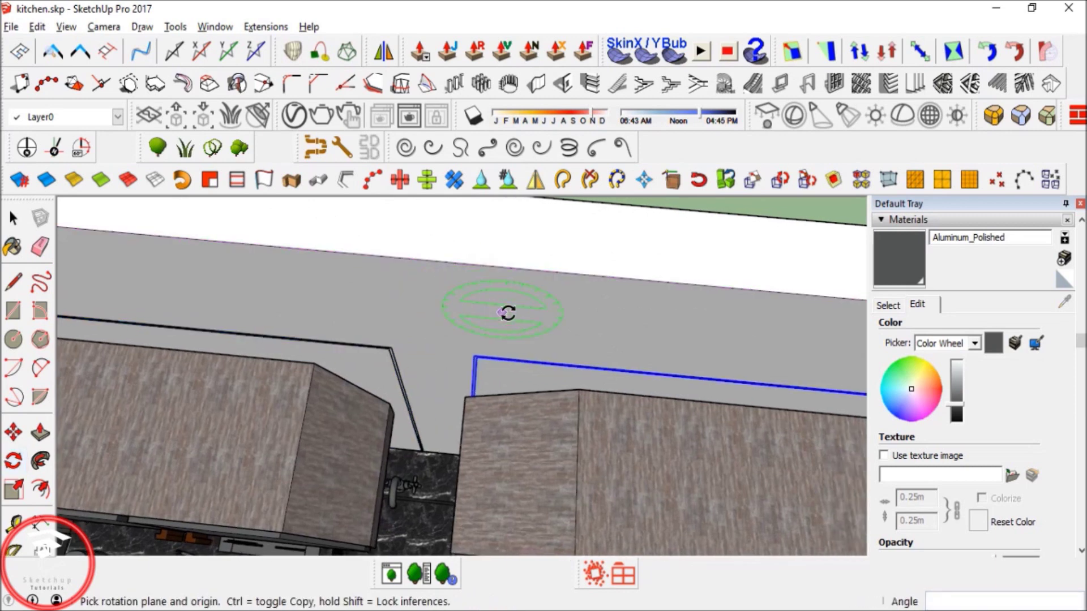
key(m)
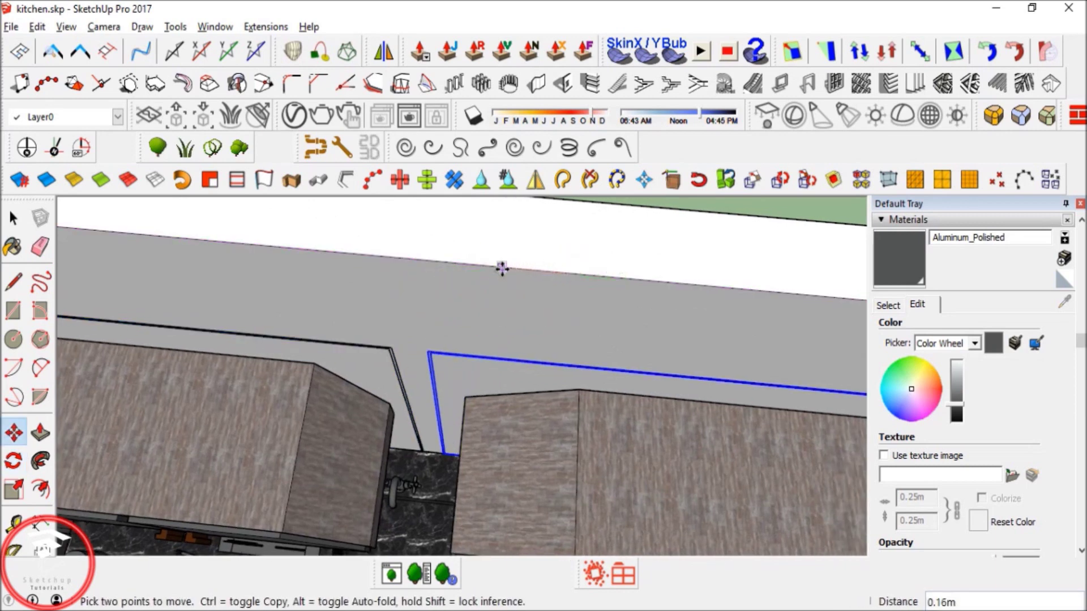
key(space)
Cut the rotated strip copy and paste it in place inside the original L-shaped strip's group.
middle_drag(502, 269, 415, 232)
scroll(456, 216, up, 5)
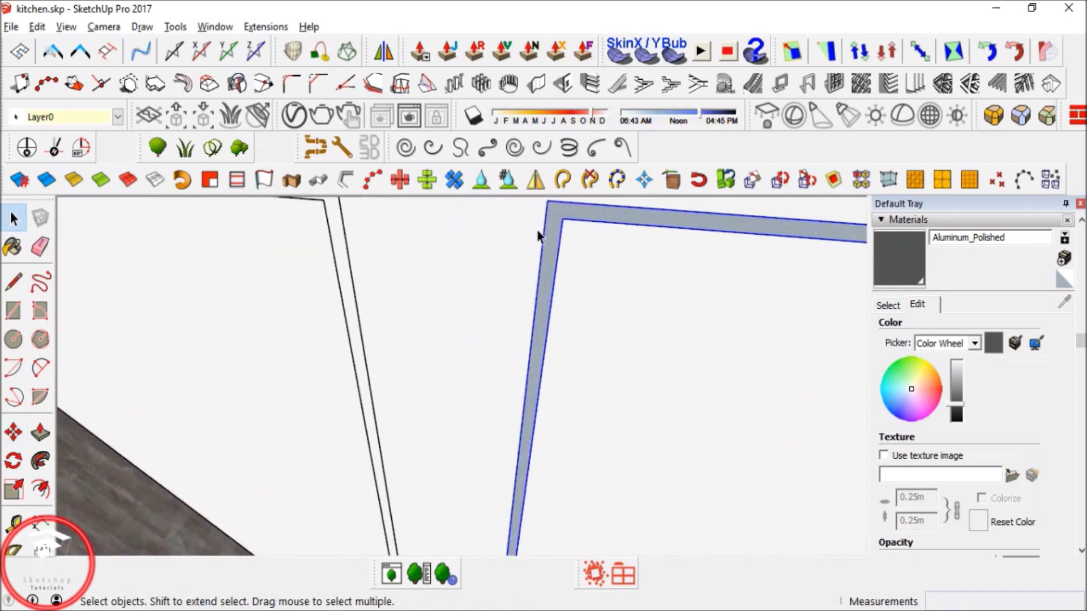
triple_click(554, 217)
key(Escape)
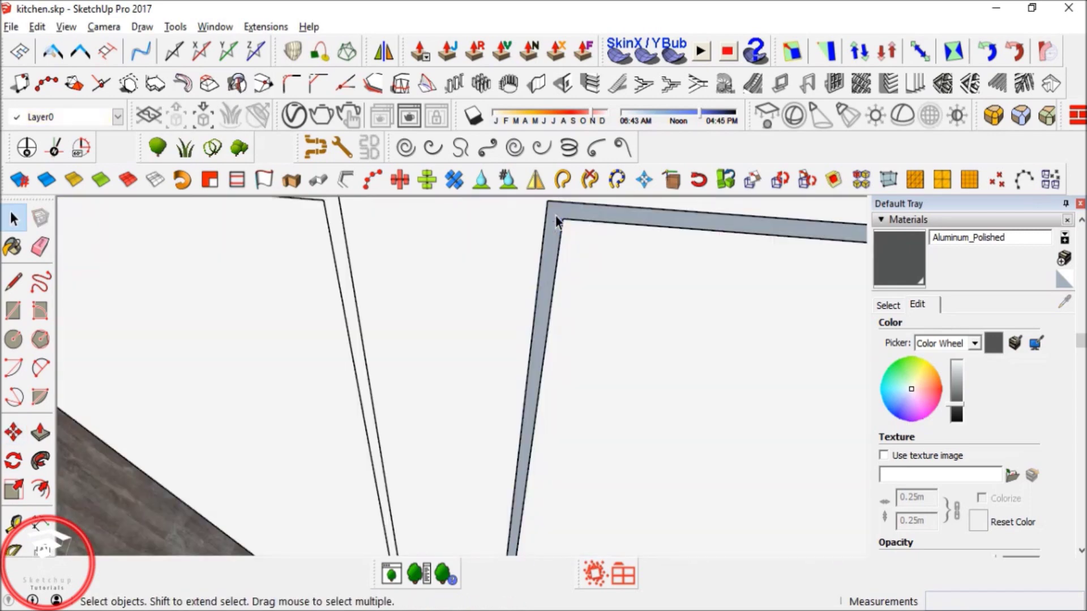
key(Delete)
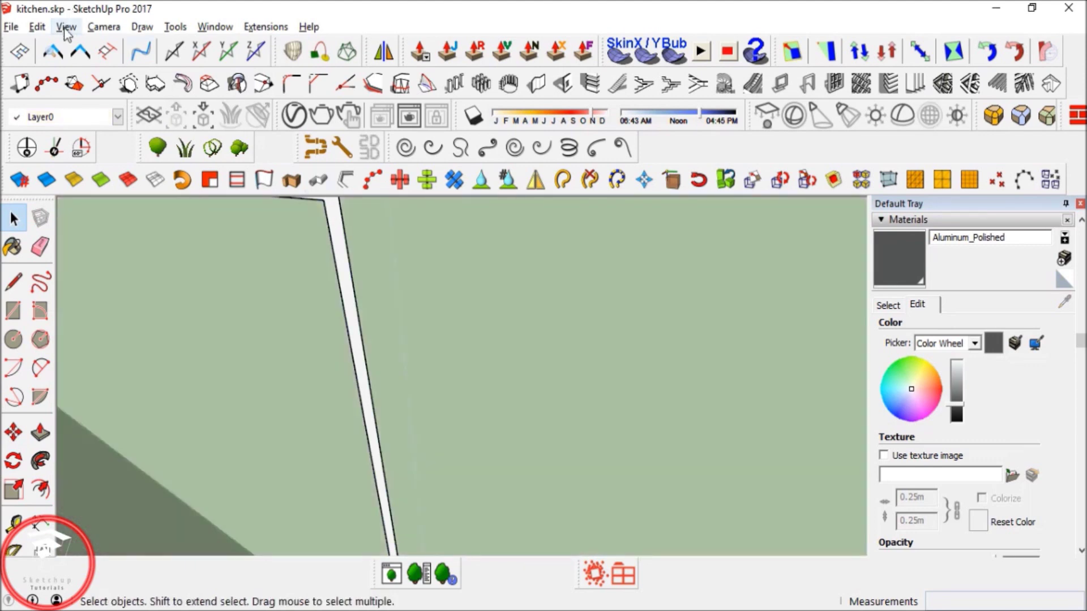
click(37, 27)
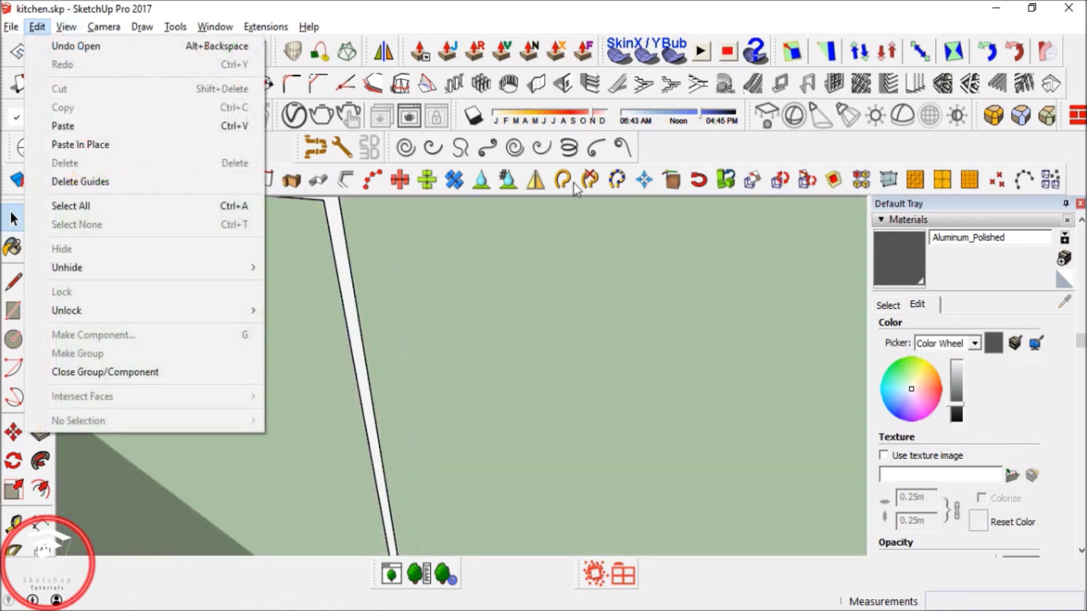
click(80, 144)
Explode the pasted strip inside the group and reverse its face to match the original strip.
right_click(589, 213)
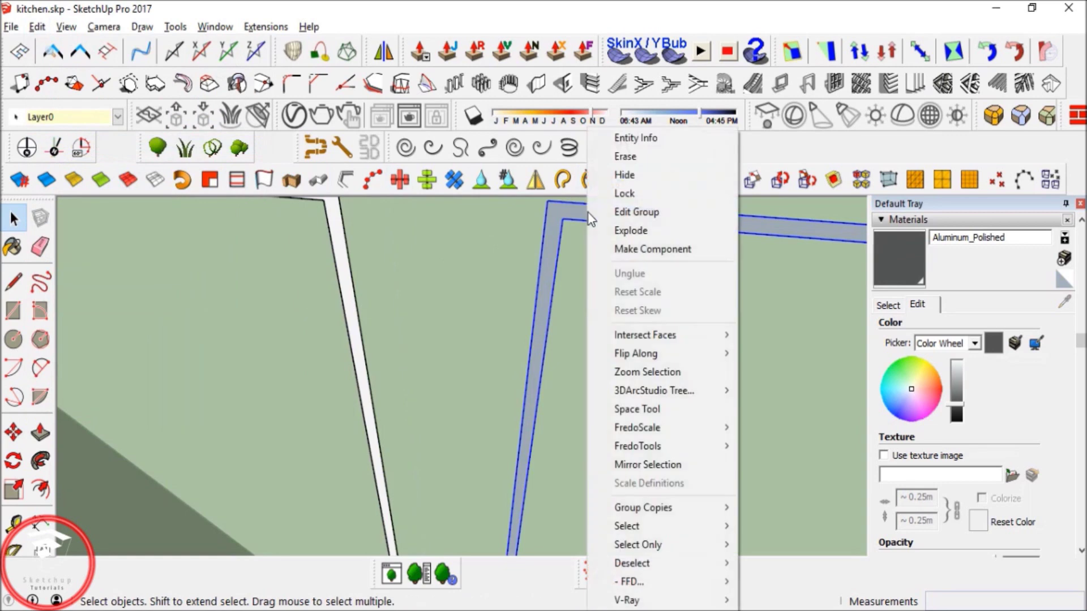
click(646, 216)
key(Escape)
right_click(601, 216)
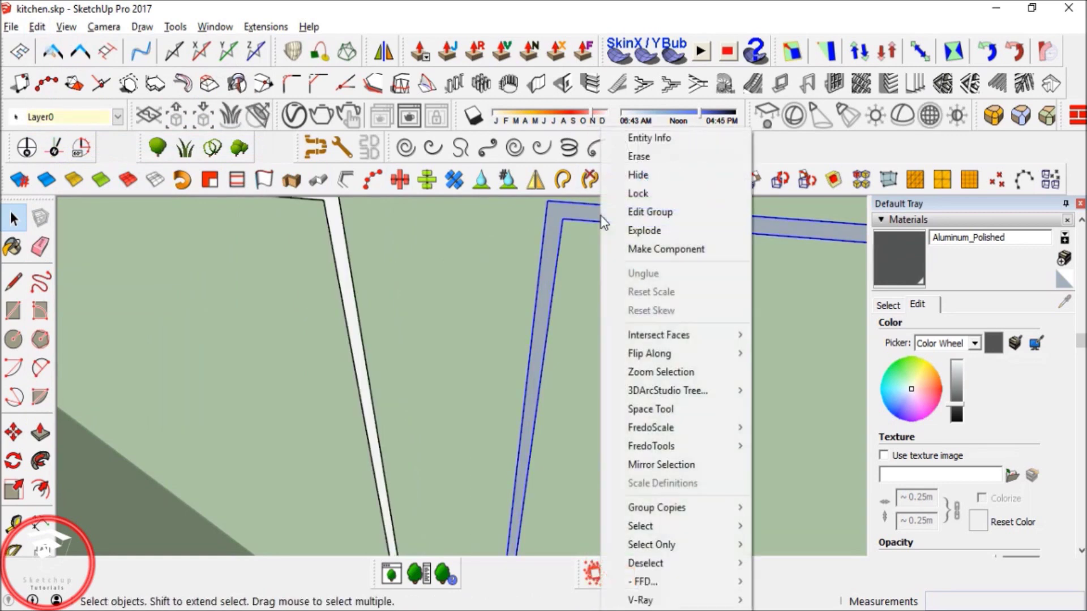
click(644, 230)
scroll(535, 328, down, 2)
scroll(547, 269, up, 2)
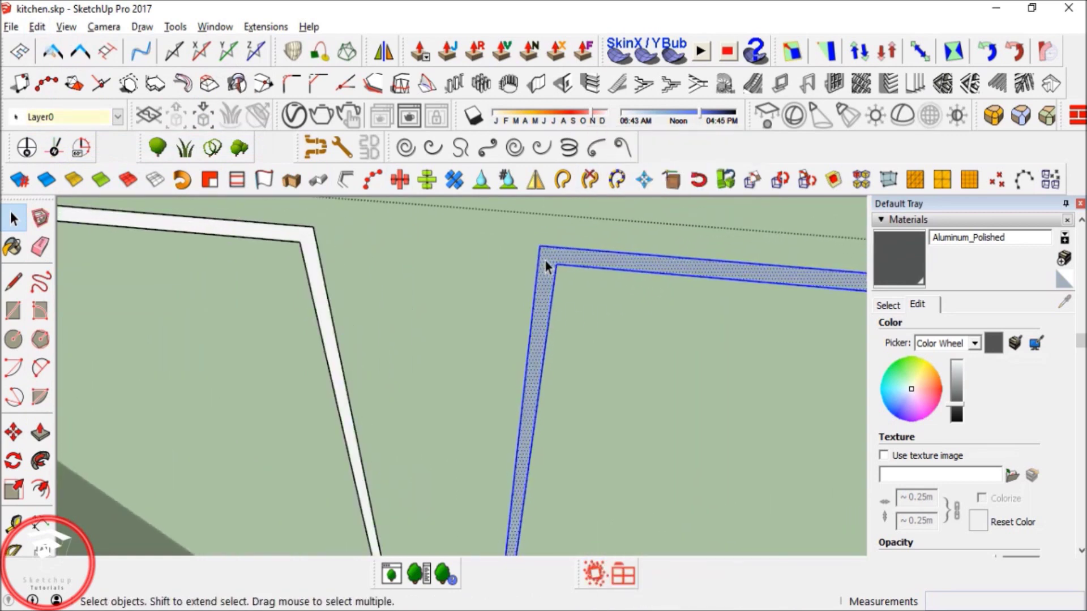
right_click(547, 269)
click(596, 304)
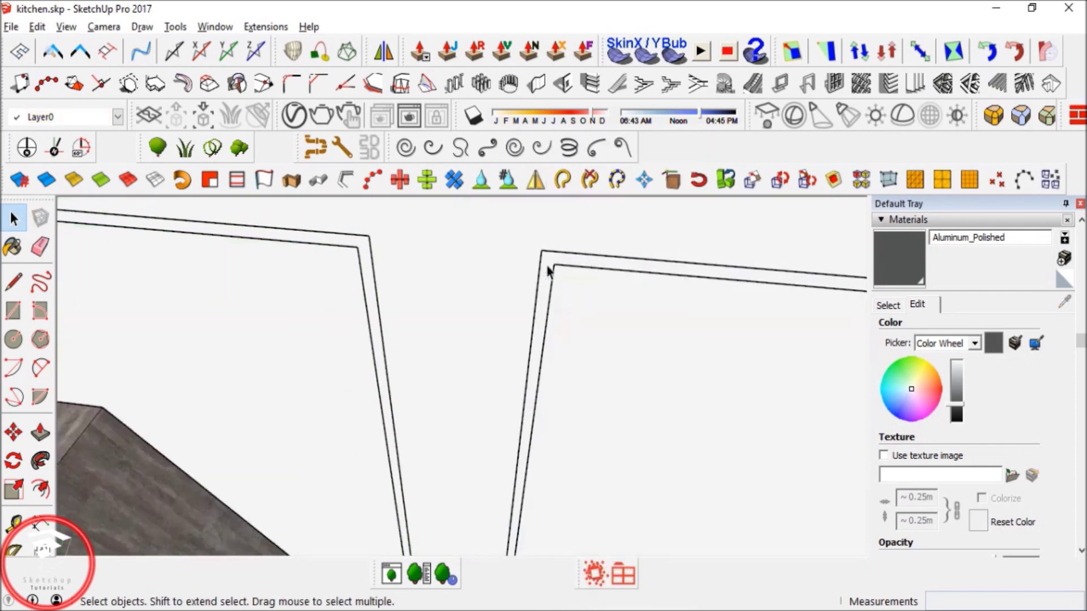
Cut the group holding both strips, paste it in place inside the back wall group, and explode it there.
click(489, 250)
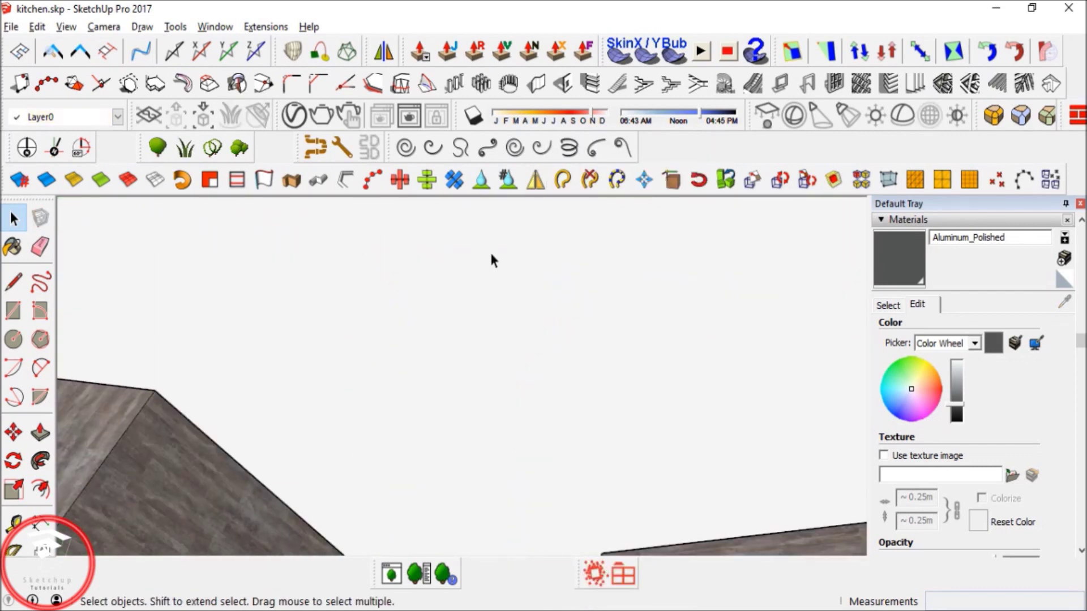
click(37, 26)
click(84, 126)
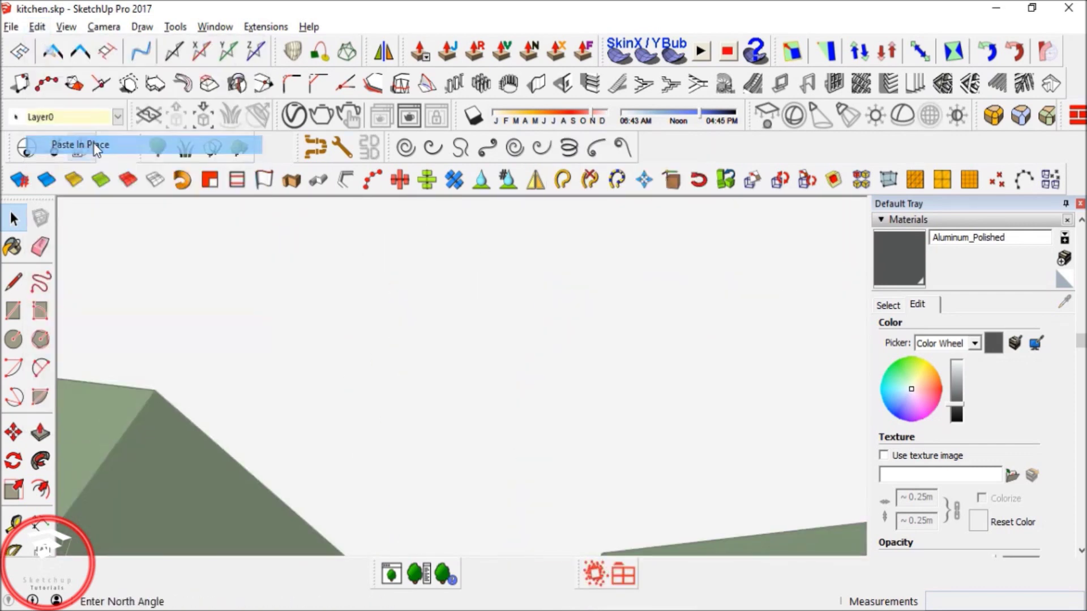
click(548, 277)
right_click(548, 271)
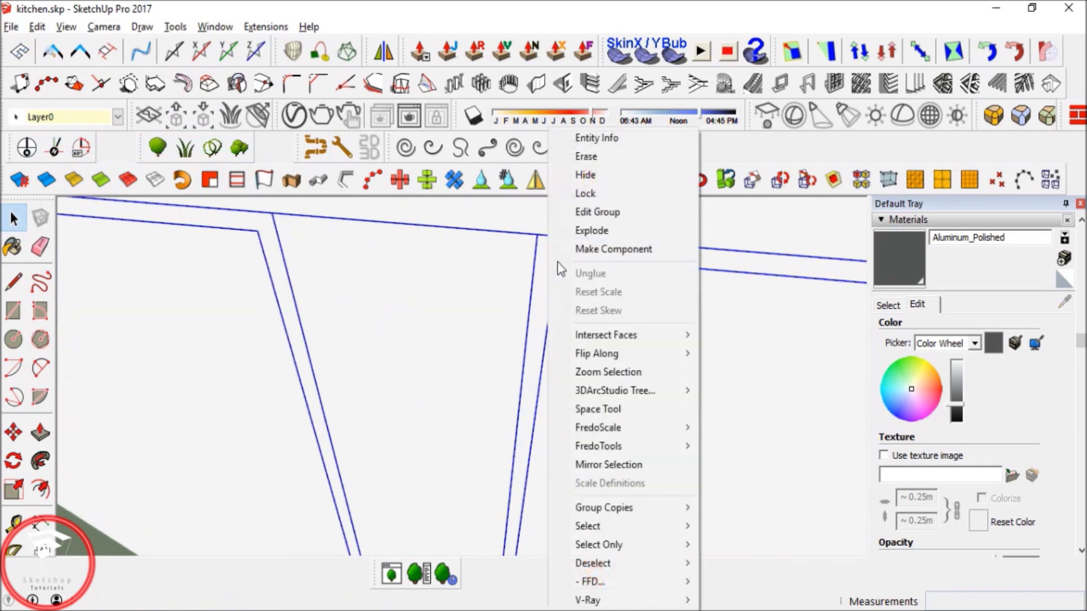
click(590, 232)
Cut the two strip faces out of the back wall and paste them in place outside the wall group.
click(316, 251)
ctrl+click(266, 227)
key(Delete)
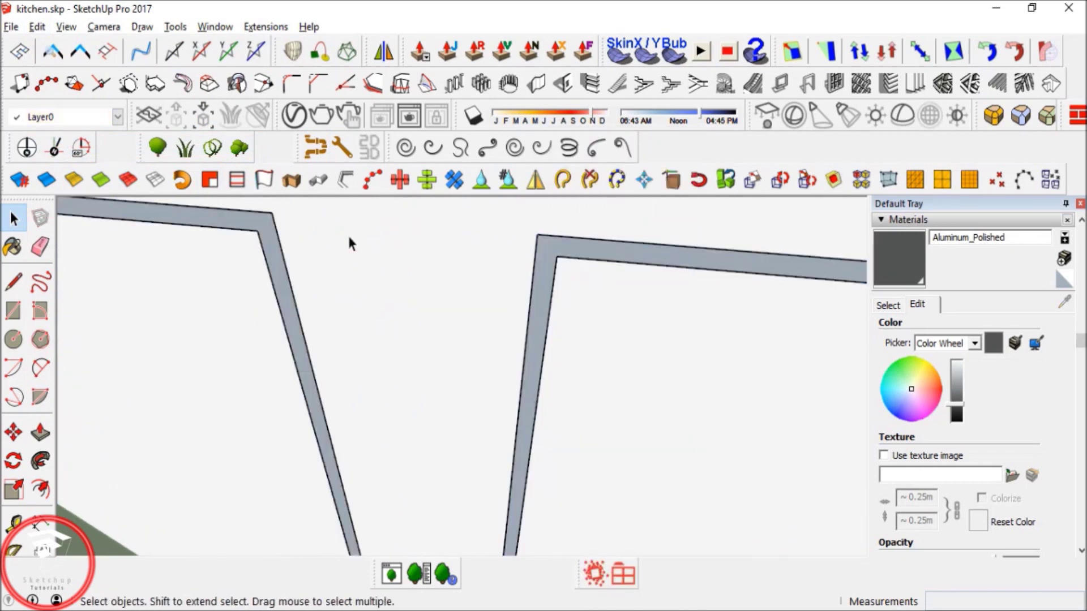
click(37, 26)
click(85, 144)
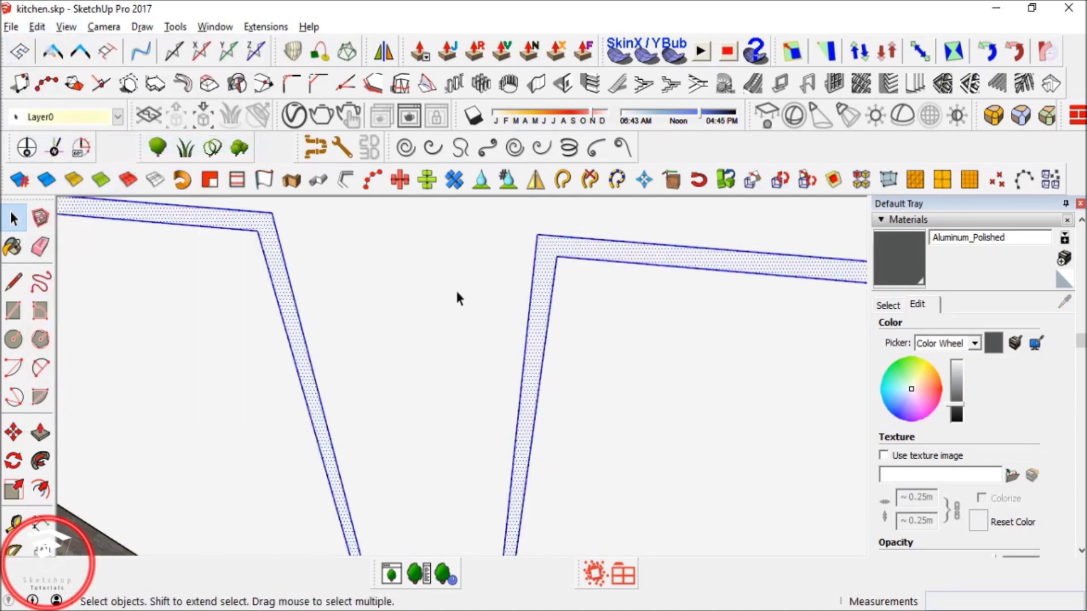
Make a single group from the two pasted L-shaped strips.
scroll(455, 287, down, 3)
scroll(478, 262, up, 5)
scroll(478, 262, down, 4)
right_click(477, 260)
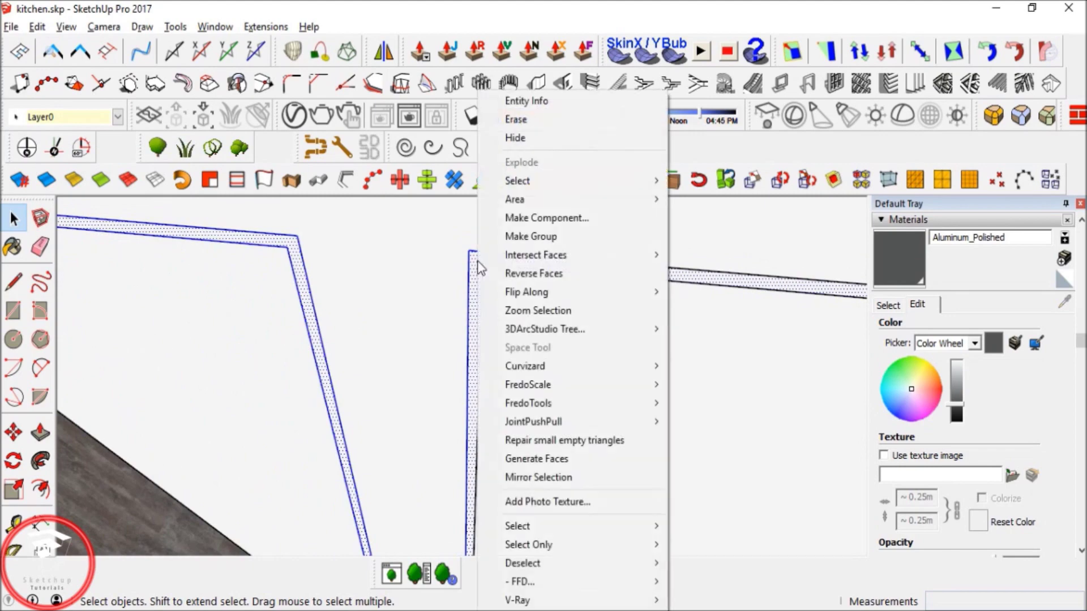
click(512, 236)
scroll(491, 249, down, 6)
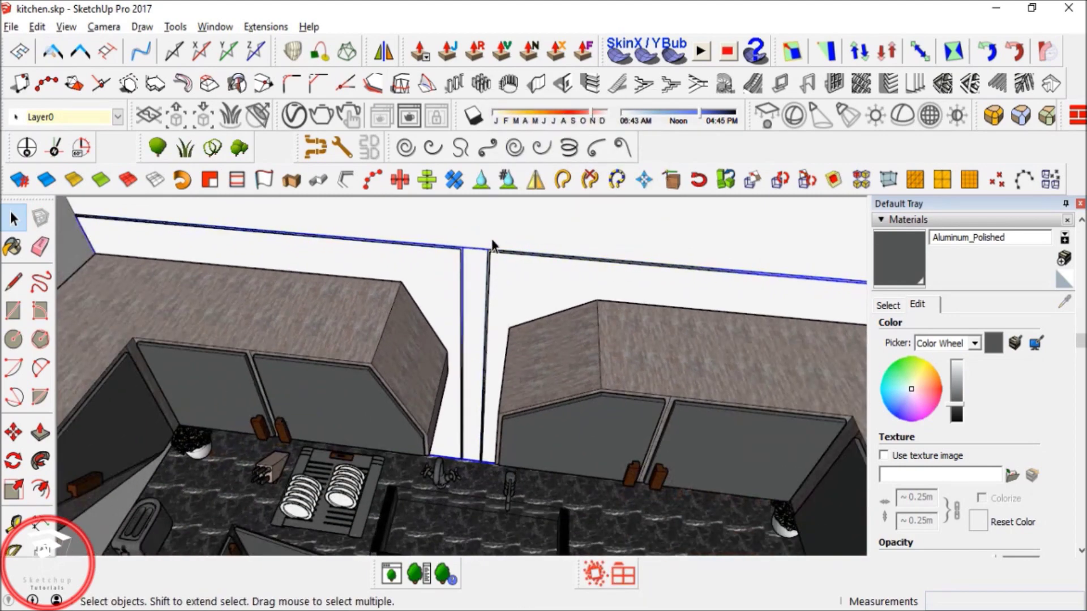
key(m)
click(491, 249)
key(Escape)
key(space)
scroll(497, 250, down, 5)
middle_drag(498, 249, 492, 224)
click(195, 239)
Inside the strip group, extend the right-hand strip by moving its end edge about 0.10 m to the side wall.
scroll(384, 274, down, 4)
middle_drag(448, 323, 607, 317)
scroll(600, 311, up, 8)
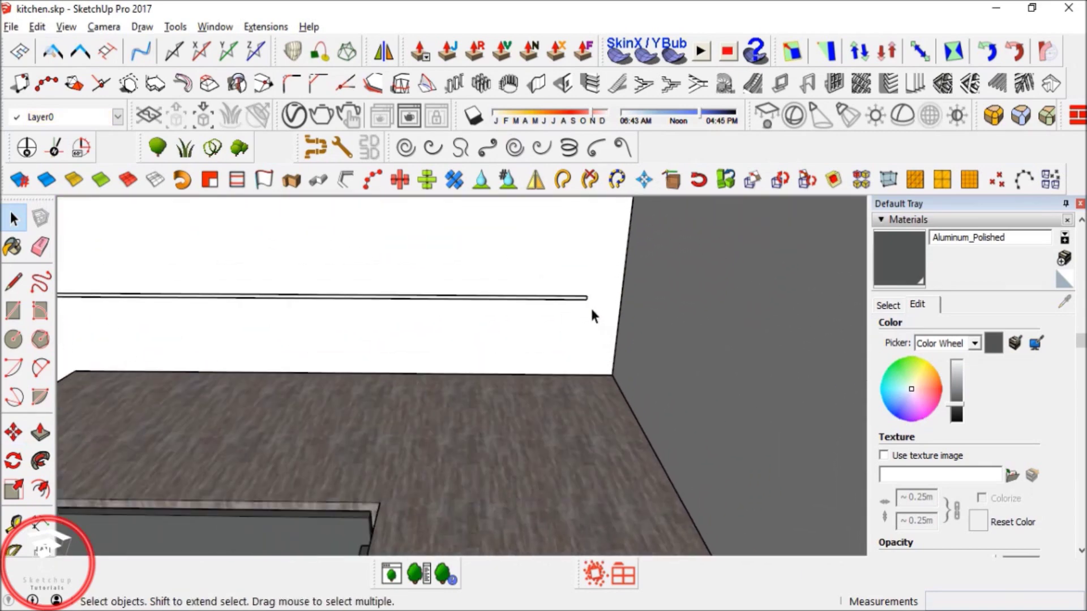
scroll(592, 311, up, 3)
shift+middle_drag(563, 304, 523, 289)
scroll(628, 312, up, 3)
double_click(658, 286)
key(m)
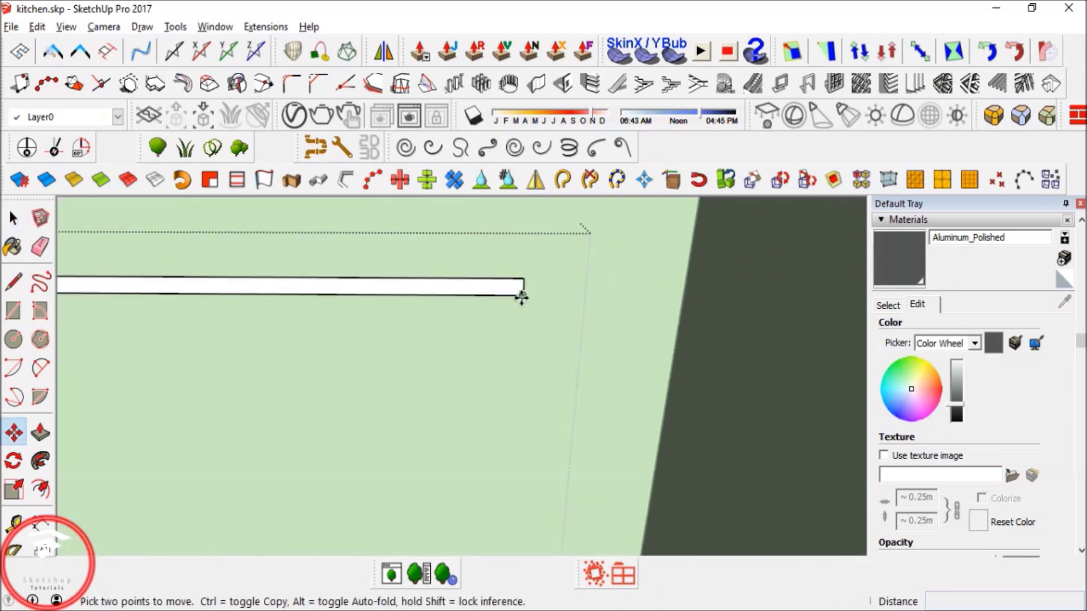
click(524, 294)
key(space)
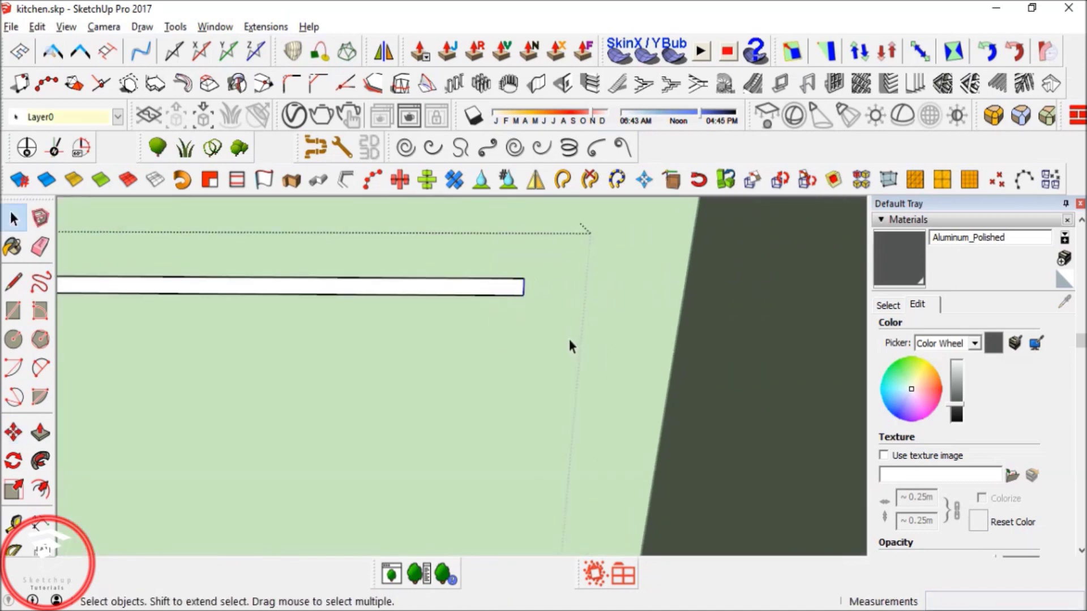
key(m)
click(523, 294)
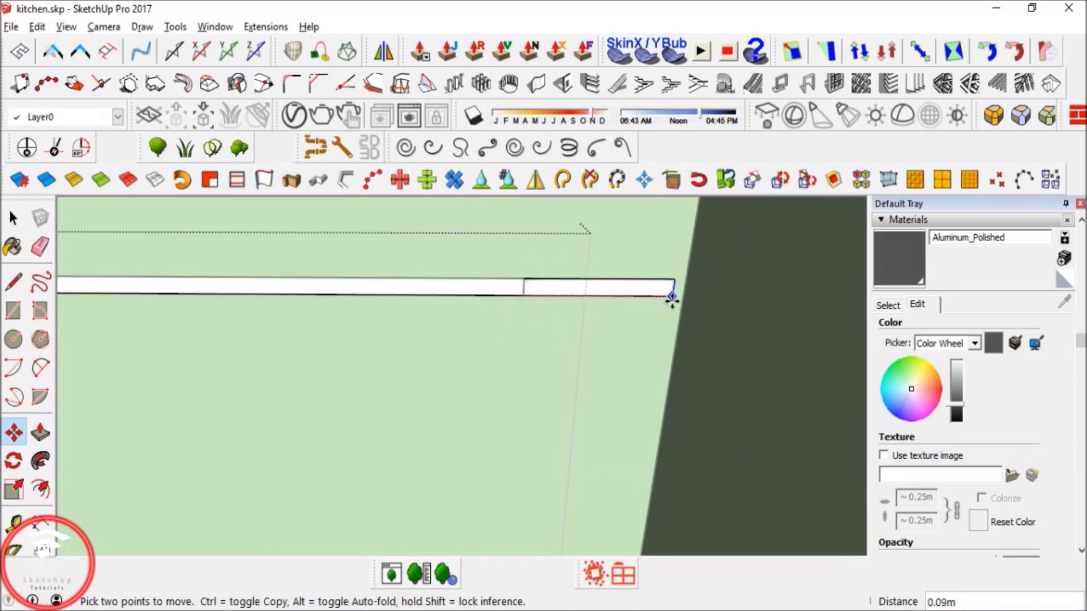
click(681, 294)
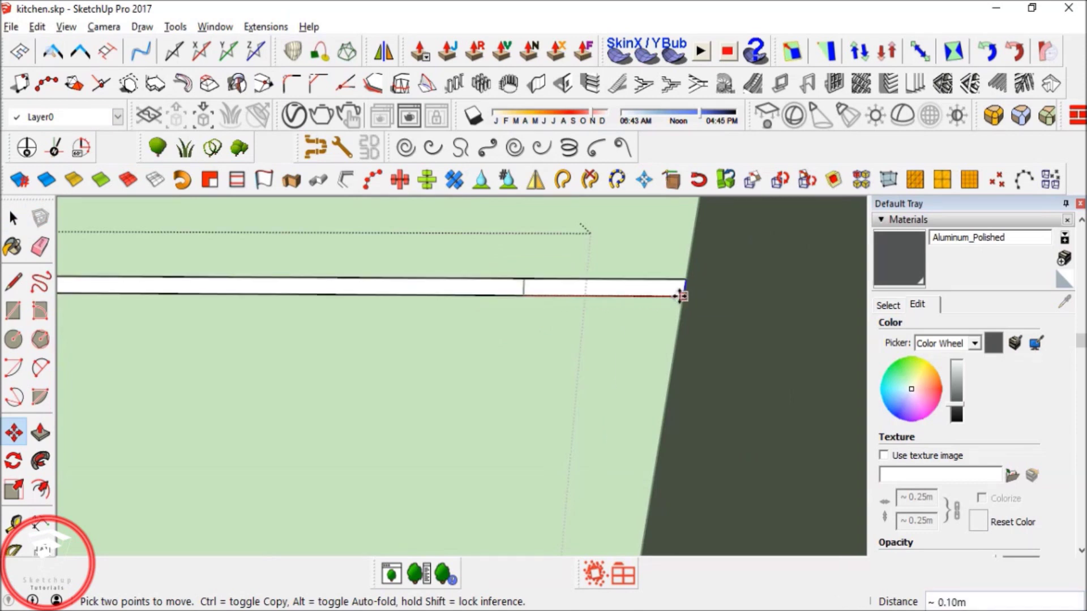
key(space)
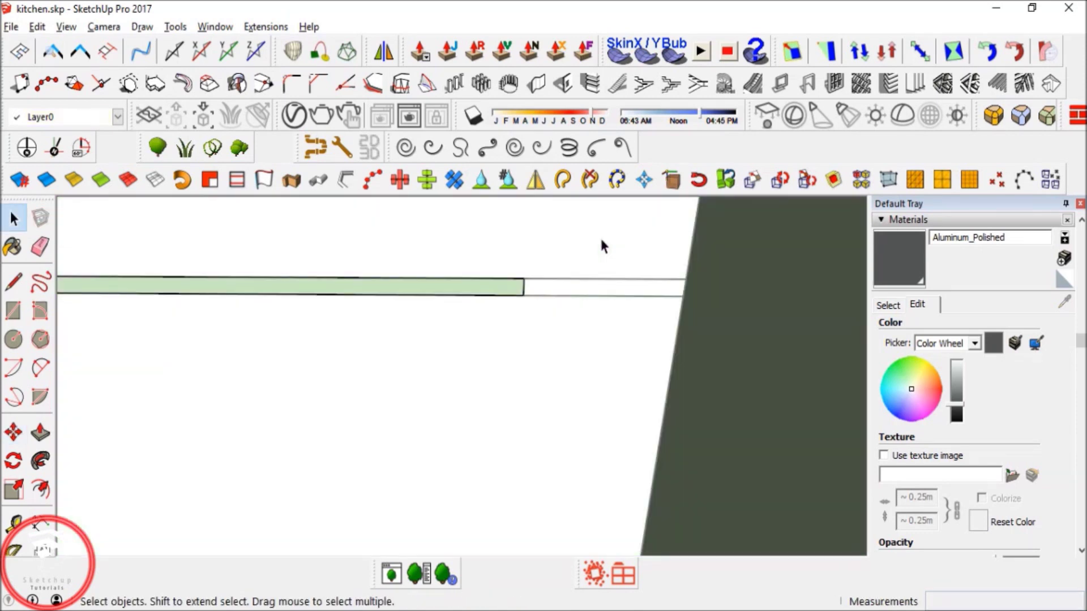
Inside the back wall group, move the end edge of the matching strip opening to the side wall.
drag(497, 252, 562, 359)
key(m)
click(522, 295)
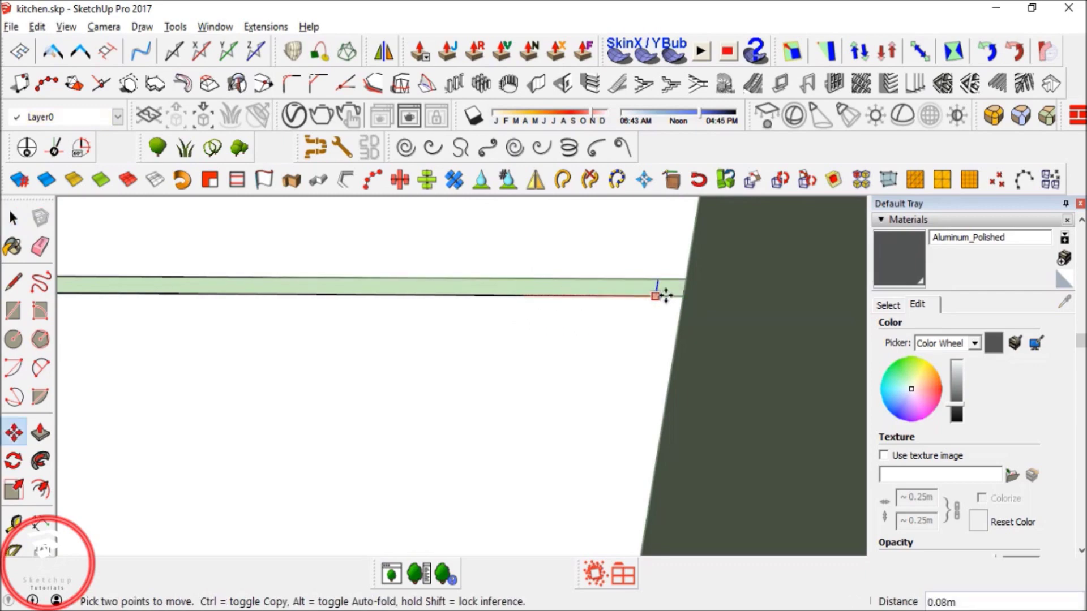
click(681, 295)
key(space)
Move the cooktop from outside the room onto the marble kitchen island's countertop.
middle_drag(655, 334, 569, 387)
scroll(461, 376, down, 4)
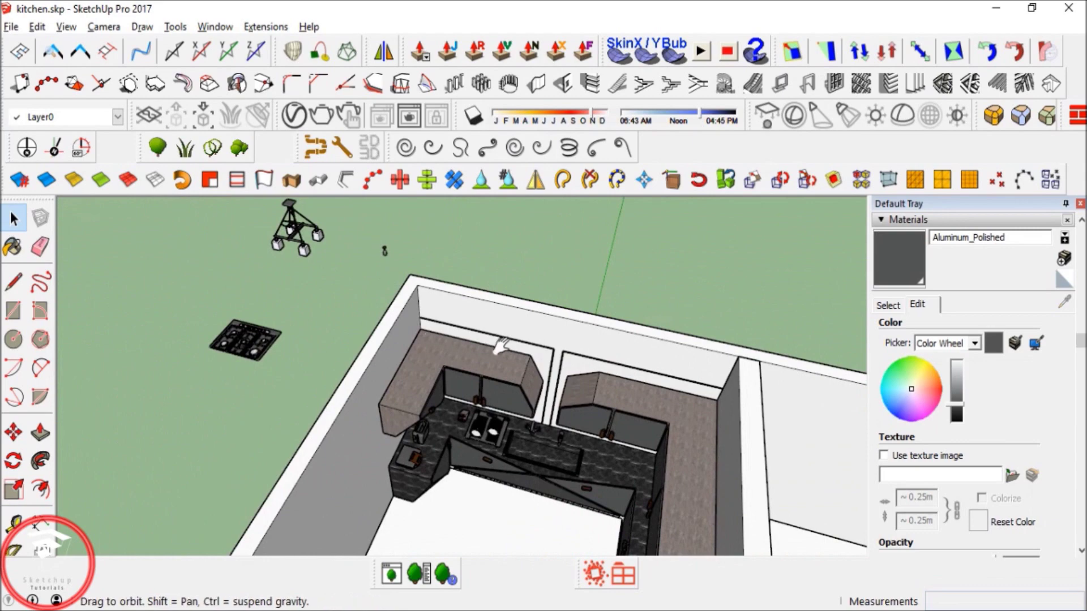
shift+middle_drag(501, 347, 602, 381)
middle_drag(481, 368, 530, 375)
scroll(311, 401, up, 5)
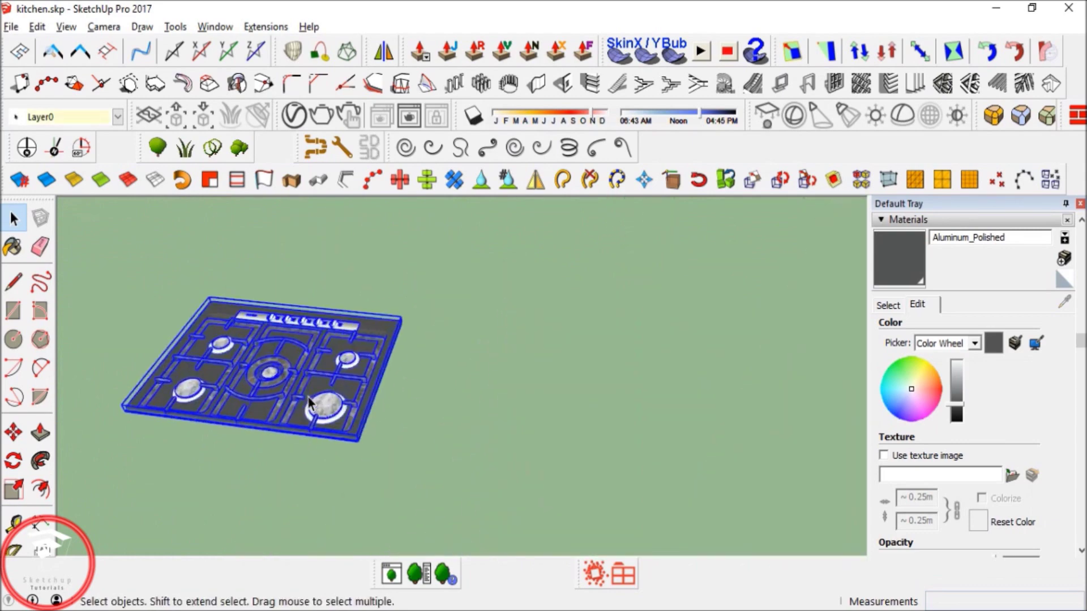
key(m)
scroll(413, 462, up, 6)
scroll(414, 461, up, 3)
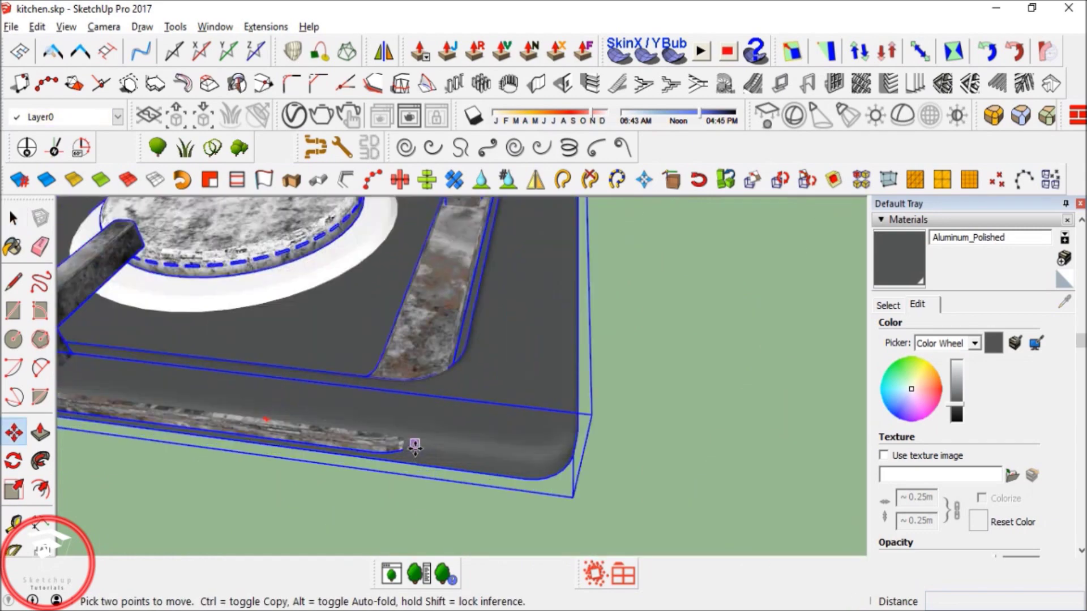
middle_drag(413, 444, 450, 457)
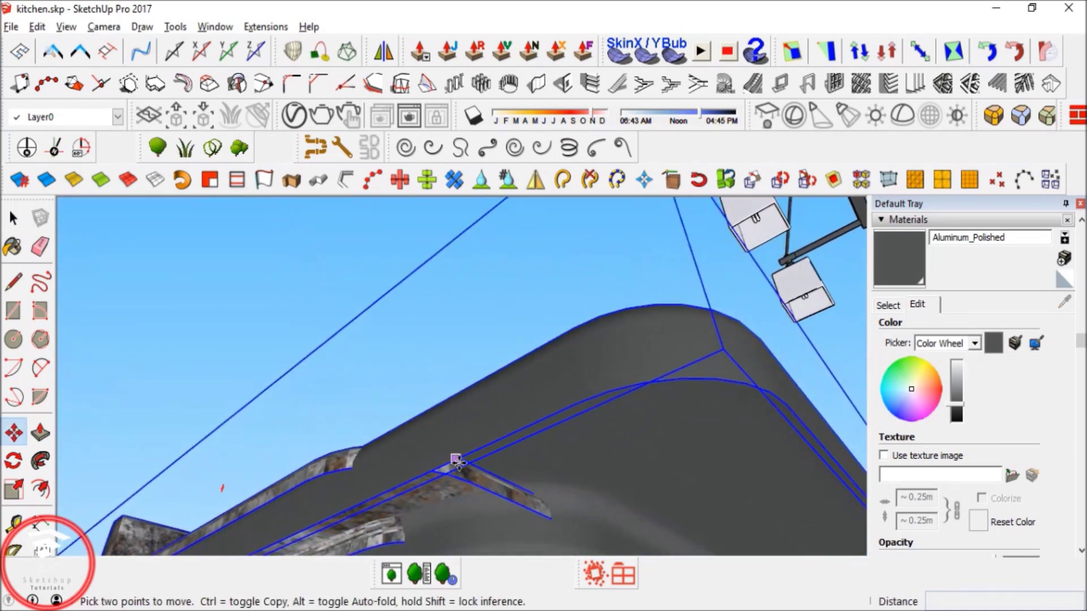
middle_drag(462, 406, 583, 554)
scroll(514, 392, down, 6)
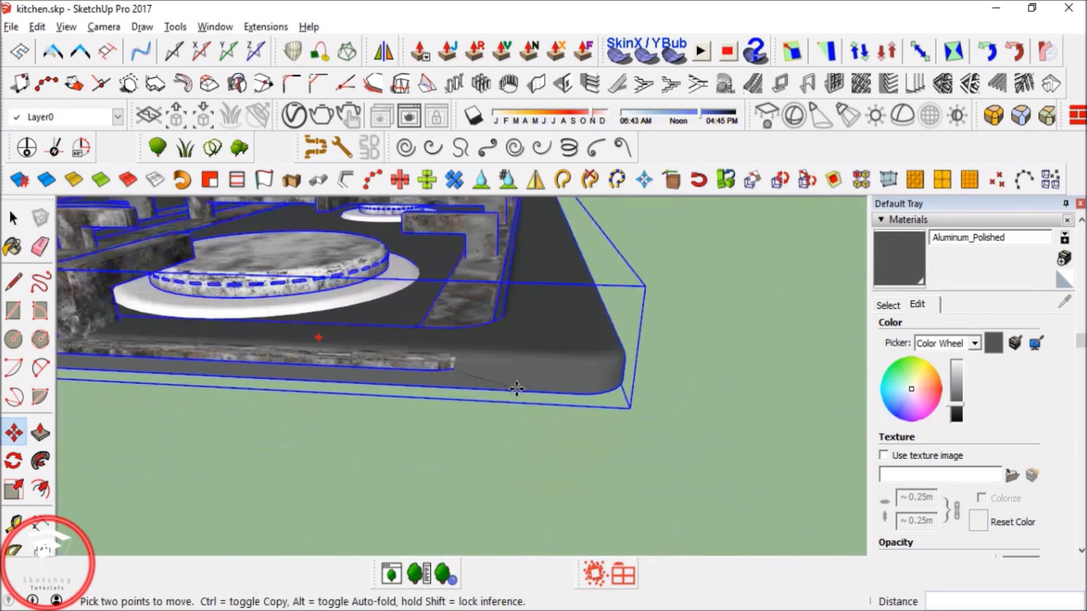
scroll(508, 406, down, 10)
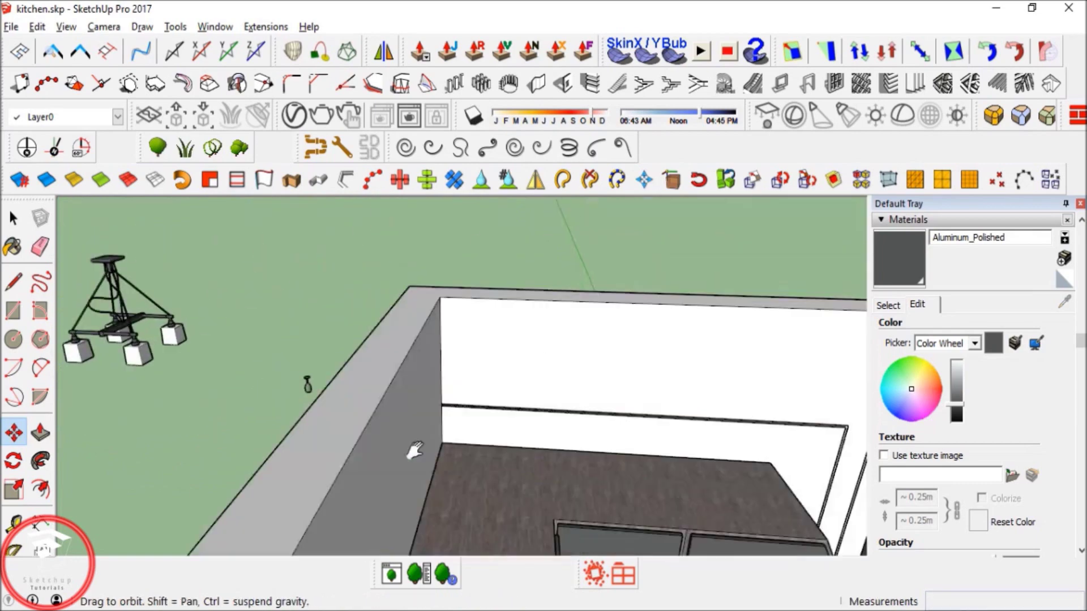
shift+middle_drag(415, 450, 408, 504)
scroll(515, 492, down, 2)
shift+middle_drag(524, 495, 519, 205)
scroll(513, 378, down, 3)
scroll(635, 385, up, 3)
shift+middle_drag(618, 443, 614, 317)
scroll(614, 318, up, 3)
click(651, 367)
scroll(659, 467, down, 1)
scroll(659, 467, down, 3)
mouse_move(561, 460)
shift+middle_down()
mouse_move(553, 419)
mouse_move(561, 452)
shift+middle_up()
scroll(538, 399, down, 2)
middle_drag(538, 399, 550, 437)
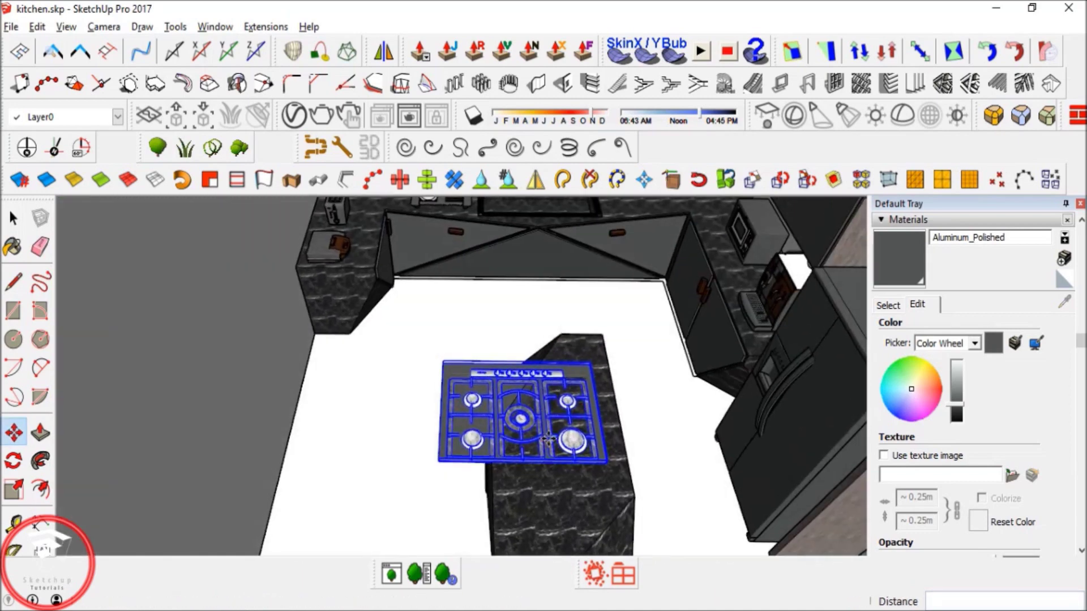
Scale the cooktop down from one corner so it better fits the island's width.
scroll(449, 469, down, 3)
middle_drag(449, 470, 416, 458)
scroll(391, 464, up, 2)
key(s)
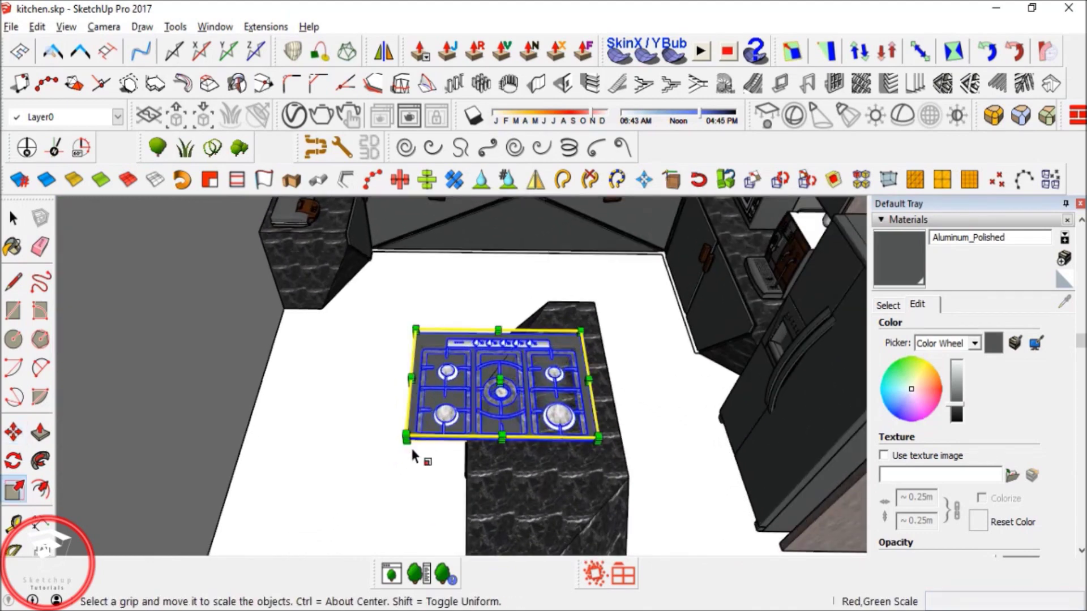
drag(413, 432, 469, 398)
middle_drag(469, 398, 493, 415)
key(space)
scroll(493, 414, up, 3)
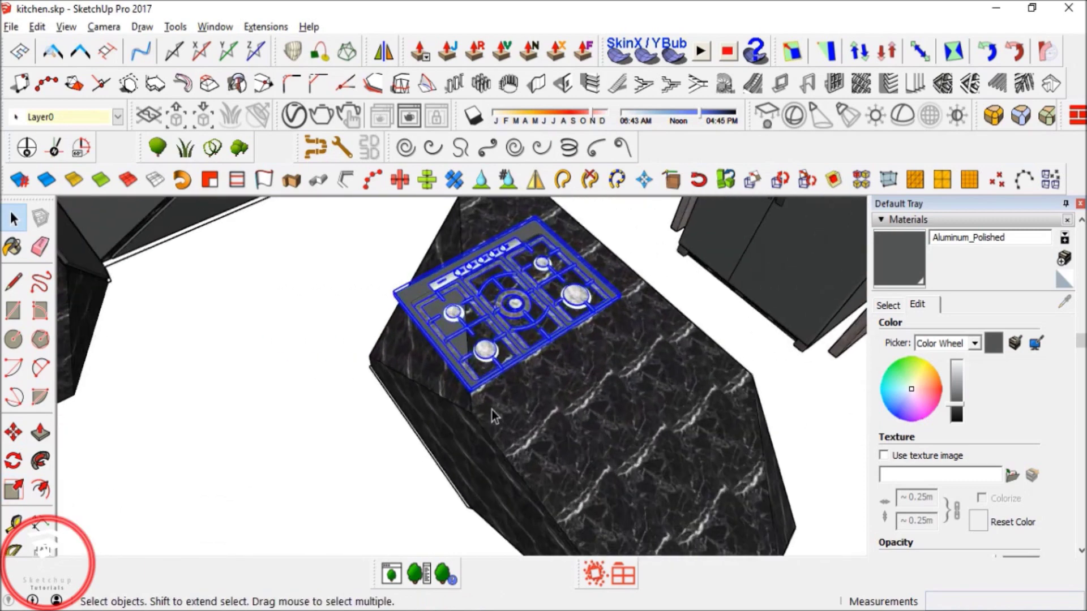
Move the scaled cooktop about 0.43 m across the island's countertop.
key(m)
click(541, 360)
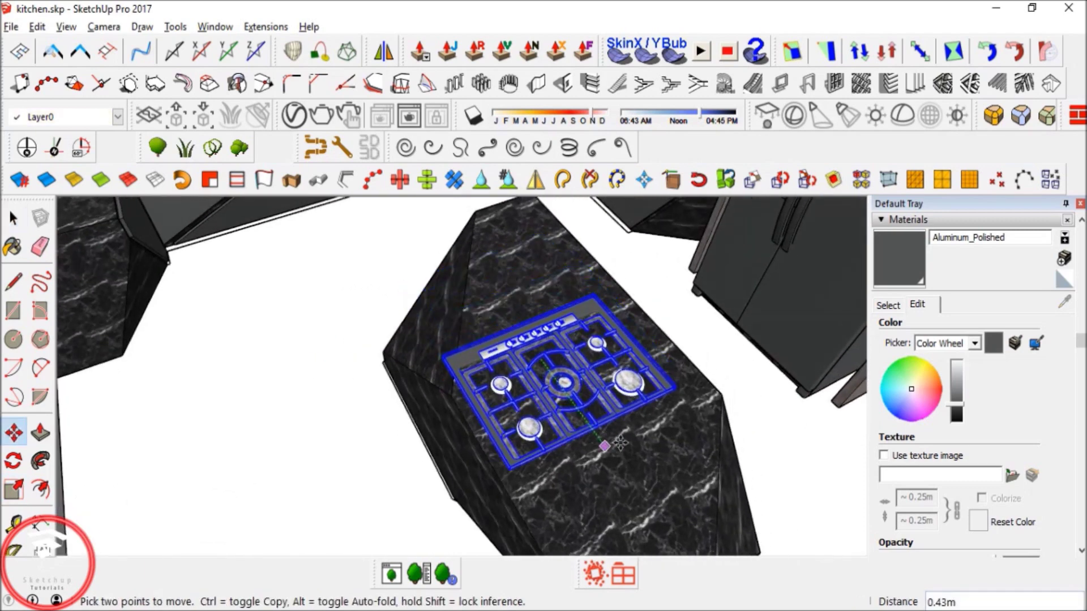
drag(631, 445, 629, 460)
click(630, 460)
middle_drag(631, 460, 566, 368)
Inside the island group, draw edges extending the countertop's angled corner down to the base, and erase the old slanted edge on top.
key(space)
scroll(465, 345, down, 2)
double_click(619, 341)
scroll(620, 342, up, 2)
key(l)
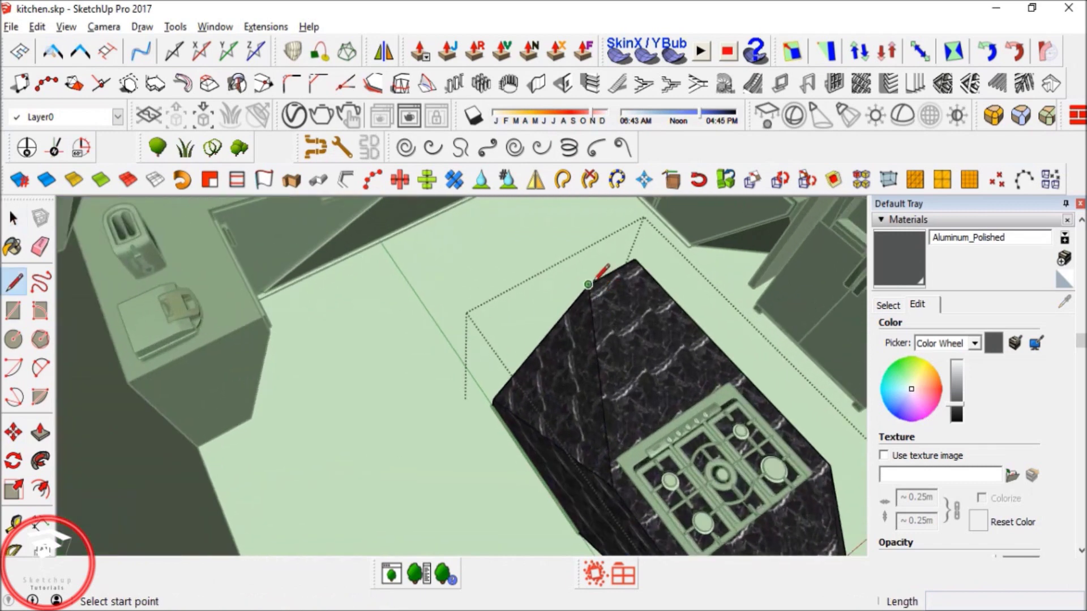
click(588, 284)
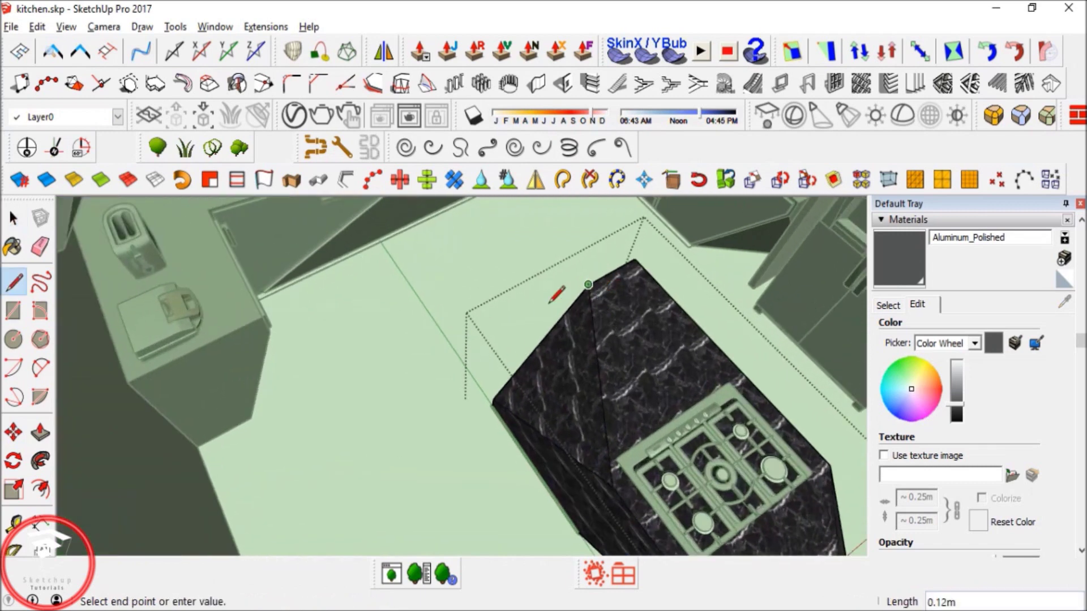
click(522, 322)
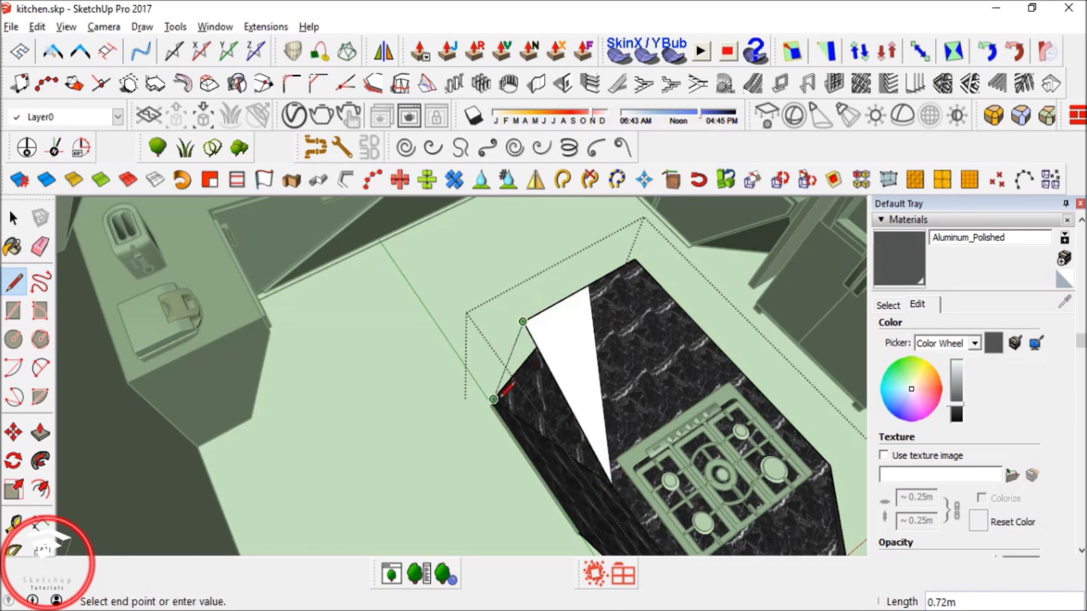
click(493, 399)
key(e)
click(601, 372)
mouse_move(603, 373)
middle_down()
mouse_move(654, 361)
mouse_move(619, 358)
mouse_move(570, 381)
mouse_move(674, 409)
middle_up()
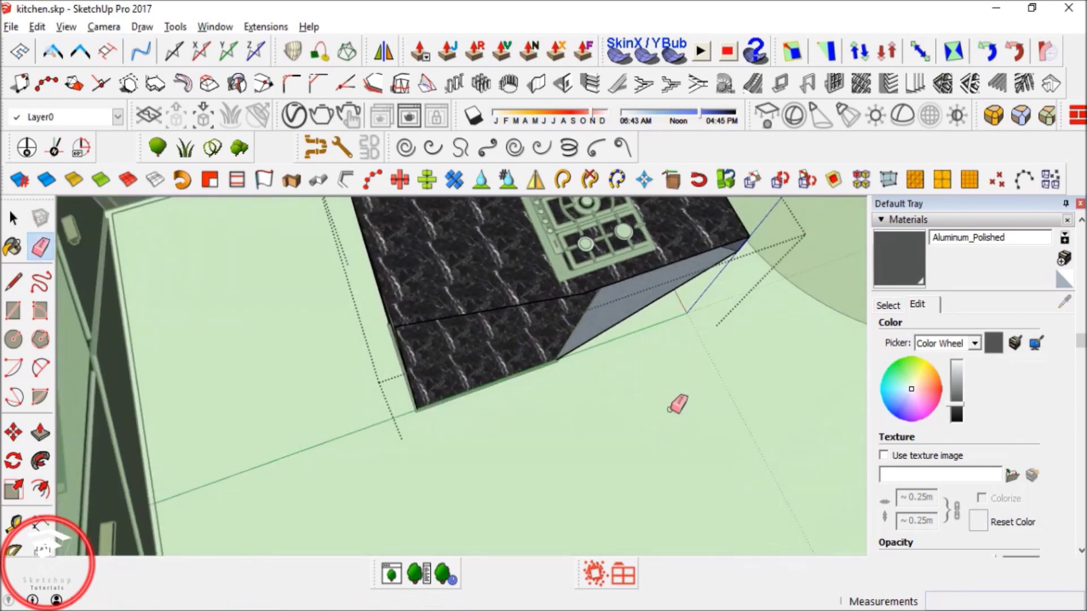
Draw edges from the extended countertop down to the base corners to close the island's side.
key(l)
click(583, 293)
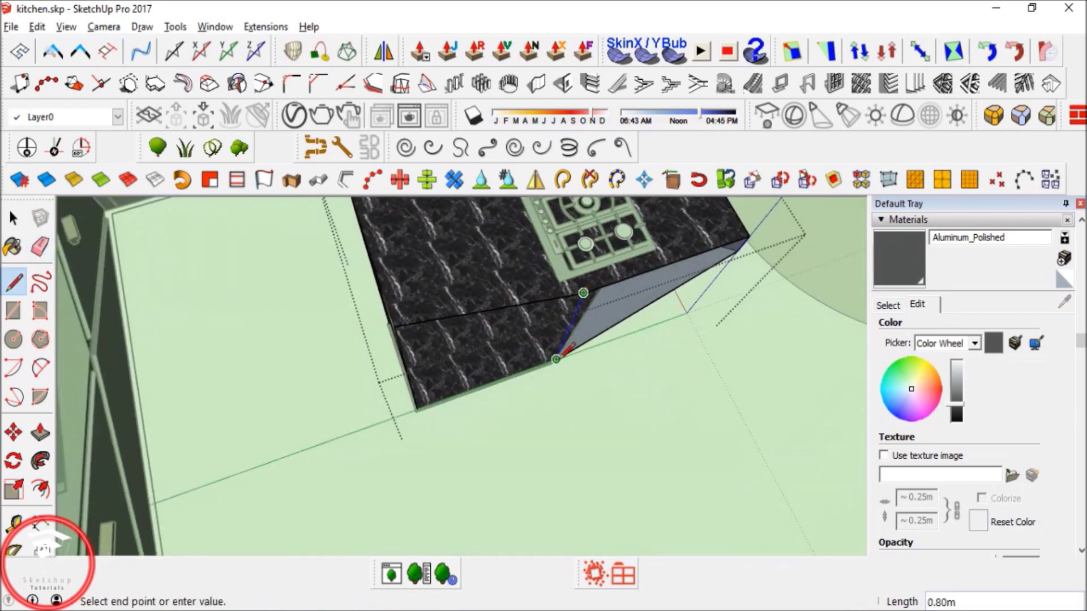
click(557, 359)
click(417, 411)
middle_drag(417, 410, 422, 344)
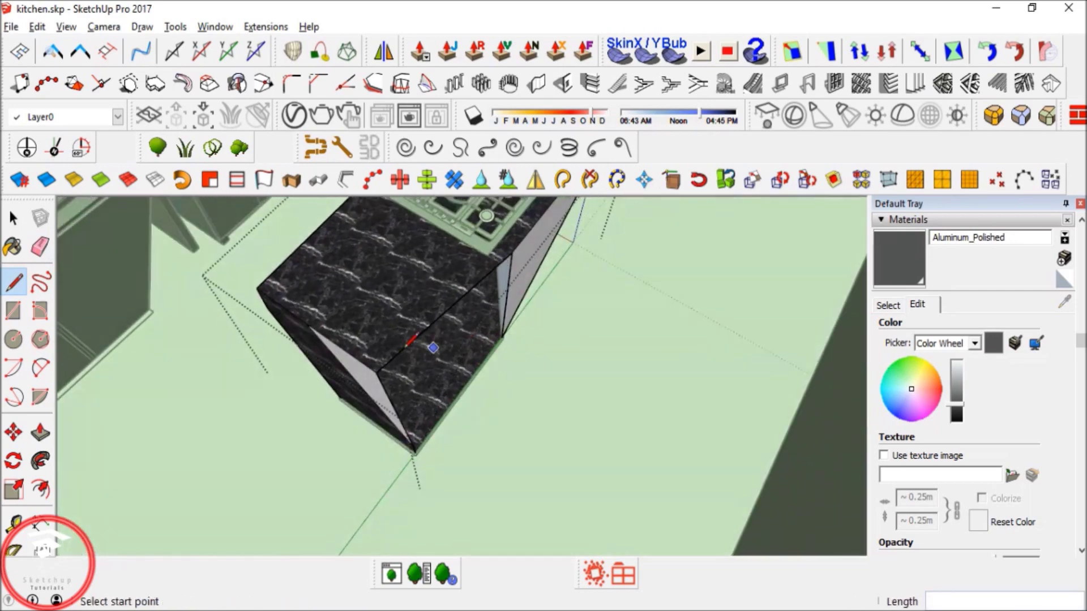
click(501, 338)
mouse_move(449, 359)
middle_down()
mouse_move(483, 400)
mouse_move(461, 371)
mouse_move(535, 331)
mouse_move(444, 359)
mouse_move(577, 381)
mouse_move(504, 368)
middle_up()
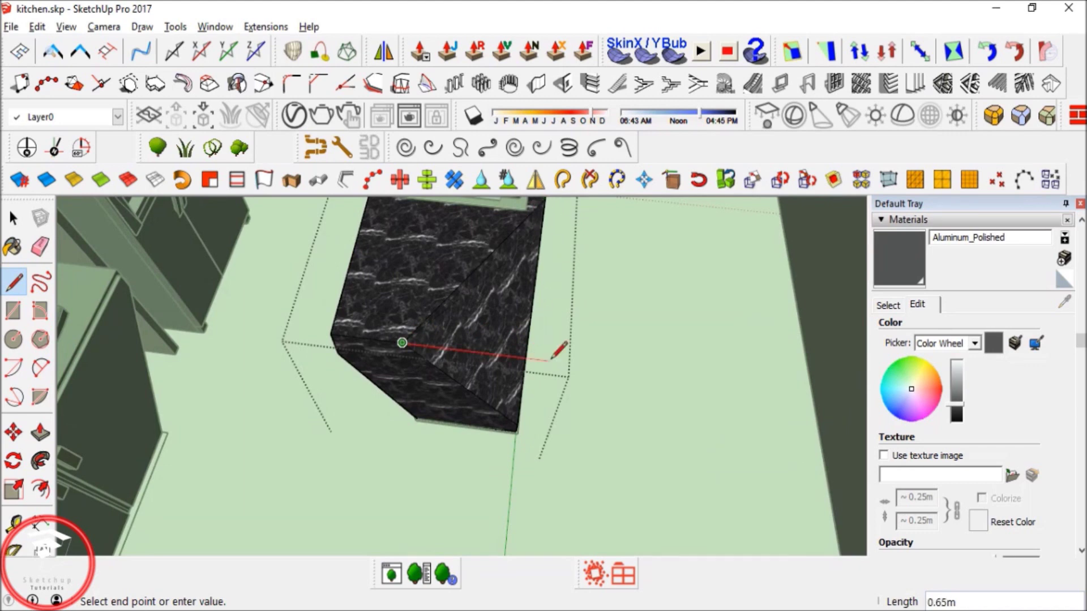
Extend the countertop's other angled corner outward with new edges and connect it down to the base corner.
middle_drag(553, 358, 599, 366)
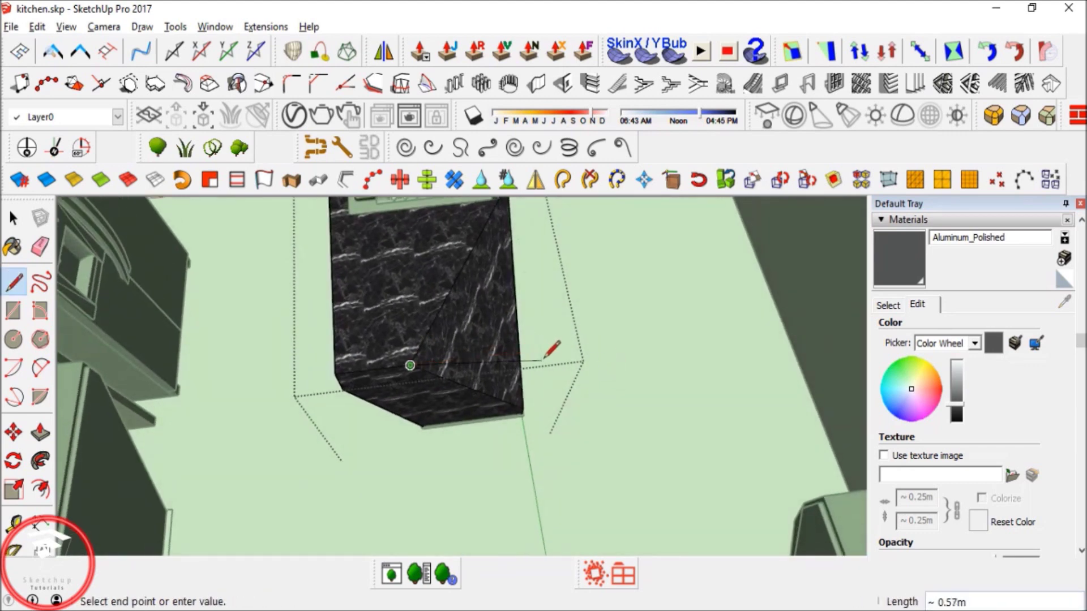
middle_drag(547, 344, 553, 253)
click(547, 392)
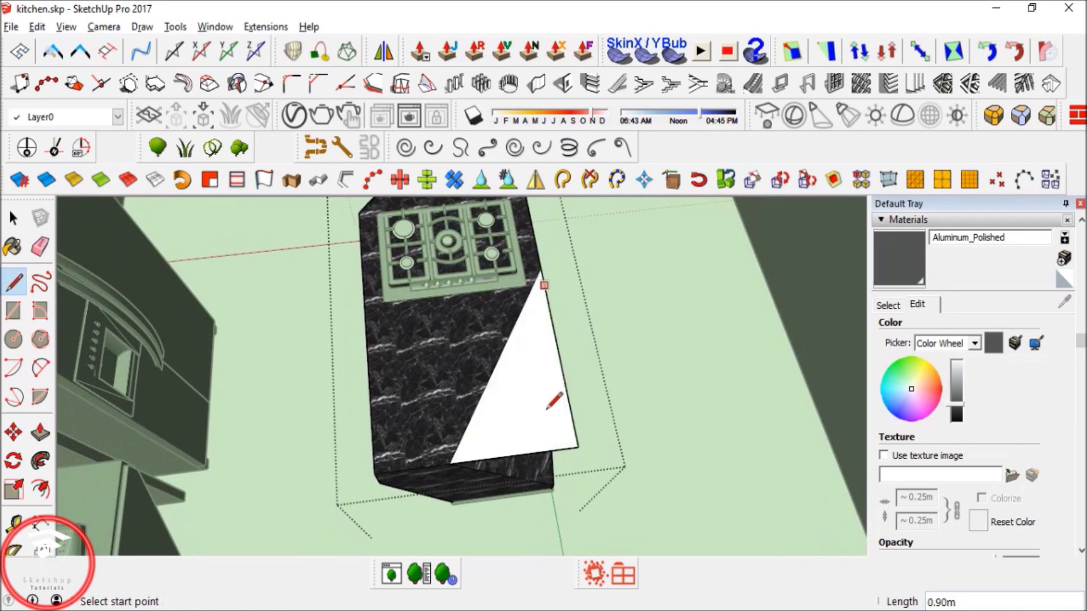
click(551, 484)
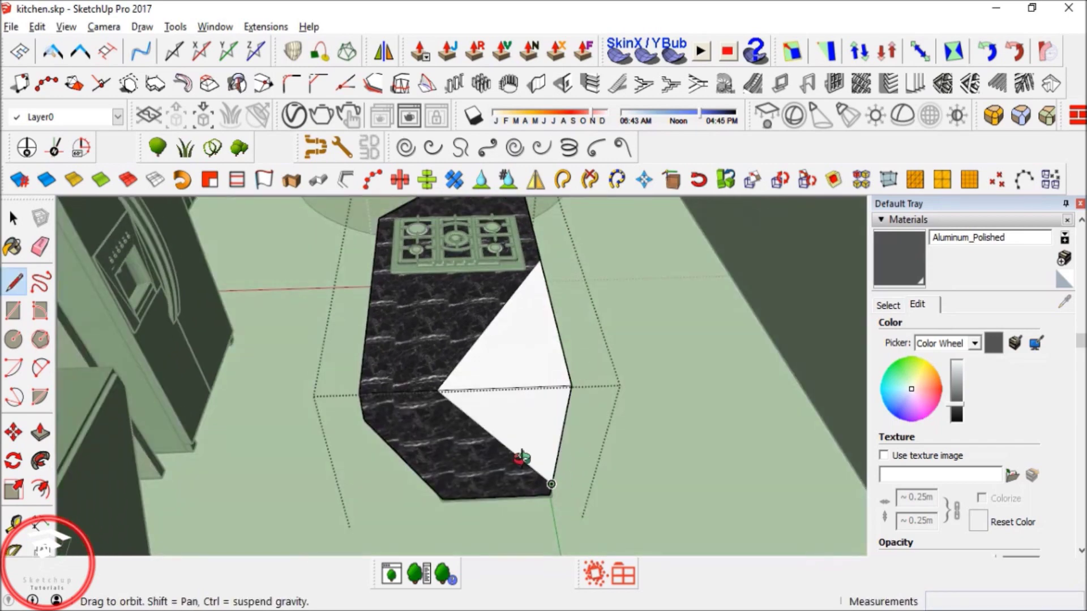
middle_drag(555, 395, 456, 432)
key(e)
key(space)
Leave the island group and move the cooktop about 0.77 m along the countertop, near the island's end.
mouse_move(459, 307)
middle_down()
mouse_move(437, 386)
mouse_move(514, 385)
mouse_move(531, 343)
middle_up()
click(529, 371)
click(529, 371)
key(m)
scroll(541, 329, up, 3)
click(612, 279)
shift+middle_drag(525, 420, 529, 380)
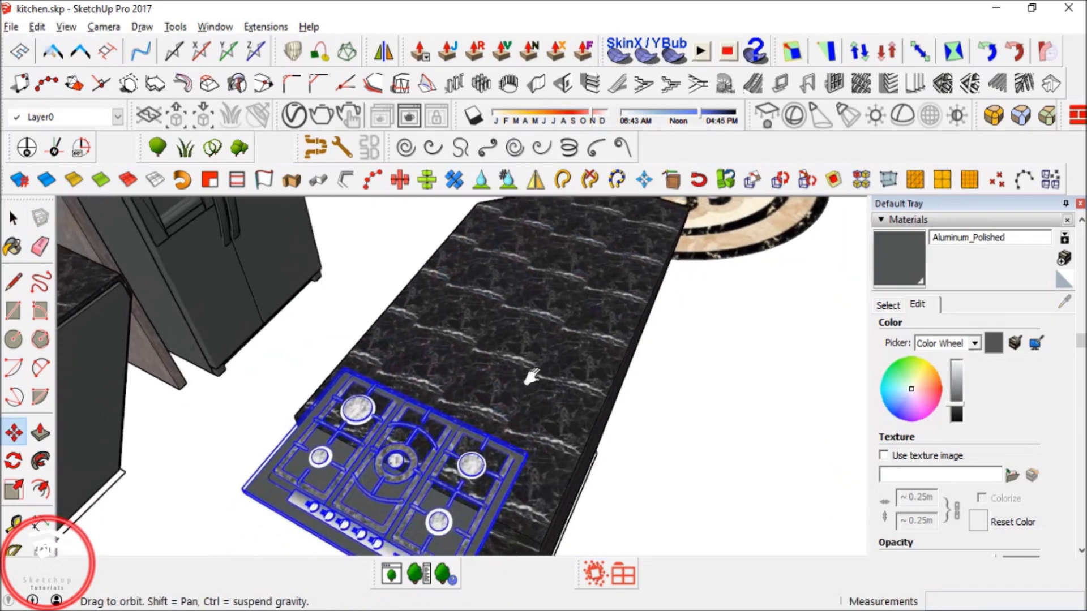
drag(563, 364, 578, 318)
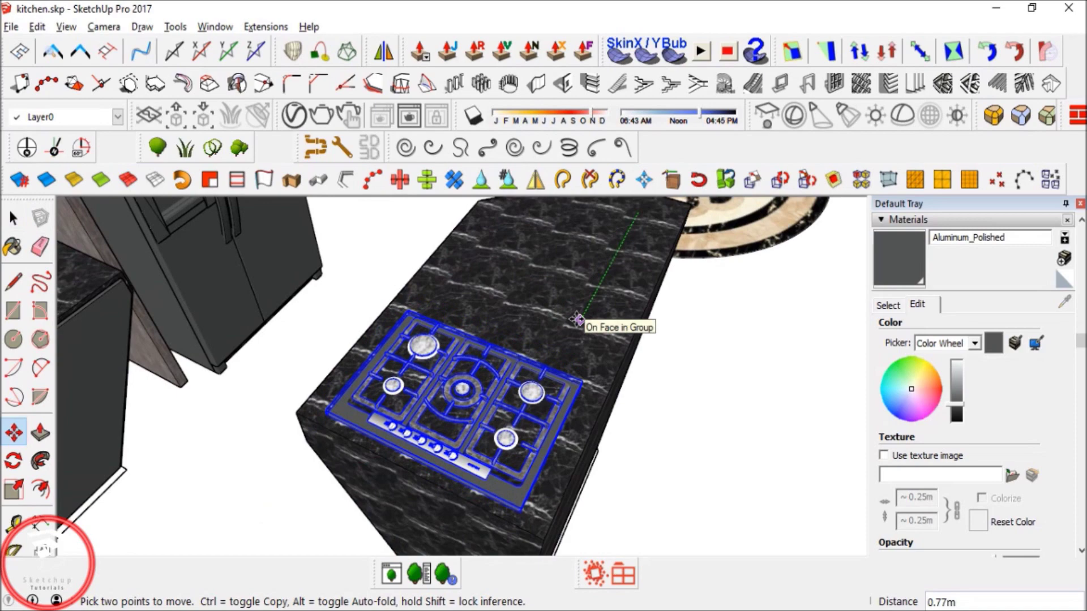
Lower the cooktop about 0.02 m vertically so it sinks into the marble countertop.
scroll(494, 459, up, 10)
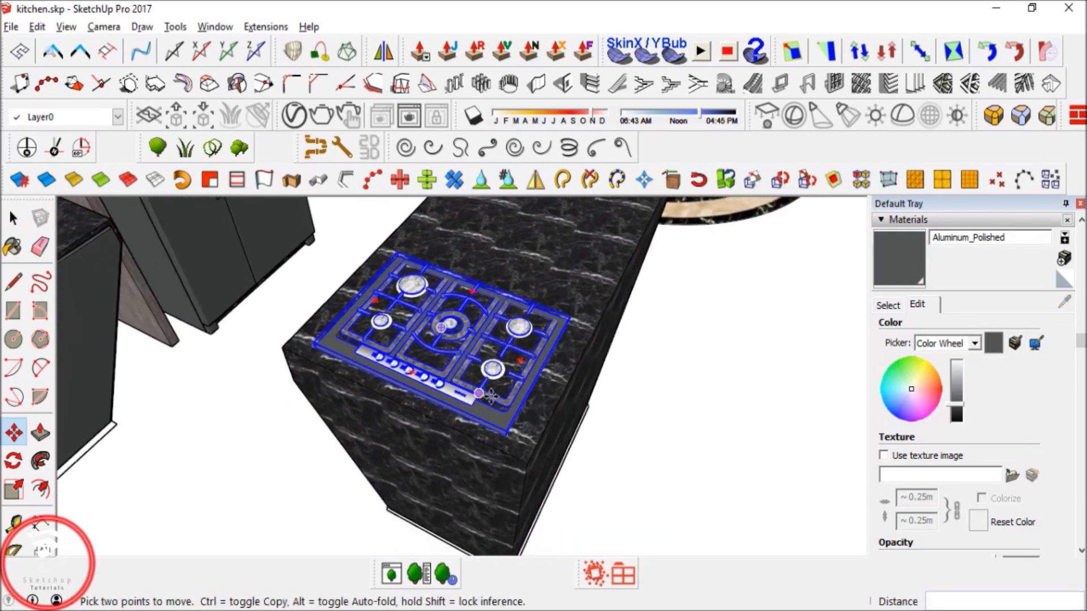
middle_drag(555, 378, 557, 438)
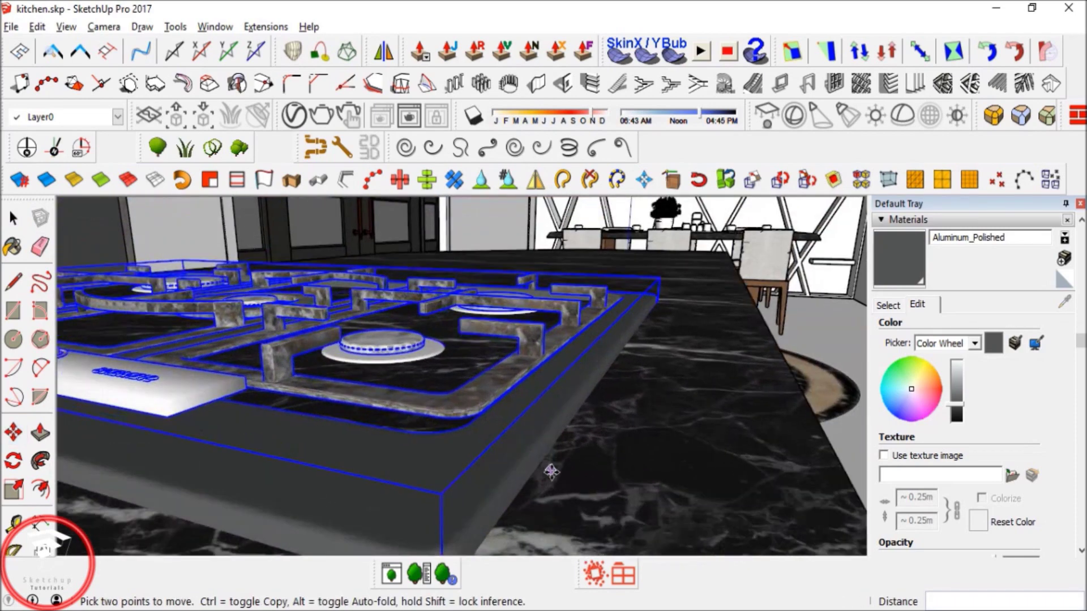
scroll(455, 503, up, 3)
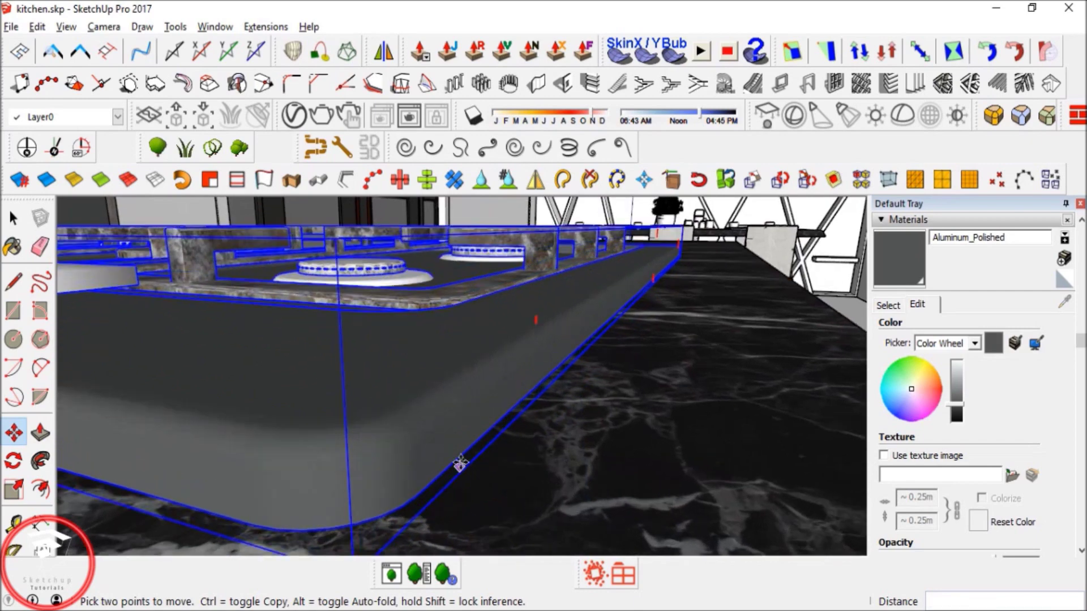
click(460, 460)
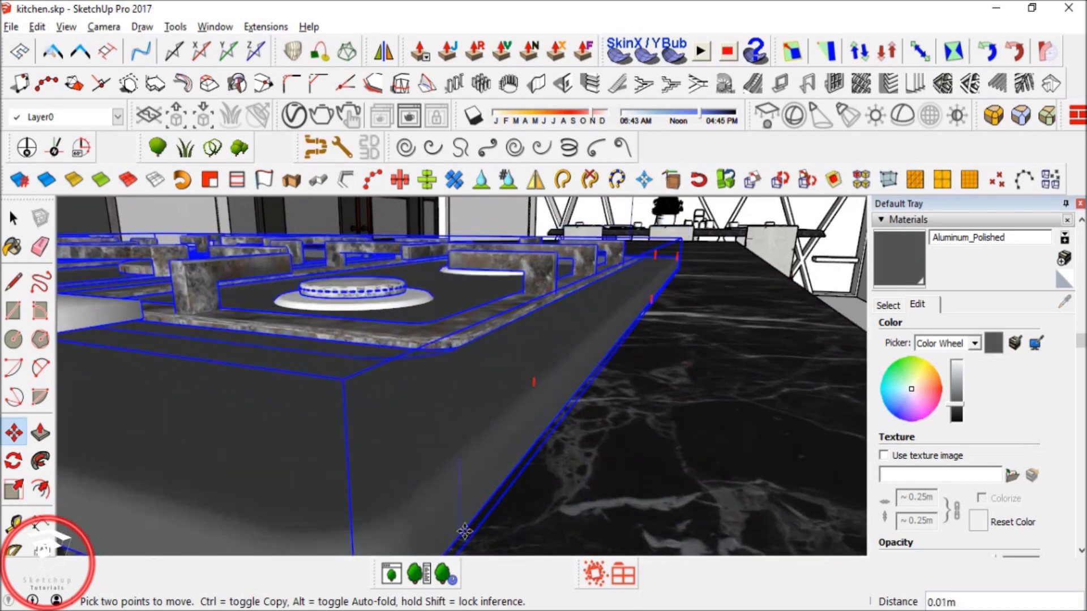
middle_drag(463, 538, 463, 444)
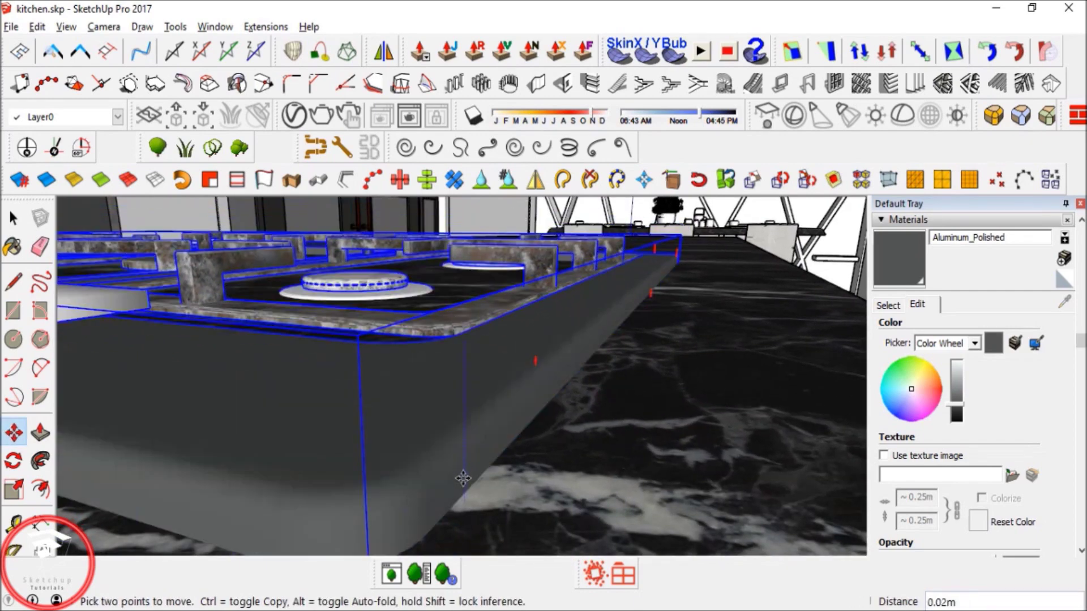
middle_drag(465, 507, 825, 257)
scroll(504, 434, up, 5)
middle_drag(497, 369, 427, 528)
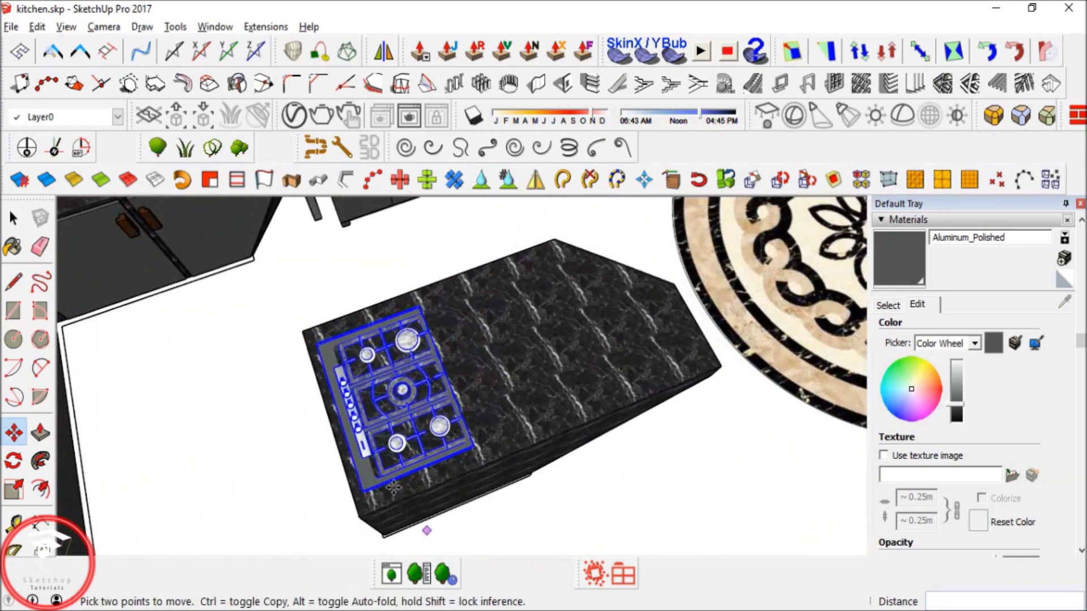
Open the cooktop's nested group for editing and select all of its contents.
scroll(379, 445, up, 5)
middle_drag(388, 498, 420, 402)
scroll(419, 419, up, 4)
key(space)
double_click(420, 436)
click(423, 435)
double_click(429, 432)
key(ctrl+a)
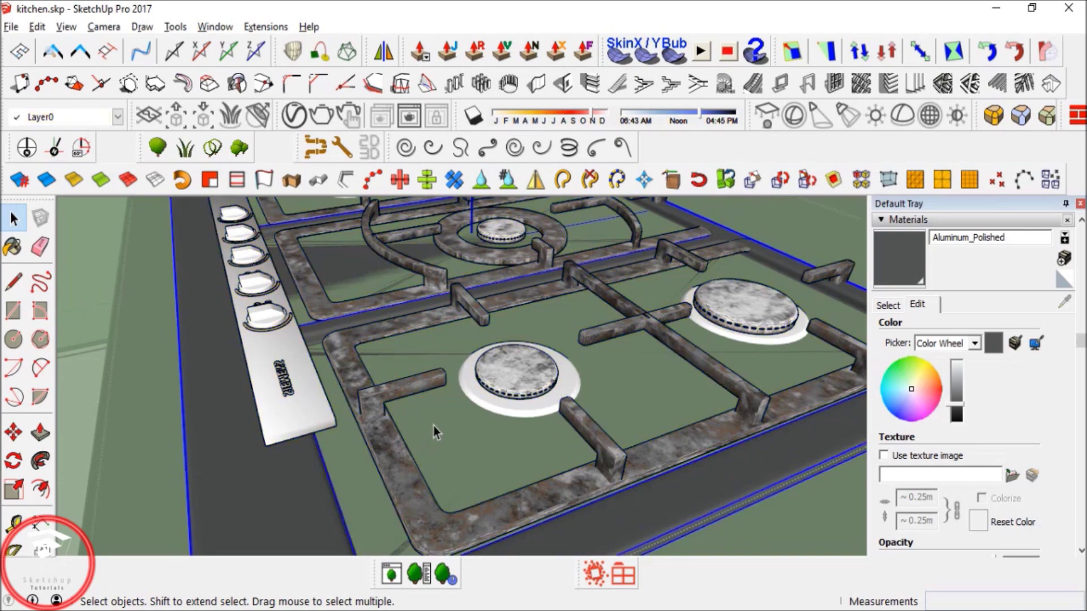
Try Push/Pull on the cooktop's base surface beneath the burner grates.
key(p)
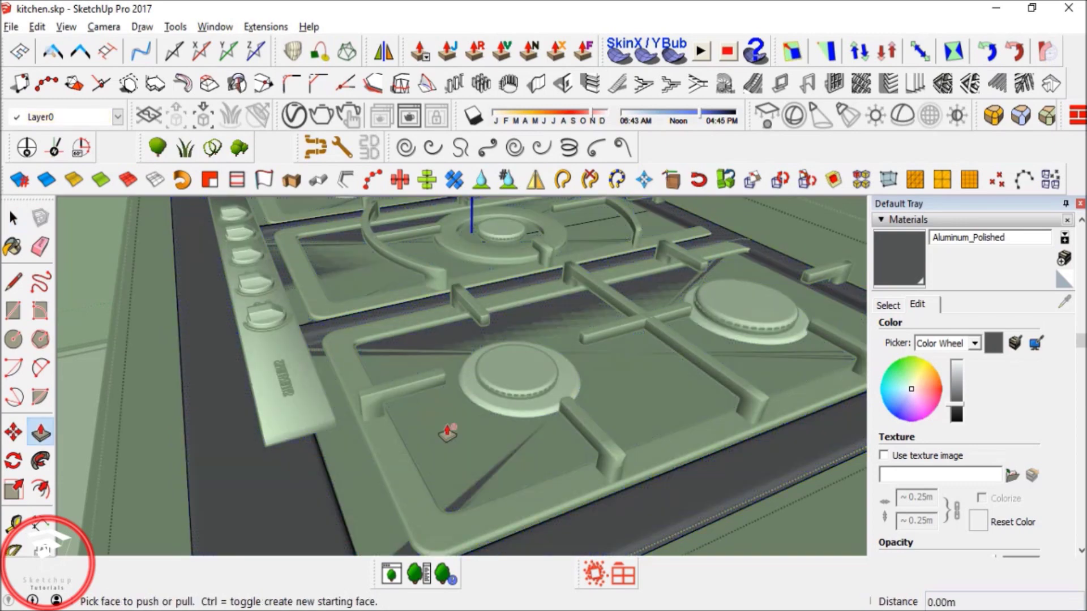
key(space)
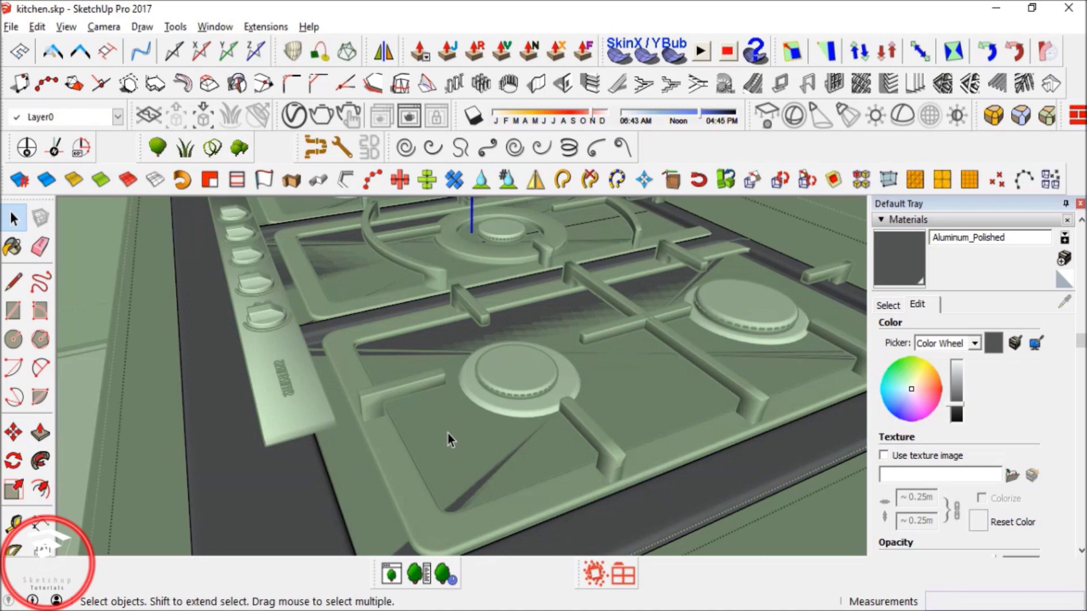
click(447, 434)
key(ctrl+z)
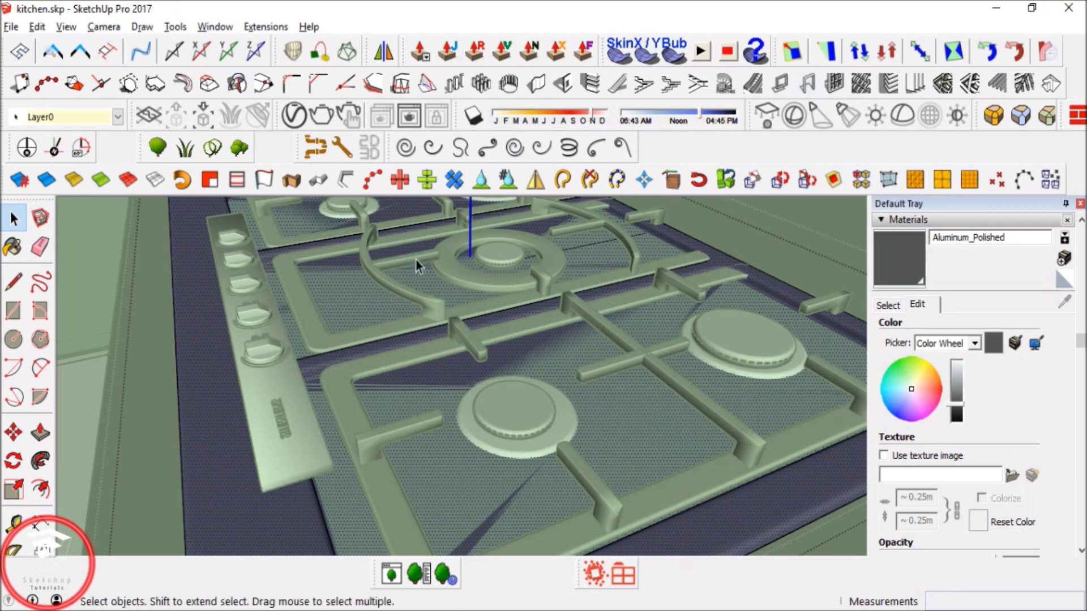
Open the toolbar settings and look through the whole list, toggling QuadFace Tools on the way.
scroll(416, 265, down, 5)
middle_drag(416, 264, 419, 362)
click(66, 27)
click(80, 44)
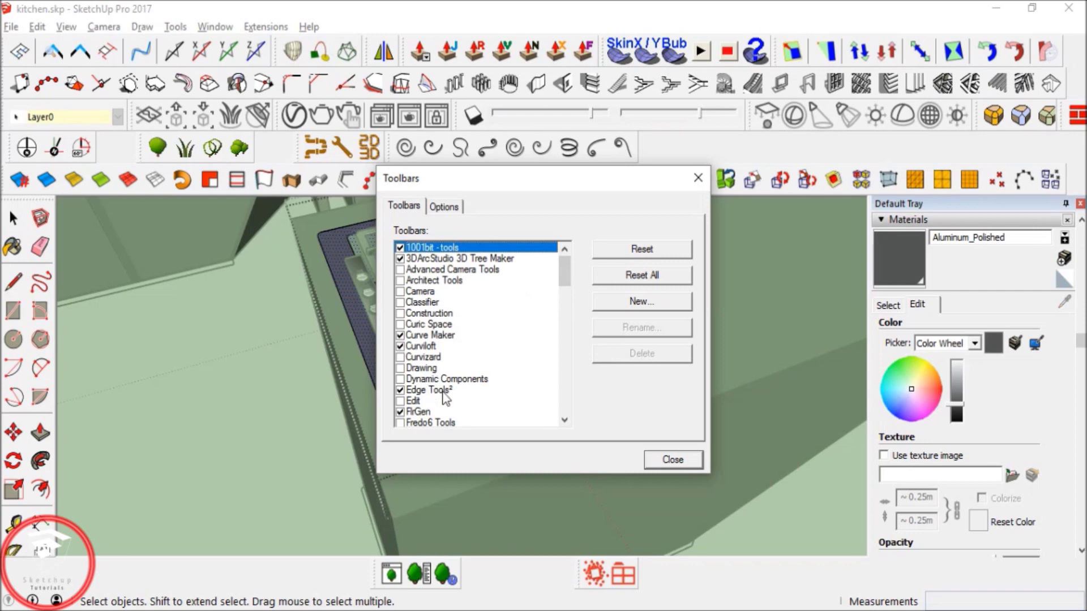
scroll(445, 398, down, 1)
scroll(443, 398, down, 2)
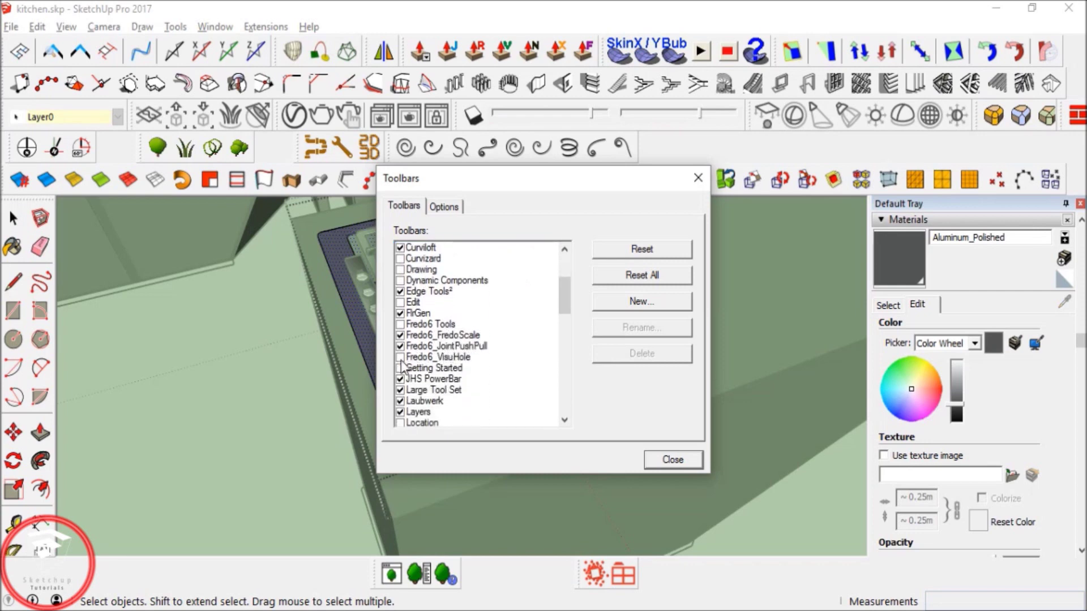
scroll(401, 375, down, 3)
scroll(401, 375, down, 1)
click(400, 347)
click(400, 346)
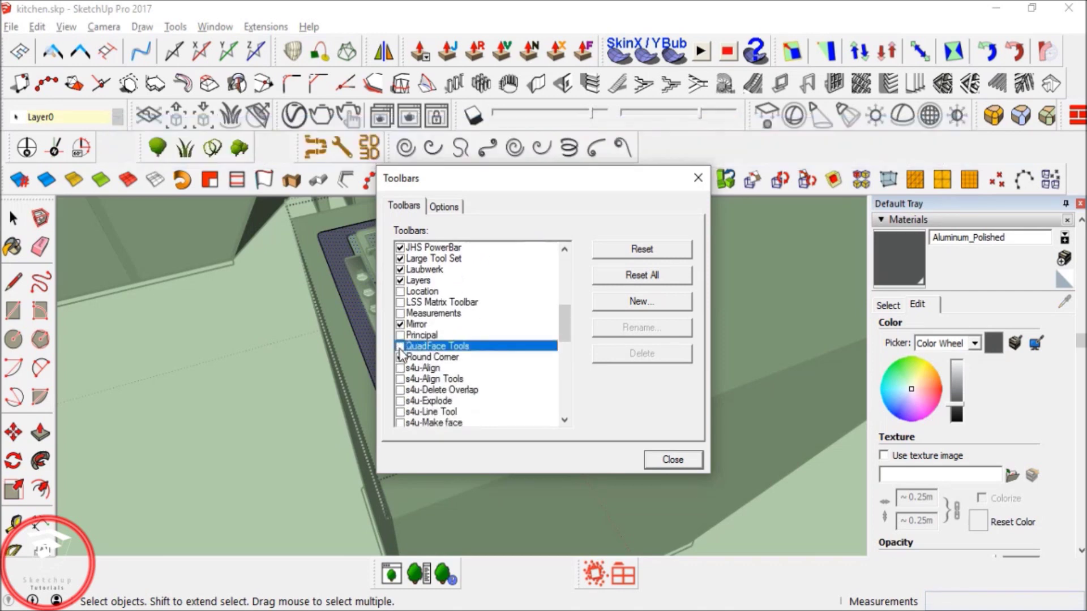
scroll(402, 402, down, 2)
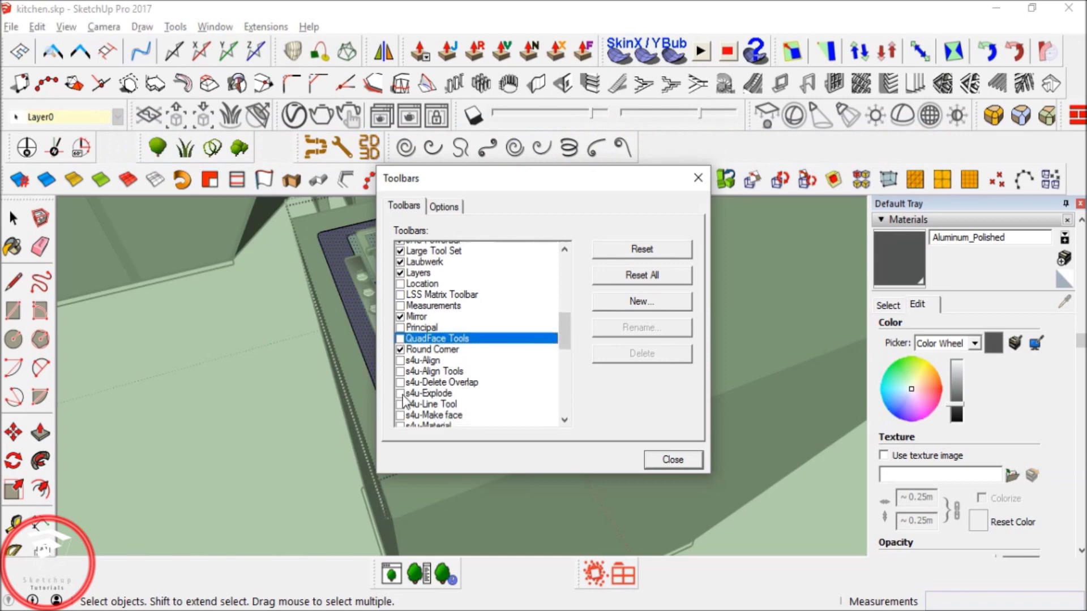
scroll(401, 391, down, 1)
scroll(401, 389, down, 3)
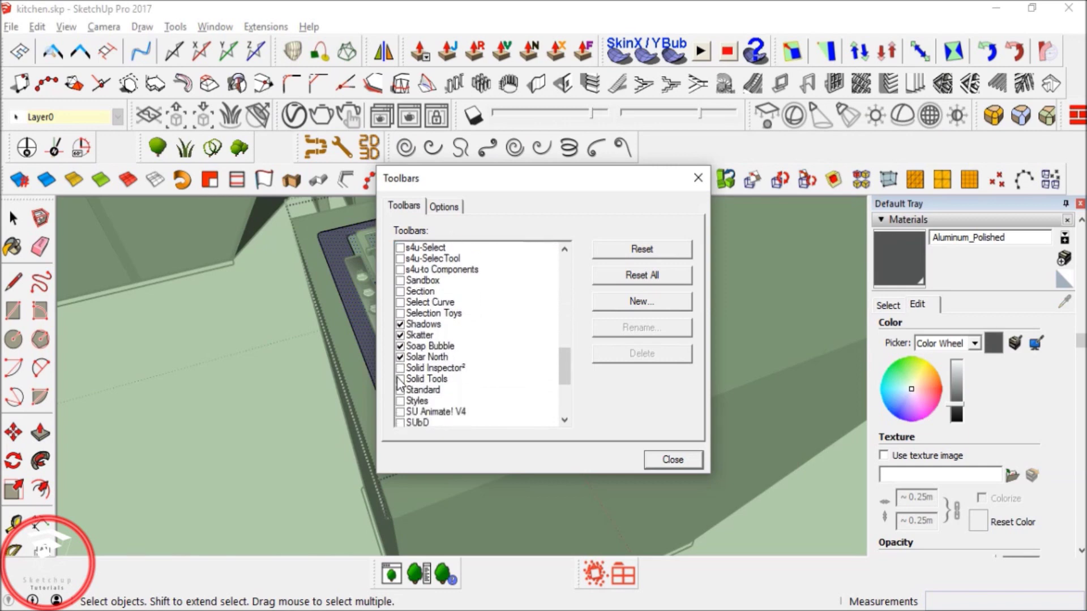
scroll(401, 396, down, 3)
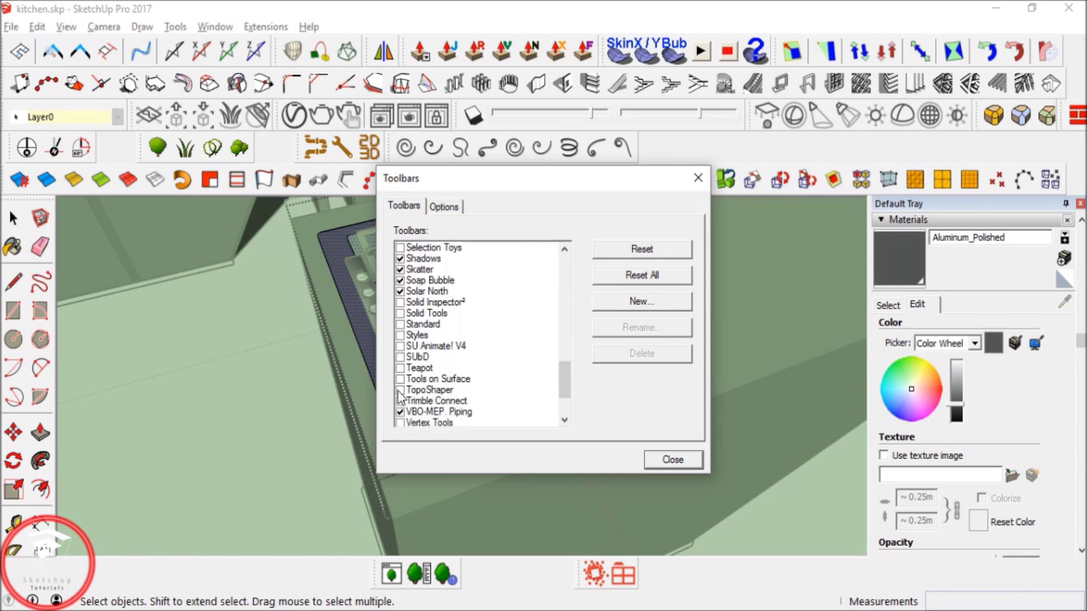
scroll(401, 397, down, 3)
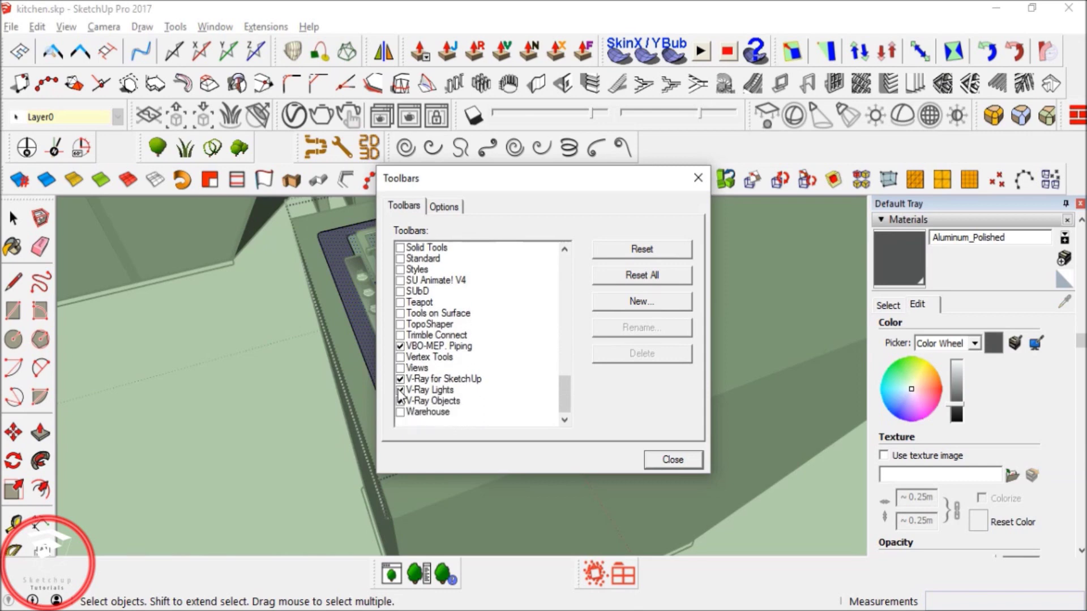
Preview the Fredo6 Tools and Fredo6_VisuHole toolbars, leaving both hidden.
scroll(406, 380, up, 20)
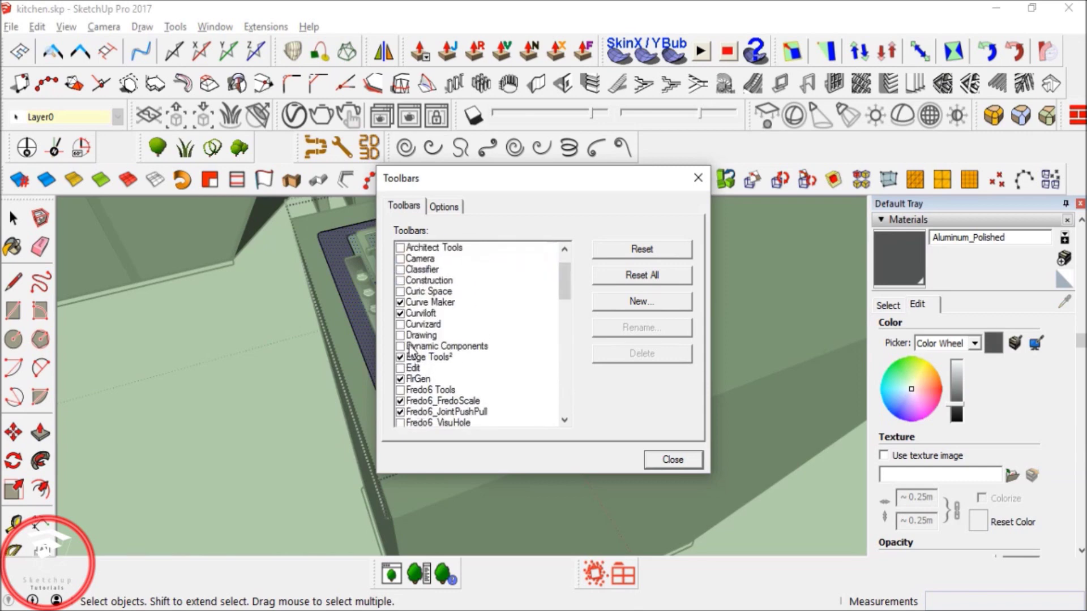
scroll(412, 350, down, 1)
click(401, 357)
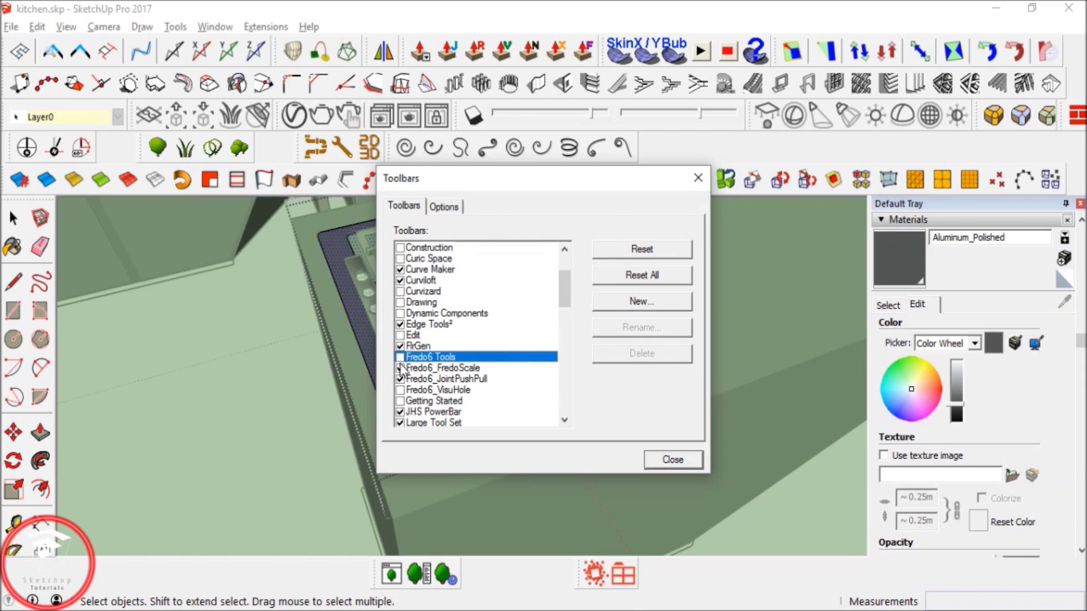
click(405, 392)
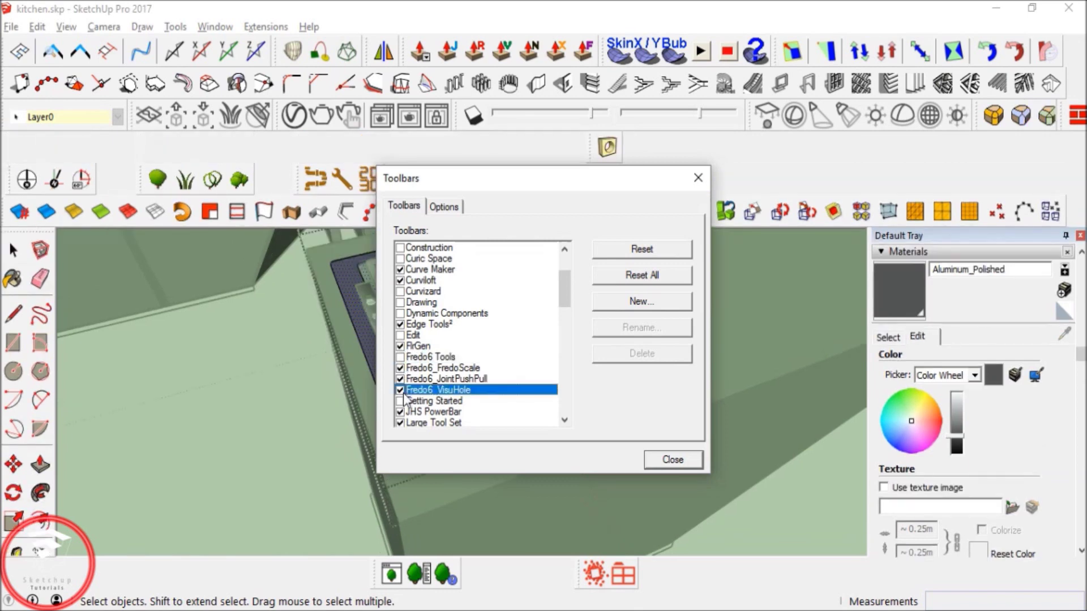
click(404, 396)
click(404, 395)
Search further down the toolbar list, toggling QuadFace Tools, s4u-Explode and s4u-Make face on and off.
scroll(404, 384, down, 2)
scroll(402, 375, down, 3)
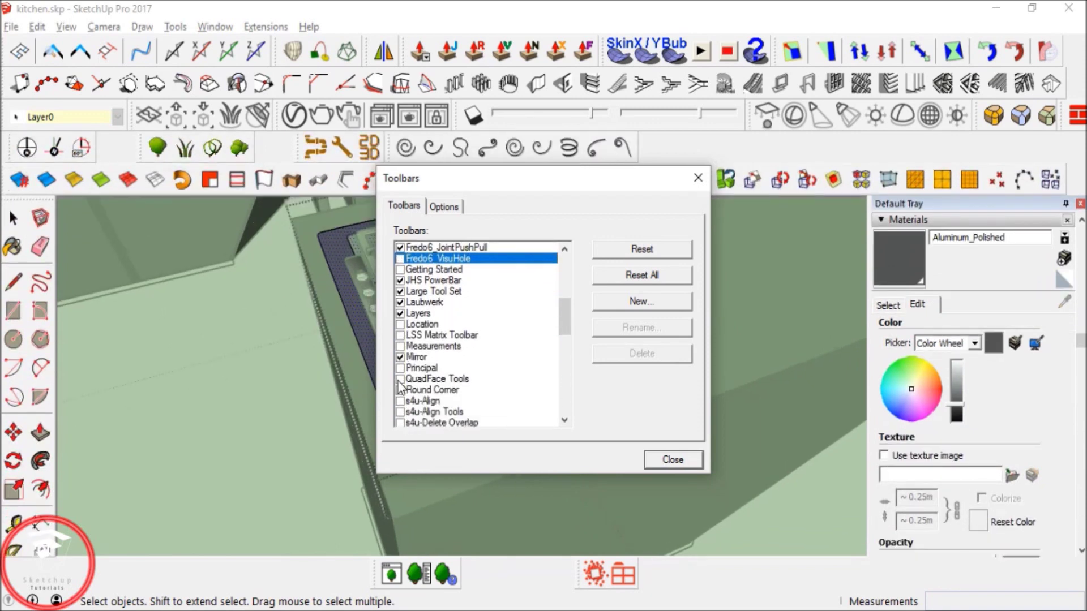
click(400, 379)
click(401, 379)
scroll(400, 362, down, 2)
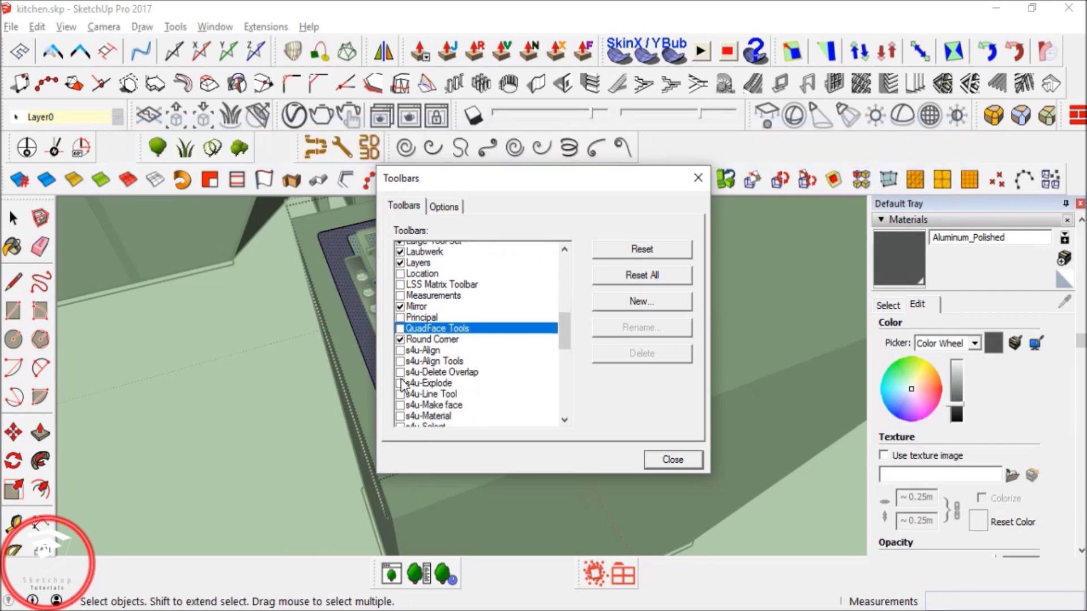
click(399, 368)
click(400, 368)
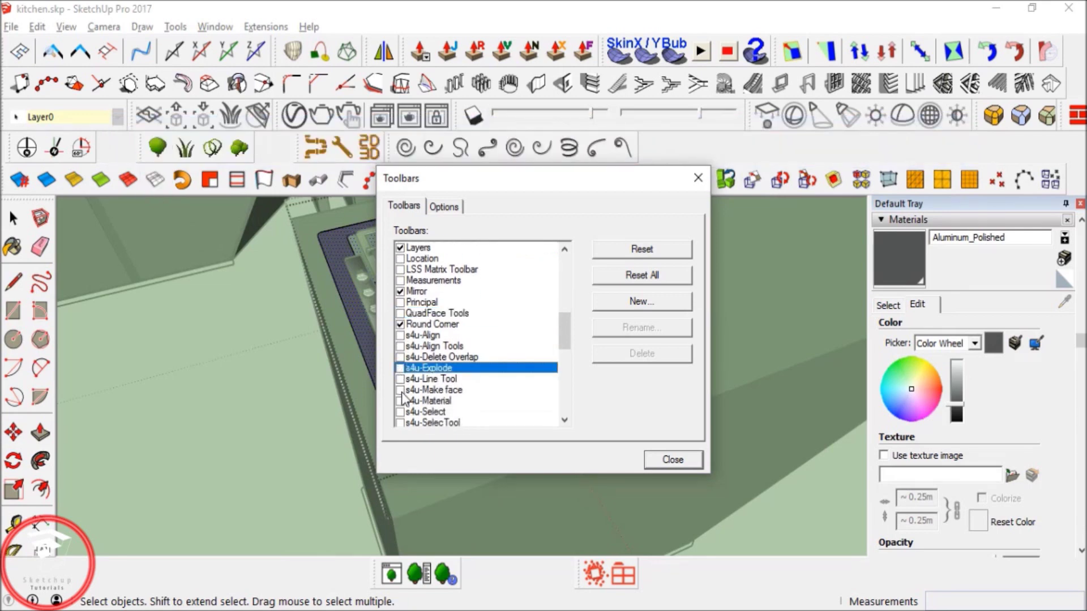
click(400, 390)
scroll(402, 421, down, 2)
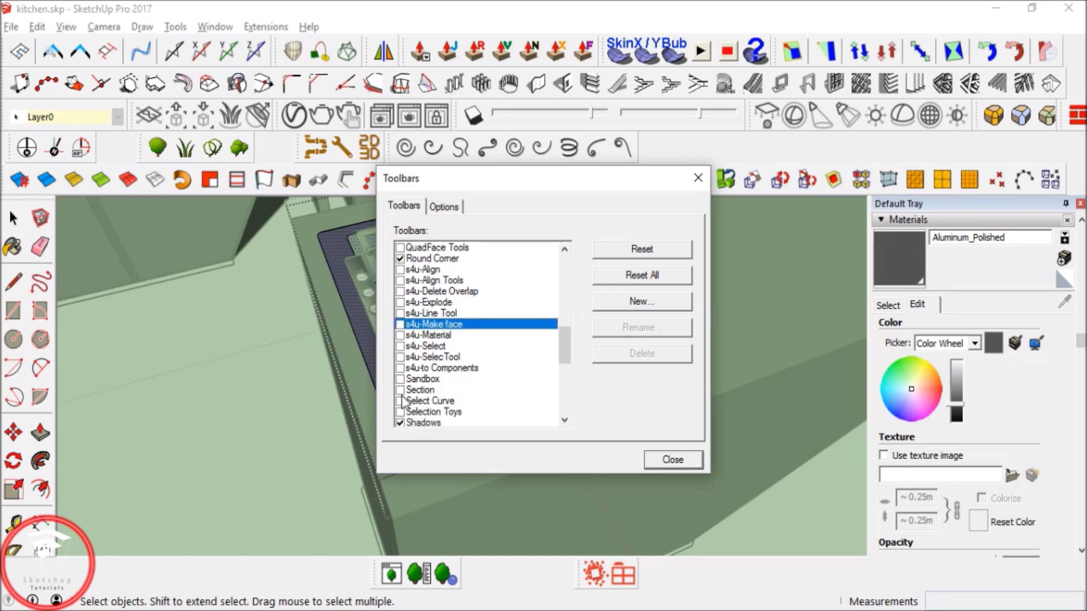
scroll(403, 403, down, 3)
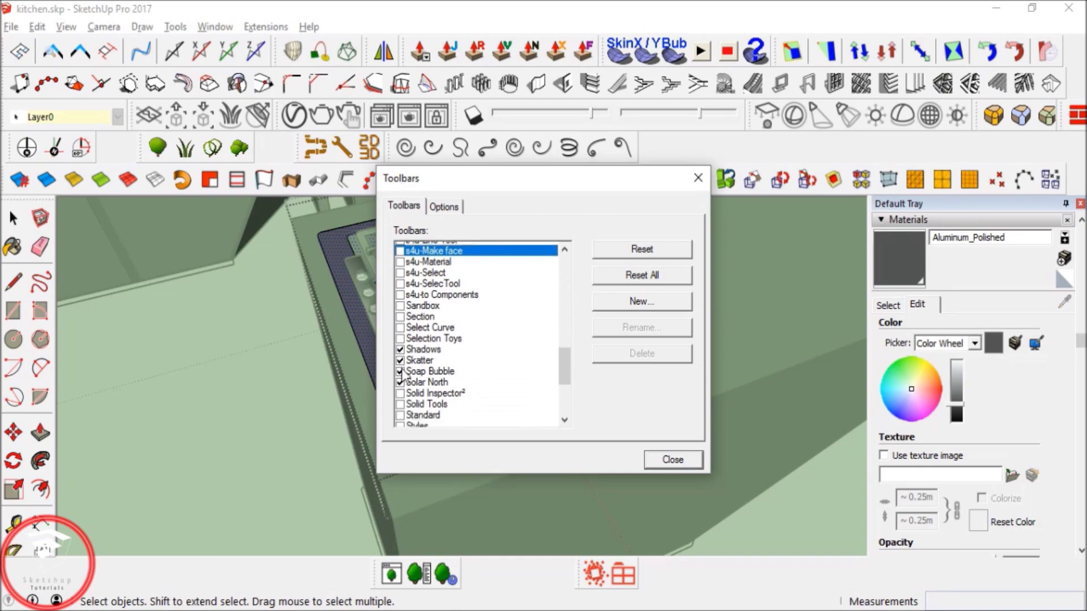
Preview the Solid Tools toolbar, hide it again and check the remaining toolbar entries.
click(402, 368)
click(400, 379)
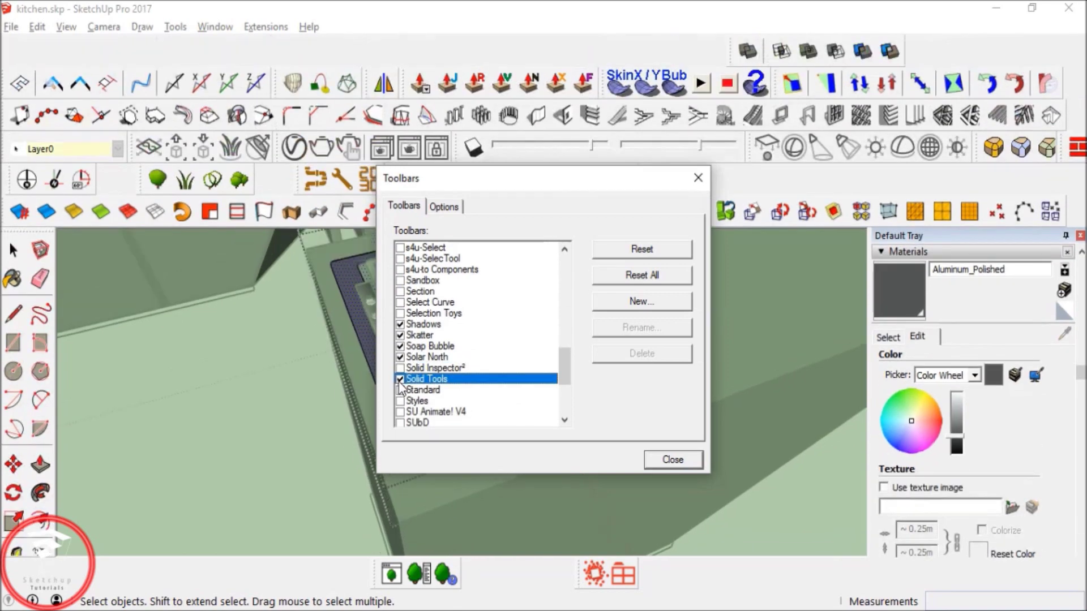
click(400, 380)
scroll(401, 396, down, 1)
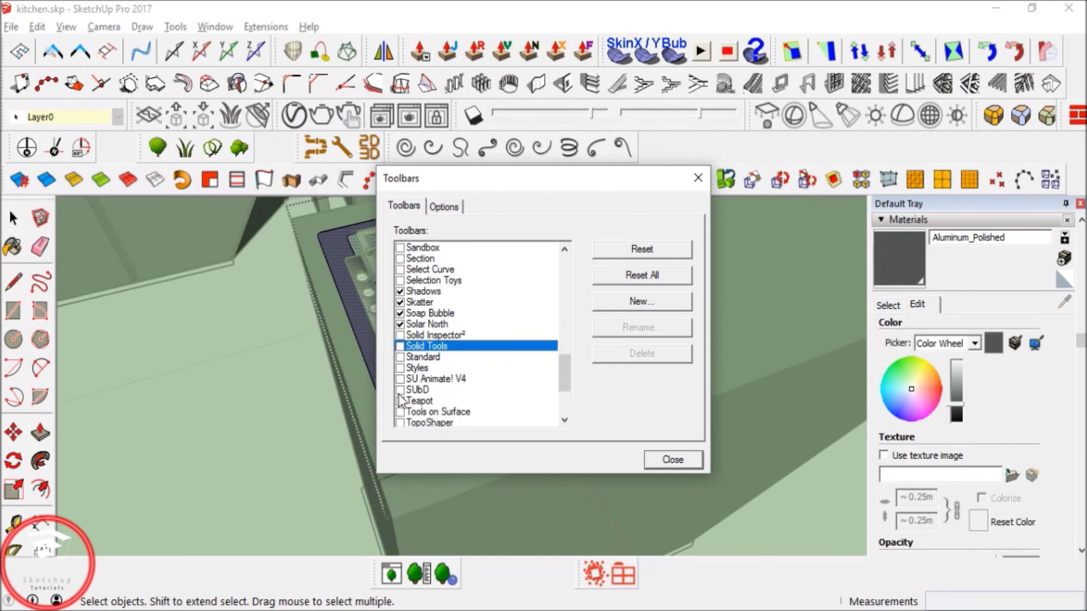
scroll(401, 400, down, 1)
scroll(400, 396, down, 1)
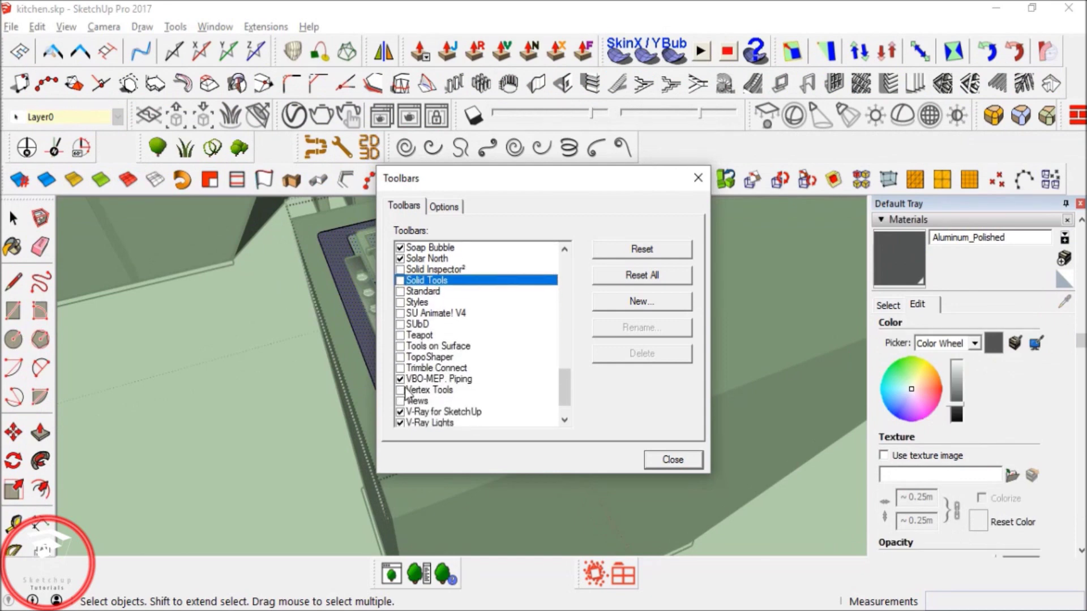
scroll(407, 400, up, 20)
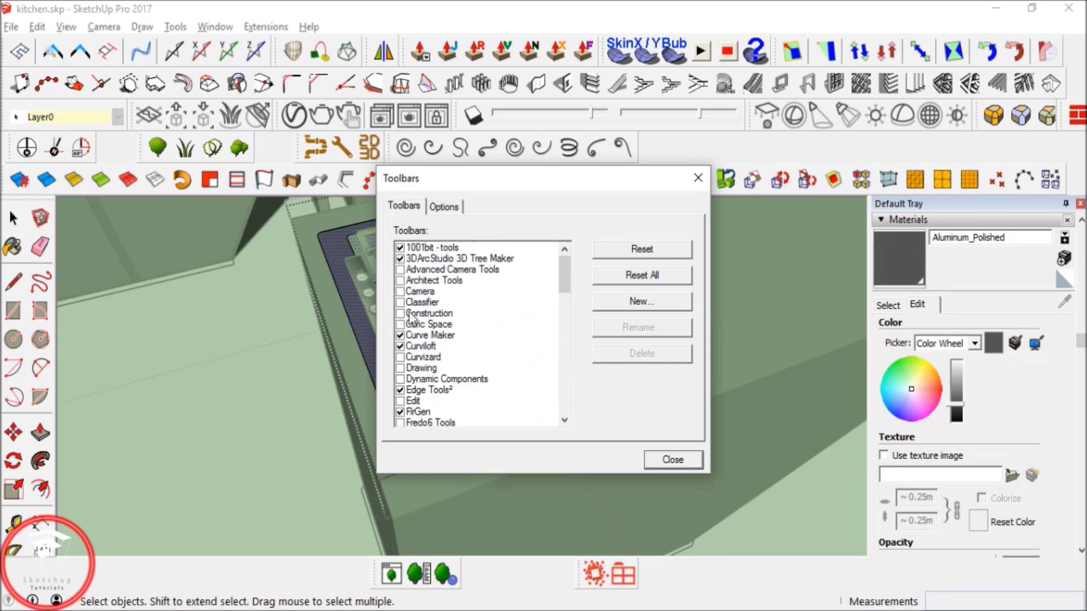
Try the Curic Space and Drawing toolbars, leave both hidden and close the toolbar settings.
click(400, 324)
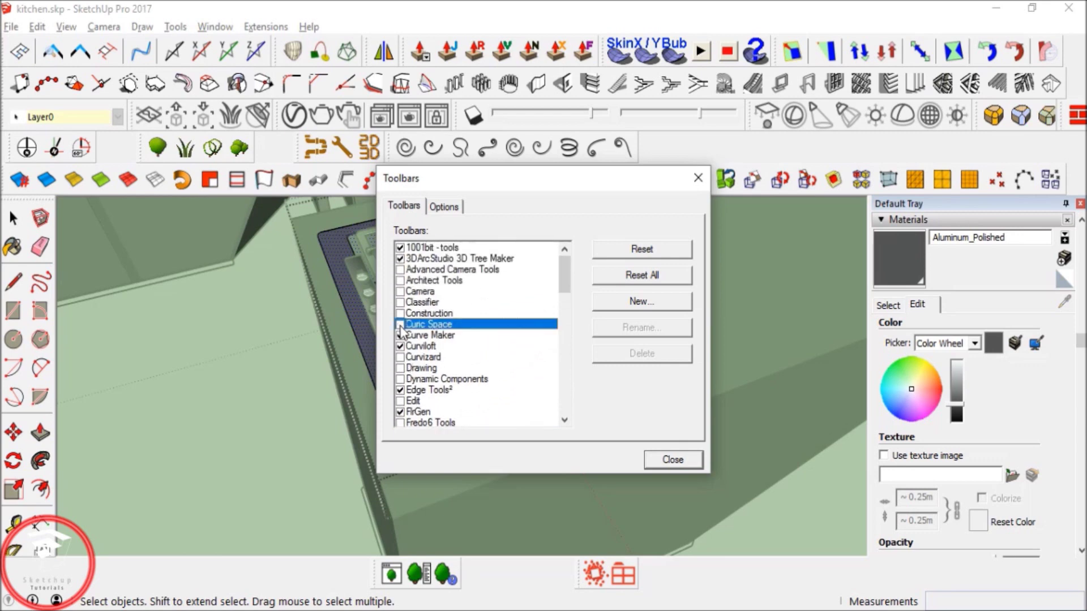
click(400, 370)
click(400, 369)
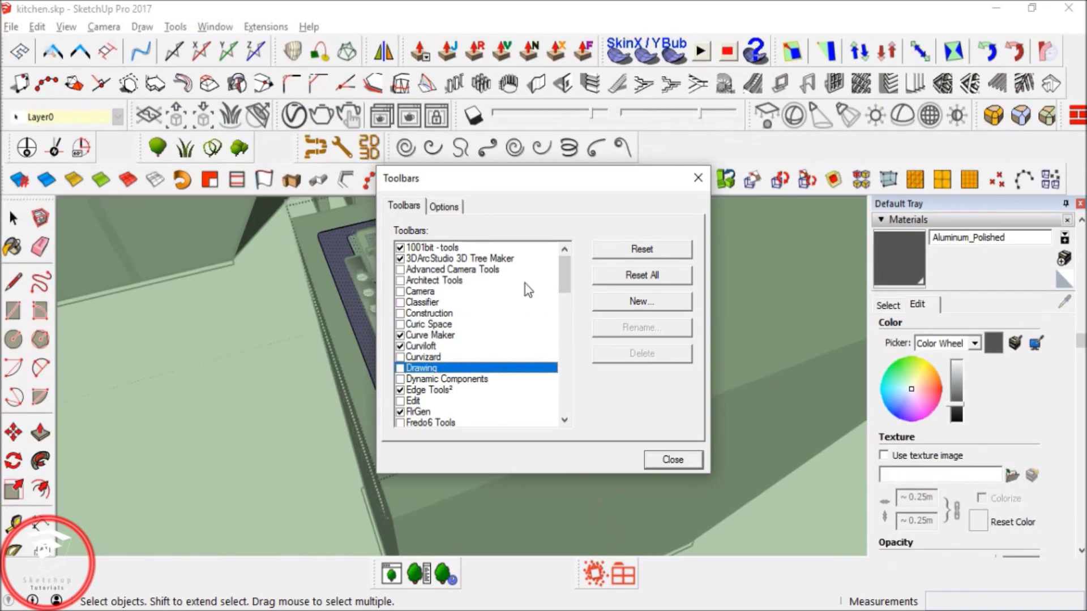
click(697, 178)
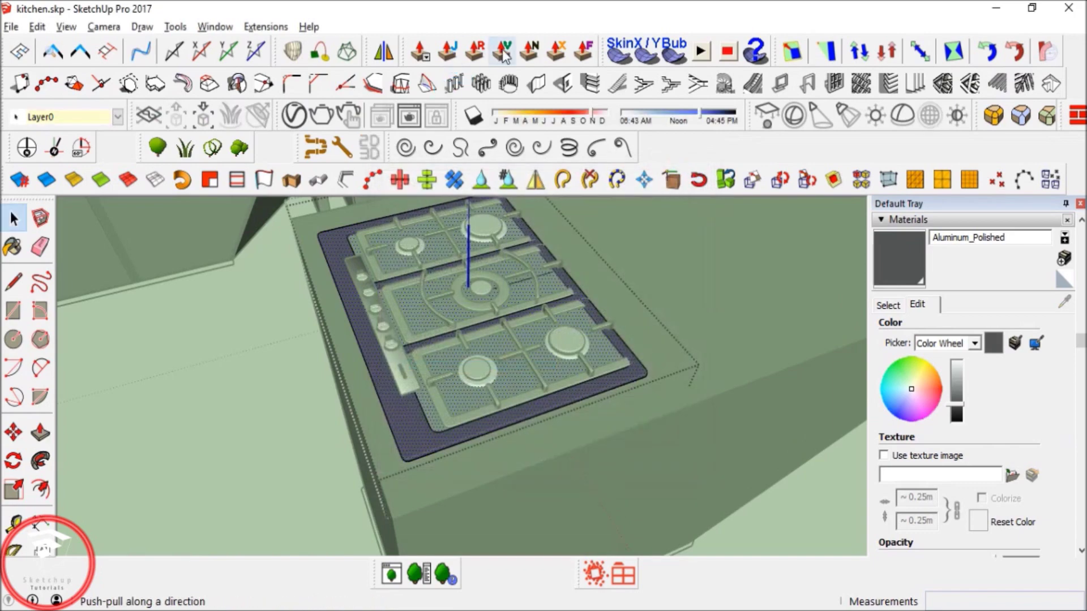
Try to thicken the selected cooktop faces with Extrude Push Pull.
middle_drag(437, 338, 439, 374)
scroll(441, 374, up, 5)
drag(447, 386, 449, 371)
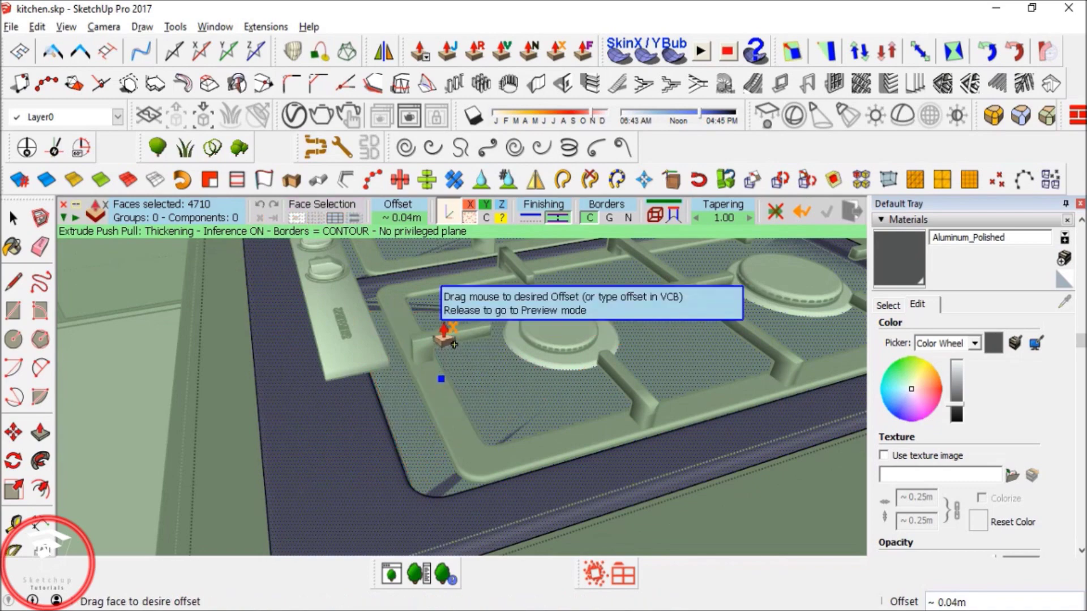
drag(448, 347, 450, 375)
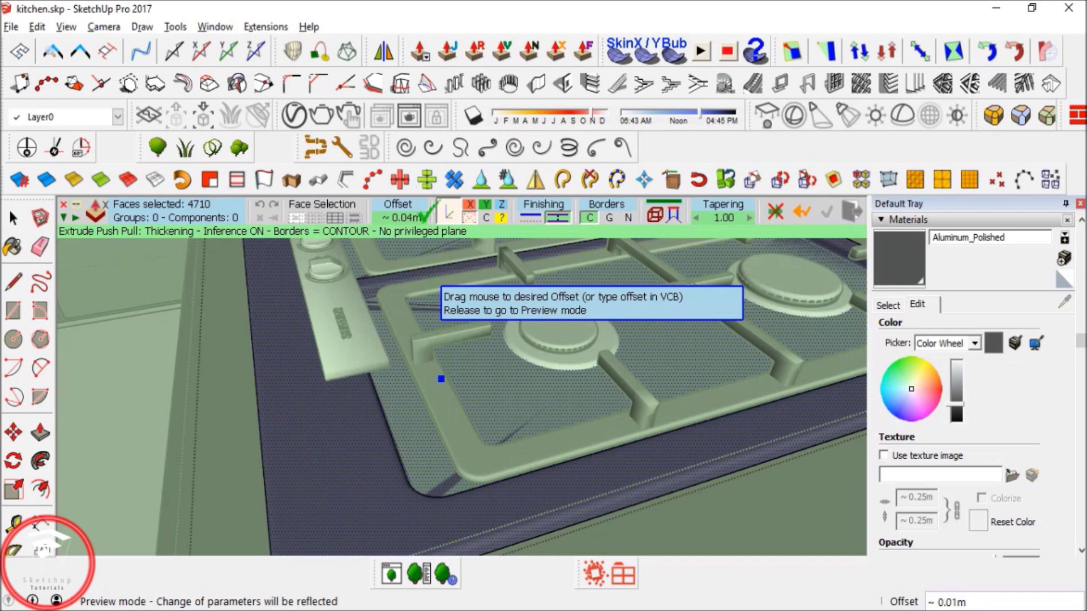
key(space)
scroll(441, 350, down, 3)
key(Escape)
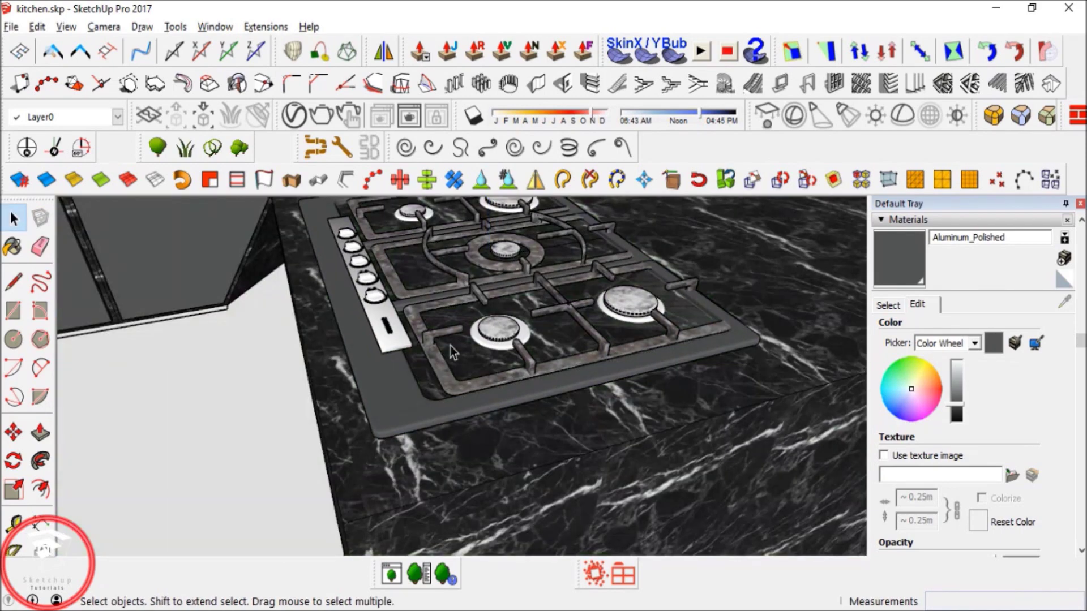
Enter the cooktop's nested group and select all connected surfaces of its base plate.
scroll(442, 354, up, 3)
click(347, 439)
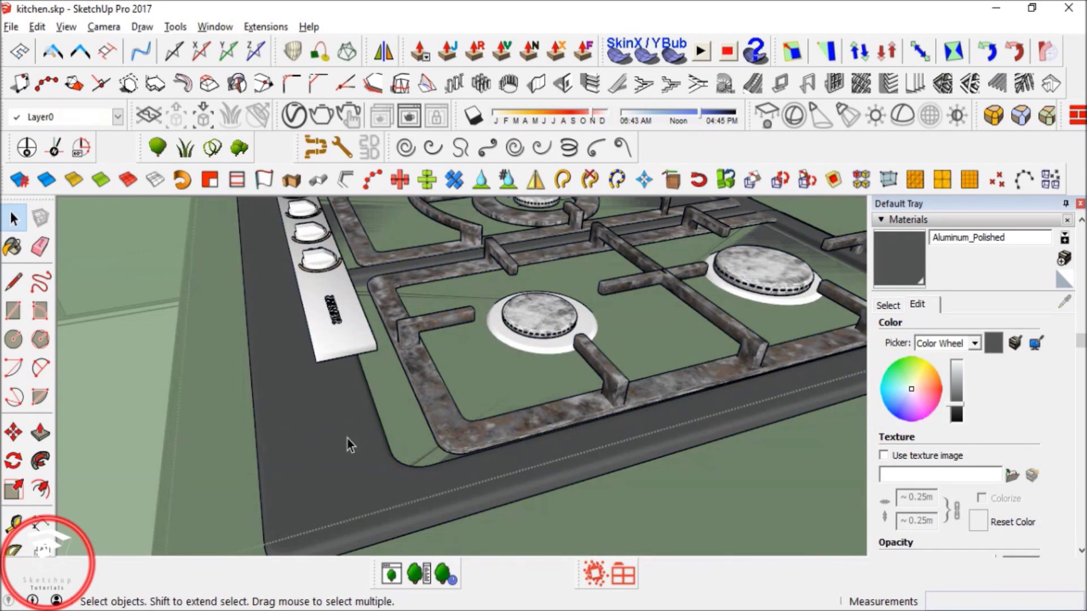
key(Escape)
click(395, 410)
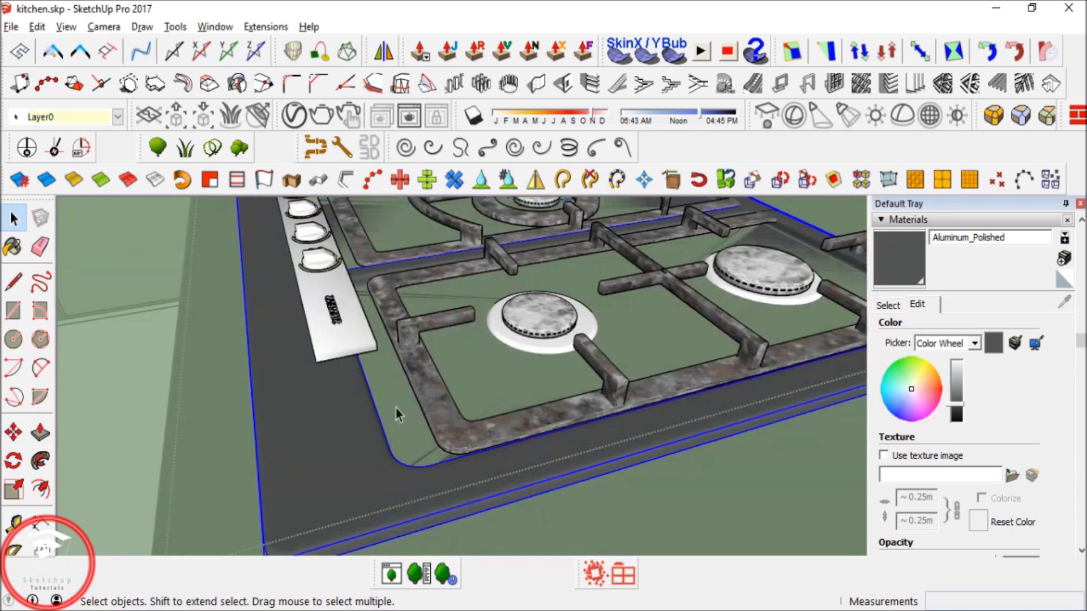
click(400, 405)
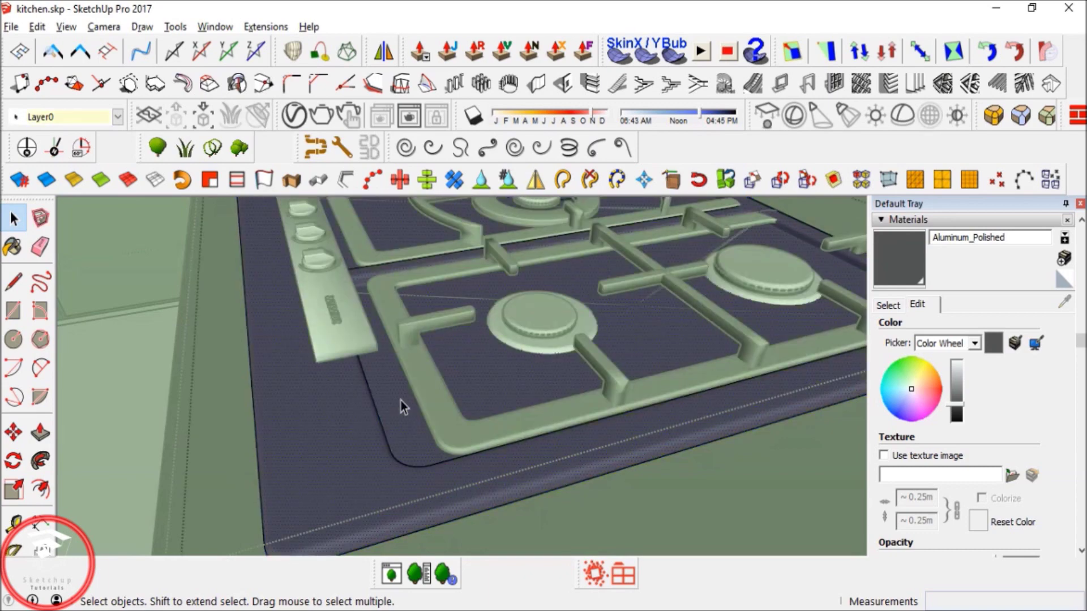
Select the lower outer edge of the cooktop's base plate and try to move it down about 0.01 m.
middle_drag(405, 397, 441, 317)
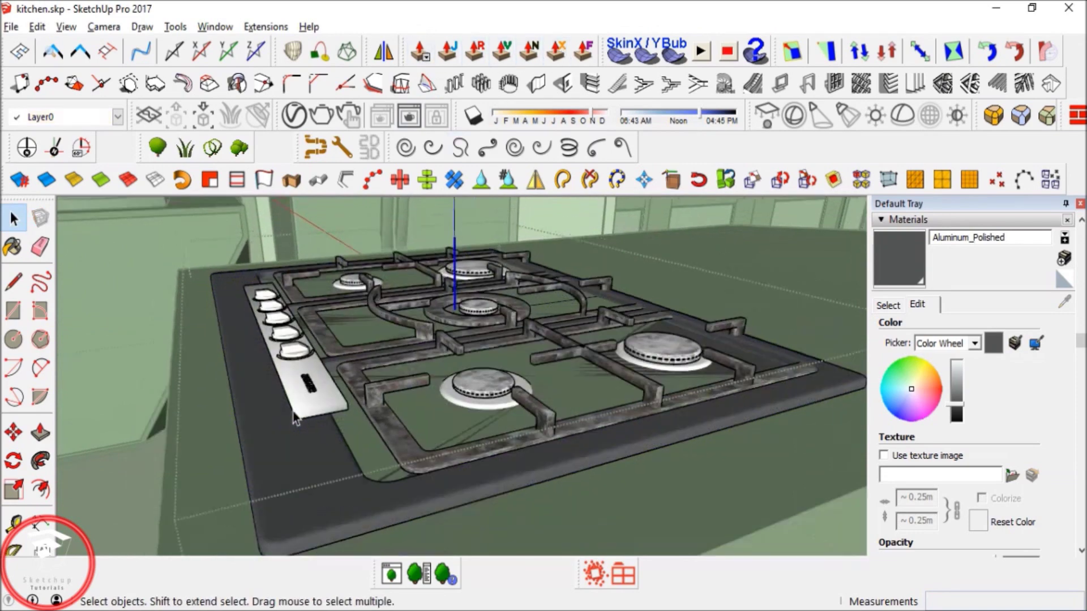
middle_drag(295, 419, 400, 410)
click(399, 423)
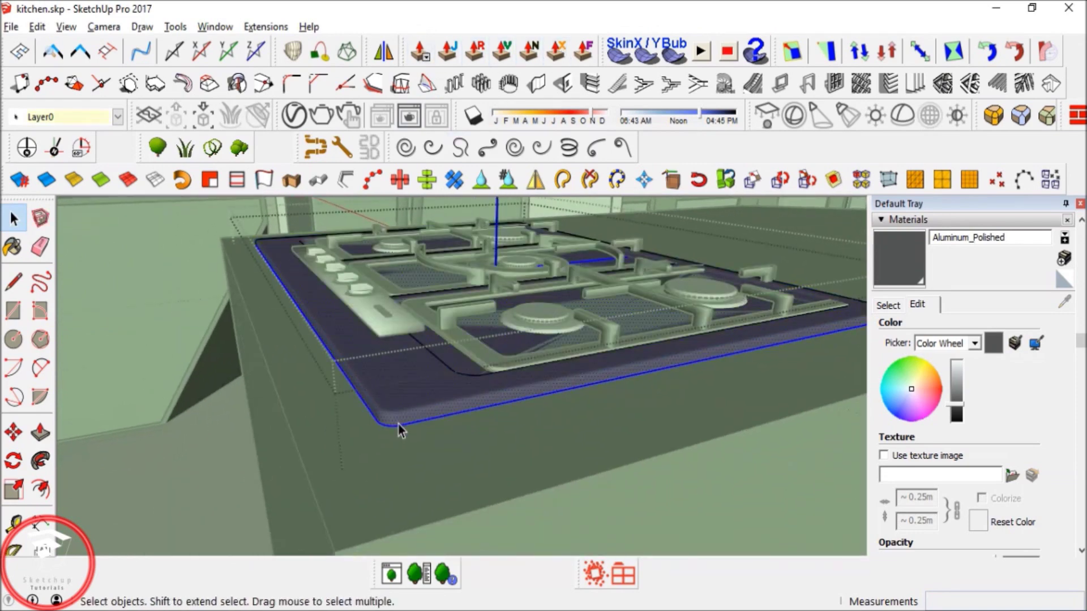
scroll(400, 426, up, 4)
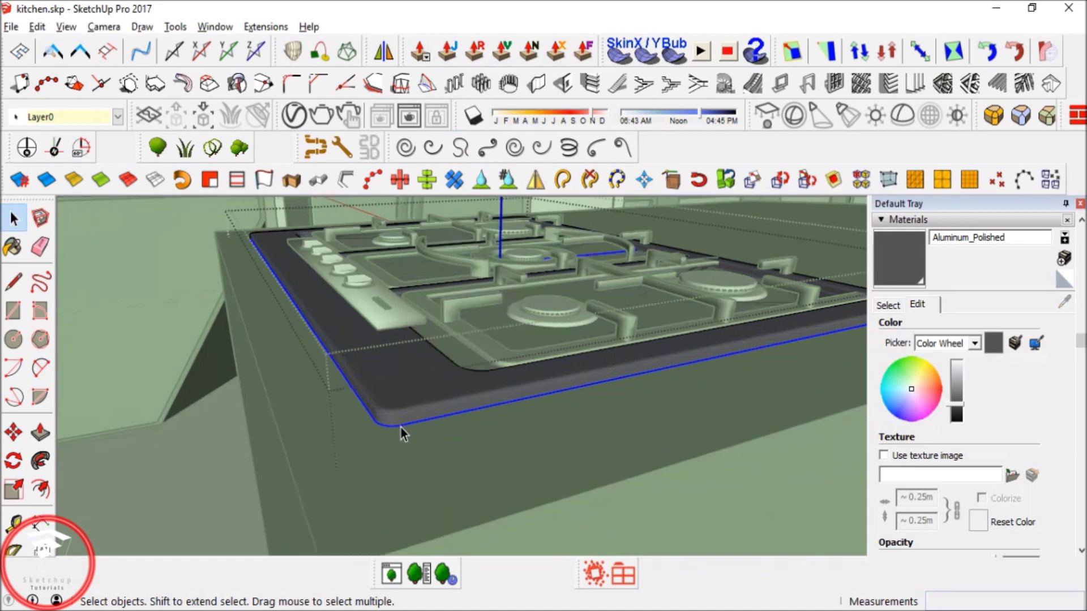
key(m)
click(400, 426)
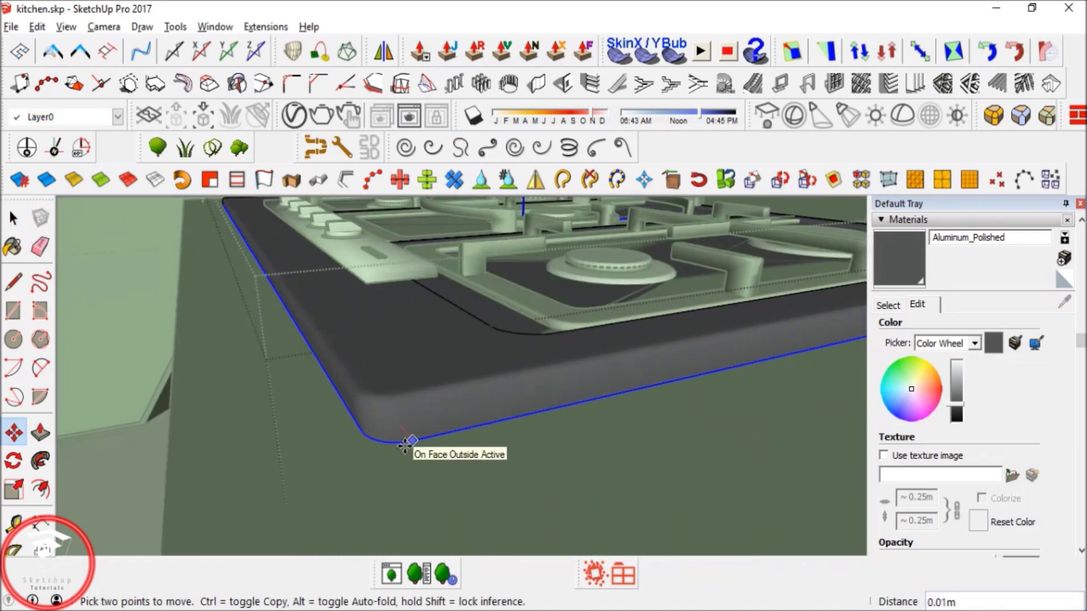
key(space)
click(402, 433)
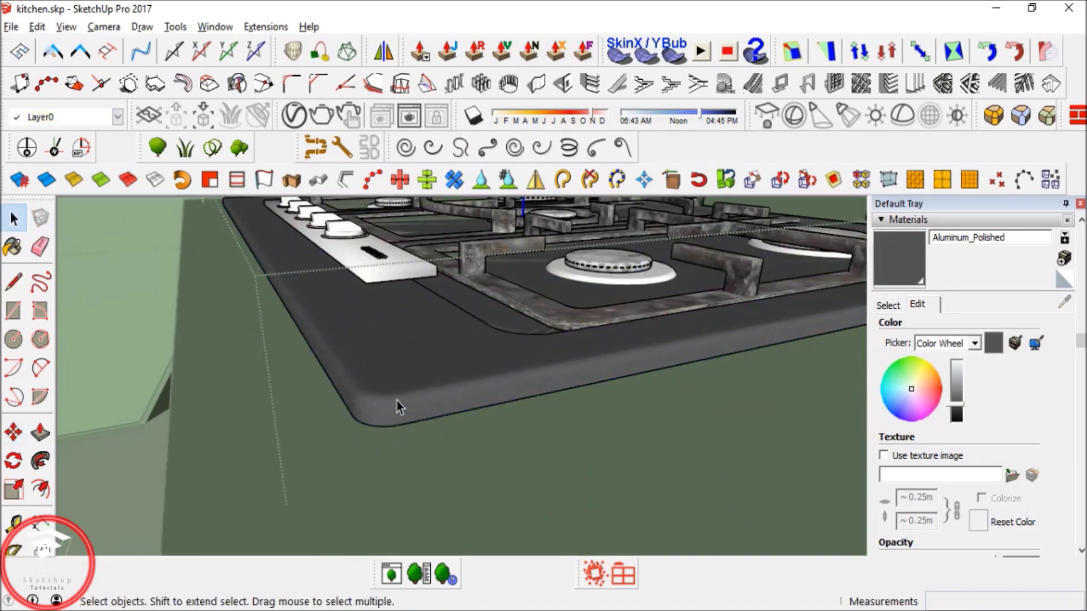
click(396, 401)
scroll(390, 420, up, 2)
key(m)
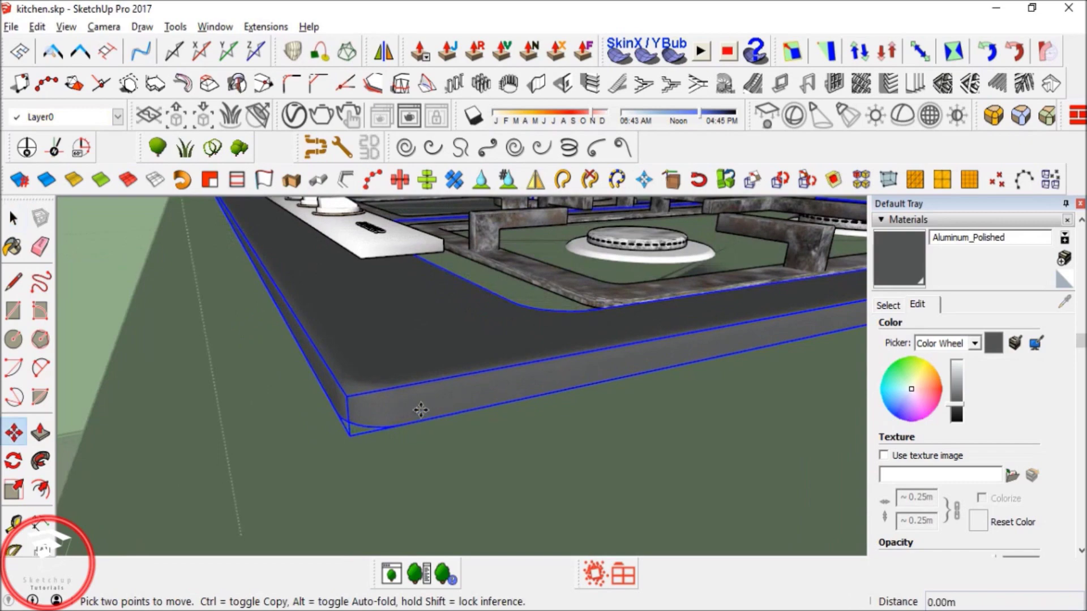
key(space)
Leave the nested group and raise the whole cooktop 0.005 m along the blue axis above the island countertop.
key(Escape)
key(Escape)
click(424, 412)
key(m)
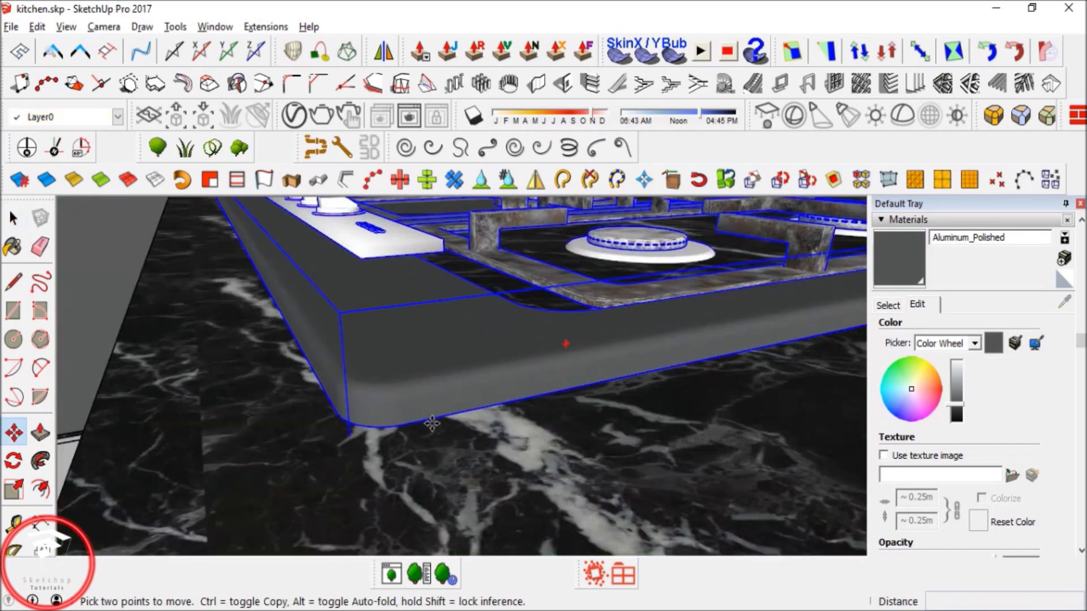
click(432, 405)
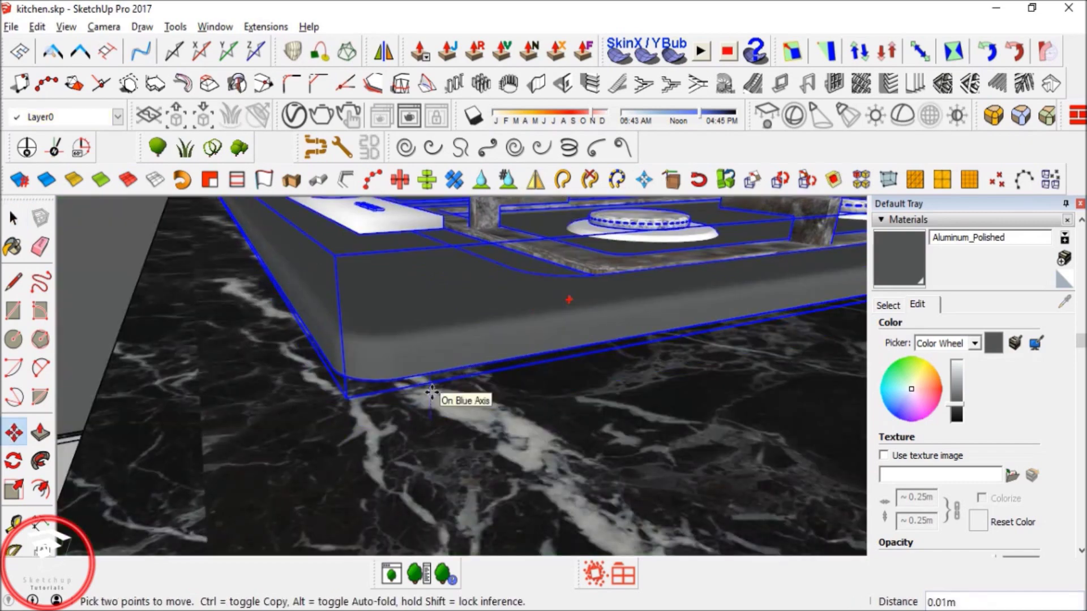
text(.005)
key(Return)
key(space)
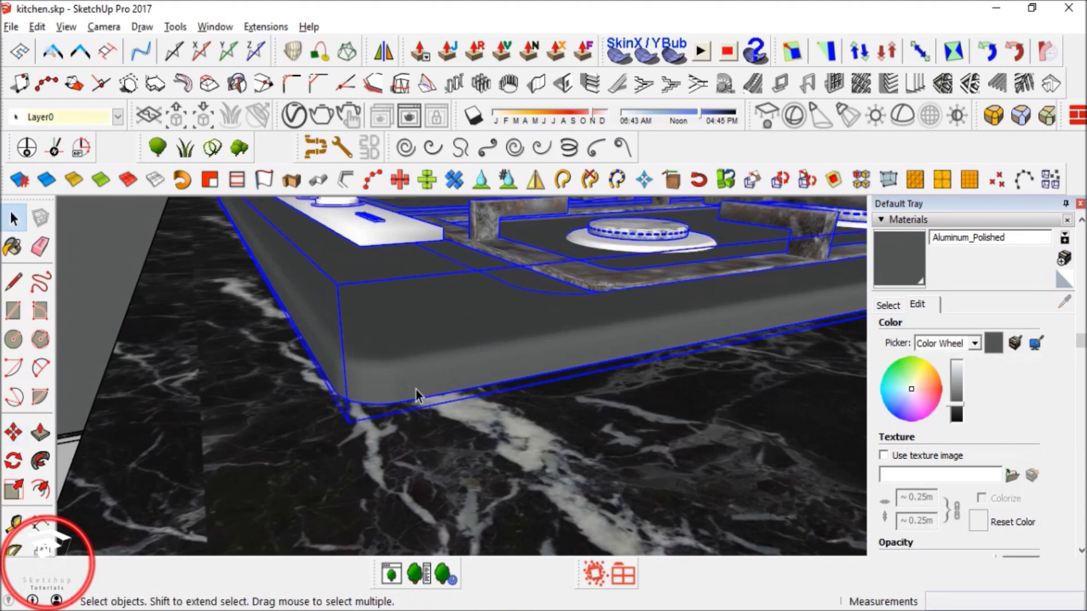
Select the lower outer edge of the cooktop's base plate, shift it slightly down towards the countertop, and close the group.
double_click(416, 391)
triple_click(416, 390)
click(418, 381)
double_click(417, 382)
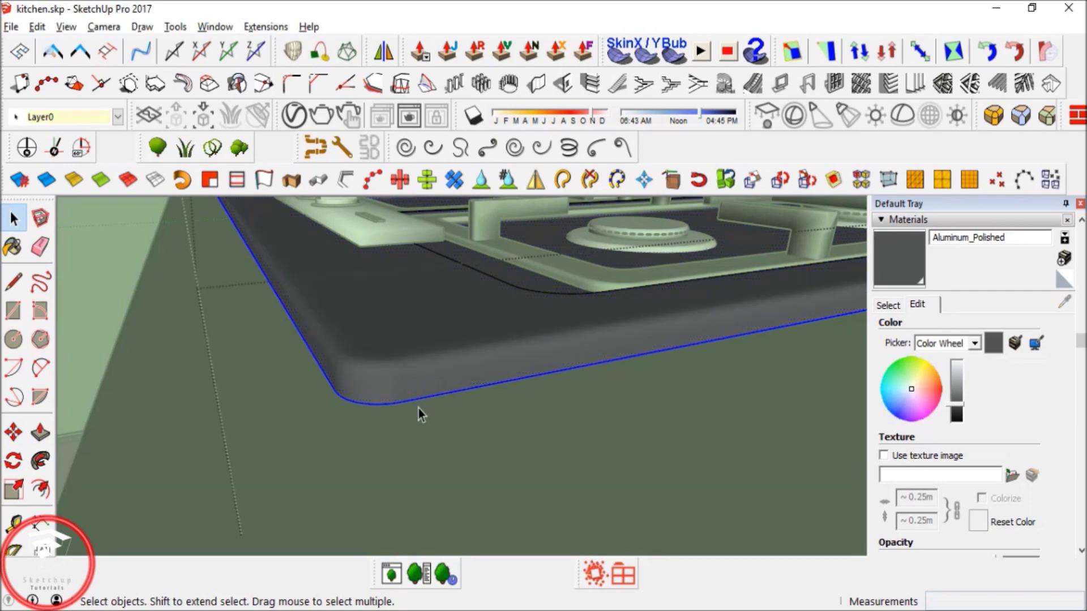
scroll(422, 407, up, 2)
key(m)
click(436, 404)
scroll(436, 413, up, 1)
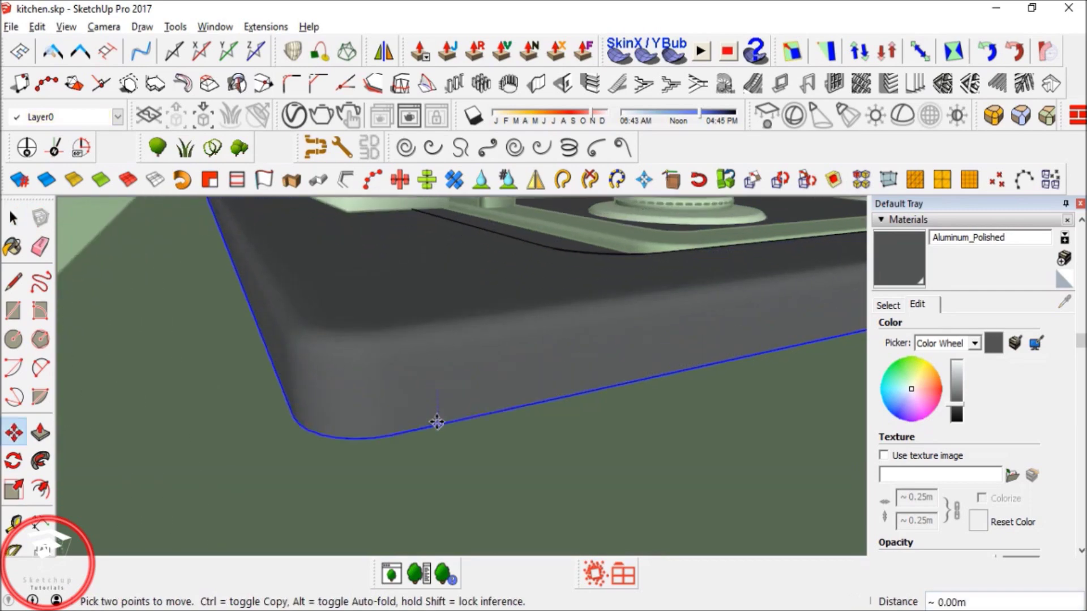
key(space)
scroll(348, 456, down, 3)
scroll(375, 445, down, 1)
click(387, 457)
Examine the seated cooktop, the island's base and the surrounding kitchen floor from several angles.
middle_drag(416, 377, 329, 416)
scroll(433, 440, down, 6)
shift+middle_drag(461, 393, 368, 405)
middle_drag(454, 413, 360, 410)
scroll(424, 371, up, 4)
middle_drag(424, 371, 490, 459)
scroll(362, 310, down, 4)
scroll(419, 368, up, 3)
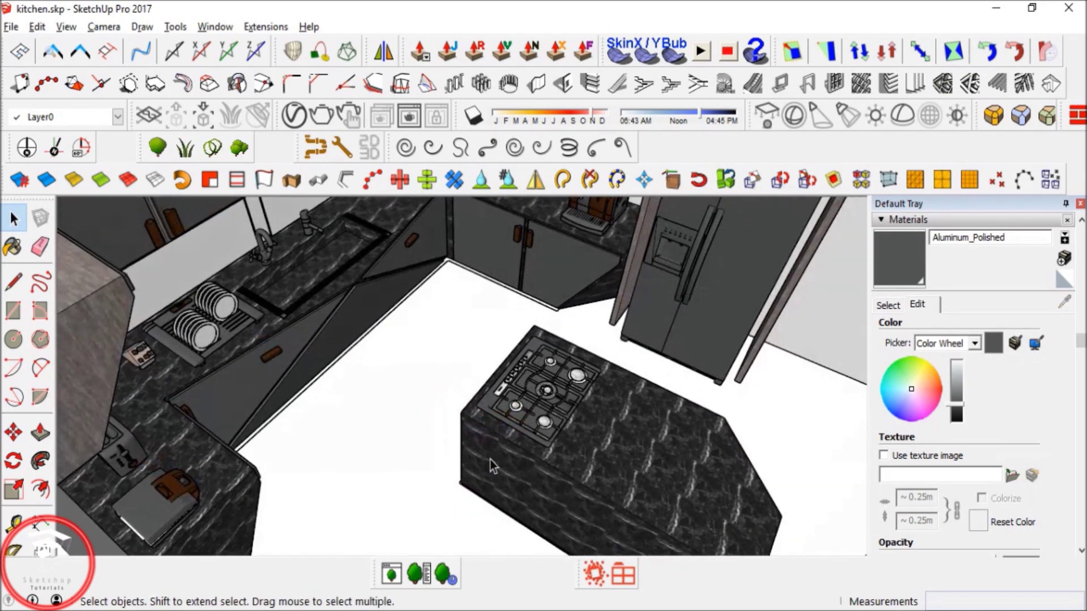
scroll(461, 502, up, 5)
middle_drag(460, 503, 343, 436)
click(543, 435)
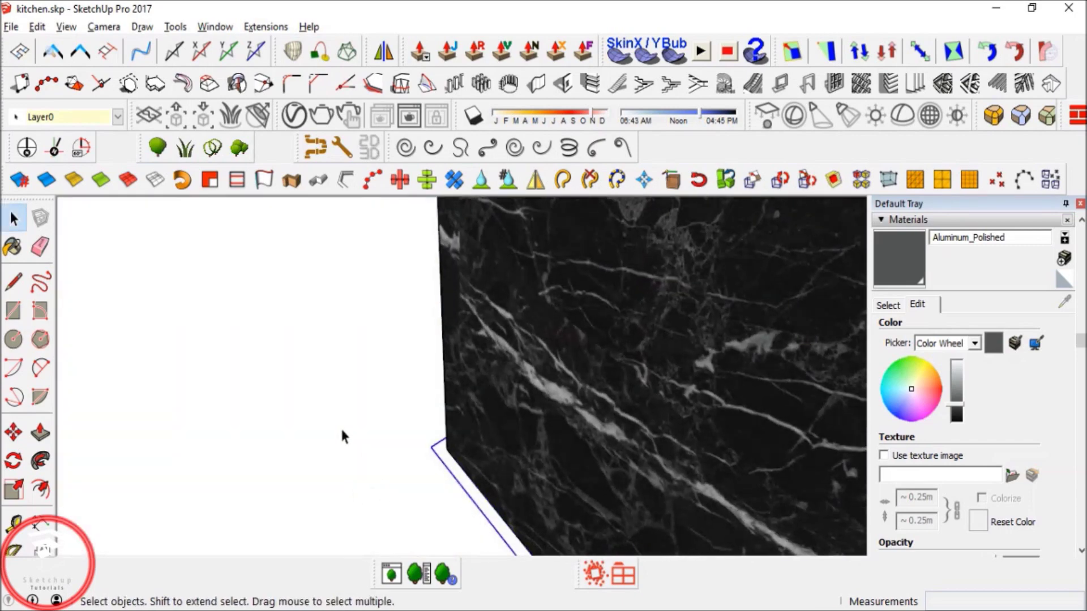
scroll(344, 436, down, 10)
middle_drag(507, 406, 393, 364)
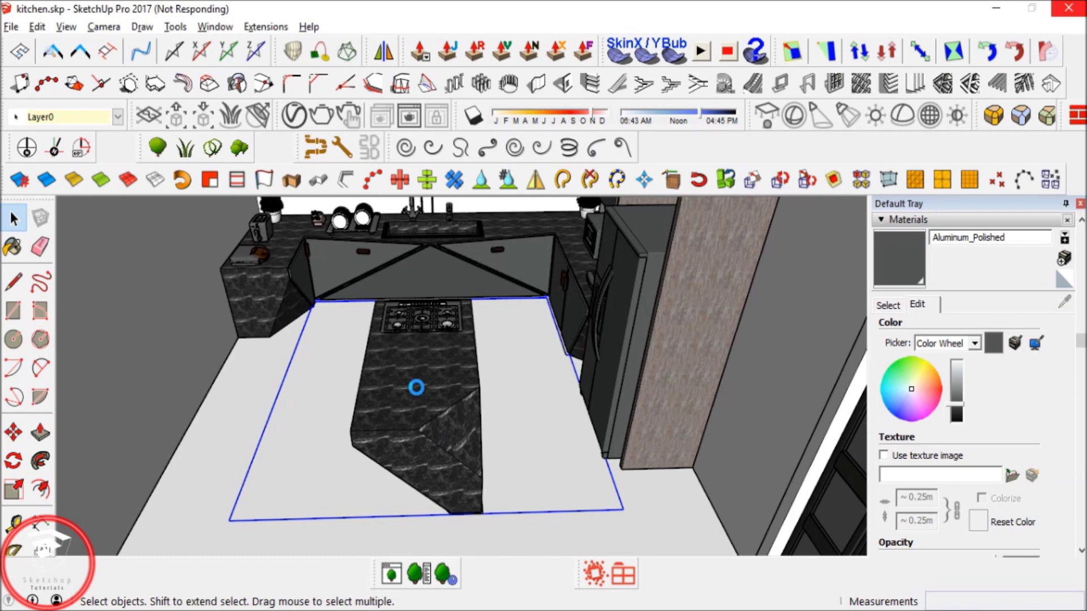
Delete the small leftover object beside the four-light chandelier outside the room.
middle_drag(524, 407, 552, 461)
scroll(501, 385, up, 1)
shift+middle_drag(385, 314, 517, 533)
scroll(329, 385, up, 1)
scroll(339, 352, up, 7)
middle_drag(340, 354, 335, 302)
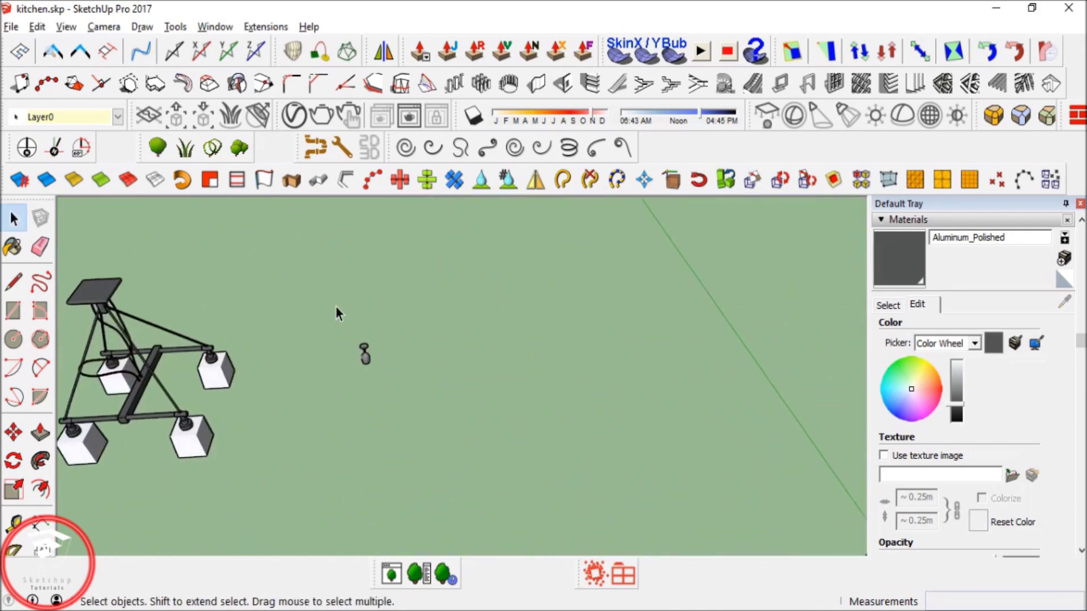
drag(335, 302, 410, 414)
key(Delete)
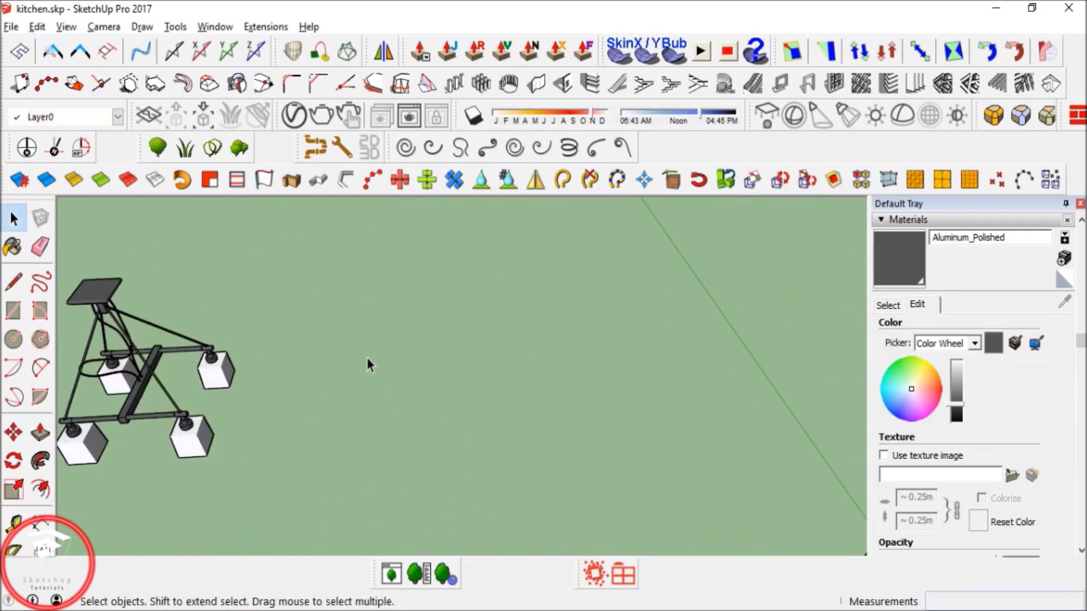
Move the four-light chandelier by its ceiling plate into the kitchen, to the wall-top corner beside the decorative shelf.
scroll(146, 377, down, 6)
middle_drag(145, 378, 209, 334)
scroll(255, 312, down, 3)
click(210, 336)
key(m)
scroll(207, 334, up, 6)
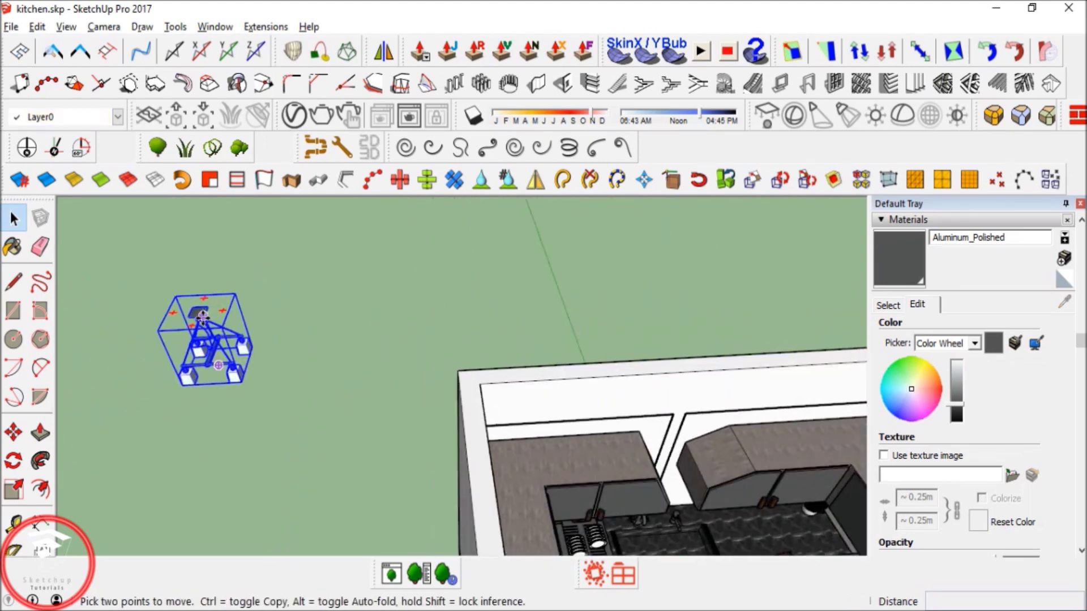
scroll(191, 304, up, 2)
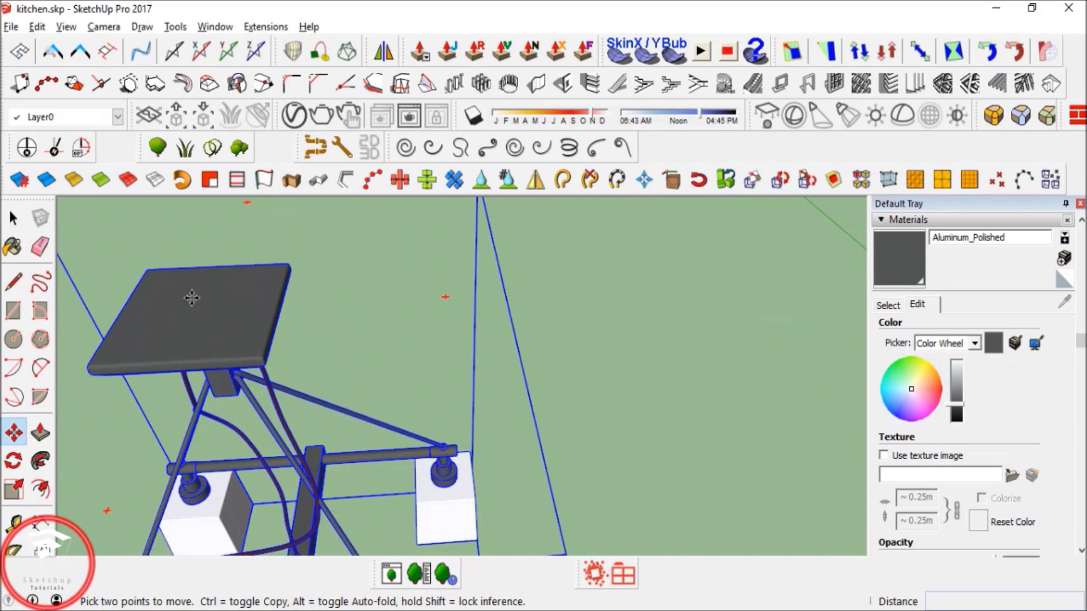
scroll(203, 286, down, 5)
scroll(299, 287, down, 4)
click(263, 285)
scroll(263, 284, down, 3)
shift+middle_drag(479, 441, 283, 363)
shift+middle_drag(393, 415, 617, 441)
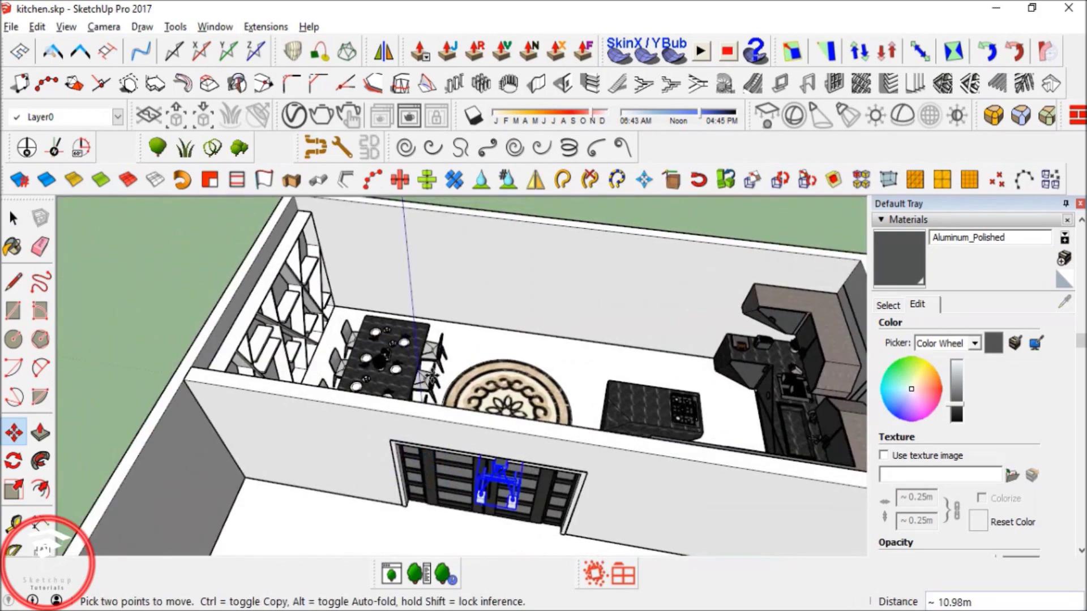
middle_drag(432, 377, 252, 408)
shift+middle_drag(358, 377, 393, 491)
scroll(548, 237, up, 3)
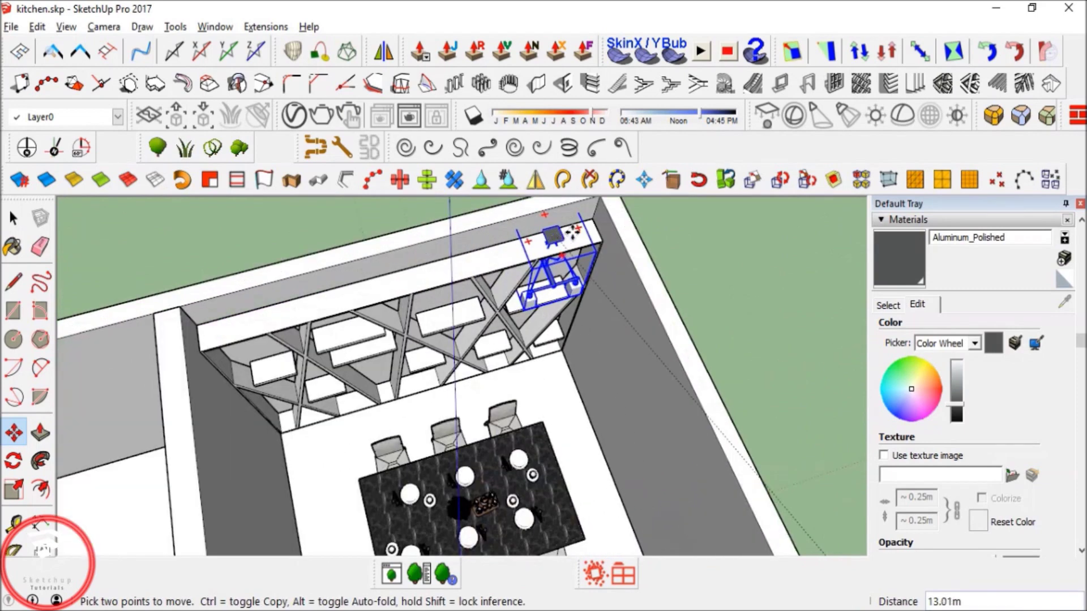
middle_drag(573, 230, 566, 249)
scroll(552, 255, up, 3)
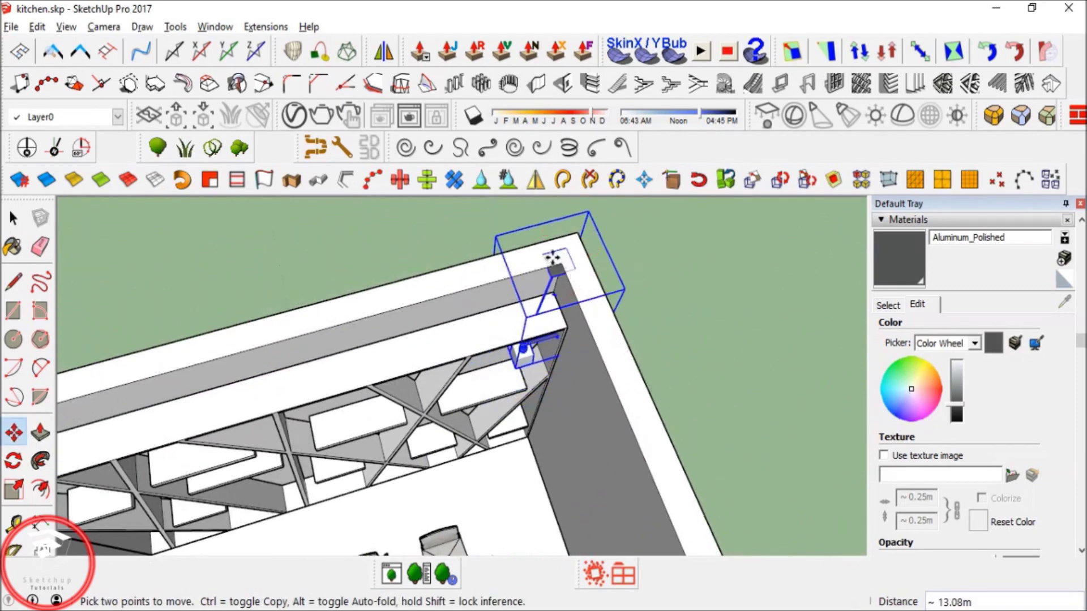
Move the chandelier about 1.25 m from the wall to hang over one end of the dining table.
scroll(552, 258, down, 4)
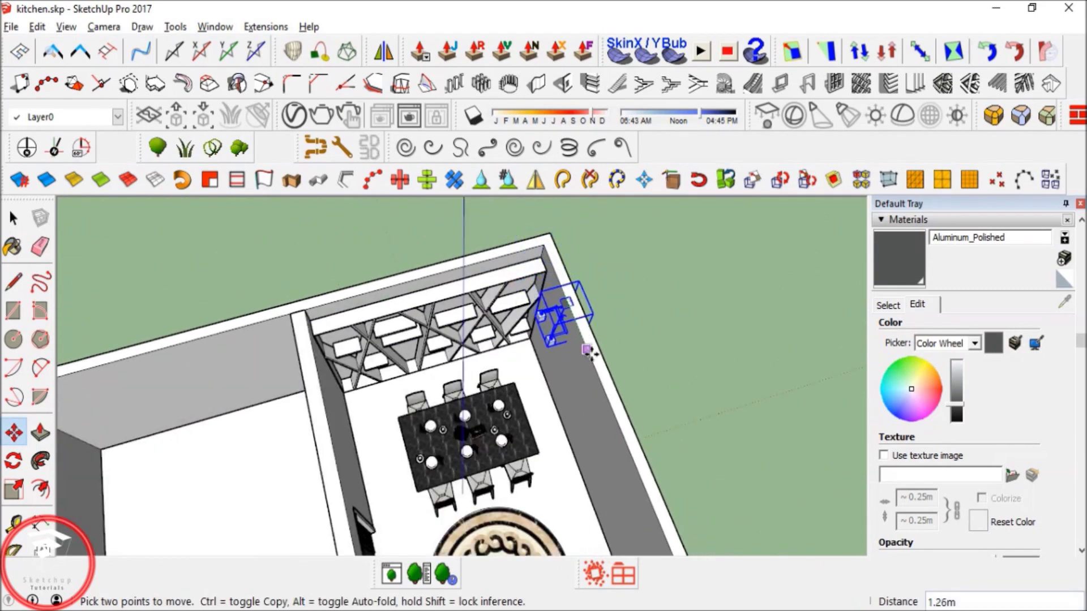
middle_drag(614, 419, 585, 377)
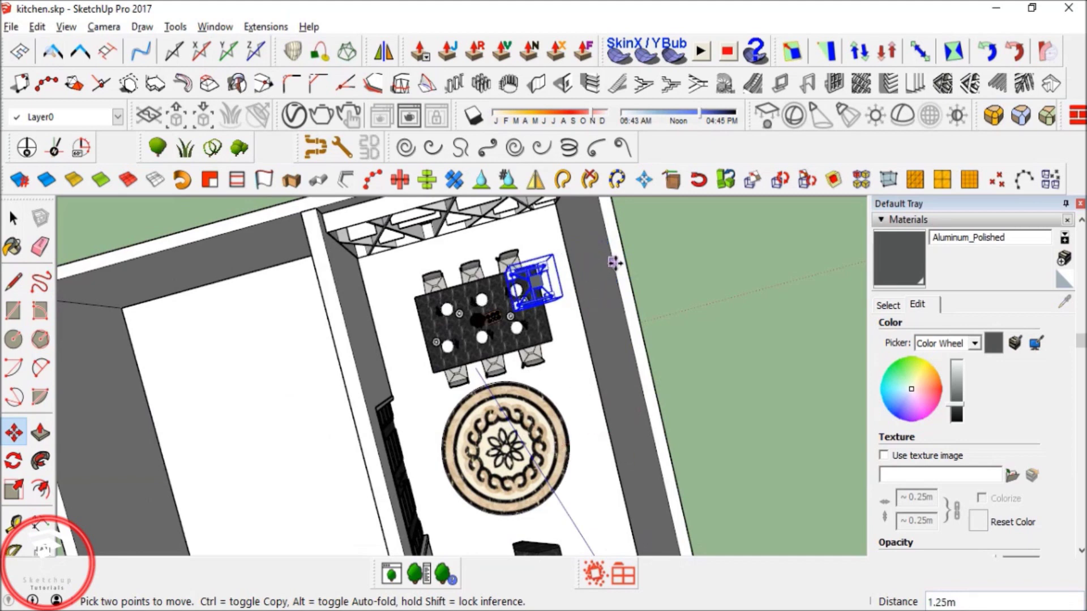
middle_drag(578, 338, 424, 318)
Copy the chandelier about 1.84 m along the dining table's length so one hangs at each end.
key(ctrl)
click(545, 420)
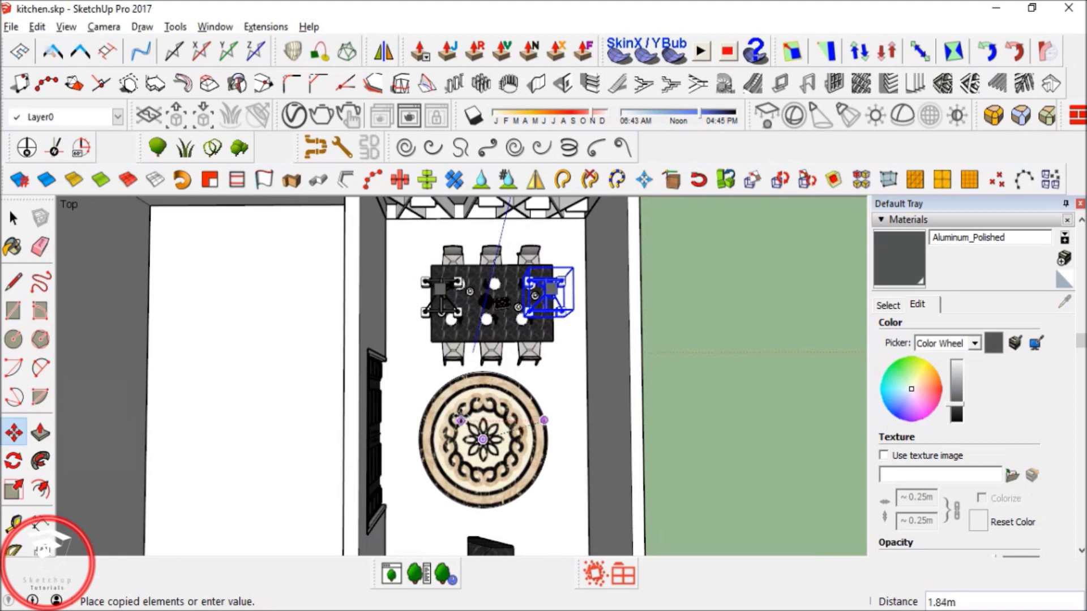
click(468, 422)
key(space)
shift+middle_drag(553, 388, 498, 391)
Select the chandelier nearest the side wall and shift it slightly outward along the table's length.
click(485, 309)
key(m)
click(491, 398)
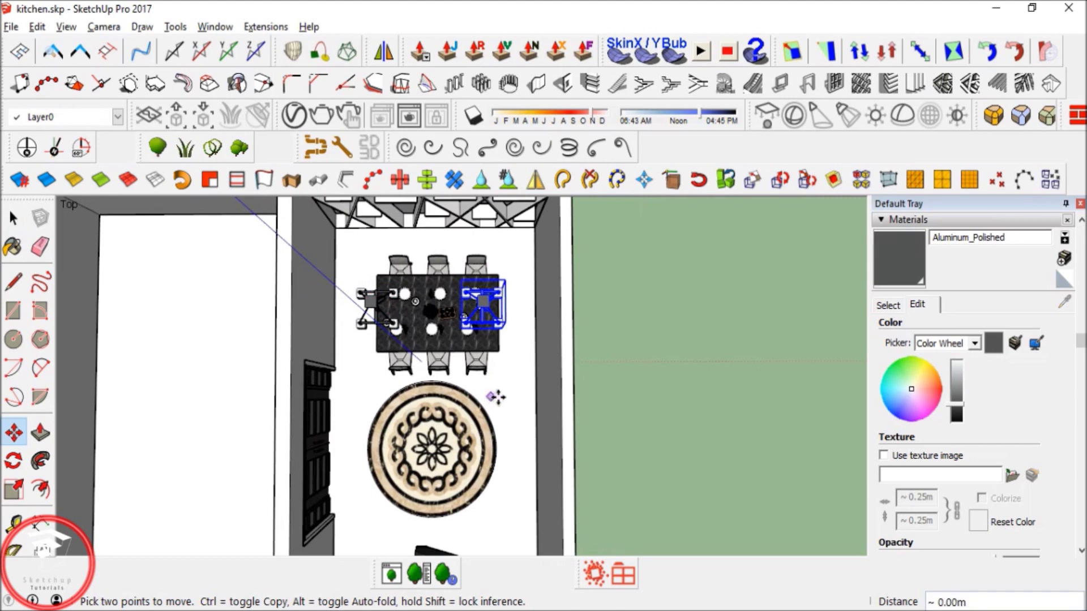
click(501, 399)
key(space)
scroll(497, 360, down, 1)
shift+middle_drag(497, 360, 569, 361)
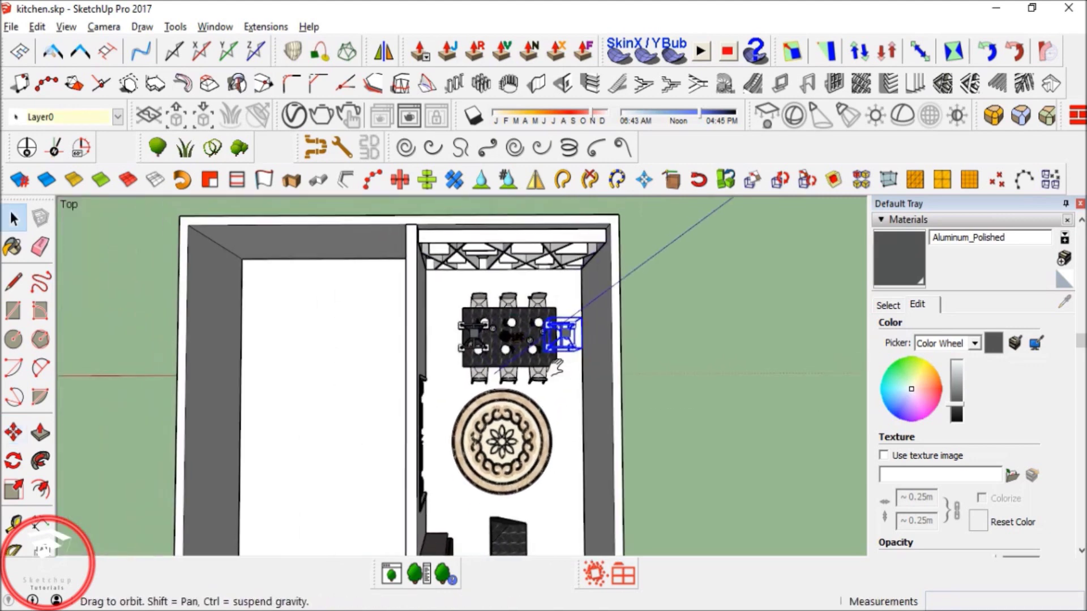
Inside the walls group, draw a large window rectangle on the long wall beside the island.
scroll(490, 330, up, 2)
scroll(486, 347, down, 3)
middle_drag(481, 347, 222, 162)
shift+middle_drag(320, 249, 386, 255)
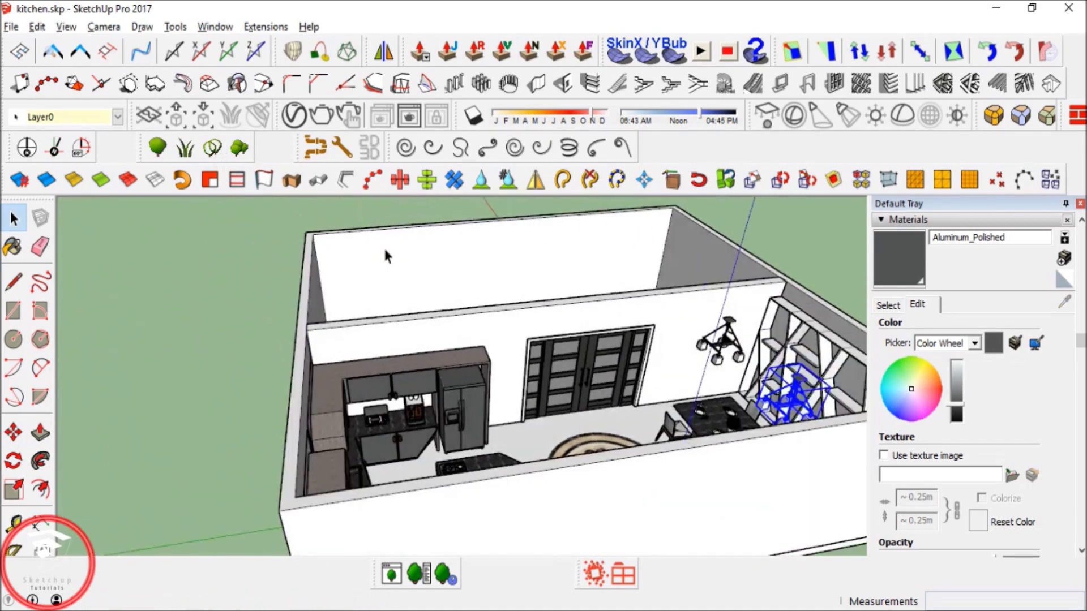
middle_drag(425, 293, 297, 352)
drag(151, 350, 371, 333)
middle_drag(371, 333, 502, 359)
scroll(538, 345, up, 3)
scroll(566, 343, up, 2)
key(r)
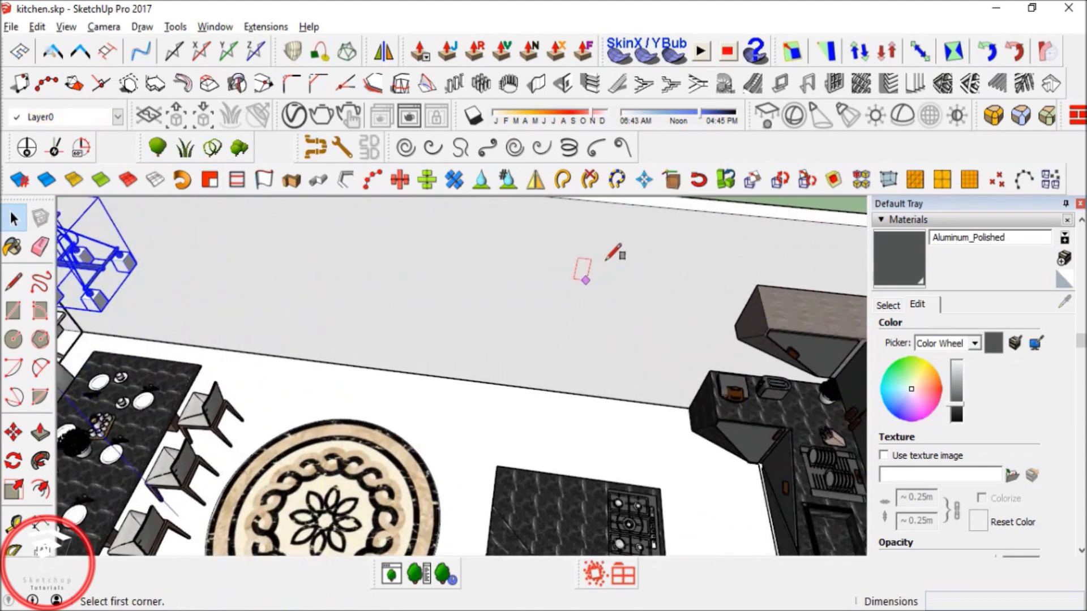
key(r)
click(629, 238)
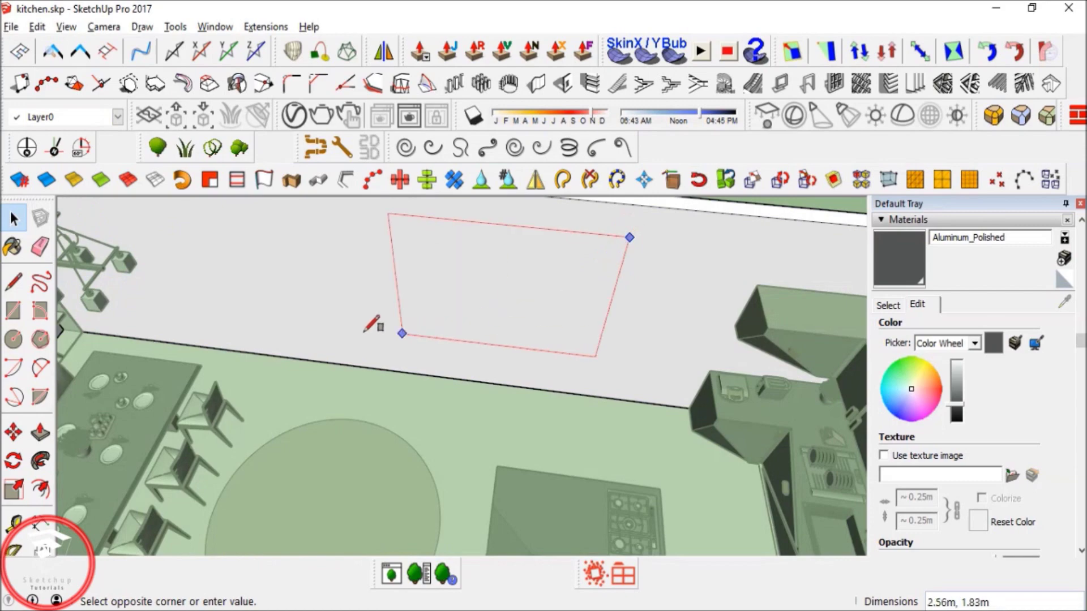
click(288, 344)
key(space)
Push the window rectangle through the full wall thickness to cut the opening.
middle_drag(345, 312, 561, 374)
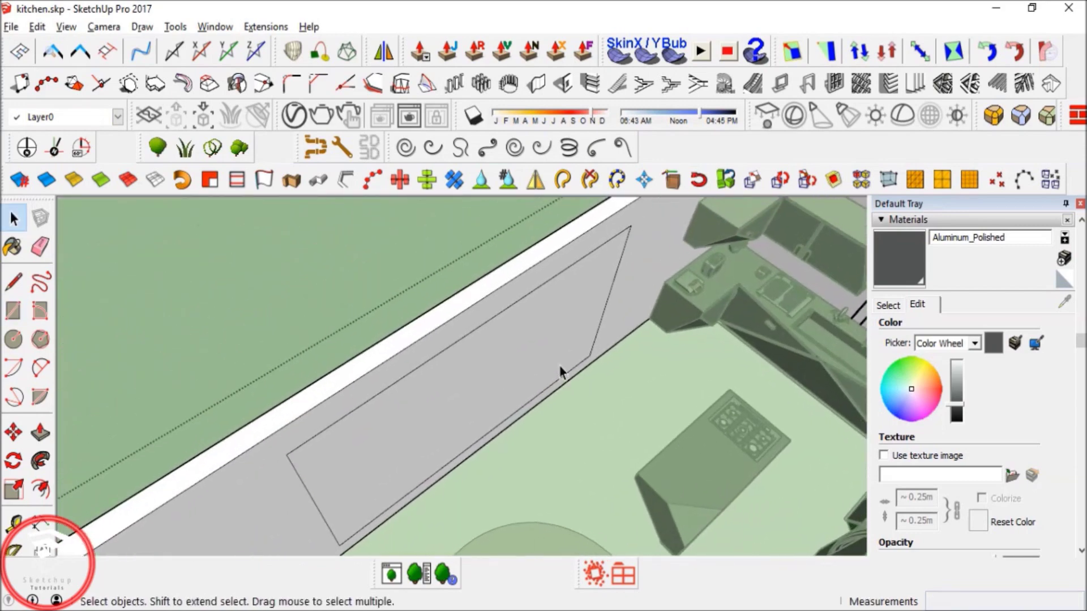
key(p)
click(548, 342)
click(548, 236)
key(space)
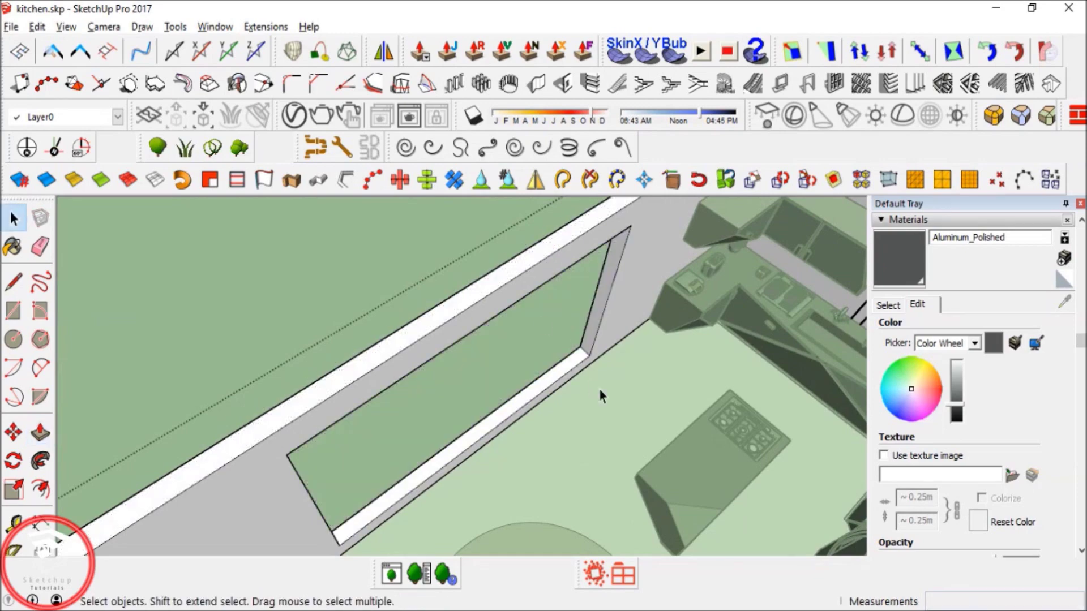
Leave the walls group and draw a rectangle face from corner to corner across the window opening.
middle_drag(599, 389, 496, 326)
key(r)
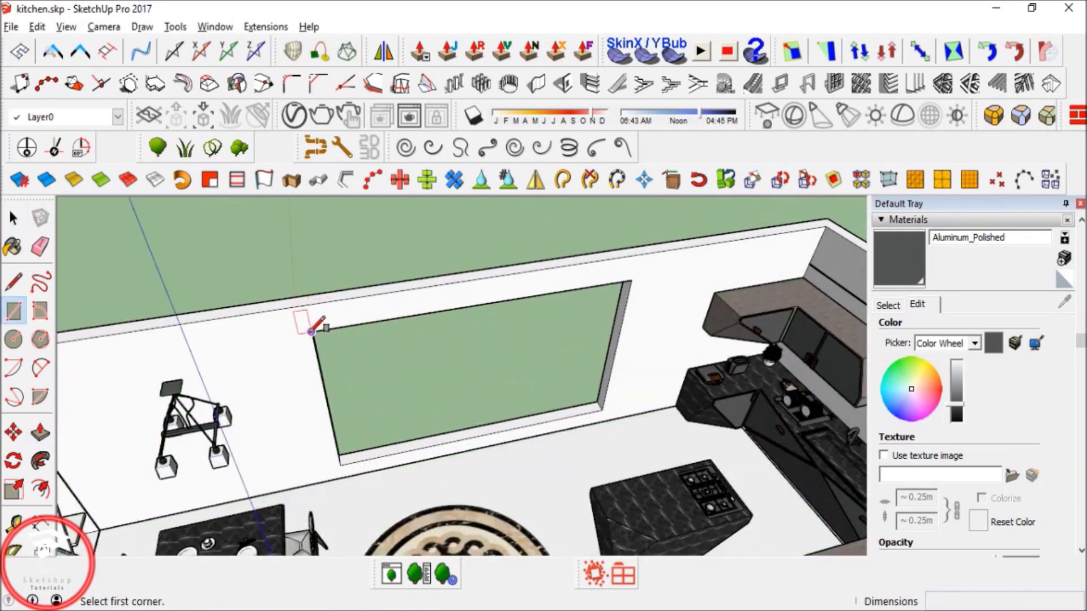
click(311, 331)
click(603, 409)
key(space)
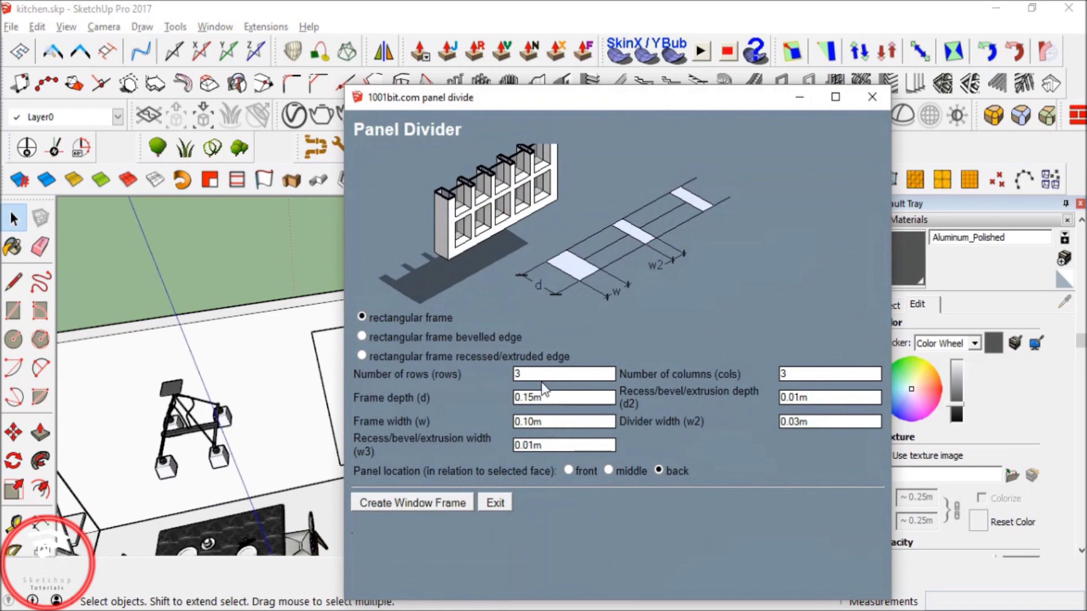
Create a rectangular Panel Divider window frame with 3 rows, 3 columns, 0.15 m depth, 0.10 m frame width and 0.03 m dividers.
click(453, 501)
middle_drag(441, 383, 473, 354)
scroll(364, 366, up, 2)
Select the window frame and move it by its lower corner into the depth of the wall opening.
click(362, 362)
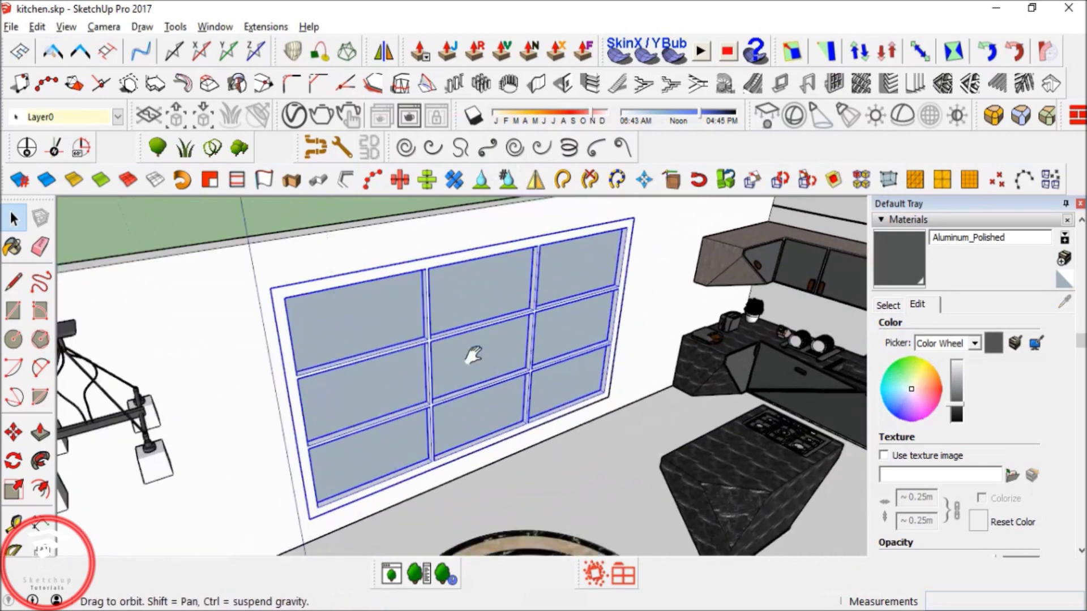
scroll(541, 378, up, 5)
scroll(609, 396, up, 5)
key(m)
click(695, 409)
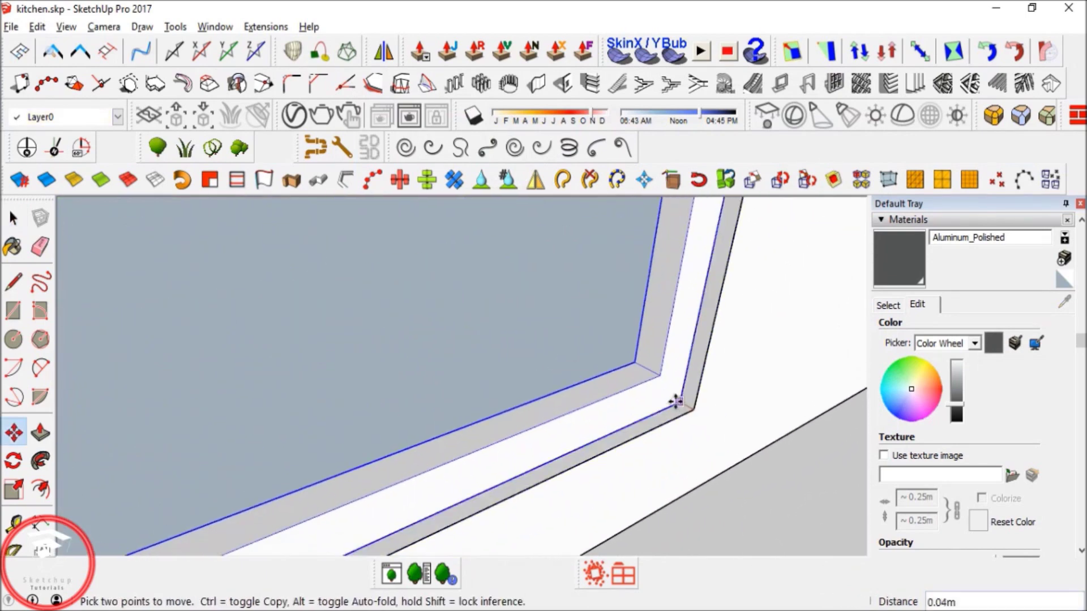
Finish moving the window geometry about 0.04 m and reverse the faces of all its glass panes.
click(672, 396)
key(space)
scroll(668, 479, down, 7)
middle_drag(667, 480, 541, 402)
double_click(479, 376)
double_click(478, 376)
double_click(479, 375)
key(ctrl+a)
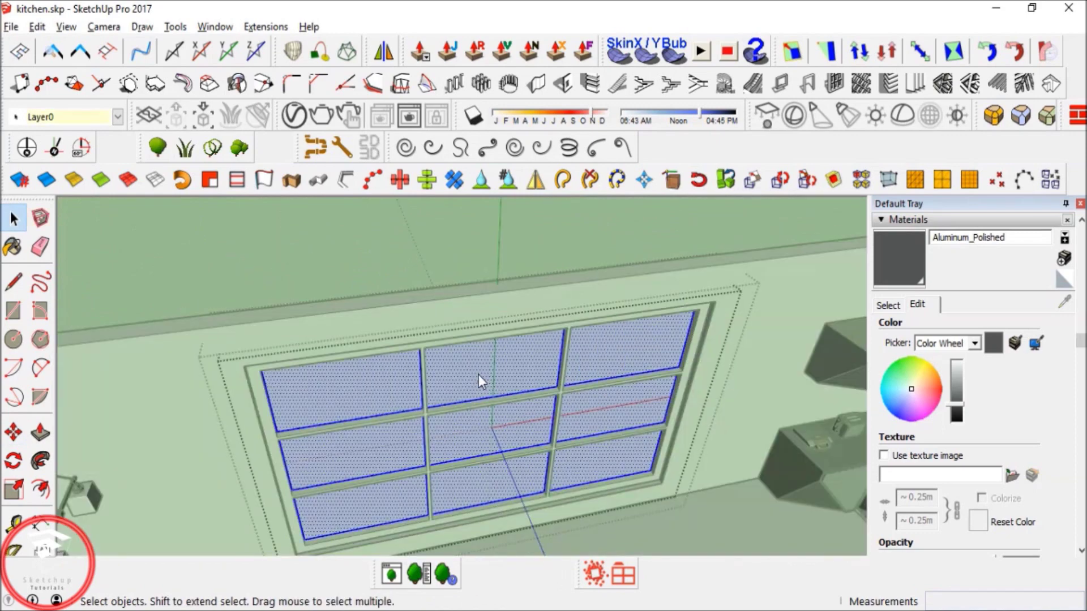
right_click(479, 376)
click(533, 293)
key(Escape)
scroll(460, 391, down, 4)
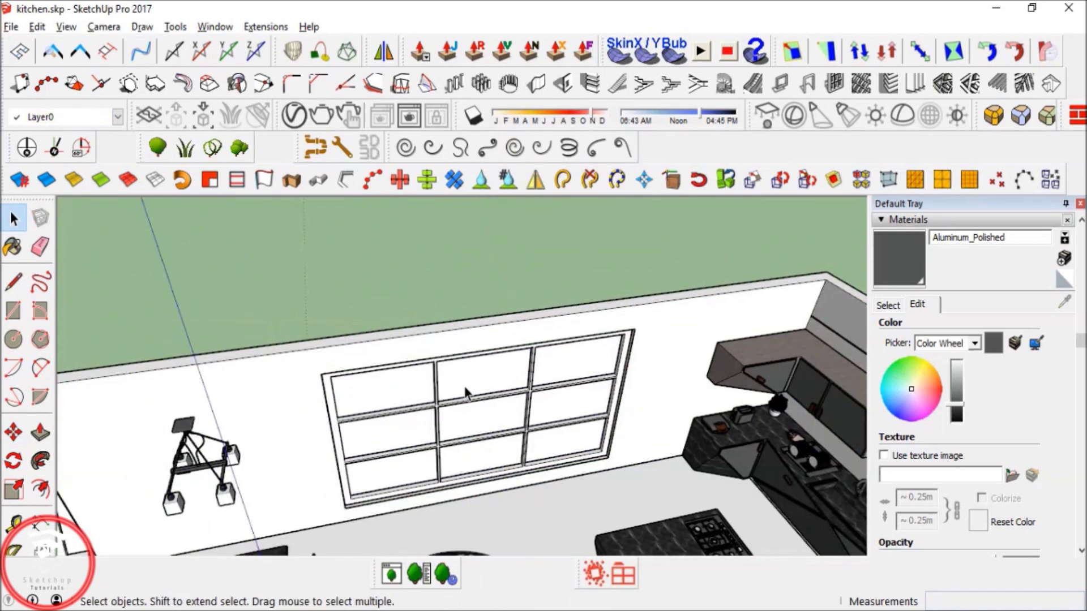
Paint the whole window frame inside its group with the Aluminum_Polished material.
scroll(445, 416, up, 4)
double_click(443, 400)
triple_click(444, 400)
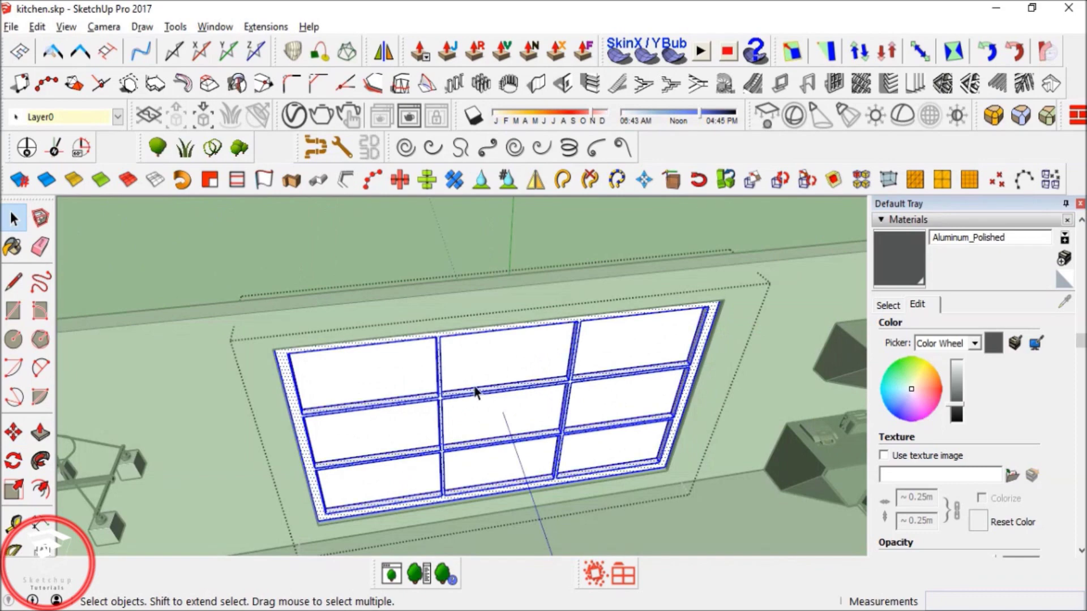
middle_drag(485, 376, 464, 339)
key(b)
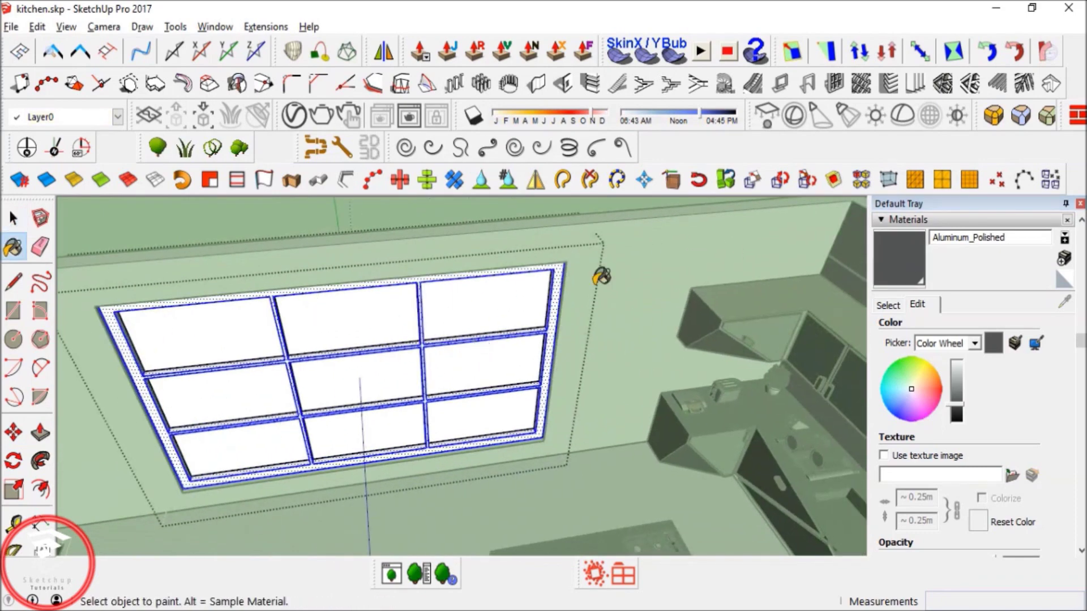
scroll(557, 309, up, 3)
click(557, 310)
key(space)
key(Escape)
Open the V-Ray Asset Editor, start loading a material file and browse to Local Disk (C:).
scroll(568, 318, down, 5)
mouse_move(538, 294)
middle_down()
mouse_move(536, 317)
mouse_move(571, 362)
mouse_move(552, 365)
mouse_move(602, 376)
mouse_move(607, 340)
mouse_move(274, 225)
middle_up()
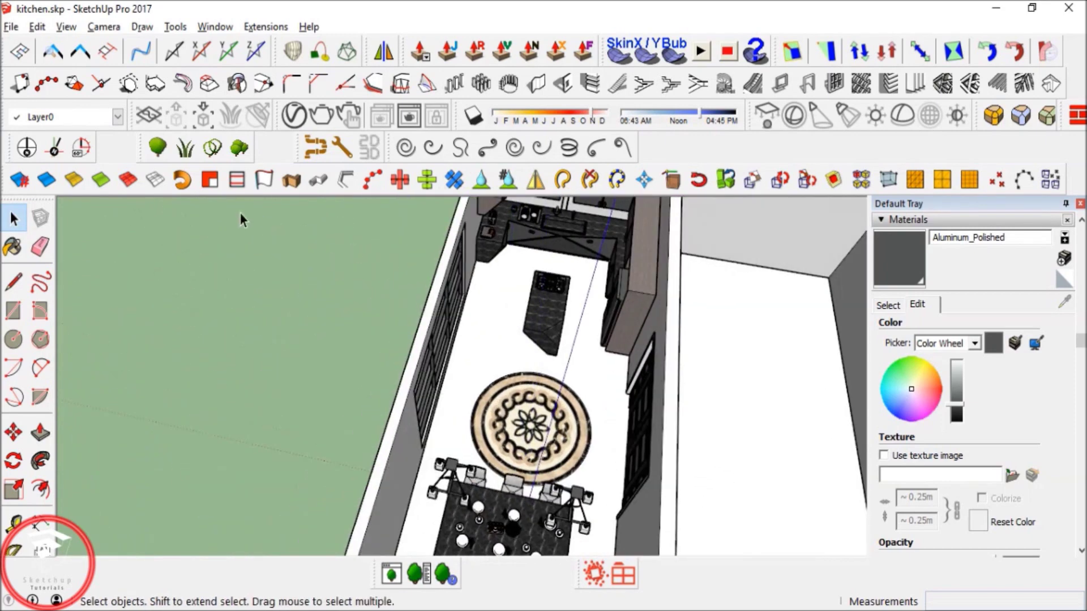
click(300, 121)
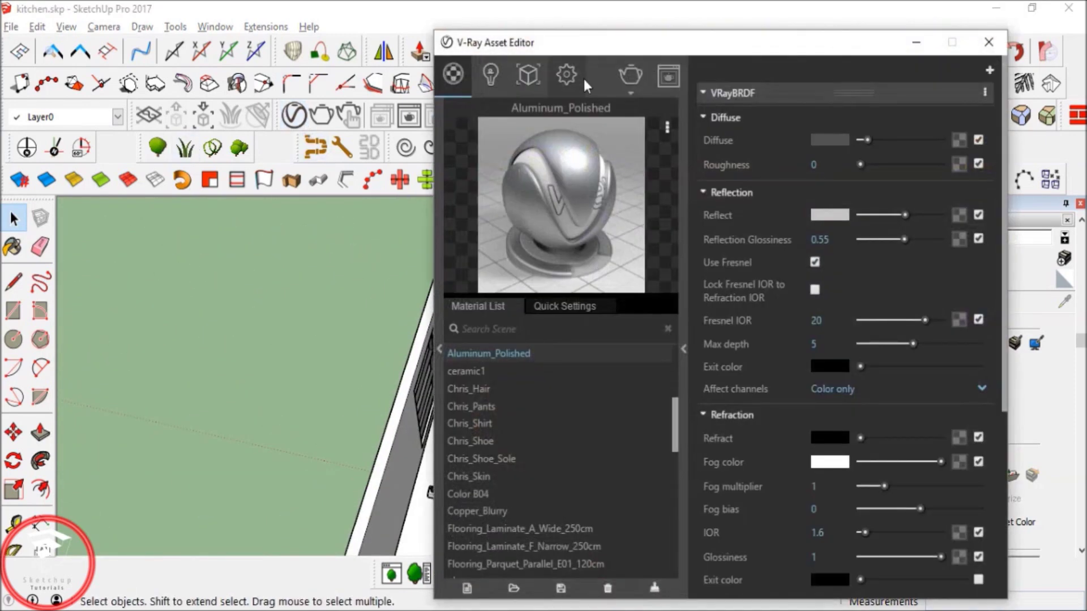
drag(616, 47, 686, 18)
click(584, 559)
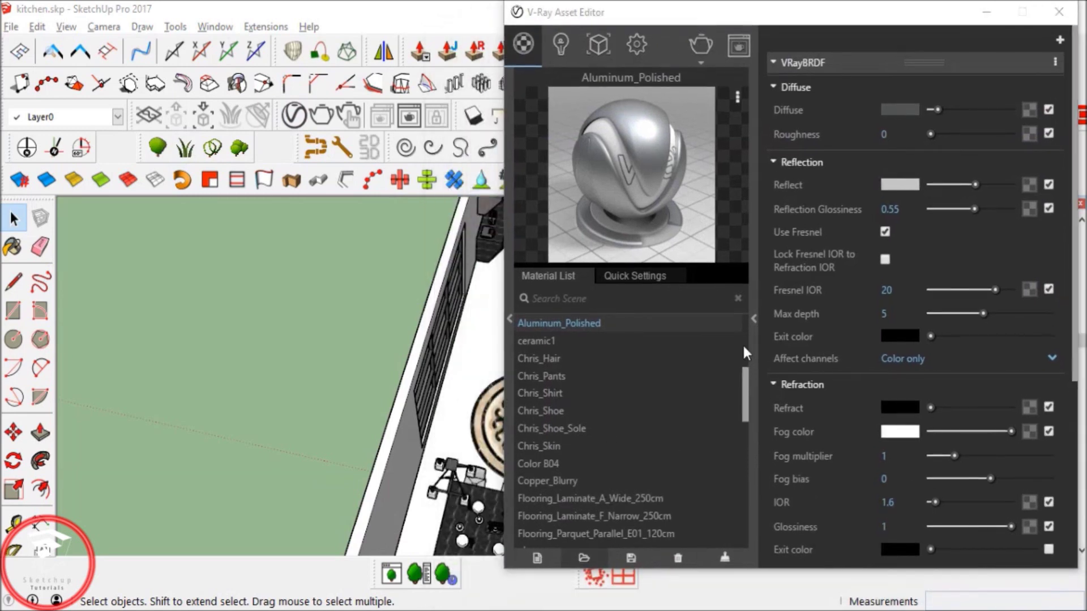
click(581, 334)
scroll(696, 317, down, 1)
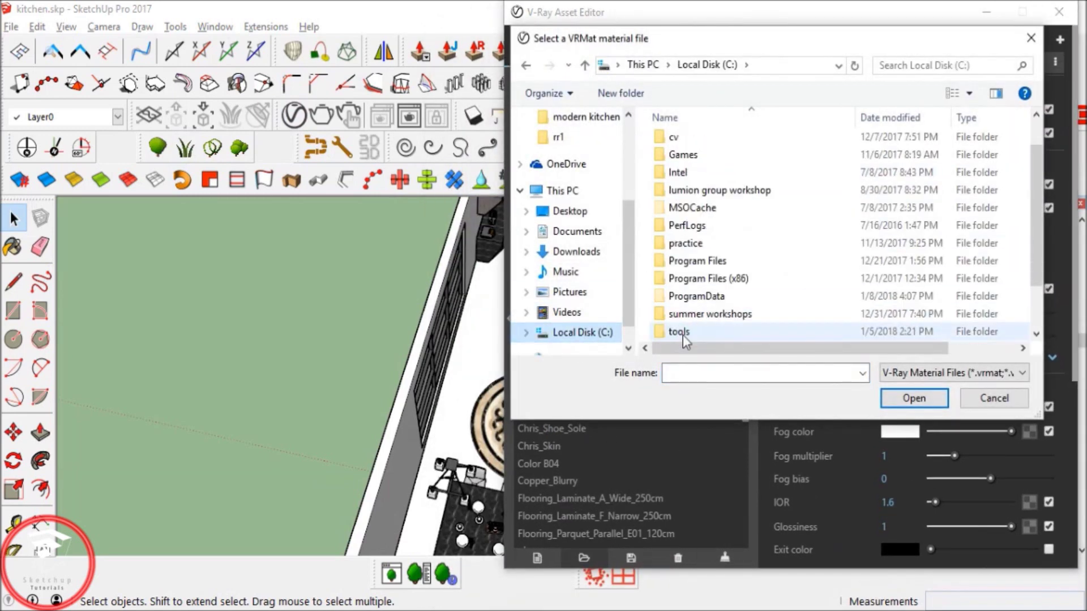
Load Marble Whtie.vrmat from the رخام الارضية folder inside the practice workshop files.
click(699, 245)
double_click(699, 245)
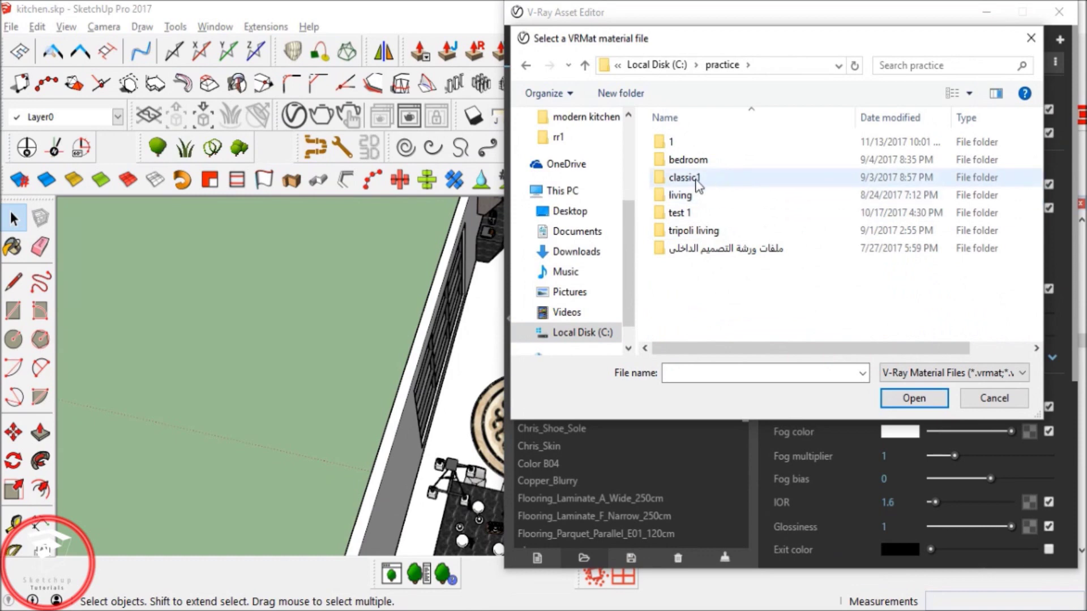
double_click(702, 250)
double_click(689, 177)
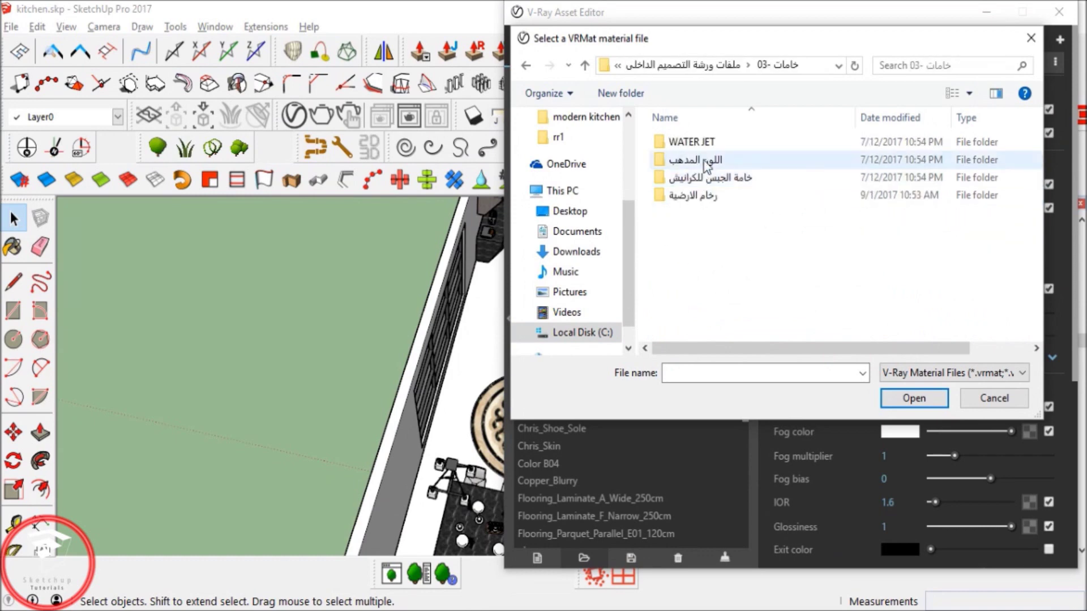
click(703, 195)
double_click(703, 196)
click(789, 196)
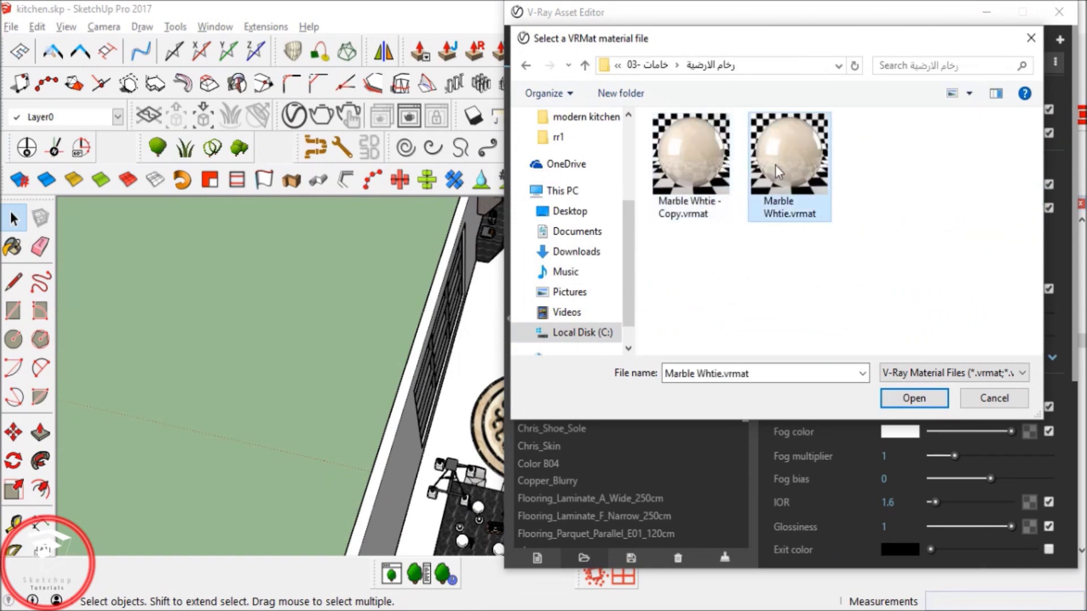
click(913, 398)
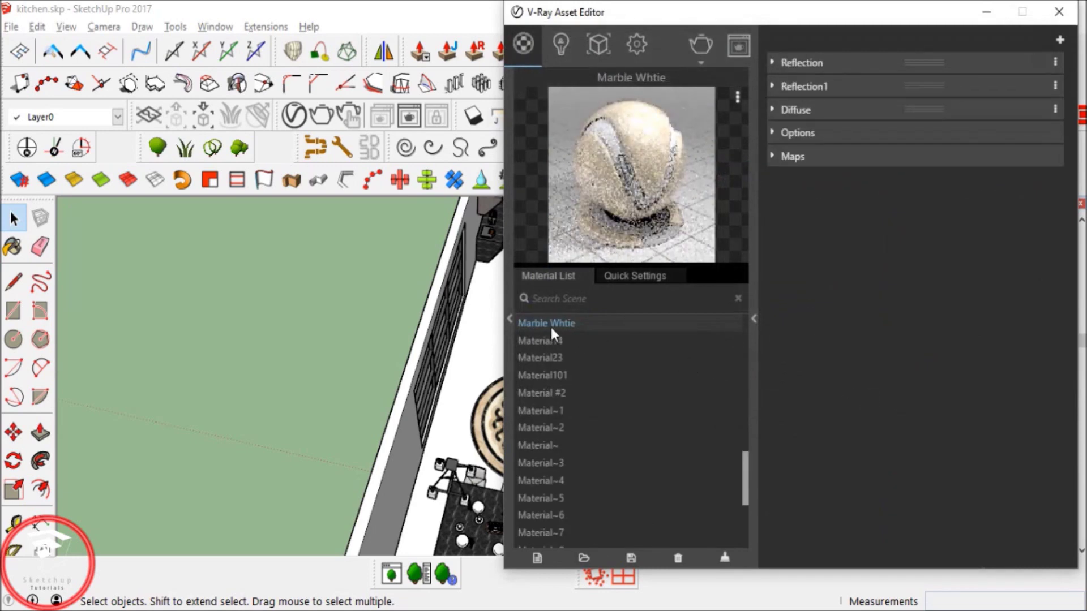
Select the kitchen floor face and apply the Marble Whtie material to it.
click(479, 356)
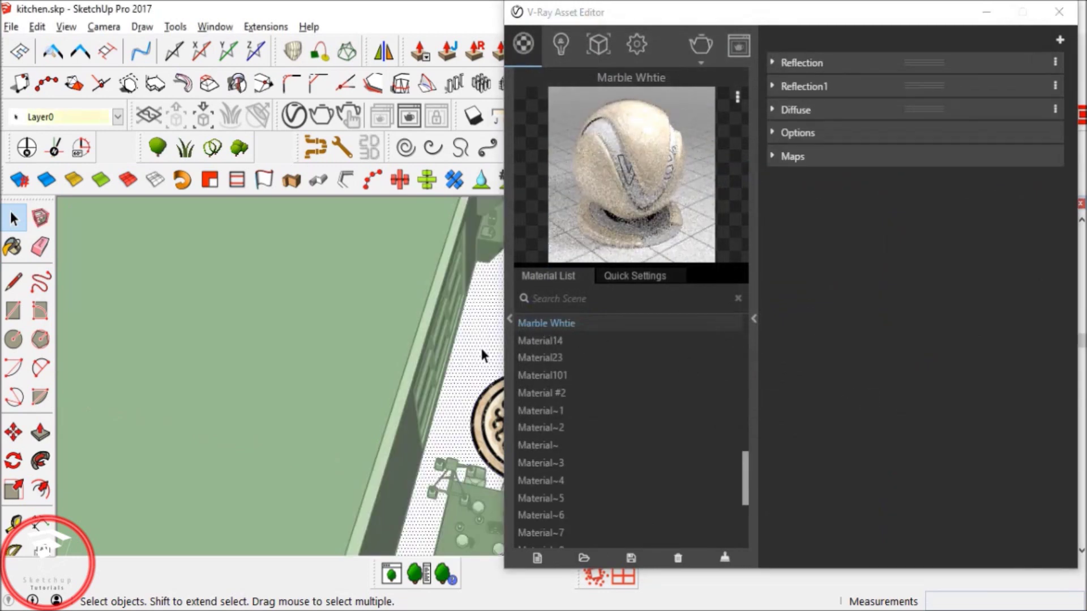
middle_drag(482, 351, 348, 345)
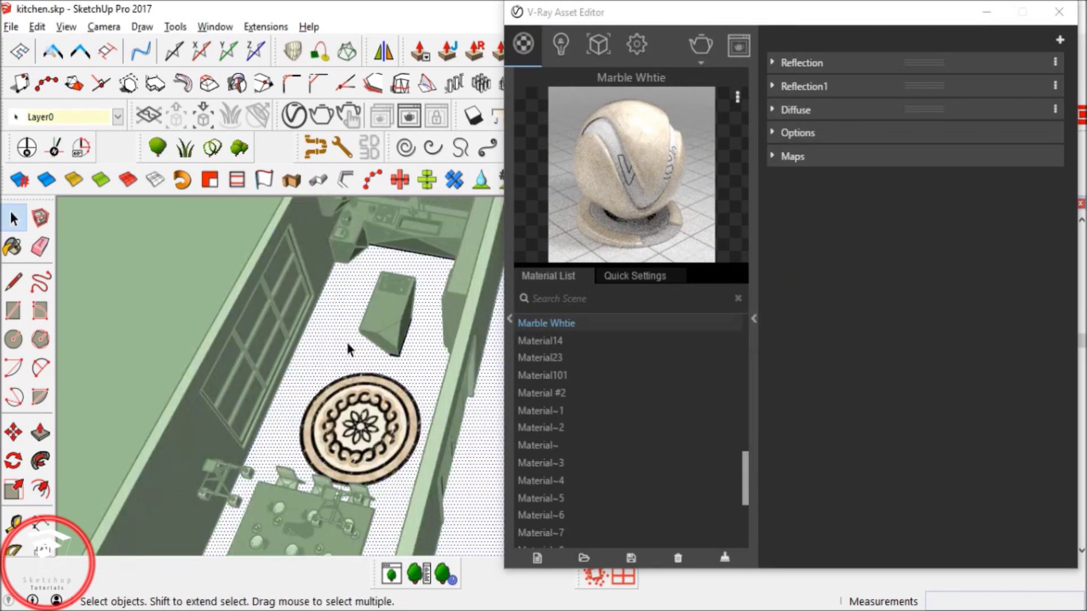
right_click(552, 320)
click(603, 353)
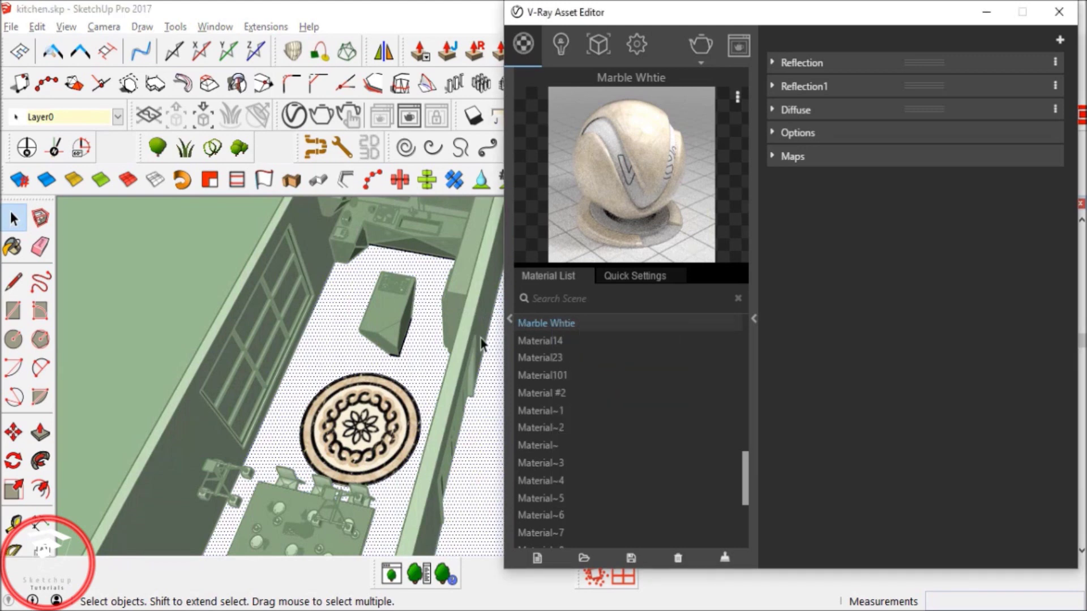
Examine the Reflection layers and the Diffuse bitmap texture of the Marble Whtie material.
click(855, 63)
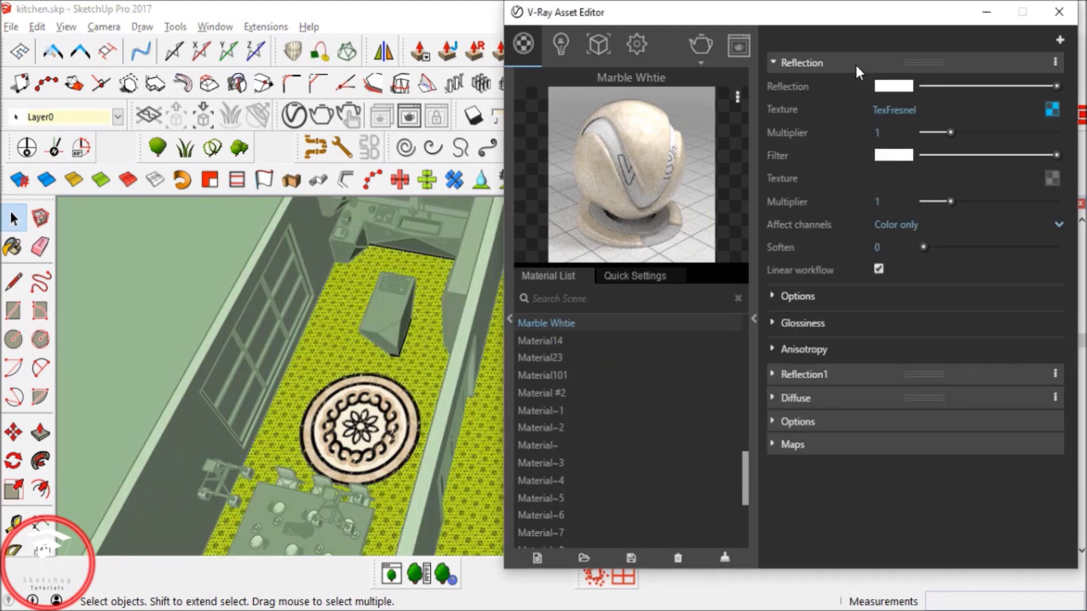
click(815, 65)
click(814, 86)
click(807, 83)
click(807, 117)
click(1049, 136)
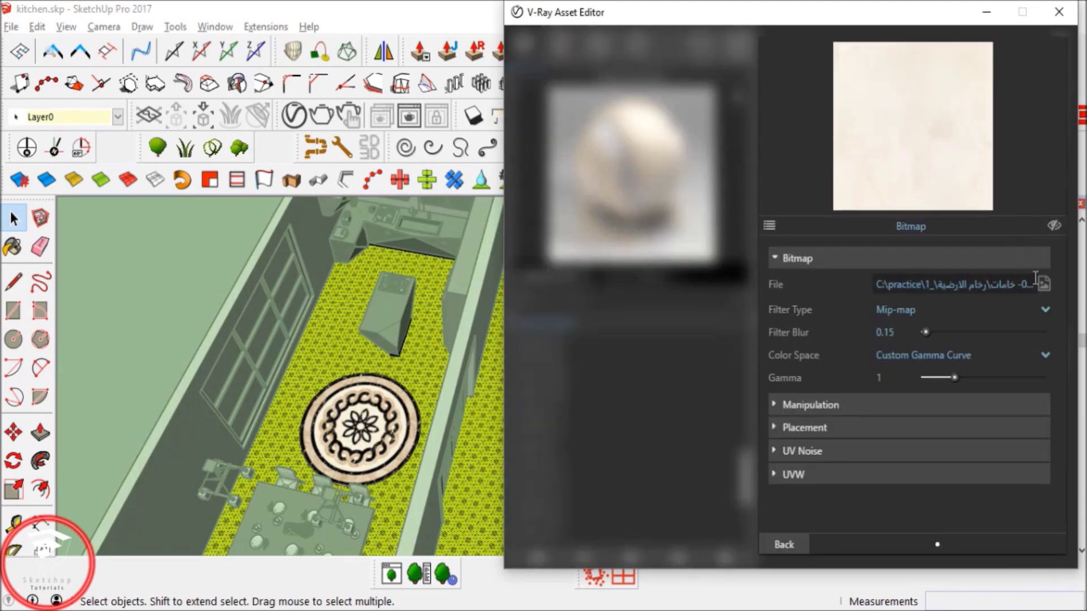
click(785, 545)
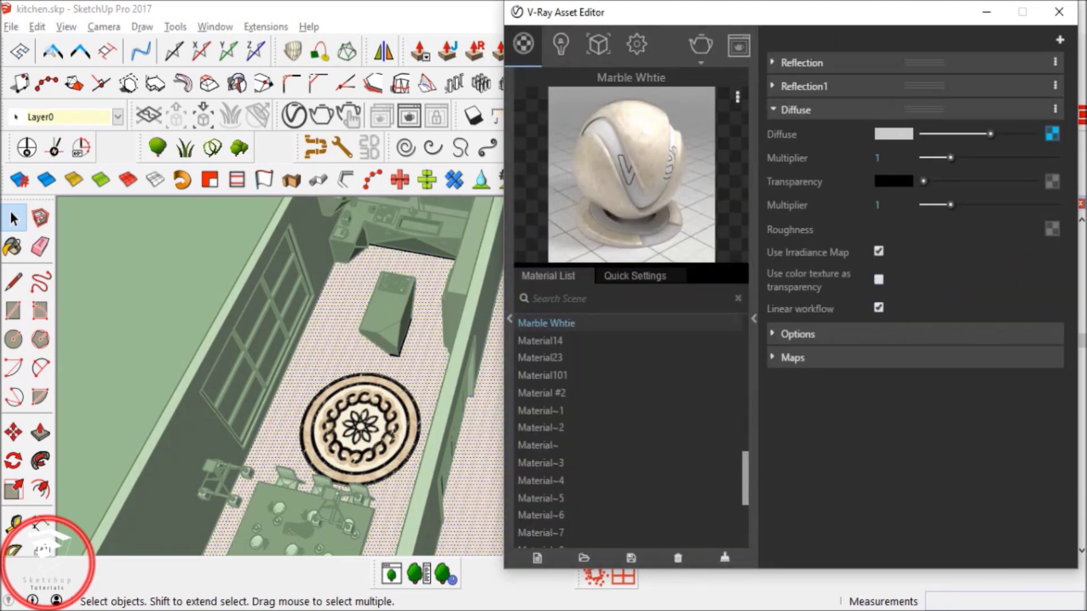
click(934, 110)
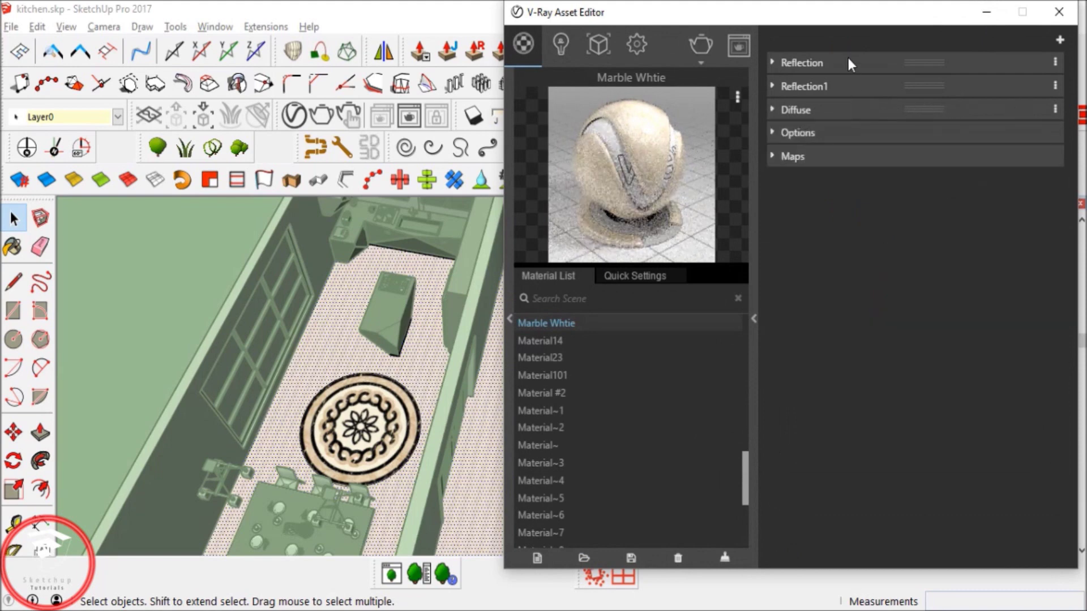
Inspect the Fresnel texture settings of the marble's Reflection and Reflection1 layers.
click(848, 65)
click(1051, 110)
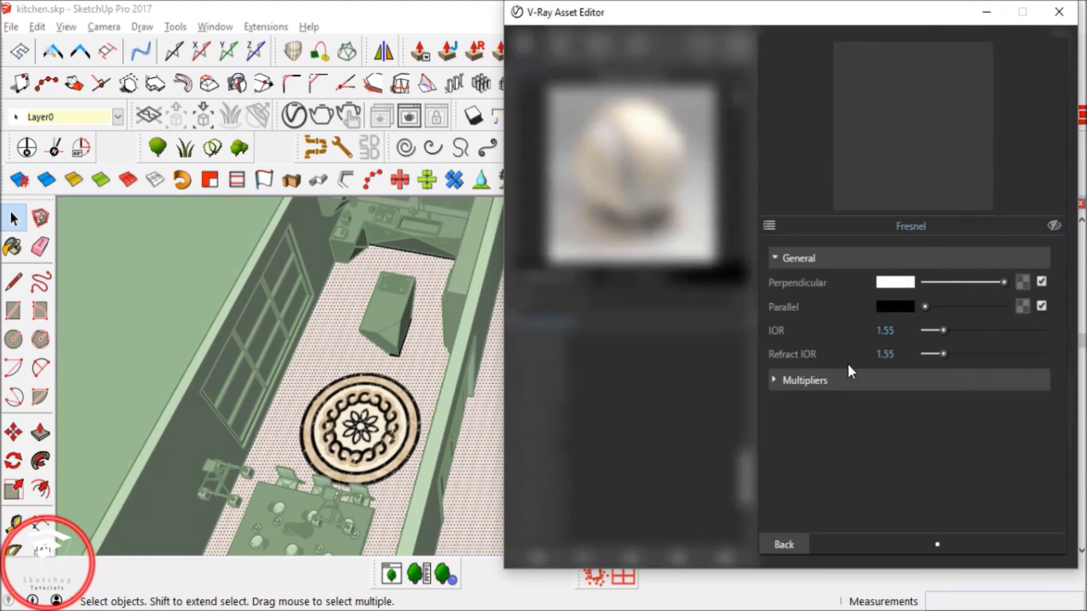
click(785, 544)
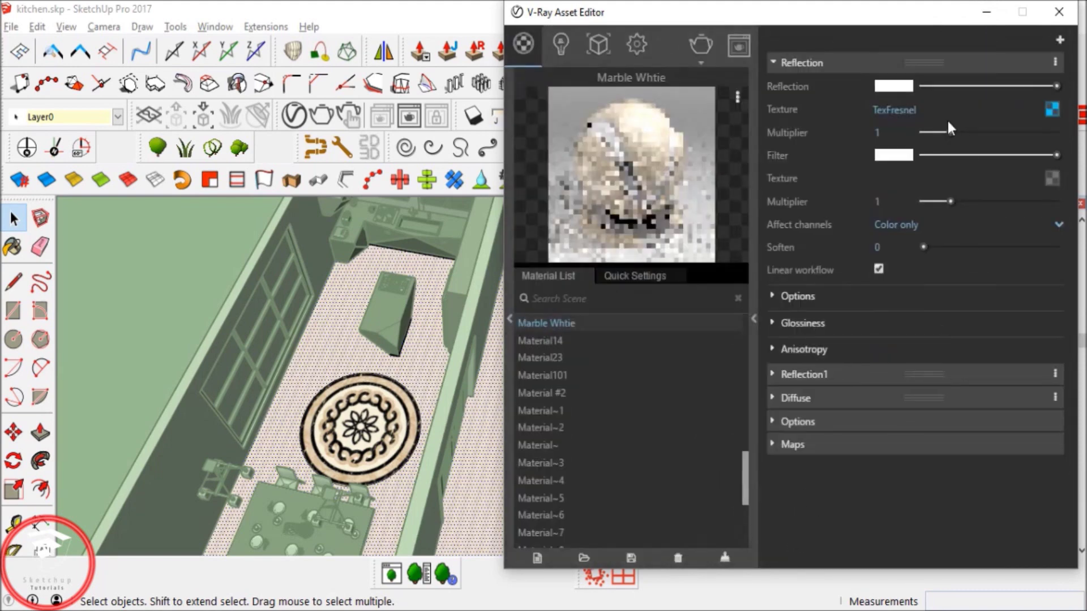
click(861, 62)
click(837, 86)
click(1052, 132)
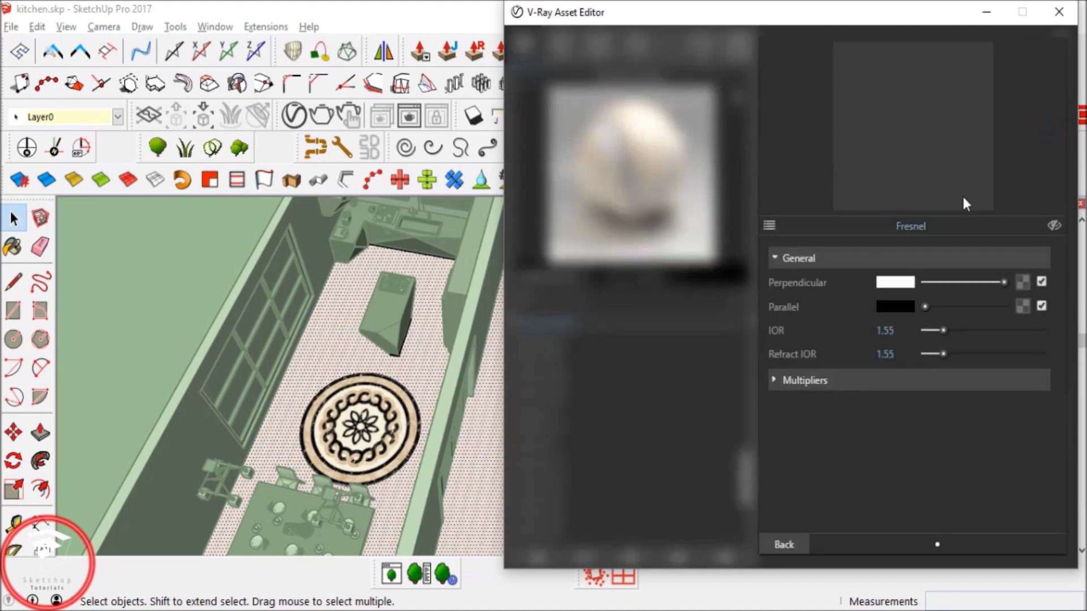
click(821, 382)
click(786, 552)
click(879, 88)
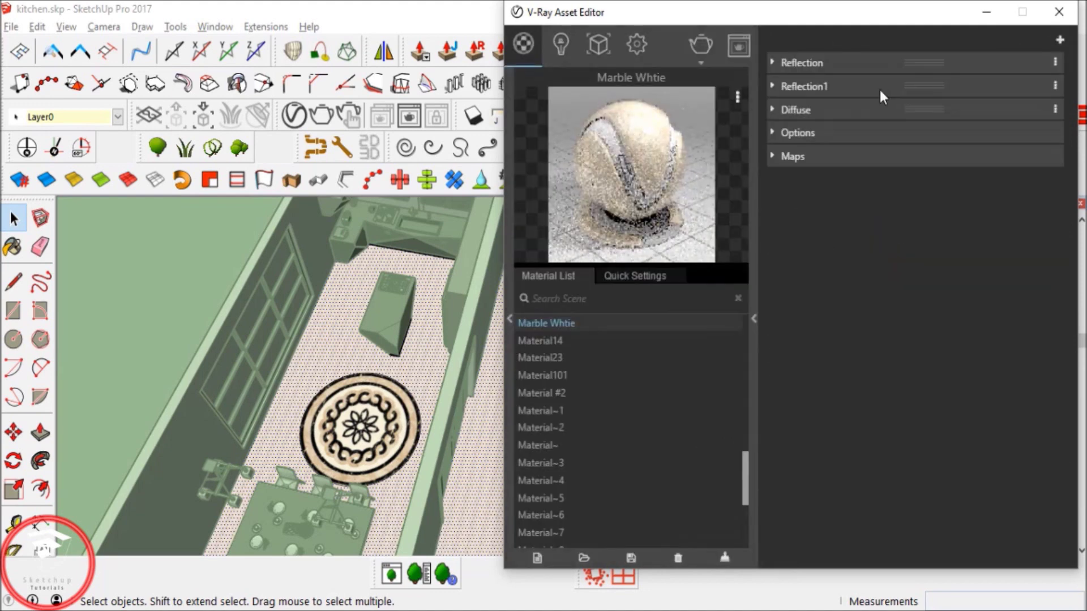
Set the UVW repeat of the marble's Diffuse bitmap to 3 by 3 and close the V-Ray Asset Editor.
click(825, 110)
click(1048, 134)
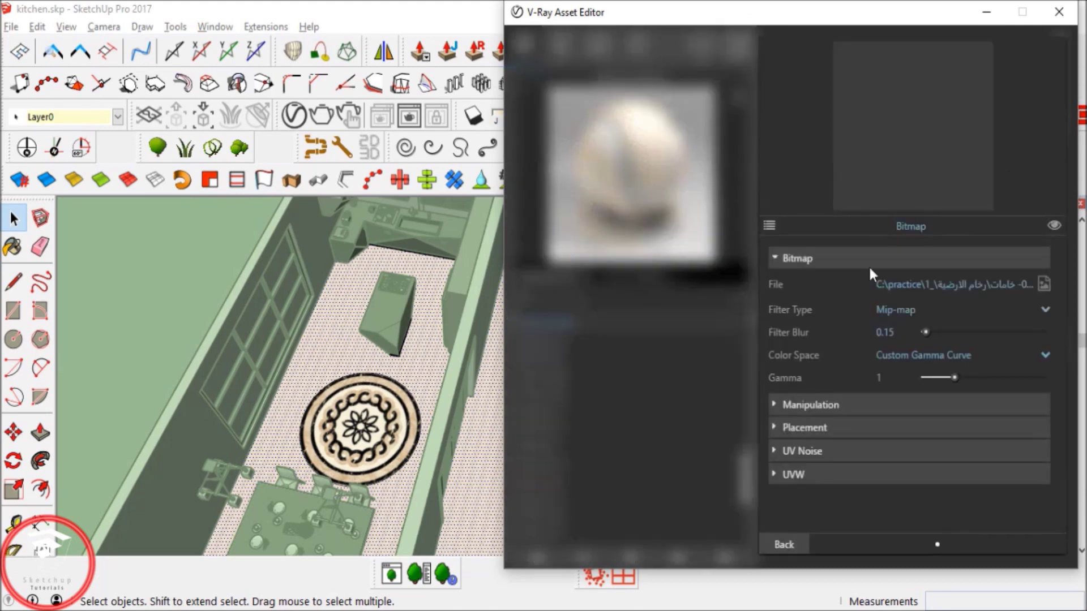
click(796, 475)
text(3)
key(Tab)
text(3)
click(794, 540)
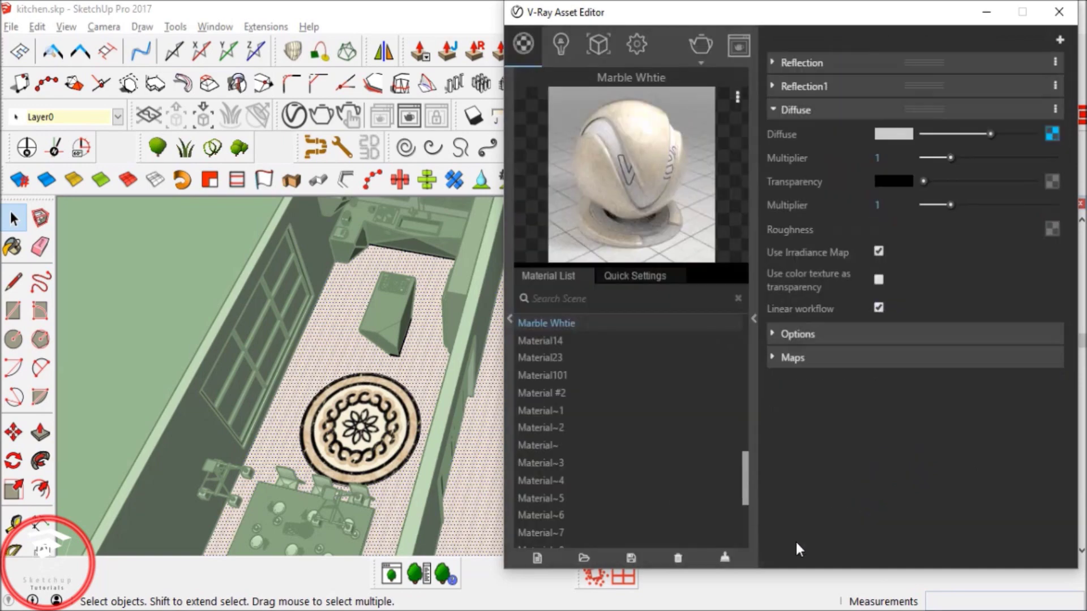
click(827, 108)
click(819, 159)
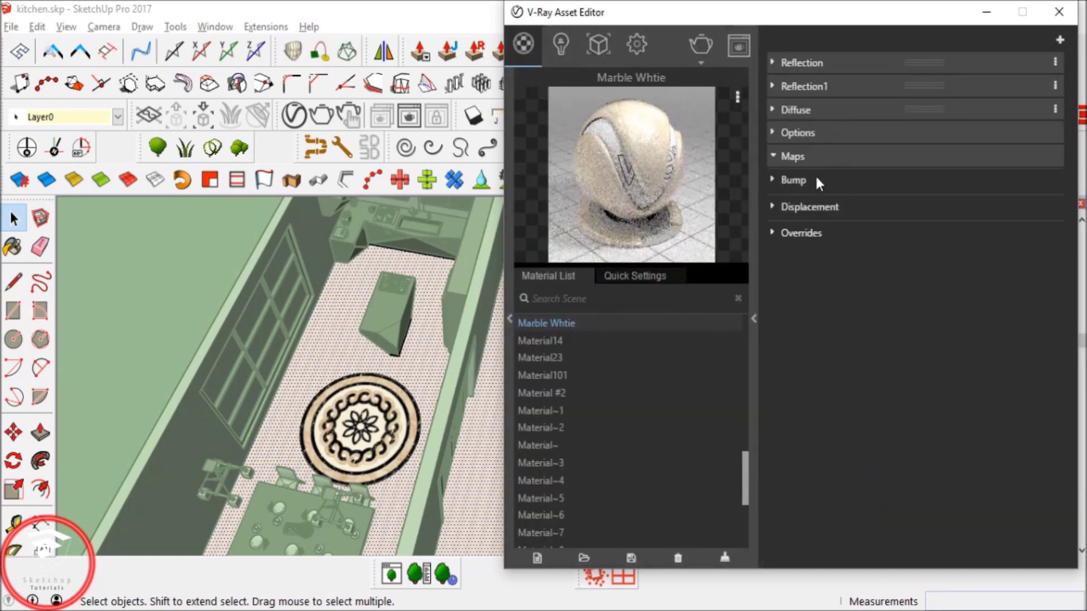
click(818, 179)
click(815, 177)
click(1059, 11)
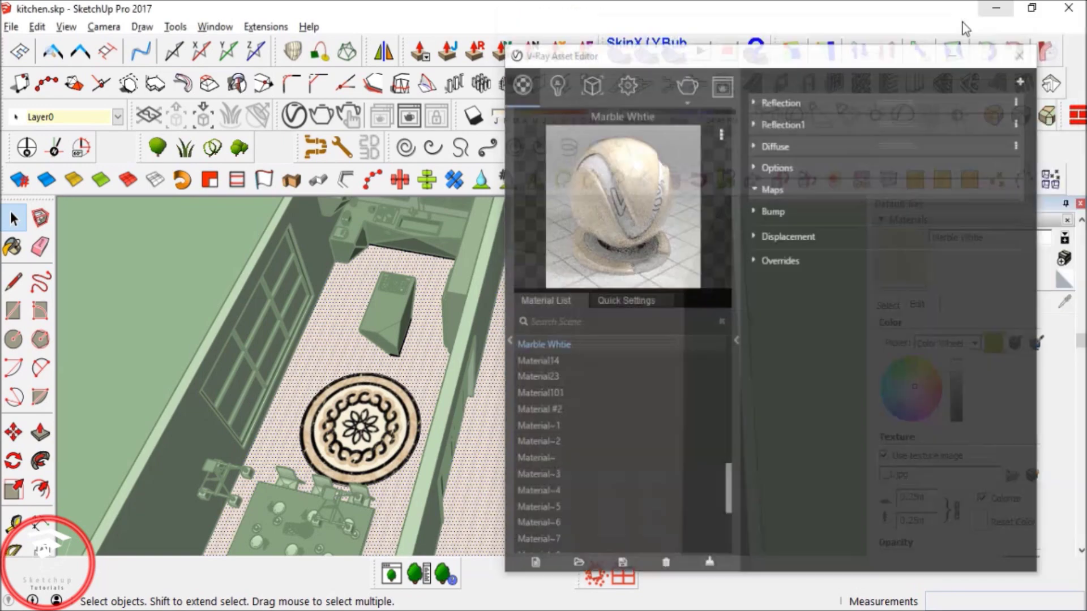
Draw a closed stepped border outline on the kitchen floor with the Line tool, inset from the walls and cabinets.
mouse_move(510, 255)
middle_down()
mouse_move(497, 304)
mouse_move(483, 243)
mouse_move(475, 292)
mouse_move(454, 256)
mouse_move(437, 306)
middle_up()
scroll(484, 255, down, 2)
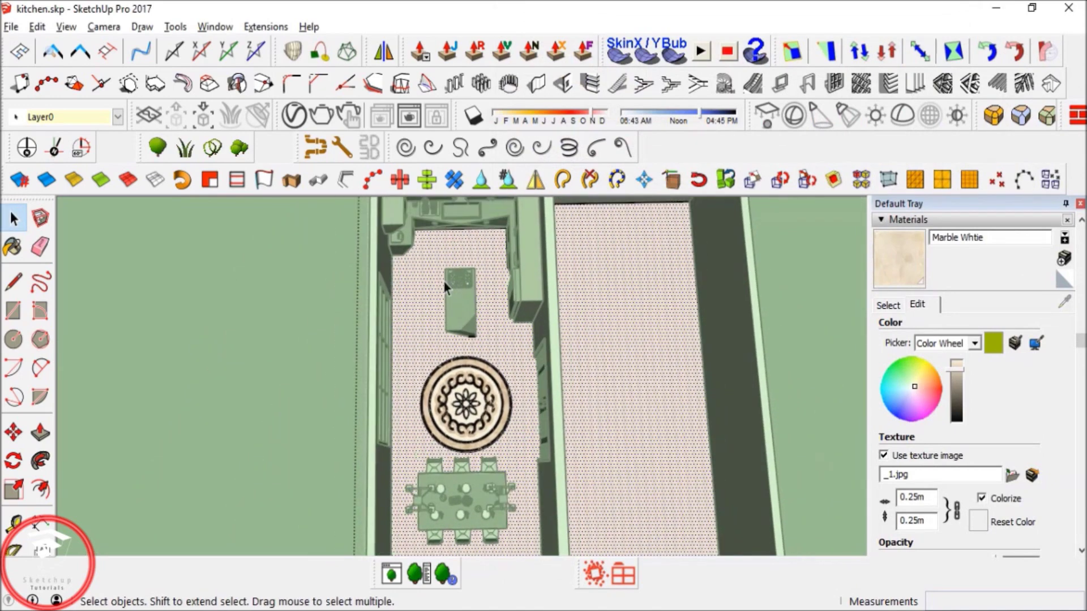
scroll(445, 271, up, 1)
key(r)
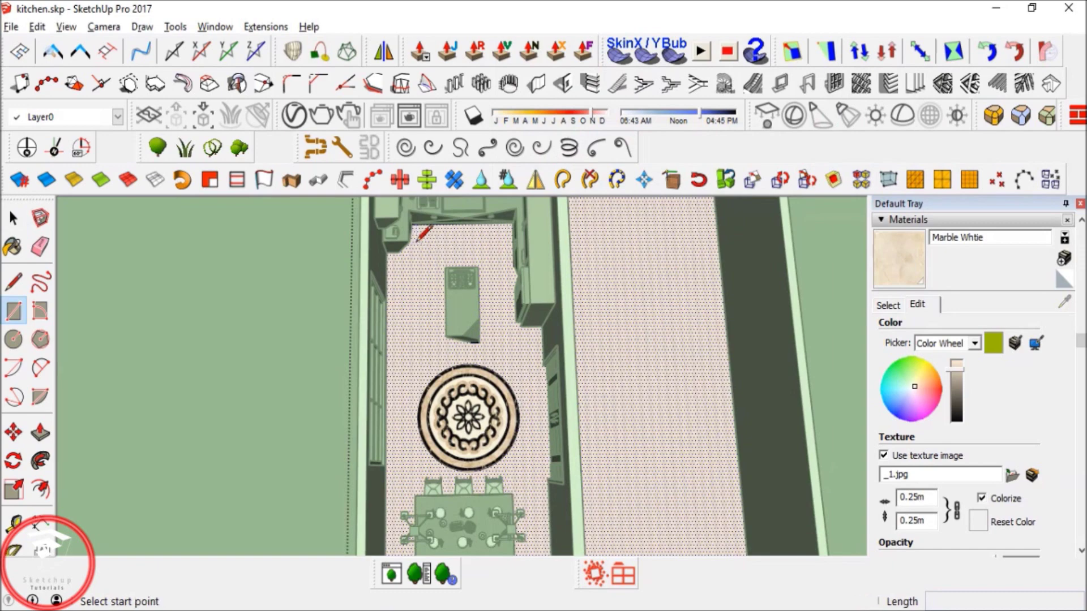
scroll(419, 238, up, 3)
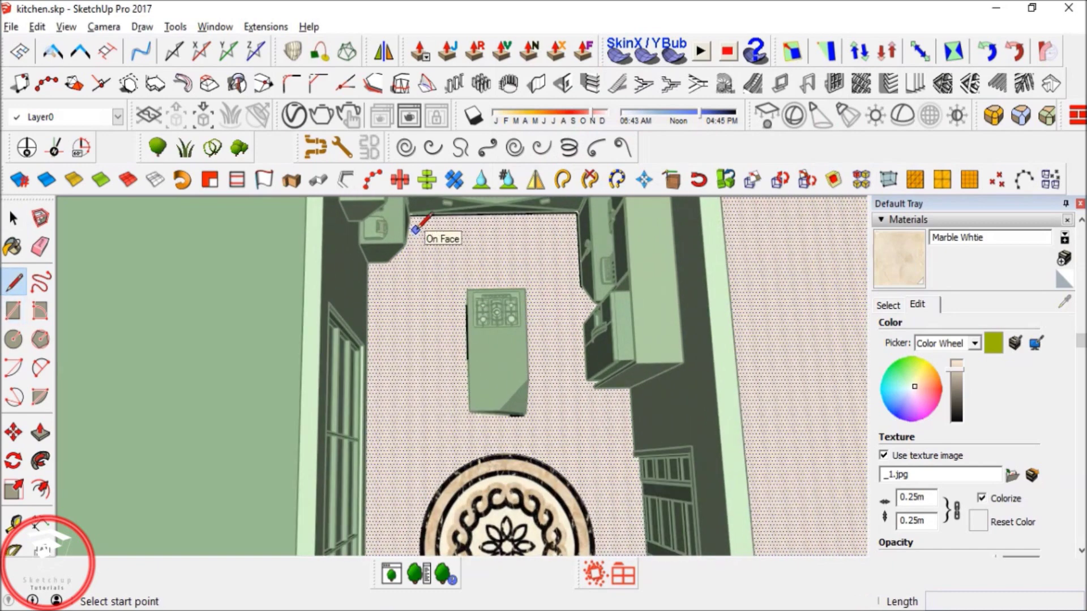
click(419, 236)
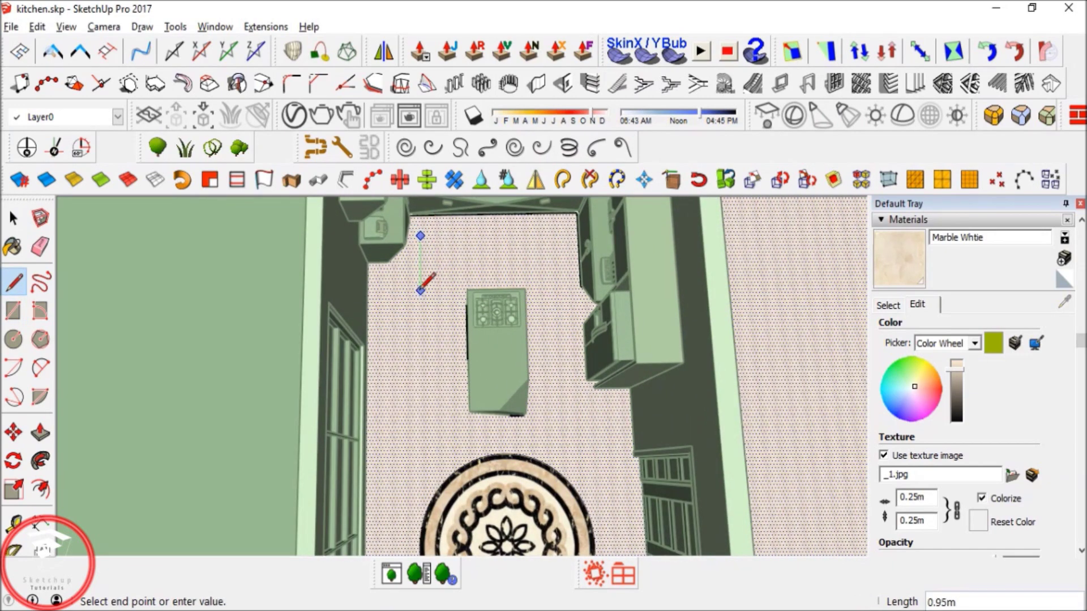
shift+middle_drag(393, 399, 403, 105)
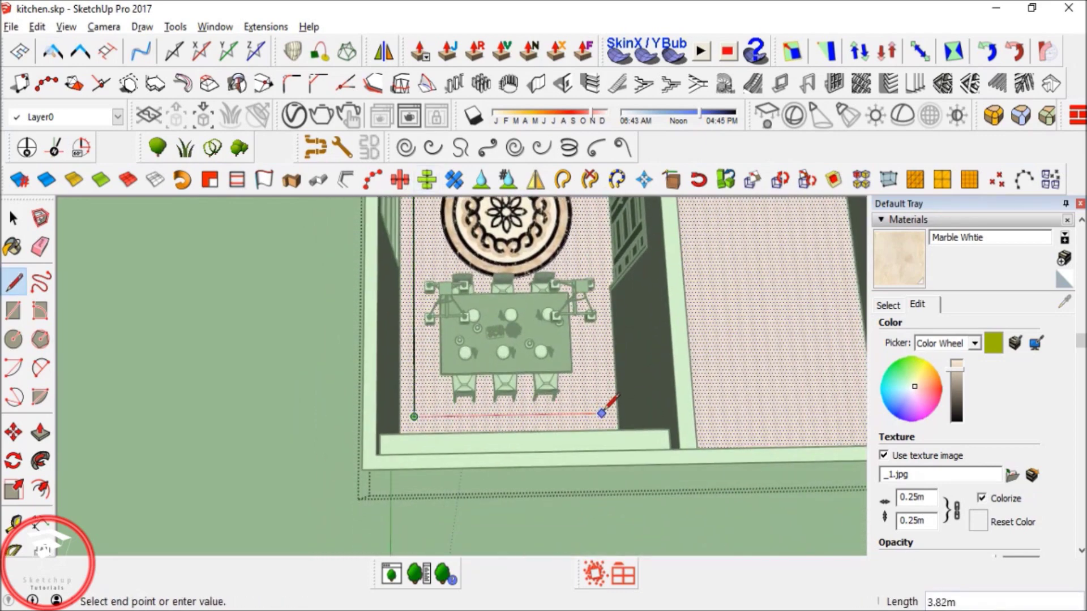
middle_drag(594, 264, 592, 334)
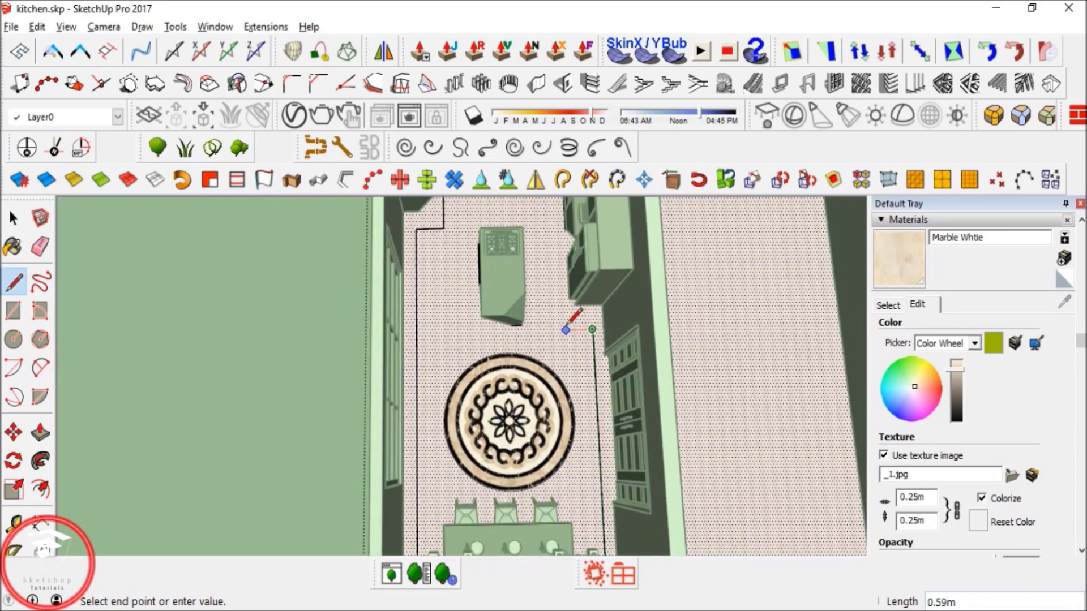
middle_drag(565, 250, 565, 292)
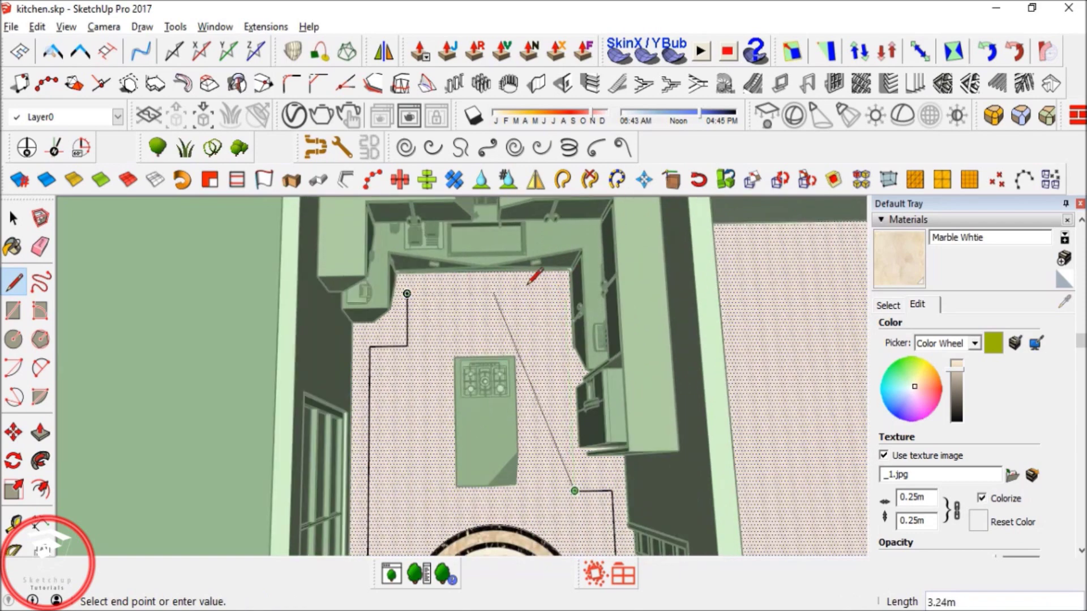
click(407, 293)
key(space)
Sample the patterned material of the circular medallion on the kitchen floor.
click(40, 488)
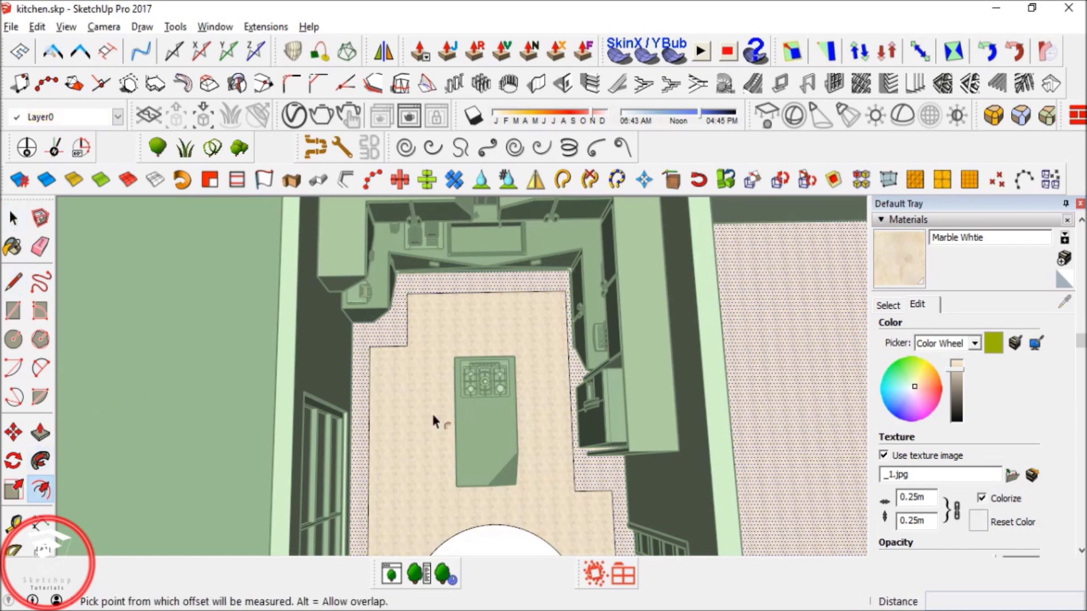
middle_drag(458, 318, 464, 293)
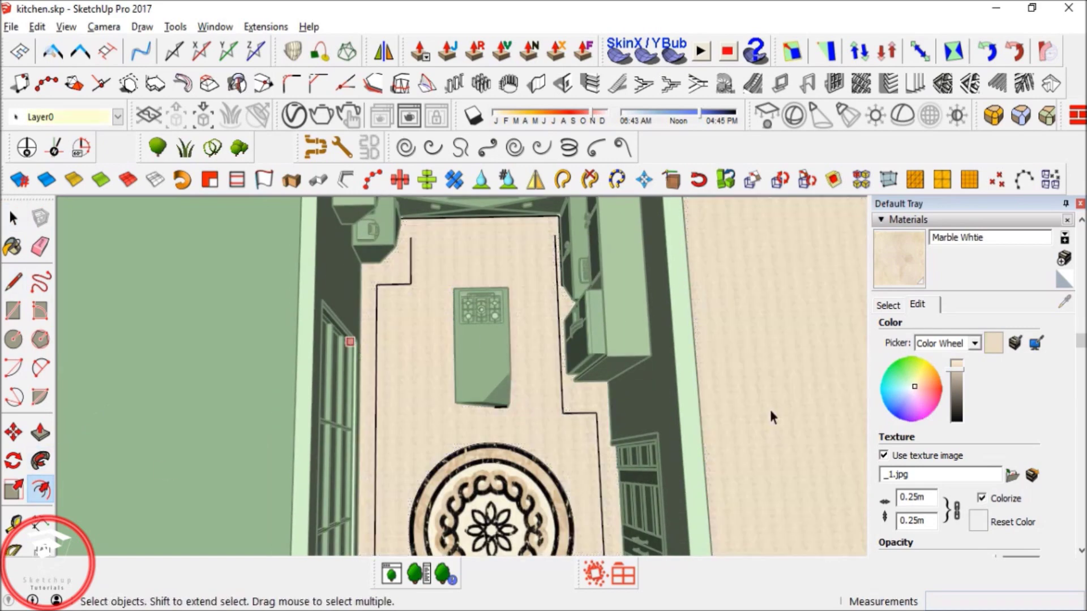
click(771, 415)
click(1064, 301)
click(530, 486)
key(space)
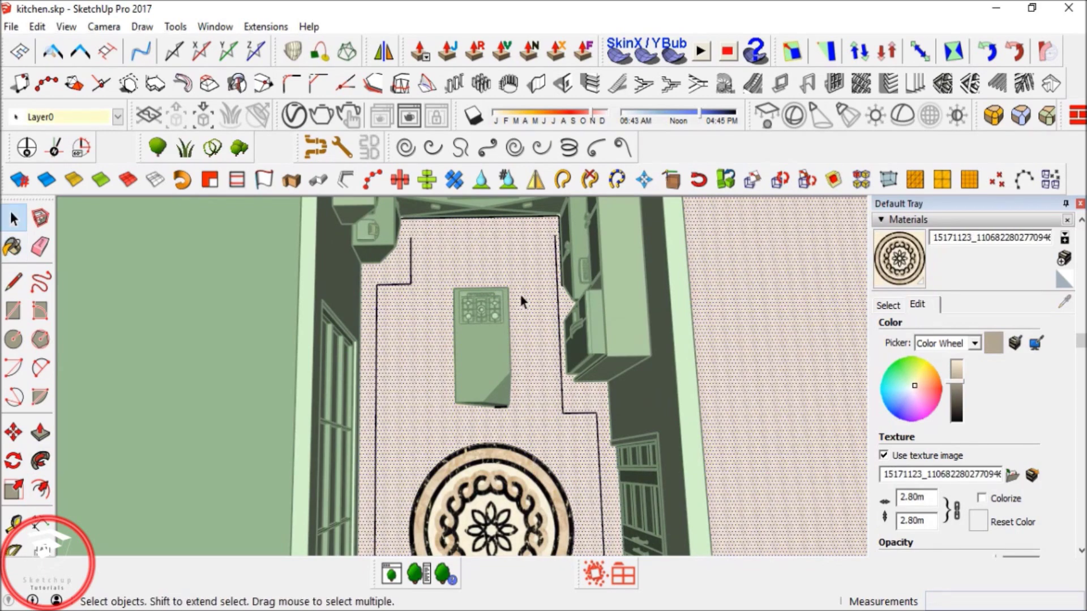
Close the stepped floor border outline with a line along the back cabinets and repaint the circular medallion with its patterned material.
middle_drag(524, 303, 504, 315)
key(l)
click(422, 318)
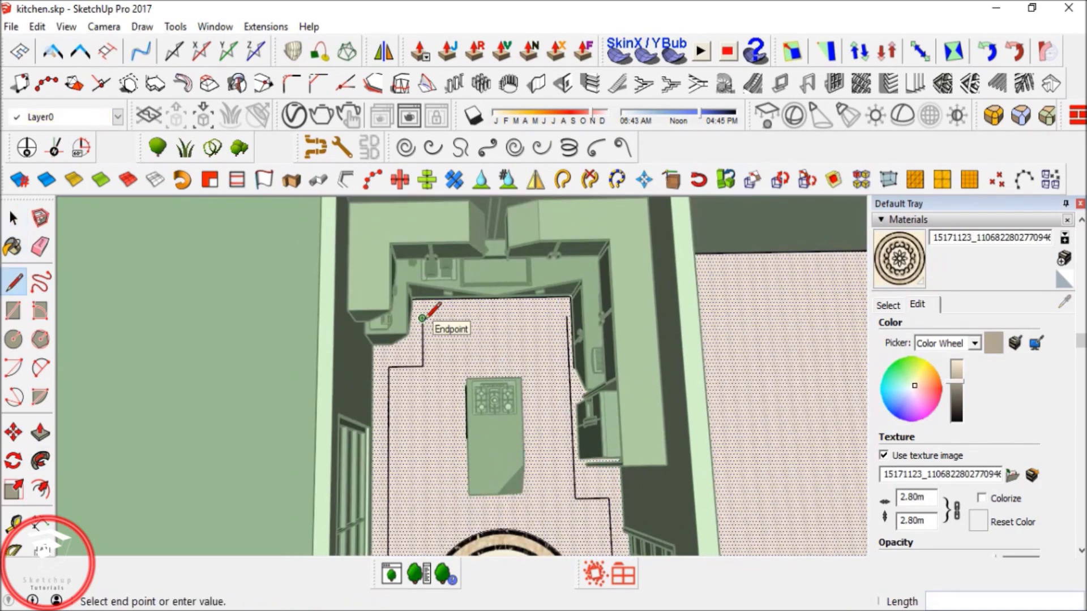
click(567, 315)
key(space)
mouse_move(549, 348)
middle_down()
mouse_move(541, 298)
mouse_move(543, 317)
middle_up()
key(b)
click(506, 482)
key(space)
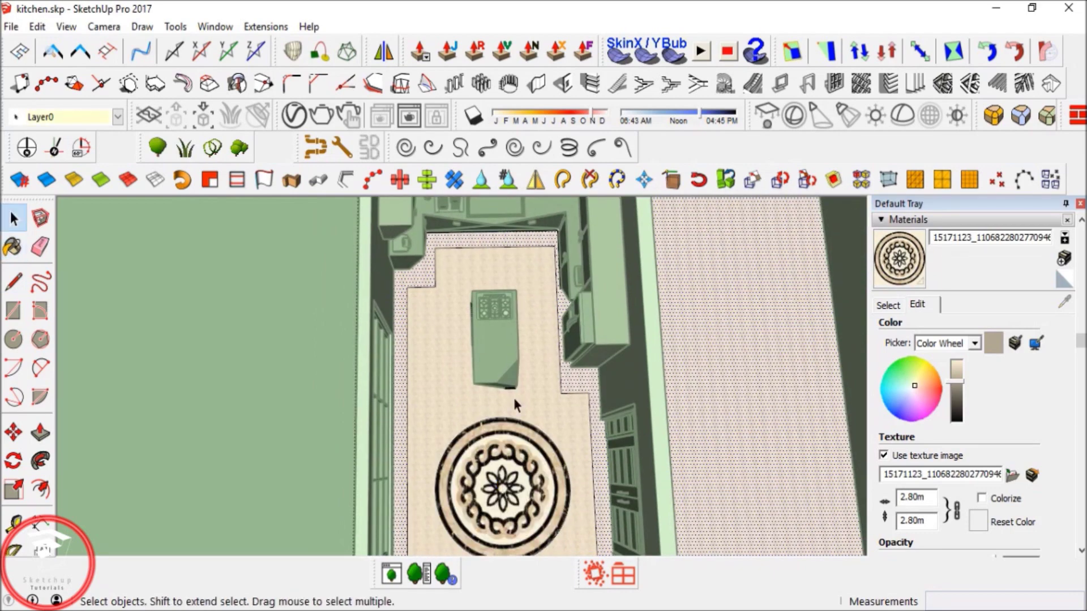
Try to offset the stepped floor border outline inward by about 0.19 m.
middle_drag(512, 395, 476, 365)
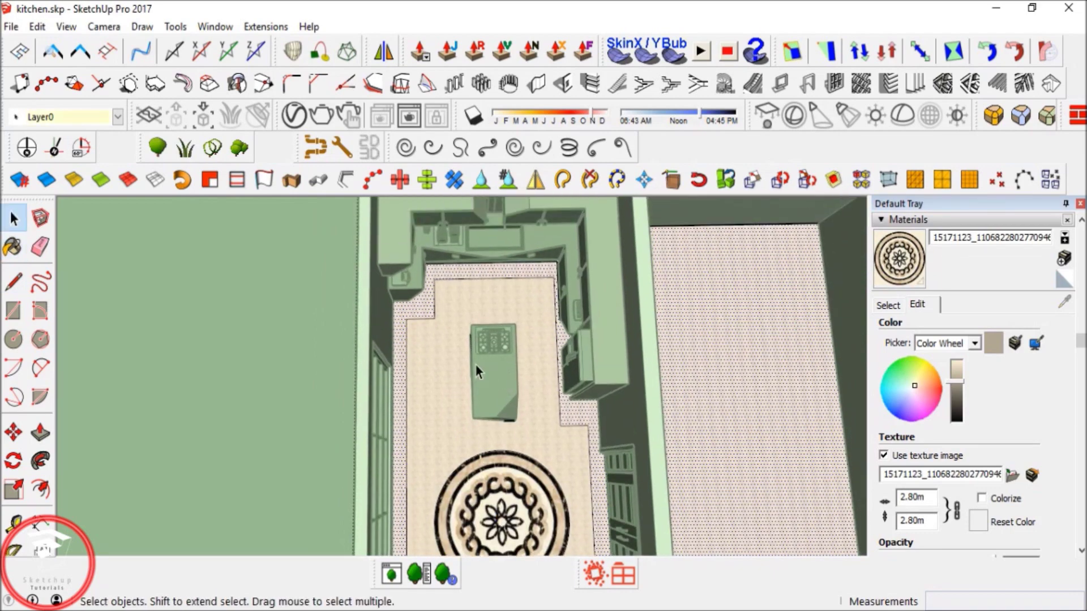
click(40, 488)
click(433, 329)
click(434, 329)
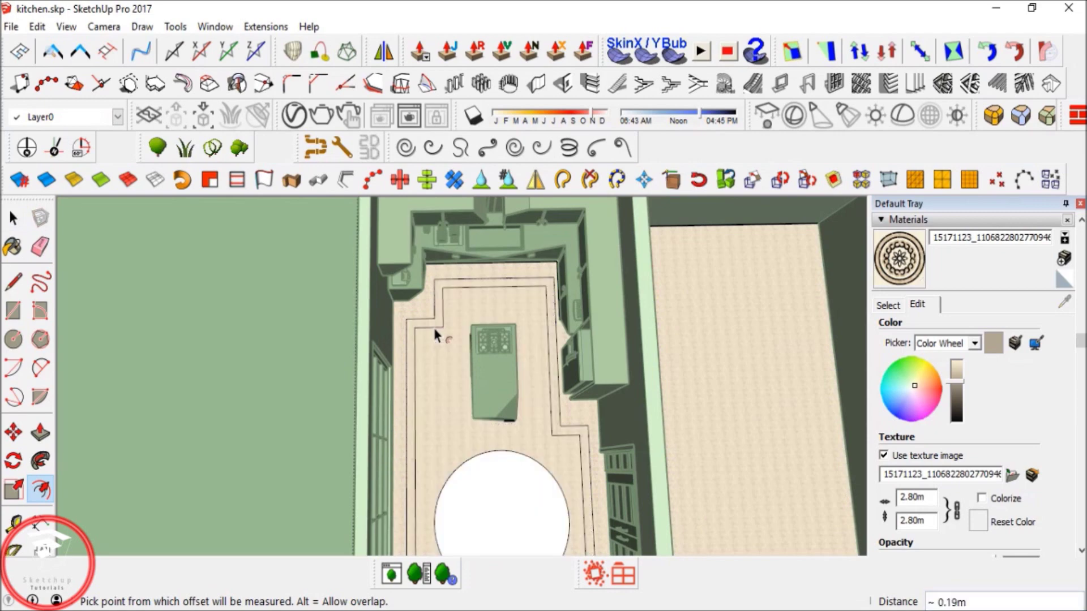
key(ctrl+z)
Offset the stepped floor border outline inward by about 0.08 m and repaint the circular medallion with its patterned material.
scroll(435, 321, up, 1)
scroll(433, 323, up, 2)
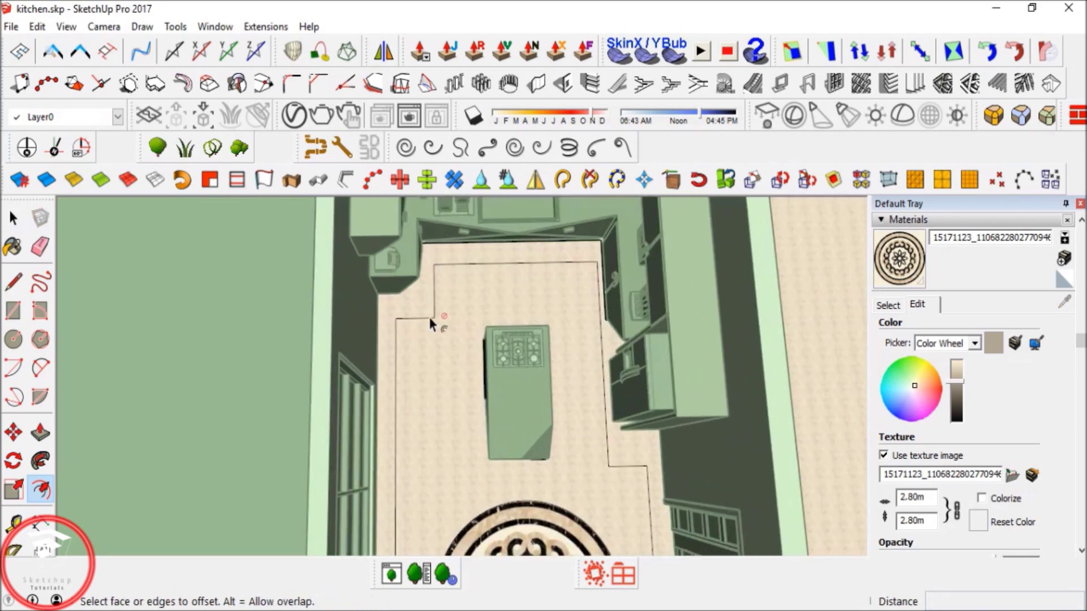
click(433, 332)
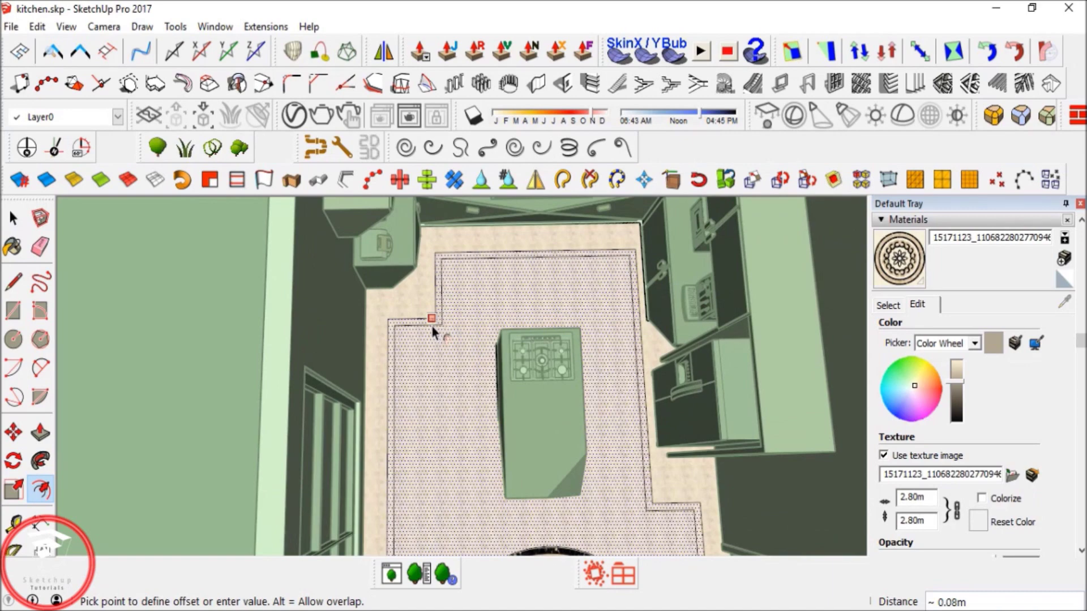
click(431, 325)
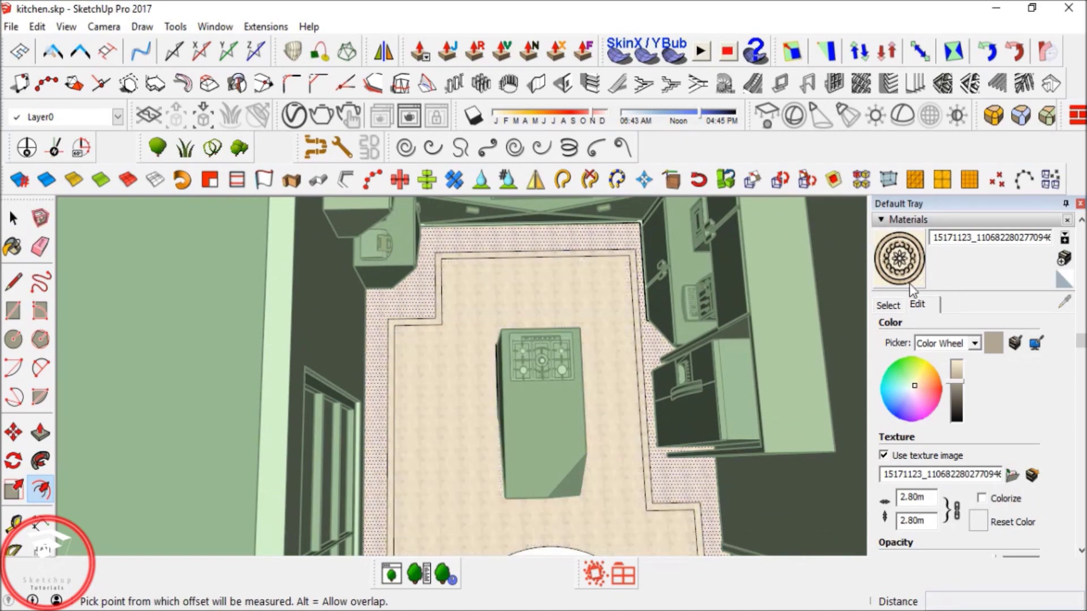
click(899, 258)
click(562, 541)
middle_drag(562, 541, 552, 362)
Offset the inner floor area's outline inward by about 0.02 m to form a thin second strip.
click(41, 489)
middle_drag(304, 425, 422, 368)
scroll(422, 351, up, 6)
click(386, 343)
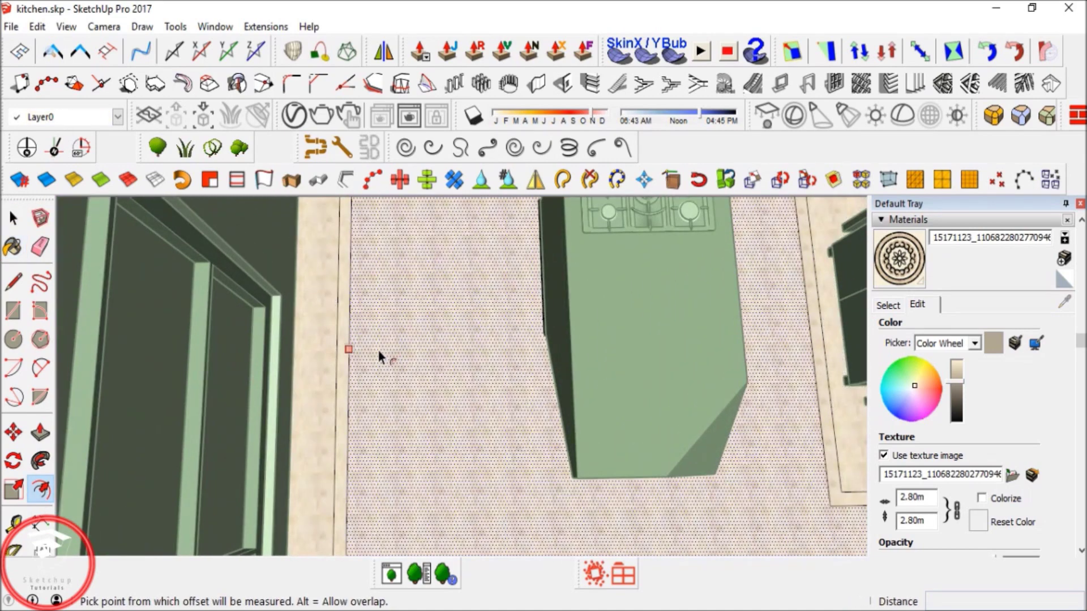
click(379, 352)
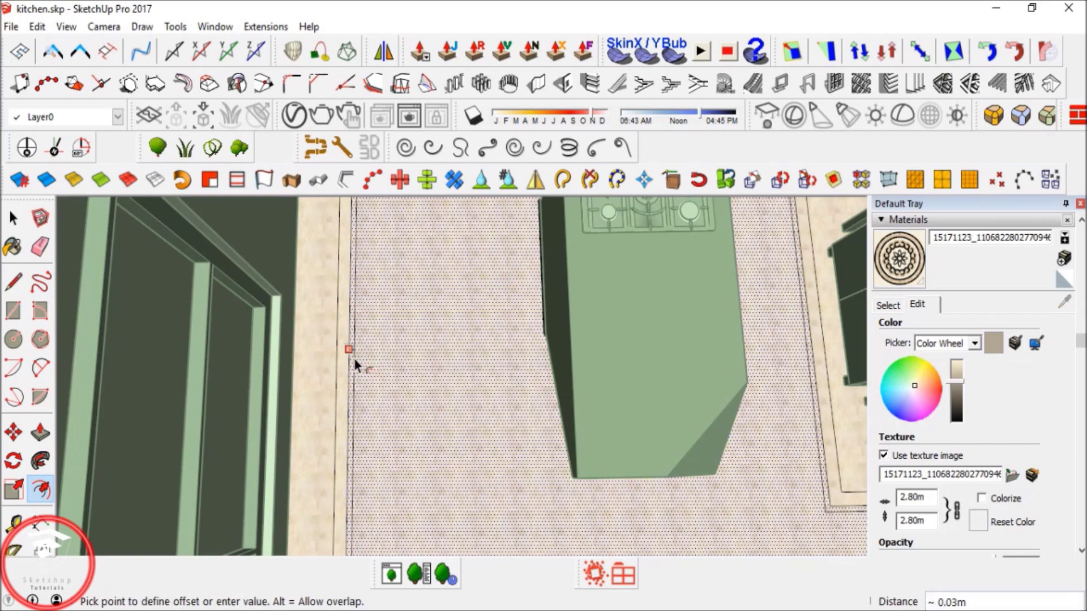
click(353, 360)
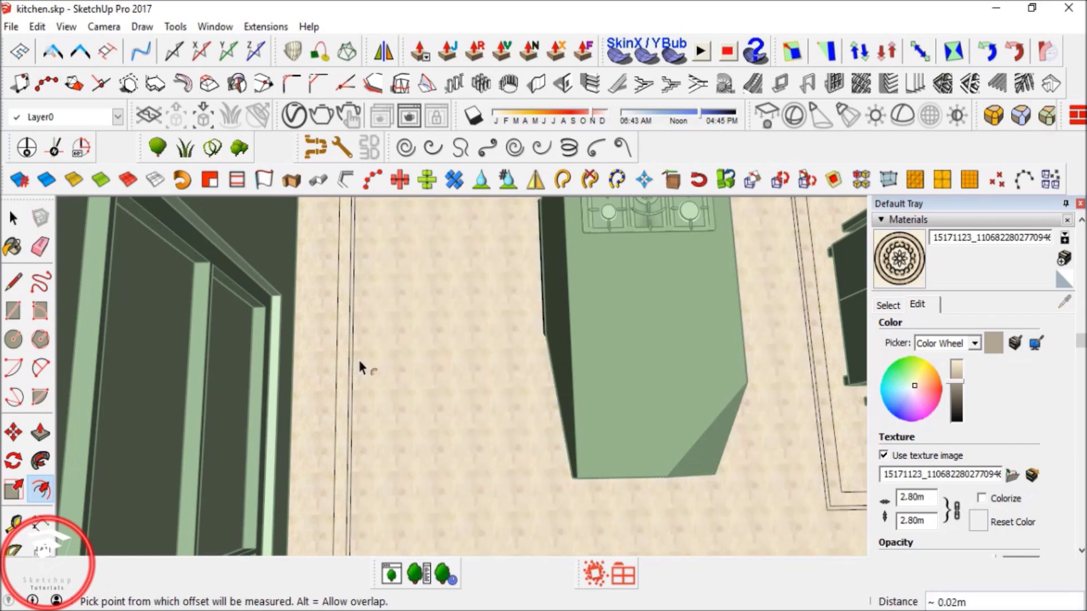
Offset the innermost floor outline inward again for a third border strip and repaint the circular medallion.
click(404, 365)
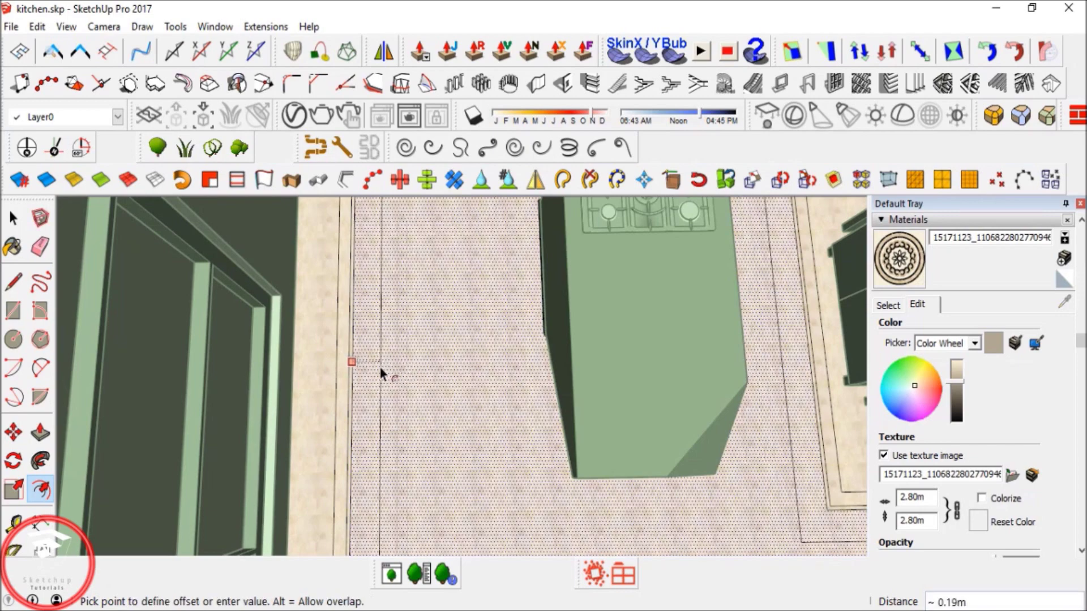
key(space)
scroll(393, 334, down, 5)
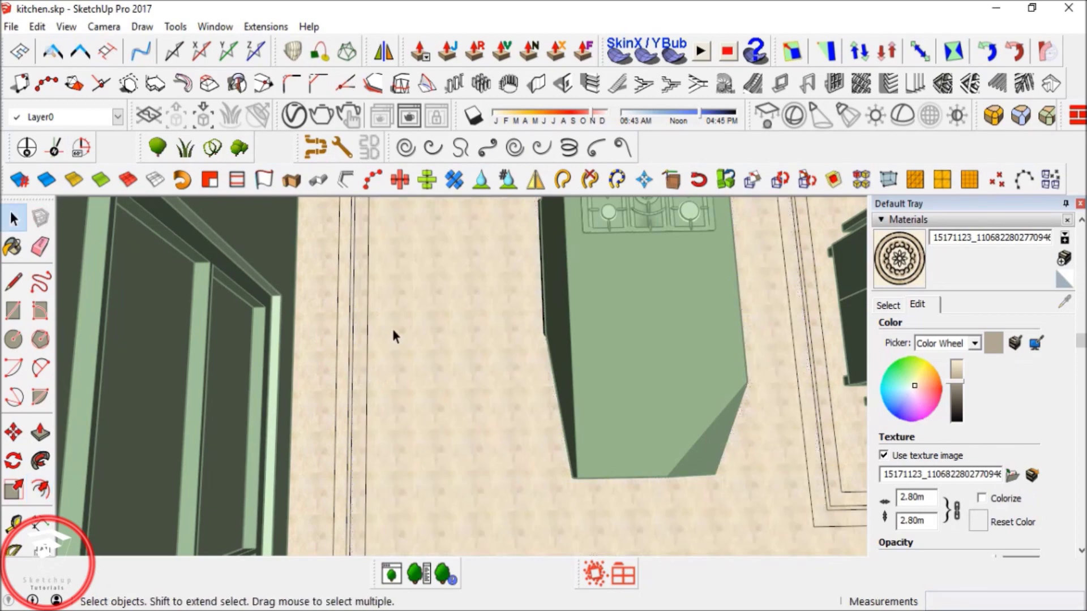
click(888, 278)
shift+middle_drag(587, 423, 577, 355)
click(522, 417)
key(space)
scroll(512, 364, down, 2)
mouse_move(512, 364)
shift+middle_down()
mouse_move(531, 414)
mouse_move(709, 334)
shift+middle_up()
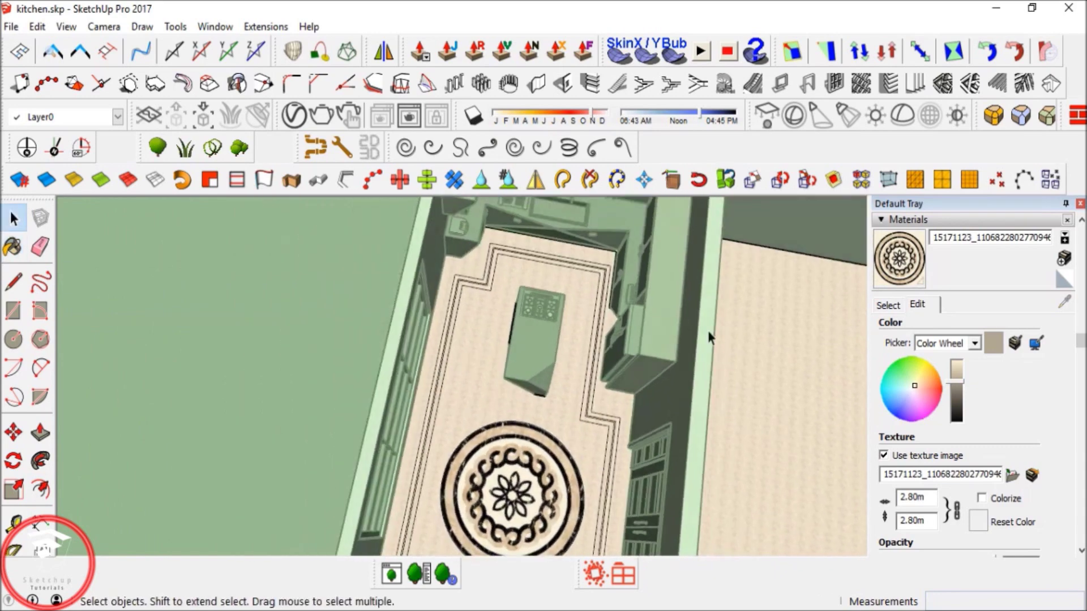
Sample the floor's cream marble with the V-Ray Asset Editor open and duplicate the Marble Whtie material.
click(907, 272)
scroll(492, 341, up, 4)
scroll(410, 334, up, 5)
middle_drag(449, 356, 492, 357)
click(295, 117)
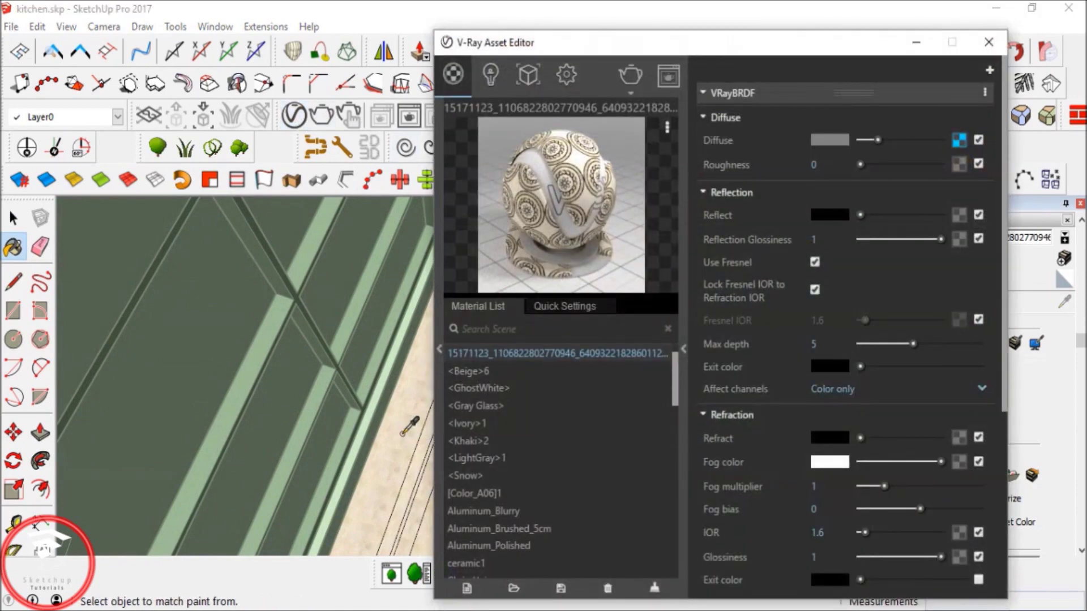
alt+click(401, 434)
right_click(479, 356)
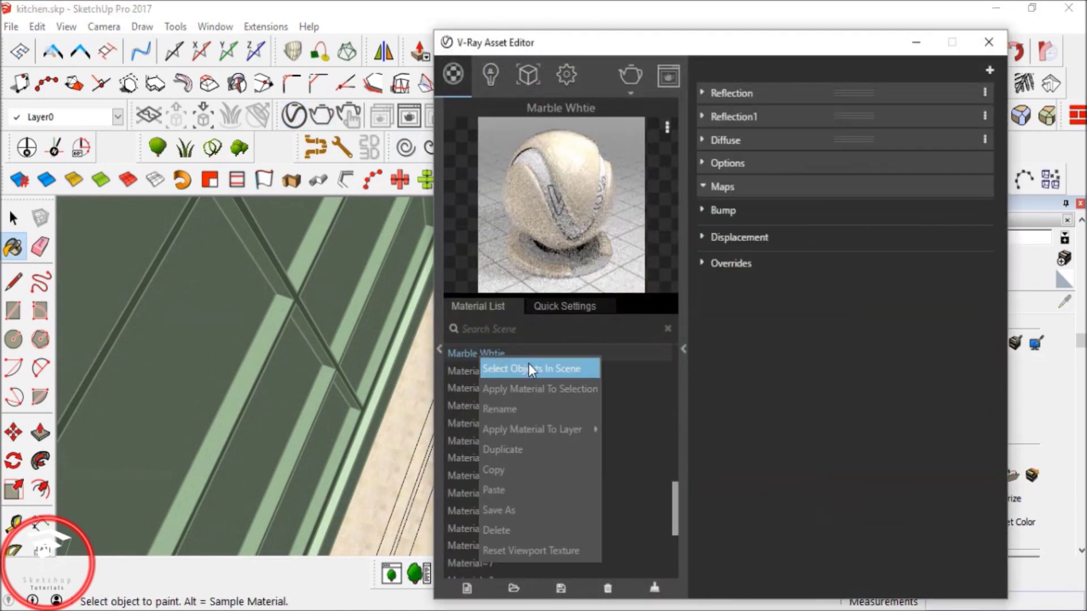
click(518, 448)
Load the dark marble image M10.jpg as the Diffuse bitmap of the Marble Whtie#1 material.
click(724, 141)
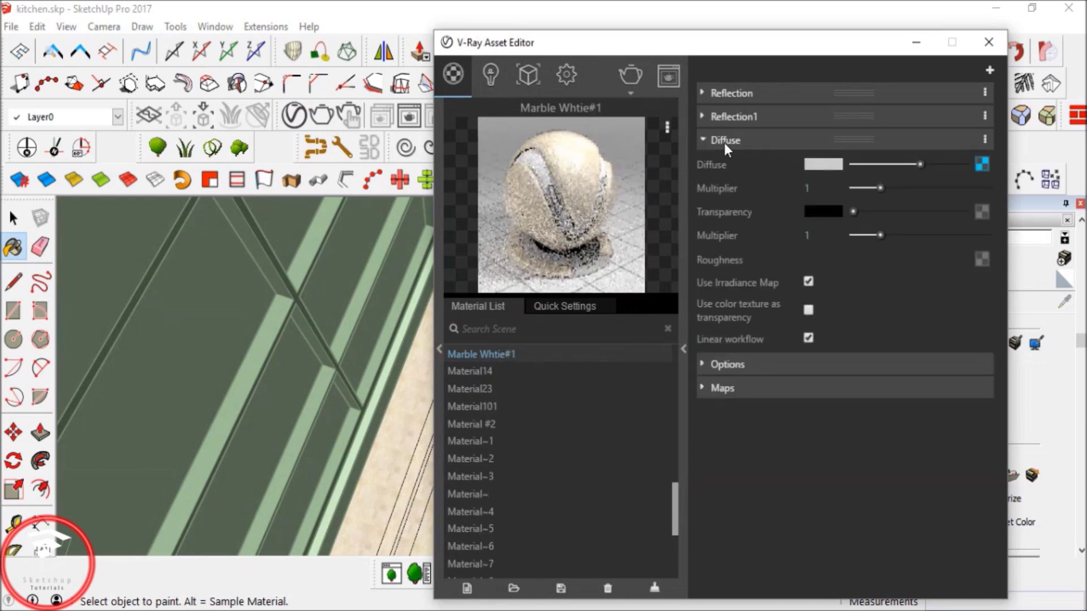
click(982, 164)
click(971, 316)
click(736, 190)
click(855, 435)
click(713, 573)
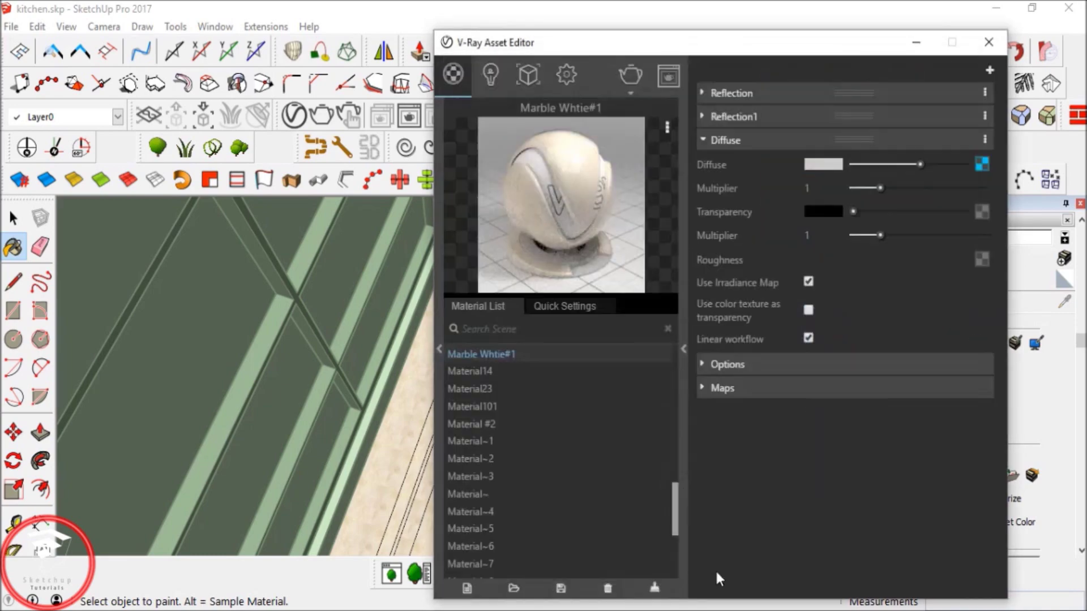
Paint the inner and outer floor border strips with Marble Whtie#1 and minimize the V-Ray Asset Editor.
click(681, 327)
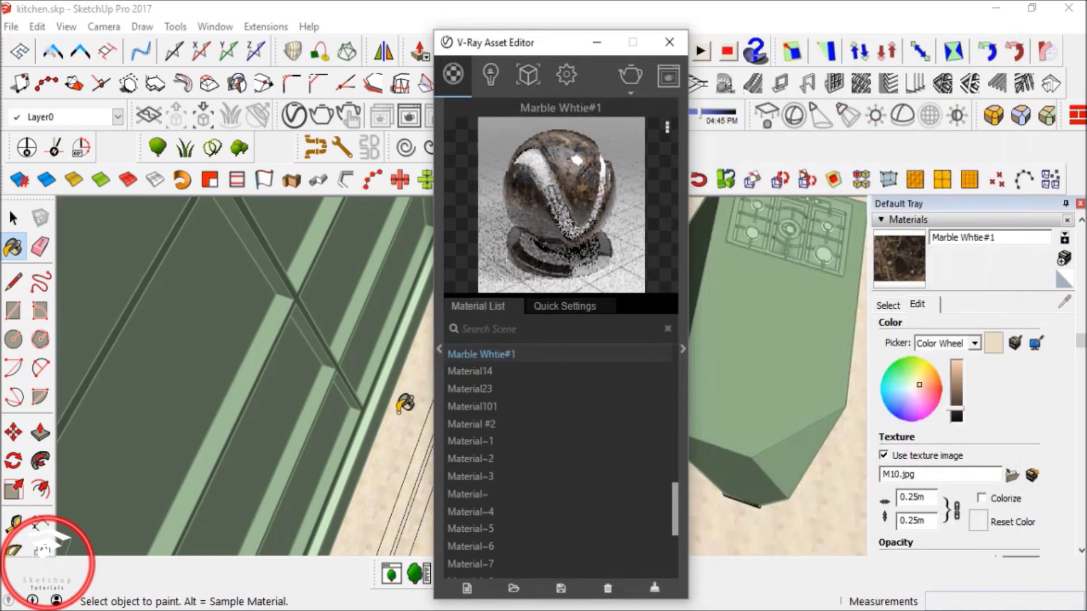
shift+click(363, 315)
scroll(386, 390, down, 8)
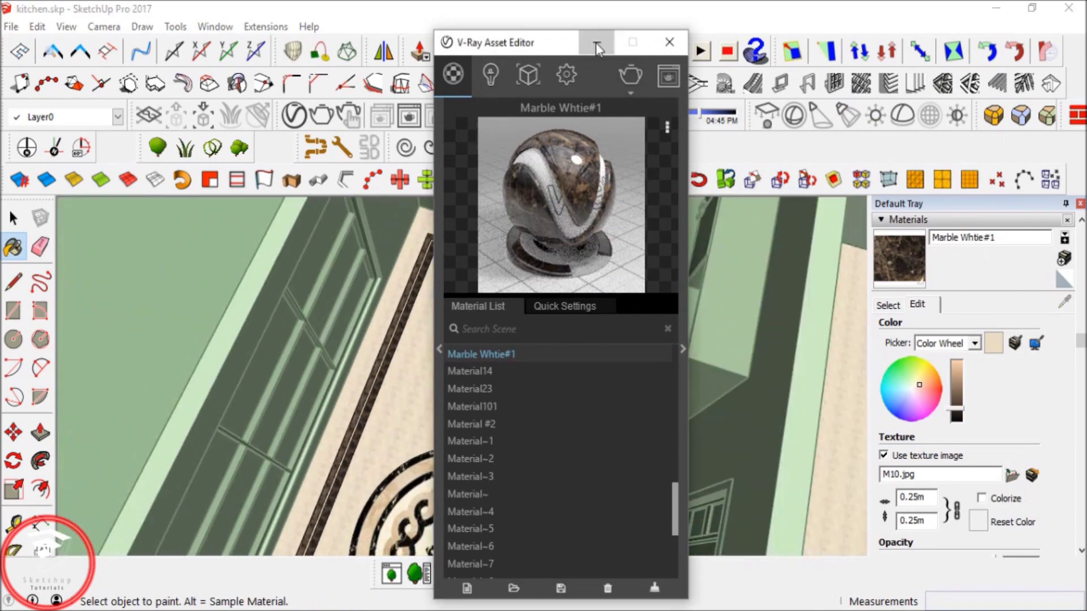
click(597, 42)
Reposition the dark marble texture on the outer floor border strip.
scroll(372, 450, up, 5)
scroll(372, 450, up, 3)
key(space)
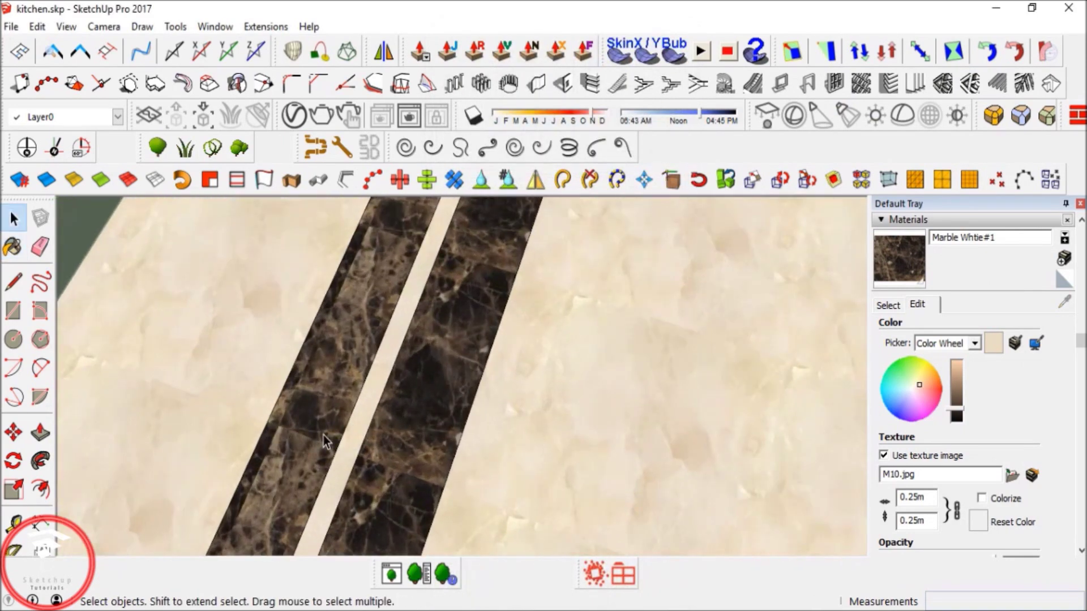
scroll(356, 437, up, 2)
right_click(326, 433)
mouse_move(391, 342)
click(509, 343)
drag(310, 387, 284, 384)
key(Return)
scroll(504, 382, down, 8)
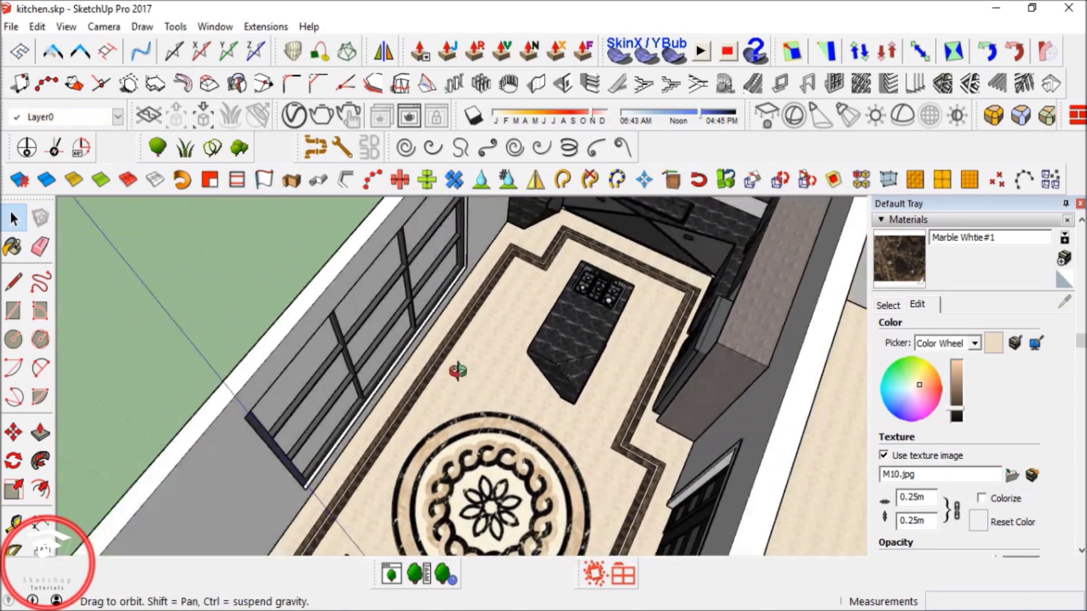
Unhide all hidden geometry of the kitchen model.
middle_drag(457, 371, 400, 334)
middle_drag(520, 406, 508, 339)
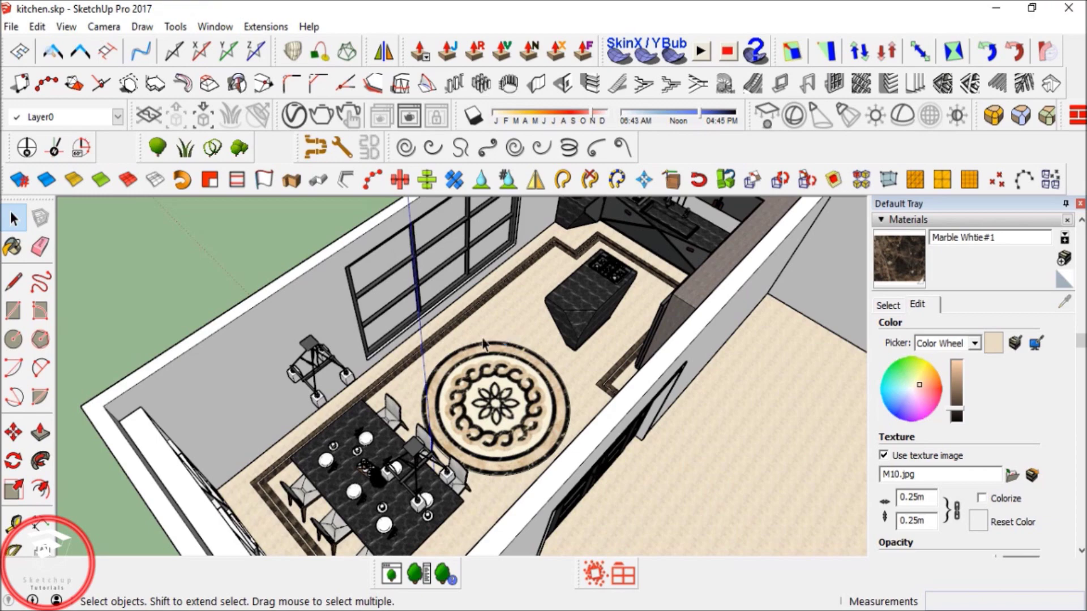
click(37, 26)
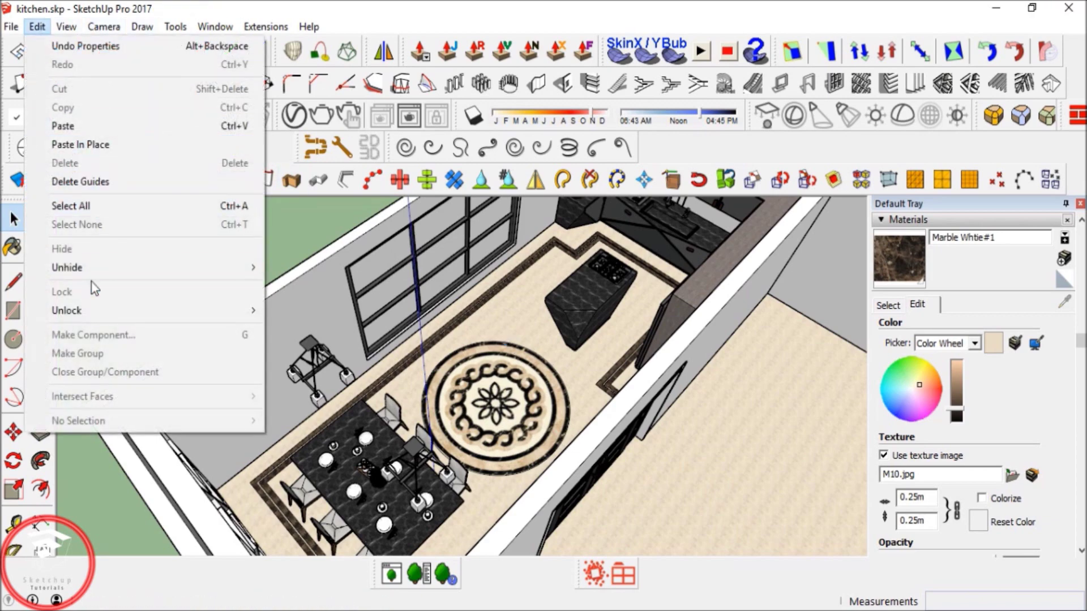
mouse_move(93, 274)
click(308, 302)
Push the oversized roof slab's end face back close to the kitchen's outer wall with Push/Pull.
middle_drag(318, 309, 558, 260)
scroll(562, 251, up, 1)
middle_drag(424, 307, 601, 371)
drag(635, 453, 356, 289)
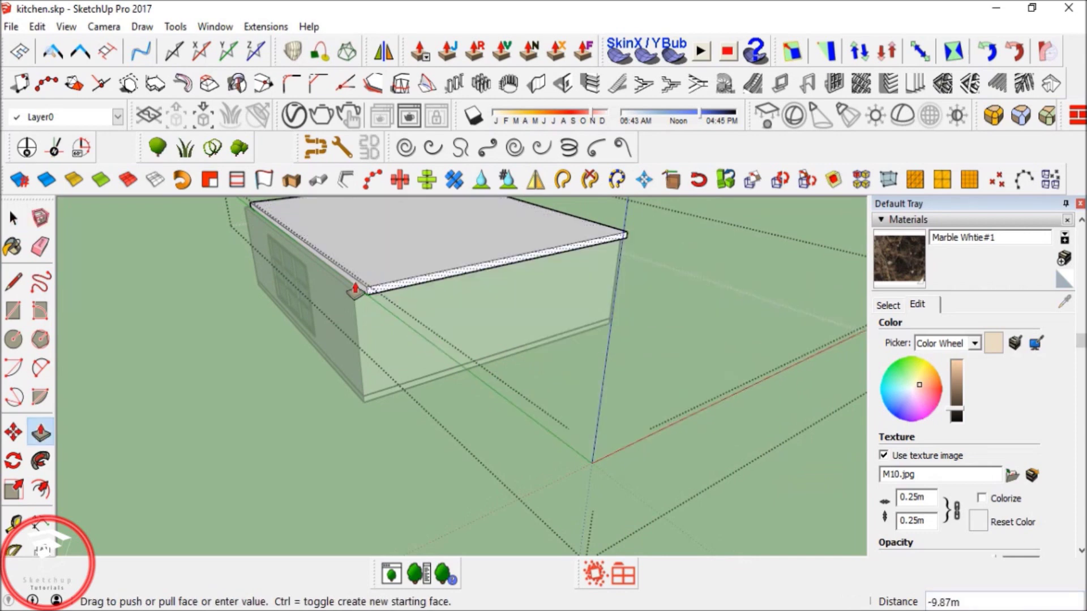
scroll(357, 290, up, 5)
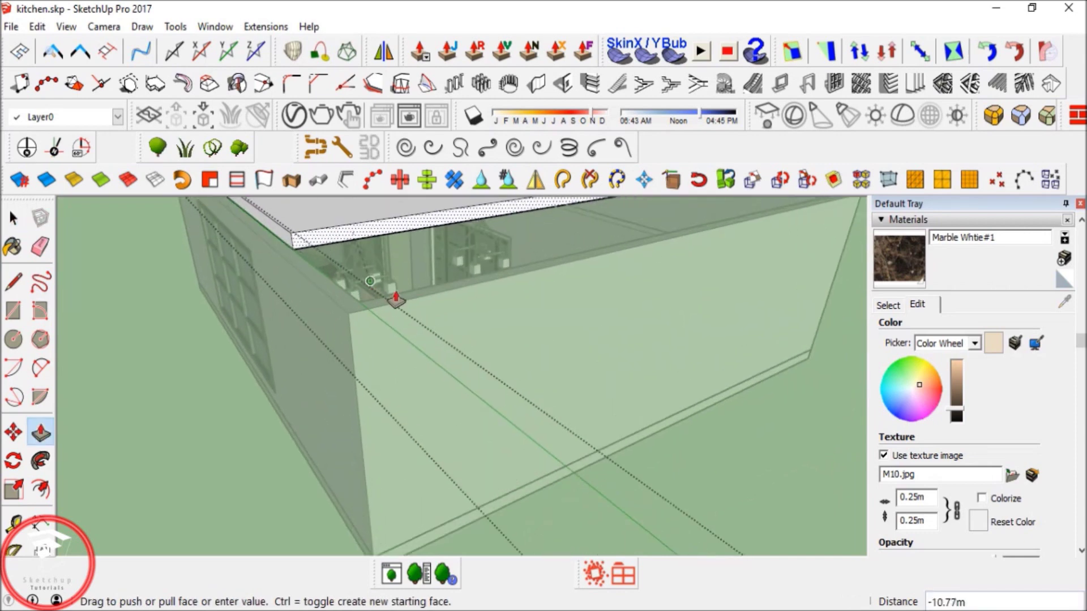
drag(397, 299, 401, 296)
key(space)
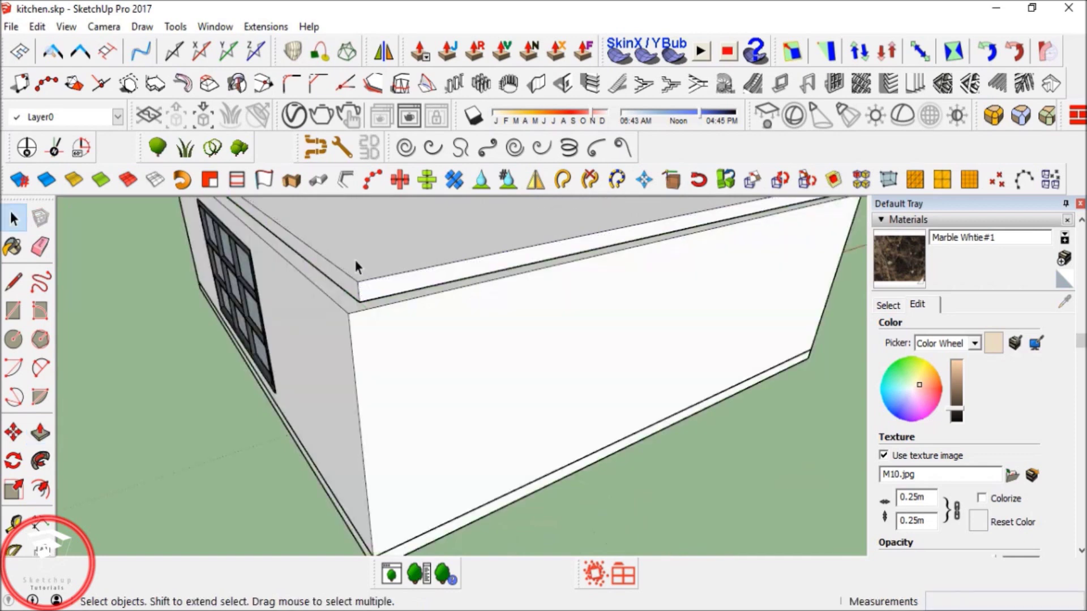
Open the roof slab for editing from inside the kitchen and reverse its ceiling face.
middle_drag(412, 368, 428, 386)
scroll(398, 350, up, 5)
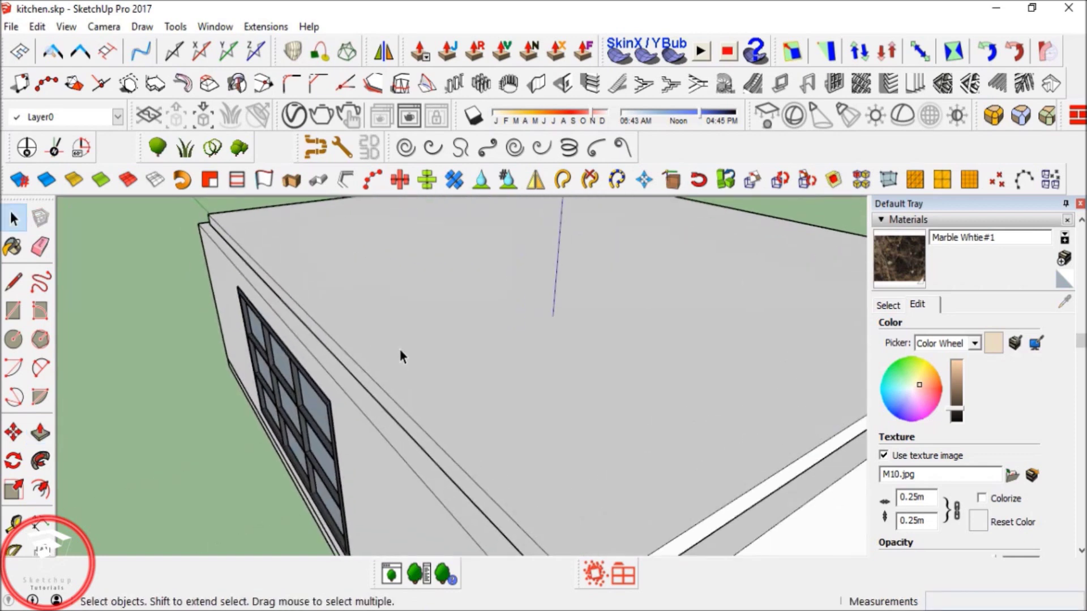
scroll(402, 362, up, 5)
middle_drag(403, 365, 276, 208)
shift+middle_drag(416, 406, 378, 415)
double_click(434, 319)
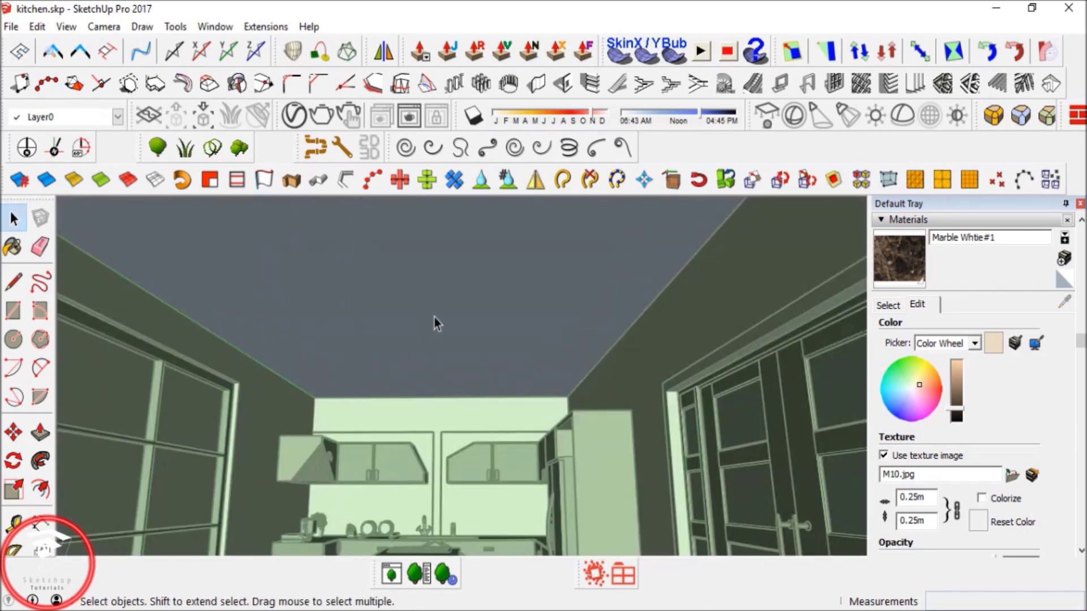
right_click(437, 320)
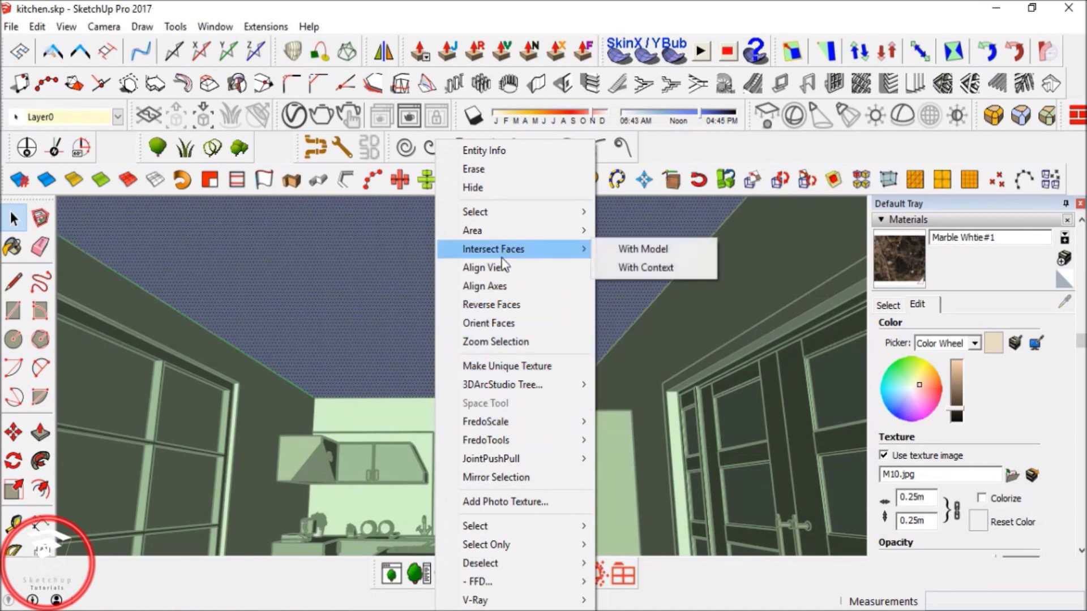
click(503, 305)
Offset the kitchen ceiling face's outline inward to form a narrow border along the walls.
mouse_move(573, 310)
middle_down()
mouse_move(507, 287)
mouse_move(529, 344)
middle_up()
mouse_move(701, 325)
middle_down()
mouse_move(473, 291)
mouse_move(626, 291)
mouse_move(793, 251)
mouse_move(822, 321)
middle_up()
key(Escape)
key(space)
mouse_move(619, 369)
middle_down()
mouse_move(566, 325)
mouse_move(714, 308)
mouse_move(589, 347)
mouse_move(485, 357)
mouse_move(378, 353)
mouse_move(328, 308)
mouse_move(158, 335)
mouse_move(697, 274)
mouse_move(344, 340)
mouse_move(402, 328)
mouse_move(415, 355)
mouse_move(385, 377)
middle_up()
key(space)
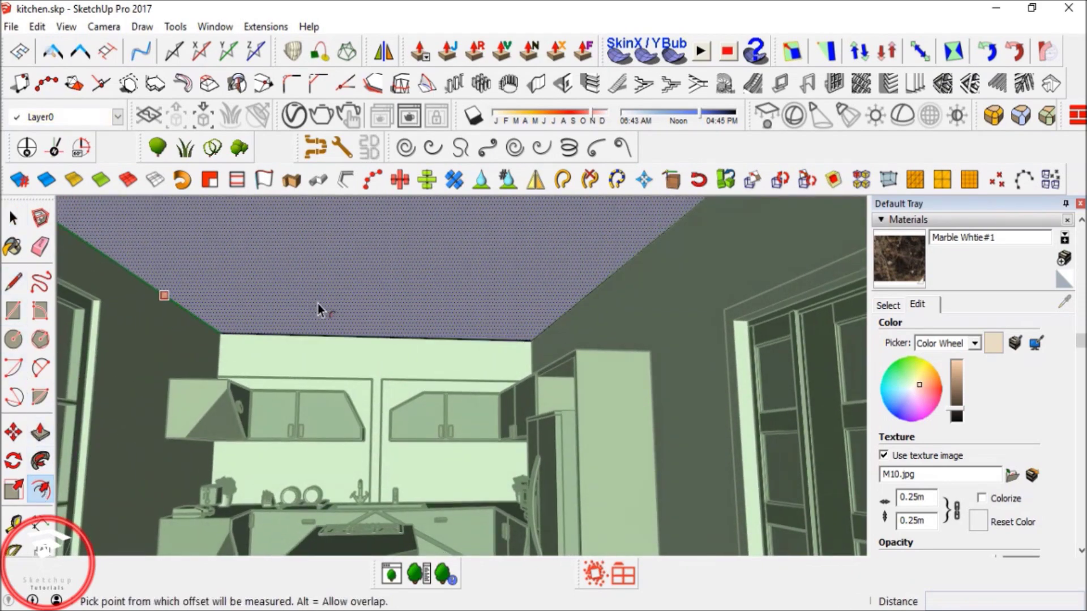
click(320, 303)
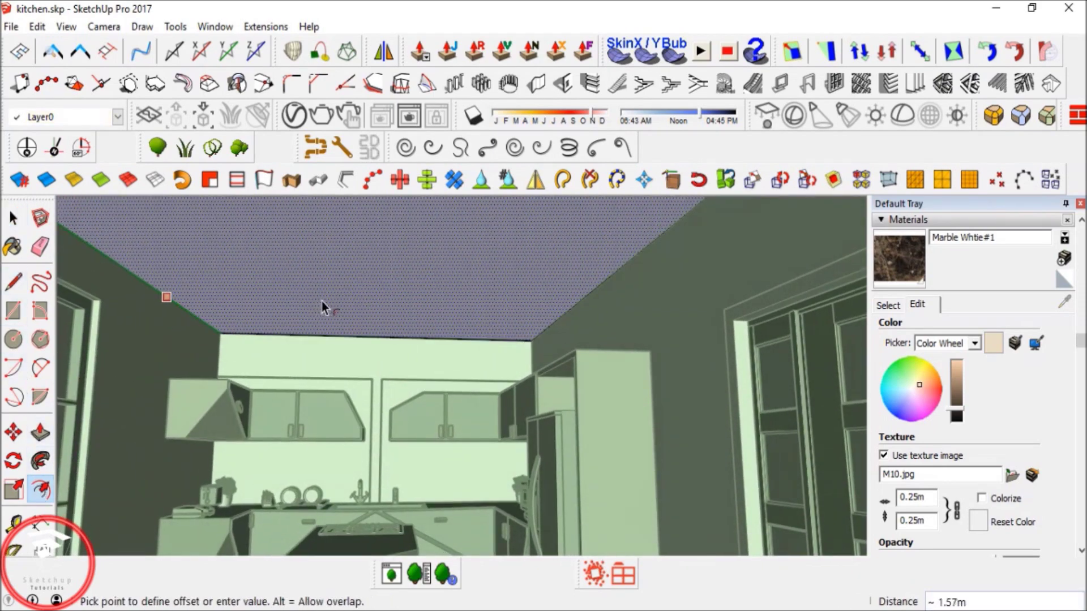
click(232, 305)
key(space)
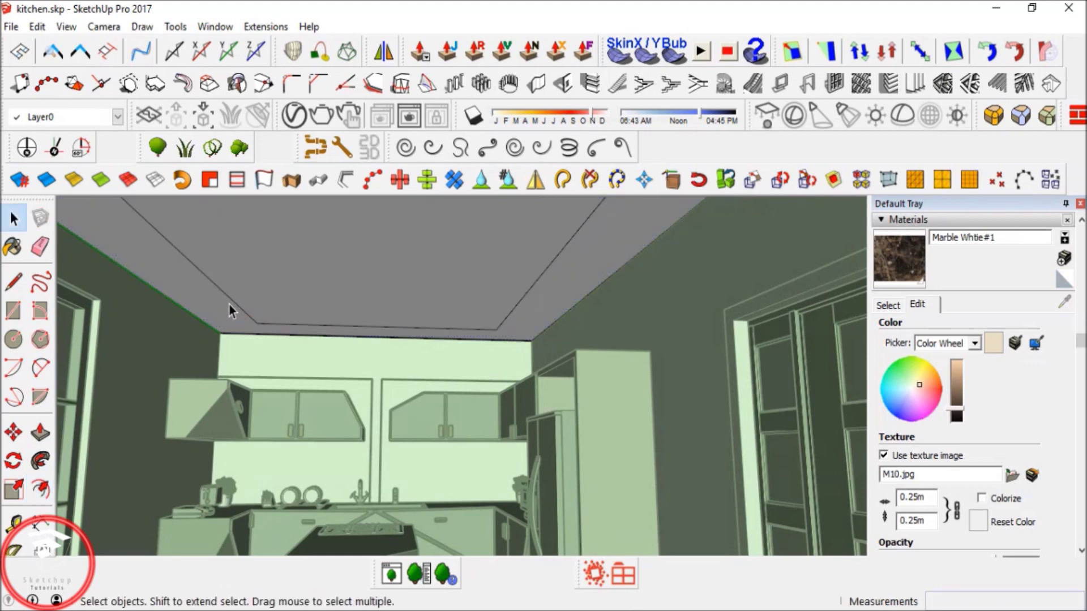
Push/Pull the ceiling's border face down about 0.20 m to form a recess.
key(p)
click(212, 316)
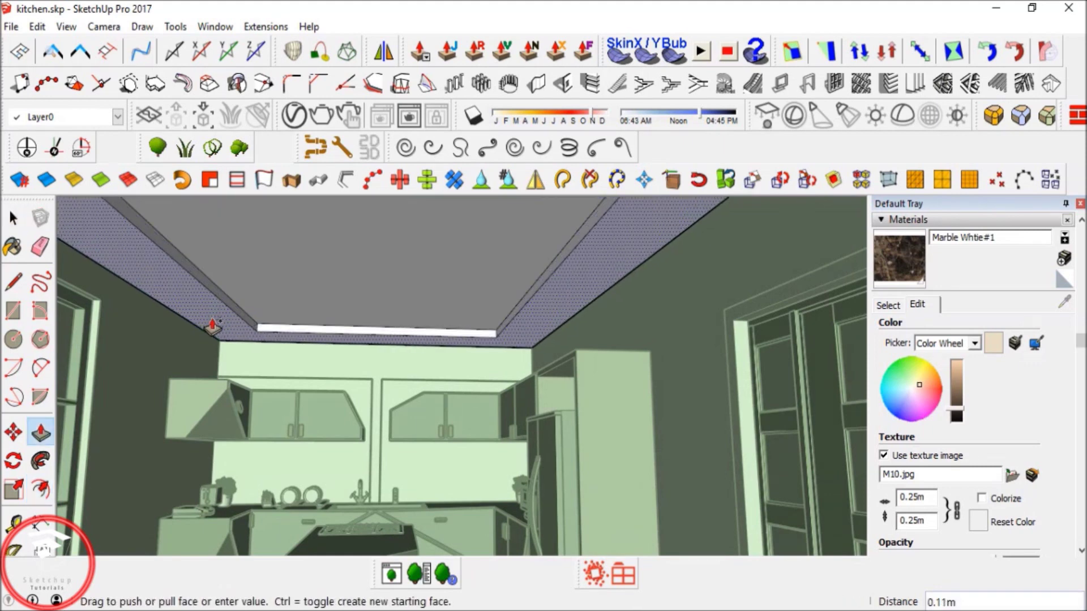
click(213, 328)
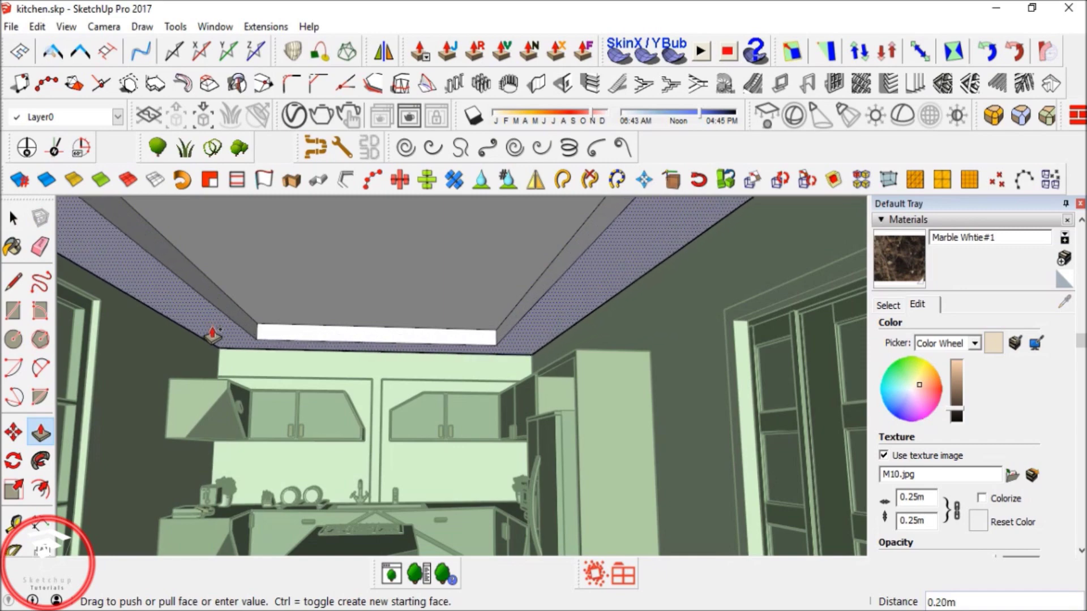
key(space)
Copy the recessed ceiling panel's outline downward to split the recess's side faces horizontally midway.
click(270, 281)
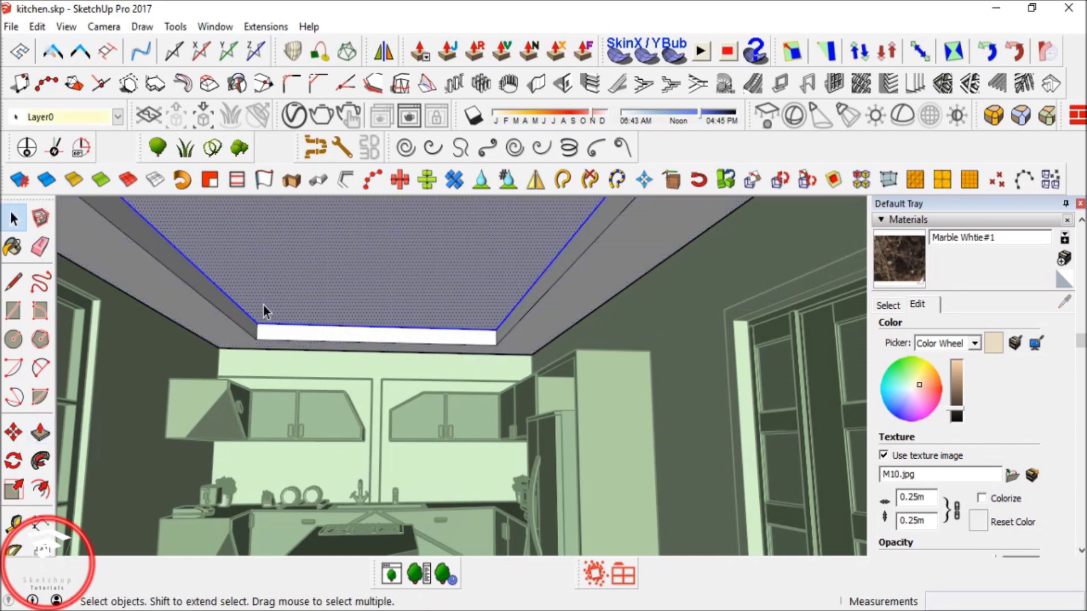
key(m)
scroll(266, 304, up, 3)
key(space)
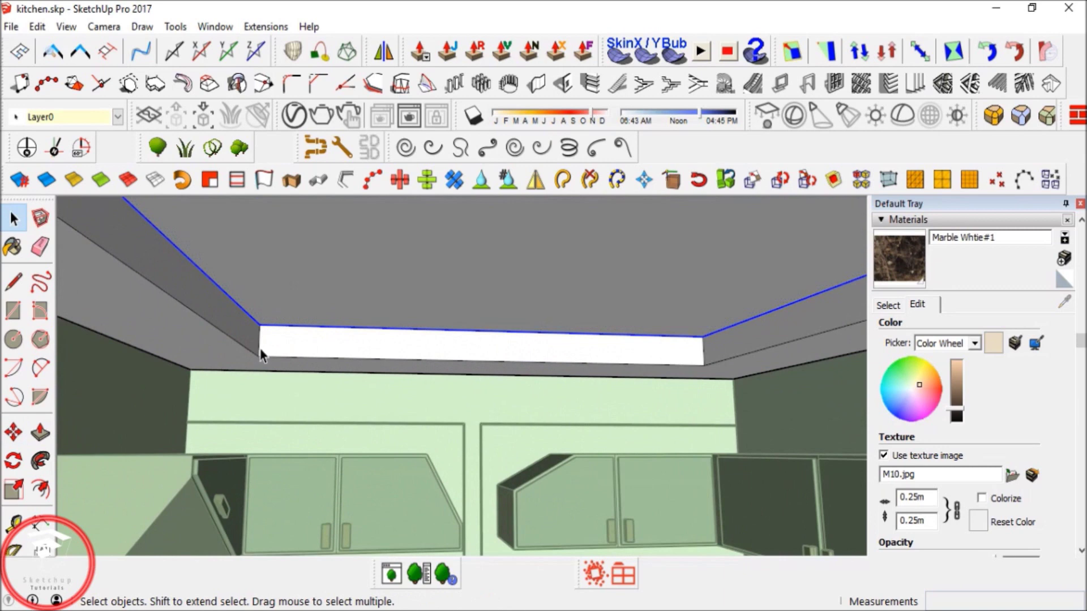
scroll(260, 352, up, 5)
key(m)
key(ctrl)
click(259, 264)
click(257, 308)
key(space)
scroll(212, 340, down, 5)
Push/Pull the lower band of the recess's side faces inward by 0.1 m on all sides.
key(p)
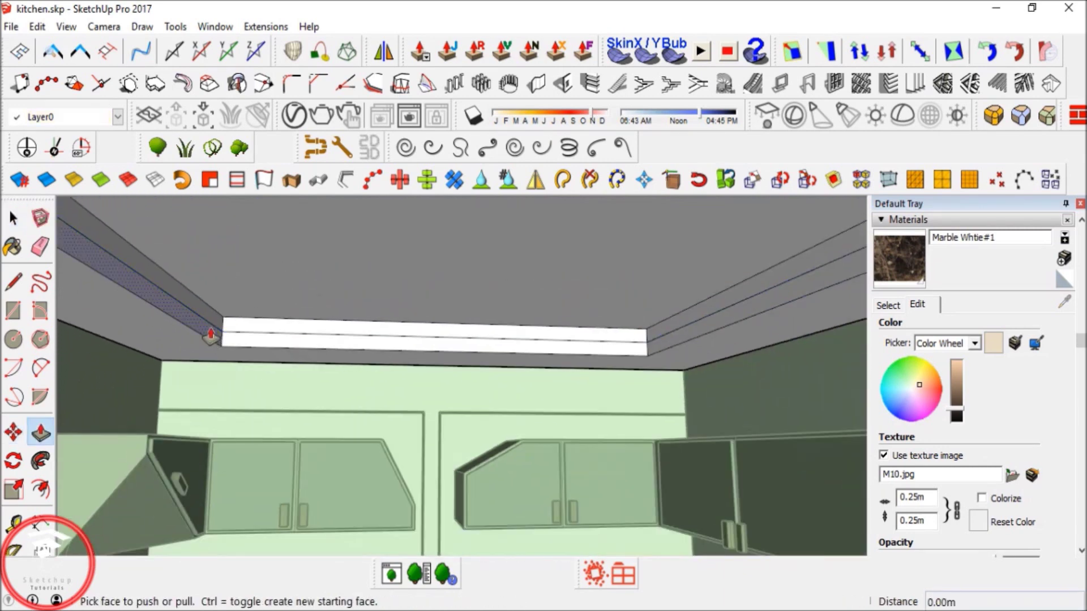
click(211, 335)
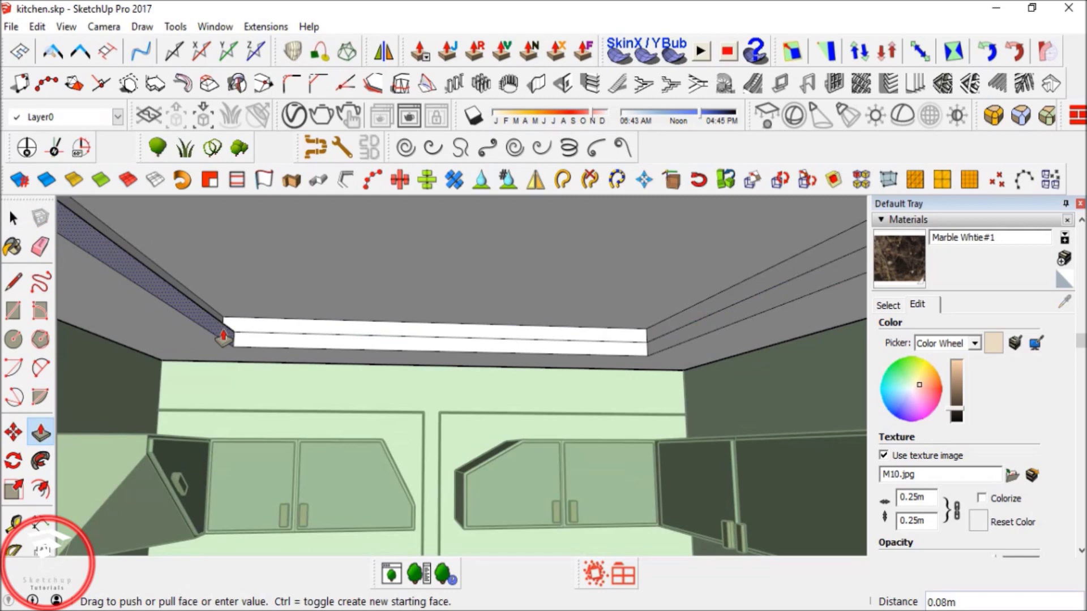
text(.1)
key(Return)
click(260, 344)
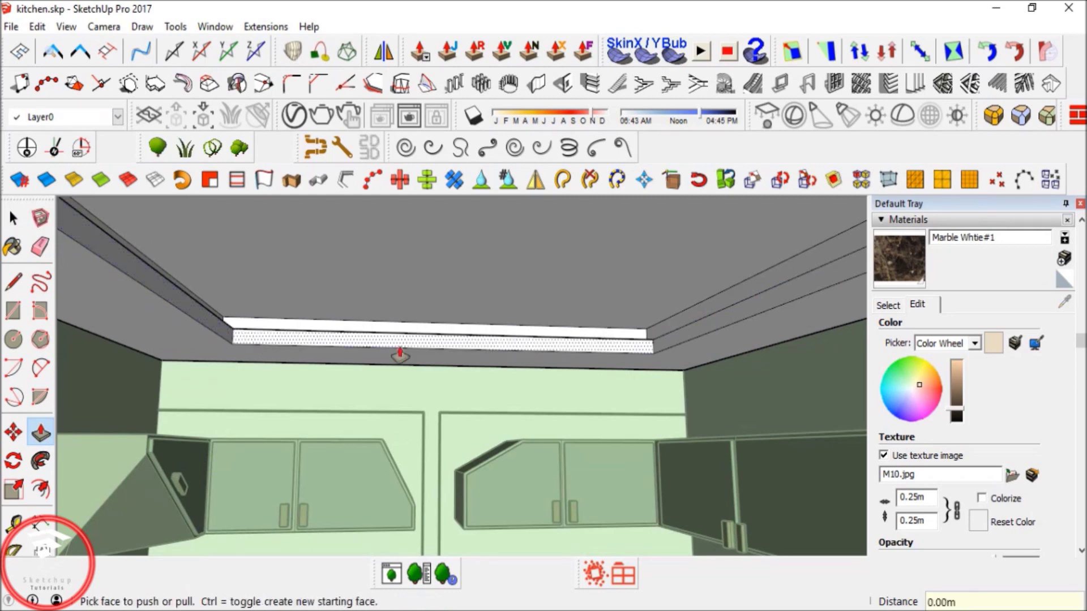
middle_drag(695, 342, 1080, 301)
shift+middle_drag(426, 378, 934, 338)
scroll(651, 422, down, 5)
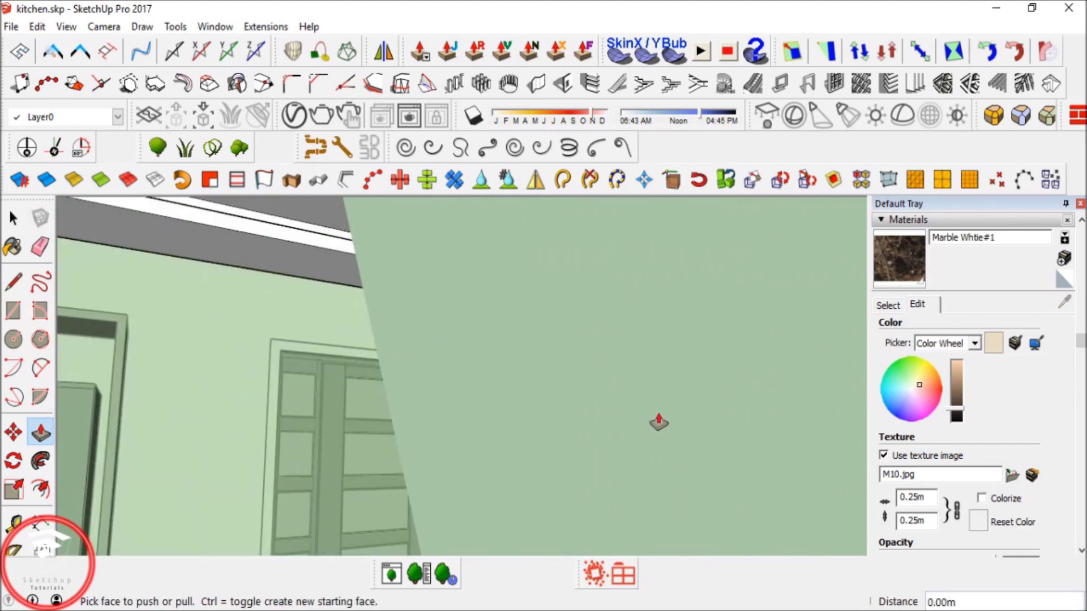
key(space)
mouse_move(777, 335)
middle_down()
mouse_move(748, 340)
mouse_move(736, 326)
mouse_move(520, 395)
middle_up()
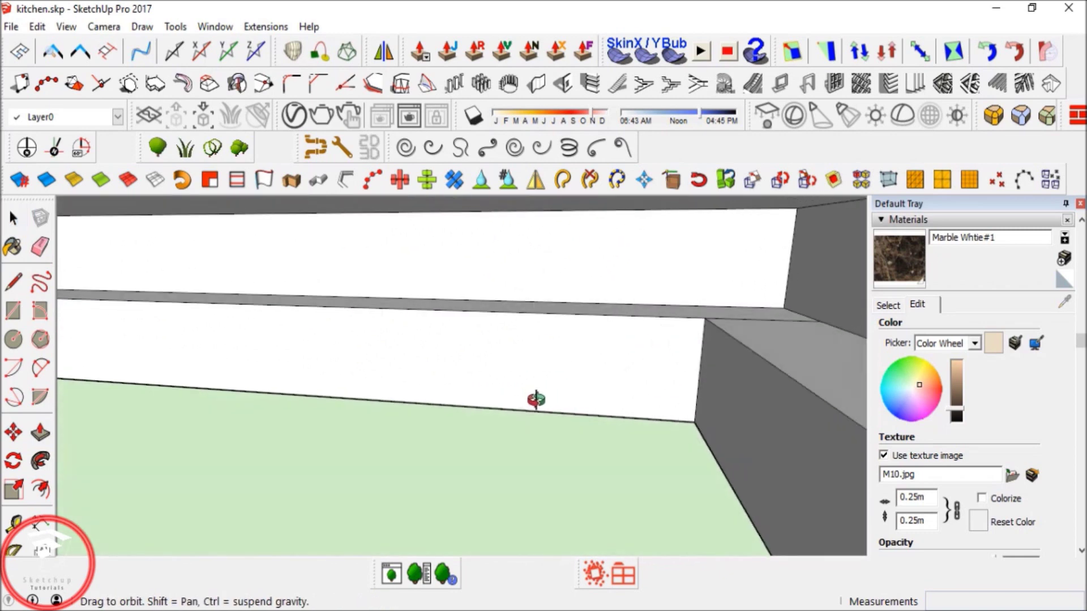
Erase the leftover corner edges on the ledge running around the ceiling recess.
key(e)
mouse_move(291, 389)
middle_down()
mouse_move(392, 361)
mouse_move(262, 347)
mouse_move(102, 371)
mouse_move(529, 350)
mouse_move(237, 323)
mouse_move(376, 413)
mouse_move(335, 383)
mouse_move(286, 504)
middle_up()
scroll(400, 451, up, 8)
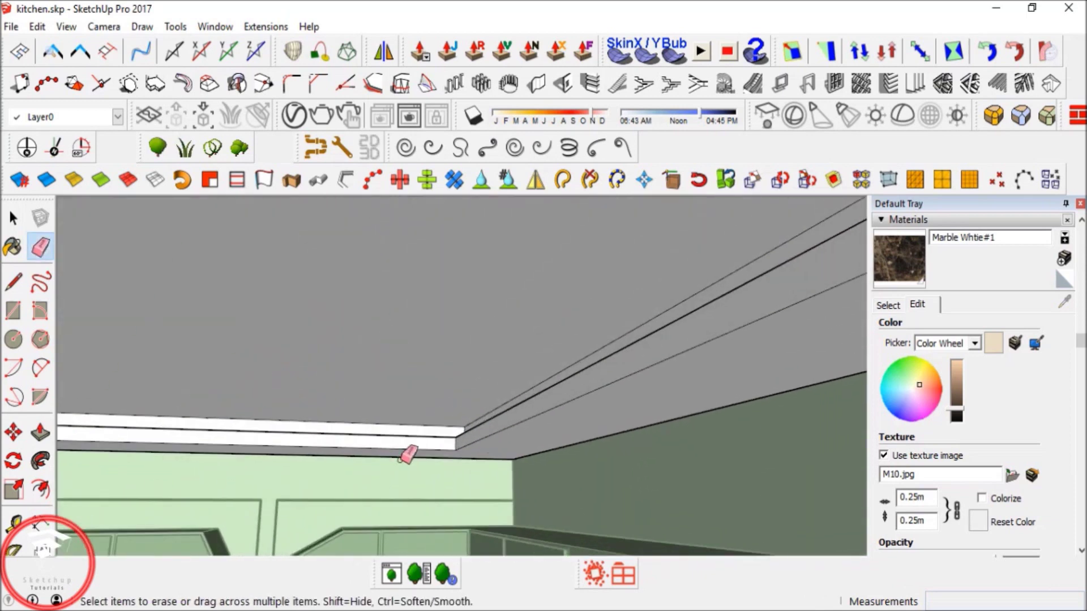
mouse_move(497, 393)
middle_down()
mouse_move(452, 466)
mouse_move(532, 383)
middle_up()
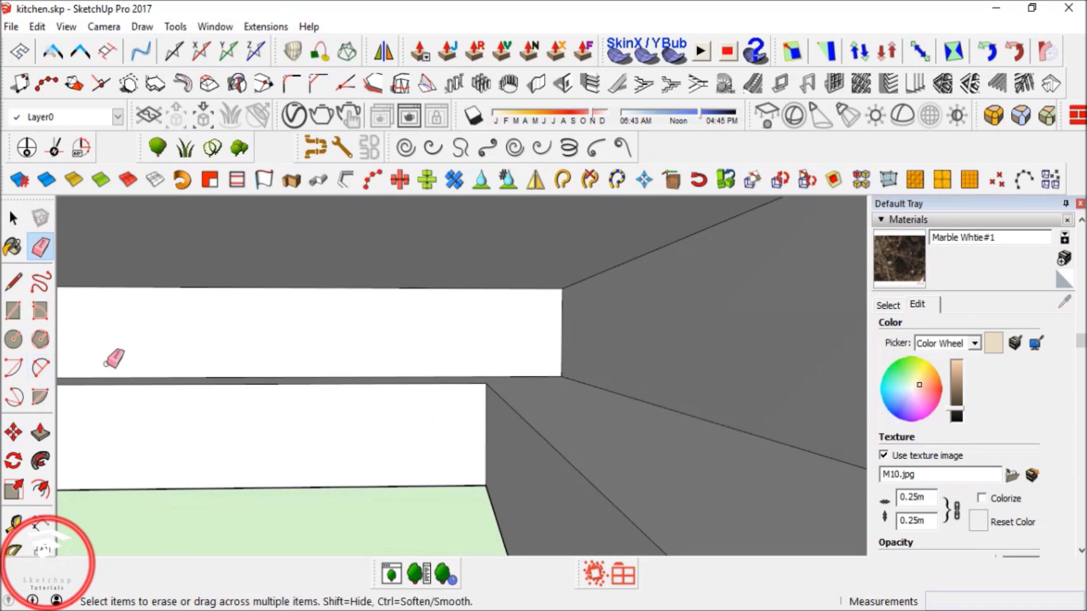
mouse_move(589, 389)
middle_down()
mouse_move(589, 379)
mouse_move(213, 360)
mouse_move(668, 369)
mouse_move(473, 391)
mouse_move(407, 429)
mouse_move(340, 373)
mouse_move(592, 420)
mouse_move(497, 308)
mouse_move(315, 376)
mouse_move(368, 371)
middle_up()
click(360, 376)
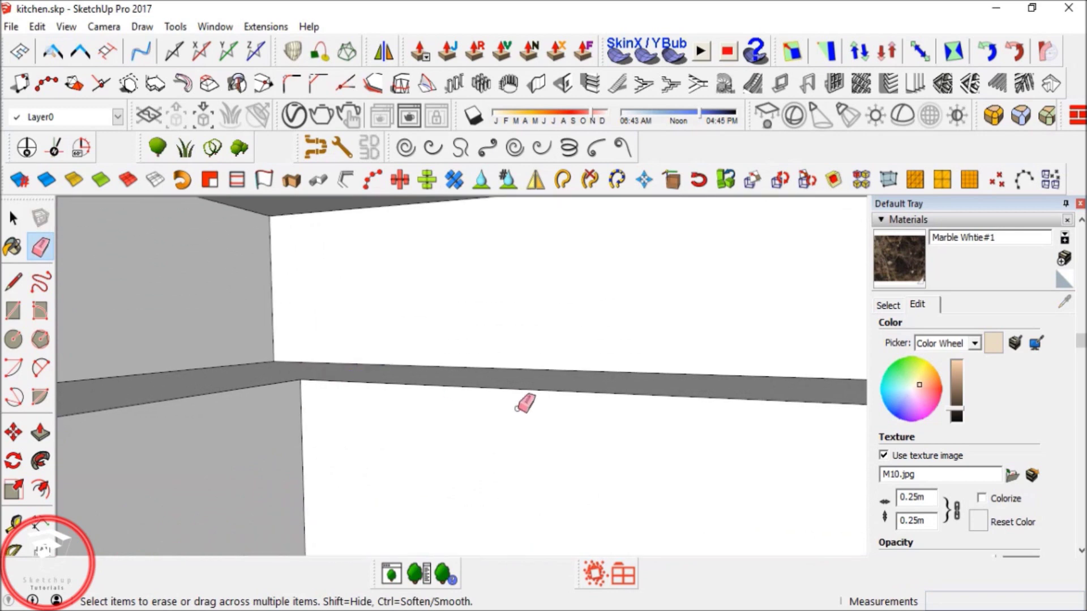
scroll(454, 385, down, 5)
mouse_move(454, 385)
middle_down()
mouse_move(206, 410)
mouse_move(703, 341)
mouse_move(243, 381)
mouse_move(620, 346)
middle_up()
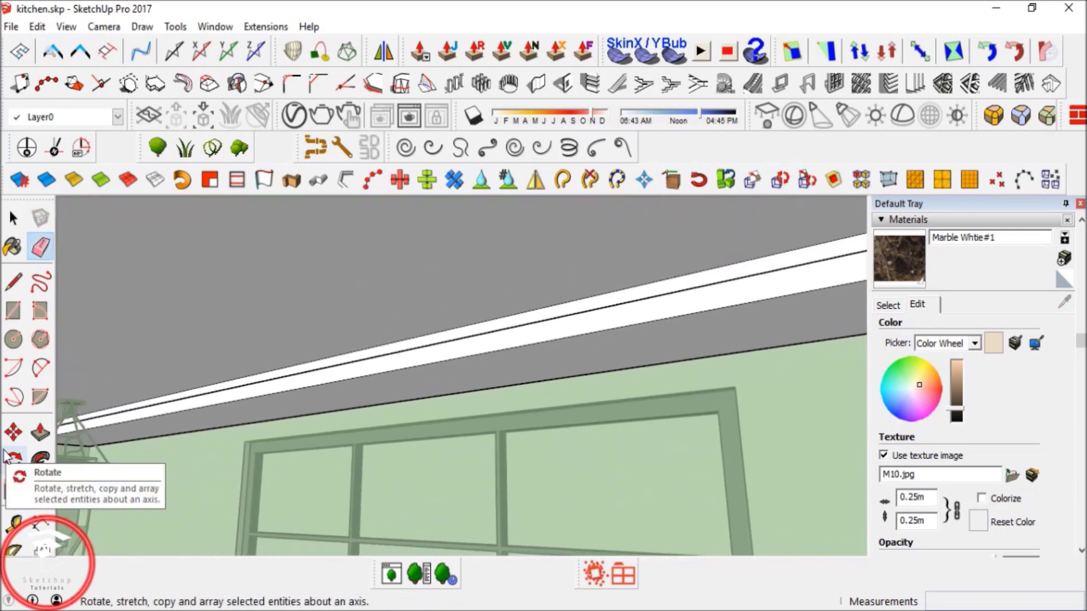
scroll(164, 420, up, 4)
shift+middle_drag(165, 419, 554, 400)
scroll(385, 397, up, 3)
middle_drag(380, 400, 342, 461)
Reverse the wrong-facing ledge face inside the ceiling recess.
key(space)
mouse_move(354, 321)
middle_down()
mouse_move(356, 311)
mouse_move(432, 393)
mouse_move(361, 395)
middle_up()
click(388, 375)
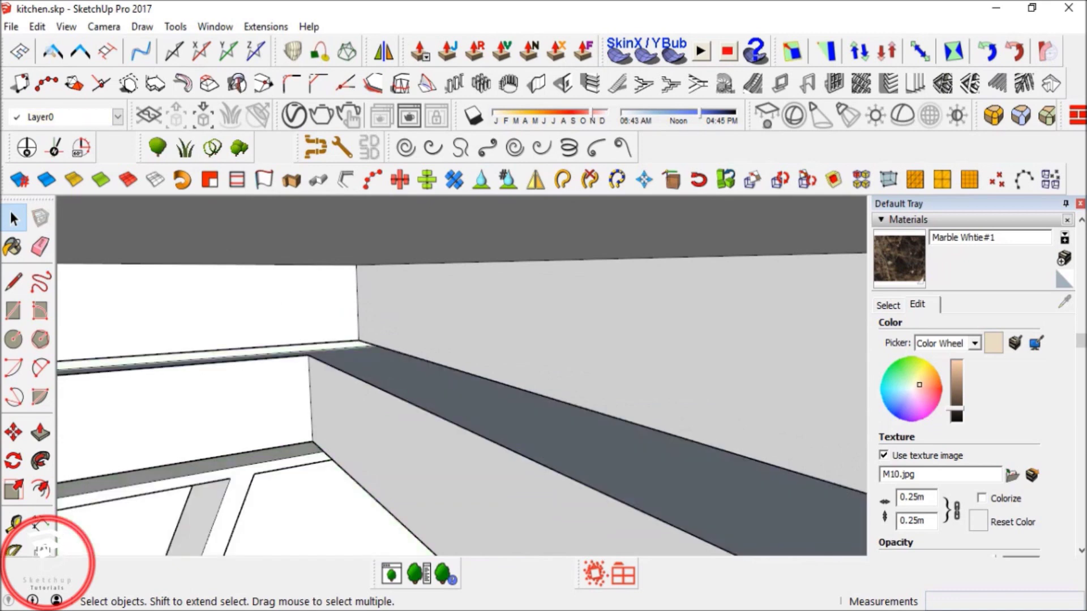
click(37, 26)
click(85, 146)
right_click(416, 379)
click(398, 381)
right_click(398, 381)
click(453, 231)
Open the kitchen's large window for editing and select its glass panes.
middle_drag(453, 237, 890, 430)
scroll(405, 415, down, 5)
middle_drag(391, 411, 524, 426)
scroll(562, 436, down, 3)
double_click(401, 388)
click(401, 392)
Import FENSTER1.vrmat into V-Ray from the "black marble and interior mats" folder under C:\tools\Sketchup\mat.
click(294, 116)
click(513, 589)
click(502, 363)
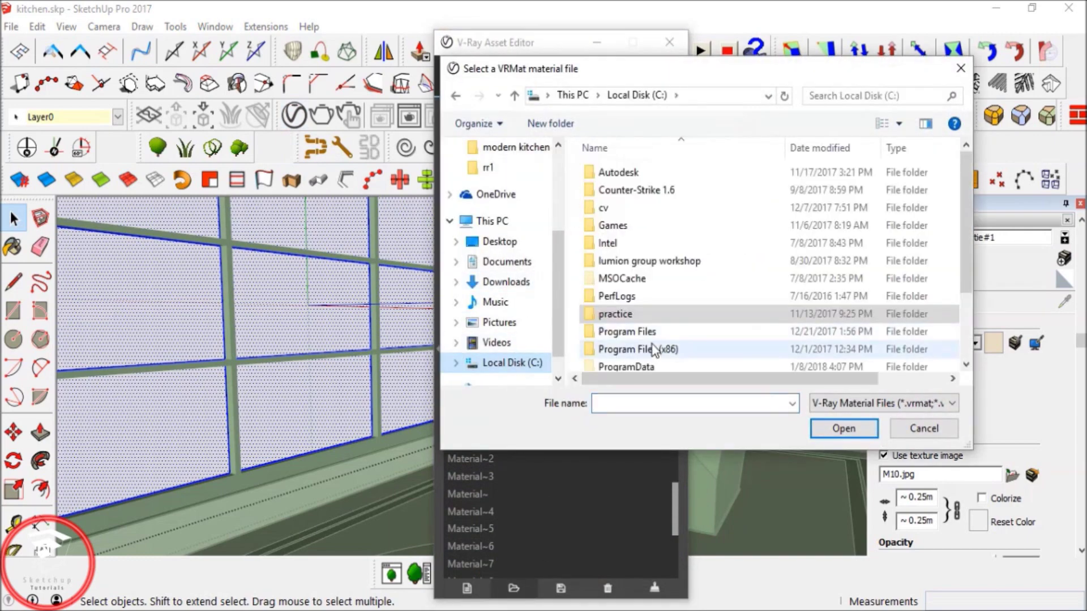
scroll(619, 339, down, 2)
double_click(608, 308)
scroll(634, 317, down, 2)
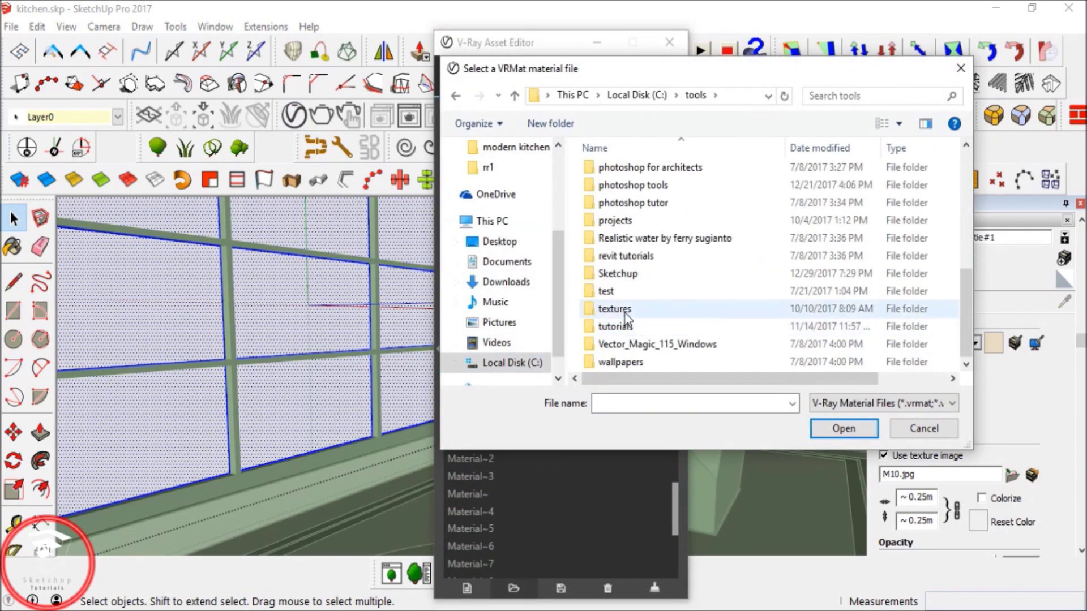
double_click(622, 277)
scroll(624, 286, down, 1)
double_click(623, 290)
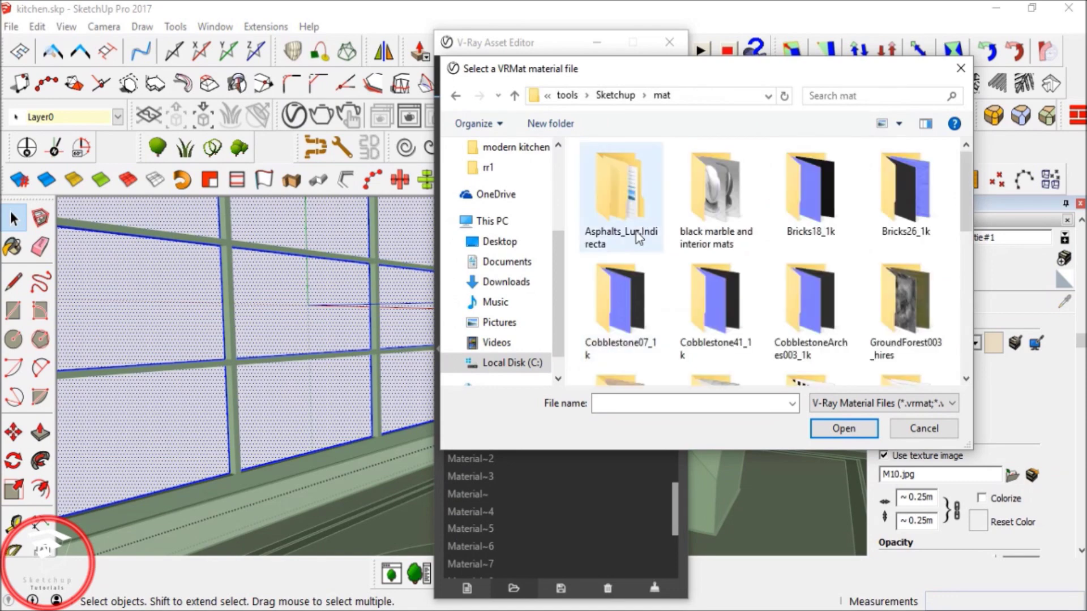
double_click(730, 223)
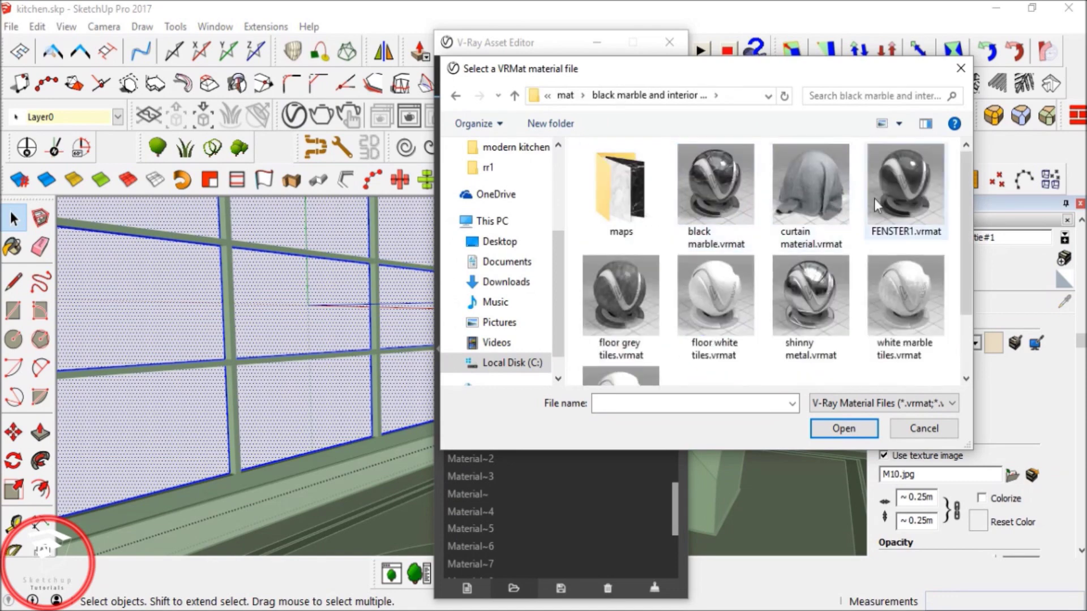
click(832, 431)
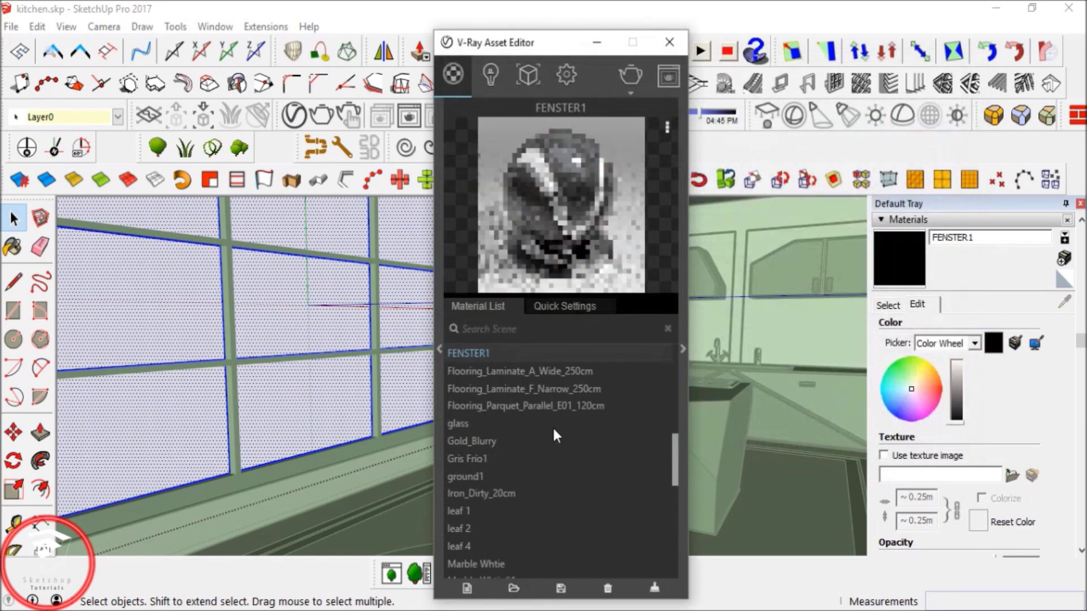
Apply the FENSTER1 material to the selected window panes.
right_click(482, 353)
click(535, 385)
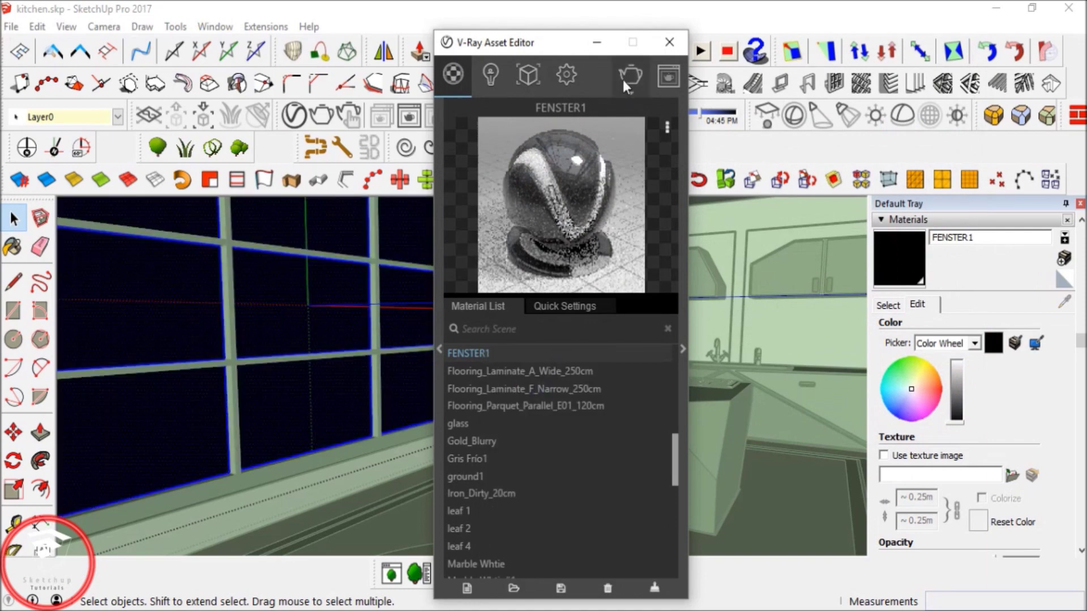
click(598, 42)
middle_drag(536, 289, 522, 306)
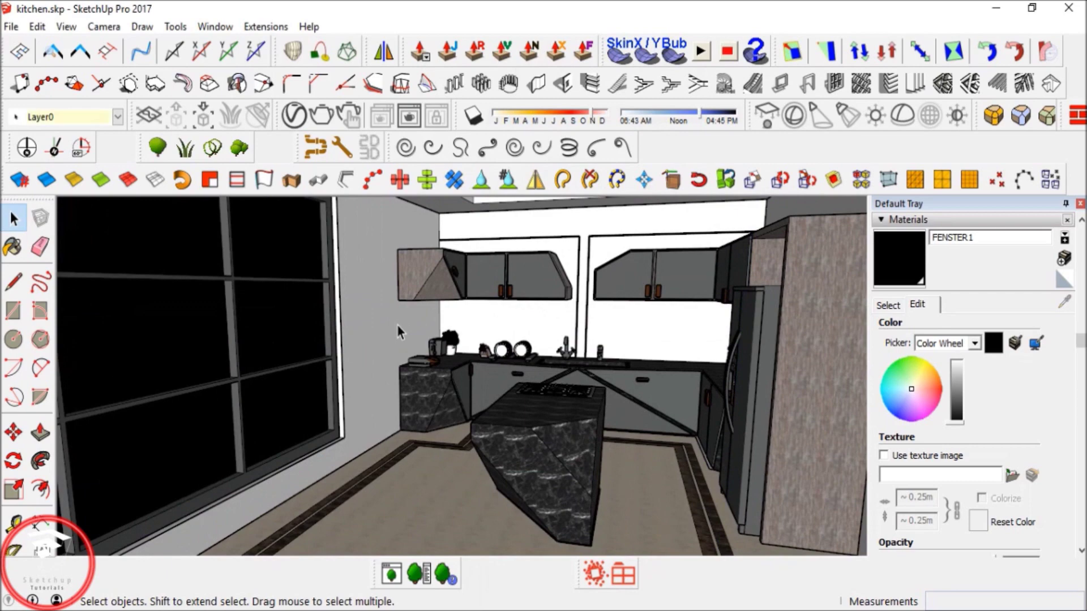
Open the walls for editing and select the interior wall faces of the kitchen and dining area.
double_click(398, 324)
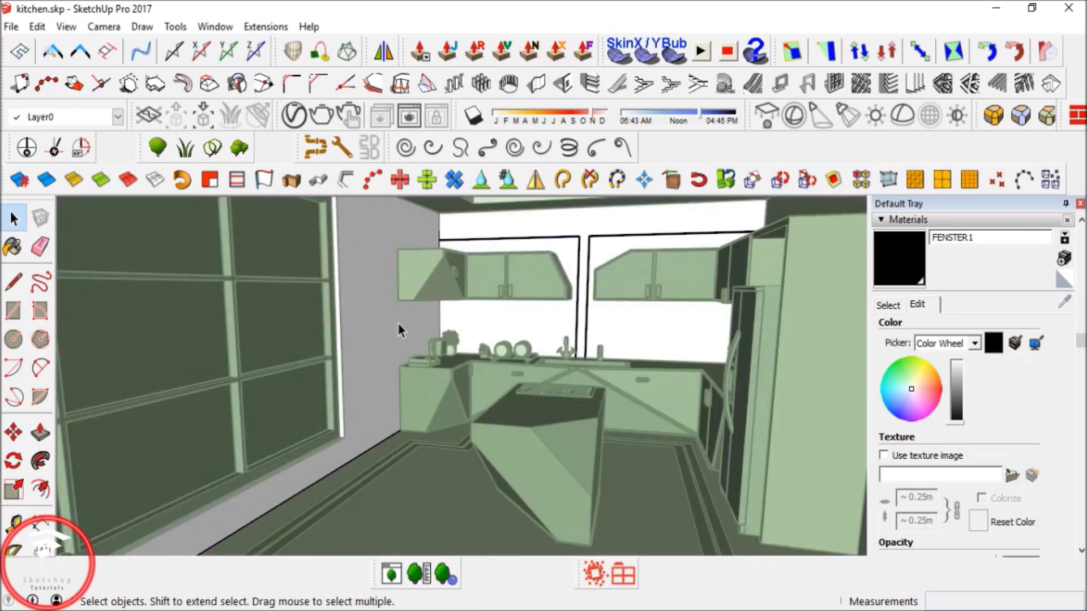
click(372, 297)
middle_drag(373, 297, 567, 248)
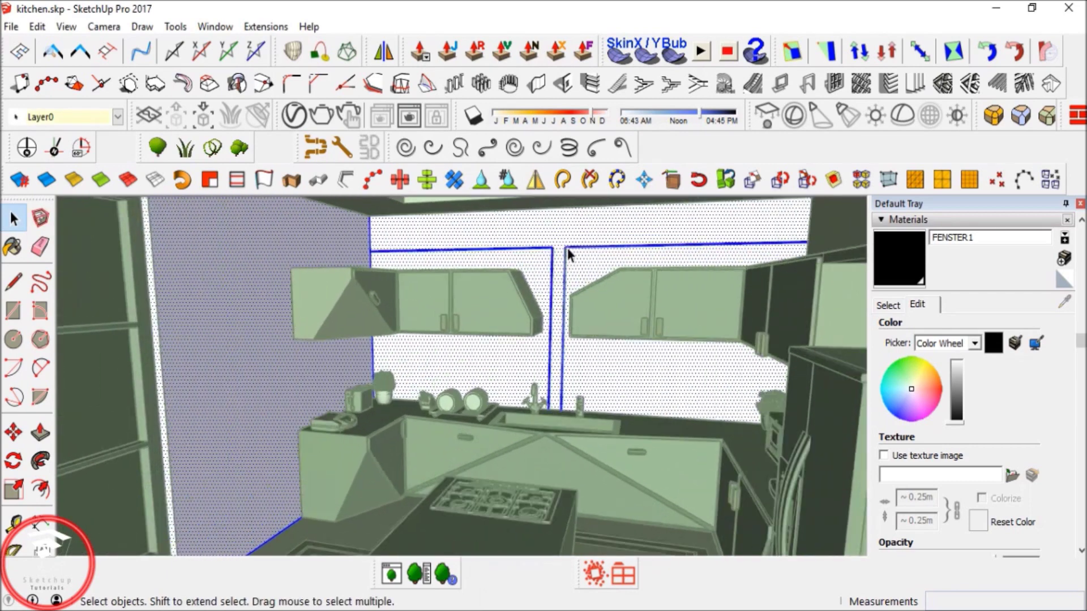
scroll(567, 248, up, 8)
scroll(551, 292, down, 5)
middle_drag(735, 345, 422, 285)
middle_drag(447, 294, 747, 374)
shift+middle_drag(748, 375, 317, 346)
middle_drag(558, 408, 626, 351)
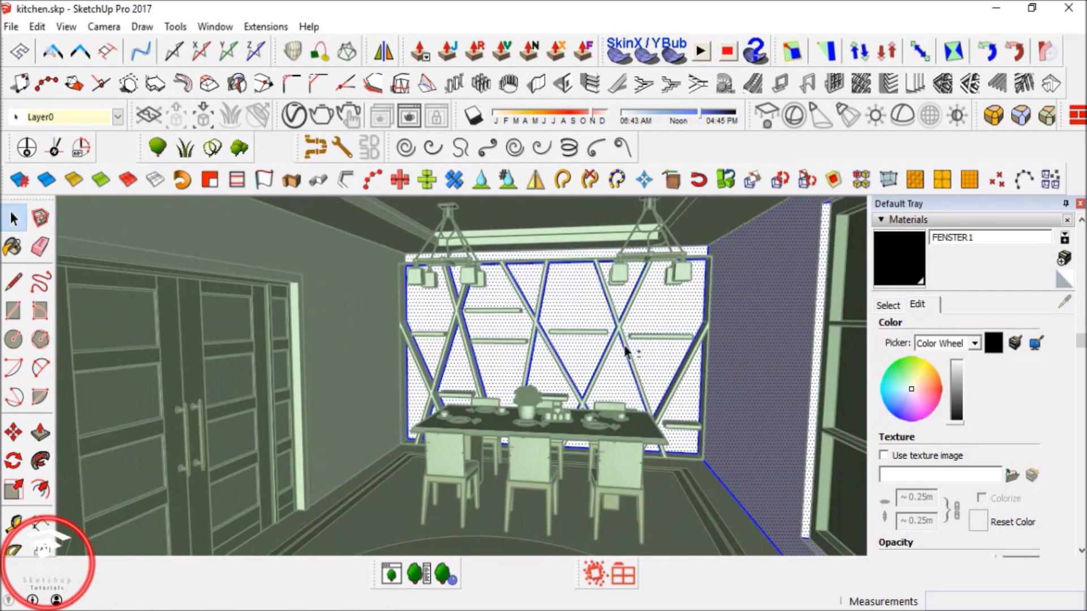
Expand the V-Ray material library beside the scene's material list.
click(292, 118)
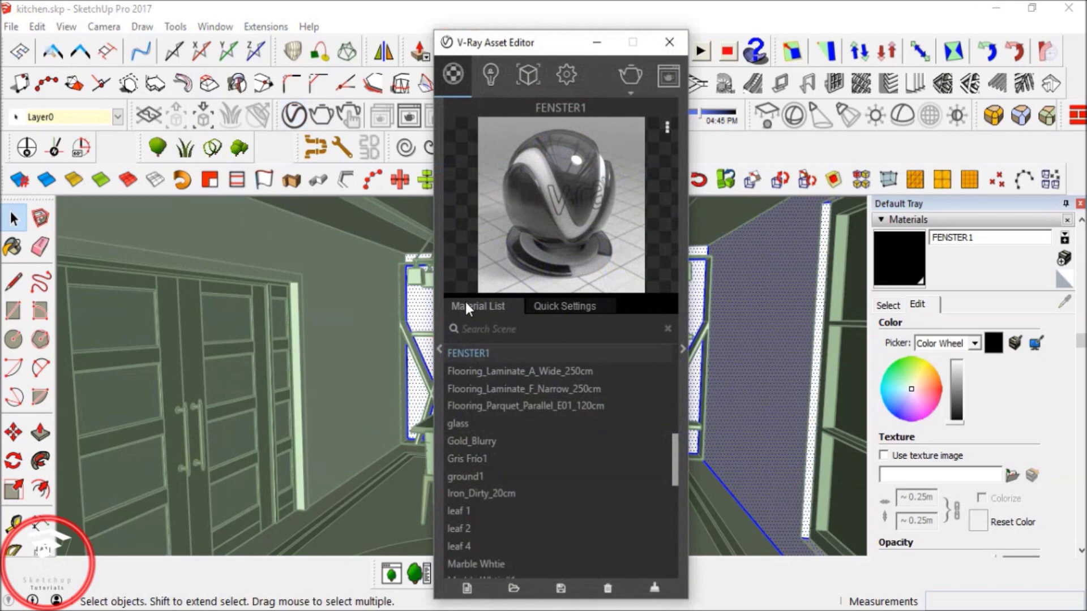
click(440, 350)
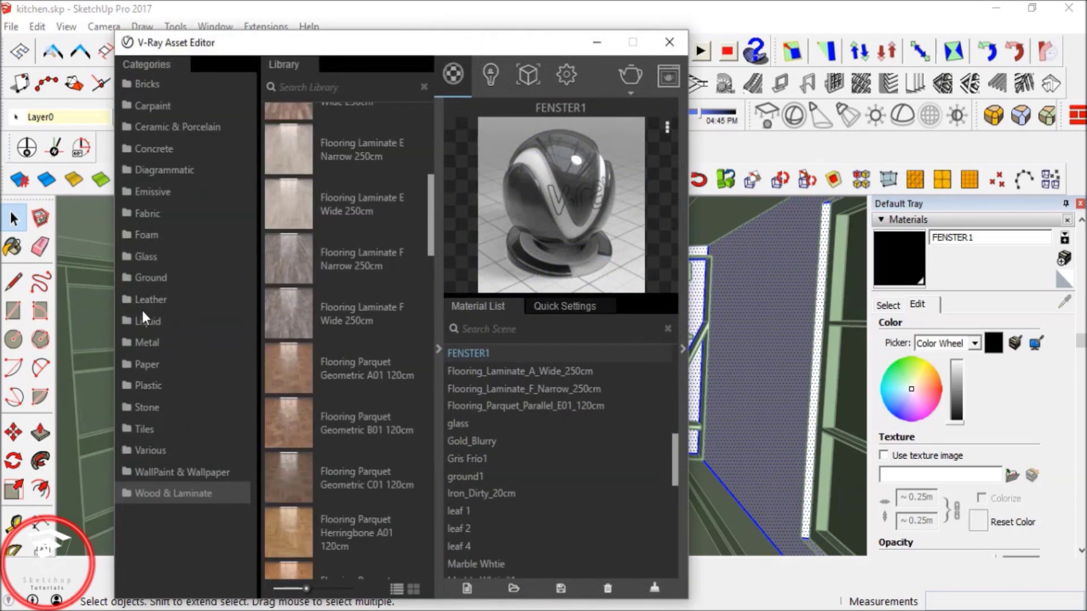
click(596, 45)
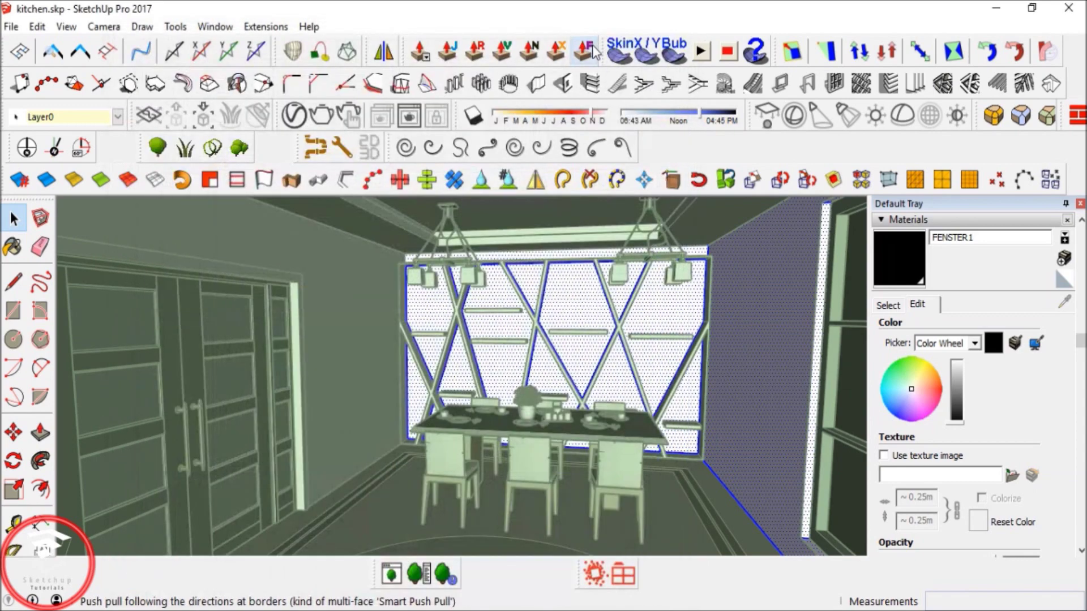
Remove the white wall panels behind the diagonal dining shelves from the selection.
middle_drag(451, 298, 453, 262)
scroll(475, 297, up, 3)
scroll(475, 298, down, 2)
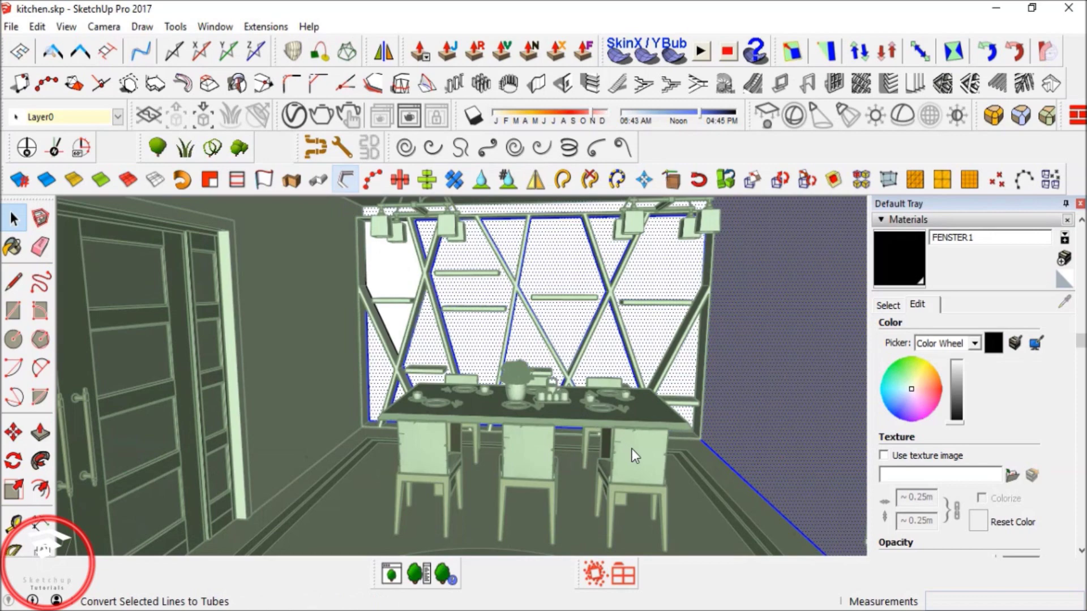
shift+drag(715, 497, 722, 495)
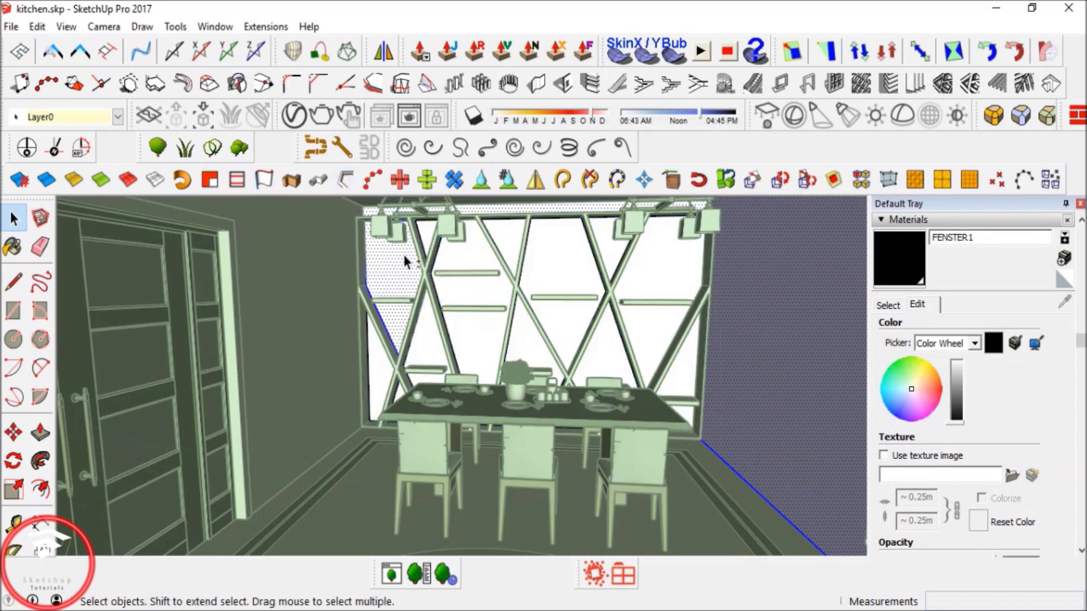
scroll(448, 265, up, 4)
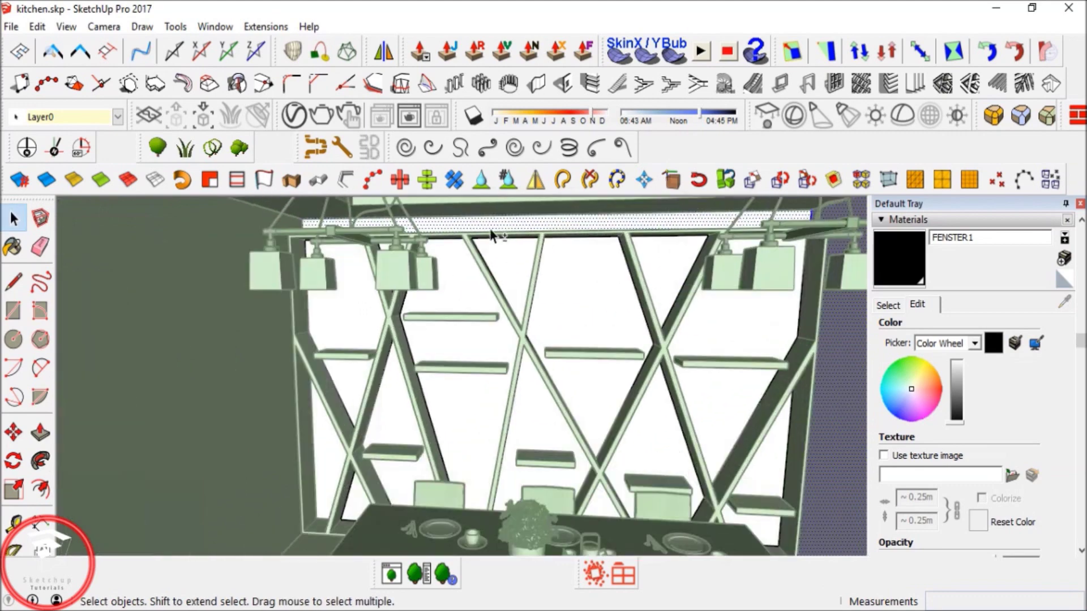
scroll(490, 227, down, 4)
middle_drag(492, 228, 477, 246)
Add WallPaint FineGrain 01 White 1m from the WallPaint & Wallpaper library category to the scene's V-Ray materials.
drag(293, 45, 654, 29)
click(525, 454)
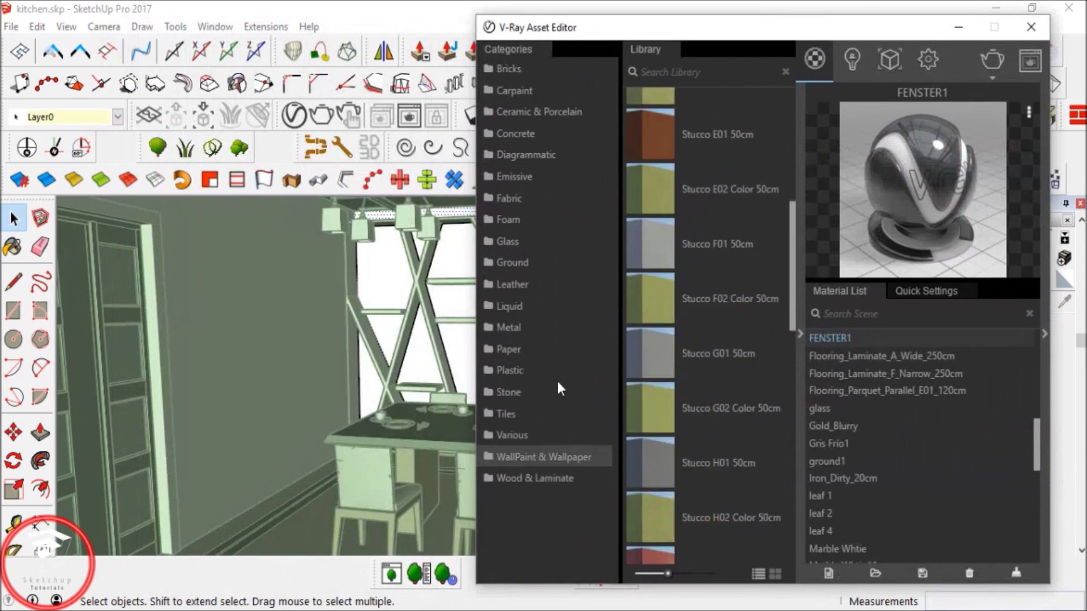
scroll(684, 281, down, 5)
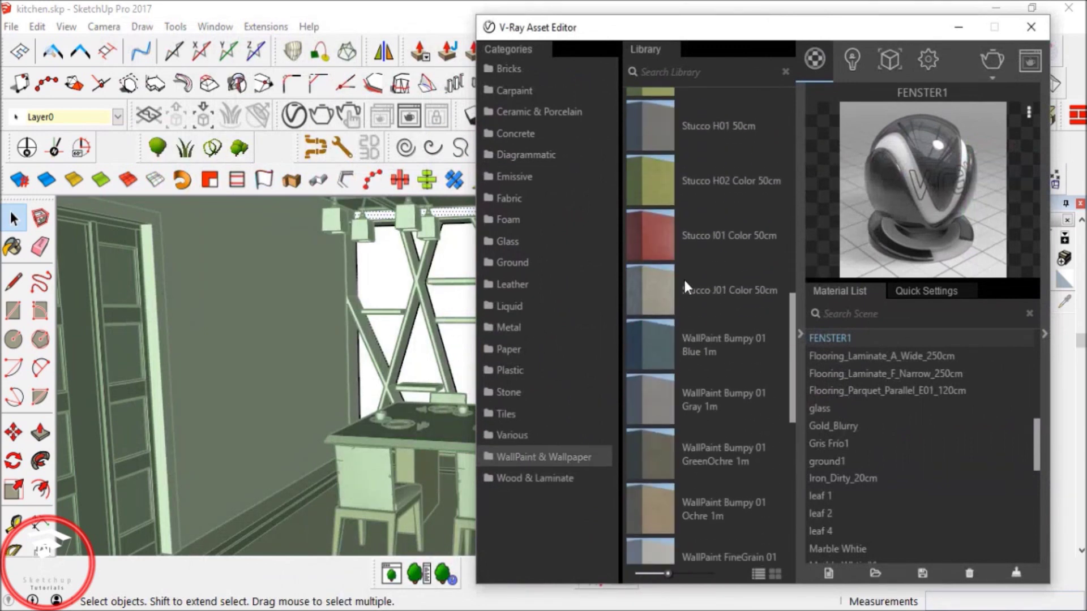
scroll(698, 370, down, 3)
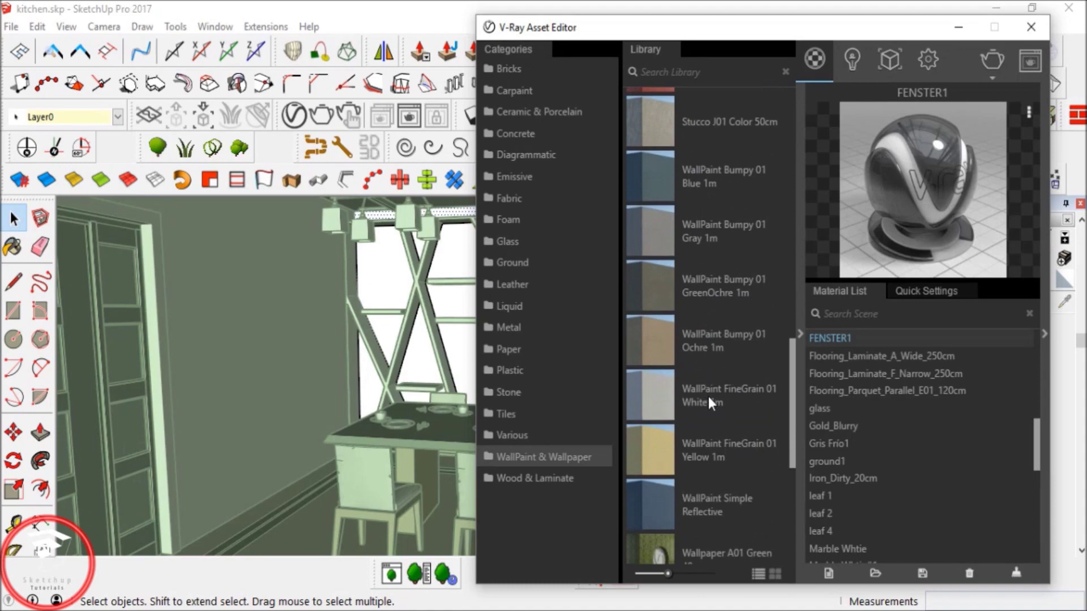
drag(707, 384, 883, 419)
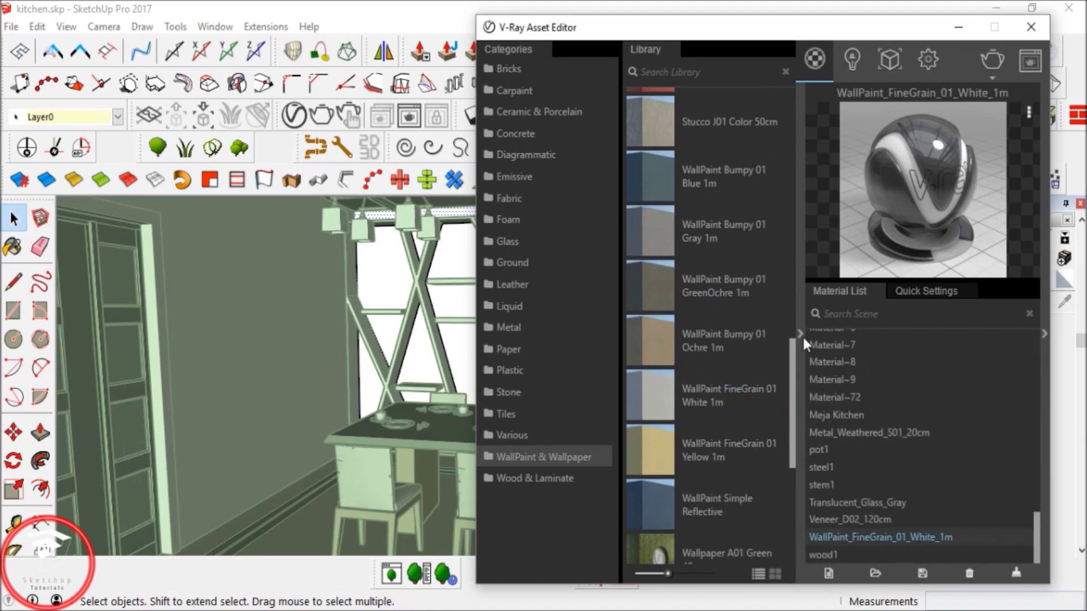
click(801, 337)
drag(880, 35, 706, 39)
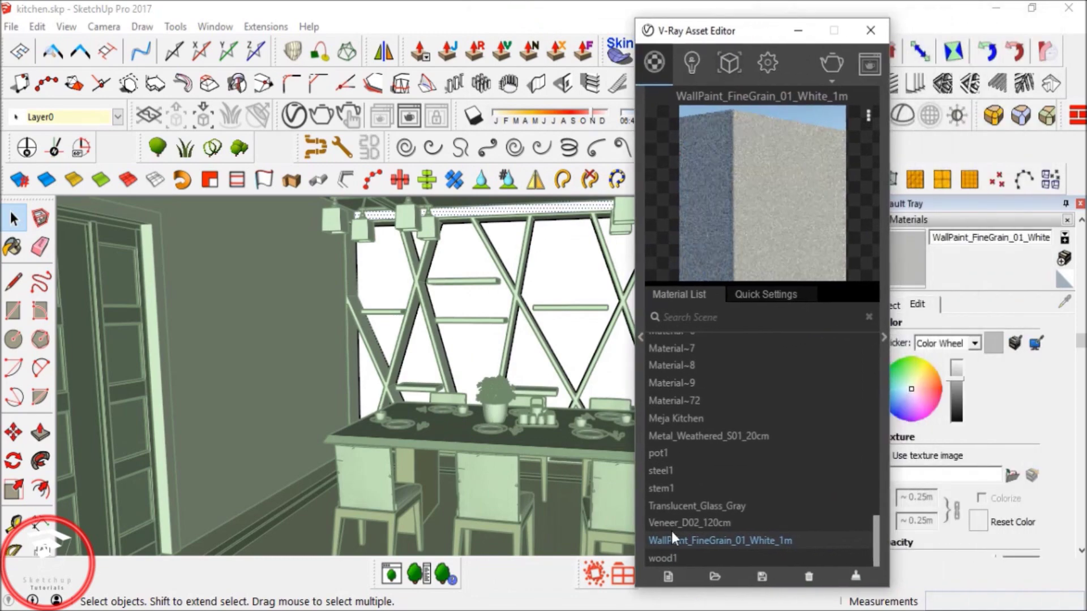
Apply WallPaint_FineGrain_01_White_1m to the selected walls and raise the material's reflection from black to a medium grey.
right_click(696, 538)
click(759, 401)
drag(791, 35, 493, 35)
click(587, 337)
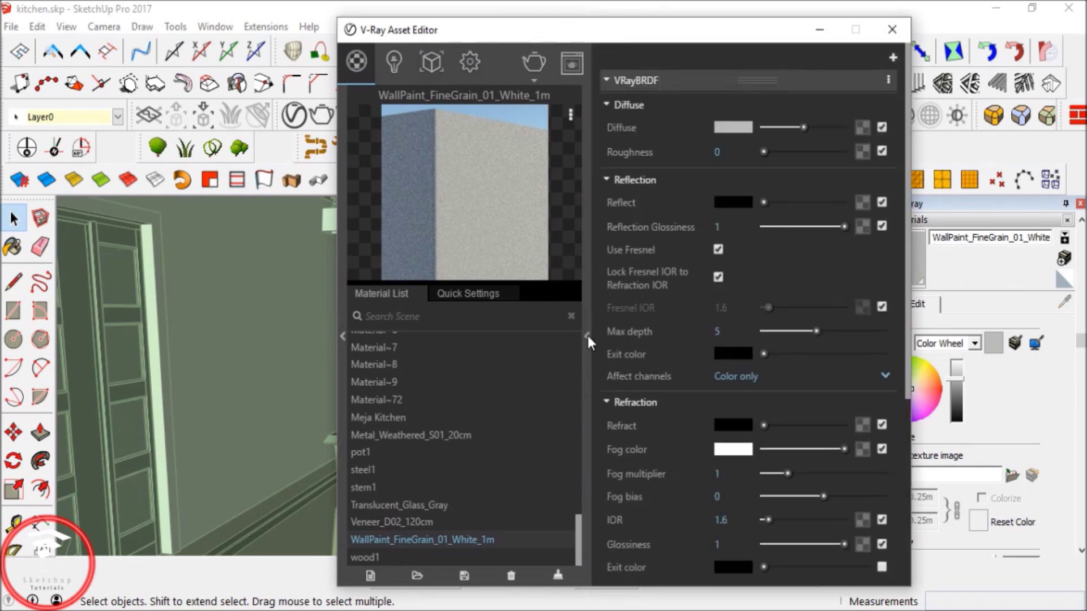
drag(764, 202, 776, 202)
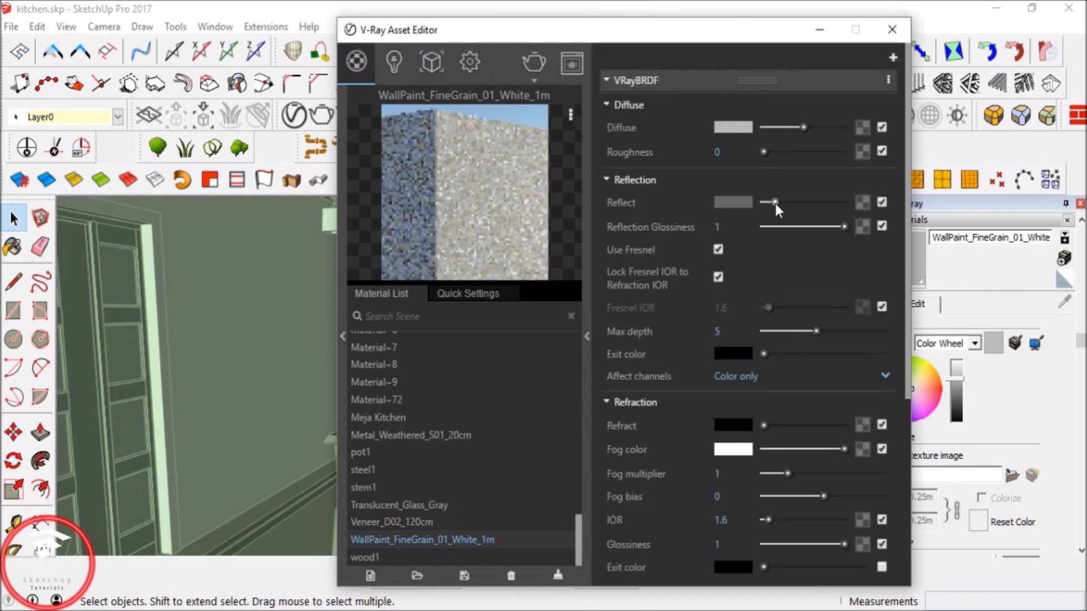
mouse_move(776, 202)
mouse_down()
mouse_move(788, 203)
mouse_move(779, 203)
mouse_up()
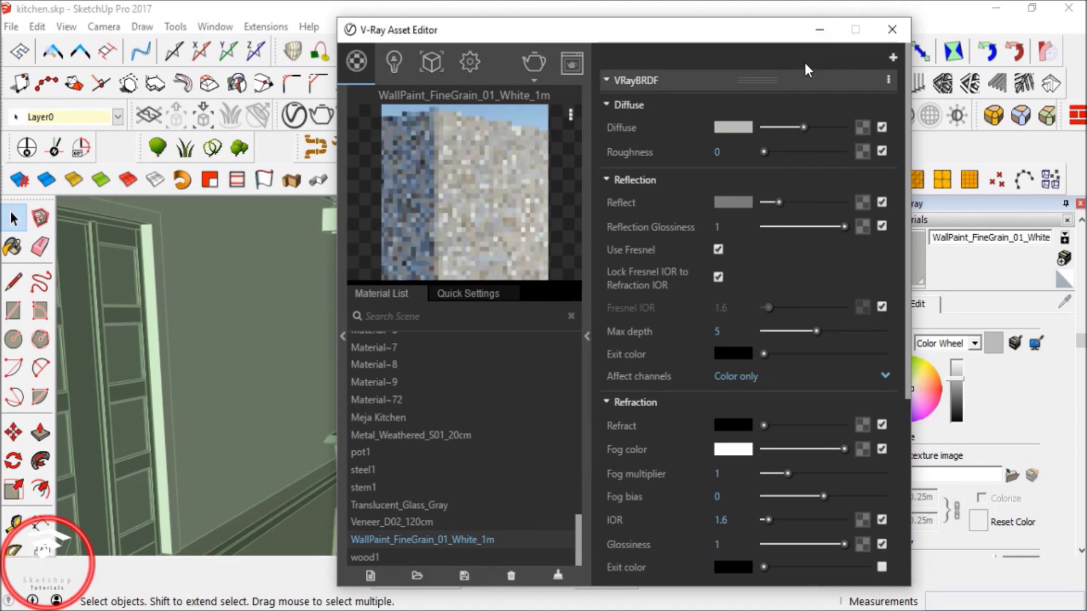
click(820, 34)
Select all the white wall panels behind the diagonal dining shelves and bring up the V-Ray material editor.
mouse_move(576, 347)
shift+middle_down()
mouse_move(582, 307)
mouse_move(567, 308)
shift+middle_up()
click(569, 288)
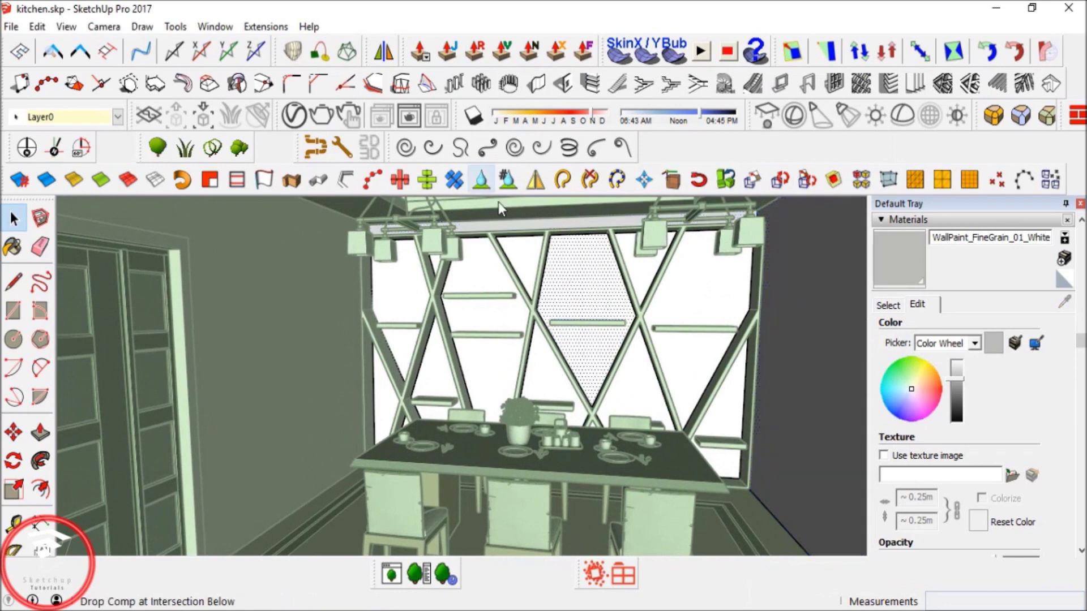
ctrl+click(396, 290)
ctrl+click(434, 262)
ctrl+click(475, 265)
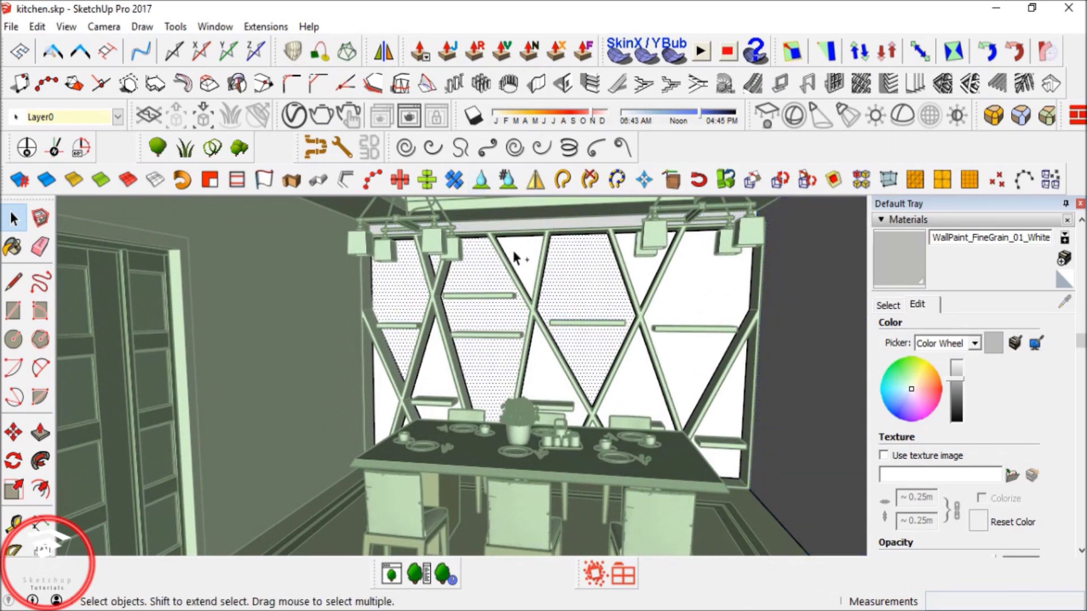
ctrl+click(424, 389)
ctrl+click(544, 378)
ctrl+click(650, 391)
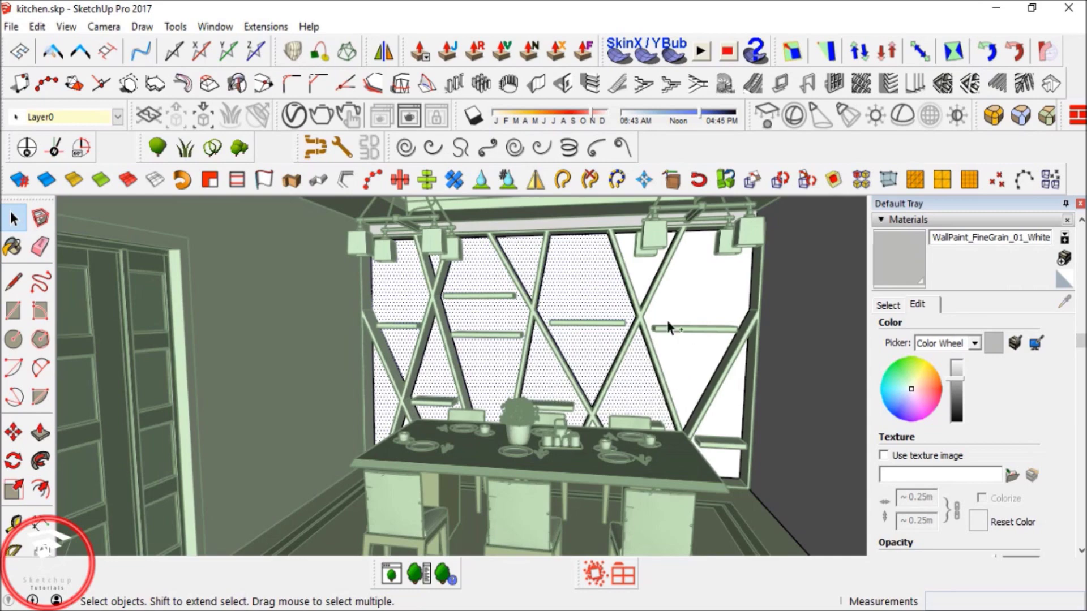
ctrl+click(703, 364)
ctrl+click(722, 408)
middle_drag(560, 318, 558, 391)
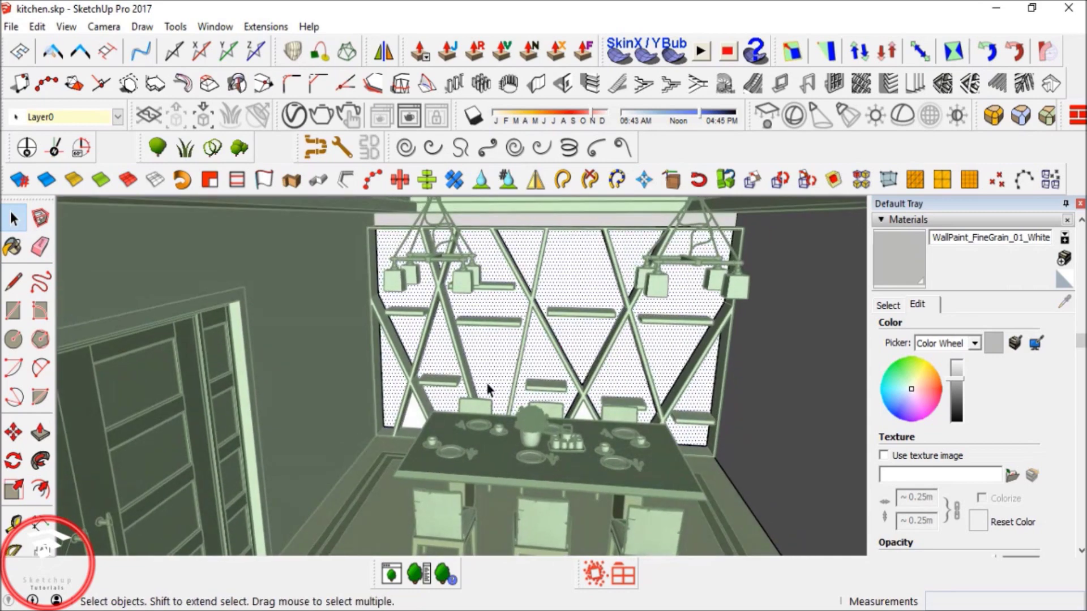
scroll(453, 393, up, 4)
middle_drag(610, 434, 540, 448)
scroll(562, 347, down, 3)
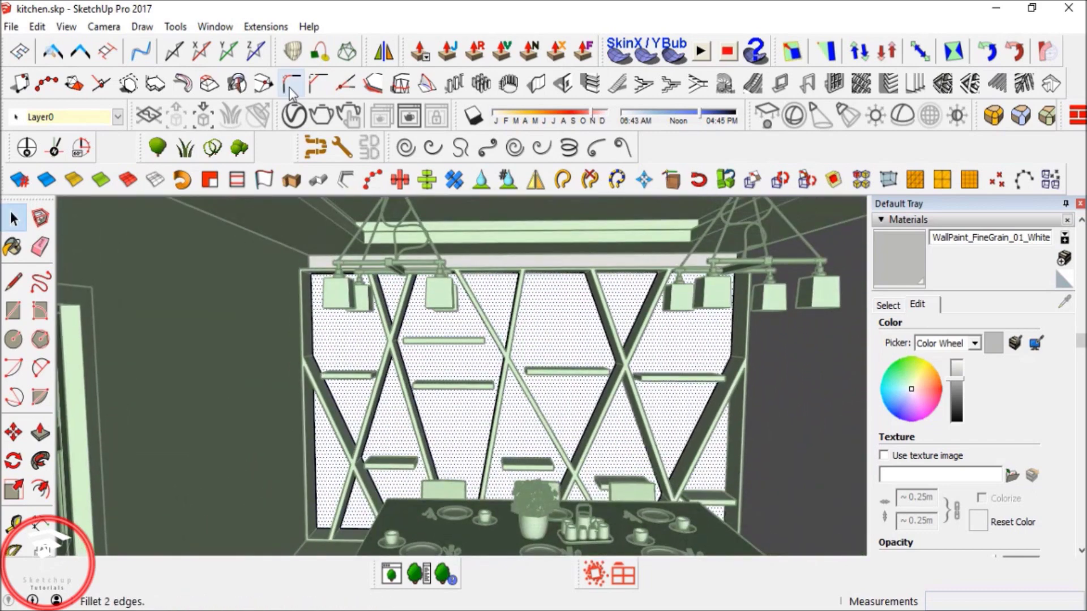
click(296, 118)
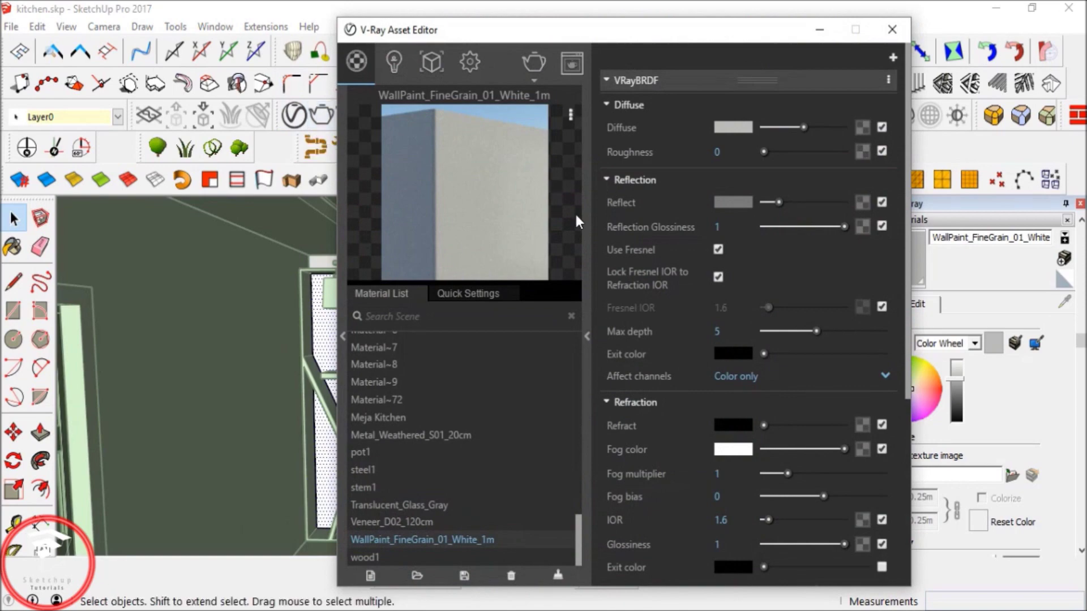
Try adding Flooring Parquet Herringbone D01 120cm from the Wood & Laminate library to the scene's materials, and delete it.
click(342, 459)
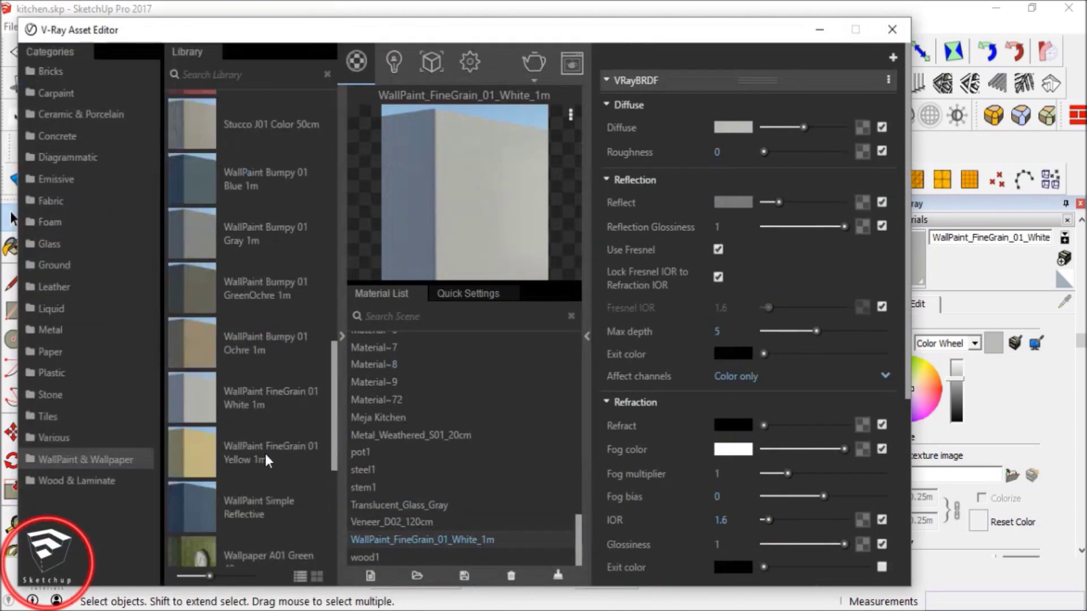
click(87, 485)
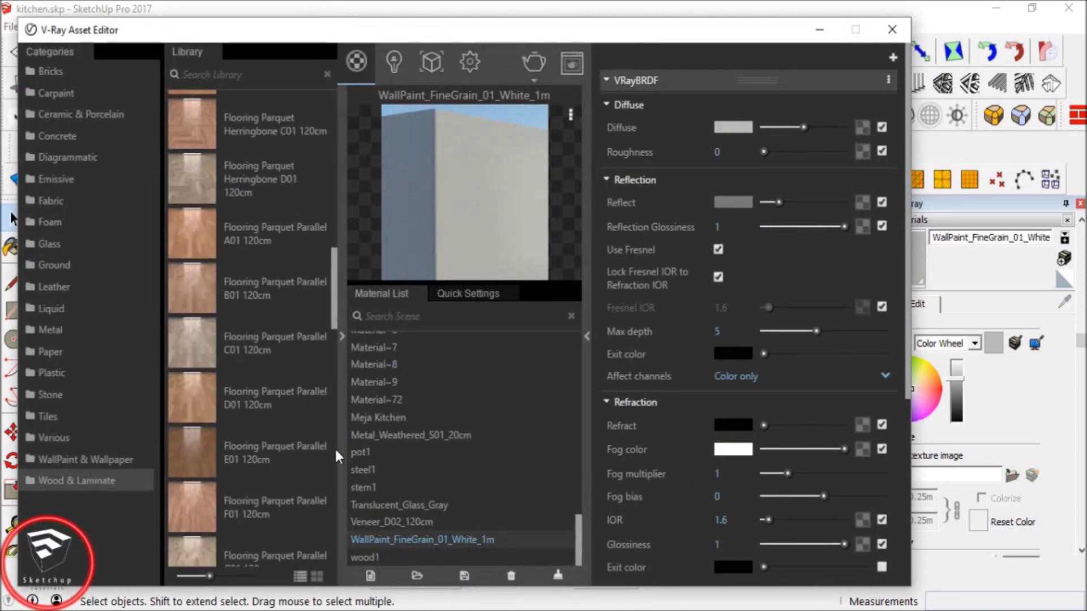
scroll(213, 458, down, 3)
scroll(218, 457, up, 5)
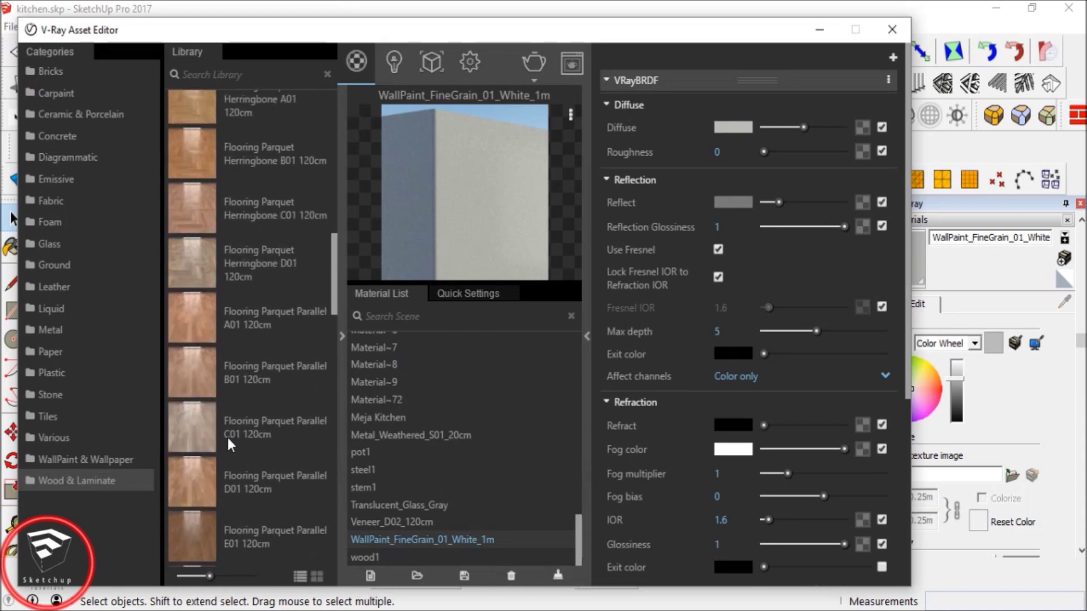
drag(239, 266, 418, 442)
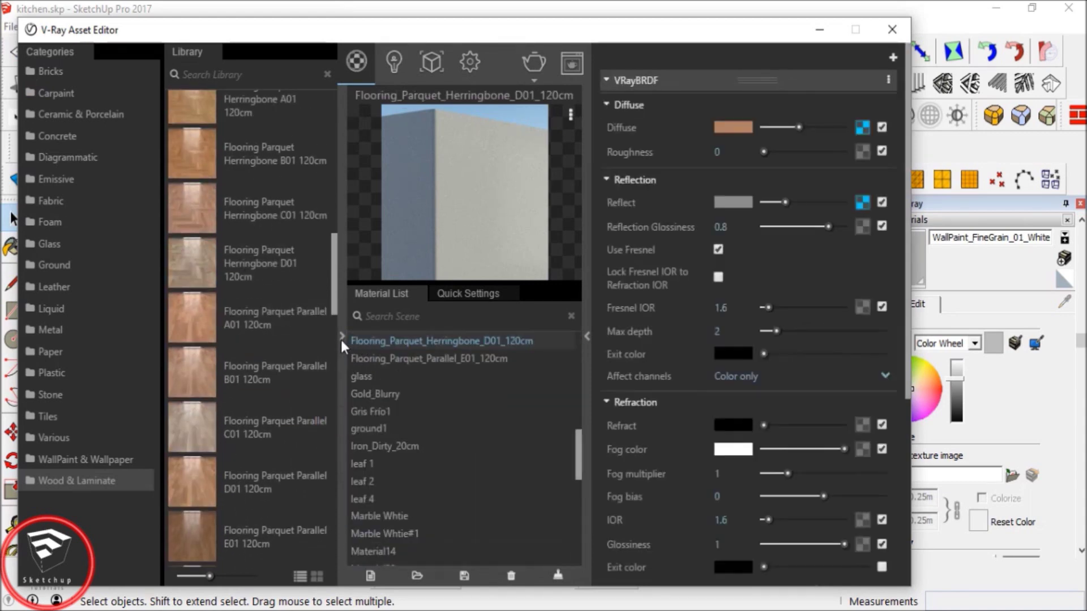
click(341, 338)
right_click(392, 342)
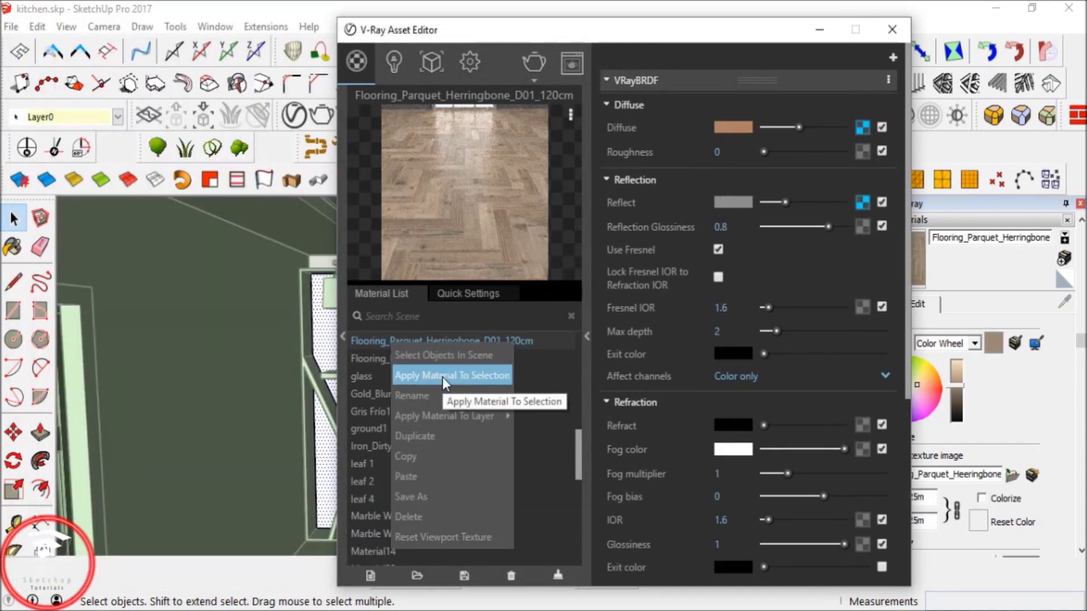
click(518, 578)
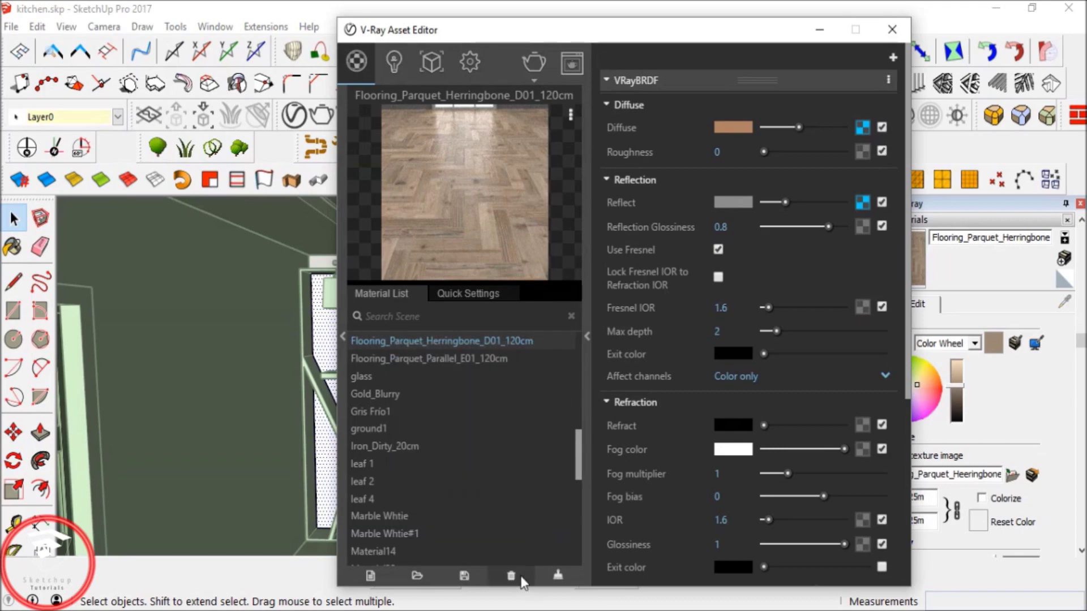
Look through the Stone, Tiles, Concrete, Ceramic & Porcelain and Glass library categories for a material for the shelf panels.
click(342, 335)
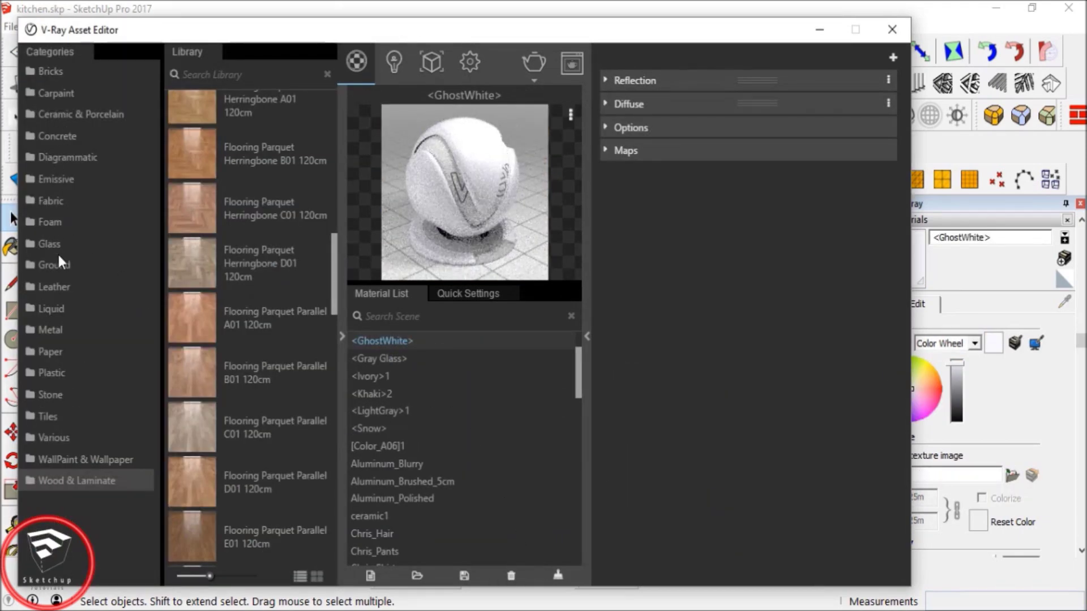
click(50, 389)
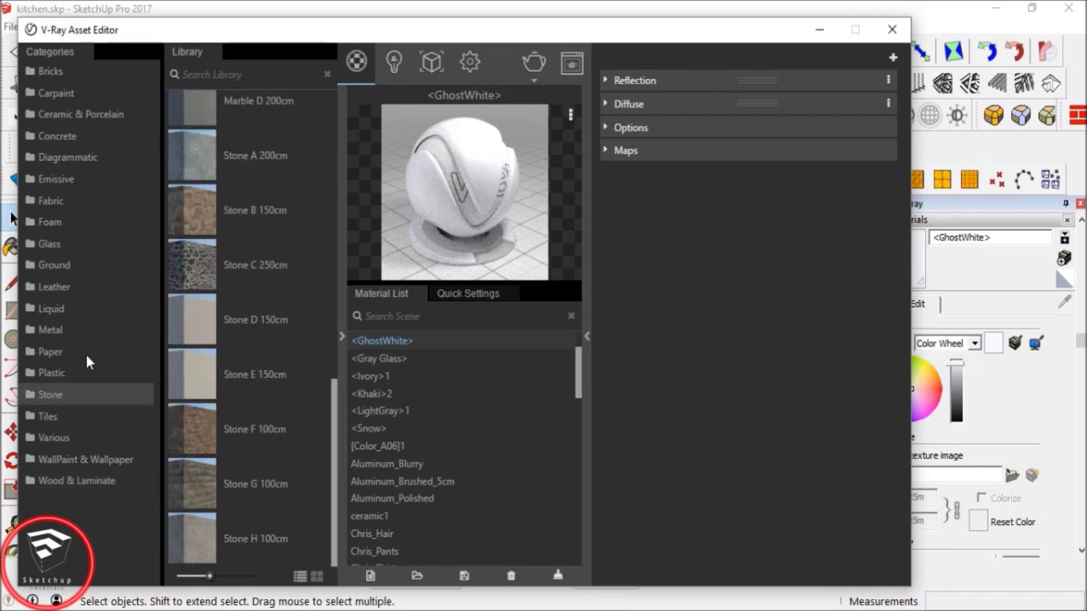
click(47, 417)
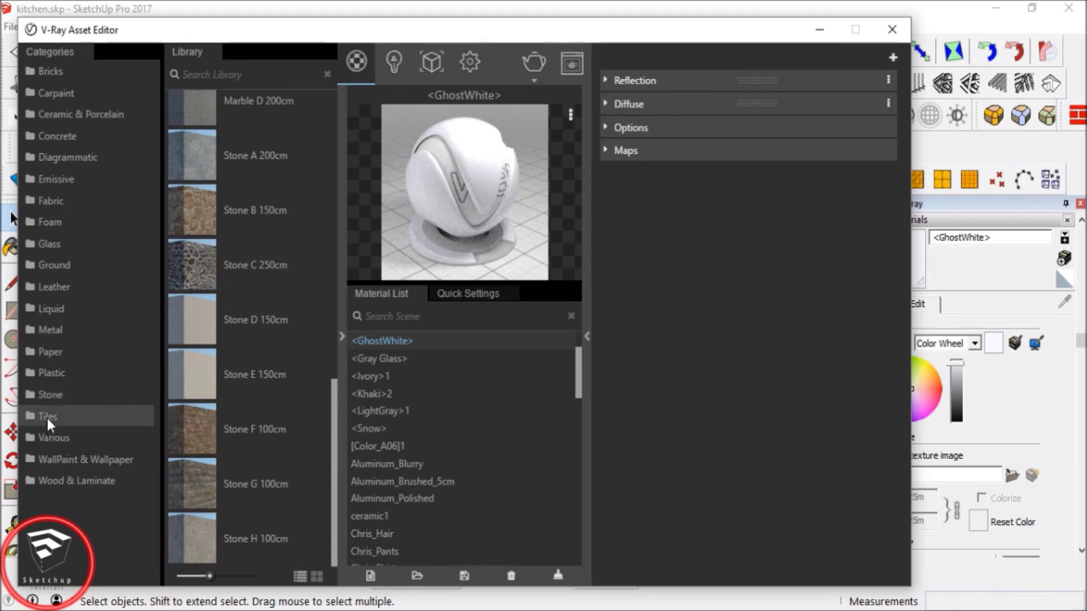
scroll(253, 369, up, 10)
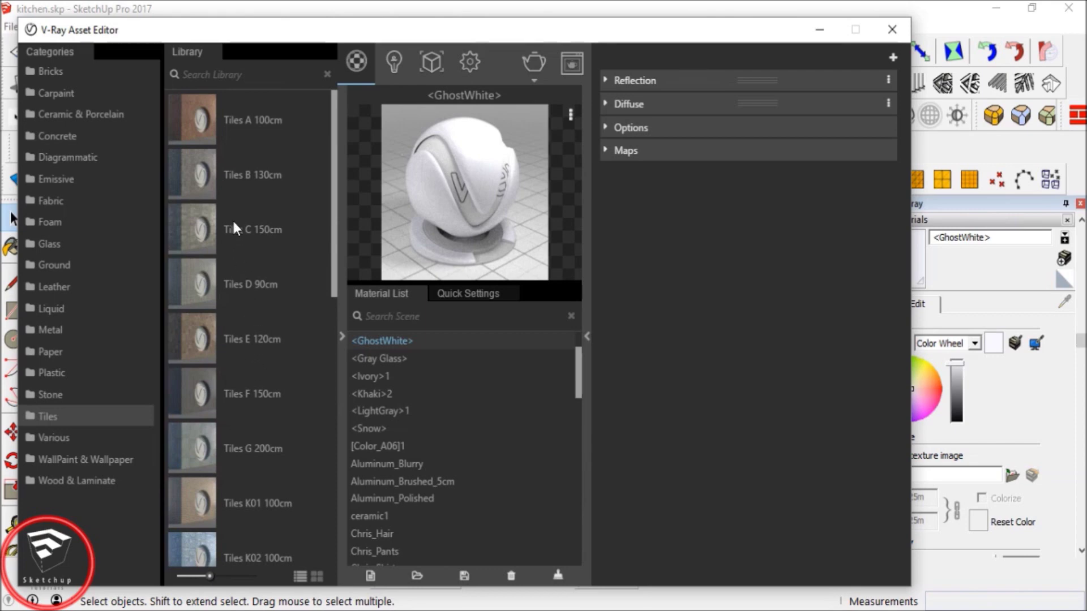
click(62, 133)
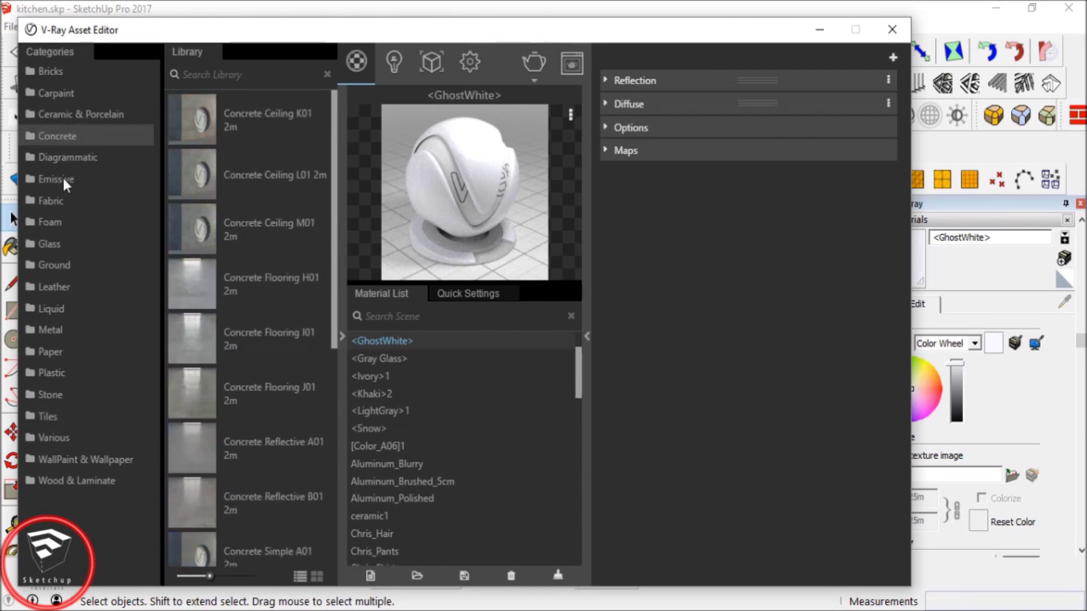
click(71, 115)
scroll(252, 399, down, 4)
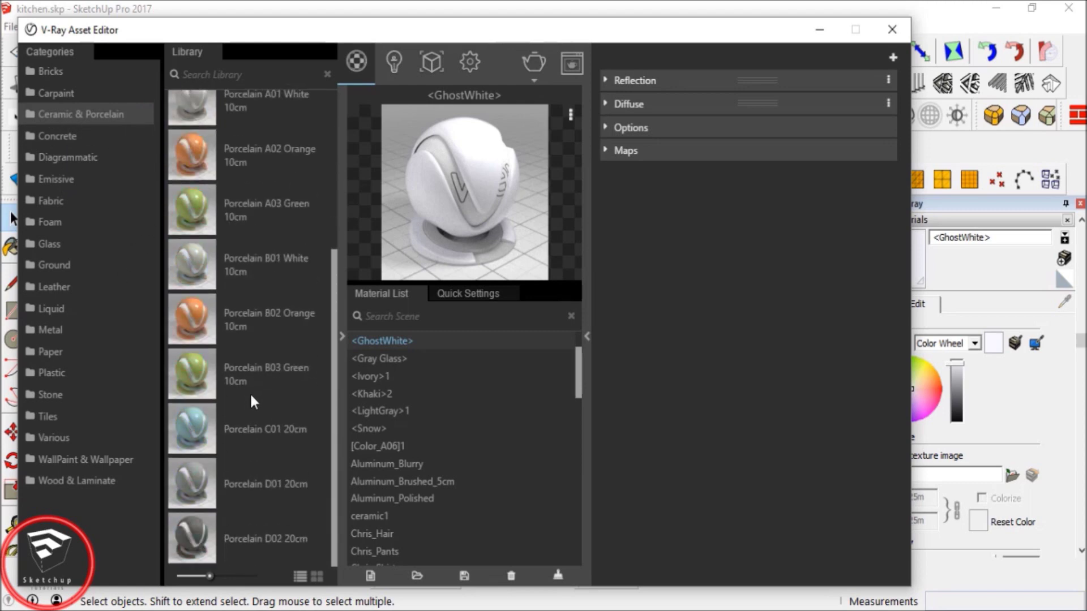
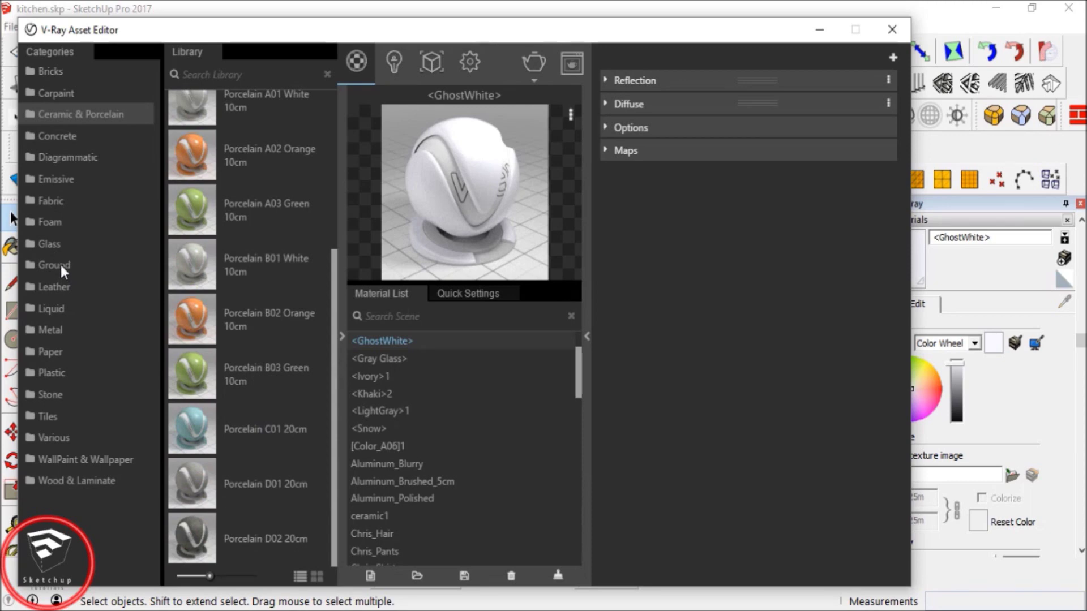
click(52, 247)
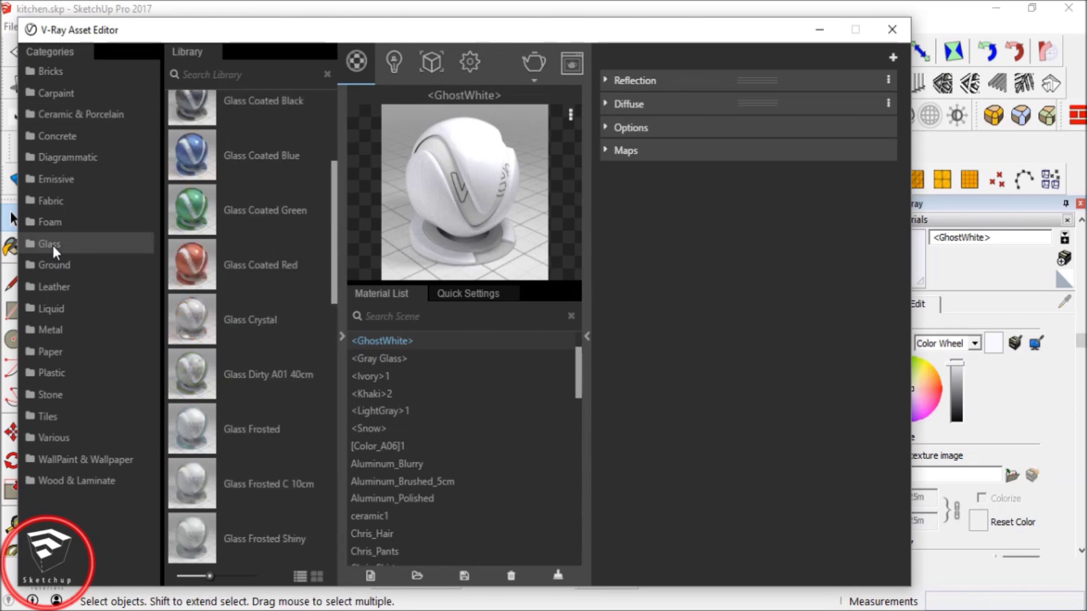
click(342, 327)
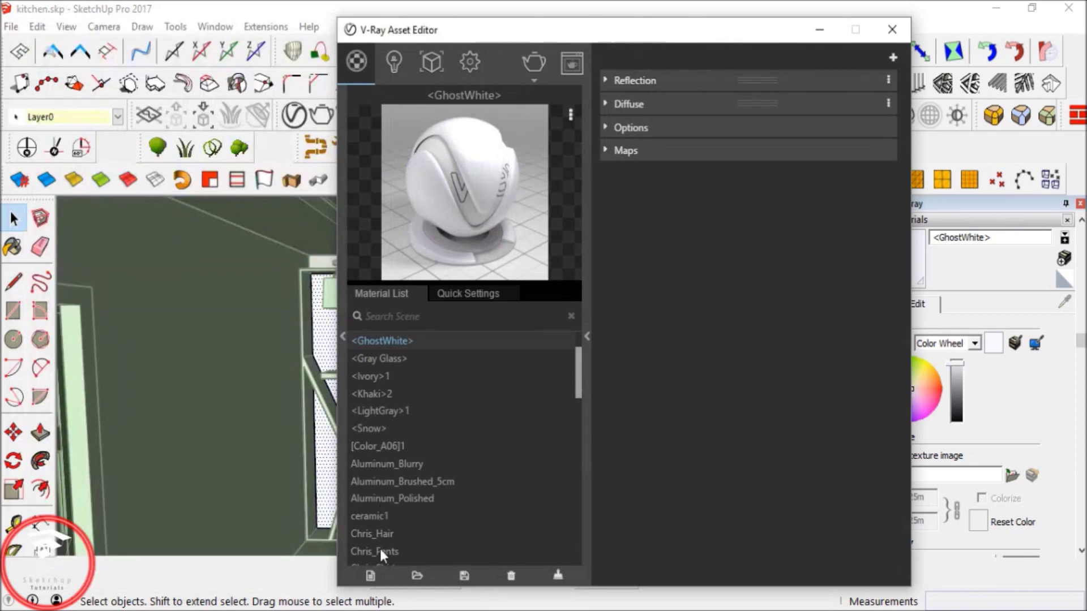
Create a new generic V-Ray material and name it mirror.
click(370, 576)
click(388, 294)
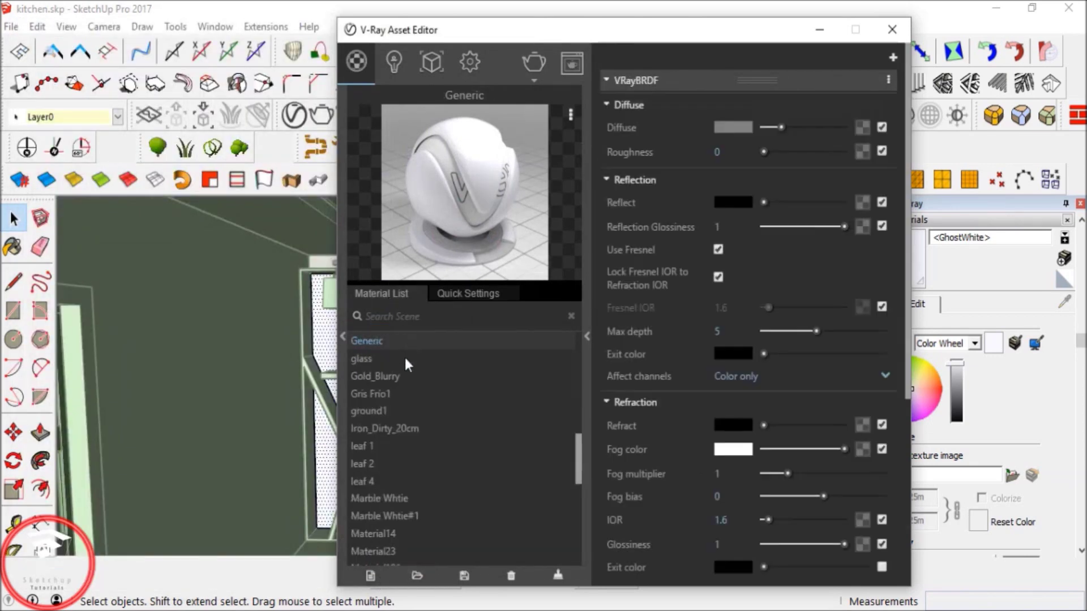
drag(409, 343, 346, 357)
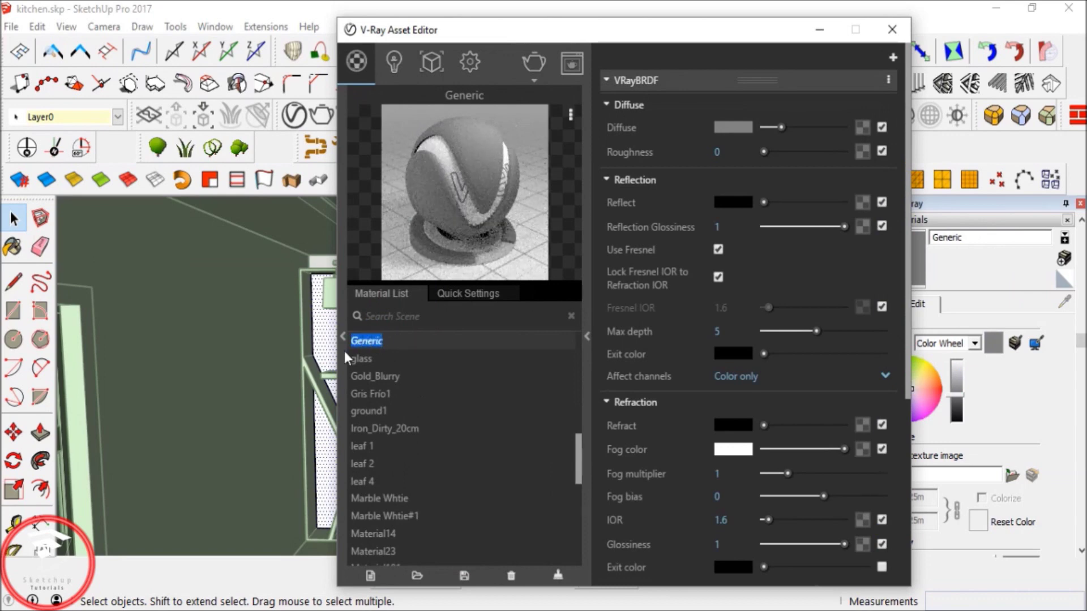
text(mirror)
key(Return)
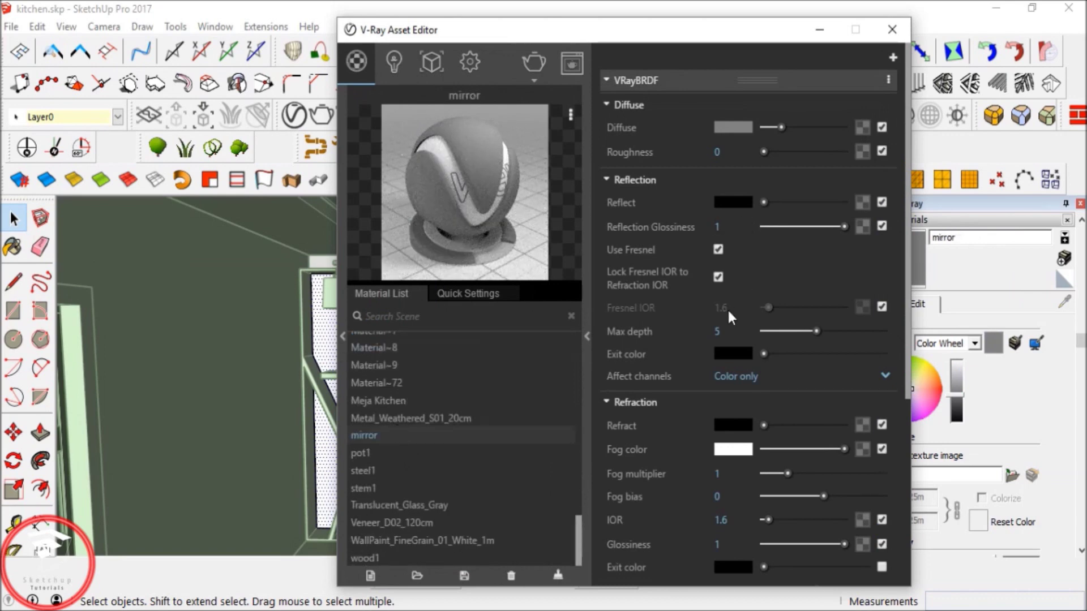
Set the mirror material's Fresnel IOR to 20 and lock it to the refraction IOR again.
click(718, 276)
text(20)
key(Return)
click(717, 276)
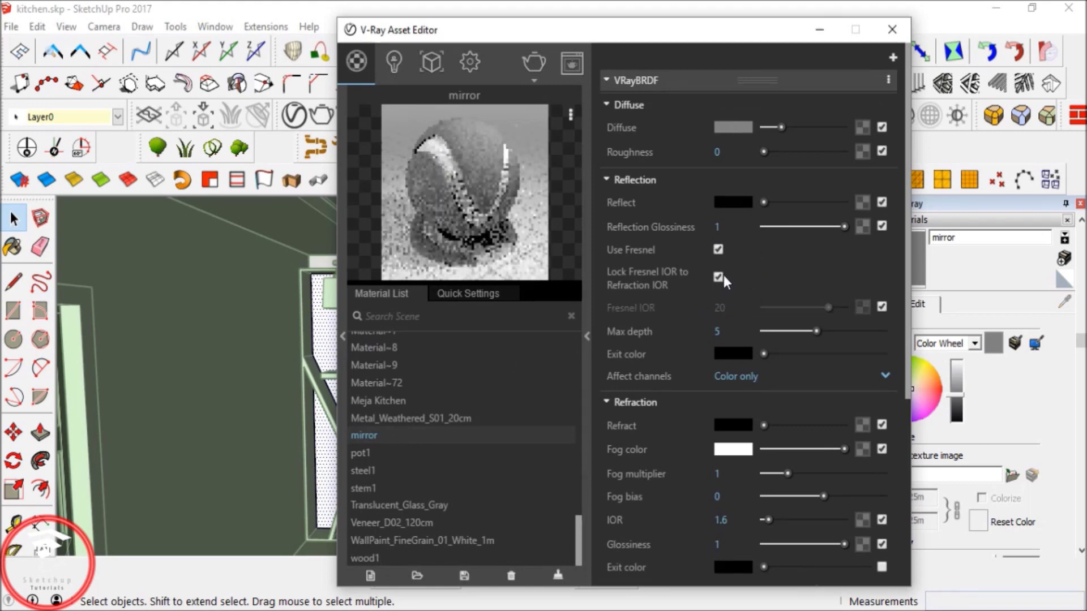
Try a refraction IOR of 20 on the mirror material and restore it to 1.6.
click(721, 519)
text(20)
key(Return)
key(BackSpace)
key(BackSpace)
text(1.6)
key(Return)
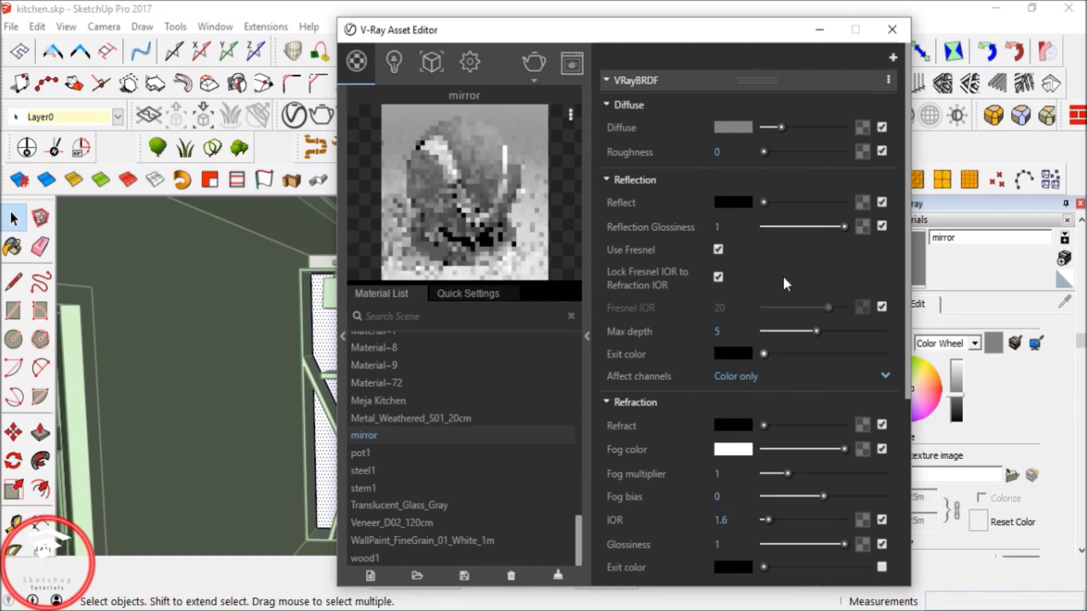
Make the mirror material's reflection full white with the Fresnel IOR unlocked, and apply it to the selected shelf panels.
drag(763, 202, 861, 205)
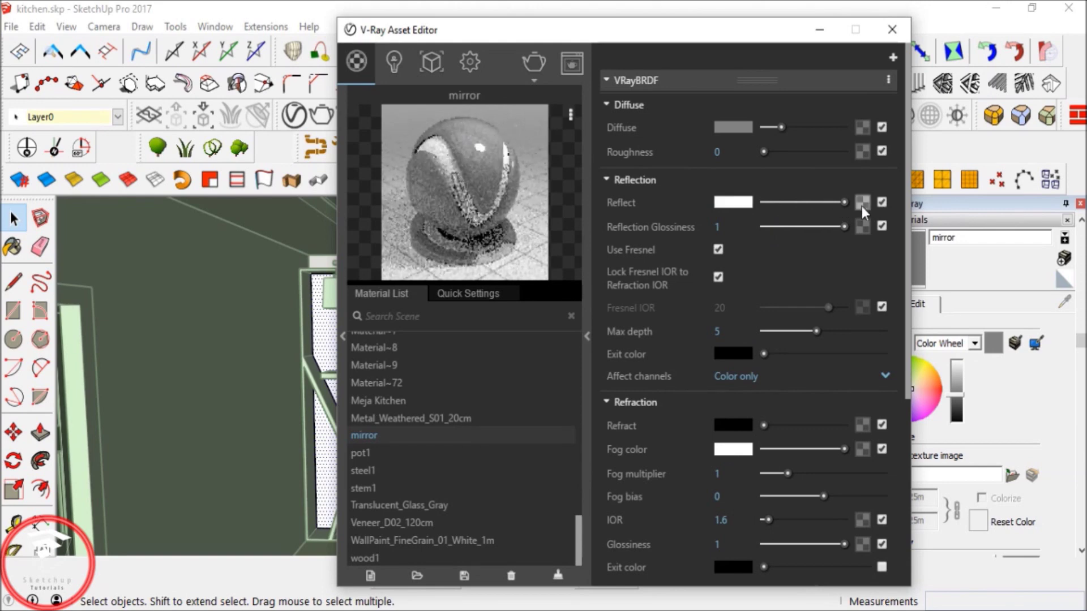
click(717, 277)
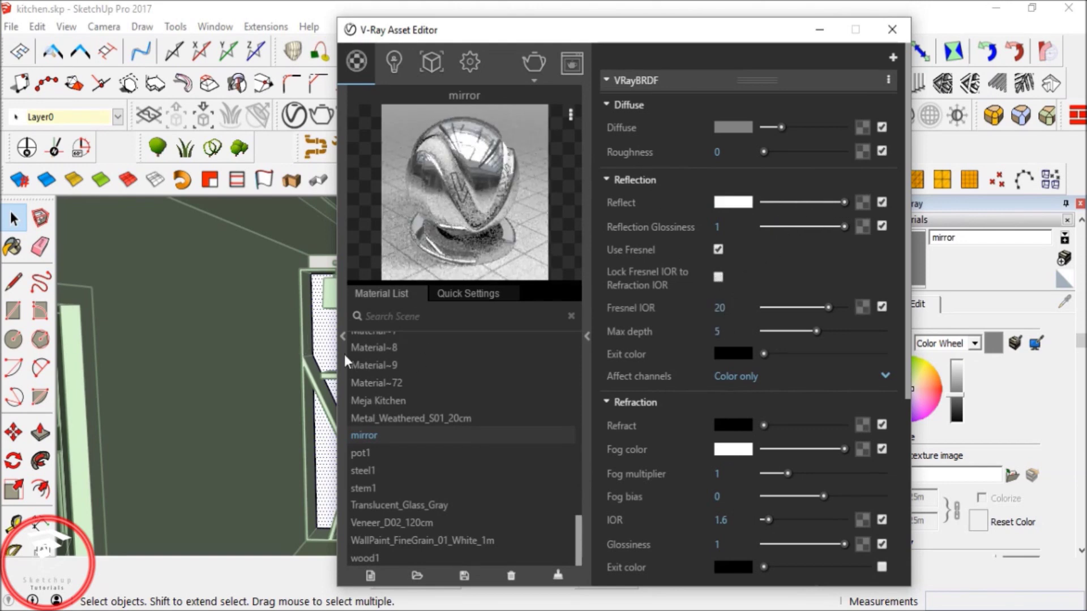
right_click(368, 440)
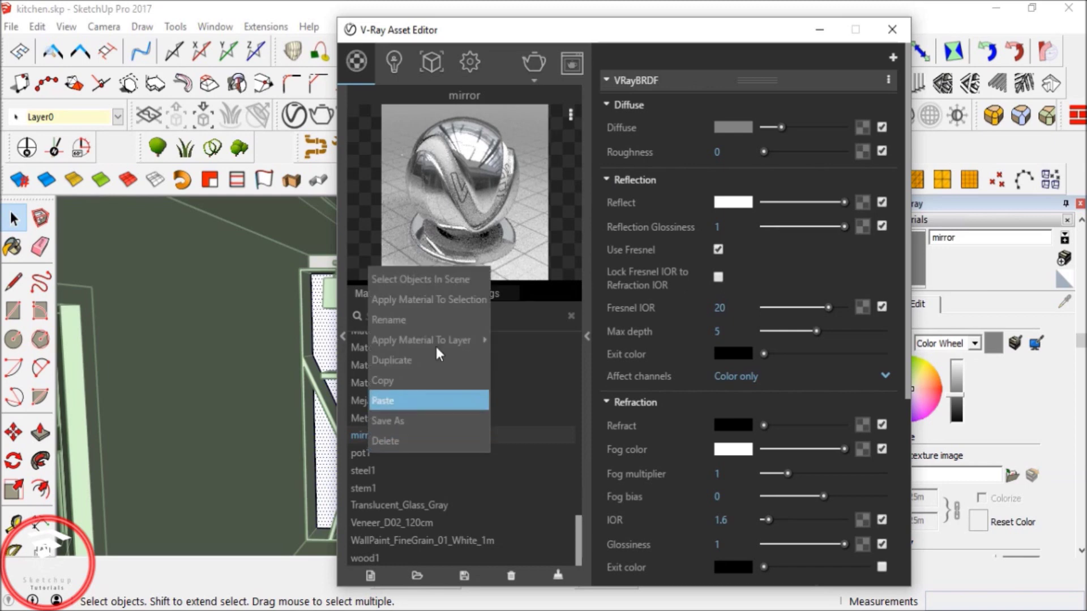
click(444, 300)
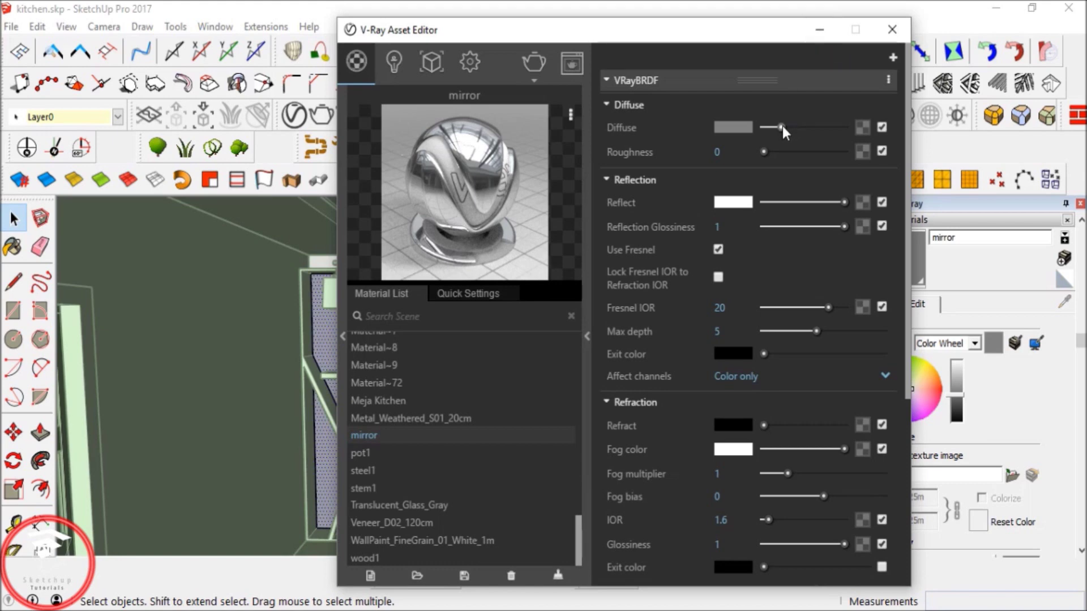
click(816, 33)
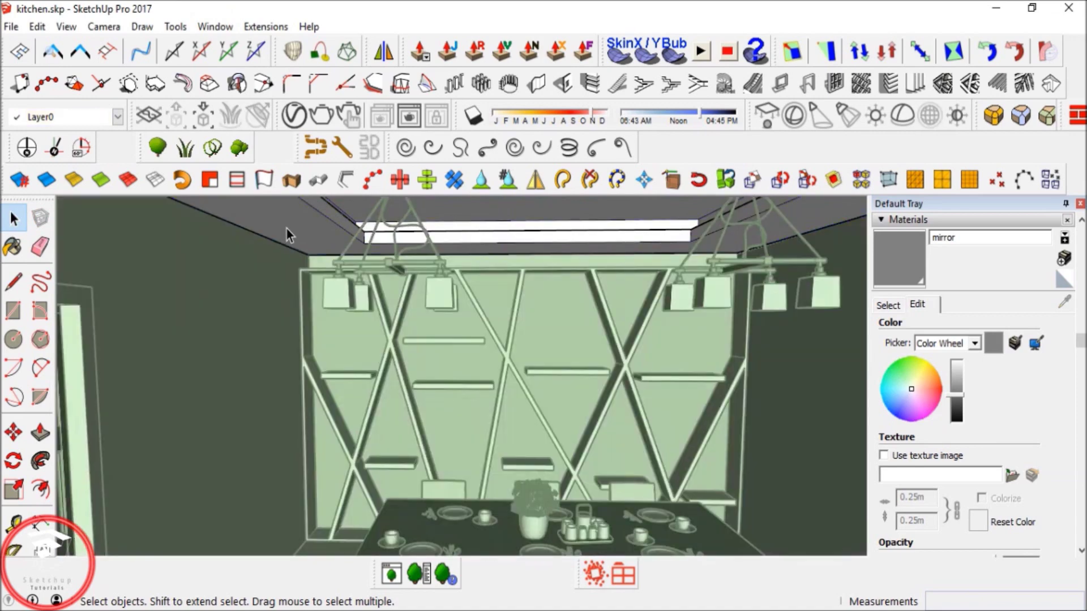
Select the recessed ceiling's faces and import the V-Ray material white wood or porcelaine.vrmat into the scene.
click(287, 228)
middle_drag(286, 229, 436, 331)
click(294, 116)
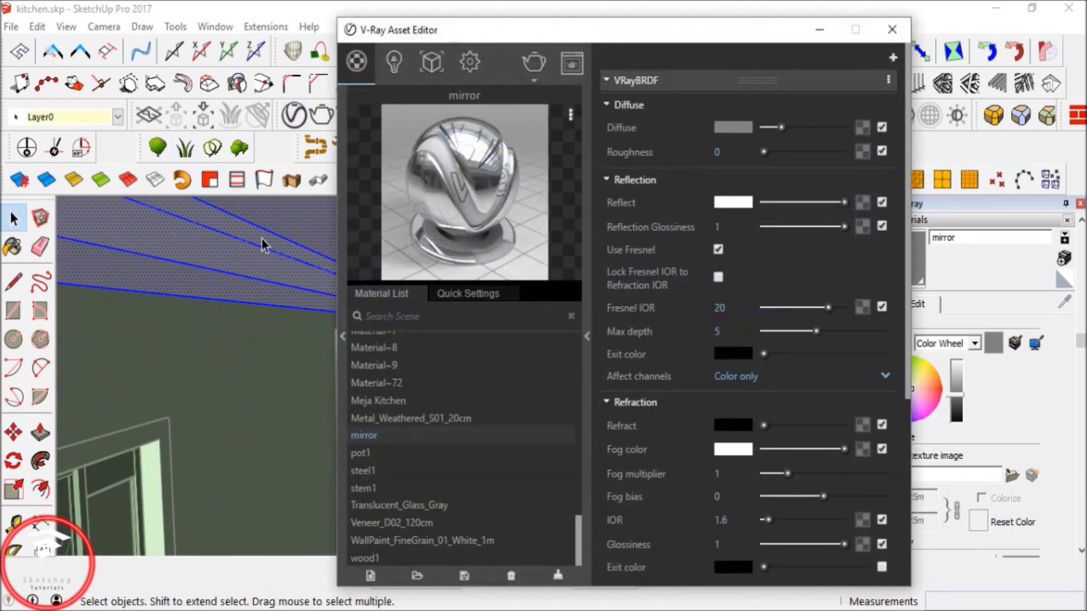
click(340, 296)
drag(458, 31, 619, 31)
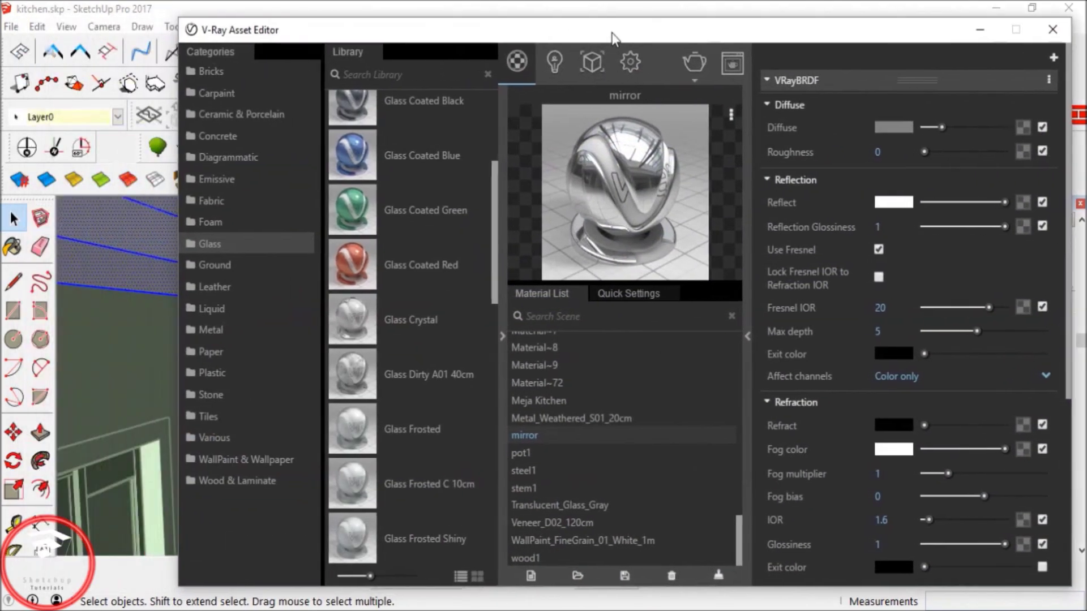
click(503, 337)
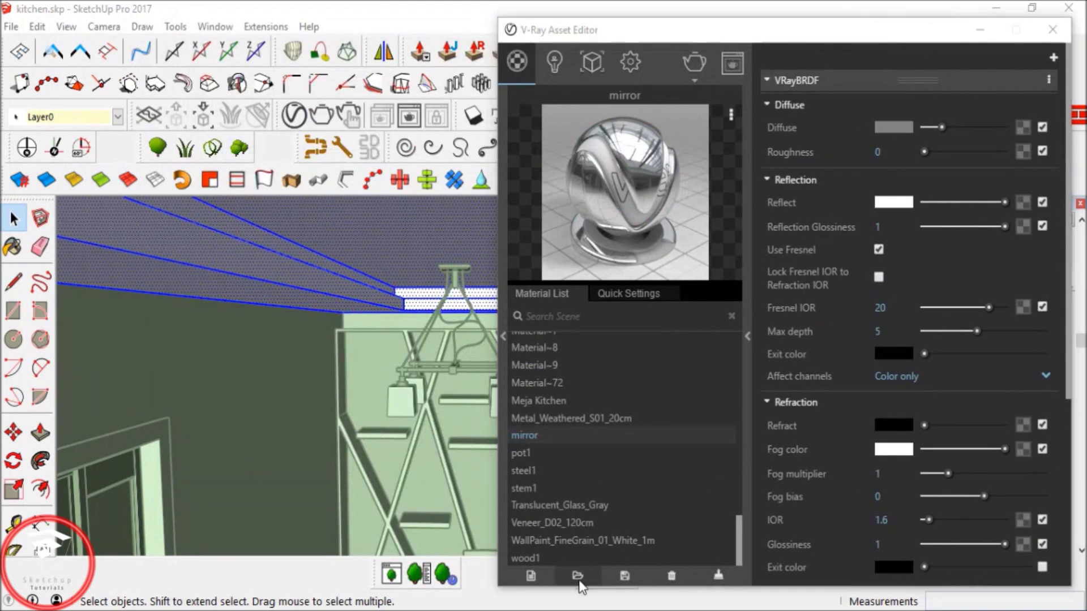
click(578, 576)
scroll(708, 360, down, 2)
click(690, 322)
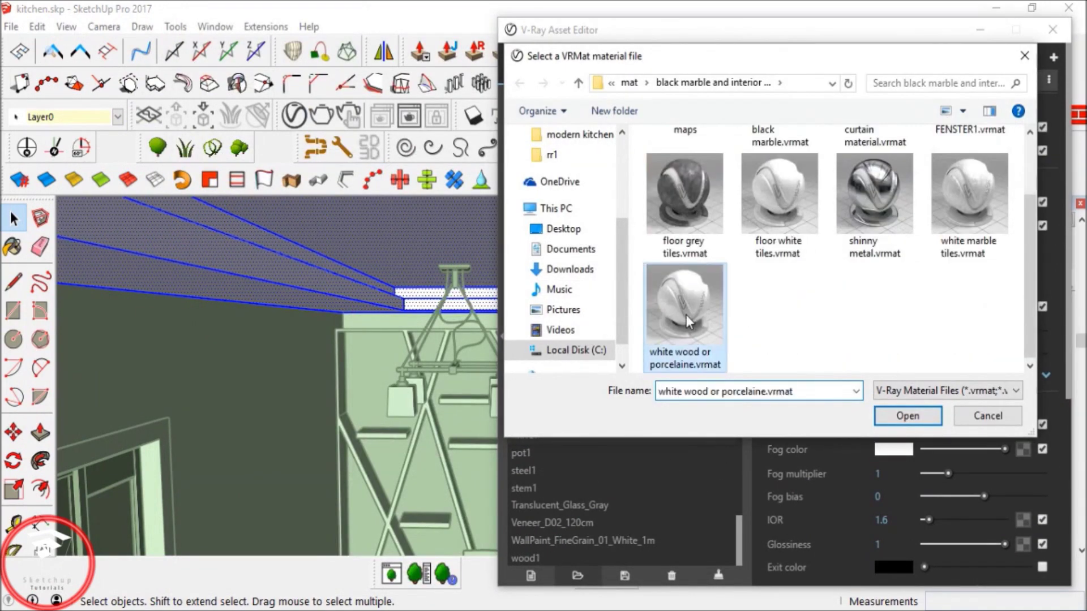
click(909, 415)
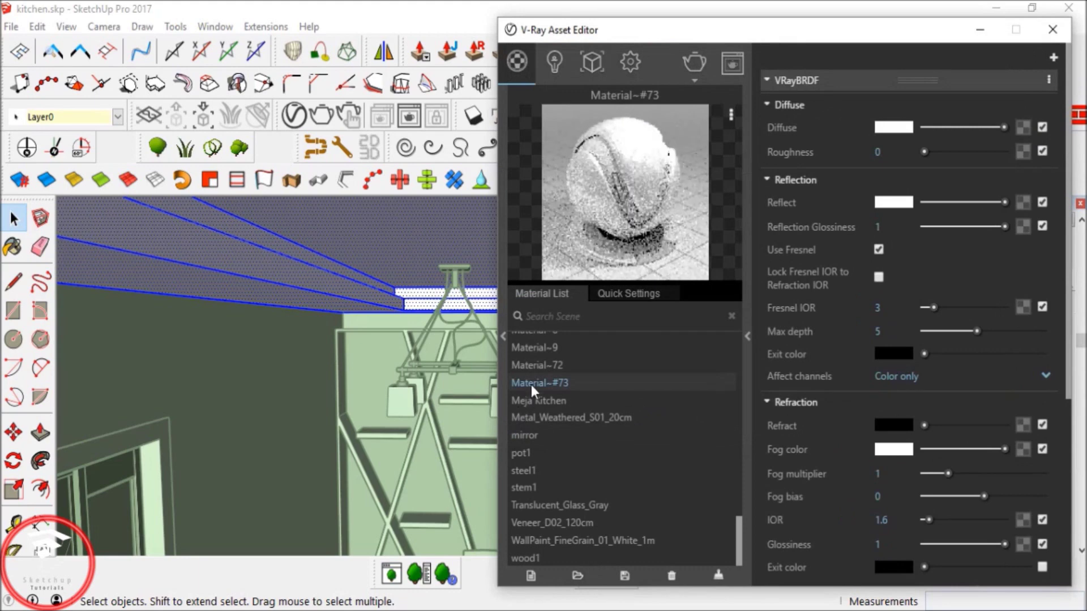
Apply the imported white material to the selected ceiling, with a mid-grey reflection and a reflection glossiness of 0.45.
right_click(533, 383)
click(599, 420)
drag(829, 34, 730, 42)
click(863, 212)
click(861, 235)
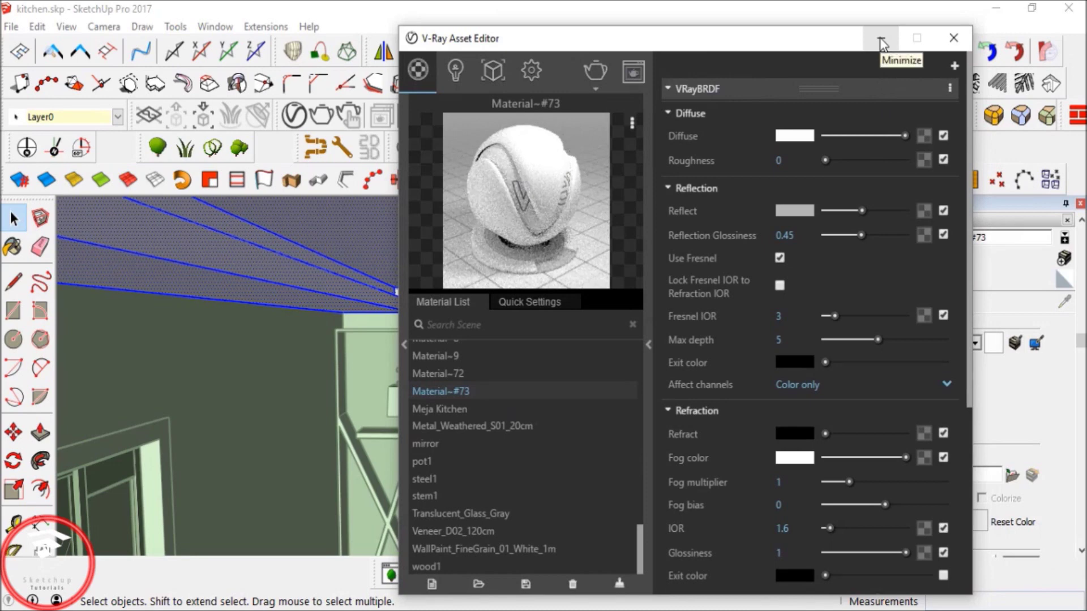
Set the ceiling material's Fresnel IOR to 1.6 and put the material editor away.
click(799, 316)
drag(795, 317, 752, 329)
text(1.6)
key(Return)
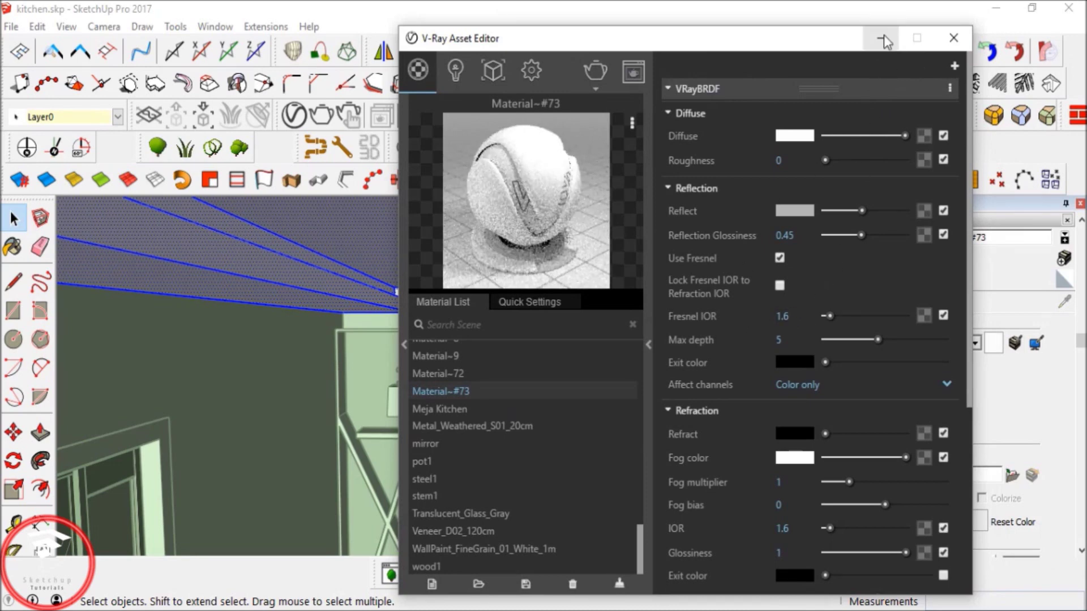
click(884, 40)
Paint the narrow strip under the base cabinets with 0024_OrangeRed from the Colors-Named collection.
middle_drag(627, 416, 376, 438)
scroll(465, 456, up, 8)
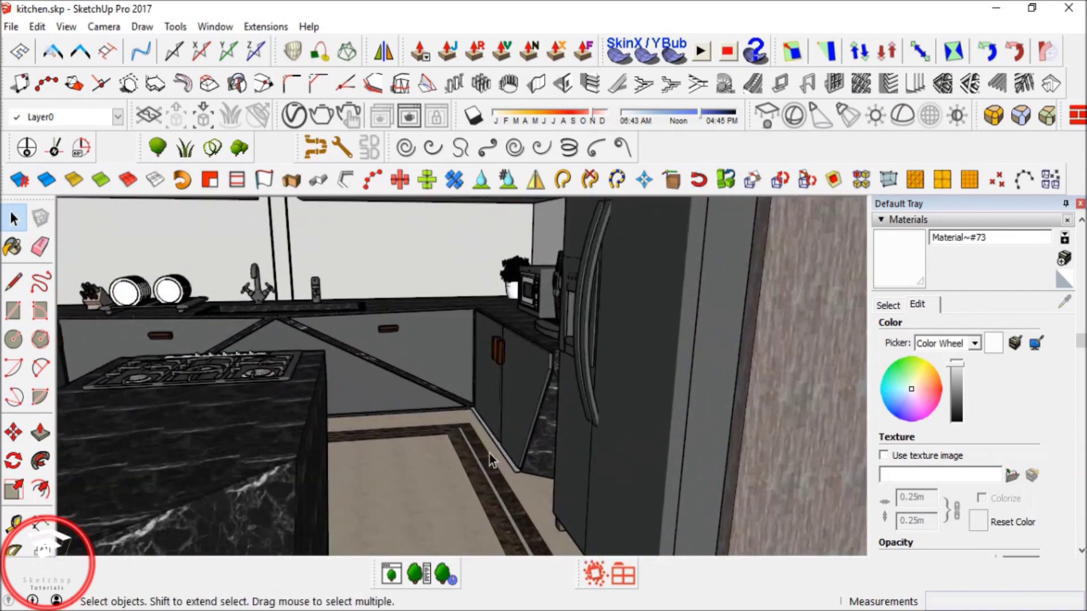
scroll(522, 481, up, 4)
double_click(537, 488)
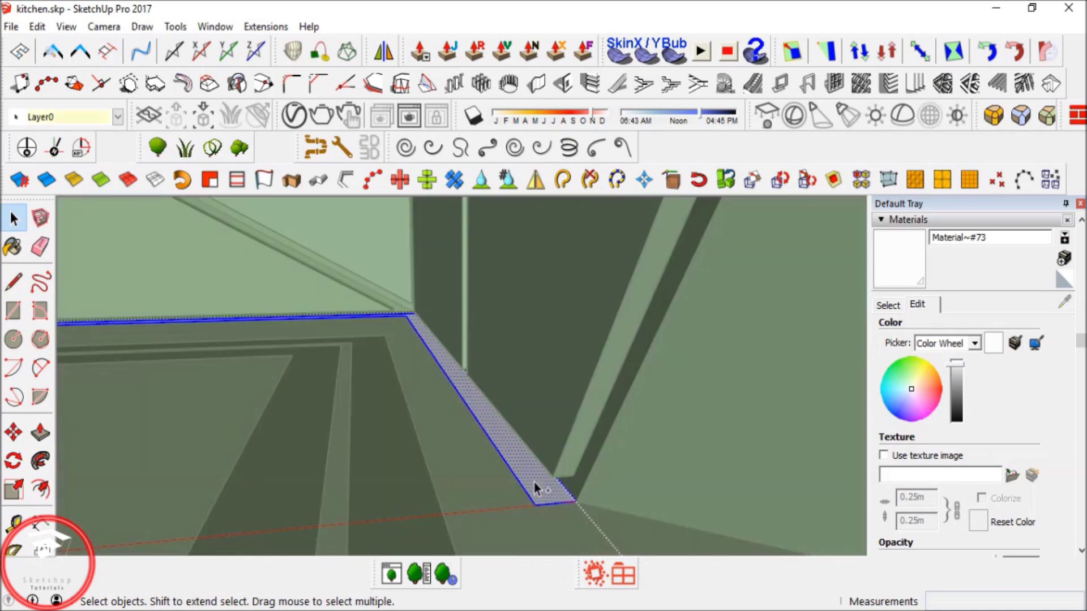
click(890, 306)
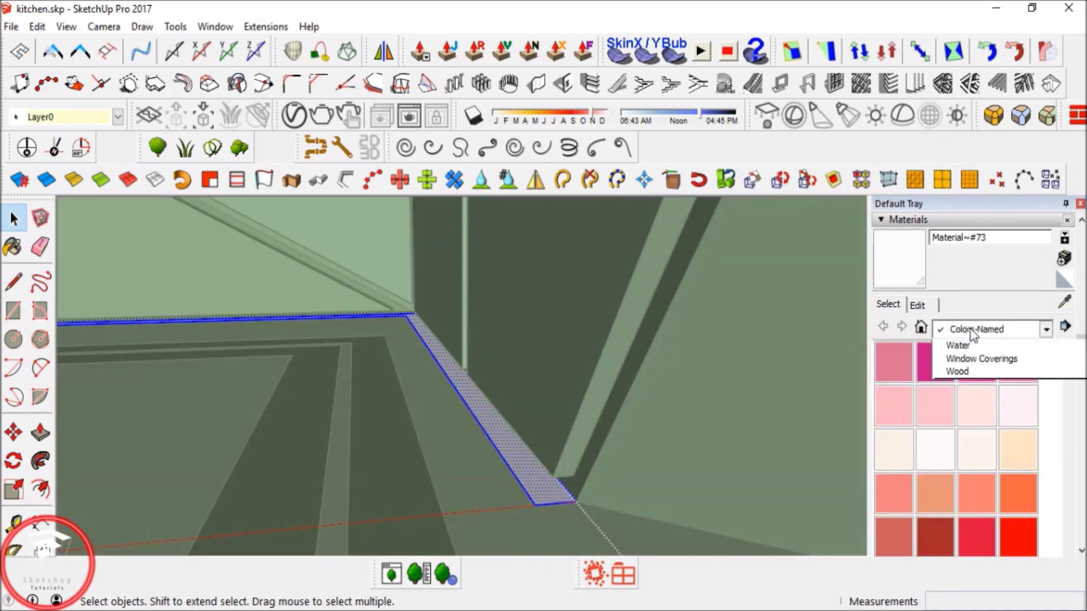
click(974, 329)
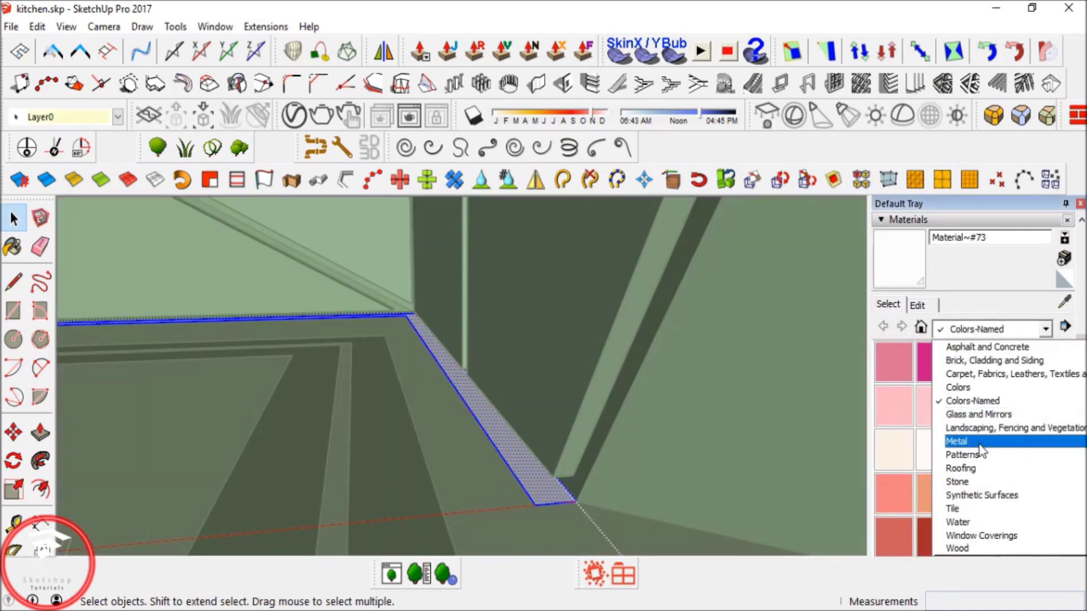
click(978, 402)
scroll(977, 458, down, 3)
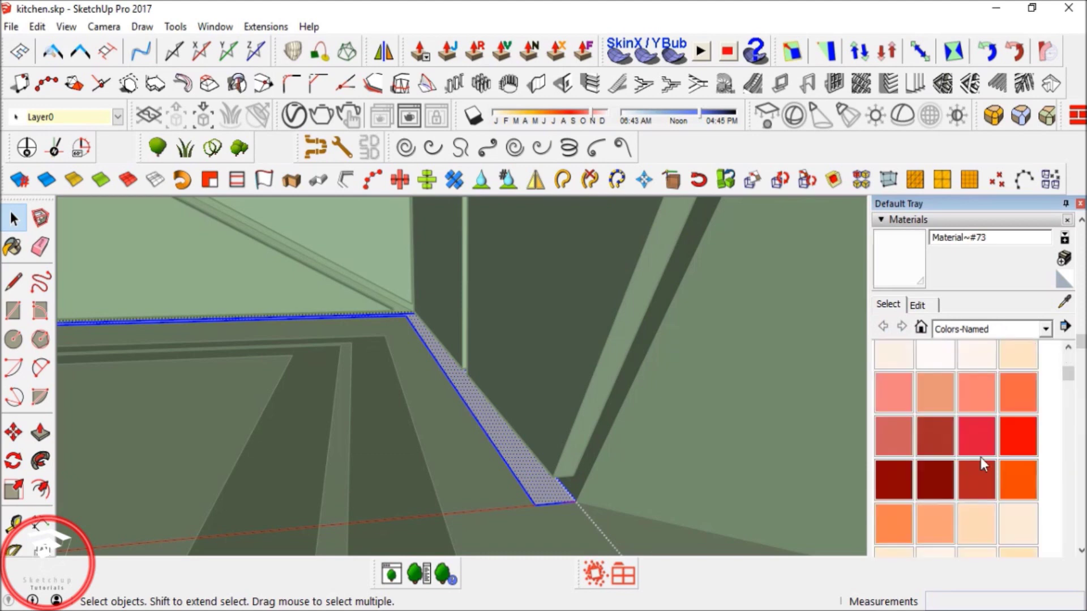
click(1017, 480)
click(560, 486)
key(space)
Paint the narrow white strip beside the dark wood surface with the same 0024_OrangeRed colour.
mouse_move(451, 308)
middle_down()
mouse_move(498, 376)
mouse_move(516, 378)
mouse_move(536, 463)
mouse_move(515, 376)
mouse_move(609, 367)
mouse_move(666, 302)
mouse_move(478, 333)
mouse_move(364, 201)
middle_up()
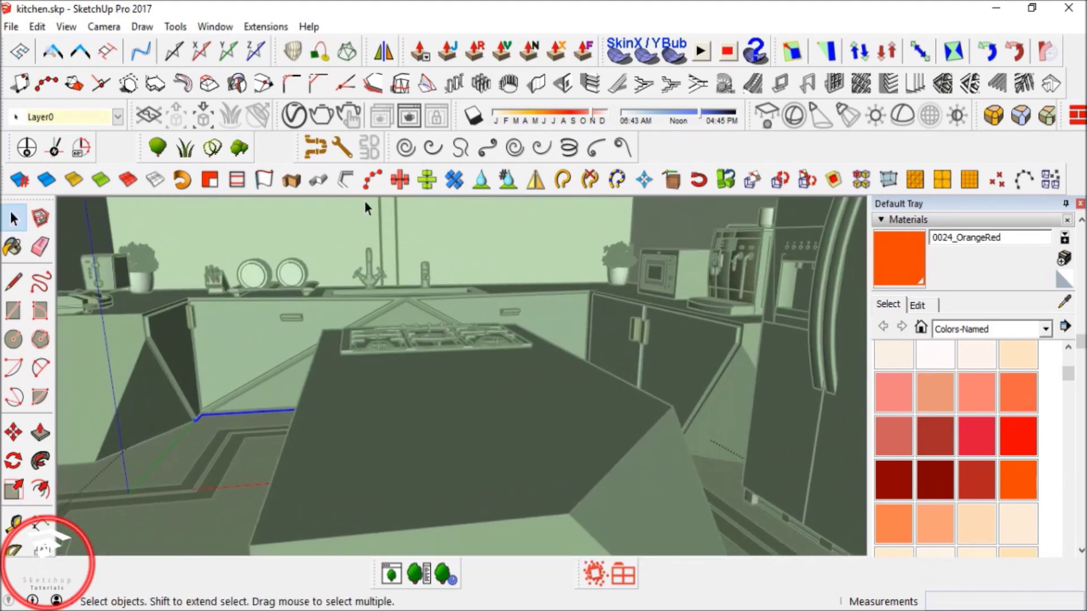
click(660, 345)
middle_drag(665, 304, 672, 448)
scroll(435, 294, up, 5)
scroll(391, 298, up, 4)
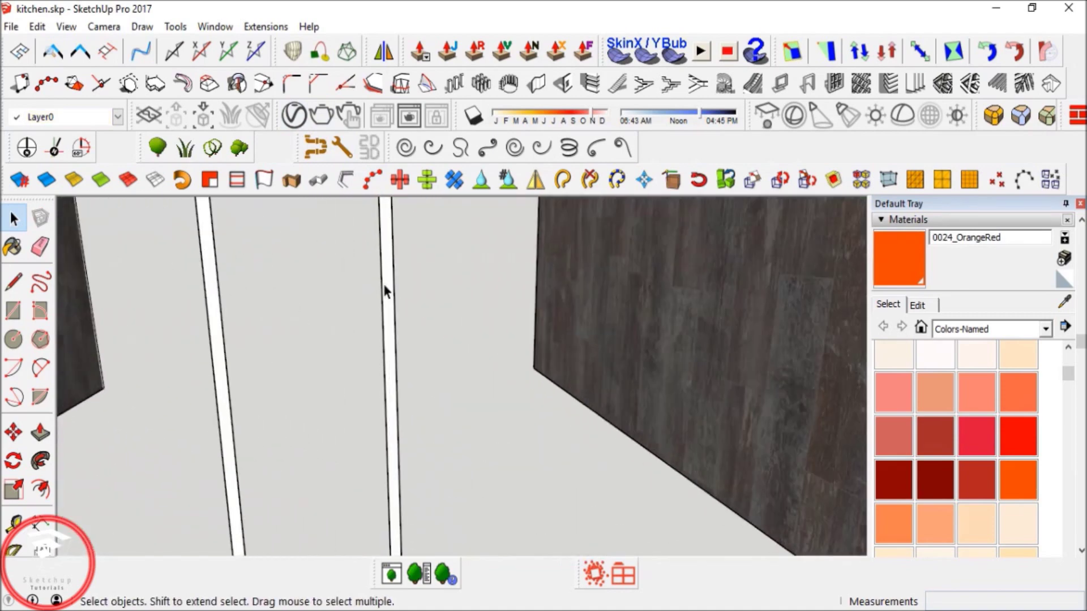
scroll(396, 303, up, 3)
click(894, 264)
click(389, 291)
key(space)
Open the group with the long face running towards the ceiling corner and paint that face 0024_OrangeRed.
scroll(352, 380, down, 3)
middle_drag(436, 310, 392, 341)
double_click(392, 341)
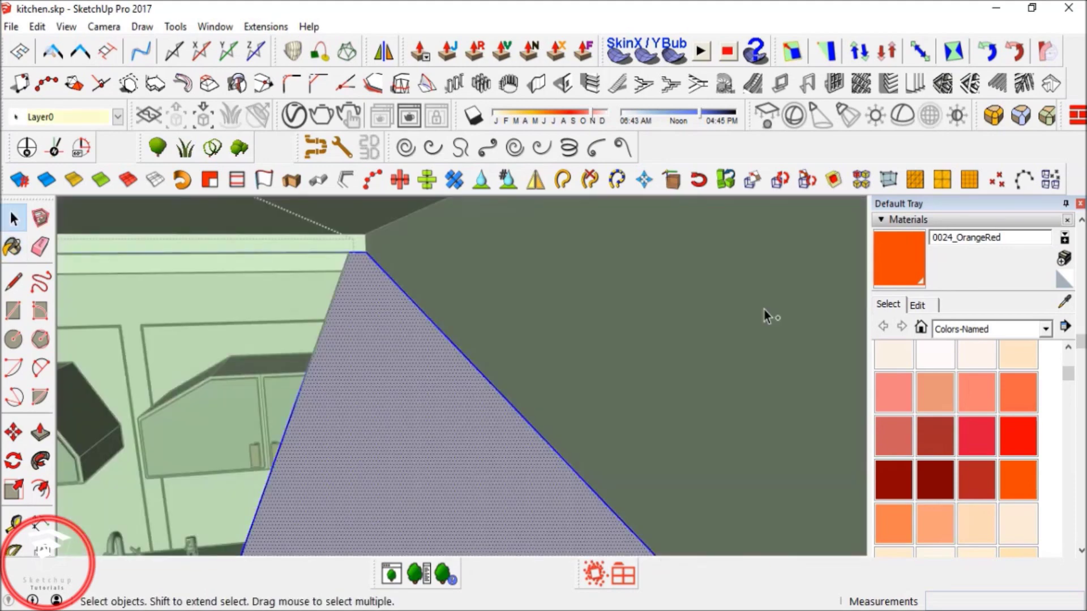
click(915, 277)
click(375, 378)
mouse_move(374, 378)
middle_down()
mouse_move(527, 288)
mouse_move(443, 327)
mouse_move(379, 381)
mouse_move(604, 257)
mouse_move(577, 385)
mouse_move(529, 296)
mouse_move(534, 510)
mouse_move(475, 245)
mouse_move(495, 287)
mouse_move(498, 301)
mouse_move(460, 170)
mouse_move(497, 298)
mouse_move(498, 364)
mouse_move(462, 441)
middle_up()
key(space)
click(443, 327)
Delete the top face of the room's roof to expose the ceiling and its light fixtures.
scroll(379, 381, down, 4)
scroll(577, 385, down, 3)
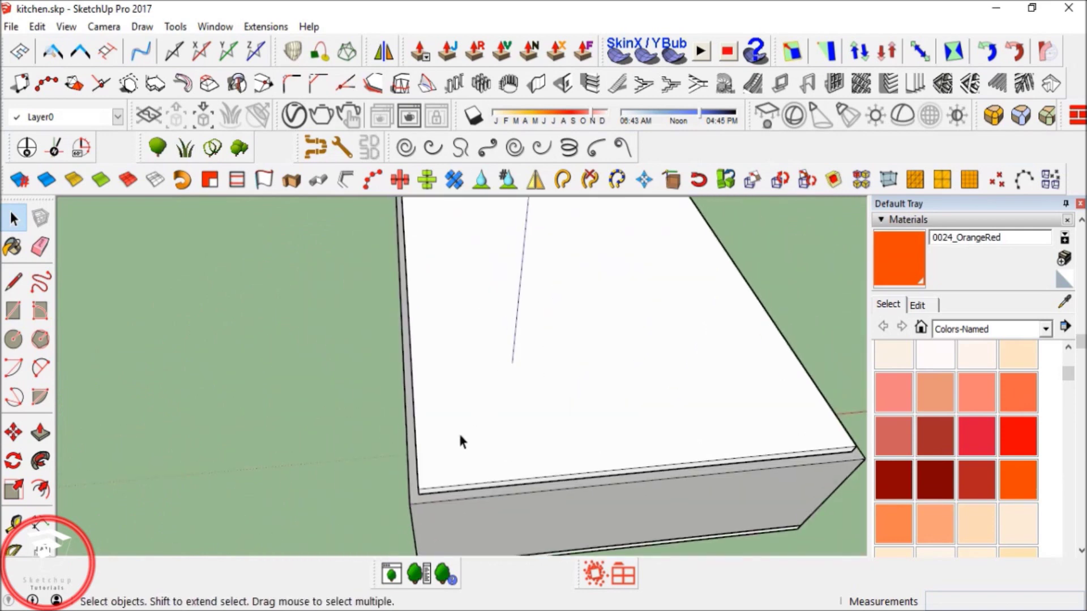
click(490, 401)
right_click(492, 394)
click(475, 335)
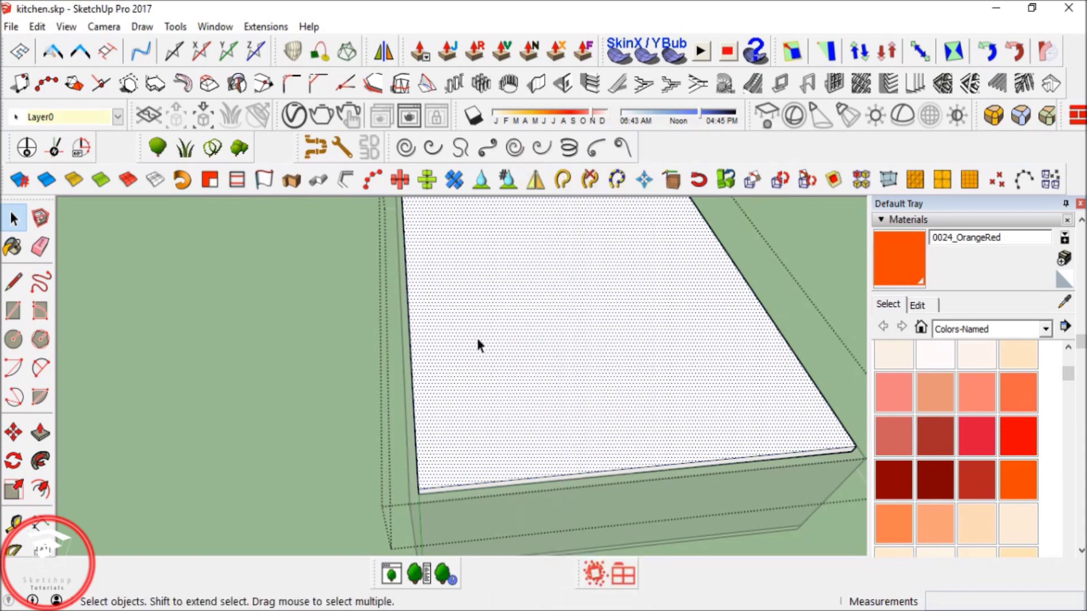
key(Delete)
Copy a square ceiling light to the far end of the rectangular ceiling outline and centre it across the width.
middle_drag(524, 338, 482, 405)
scroll(426, 454, up, 6)
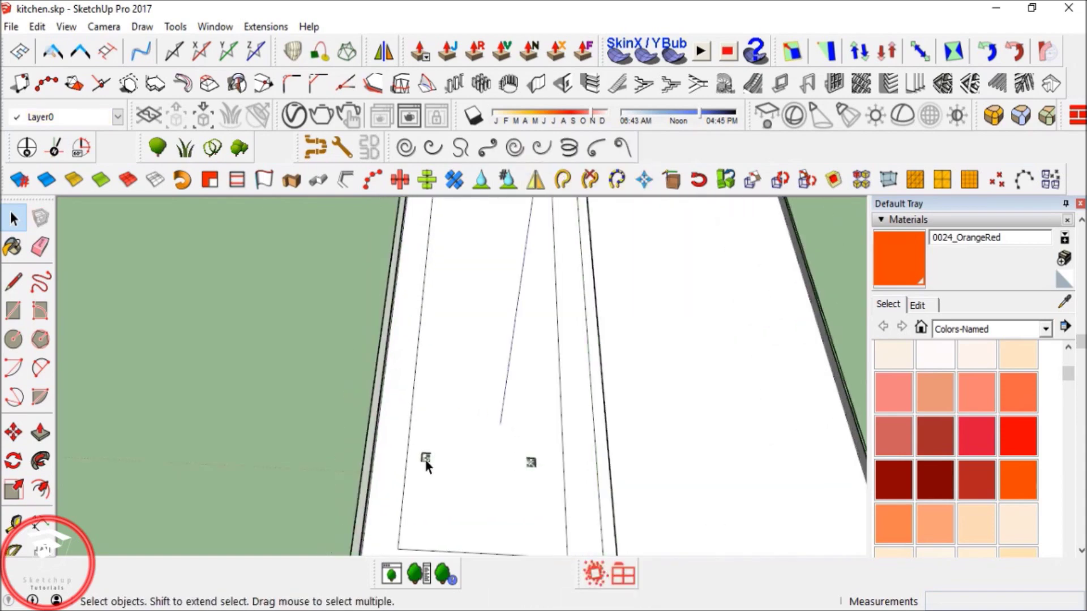
click(426, 460)
middle_drag(426, 460, 464, 471)
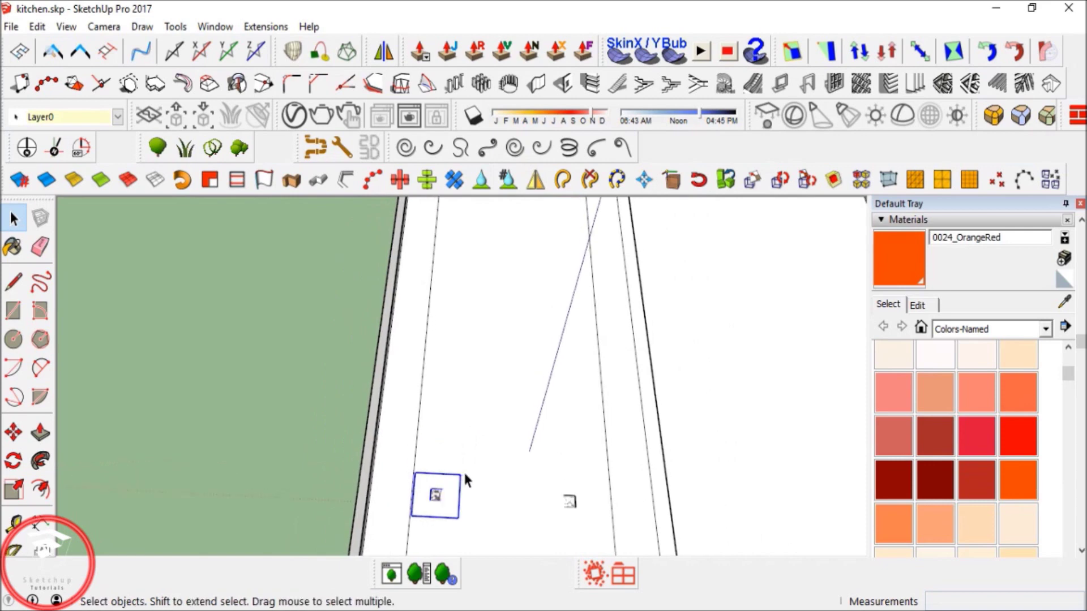
key(m)
key(ctrl)
click(488, 492)
middle_drag(510, 298, 501, 361)
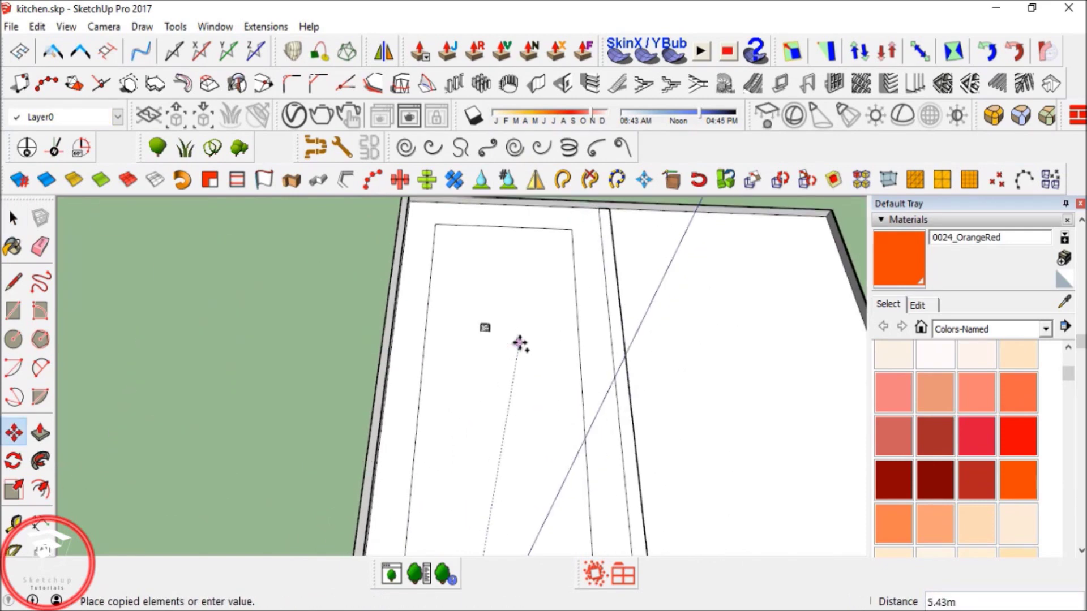
click(479, 344)
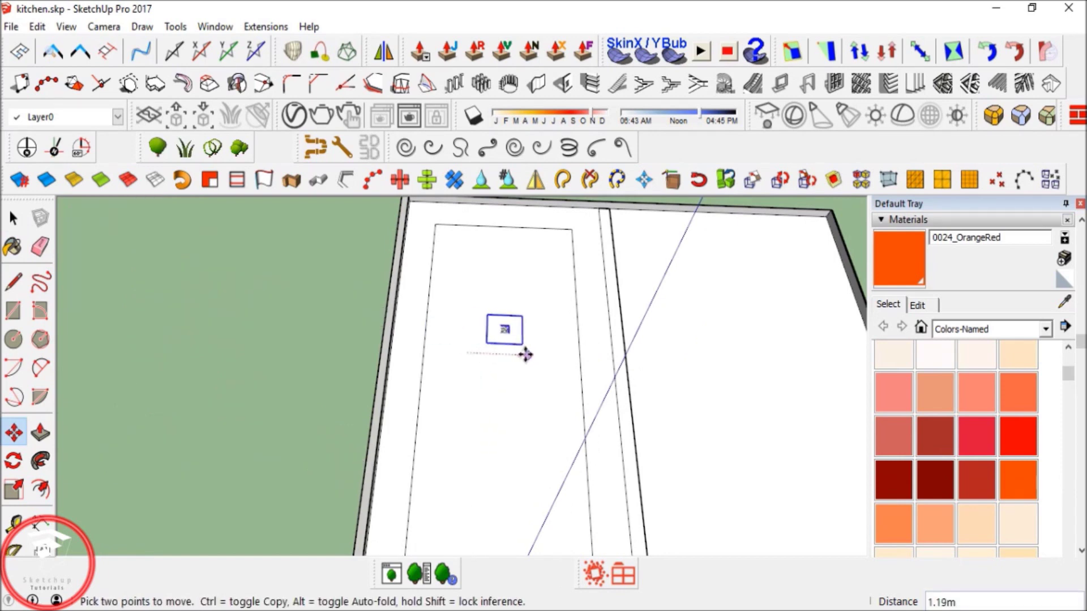
key(space)
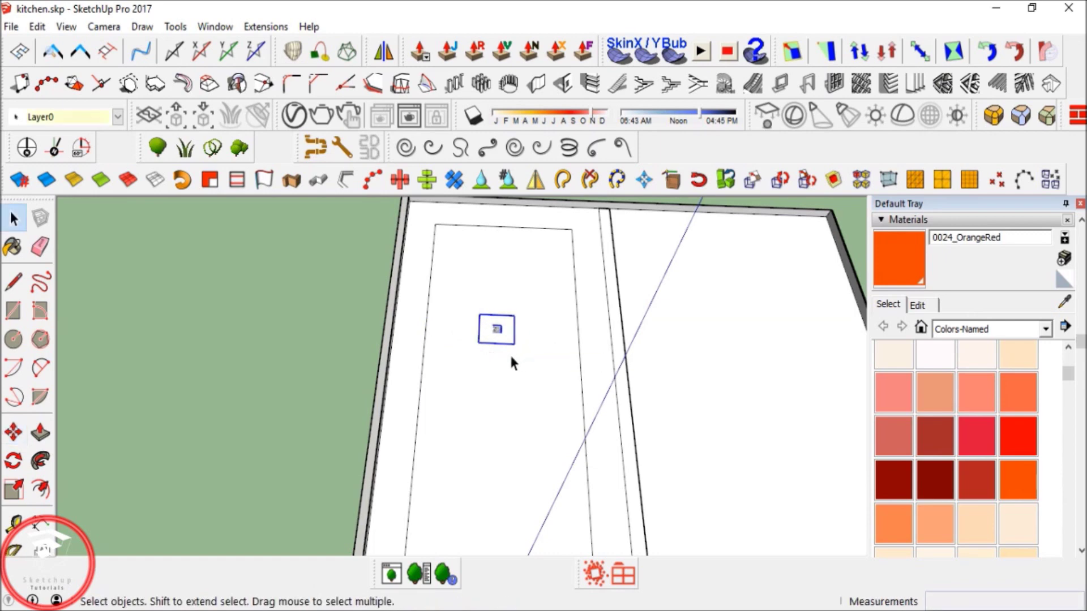
Close the roof again by drawing an 11.00 m line along its open long edge inside the wall group.
middle_drag(427, 323, 393, 239)
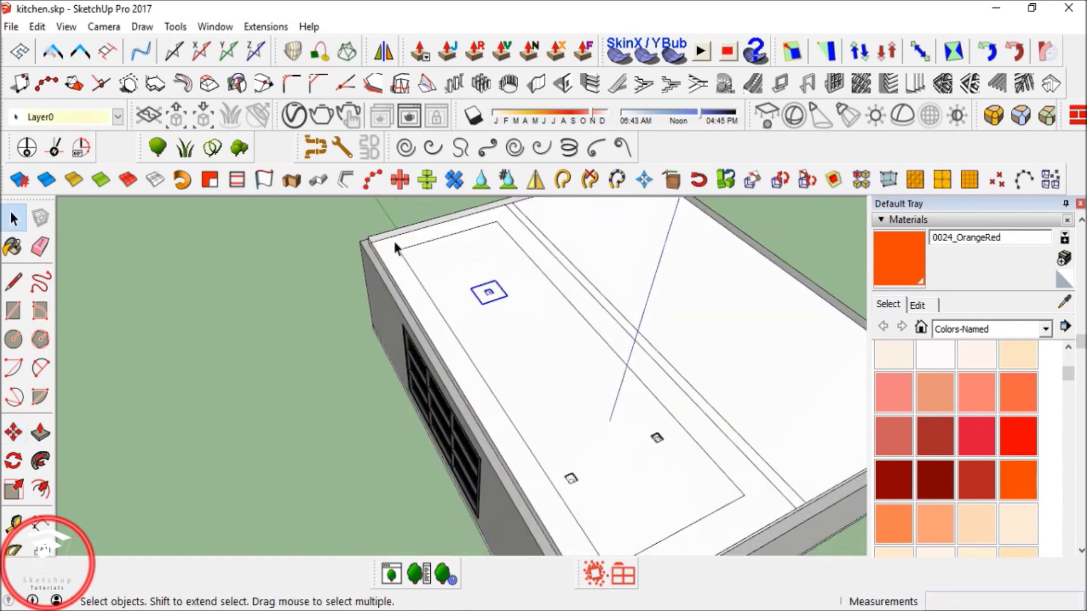
double_click(390, 230)
key(l)
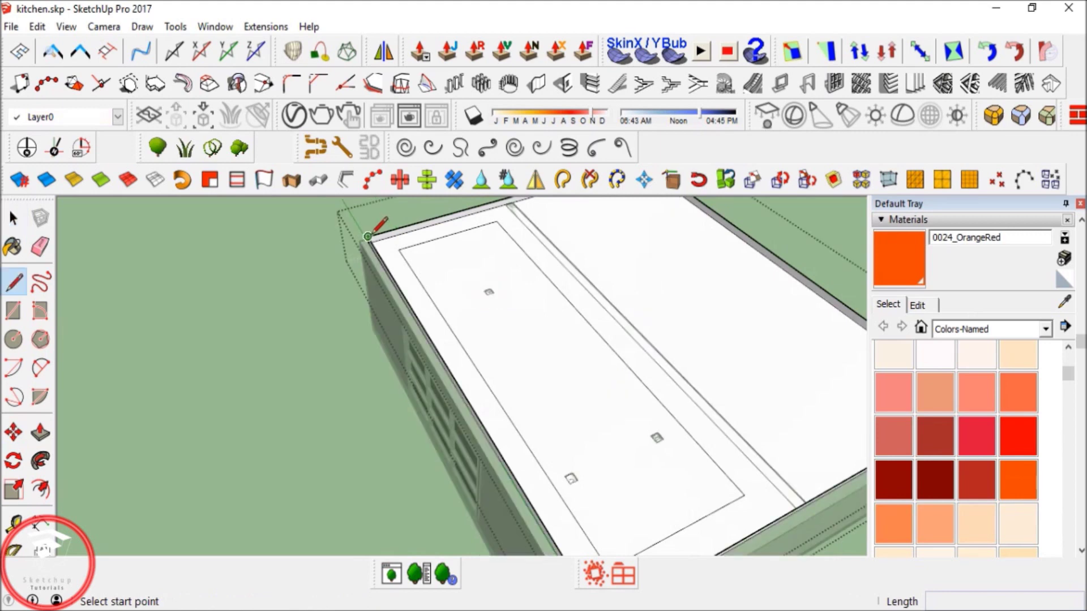
click(369, 237)
shift+middle_drag(665, 500, 623, 412)
shift+middle_drag(554, 510, 551, 502)
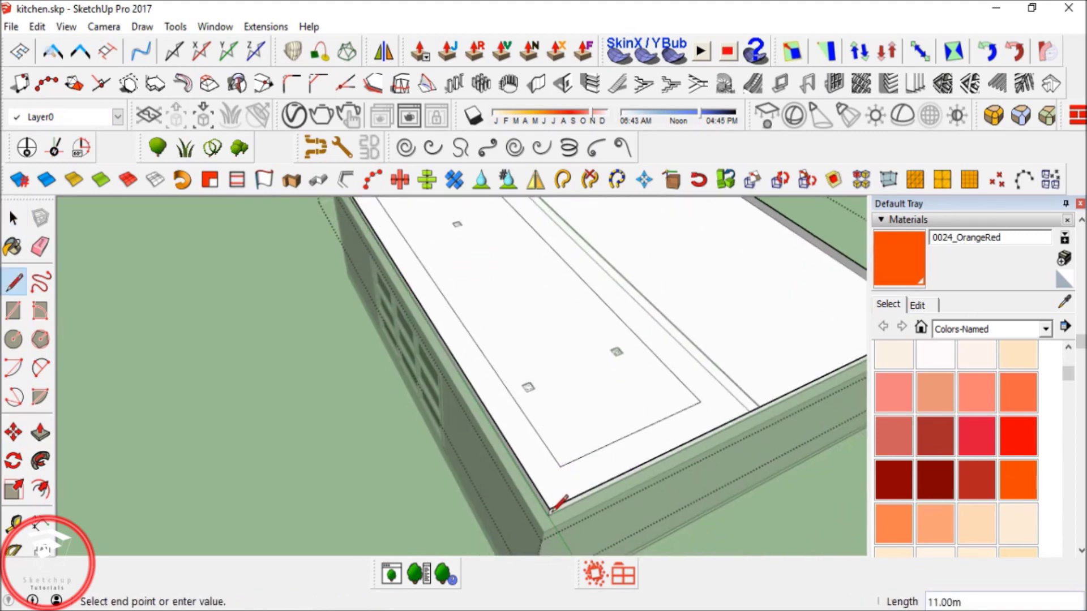
click(548, 509)
key(space)
key(Escape)
scroll(478, 386, up, 3)
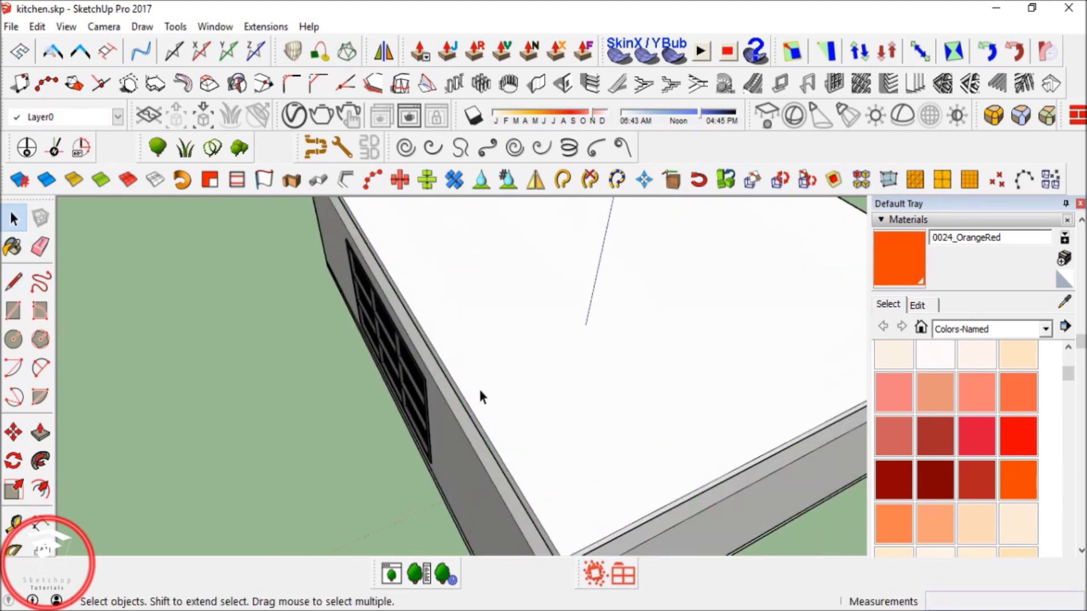
Delete the element above the kitchen island.
scroll(369, 391, up, 5)
middle_drag(437, 388, 259, 315)
shift+middle_drag(736, 328, 399, 319)
middle_drag(550, 333, 559, 356)
scroll(560, 357, up, 6)
scroll(556, 301, down, 3)
middle_drag(556, 301, 511, 273)
click(511, 259)
key(Delete)
Draw a rectangle on the island top enclosing the gas cooktop, and select its face with its edges.
middle_drag(512, 340, 486, 399)
scroll(514, 457, up, 5)
key(r)
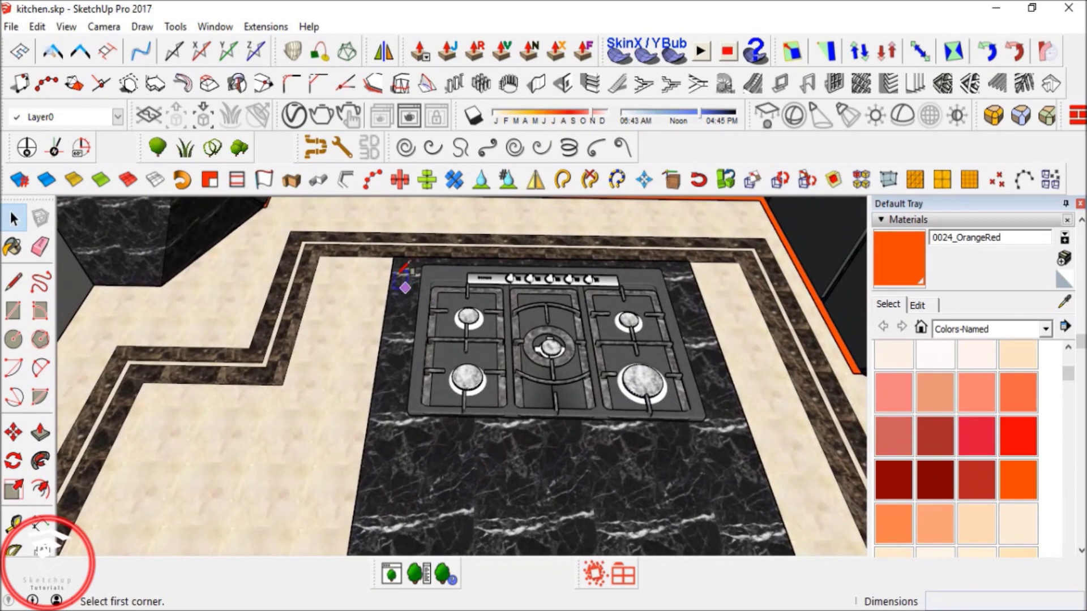
click(393, 255)
click(753, 441)
key(space)
middle_drag(705, 439, 763, 387)
click(429, 382)
double_click(430, 382)
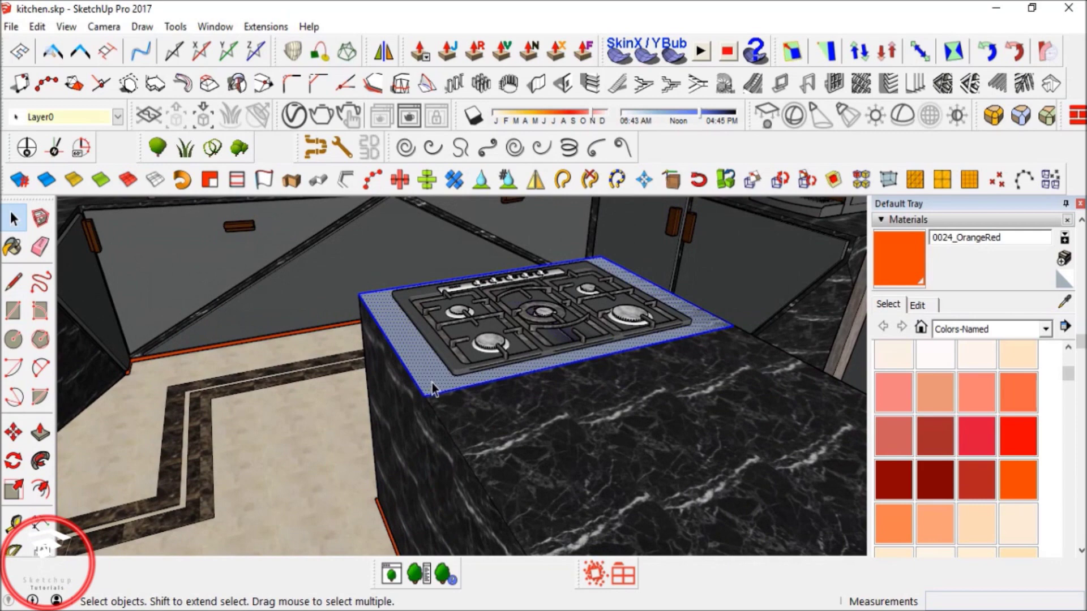
Copy the selected rectangle 0.7 m straight up above the cooktop.
key(m)
click(426, 395)
key(ctrl)
middle_drag(436, 359, 454, 291)
middle_drag(445, 222, 562, 293)
middle_drag(484, 283, 448, 356)
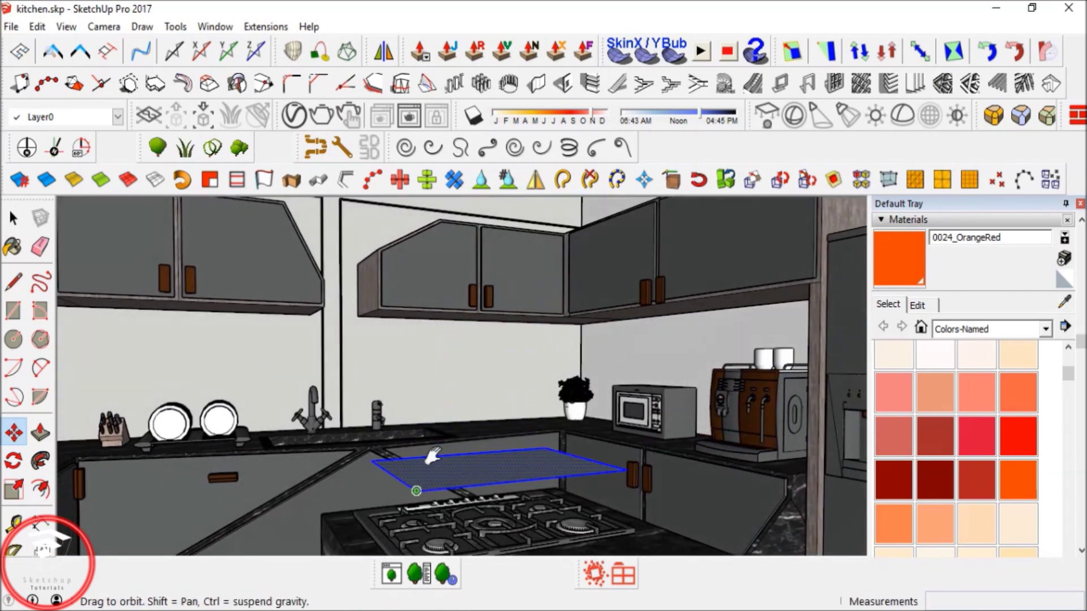
middle_drag(424, 476, 436, 317)
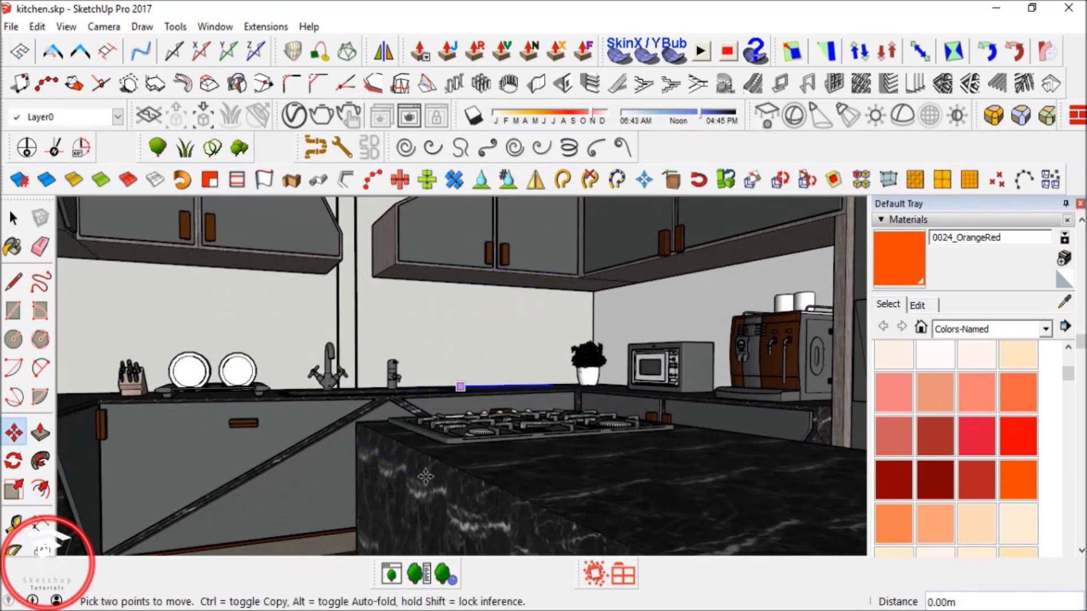
click(439, 416)
key(ctrl)
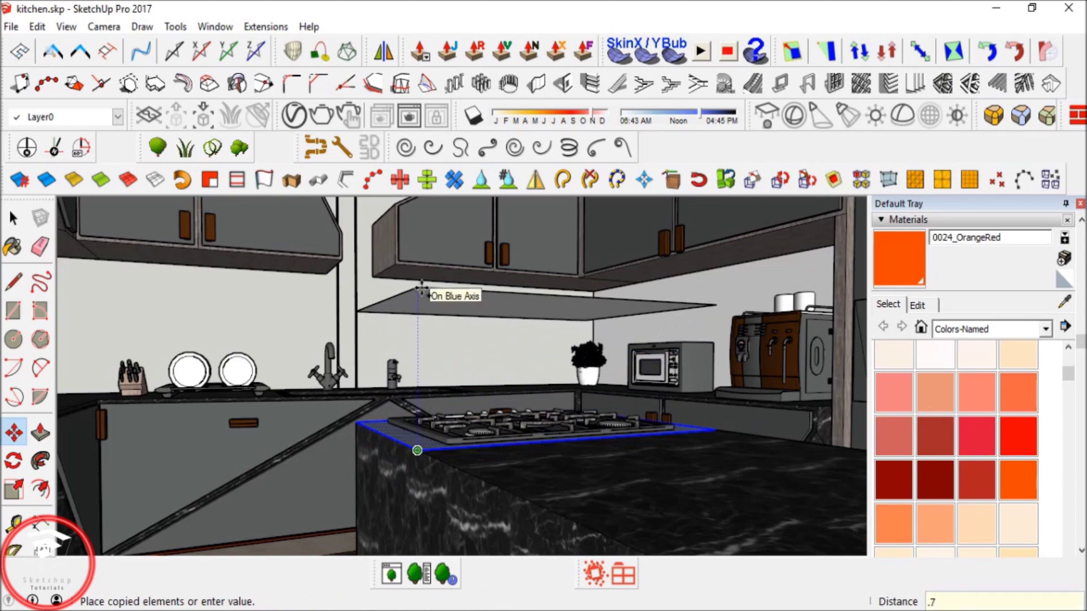
text(.7)
key(Return)
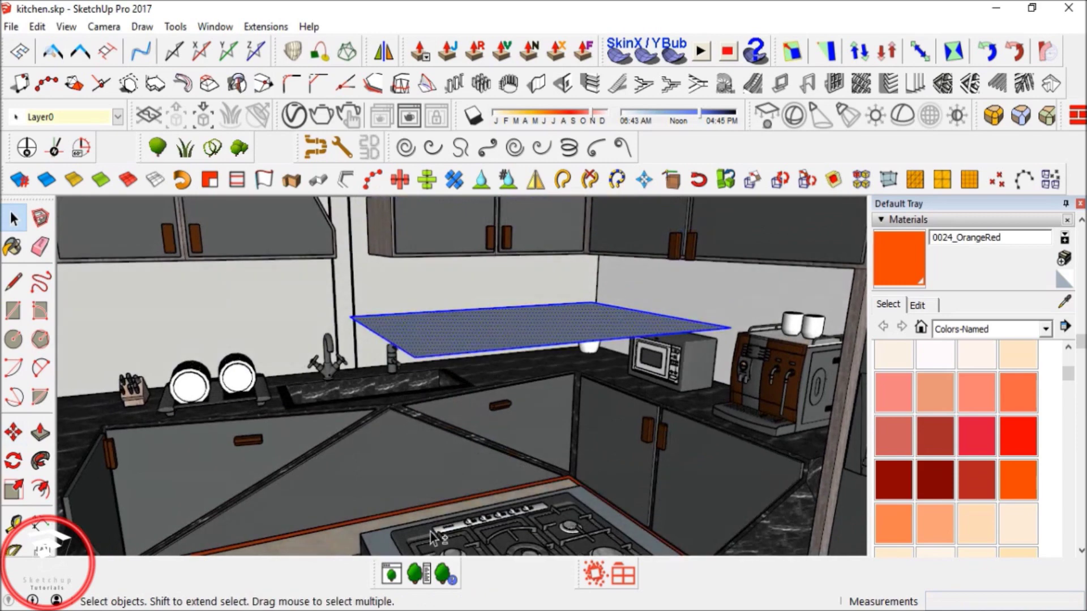
Delete the original rectangle's face around the cooktop on the island top.
middle_drag(431, 537, 443, 493)
click(443, 494)
key(Delete)
scroll(501, 362, down, 2)
Copy the rectangle above the cooktop about 0.05 m straight up.
middle_drag(505, 356, 495, 429)
scroll(456, 407, up, 3)
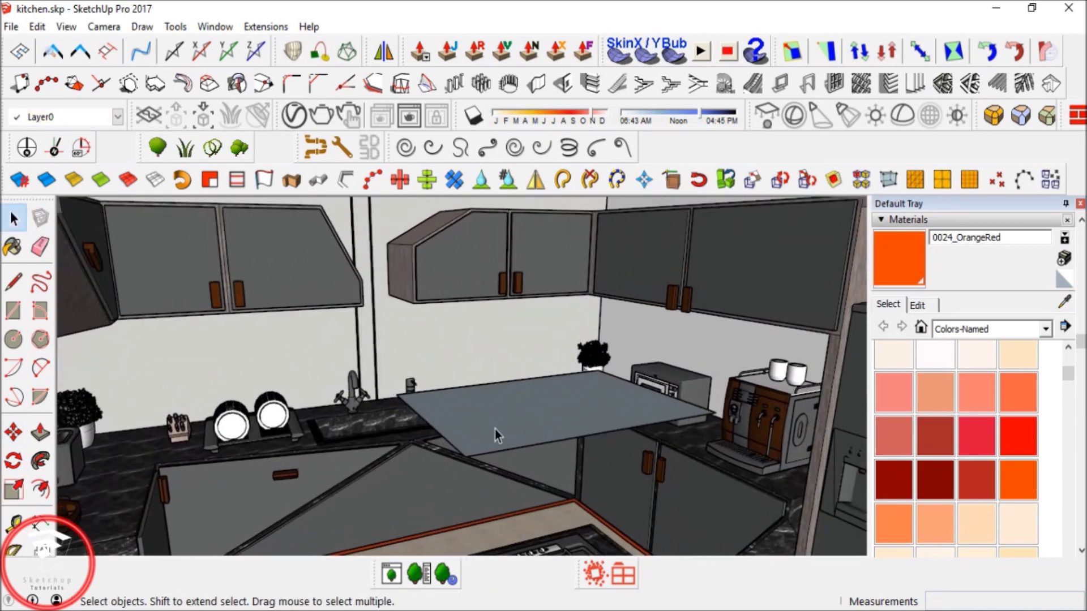
key(p)
key(m)
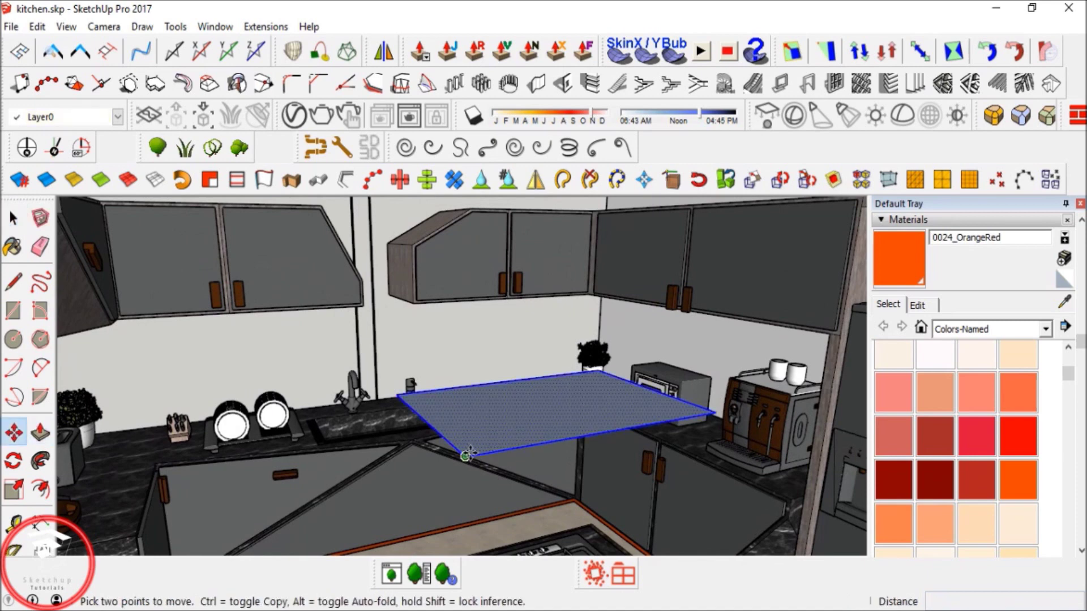
click(467, 456)
key(ctrl)
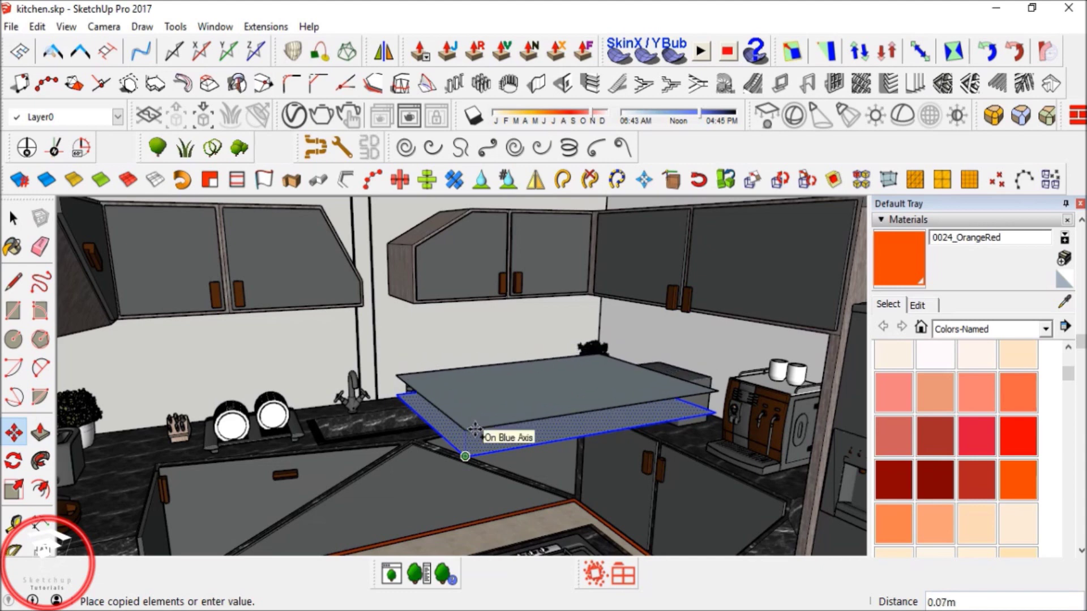
key(Return)
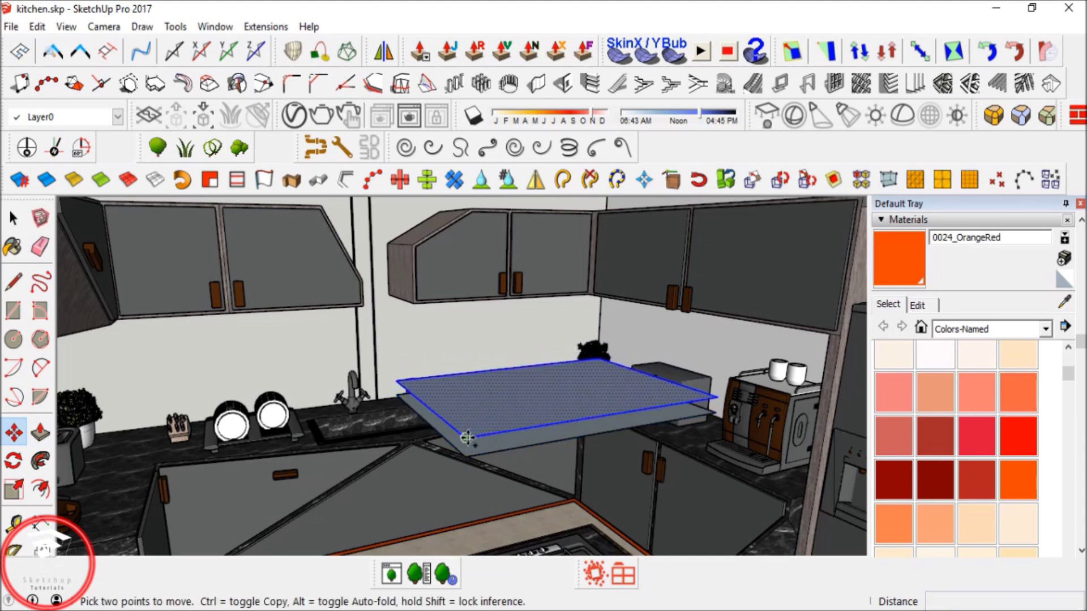
Copy the second rectangle further straight up as the hood's upper level.
click(464, 438)
key(ctrl)
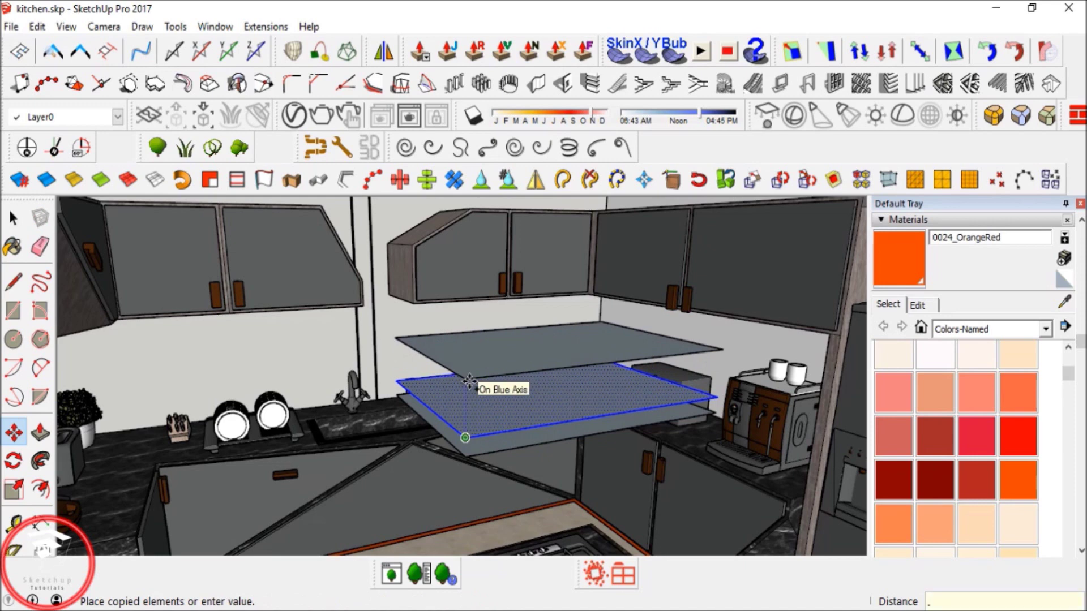
key(Return)
key(space)
Offset the uppermost rectangle about 0.20 m inward and erase its outer edges, keeping the smaller inner rectangle.
click(39, 490)
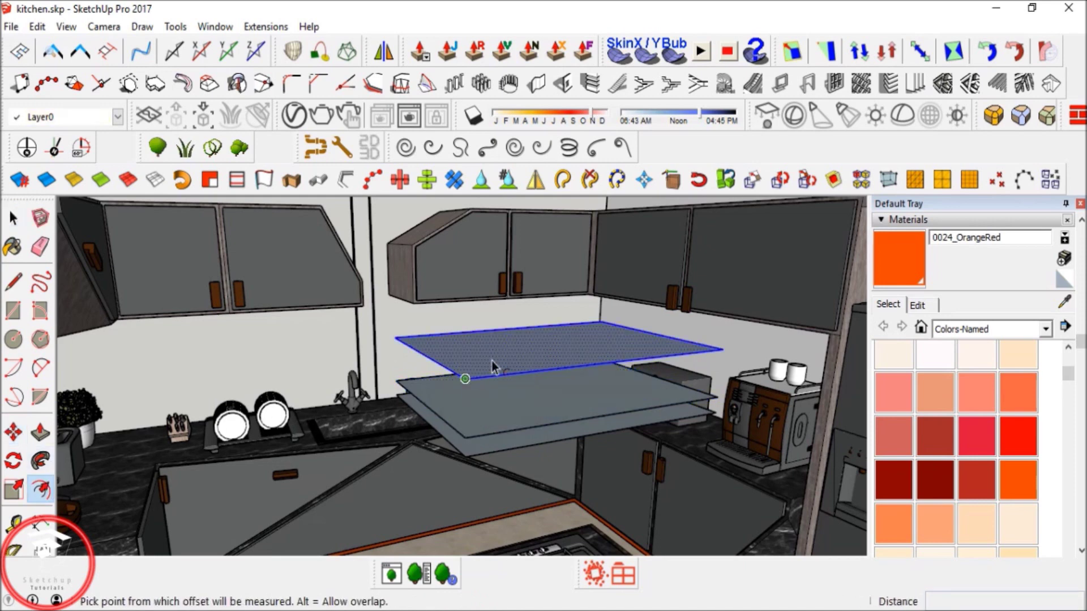
click(497, 354)
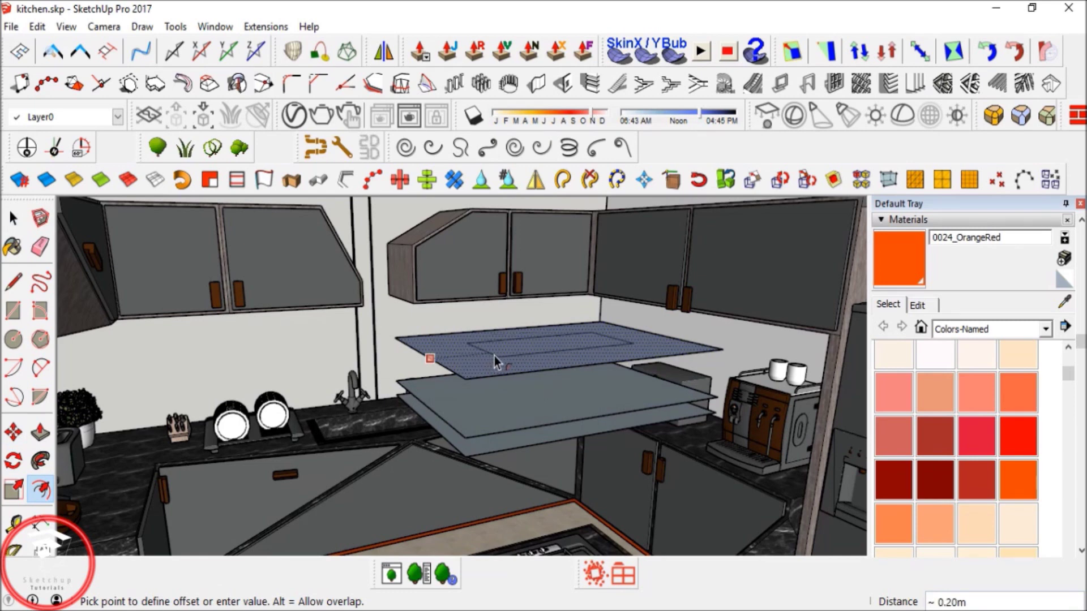
click(494, 356)
key(space)
middle_drag(503, 353, 500, 362)
key(e)
key(space)
key(e)
drag(452, 396, 420, 373)
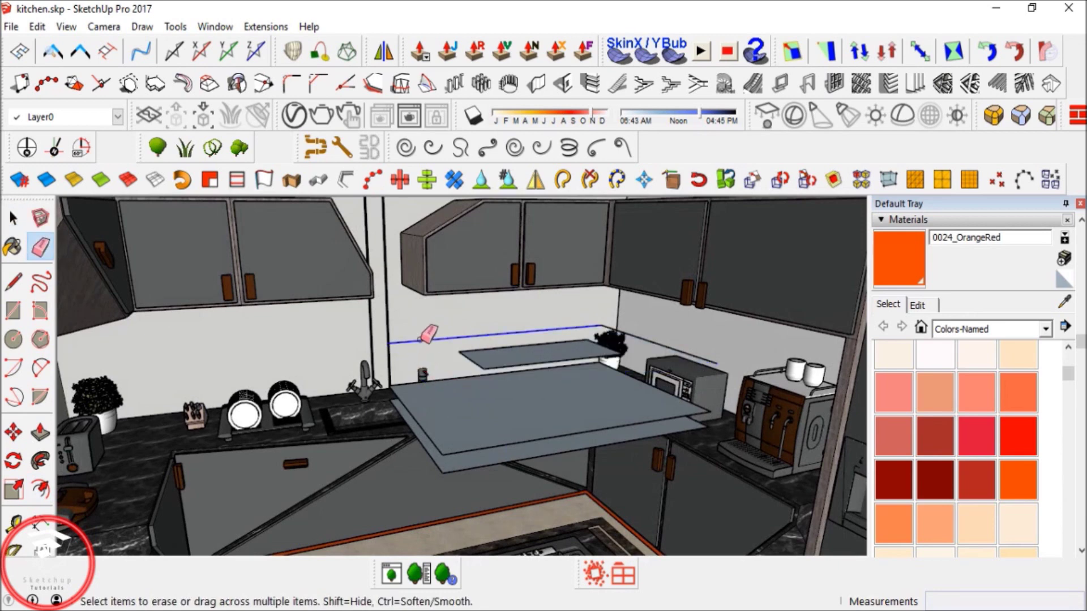
Extrude the lowest rectangle 0.05 m up to the level of the second rectangle.
key(space)
key(l)
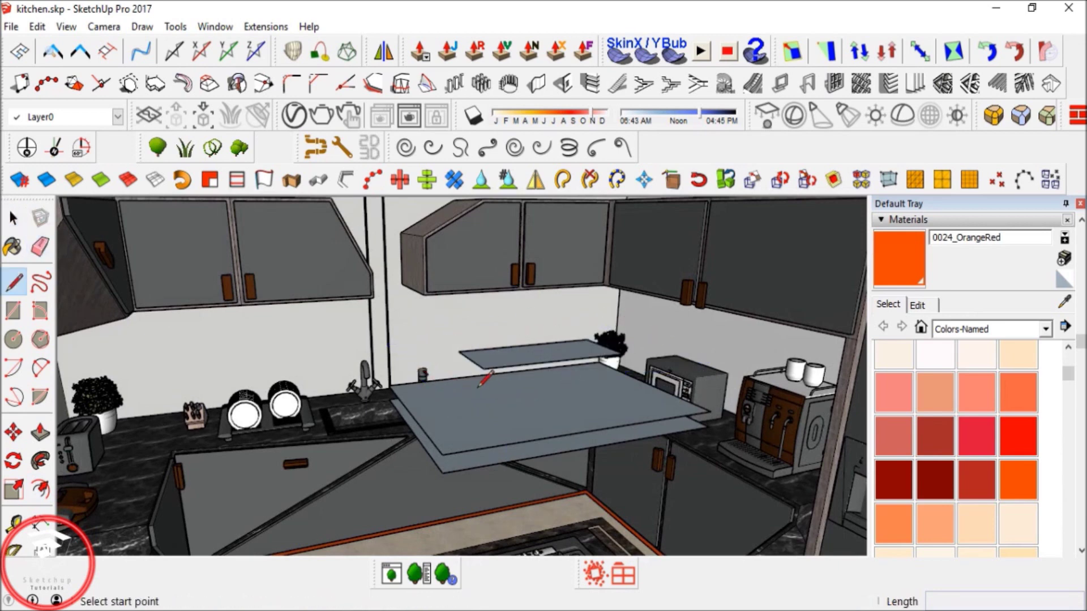
key(space)
key(p)
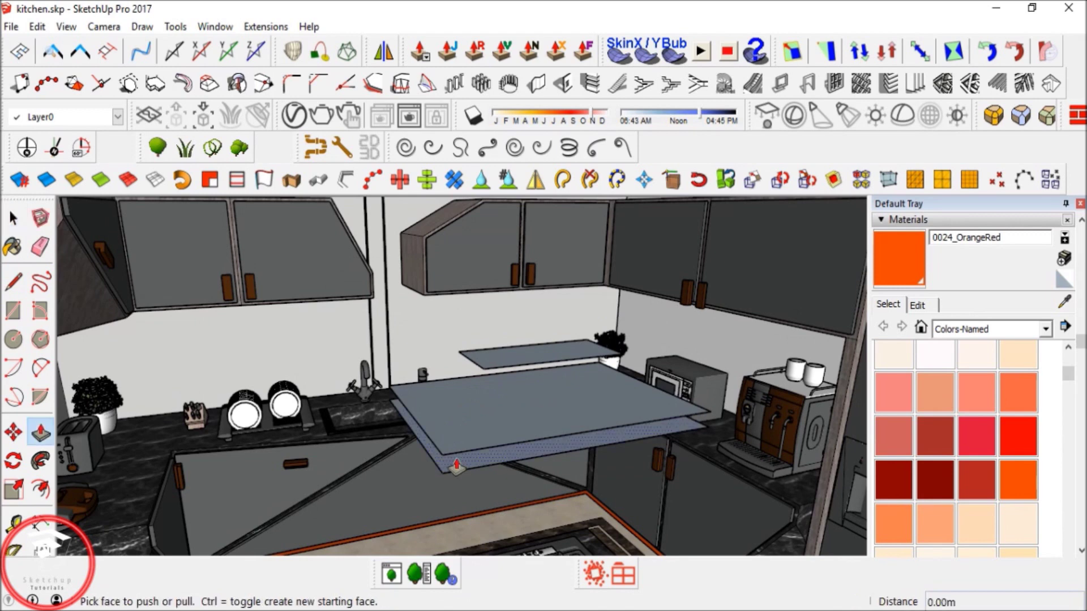
drag(456, 466, 484, 454)
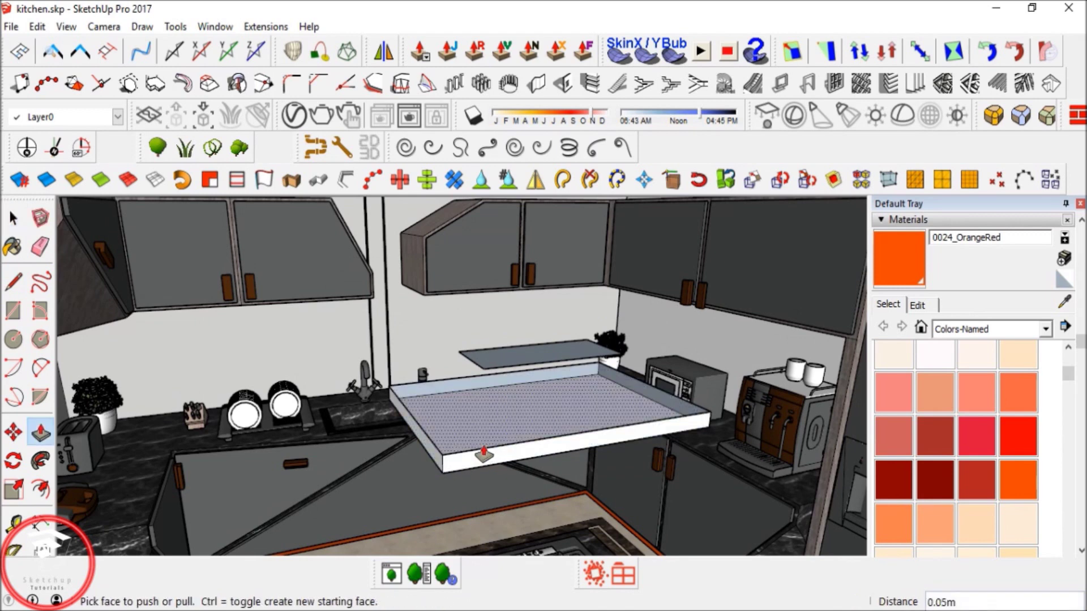
Draw lines joining the base's upper corners to the small rectangle's corners to form the hood's sloping faces.
key(l)
click(442, 455)
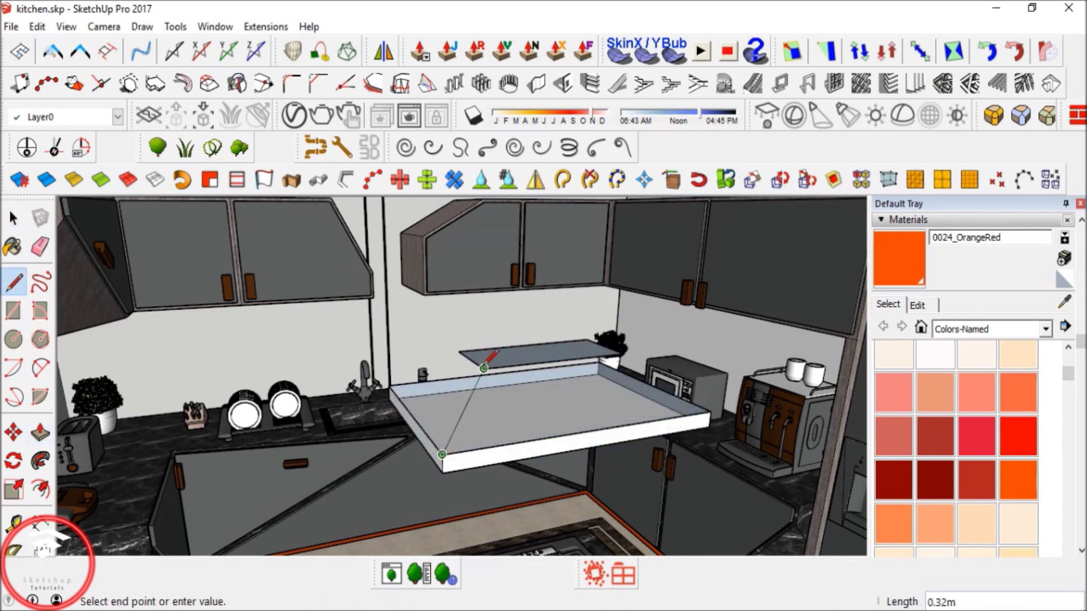
click(389, 385)
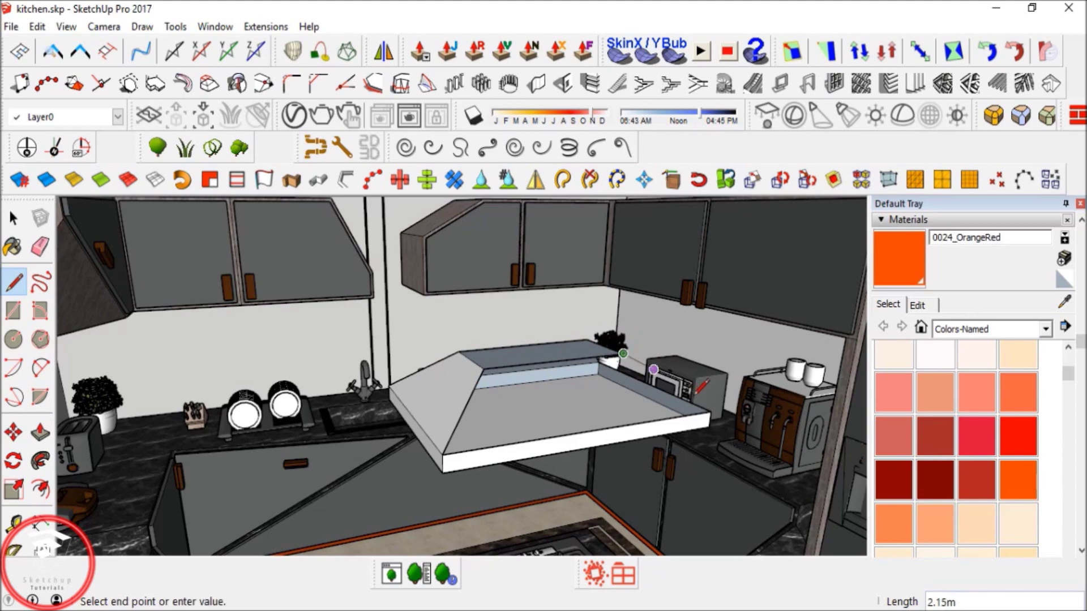
key(space)
Extrude the hood's small top face up to the ceiling to form the chimney.
middle_drag(494, 433, 464, 418)
key(p)
click(529, 363)
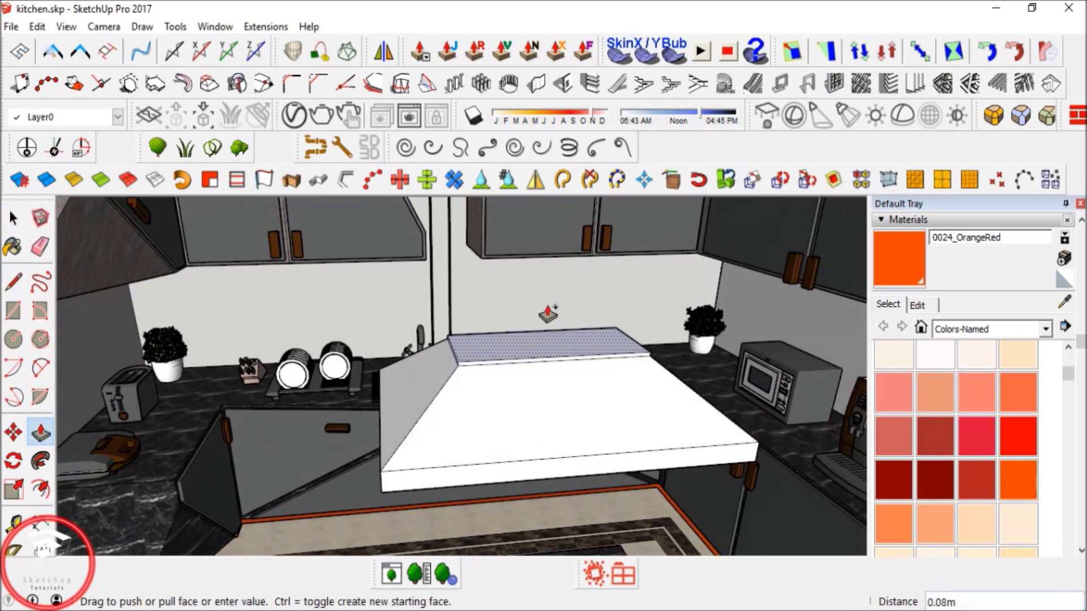
middle_drag(548, 311, 517, 393)
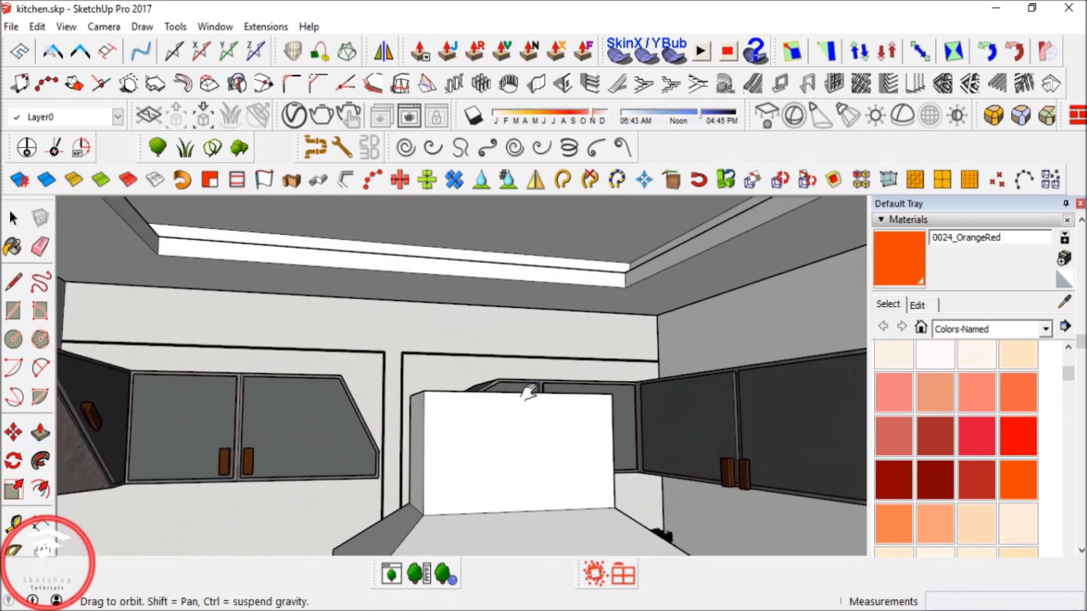
click(635, 238)
Offset the edges of the hood's underside inward to form a narrow border.
middle_drag(636, 236, 490, 385)
scroll(481, 461, up, 5)
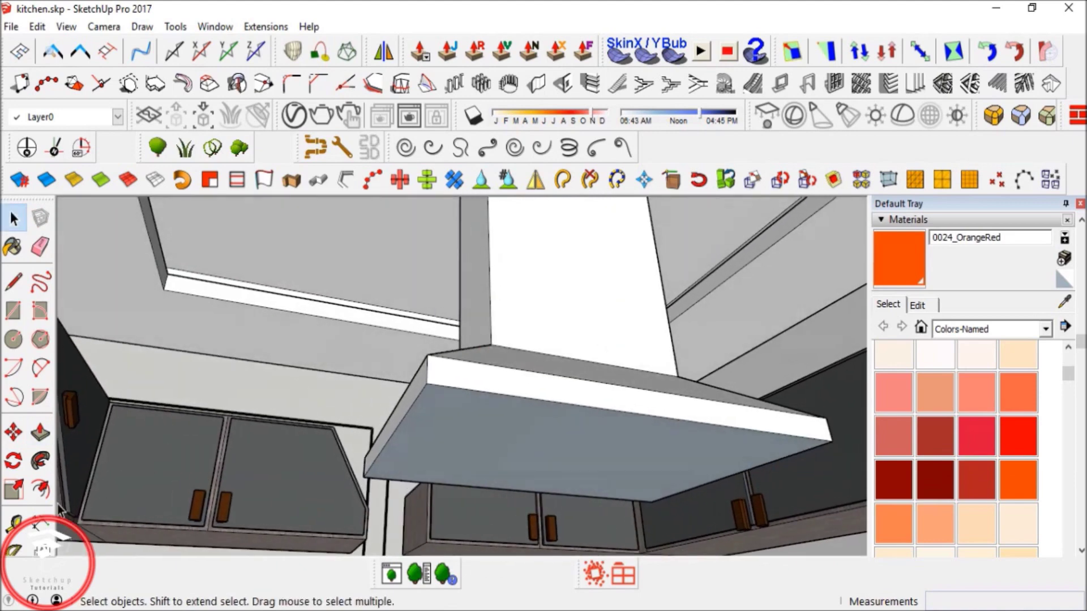
click(39, 489)
click(524, 427)
click(538, 413)
Try to recess the hood's inner underside face and reverse the underside faces, and undo these changes.
key(p)
click(506, 444)
click(508, 439)
key(space)
scroll(423, 415, up, 2)
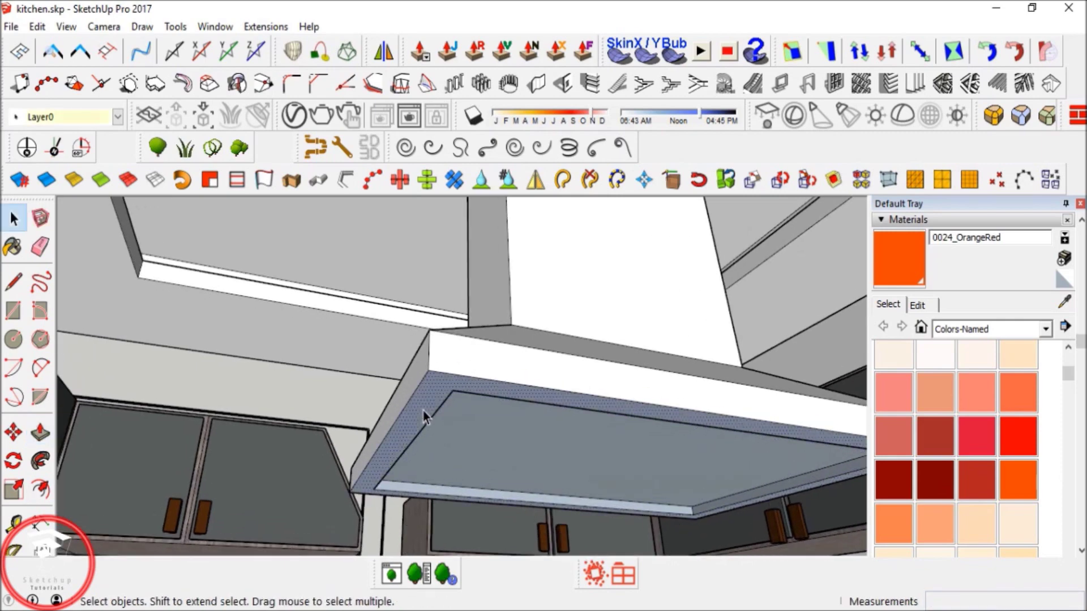
right_click(423, 410)
click(485, 322)
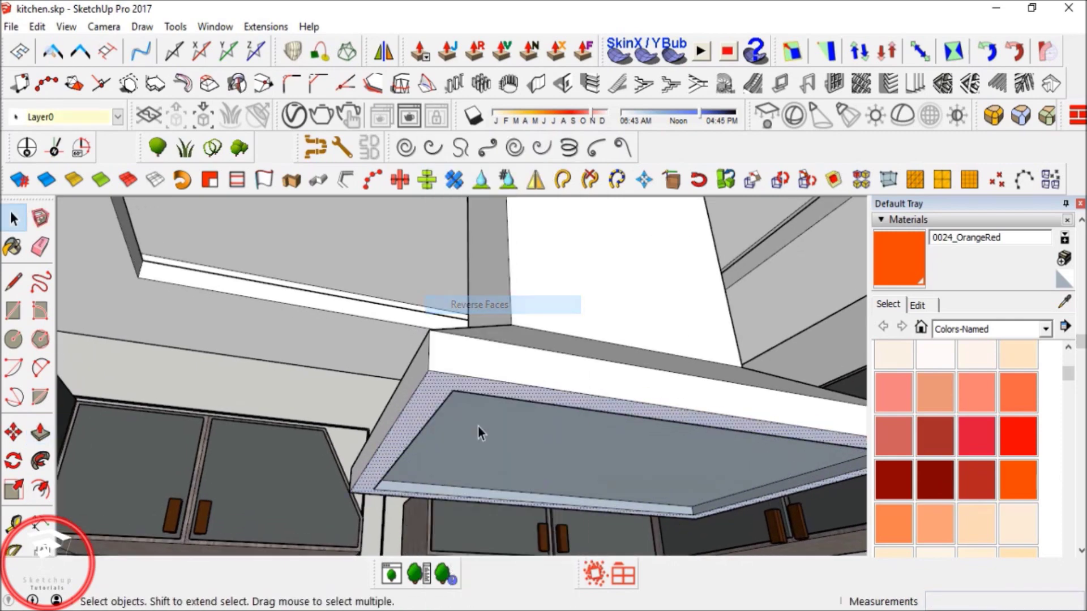
right_click(478, 425)
click(552, 300)
key(ctrl+z)
key(ctrl+z)
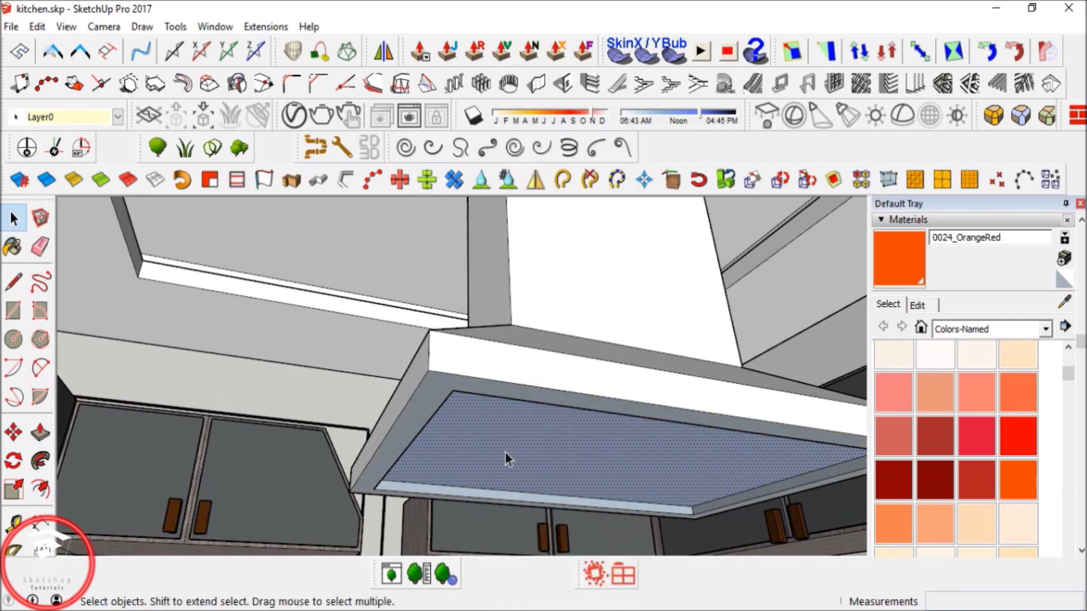
Reverse the hood's two underside faces and push the inner one slightly up into the hood.
right_click(423, 406)
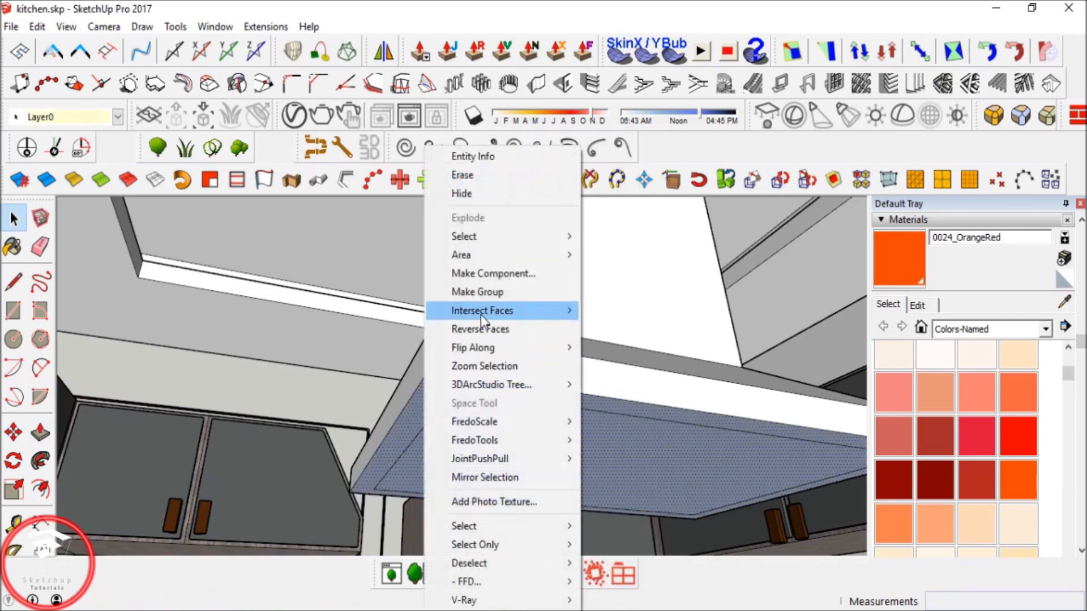
click(488, 334)
key(p)
double_click(506, 448)
key(space)
key(ctrl+z)
key(p)
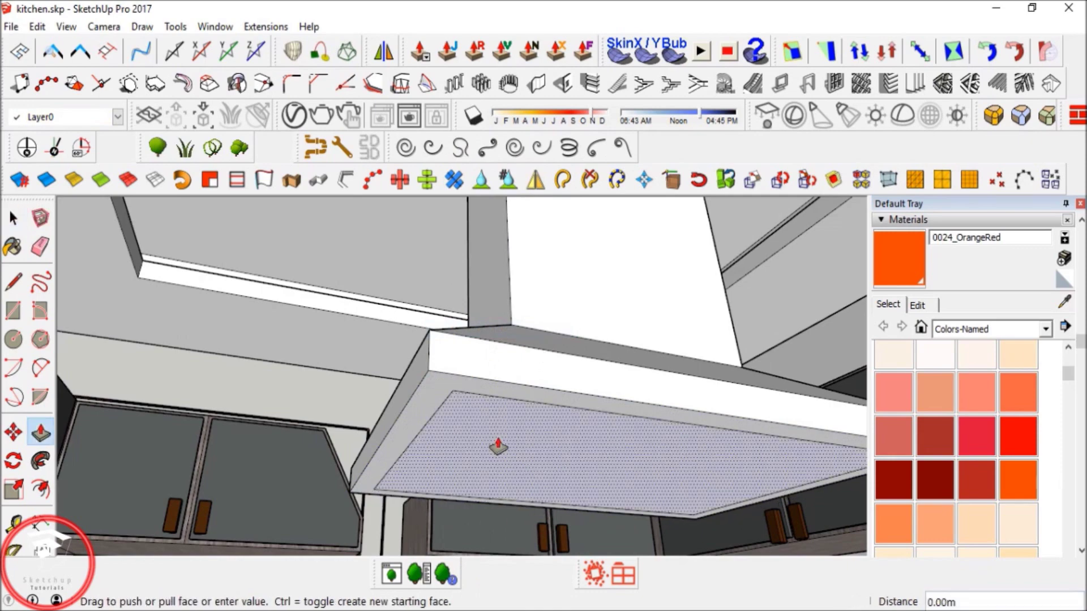
click(498, 436)
Select all connected geometry of the hood and chimney and make it a group.
middle_drag(498, 431, 462, 367)
key(space)
click(462, 367)
triple_click(433, 364)
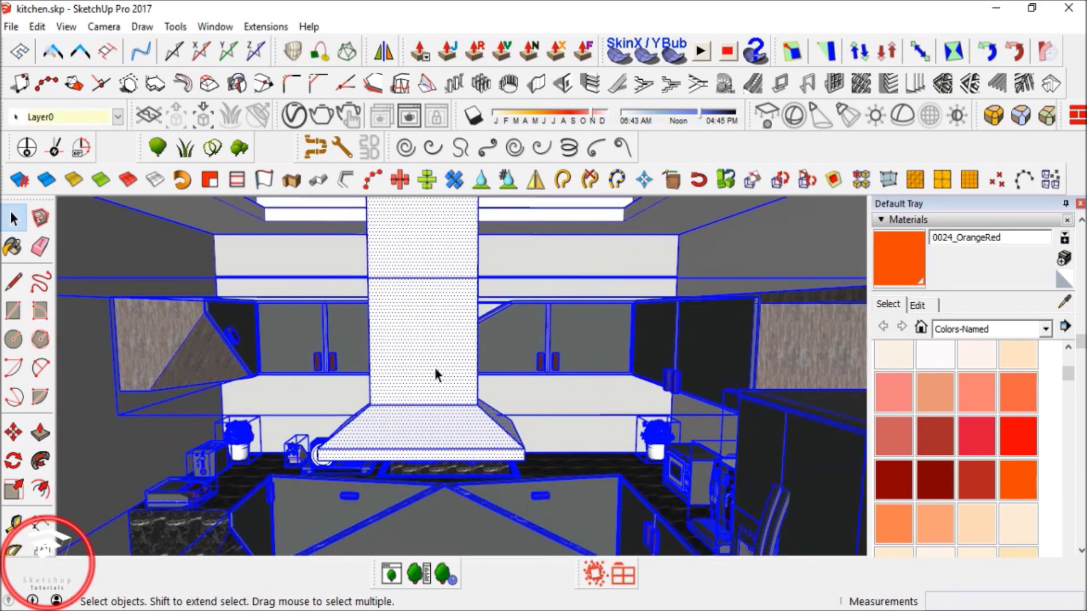
double_click(433, 365)
key(ctrl+a)
triple_click(435, 368)
right_click(395, 327)
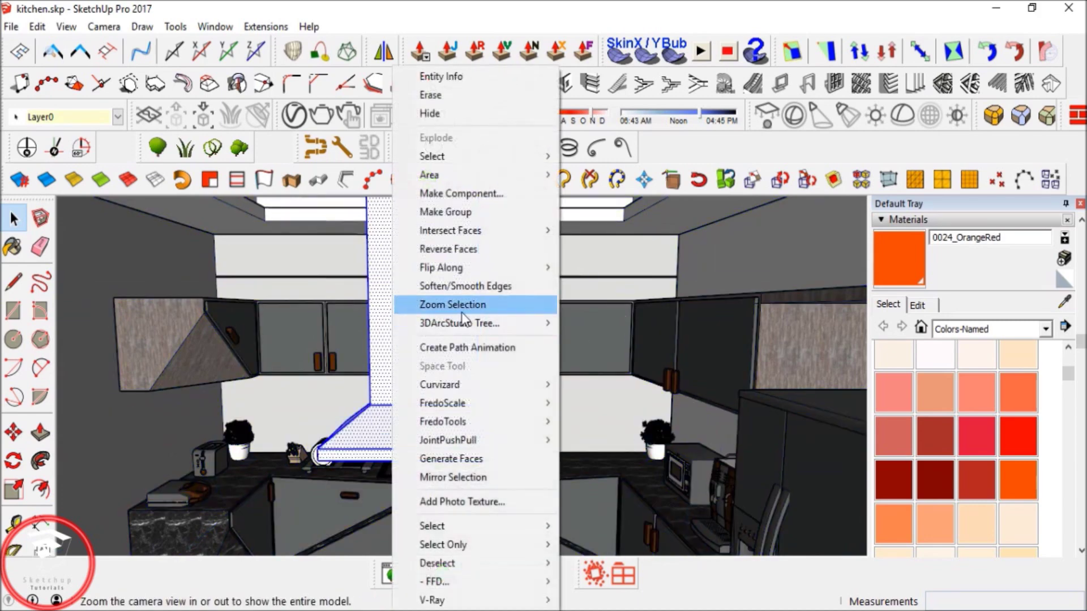
click(463, 213)
Paint all faces inside the hood group with the Aluminum_Polished material sampled from the kitchen cabinets.
shift+middle_drag(407, 376, 446, 357)
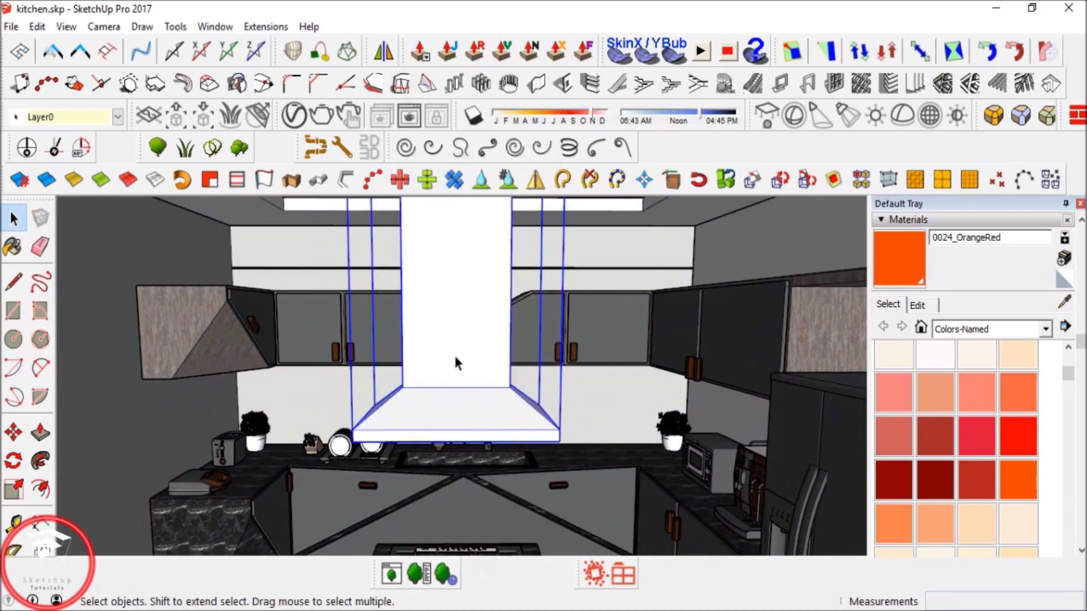
double_click(453, 355)
key(ctrl+a)
click(895, 269)
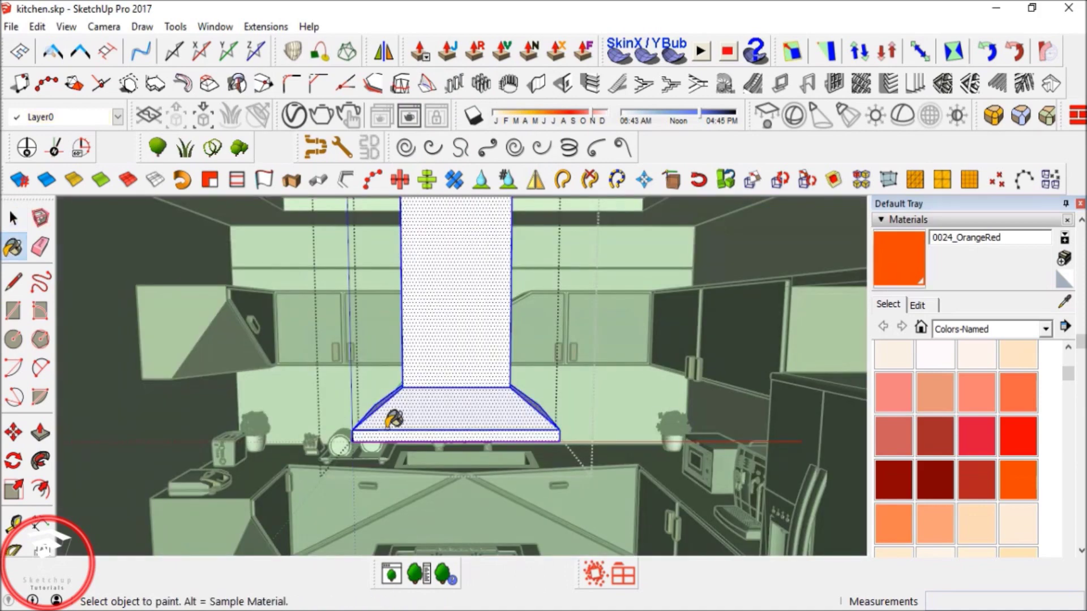
alt+click(274, 503)
click(453, 354)
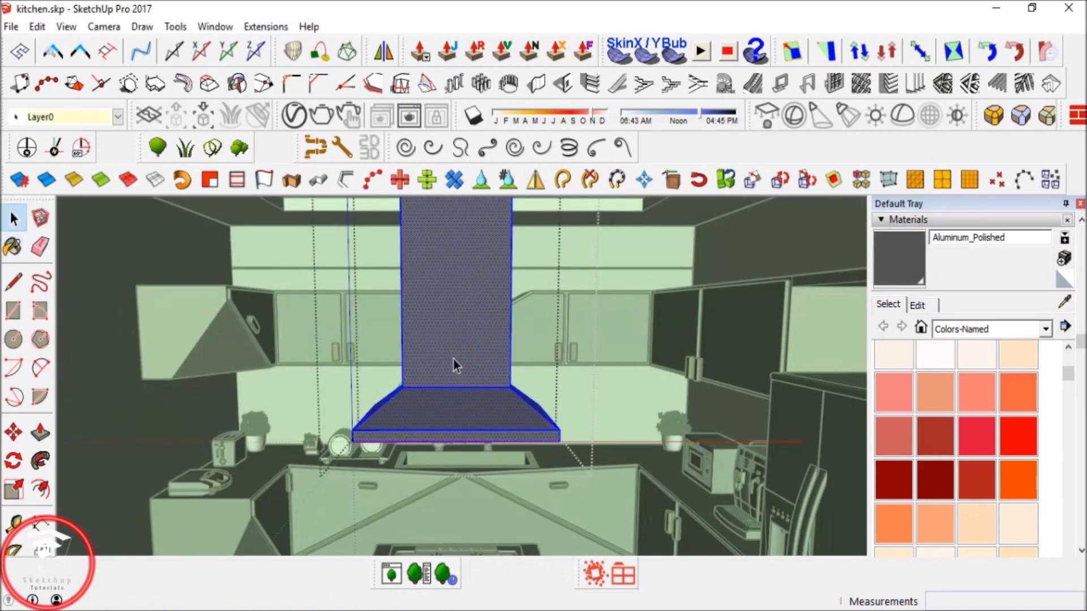
key(space)
key(Escape)
Open the hood group and draw a lower and an upper stepped line across the chimney's wide face.
middle_drag(510, 355, 485, 454)
scroll(486, 456, up, 2)
double_click(486, 459)
key(l)
click(461, 466)
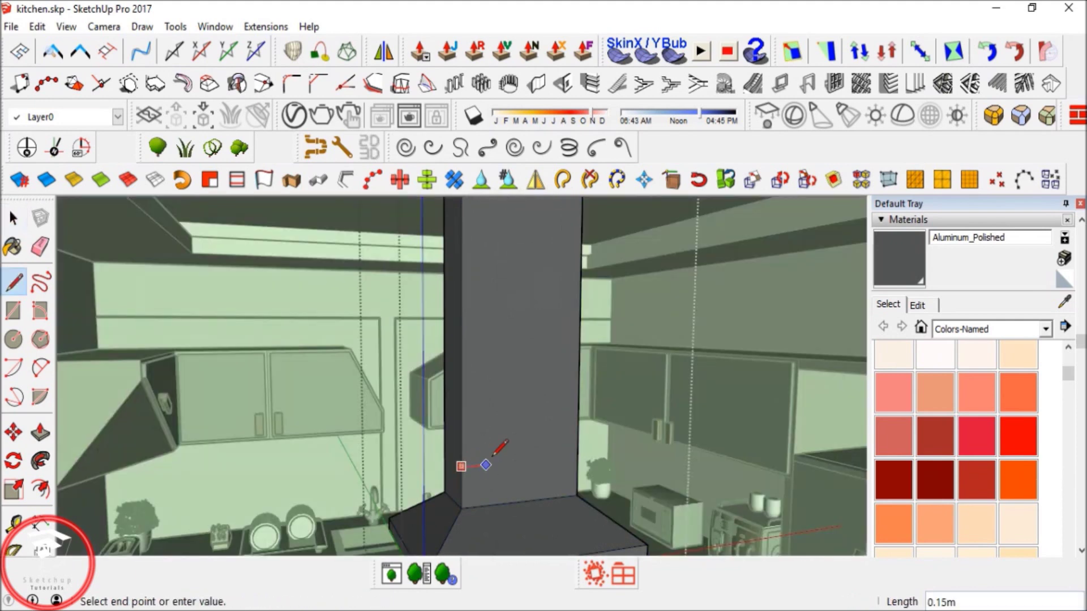
click(555, 327)
key(ctrl+z)
click(498, 341)
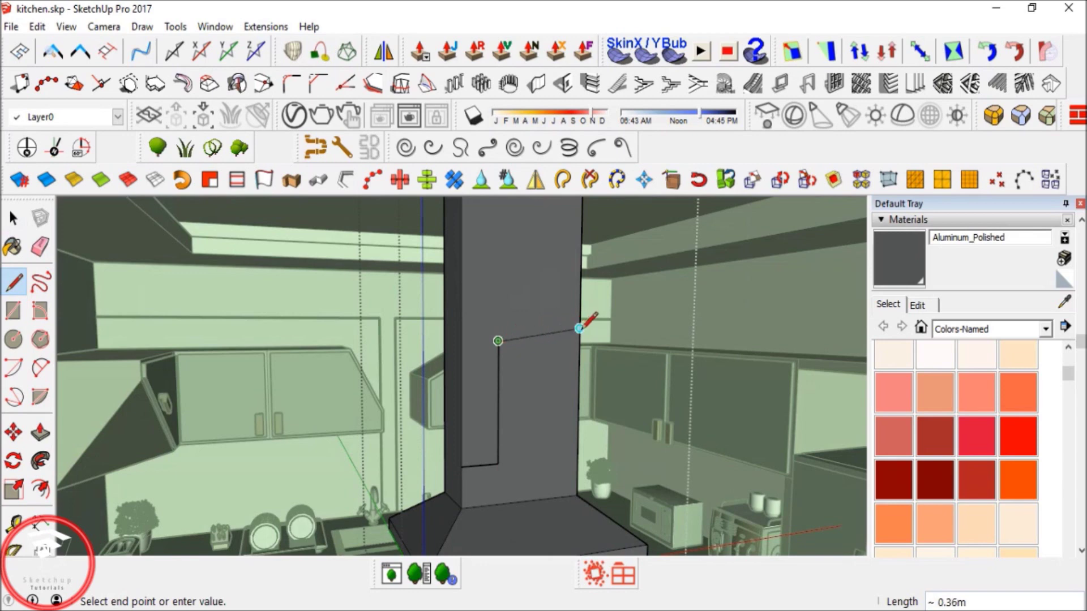
middle_drag(541, 310, 592, 354)
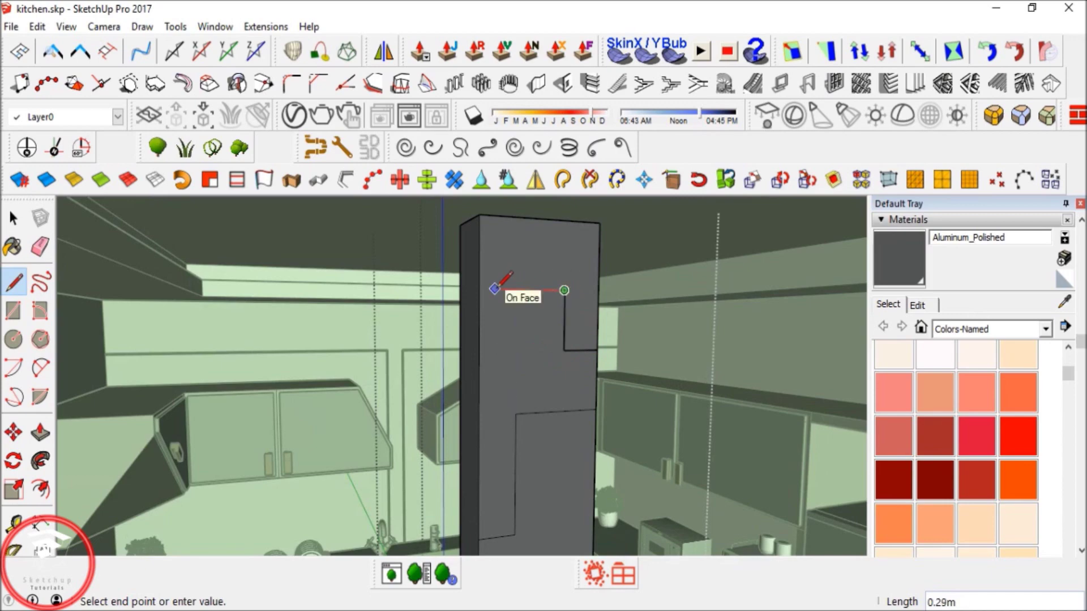
middle_drag(524, 371, 604, 279)
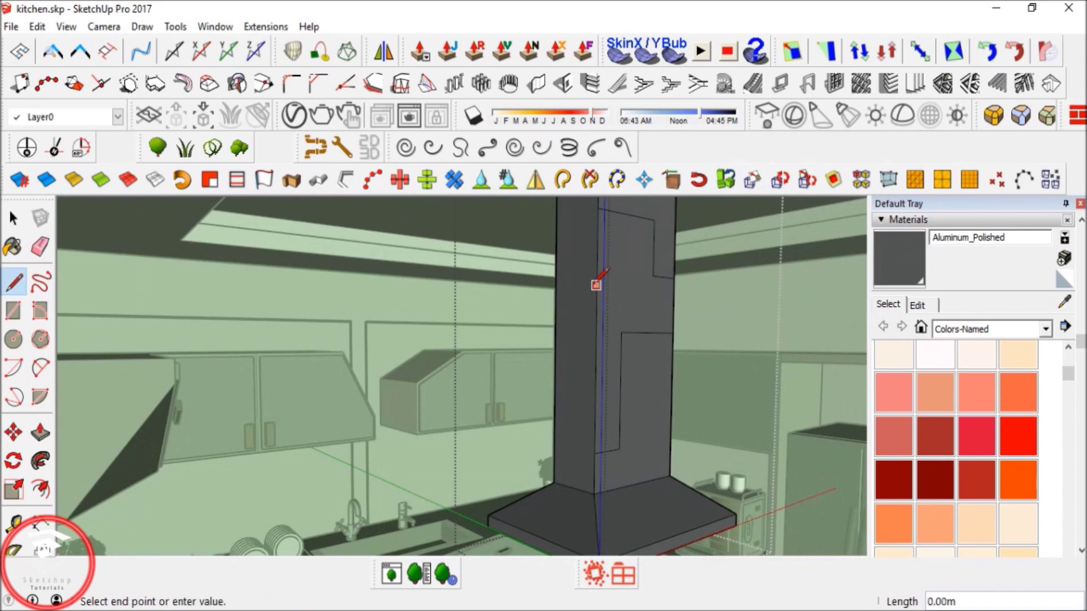
key(Escape)
Draw tall, narrow panel outlines on the chimney's side faces, starting from the edges of the wide face.
scroll(589, 279, up, 3)
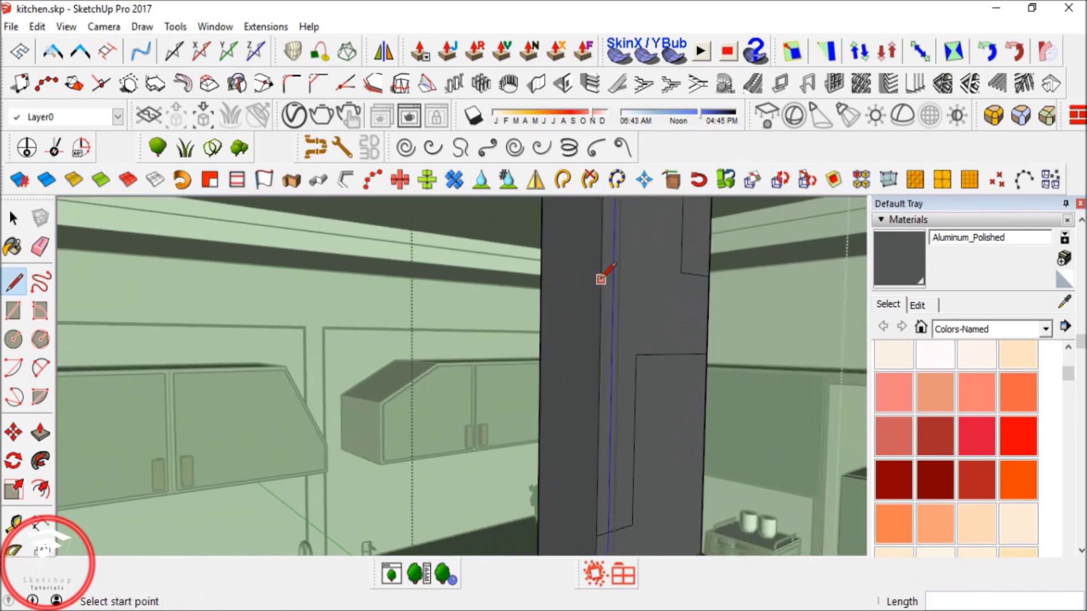
middle_drag(576, 287, 703, 417)
click(633, 420)
middle_drag(662, 362, 408, 334)
scroll(381, 296, up, 5)
middle_drag(330, 342, 335, 357)
click(360, 208)
scroll(368, 204, up, 3)
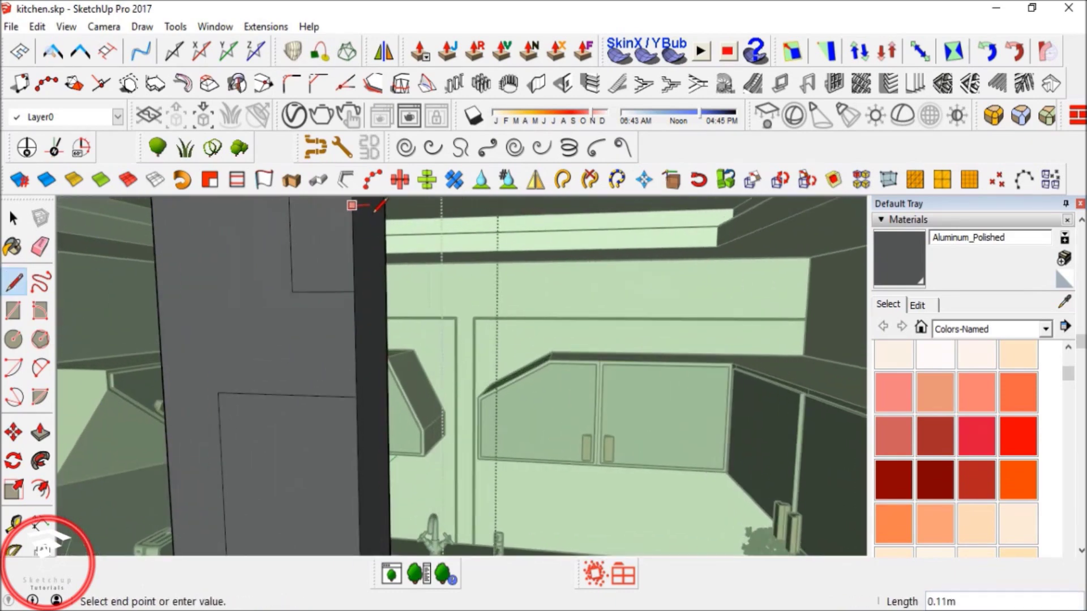
middle_drag(369, 417, 340, 352)
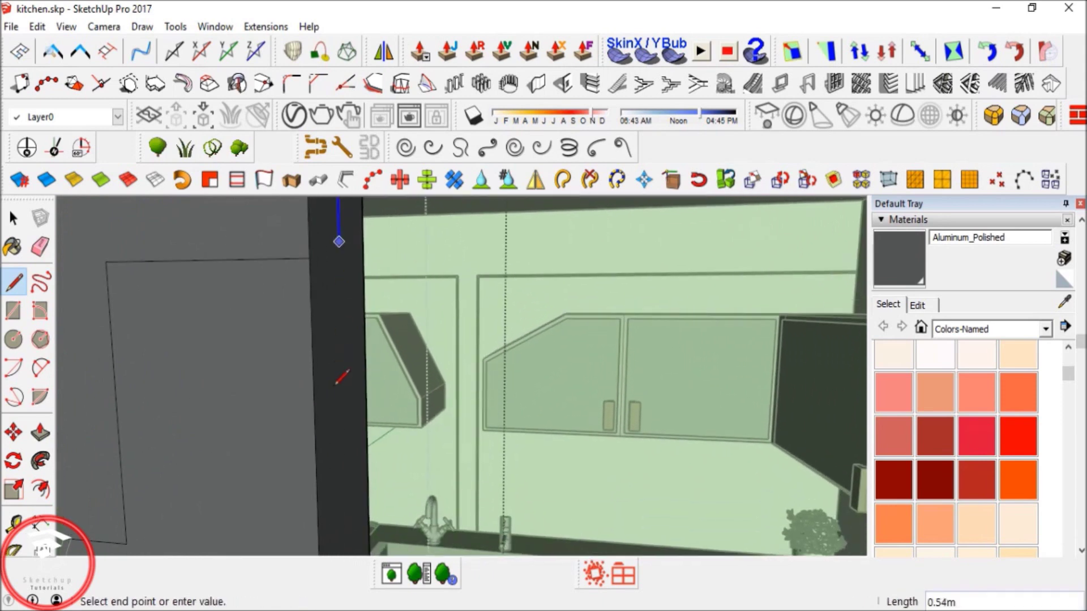
key(space)
Recess the stepped band on the chimney's wide face and the narrow side panels with Push/Pull.
middle_drag(444, 371, 444, 396)
key(p)
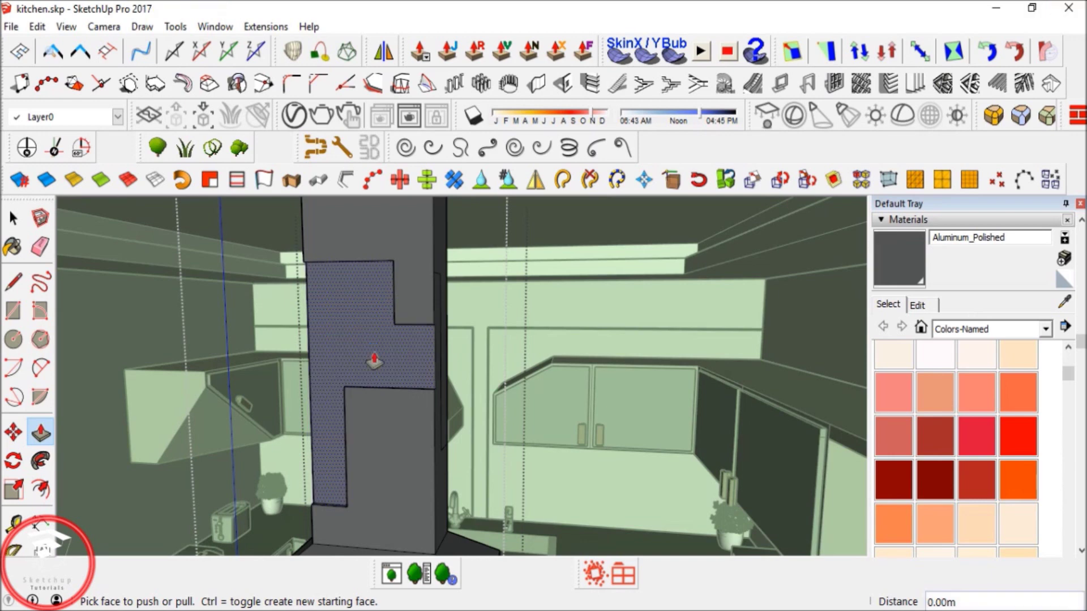
middle_drag(374, 360, 488, 311)
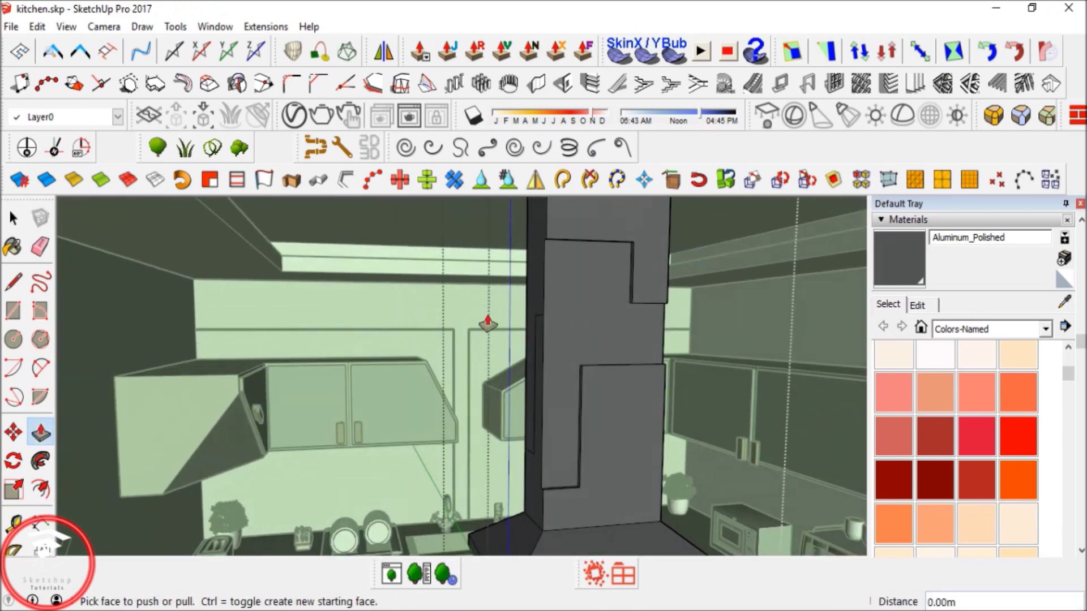
Paint the recessed stepped band on the chimney with the Flooring_Laminate_F_Narrow material sampled from the wall cabinet's side and leave the group.
middle_drag(543, 342, 407, 340)
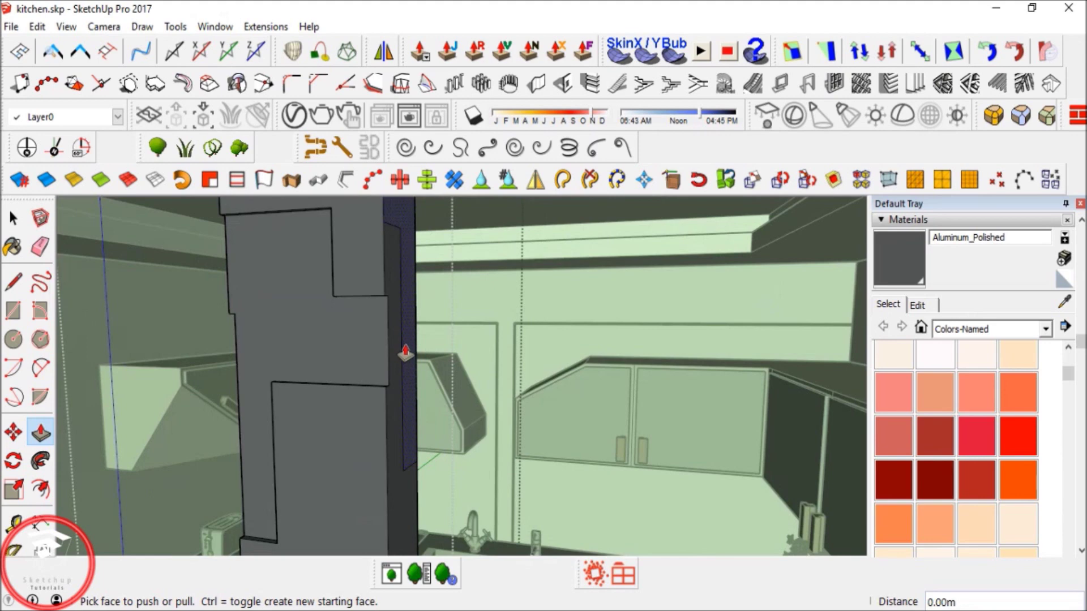
mouse_move(323, 352)
middle_down()
mouse_move(371, 376)
mouse_move(402, 363)
mouse_move(396, 351)
mouse_move(414, 341)
mouse_move(497, 337)
middle_up()
key(space)
key(b)
alt+click(207, 387)
click(433, 289)
shift+middle_drag(394, 232, 422, 243)
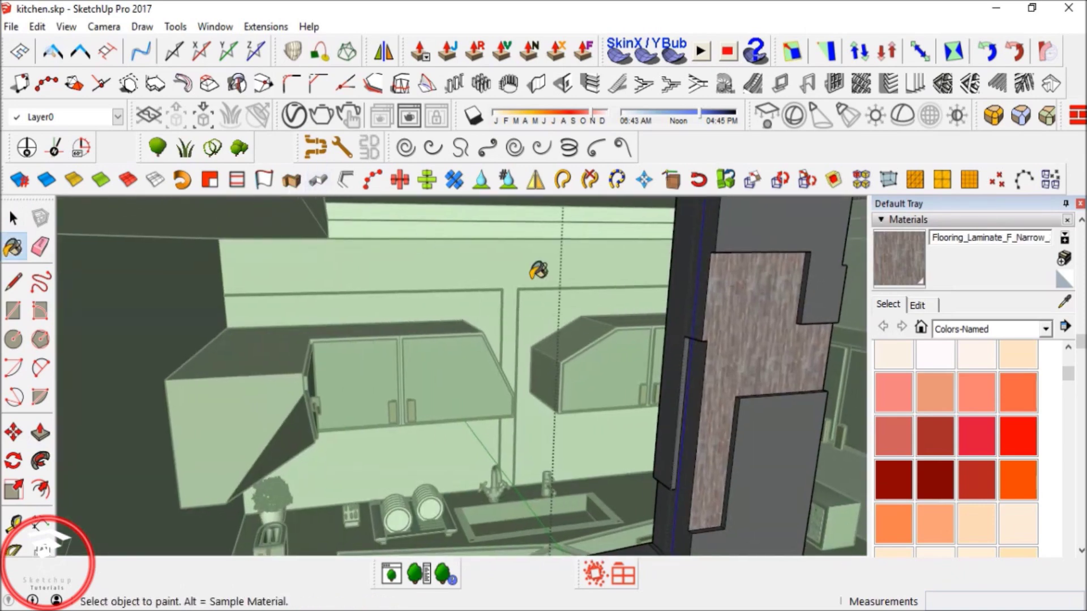
mouse_move(721, 352)
middle_down()
mouse_move(546, 352)
mouse_move(510, 268)
middle_up()
mouse_move(449, 283)
middle_down()
mouse_move(485, 272)
mouse_move(486, 296)
mouse_move(543, 275)
mouse_move(560, 305)
mouse_move(502, 287)
mouse_move(493, 264)
middle_up()
key(space)
scroll(499, 287, down, 2)
key(Escape)
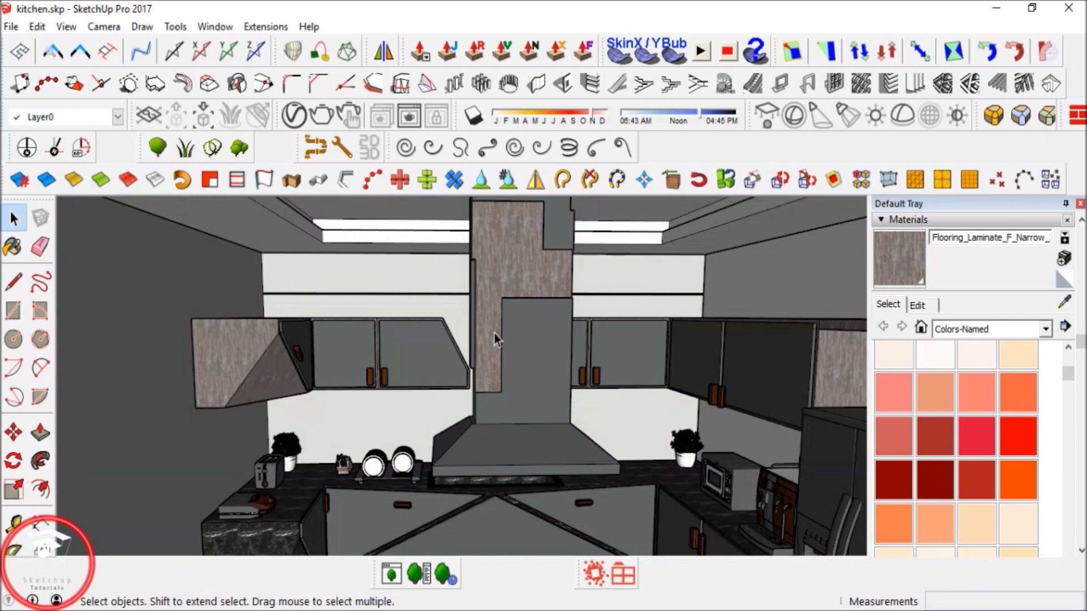
Sample the 0024_OrangeRed material in the model and add an Emissive layer to it in the V-Ray Asset Editor.
scroll(494, 334, down, 1)
shift+middle_drag(494, 334, 487, 340)
scroll(478, 323, down, 2)
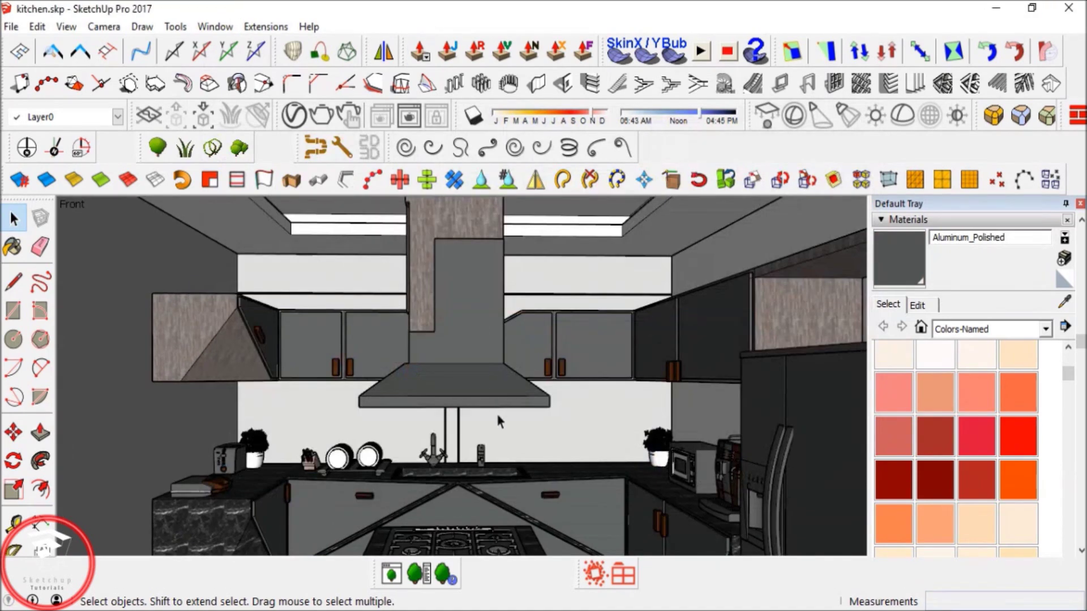
shift+middle_drag(498, 420, 498, 272)
middle_drag(500, 369, 532, 370)
click(896, 269)
shift+middle_drag(496, 444, 501, 396)
mouse_move(633, 243)
shift+middle_down()
mouse_move(509, 448)
mouse_move(517, 308)
mouse_move(460, 515)
mouse_move(466, 542)
mouse_move(429, 525)
mouse_move(527, 423)
shift+middle_up()
alt+click(512, 381)
middle_drag(511, 381, 435, 339)
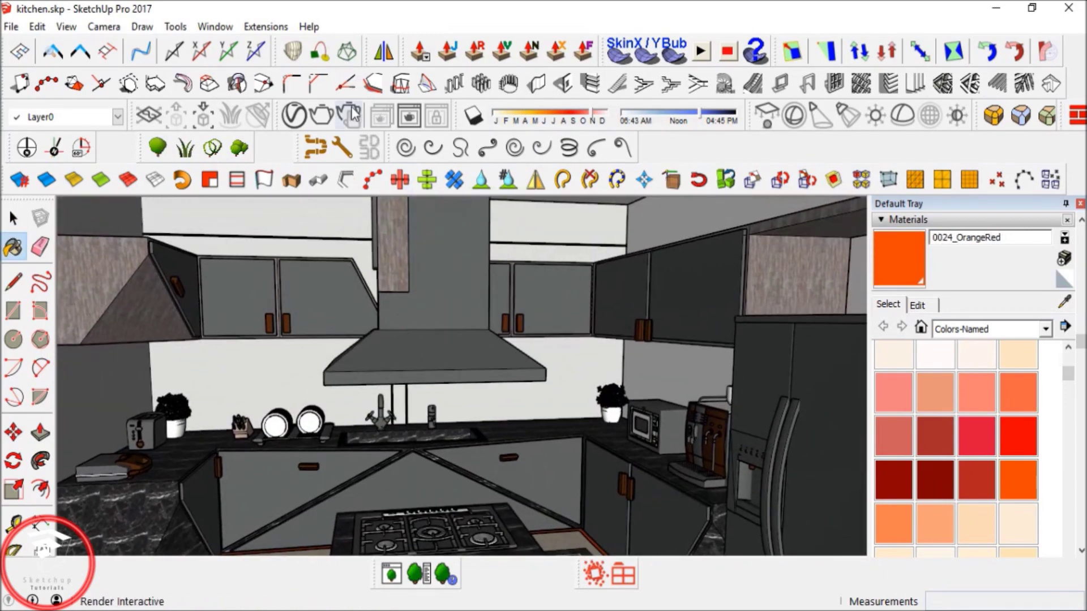
click(294, 115)
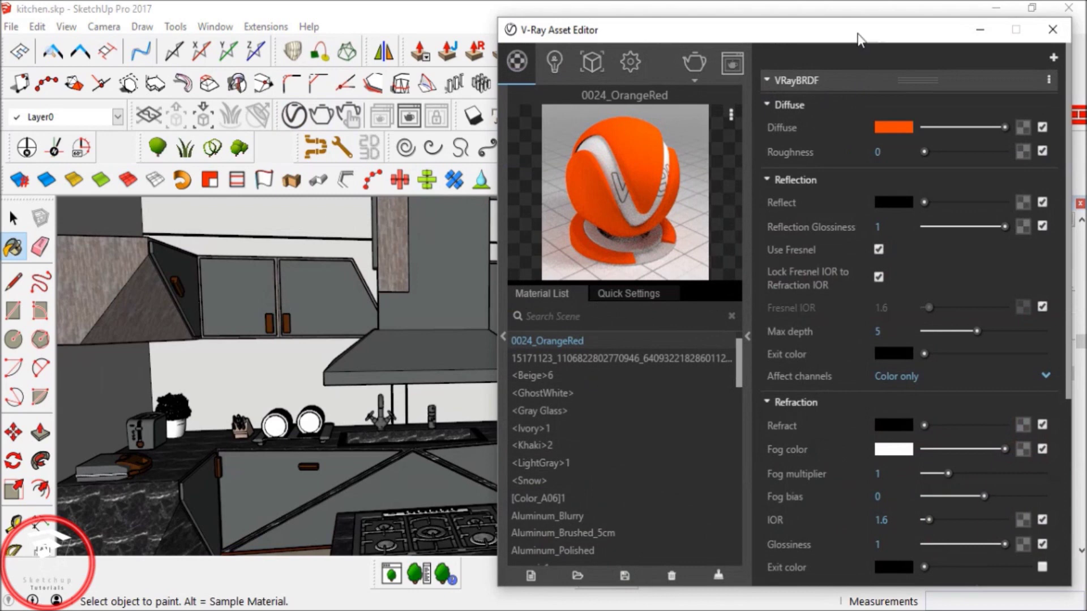
drag(857, 34, 729, 39)
click(925, 63)
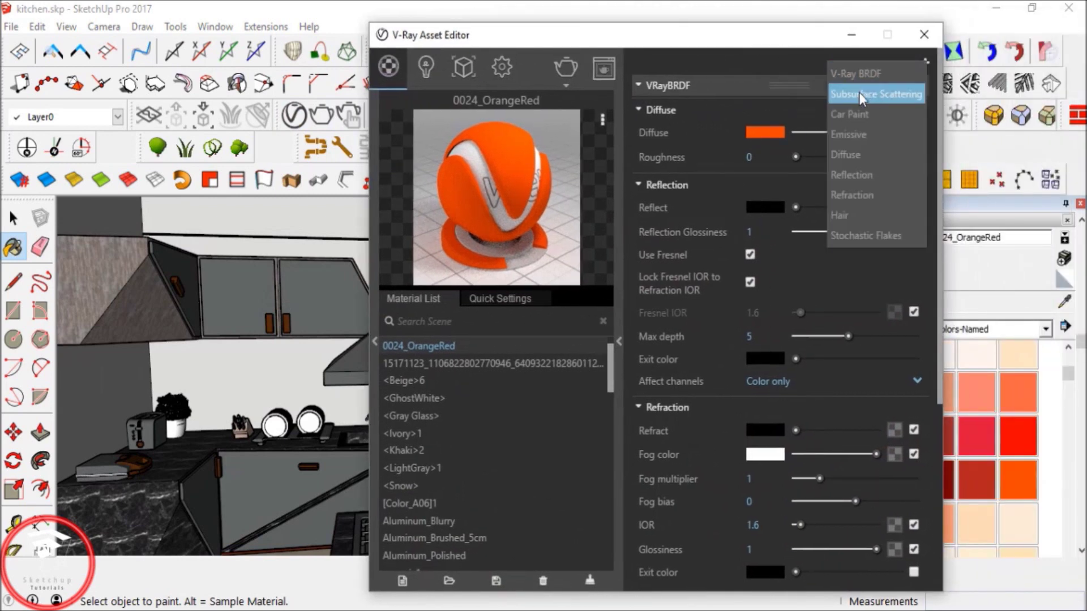
click(958, 89)
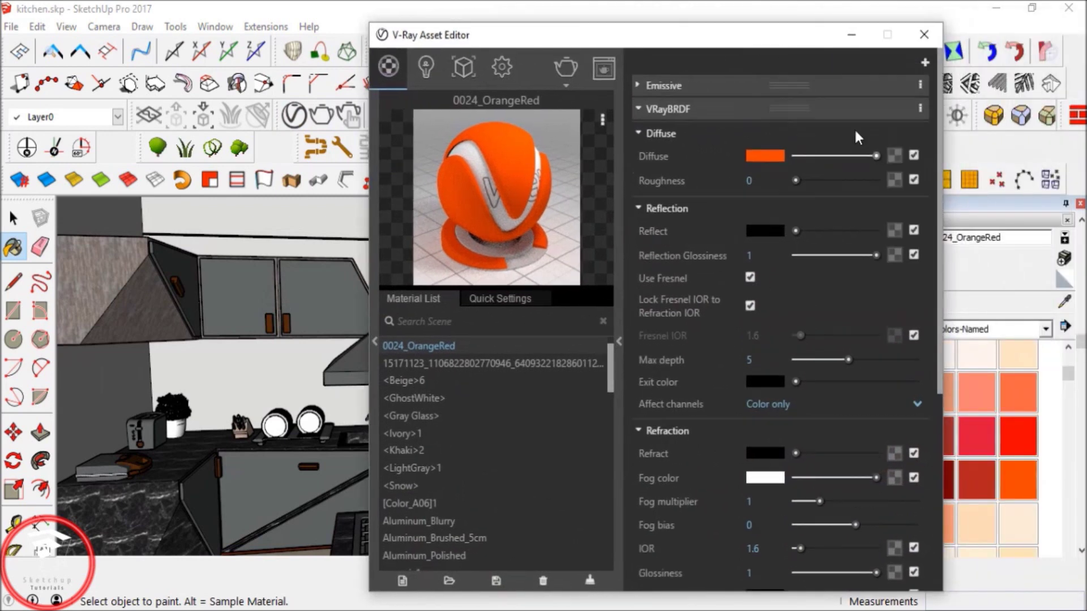
Set the OrangeRed material's emissive intensity to 2 and its emissive color to a light peach (RGB 255, 228, 202).
click(657, 110)
click(645, 86)
text(2)
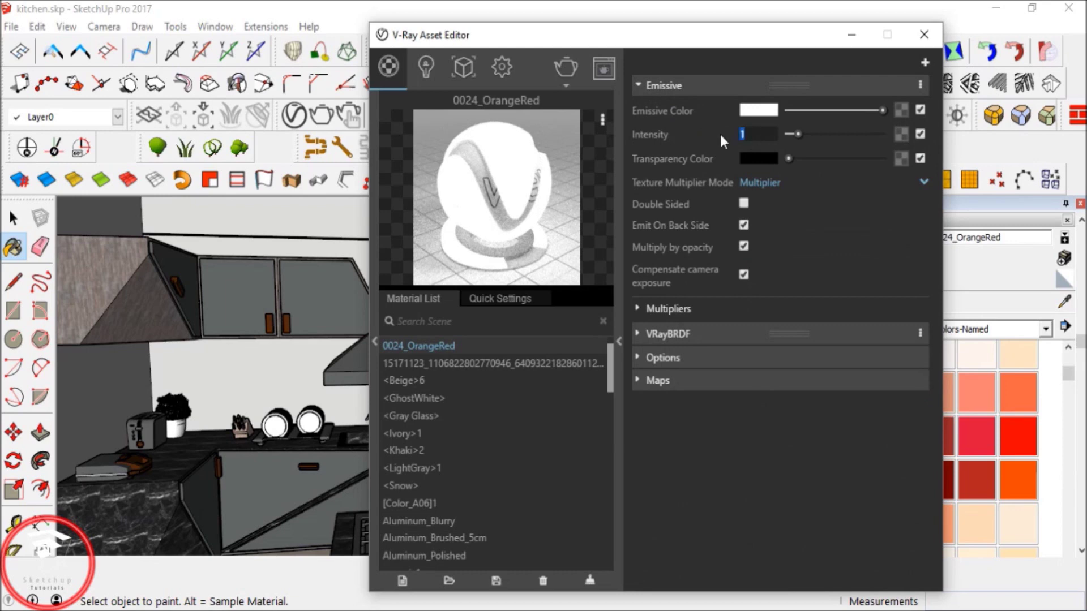
key(Return)
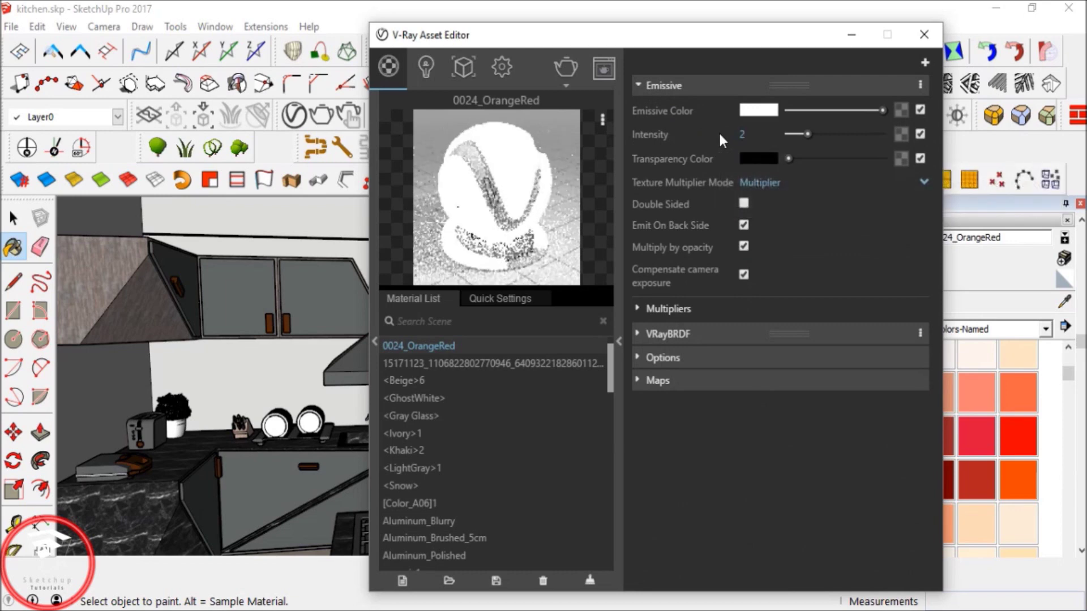
click(746, 111)
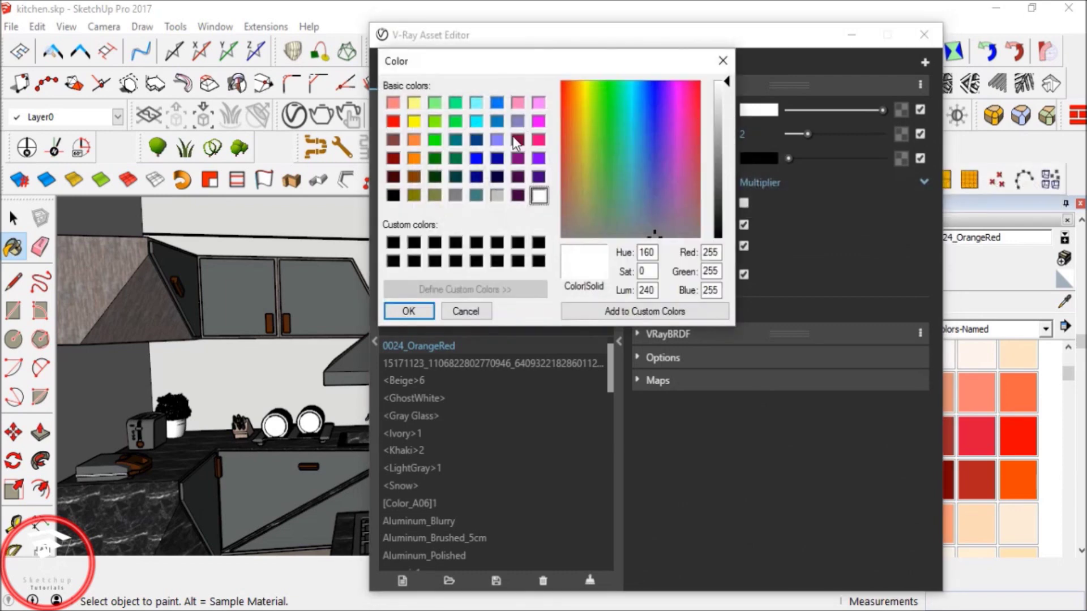
click(415, 159)
click(724, 100)
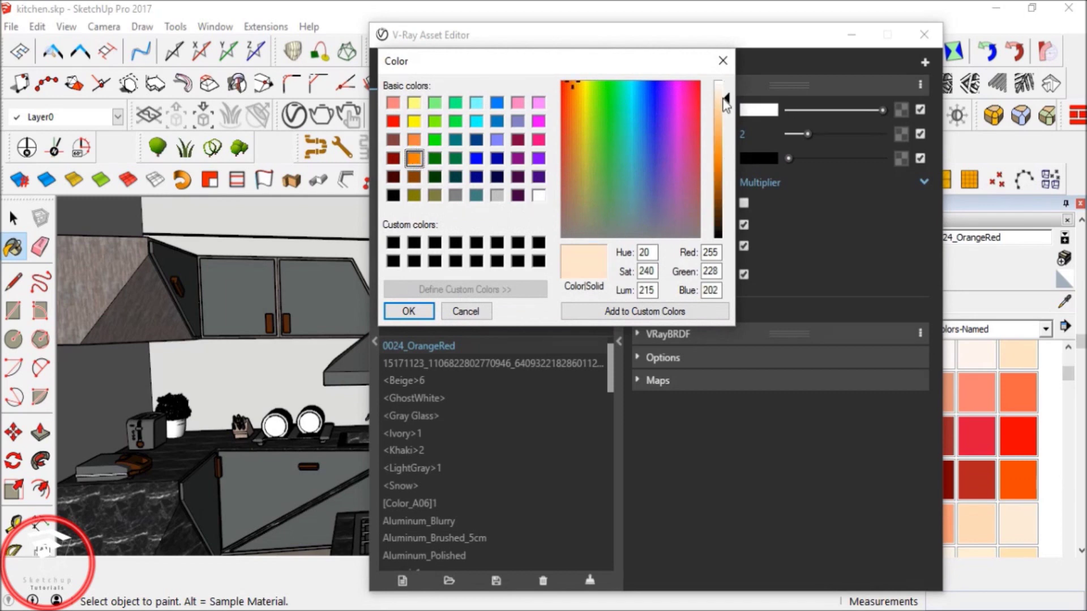
click(409, 311)
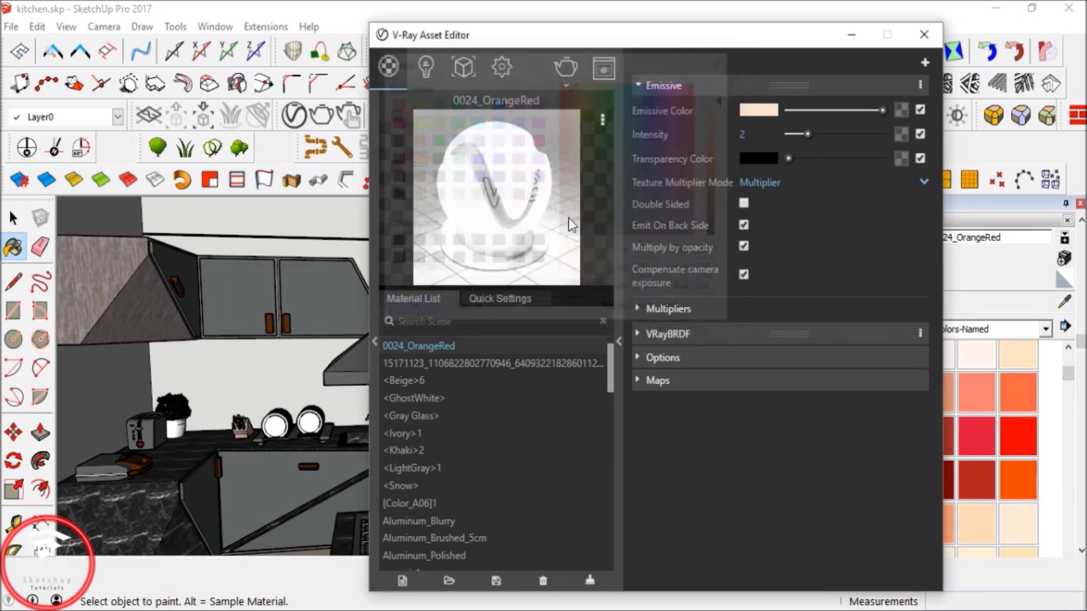
click(851, 39)
Sample the white wall paint behind the counter and view its V-Ray material settings.
mouse_move(461, 374)
middle_down()
mouse_move(441, 344)
mouse_move(471, 359)
middle_up()
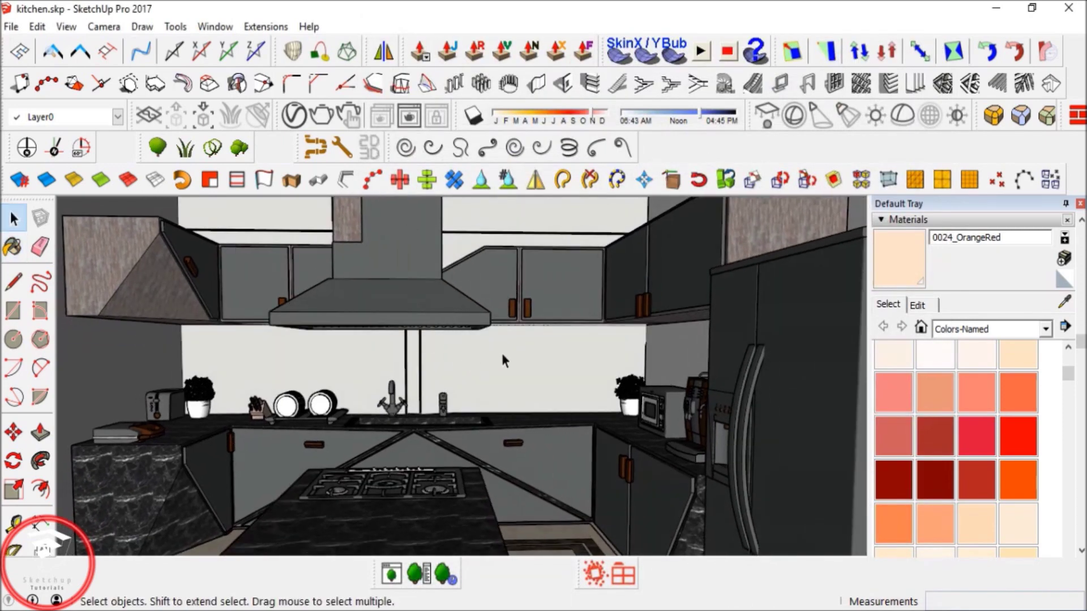
key(b)
alt+click(552, 384)
click(293, 116)
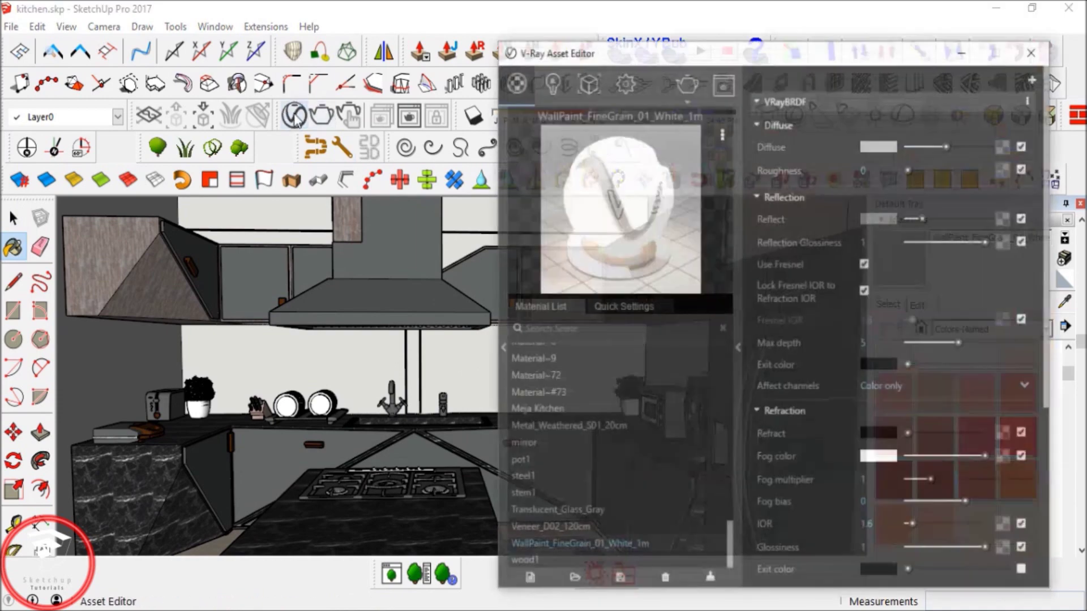
click(980, 30)
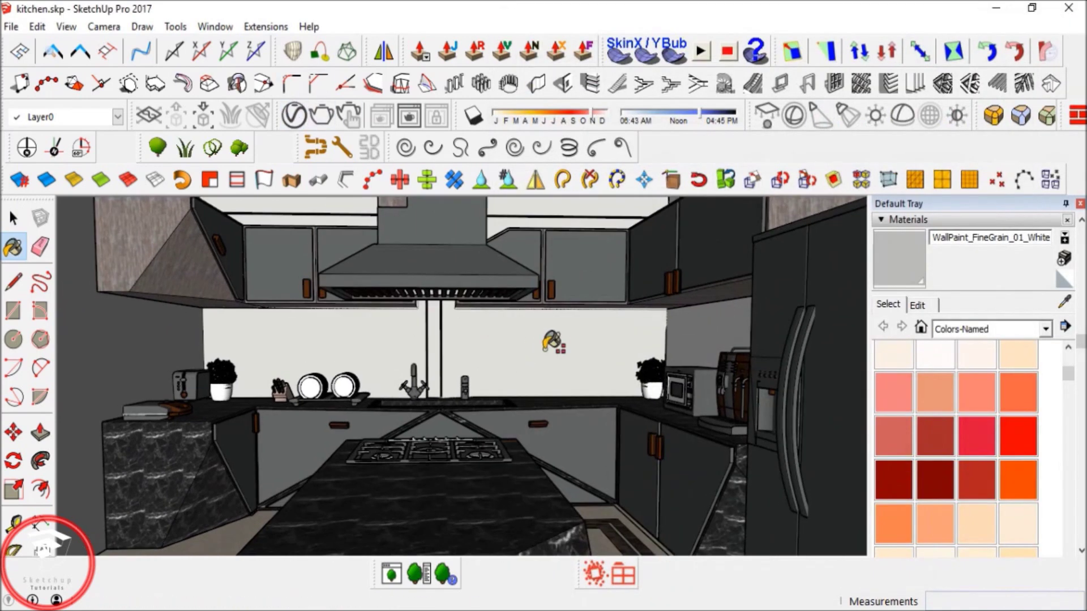
key(space)
Open the ceiling group and draw a circle of 0.15 m radius on the recessed ceiling, near the corner beside the chimney.
middle_drag(519, 367, 451, 286)
double_click(388, 328)
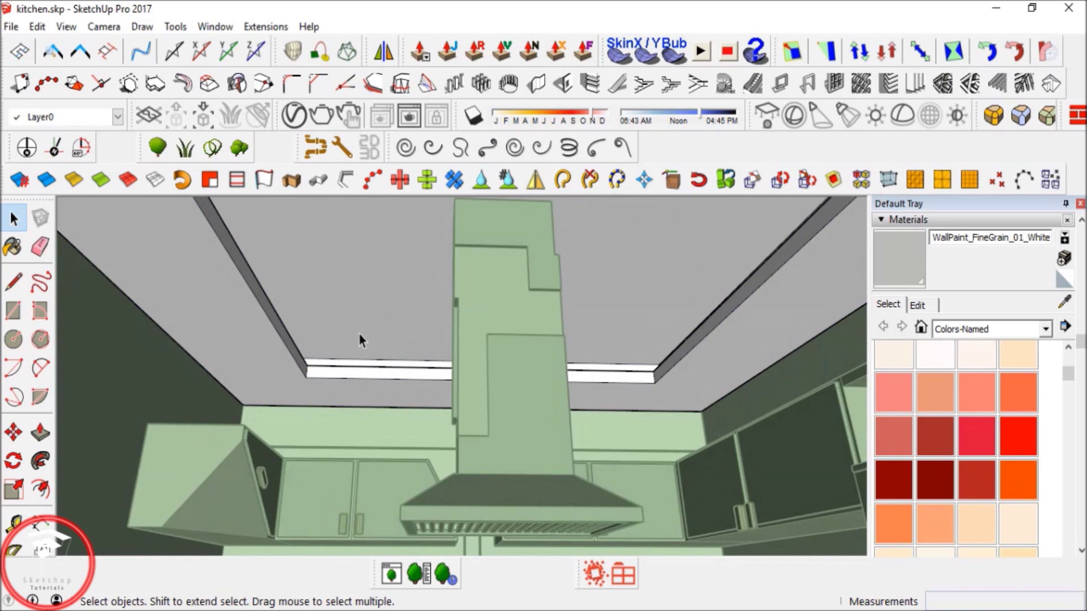
scroll(359, 334, up, 1)
key(c)
click(352, 340)
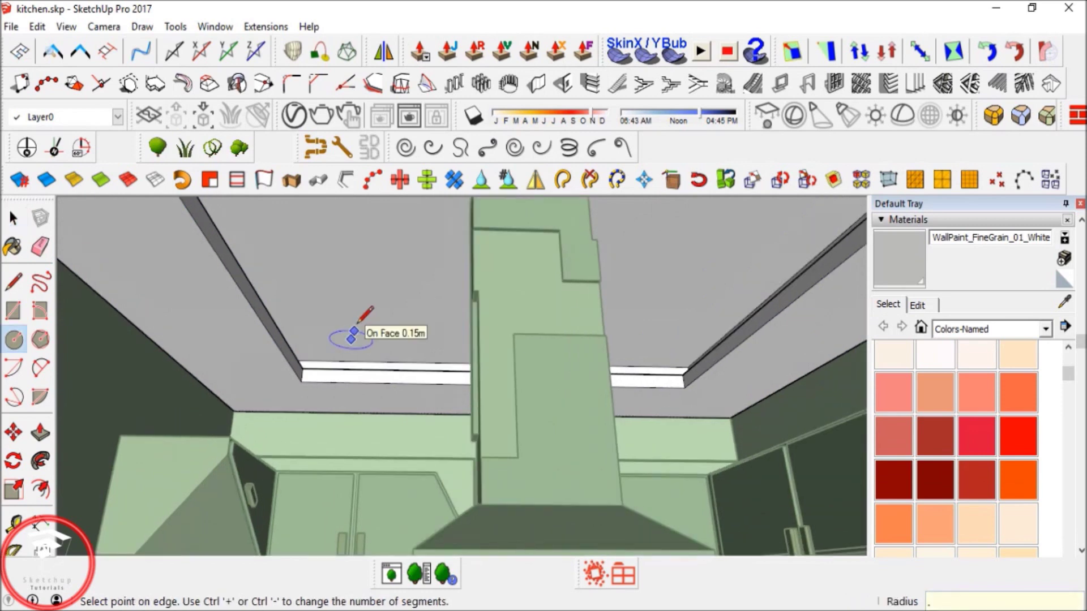
click(354, 335)
key(space)
Smooth the ceiling circle by setting its segment count to 50.
click(356, 333)
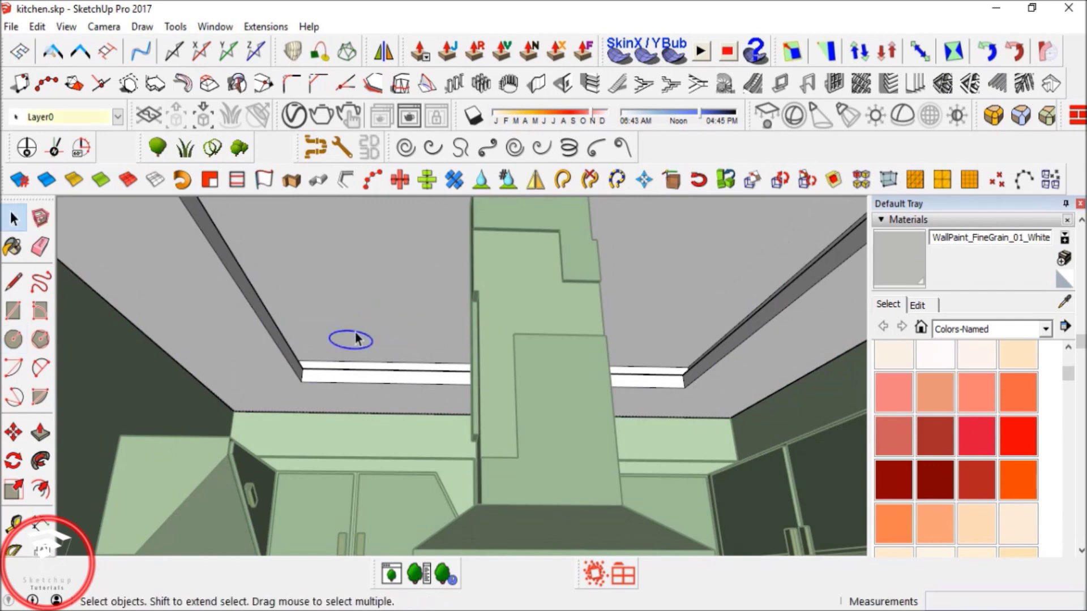
right_click(355, 338)
click(408, 138)
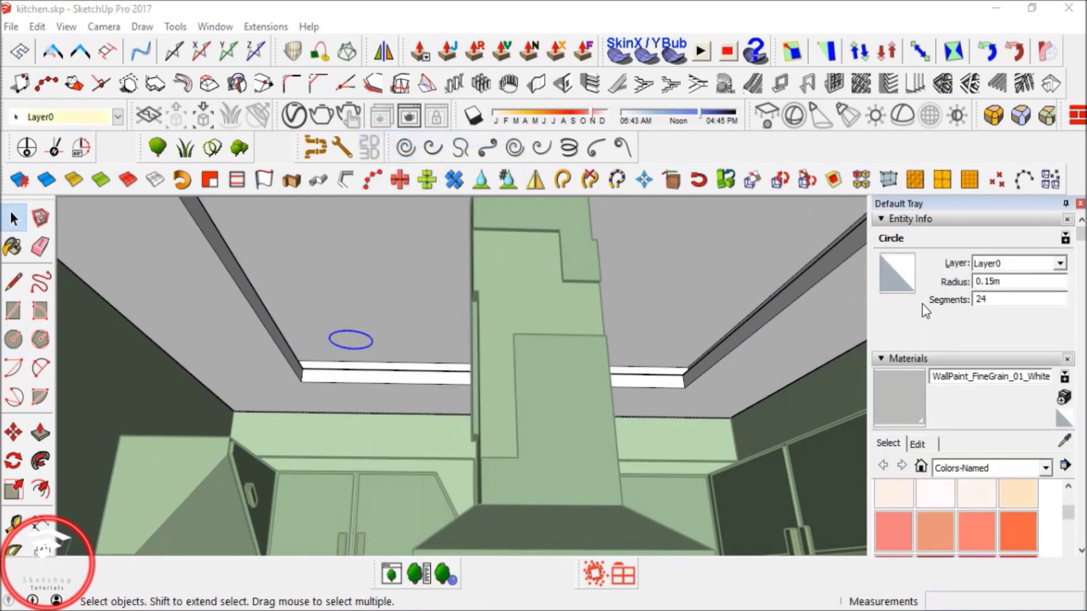
click(959, 301)
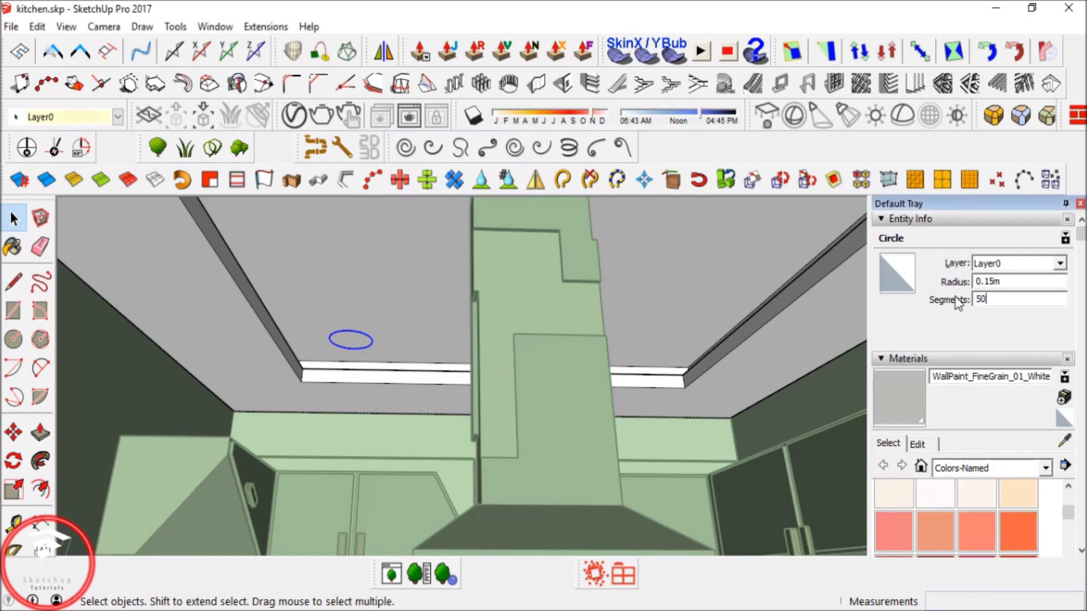
Mirror the circle to the opposite side of the chimney, using a vertical plane through the middle of the ceiling recess.
middle_drag(381, 315, 406, 366)
click(384, 51)
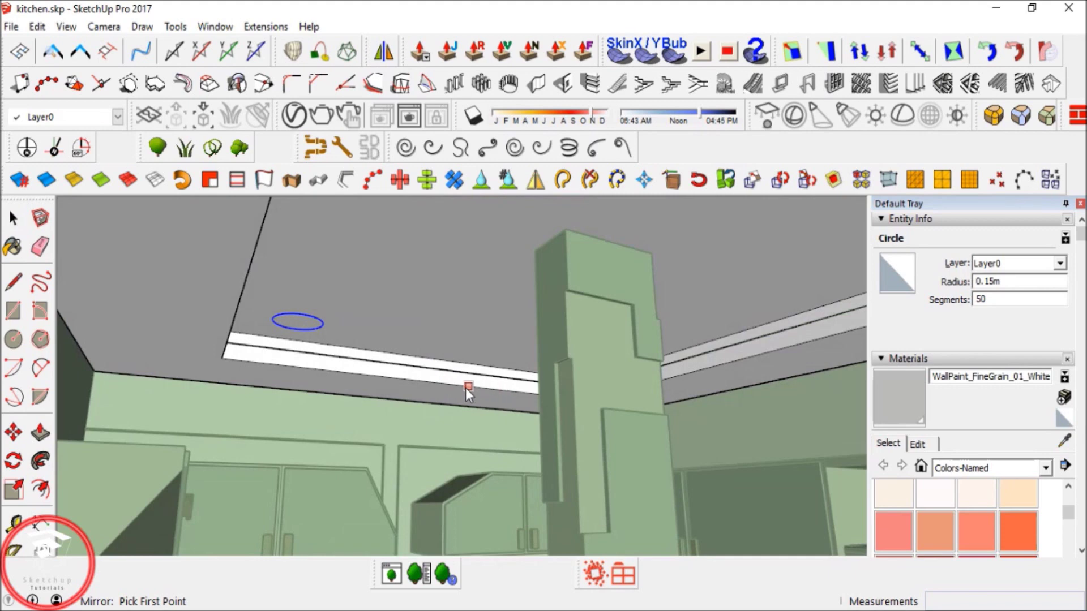
click(431, 383)
click(431, 424)
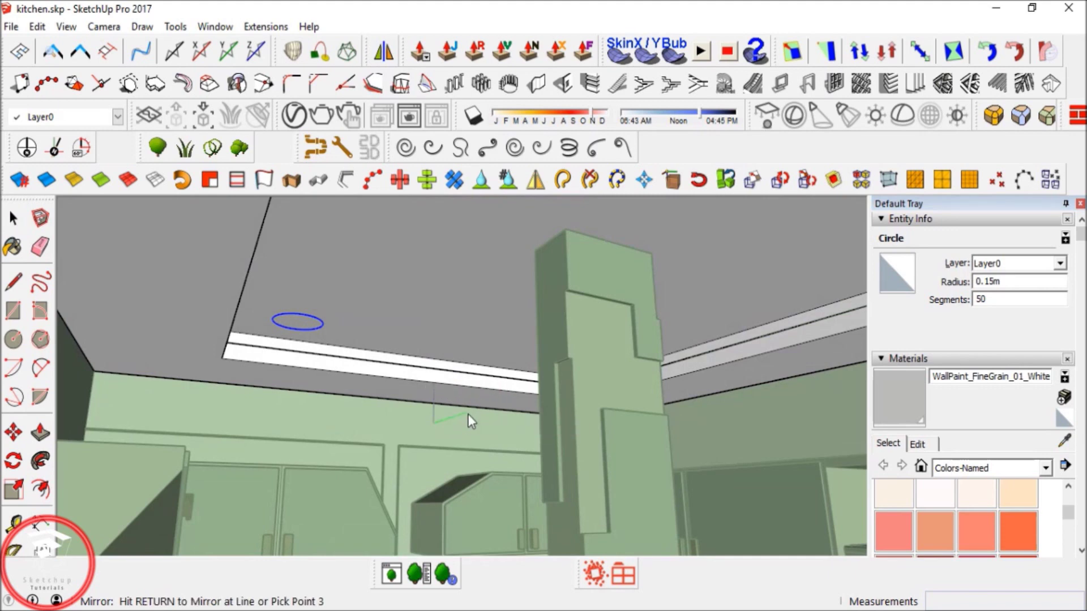
click(469, 413)
click(561, 357)
middle_drag(528, 355, 273, 328)
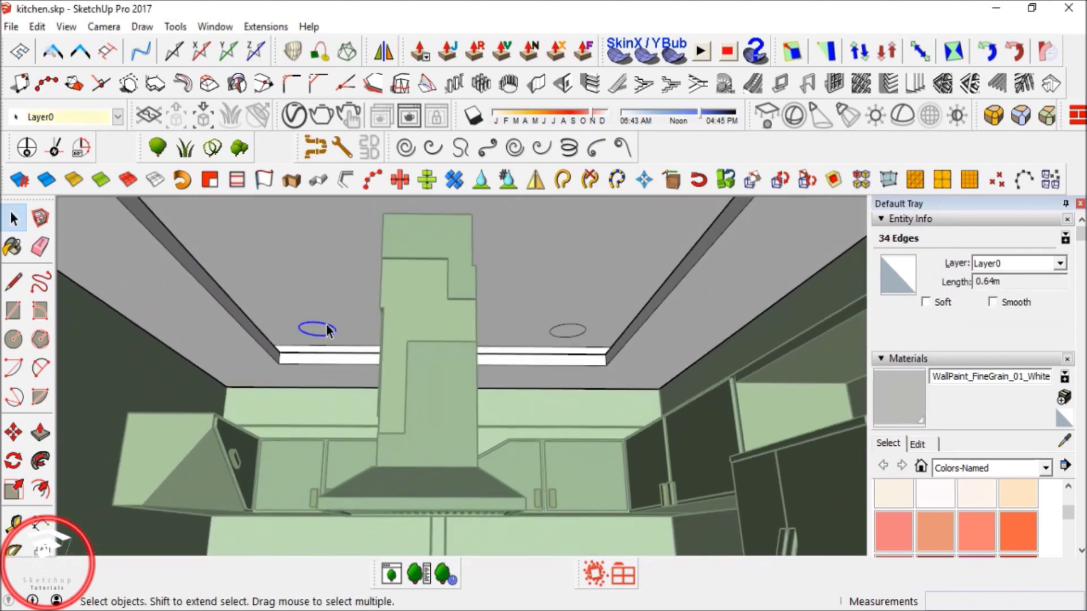
Copy both circles along the ceiling recess as a 2x array, making two more evenly spaced pairs.
shift+click(558, 328)
scroll(558, 328, down, 1)
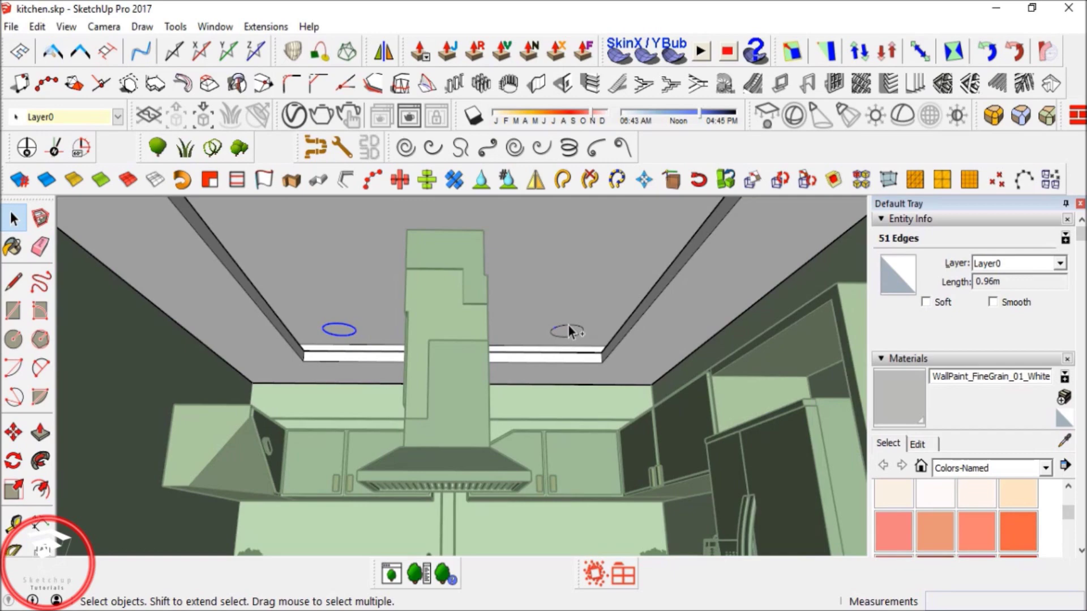
scroll(569, 324, up, 5)
mouse_move(532, 311)
middle_down()
mouse_move(529, 329)
mouse_move(521, 295)
middle_up()
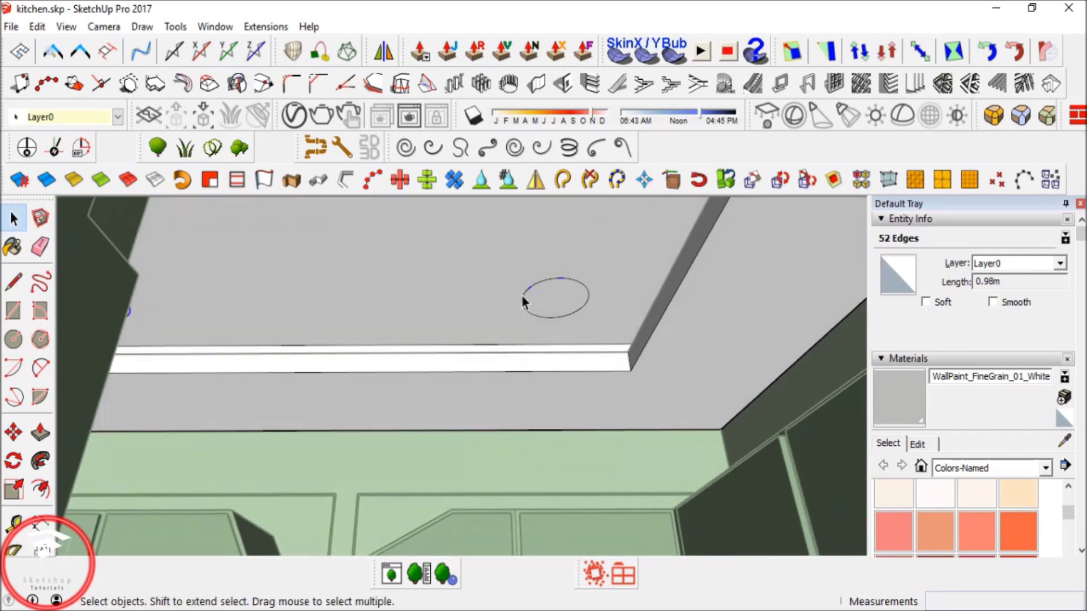
drag(585, 320, 593, 328)
middle_drag(594, 328, 310, 340)
middle_drag(536, 318, 487, 397)
shift+click(585, 346)
scroll(585, 346, down, 2)
scroll(509, 388, down, 2)
key(m)
click(520, 406)
key(ctrl)
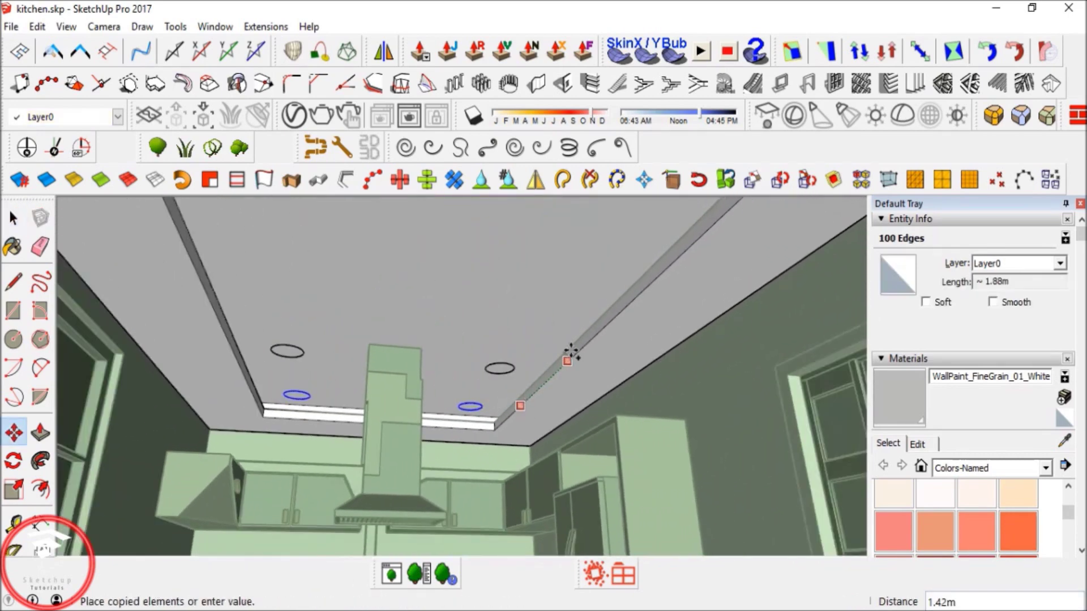
click(593, 338)
text(2x)
key(Return)
key(space)
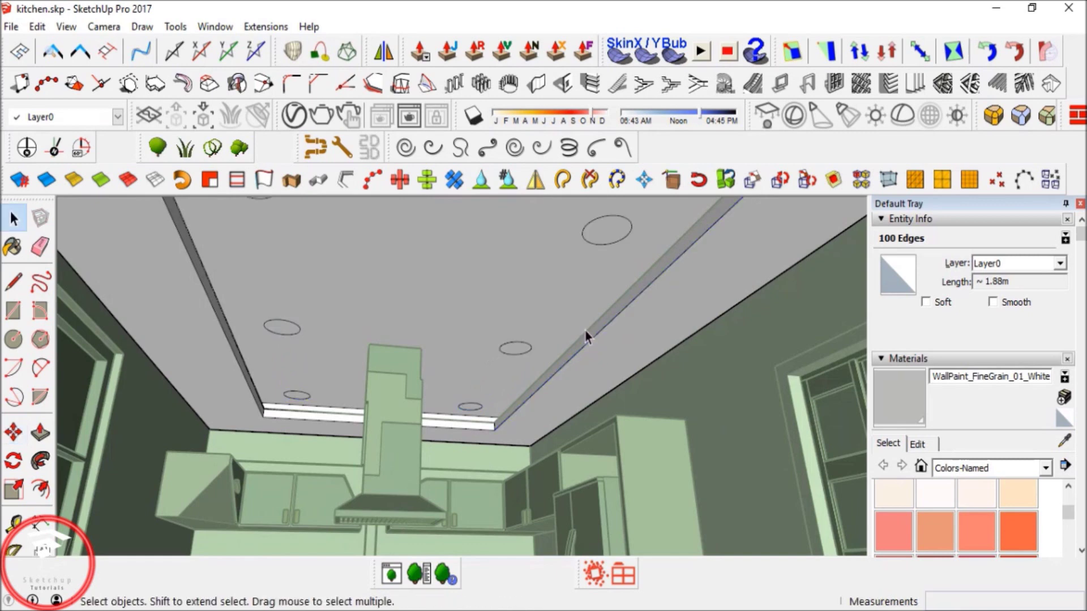
Recess the ceiling circles by 0.02 m with Push/Pull.
key(p)
click(602, 249)
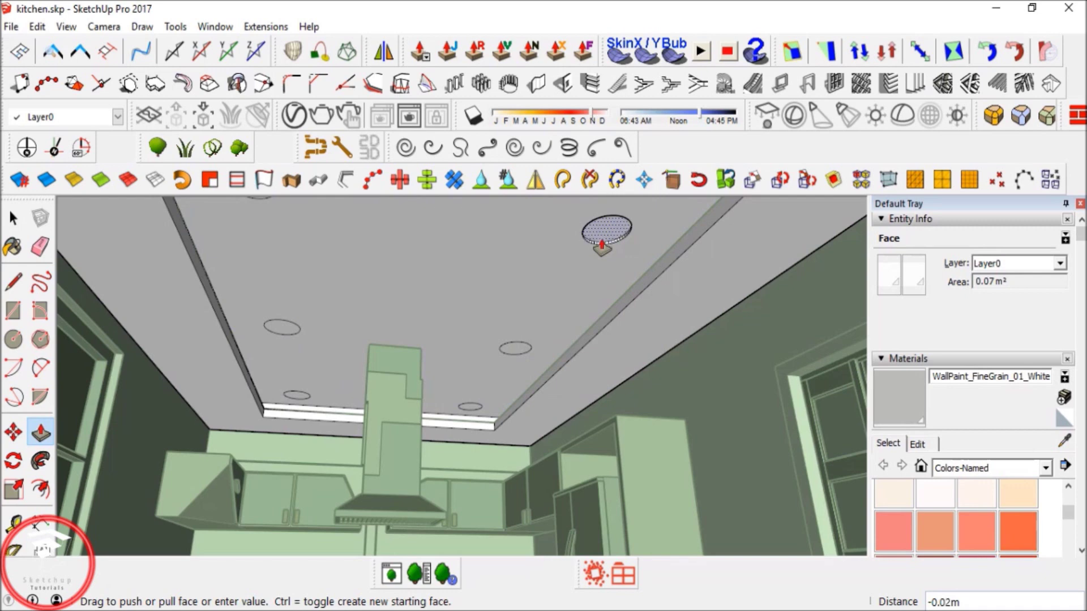
text(.02)
key(Return)
scroll(291, 335, up, 2)
middle_drag(291, 335, 355, 344)
double_click(281, 222)
shift+middle_drag(492, 433, 456, 379)
scroll(547, 357, up, 1)
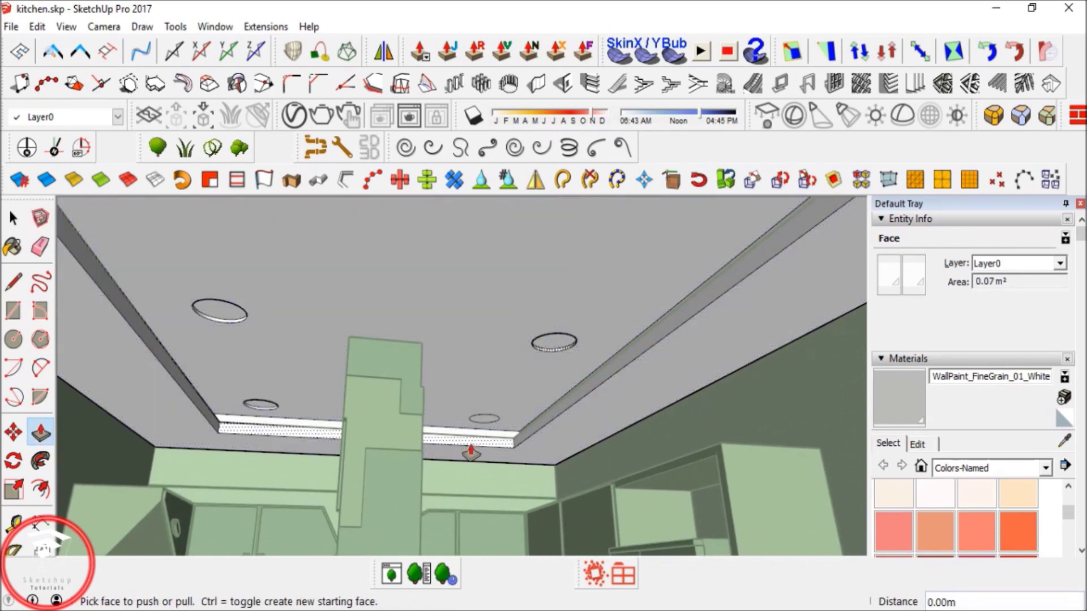
Delete the six round faces inside the ceiling recesses to leave open holes, and close the ceiling group.
key(space)
click(504, 382)
ctrl+click(218, 314)
middle_drag(254, 371, 283, 323)
scroll(230, 423, up, 2)
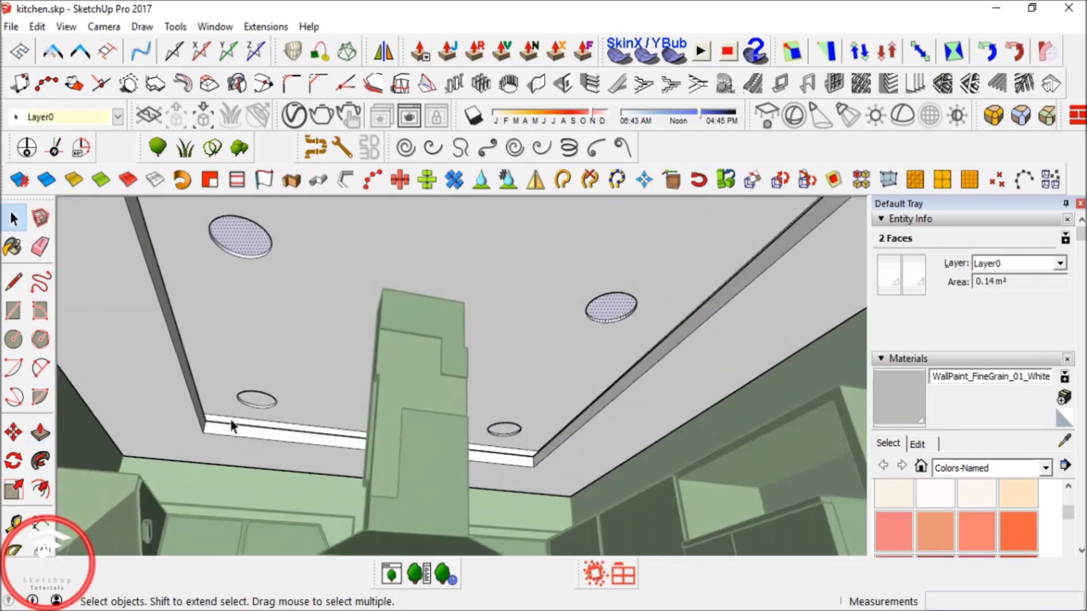
scroll(532, 433, up, 2)
shift+click(533, 433)
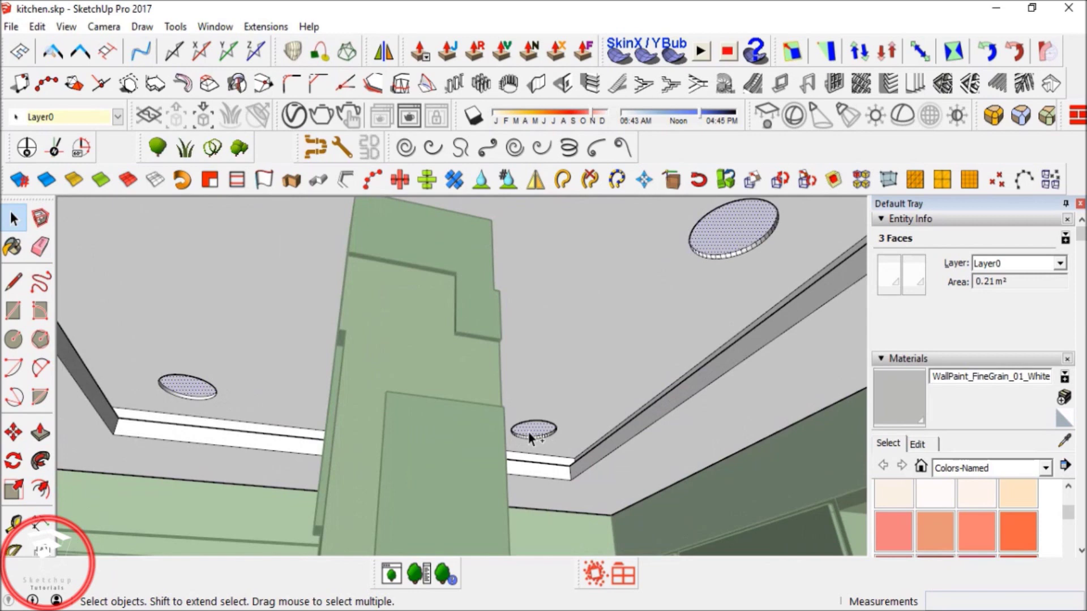
scroll(528, 431, down, 3)
middle_drag(436, 356, 402, 472)
scroll(403, 470, down, 3)
middle_drag(417, 418, 423, 465)
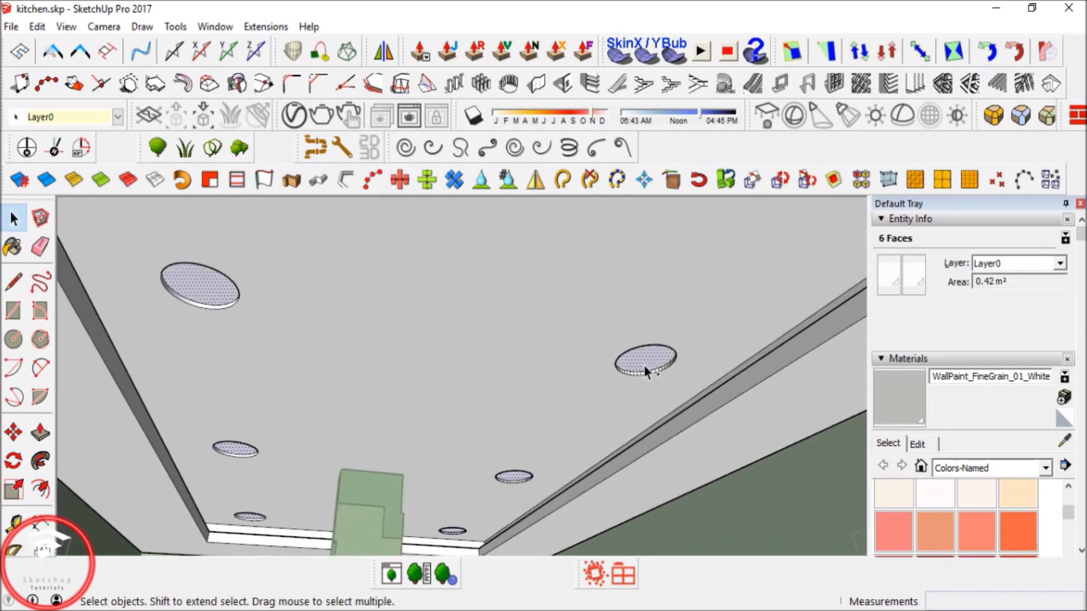
key(Delete)
key(Escape)
Paste the six round faces in place over the ceiling holes and group them.
mouse_move(525, 428)
middle_down()
mouse_move(514, 448)
mouse_move(509, 436)
middle_up()
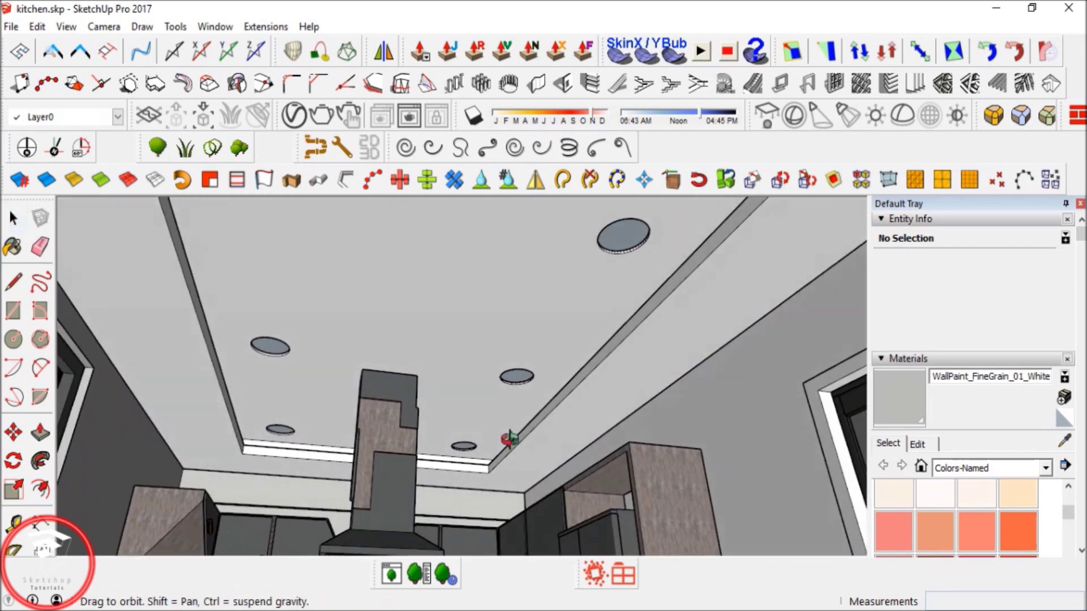
click(37, 28)
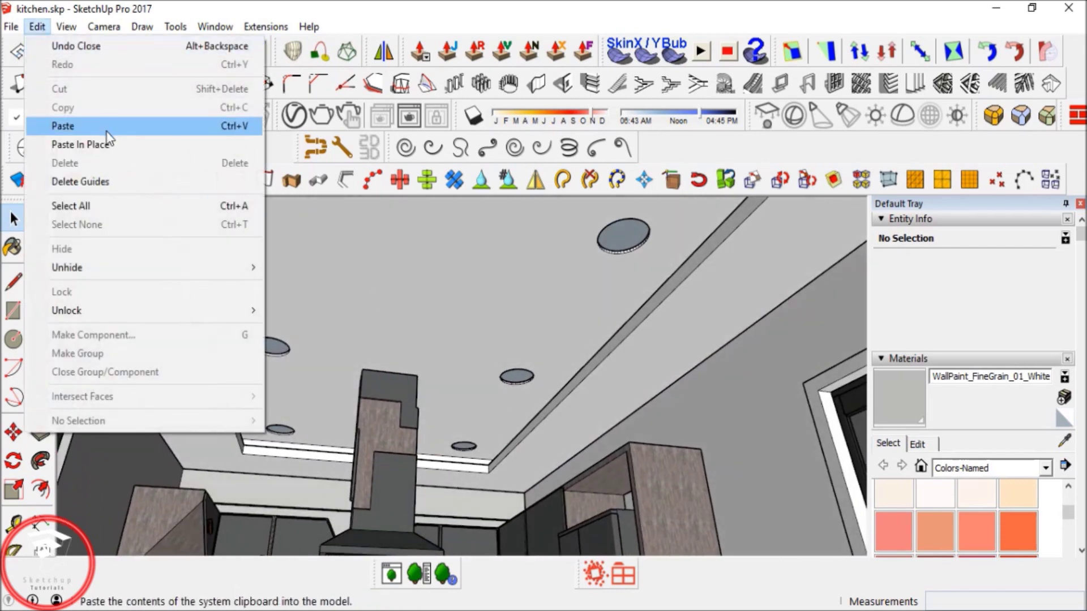
click(107, 143)
scroll(569, 265, up, 1)
right_click(631, 247)
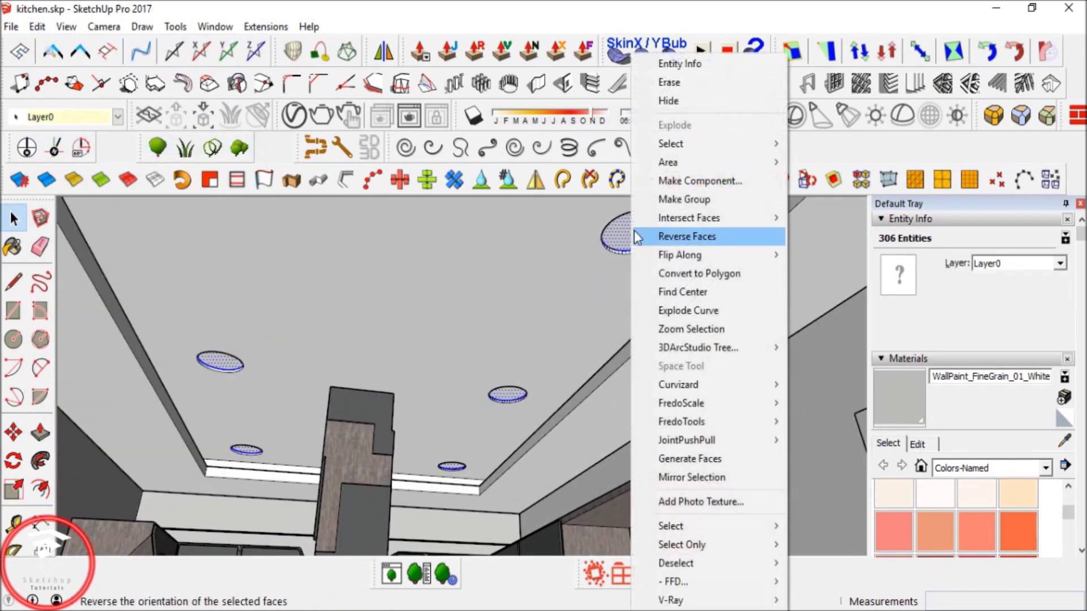
click(685, 199)
Sample the 0024_OrangeRed material, paint the six round ceiling faces with it, and exit the group.
mouse_move(566, 396)
middle_down()
mouse_move(461, 388)
mouse_move(502, 413)
mouse_move(490, 446)
mouse_move(452, 464)
middle_up()
key(b)
alt+click(492, 433)
mouse_move(491, 433)
middle_down()
mouse_move(503, 364)
mouse_move(488, 306)
mouse_move(456, 311)
mouse_move(464, 303)
middle_up()
click(471, 315)
key(space)
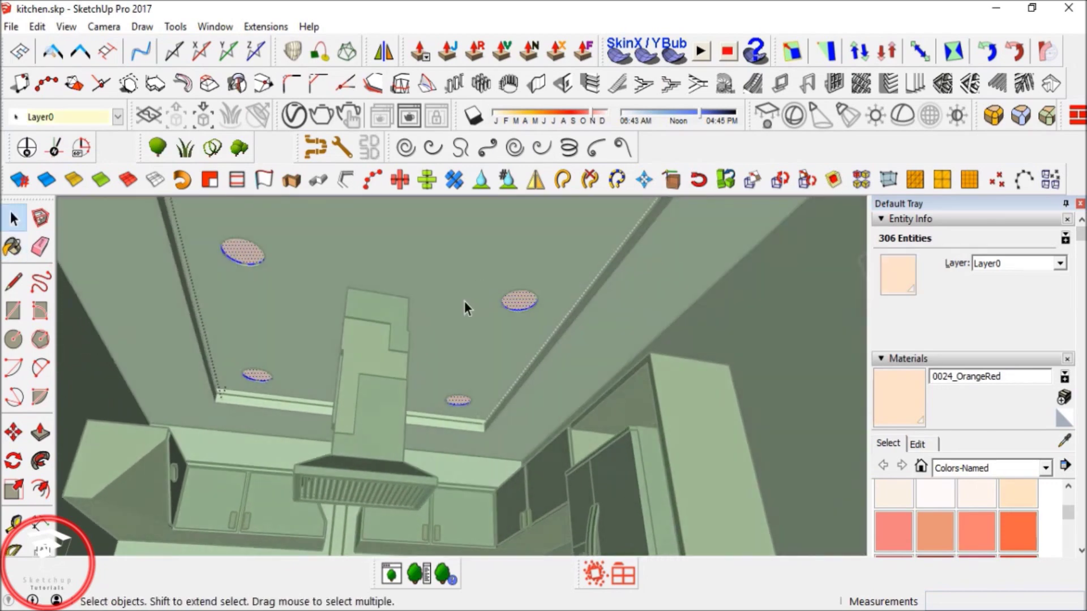
key(Escape)
shift+middle_drag(303, 359, 318, 354)
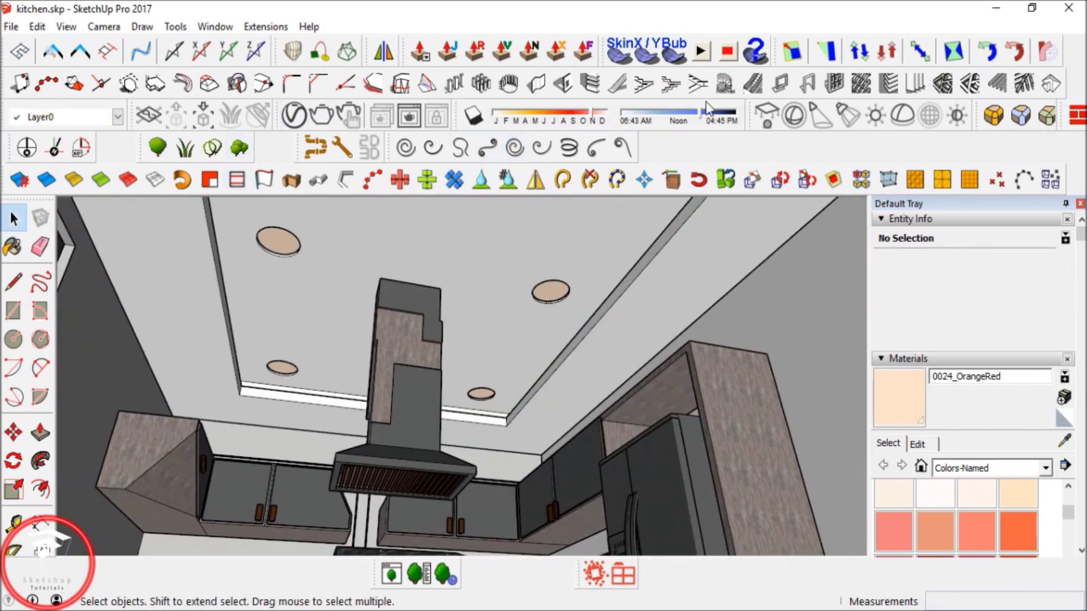
Place a V-Ray spot light at the centre of a round face near the end of the ceiling recess.
click(821, 116)
scroll(258, 374, up, 5)
middle_drag(258, 374, 326, 334)
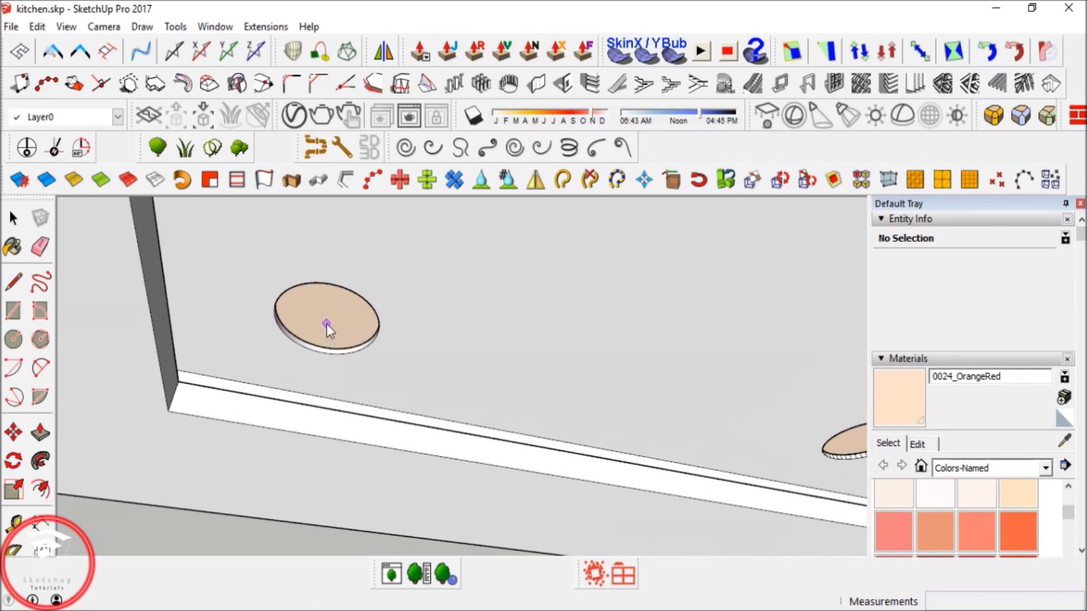
scroll(335, 332, up, 3)
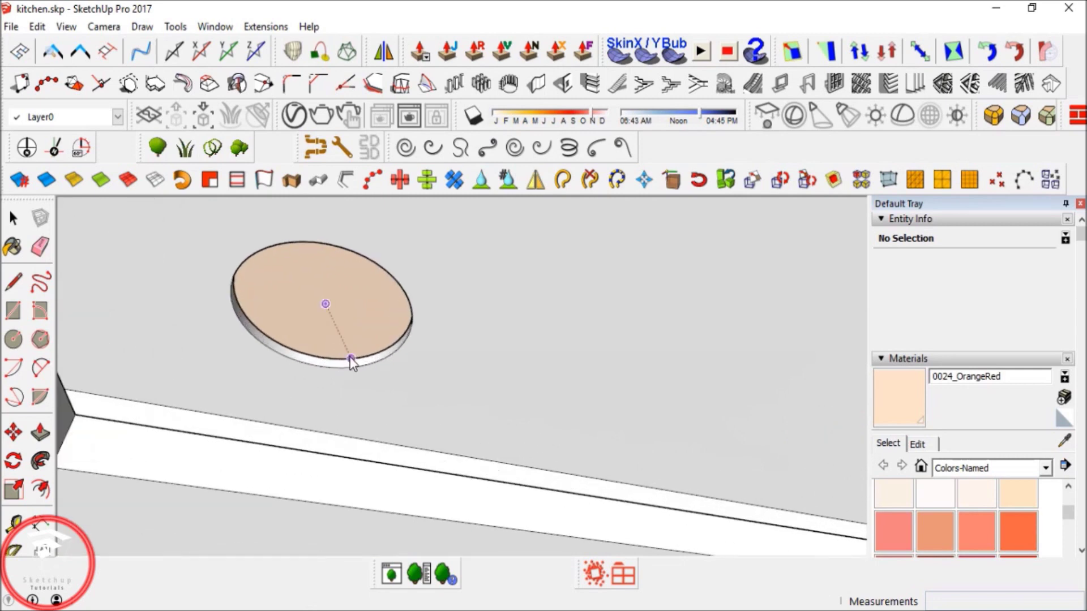
click(326, 307)
middle_drag(351, 358, 383, 335)
Move the spot light down 0.02 m from its round face.
key(space)
scroll(331, 344, up, 2)
click(333, 341)
key(m)
drag(378, 346, 379, 360)
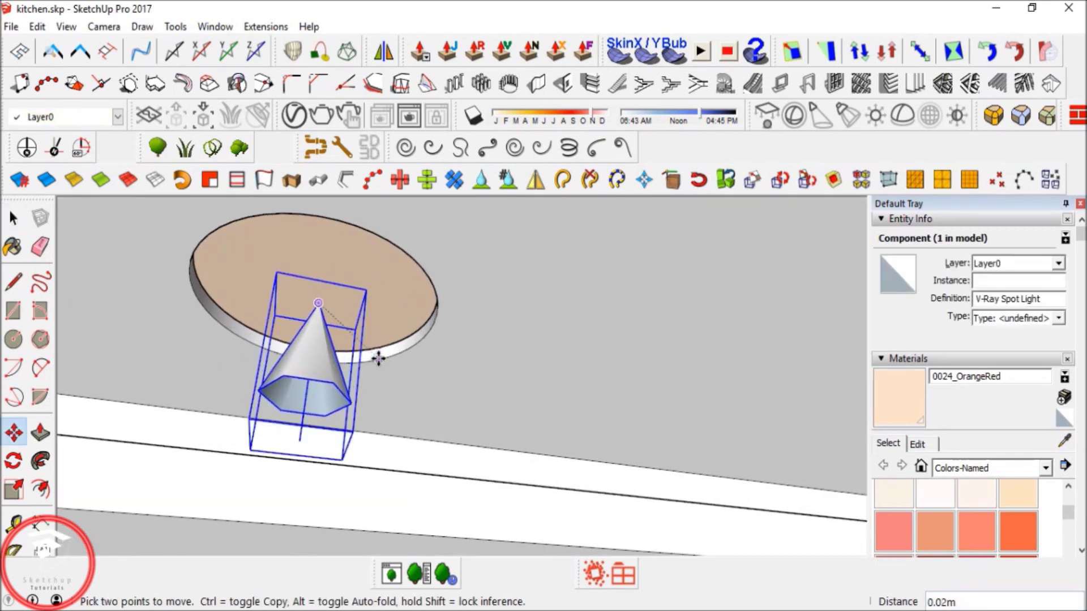
key(space)
middle_drag(374, 333, 378, 368)
scroll(391, 368, down, 3)
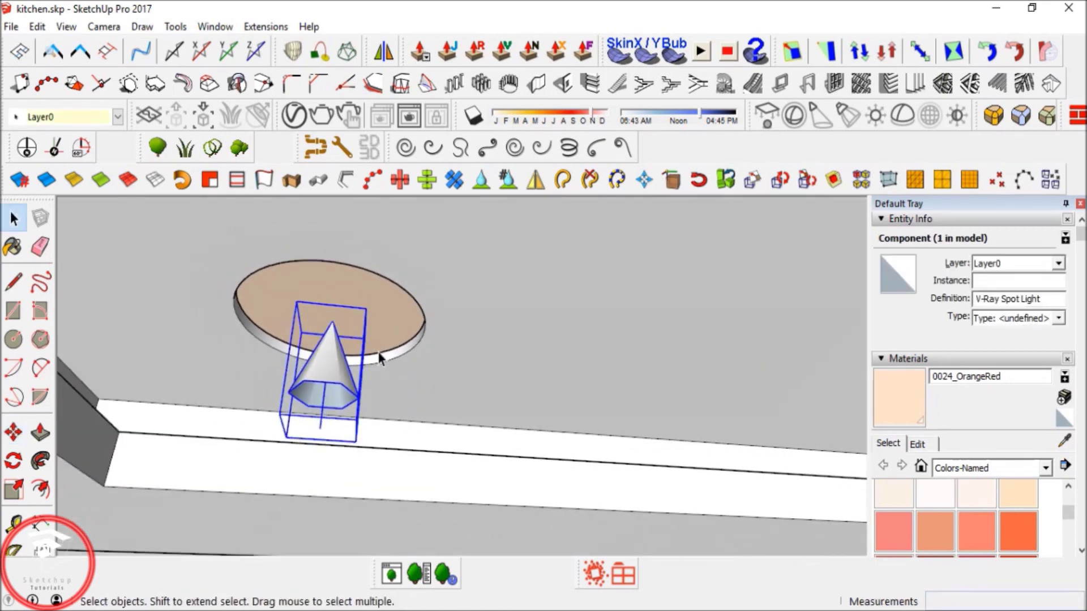
Copy the spot light about 2.11 m along the red axis to the matching round face across the ceiling.
middle_drag(323, 339, 300, 348)
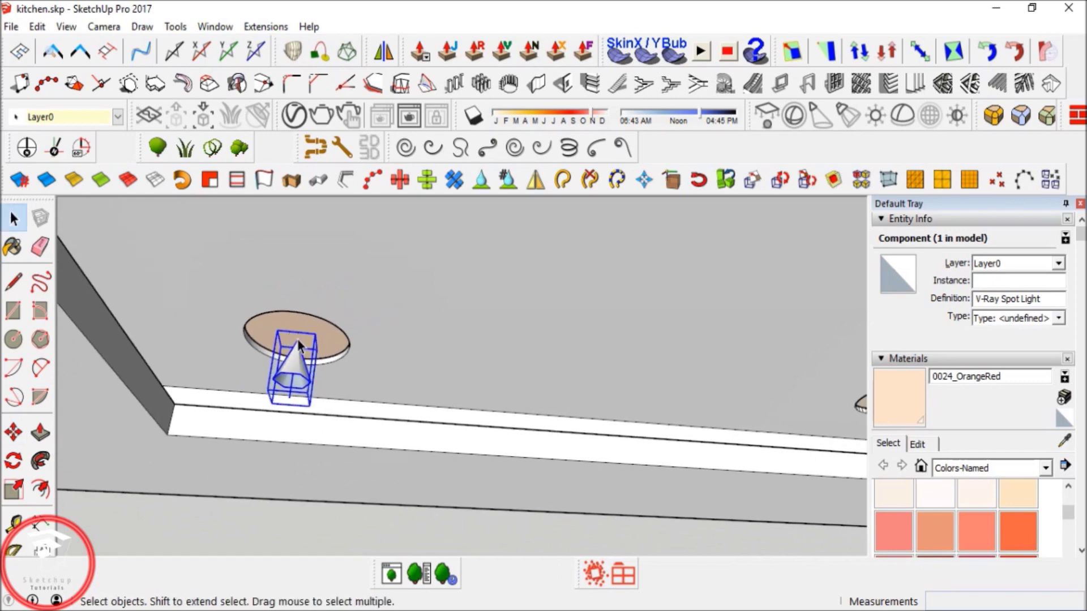
key(m)
click(295, 313)
key(ctrl)
middle_drag(298, 309, 443, 350)
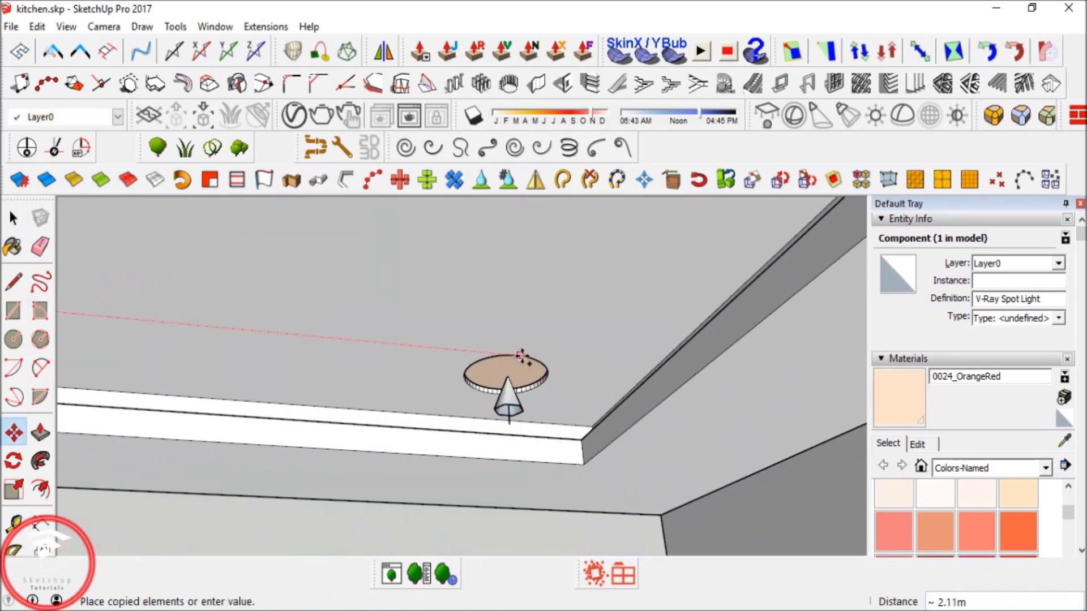
click(519, 355)
key(space)
Copy both spot lights 1.87 m to the adjacent pair of round faces as a 2x array, covering all six.
middle_drag(520, 355, 414, 352)
ctrl+click(228, 357)
middle_drag(559, 385, 553, 373)
key(m)
scroll(583, 355, up, 3)
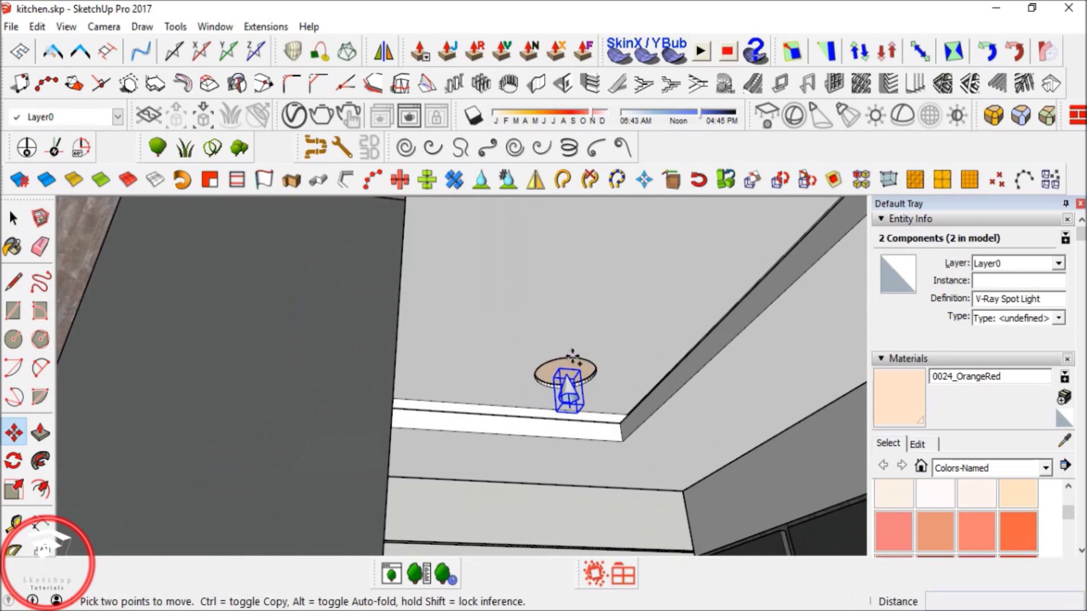
scroll(580, 359, up, 1)
click(582, 360)
scroll(583, 300, down, 4)
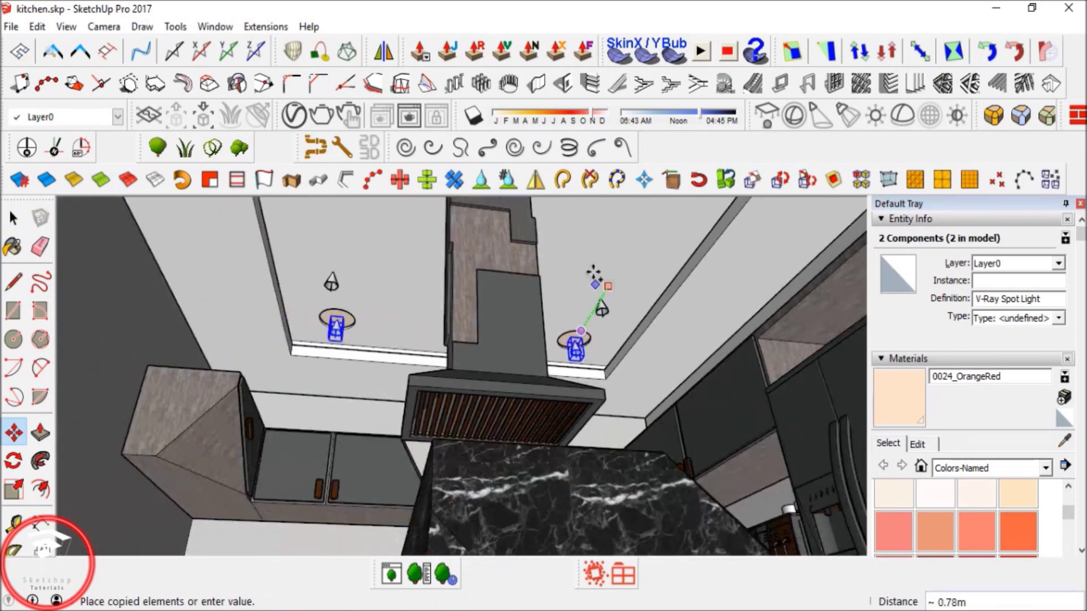
shift+middle_drag(594, 276, 530, 386)
scroll(602, 315, up, 4)
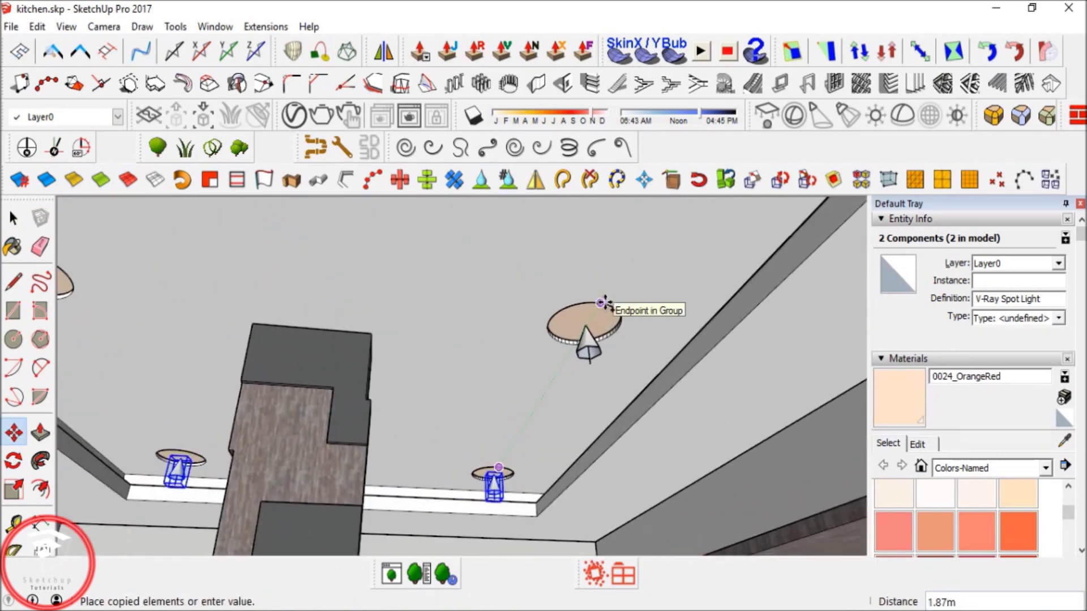
click(604, 303)
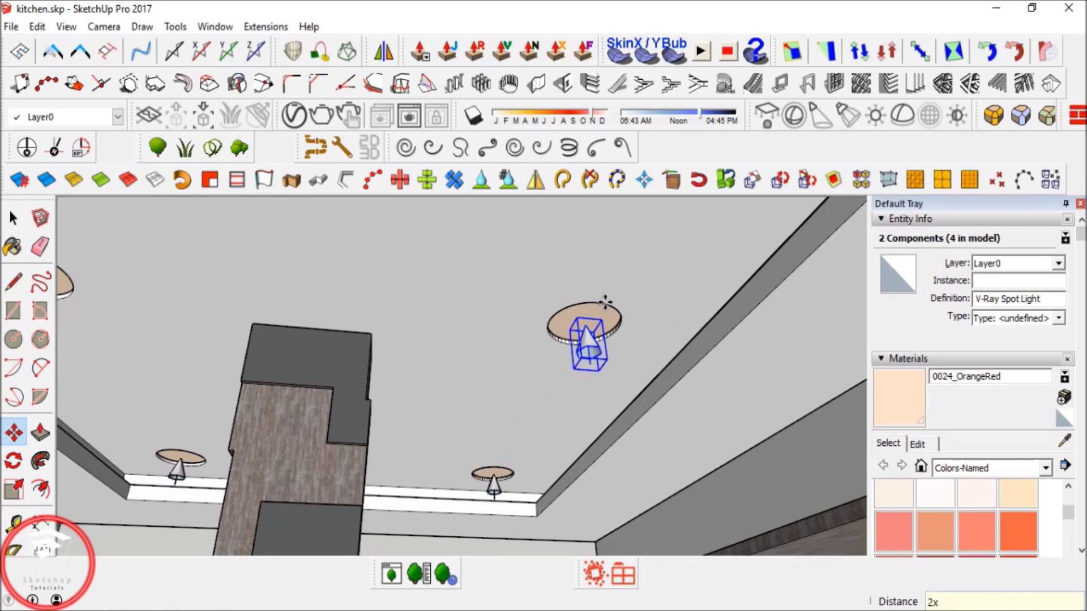
key(Return)
key(space)
Paste the 0024_OrangeRed material's emissive colour into the V-Ray spot light's colour.
scroll(572, 326, down, 3)
shift+middle_drag(571, 326, 532, 357)
scroll(542, 375, down, 3)
click(294, 116)
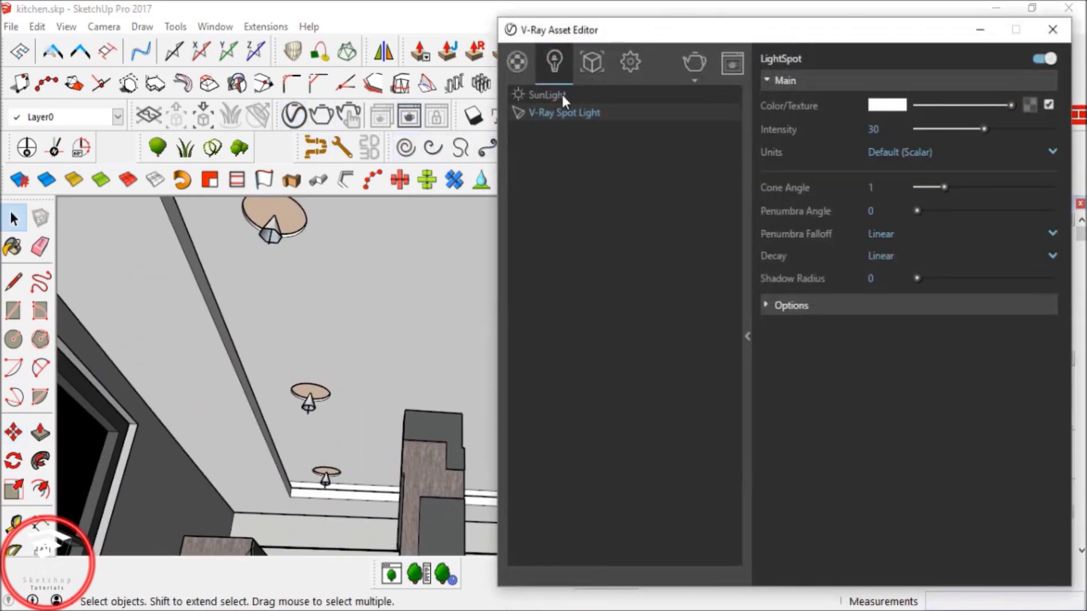
drag(774, 42, 625, 52)
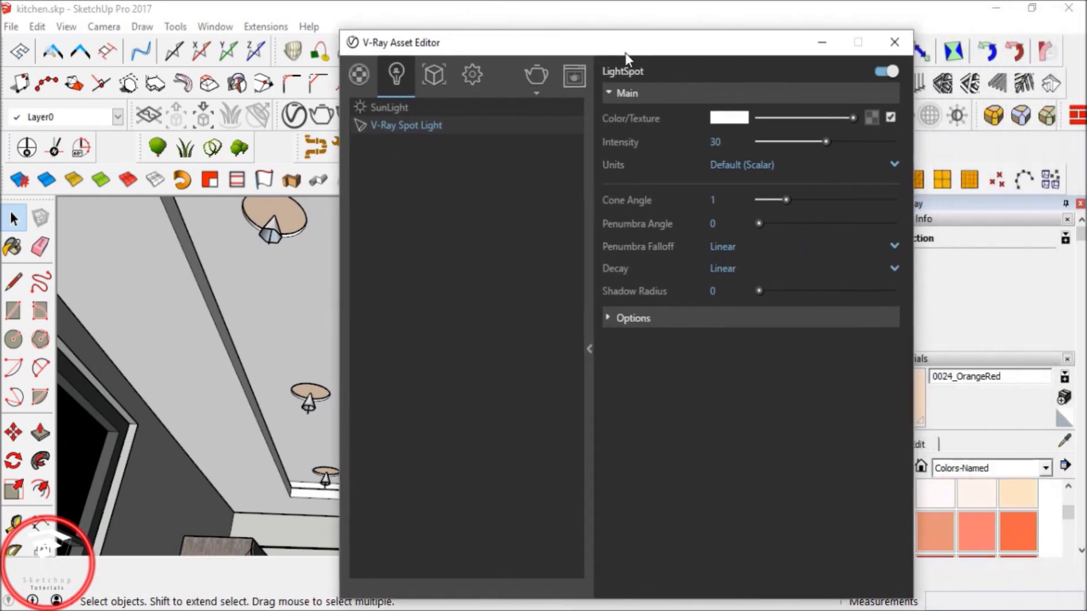
click(369, 76)
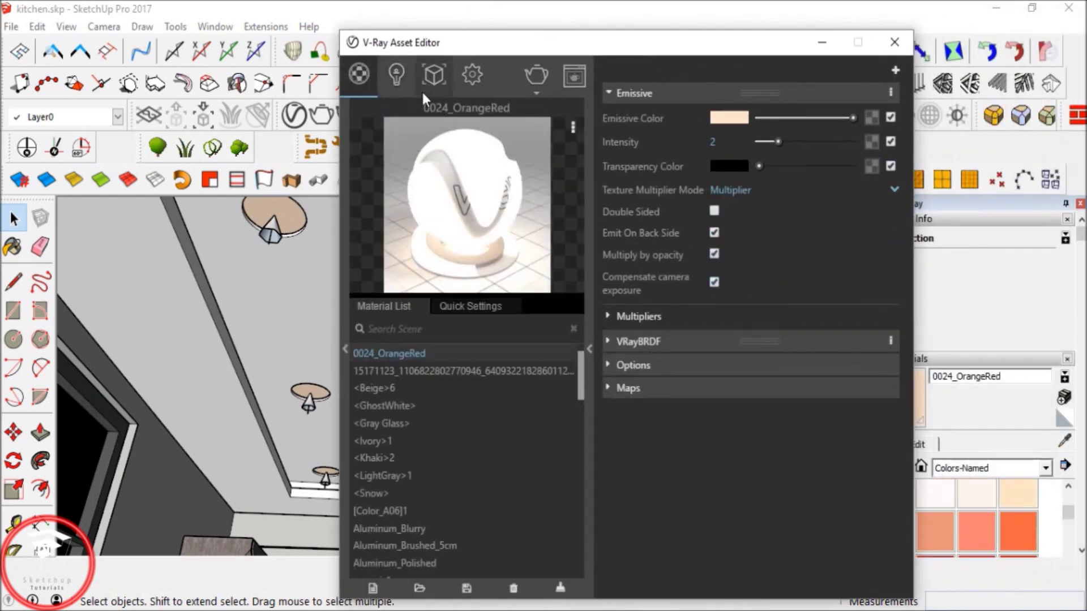
click(396, 75)
right_click(723, 125)
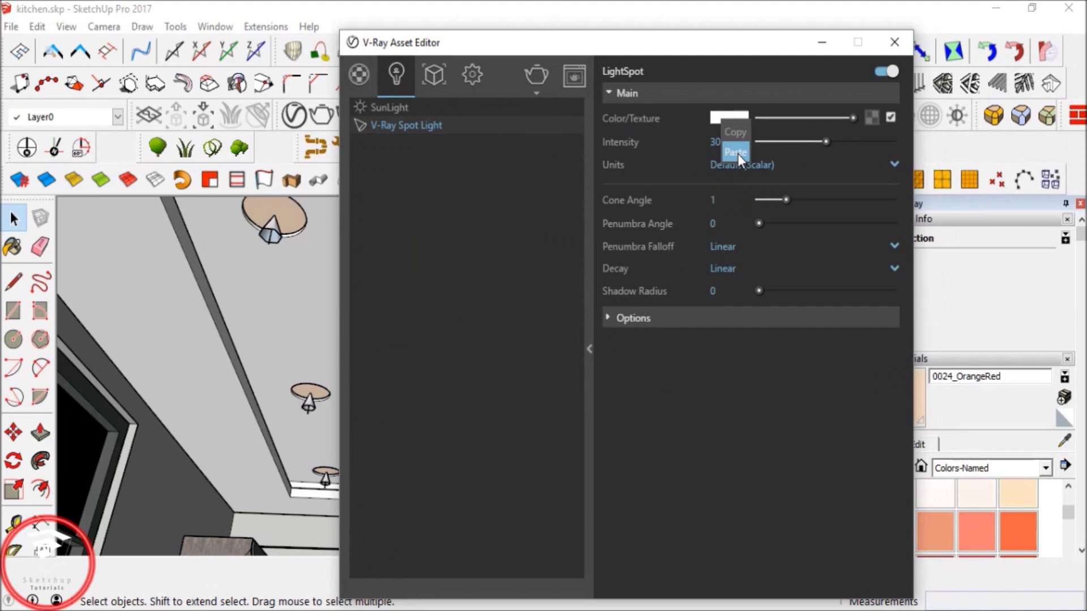
click(735, 151)
Set the V-Ray spot light's penumbra angle to 0.5 and its intensity to 5, and minimise the asset editor.
click(716, 224)
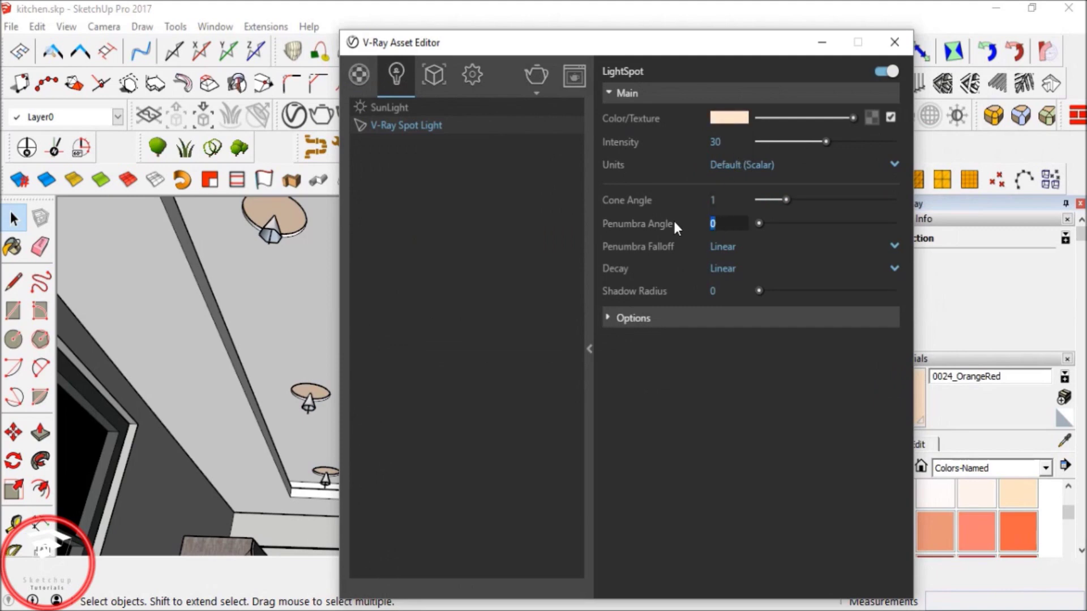
text(0.5)
key(Return)
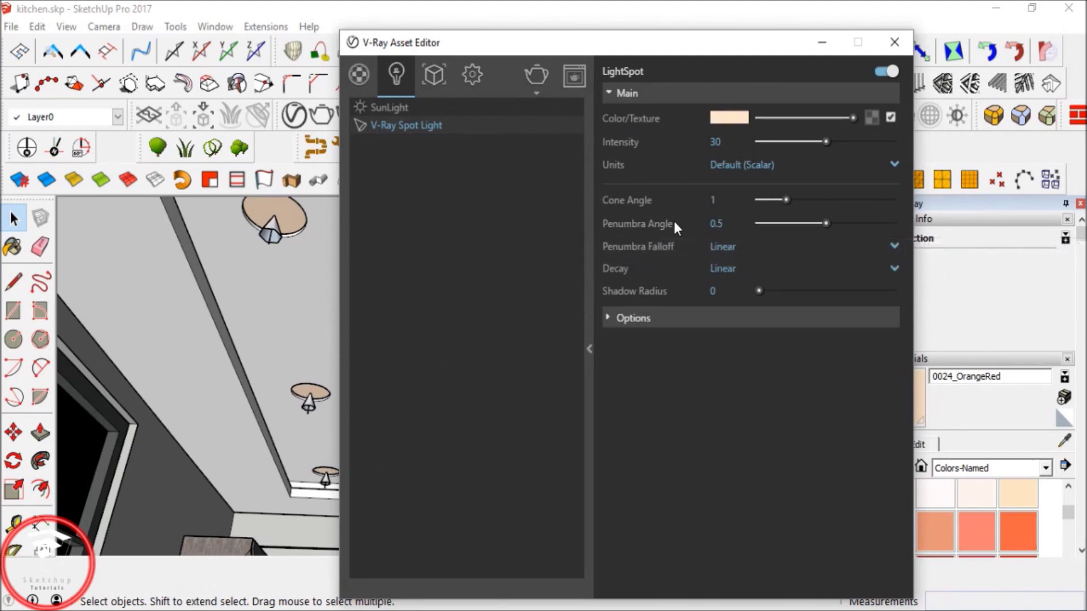
double_click(725, 143)
text(10)
key(Return)
drag(724, 142, 675, 144)
text(5)
key(Return)
click(826, 40)
Draw a V-Ray rectangle light in the ceiling recess between two opposite corners.
middle_drag(497, 365, 475, 342)
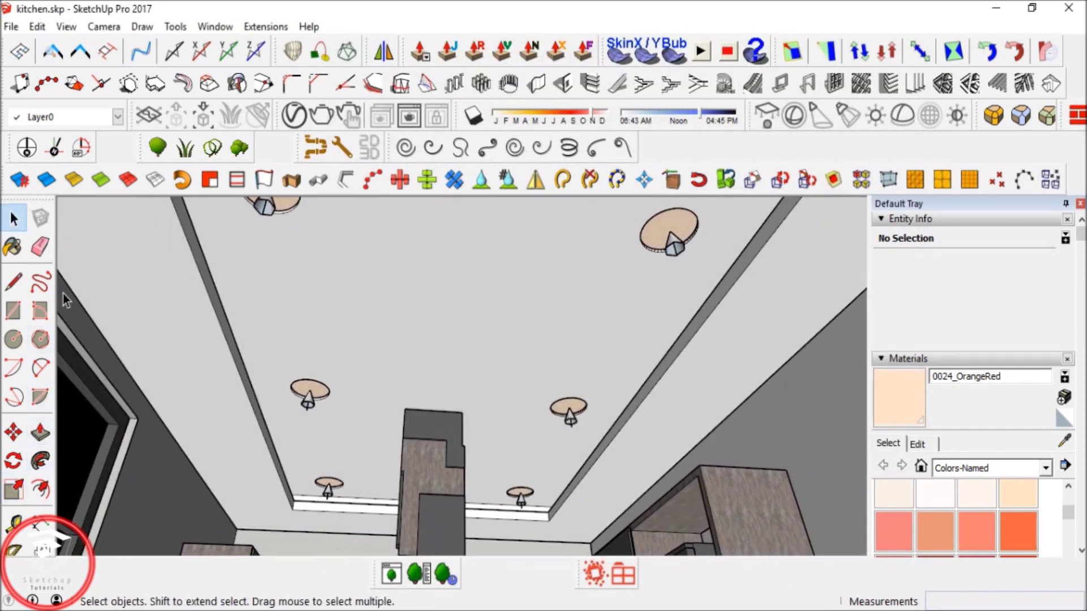
click(767, 113)
middle_drag(434, 383, 429, 290)
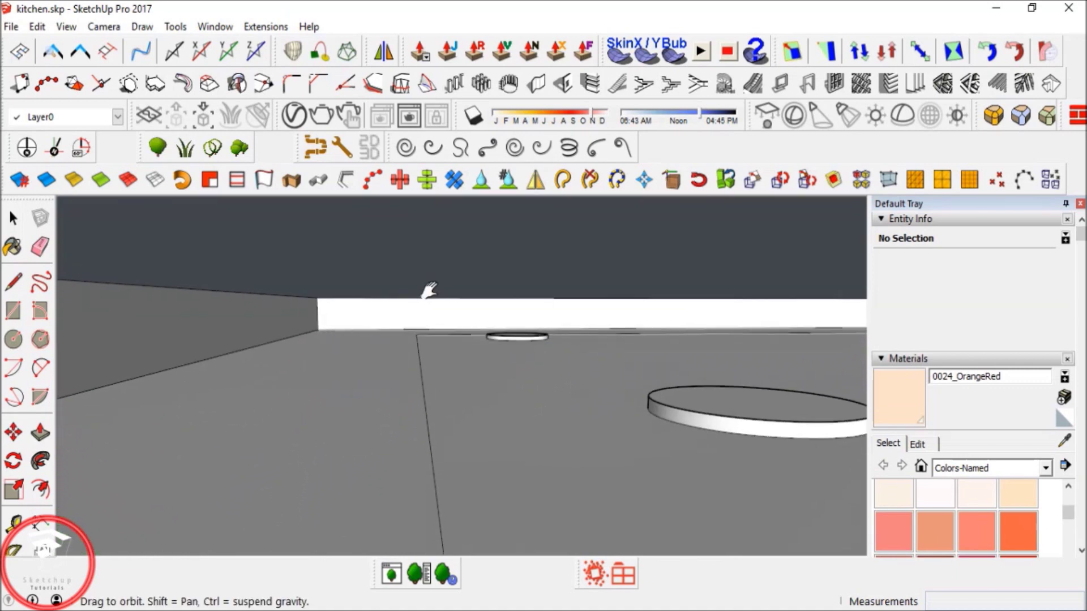
click(420, 337)
shift+middle_drag(814, 436, 162, 374)
click(456, 443)
Reposition the rectangle light at the edge of the ceiling recess with Move.
middle_drag(459, 449, 141, 463)
scroll(368, 441, up, 7)
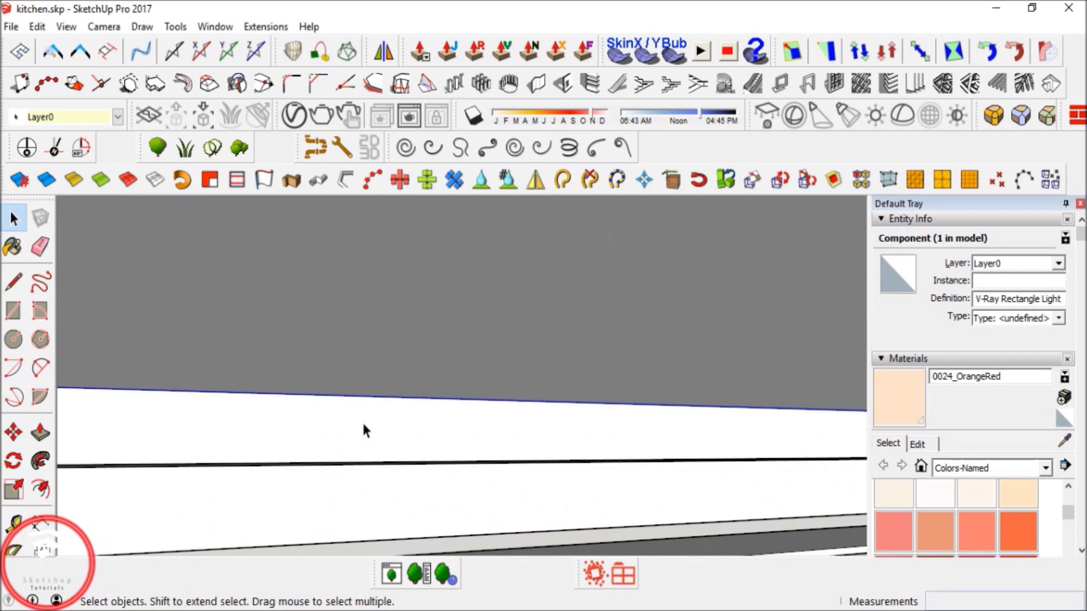
key(m)
click(364, 393)
middle_drag(379, 416, 673, 226)
Flip the rectangle light by mirroring it across a three-point plane and erasing the original.
click(384, 51)
click(531, 267)
click(597, 240)
click(615, 270)
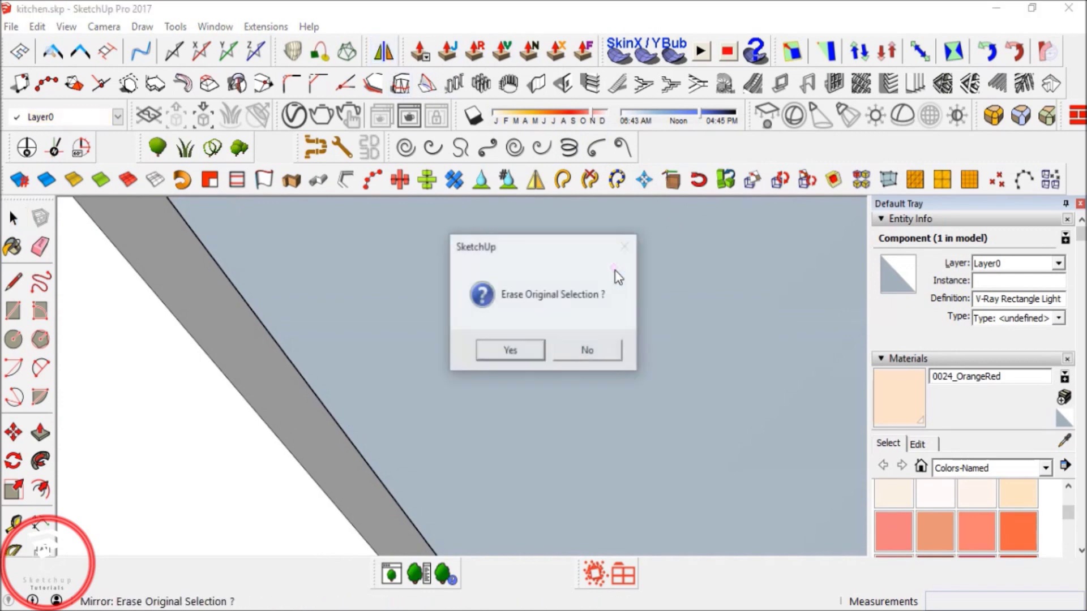
click(510, 350)
Make the V-Ray rectangle light invisible, give it the same light peach colour, and set its intensity to 10.
shift+middle_drag(688, 503, 534, 309)
shift+middle_drag(815, 526, 372, 228)
mouse_move(617, 506)
shift+middle_down()
mouse_move(532, 407)
mouse_move(842, 529)
mouse_move(400, 291)
shift+middle_up()
mouse_move(586, 435)
middle_down()
mouse_move(643, 468)
mouse_move(589, 422)
mouse_move(373, 380)
middle_up()
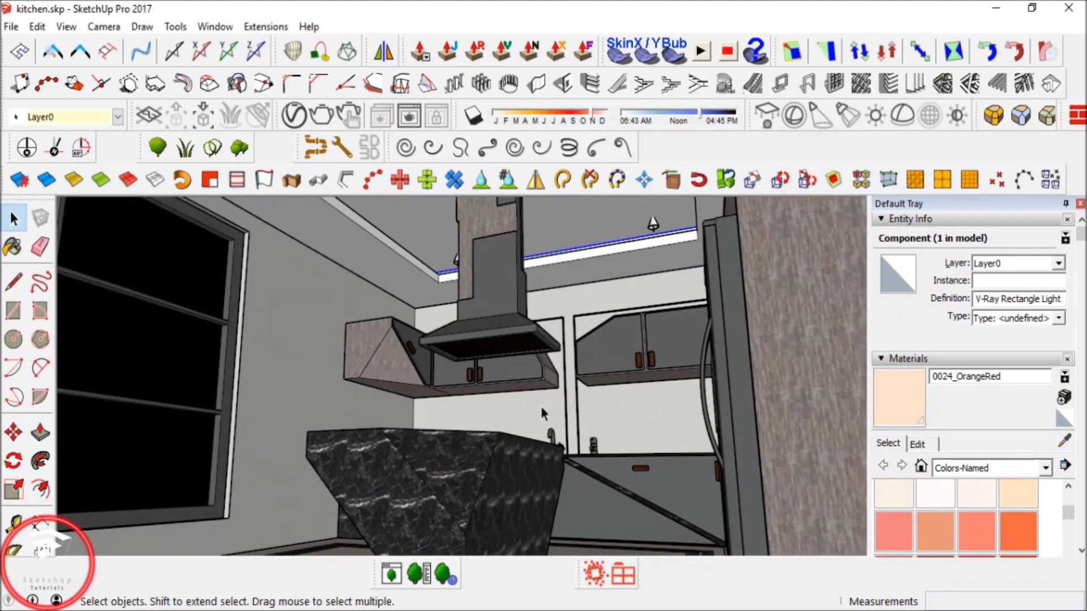
click(294, 116)
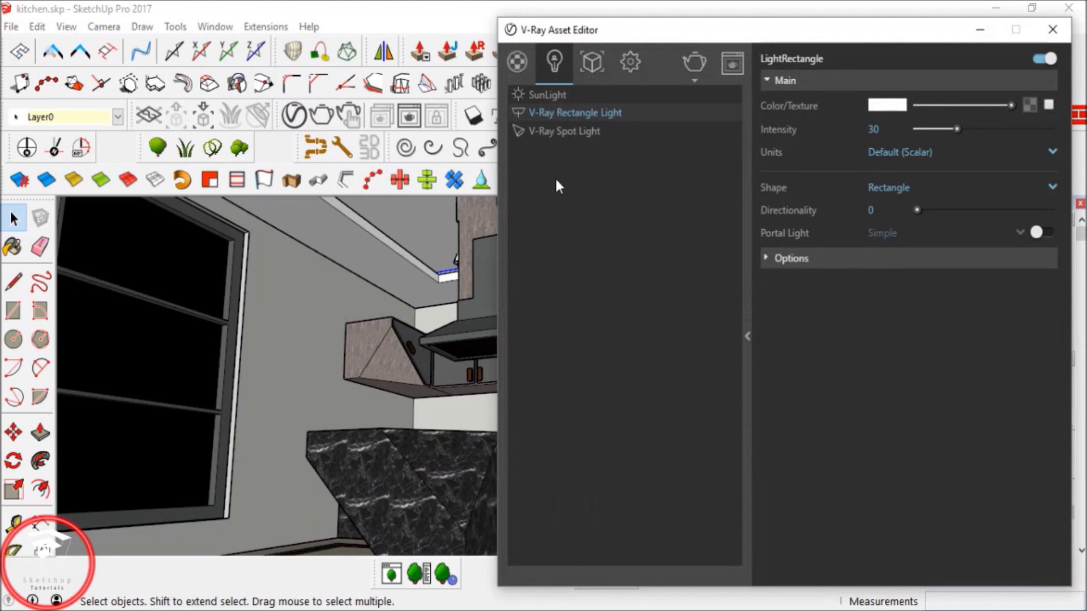
drag(874, 35, 584, 44)
click(529, 267)
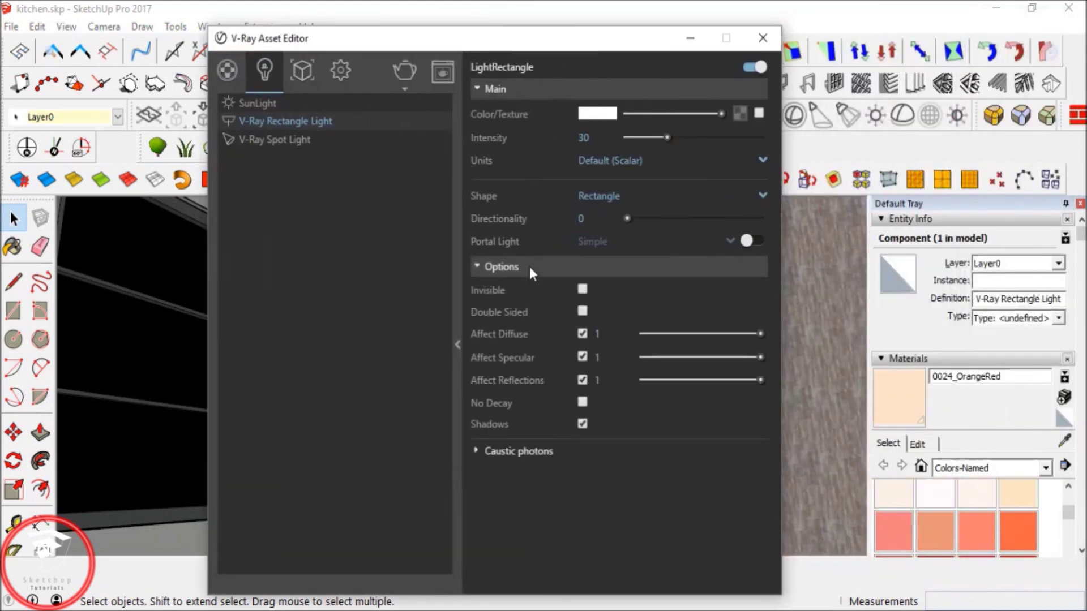
click(582, 290)
text(10)
key(Return)
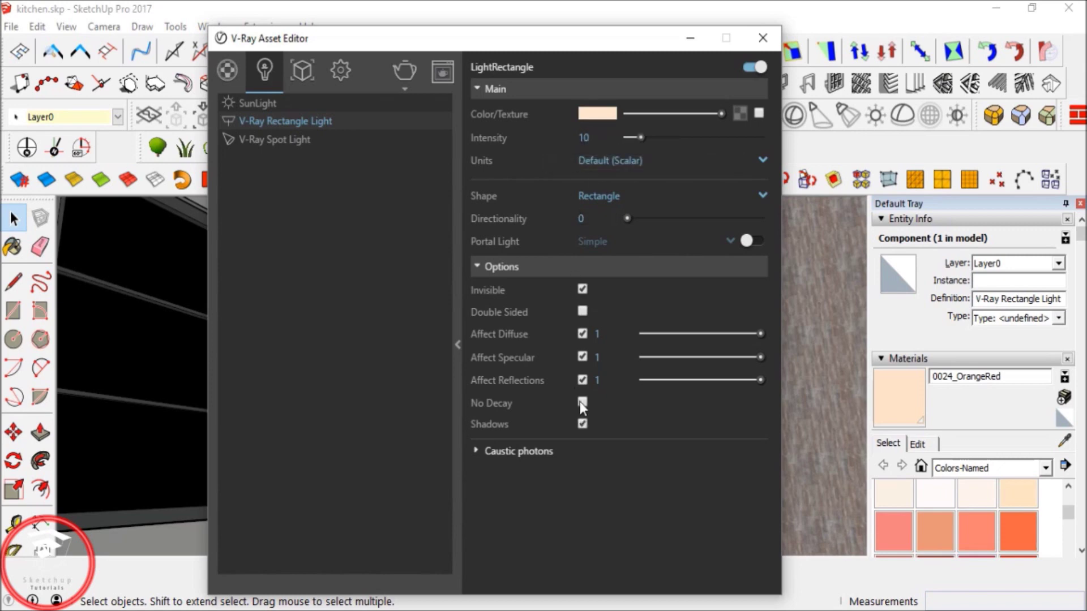
click(694, 35)
Set the solar north direction from a reference point on the ground beside the windowed wall.
mouse_move(468, 353)
middle_down()
mouse_move(507, 387)
mouse_move(484, 365)
middle_up()
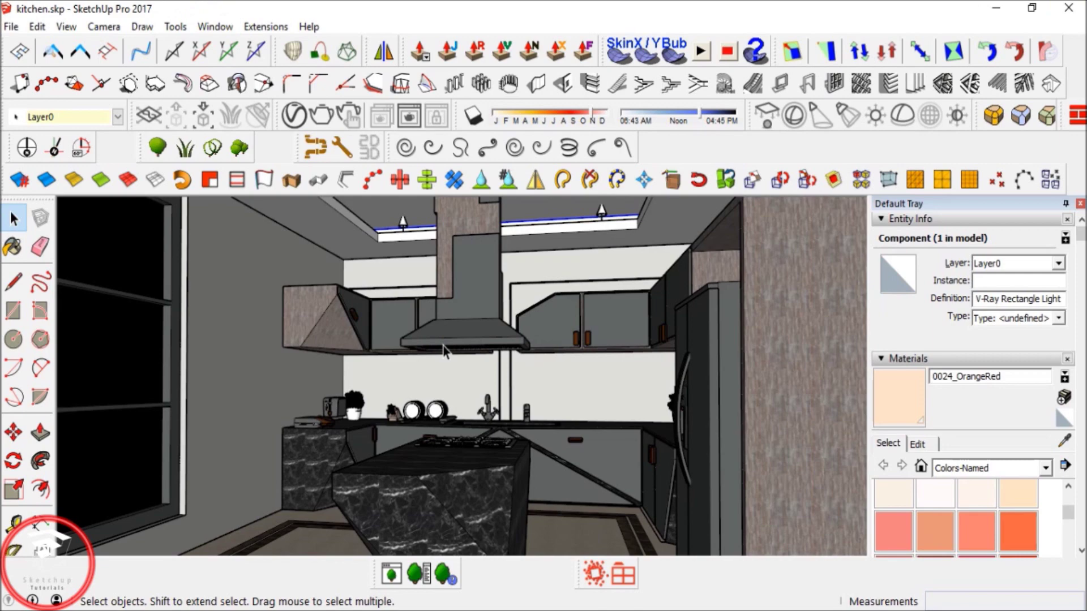
middle_drag(382, 311, 469, 428)
scroll(447, 277, down, 8)
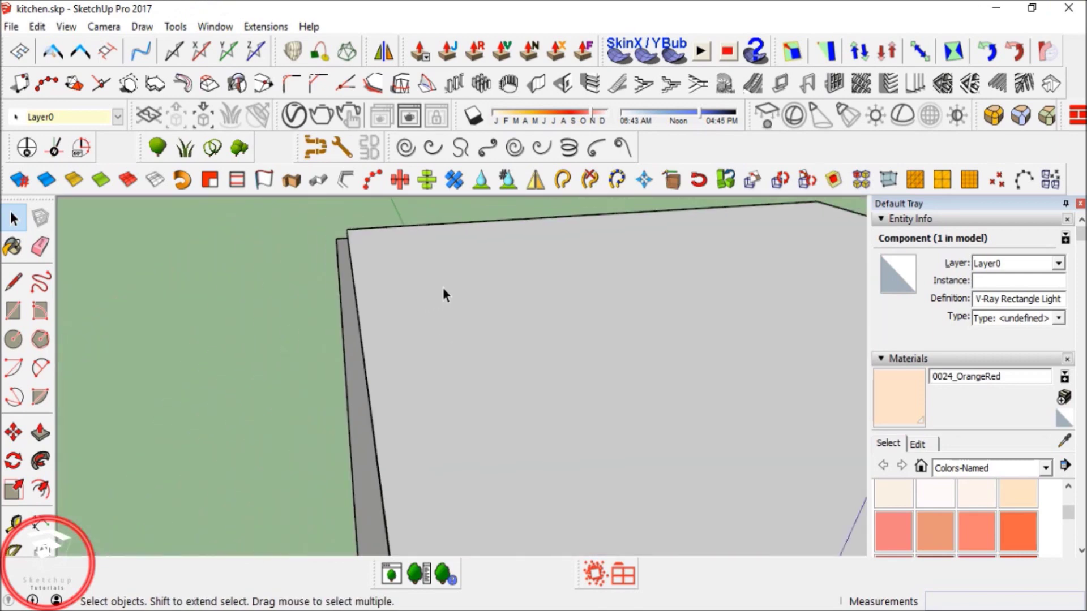
click(54, 147)
middle_drag(303, 364, 359, 501)
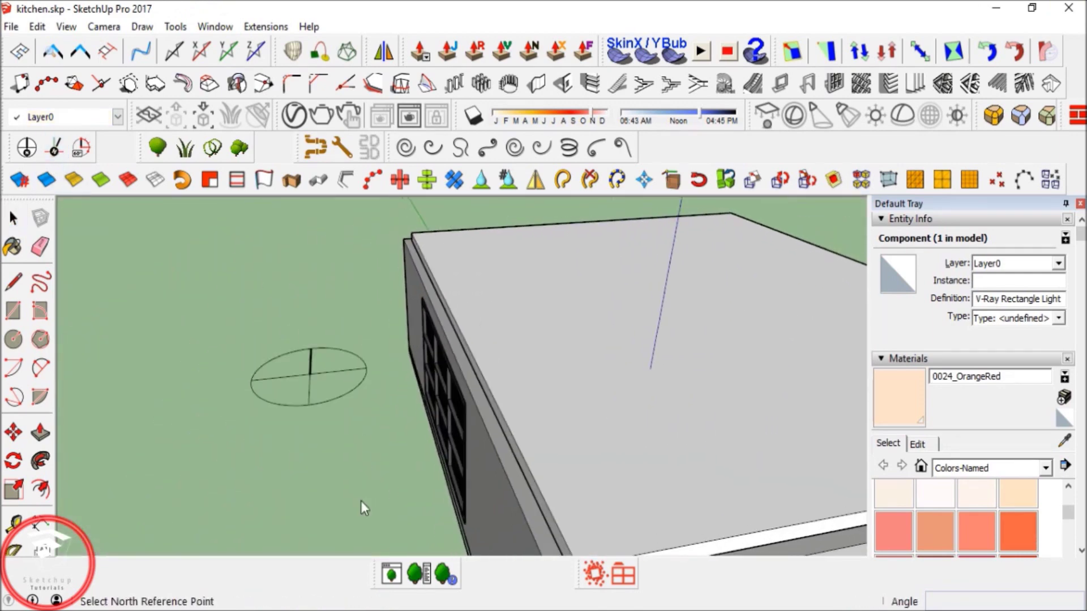
click(328, 513)
click(339, 458)
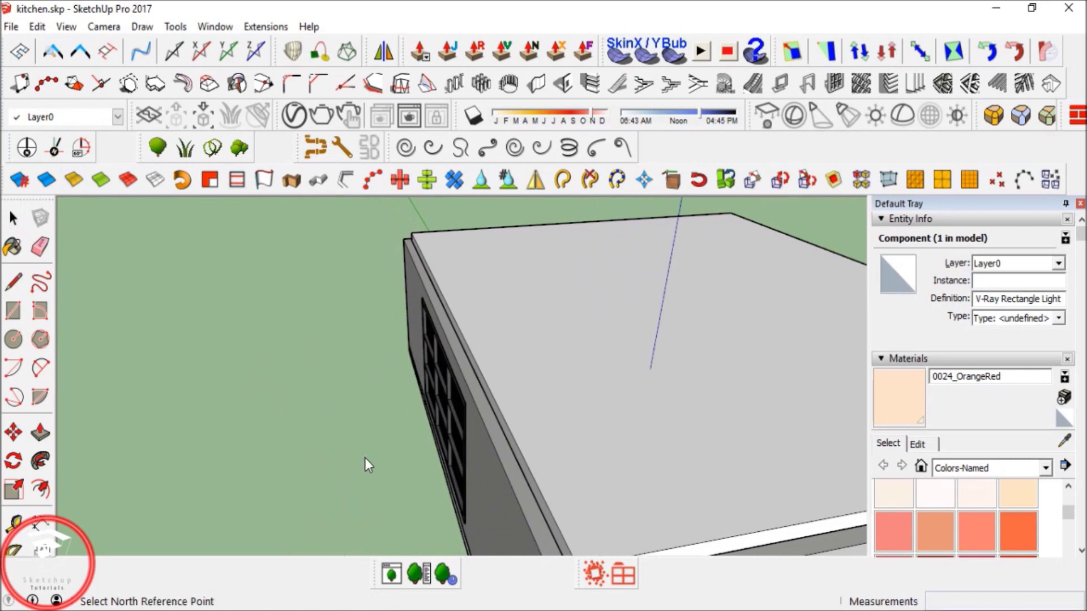
Reset the solar north direction from a ground point beside the windowed wall, aiming it at about 48.2 degrees.
scroll(359, 420, down, 4)
middle_drag(433, 395, 408, 353)
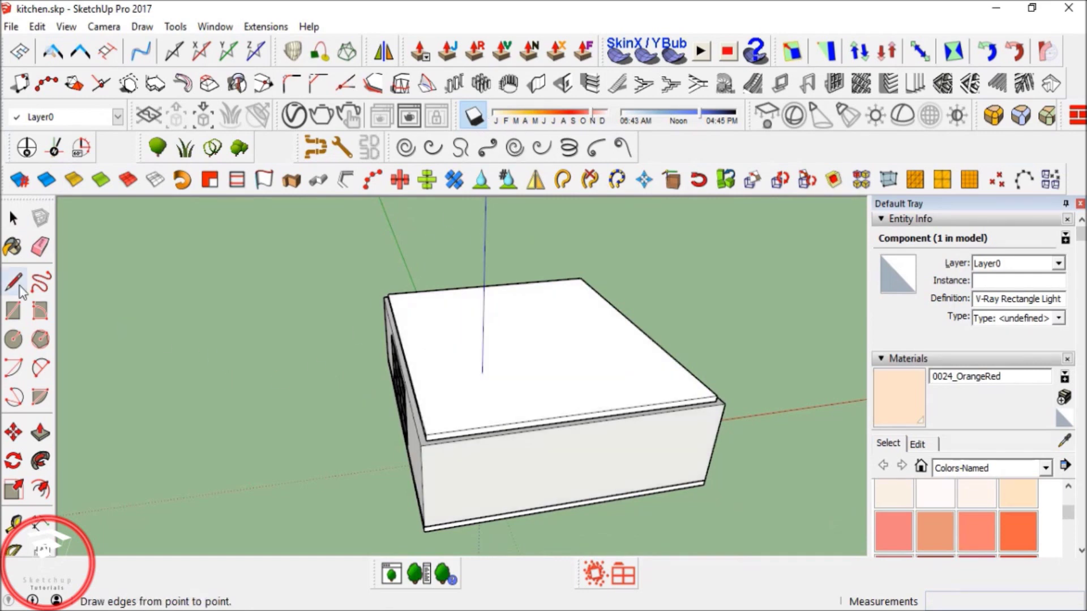
click(56, 151)
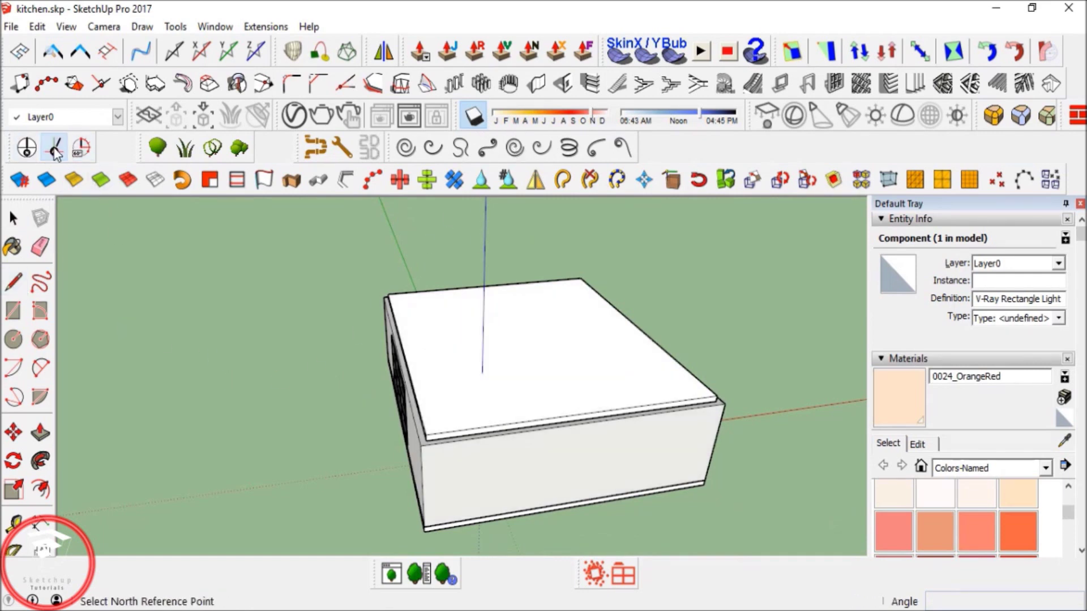
click(296, 482)
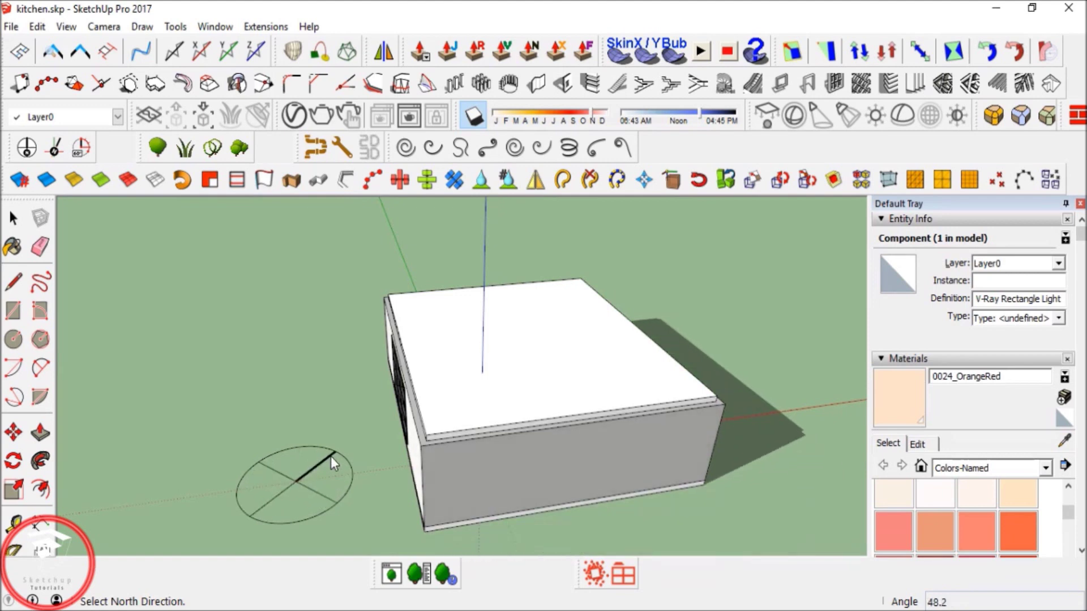
click(330, 456)
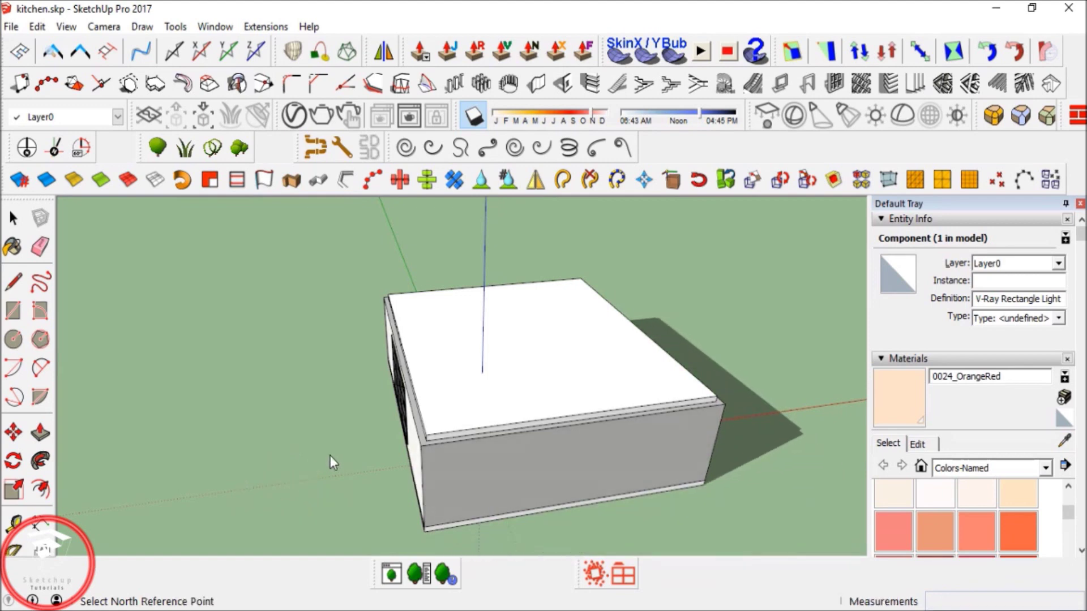
scroll(377, 434, up, 5)
key(space)
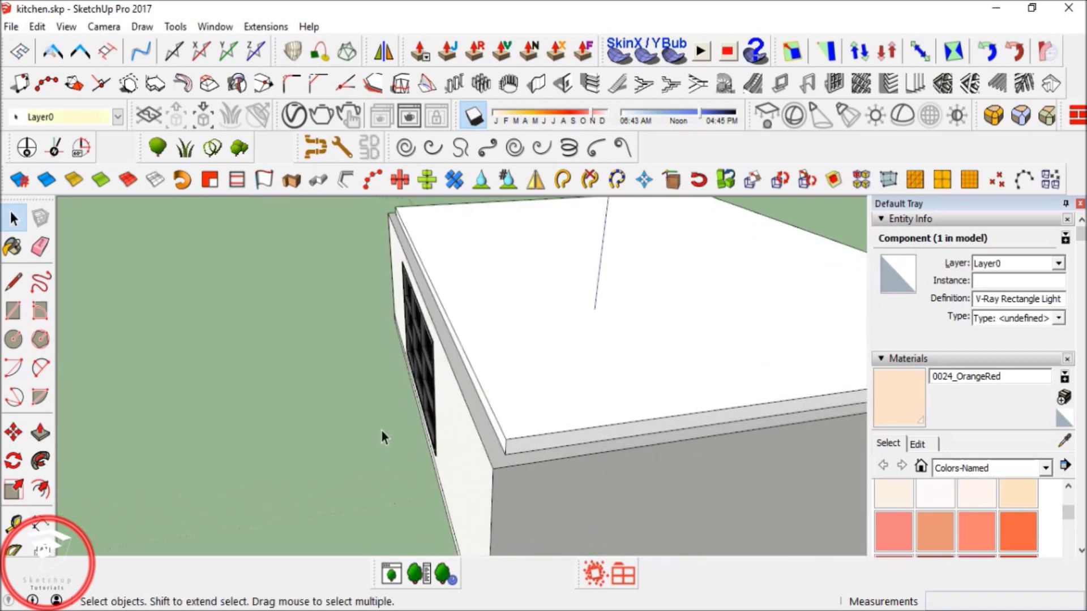
Frame the kitchen interior towards the island, hood and fridge, and switch the camera to Two-Point Perspective.
scroll(381, 430, up, 6)
middle_drag(501, 376, 546, 203)
scroll(467, 379, up, 3)
middle_drag(467, 379, 236, 382)
scroll(598, 383, down, 4)
shift+middle_drag(546, 386, 203, 385)
scroll(431, 391, up, 4)
middle_drag(441, 391, 539, 432)
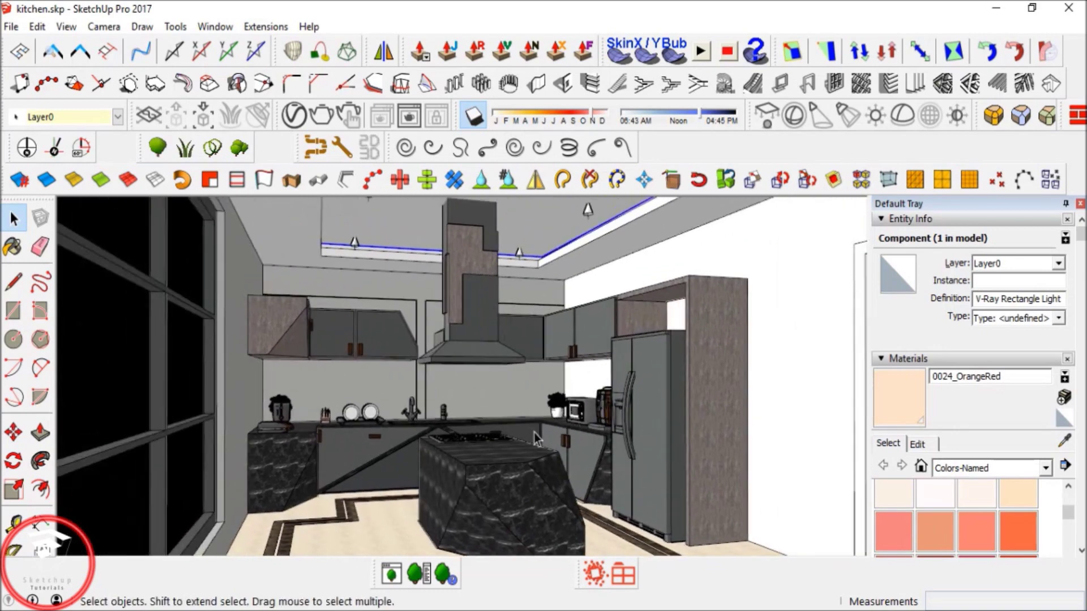
key(z)
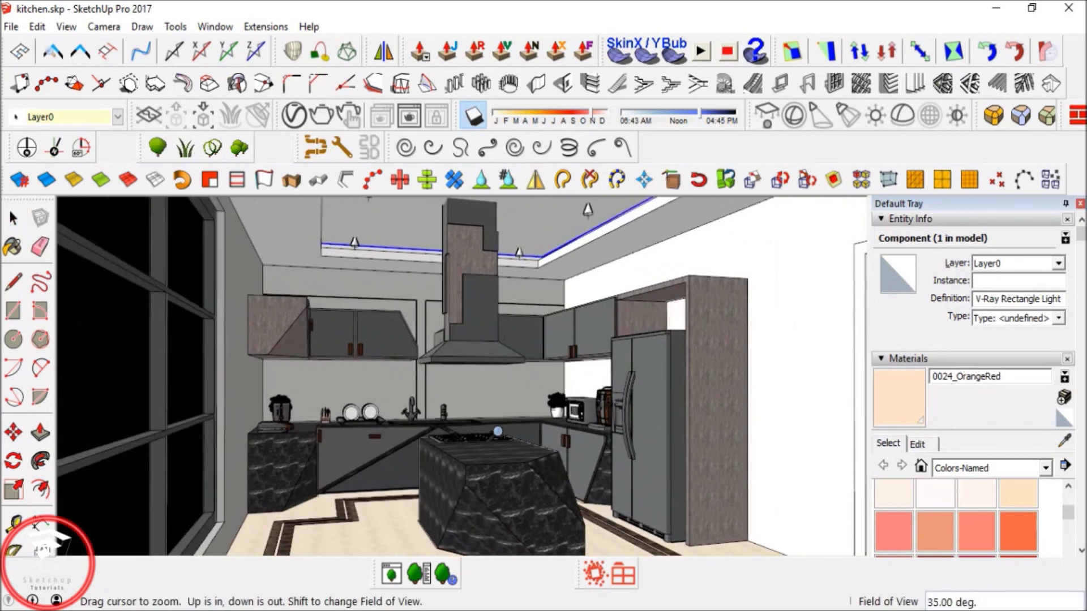
key(space)
scroll(475, 436, up, 5)
middle_drag(463, 433, 483, 446)
click(104, 27)
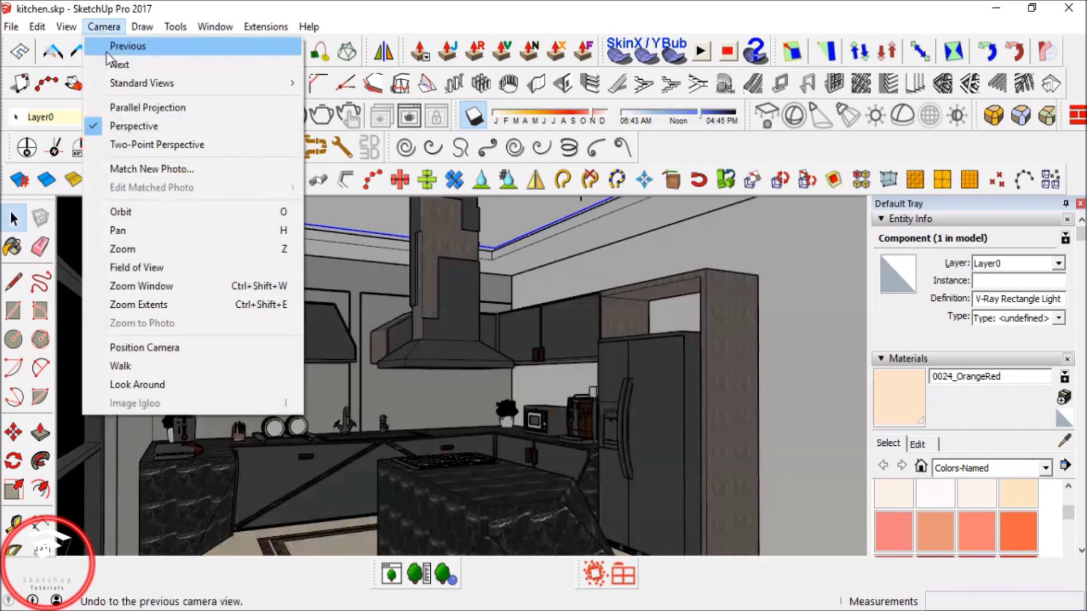
click(150, 145)
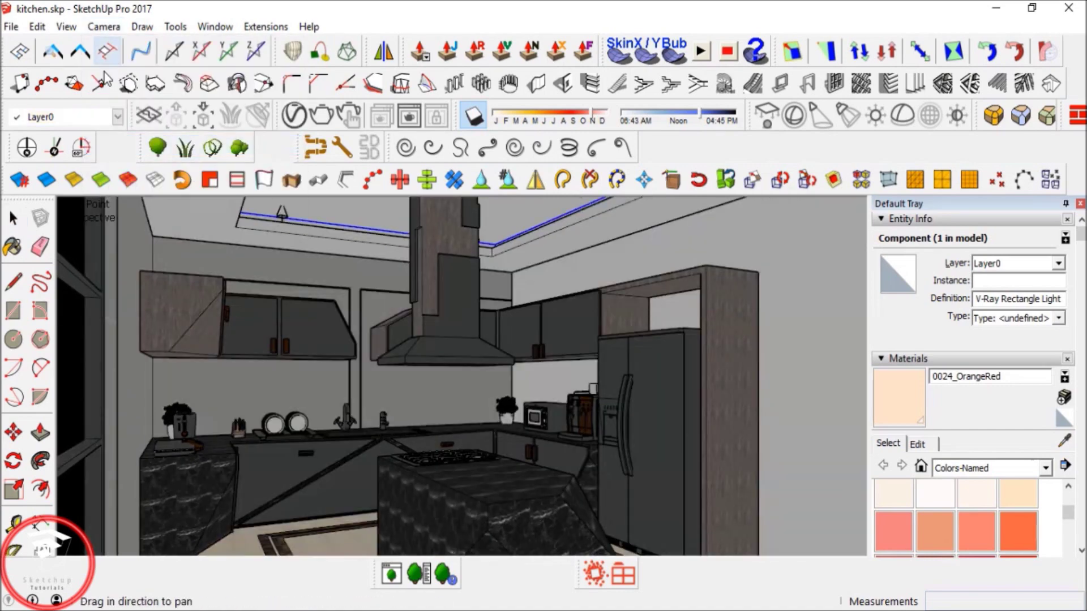
Save the framed kitchen view as a new scene.
click(66, 27)
mouse_move(115, 293)
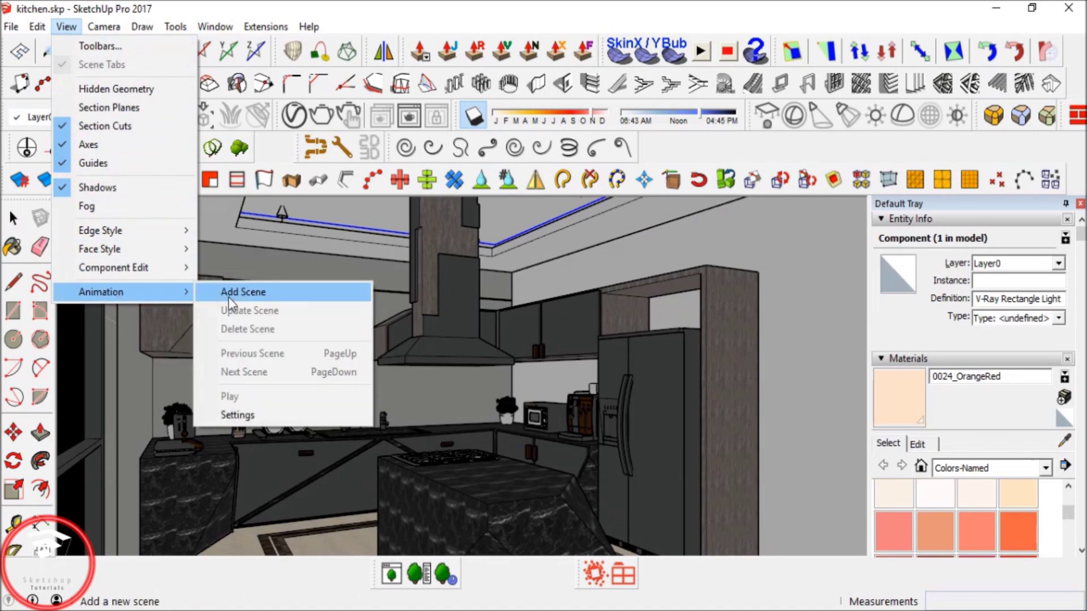
click(244, 291)
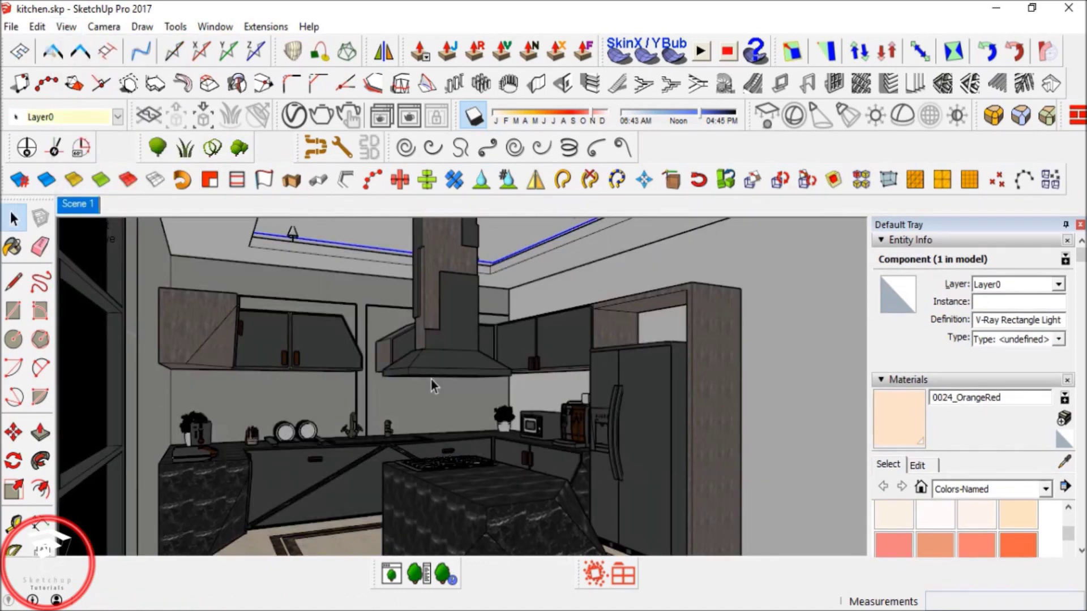
key(space)
Load the saved V-Ray render settings file from the kitechendesignn folder on the Desktop.
click(294, 115)
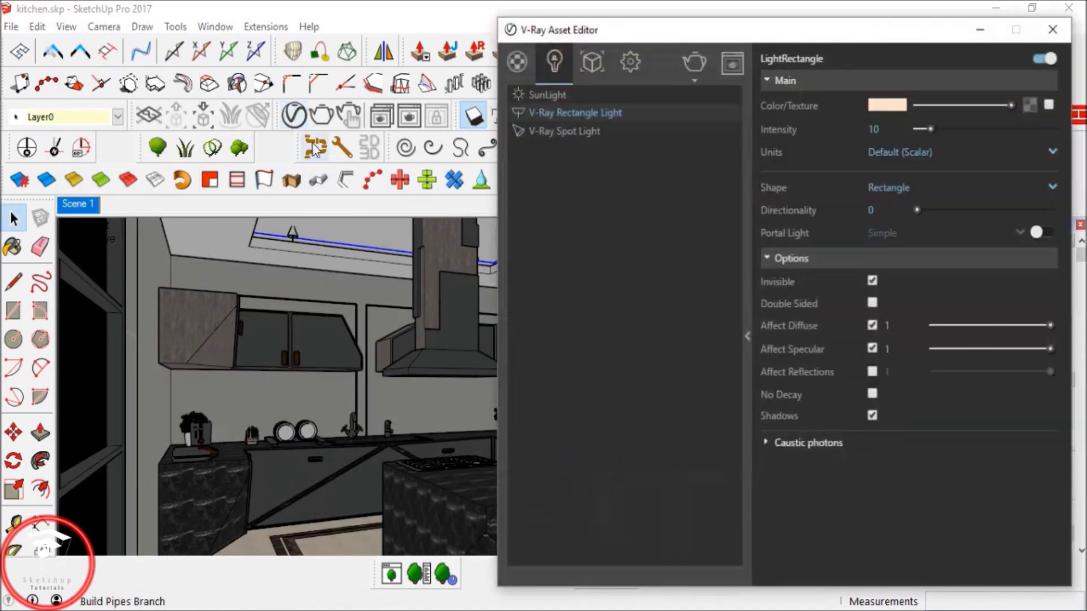
click(630, 63)
click(576, 574)
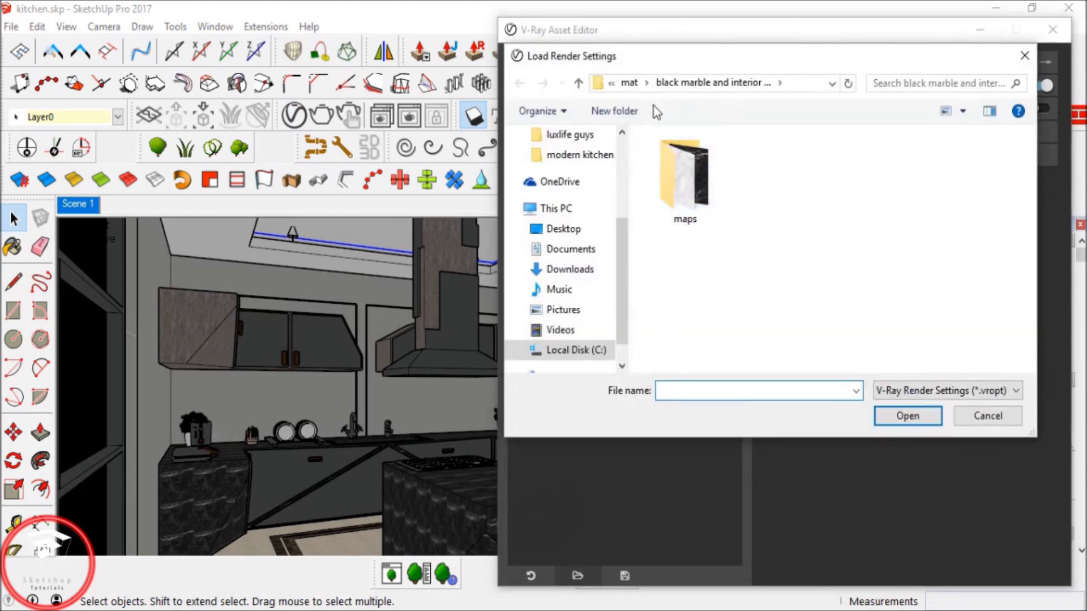
click(562, 228)
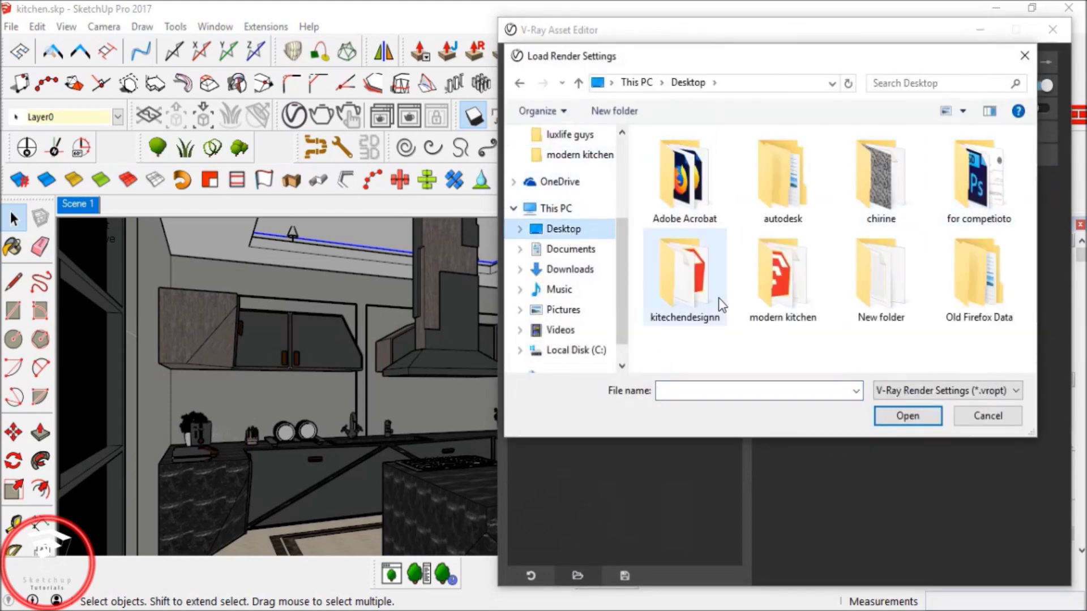
double_click(684, 278)
click(691, 159)
click(902, 417)
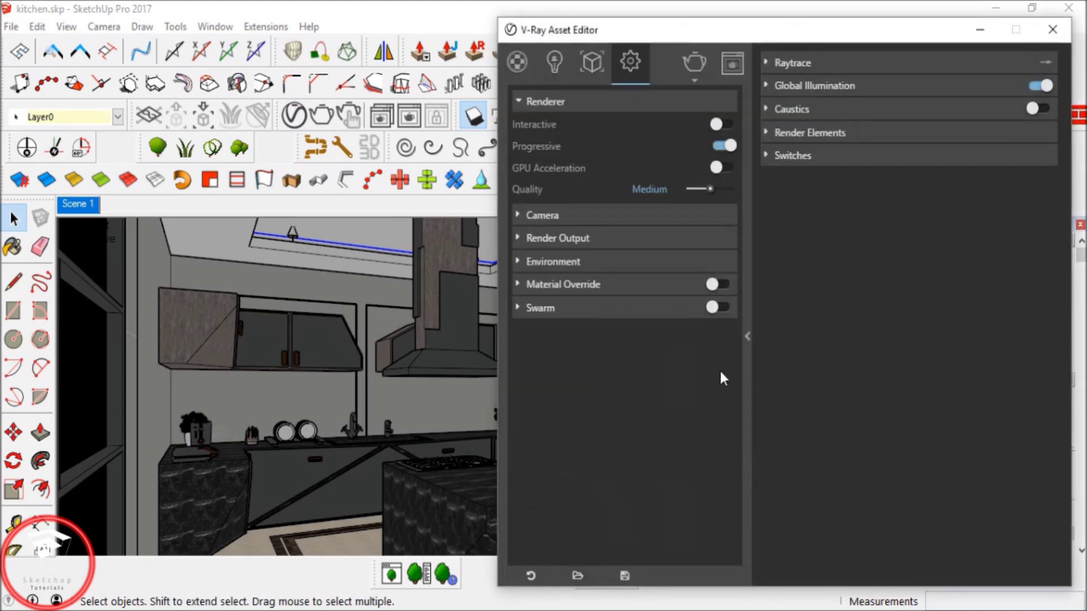
Apply the Safe Frame in the V-Ray render output settings and put the asset editor away.
click(555, 247)
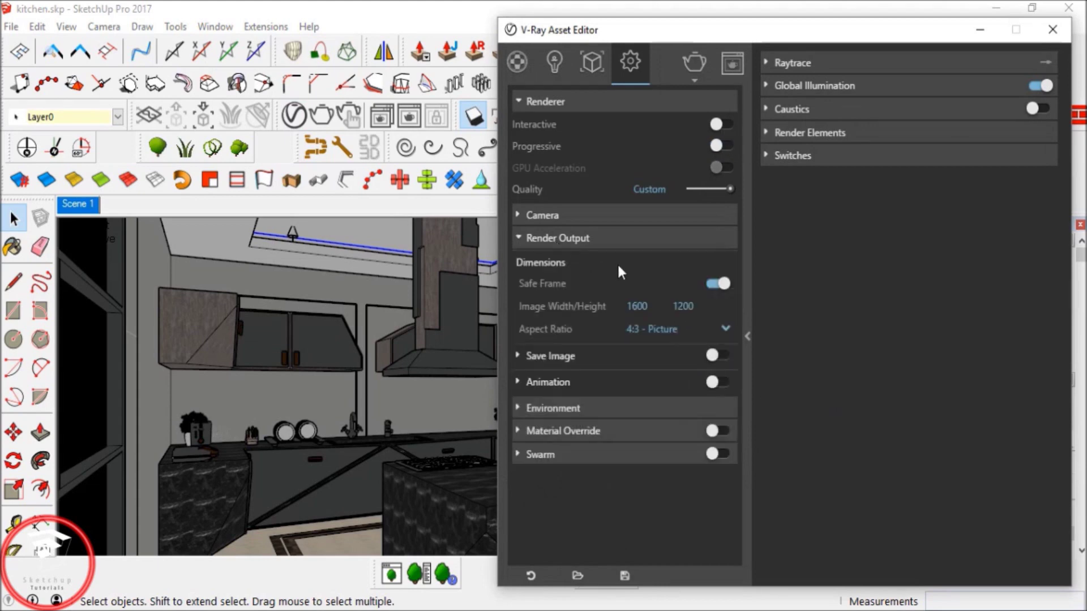
click(712, 283)
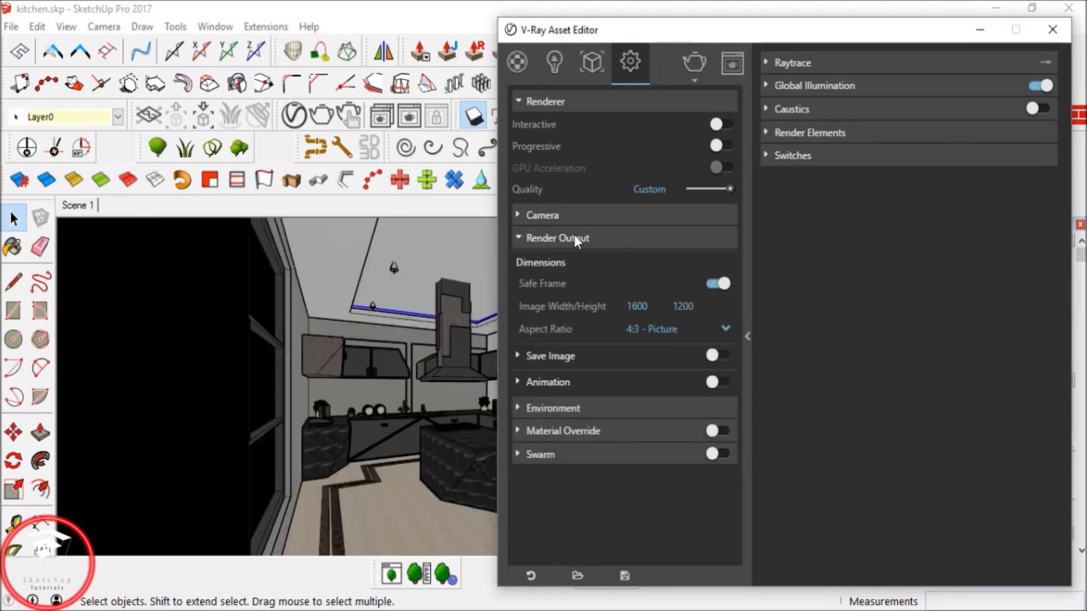
click(574, 236)
click(980, 30)
Set the camera's field of view to 35 degrees.
text(z)
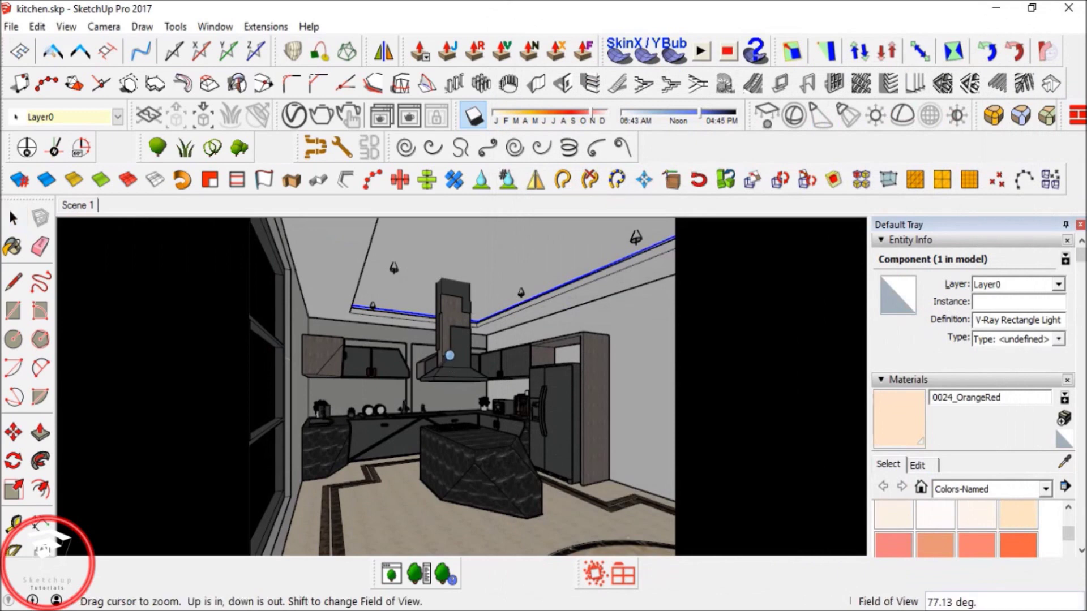
text(35)
key(Return)
key(space)
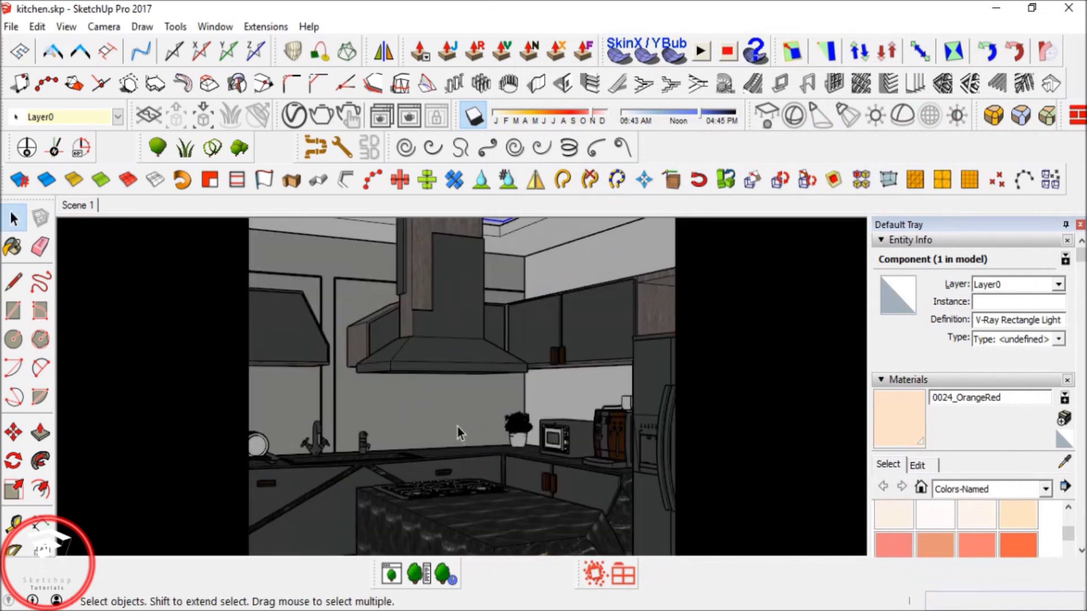
Set the camera's field of view to 40 degrees and reframe the kitchen around the island, hood and fridge.
scroll(458, 429, down, 2)
shift+middle_drag(483, 440, 150, 449)
shift+middle_drag(167, 445, 516, 442)
text(z40)
key(Return)
key(space)
middle_drag(485, 461, 465, 427)
right_click(465, 427)
click(465, 422)
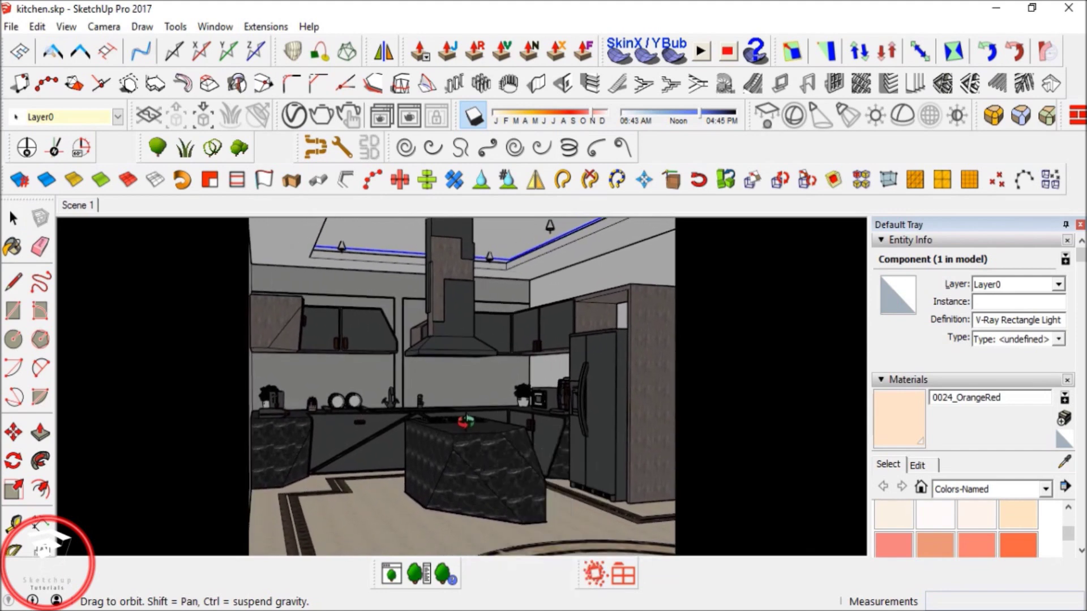
Sample the round floor ornament's material and raise its V-Ray reflection colour to light gray.
click(14, 248)
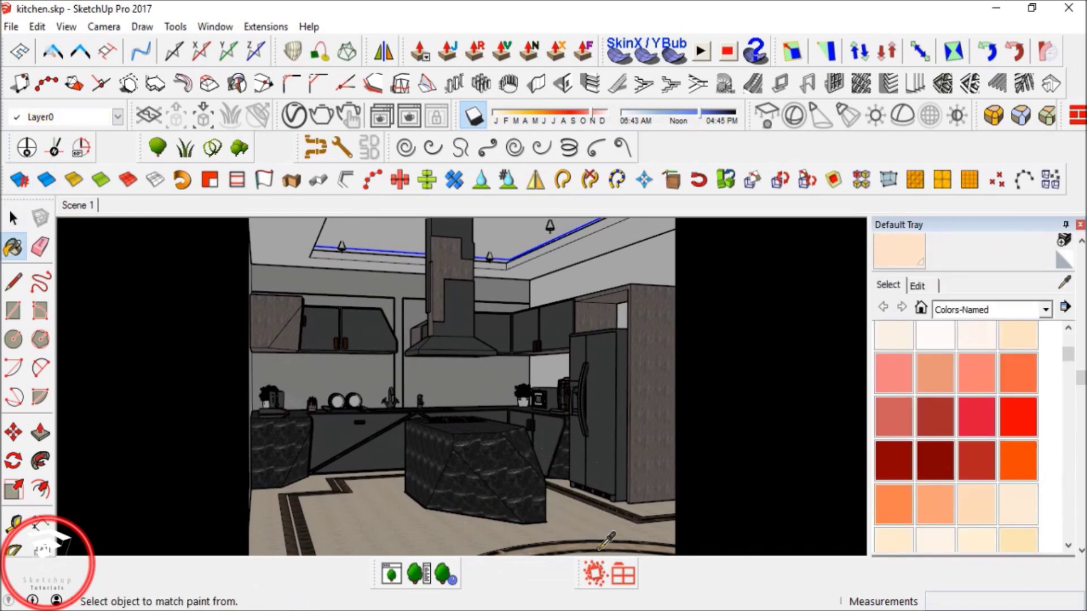
click(294, 116)
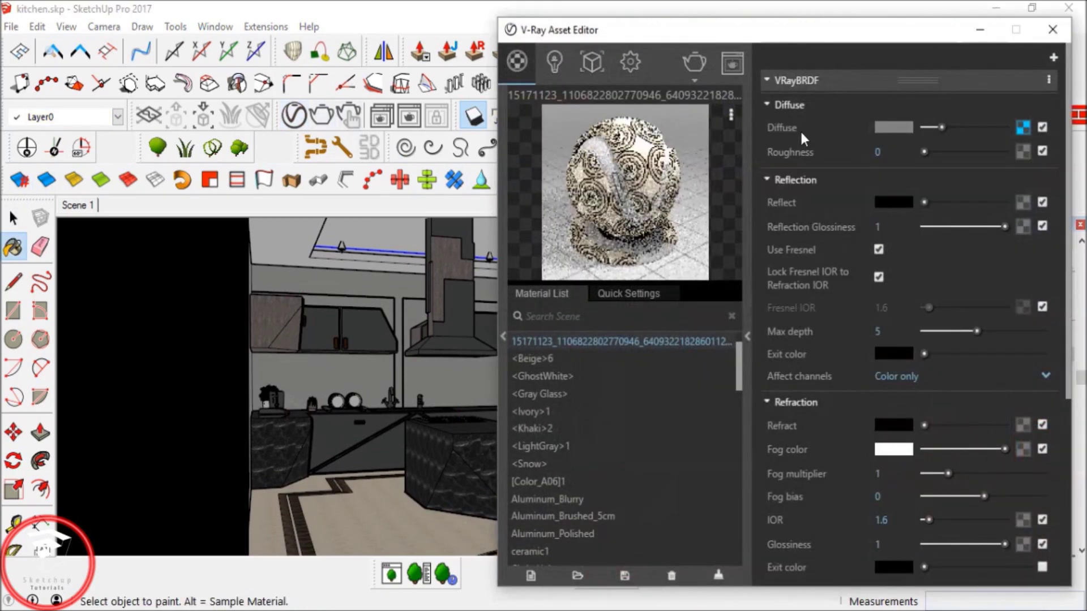
click(956, 203)
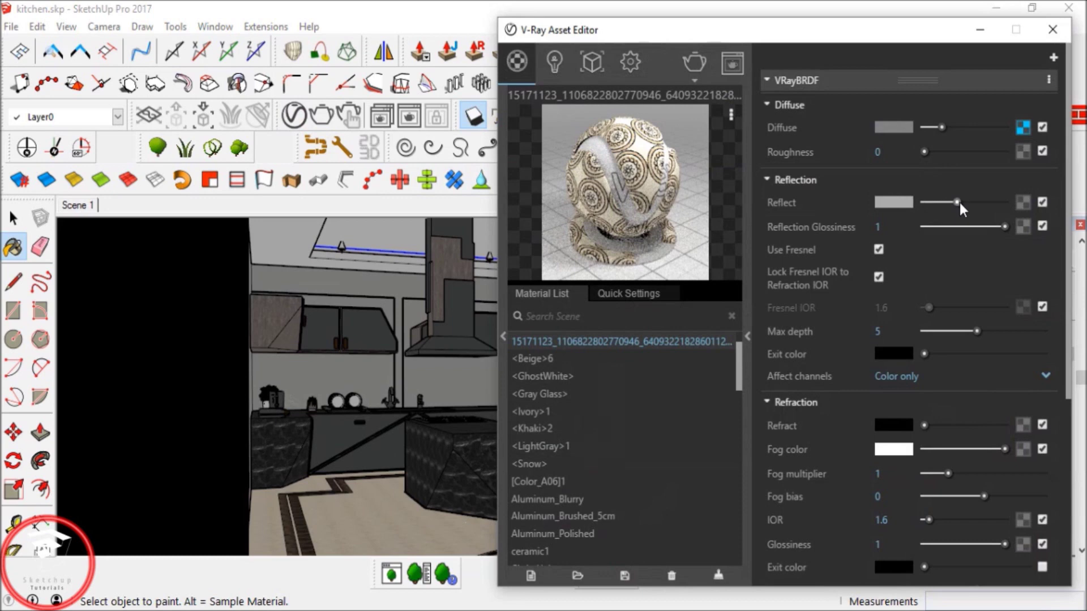
click(969, 203)
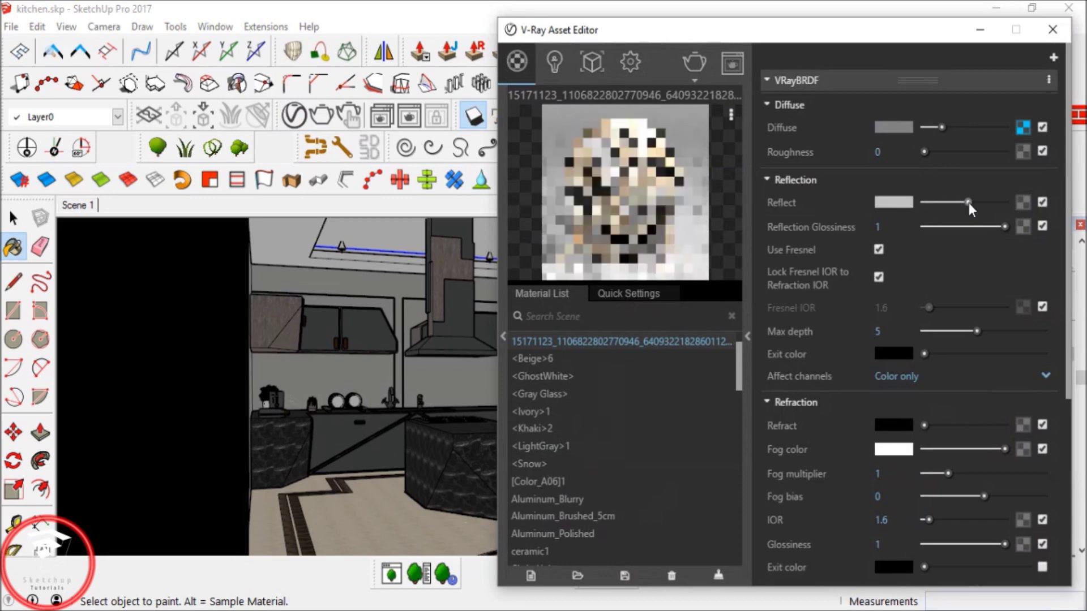
Sample the plain marble floor material and examine its diffuse and reflection layers in V-Ray.
key(alt)
alt+click(406, 541)
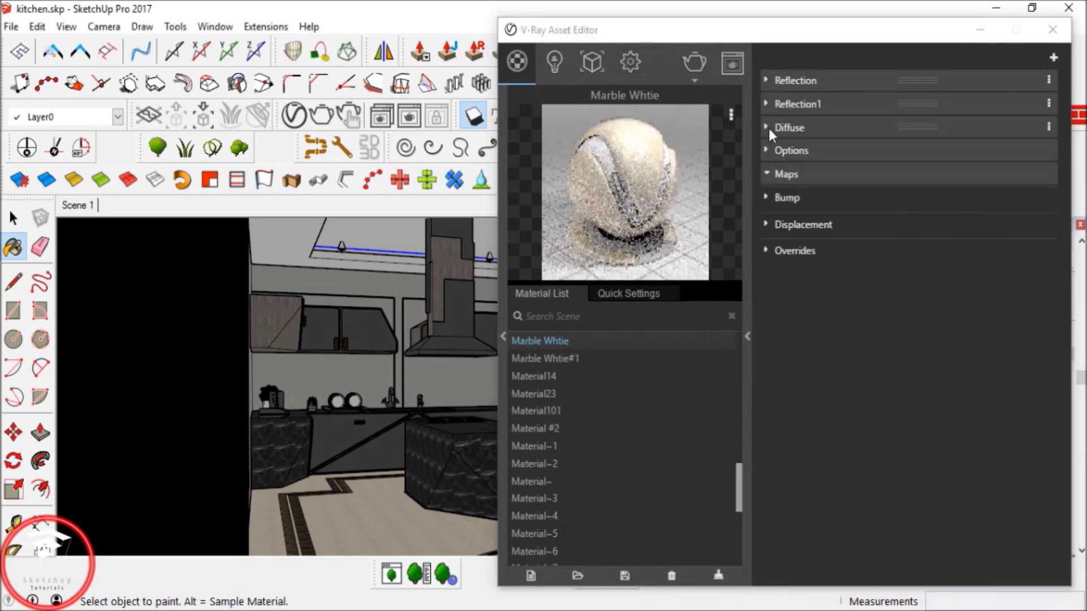
click(786, 128)
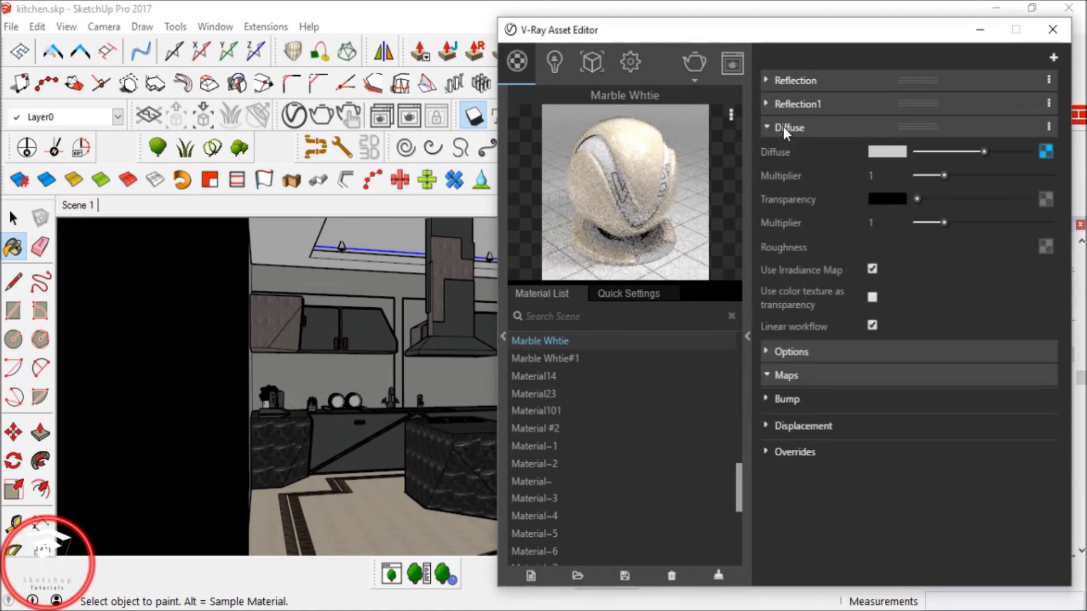
click(787, 82)
click(786, 83)
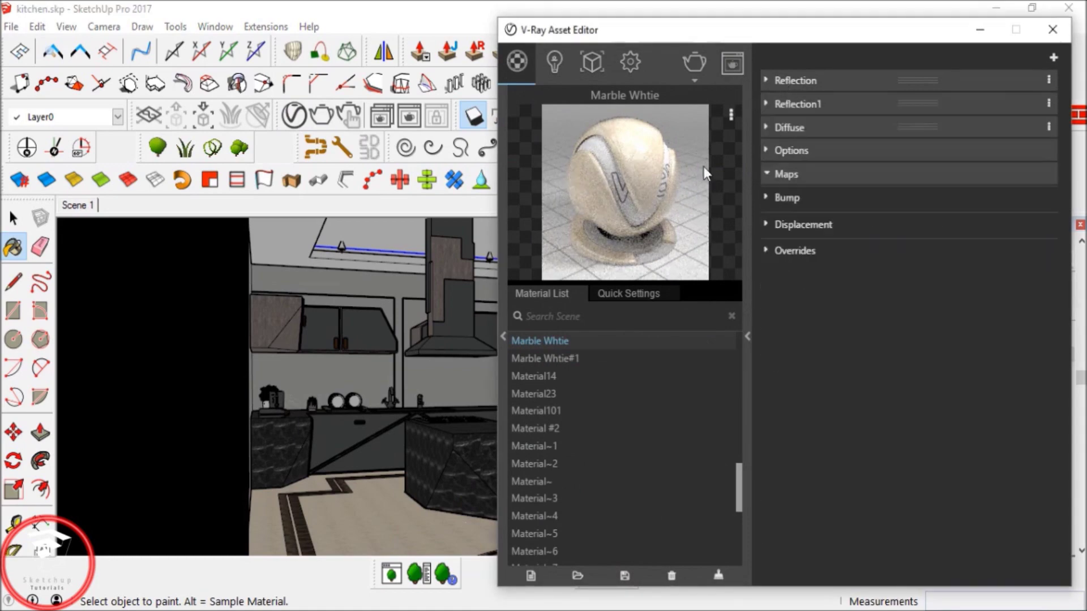
click(980, 29)
Resample the round floor ornament's material, lighten its reflection colour further, and set its reflection glossiness to 0.9.
key(alt)
click(294, 116)
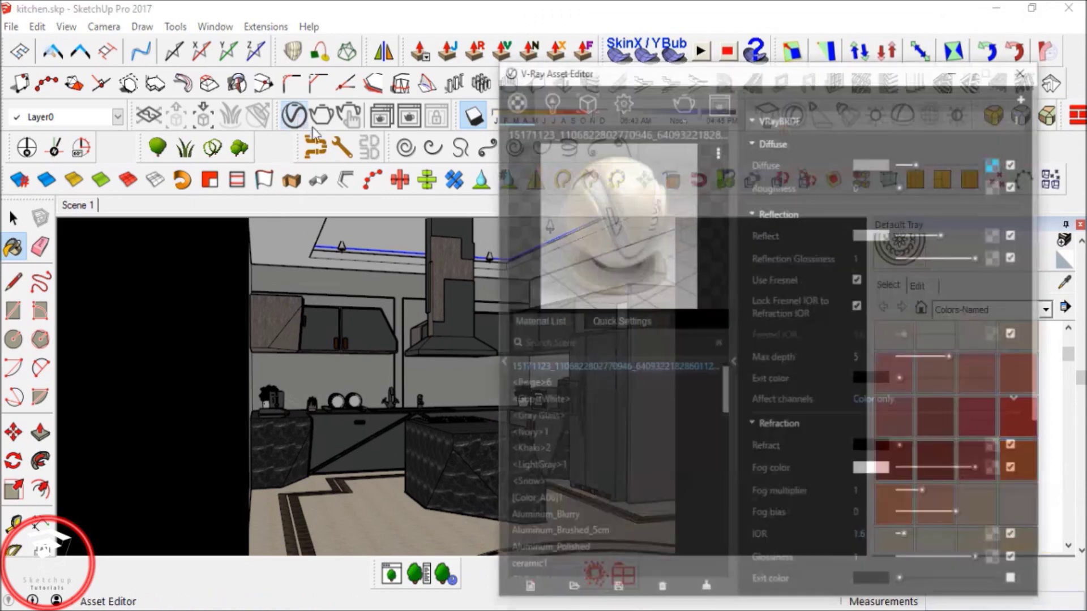
drag(968, 202, 978, 202)
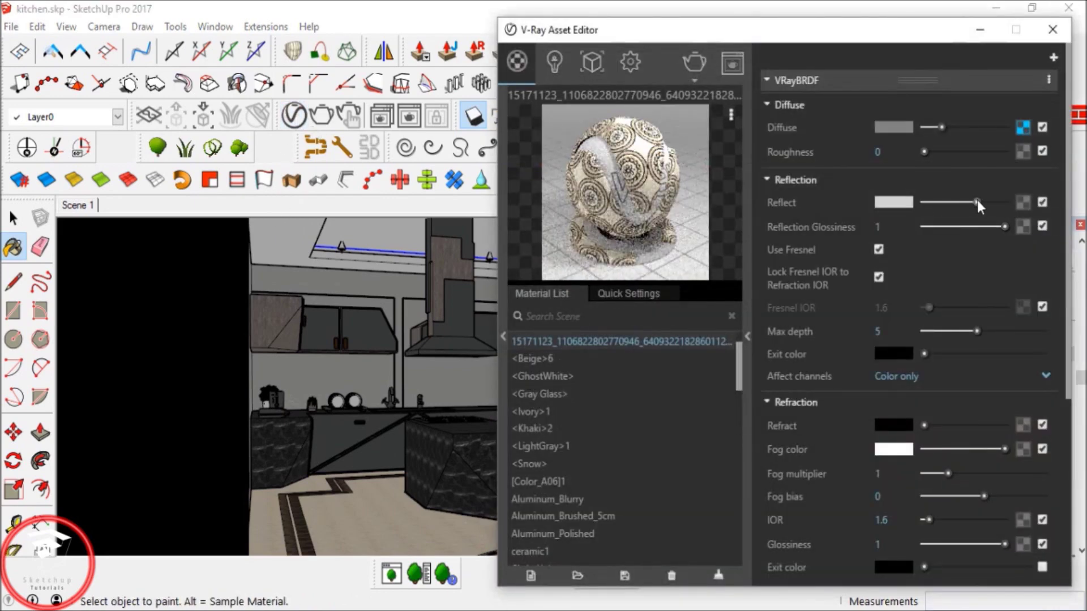
click(990, 227)
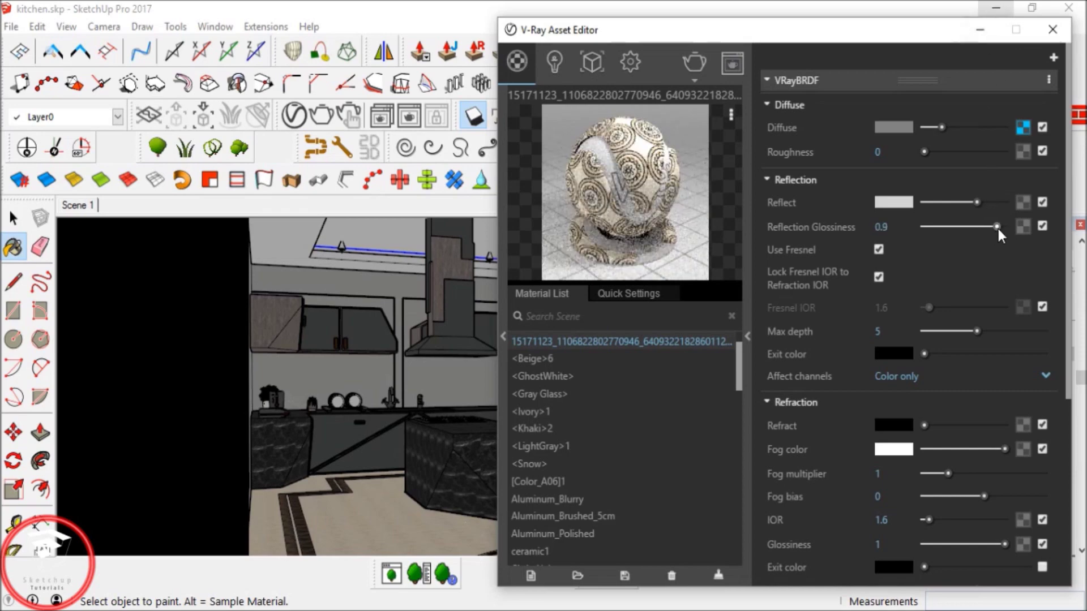
click(1052, 29)
key(space)
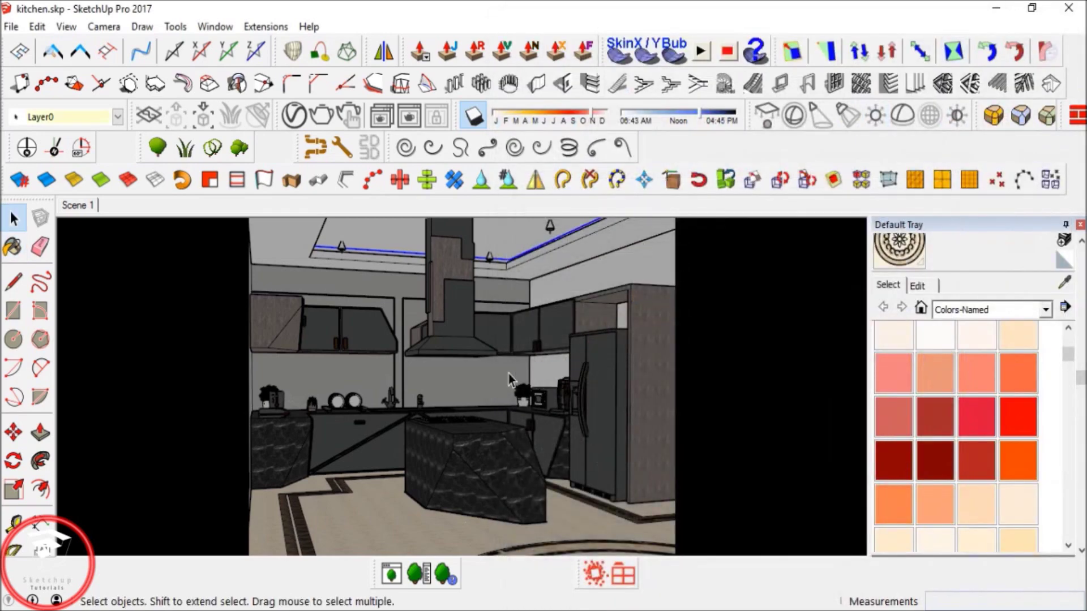
Switch the reframed camera to Two-Point Perspective and update Scene 1 with this view.
click(103, 27)
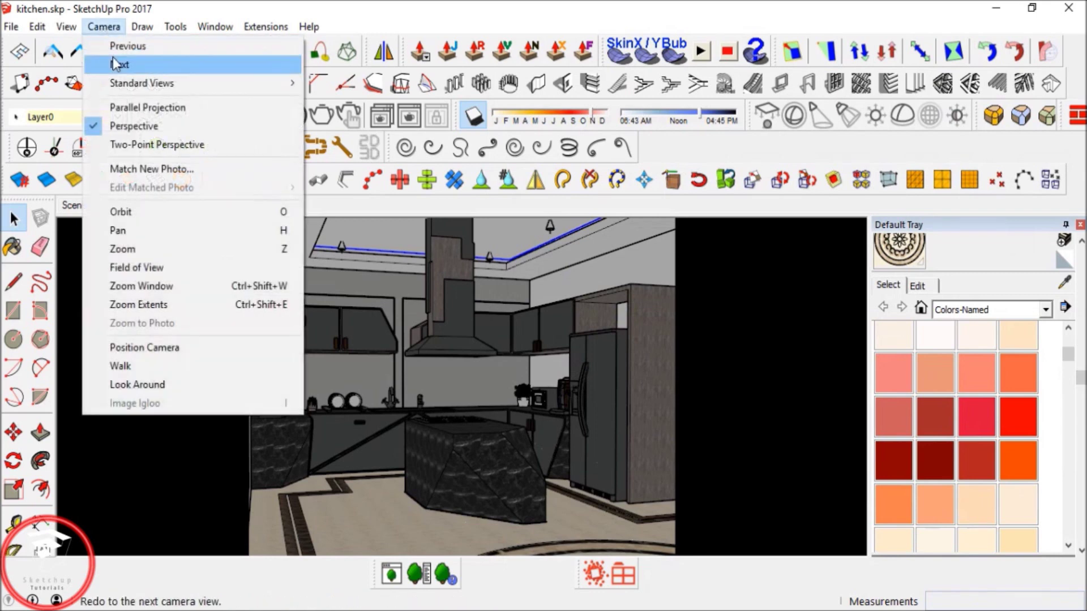
click(153, 144)
key(space)
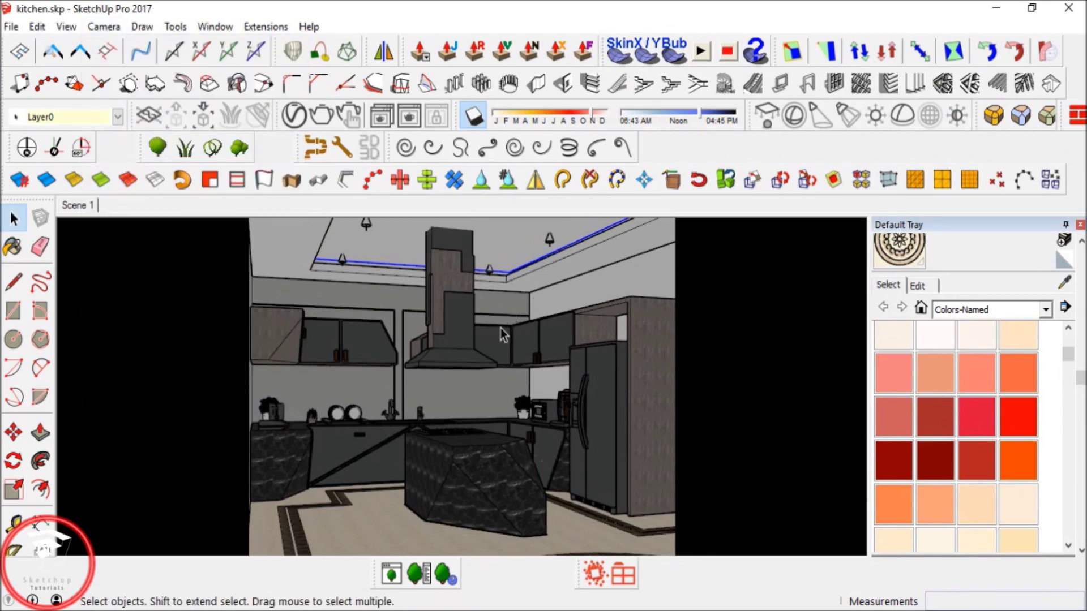
right_click(91, 209)
click(127, 275)
Run a V-Ray test render of the kitchen, close the frame buffer, and reopen the asset editor.
click(321, 119)
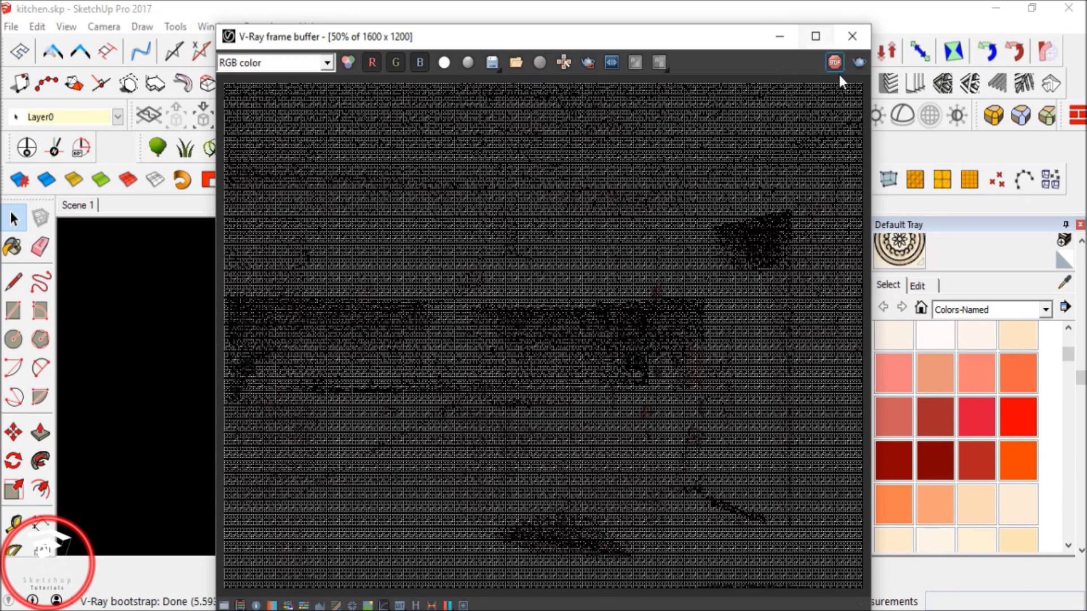
click(851, 35)
click(295, 119)
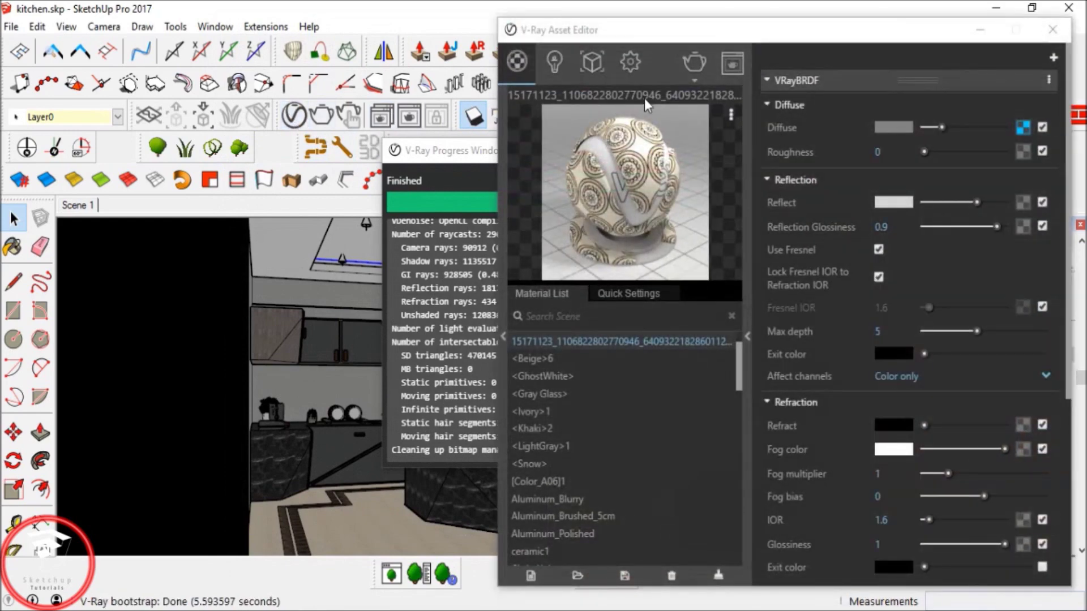
Set the intensity of the V-Ray Rectangle Light to 0.5.
click(554, 62)
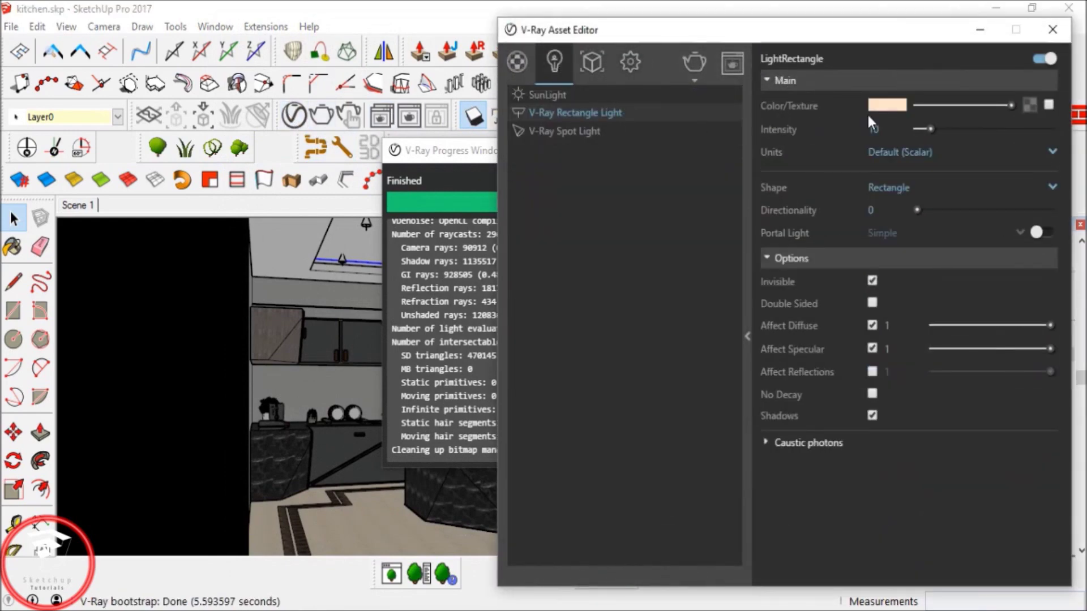
double_click(886, 130)
text(0.1)
key(Return)
click(559, 132)
click(616, 113)
double_click(833, 126)
text(0.5)
key(Return)
Lower the V-Ray Spot Light's intensity to 0.5 and return to the material list.
click(572, 130)
double_click(806, 129)
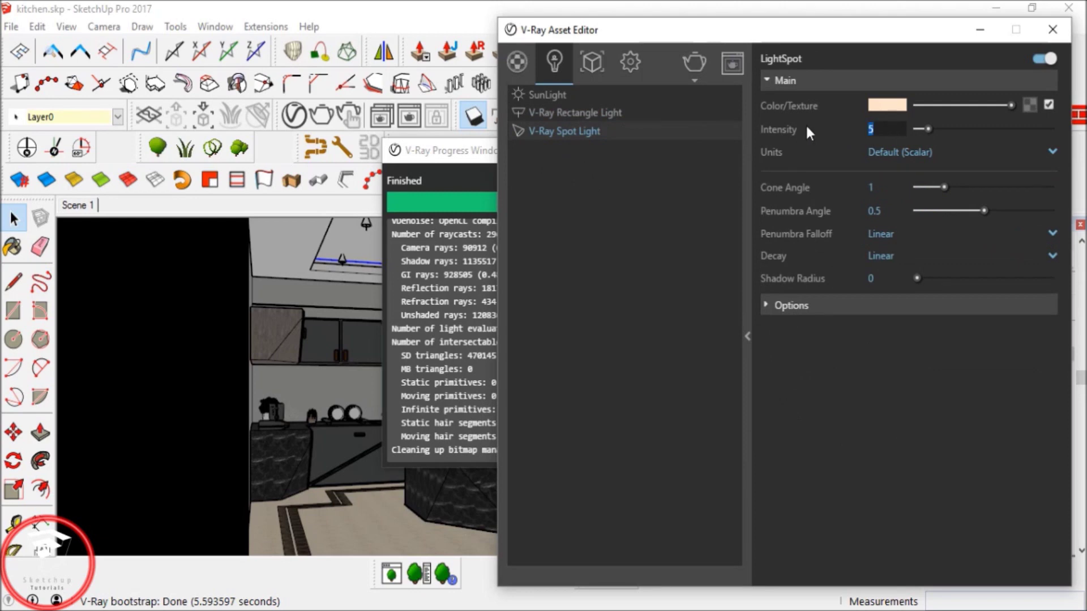
text(0.5)
key(Return)
click(518, 62)
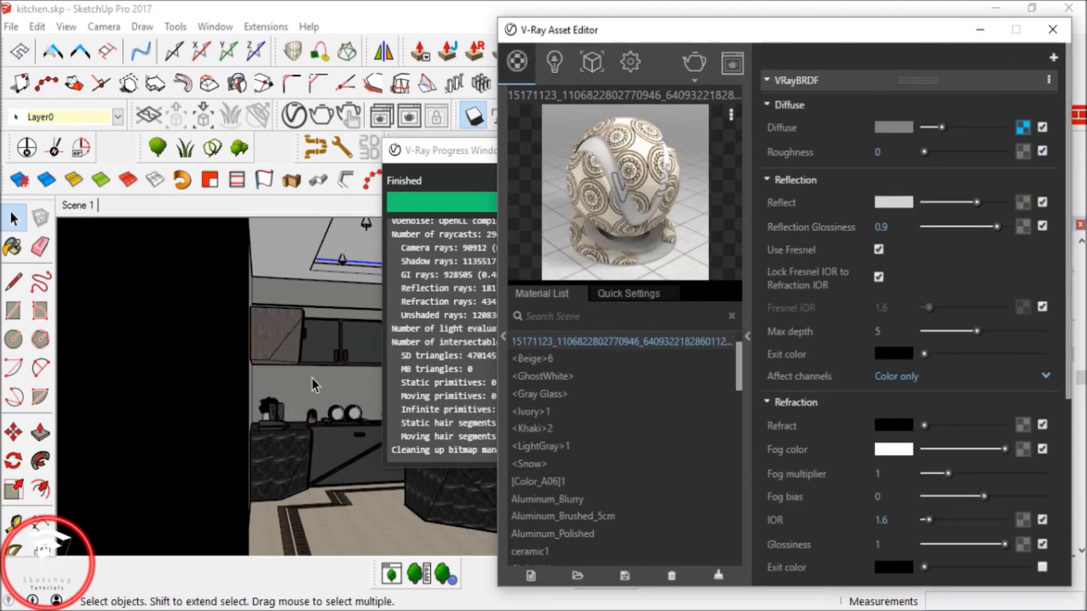
Run a V-Ray test render of the kitchen with the frame buffer maximized, stop it early, and close the buffer.
click(691, 68)
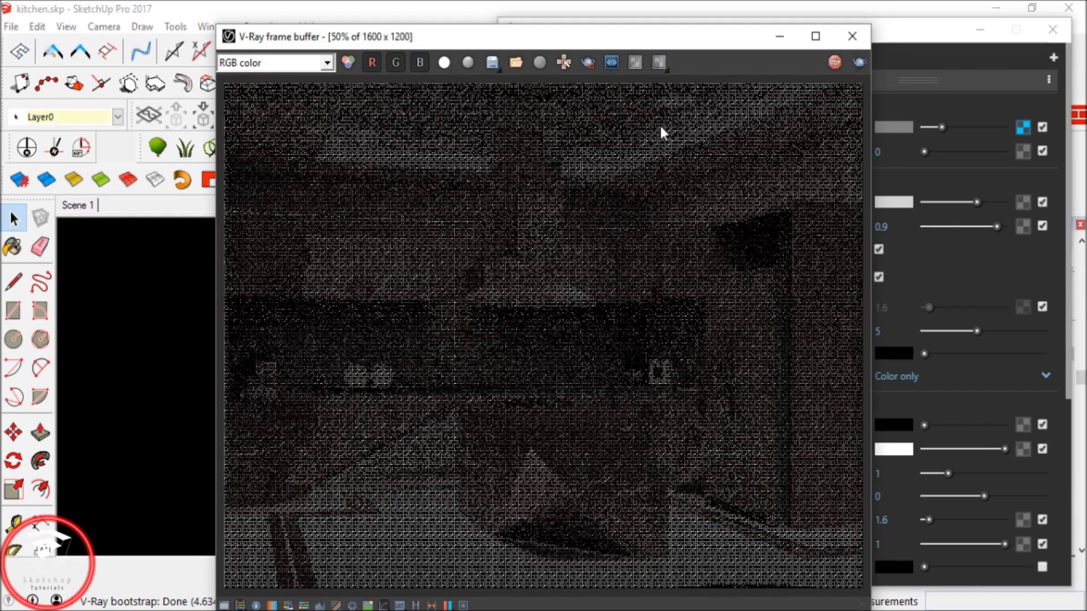
click(815, 36)
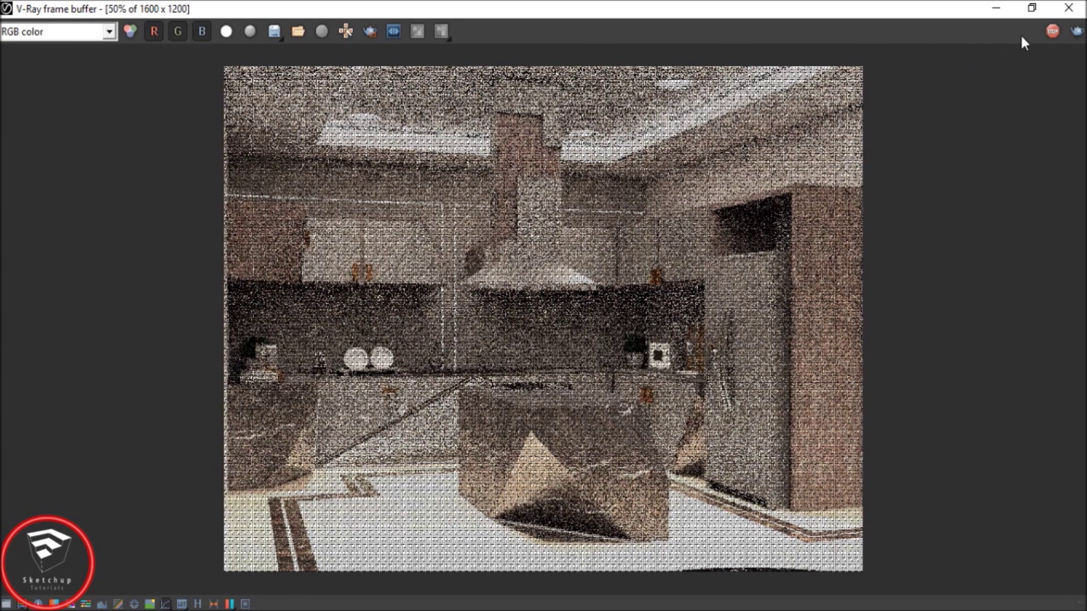
click(1052, 32)
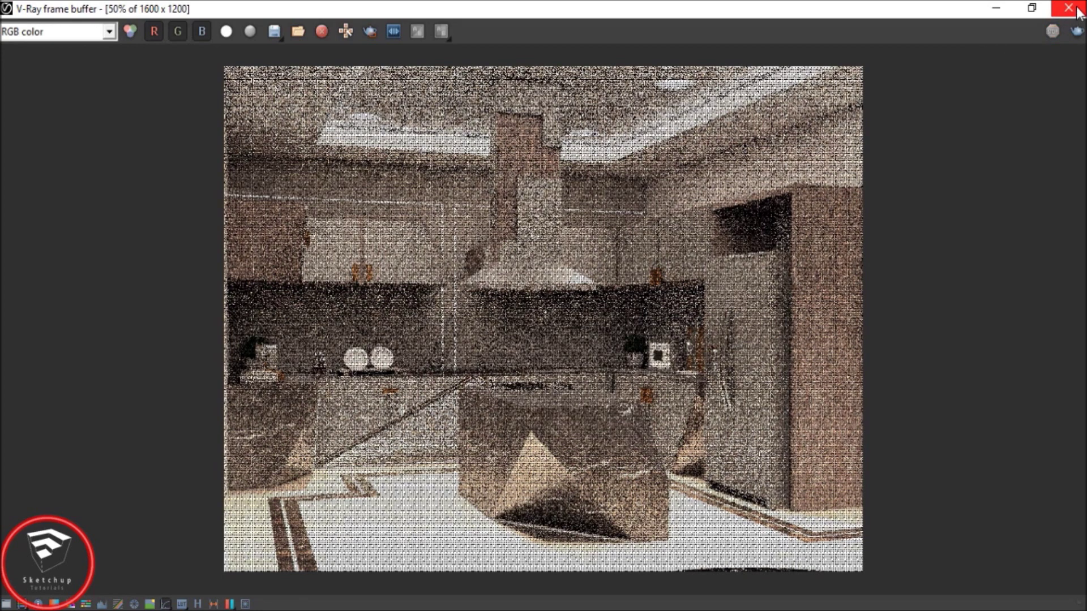
click(1075, 10)
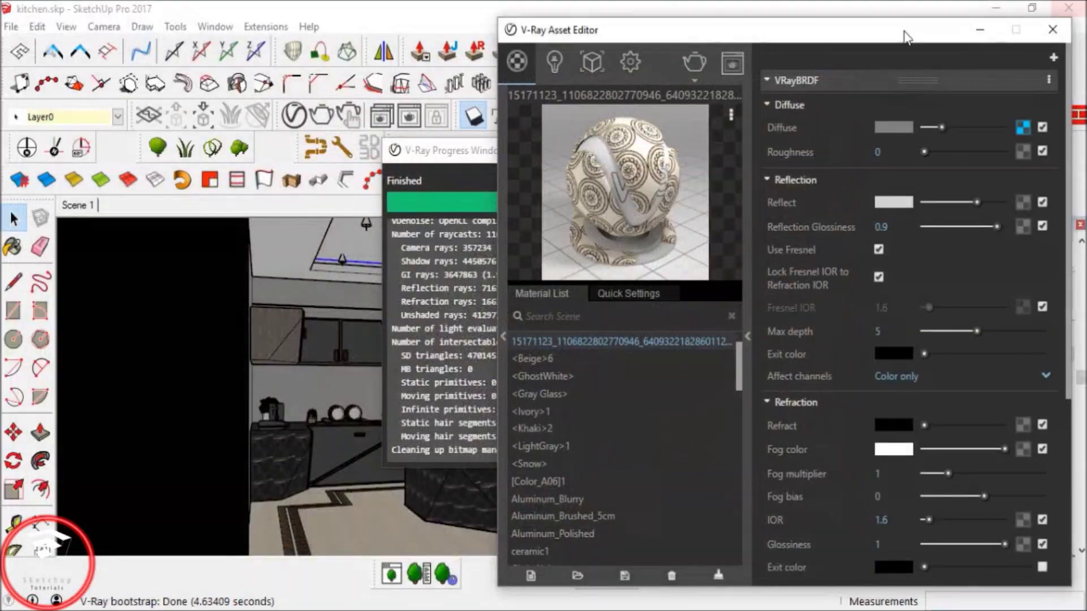
Reduce the V-Ray Spot Light's intensity further to 0.2.
click(554, 61)
click(890, 129)
drag(890, 129, 836, 127)
text(.2)
key(Return)
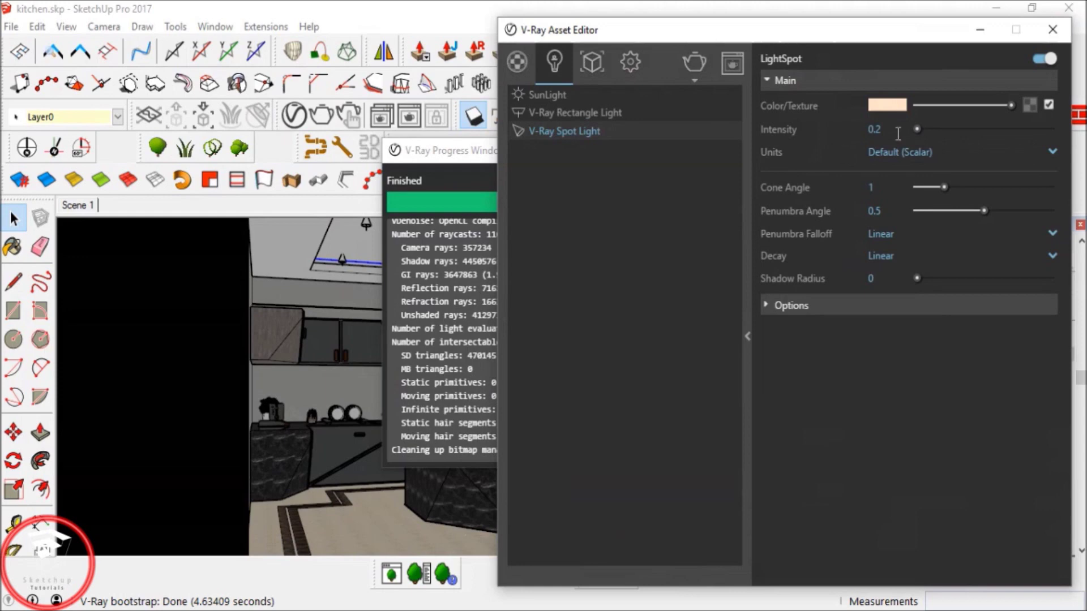
Put the V-Ray windows away and update Scene 1 with the current view.
click(982, 32)
click(694, 150)
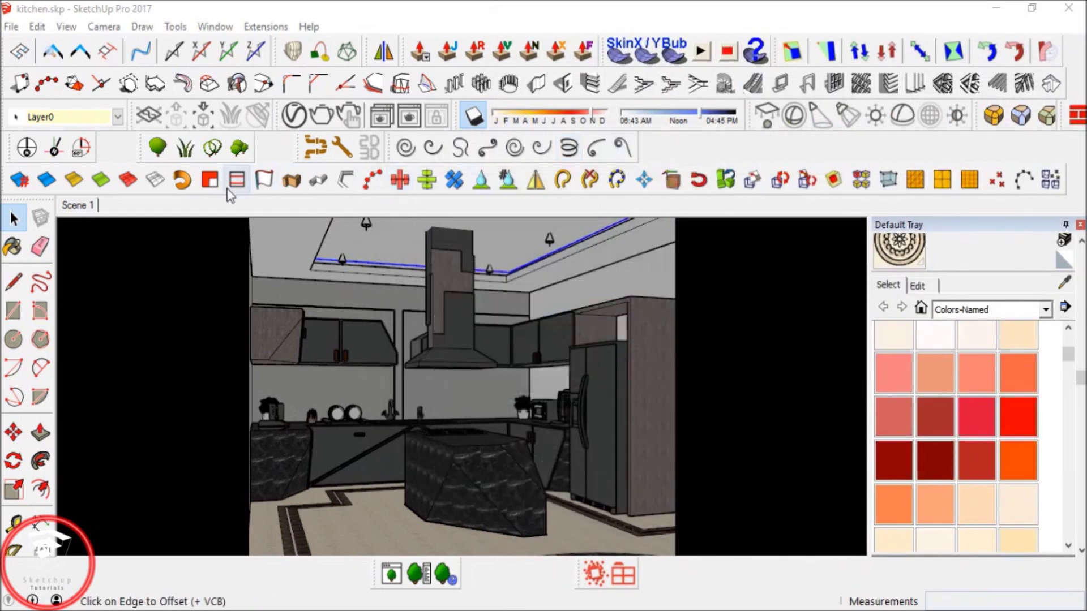
right_click(86, 207)
click(117, 283)
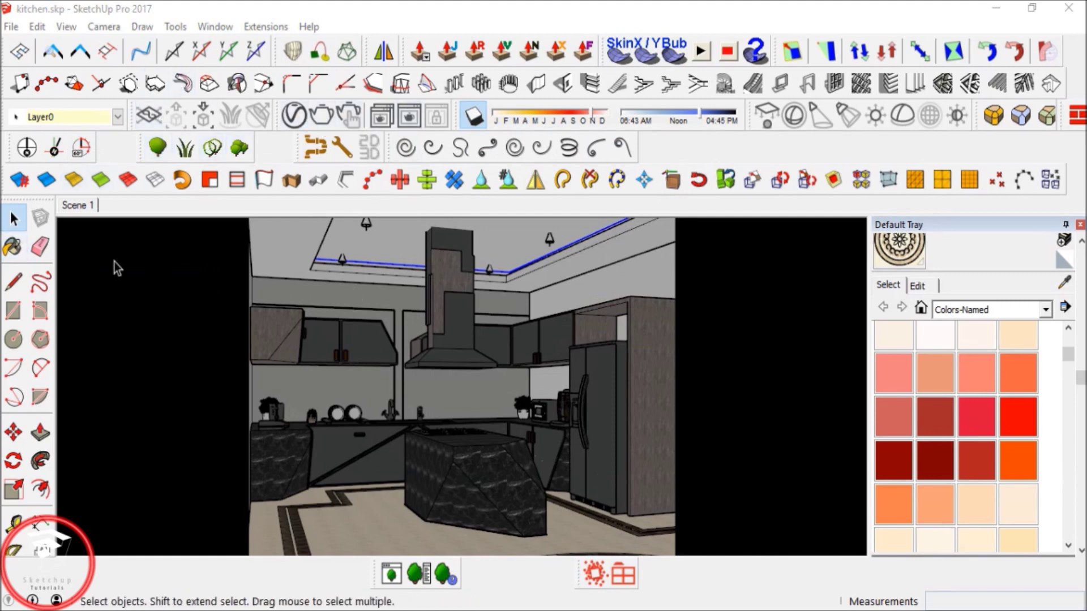
Sample the 0024_OrangeRed glow material at the ceiling edge, set its emissive intensity to 0.85, and minimize the asset editor.
key(b)
mouse_move(350, 252)
middle_down()
mouse_move(327, 270)
mouse_move(325, 304)
middle_up()
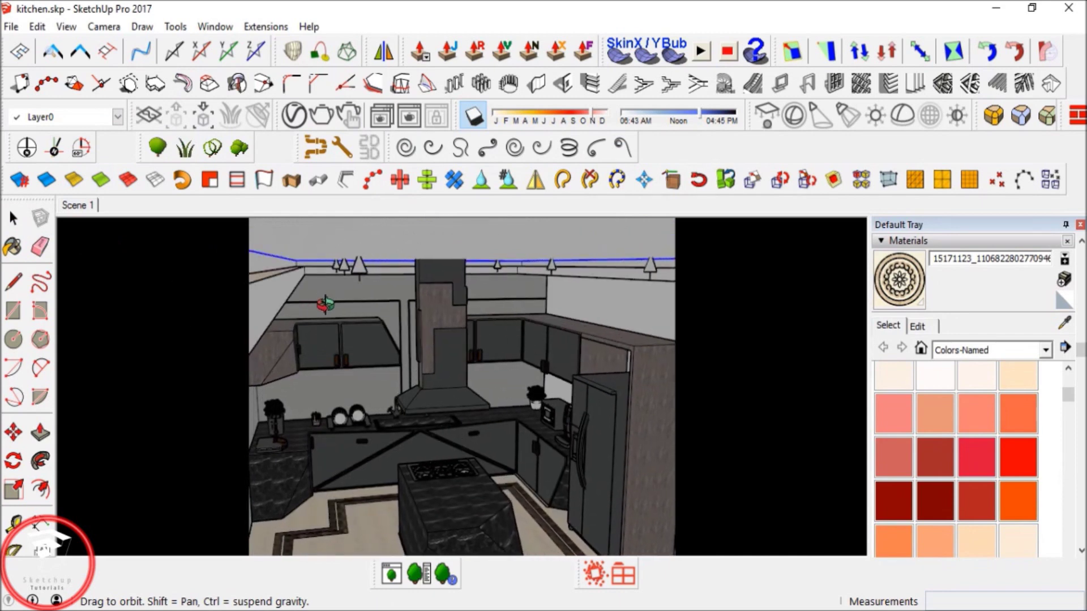
alt+click(255, 277)
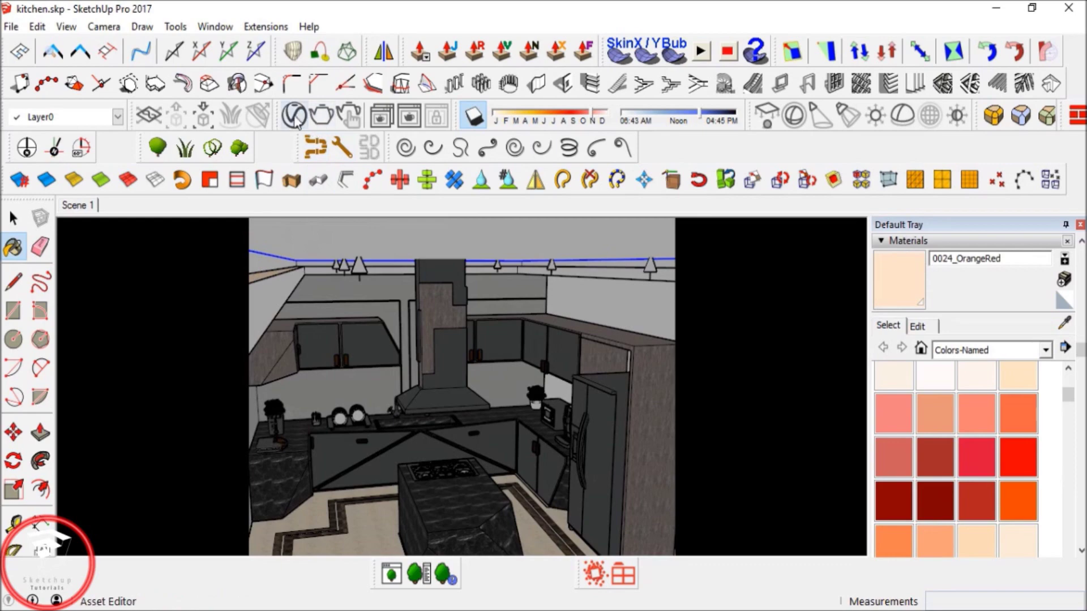
click(321, 116)
click(868, 130)
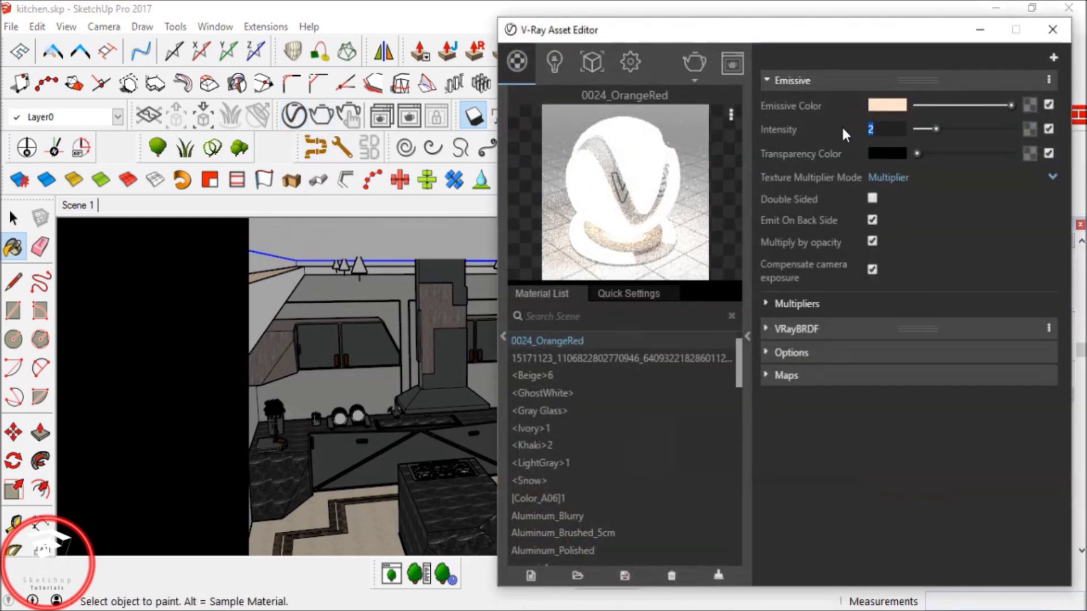
text(1)
key(Return)
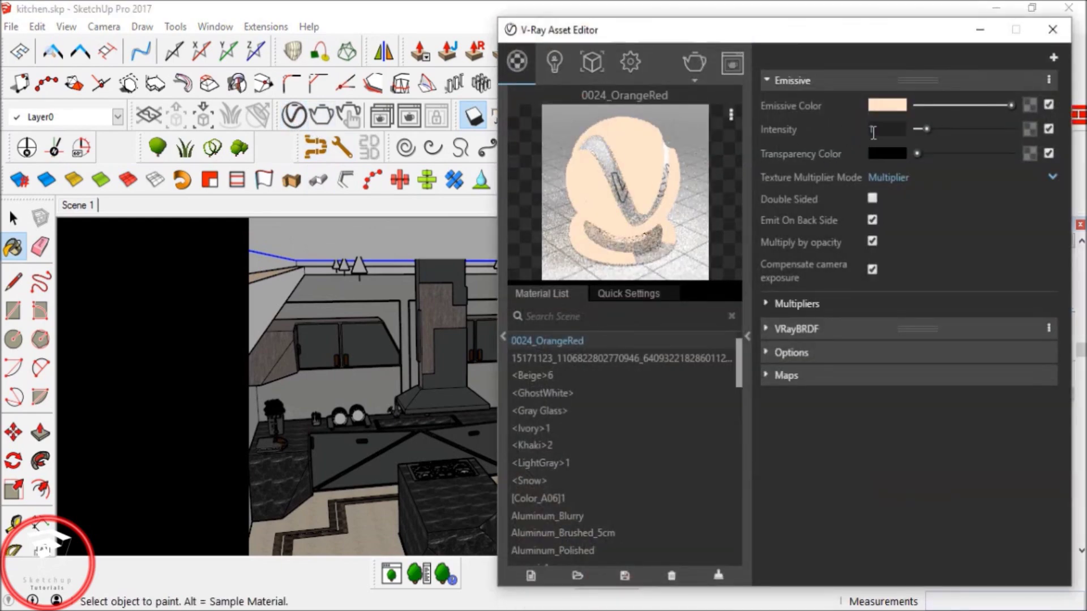
key(BackSpace)
text(.85)
key(Return)
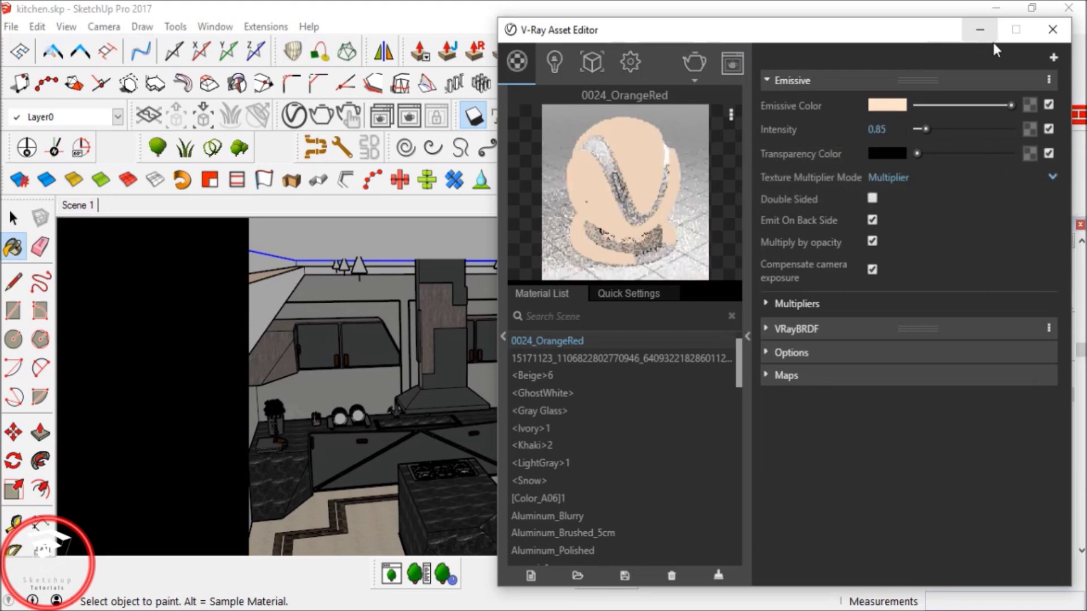
click(980, 30)
Restore the Scene 1 camera view and start a new V-Ray render of the kitchen.
click(69, 207)
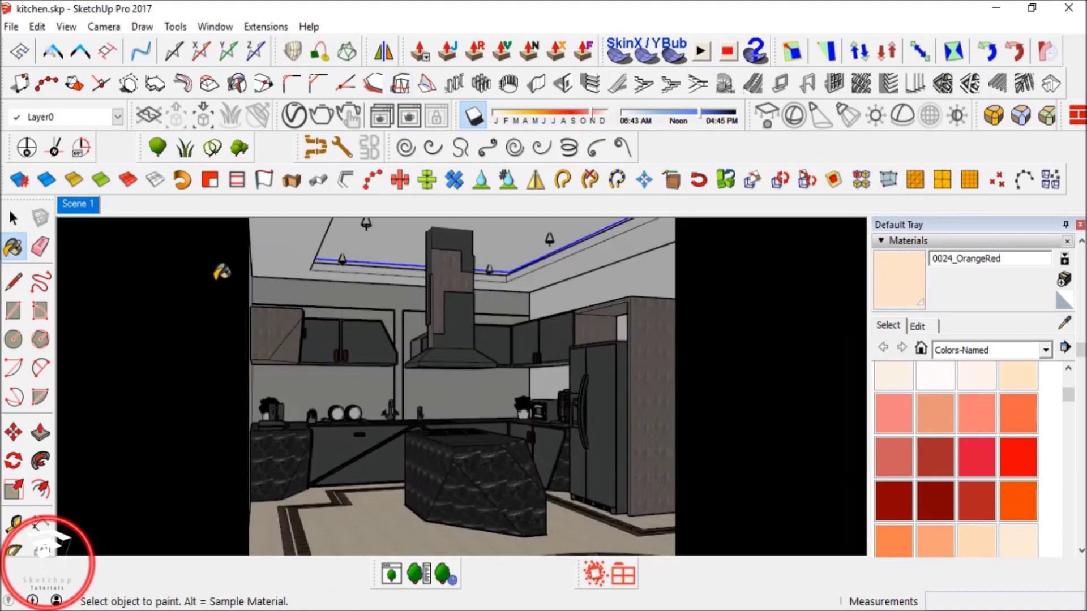
key(ctrl)
click(440, 373)
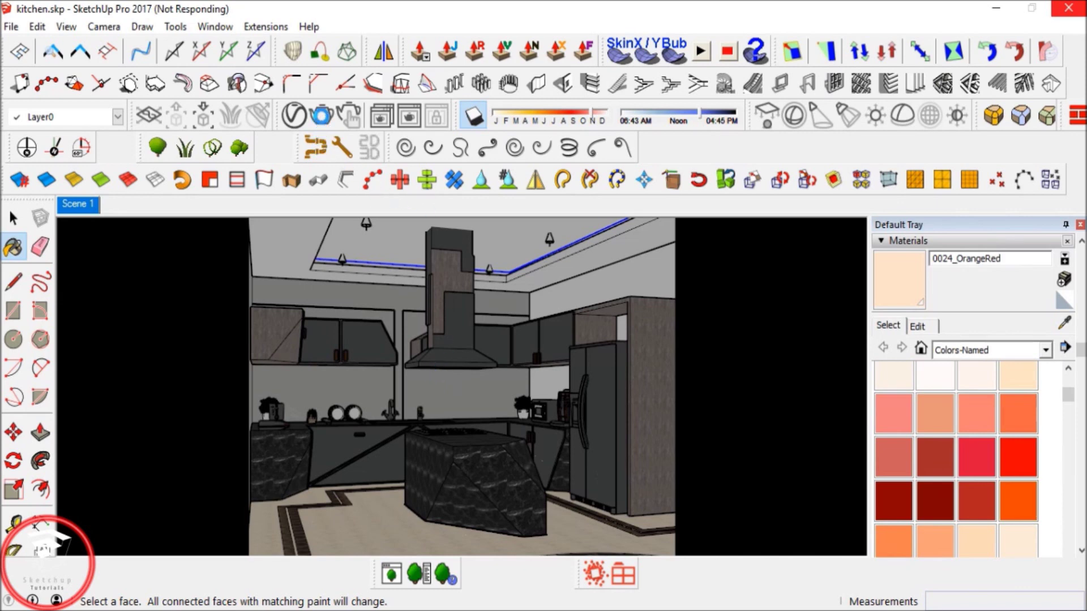
click(321, 117)
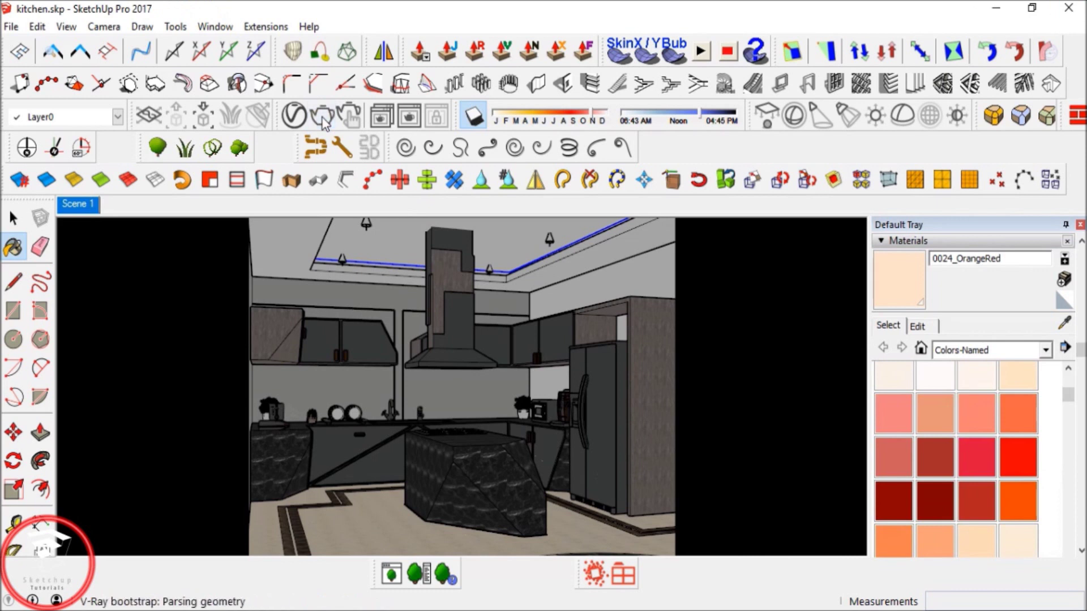